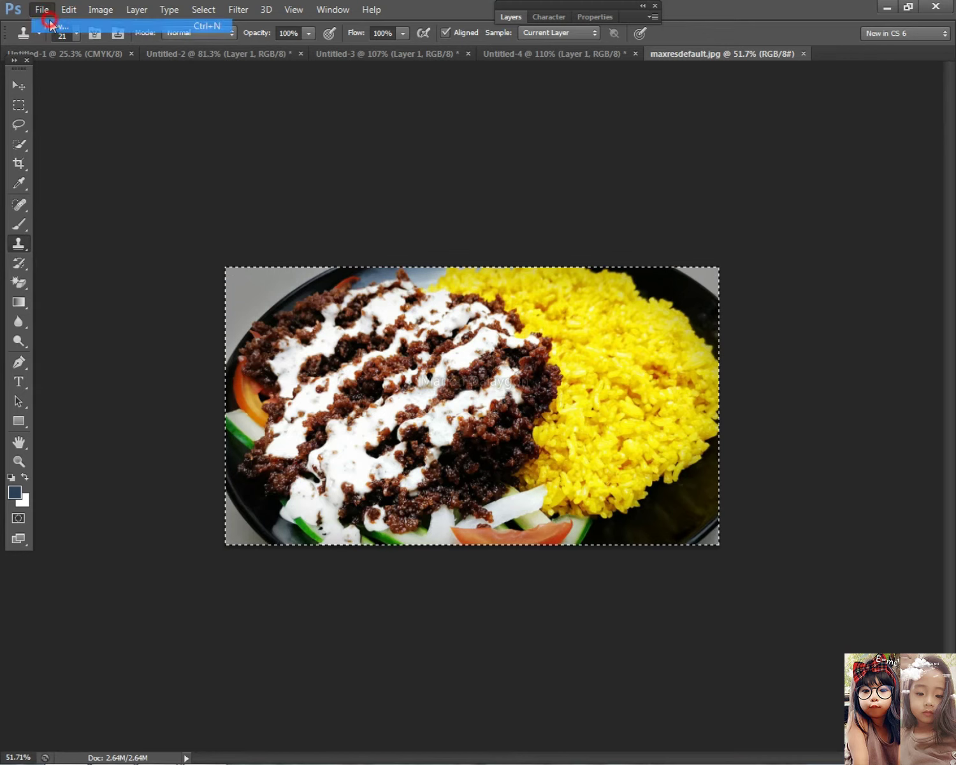
# - Set up a new document with a width of 36 inches and a height of 48 inches
pyautogui.click(563, 243)
pyautogui.click(520, 270)
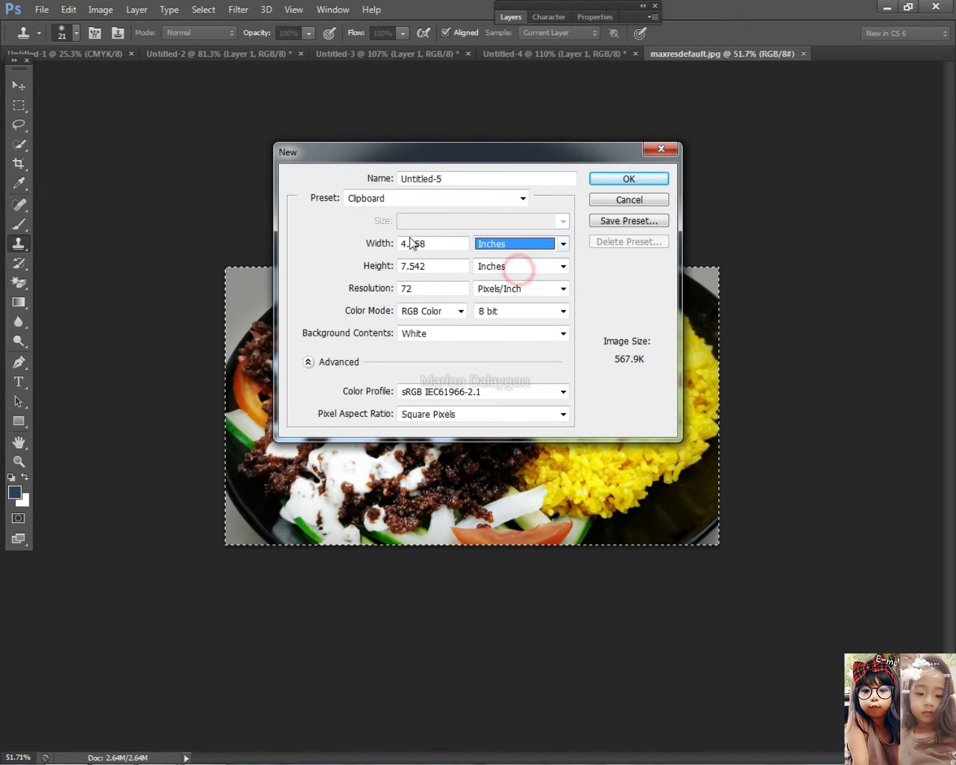
pyautogui.doubleClick(434, 243)
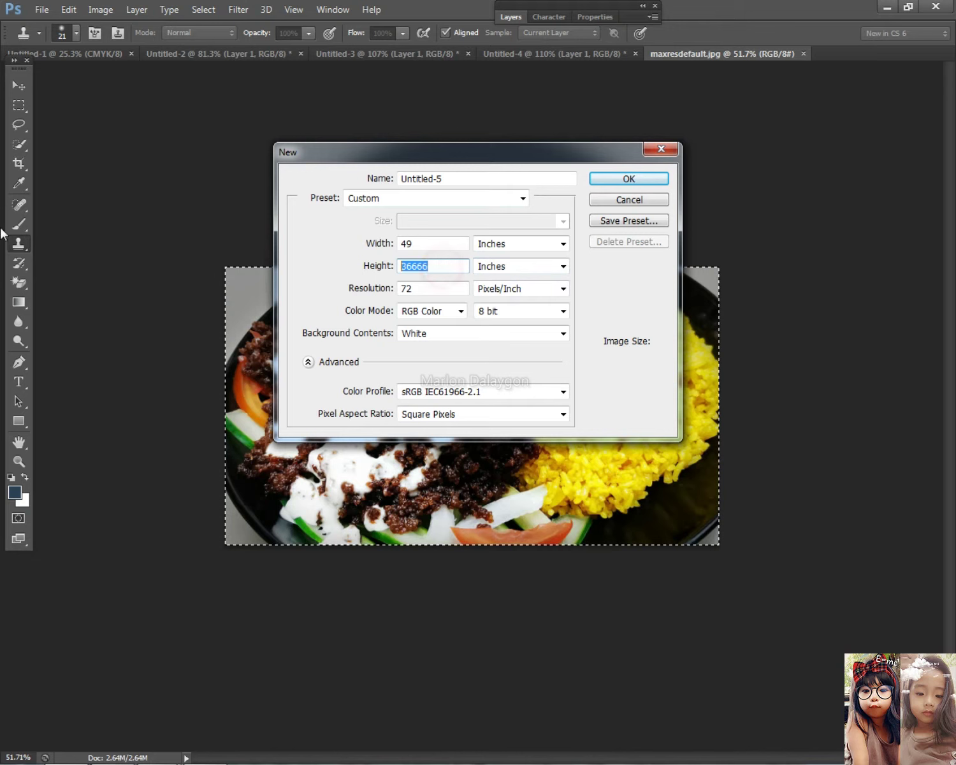
pyautogui.click(438, 245)
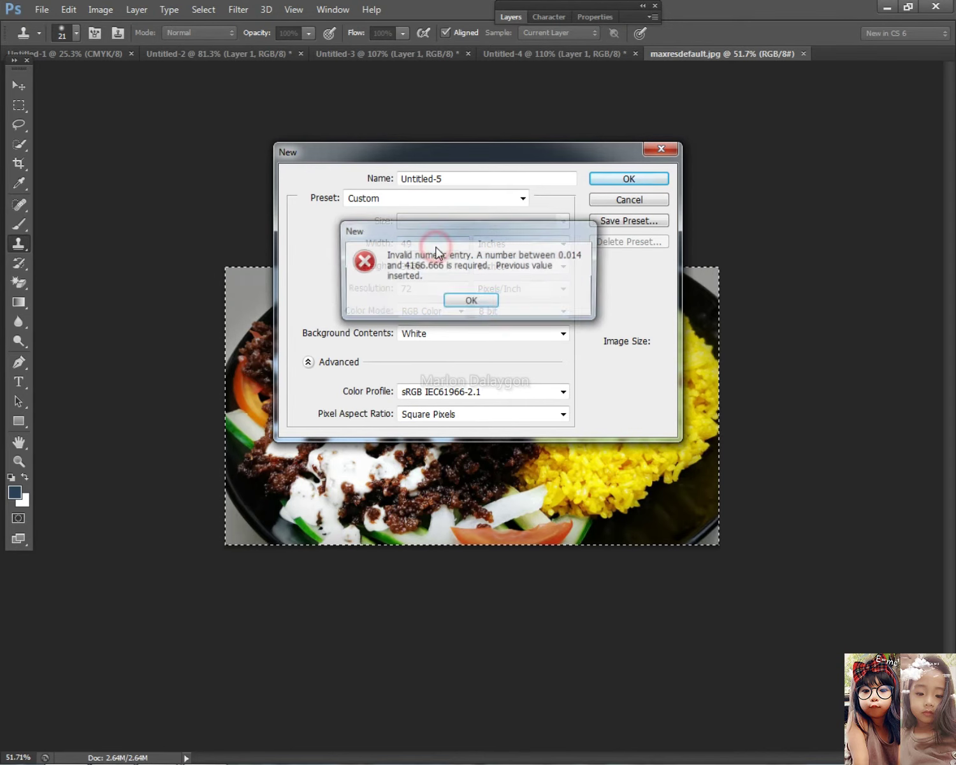
pyautogui.press('Return')
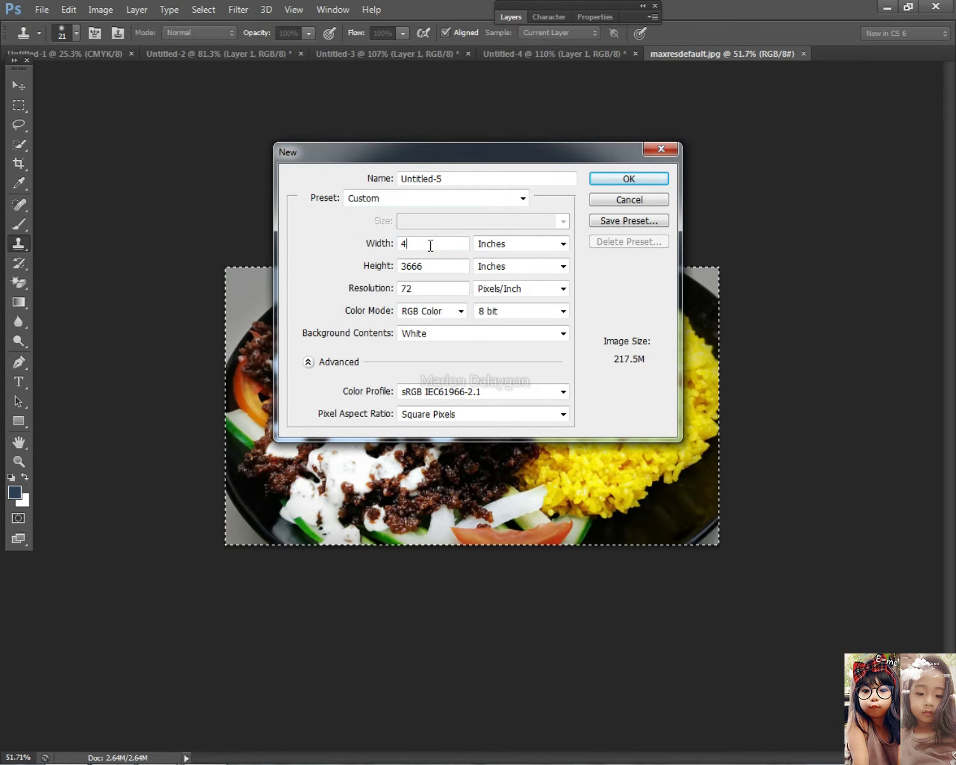
pyautogui.doubleClick(432, 266)
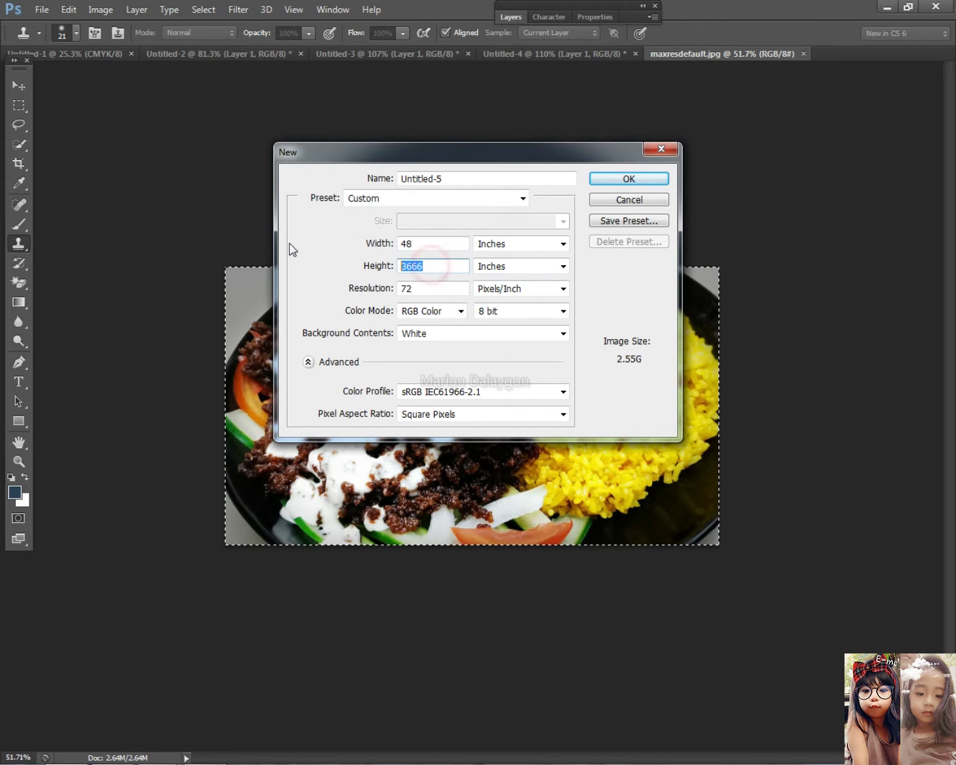
pyautogui.click(434, 243)
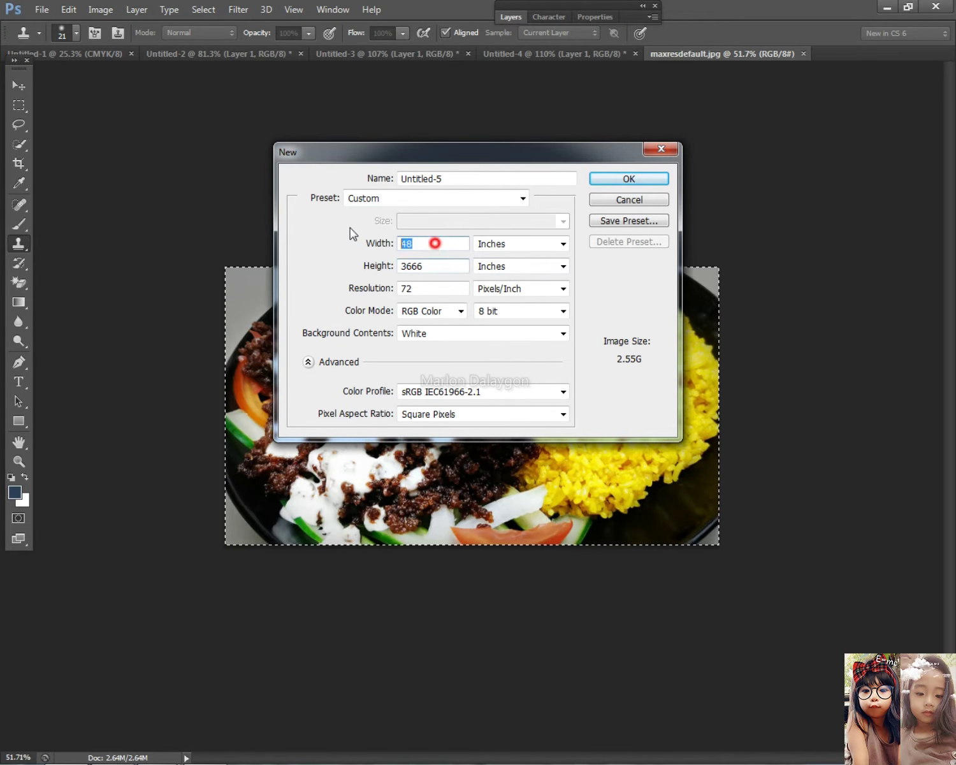
pyautogui.write('36')
pyautogui.press('Tab')
pyautogui.press('Tab')
pyautogui.write('4')
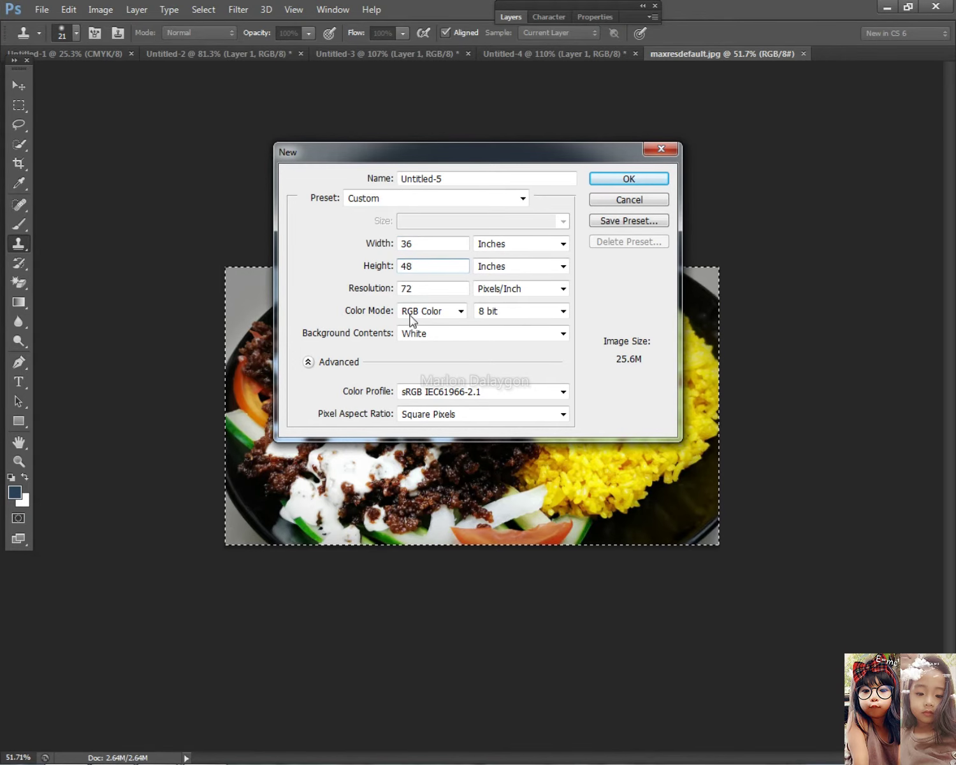
# - Set the new document's color mode to CMYK and create it
pyautogui.click(411, 319)
pyautogui.click(400, 360)
pyautogui.press('Return')
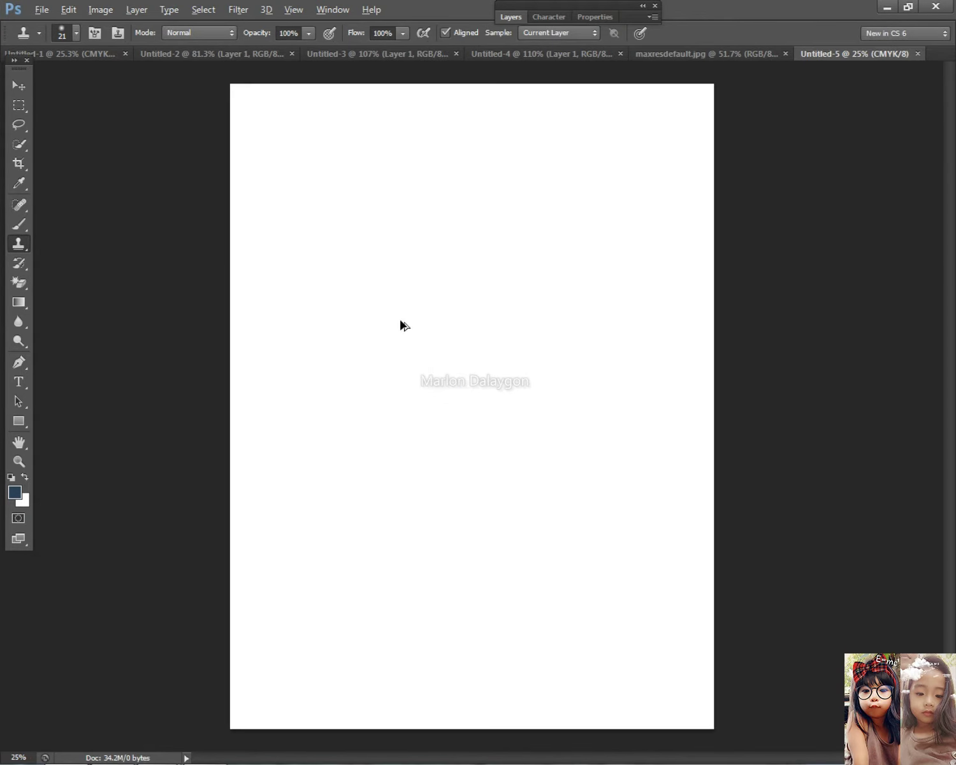
pyautogui.click(20, 85)
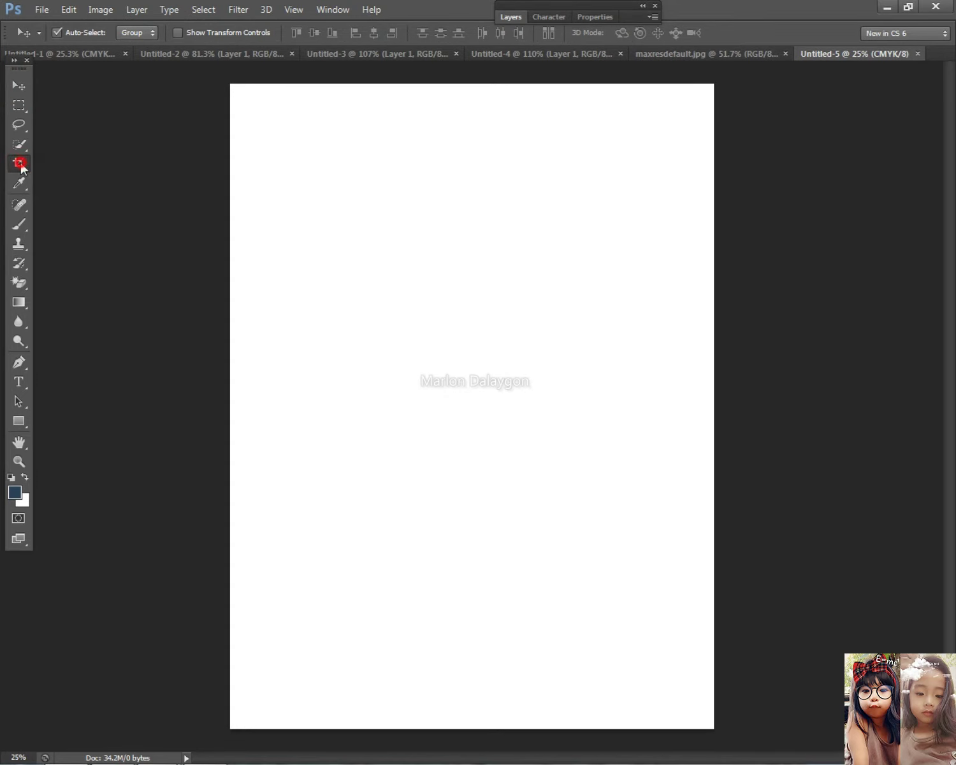
pyautogui.click(19, 163)
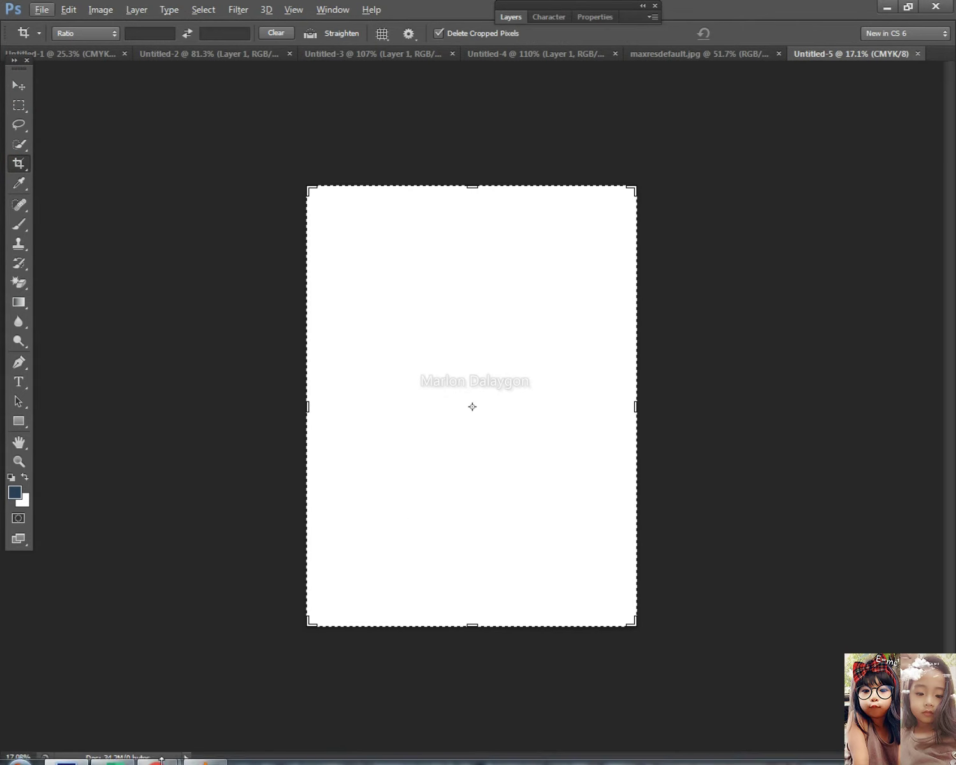
# - Switch to the Chrome browser and open google.com in a new tab
pyautogui.moveTo(161, 759)
pyautogui.click(309, 650)
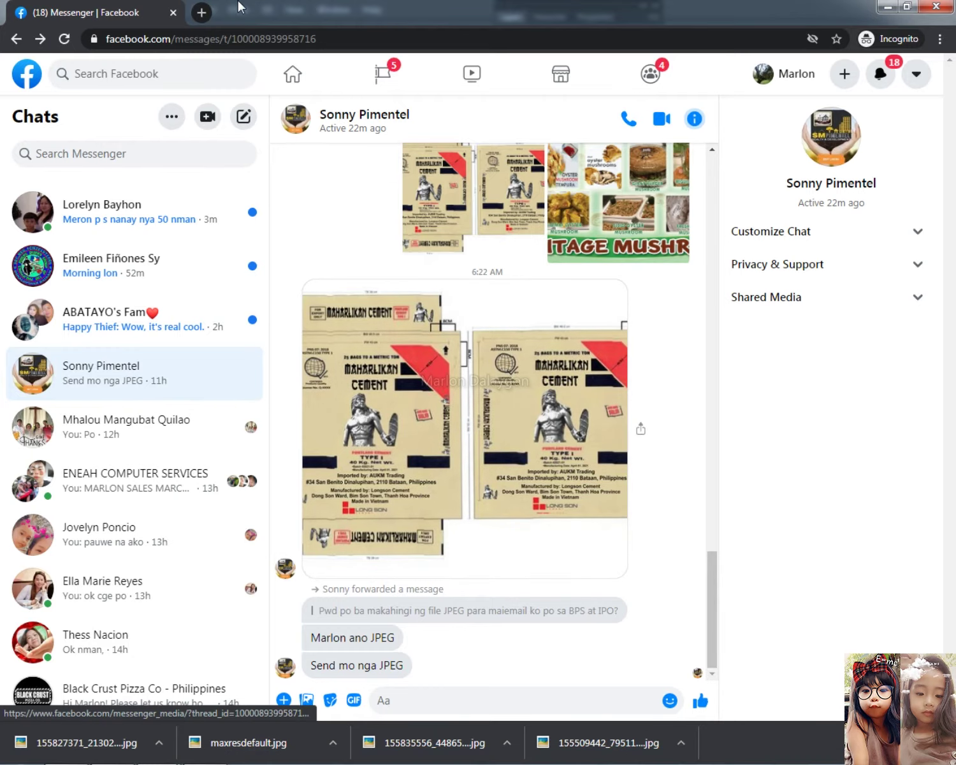
pyautogui.click(202, 13)
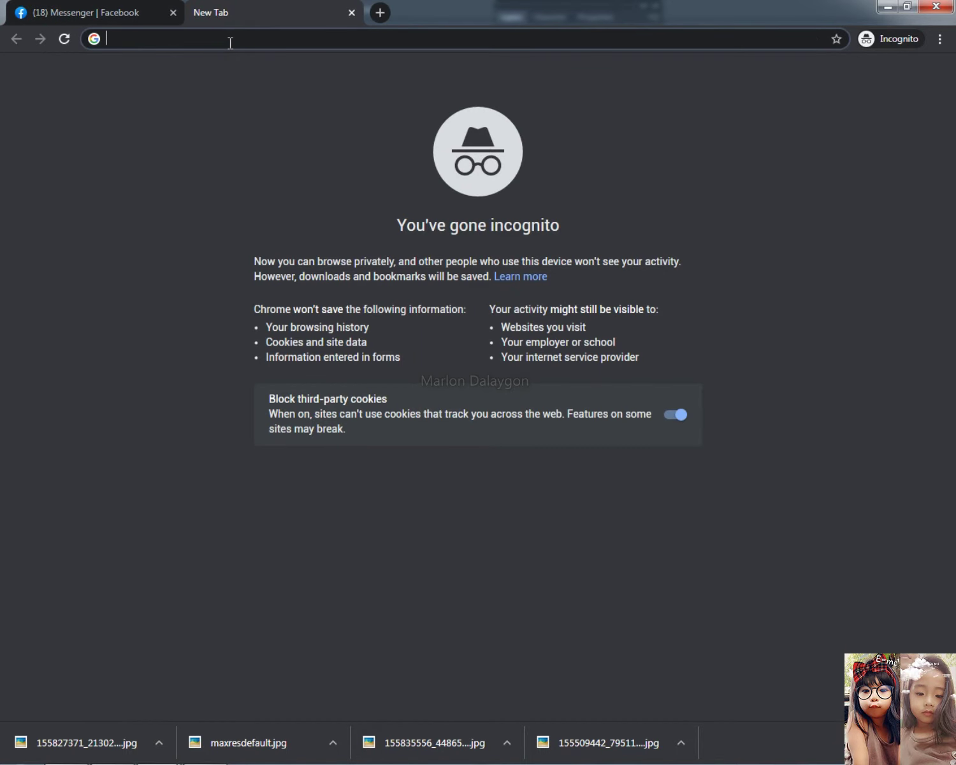
pyautogui.write('google.com')
pyautogui.press('Return')
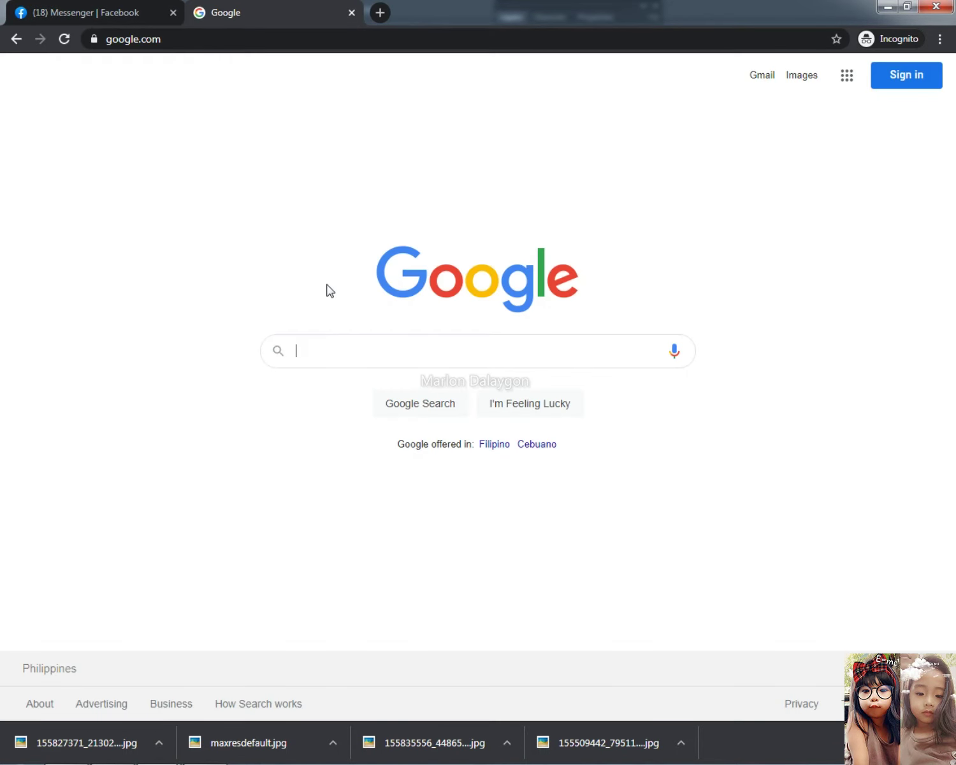
# - Search Google for "black wood background" and show the image results
pyautogui.click(324, 338)
pyautogui.write('BLACK')
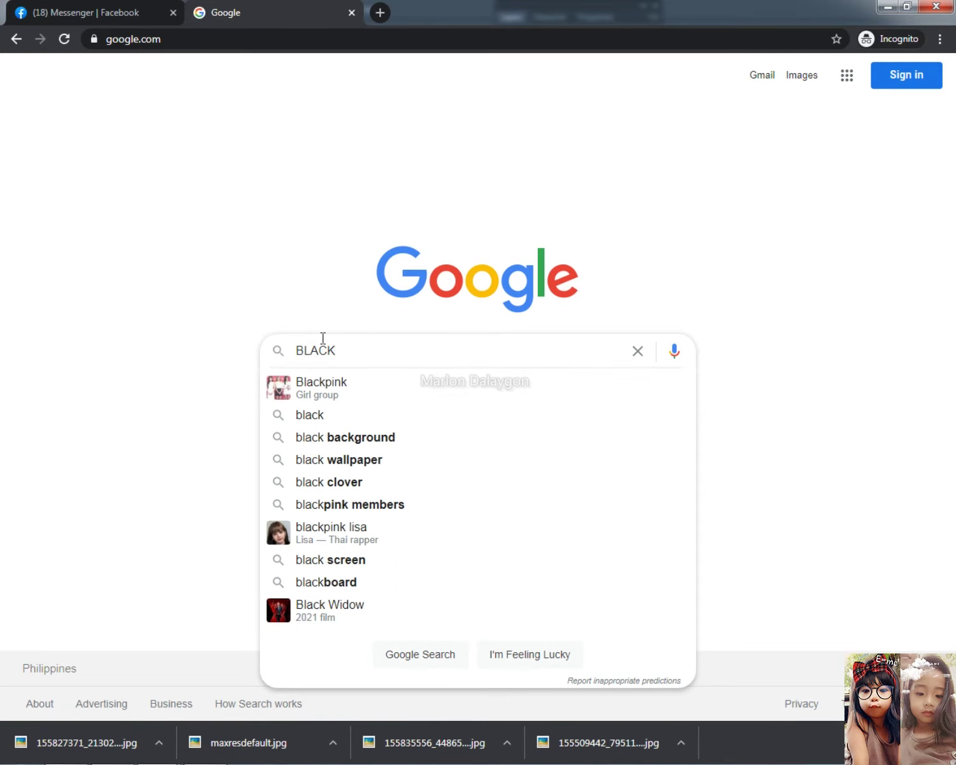
pyautogui.write(' WOOD')
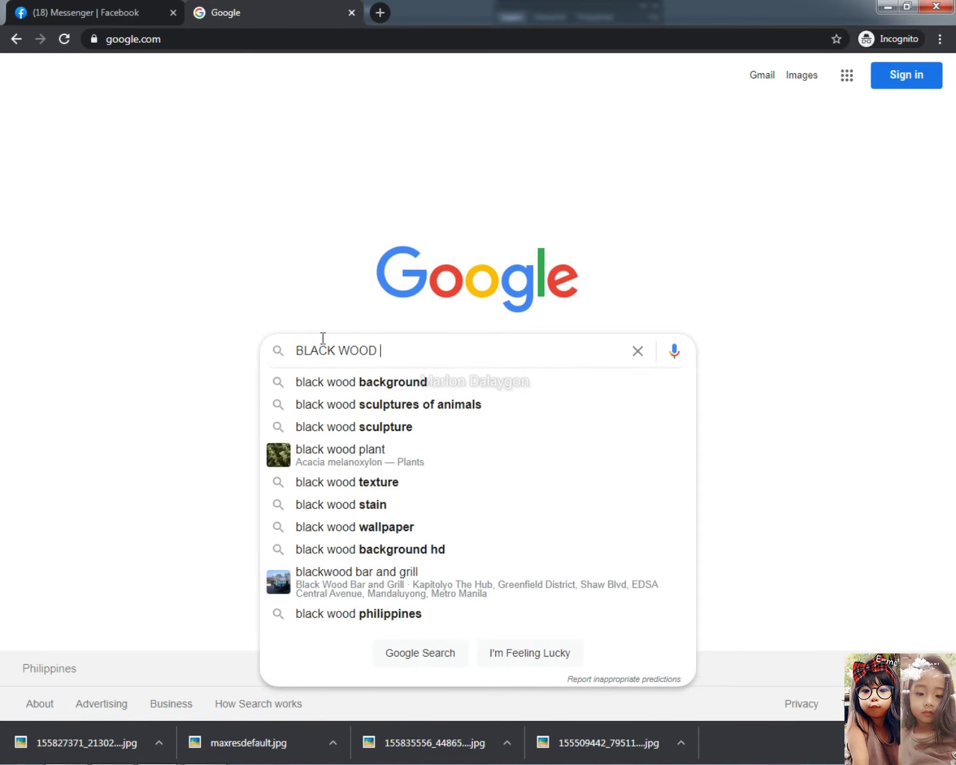
pyautogui.press('Down')
pyautogui.press('Return')
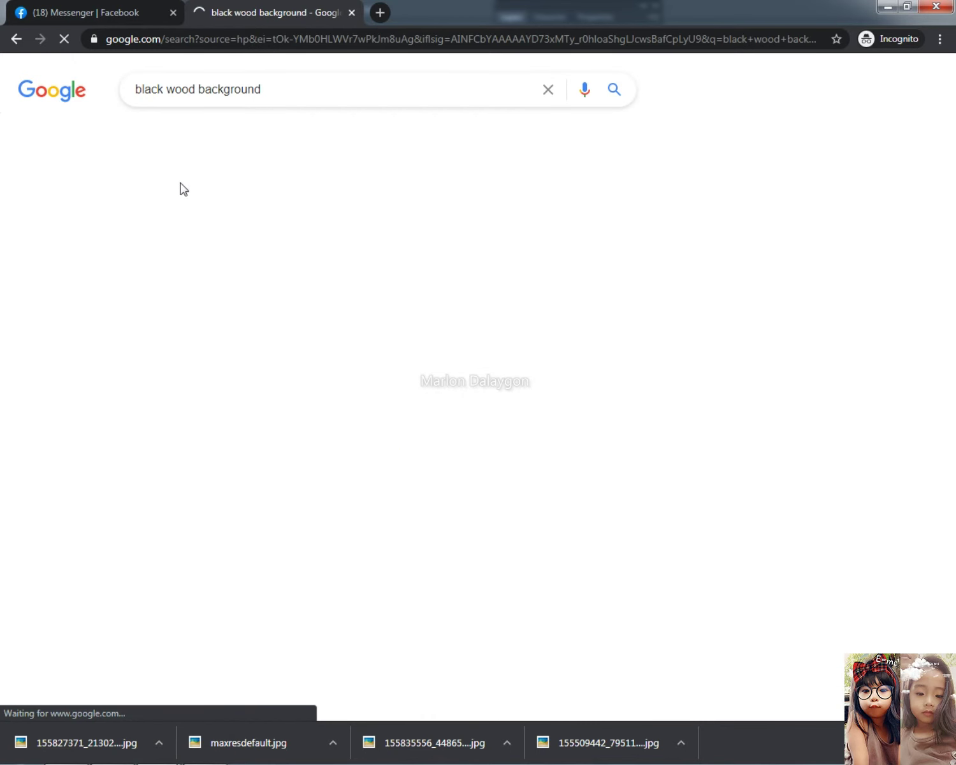
pyautogui.click(198, 131)
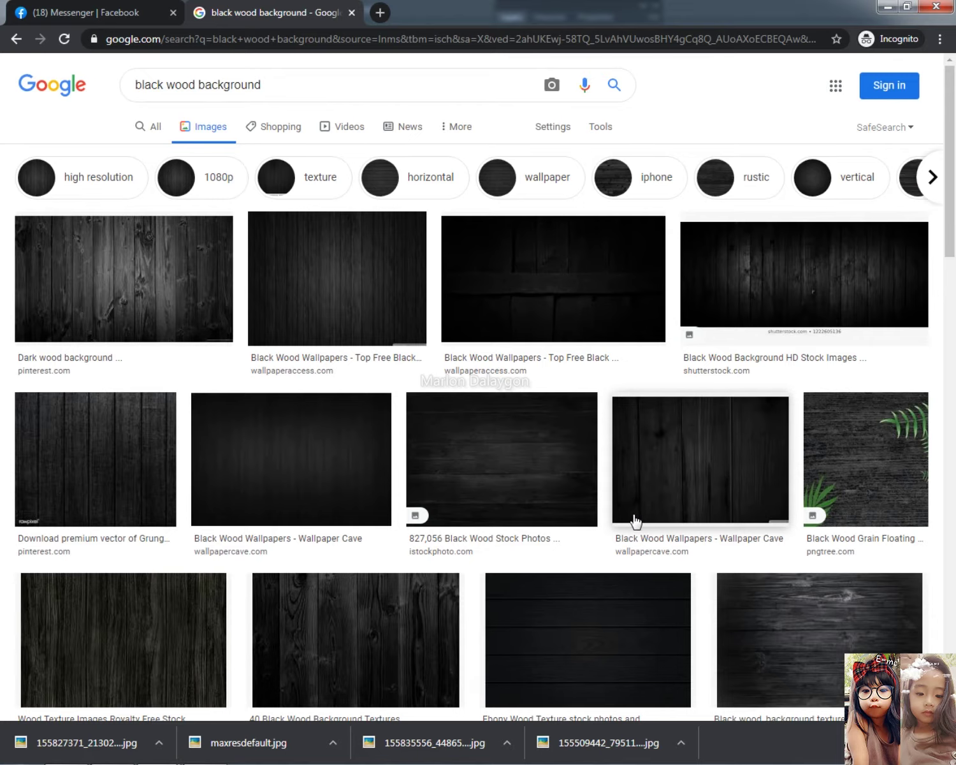
# - Open the FreeCreatives black wood texture result and copy its enlarged preview image
pyautogui.scroll(-3, 446, 583)
pyautogui.click(113, 578)
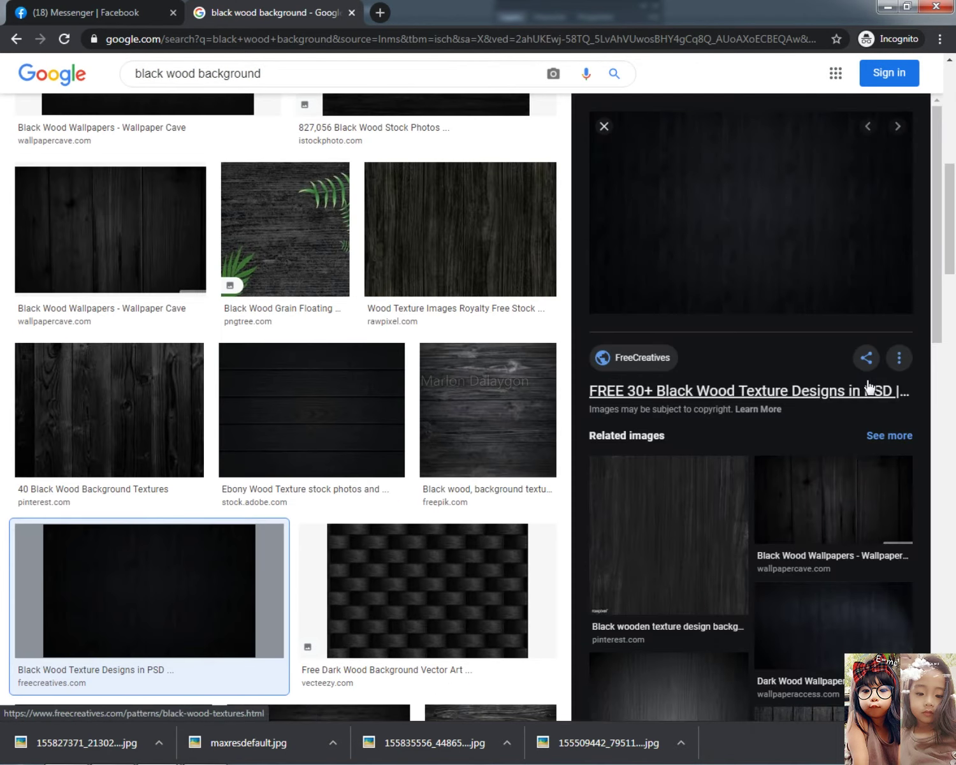
pyautogui.rightClick(750, 230)
pyautogui.click(808, 366)
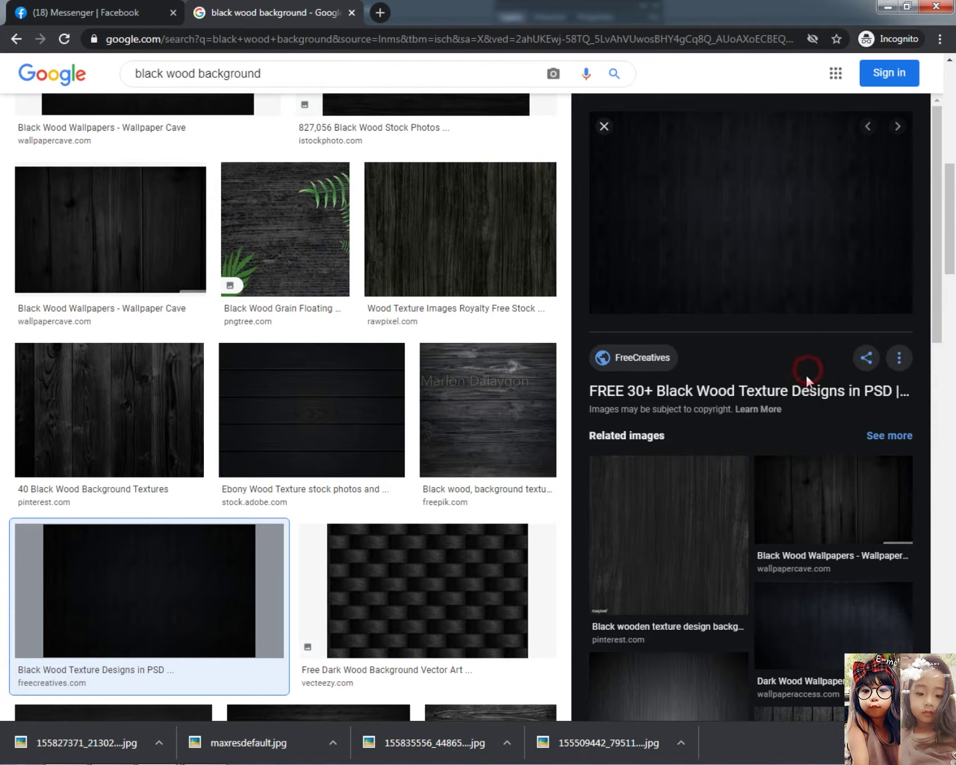
# - Switch back to Photoshop and open the Divide Slice settings for the whole canvas using the Slice tool
pyautogui.hotkey('alt', 'Tab')
pyautogui.click(305, 390)
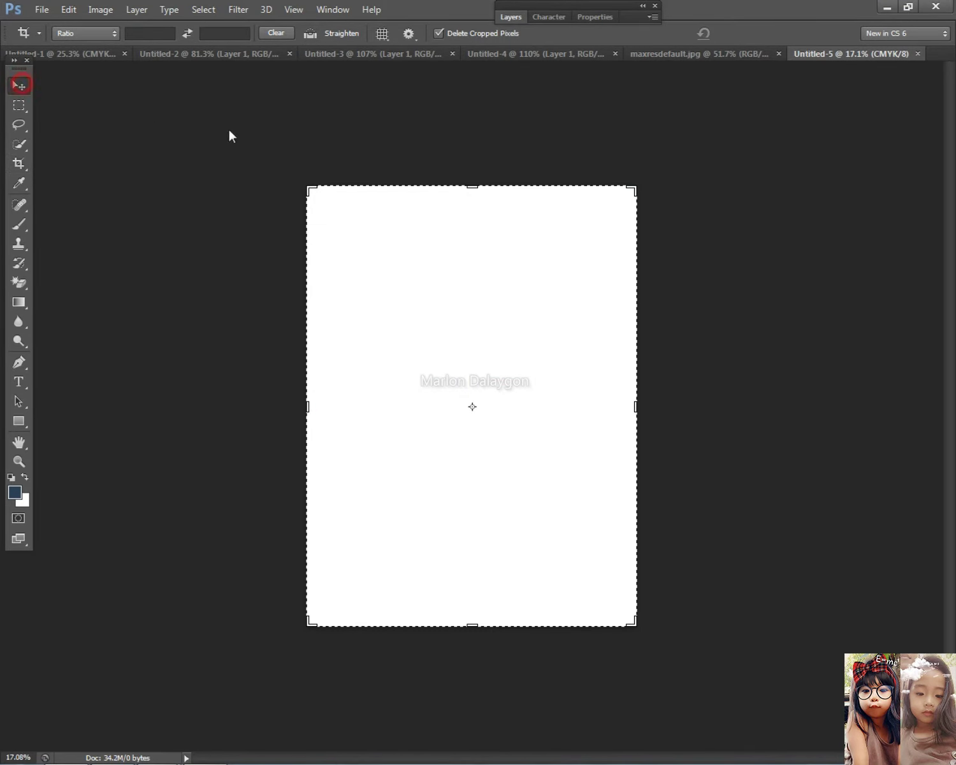
pyautogui.moveTo(19, 163); pyautogui.dragTo(70, 188)
pyautogui.rightClick(440, 286)
pyautogui.click(495, 369)
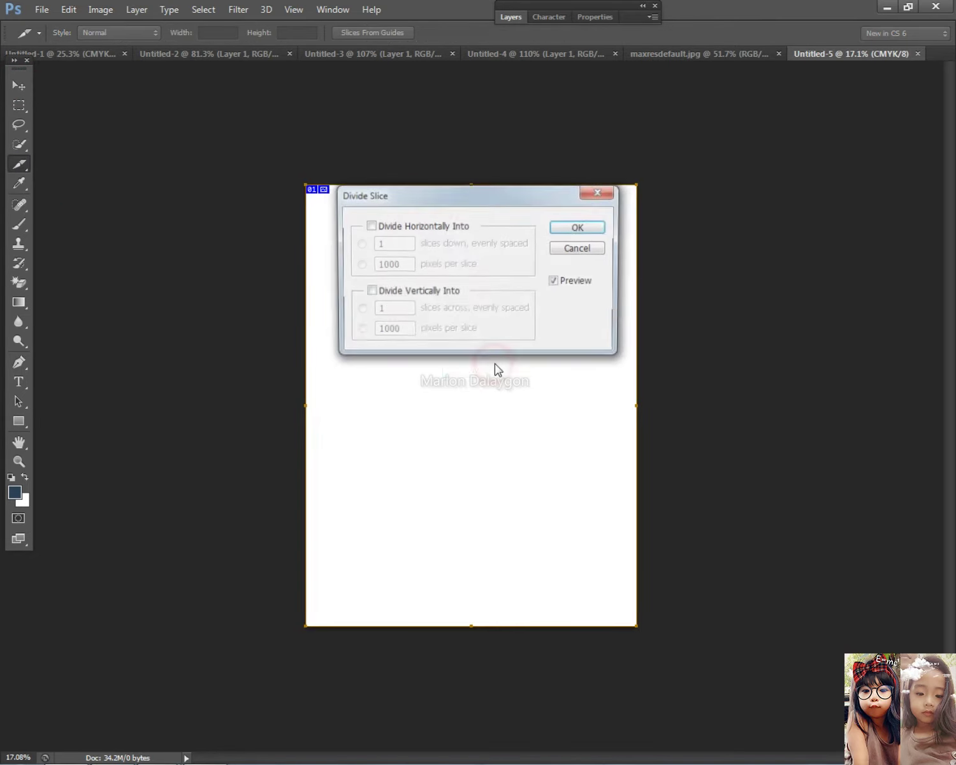
pyautogui.click(383, 225)
pyautogui.write('3')
pyautogui.doubleClick(399, 243)
pyautogui.write('1')
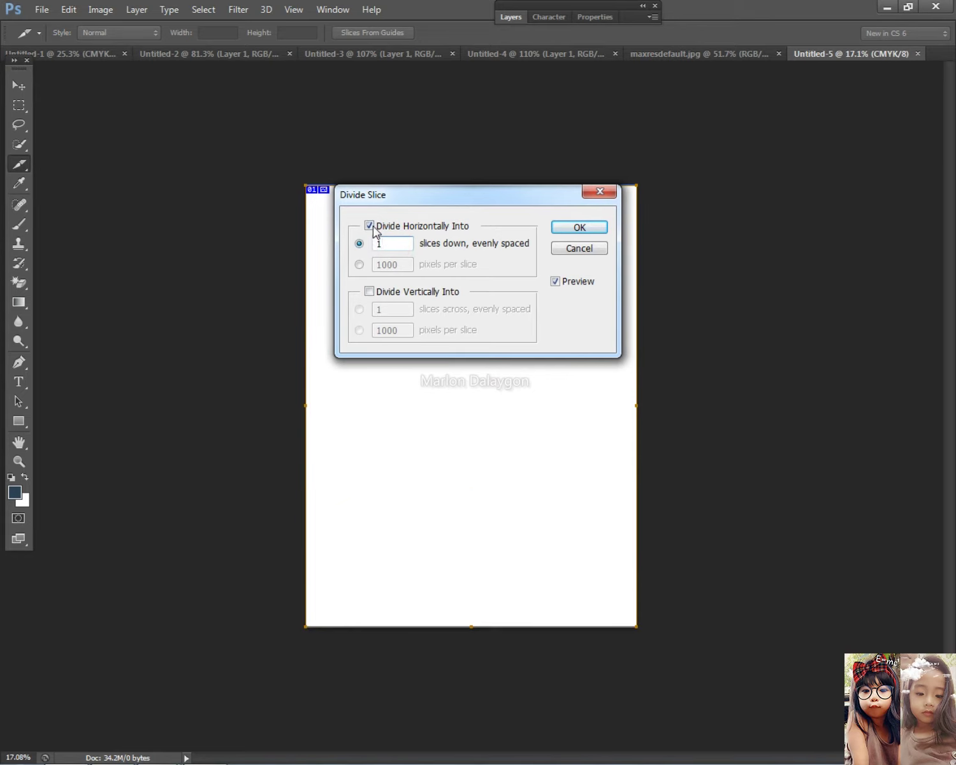
pyautogui.click(369, 225)
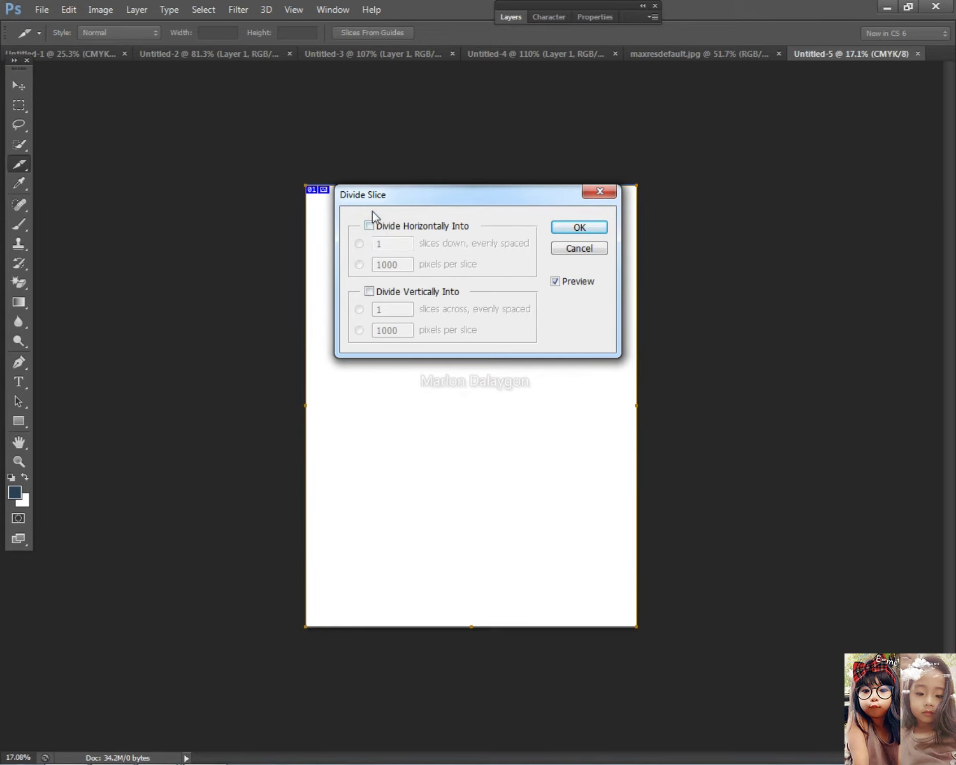
# - Divide the canvas slice vertically into 2 evenly spaced slices
pyautogui.click(369, 291)
pyautogui.write('2')
pyautogui.click(601, 223)
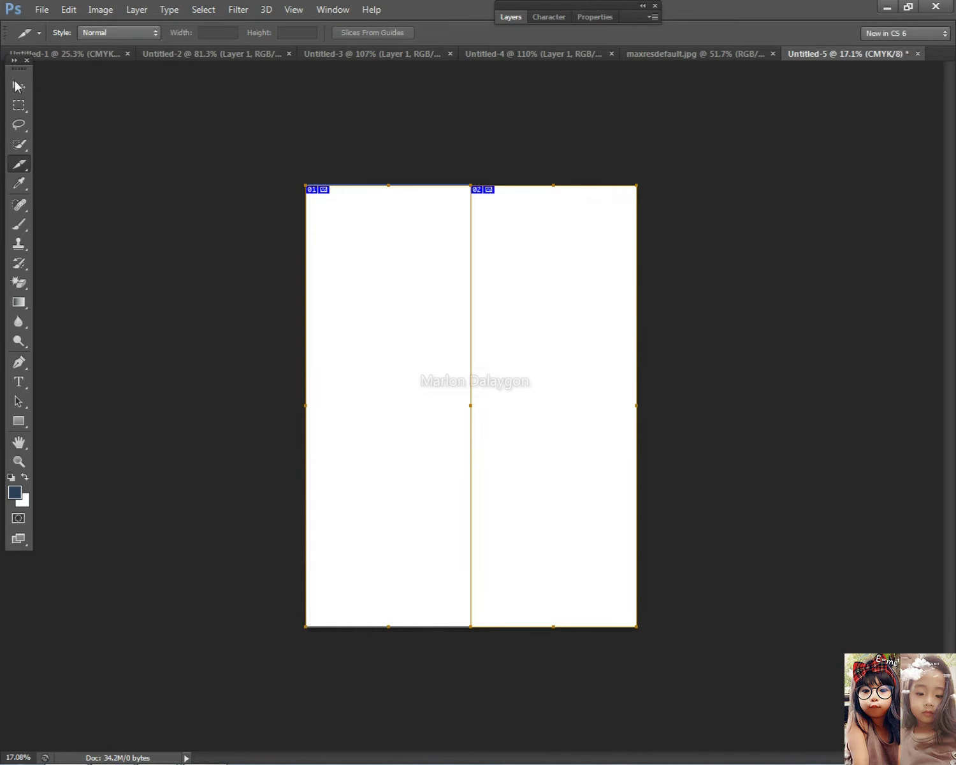
# - Paste the copied menu template into the document, then copy the FreeCreatives black wood texture from Chrome and return to Photoshop
pyautogui.click(14, 83)
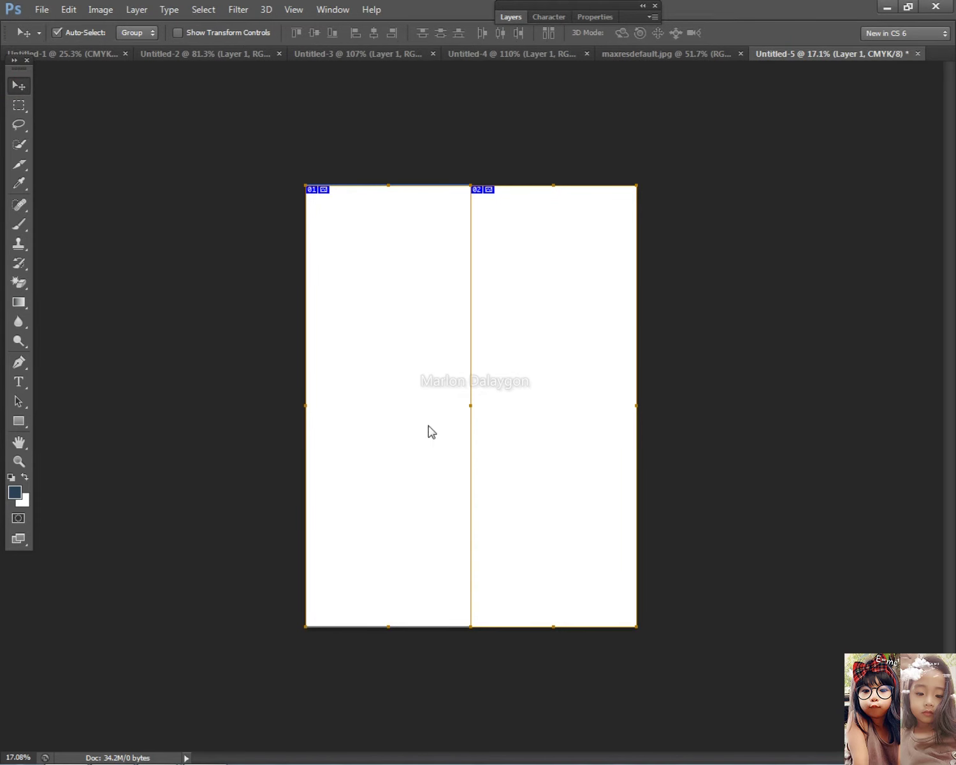
pyautogui.hotkey('alt', 'Tab')
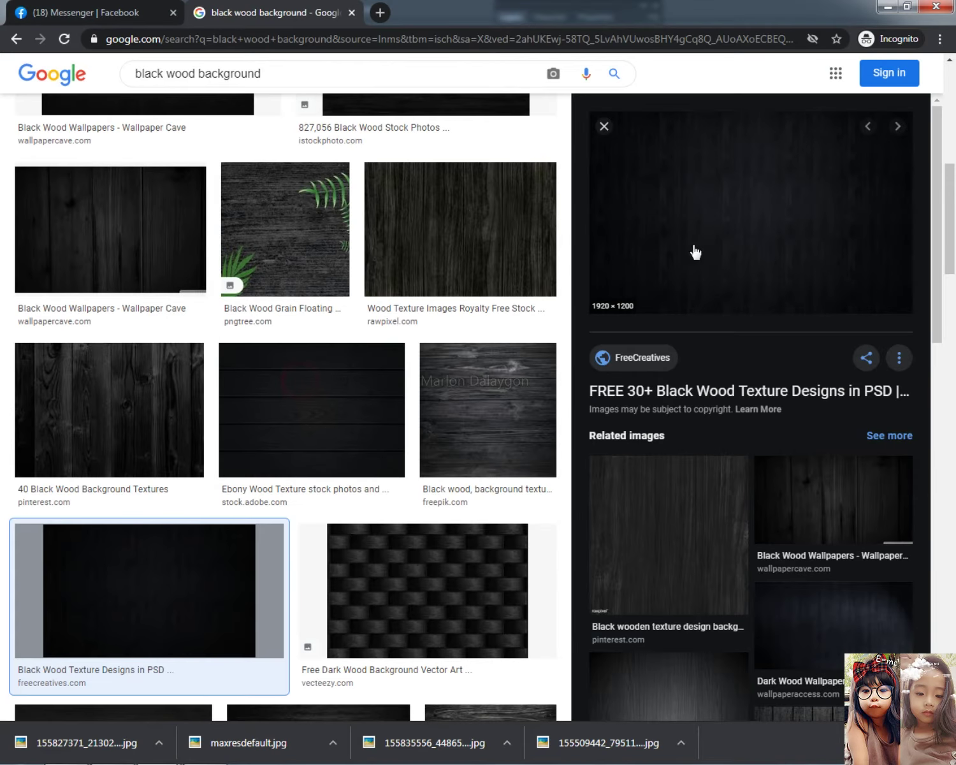
pyautogui.rightClick(695, 253)
pyautogui.click(749, 394)
pyautogui.hotkey('alt', 'Tab')
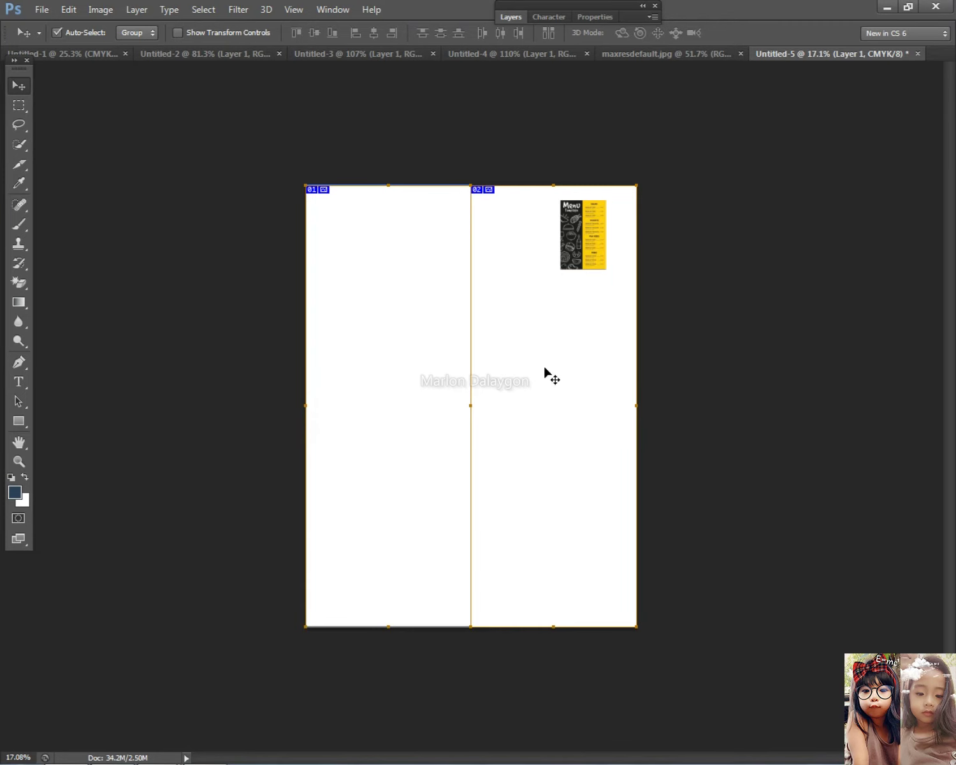
# - Paste the black wood texture, rotate it to portrait orientation and align it with the upper-left corner of the canvas
pyautogui.hotkey('ctrl', 'v')
pyautogui.hotkey('ctrl', 't')
pyautogui.moveTo(625, 301); pyautogui.dragTo(559, 536)
pyautogui.press('Return')
pyautogui.hotkey('ctrl', '0')
pyautogui.moveTo(503, 301); pyautogui.dragTo(380, 175)
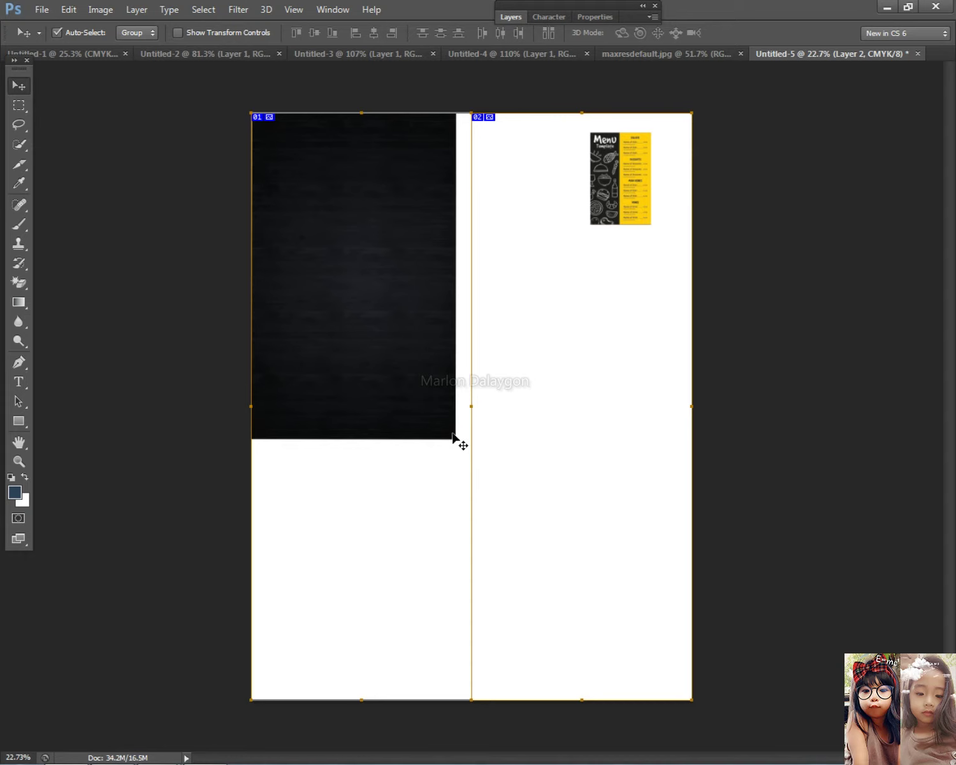
# - Scale the black wood texture to about 108% width and 180% height so it fills the left slice
pyautogui.hotkey('ctrl', 't')
pyautogui.moveTo(456, 439); pyautogui.dragTo(472, 465)
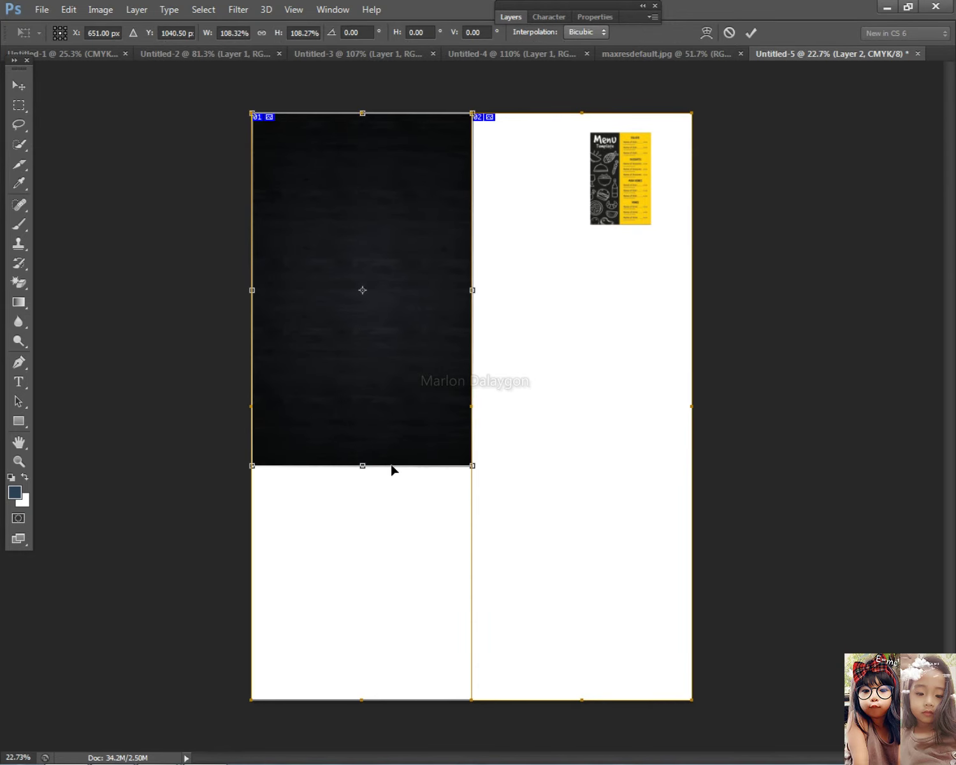
pyautogui.moveTo(362, 470); pyautogui.dragTo(358, 697)
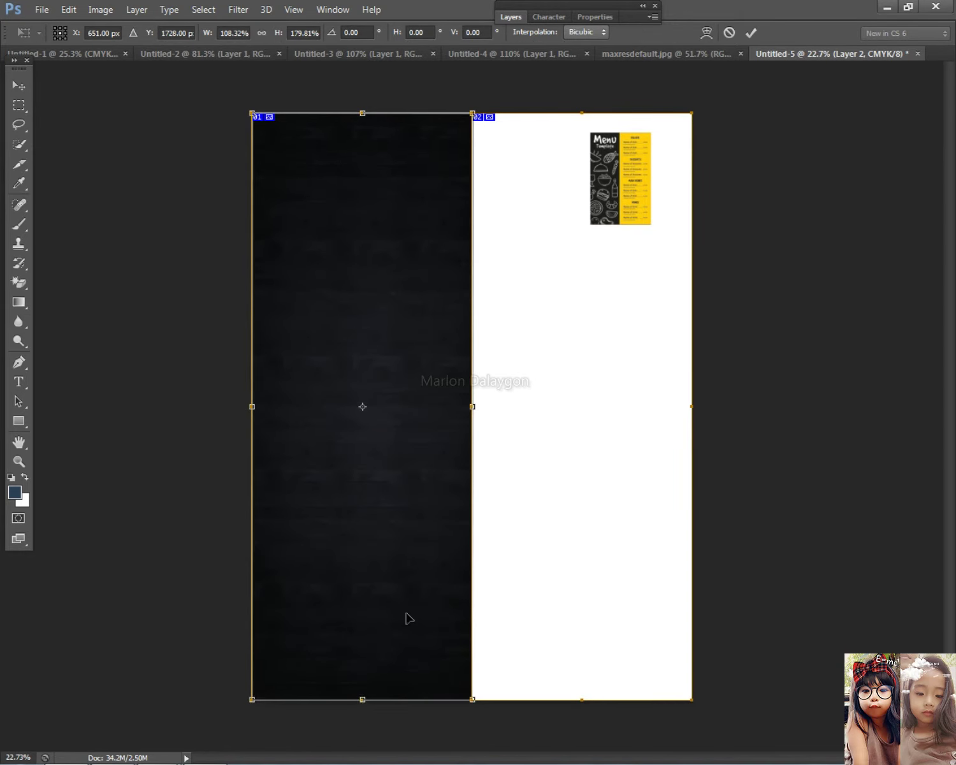
pyautogui.press('Return')
# - Select the small menu template layer, move it over the left half and bring it to the front
pyautogui.scroll(-3, 653, 236)
pyautogui.rightClick(593, 218)
pyautogui.click(603, 231)
pyautogui.moveTo(589, 232); pyautogui.dragTo(404, 317)
pyautogui.click(152, 14)
pyautogui.moveTo(235, 359)
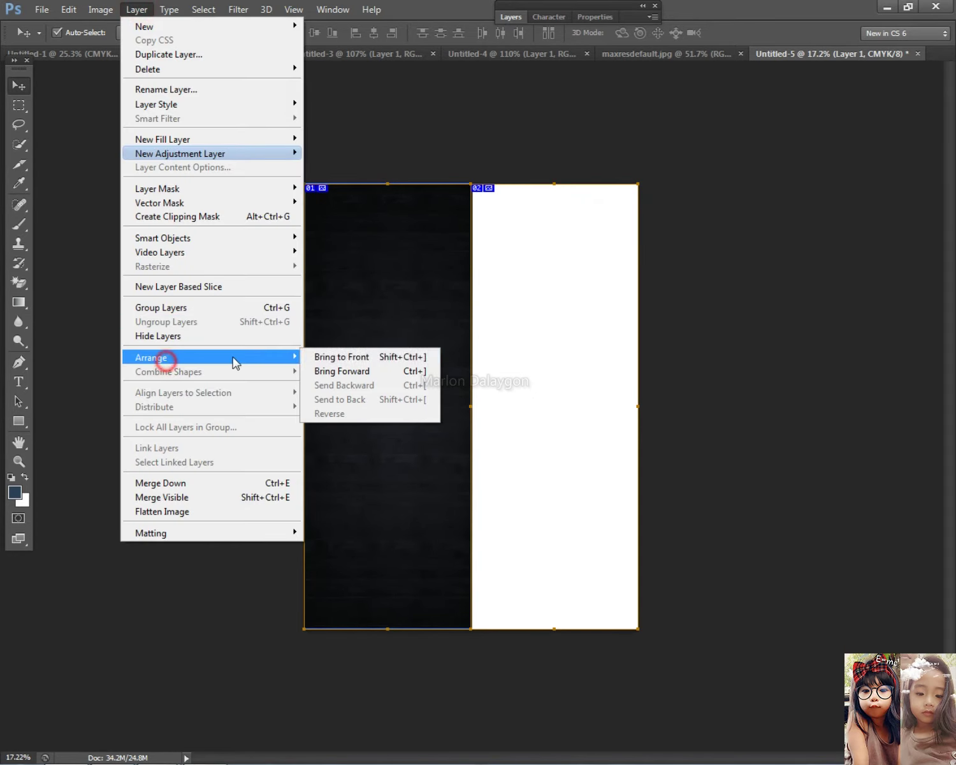
pyautogui.click(334, 357)
# - Switch to Chrome and search Google Images for "YELLOW wood background", browsing the results
pyautogui.hotkey('alt', 'Tab')
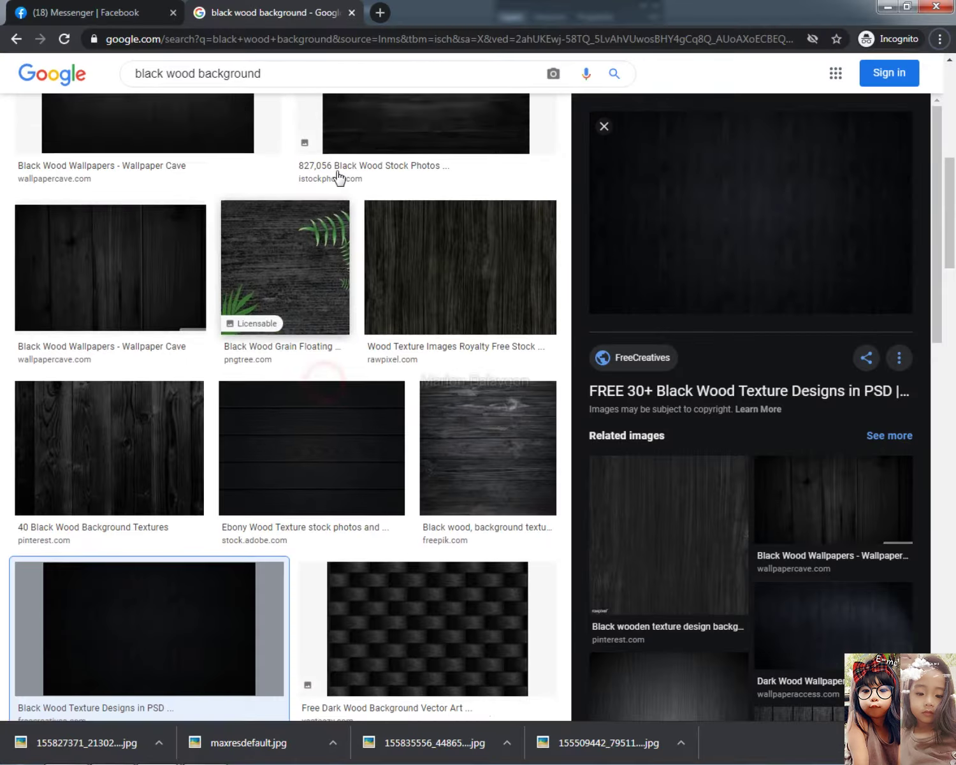
pyautogui.scroll(3, 336, 177)
pyautogui.moveTo(151, 73); pyautogui.dragTo(21, 85)
pyautogui.write('YELLOW')
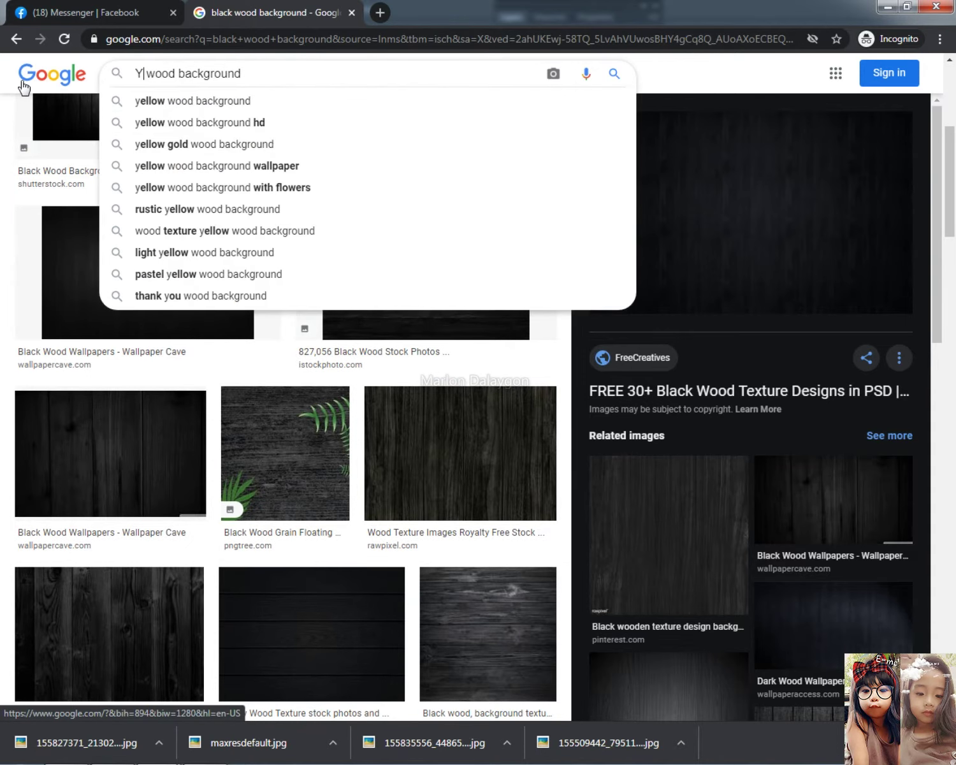
pyautogui.press('Return')
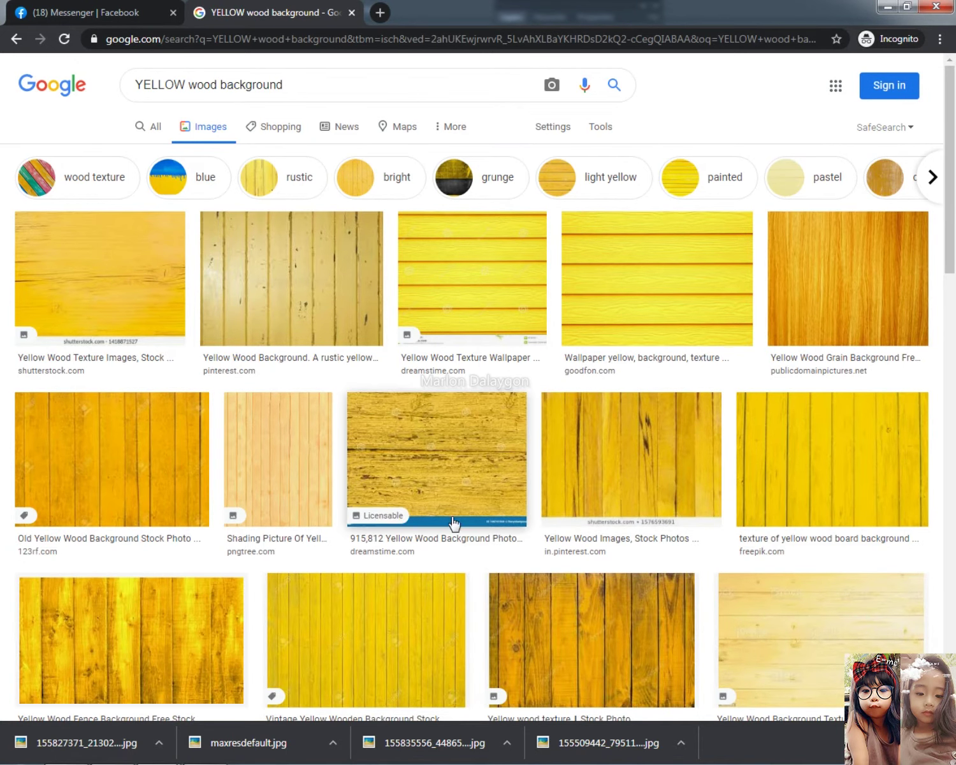
pyautogui.scroll(-5, 832, 484)
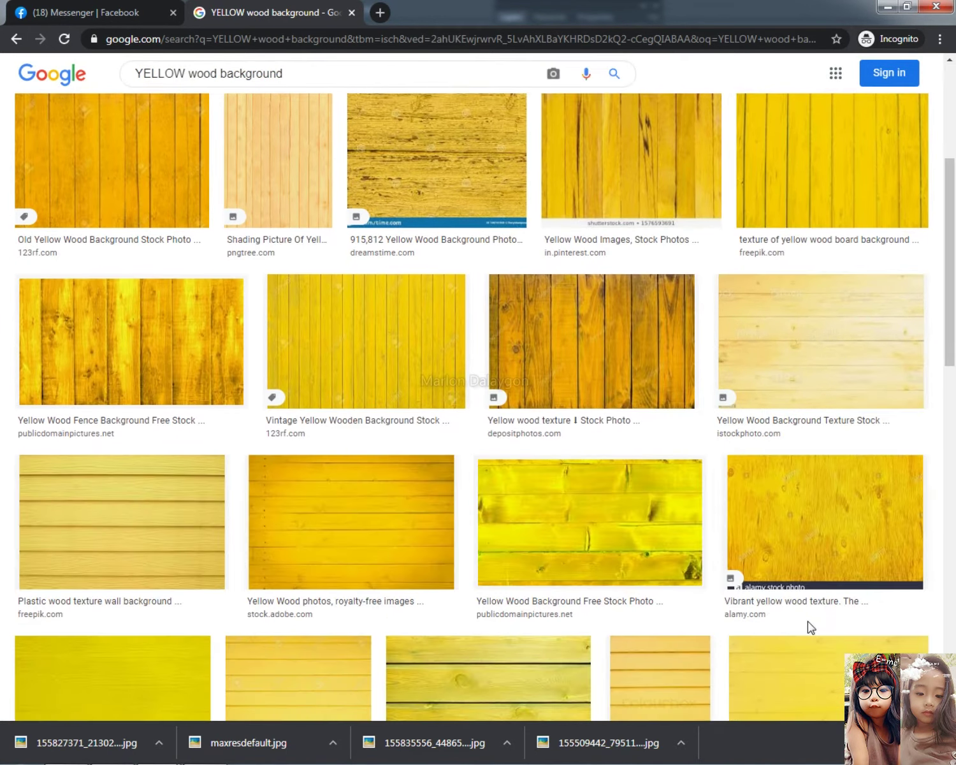
# - Copy the plain yellow wood texture image from the Shutterstock result and switch back to the Photoshop document
pyautogui.scroll(-6, 316, 617)
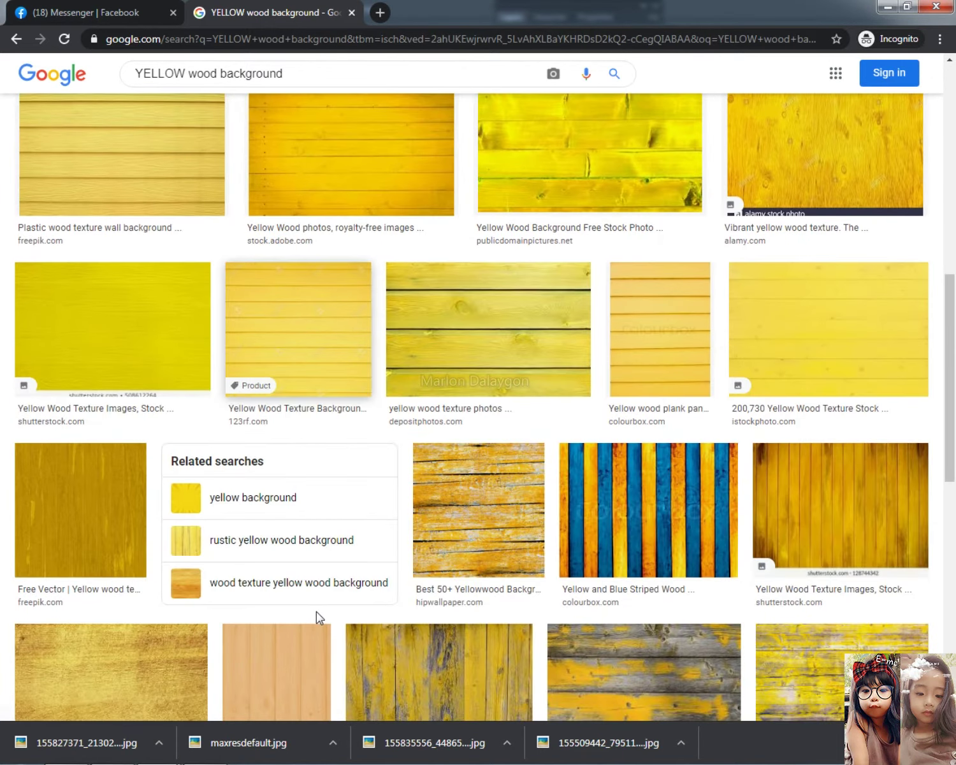
pyautogui.click(86, 344)
pyautogui.rightClick(836, 176)
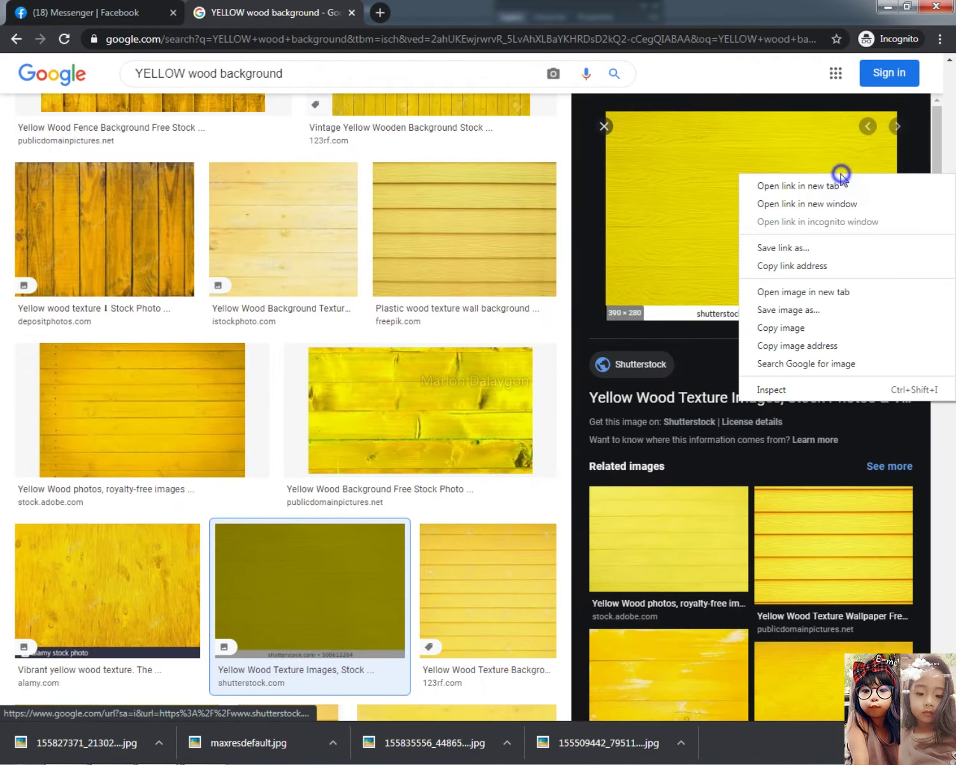
pyautogui.click(854, 323)
pyautogui.hotkey('alt', 'Tab')
pyautogui.click(316, 410)
# - Paste the yellow wood texture and rotate it upright into portrait orientation
pyautogui.hotkey('ctrl', 'v')
pyautogui.hotkey('ctrl', 't')
pyautogui.moveTo(548, 332); pyautogui.dragTo(576, 502)
pyautogui.press('Return')
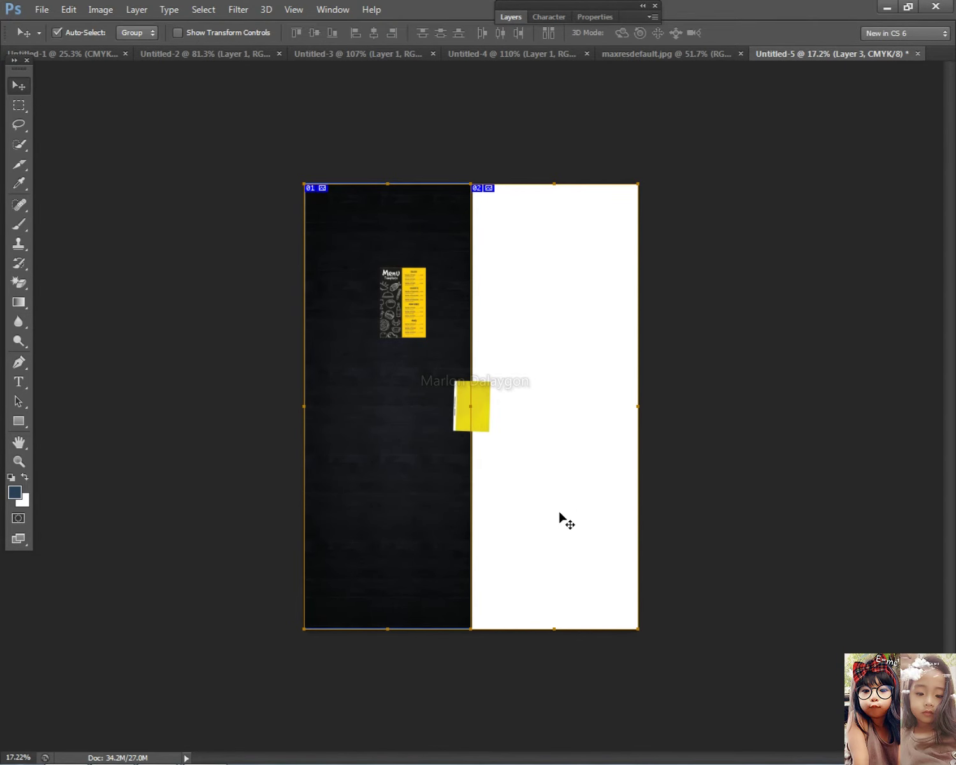
pyautogui.scroll(5, 560, 478)
pyautogui.hotkey('ctrl', 't')
pyautogui.moveTo(632, 310); pyautogui.dragTo(635, 304)
pyautogui.press('Return')
# - Marquee-select the white caption strip along the yellow texture's left edge, delete it and deselect
pyautogui.click(19, 105)
pyautogui.moveTo(274, 160); pyautogui.dragTo(452, 540)
pyautogui.press('Delete')
pyautogui.hotkey('ctrl', 'd')
pyautogui.scroll(-3, 533, 399)
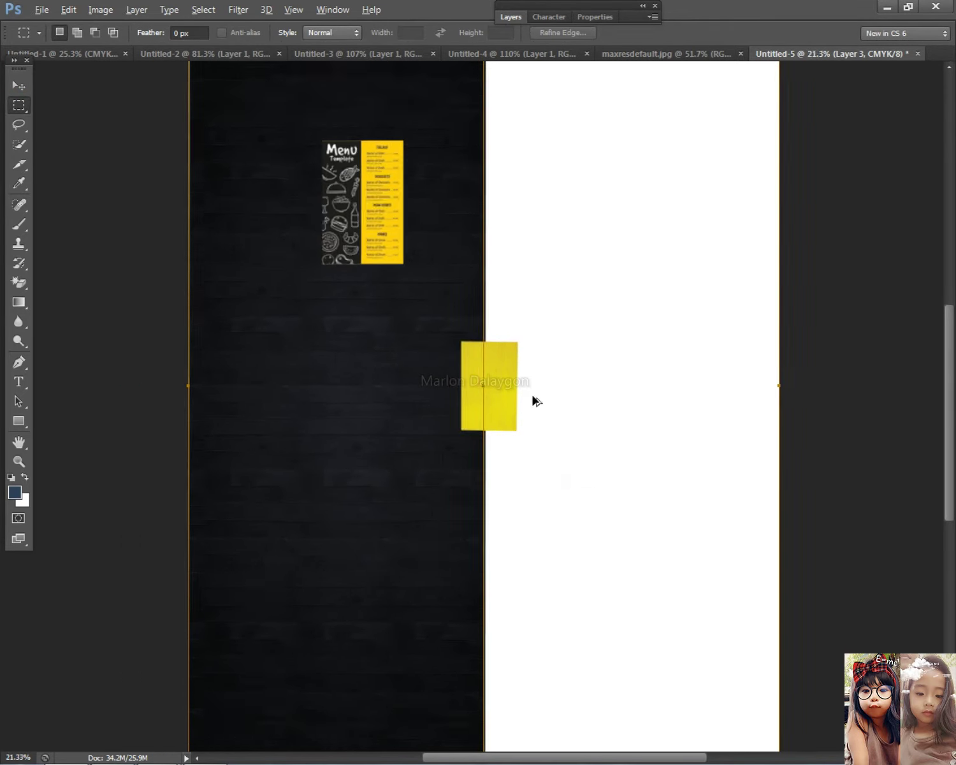
# - Scale the yellow wood texture to about 542% width and 875% height so it covers the right slice
pyautogui.hotkey('ctrl', 't')
pyautogui.moveTo(494, 438); pyautogui.dragTo(642, 668)
pyautogui.moveTo(491, 500); pyautogui.dragTo(508, 261)
pyautogui.moveTo(660, 428); pyautogui.dragTo(679, 458)
pyautogui.moveTo(576, 457); pyautogui.dragTo(575, 659)
pyautogui.moveTo(472, 415); pyautogui.dragTo(464, 408)
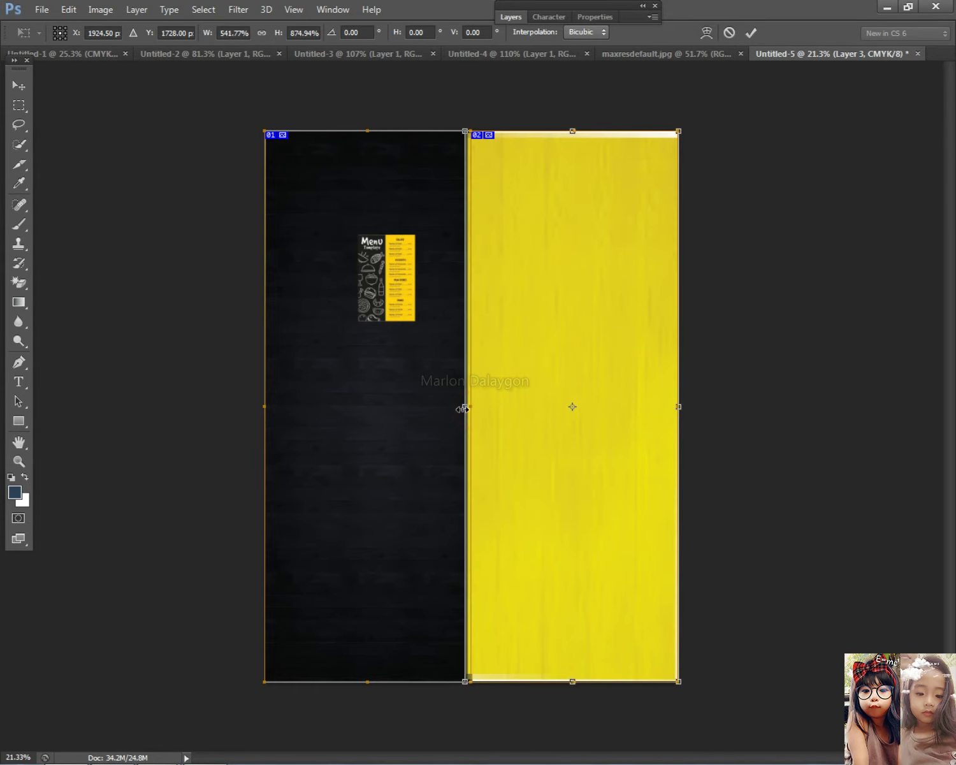
pyautogui.press('Return')
pyautogui.press('m')
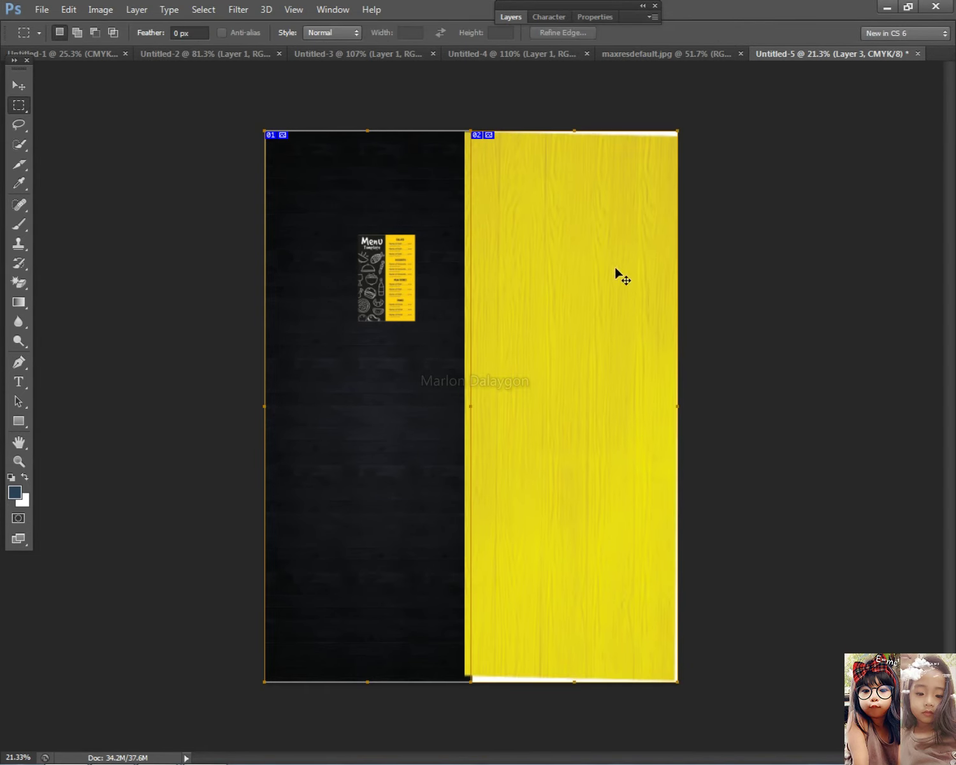
# - Rotate the yellow texture slightly and enlarge it past the canvas edges to cover the white gaps
pyautogui.hotkey('ctrl', 't')
pyautogui.moveTo(786, 179)
pyautogui.mouseDown()
pyautogui.moveTo(803, 151)
pyautogui.moveTo(793, 183)
pyautogui.mouseUp()
pyautogui.press('Escape')
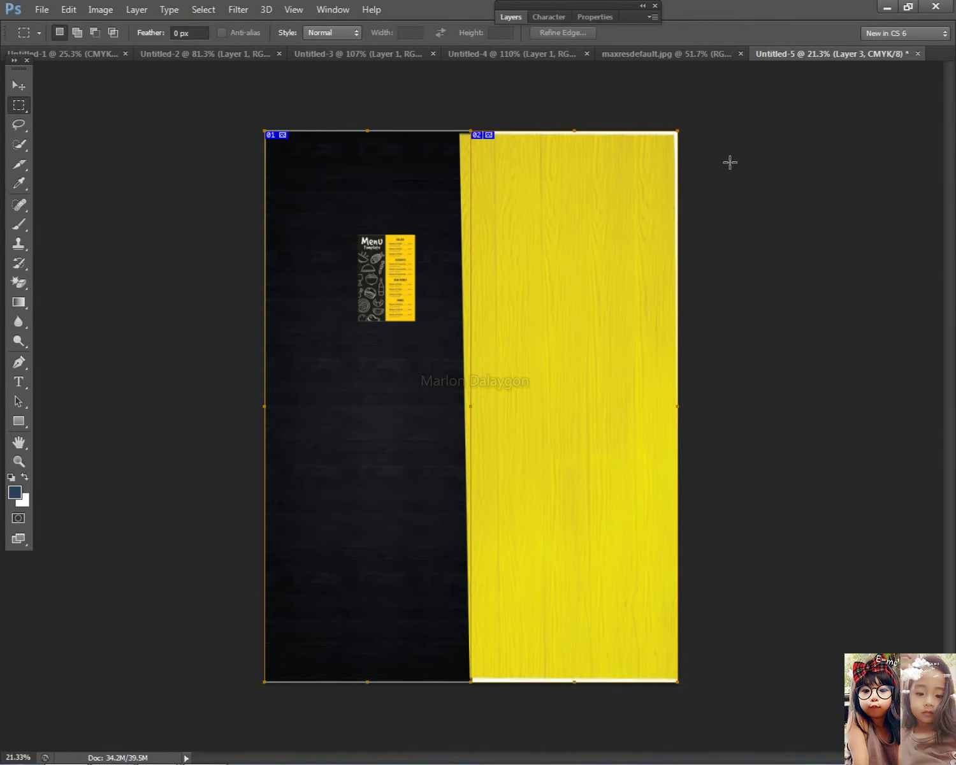
pyautogui.hotkey('ctrl', 't')
pyautogui.moveTo(678, 128); pyautogui.dragTo(685, 120)
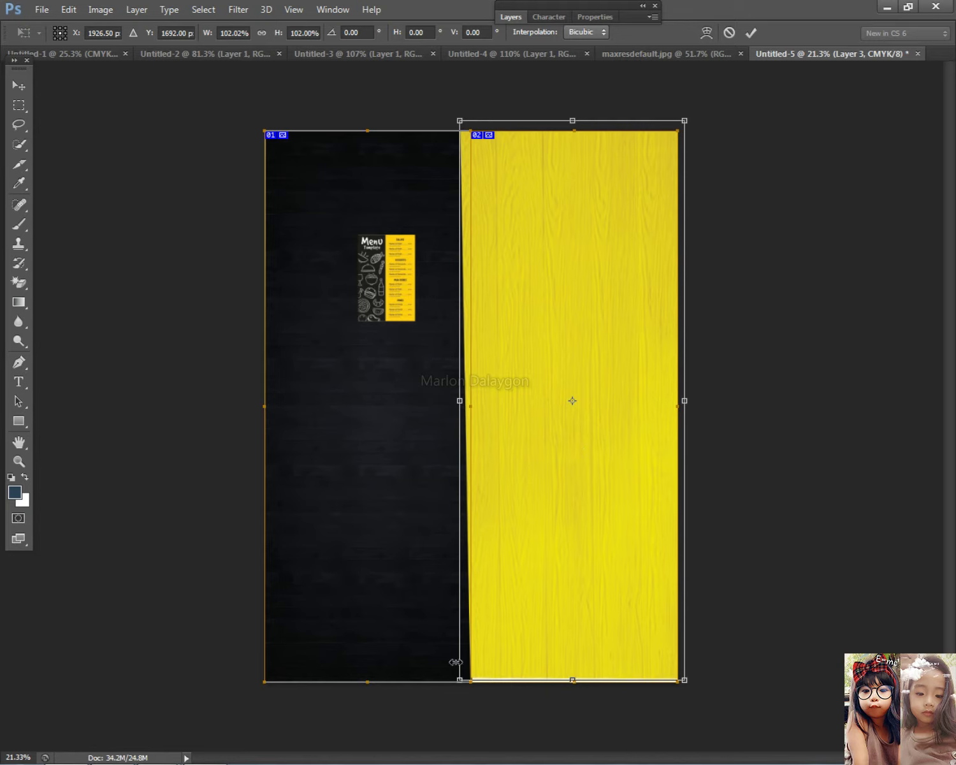
pyautogui.moveTo(460, 680); pyautogui.dragTo(455, 688)
pyautogui.press('Return')
# - Marquee-select the part of the yellow texture overlapping the black half, delete it and deselect
pyautogui.rightClick(671, 420)
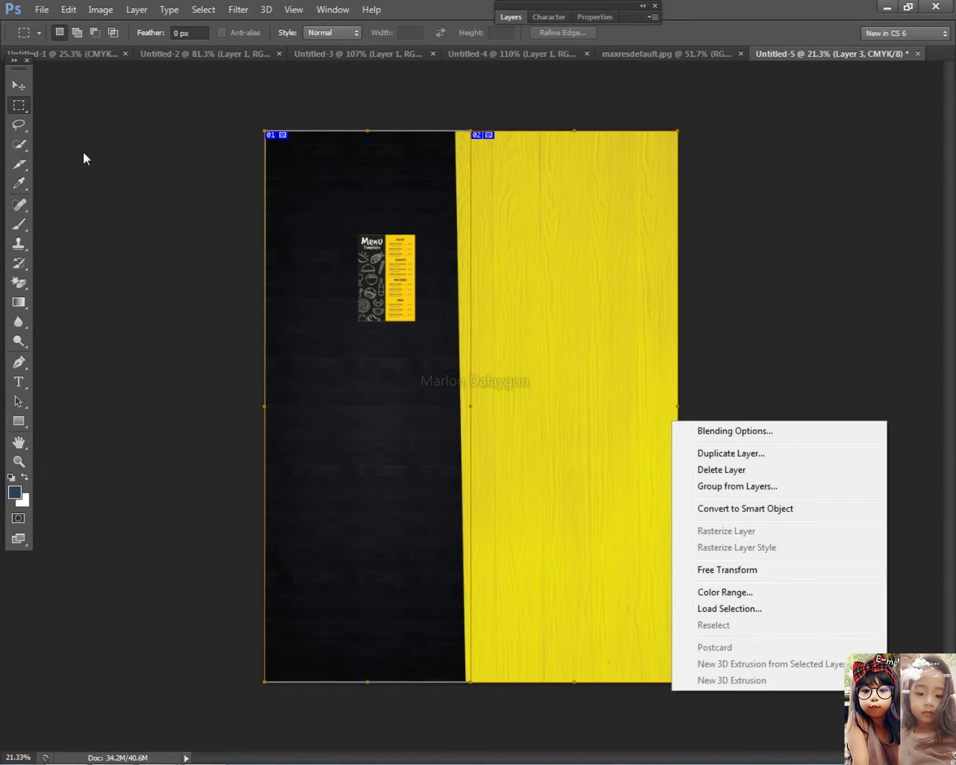
pyautogui.click(21, 102)
pyautogui.moveTo(321, 78); pyautogui.dragTo(468, 752)
pyautogui.press('Delete')
pyautogui.click(664, 614)
pyautogui.scroll(-5, 647, 473)
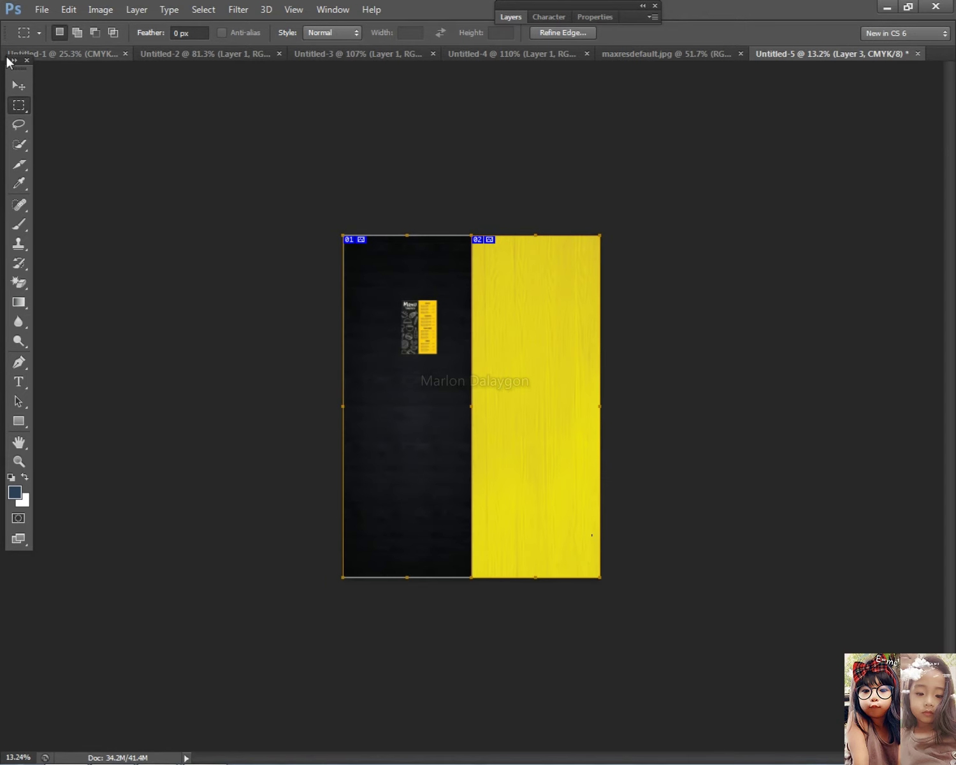
pyautogui.click(19, 84)
pyautogui.scroll(3, 546, 325)
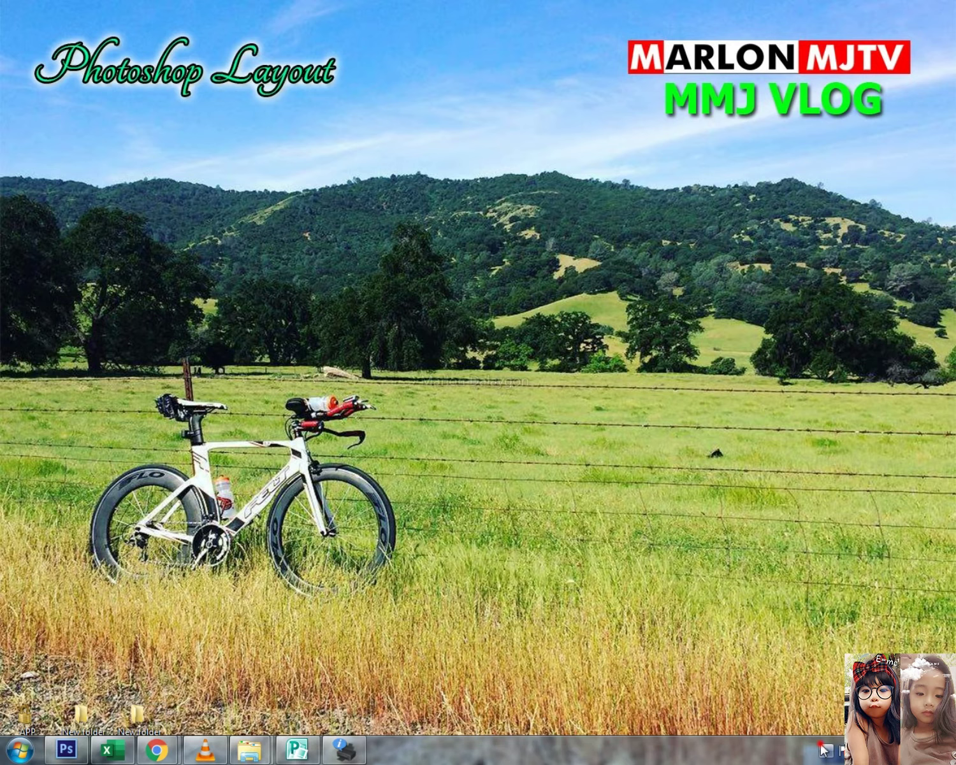
# - Switch to Photoshop from the desktop and close pass.jpg without saving its changes
pyautogui.click(595, 510)
pyautogui.click(66, 749)
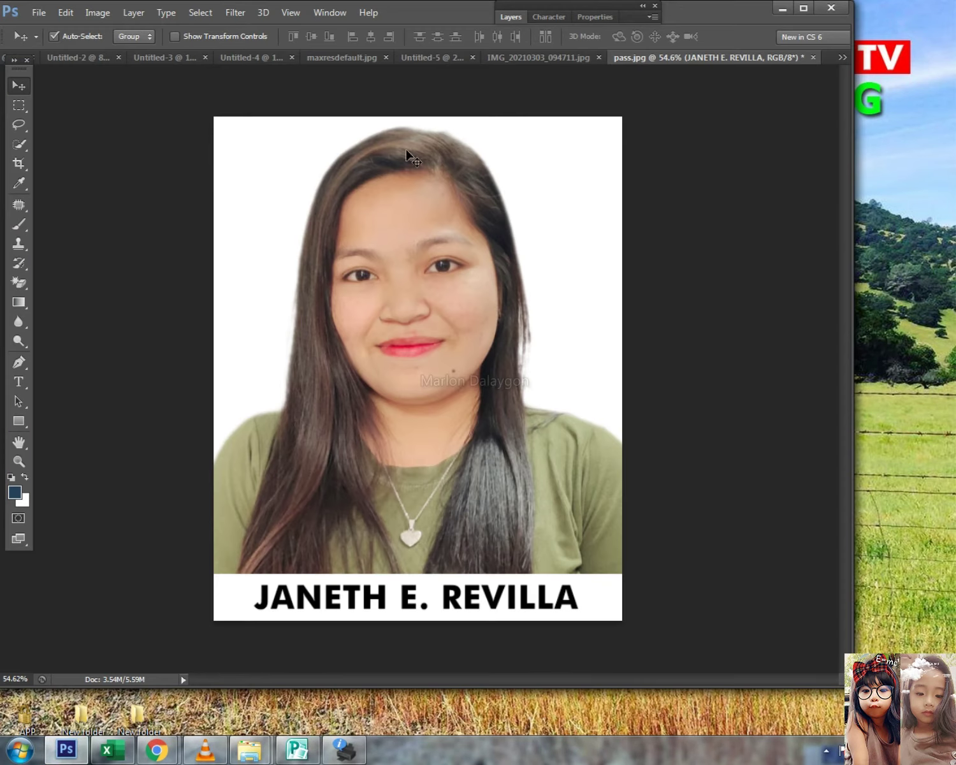
pyautogui.scroll(-1, 755, 99)
pyautogui.click(814, 58)
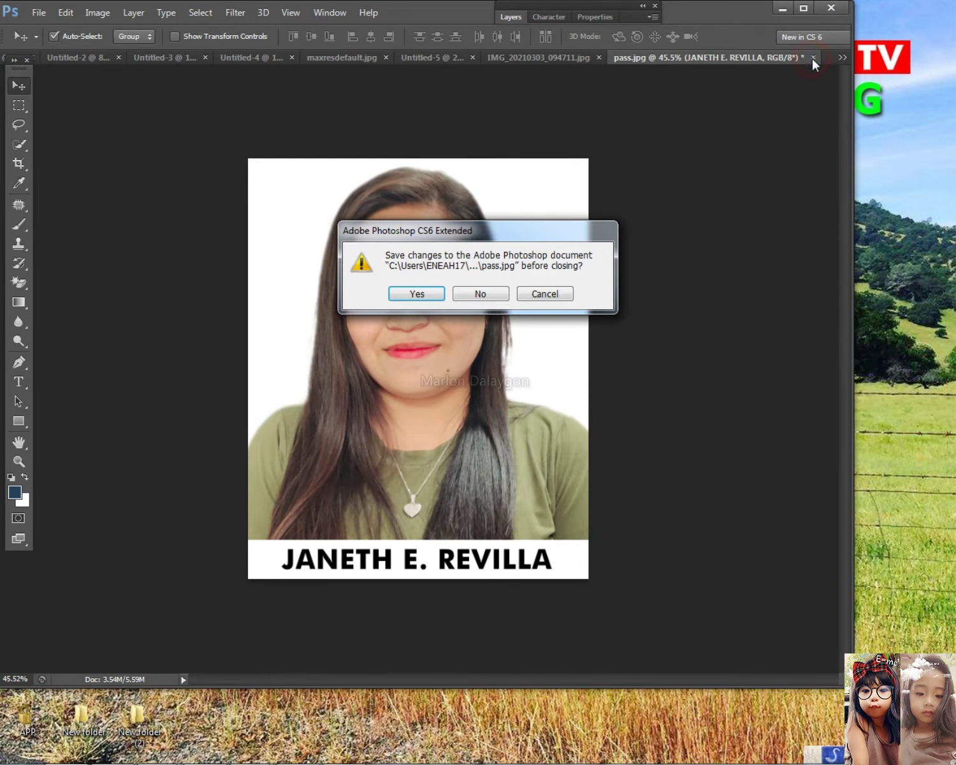
pyautogui.click(460, 298)
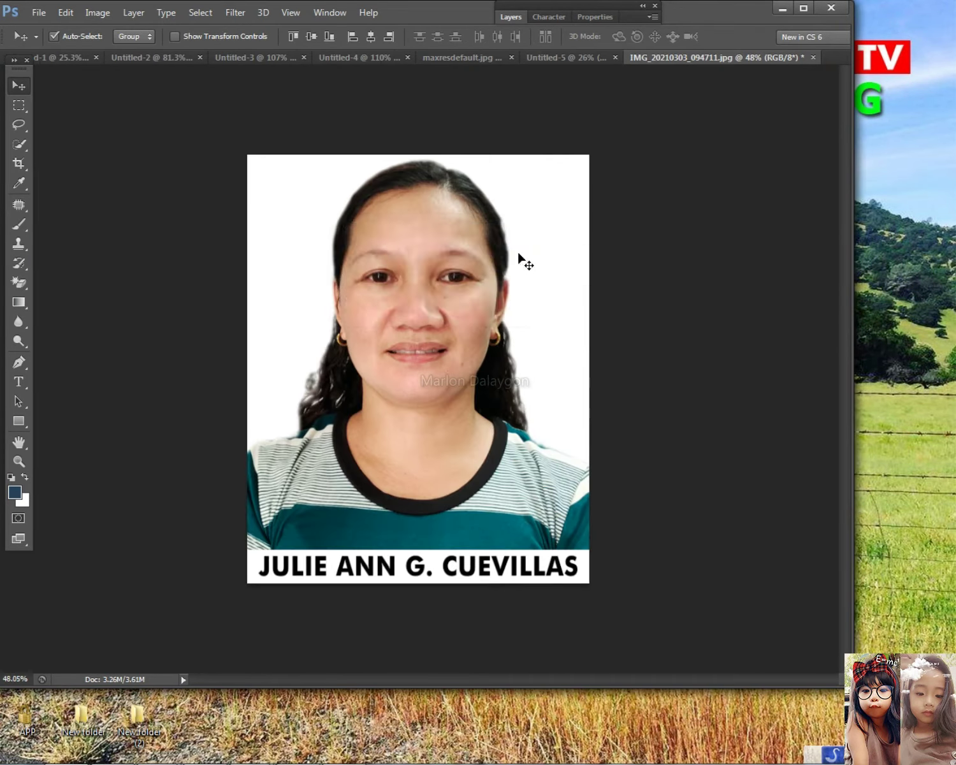
# - Look through the open documents and close IMG_20210303_094711.jpg without saving its changes
pyautogui.click(237, 59)
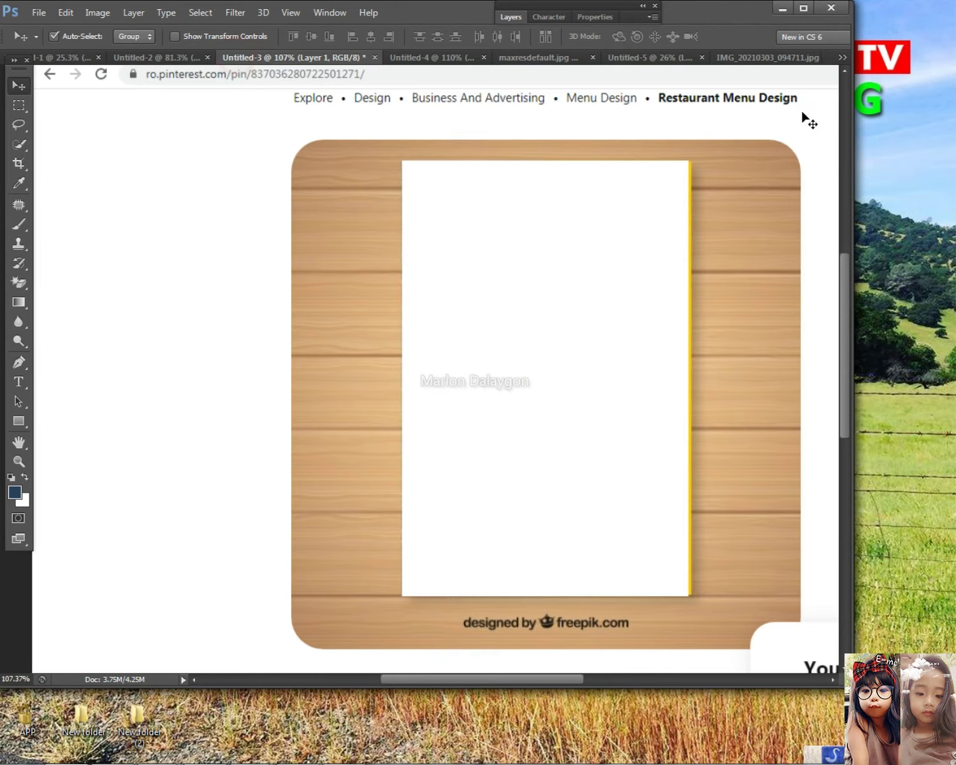
pyautogui.click(403, 59)
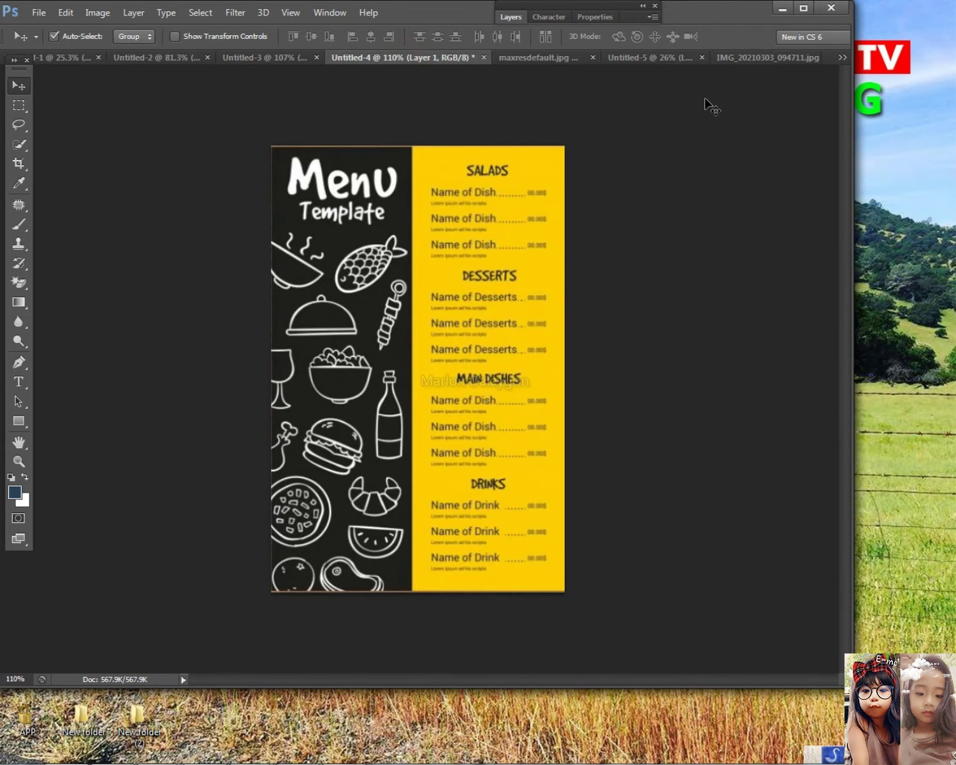
pyautogui.click(507, 57)
pyautogui.click(651, 57)
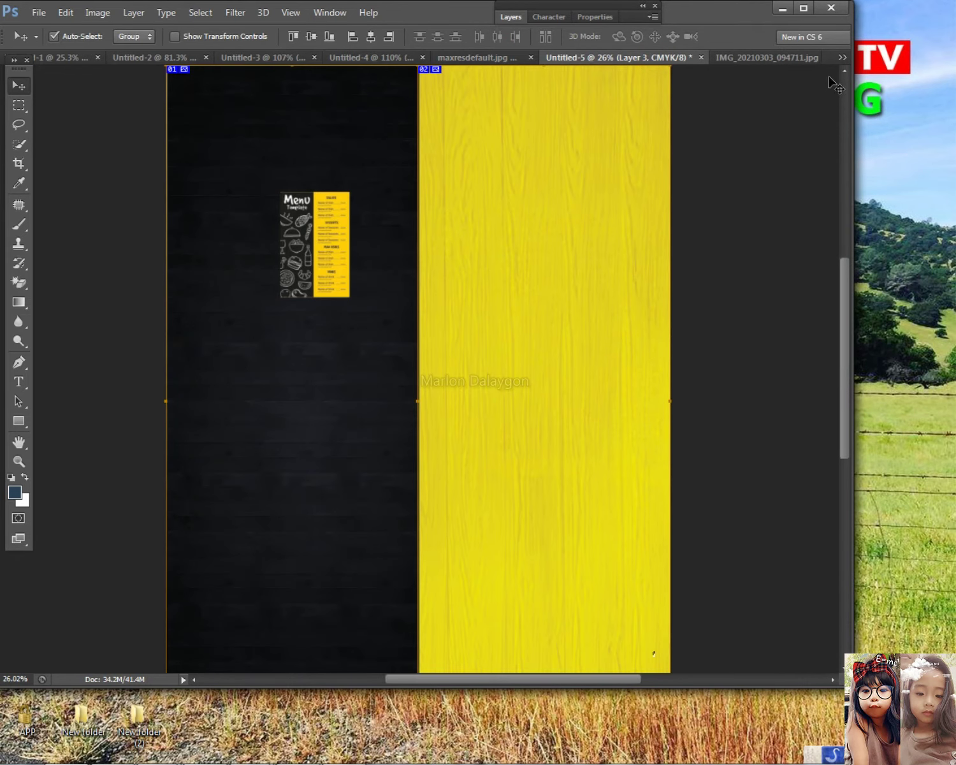
pyautogui.click(783, 59)
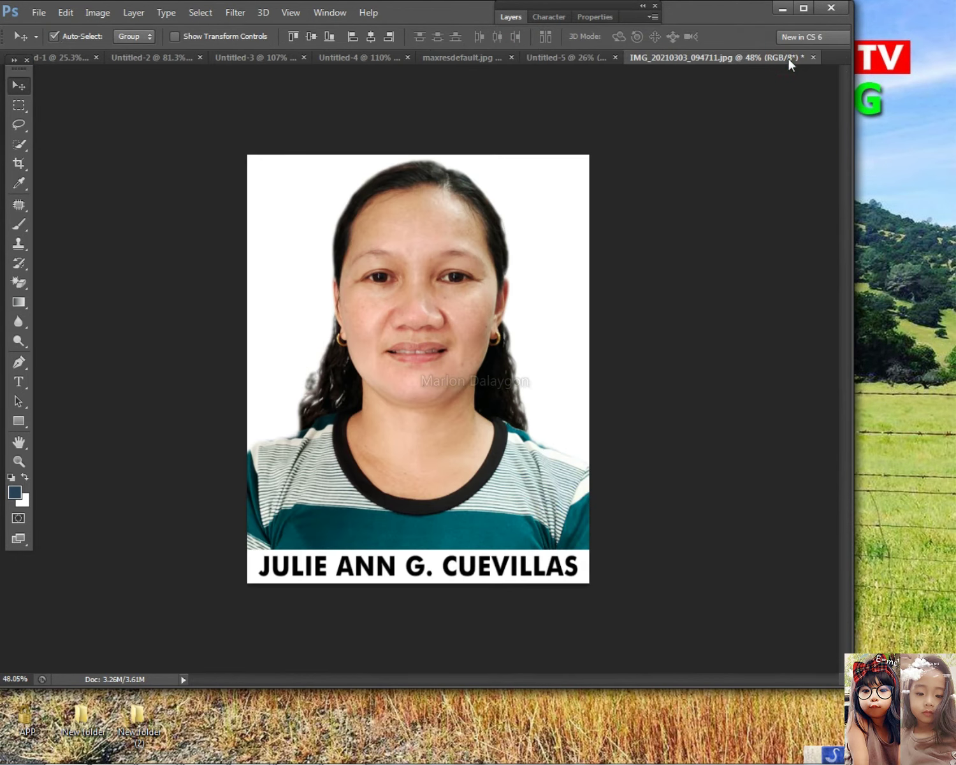
pyautogui.click(814, 57)
pyautogui.click(475, 290)
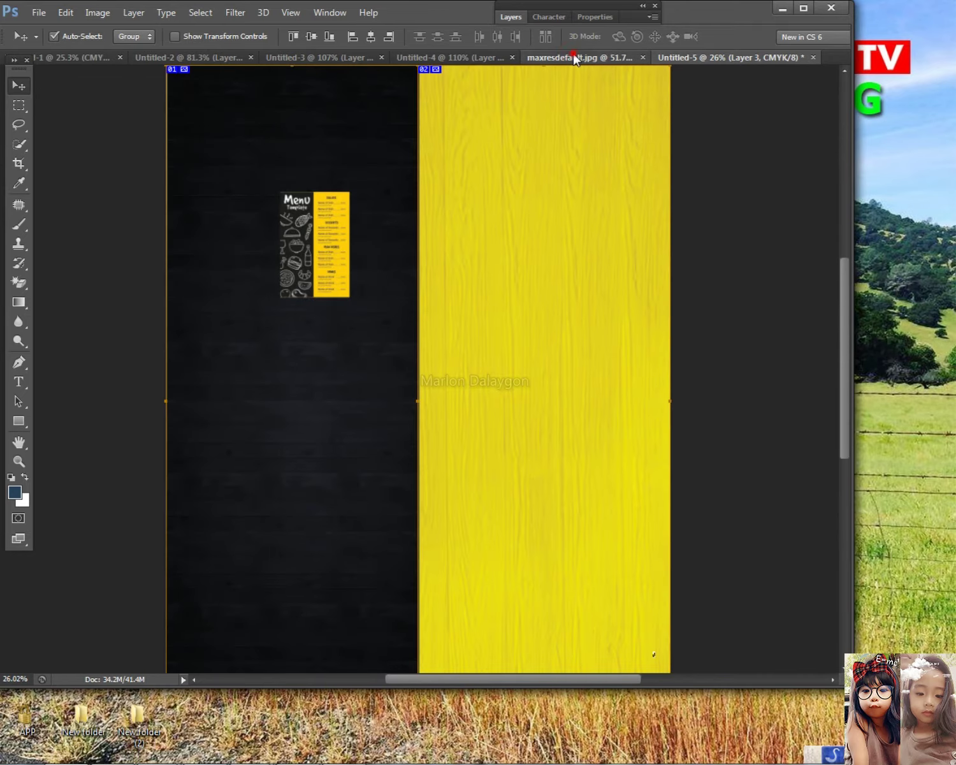
# - In Untitled-5, delete the small menu template layer lying over the black wood half
pyautogui.click(576, 58)
pyautogui.hotkey('ctrl', '0')
pyautogui.click(718, 58)
pyautogui.rightClick(262, 244)
pyautogui.rightClick(319, 215)
pyautogui.click(337, 228)
pyautogui.hotkey('ctrl', '0')
pyautogui.rightClick(333, 223)
pyautogui.click(349, 233)
pyautogui.scroll(1, 331, 231)
pyautogui.rightClick(328, 220)
pyautogui.click(385, 222)
pyautogui.click(510, 17)
pyautogui.moveTo(586, 138); pyautogui.dragTo(634, 415)
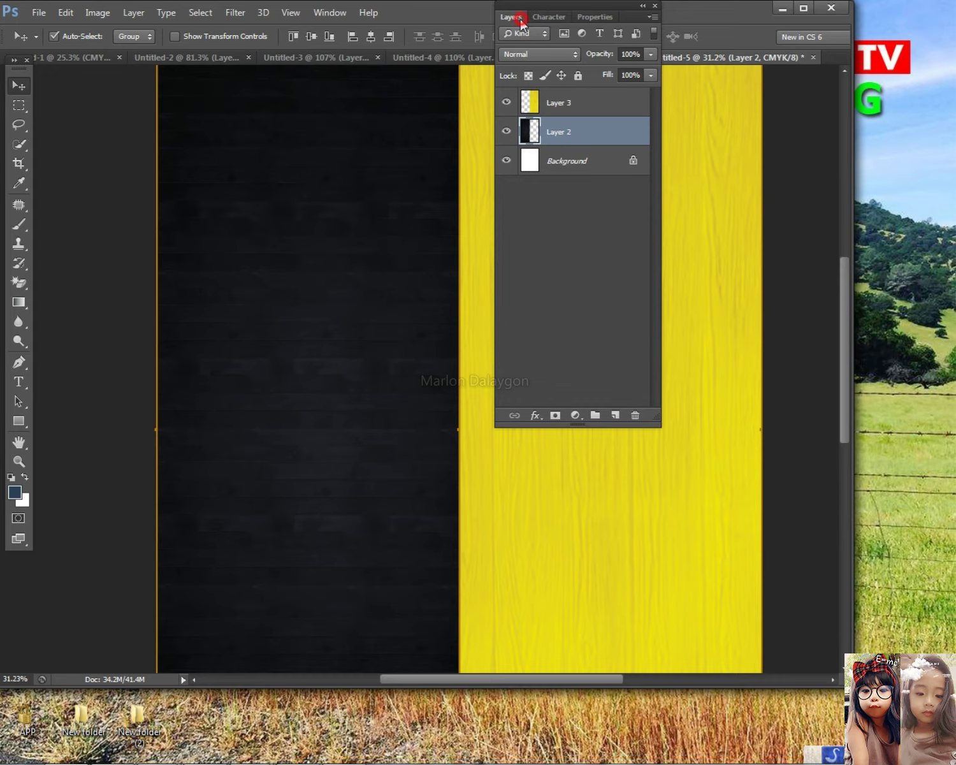
pyautogui.click(521, 24)
# - Maximize the application window around the menu document
pyautogui.scroll(-3, 540, 288)
pyautogui.scroll(1, 544, 292)
pyautogui.scroll(-2, 605, 288)
pyautogui.scroll(1, 607, 293)
pyautogui.click(803, 7)
pyautogui.scroll(2, 504, 260)
pyautogui.scroll(-2, 504, 281)
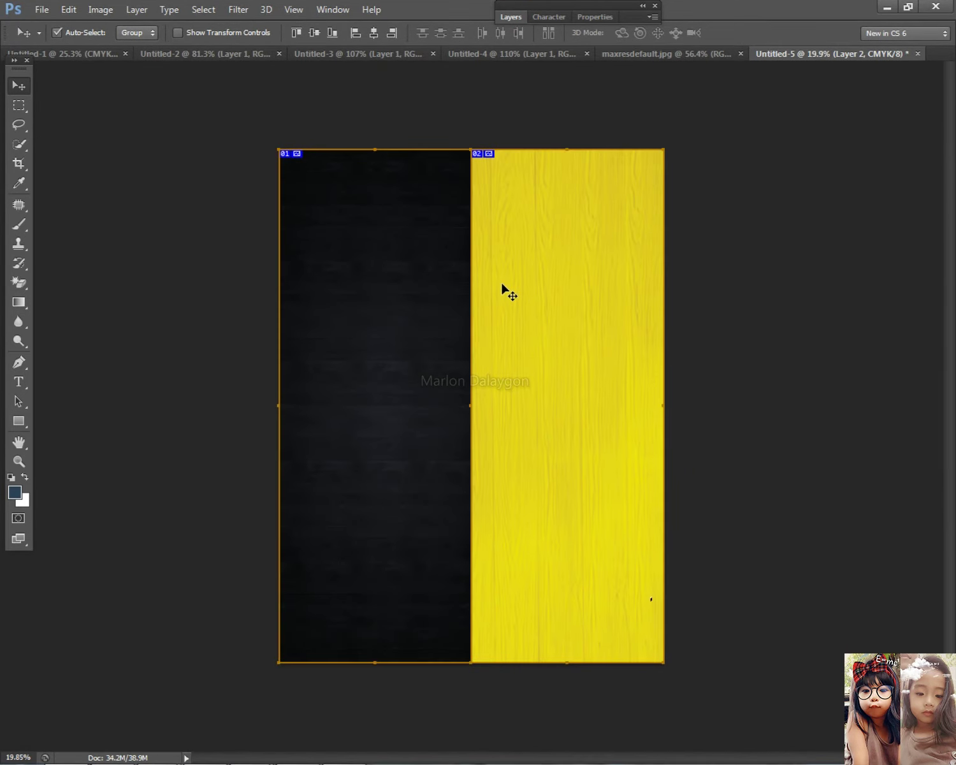
# - Delete the two slices from the canvas and return to the Move tool
pyautogui.rightClick(21, 177)
pyautogui.click(63, 190)
pyautogui.rightClick(548, 257)
pyautogui.click(596, 267)
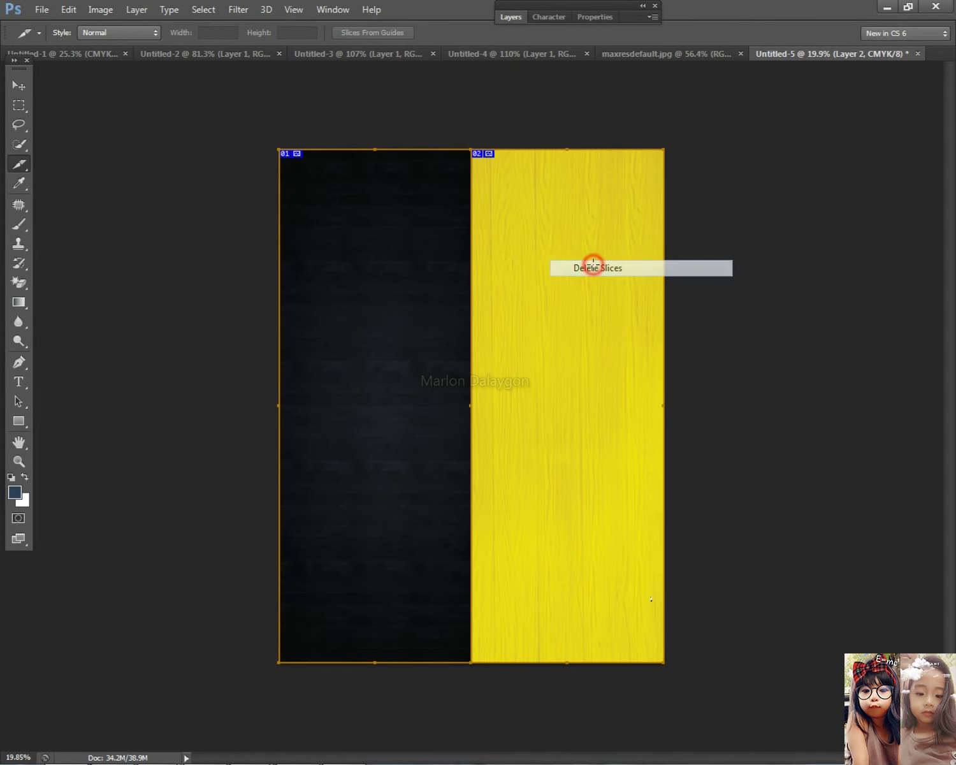
pyautogui.click(16, 93)
pyautogui.scroll(-1, 549, 218)
pyautogui.scroll(2, 520, 320)
pyautogui.scroll(-2, 373, 480)
# - Switch to Windows Explorer, open New folder on the desktop and place 1.jpg into the menu document
pyautogui.press('super+e')
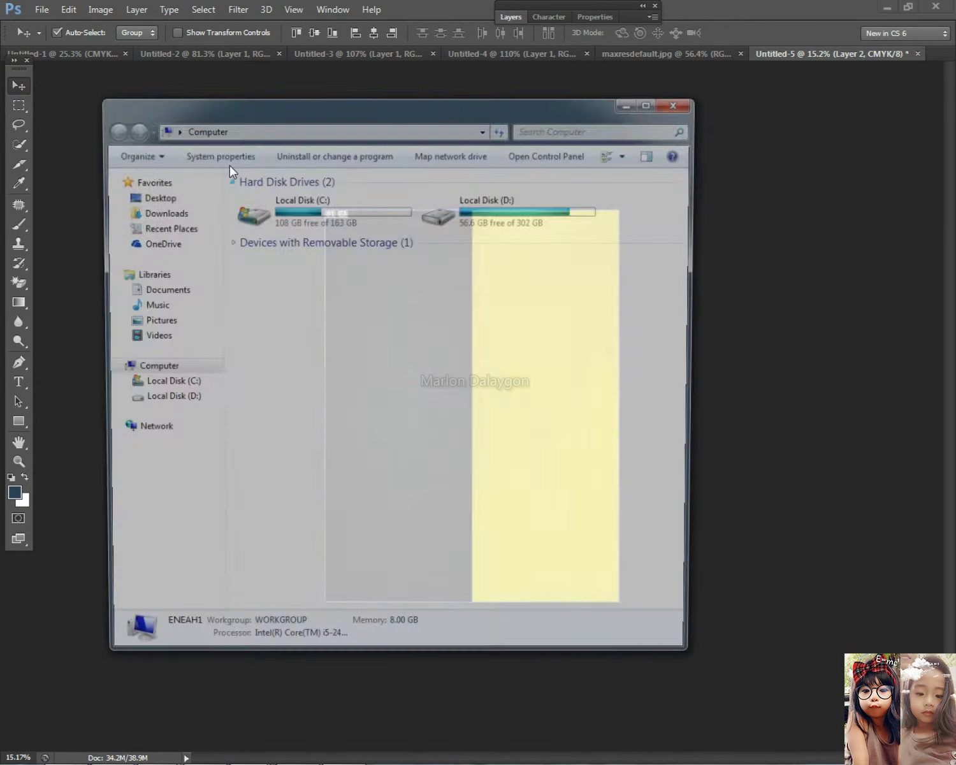
pyautogui.click(153, 194)
pyautogui.doubleClick(494, 311)
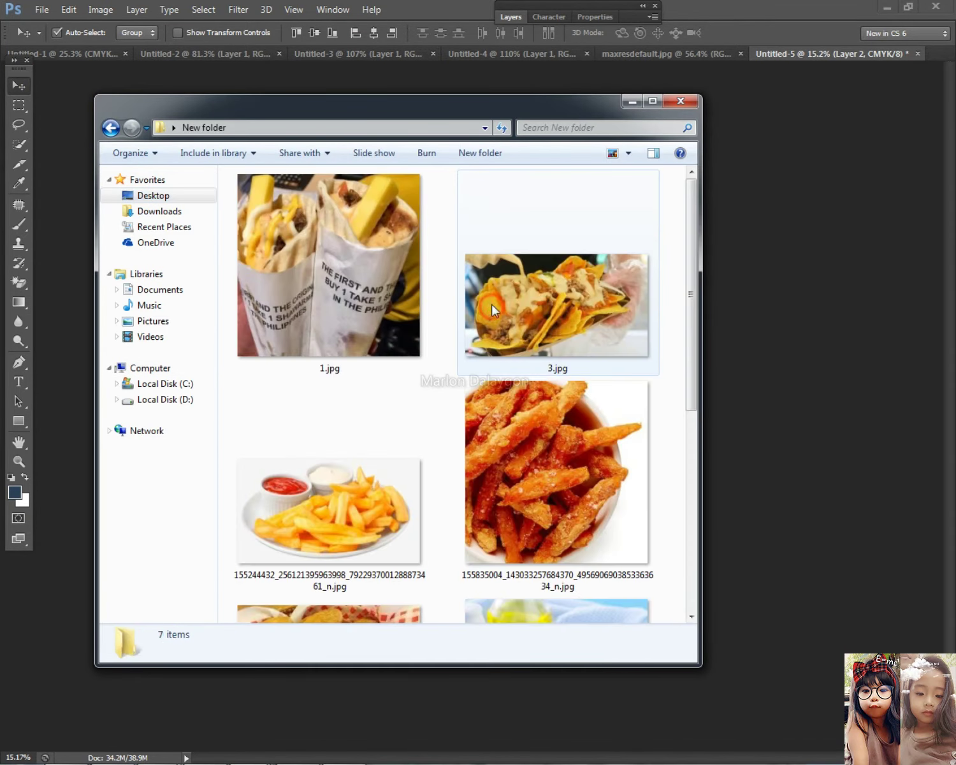
pyautogui.moveTo(328, 261); pyautogui.dragTo(541, 290)
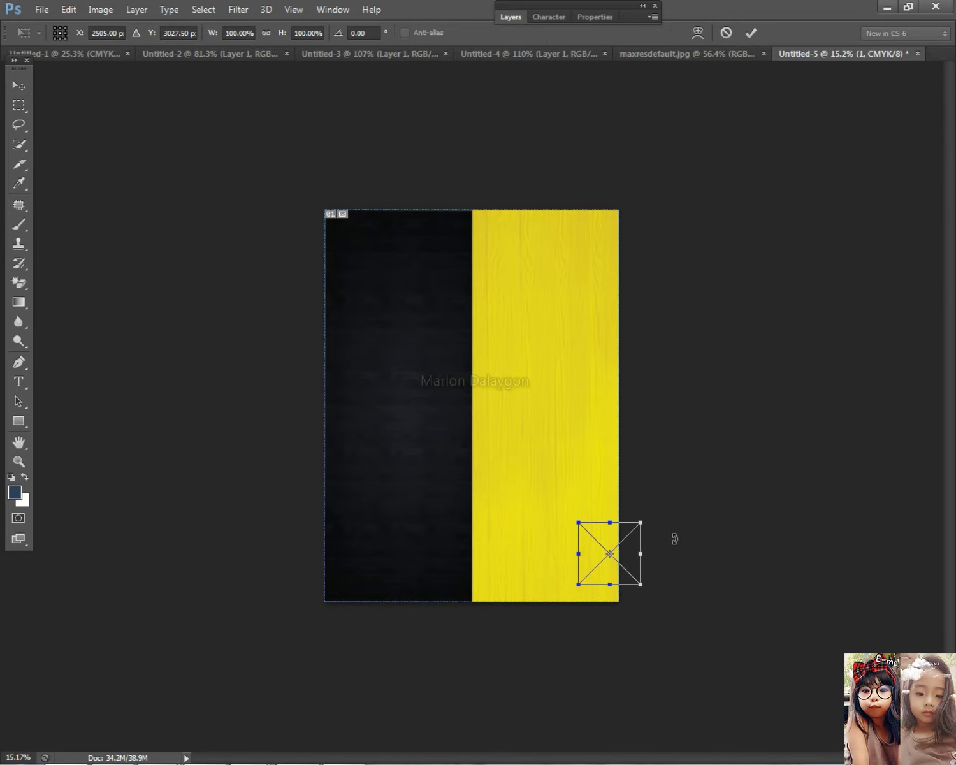
pyautogui.press('Return')
# - Select the black and yellow wood texture layers together and lock them
pyautogui.moveTo(399, 134); pyautogui.dragTo(577, 300)
pyautogui.click(522, 12)
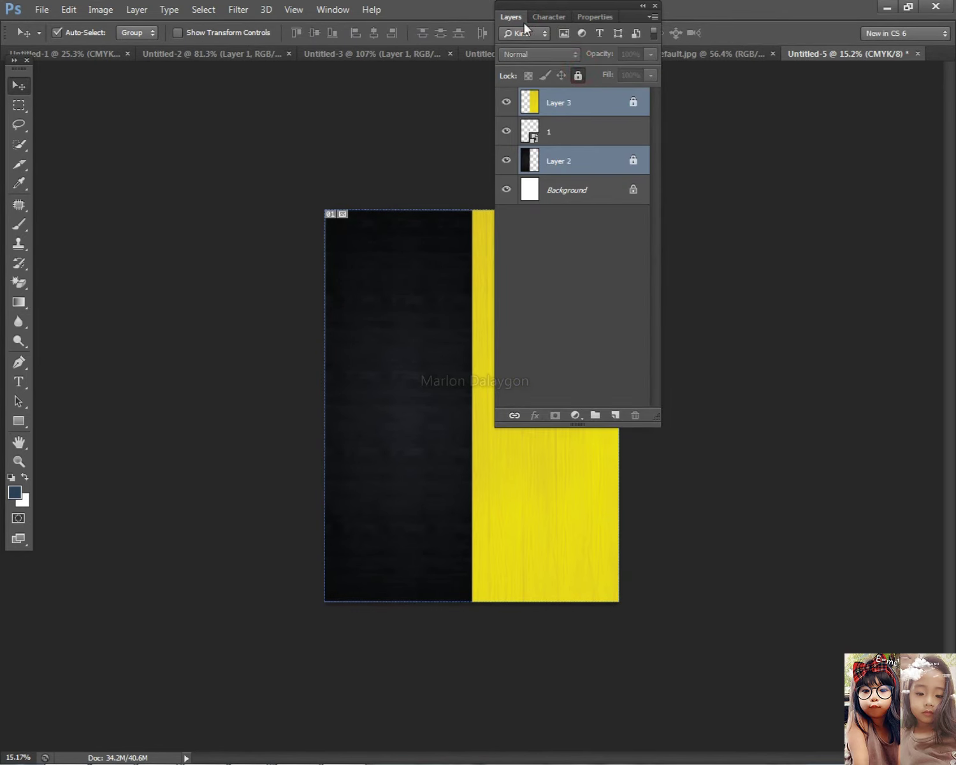
pyautogui.click(511, 17)
# - Bring the placed shawarma photo layer to the front and move it to the upper part of the black half
pyautogui.click(135, 10)
pyautogui.click(220, 359)
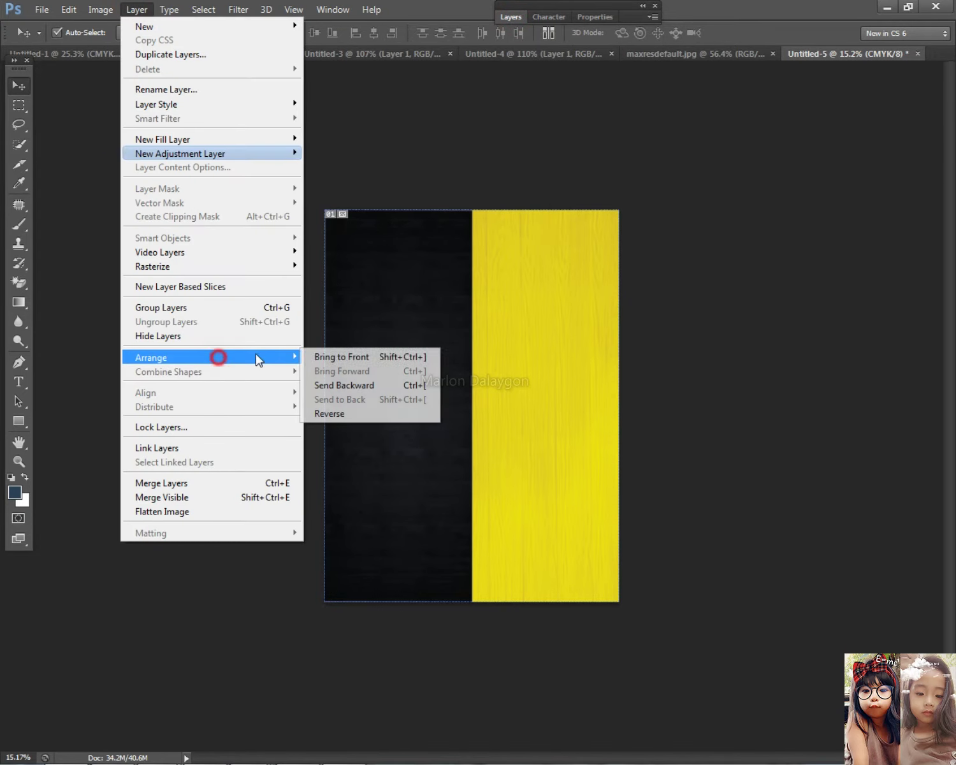
pyautogui.click(344, 355)
pyautogui.moveTo(421, 381); pyautogui.dragTo(822, 698)
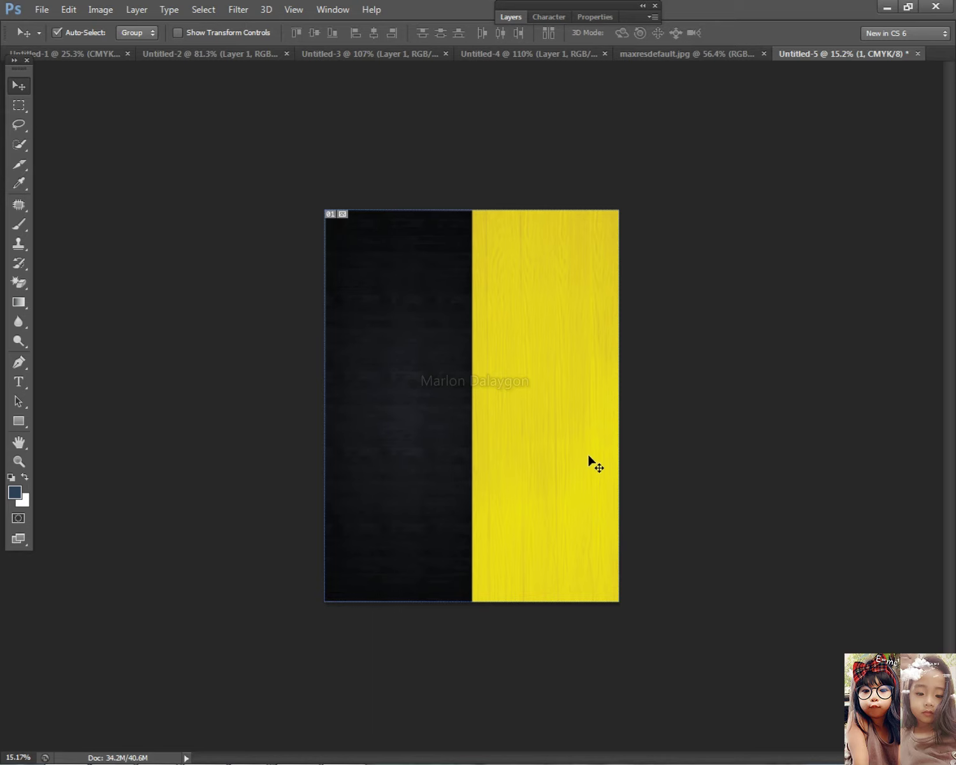
pyautogui.hotkey('ctrl', 't')
pyautogui.press('Return')
pyautogui.click(169, 10)
pyautogui.click(137, 10)
pyautogui.click(136, 9)
pyautogui.click(316, 361)
pyautogui.moveTo(593, 546); pyautogui.dragTo(448, 278)
# - Enlarge the shawarma photo to about 157% width and 142% height
pyautogui.hotkey('ctrl', '+')
pyautogui.hotkey('ctrl', 't')
pyautogui.moveTo(373, 244); pyautogui.dragTo(357, 221)
pyautogui.moveTo(408, 193); pyautogui.dragTo(422, 193)
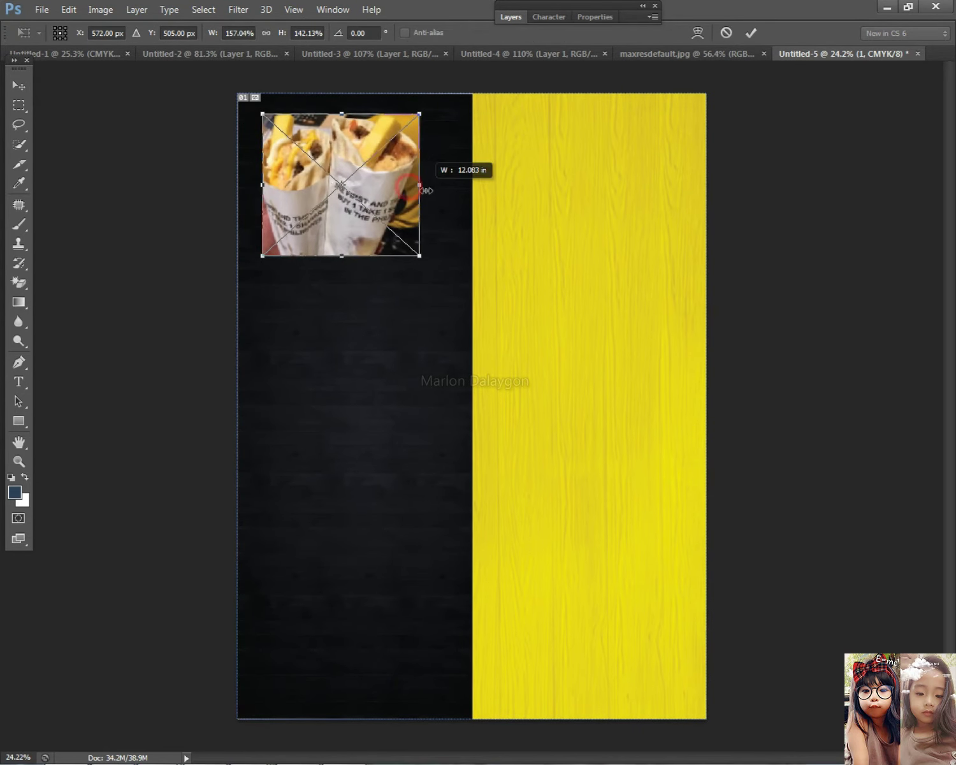
pyautogui.press('Return')
# - Unlock the black wood texture layer and stretch it rightward to about 115% of its width
pyautogui.click(460, 319)
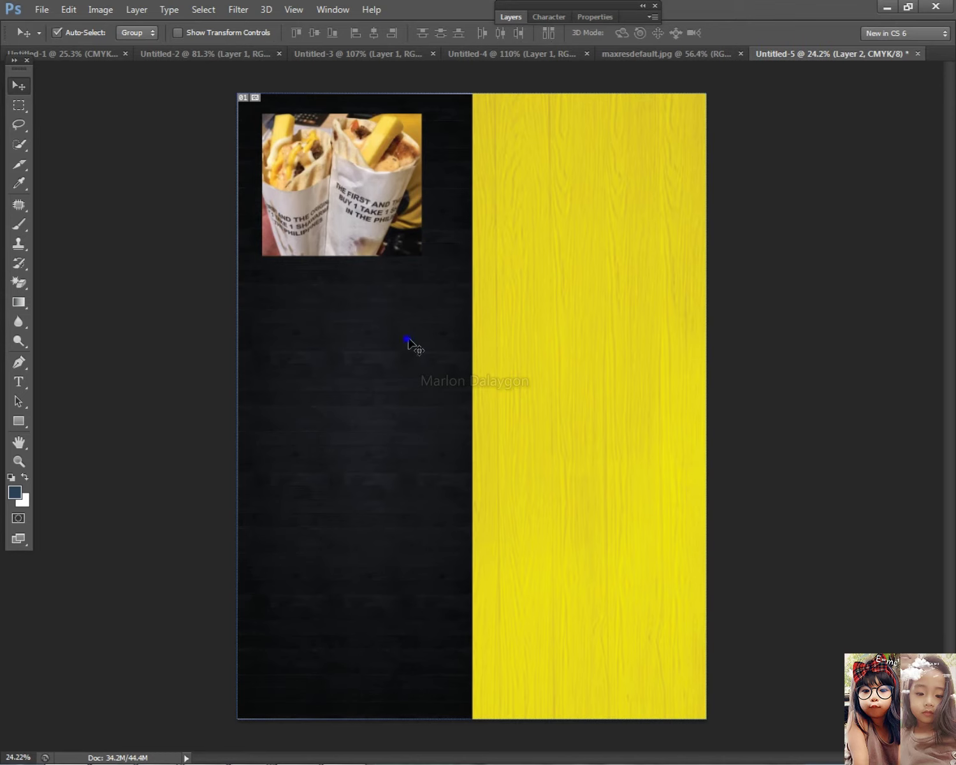
pyautogui.click(515, 18)
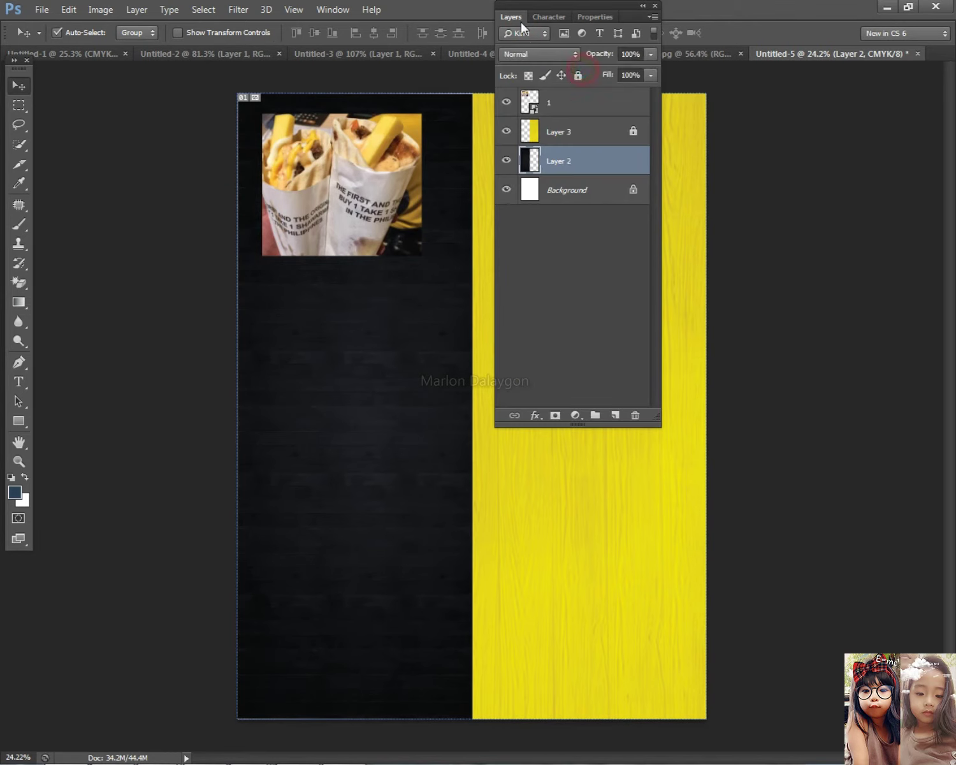
pyautogui.click(512, 16)
pyautogui.hotkey('ctrl', 't')
pyautogui.moveTo(470, 406); pyautogui.dragTo(508, 406)
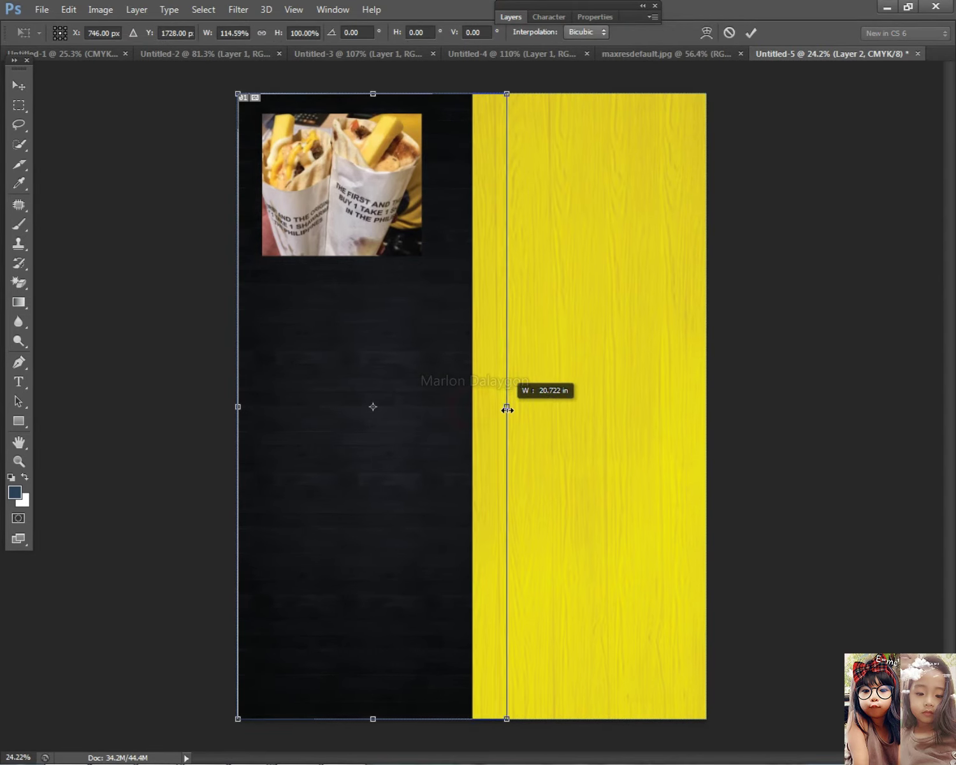
pyautogui.press('Return')
# - Select the yellow wood texture layer and send it to the back, behind the widened black texture
pyautogui.rightClick(526, 278)
pyautogui.click(553, 288)
pyautogui.click(137, 10)
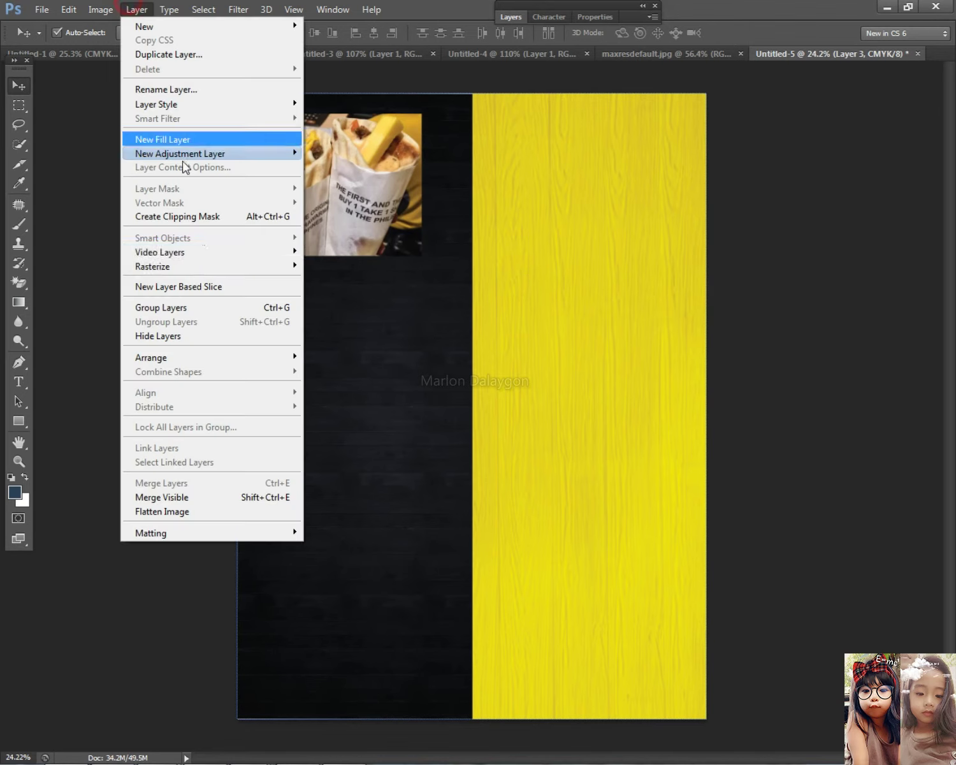
pyautogui.moveTo(214, 357)
pyautogui.click(308, 399)
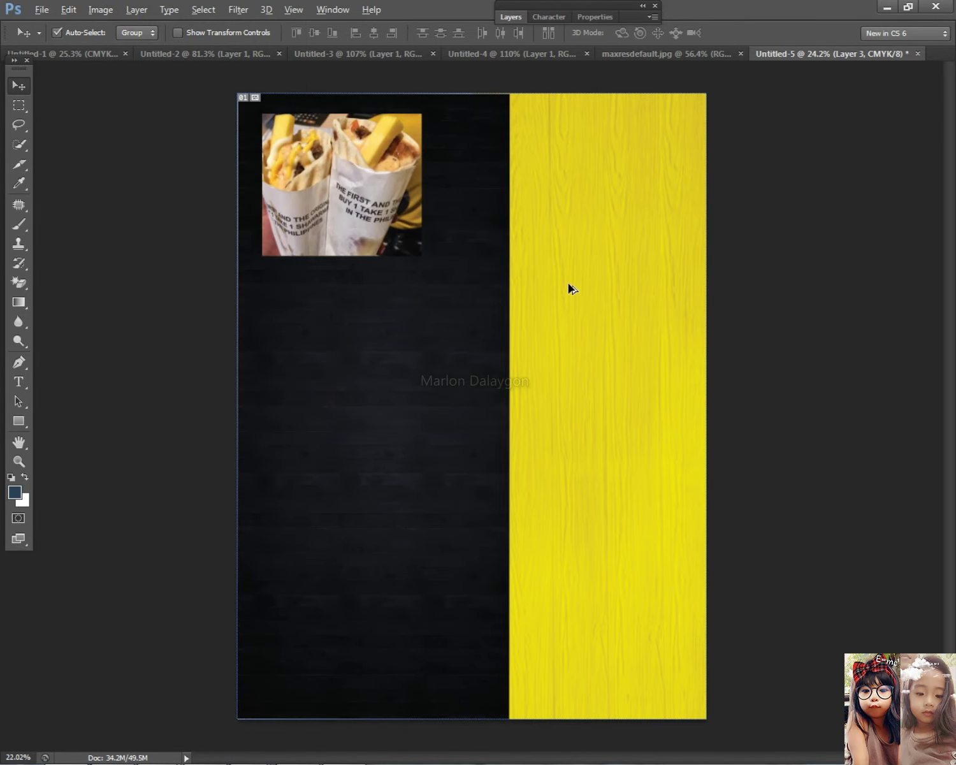
pyautogui.scroll(-7, 568, 283)
pyautogui.scroll(5, 527, 337)
# - Enlarge the shawarma photo further so it spans most of the widened black area's width
pyautogui.rightClick(365, 235)
pyautogui.click(386, 247)
pyautogui.hotkey('ctrl', 't')
pyautogui.moveTo(432, 280); pyautogui.dragTo(462, 305)
pyautogui.moveTo(464, 239); pyautogui.dragTo(481, 239)
pyautogui.press('Return')
pyautogui.scroll(-1, 480, 299)
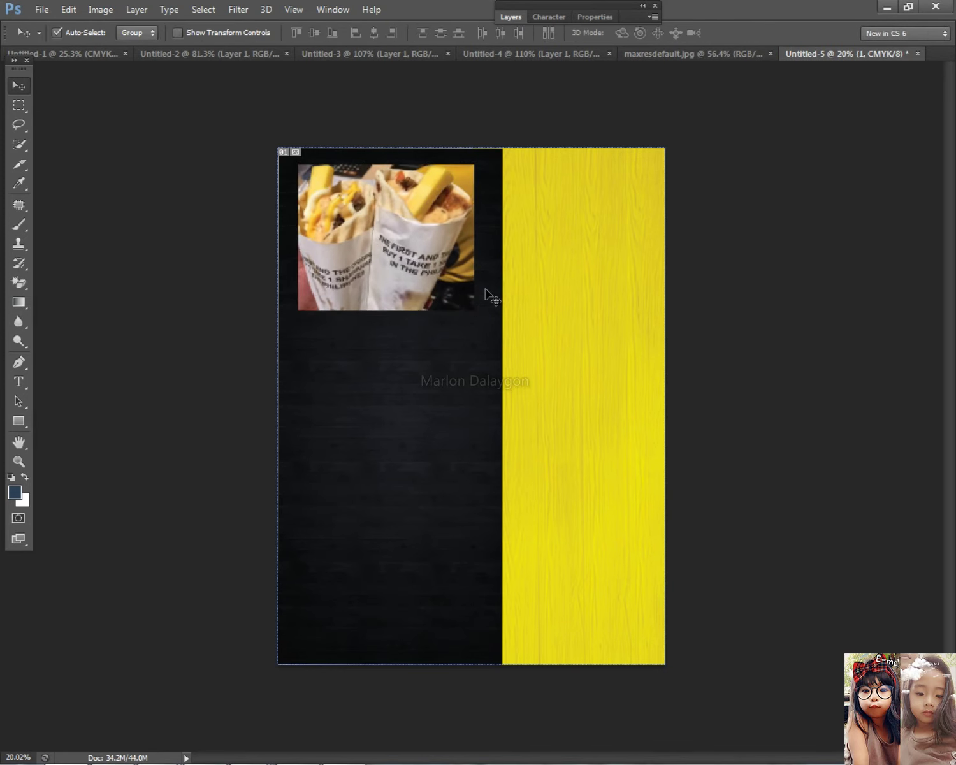
# - Place the nachos photo 3.jpg from the New folder window into the menu document at its original size
pyautogui.scroll(2, 479, 298)
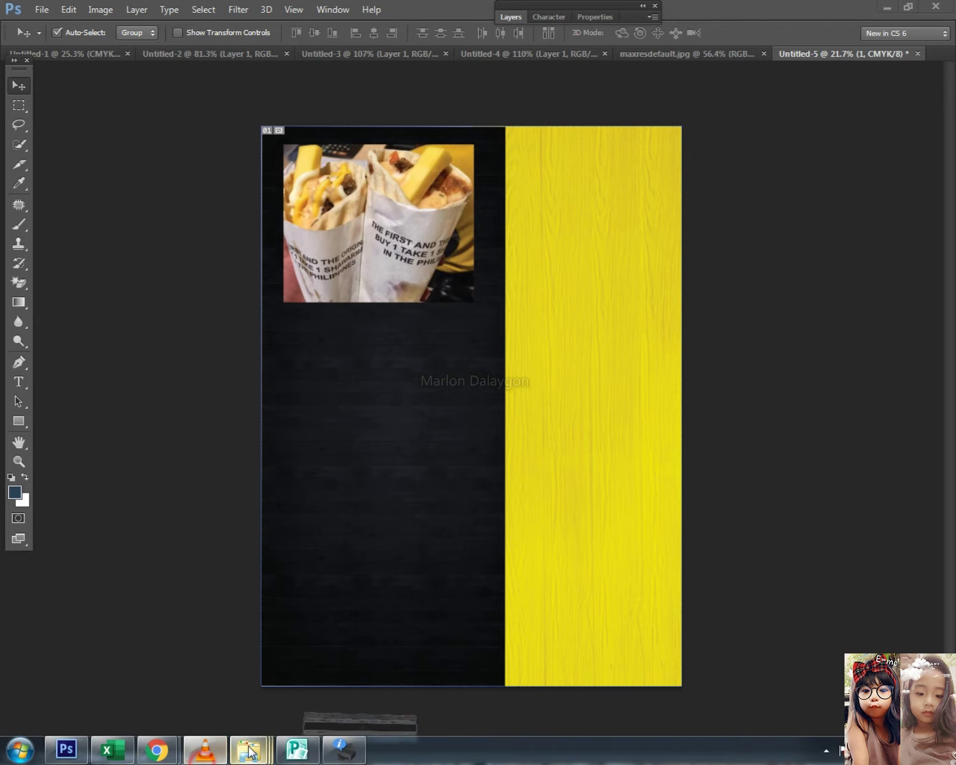
pyautogui.moveTo(249, 748)
pyautogui.click(405, 657)
pyautogui.moveTo(594, 301); pyautogui.dragTo(678, 306)
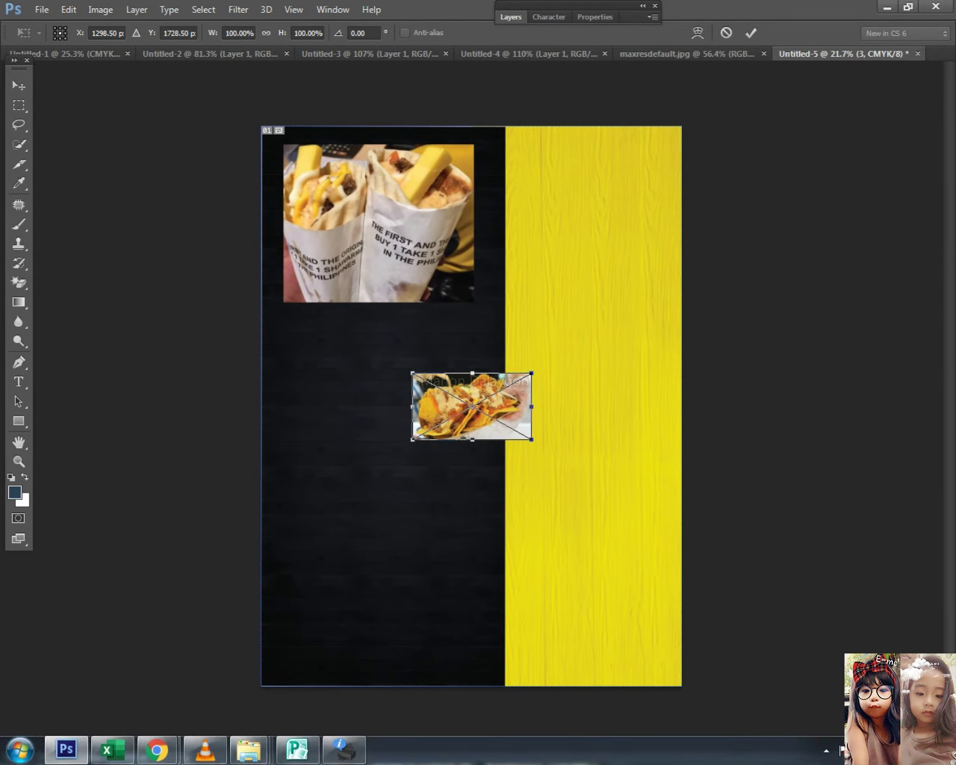
pyautogui.click(883, 750)
pyautogui.moveTo(883, 634); pyautogui.dragTo(884, 624)
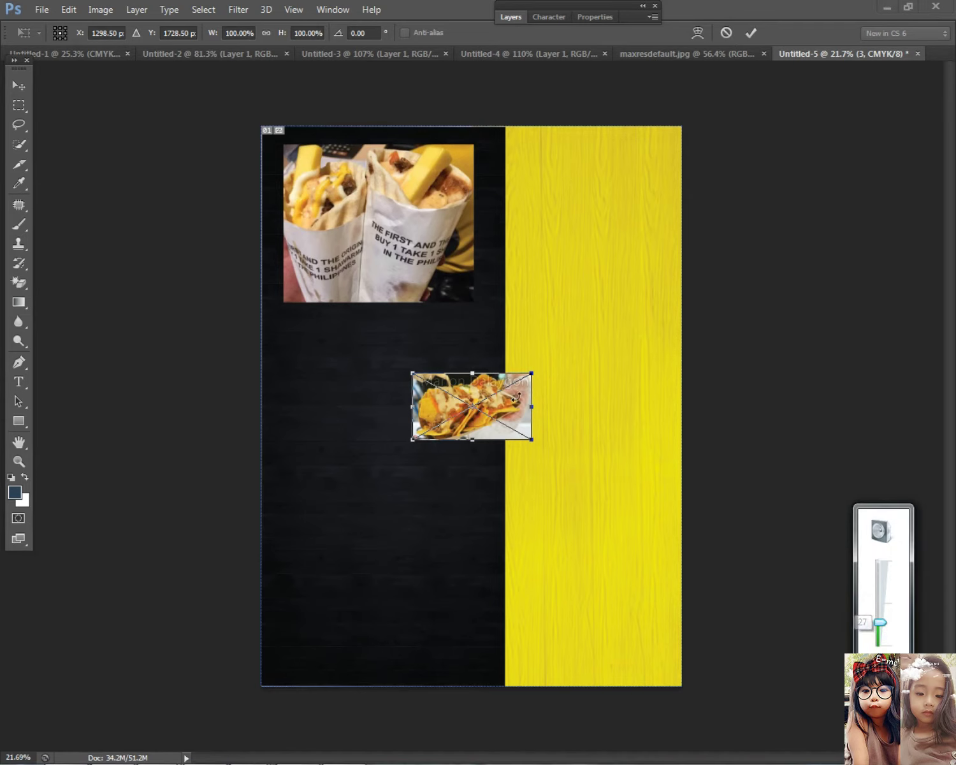
pyautogui.click(457, 410)
pyautogui.press('Return')
# - Move the nachos photo under the shawarma photo and enlarge it to about 159%, matching the shawarma photo's width
pyautogui.moveTo(482, 403); pyautogui.dragTo(355, 348)
pyautogui.hotkey('ctrl', 't')
pyautogui.moveTo(404, 384); pyautogui.dragTo(475, 415)
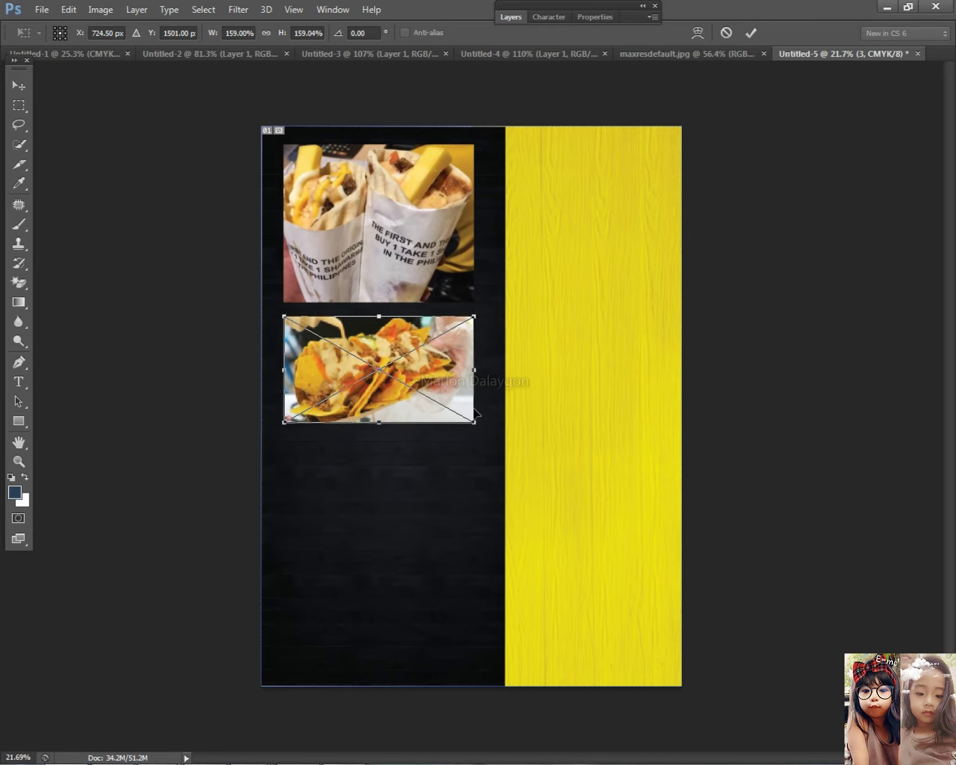
pyautogui.press('Return')
pyautogui.scroll(-3, 467, 447)
pyautogui.scroll(2, 467, 446)
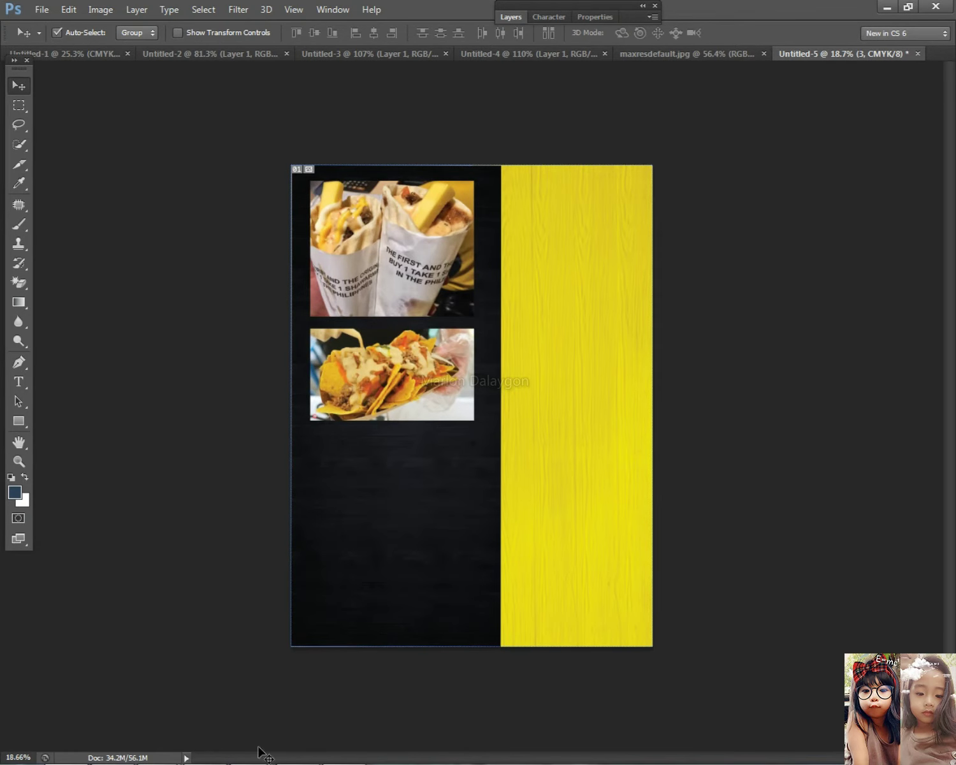
# - Place the beef and yellow rice photo maxresdefault.jpg from the New folder window into the menu document
pyautogui.moveTo(249, 750)
pyautogui.click(428, 653)
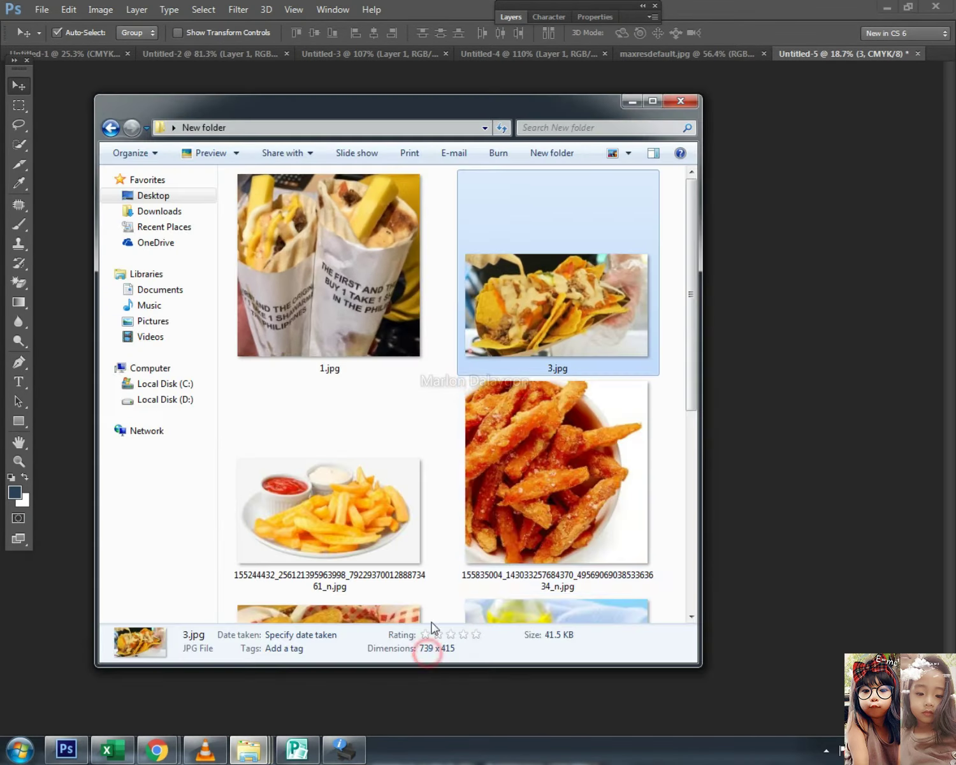
pyautogui.scroll(-3, 491, 516)
pyautogui.scroll(3, 497, 516)
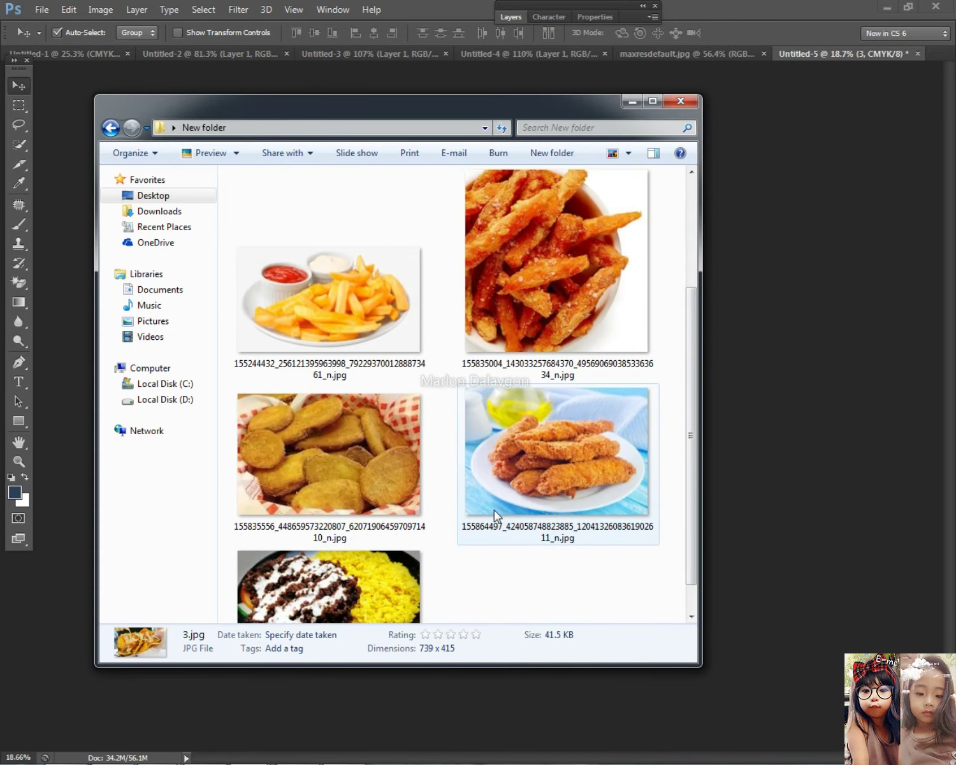
pyautogui.scroll(-3, 531, 416)
pyautogui.moveTo(331, 549); pyautogui.dragTo(739, 287)
pyautogui.moveTo(427, 433); pyautogui.dragTo(412, 517)
pyautogui.press('Return')
# - Move the nachos photo down the black area and position the rice photo directly under the shawarma photo
pyautogui.moveTo(385, 404); pyautogui.dragTo(389, 543)
pyautogui.moveTo(471, 498); pyautogui.dragTo(412, 382)
pyautogui.hotkey('shift', 'Right')
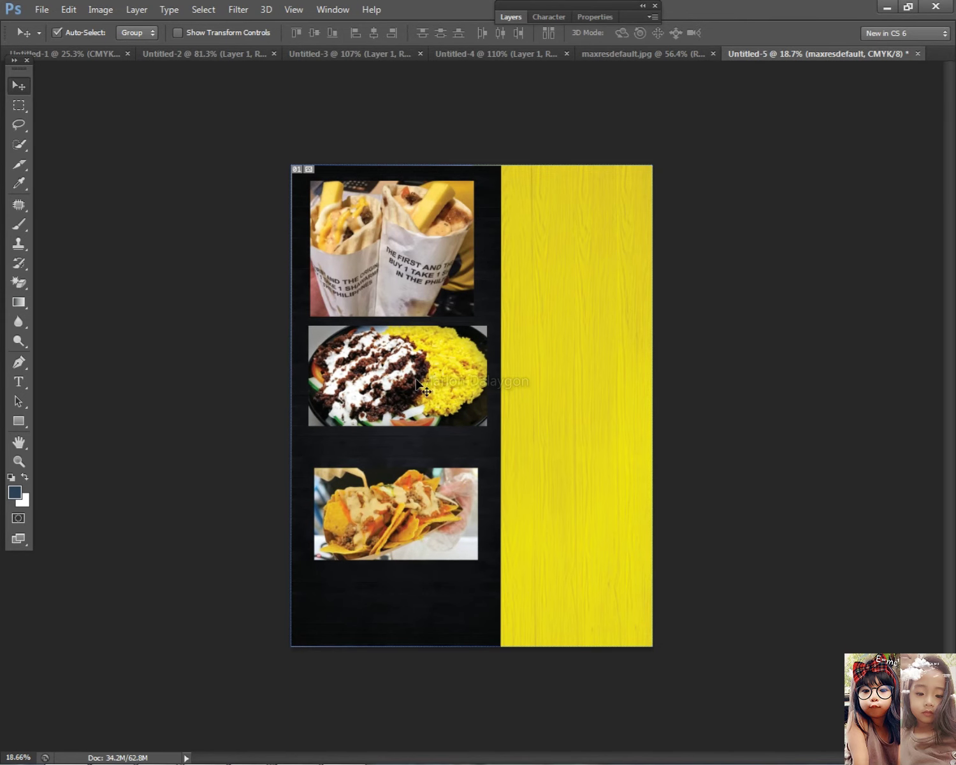
# - Scale the rice photo to about 92% width and 95% height so its sides line up with the shawarma photo
pyautogui.scroll(5, 482, 401)
pyautogui.hotkey('ctrl', 't')
pyautogui.moveTo(491, 441)
pyautogui.mouseDown()
pyautogui.moveTo(474, 434)
pyautogui.moveTo(479, 426)
pyautogui.mouseUp()
pyautogui.press('Return')
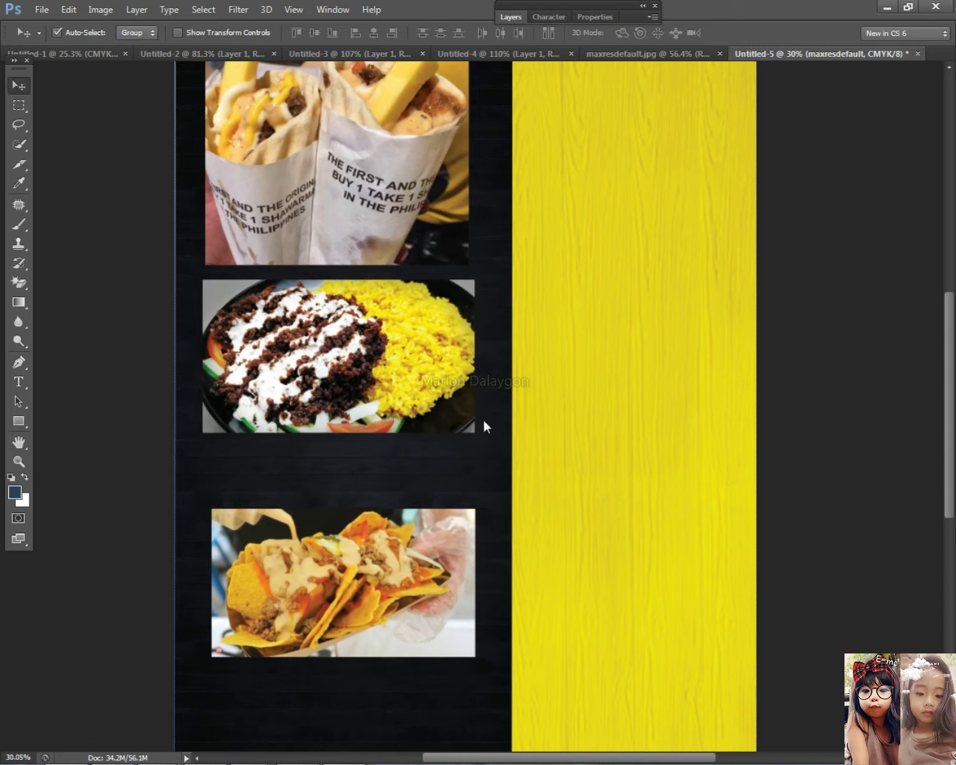
pyautogui.press('Right')
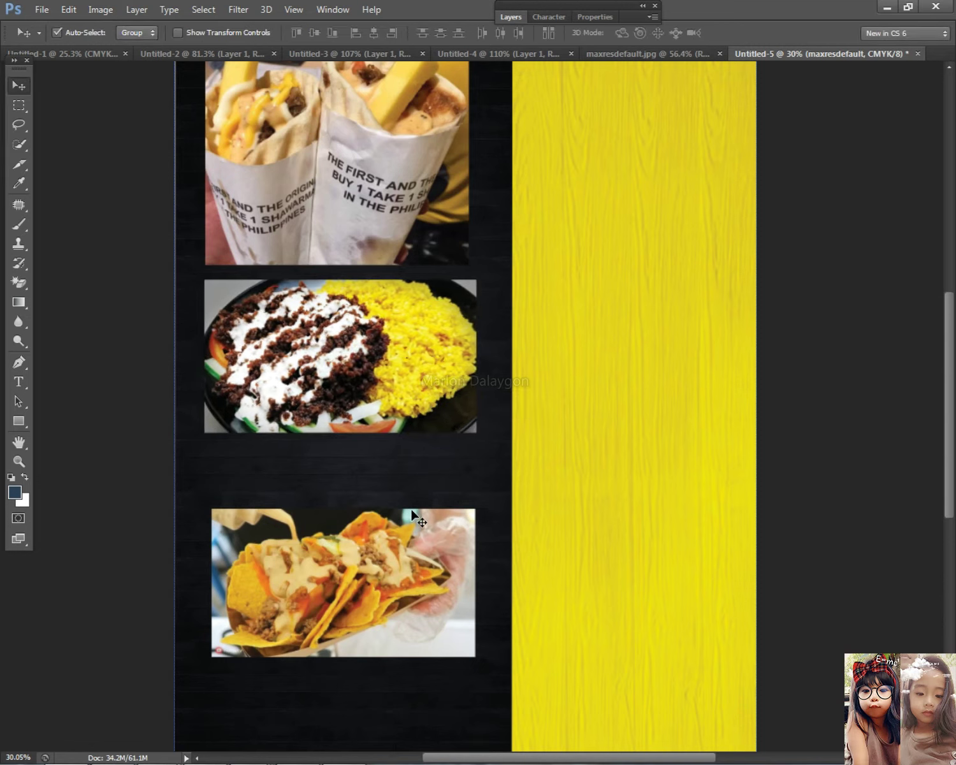
pyautogui.hotkey('ctrl', 't')
pyautogui.moveTo(478, 366); pyautogui.dragTo(474, 366)
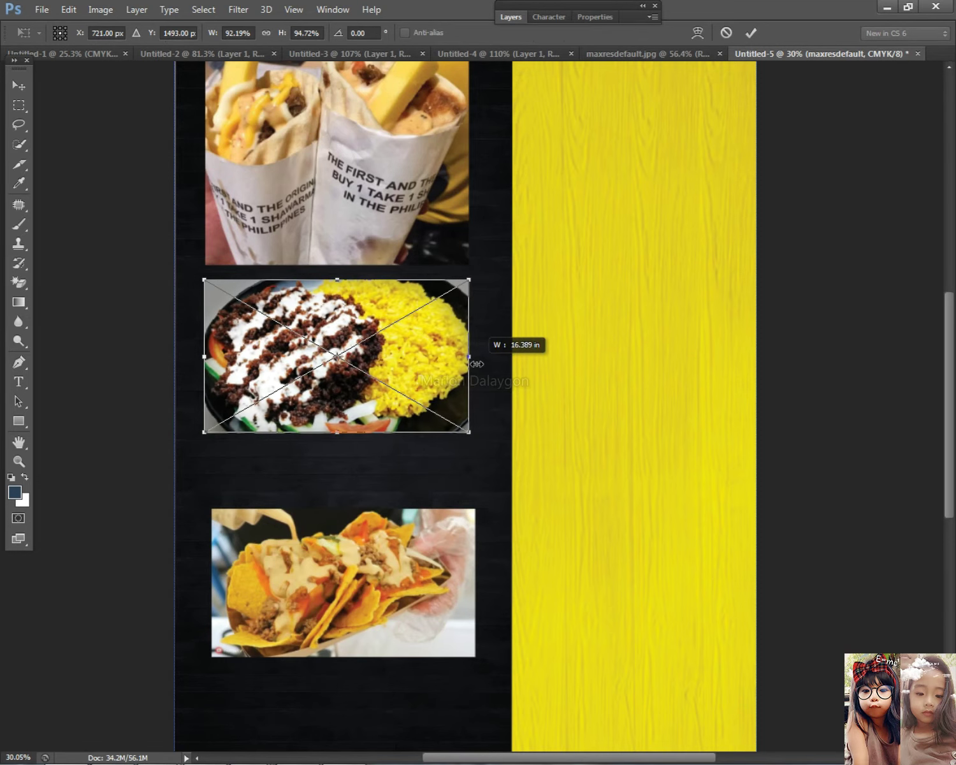
pyautogui.press('Return')
# - Move the nachos photo up to just below the rice photo, lined up with the column of photos
pyautogui.moveTo(374, 566); pyautogui.dragTo(367, 501)
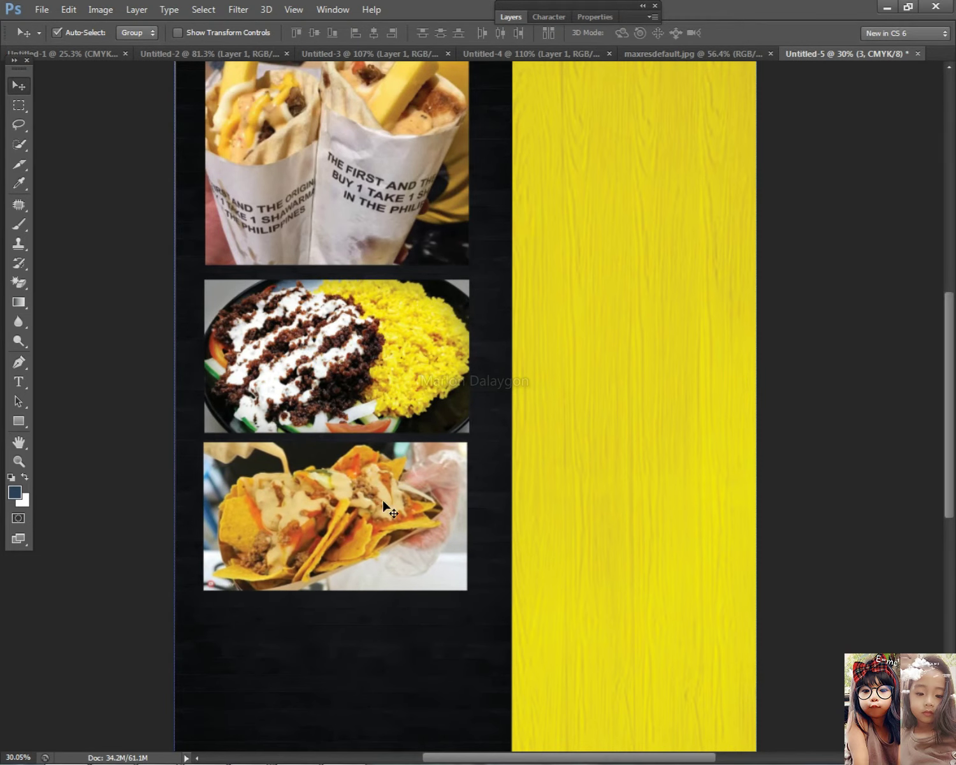
pyautogui.scroll(-5, 518, 459)
pyautogui.scroll(3, 543, 418)
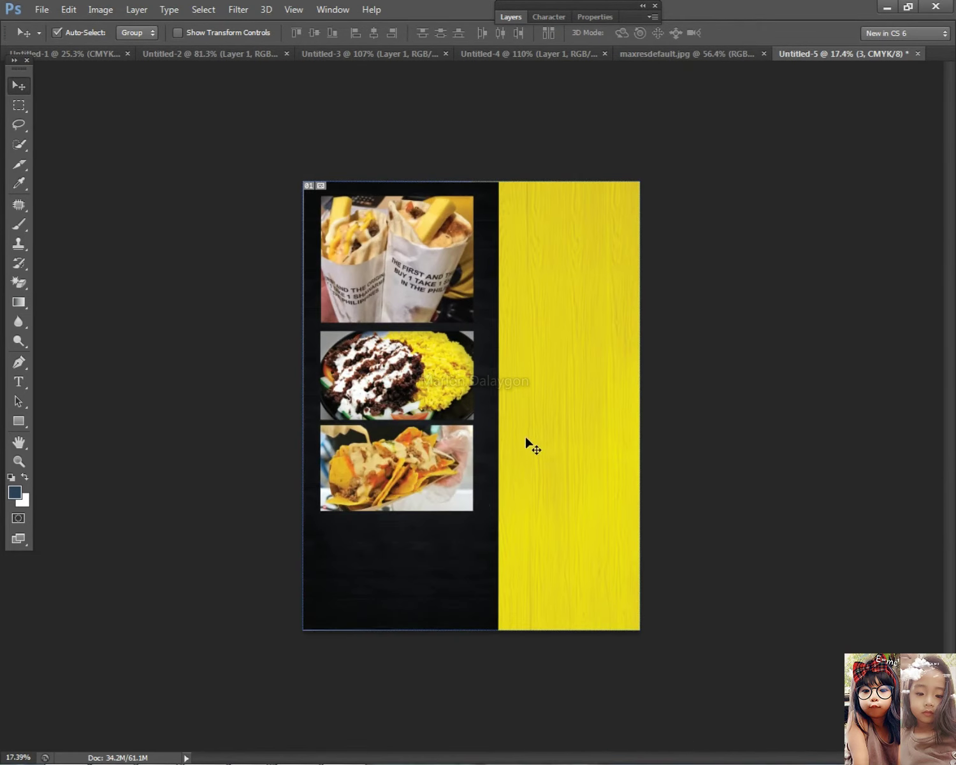
# - Lock the black and yellow wood texture layers
pyautogui.moveTo(436, 567); pyautogui.dragTo(433, 198)
pyautogui.hotkey('ctrl', 'z')
pyautogui.moveTo(735, 485); pyautogui.dragTo(269, 651)
pyautogui.moveTo(660, 584); pyautogui.dragTo(498, 594)
pyautogui.click(512, 18)
pyautogui.click(577, 75)
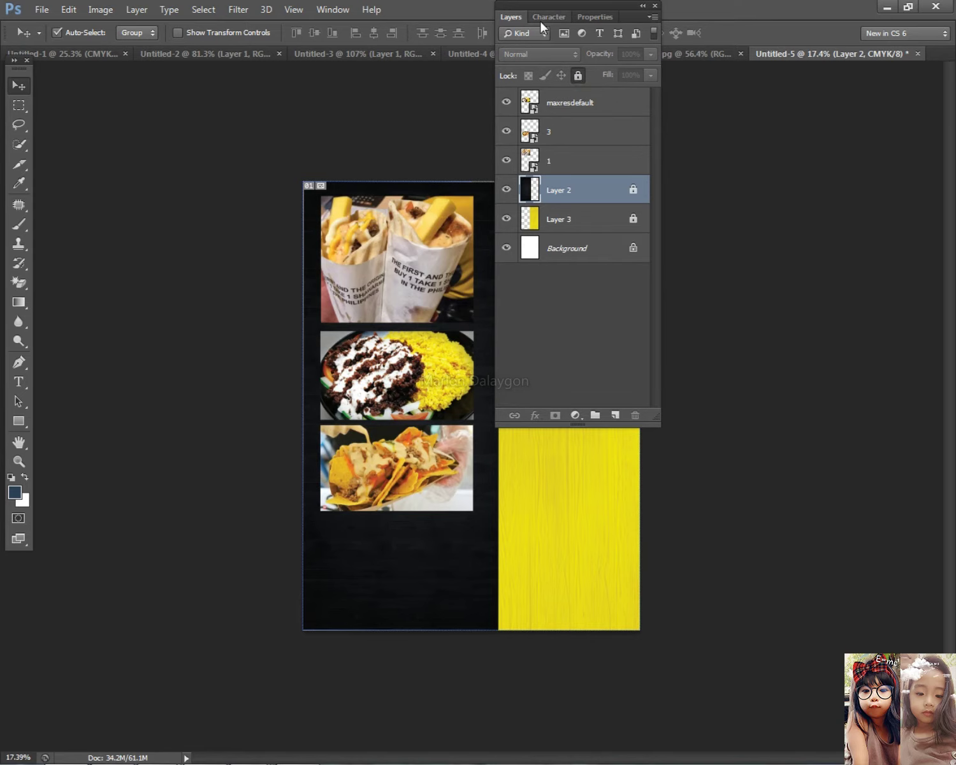
pyautogui.doubleClick(522, 19)
# - Select the three food photos and compress them together vertically to about 90% of their combined height
pyautogui.scroll(3, 480, 491)
pyautogui.moveTo(501, 552); pyautogui.dragTo(330, 190)
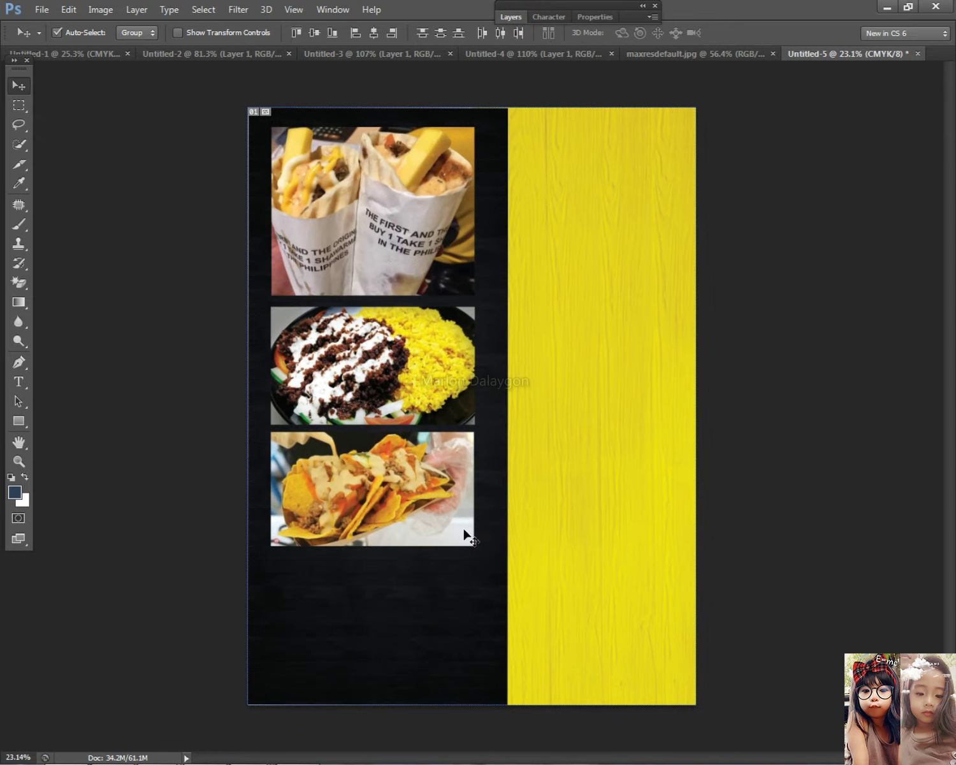
pyautogui.hotkey('ctrl', 't')
pyautogui.moveTo(357, 550); pyautogui.dragTo(358, 508)
pyautogui.press('Return')
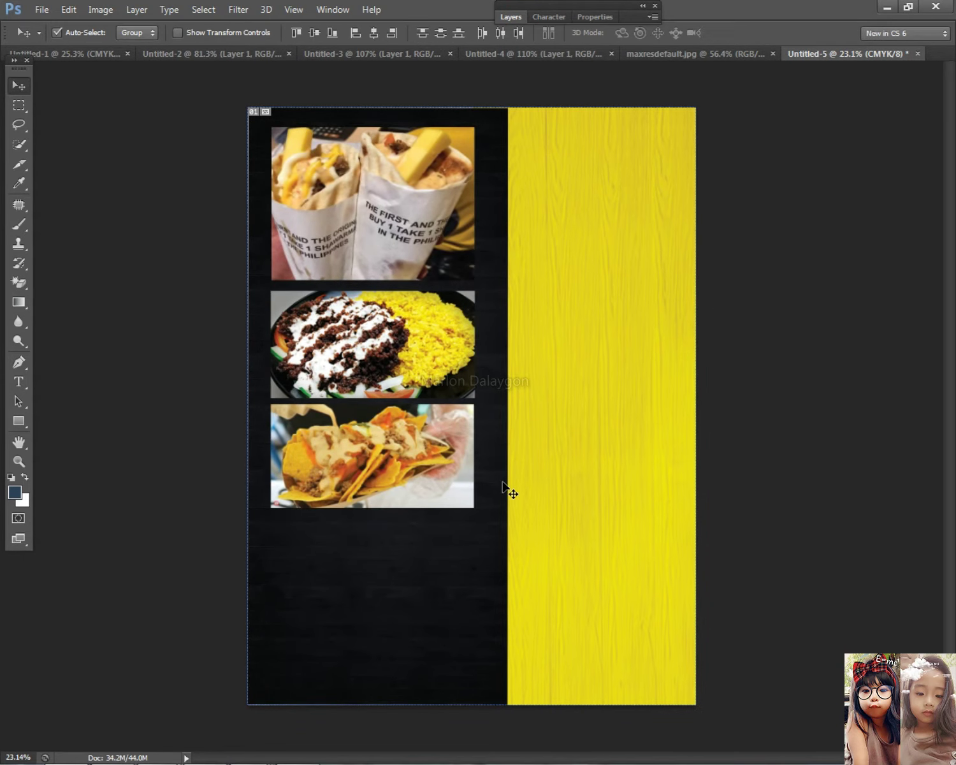
pyautogui.scroll(-1, 497, 463)
pyautogui.scroll(2, 500, 515)
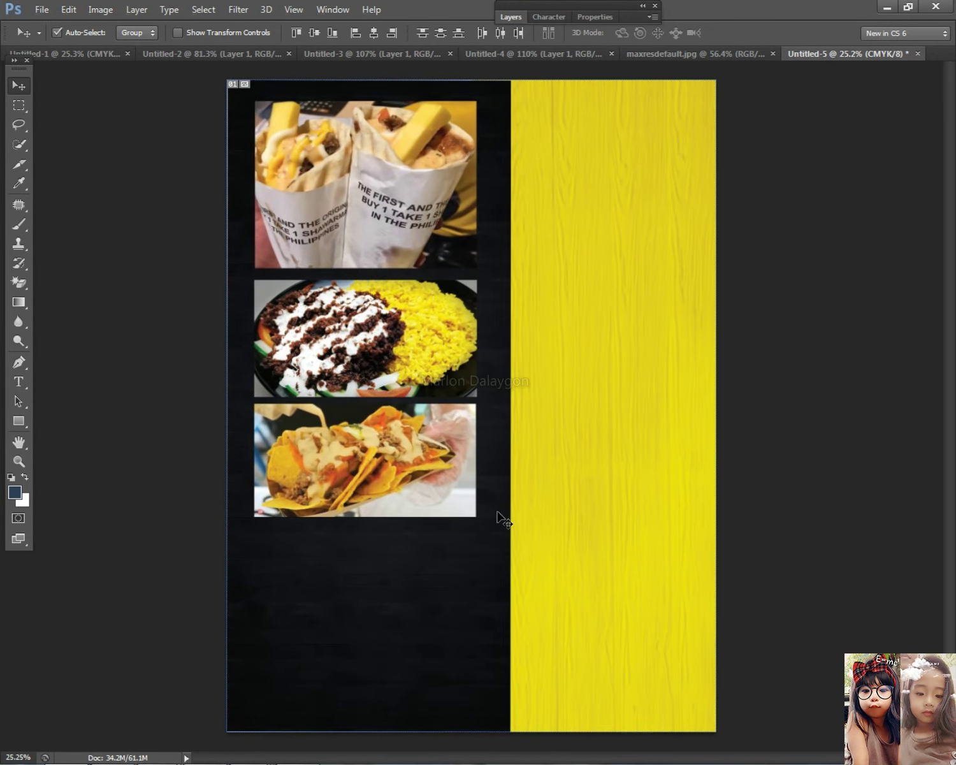
# - Open the orange seasoned fries photo from the New folder window as its own document and select the whole image
pyautogui.hotkey('alt', 'Tab')
pyautogui.click(243, 345)
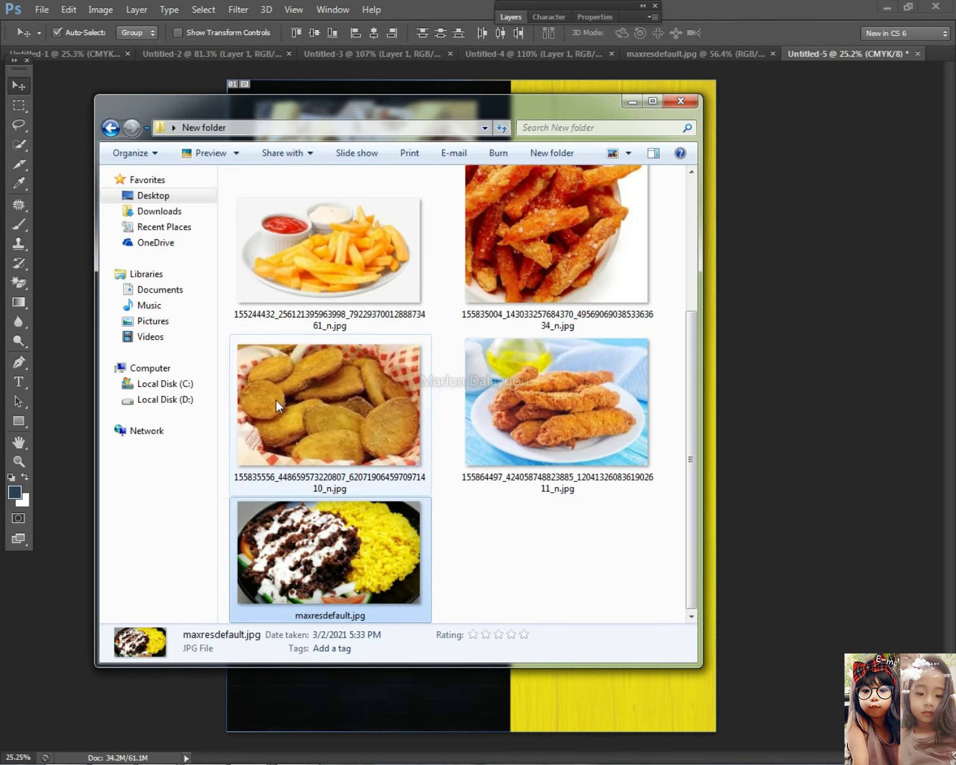
pyautogui.scroll(3, 448, 380)
pyautogui.doubleClick(482, 435)
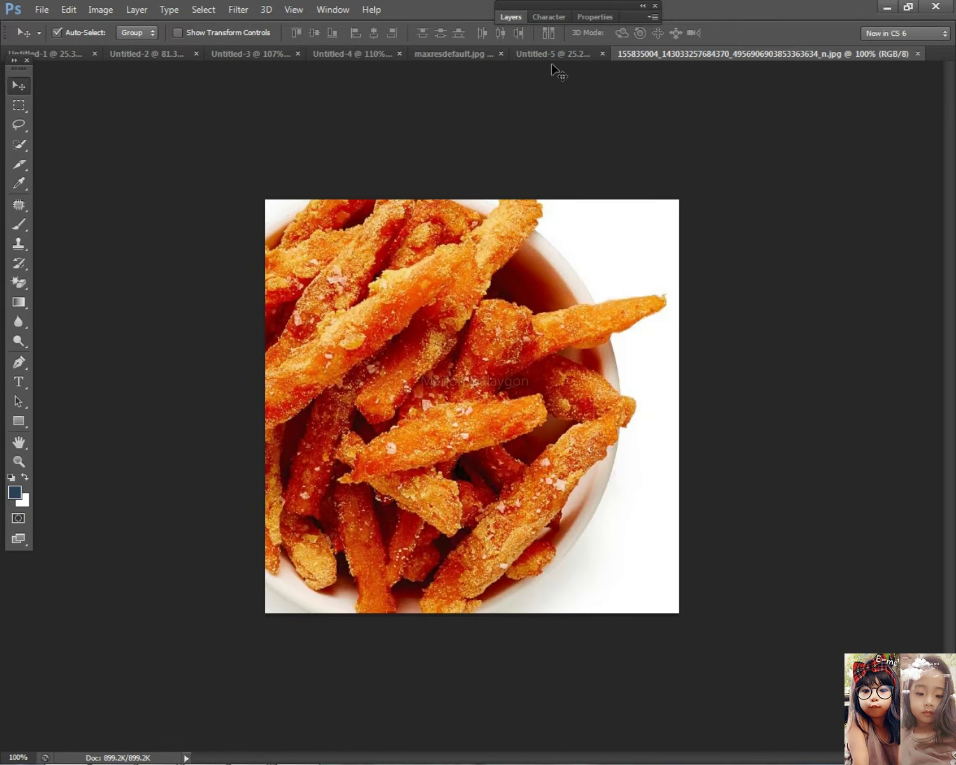
pyautogui.hotkey('ctrl', 'a')
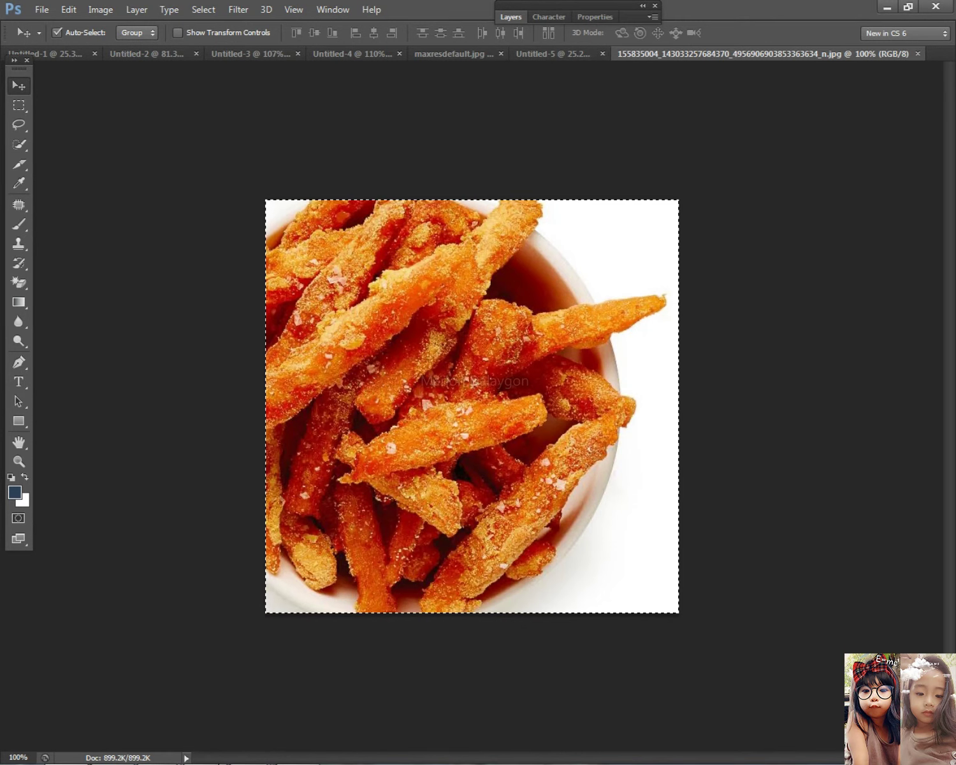
# - Open the photo of French fries with ketchup and mayonnaise from the New folder window as a separate document
pyautogui.click(259, 757)
pyautogui.click(413, 652)
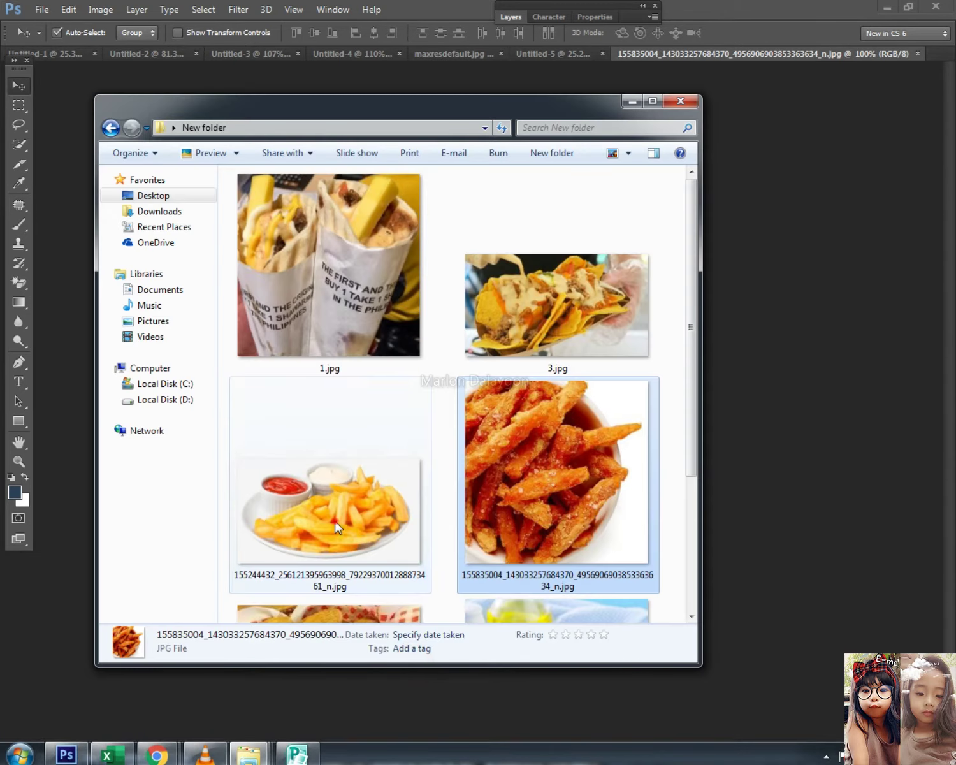
pyautogui.moveTo(337, 519); pyautogui.dragTo(736, 6)
pyautogui.press('Return')
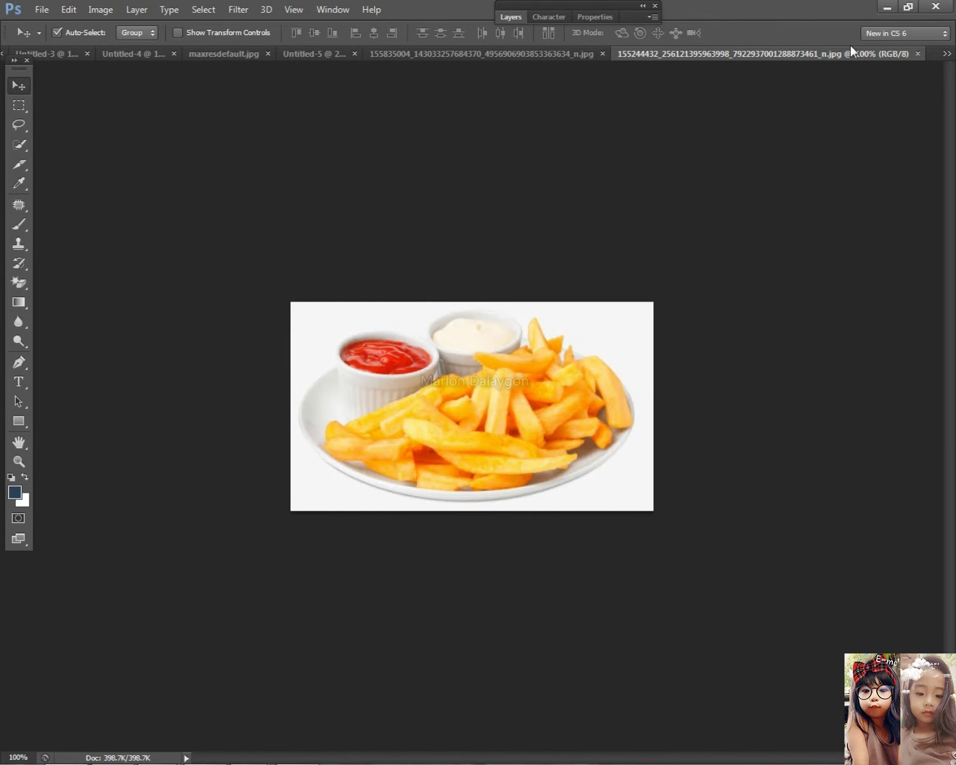
# - Cut the seasoned fries from their image and try pasting them into the French fries image, undoing the paste
pyautogui.click(548, 50)
pyautogui.hotkey('ctrl', 'x')
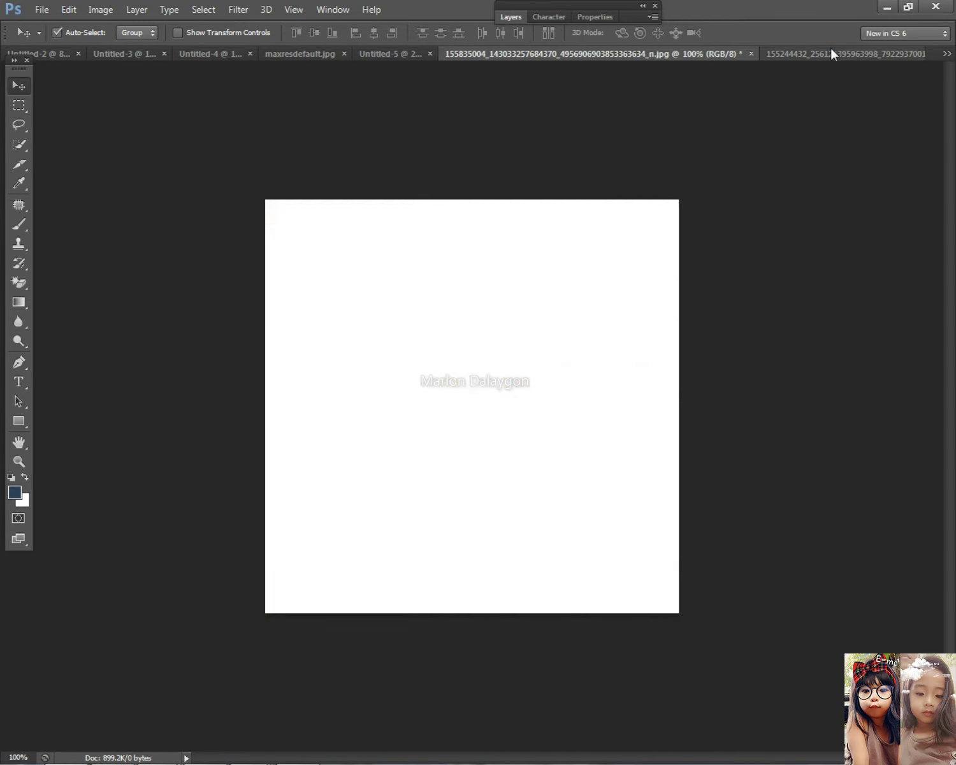
pyautogui.click(830, 51)
pyautogui.hotkey('ctrl', 'v')
pyautogui.scroll(1, 504, 399)
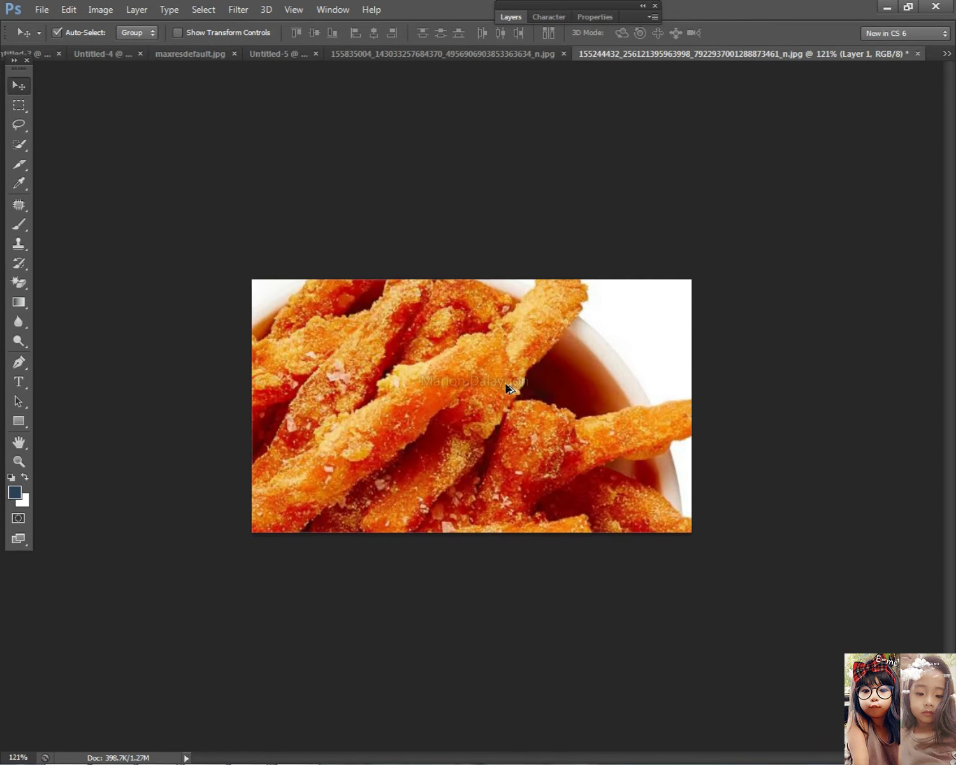
pyautogui.hotkey('ctrl', 'z')
# - Set the French fries image's resolution to 300 pixels/inch
pyautogui.scroll(1, 459, 408)
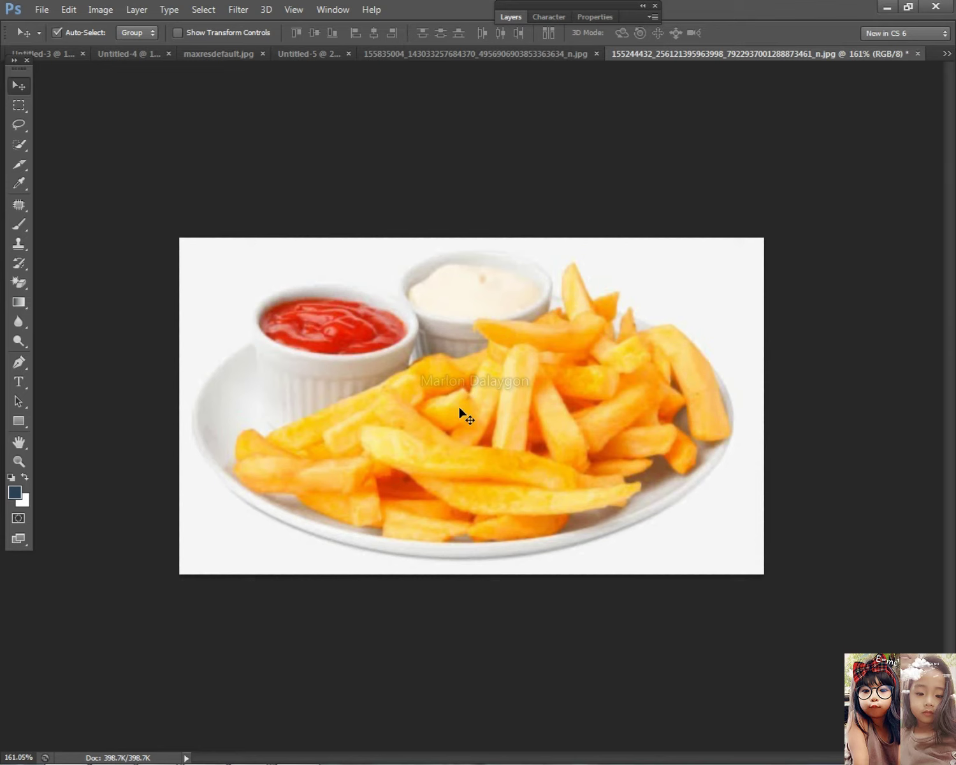
pyautogui.click(110, 7)
pyautogui.click(151, 116)
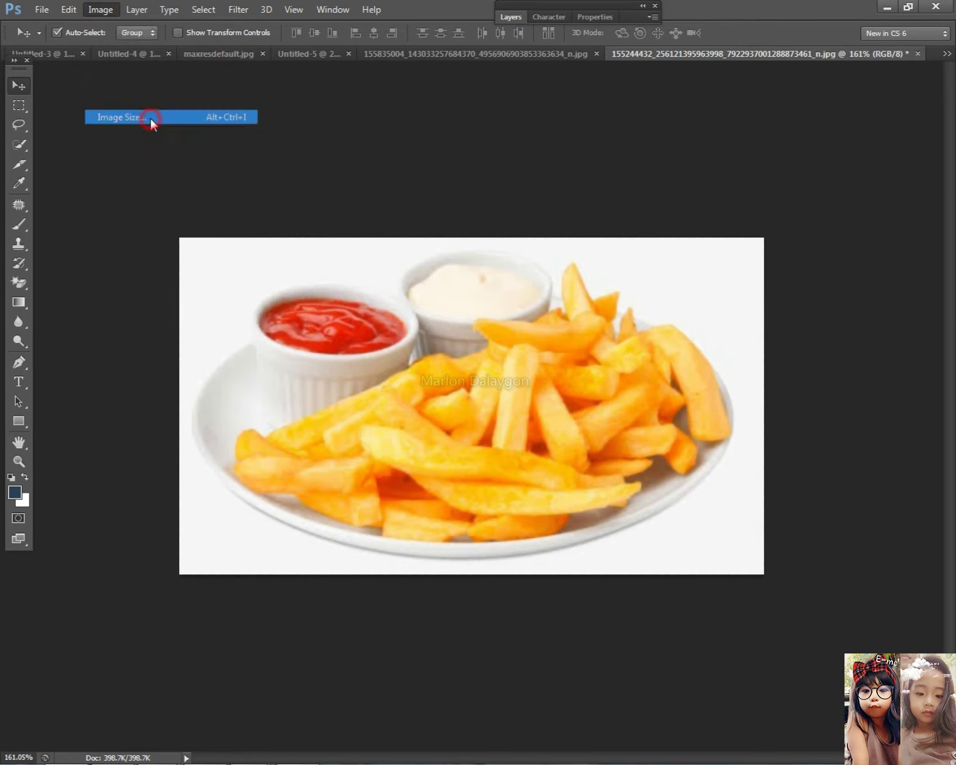
pyautogui.doubleClick(389, 327)
pyautogui.write('300')
pyautogui.press('Return')
pyautogui.scroll(-2, 707, 485)
pyautogui.scroll(-3, 706, 485)
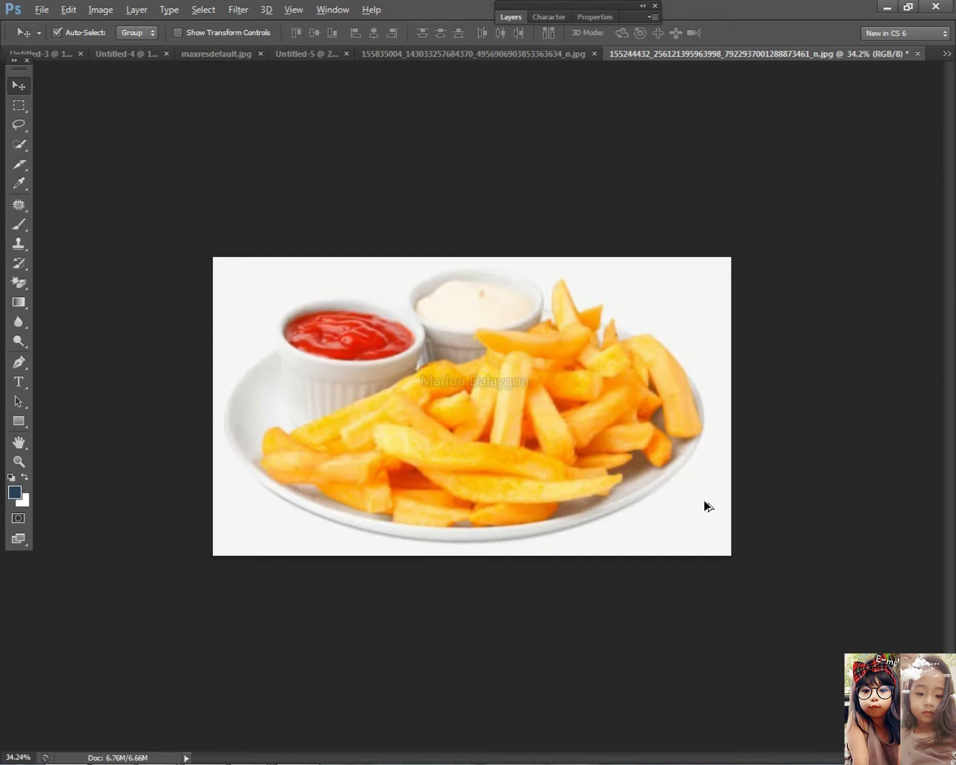
# - Try pasting the seasoned fries over the ketchup side of the French fries image, and delete the pasted layer
pyautogui.hotkey('ctrl', 'v')
pyautogui.moveTo(533, 461); pyautogui.dragTo(446, 382)
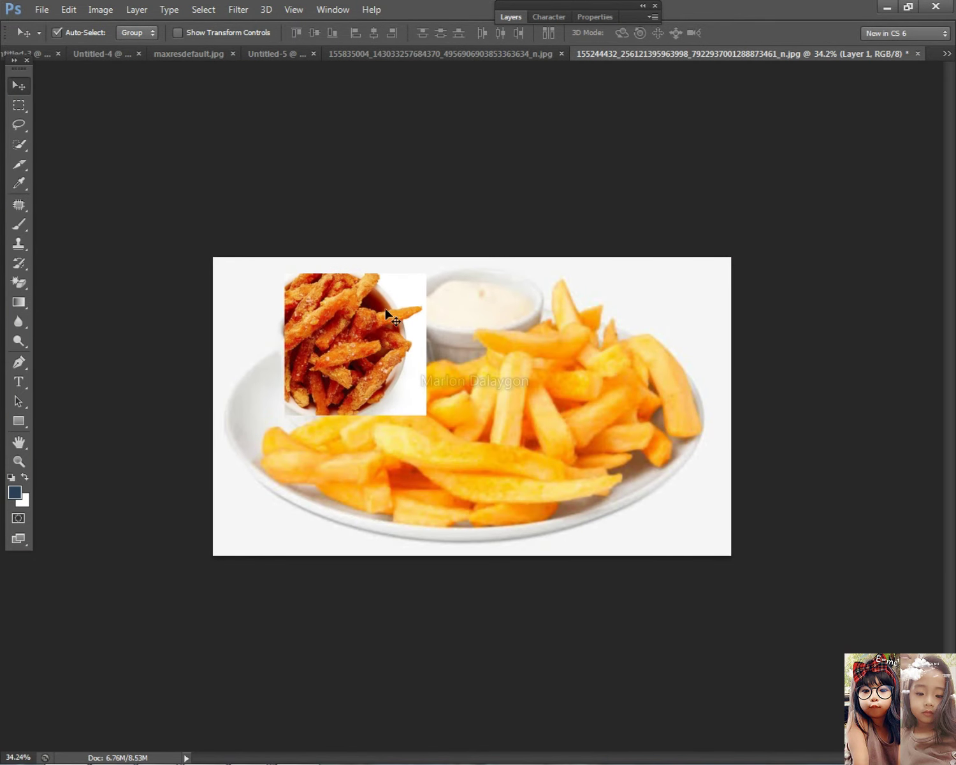
pyautogui.press('Delete')
pyautogui.click(116, 9)
pyautogui.click(438, 377)
pyautogui.click(100, 9)
pyautogui.click(153, 116)
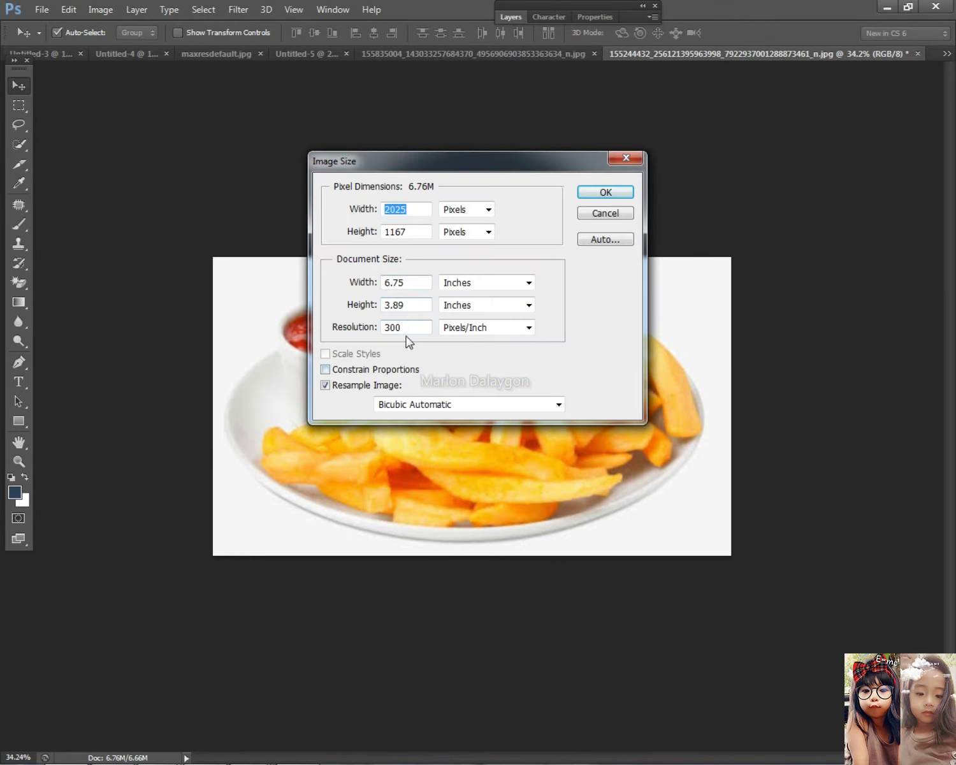
pyautogui.doubleClick(402, 325)
pyautogui.press('Escape')
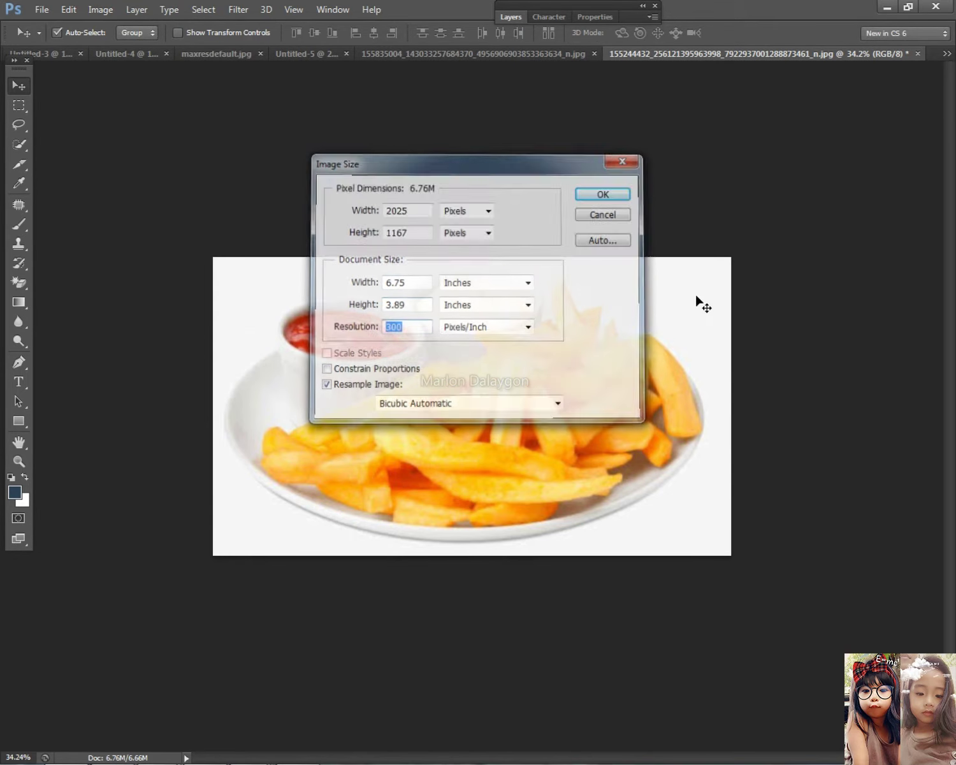
# - Undo the seasoned fries paste and the resolution change on the French fries image
pyautogui.hotkey('ctrl', 'alt', 'z')
pyautogui.hotkey('ctrl', 'alt', 'z')
pyautogui.hotkey('ctrl', 'alt', 'z')
pyautogui.hotkey('ctrl', 'alt', 'z')
pyautogui.scroll(6, 507, 332)
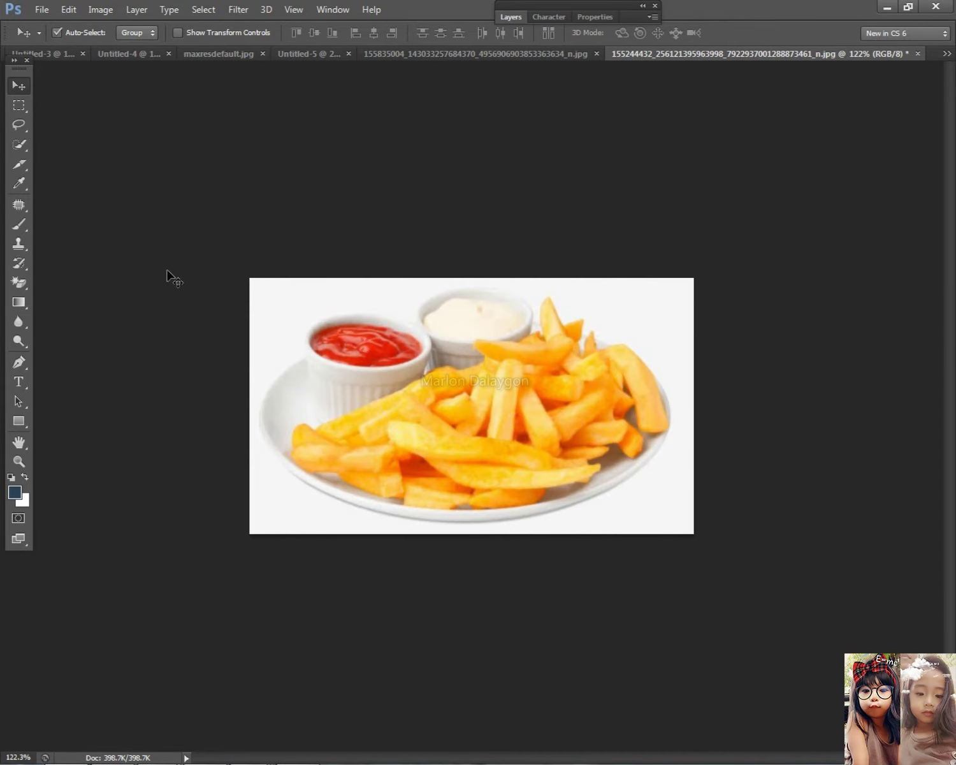
# - Cut the French fries picture from its document and paste it back as a layer after raising the document's resolution
pyautogui.hotkey('ctrl', 'alt', 'z')
pyautogui.click(100, 9)
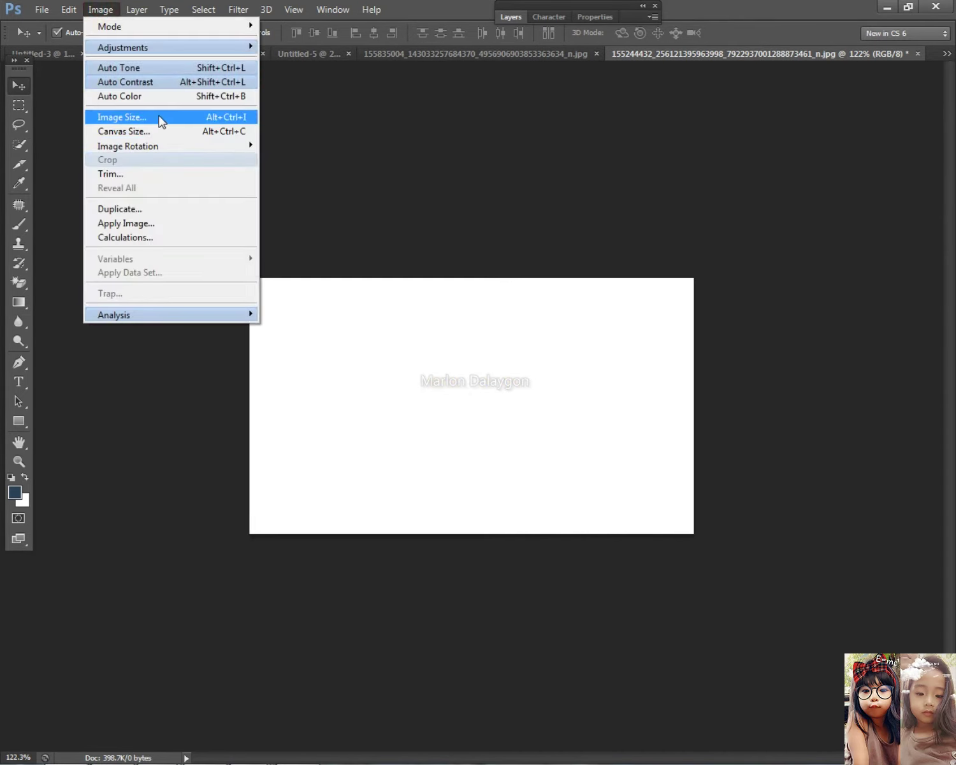
pyautogui.click(156, 117)
pyautogui.doubleClick(394, 325)
pyautogui.write('20')
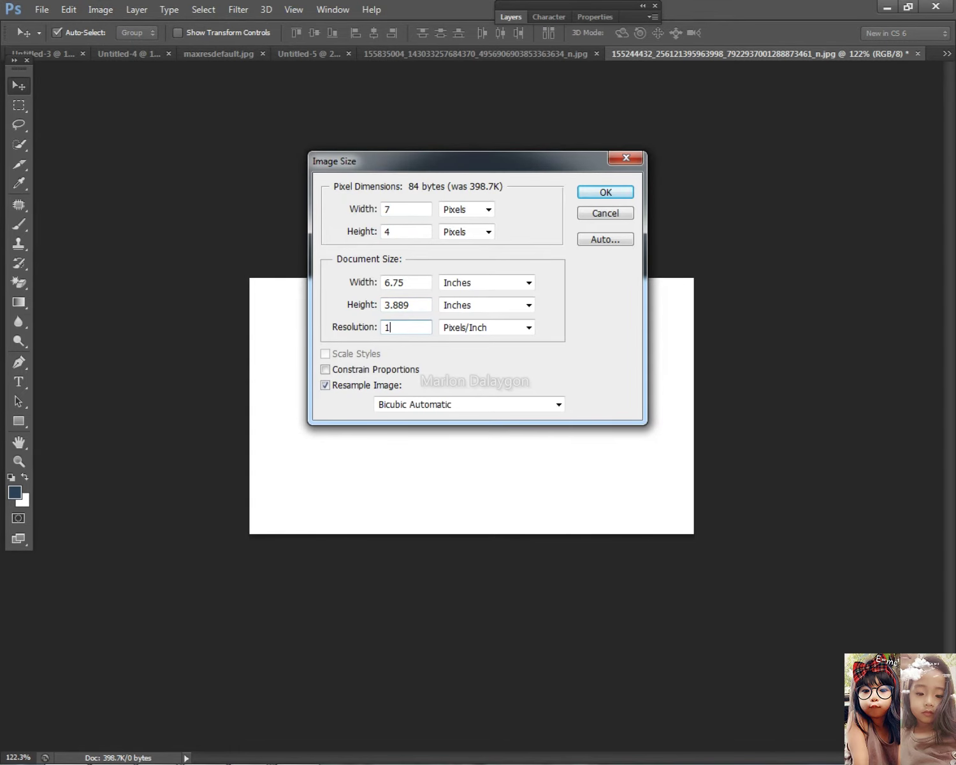
pyautogui.press('Return')
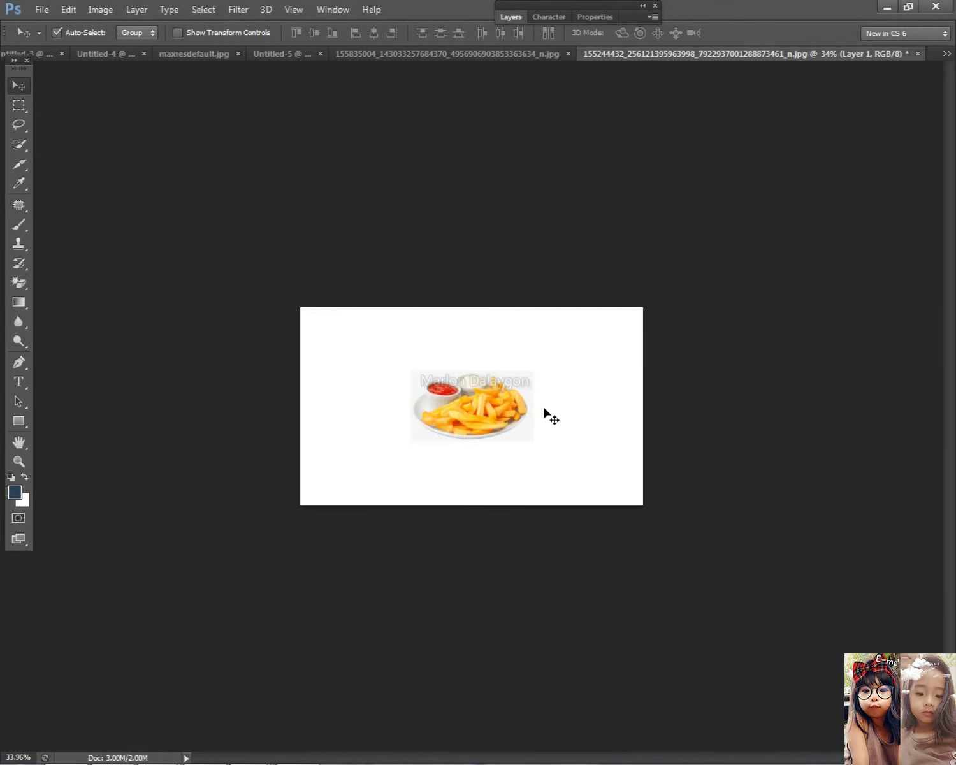
pyautogui.hotkey('ctrl', '+')
# - Trace a closed Pen tool path around the pile of French fries, leaving out the plate and the two sauce cups
pyautogui.click(17, 362)
pyautogui.scroll(3, 322, 400)
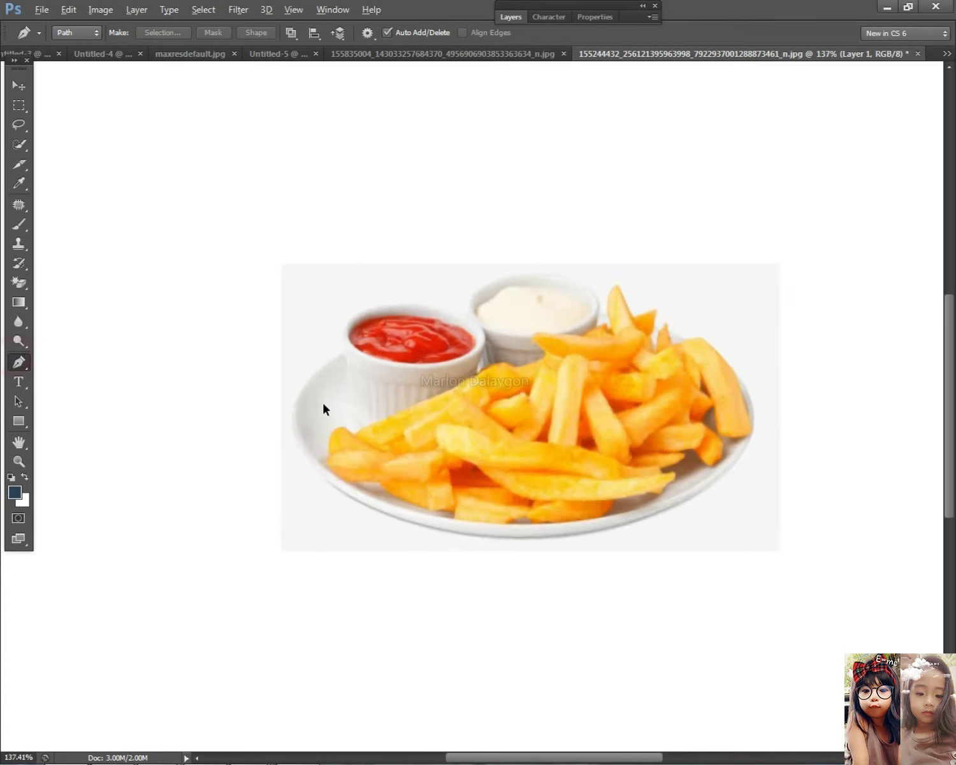
pyautogui.scroll(1, 336, 480)
pyautogui.click(329, 474)
pyautogui.click(325, 442)
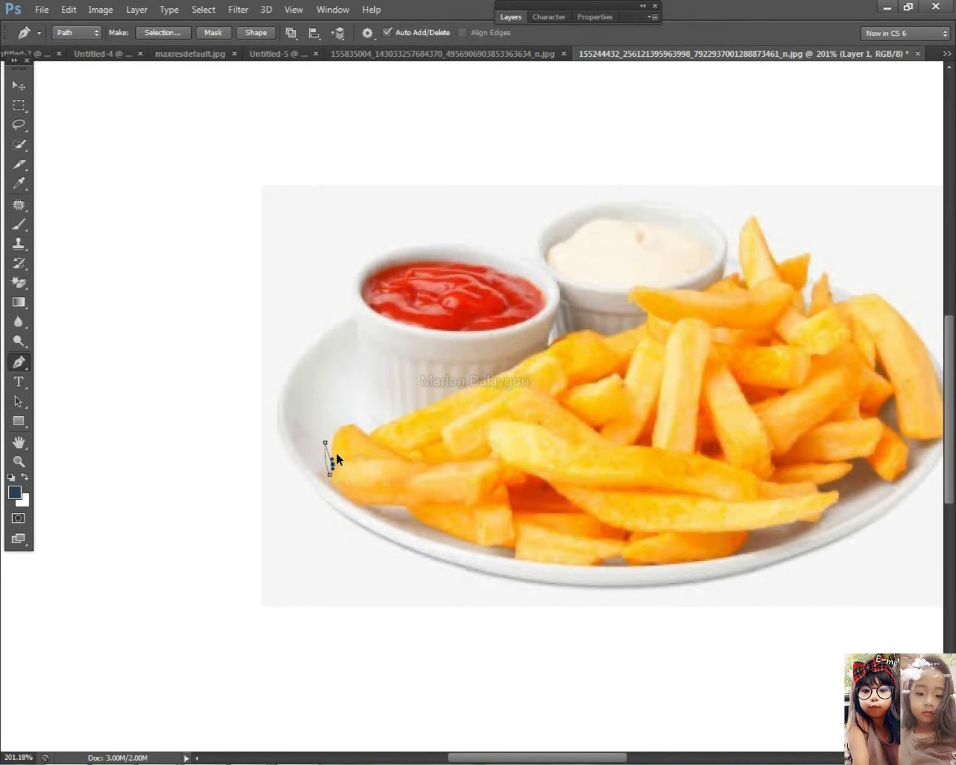
pyautogui.hotkey('ctrl', 'z')
pyautogui.click(332, 461)
pyautogui.moveTo(332, 439); pyautogui.dragTo(347, 425)
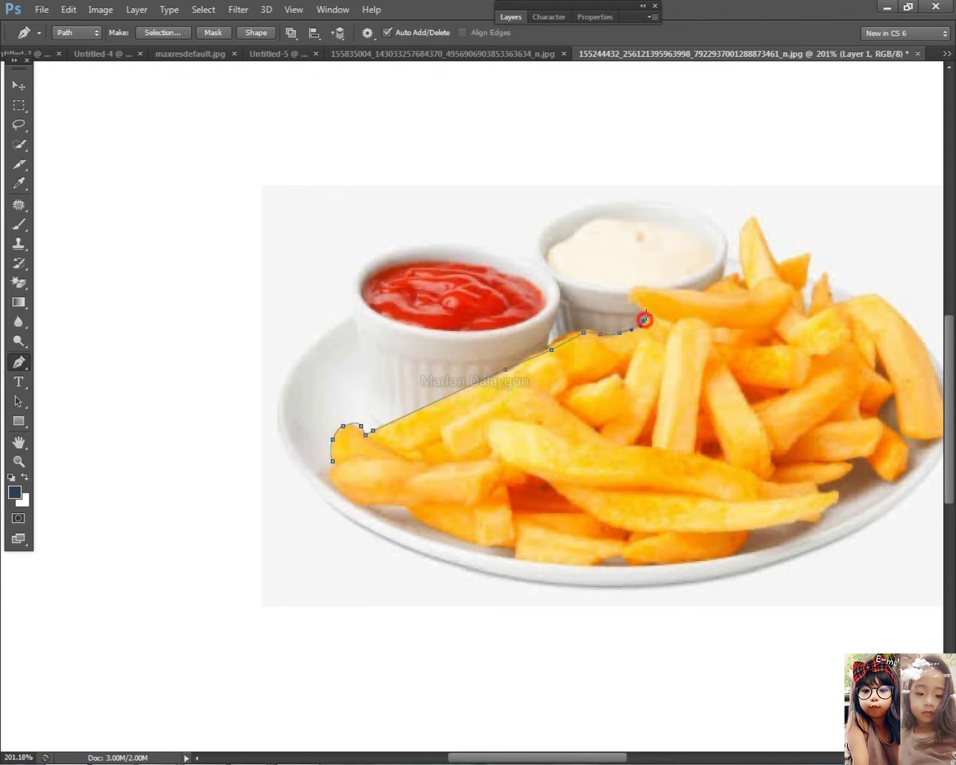
pyautogui.moveTo(679, 290); pyautogui.dragTo(688, 290)
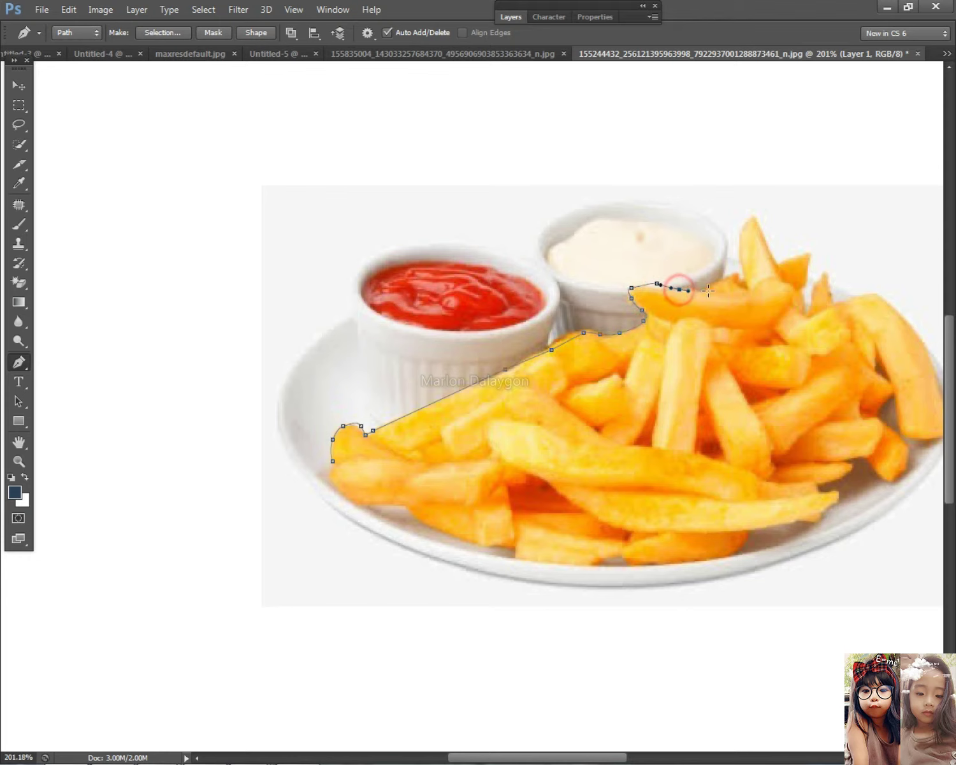
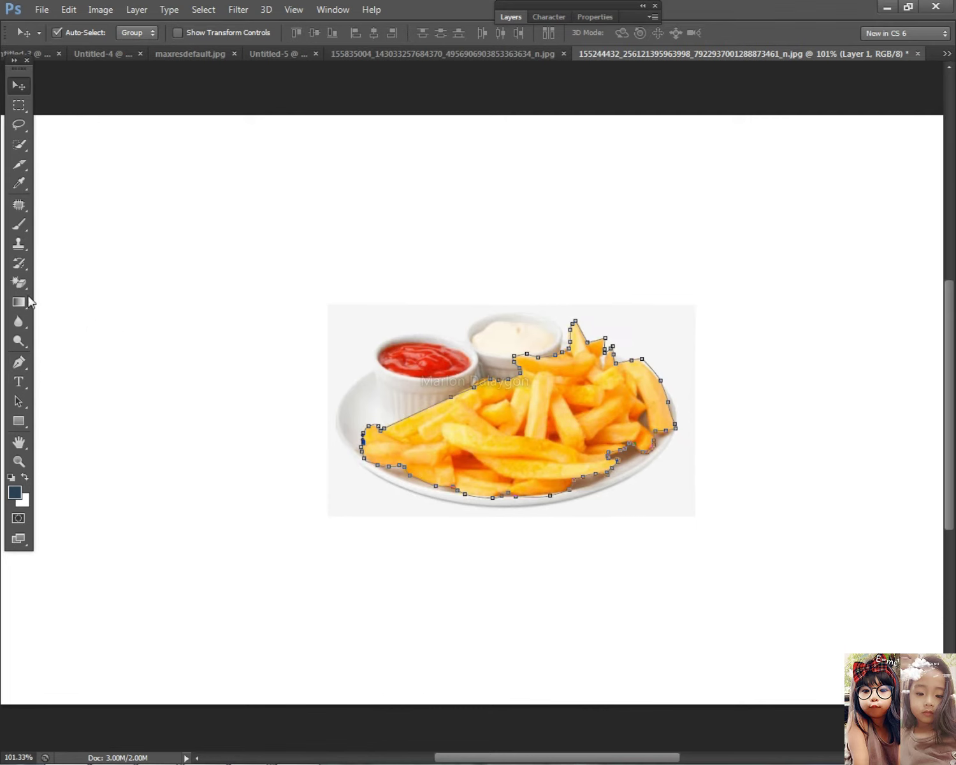
# - Convert the path around the French fries into a selection with a 2-pixel feather radius
pyautogui.click(19, 362)
pyautogui.rightClick(653, 411)
pyautogui.click(663, 474)
pyautogui.press('Return')
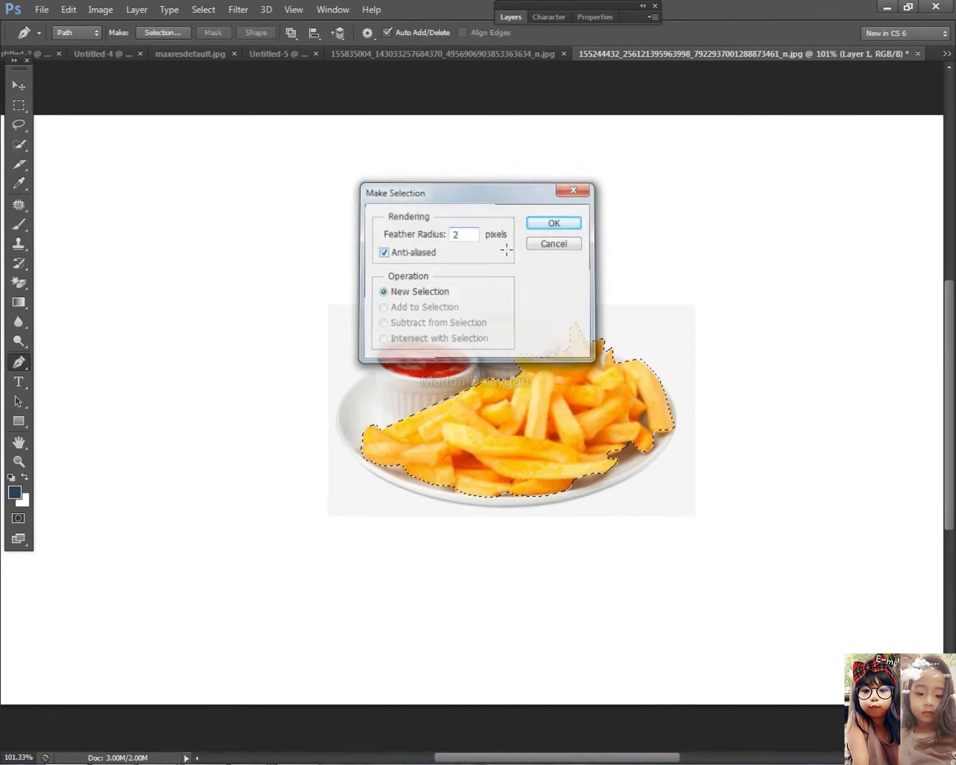
# - Invert the selection to delete the plate, sauces and background around the fries, and remove the selection
pyautogui.press('Delete')
pyautogui.hotkey('ctrl', 'z')
pyautogui.click(204, 9)
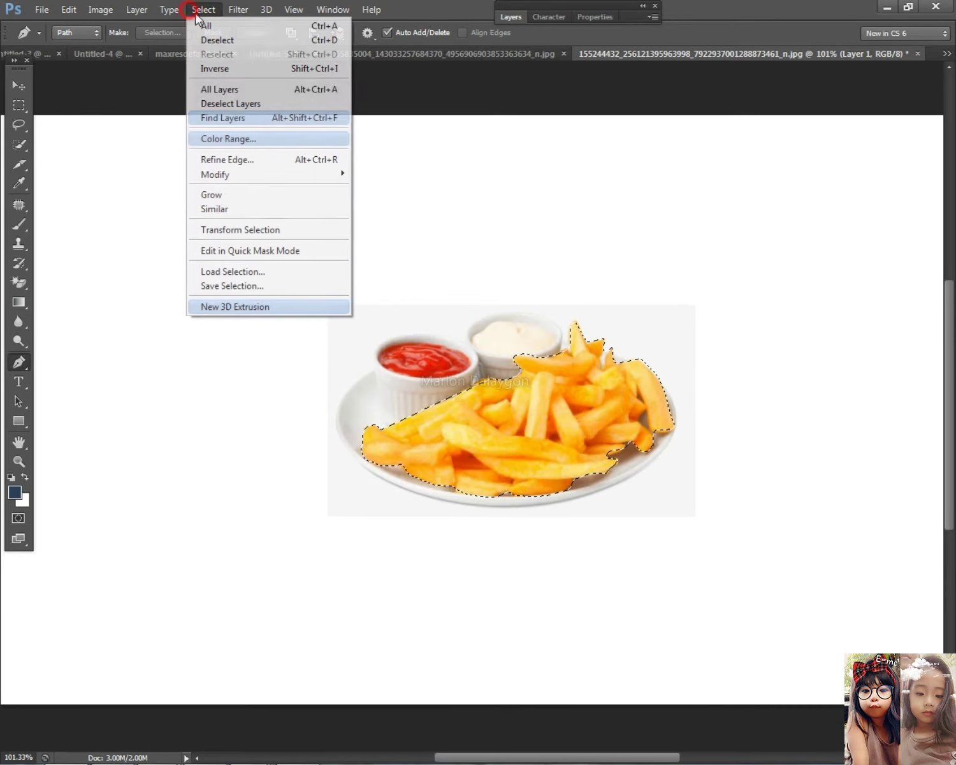
pyautogui.click(227, 71)
pyautogui.press('Delete')
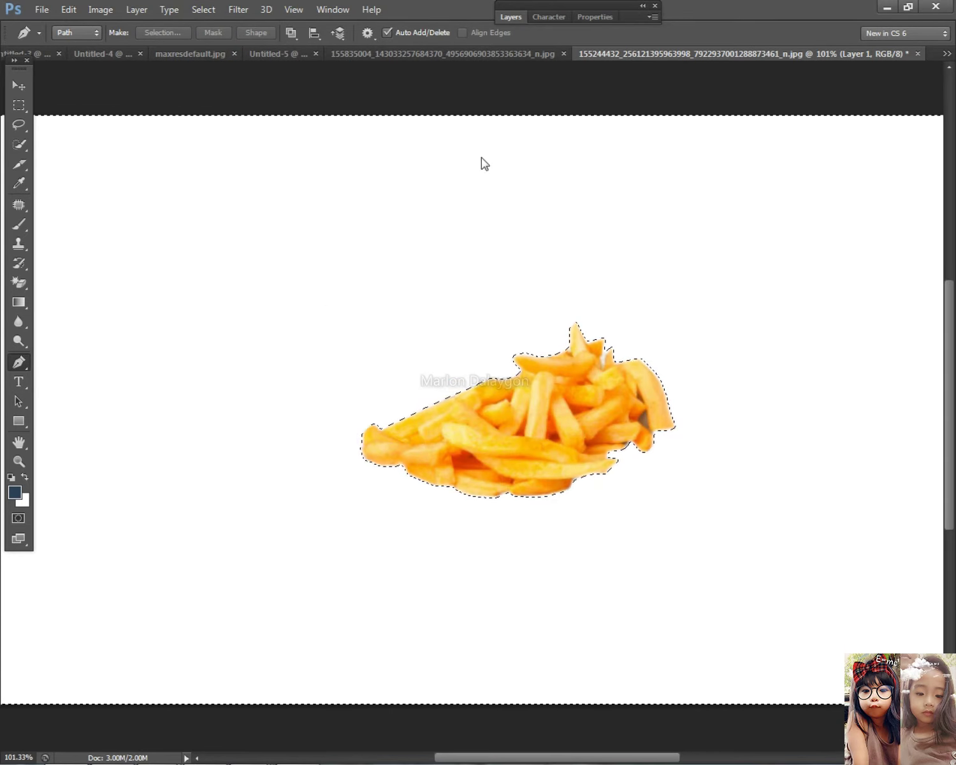
pyautogui.press('m')
pyautogui.rightClick(529, 289)
pyautogui.click(552, 297)
pyautogui.hotkey('ctrl', '-')
pyautogui.hotkey('ctrl', '0')
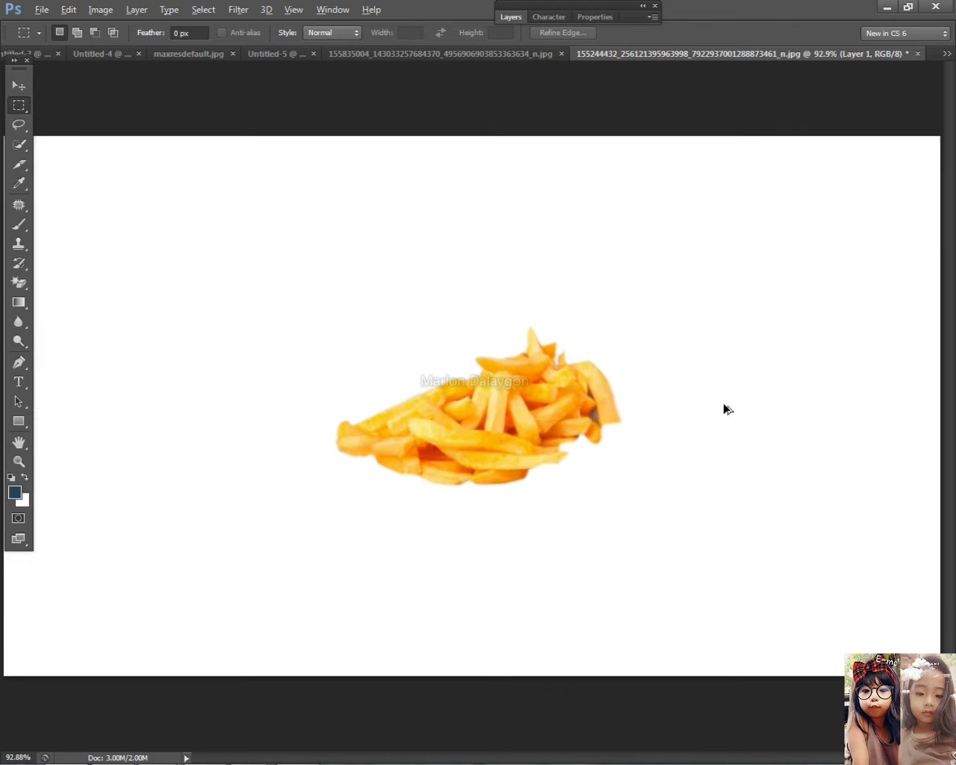
# - Move the cut-out fries to the right side of the canvas and bring in the seasoned fries picture as a new layer
pyautogui.click(19, 85)
pyautogui.moveTo(507, 417); pyautogui.dragTo(660, 435)
pyautogui.click(456, 54)
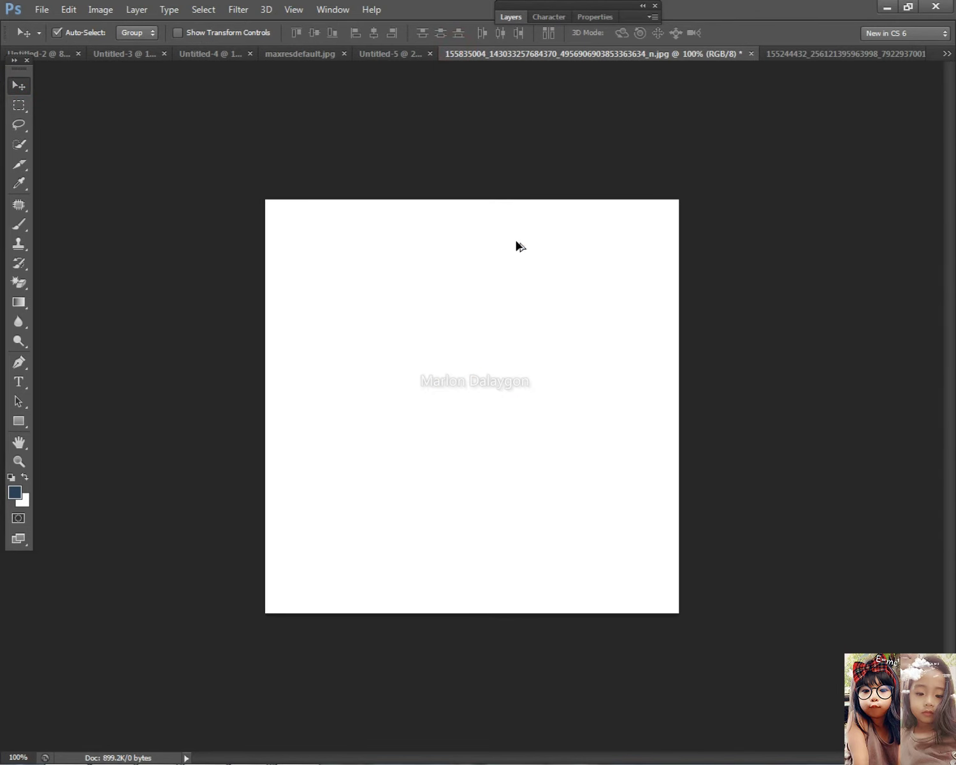
pyautogui.moveTo(516, 242); pyautogui.dragTo(515, 405)
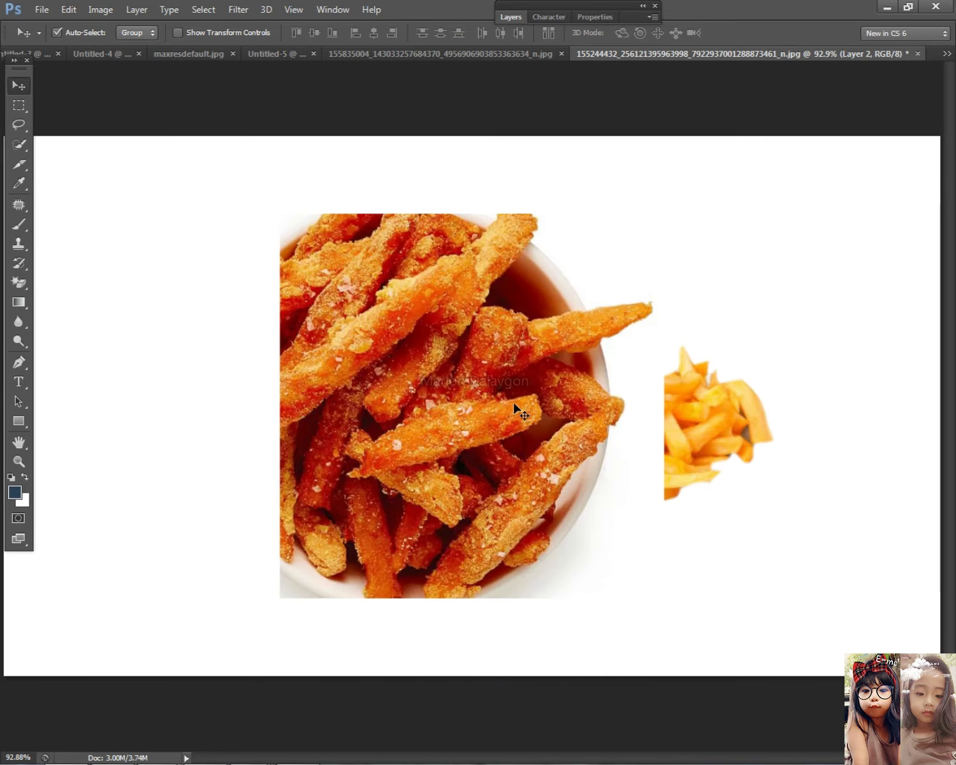
# - Rotate the seasoned fries layer about -163.5° and move it to the left part of the canvas
pyautogui.hotkey('ctrl', 't')
pyautogui.moveTo(779, 244); pyautogui.dragTo(55, 492)
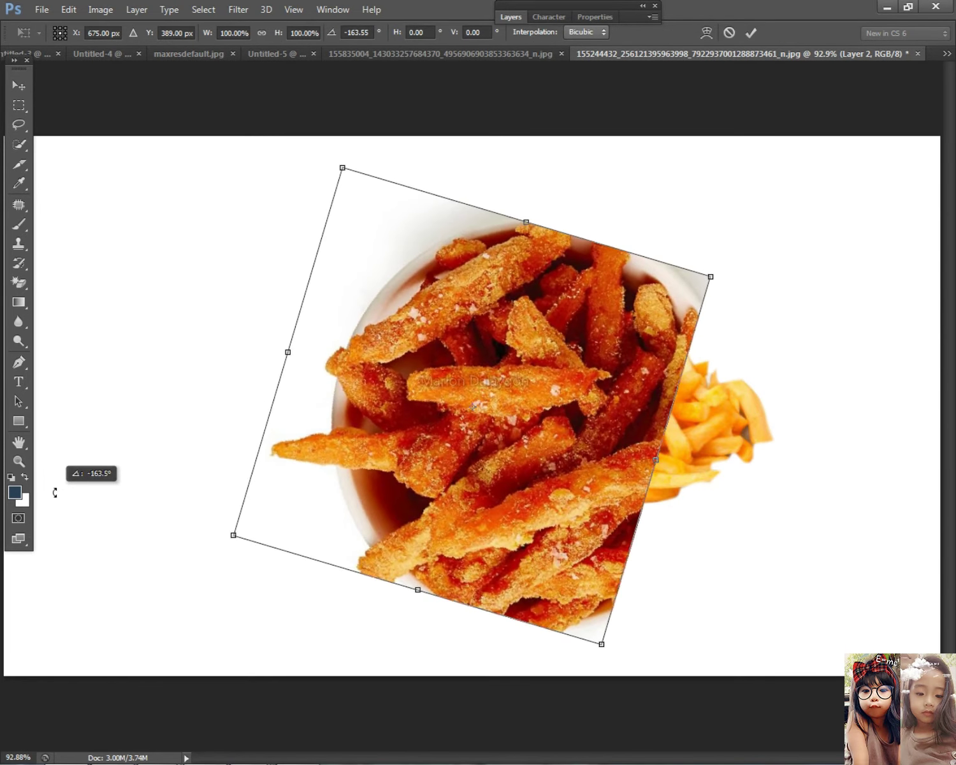
pyautogui.press('Return')
pyautogui.moveTo(389, 406); pyautogui.dragTo(242, 374)
# - Move the plain fries layer down and left to the lower right edge of the seasoned fries
pyautogui.rightClick(701, 418)
pyautogui.click(713, 432)
pyautogui.moveTo(710, 435); pyautogui.dragTo(615, 511)
pyautogui.click(133, 13)
pyautogui.click(528, 278)
pyautogui.rightClick(455, 291)
pyautogui.click(465, 297)
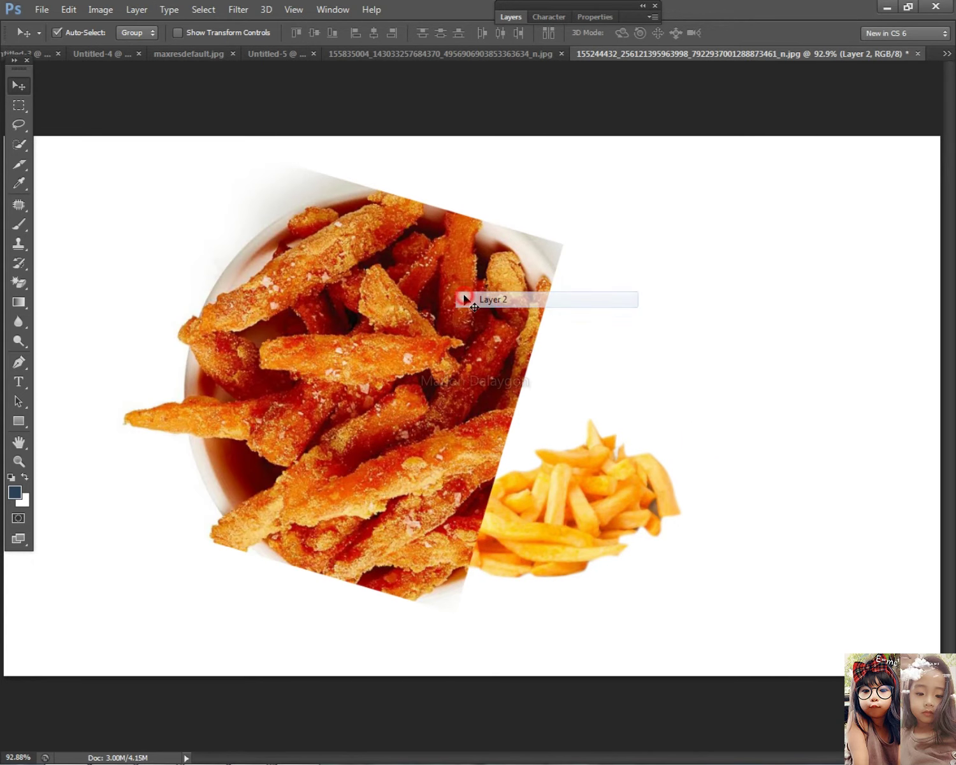
pyautogui.click(474, 304)
pyautogui.hotkey('ctrl', 't')
pyautogui.press('Escape')
# - Enlarge the plain fries layer and rotate it counterclockwise with Free Transform
pyautogui.rightClick(564, 507)
pyautogui.click(612, 517)
pyautogui.hotkey('ctrl', 't')
pyautogui.moveTo(685, 417); pyautogui.dragTo(773, 381)
pyautogui.moveTo(856, 367); pyautogui.dragTo(828, 269)
pyautogui.press('Return')
# - Bring the plain fries layer in front of the seasoned fries and place it over their lower right part
pyautogui.click(126, 10)
pyautogui.moveTo(182, 359)
pyautogui.click(363, 371)
pyautogui.moveTo(663, 430); pyautogui.dragTo(605, 408)
pyautogui.hotkey('ctrl', 't')
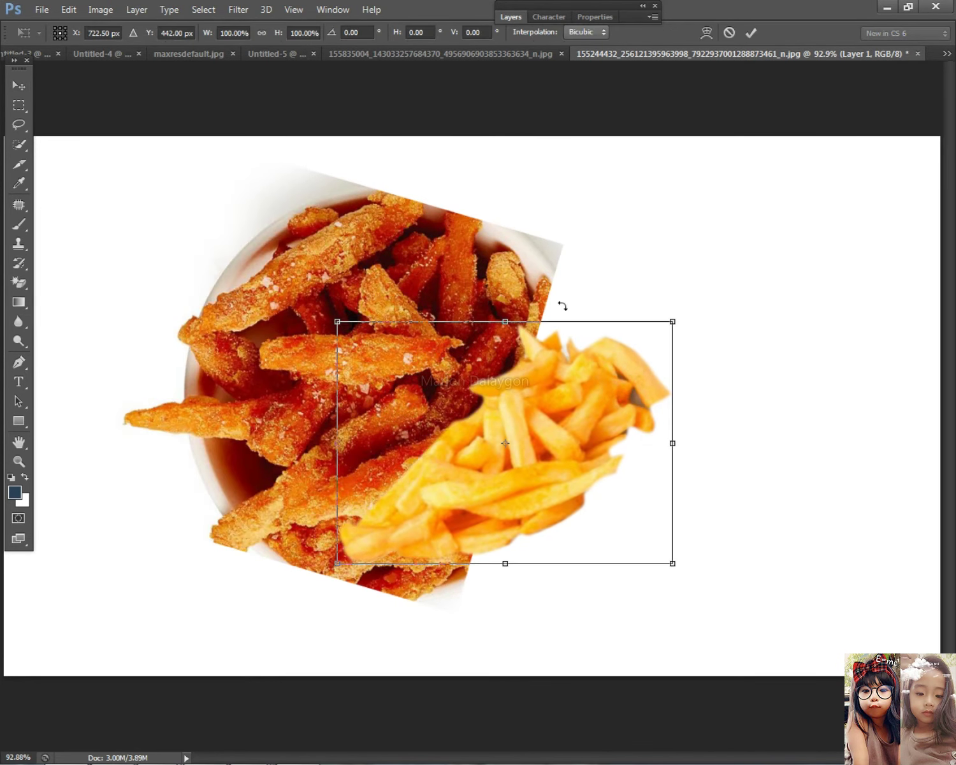
pyautogui.press('Return')
# - Rotate the seasoned fries layer clockwise and shift it up and right behind the plain fries
pyautogui.moveTo(604, 211); pyautogui.dragTo(662, 290)
pyautogui.rightClick(424, 295)
pyautogui.click(439, 320)
pyautogui.moveTo(600, 229); pyautogui.dragTo(523, 341)
pyautogui.rightClick(439, 350)
pyautogui.click(473, 350)
pyautogui.hotkey('ctrl', 't')
pyautogui.moveTo(634, 217); pyautogui.dragTo(635, 495)
pyautogui.press('Return')
pyautogui.moveTo(383, 407); pyautogui.dragTo(474, 373)
# - Move the plain fries down and left over the cut-off side of the seasoned fries and scale them to about 116%
pyautogui.moveTo(528, 413); pyautogui.dragTo(502, 460)
pyautogui.hotkey('ctrl', 't')
pyautogui.moveTo(646, 374); pyautogui.dragTo(711, 346)
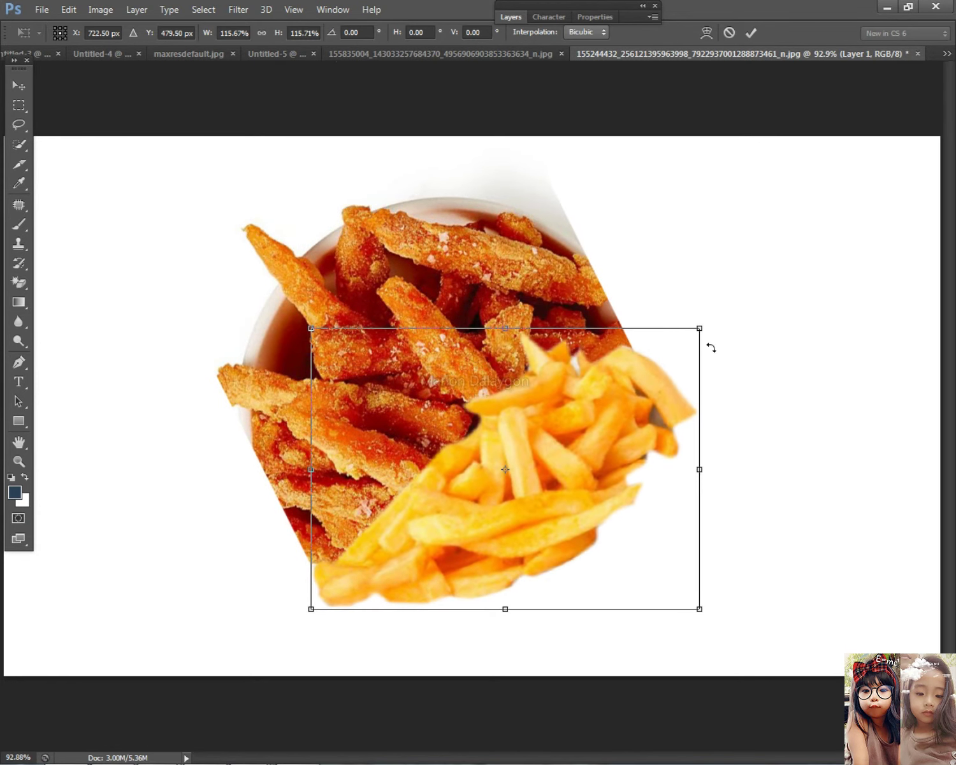
pyautogui.press('Return')
# - Rotate both fries layers together counterclockwise until the plain fries stand upright, and make the seasoned fries layer active
pyautogui.scroll(-3, 554, 342)
pyautogui.scroll(-3, 553, 337)
pyautogui.scroll(4, 520, 395)
pyautogui.scroll(-2, 521, 404)
pyautogui.moveTo(604, 502); pyautogui.dragTo(328, 323)
pyautogui.hotkey('ctrl', 't')
pyautogui.moveTo(577, 255); pyautogui.dragTo(564, 199)
pyautogui.press('Return')
pyautogui.moveTo(492, 421); pyautogui.dragTo(466, 449)
pyautogui.scroll(2, 471, 446)
pyautogui.rightClick(434, 374)
pyautogui.click(449, 381)
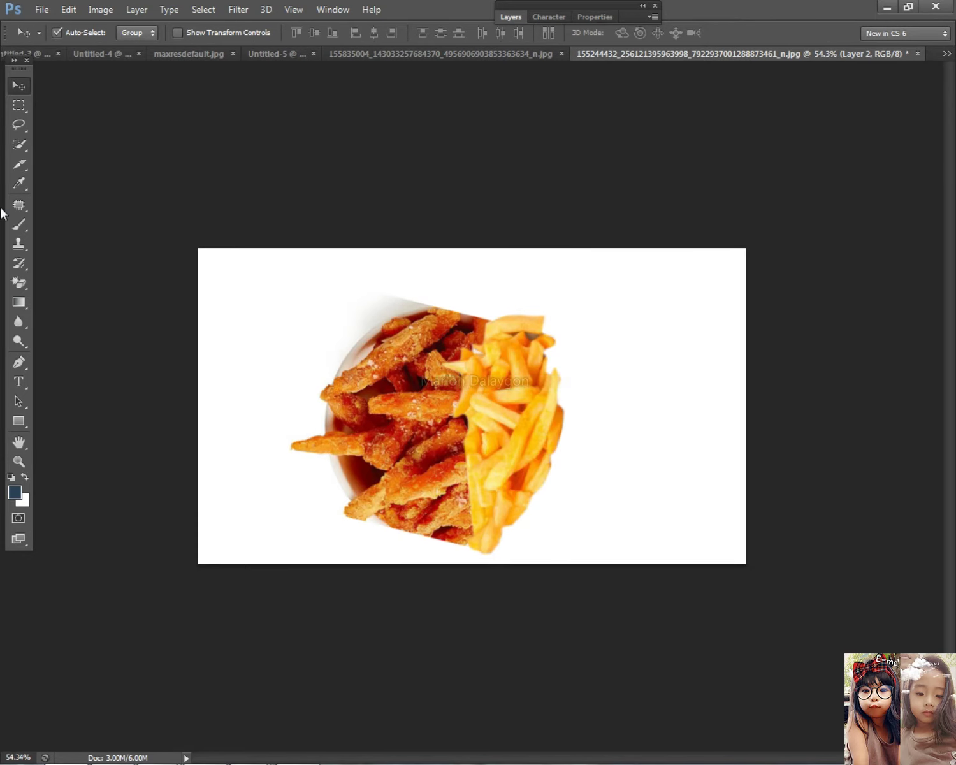
pyautogui.rightClick(18, 107)
pyautogui.click(62, 115)
pyautogui.scroll(2, 382, 370)
pyautogui.moveTo(268, 302); pyautogui.dragTo(631, 610)
pyautogui.moveTo(469, 464)
pyautogui.mouseDown()
pyautogui.moveTo(490, 434)
pyautogui.moveTo(443, 442)
pyautogui.moveTo(473, 465)
pyautogui.mouseUp()
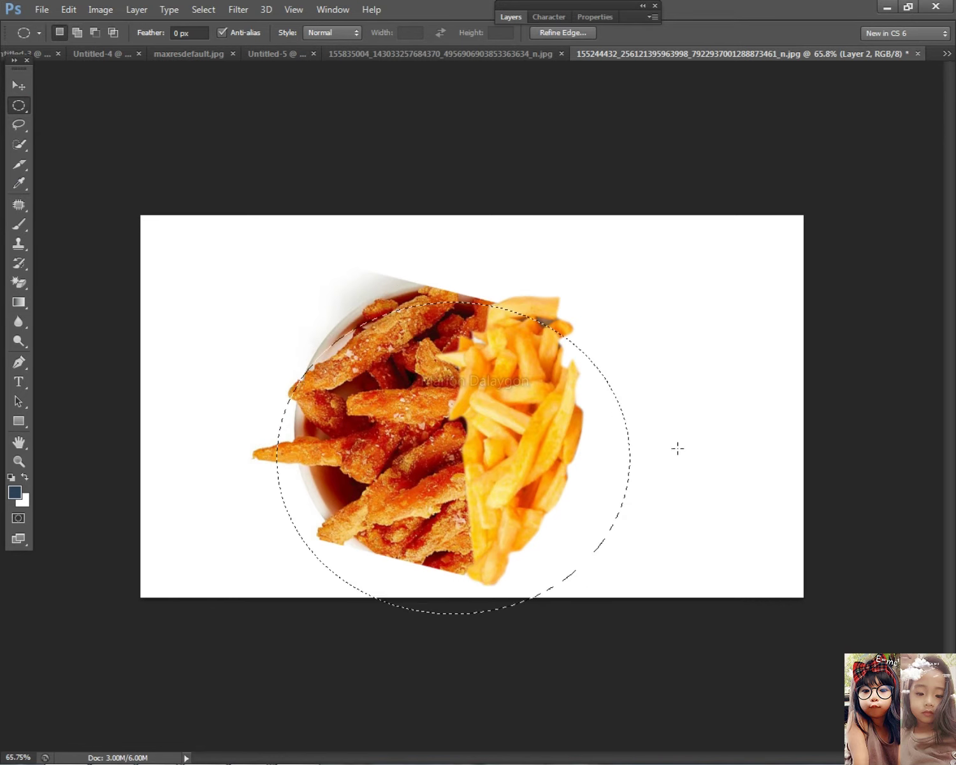
pyautogui.click(678, 446)
# - Erase the grey-white background outside the bowl's upper-left rim with the Eraser tool at brush size 48
pyautogui.rightClick(19, 286)
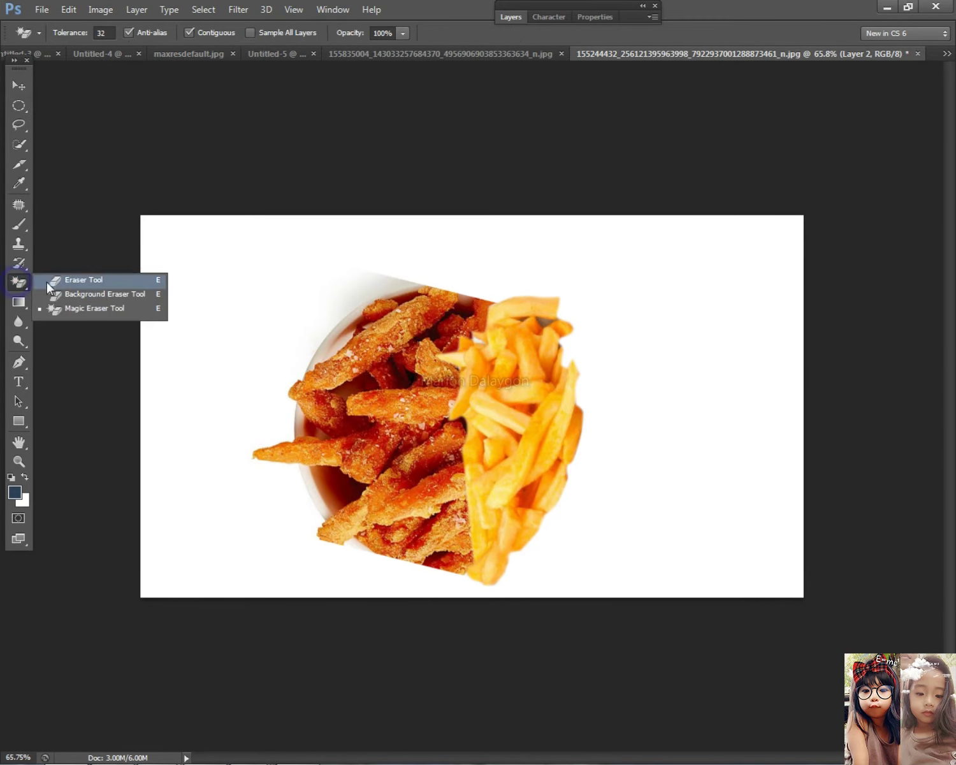
pyautogui.click(83, 280)
pyautogui.scroll(2, 348, 299)
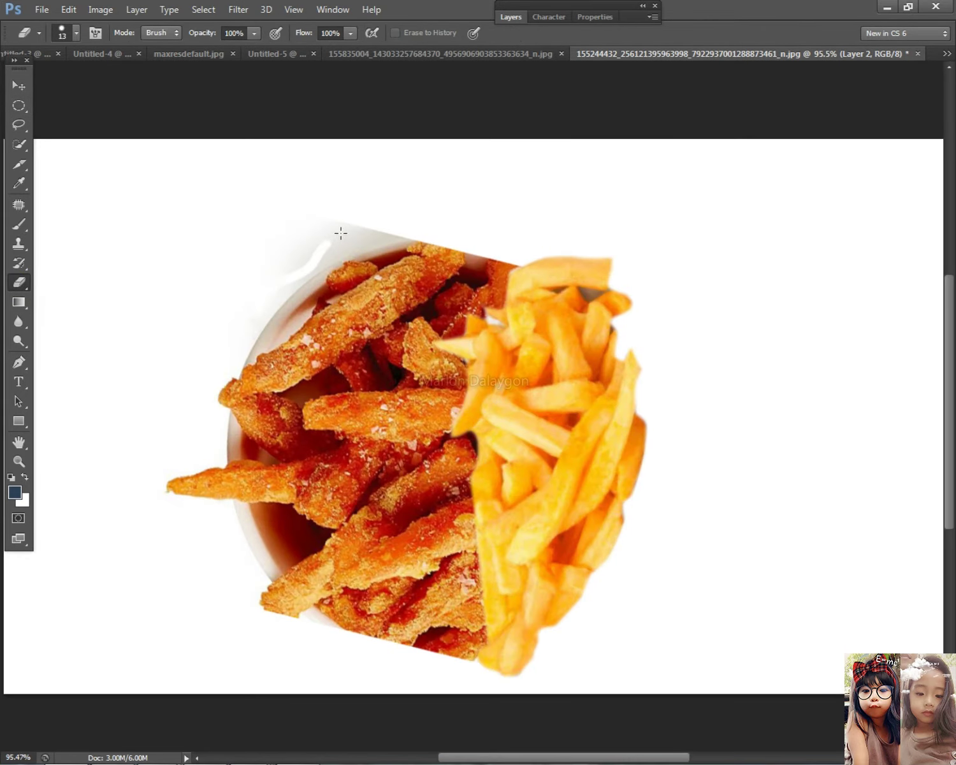
pyautogui.rightClick(260, 260)
pyautogui.click(336, 364)
pyautogui.click(178, 317)
pyautogui.moveTo(237, 297); pyautogui.dragTo(358, 220)
pyautogui.rightClick(228, 263)
pyautogui.moveTo(266, 301)
pyautogui.mouseDown()
pyautogui.moveTo(279, 285)
pyautogui.moveTo(344, 242)
pyautogui.mouseUp()
pyautogui.click(189, 306)
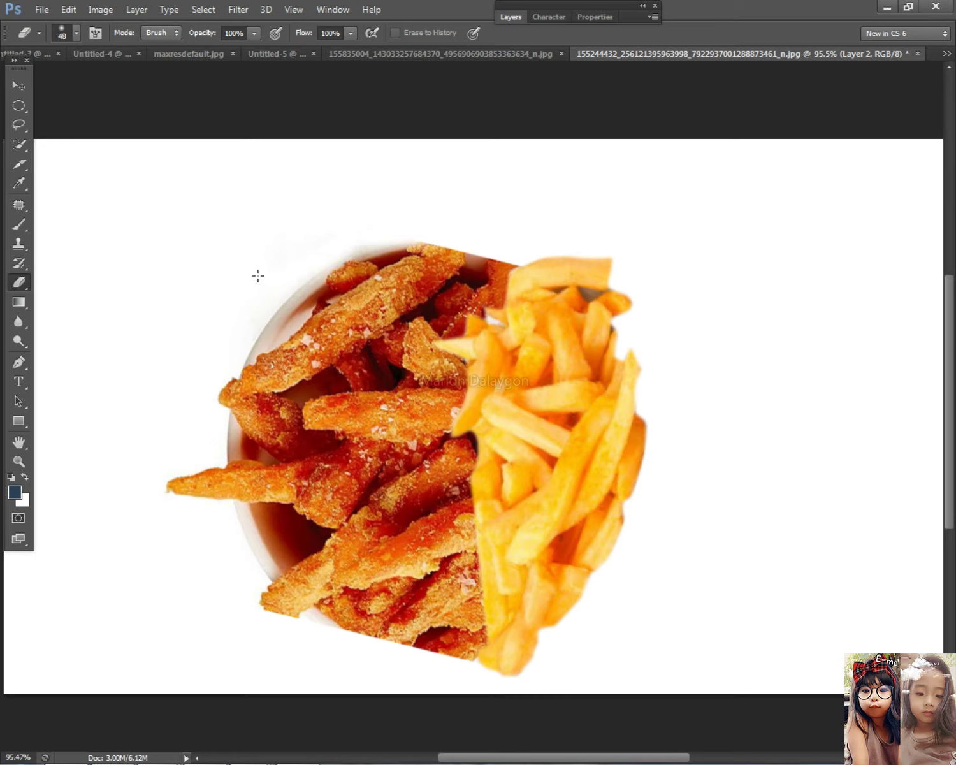
# - Soften the straight upper edge of the seasoned fries and erase along the bottom of the layer
pyautogui.moveTo(459, 233)
pyautogui.mouseDown()
pyautogui.moveTo(506, 252)
pyautogui.moveTo(506, 265)
pyautogui.mouseUp()
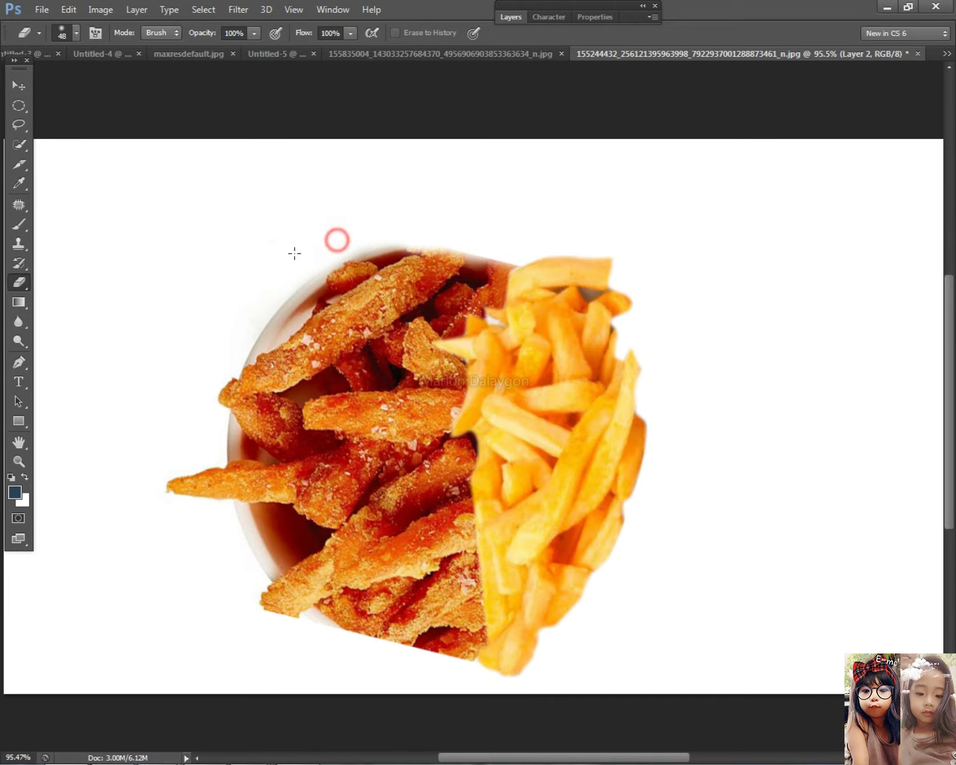
pyautogui.moveTo(578, 689); pyautogui.dragTo(477, 680)
pyautogui.scroll(-5, 627, 567)
# - Darken the plain fries layer with Levels, setting the black input level to 26
pyautogui.click(18, 85)
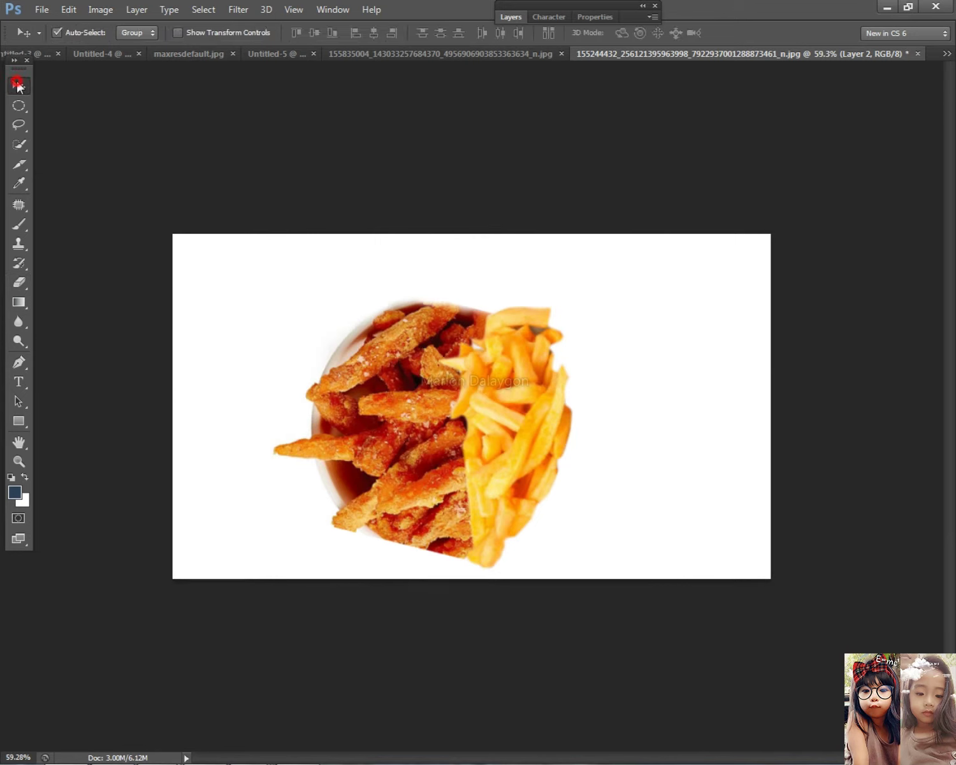
pyautogui.rightClick(502, 406)
pyautogui.click(538, 416)
pyautogui.press('i')
pyautogui.hotkey('ctrl', 'l')
pyautogui.moveTo(548, 327); pyautogui.dragTo(571, 329)
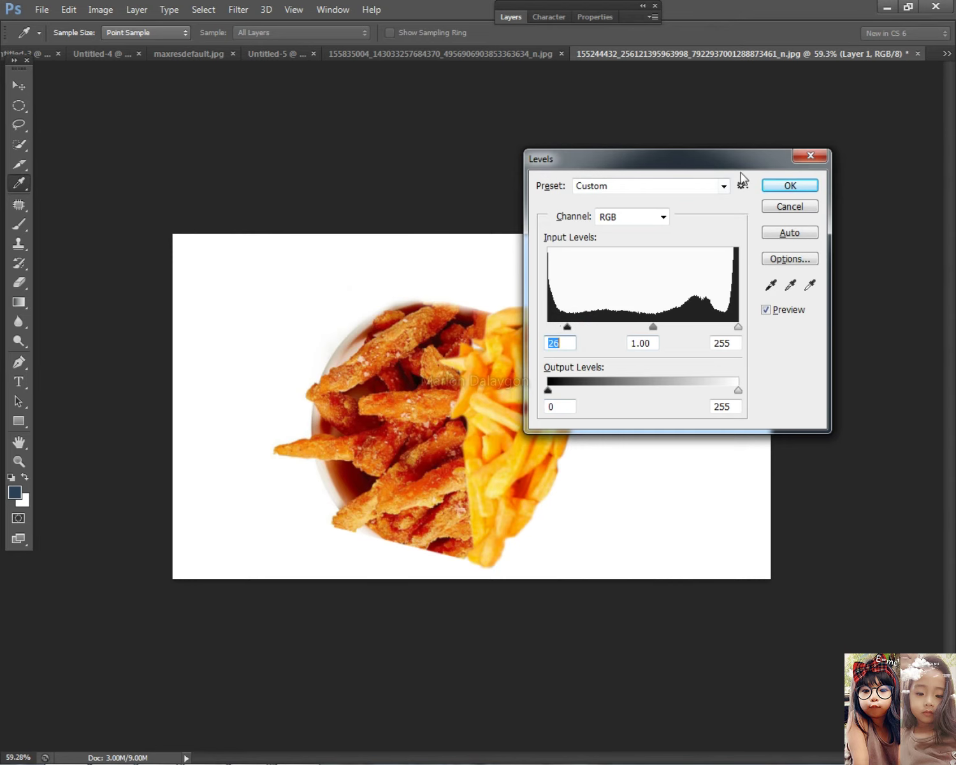
pyautogui.click(787, 186)
# - Stretch the plain fries slightly toward the seasoned fries and shorten them slightly from below
pyautogui.scroll(-2, 449, 489)
pyautogui.rightClick(490, 429)
pyautogui.click(504, 435)
pyautogui.hotkey('ctrl', 't')
pyautogui.moveTo(450, 433); pyautogui.dragTo(442, 432)
pyautogui.doubleClick(471, 428)
pyautogui.scroll(-4, 513, 428)
pyautogui.scroll(4, 541, 441)
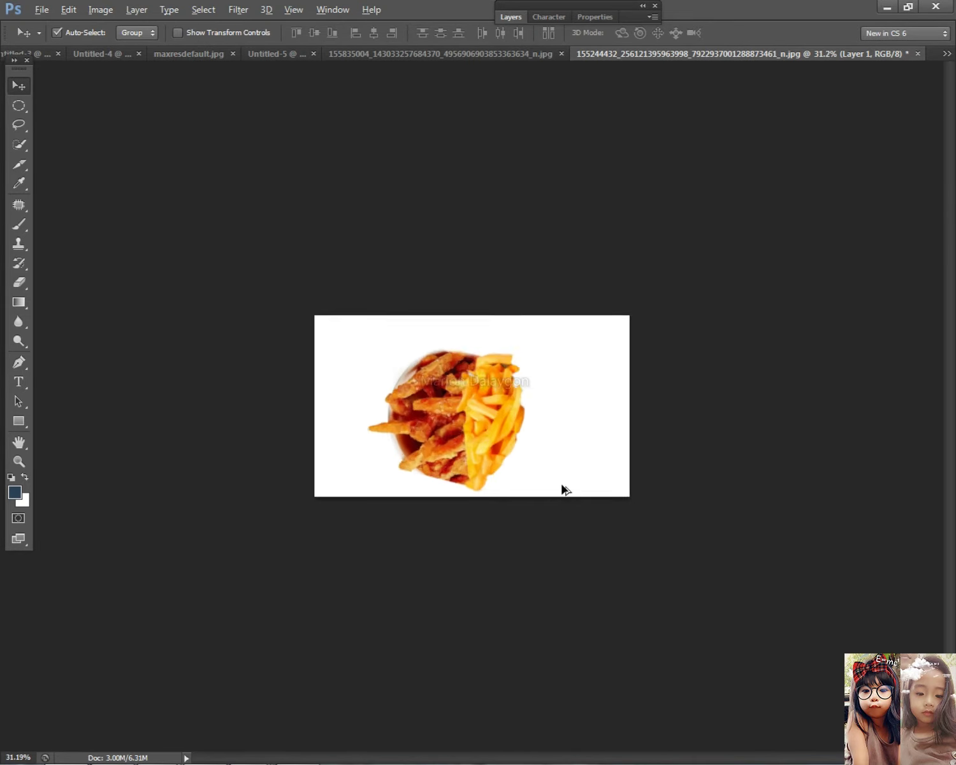
pyautogui.hotkey('ctrl', 't')
pyautogui.moveTo(497, 520); pyautogui.dragTo(495, 508)
pyautogui.press('Return')
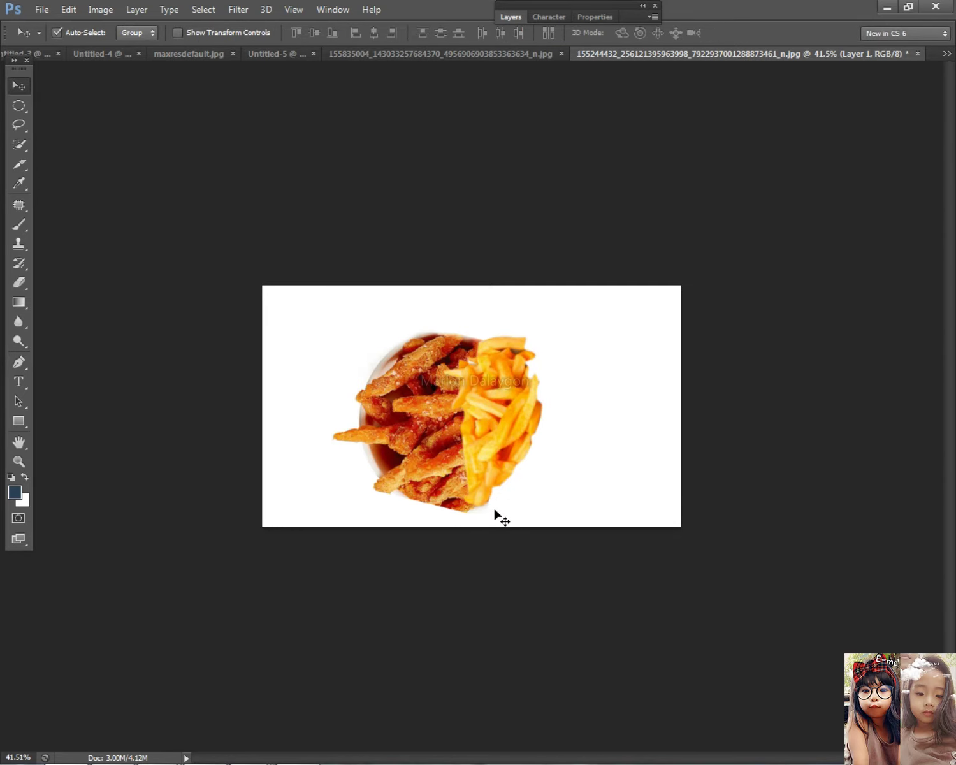
# - Move the plain fries clear of the bowl and trace a closed Pen path around the large seasoned fries at its lower right
pyautogui.moveTo(475, 405); pyautogui.dragTo(597, 416)
pyautogui.scroll(2, 515, 434)
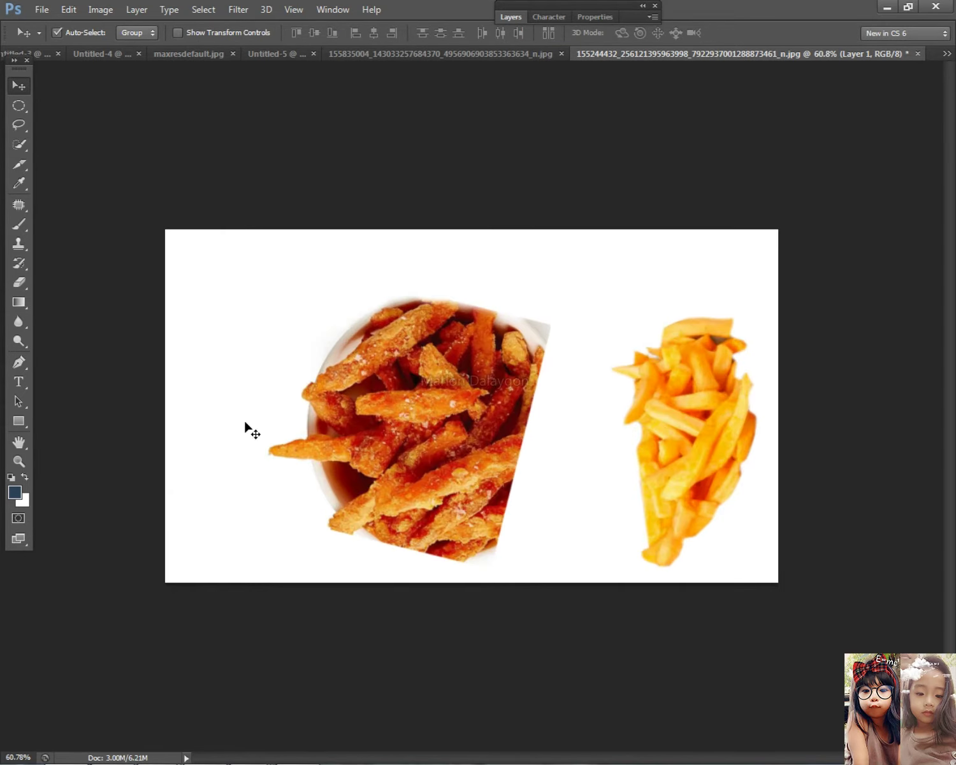
pyautogui.click(21, 362)
pyautogui.scroll(2, 478, 424)
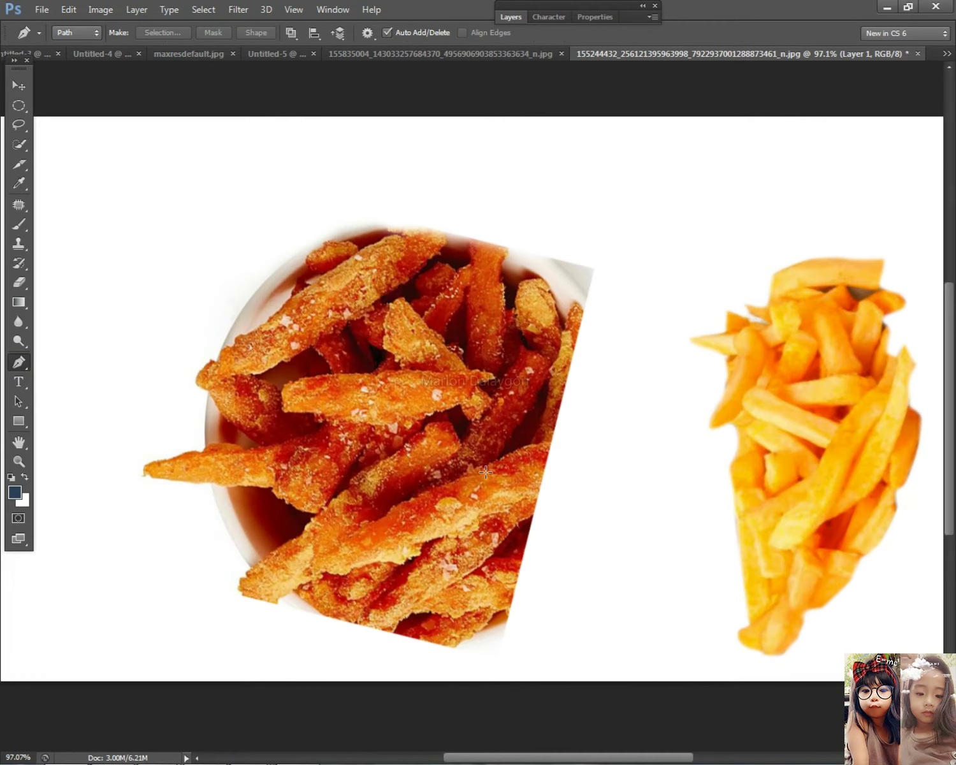
pyautogui.click(402, 498)
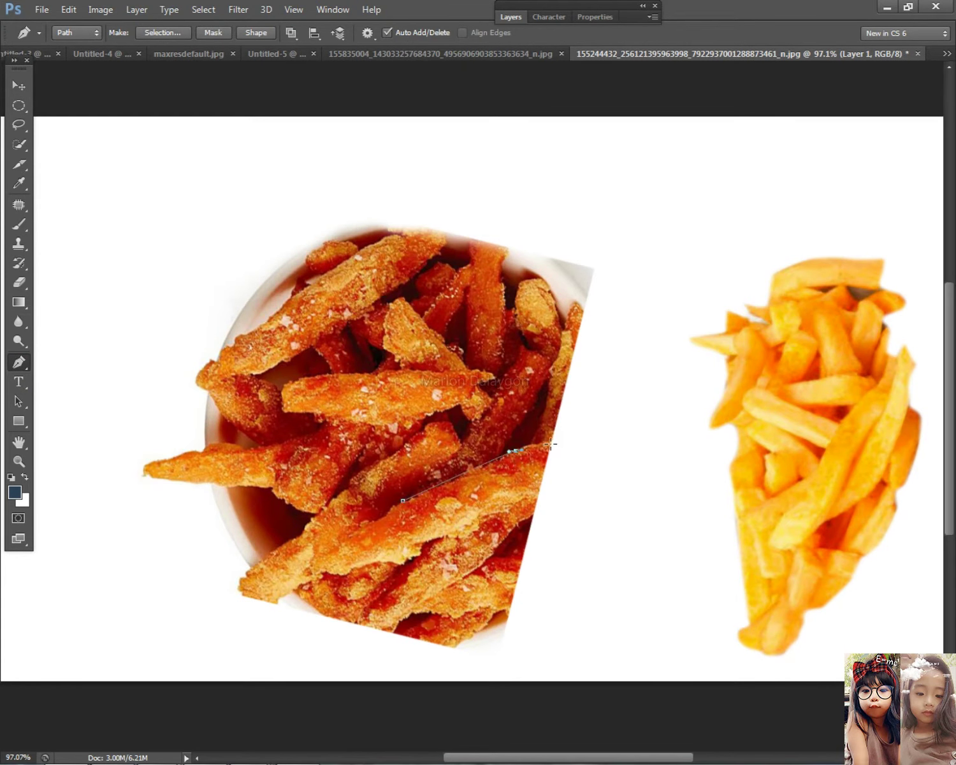
pyautogui.click(532, 505)
pyautogui.moveTo(484, 566); pyautogui.dragTo(470, 577)
pyautogui.click(405, 507)
pyautogui.rightClick(465, 506)
pyautogui.click(523, 245)
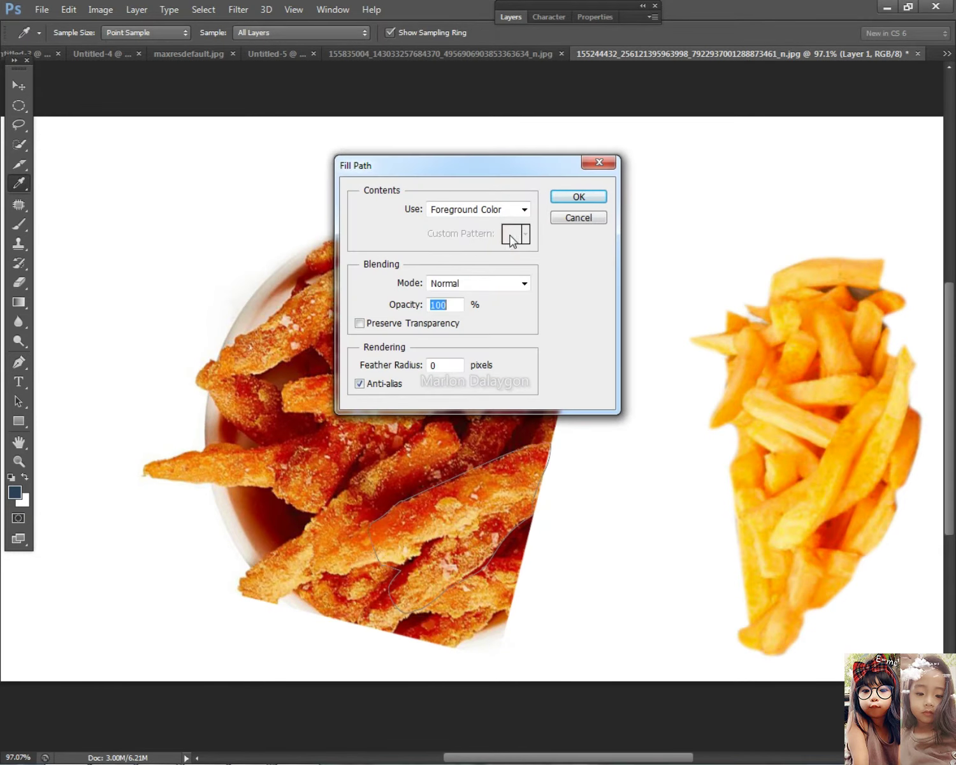
pyautogui.click(578, 218)
# - Convert the path to a selection with a 2-pixel feather and copy that area of the seasoned fries layer to a new layer
pyautogui.rightClick(471, 109)
pyautogui.click(546, 179)
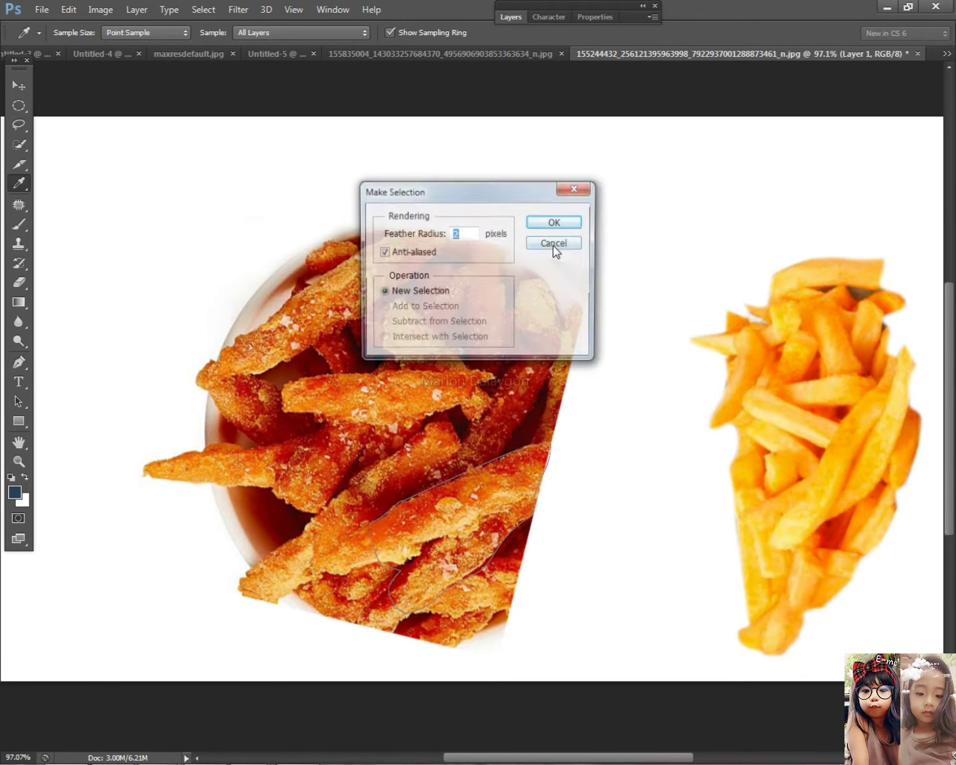
pyautogui.click(556, 222)
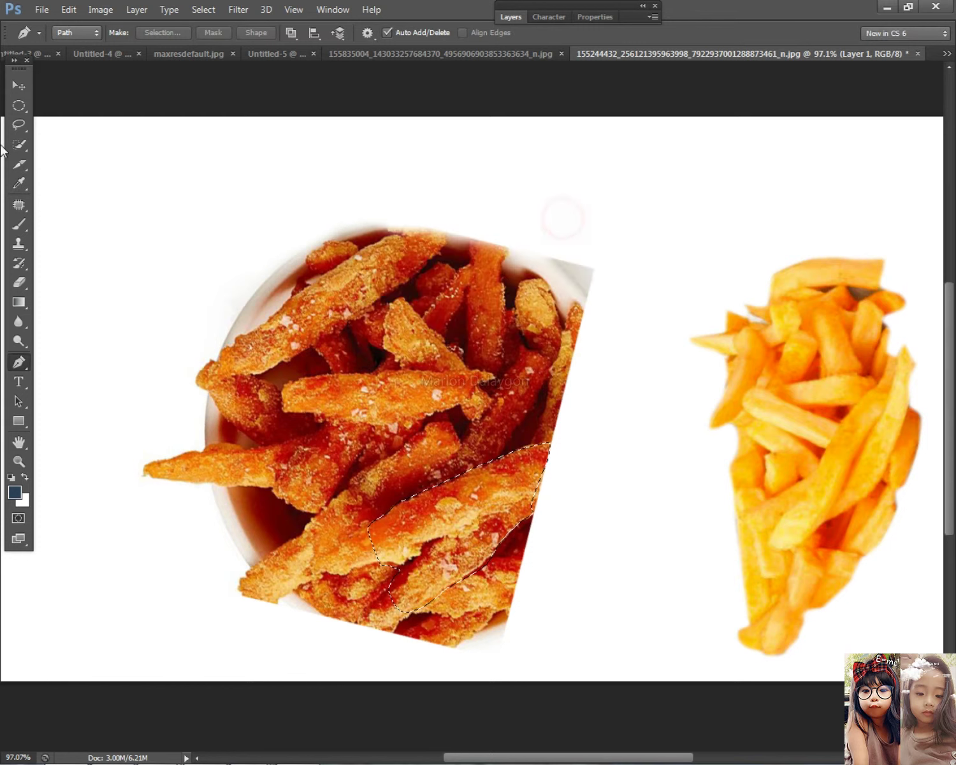
pyautogui.click(19, 84)
pyautogui.rightClick(436, 334)
pyautogui.click(461, 346)
pyautogui.hotkey('ctrl', 'j')
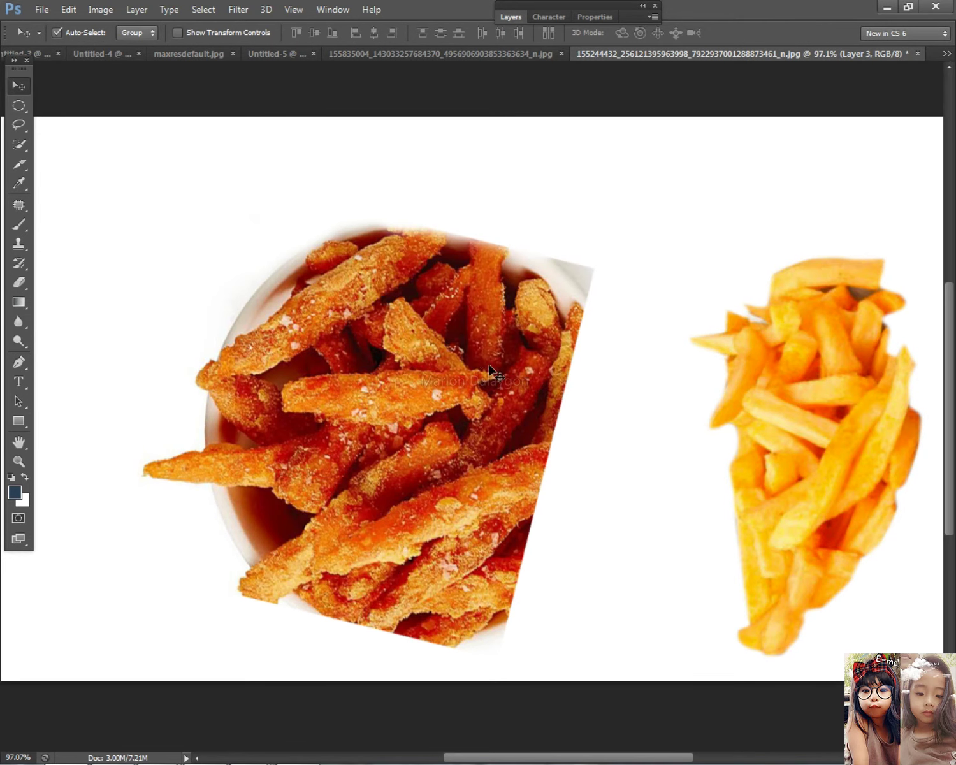
# - Trace a closed Pen path around the seasoned fries in the bowl's upper-right half, above the large diagonal fries
pyautogui.click(18, 362)
pyautogui.scroll(3, 482, 454)
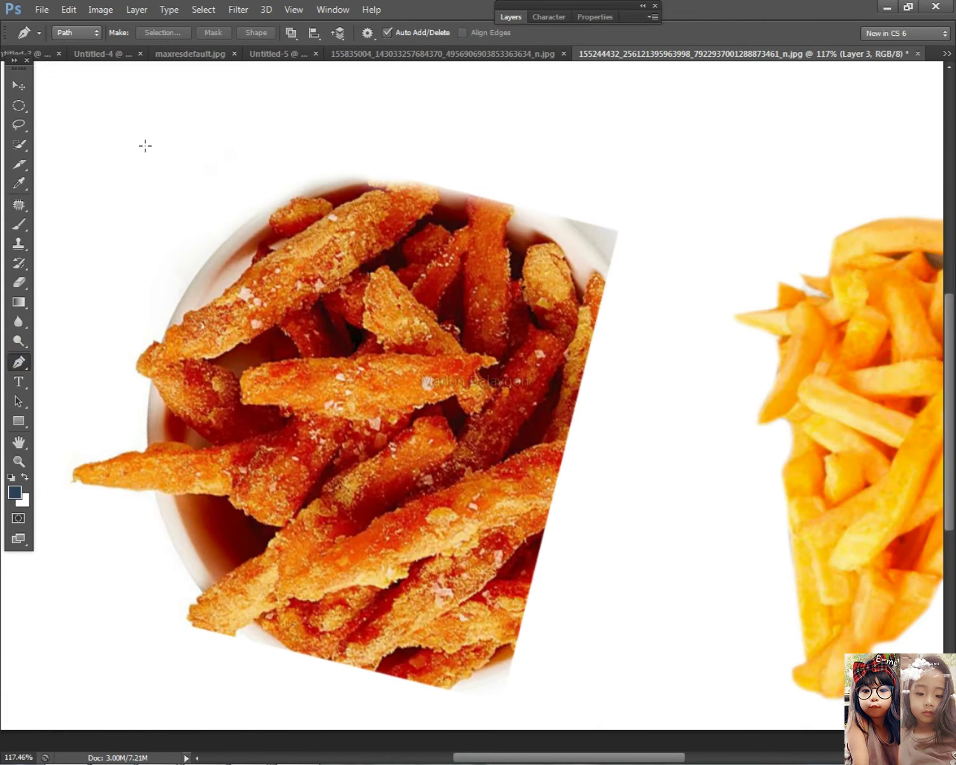
pyautogui.scroll(3, 477, 441)
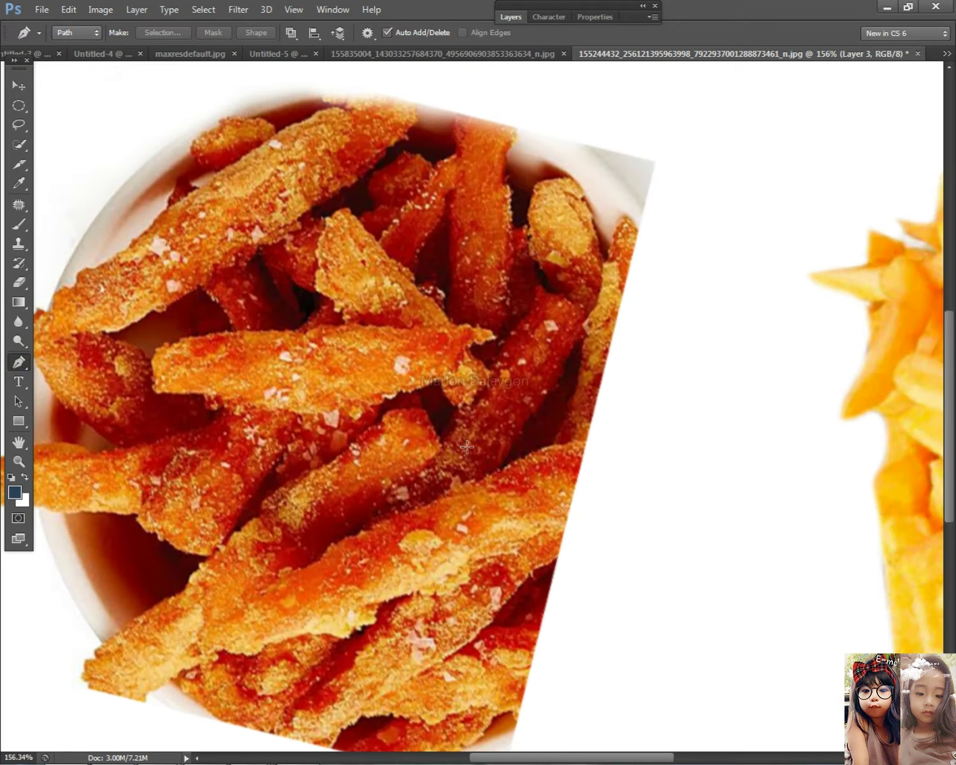
pyautogui.click(475, 483)
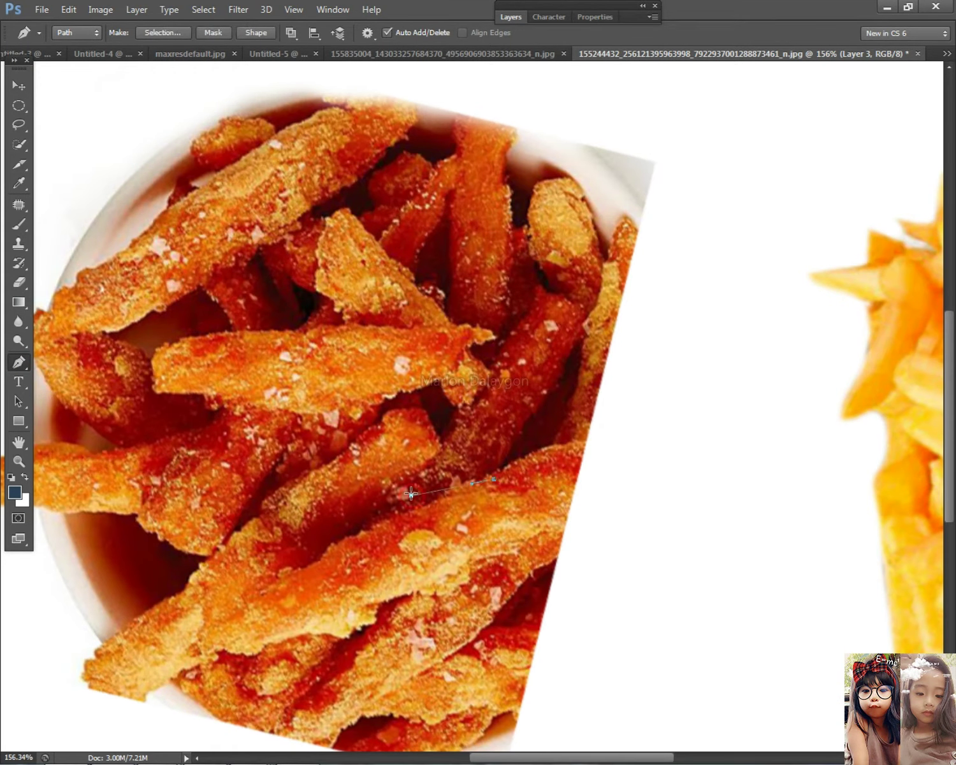
pyautogui.hotkey('ctrl', 'z')
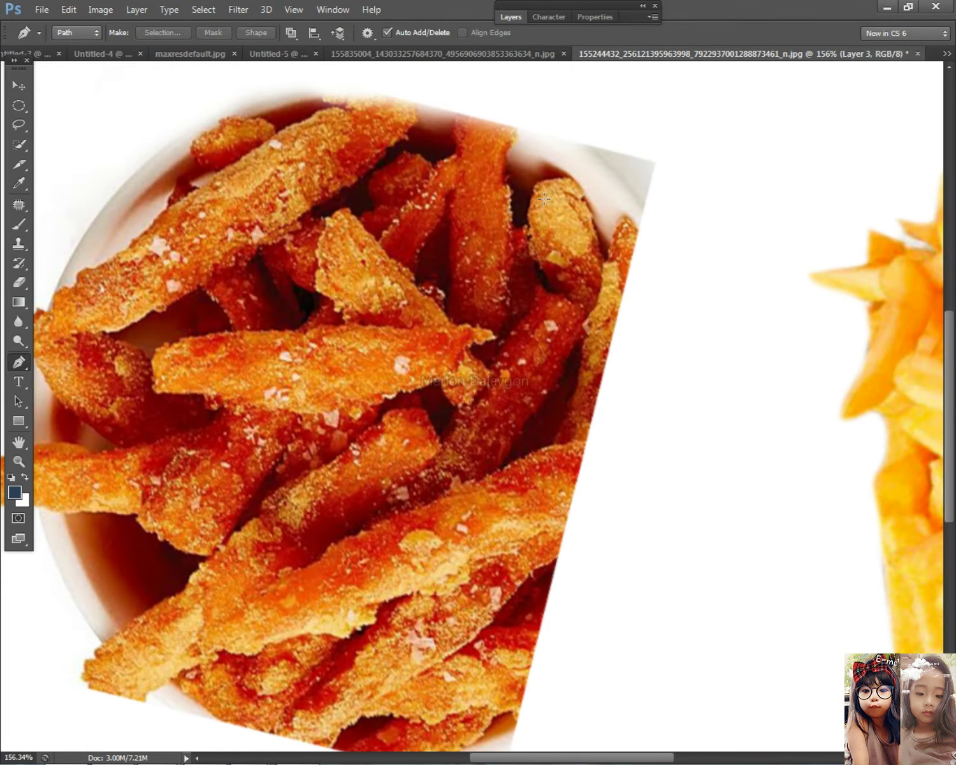
pyautogui.click(514, 138)
pyautogui.moveTo(502, 121); pyautogui.dragTo(477, 121)
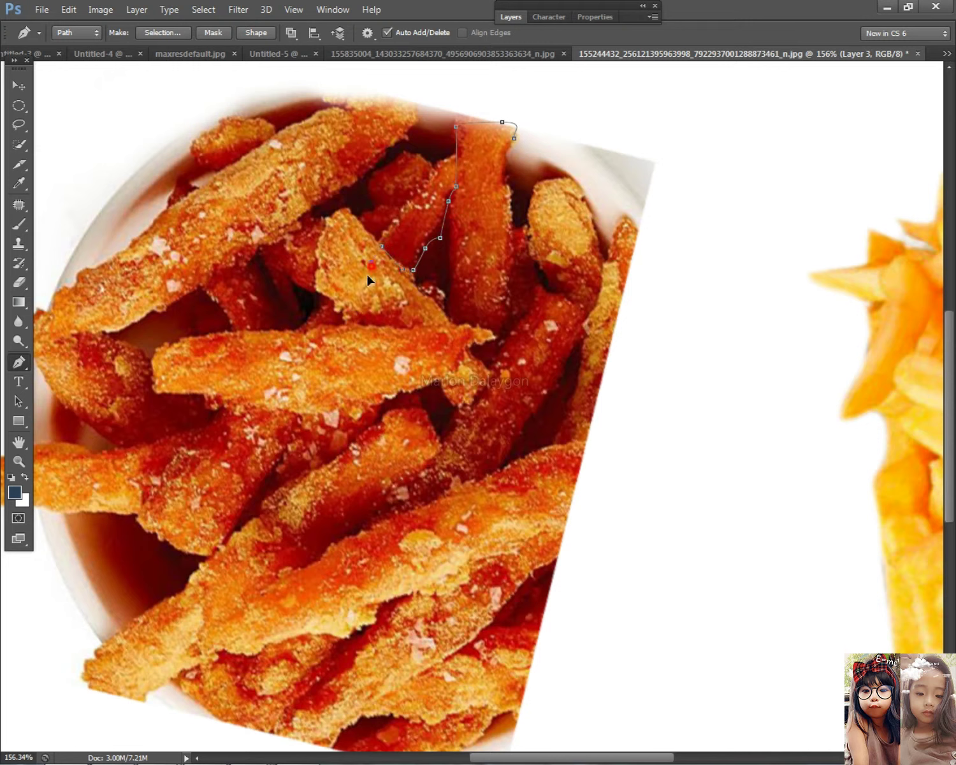
pyautogui.moveTo(371, 418); pyautogui.dragTo(381, 411)
pyautogui.click(447, 420)
pyautogui.moveTo(434, 440); pyautogui.dragTo(424, 455)
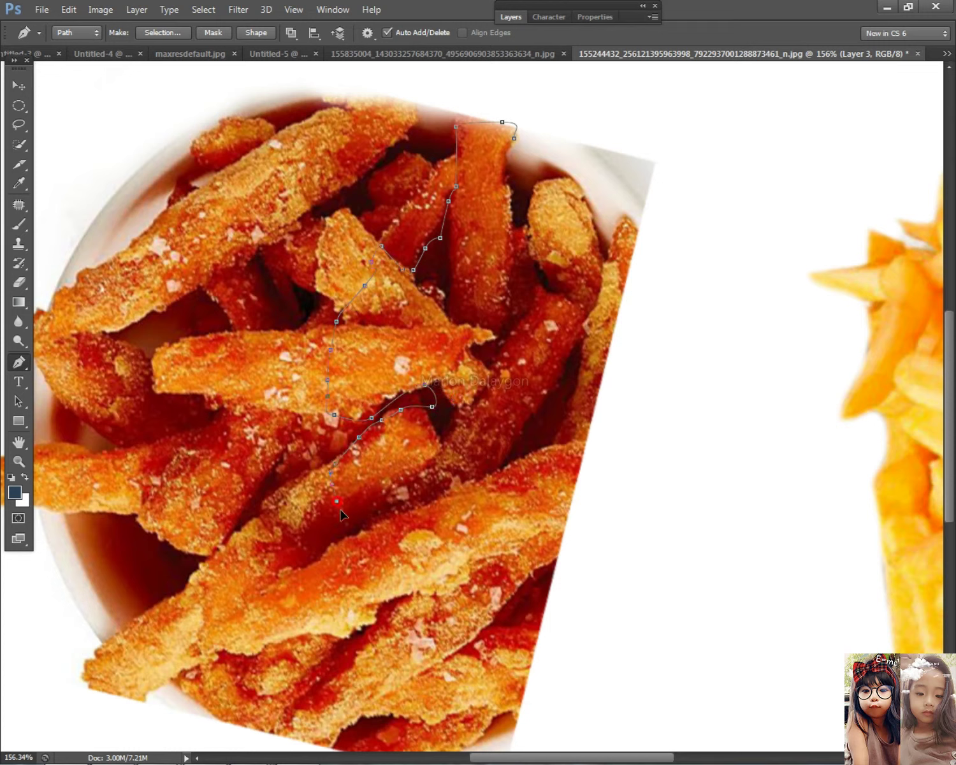
pyautogui.click(600, 443)
pyautogui.moveTo(670, 393); pyautogui.dragTo(700, 170)
pyautogui.click(668, 125)
pyautogui.click(617, 102)
pyautogui.moveTo(576, 103); pyautogui.dragTo(560, 110)
pyautogui.click(511, 140)
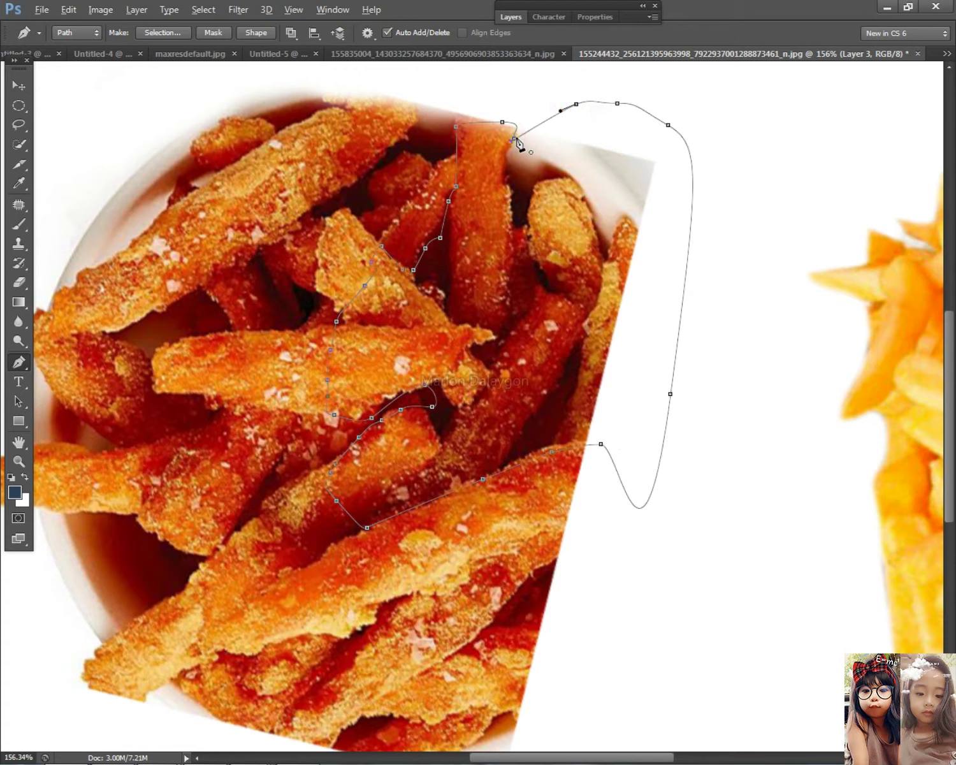
# - Convert the path to a selection and copy that area of the seasoned fries layer to a new layer
pyautogui.rightClick(520, 146)
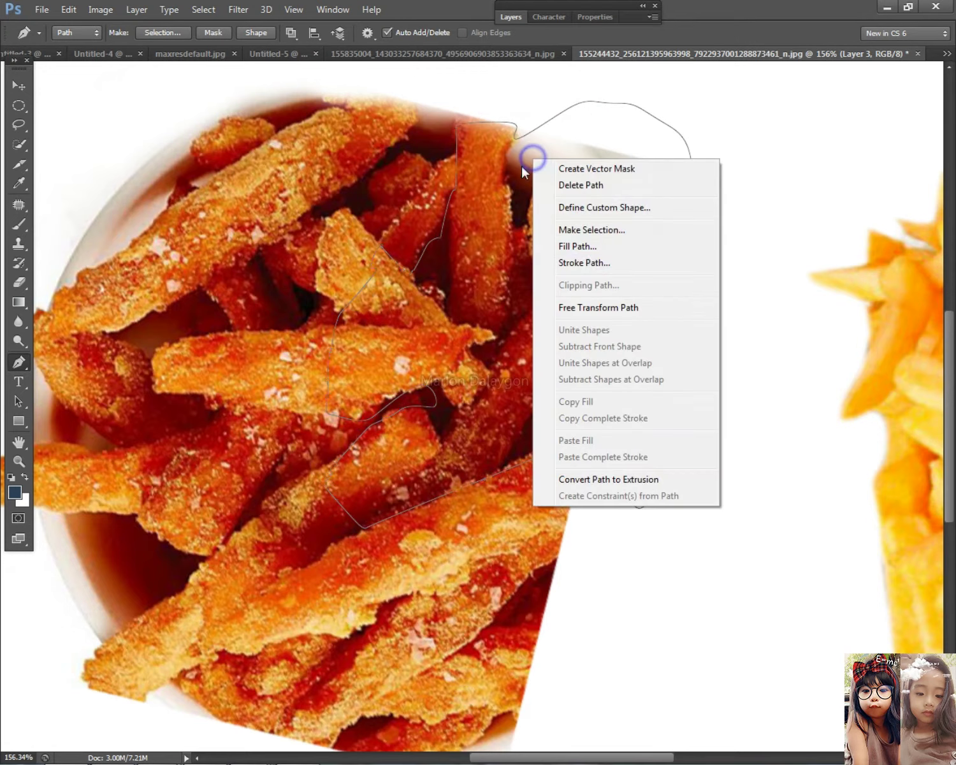
pyautogui.click(597, 206)
pyautogui.press('Return')
pyautogui.rightClick(526, 212)
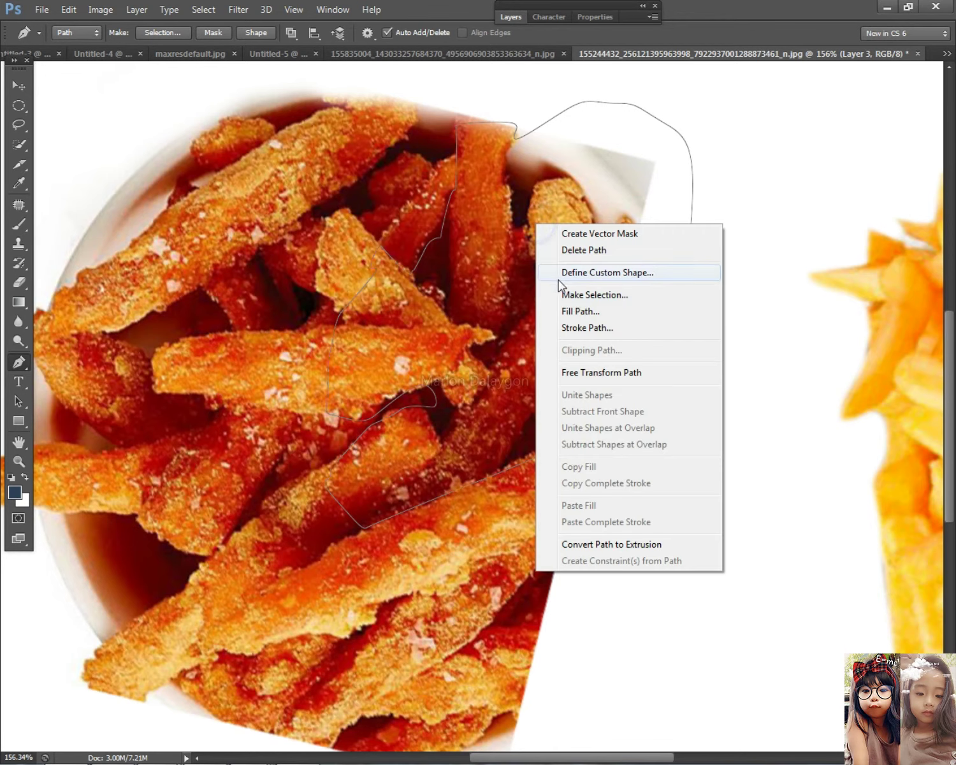
pyautogui.click(564, 286)
pyautogui.click(554, 222)
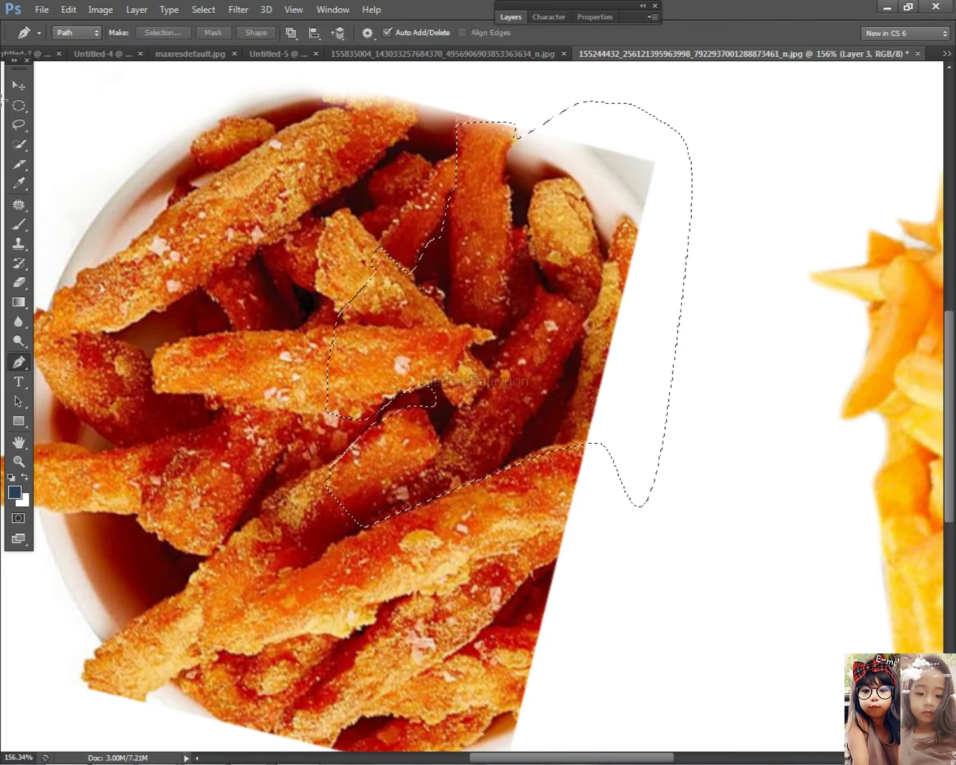
pyautogui.click(19, 84)
pyautogui.rightClick(431, 208)
pyautogui.rightClick(243, 160)
pyautogui.click(277, 173)
pyautogui.hotkey('ctrl', 'j')
# - Move the plain fries back over the right side of the seasoned fries bowl
pyautogui.moveTo(729, 393); pyautogui.dragTo(748, 382)
pyautogui.moveTo(521, 330); pyautogui.dragTo(502, 342)
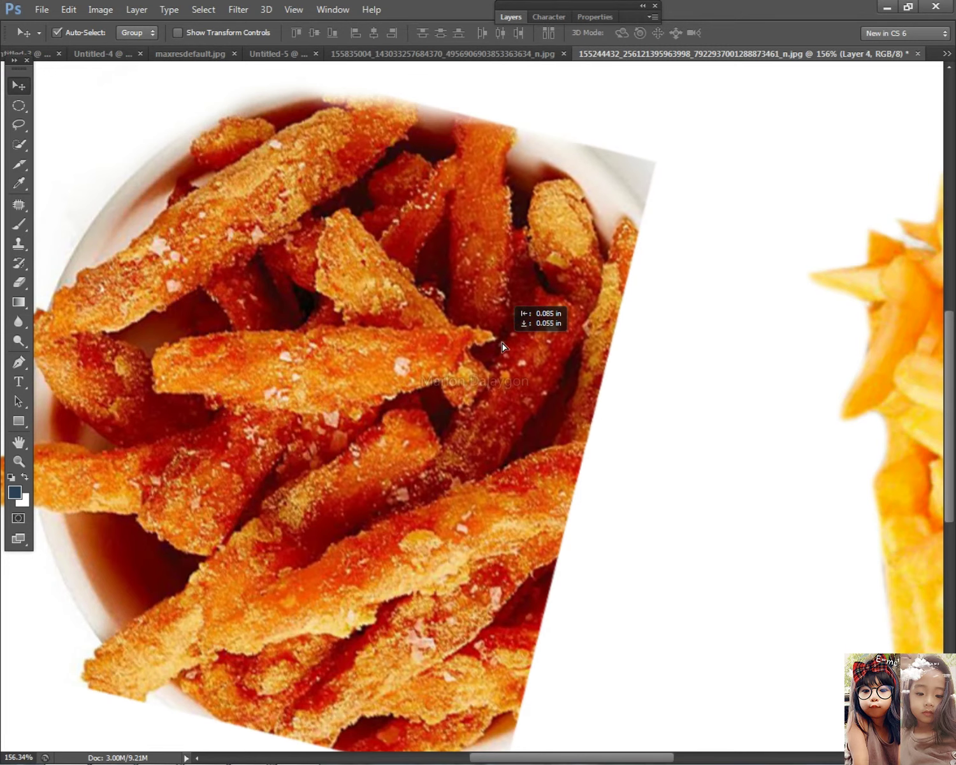
pyautogui.rightClick(932, 396)
pyautogui.click(931, 396)
pyautogui.moveTo(927, 395); pyautogui.dragTo(486, 370)
# - Bring the copied upper-right seasoned fries in front of the plain fries
pyautogui.rightClick(371, 306)
pyautogui.click(389, 311)
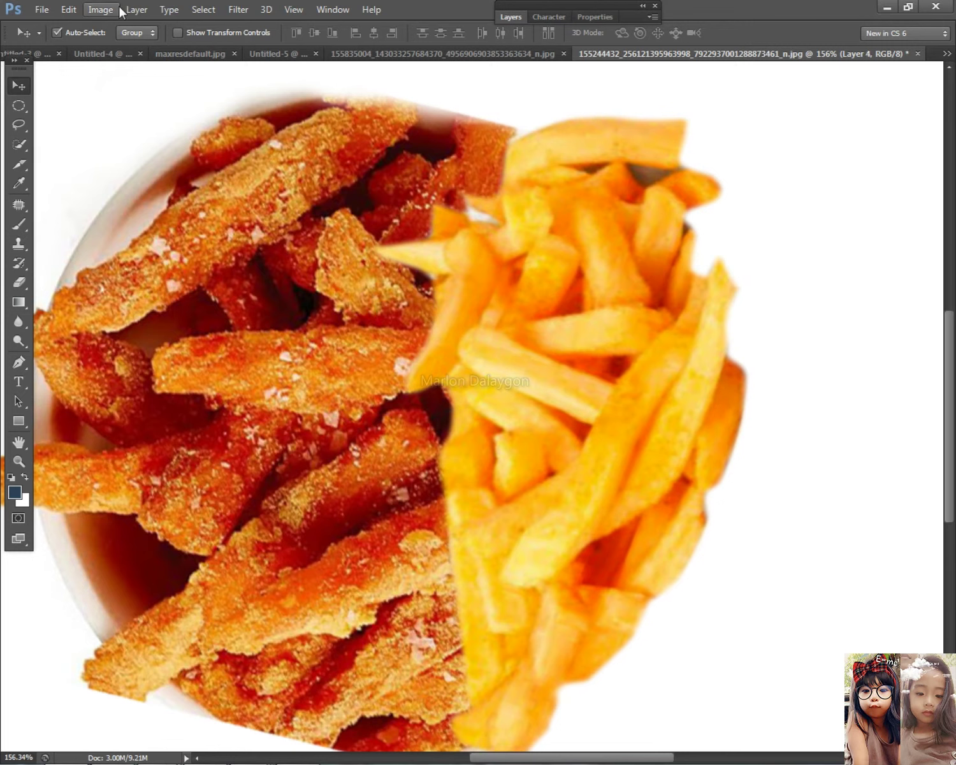
pyautogui.click(137, 9)
pyautogui.click(185, 356)
pyautogui.click(315, 358)
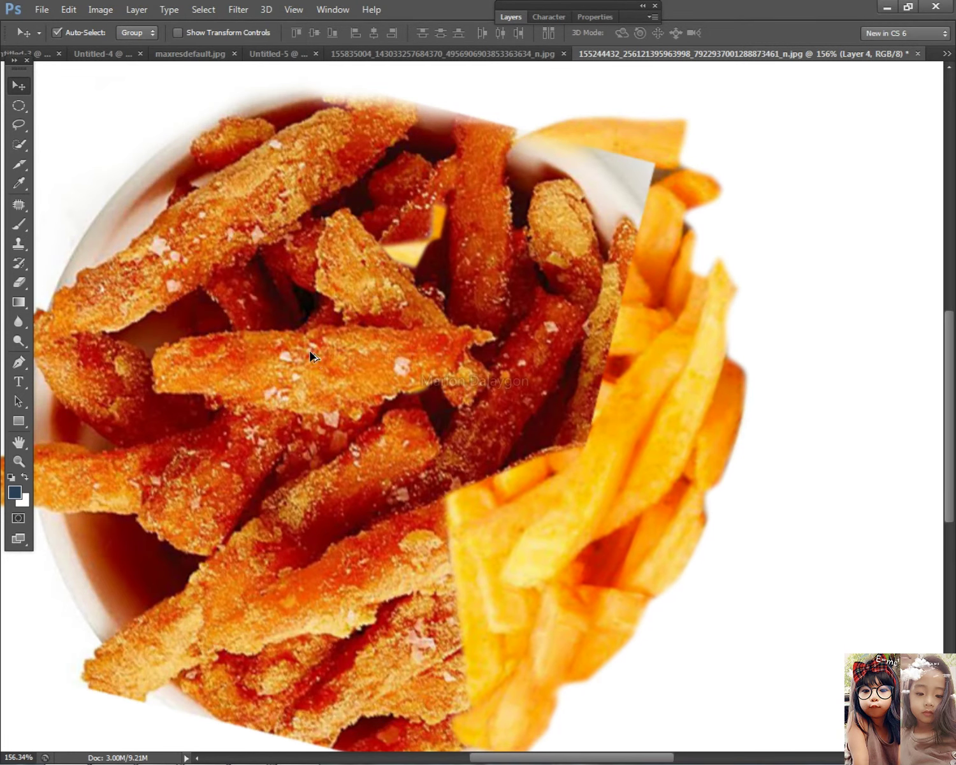
# - Erase the right part of the copied upper seasoned fries with a 48-pixel Eraser to uncover the plain fries
pyautogui.scroll(-2, 311, 356)
pyautogui.click(419, 328)
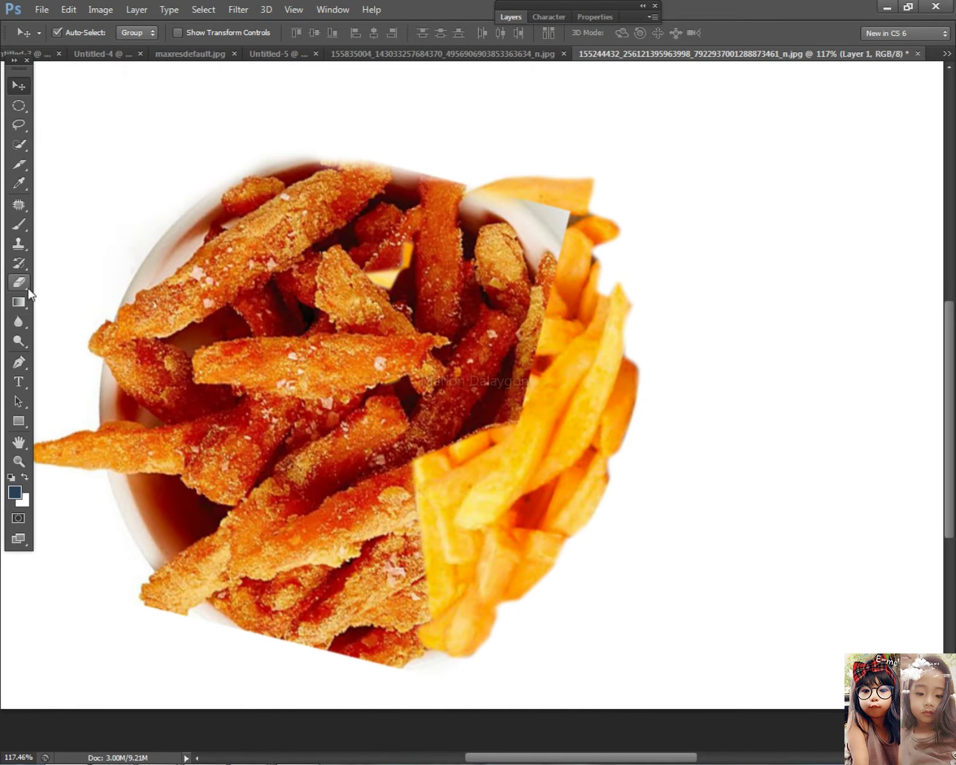
pyautogui.moveTo(19, 282); pyautogui.dragTo(55, 284)
pyautogui.click(55, 284)
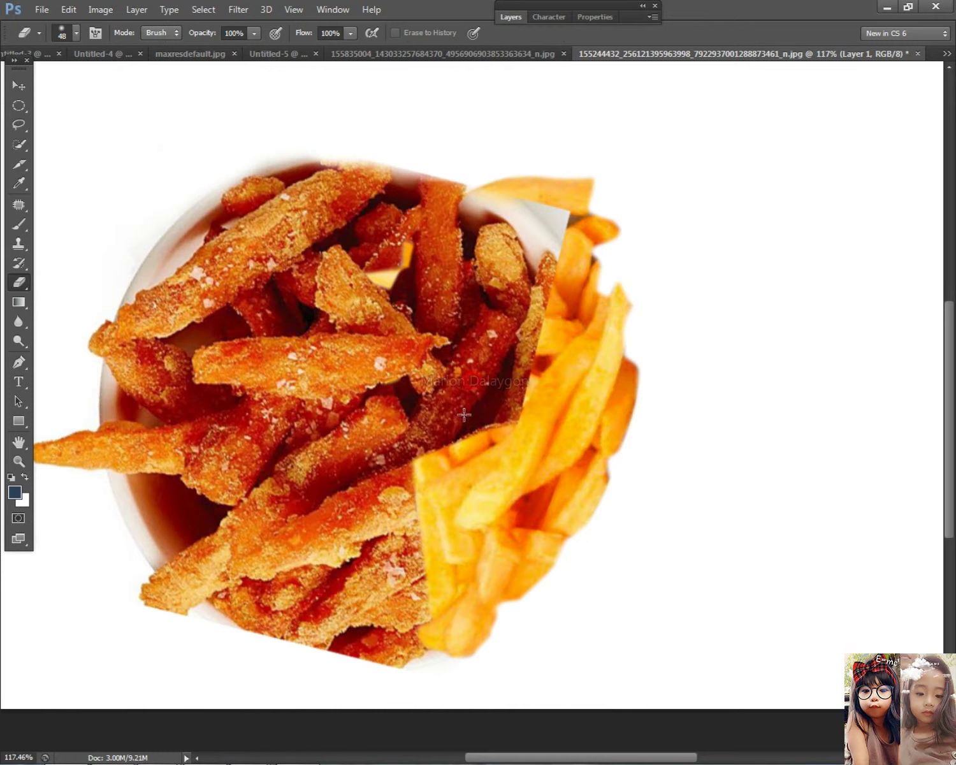
pyautogui.click(19, 85)
pyautogui.rightClick(425, 332)
pyautogui.click(439, 344)
pyautogui.rightClick(18, 283)
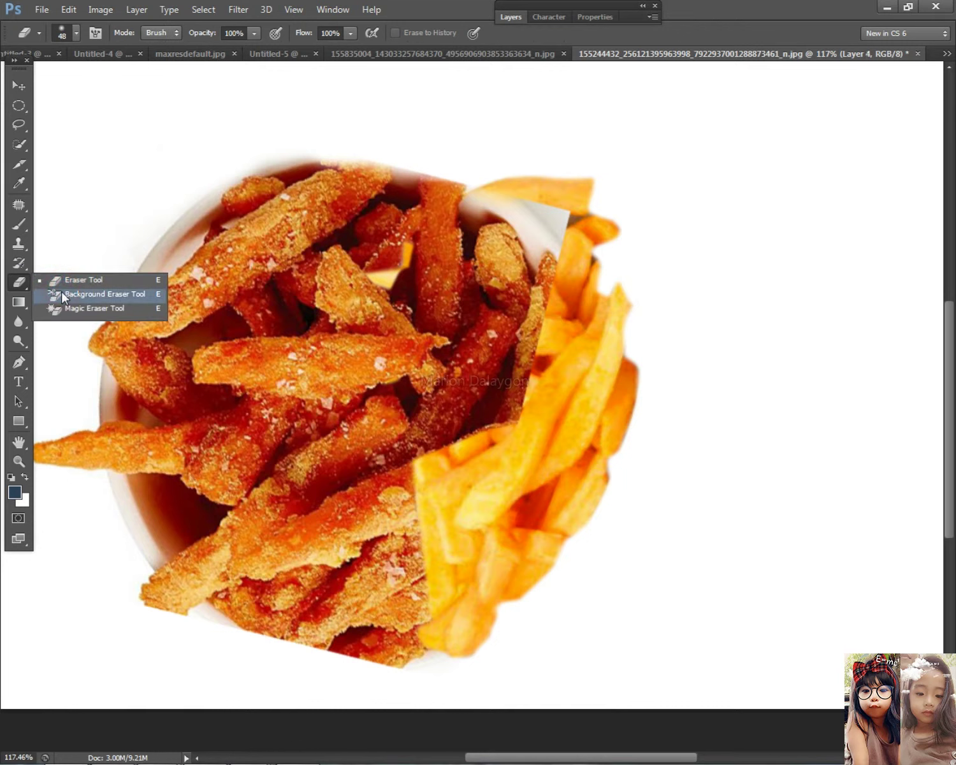
pyautogui.moveTo(61, 288); pyautogui.dragTo(61, 282)
pyautogui.moveTo(513, 376)
pyautogui.mouseDown()
pyautogui.moveTo(485, 408)
pyautogui.moveTo(489, 231)
pyautogui.moveTo(504, 220)
pyautogui.moveTo(551, 236)
pyautogui.moveTo(488, 393)
pyautogui.moveTo(440, 458)
pyautogui.moveTo(490, 226)
pyautogui.moveTo(520, 283)
pyautogui.mouseUp()
pyautogui.click(522, 455)
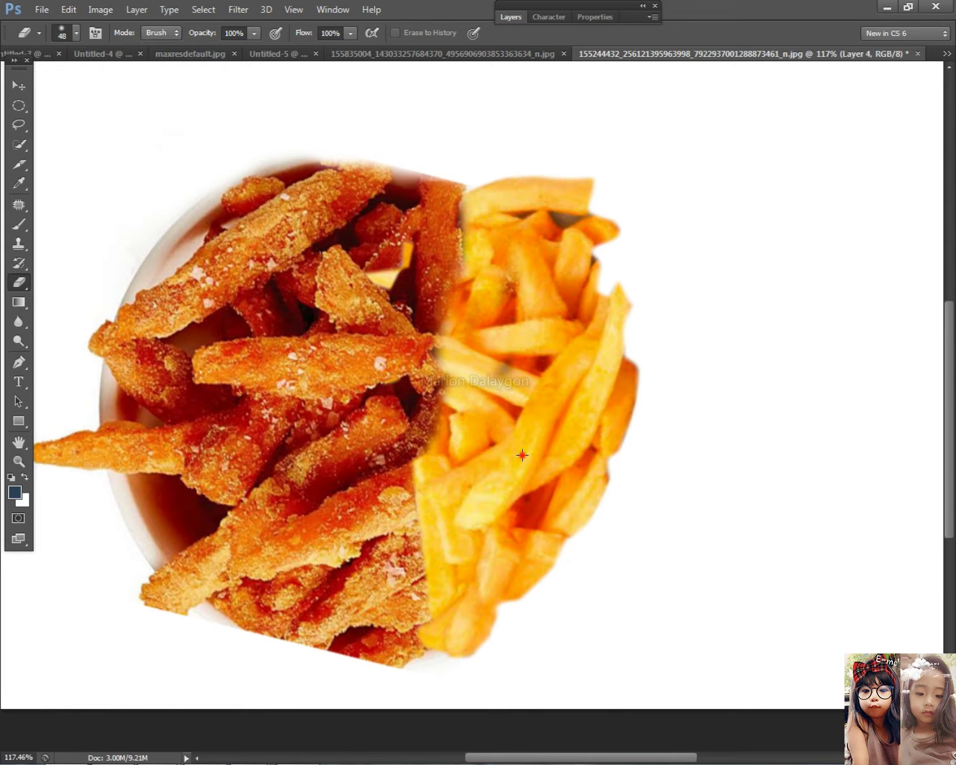
# - Bring the copied lower seasoned fries to the front and erase their right ends over the plain fries
pyautogui.click(18, 86)
pyautogui.rightClick(373, 503)
pyautogui.click(395, 511)
pyautogui.click(136, 9)
pyautogui.click(195, 358)
pyautogui.click(322, 356)
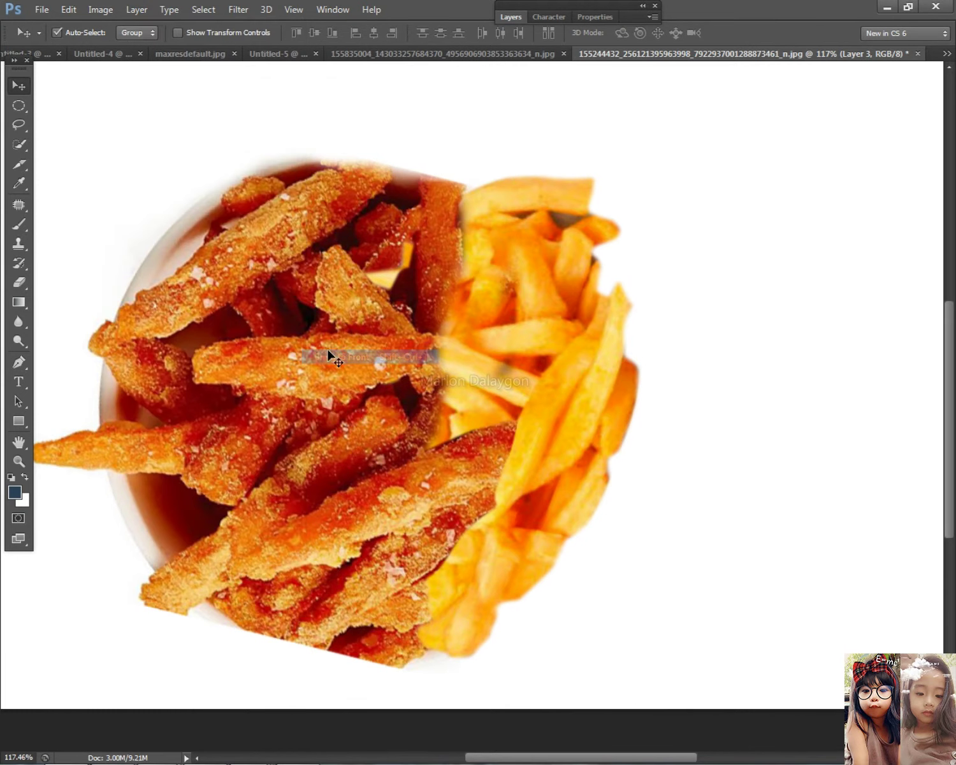
pyautogui.click(18, 282)
pyautogui.moveTo(500, 435)
pyautogui.mouseDown()
pyautogui.moveTo(460, 448)
pyautogui.moveTo(514, 546)
pyautogui.moveTo(489, 506)
pyautogui.moveTo(480, 536)
pyautogui.moveTo(491, 463)
pyautogui.moveTo(472, 448)
pyautogui.mouseUp()
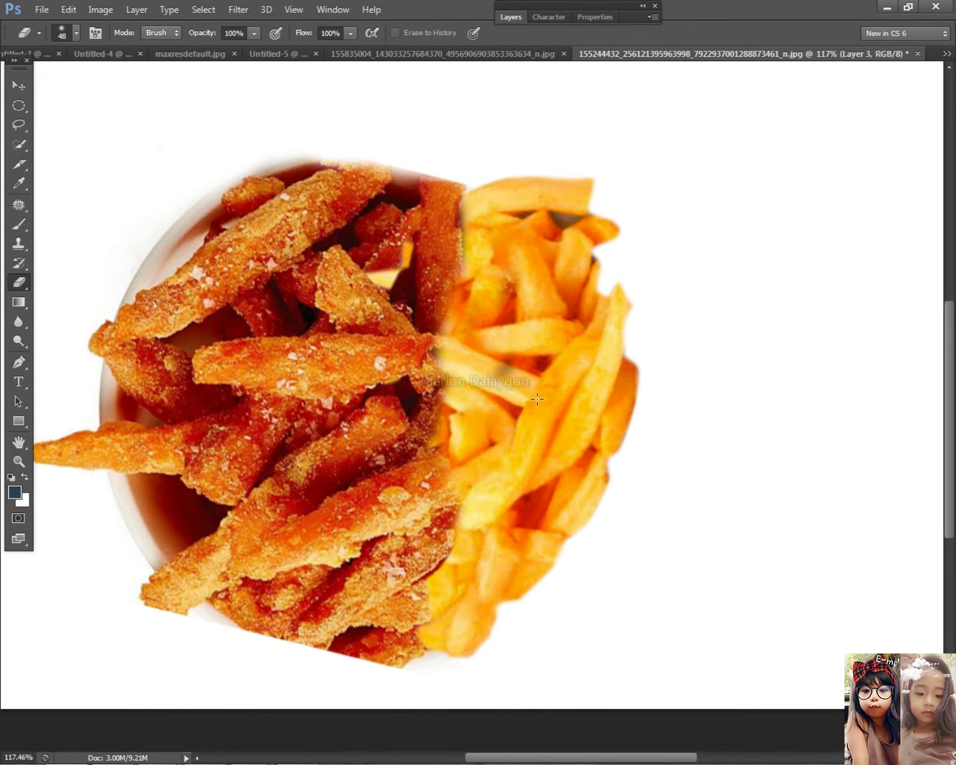
pyautogui.scroll(-5, 538, 399)
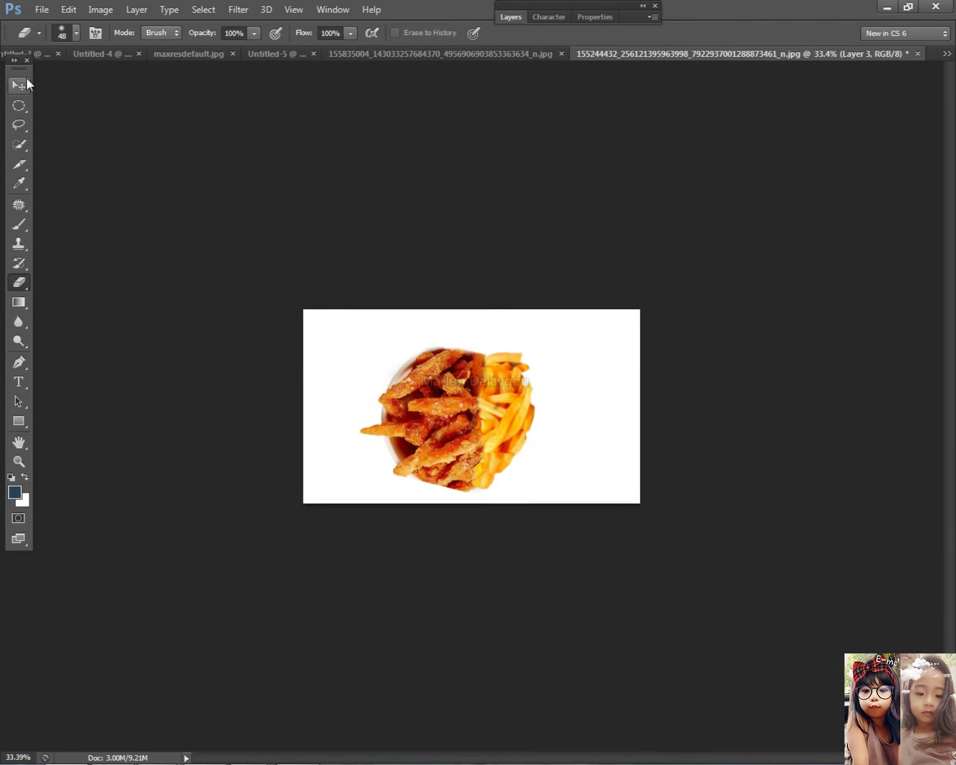
pyautogui.click(18, 84)
pyautogui.rightClick(505, 419)
pyautogui.click(548, 429)
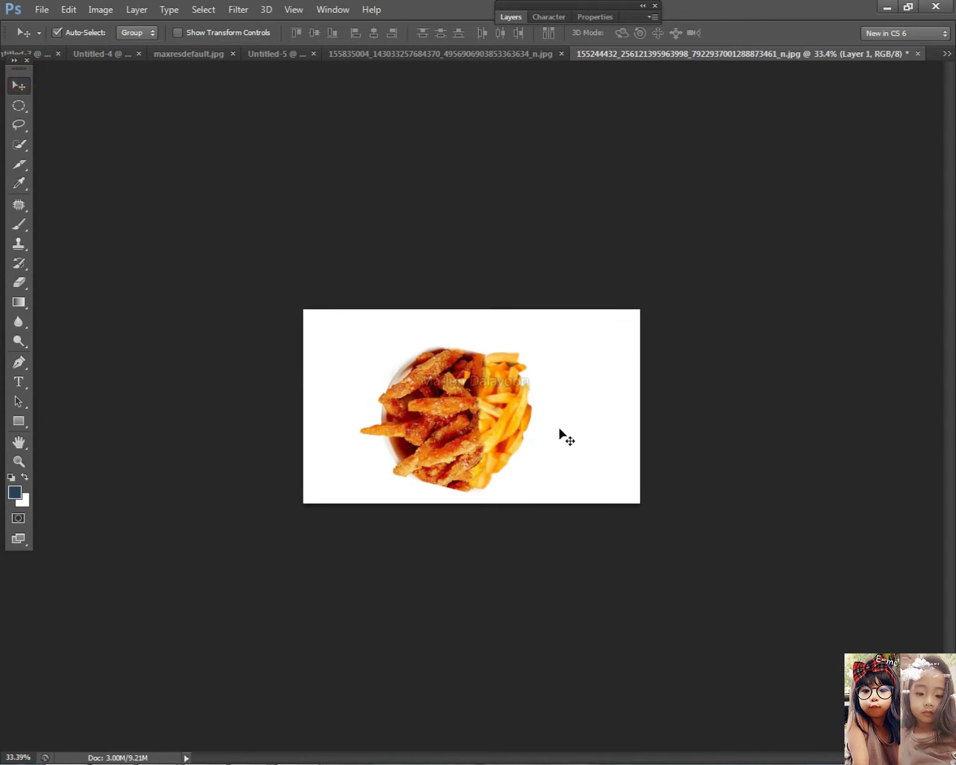
pyautogui.rightClick(507, 411)
pyautogui.click(529, 418)
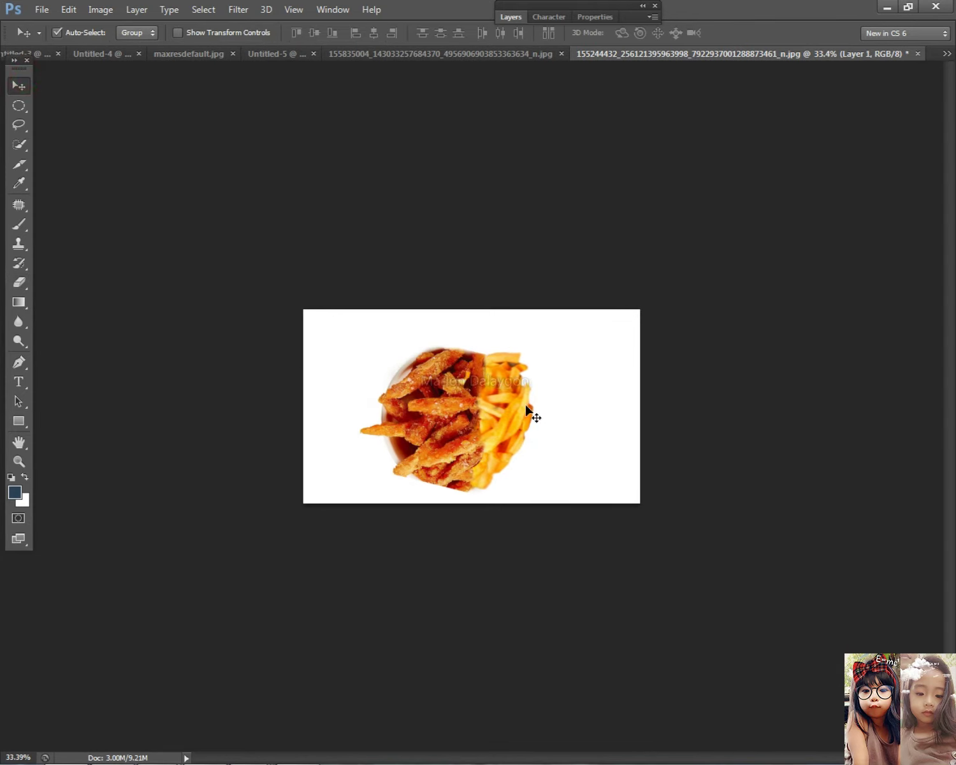
# - Rotate the copied upper seasoned fries by about half a turn and shift them toward the bowl's centre
pyautogui.rightClick(458, 419)
pyautogui.click(481, 429)
pyautogui.scroll(2, 500, 399)
pyautogui.hotkey('ctrl', 't')
pyautogui.moveTo(559, 363); pyautogui.dragTo(365, 437)
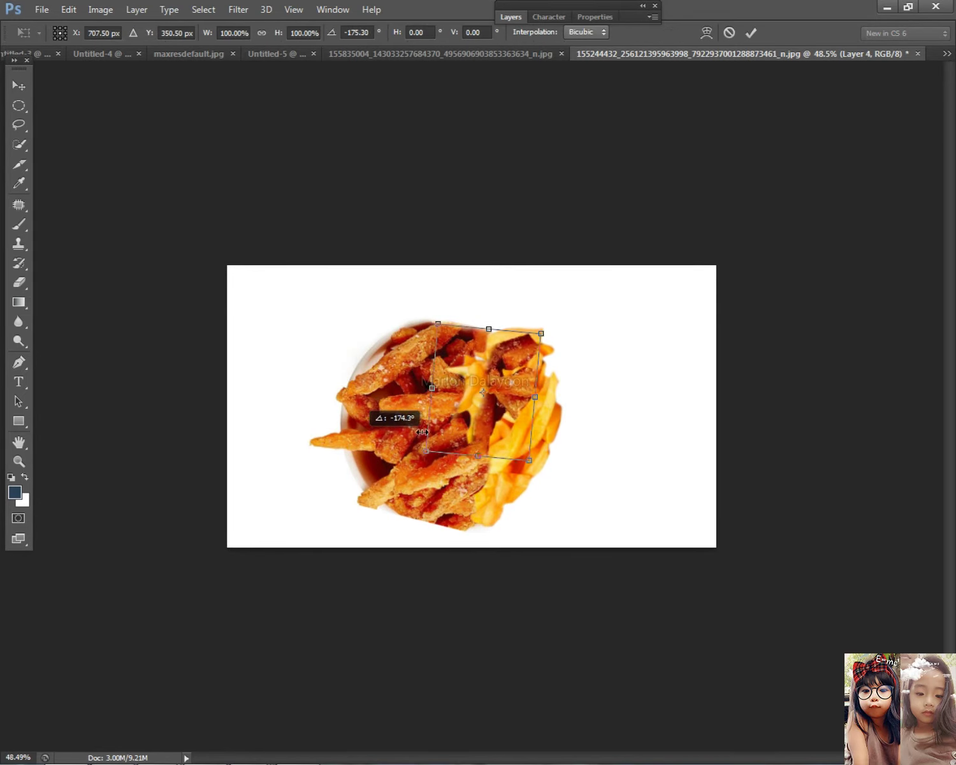
pyautogui.press('Return')
pyautogui.moveTo(511, 373); pyautogui.dragTo(456, 394)
pyautogui.hotkey('ctrl', 'z')
pyautogui.rightClick(517, 385)
pyautogui.click(542, 394)
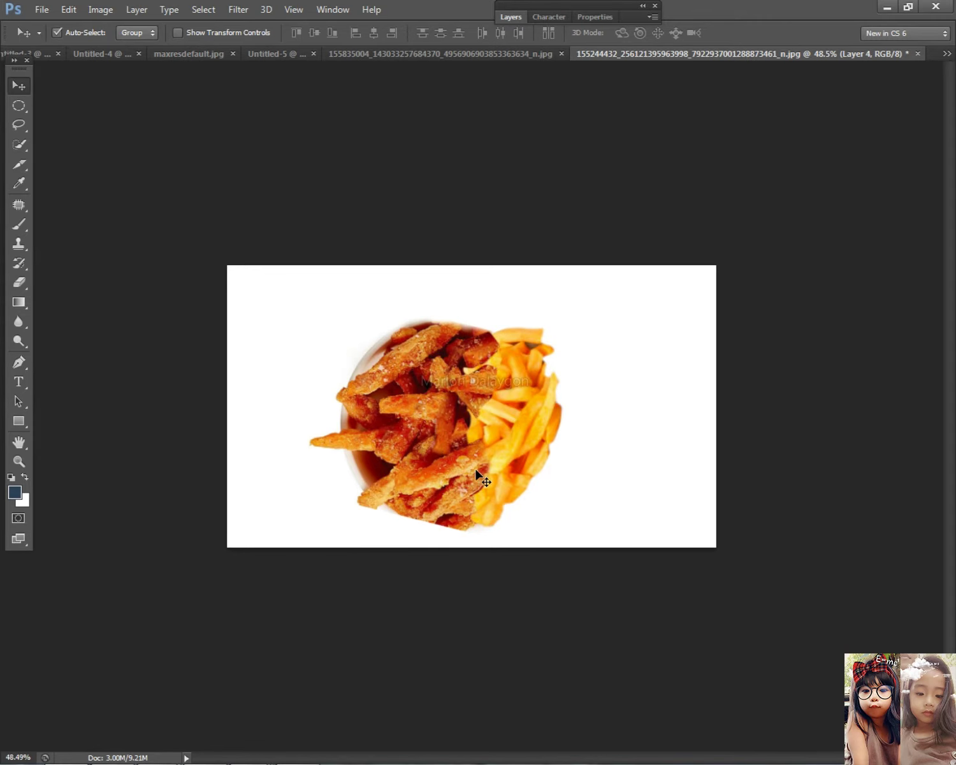
# - Rotate the copied lower seasoned fries by nearly half a turn and move them up and left over the bowl
pyautogui.scroll(1, 477, 470)
pyautogui.rightClick(448, 488)
pyautogui.click(481, 495)
pyautogui.hotkey('ctrl', 't')
pyautogui.moveTo(612, 470); pyautogui.dragTo(348, 507)
pyautogui.press('Return')
pyautogui.moveTo(483, 471); pyautogui.dragTo(460, 448)
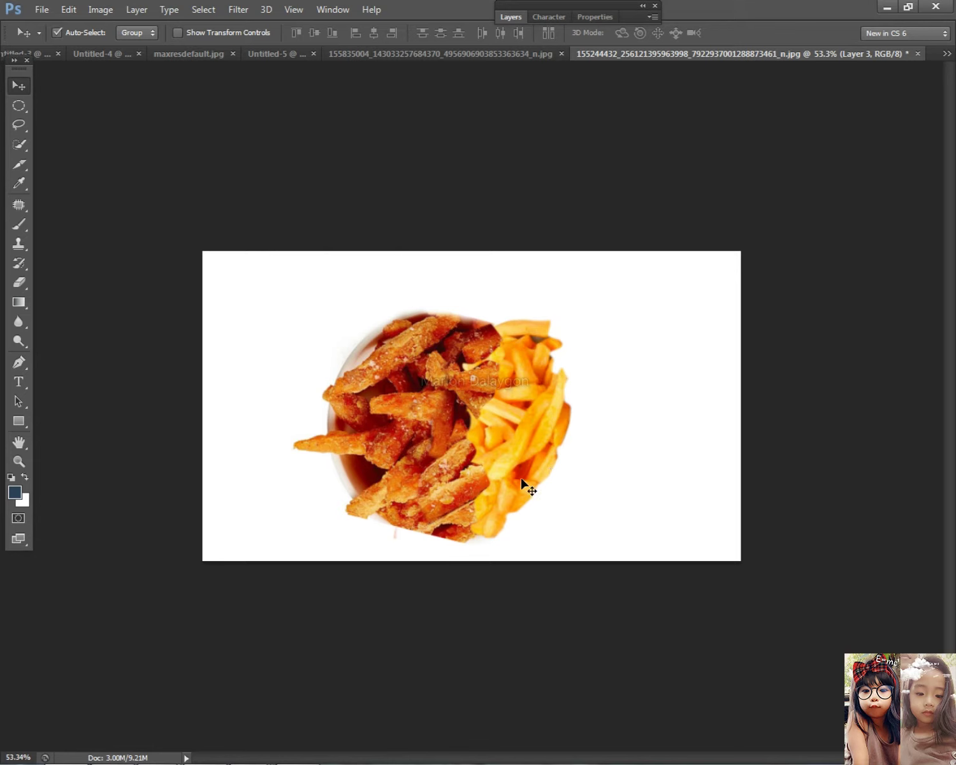
# - Rotate the lower seasoned fries slightly clockwise and move them down to the bowl's lower edge
pyautogui.hotkey('ctrl', 't')
pyautogui.moveTo(553, 449); pyautogui.dragTo(560, 499)
pyautogui.press('Return')
pyautogui.moveTo(456, 488); pyautogui.dragTo(458, 522)
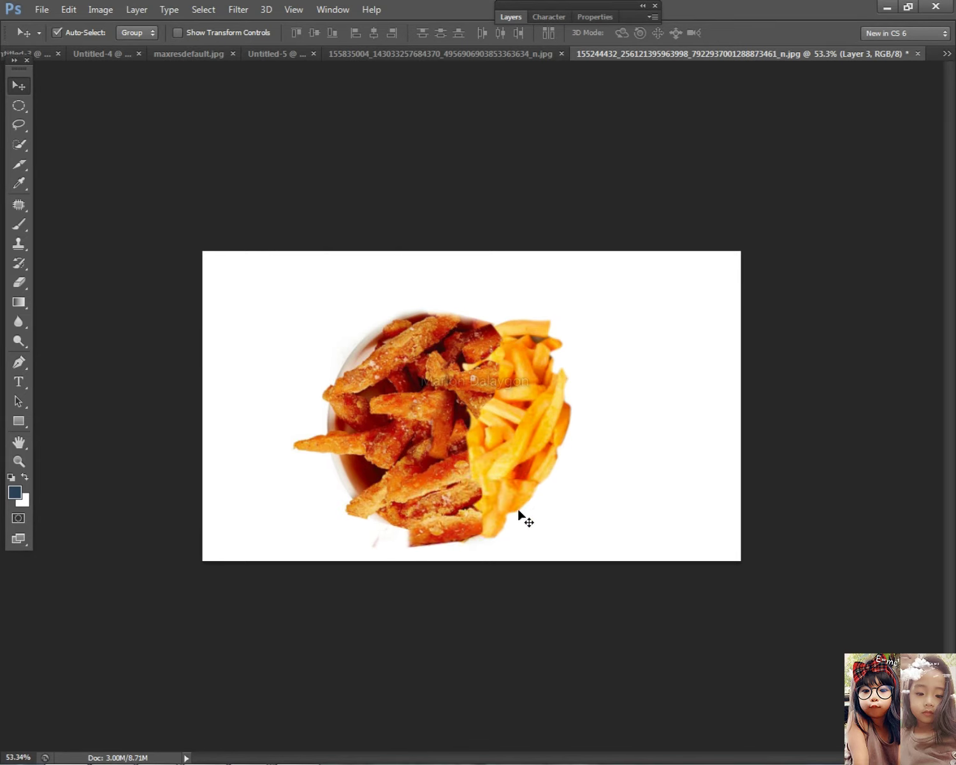
# - Erase the lower edge of the copied seasoned fries to round off the bottom of the bowl
pyautogui.rightClick(440, 512)
pyautogui.click(446, 521)
pyautogui.click(19, 282)
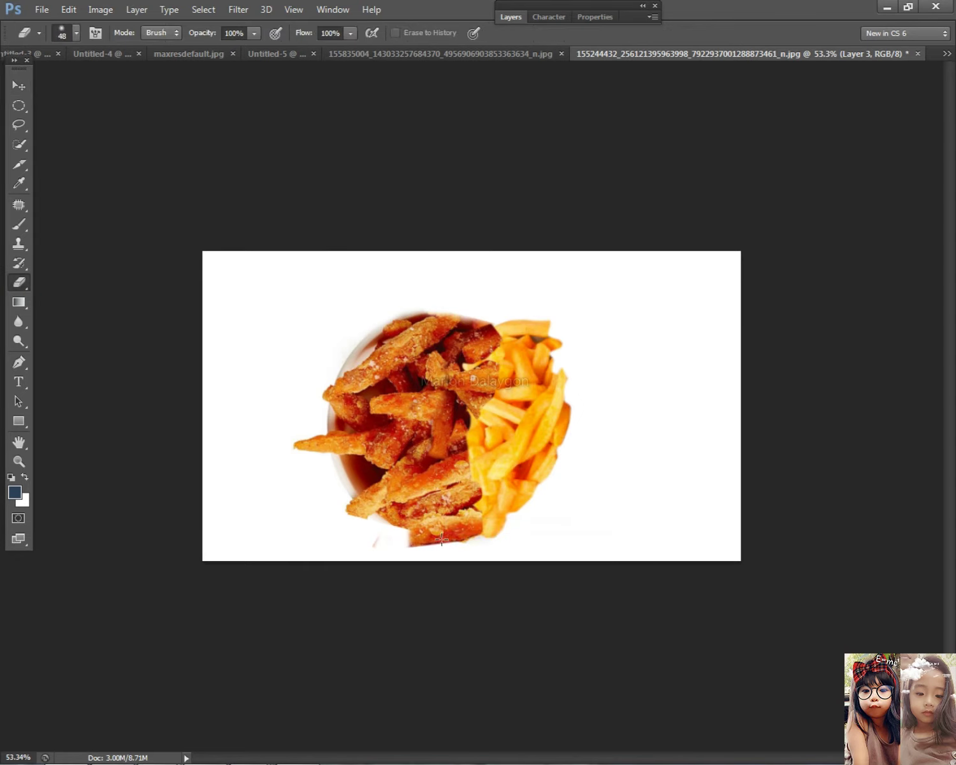
pyautogui.moveTo(399, 540); pyautogui.dragTo(463, 548)
pyautogui.scroll(-3, 600, 462)
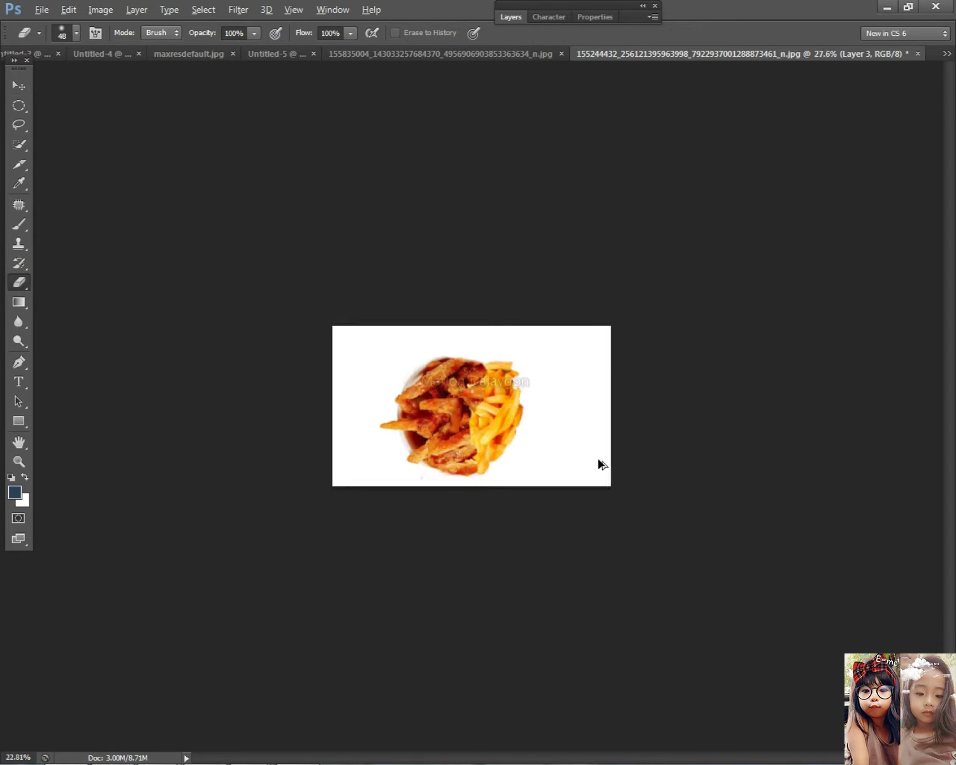
# - Rotate the plain fries slightly counterclockwise and nudge them four steps left toward the seasoned fries
pyautogui.scroll(2, 597, 477)
pyautogui.click(14, 86)
pyautogui.rightClick(526, 396)
pyautogui.click(542, 404)
pyautogui.hotkey('ctrl', 't')
pyautogui.moveTo(584, 320); pyautogui.dragTo(574, 315)
pyautogui.press('Left')
pyautogui.press('Left')
pyautogui.press('Left')
pyautogui.press('Left')
pyautogui.press('Return')
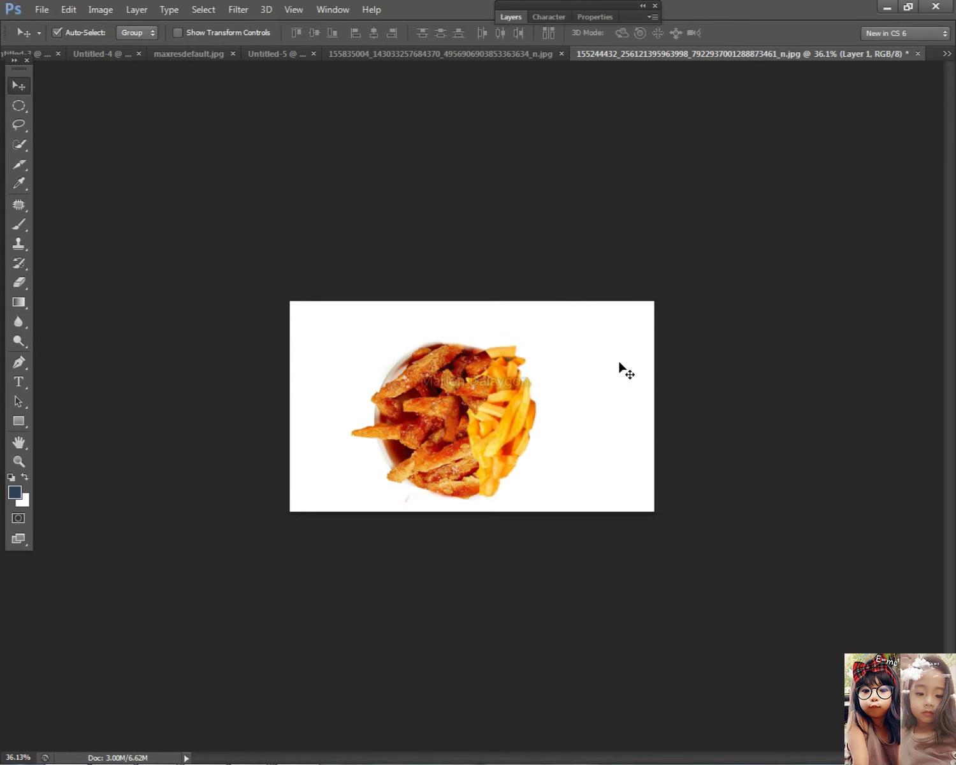
# - Select all the fries layers and crop the canvas to a rectangular selection drawn closely around the fries composite
pyautogui.scroll(-2, 534, 412)
pyautogui.scroll(1, 516, 377)
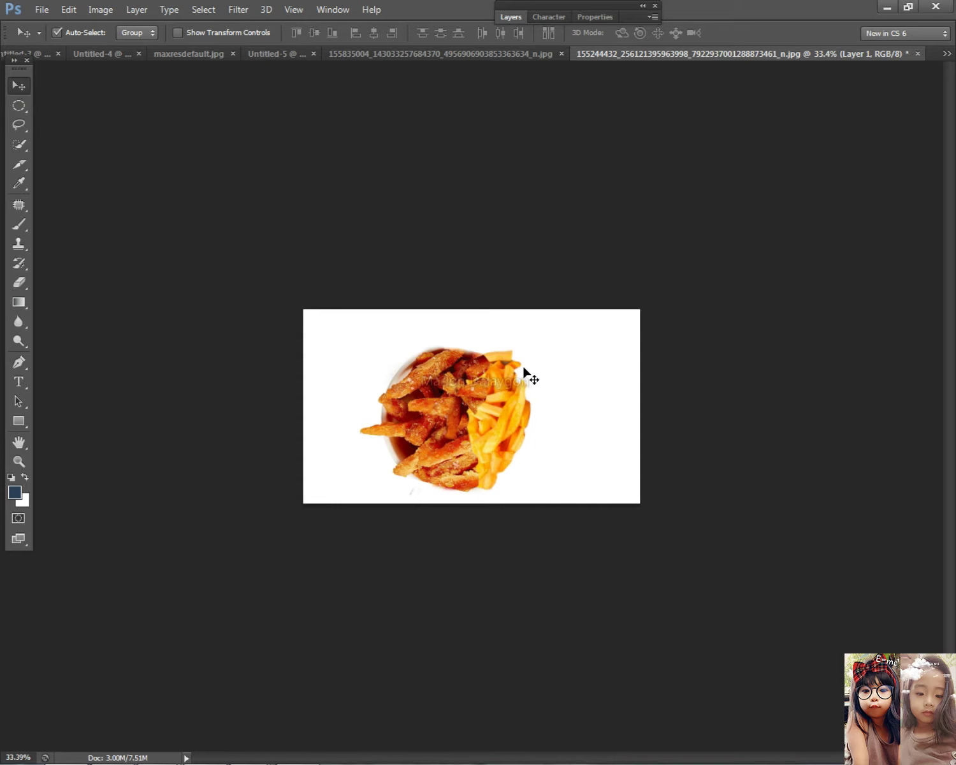
pyautogui.moveTo(555, 510); pyautogui.dragTo(354, 265)
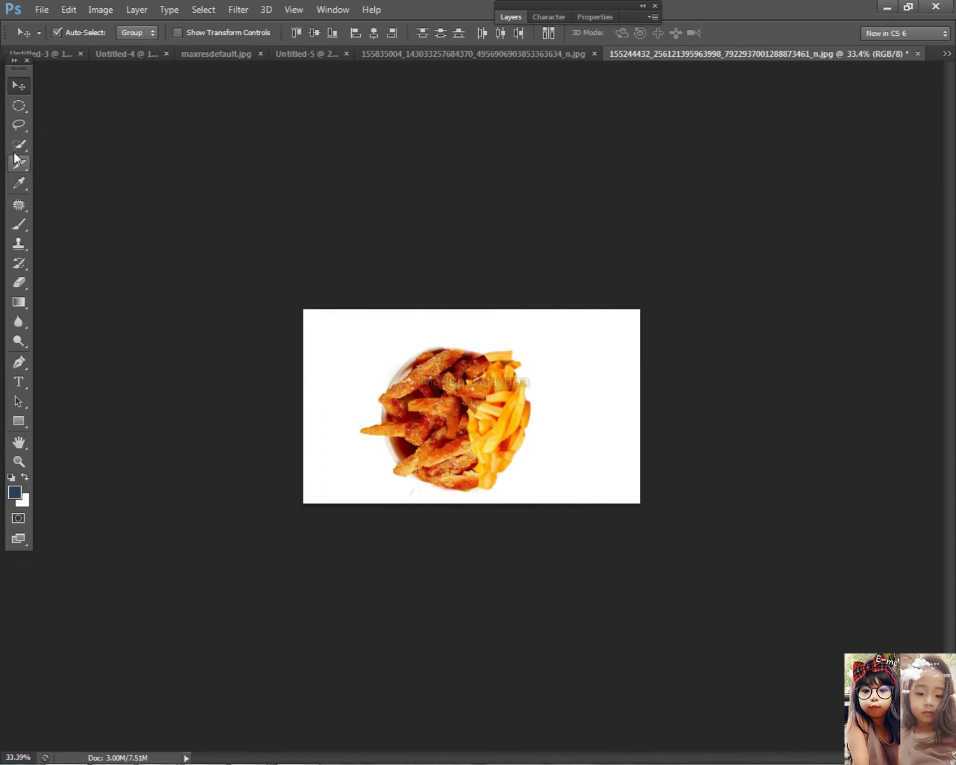
pyautogui.click(19, 105)
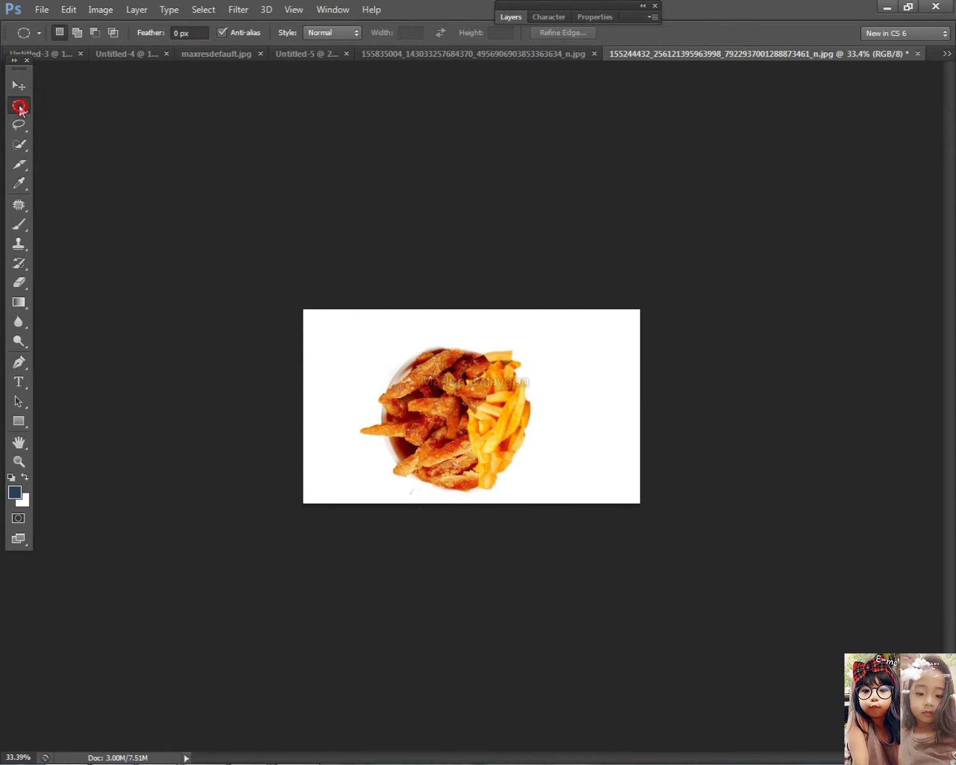
pyautogui.click(70, 100)
pyautogui.moveTo(358, 330); pyautogui.dragTo(541, 503)
pyautogui.click(18, 164)
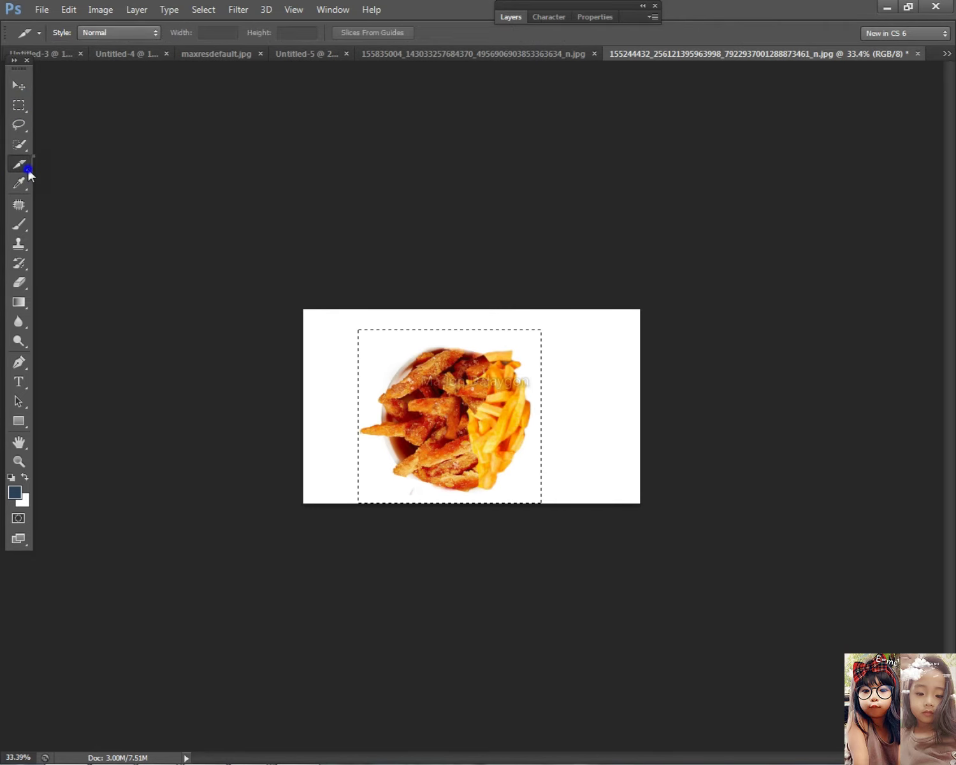
pyautogui.click(71, 161)
pyautogui.click(18, 85)
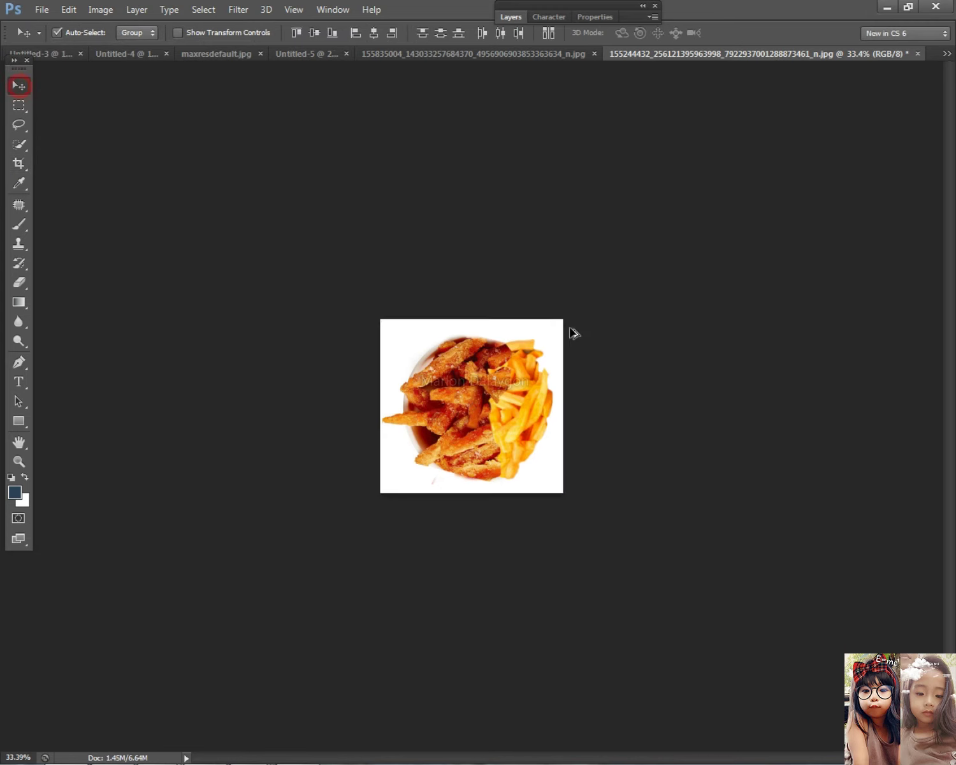
pyautogui.scroll(5, 567, 331)
pyautogui.moveTo(739, 488); pyautogui.dragTo(503, 469)
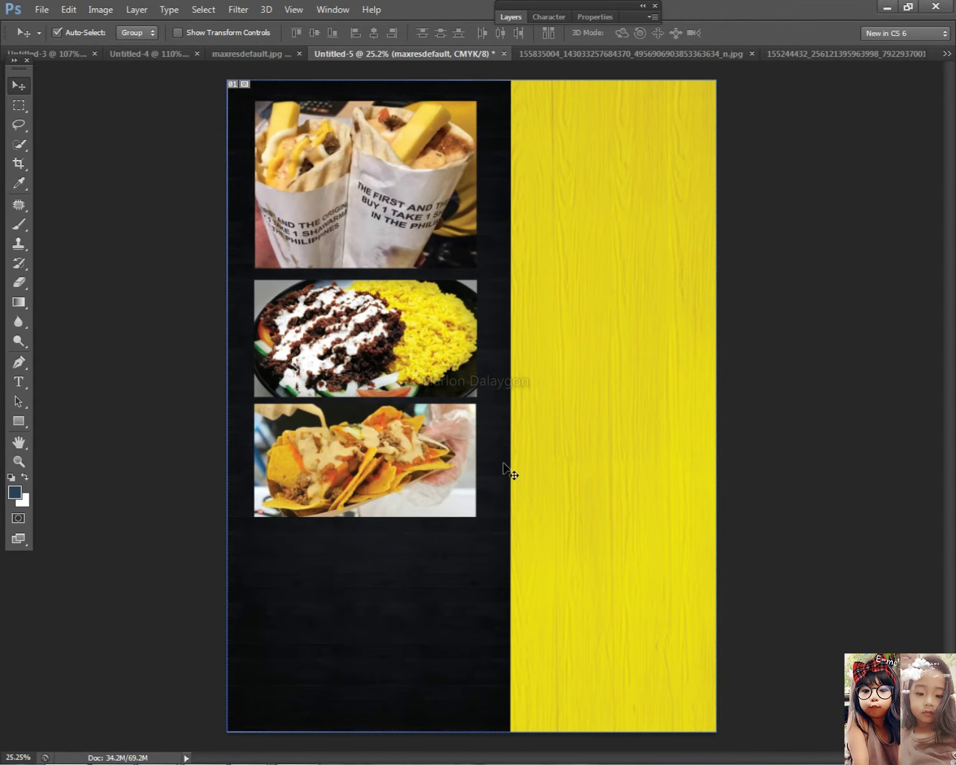
pyautogui.click(809, 42)
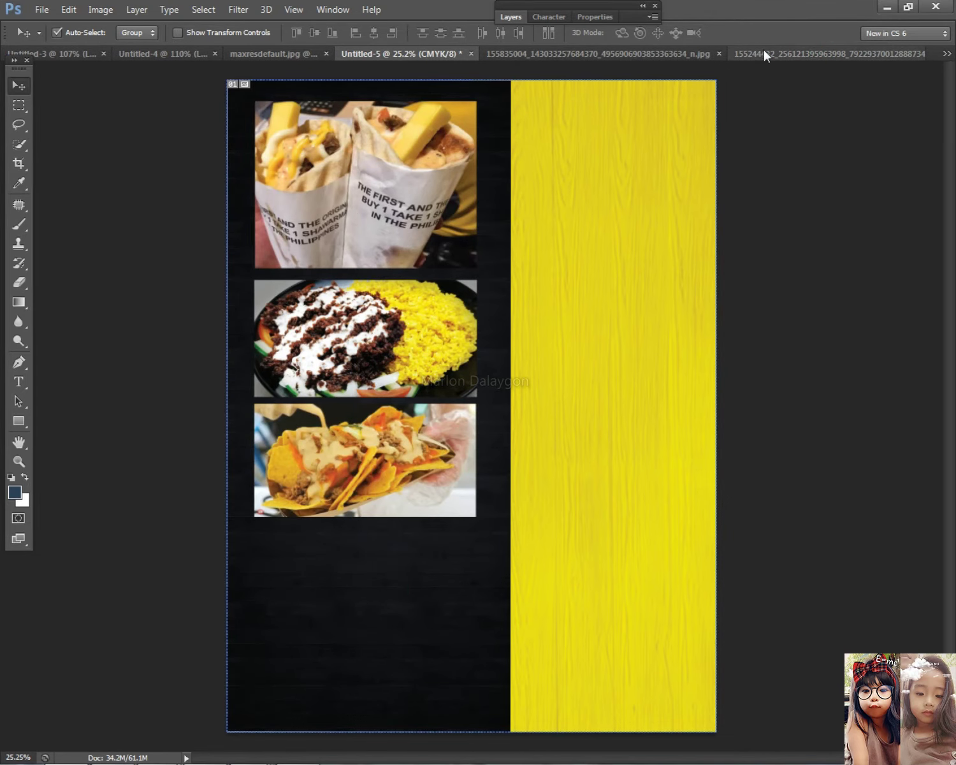
pyautogui.click(640, 53)
pyautogui.click(785, 52)
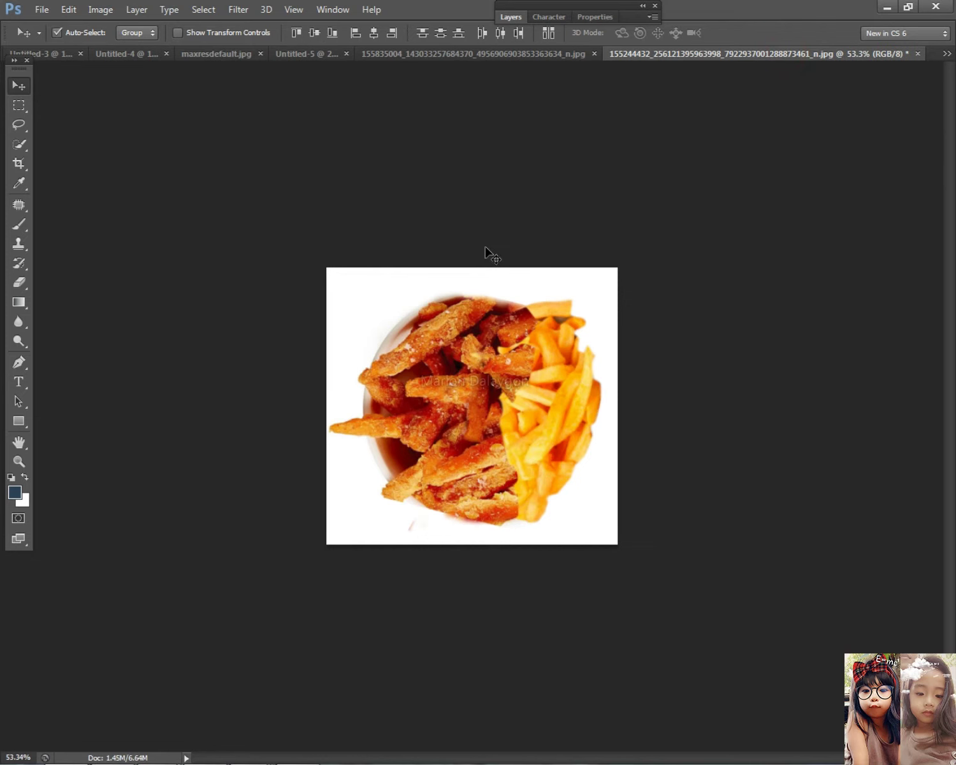
pyautogui.scroll(1, 488, 366)
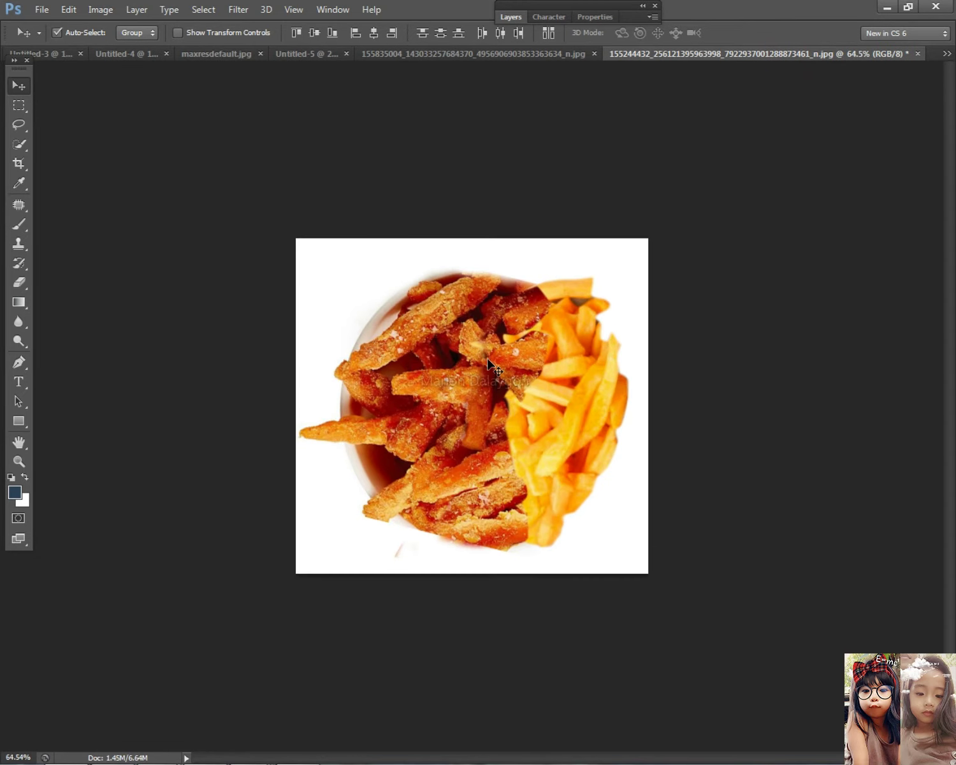
# - Flatten the fries composite into a single layer and cut the whole image
pyautogui.click(520, 24)
pyautogui.rightClick(589, 214)
pyautogui.click(644, 311)
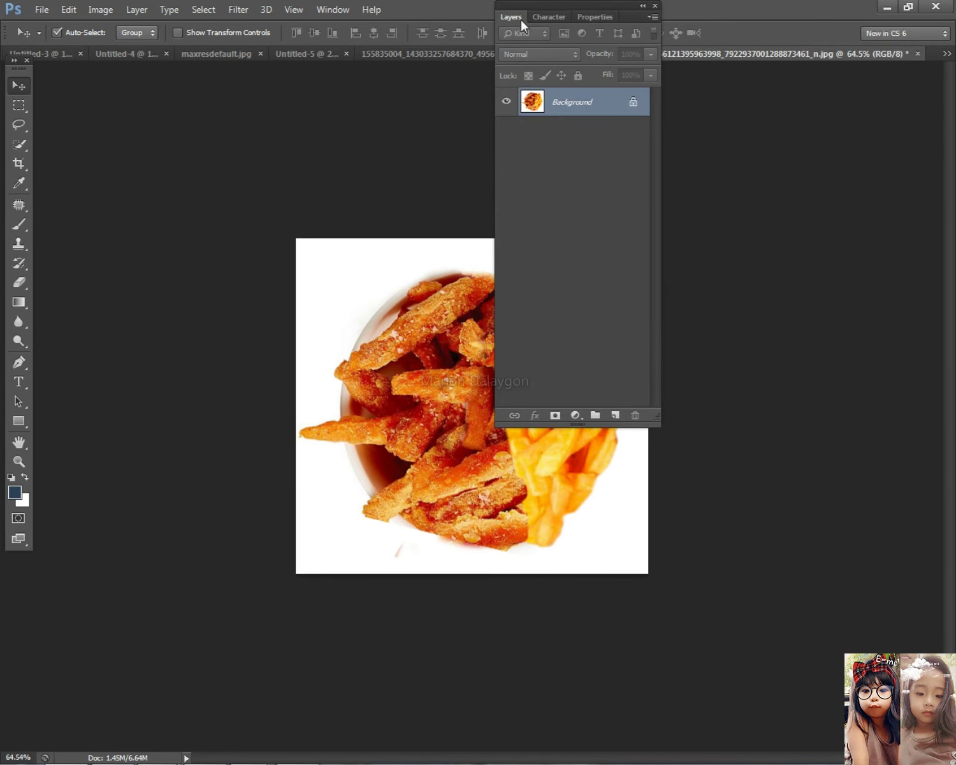
pyautogui.click(521, 25)
pyautogui.hotkey('ctrl', 'a')
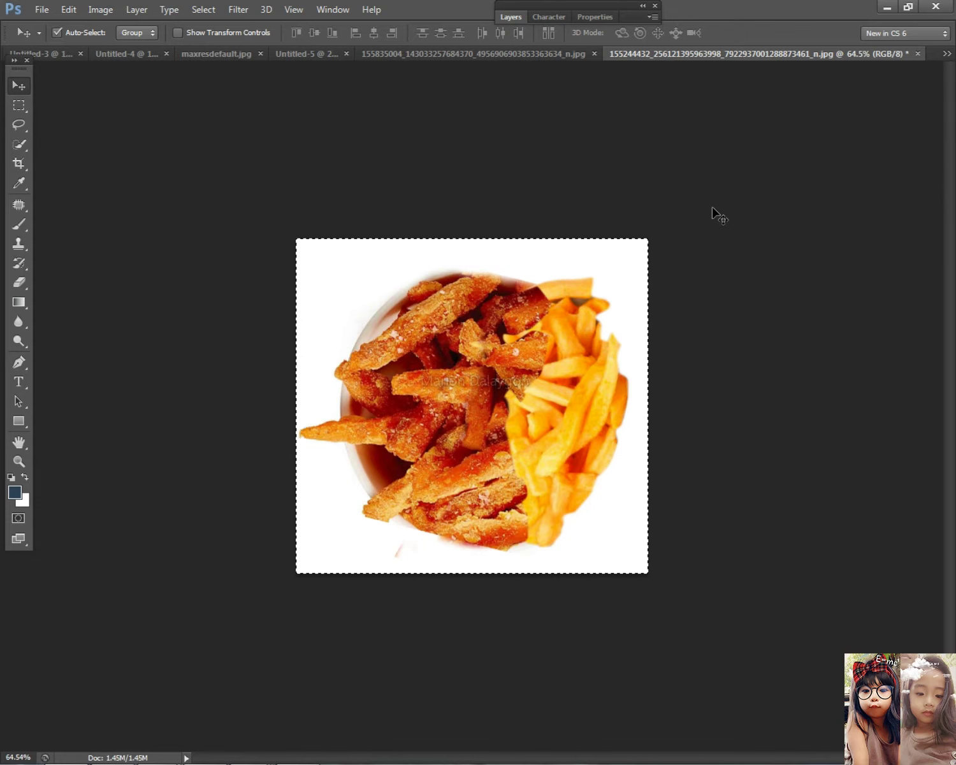
pyautogui.hotkey('ctrl', 'x')
# - Paste the cut fries composite into the Untitled-5 menu document and move it directly below the nachos photo
pyautogui.click(506, 55)
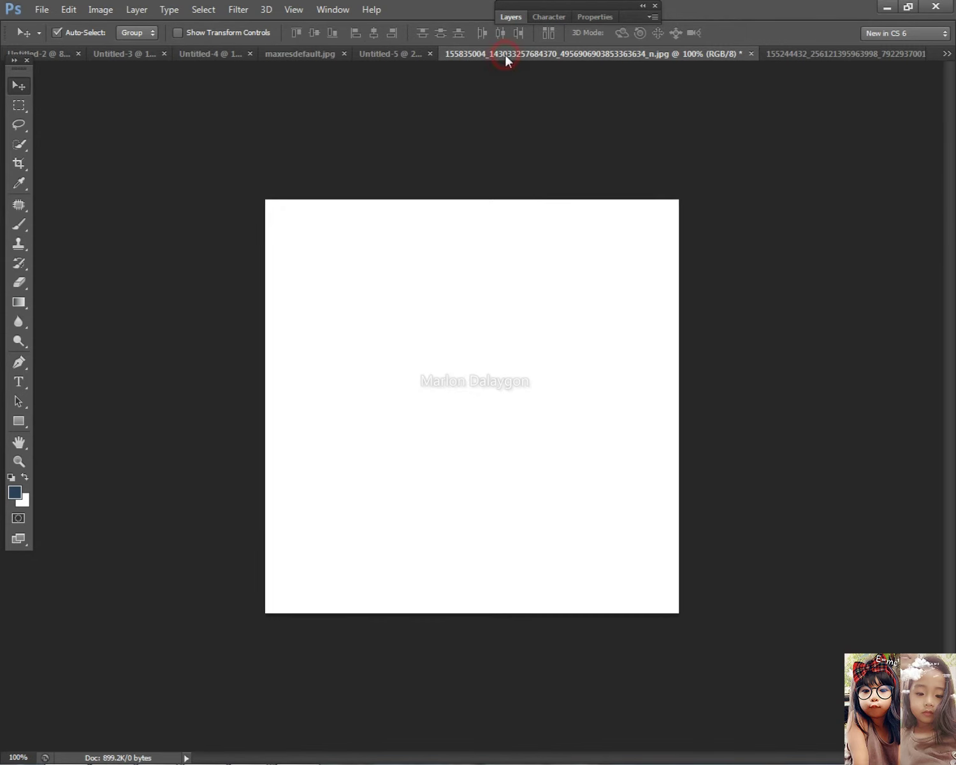
pyautogui.click(258, 53)
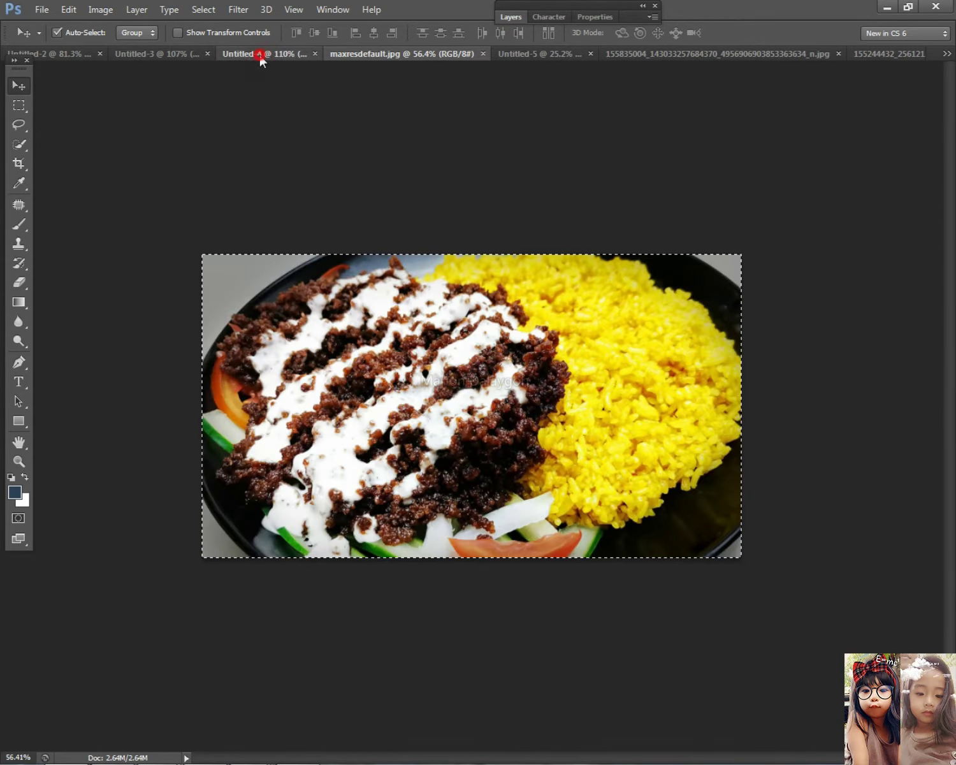
pyautogui.click(261, 55)
pyautogui.click(567, 55)
pyautogui.hotkey('ctrl', 'v')
pyautogui.moveTo(469, 408); pyautogui.dragTo(386, 574)
pyautogui.scroll(-3, 502, 465)
pyautogui.scroll(6, 410, 573)
pyautogui.scroll(1, 386, 576)
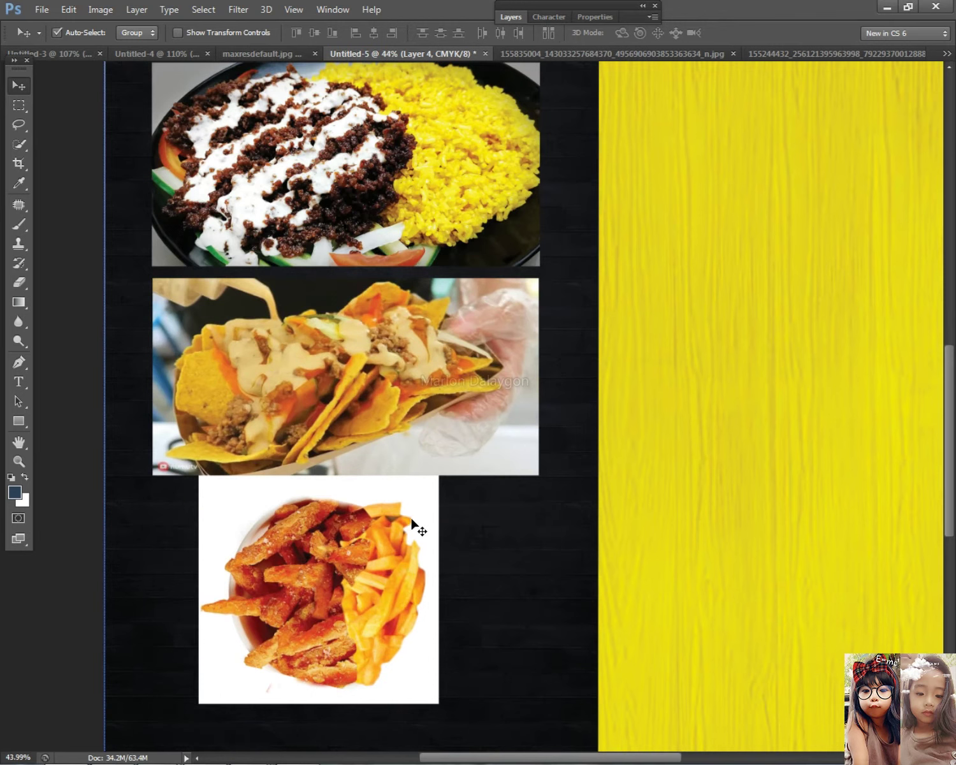
# - Stretch the pasted fries image to the width of the food photos, leaving a narrow gap below the nachos
pyautogui.hotkey('ctrl', 't')
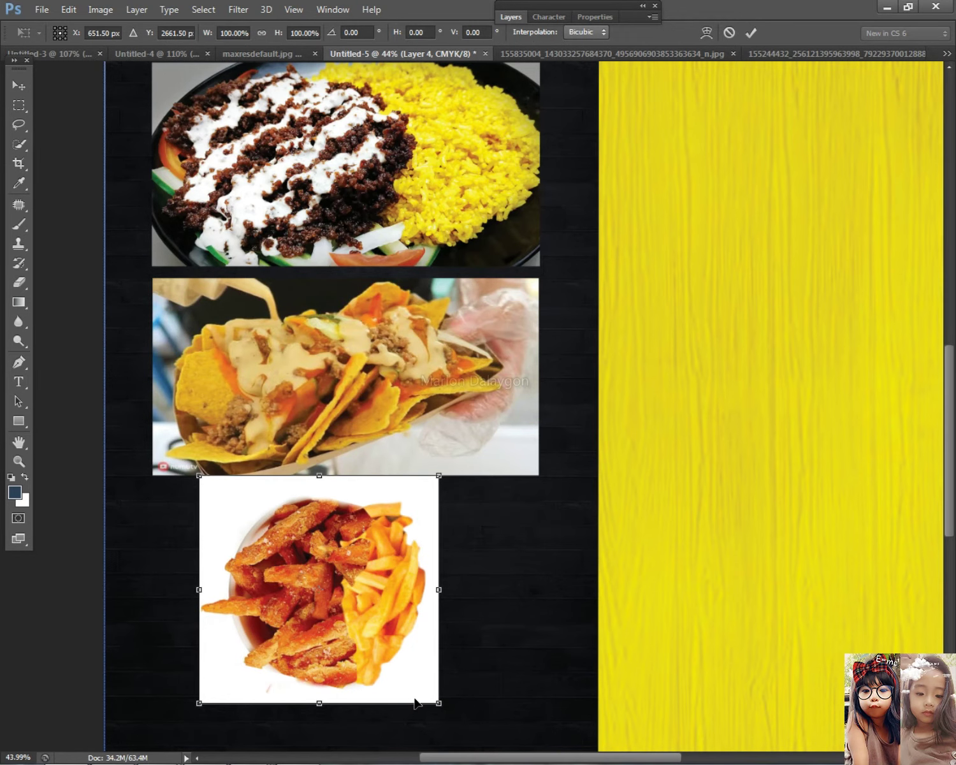
pyautogui.scroll(-2, 419, 633)
pyautogui.moveTo(405, 592); pyautogui.dragTo(308, 176)
pyautogui.press('Return')
# - Scale all four food photos together to 79.41% width and 89.44% height, centre them on the black panel and nudge them four steps left
pyautogui.scroll(-3, 505, 615)
pyautogui.hotkey('ctrl', 't')
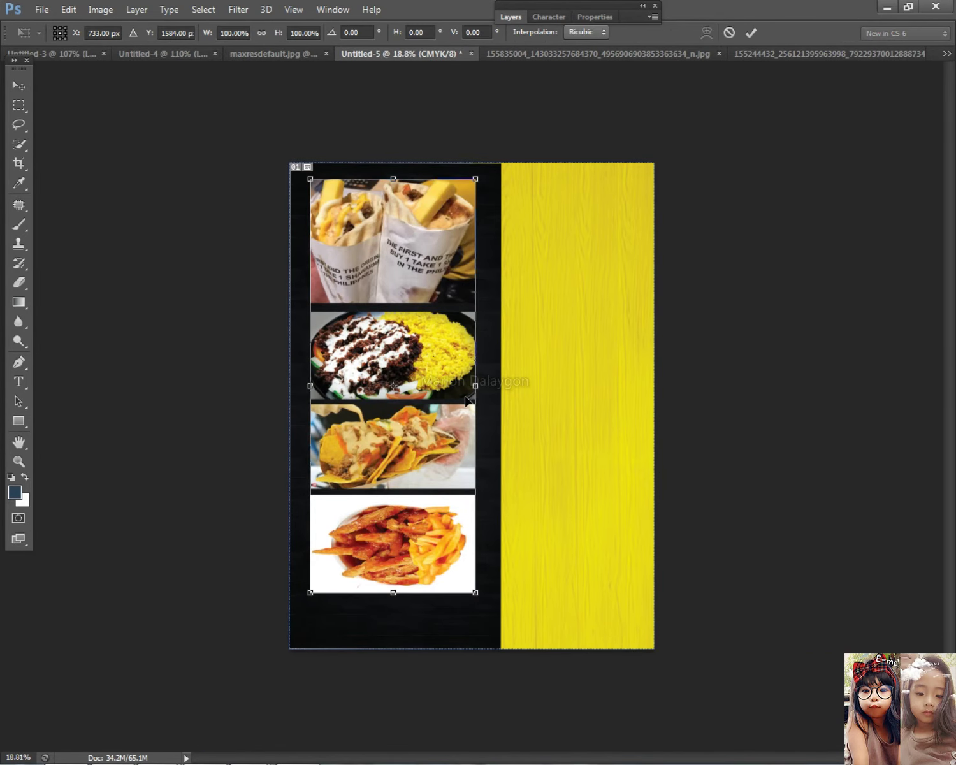
pyautogui.moveTo(475, 383); pyautogui.dragTo(456, 382)
pyautogui.moveTo(381, 337); pyautogui.dragTo(392, 335)
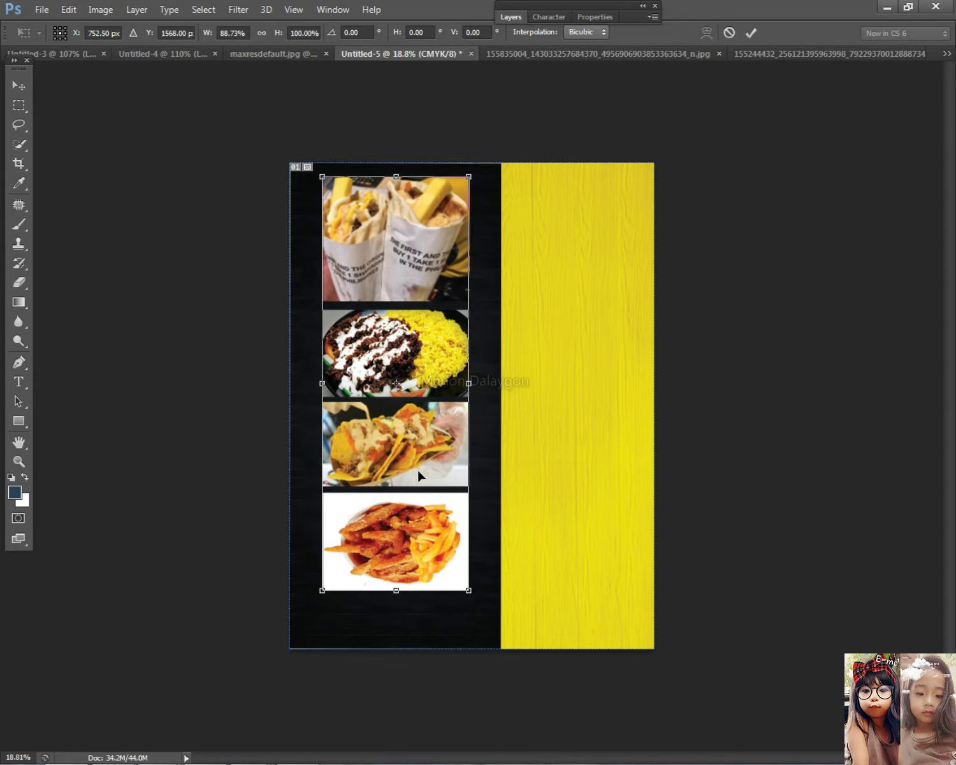
pyautogui.moveTo(469, 587); pyautogui.dragTo(453, 539)
pyautogui.moveTo(405, 407); pyautogui.dragTo(420, 417)
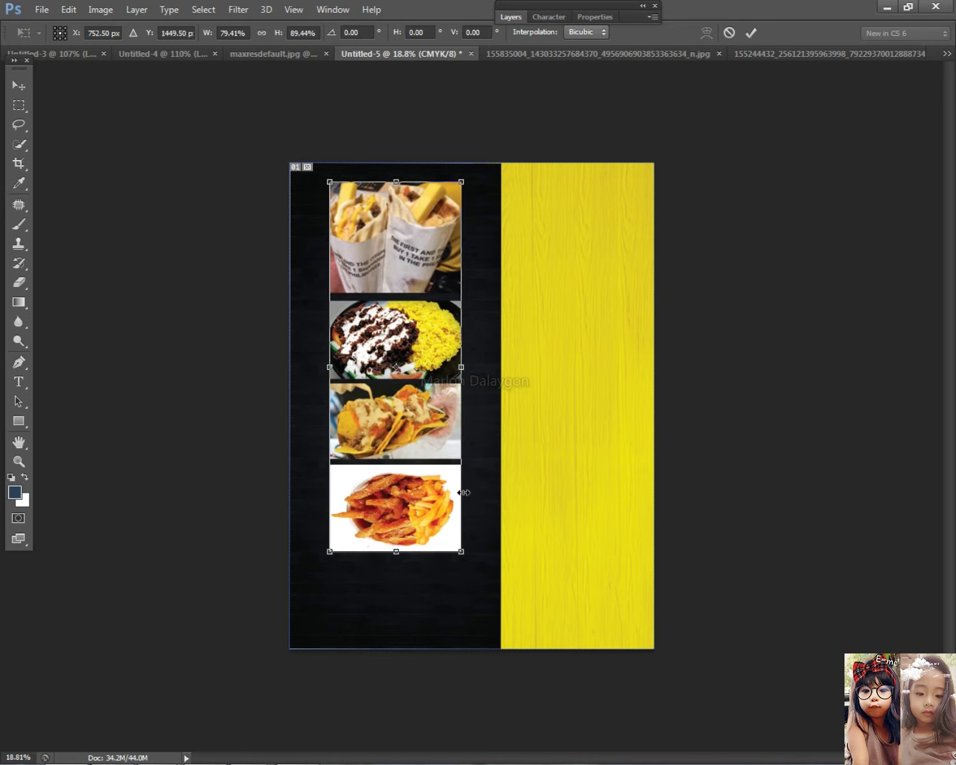
pyautogui.press('Return')
pyautogui.hotkey('shift', 'Left')
pyautogui.hotkey('shift', 'Left')
pyautogui.hotkey('shift', 'Left')
pyautogui.hotkey('shift', 'Left')
# - Unlock the black wood panel, Layer 2, and narrow it from its inner edge to 90.49% width
pyautogui.rightClick(482, 408)
pyautogui.click(492, 416)
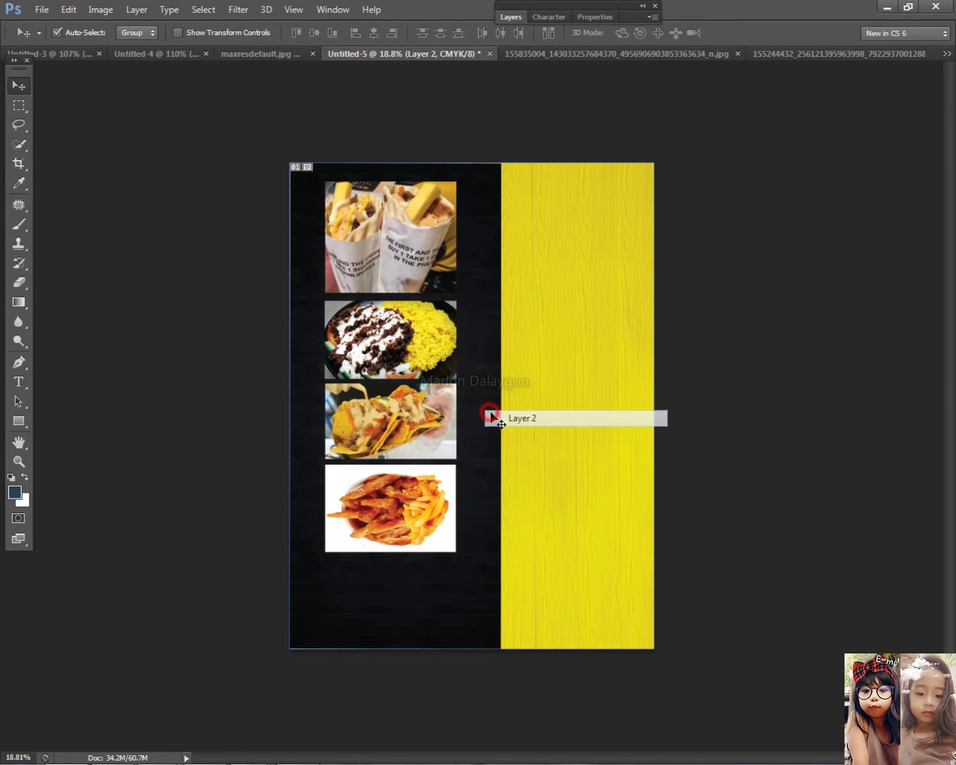
pyautogui.click(522, 20)
pyautogui.click(578, 77)
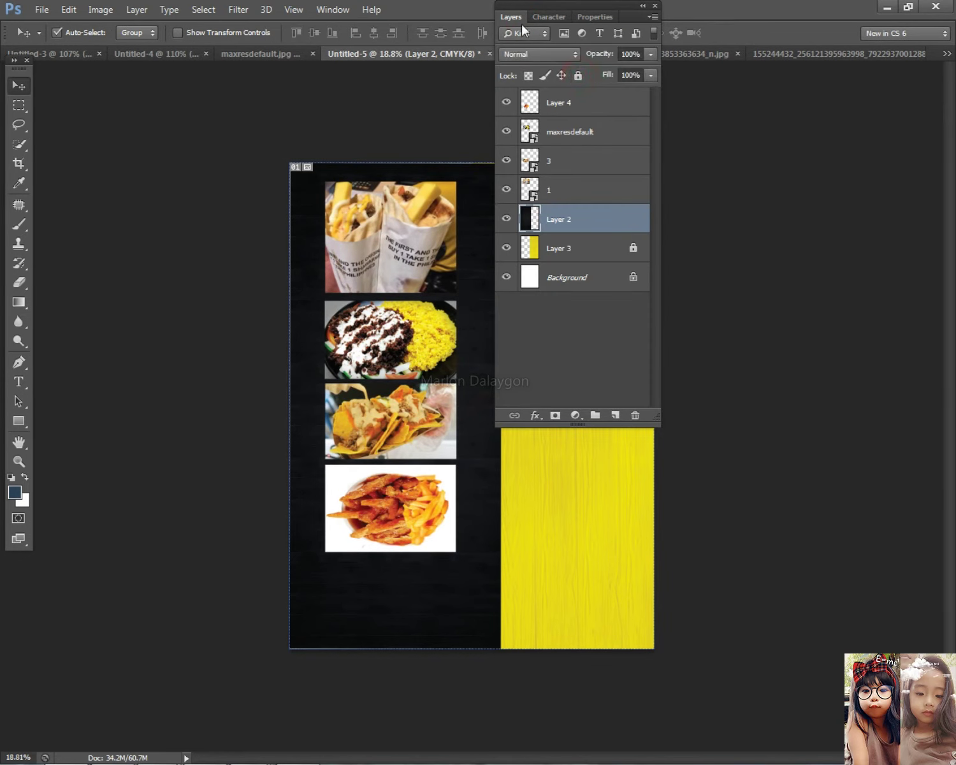
pyautogui.click(503, 19)
pyautogui.hotkey('ctrl', 't')
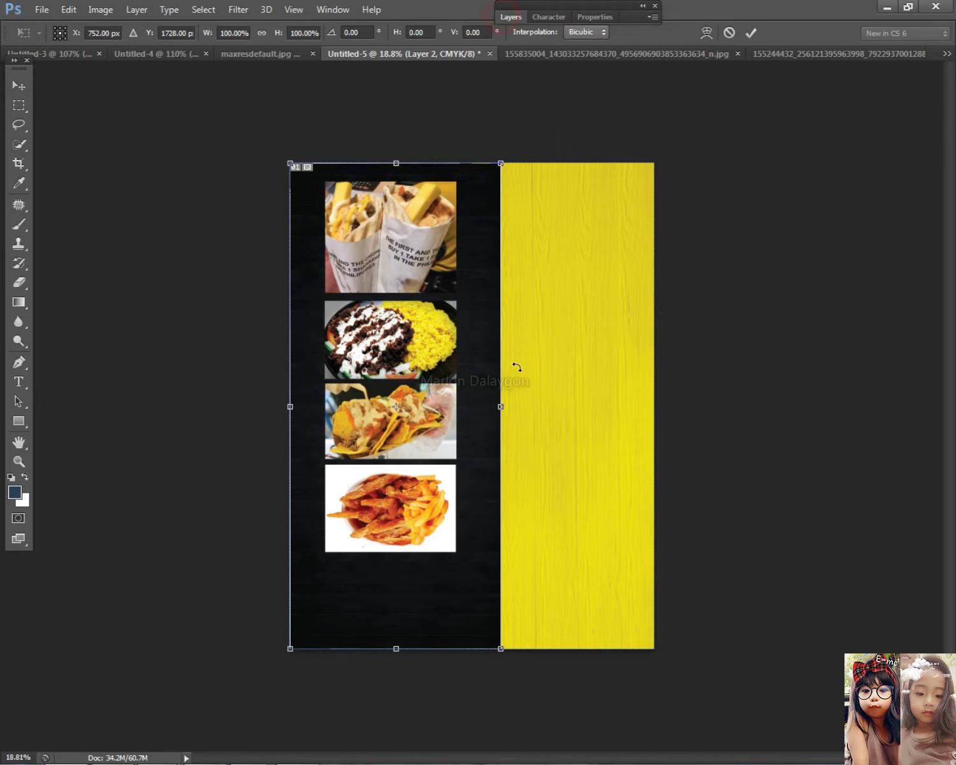
pyautogui.moveTo(500, 408); pyautogui.dragTo(480, 406)
pyautogui.press('Return')
pyautogui.press('v')
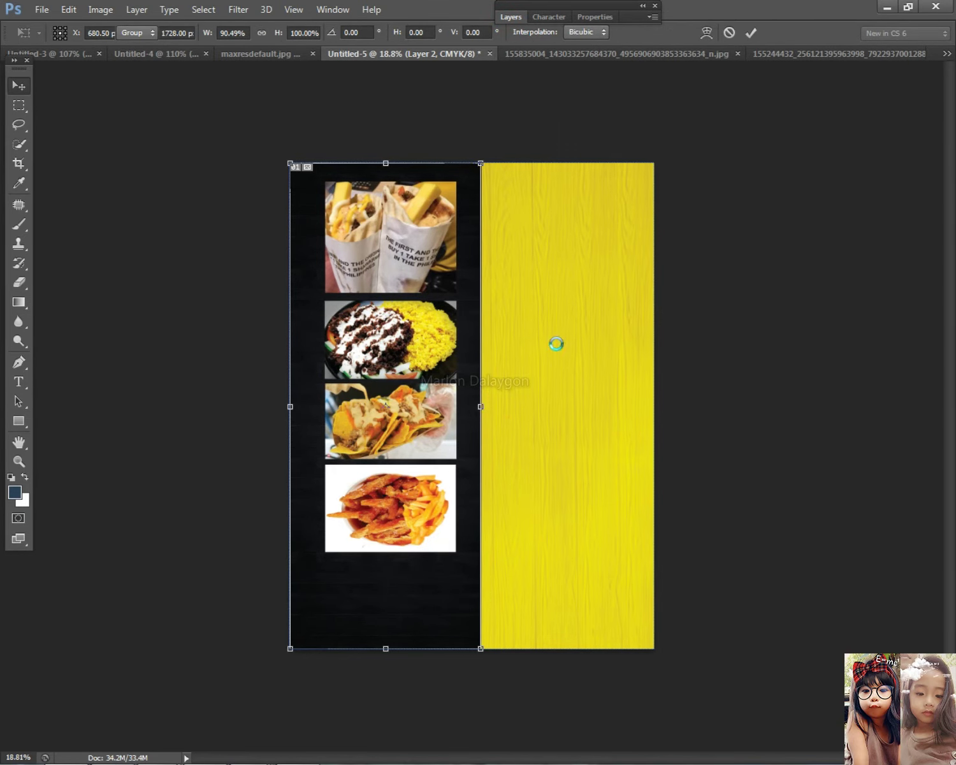
pyautogui.click(565, 353)
pyautogui.scroll(-1, 565, 353)
pyautogui.scroll(2, 433, 526)
pyautogui.moveTo(450, 571); pyautogui.dragTo(360, 135)
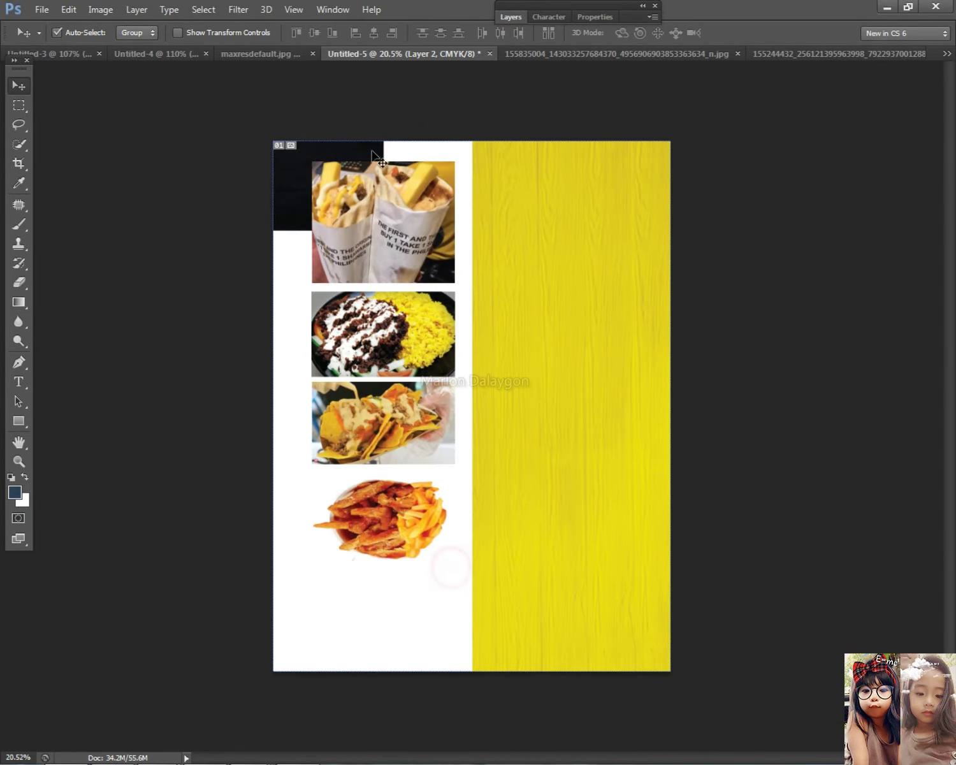
pyautogui.hotkey('ctrl', 'z')
pyautogui.moveTo(316, 608); pyautogui.dragTo(788, 615)
pyautogui.hotkey('ctrl', 'z')
# - Lock the black wood panel, Layer 2
pyautogui.moveTo(755, 695); pyautogui.dragTo(210, 640)
pyautogui.click(518, 17)
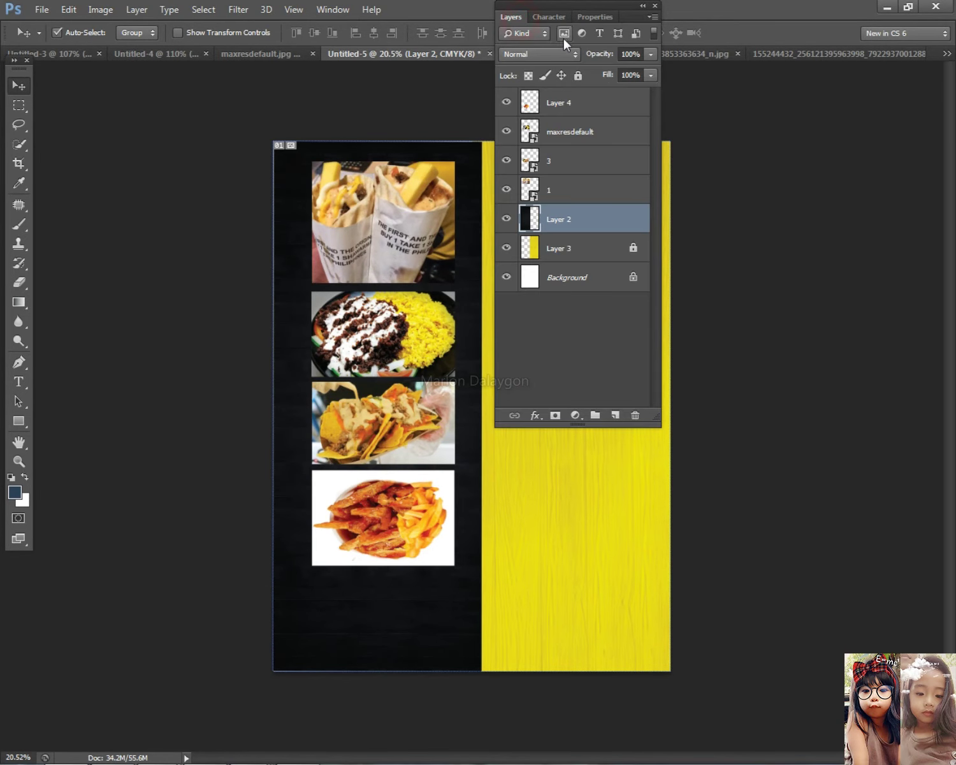
pyautogui.click(577, 77)
# - Switch to the Excel sales workbook and record "Print Picture Package 1" in row 4 with price 60 and cash 60
pyautogui.click(113, 755)
pyautogui.click(64, 254)
pyautogui.click(66, 237)
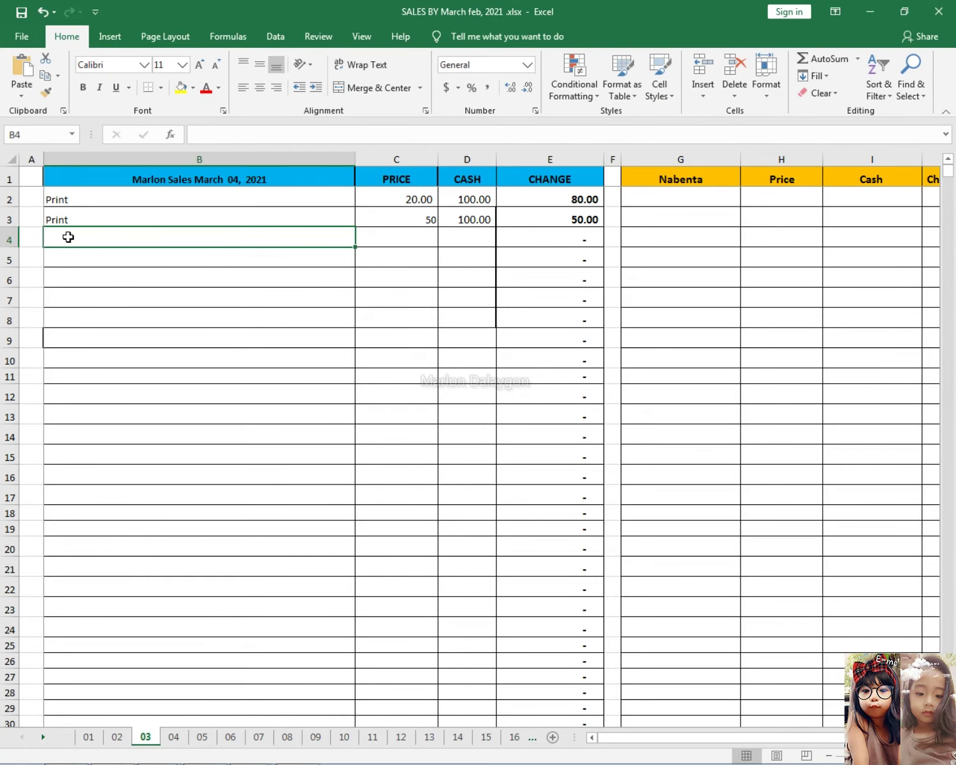
pyautogui.write('pR')
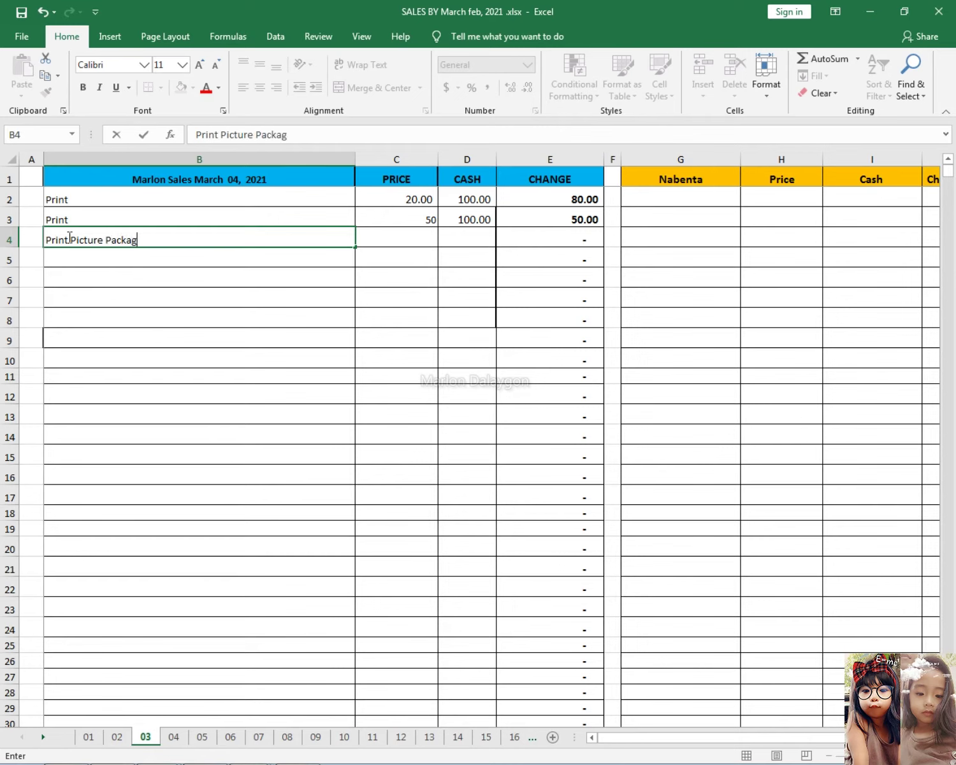
pyautogui.press('Tab')
pyautogui.write('3')
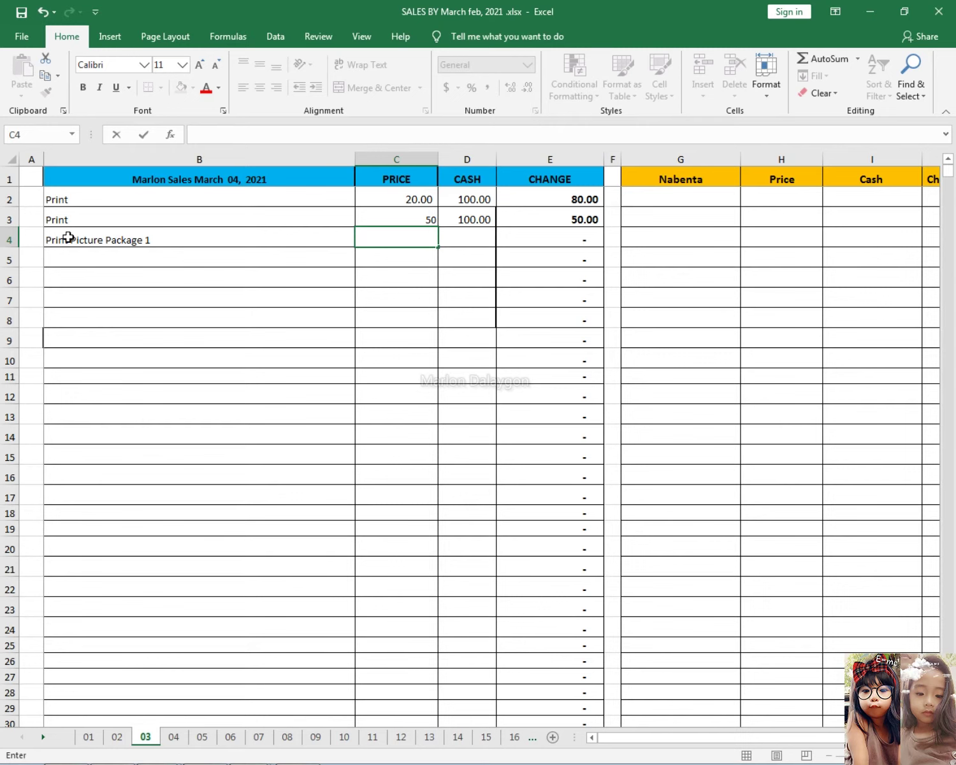
pyautogui.press('Tab')
pyautogui.write('60')
pyautogui.press('Return')
# - Append "2 nsets" to the item description in cell B4 and return to Photoshop
pyautogui.click(169, 237)
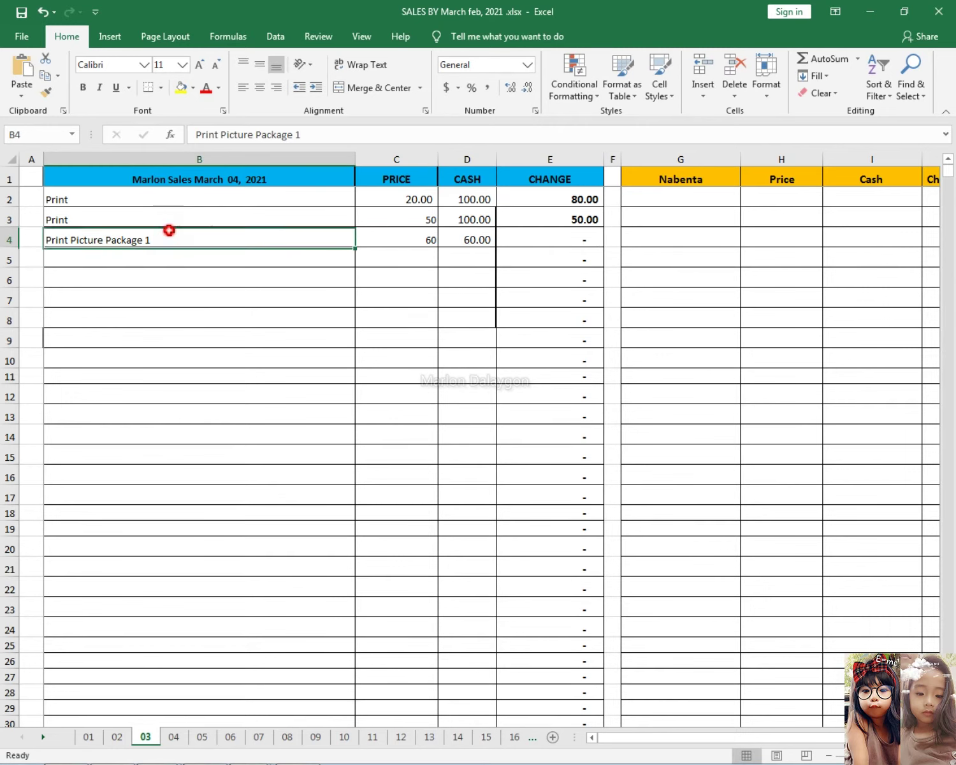
pyautogui.doubleClick(170, 237)
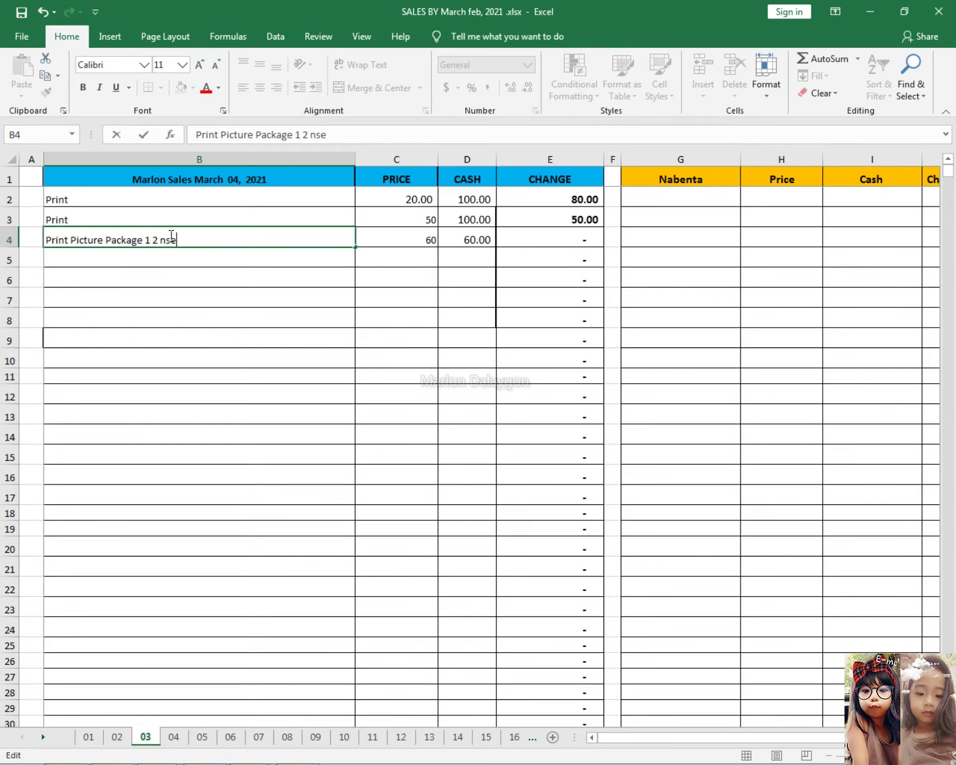
pyautogui.press('Return')
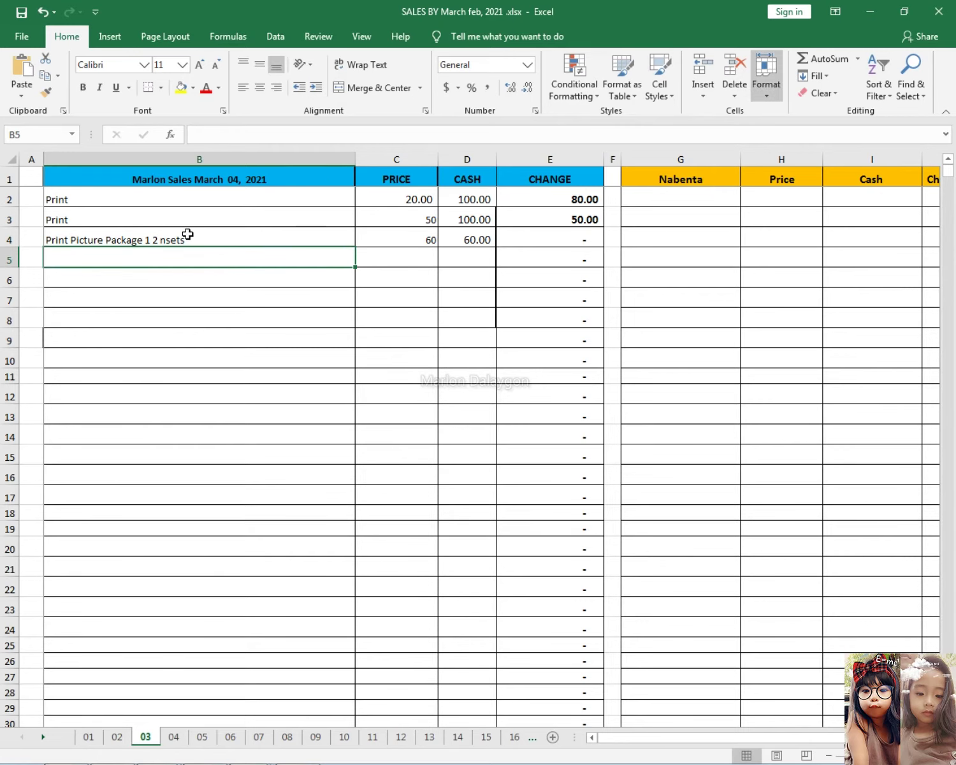
pyautogui.click(870, 11)
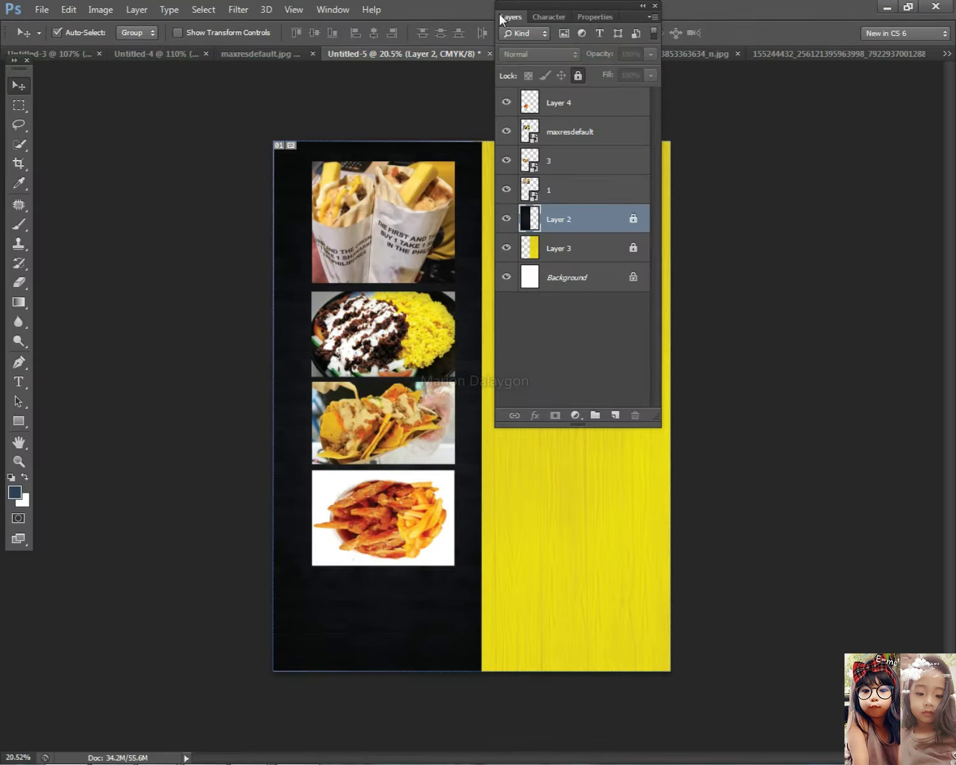
pyautogui.click(502, 20)
pyautogui.scroll(2, 385, 411)
pyautogui.rightClick(367, 418)
pyautogui.click(383, 426)
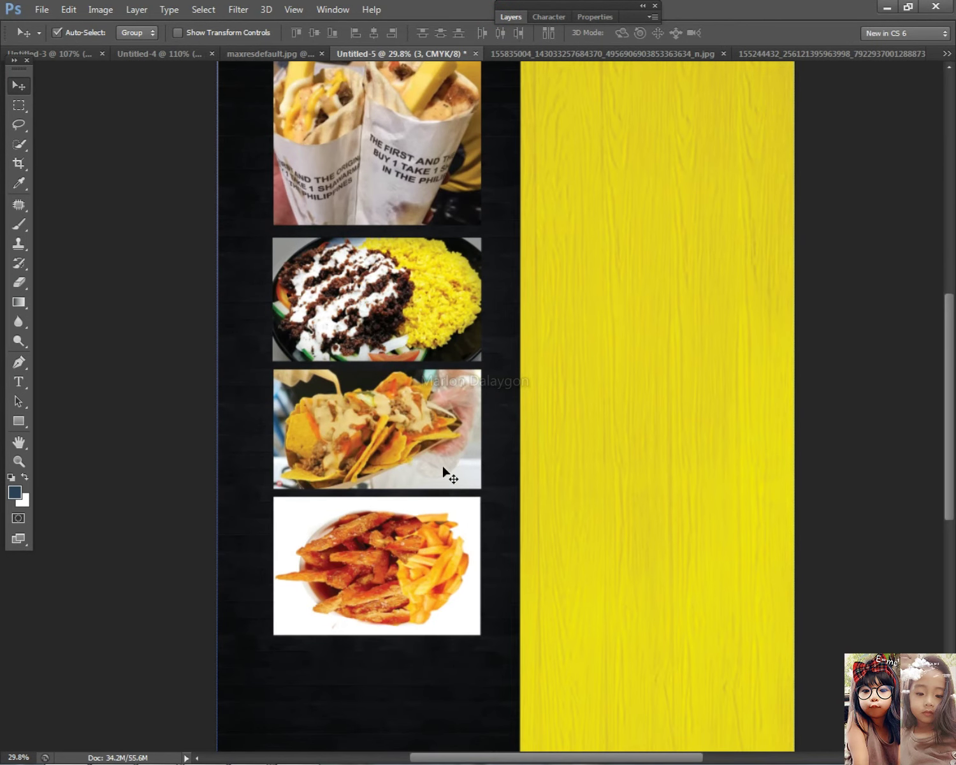
pyautogui.hotkey('alt', 'Tab')
pyautogui.click(294, 340)
pyautogui.moveTo(340, 503); pyautogui.dragTo(847, 433)
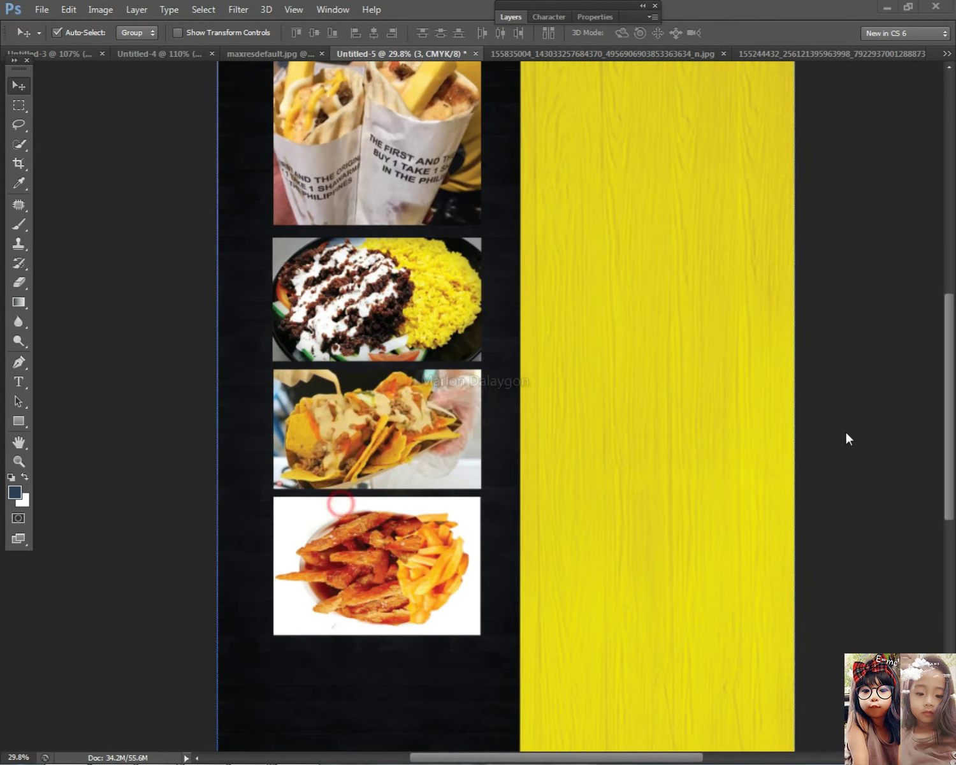
pyautogui.moveTo(500, 420); pyautogui.dragTo(488, 704)
pyautogui.press('Escape')
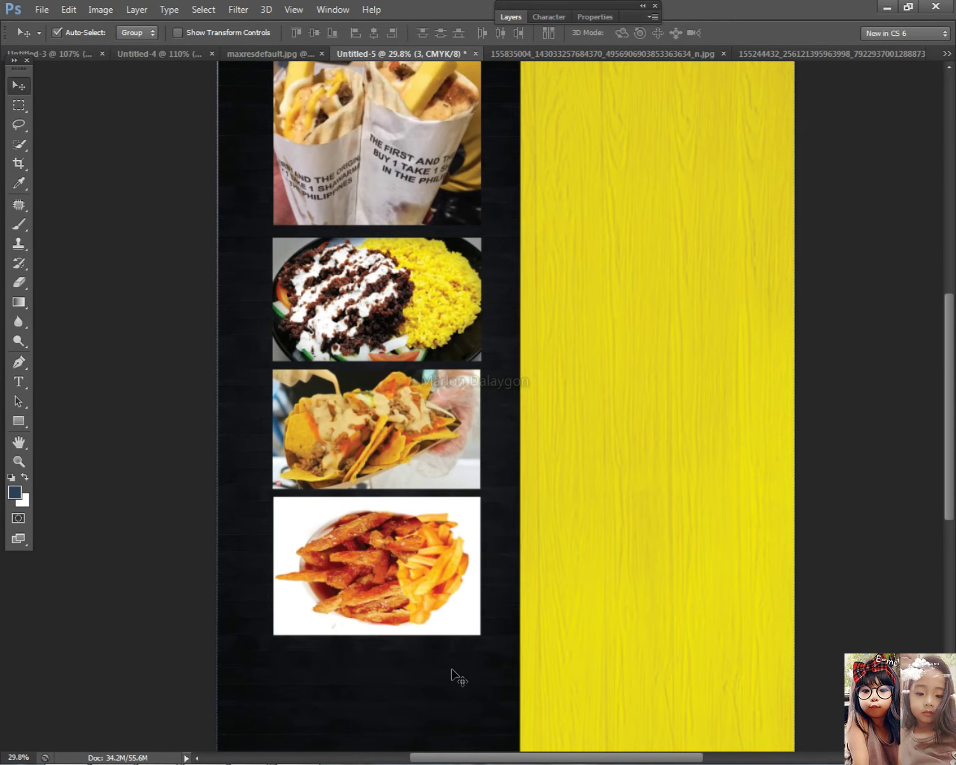
# - Try to paste a second copy of the fries composite into the menu
pyautogui.scroll(-7, 444, 659)
pyautogui.click(478, 601)
pyautogui.scroll(2, 478, 601)
pyautogui.hotkey('ctrl', 'v')
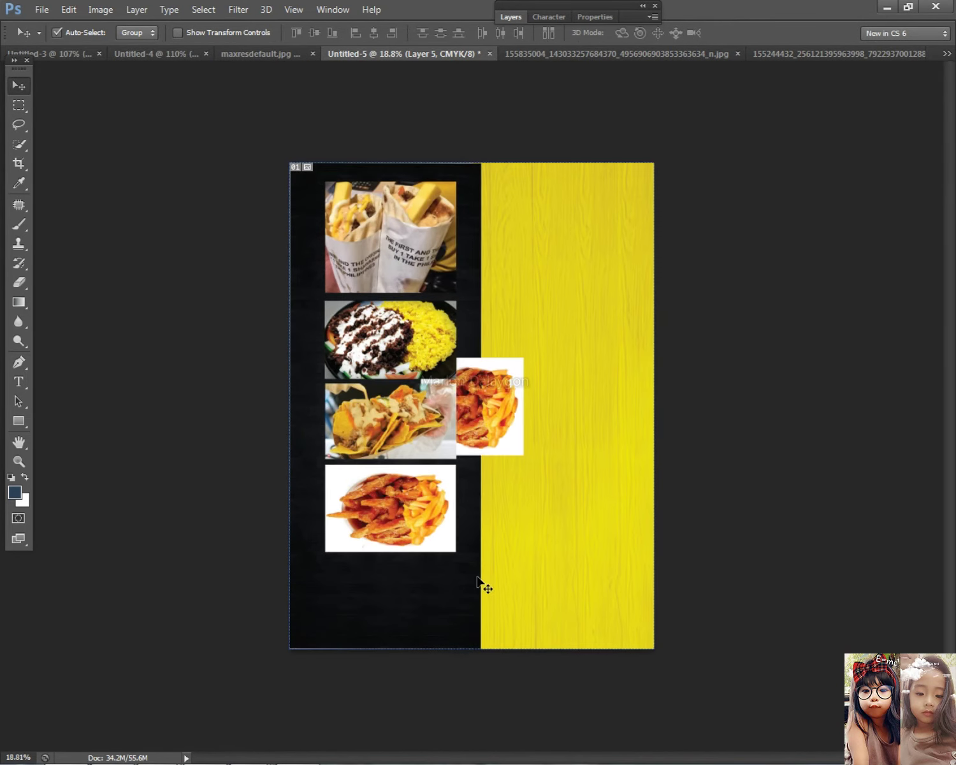
pyautogui.hotkey('ctrl', 'z')
# - Place the plain fries photo with dips from New folder below the fries composite, scaled to about 195%
pyautogui.hotkey('alt', 'Tab')
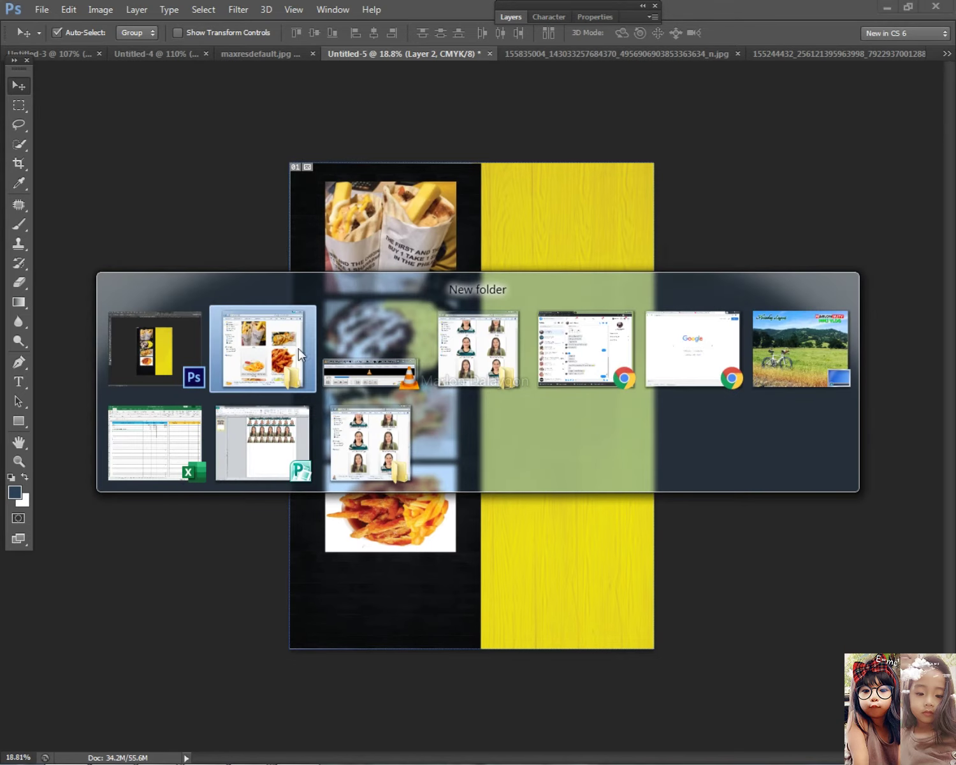
pyautogui.scroll(-2, 508, 505)
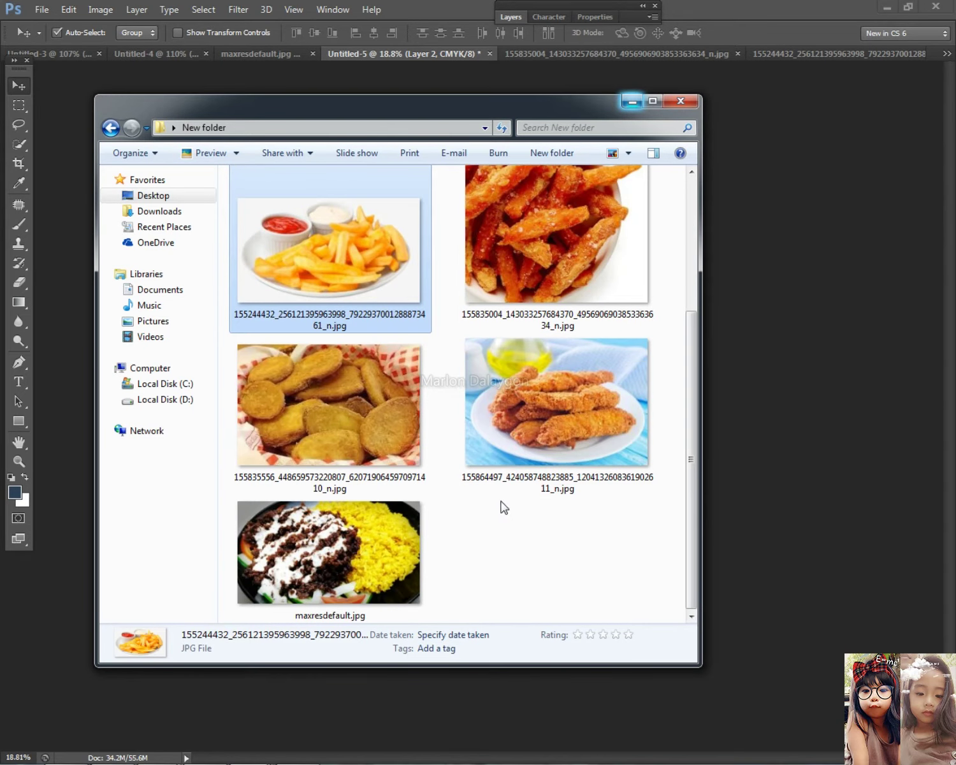
pyautogui.moveTo(337, 199); pyautogui.dragTo(815, 321)
pyautogui.moveTo(474, 414); pyautogui.dragTo(462, 630)
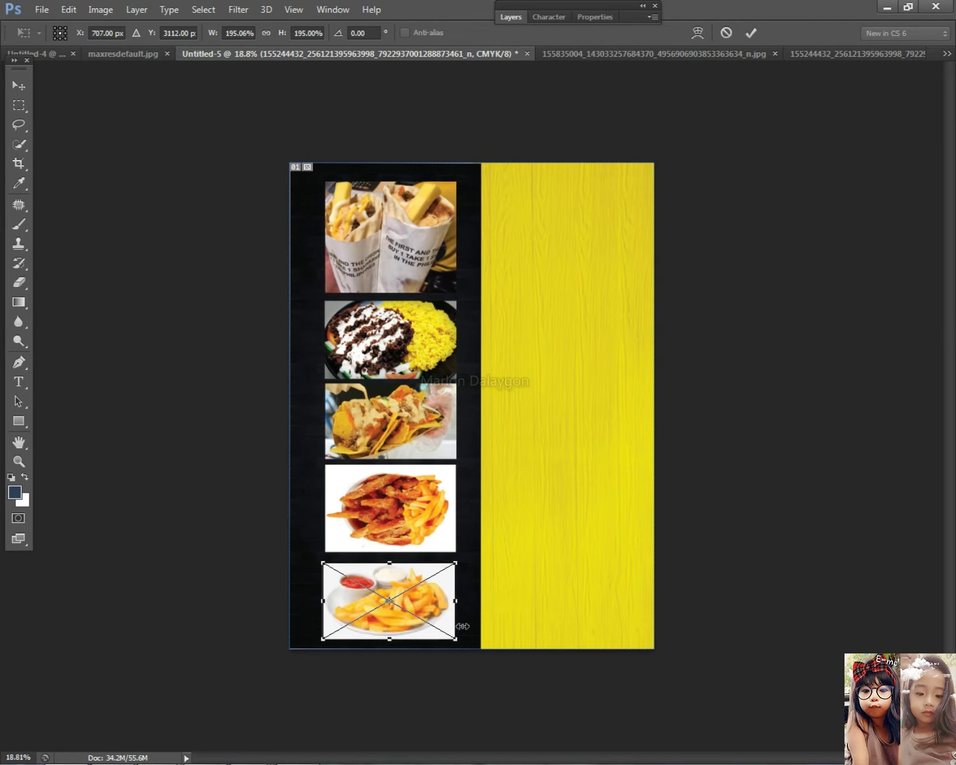
pyautogui.press('Return')
pyautogui.scroll(-2, 475, 251)
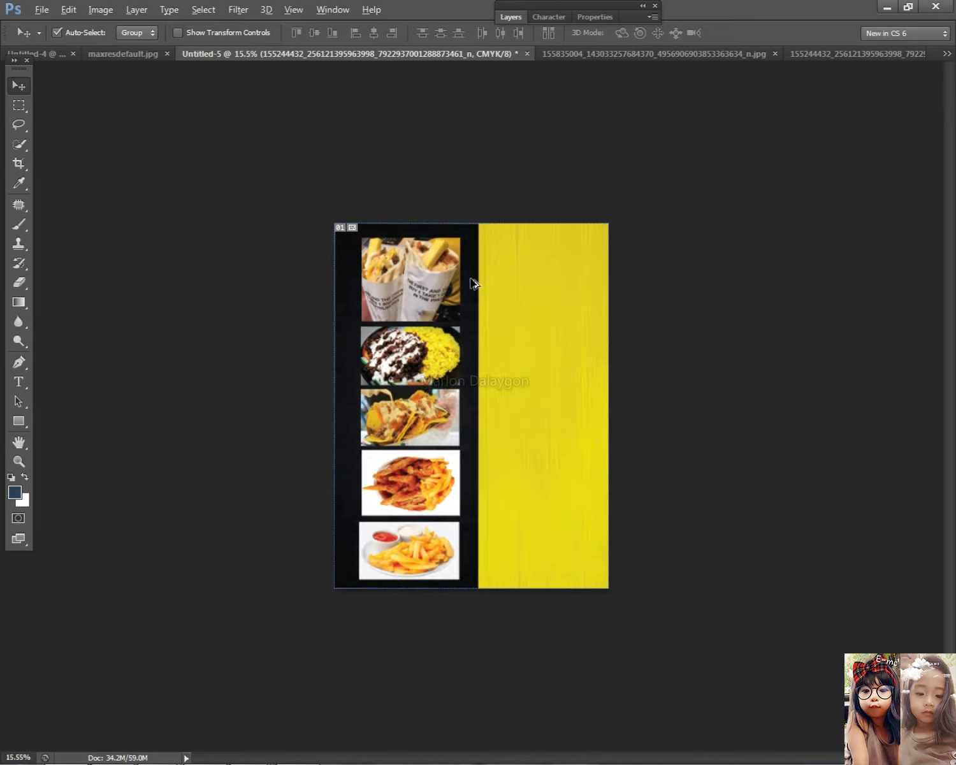
pyautogui.scroll(4, 449, 305)
pyautogui.scroll(1, 433, 495)
pyautogui.scroll(-2, 444, 484)
pyautogui.scroll(2, 459, 462)
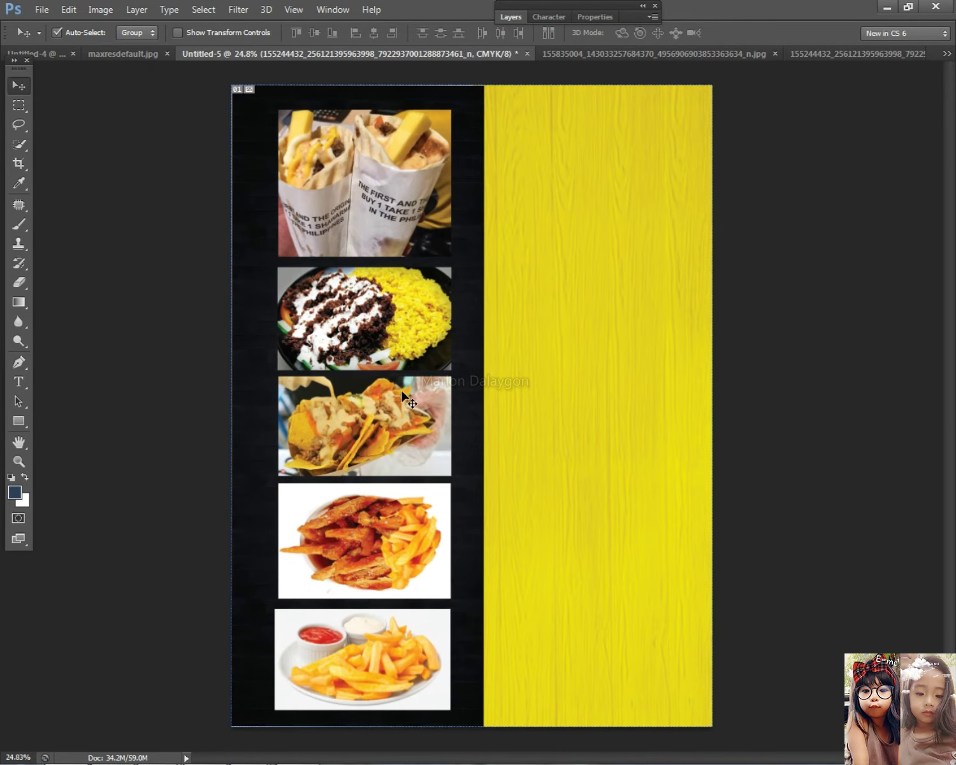
# - Reduce the height of the shawarma photo at its original width and move it closer to the top of the black panel
pyautogui.click(368, 224)
pyautogui.hotkey('ctrl', 't')
pyautogui.moveTo(450, 256); pyautogui.dragTo(414, 224)
pyautogui.moveTo(415, 169); pyautogui.dragTo(450, 169)
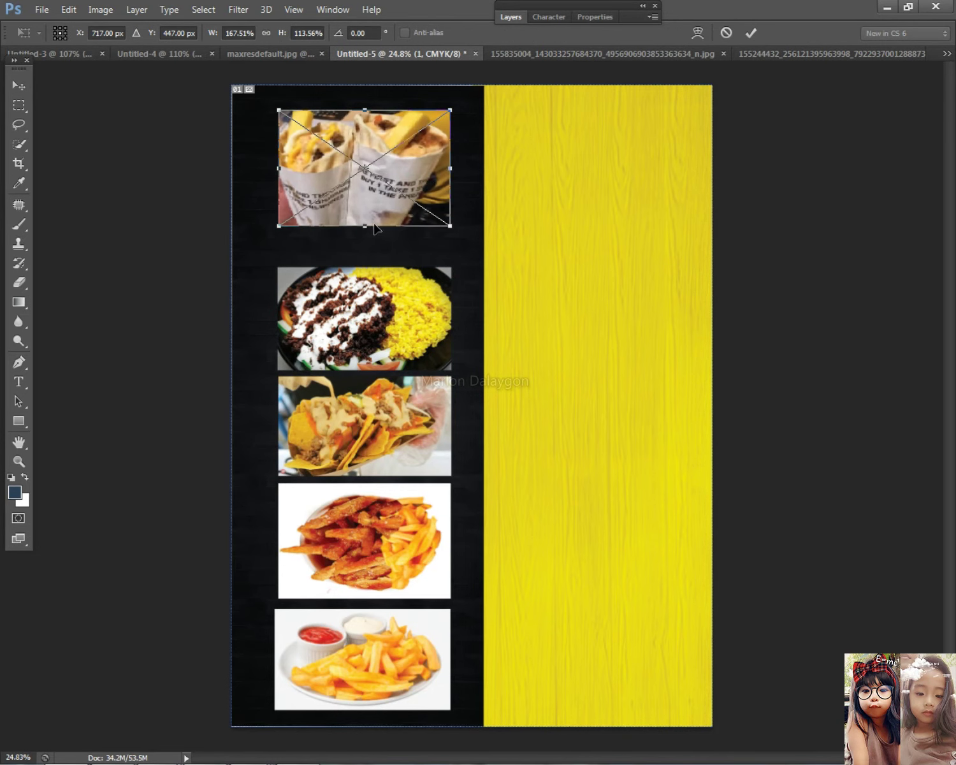
pyautogui.moveTo(378, 188); pyautogui.dragTo(364, 219)
pyautogui.press('Return')
# - Move the beef and yellow rice photo up beneath the shawarma photo and stretch it to about 8 inches tall
pyautogui.moveTo(387, 297); pyautogui.dragTo(388, 259)
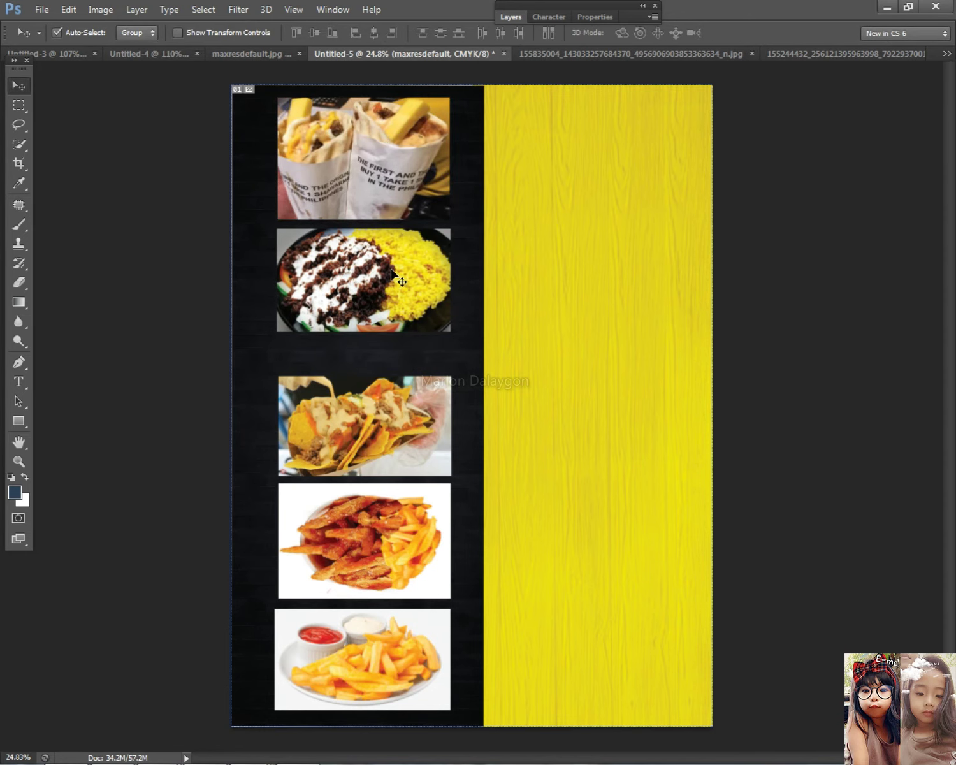
pyautogui.hotkey('ctrl', 't')
pyautogui.moveTo(368, 336); pyautogui.dragTo(368, 341)
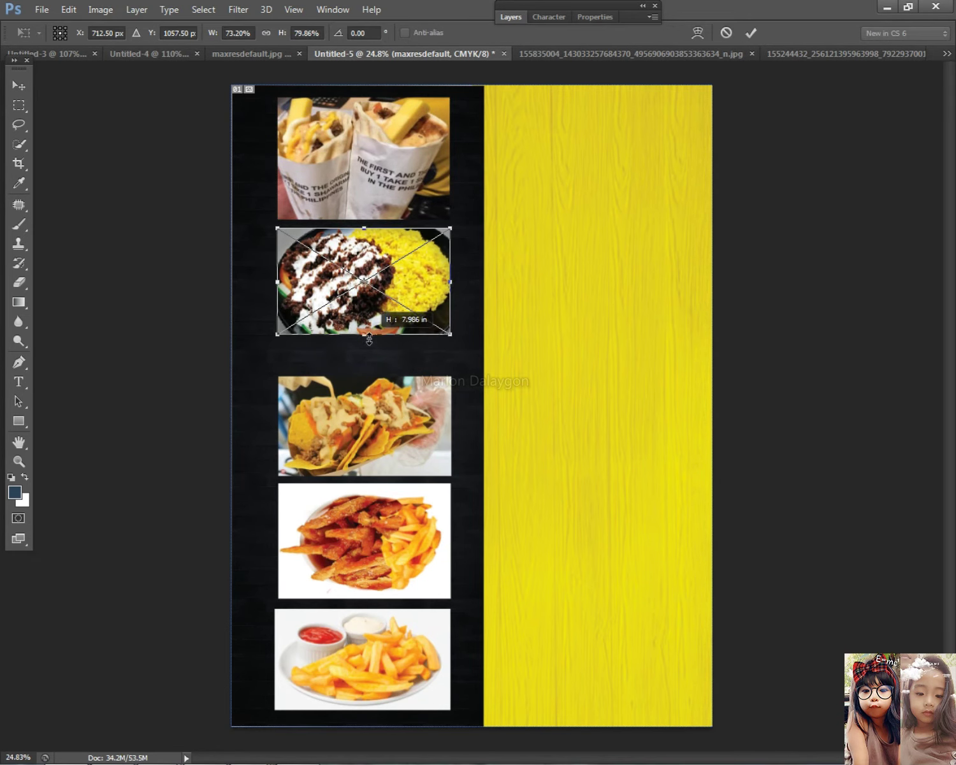
pyautogui.press('Return')
# - Move the nachos photo up beneath the rice photo and narrow it to about 12.8 inches wide
pyautogui.moveTo(380, 418); pyautogui.dragTo(381, 388)
pyautogui.hotkey('ctrl', 't')
pyautogui.moveTo(455, 394); pyautogui.dragTo(450, 393)
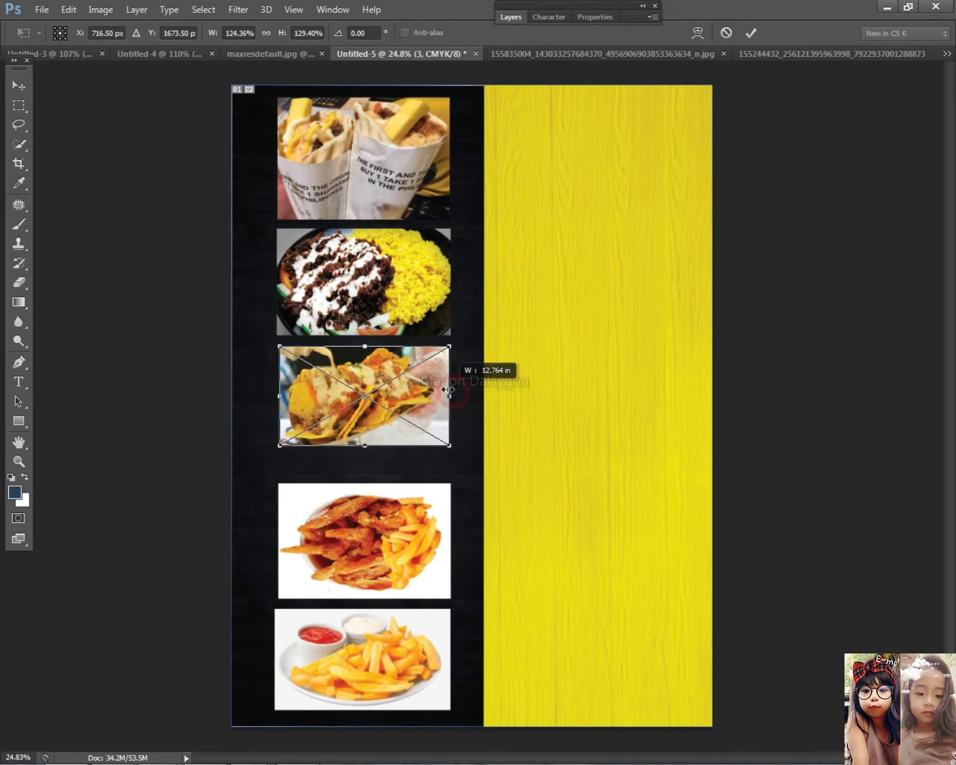
pyautogui.press('Return')
# - Move the chicken and fries photo up to sit just below the nachos photo
pyautogui.moveTo(385, 534); pyautogui.dragTo(379, 499)
pyautogui.hotkey('ctrl', 't')
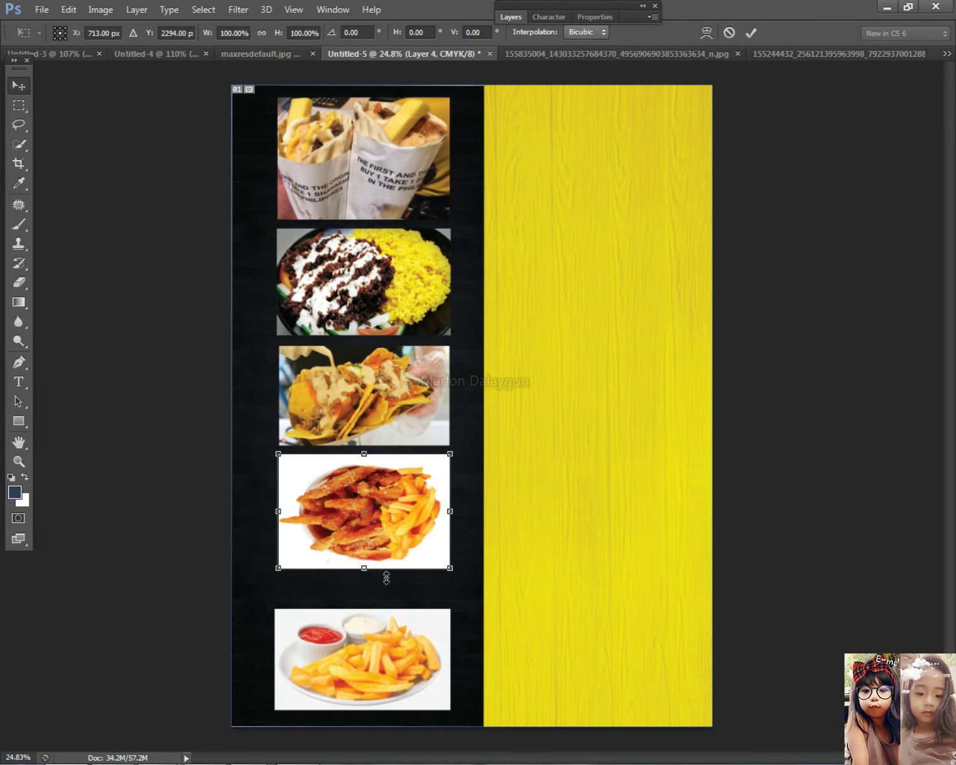
pyautogui.press('Return')
# - Move the fries with dips photo up below the chicken photo, then narrow it slightly and stretch it taller
pyautogui.rightClick(367, 632)
pyautogui.click(398, 643)
pyautogui.moveTo(376, 649); pyautogui.dragTo(377, 617)
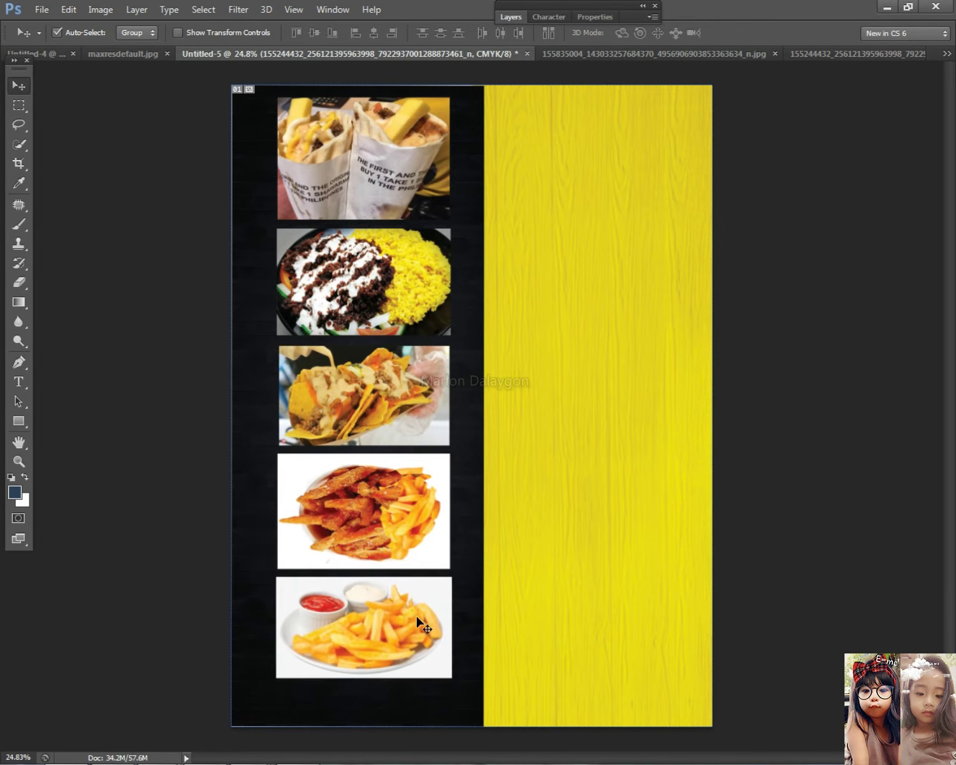
pyautogui.hotkey('ctrl', 't')
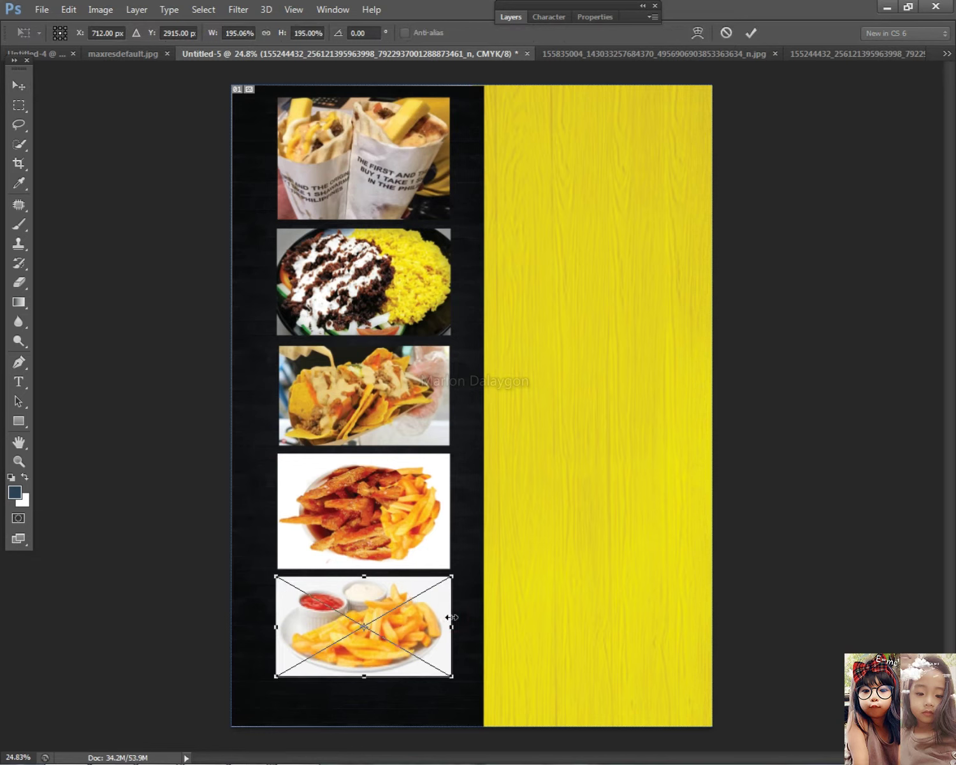
pyautogui.moveTo(452, 617); pyautogui.dragTo(449, 616)
pyautogui.moveTo(364, 676); pyautogui.dragTo(365, 691)
pyautogui.press('Return')
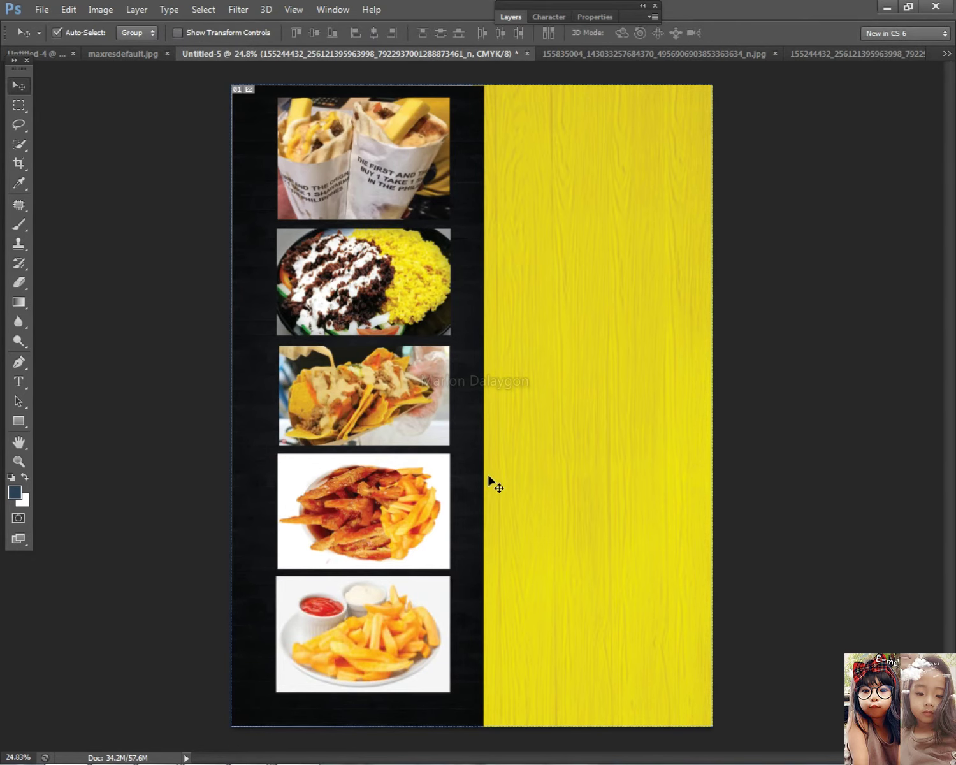
# - Select all five food photos and shift them together slightly down and left to centre them in the black panel
pyautogui.scroll(-2, 488, 478)
pyautogui.moveTo(417, 365); pyautogui.dragTo(482, 609)
pyautogui.moveTo(401, 255)
pyautogui.mouseDown()
pyautogui.moveTo(397, 281)
pyautogui.moveTo(398, 263)
pyautogui.mouseUp()
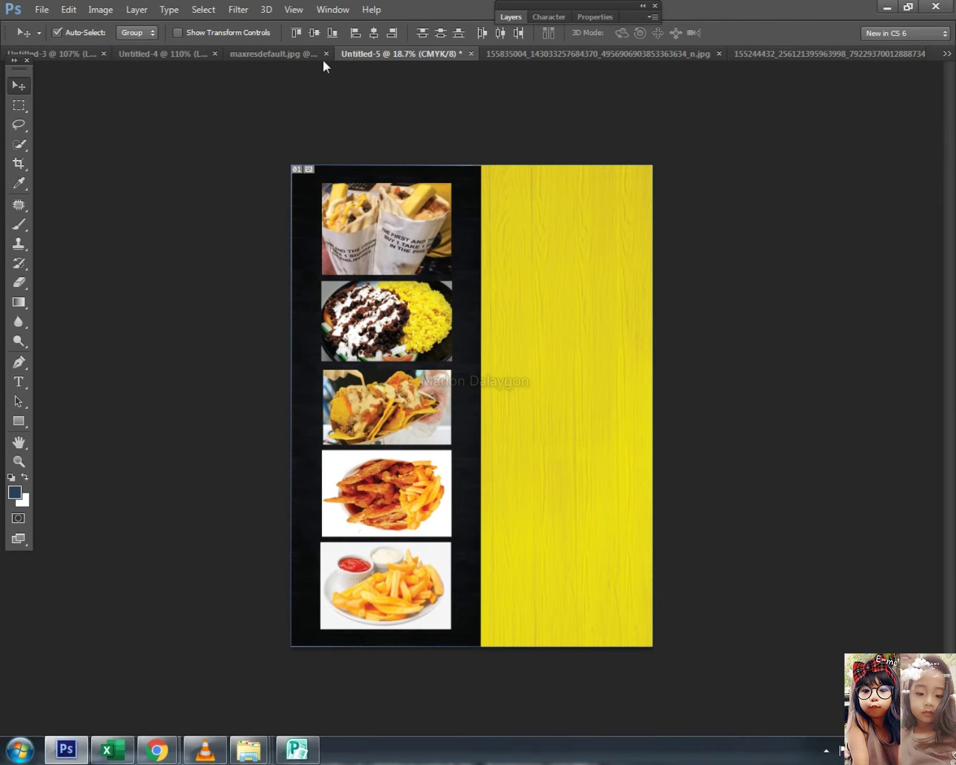
# - Examine the layout of the black and yellow menu template among the open documents, then return to the menu design
pyautogui.click(274, 54)
pyautogui.click(173, 52)
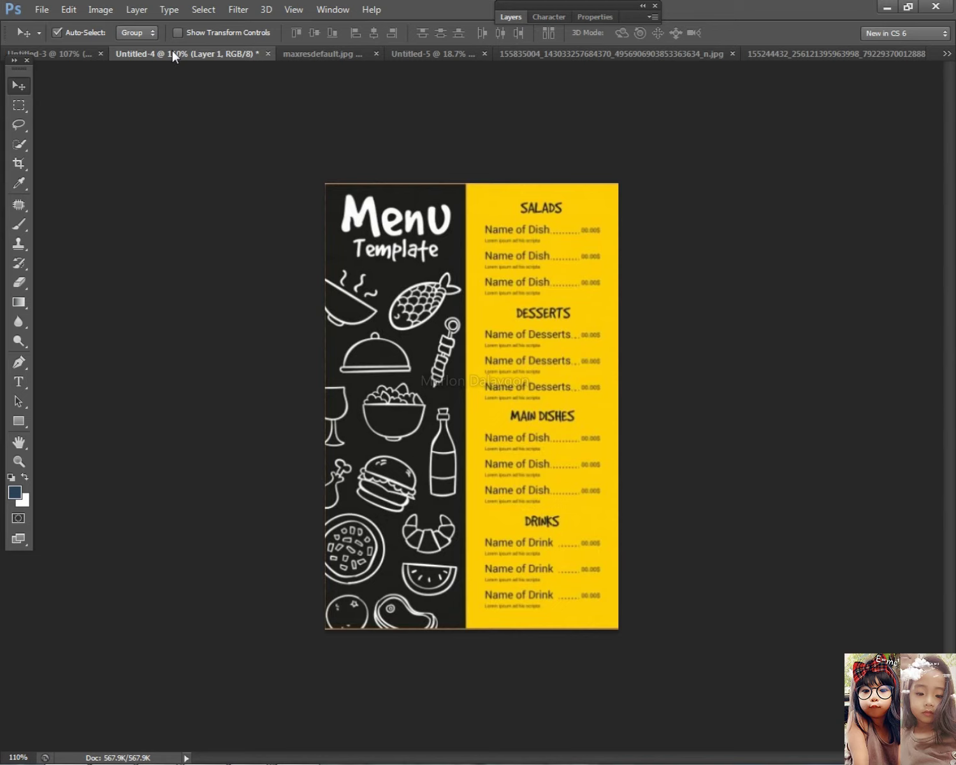
pyautogui.click(822, 55)
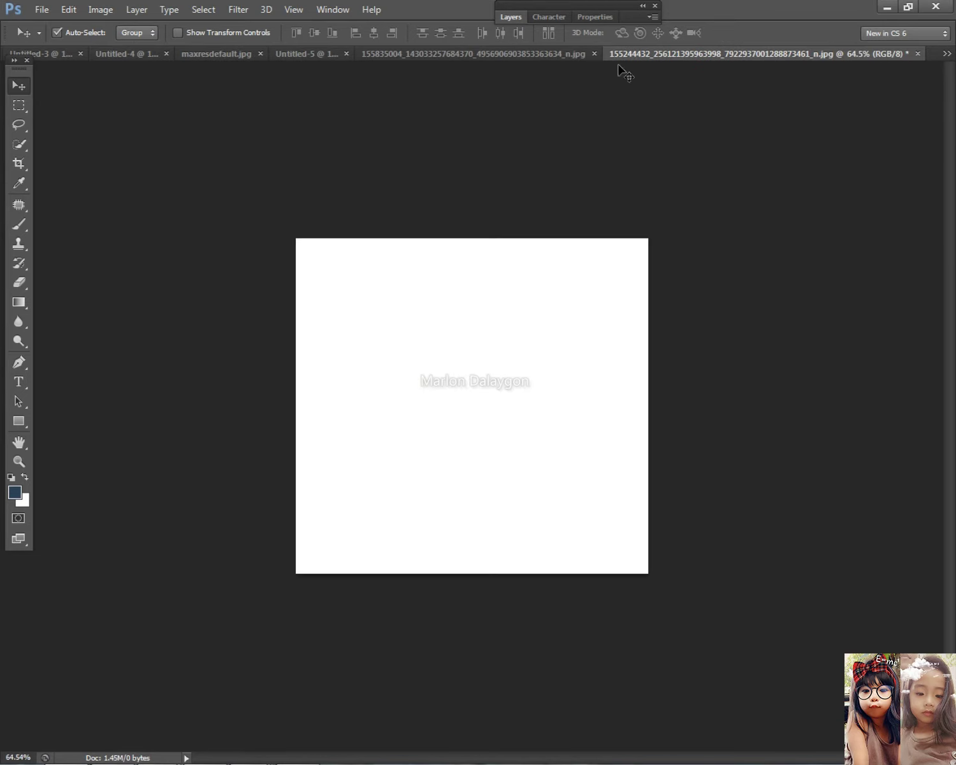
pyautogui.click(513, 57)
pyautogui.click(385, 53)
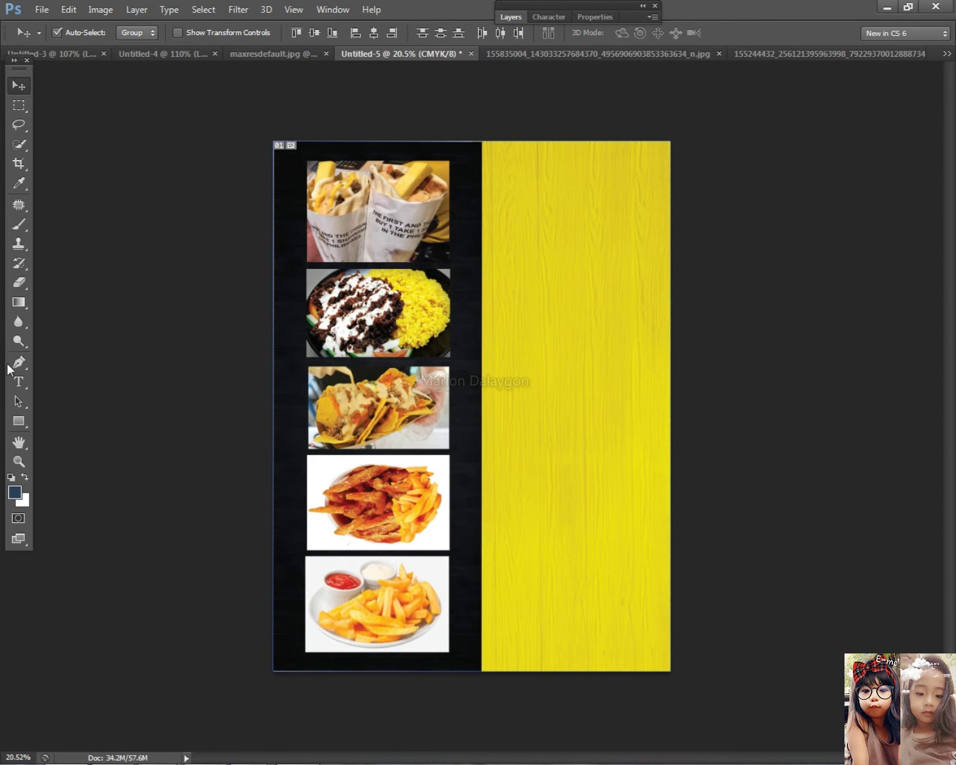
pyautogui.click(18, 381)
pyautogui.hotkey('ctrl', '0')
pyautogui.click(508, 159)
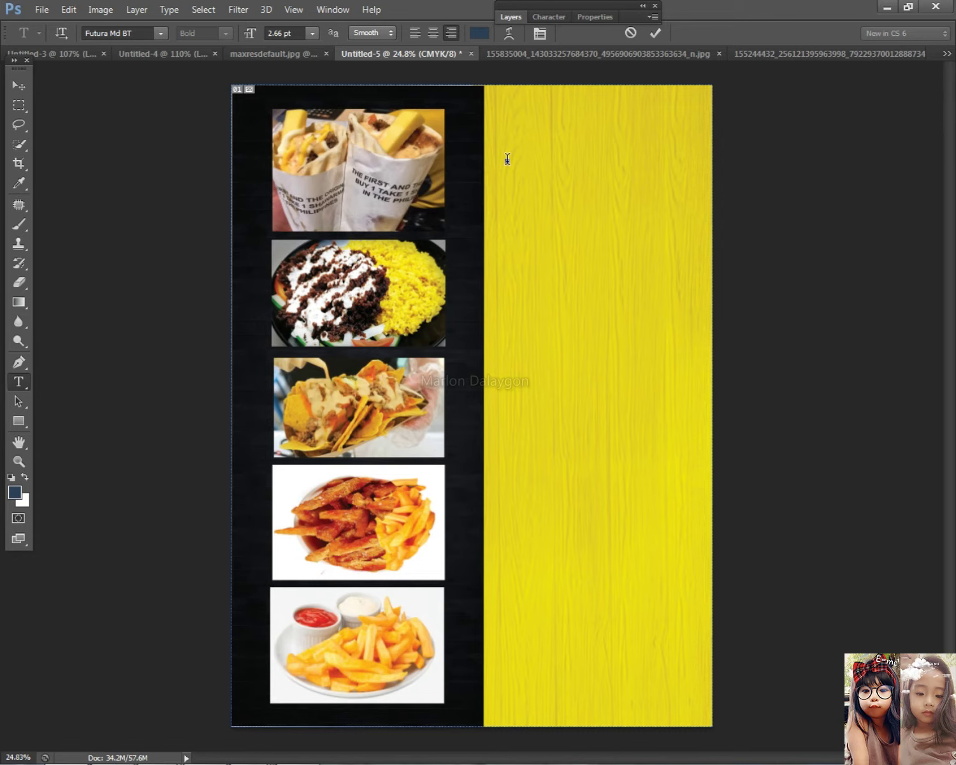
pyautogui.rightClick(434, 167)
pyautogui.click(747, 146)
pyautogui.click(19, 86)
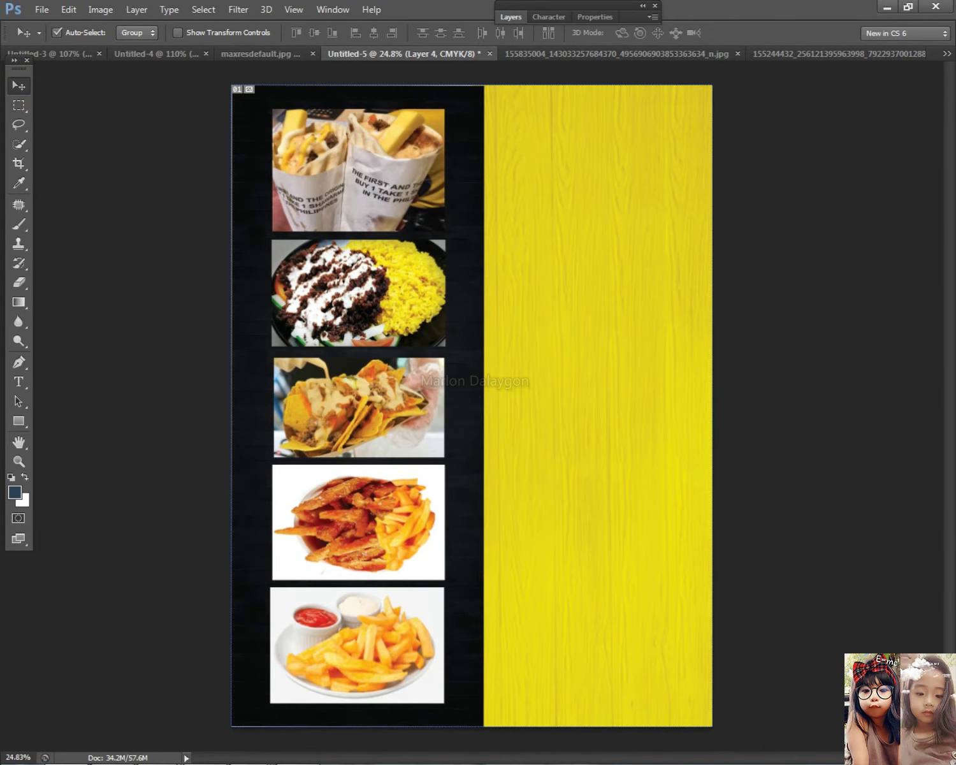
# - Switch to Messenger in Chrome and browse the menu client's conversation for the food photos captioned with names and prices
pyautogui.moveTo(156, 747)
pyautogui.click(265, 676)
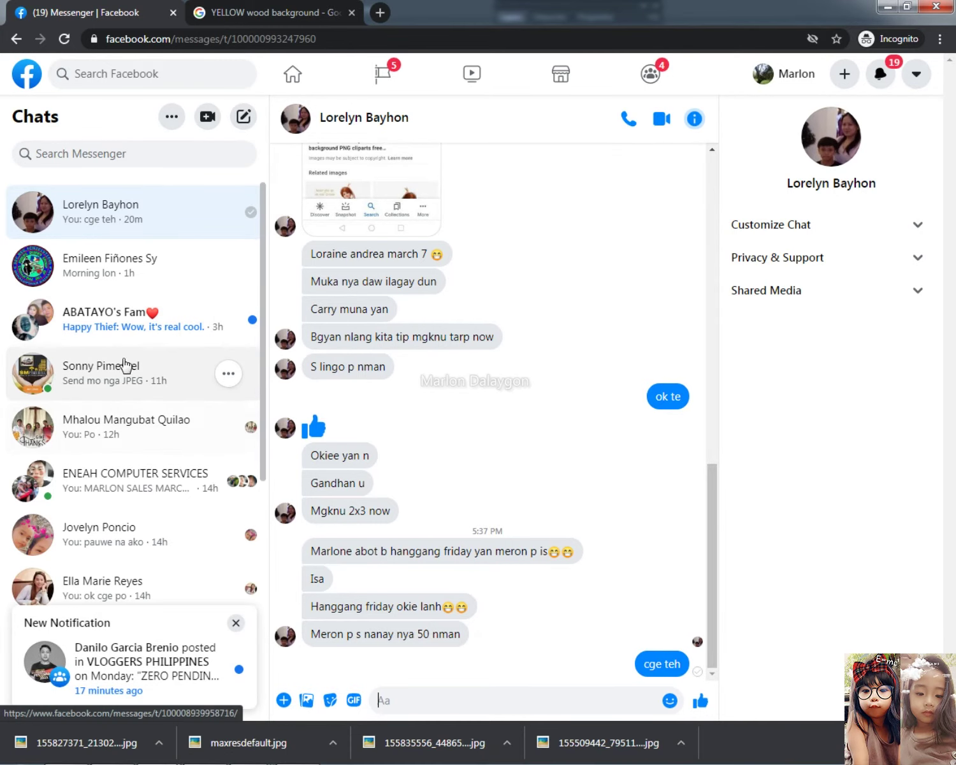
pyautogui.click(226, 567)
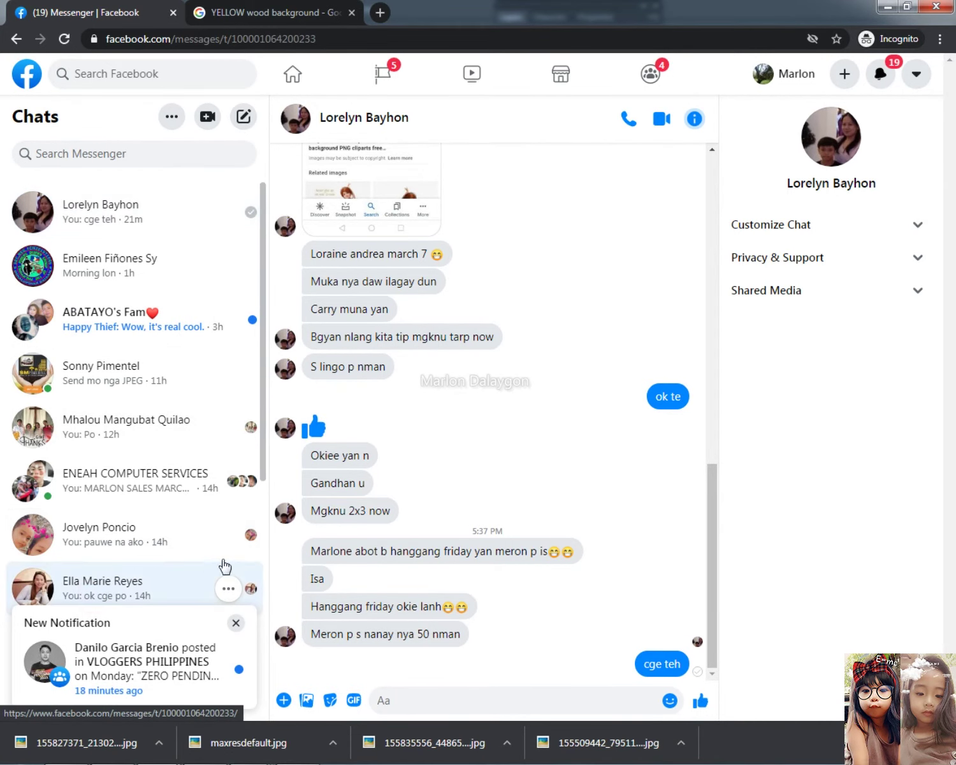
pyautogui.scroll(10, 504, 485)
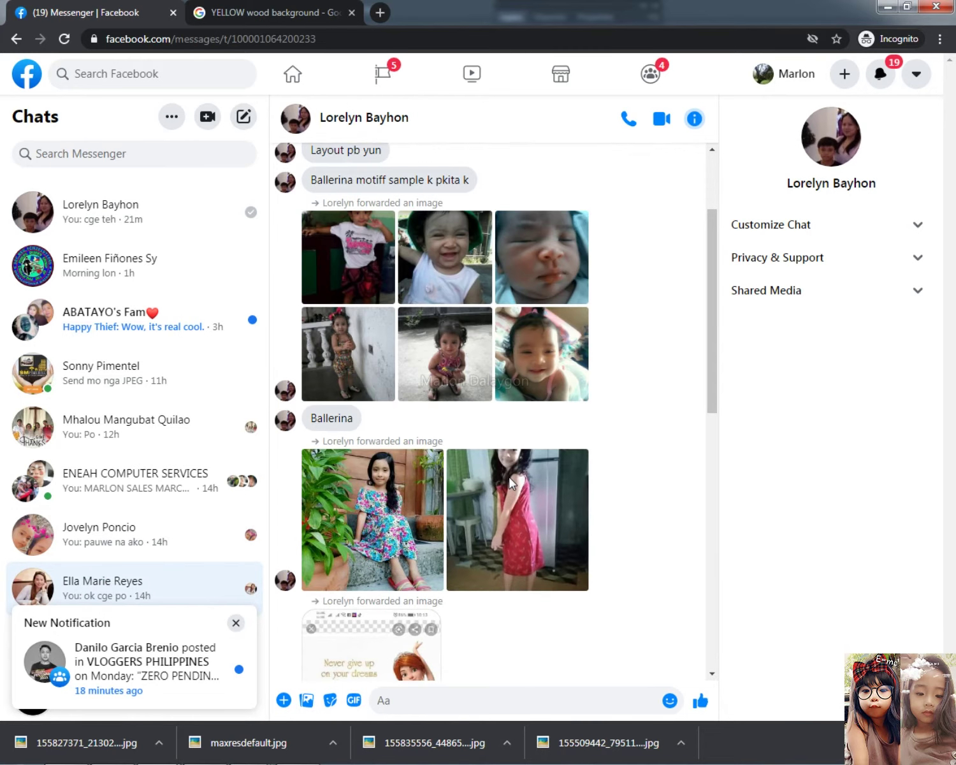
pyautogui.scroll(15, 509, 484)
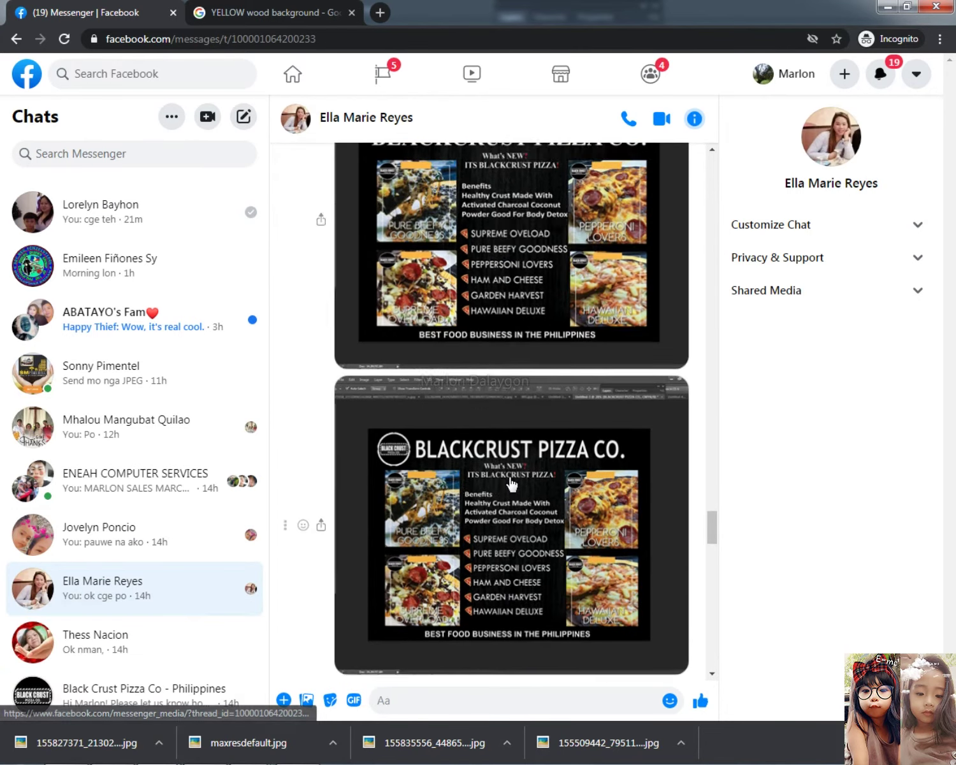
pyautogui.scroll(15, 516, 483)
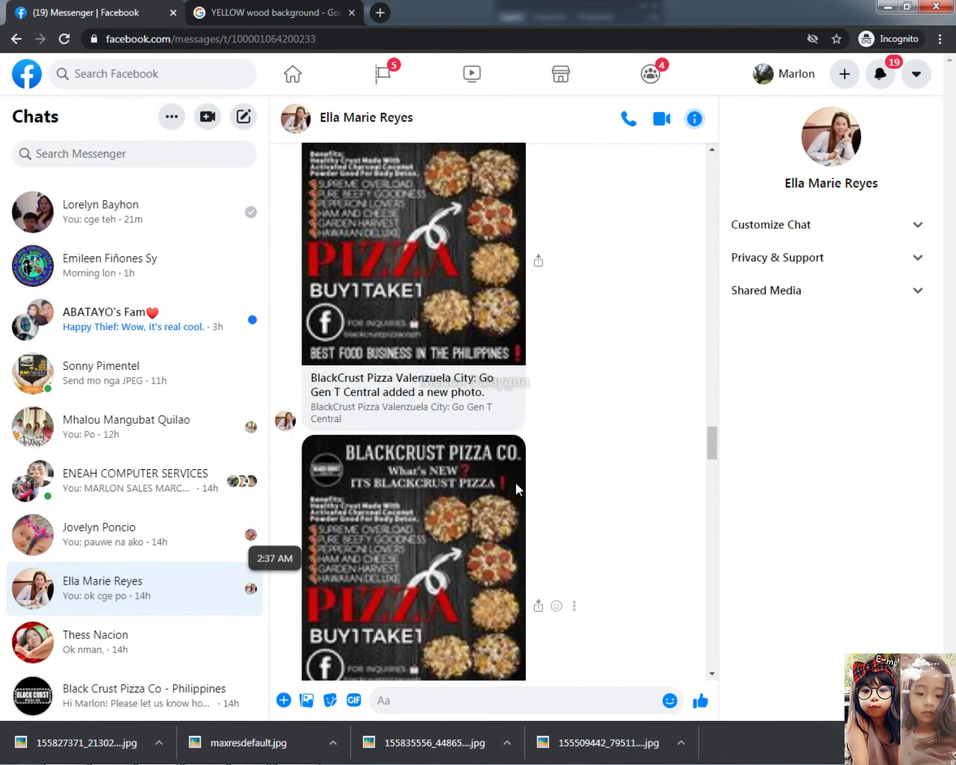
pyautogui.scroll(3, 519, 489)
pyautogui.scroll(-3, 519, 488)
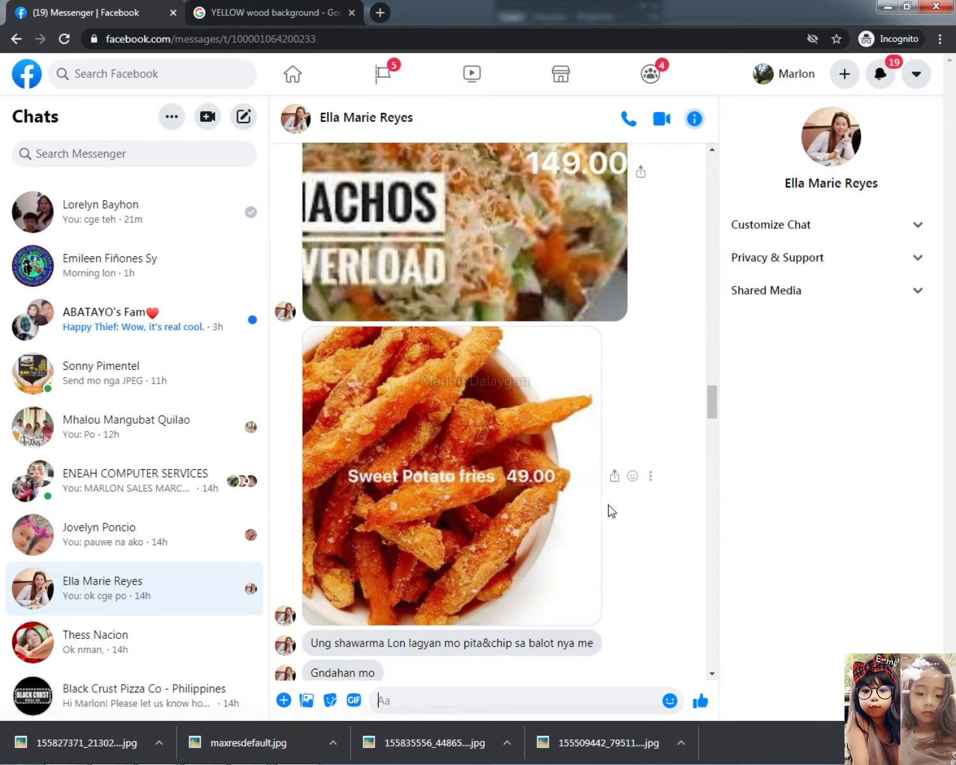
pyautogui.scroll(12, 609, 507)
pyautogui.scroll(12, 611, 505)
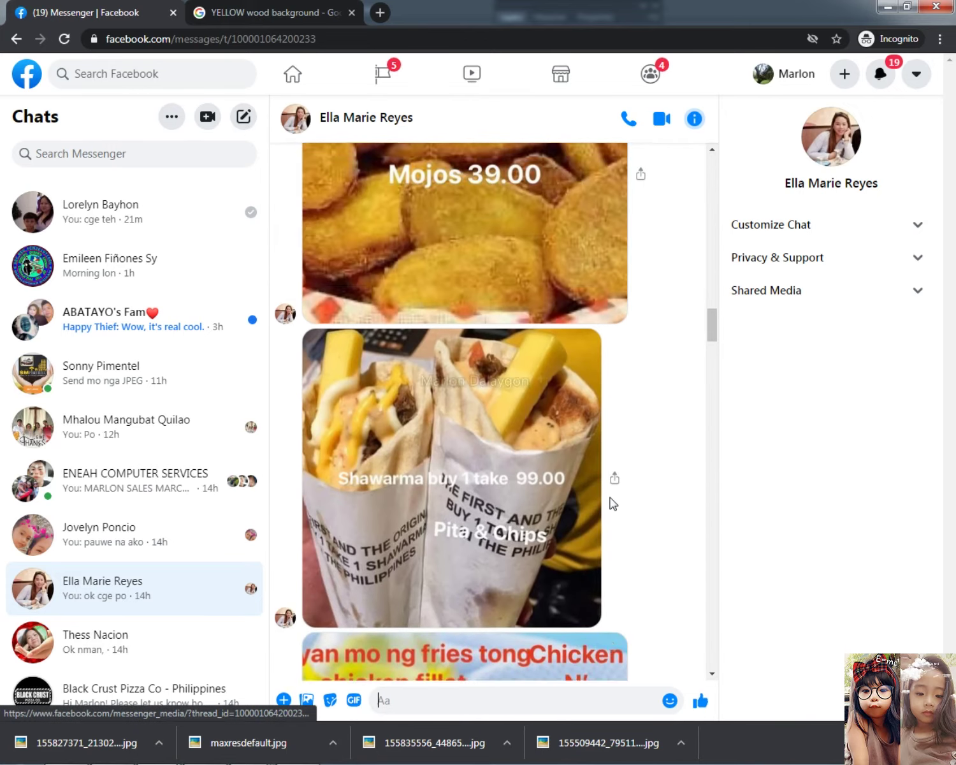
pyautogui.click(528, 524)
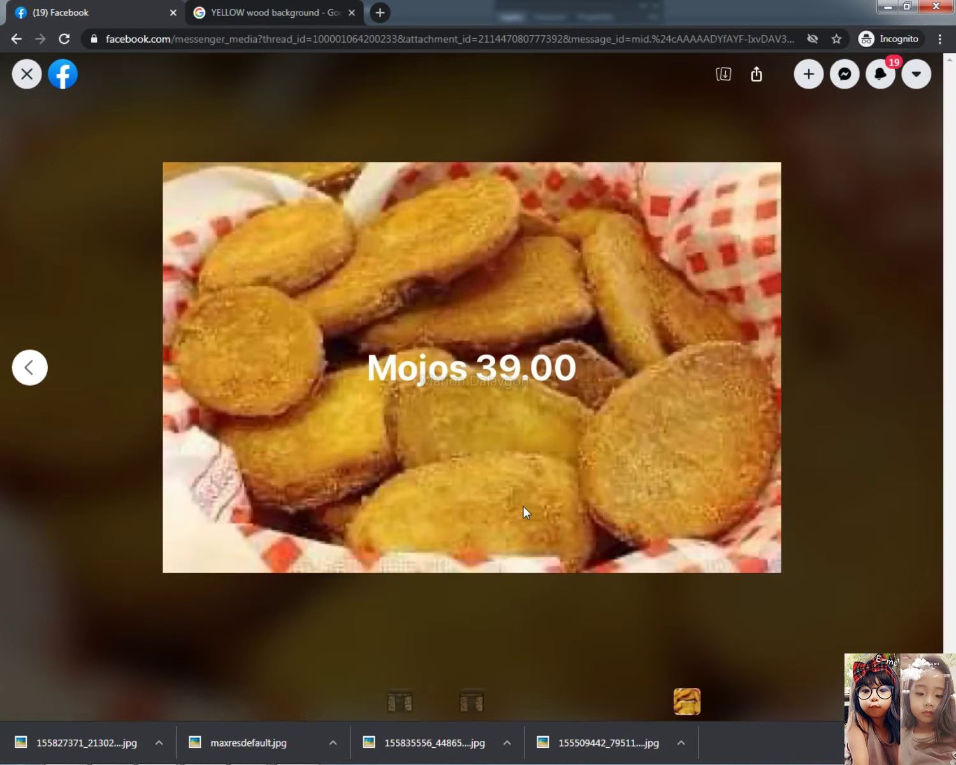
pyautogui.click(27, 74)
# - Copy the captioned shawarma photo from the conversation and paste it onto the yellow panel in the Photoshop menu as a reference
pyautogui.scroll(-10, 491, 342)
pyautogui.scroll(1, 487, 331)
pyautogui.click(481, 263)
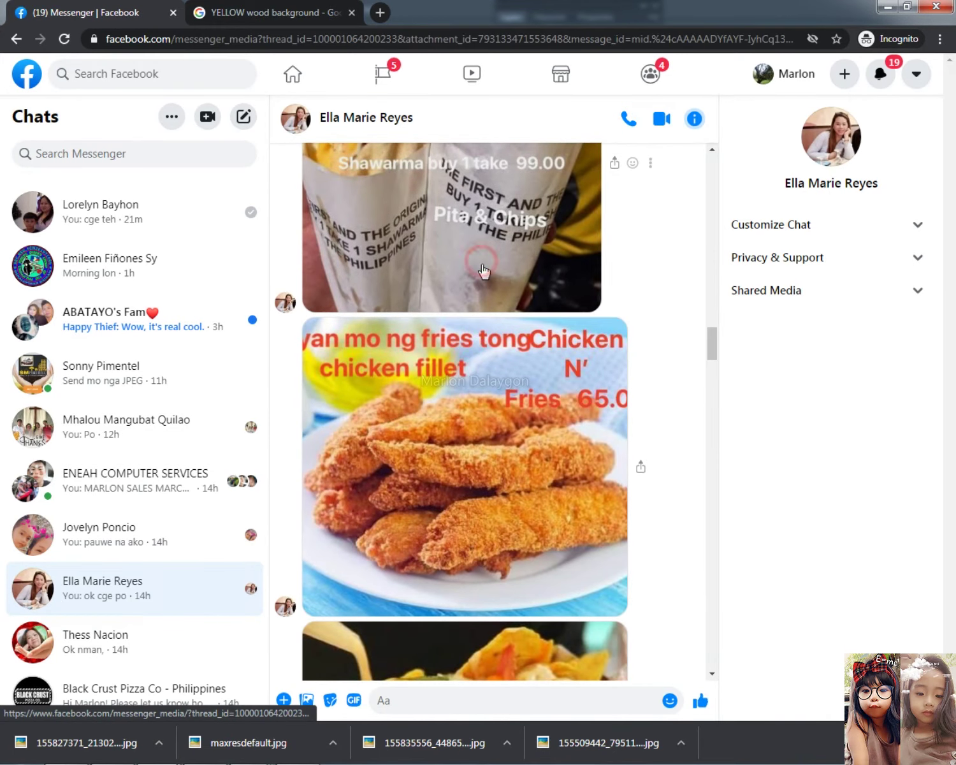
pyautogui.rightClick(447, 302)
pyautogui.click(538, 351)
pyautogui.hotkey('alt', 'Tab')
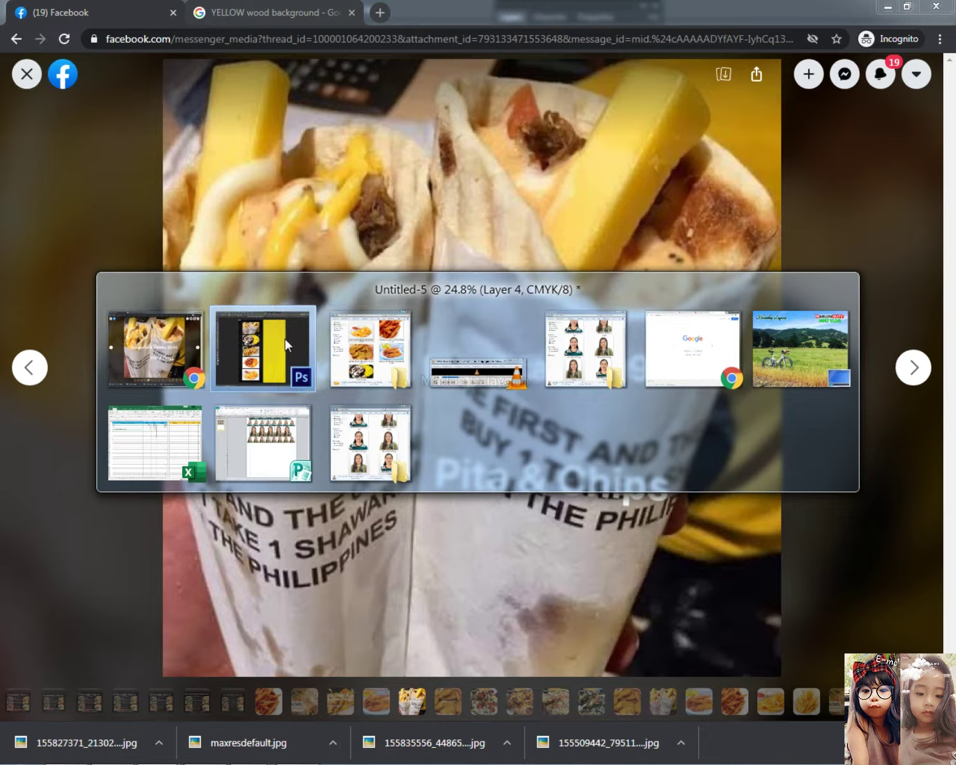
pyautogui.hotkey('ctrl', 'v')
pyautogui.scroll(3, 541, 366)
pyautogui.moveTo(459, 381); pyautogui.dragTo(608, 254)
pyautogui.moveTo(502, 179); pyautogui.dragTo(479, 383)
# - Add the heading SHAWARMA in Futura Md BT, scale it to the reference photo's width and place it atop the yellow panel
pyautogui.click(18, 381)
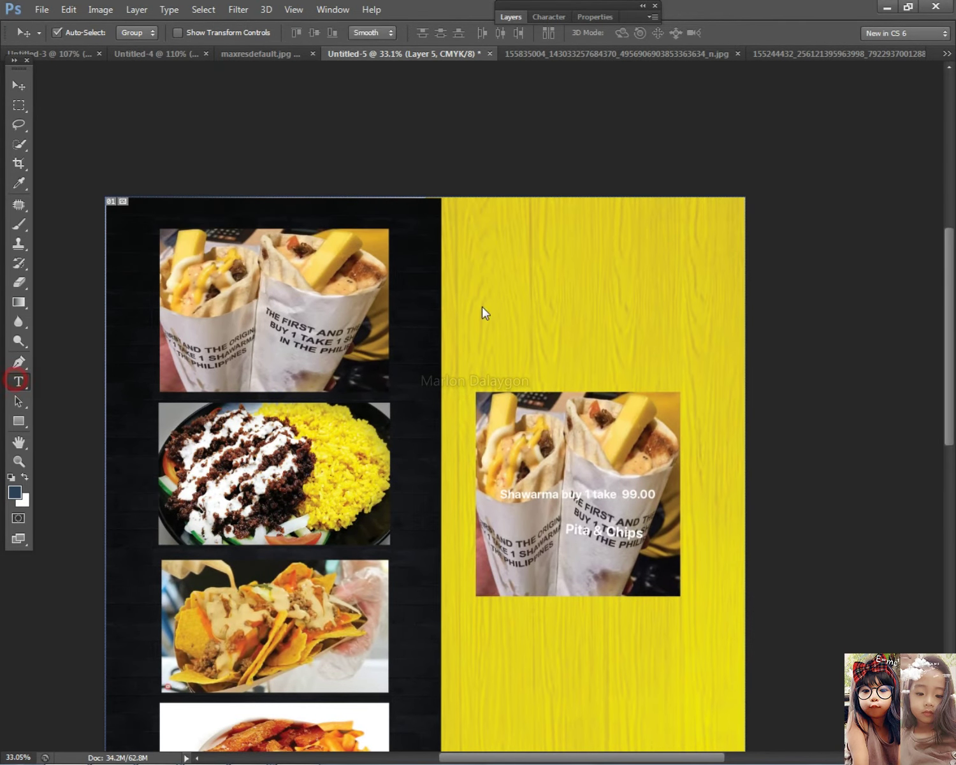
pyautogui.click(477, 294)
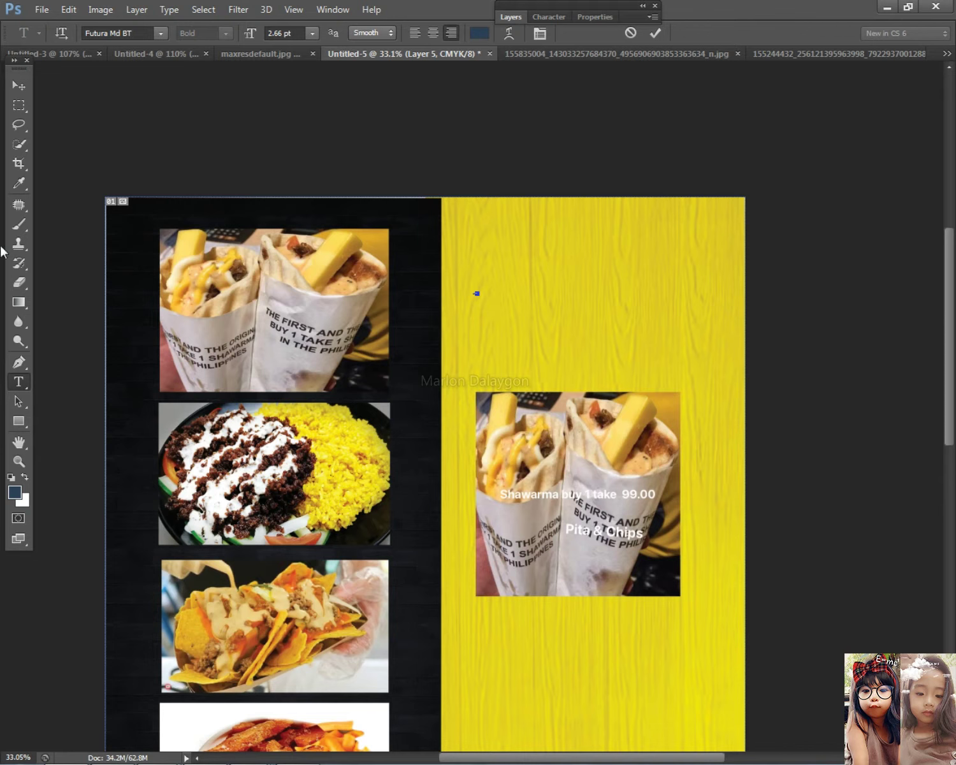
pyautogui.click(20, 84)
pyautogui.hotkey('ctrl', 't')
pyautogui.moveTo(686, 372); pyautogui.dragTo(674, 368)
pyautogui.press('Return')
pyautogui.moveTo(591, 310); pyautogui.dragTo(592, 256)
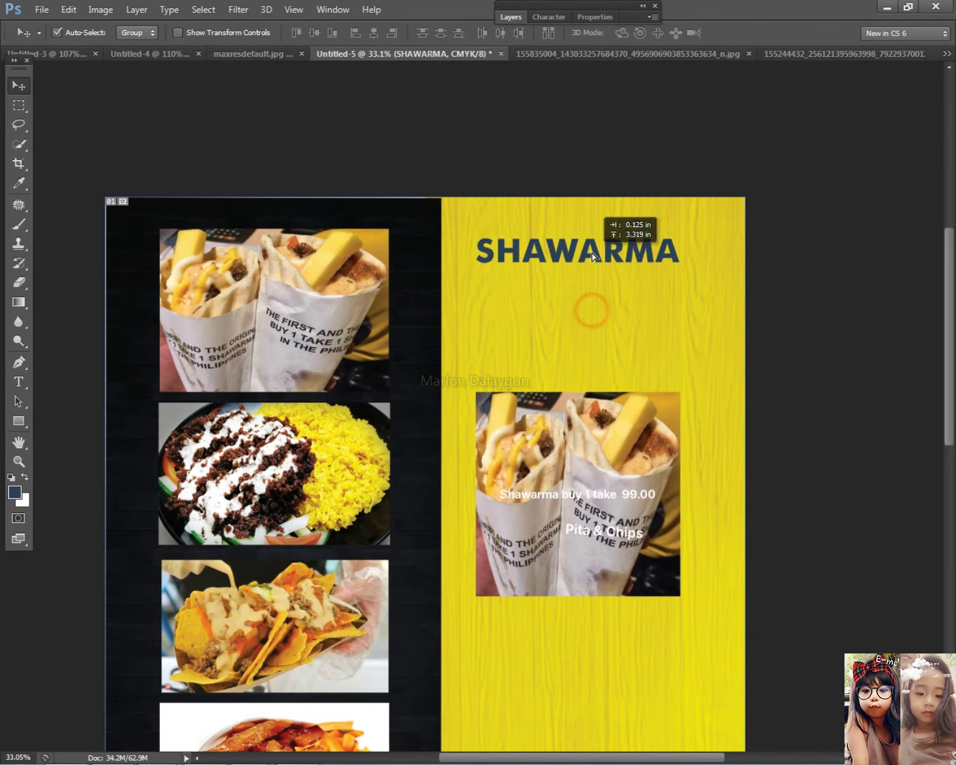
# - Change the SHAWARMA heading's text color to black (000000)
pyautogui.click(19, 381)
pyautogui.hotkey('ctrl', 'a')
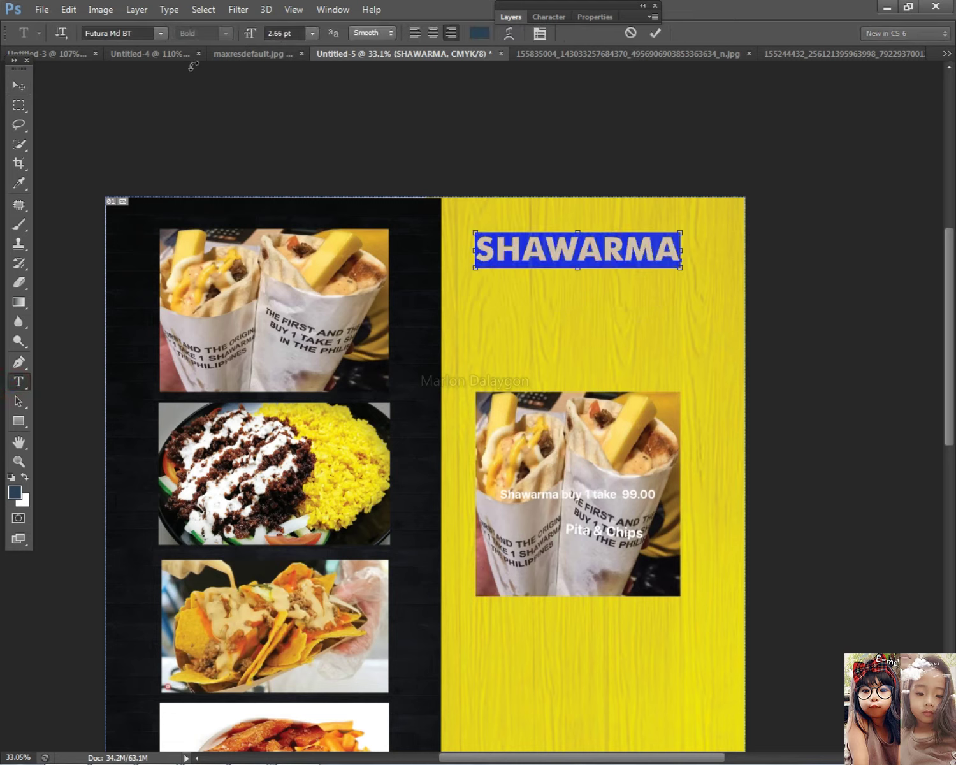
pyautogui.click(480, 32)
pyautogui.click(156, 473)
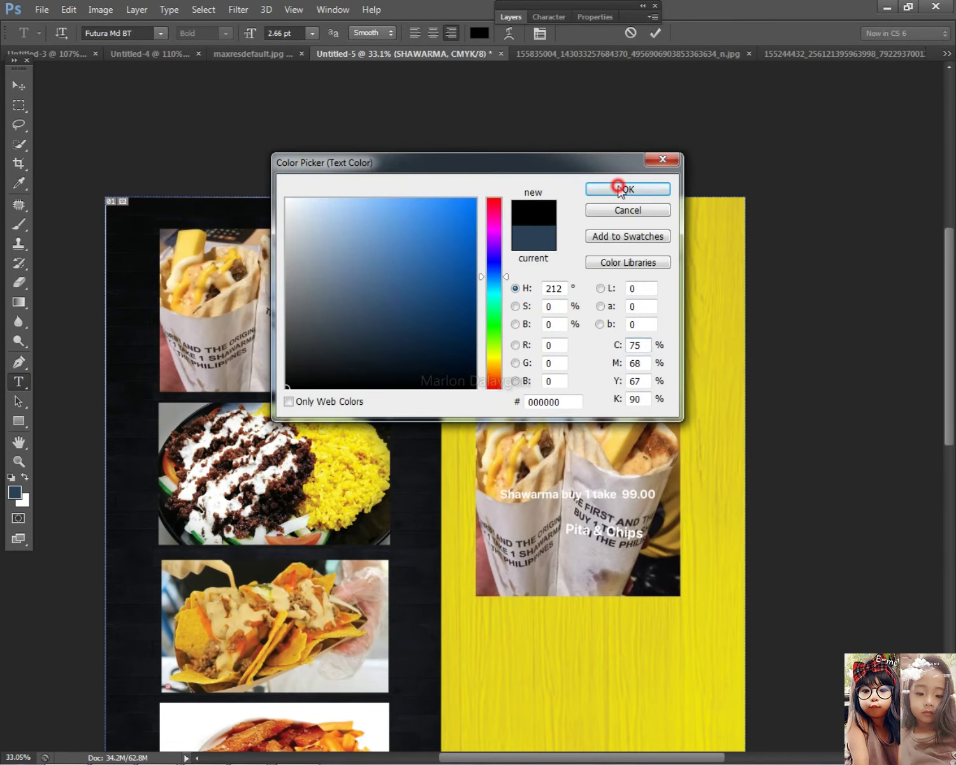
pyautogui.click(619, 189)
pyautogui.click(19, 85)
# - Shift the reference photo further down the yellow panel and move the SHAWARMA heading closer to the panel's top edge
pyautogui.moveTo(566, 247)
pyautogui.mouseDown()
pyautogui.moveTo(573, 230)
pyautogui.moveTo(573, 252)
pyautogui.mouseUp()
pyautogui.scroll(3, 601, 268)
pyautogui.scroll(-3, 604, 270)
pyautogui.moveTo(623, 439); pyautogui.dragTo(627, 477)
pyautogui.scroll(1, 627, 482)
pyautogui.moveTo(578, 220); pyautogui.dragTo(587, 203)
# - Duplicate the SHAWARMA heading directly below itself and replace the copy's text with "BUY 1"
pyautogui.keyDown('alt'); pyautogui.moveTo(587, 204); pyautogui.dragTo(581, 250); pyautogui.keyUp('alt')
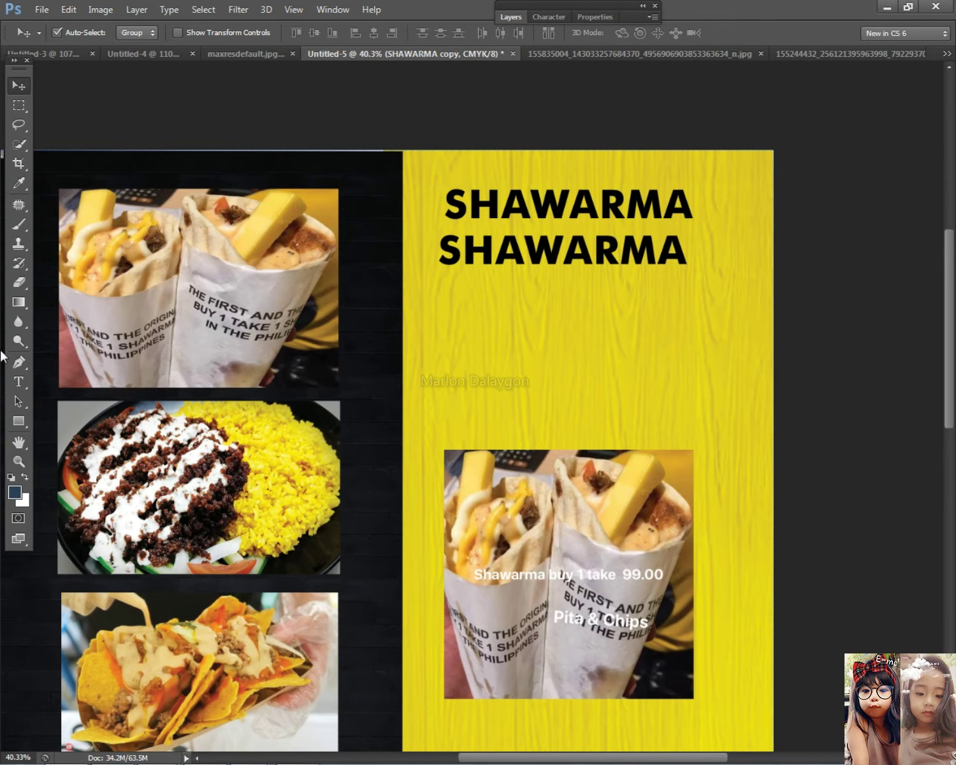
pyautogui.click(14, 386)
pyautogui.doubleClick(620, 256)
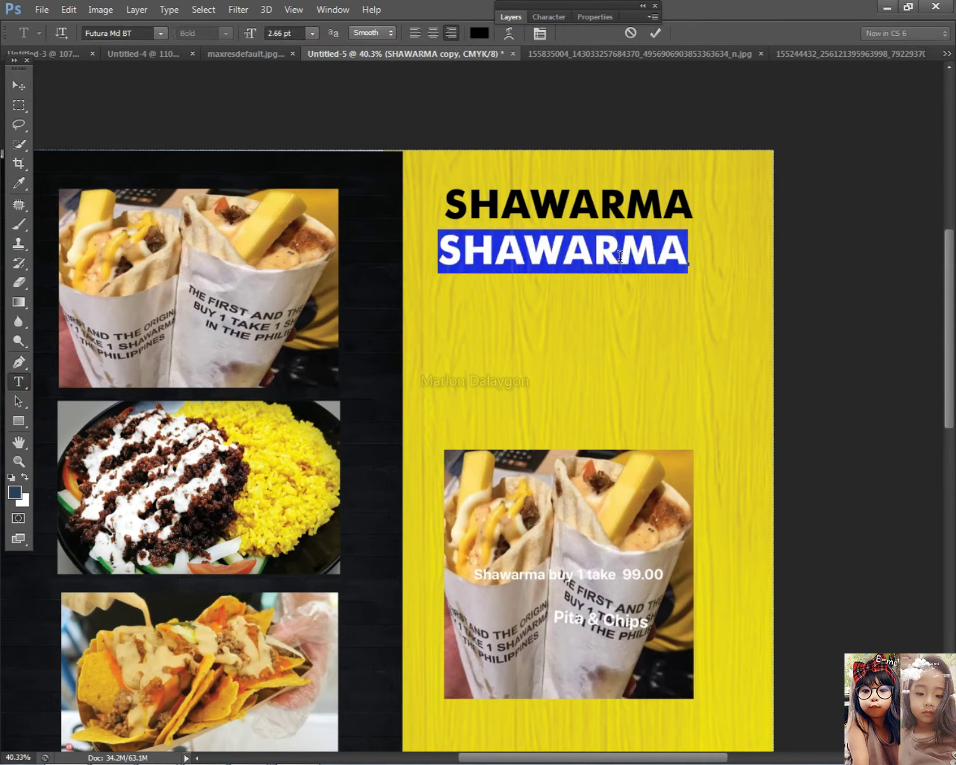
pyautogui.write('BU')
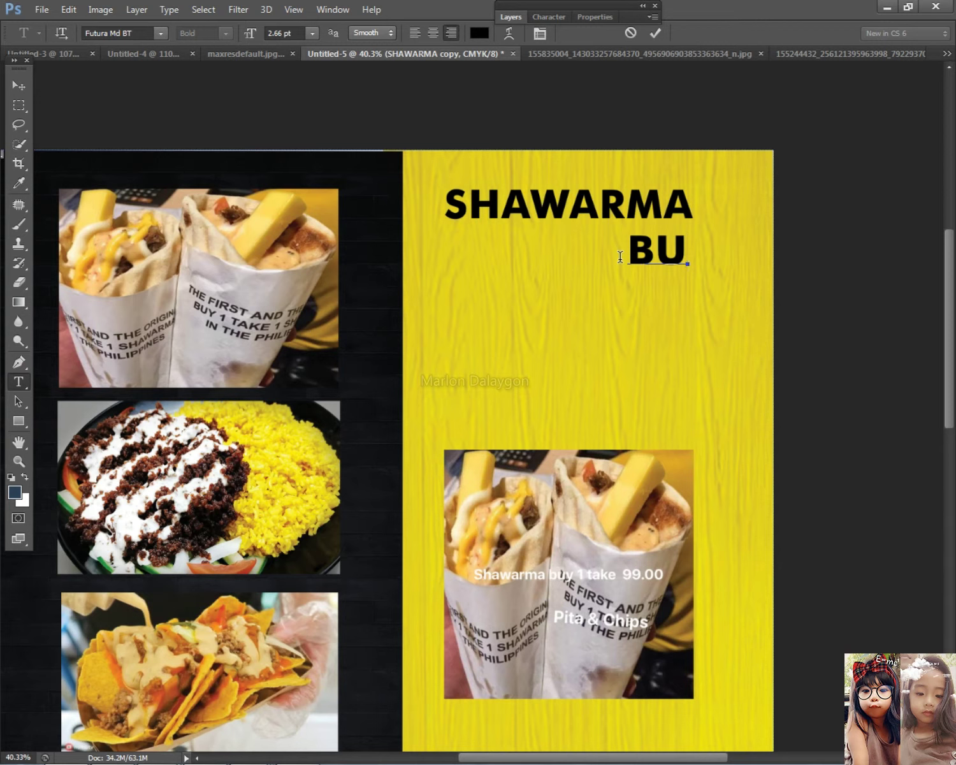
pyautogui.write('Y ')
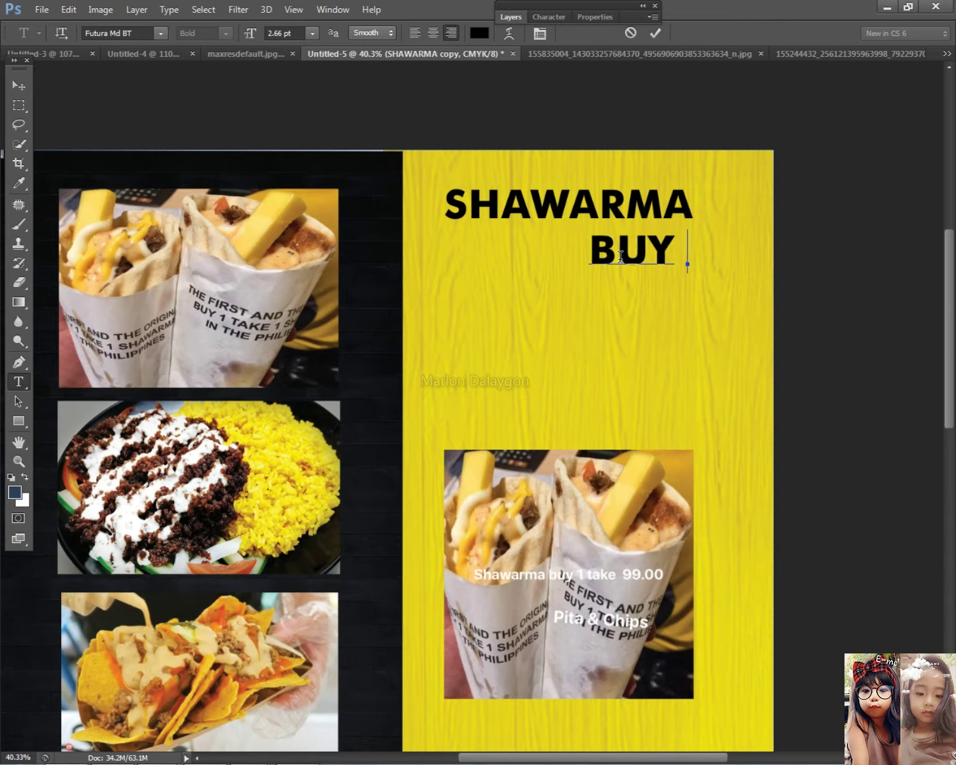
pyautogui.write('1')
# - Move the "BUY 1" text up close beneath the SHAWARMA heading
pyautogui.click(19, 85)
pyautogui.moveTo(630, 280); pyautogui.dragTo(623, 245)
pyautogui.hotkey('ctrl', 't')
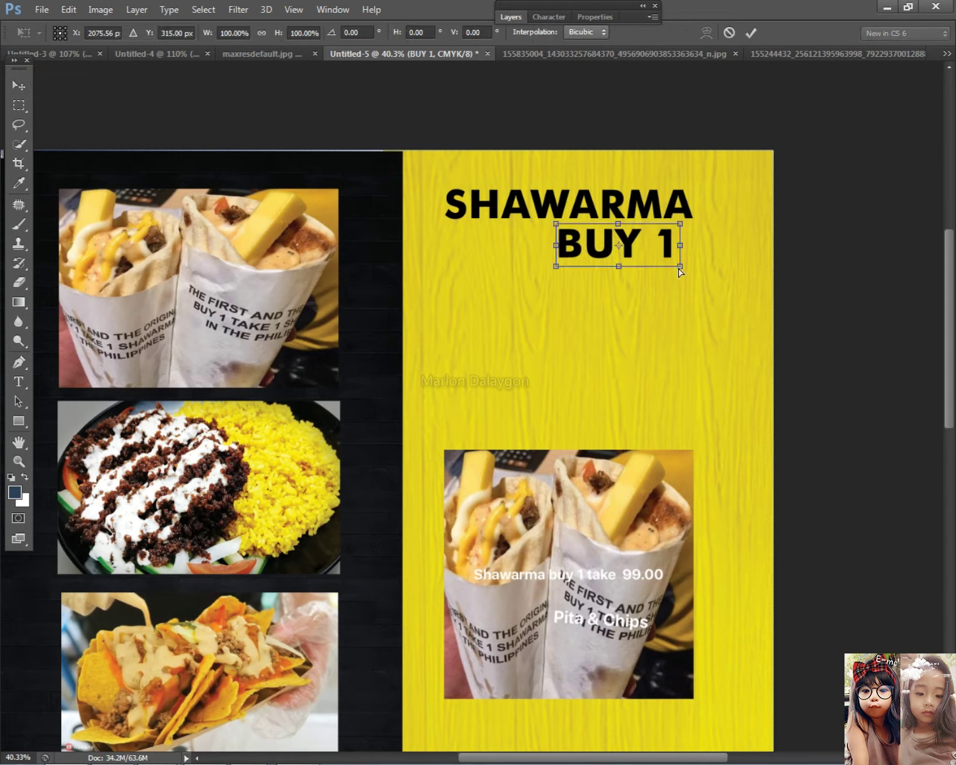
pyautogui.press('Return')
# - Delete the number 1 from the "BUY 1" text, leaving only BUY
pyautogui.click(19, 382)
pyautogui.moveTo(640, 242); pyautogui.dragTo(795, 246)
pyautogui.press('BackSpace')
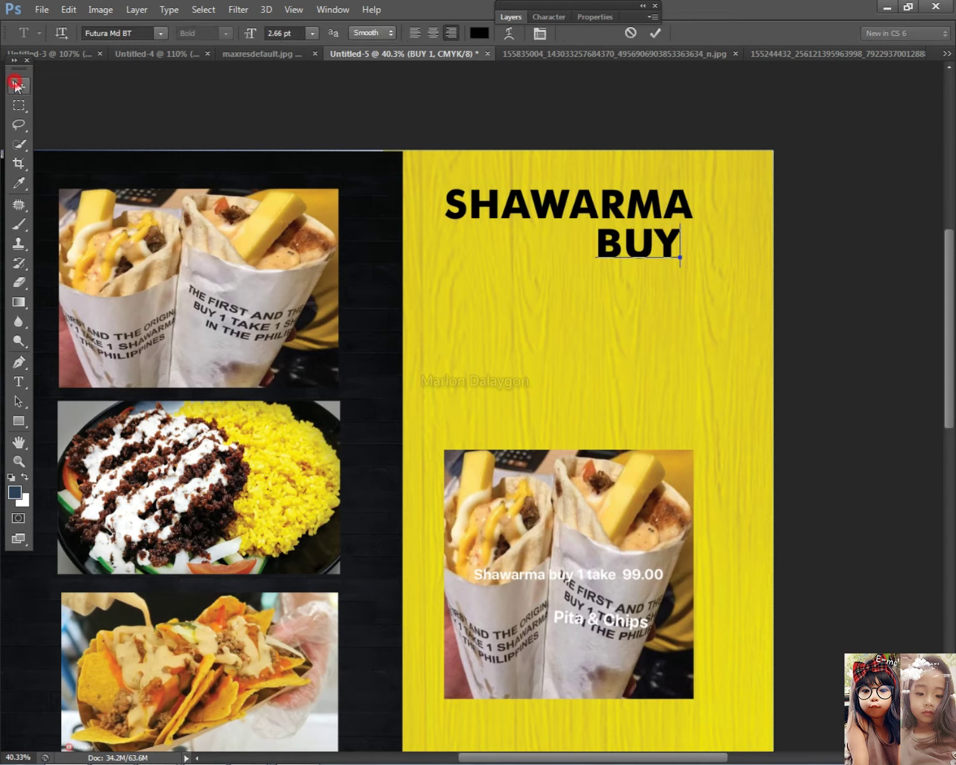
# - Duplicate the BUY text beside itself and replace the copy's text with "1"
pyautogui.click(15, 84)
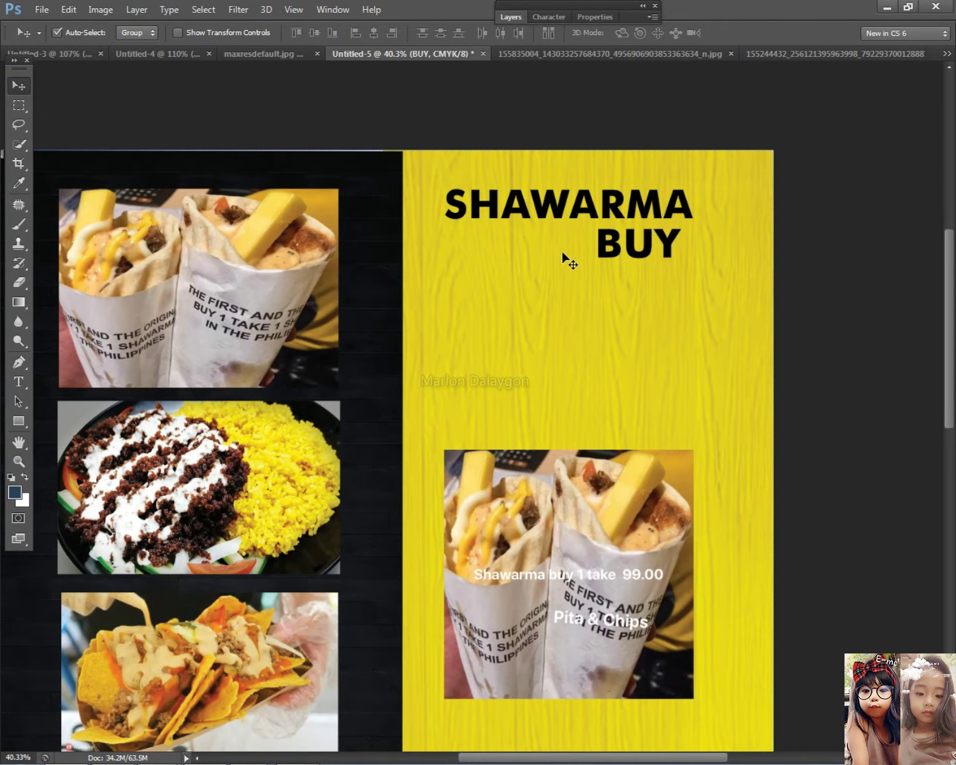
pyautogui.keyDown('alt'); pyautogui.moveTo(663, 253); pyautogui.dragTo(738, 258); pyautogui.keyUp('alt')
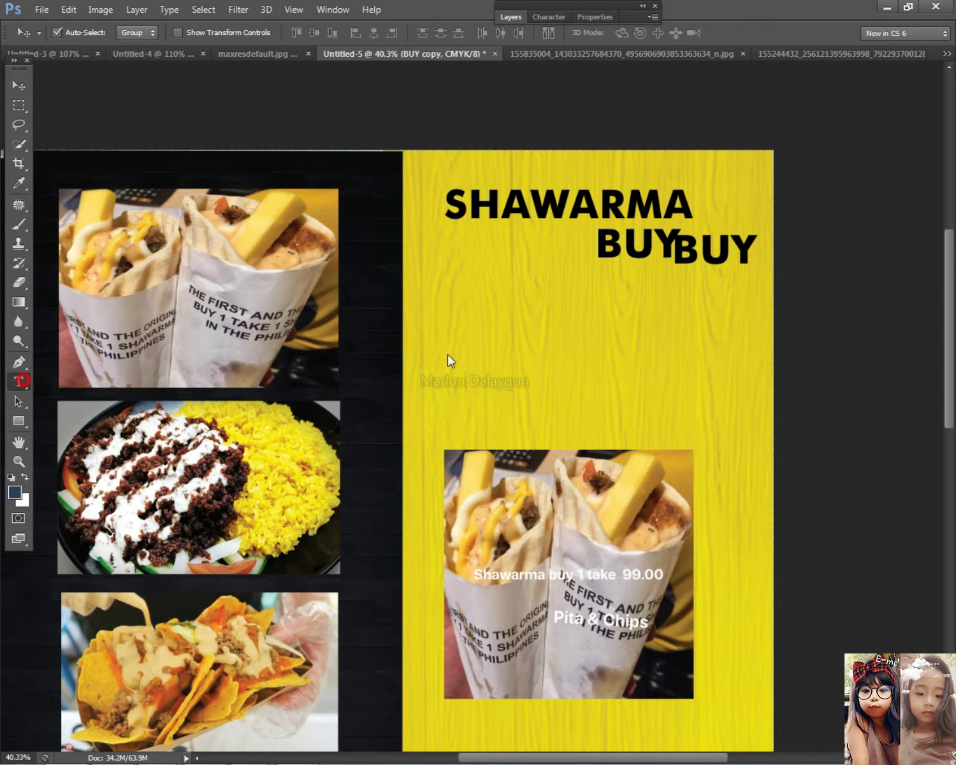
pyautogui.press('t')
pyautogui.doubleClick(748, 245)
pyautogui.write('1')
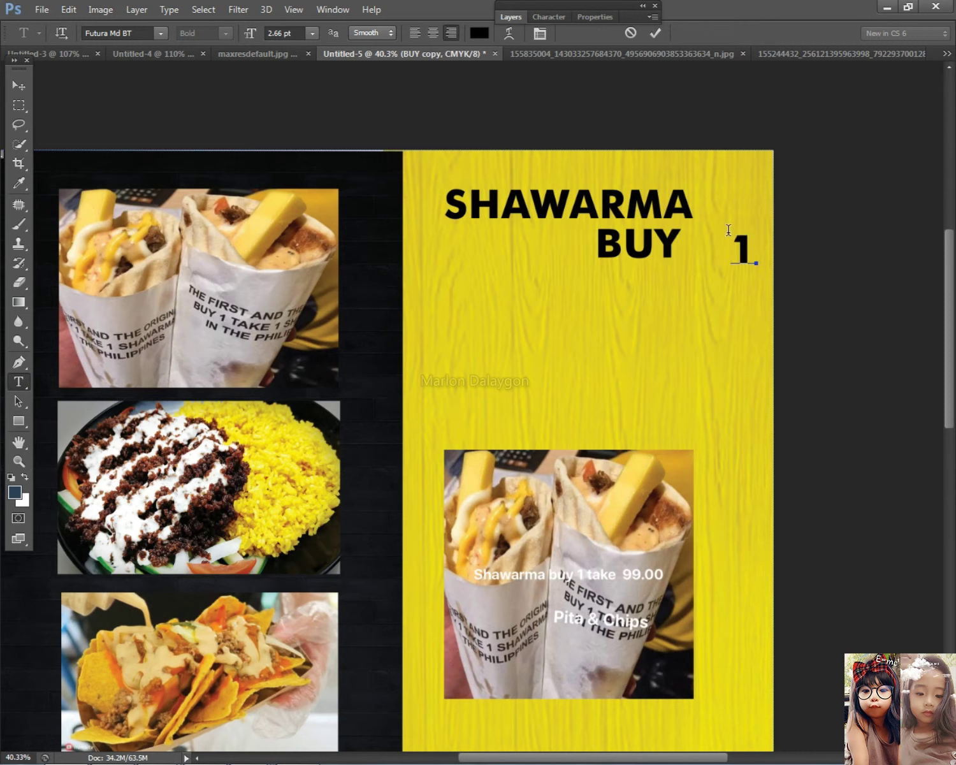
# - Place the 1 right after BUY and enlarge it to about twice BUY's height, with its top level with BUY
pyautogui.click(28, 86)
pyautogui.moveTo(742, 251); pyautogui.dragTo(703, 246)
pyautogui.hotkey('ctrl', 't')
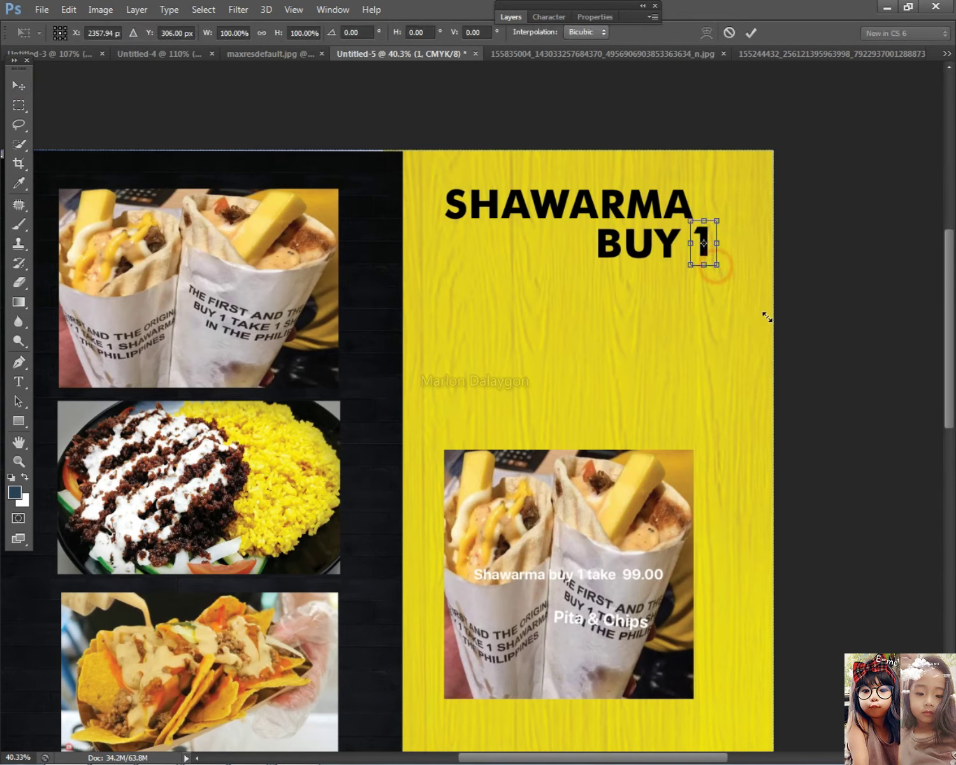
pyautogui.moveTo(767, 317); pyautogui.dragTo(765, 316)
pyautogui.moveTo(725, 271); pyautogui.dragTo(719, 260)
pyautogui.press('Up')
pyautogui.press('Up')
pyautogui.press('Up')
pyautogui.press('Return')
pyautogui.scroll(-5, 745, 290)
pyautogui.scroll(4, 746, 305)
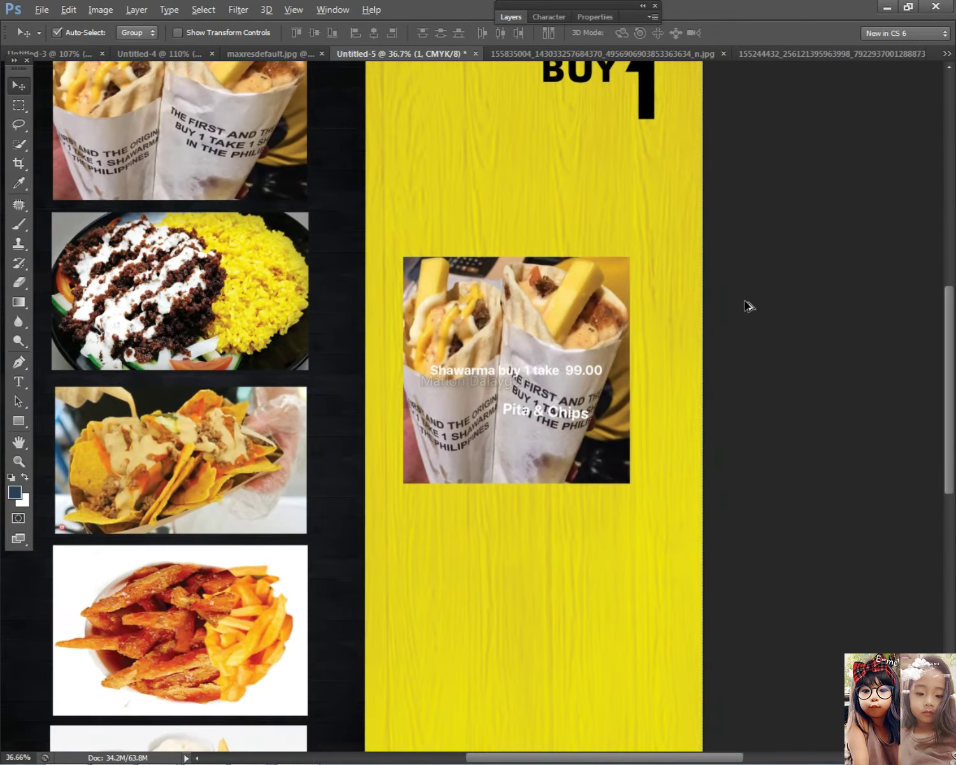
pyautogui.scroll(1, 749, 306)
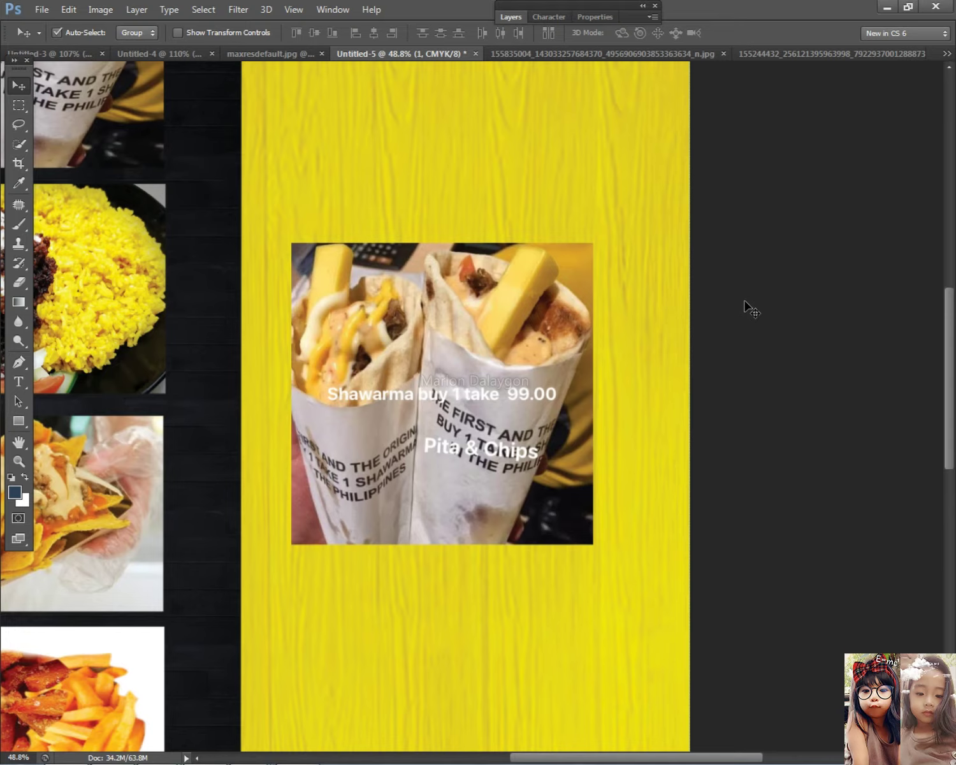
pyautogui.scroll(5, 747, 307)
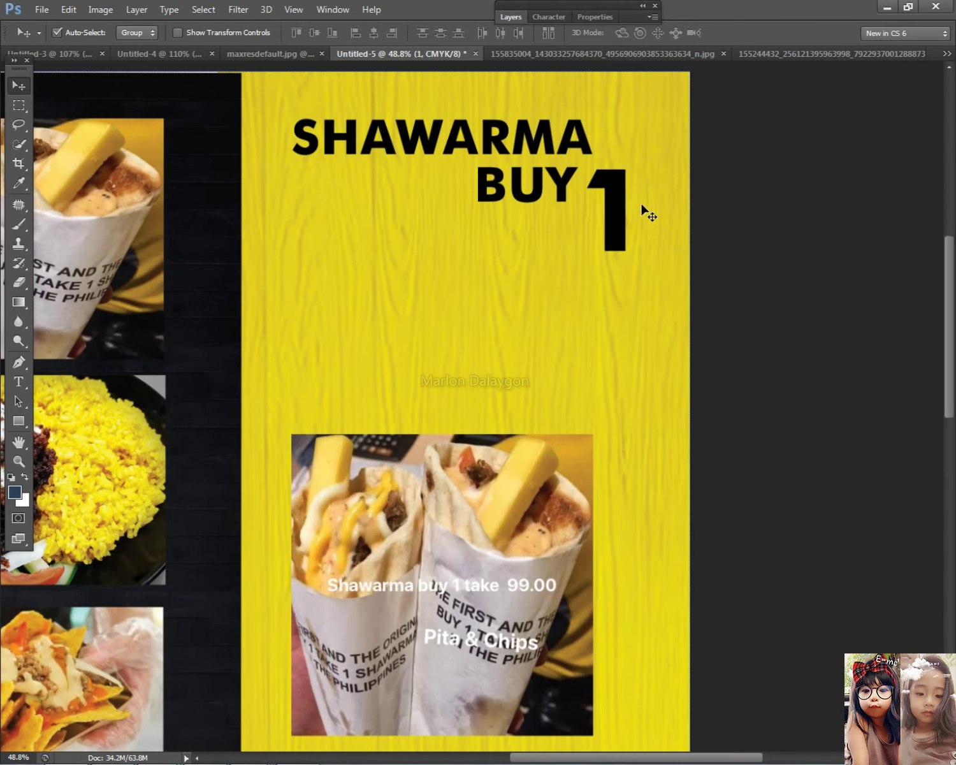
pyautogui.rightClick(531, 182)
pyautogui.click(546, 191)
pyautogui.moveTo(545, 192); pyautogui.dragTo(405, 226)
pyautogui.hotkey('ctrl', 'z')
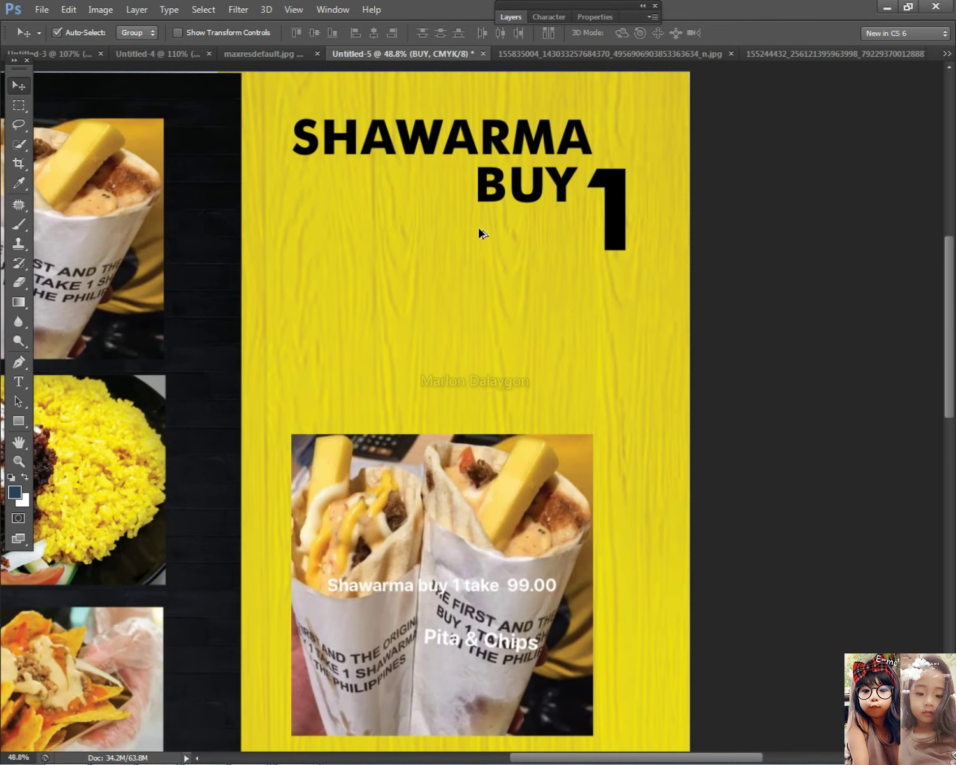
# - Move BUY and the 1 under the start of SHAWARMA, and duplicate BUY with the copy's text replaced by "TAKE"
pyautogui.moveTo(545, 177); pyautogui.dragTo(359, 174)
pyautogui.moveTo(611, 180); pyautogui.dragTo(501, 210)
pyautogui.click(19, 381)
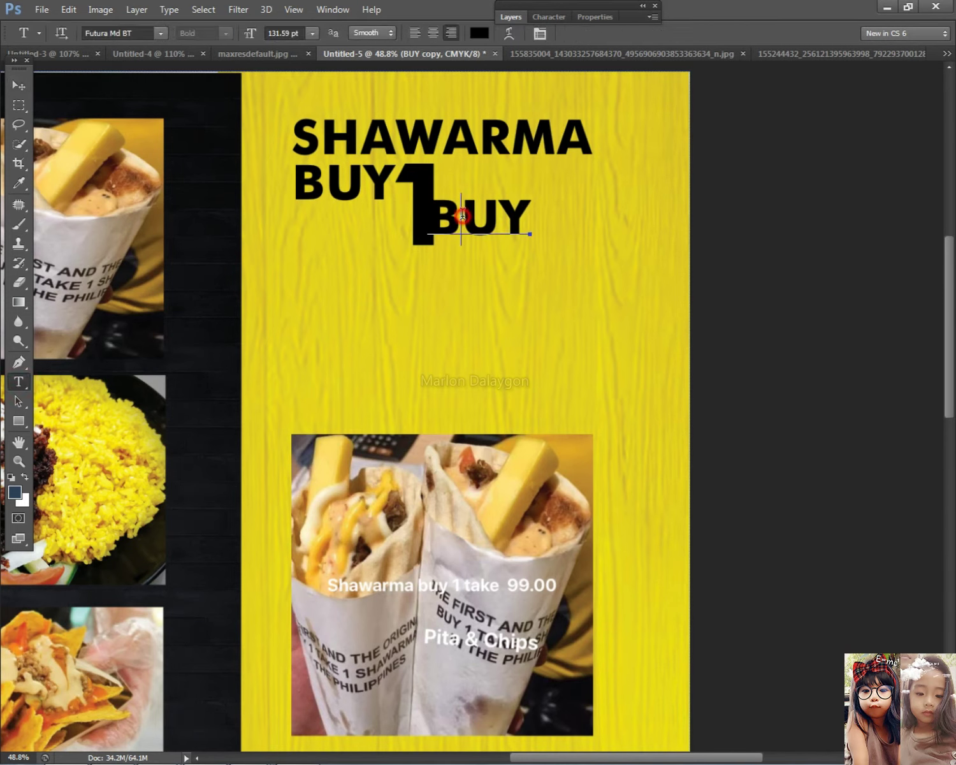
pyautogui.doubleClick(463, 213)
pyautogui.press('Right')
pyautogui.press('BackSpace')
pyautogui.press('BackSpace')
pyautogui.press('BackSpace')
pyautogui.write('A')
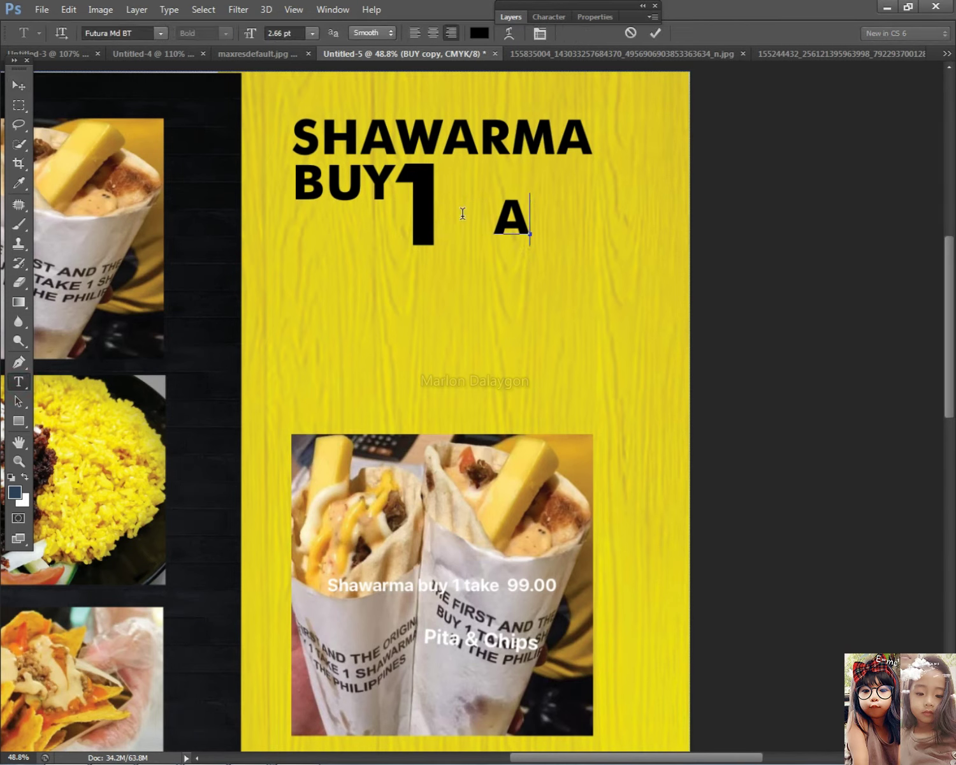
pyautogui.write('AKE')
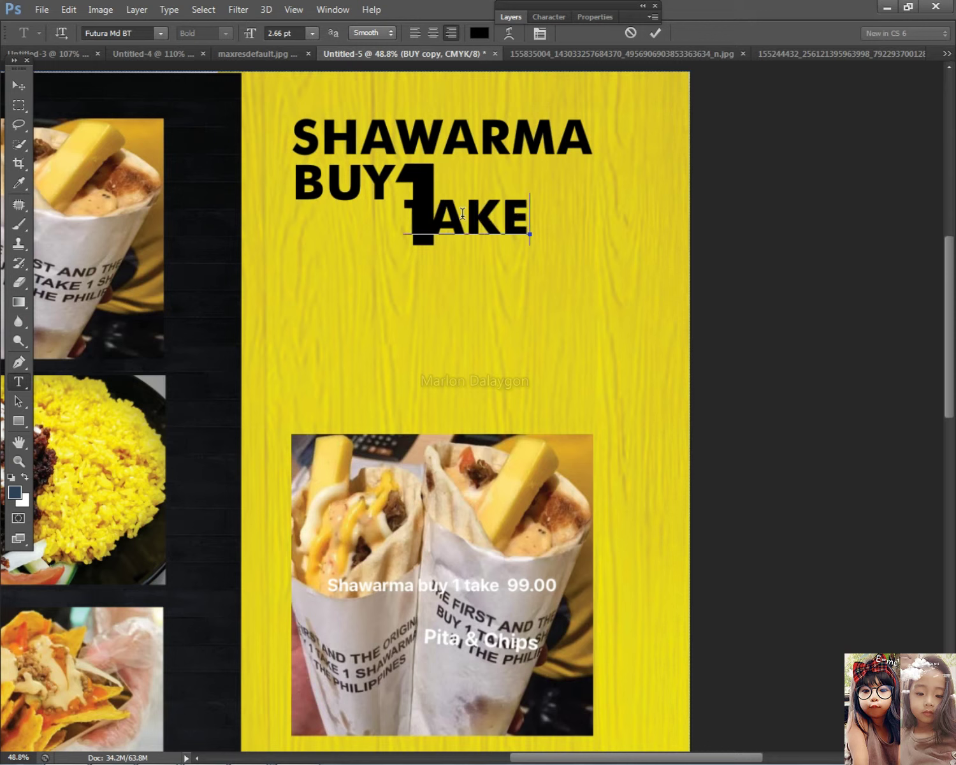
# - Enlarge the 1 near the yellow panel's outer edge and stack BUY above TAKE beside it, beneath the end of SHAWARMA
pyautogui.click(19, 84)
pyautogui.moveTo(503, 214); pyautogui.dragTo(545, 212)
pyautogui.moveTo(414, 200); pyautogui.dragTo(622, 181)
pyautogui.hotkey('ctrl', 't')
pyautogui.moveTo(654, 241); pyautogui.dragTo(694, 274)
pyautogui.press('Return')
pyautogui.moveTo(347, 184); pyautogui.dragTo(555, 177)
pyautogui.moveTo(514, 214); pyautogui.dragTo(557, 227)
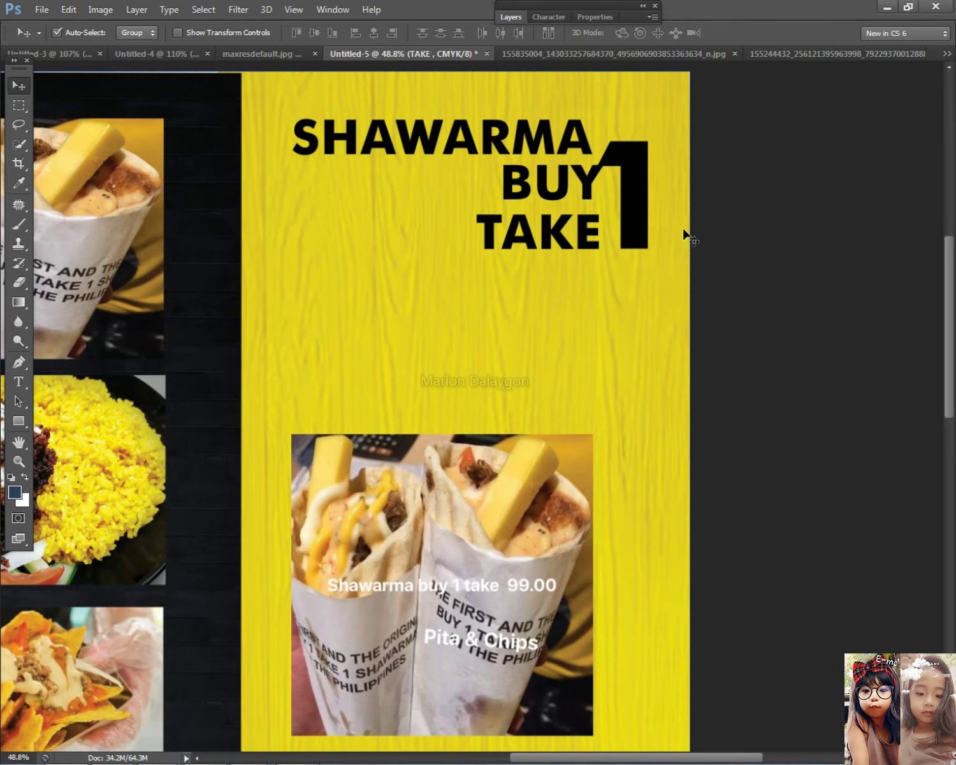
# - Raise the 1 beside the end of SHAWARMA, enlarge it further and nudge it outward
pyautogui.moveTo(645, 186)
pyautogui.mouseDown()
pyautogui.moveTo(643, 167)
pyautogui.moveTo(637, 172)
pyautogui.mouseUp()
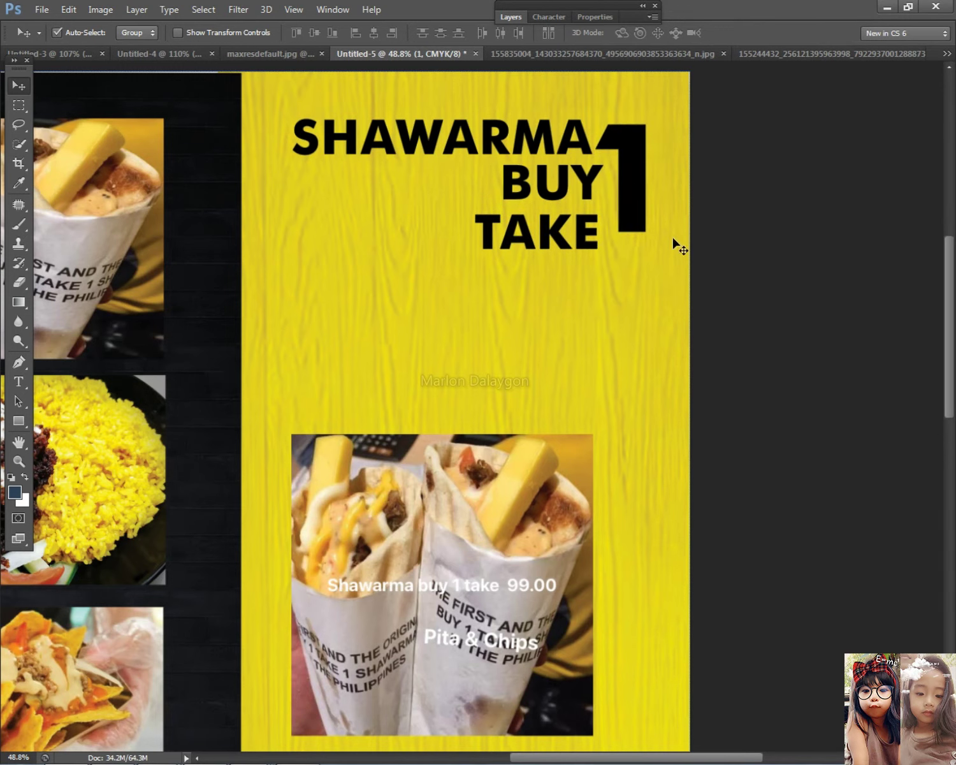
pyautogui.hotkey('ctrl', 't')
pyautogui.moveTo(682, 268); pyautogui.dragTo(709, 285)
pyautogui.press('Return')
pyautogui.press('Right')
pyautogui.press('Right')
pyautogui.press('Right')
pyautogui.press('Right')
# - Nudge TAKE and BUY into an evenly spaced stack with matching ends beneath SHAWARMA
pyautogui.rightClick(561, 169)
pyautogui.click(571, 177)
pyautogui.rightClick(552, 226)
pyautogui.click(561, 237)
pyautogui.press('Right')
pyautogui.press('Right')
pyautogui.press('Right')
pyautogui.press('Up')
pyautogui.press('Up')
pyautogui.rightClick(537, 187)
pyautogui.click(553, 196)
pyautogui.hotkey('shift', 'Down')
pyautogui.rightClick(462, 145)
pyautogui.click(477, 155)
# - Shift BUY, TAKE and the 1 together toward the food photos and place the SHAWARMA heading above them
pyautogui.scroll(-2, 485, 159)
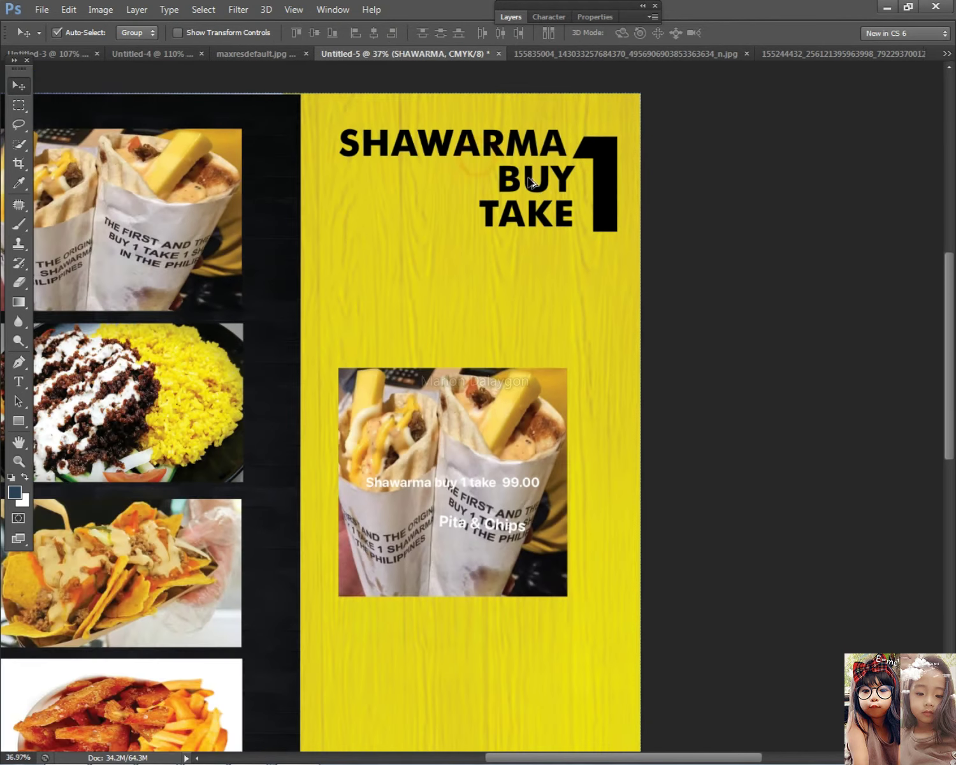
pyautogui.scroll(1, 529, 183)
pyautogui.rightClick(539, 167)
pyautogui.click(562, 179)
pyautogui.moveTo(485, 131); pyautogui.dragTo(583, 108)
pyautogui.moveTo(668, 269); pyautogui.dragTo(519, 132)
pyautogui.moveTo(551, 181); pyautogui.dragTo(390, 194)
pyautogui.moveTo(486, 124); pyautogui.dragTo(401, 120)
pyautogui.moveTo(390, 204)
pyautogui.mouseDown()
pyautogui.moveTo(386, 169)
pyautogui.moveTo(399, 228)
pyautogui.moveTo(400, 182)
pyautogui.mouseUp()
# - Nudge the TAKE text up close beneath BUY so its baseline matches the bottom of the 1
pyautogui.rightClick(382, 218)
pyautogui.click(461, 240)
pyautogui.press('Up')
pyautogui.press('Up')
pyautogui.press('Up')
pyautogui.press('Up')
pyautogui.press('Up')
pyautogui.press('Up')
pyautogui.press('Up')
pyautogui.press('Up')
pyautogui.press('Up')
pyautogui.press('Up')
pyautogui.press('Up')
pyautogui.press('Up')
pyautogui.press('Up')
pyautogui.press('Up')
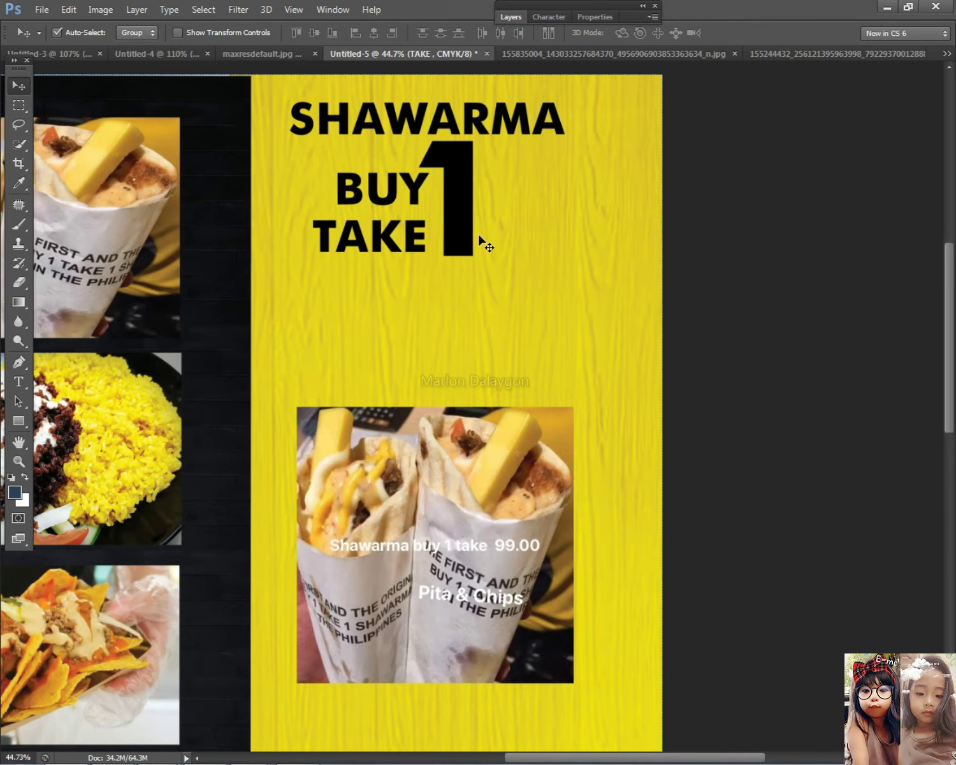
# - Duplicate the BUY text to the other side of the 1 and replace the copy's text with "P.90.00"
pyautogui.rightClick(392, 180)
pyautogui.click(401, 190)
pyautogui.rightClick(401, 190)
pyautogui.click(416, 199)
pyautogui.keyDown('alt'); pyautogui.moveTo(399, 194); pyautogui.dragTo(558, 199); pyautogui.keyUp('alt')
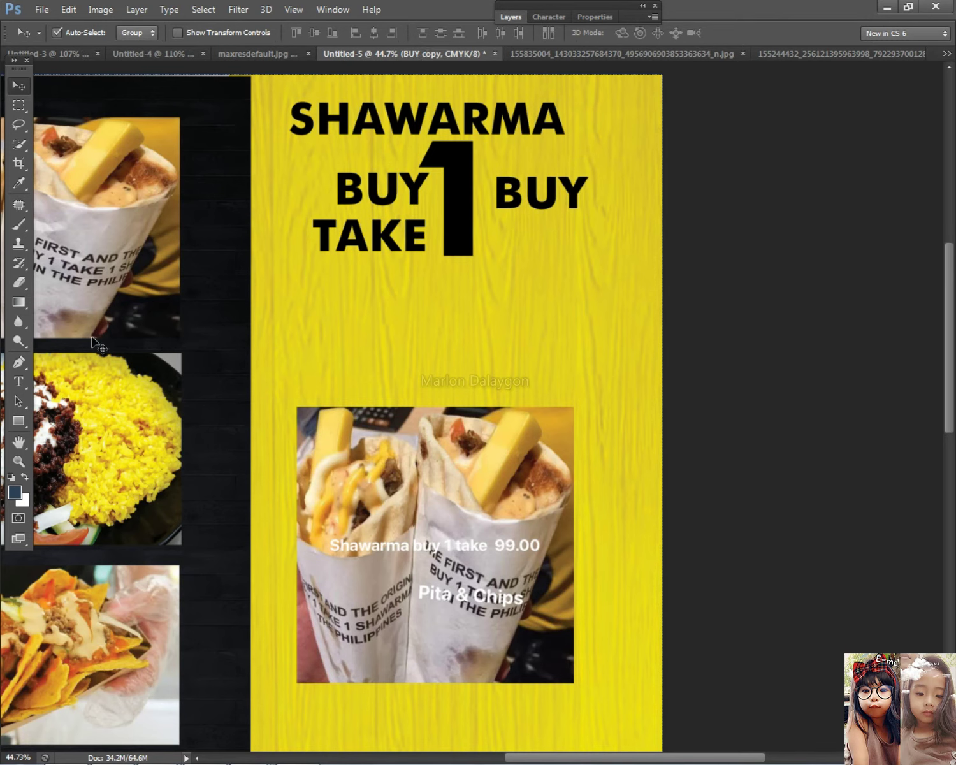
pyautogui.click(14, 385)
pyautogui.doubleClick(569, 192)
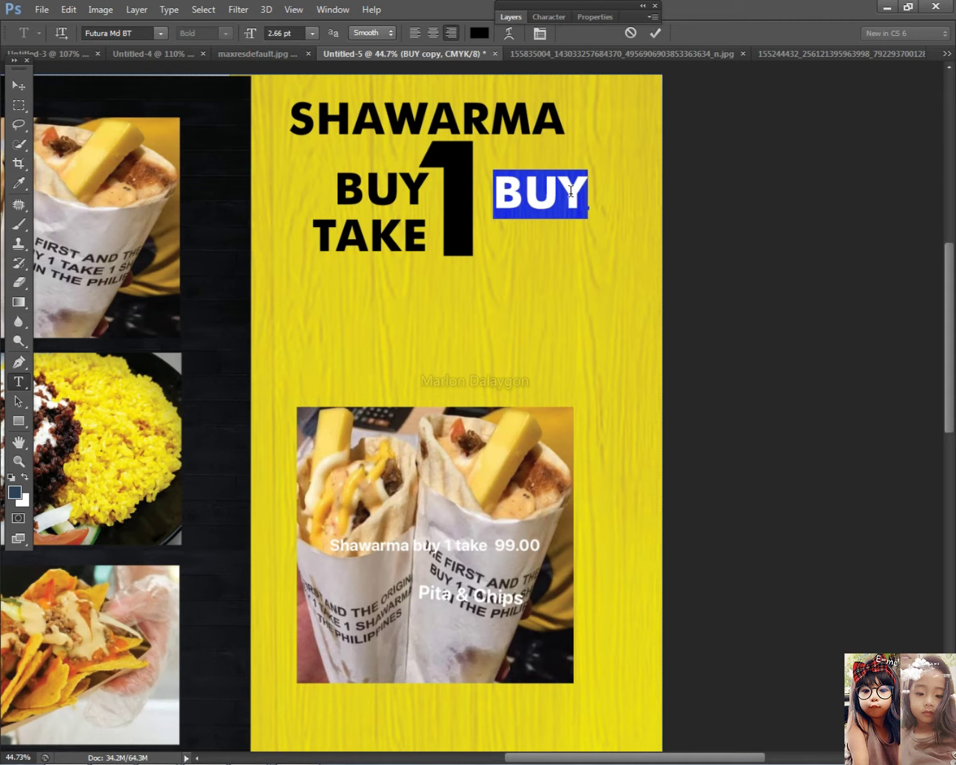
pyautogui.write('P')
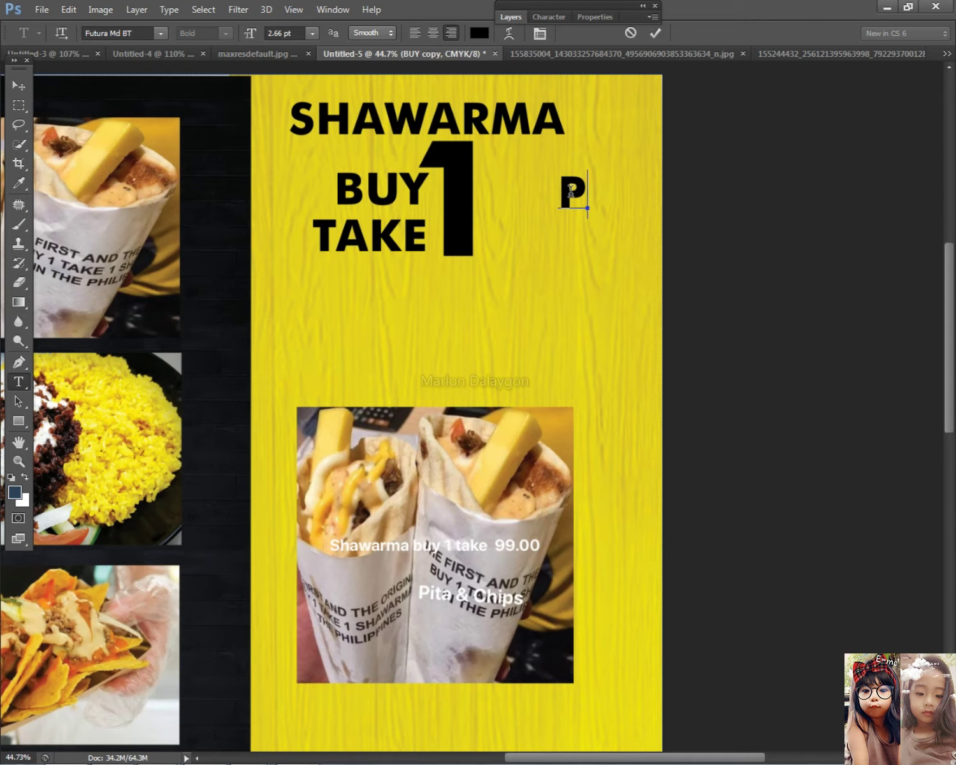
pyautogui.write('.90')
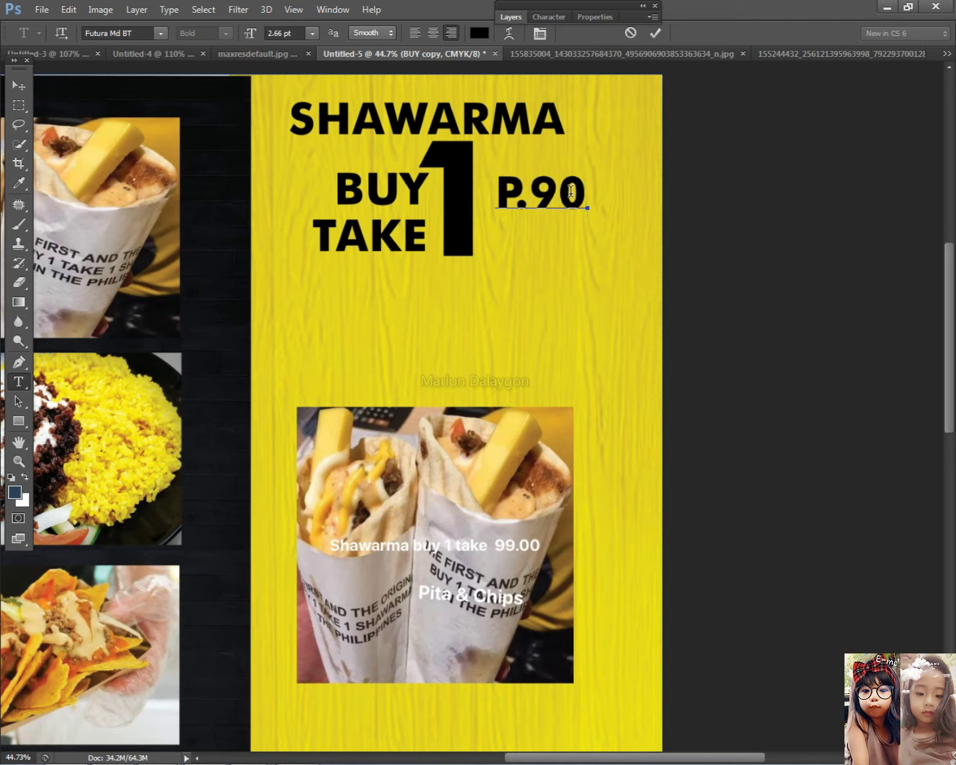
pyautogui.write('.00')
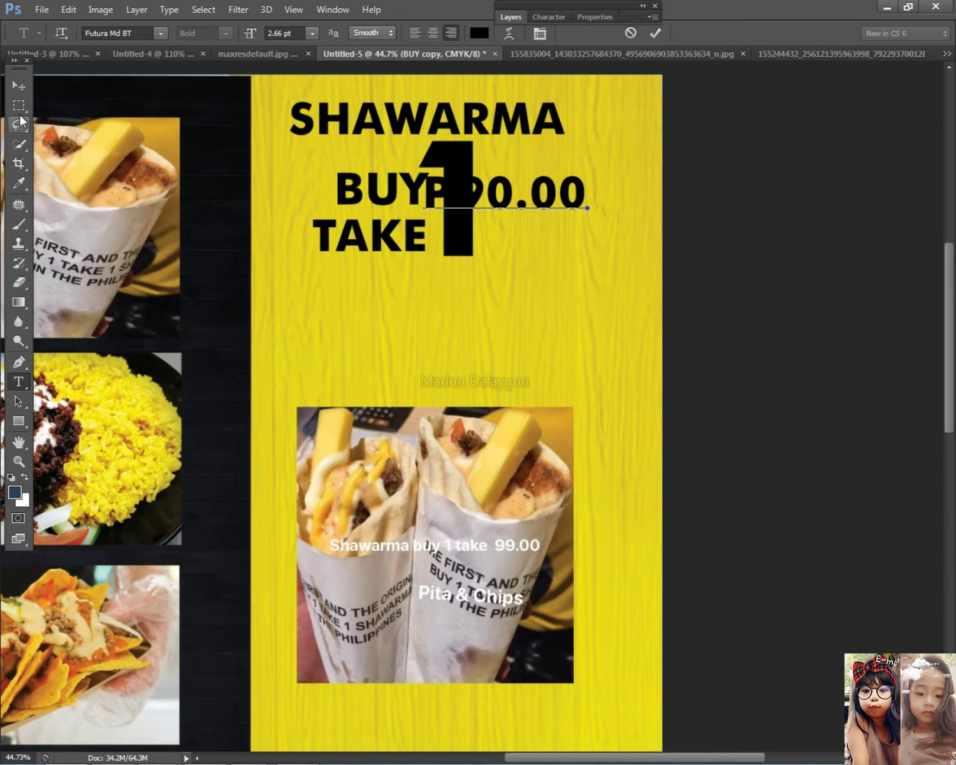
# - Move the P.90.00 price clear of the 1, vertically between BUY and TAKE, and stretch it taller
pyautogui.click(18, 85)
pyautogui.moveTo(552, 197); pyautogui.dragTo(605, 227)
pyautogui.scroll(-1, 605, 227)
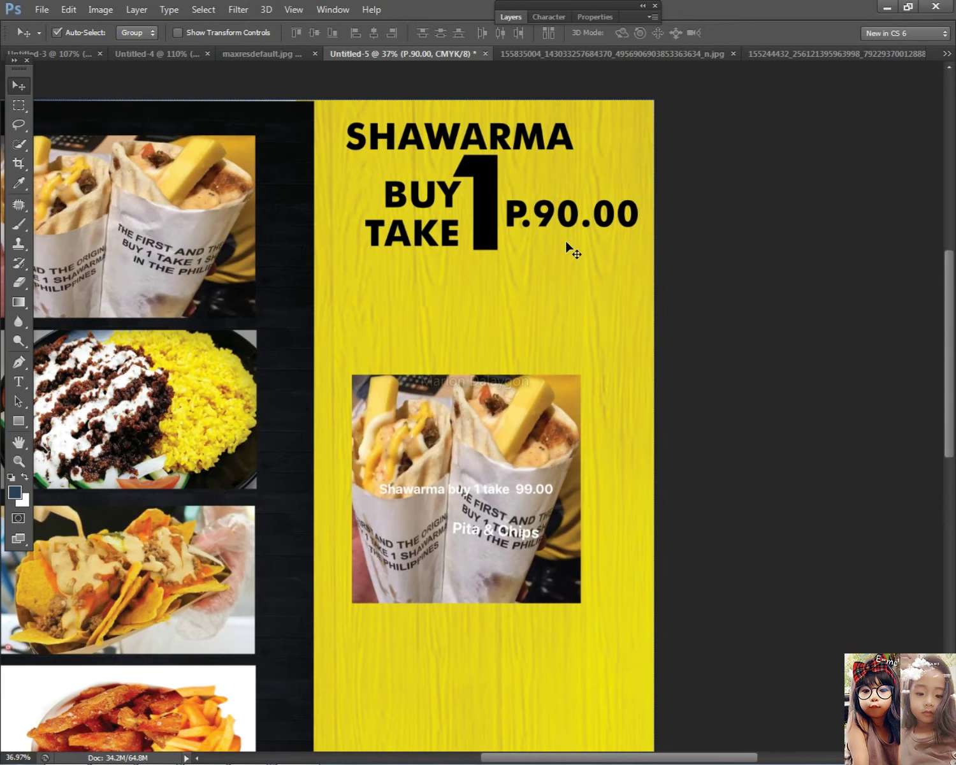
pyautogui.hotkey('ctrl', 't')
pyautogui.moveTo(573, 255); pyautogui.dragTo(587, 222)
pyautogui.press('Return')
pyautogui.click(41, 10)
pyautogui.click(64, 37)
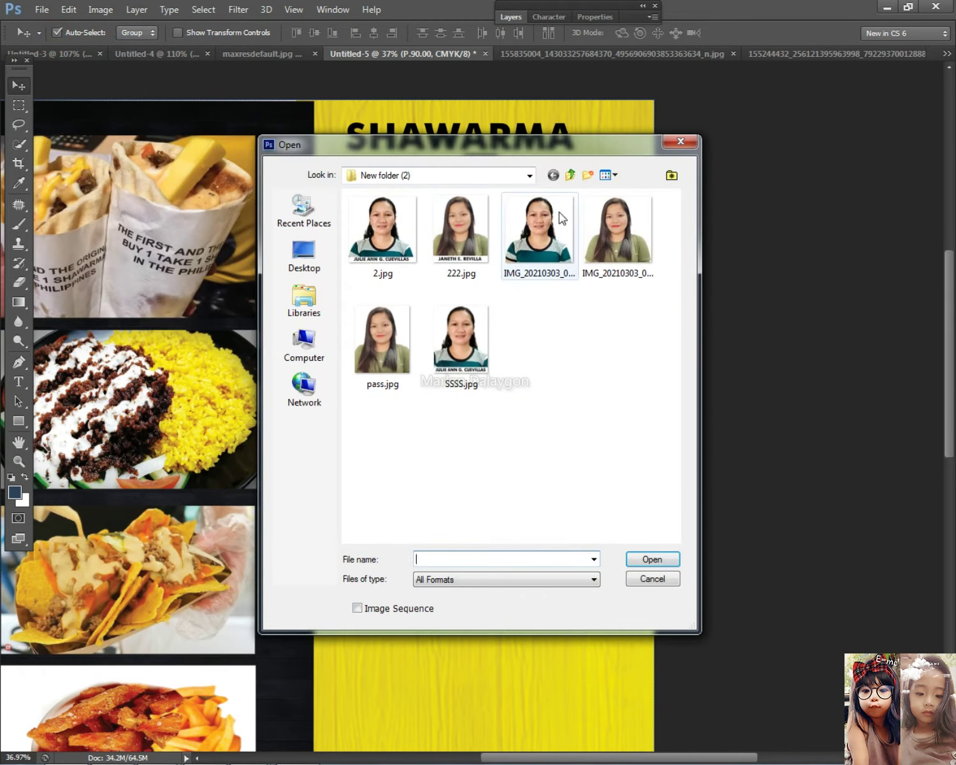
pyautogui.click(680, 141)
# - Switch to Windows Explorer and open the Tarpaulin folder inside psd > layouts on Local Disk (D:)
pyautogui.press('super+e')
pyautogui.click(185, 214)
pyautogui.doubleClick(313, 331)
pyautogui.doubleClick(269, 398)
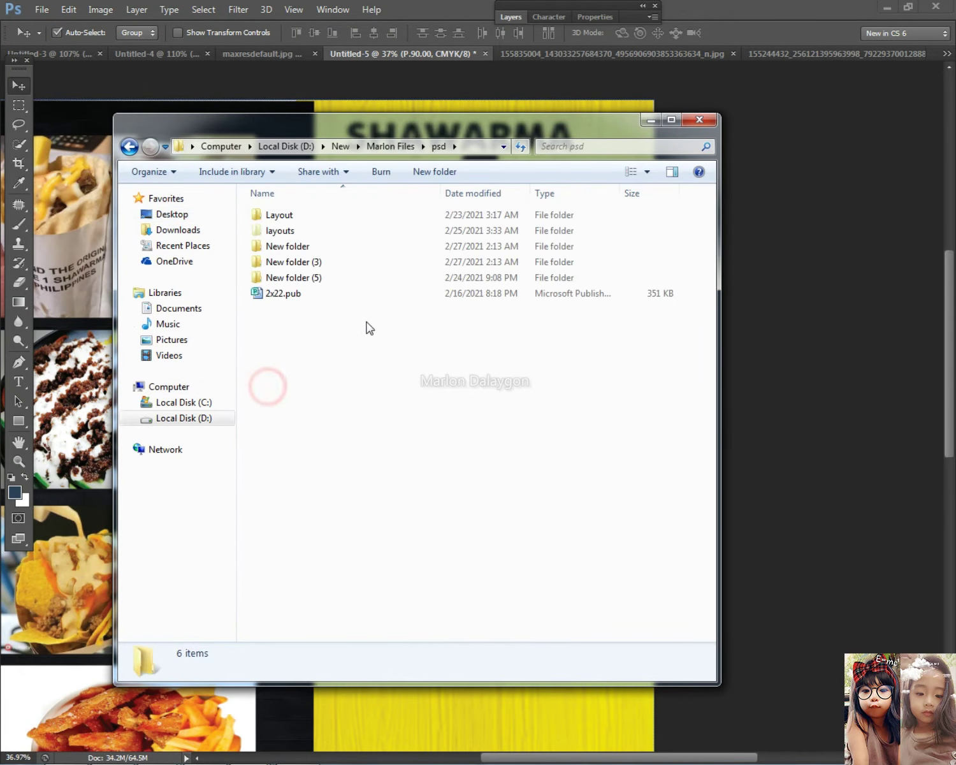
pyautogui.doubleClick(285, 231)
pyautogui.scroll(-6, 441, 477)
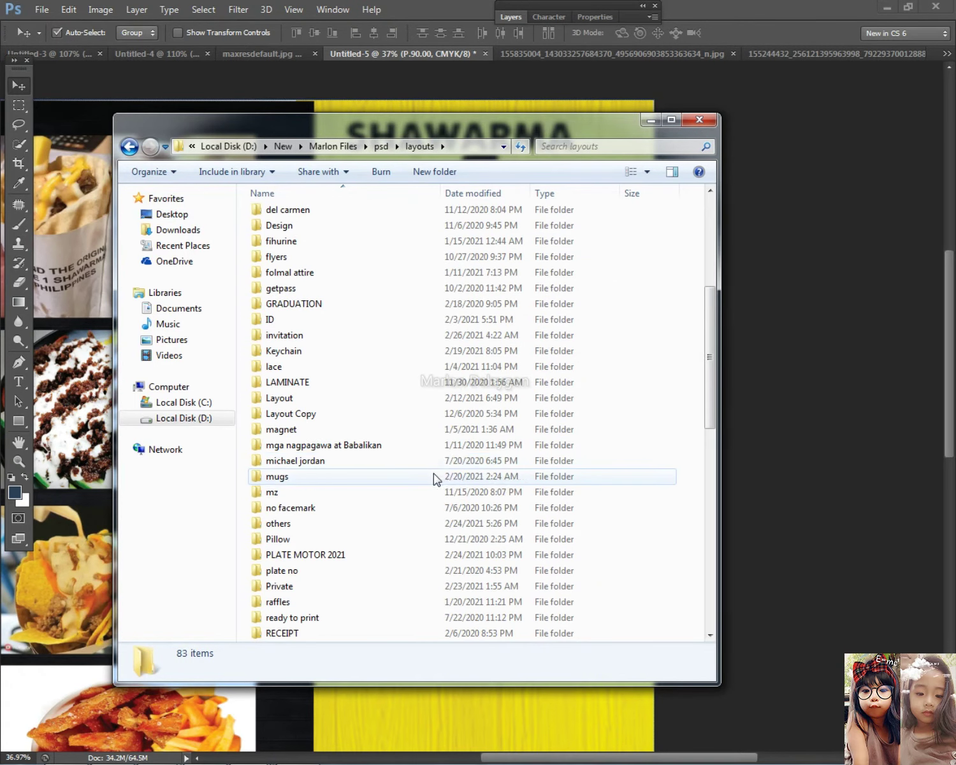
pyautogui.click(295, 401)
pyautogui.write('tarp')
pyautogui.press('Return')
# - Open BLACKCRUST PIZZA CO..tif from the "1 new layout" folder in Photoshop
pyautogui.scroll(-5, 494, 424)
pyautogui.scroll(-3, 492, 419)
pyautogui.scroll(8, 469, 414)
pyautogui.doubleClick(296, 232)
pyautogui.scroll(-10, 567, 446)
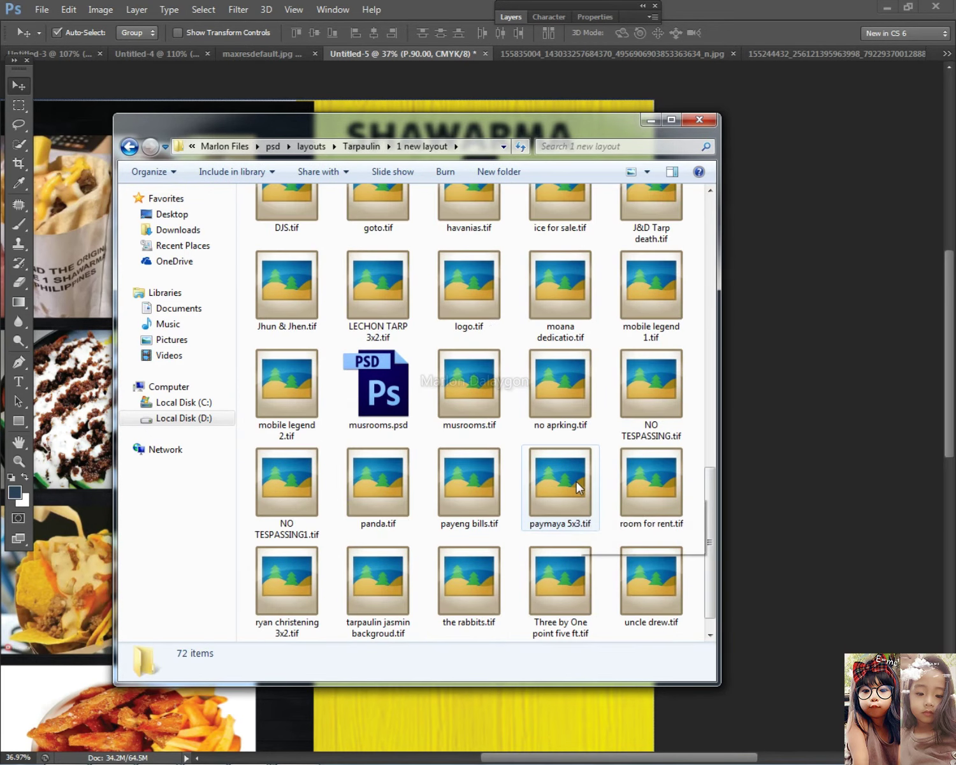
pyautogui.scroll(5, 576, 483)
pyautogui.doubleClick(650, 415)
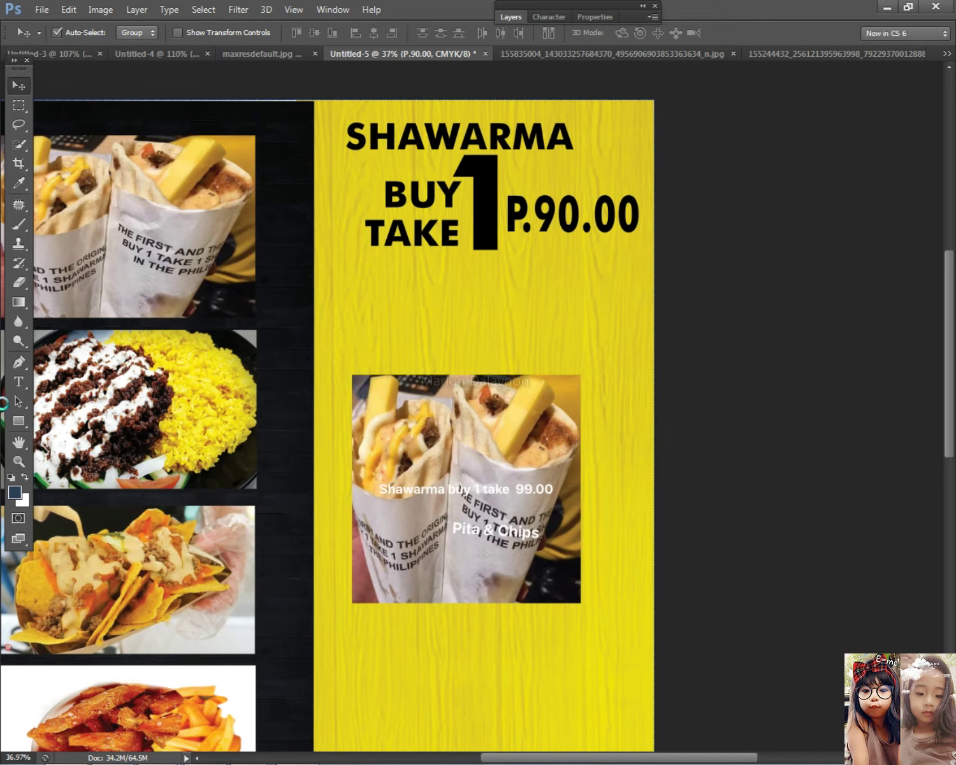
# - Copy the peso sign from the ₱269.00 price text in the pizza layout
pyautogui.click(19, 381)
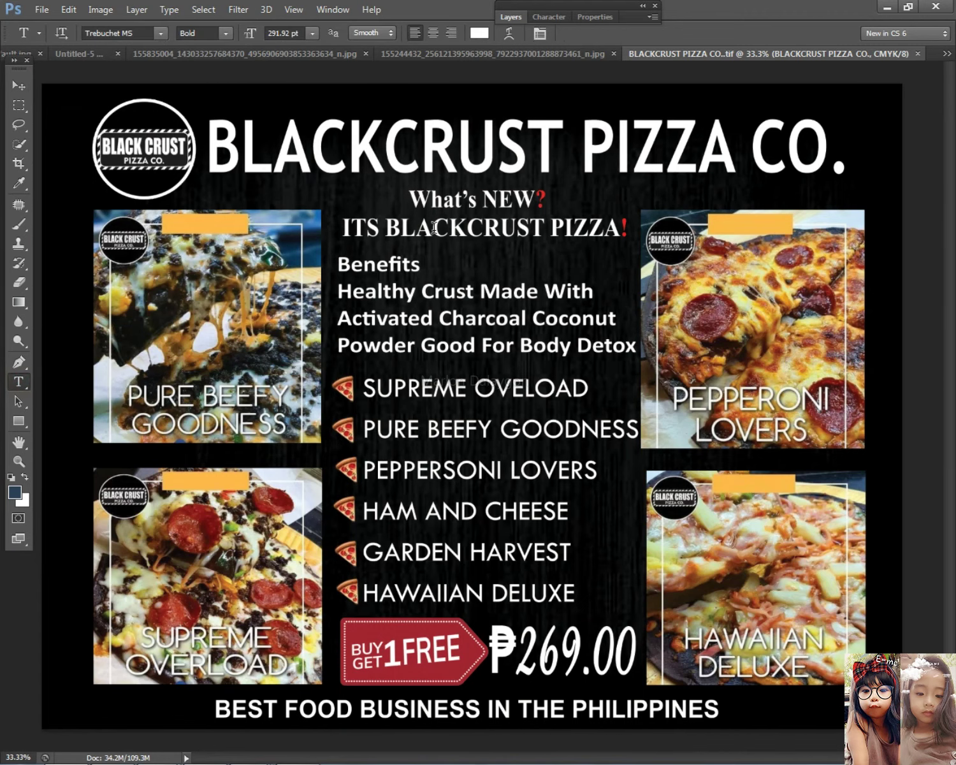
pyautogui.click(18, 87)
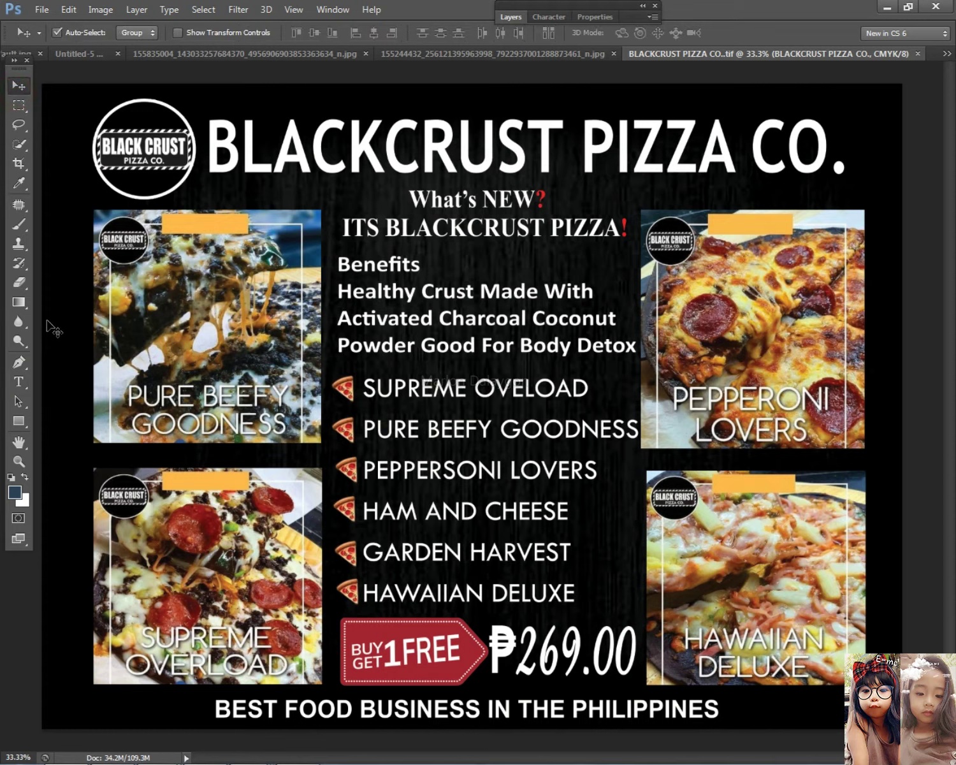
pyautogui.click(25, 381)
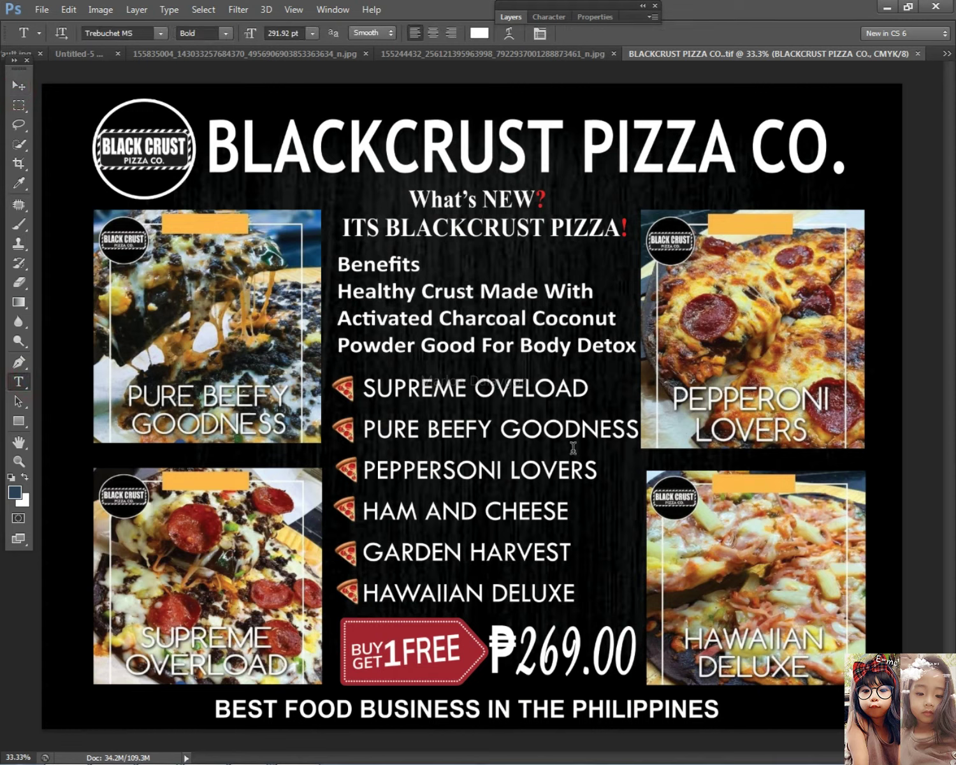
pyautogui.doubleClick(513, 656)
pyautogui.hotkey('ctrl', 'c')
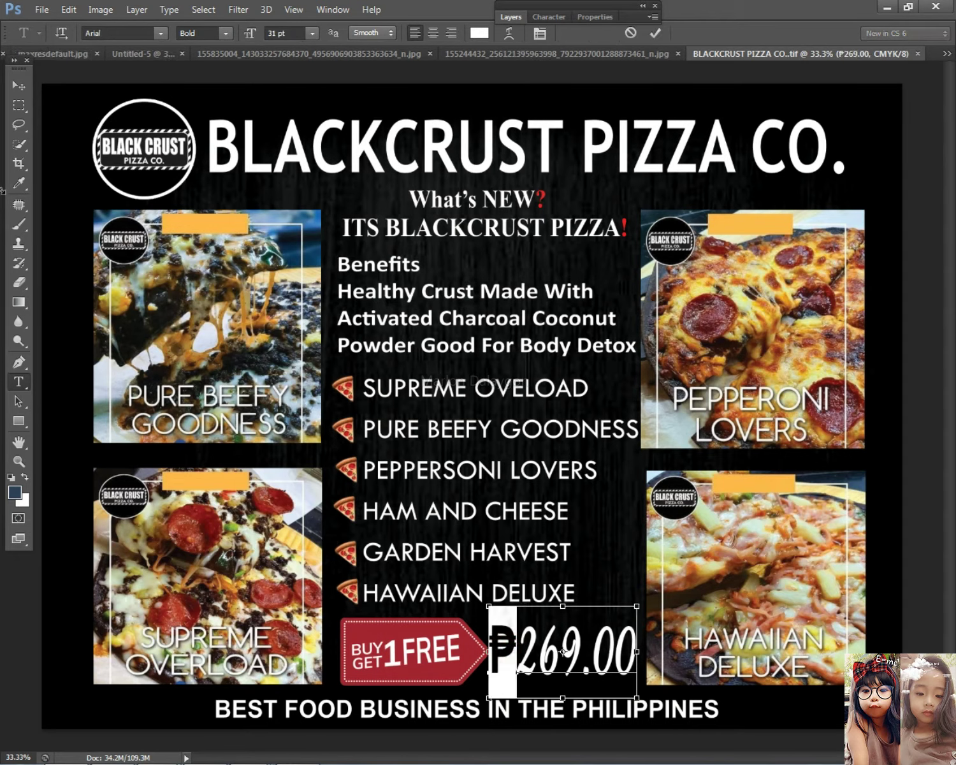
# - Close BLACKCRUST PIZZA CO..tif without saving the changes
pyautogui.click(23, 86)
pyautogui.click(918, 54)
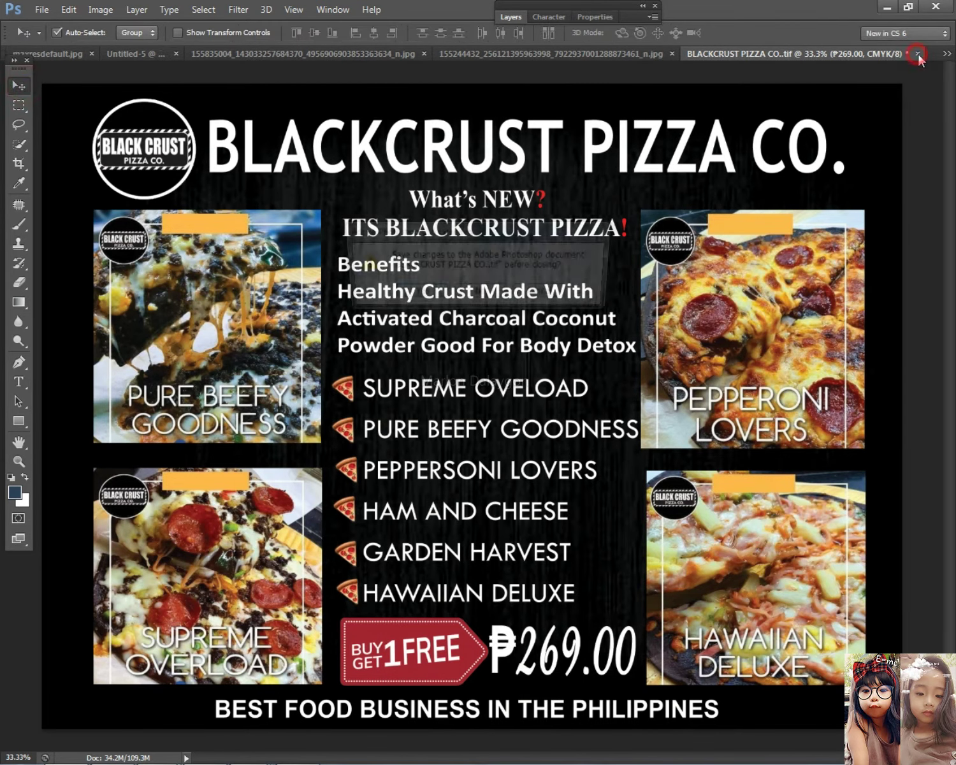
pyautogui.click(488, 296)
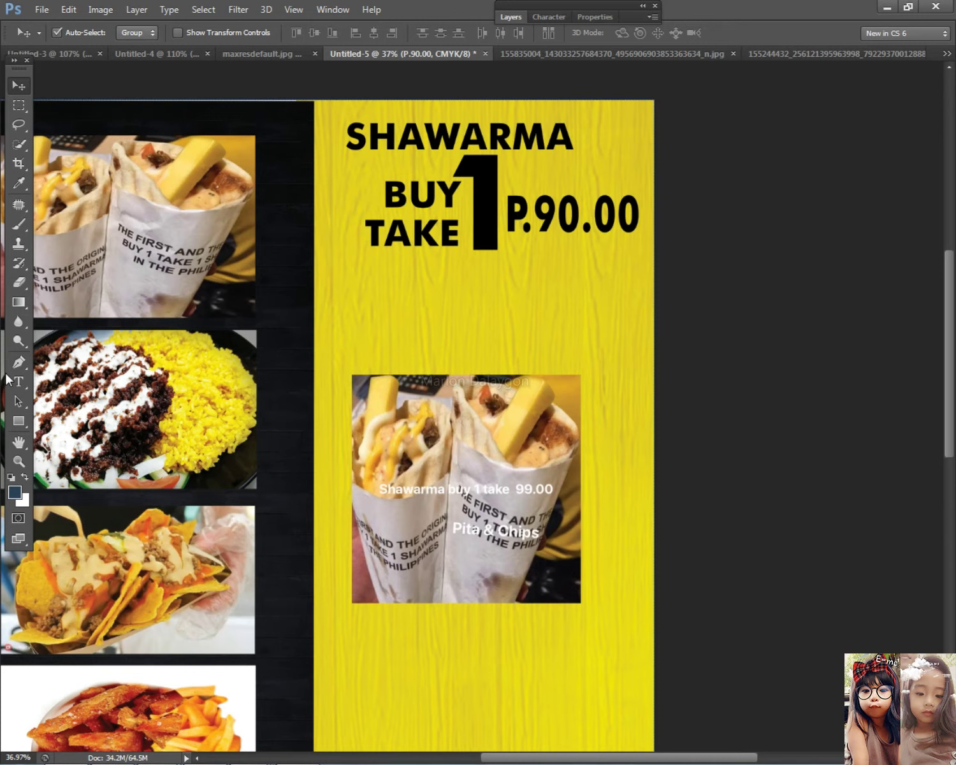
# - Replace the "P." in the menu's P.90.00 price with the copied peso sign
pyautogui.click(19, 382)
pyautogui.doubleClick(516, 211)
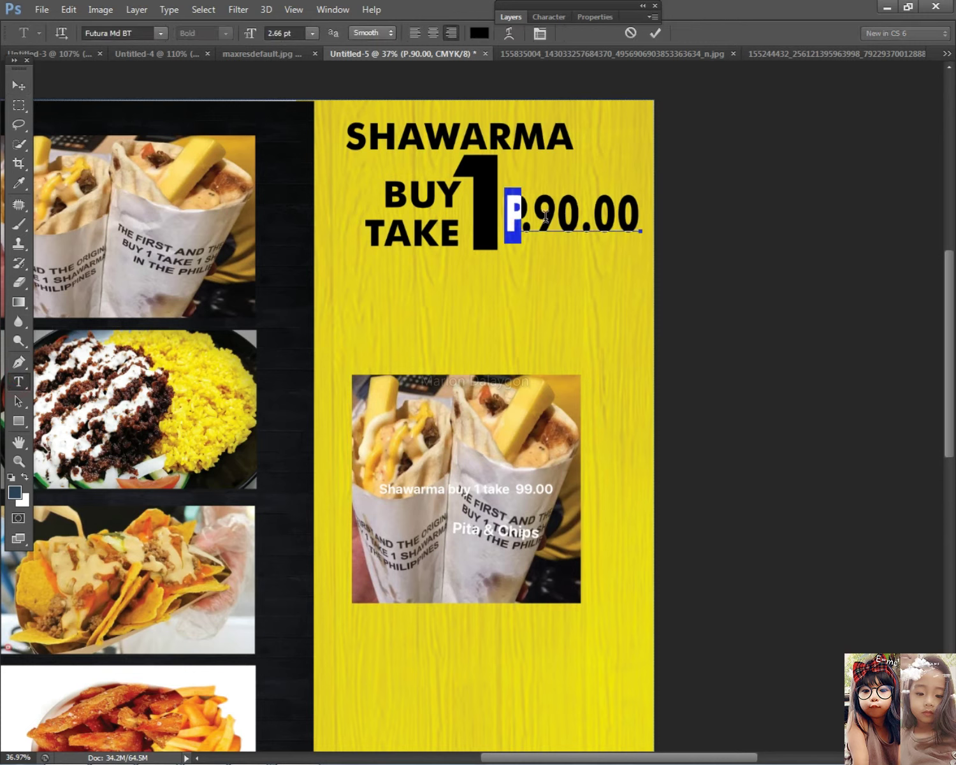
pyautogui.press('BackSpace')
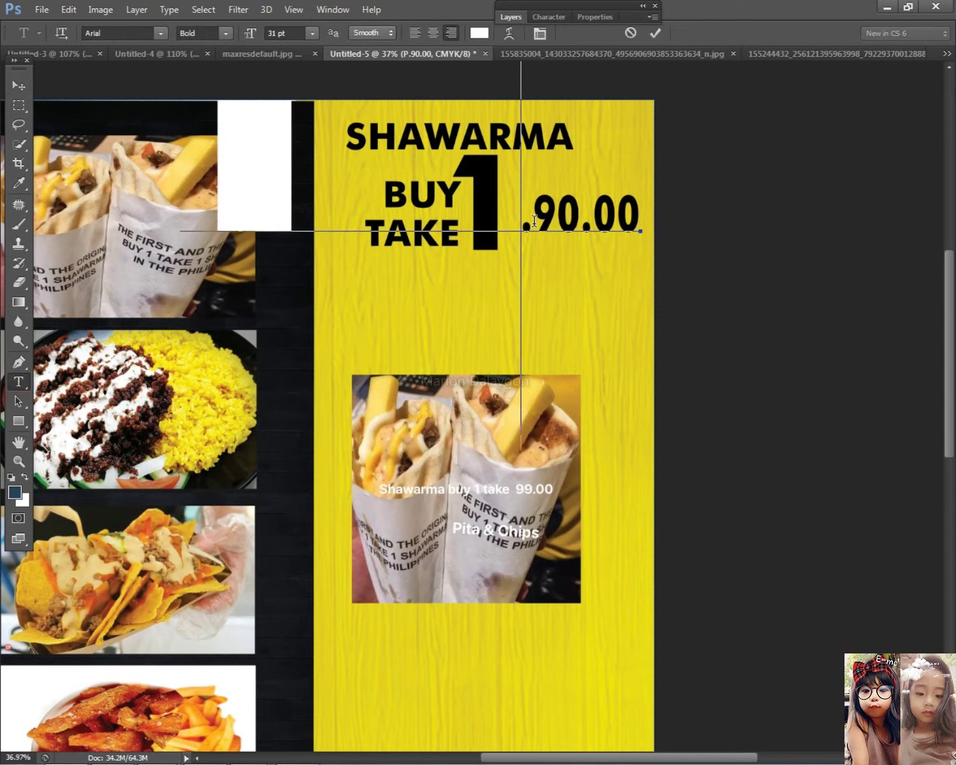
pyautogui.press('Delete')
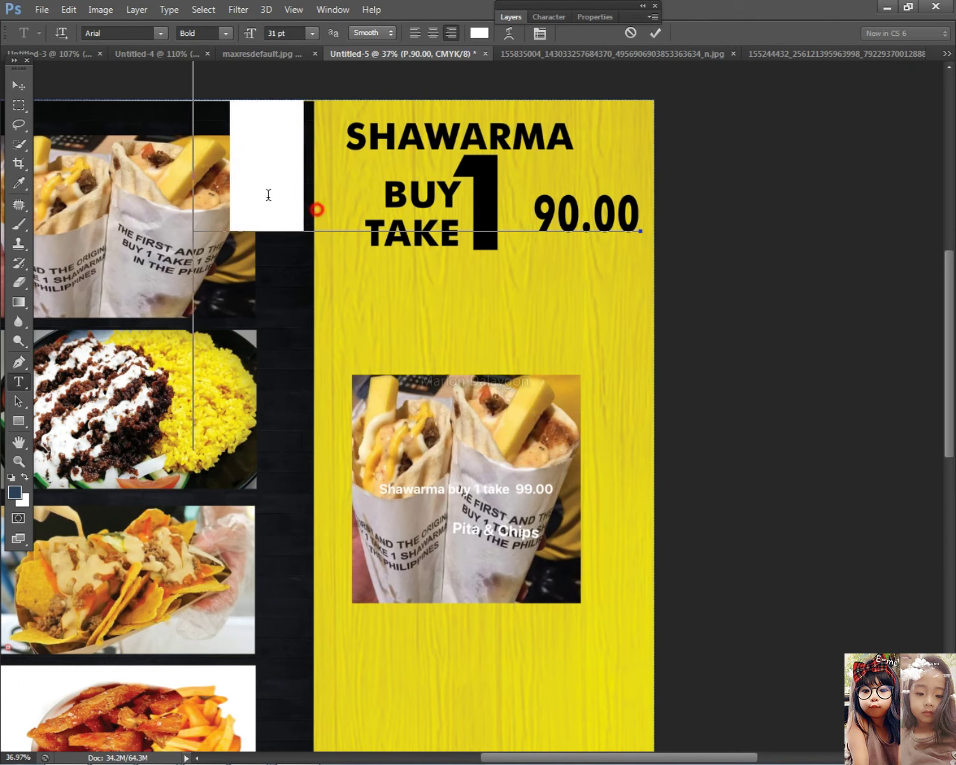
# - Set the font size of the peso sign in the ₱90.00 price to 3 pt
pyautogui.scroll(-2, 394, 246)
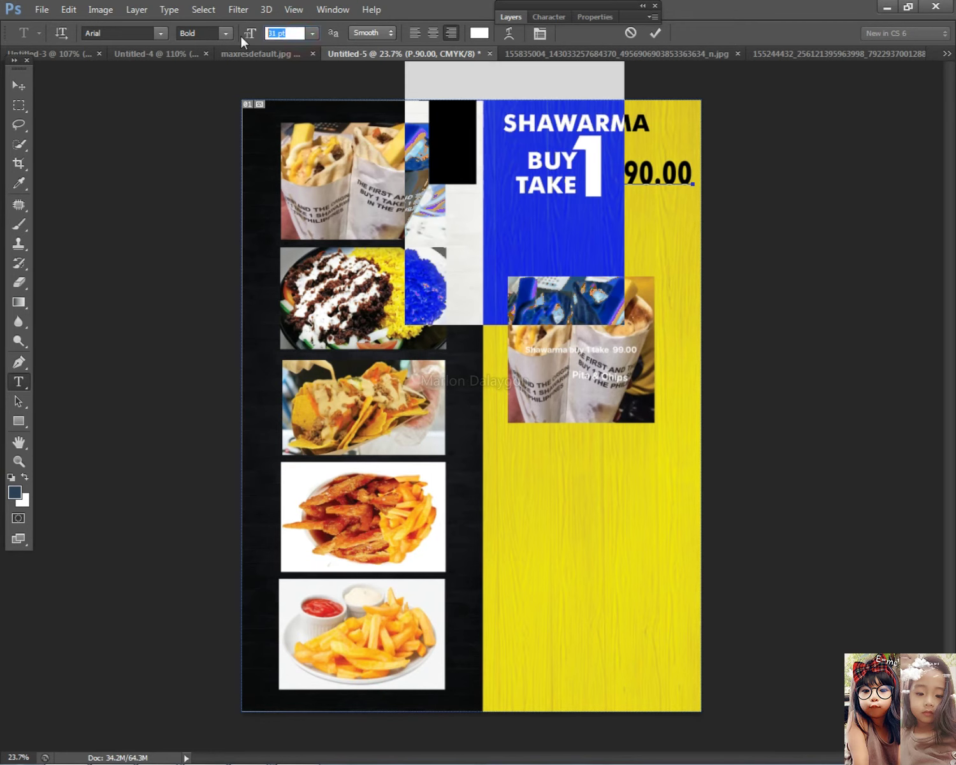
pyautogui.write('2')
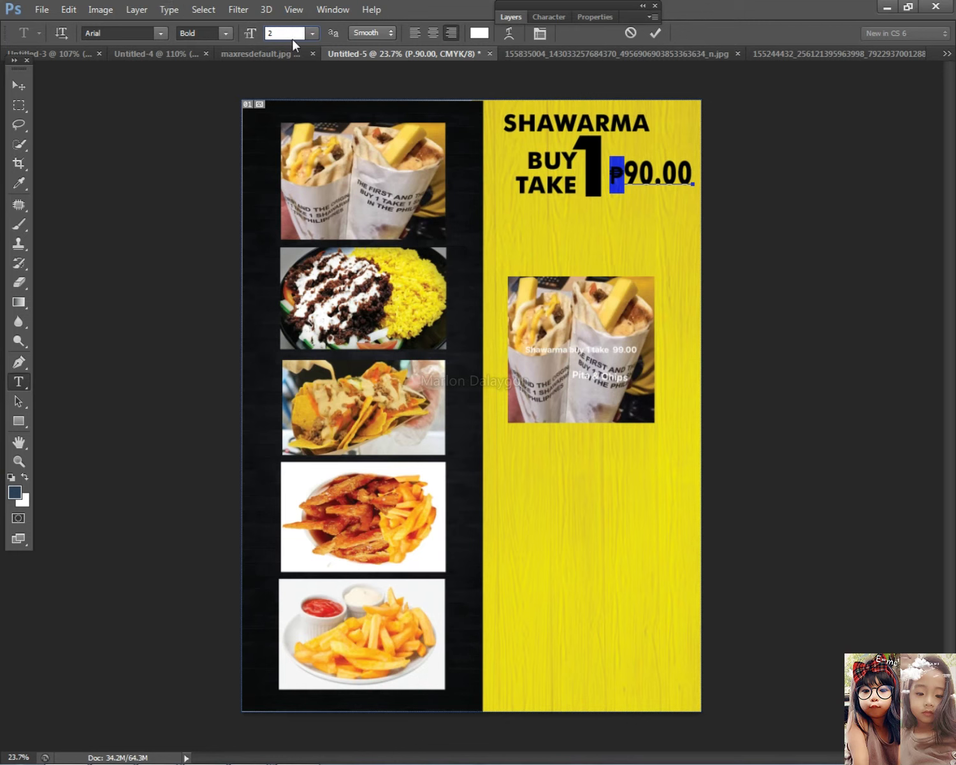
pyautogui.write('5')
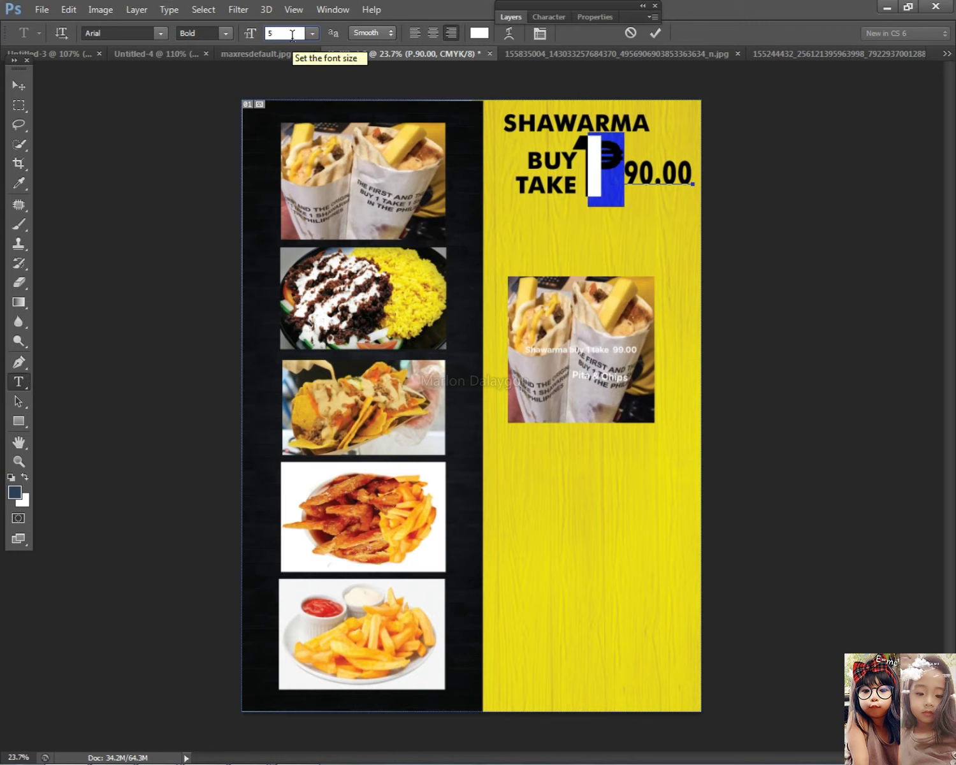
pyautogui.press('BackSpace')
pyautogui.write('4')
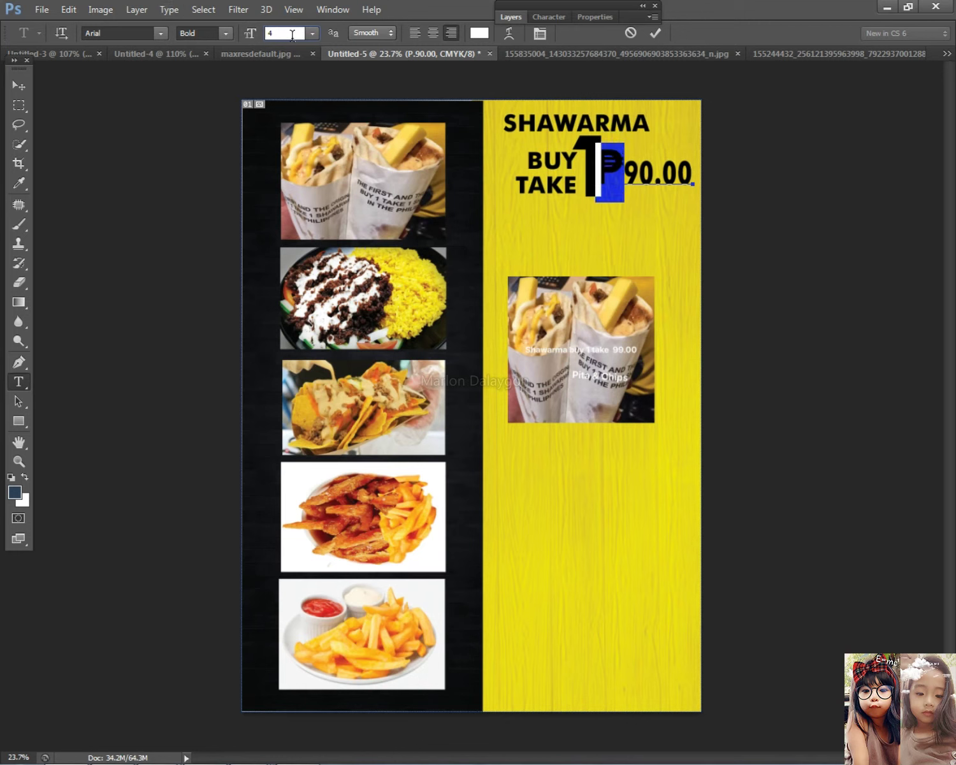
pyautogui.write('3')
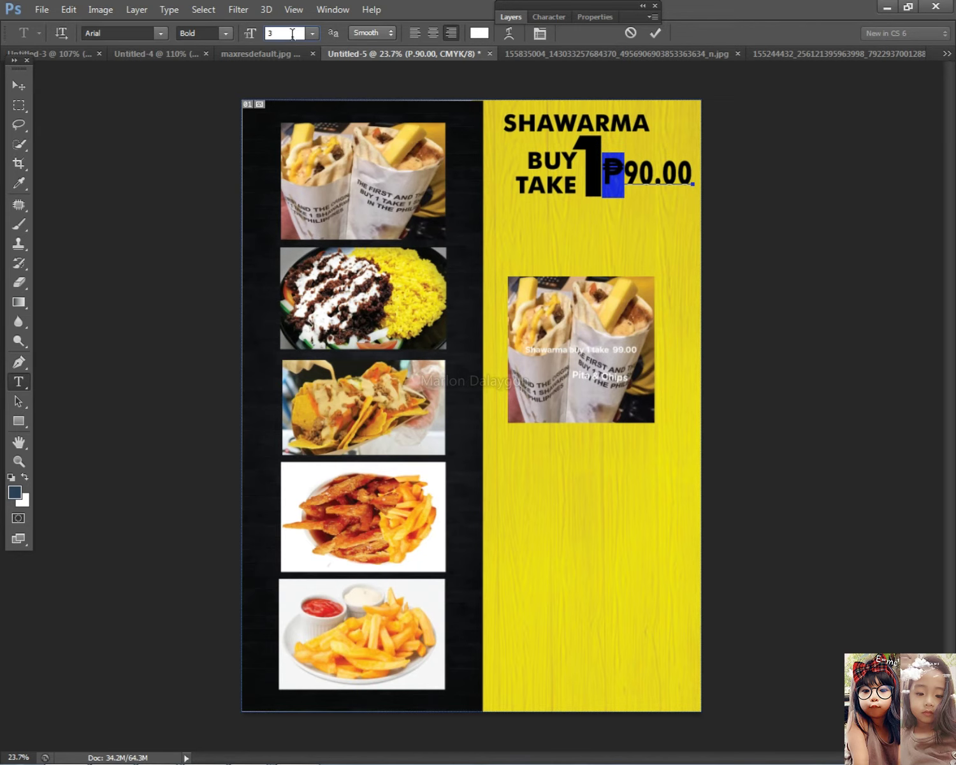
# - Move the ₱90.00 price text close beside the large 1 without overlapping it
pyautogui.click(11, 86)
pyautogui.scroll(3, 663, 186)
pyautogui.moveTo(661, 186); pyautogui.dragTo(446, 244)
pyautogui.scroll(3, 473, 264)
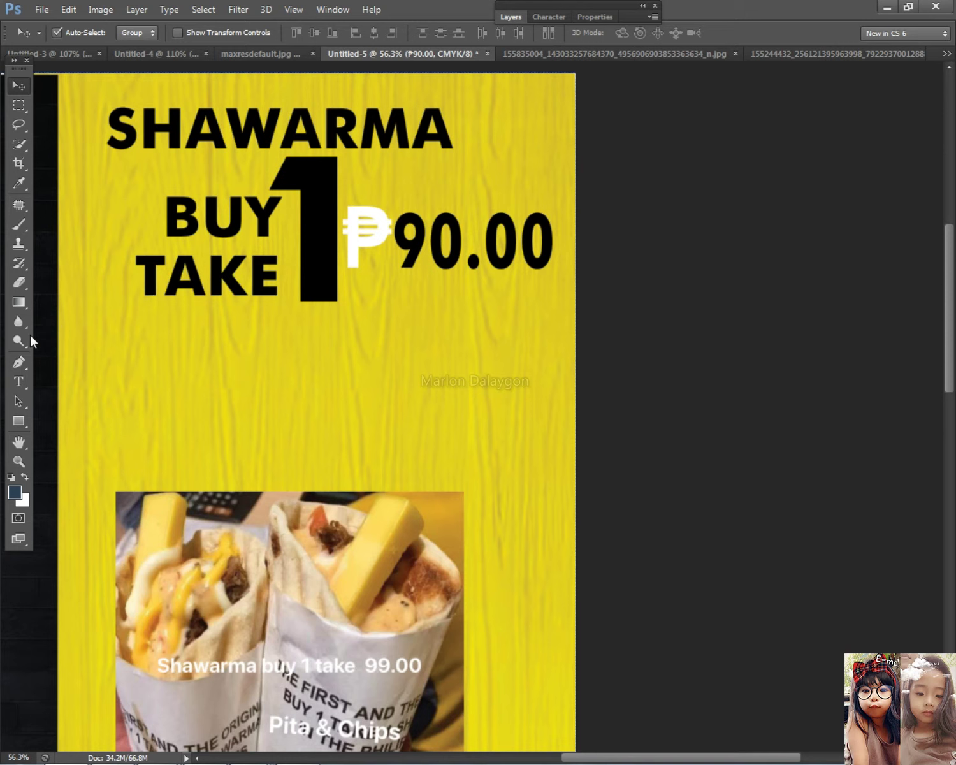
# - Change the font of the 90.00 digits in the price to Magnum, leaving out the peso sign
pyautogui.click(18, 381)
pyautogui.click(395, 239)
pyautogui.moveTo(395, 239); pyautogui.dragTo(556, 249)
pyautogui.click(144, 33)
pyautogui.press('Down')
pyautogui.press('Down')
pyautogui.press('Down')
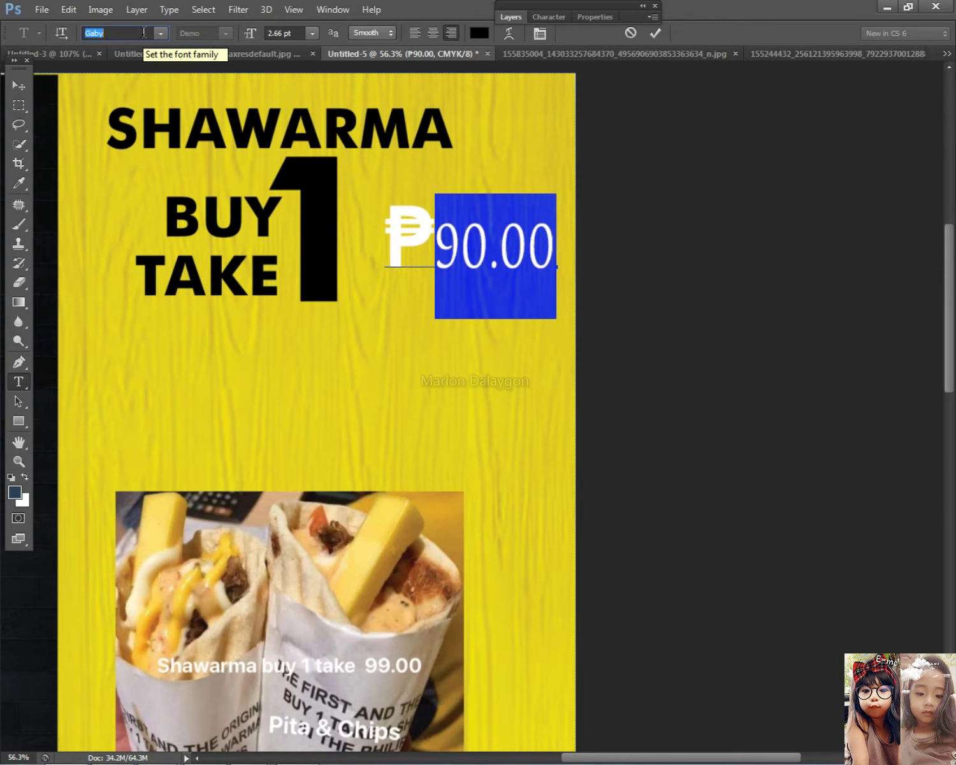
pyautogui.press('Up')
pyautogui.click(160, 33)
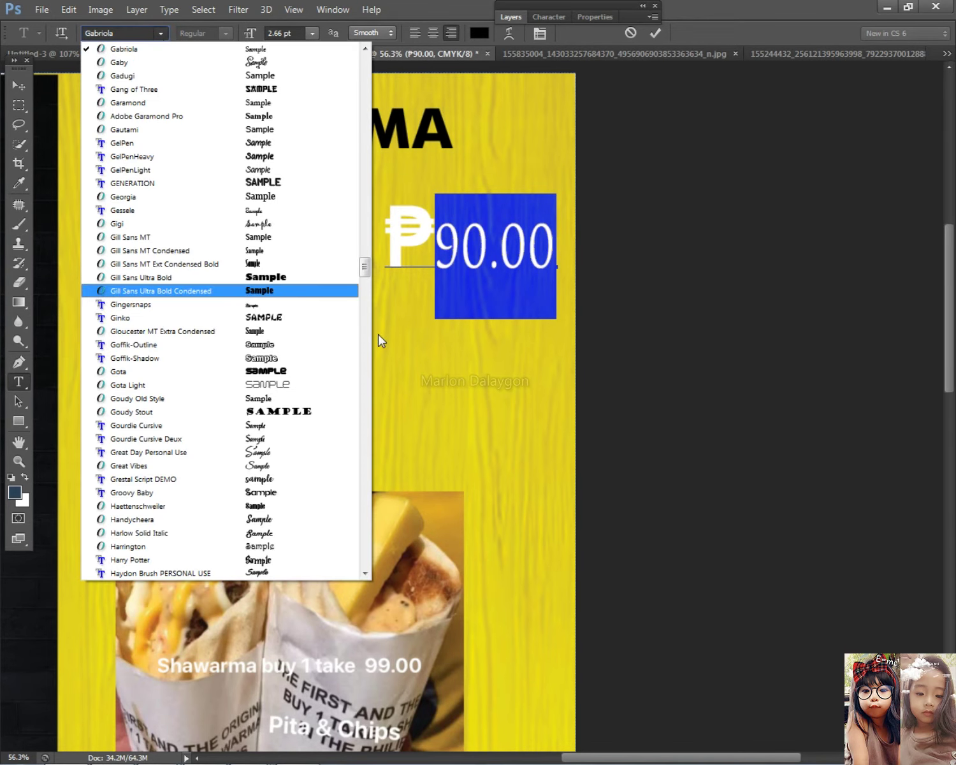
pyautogui.scroll(-3, 319, 411)
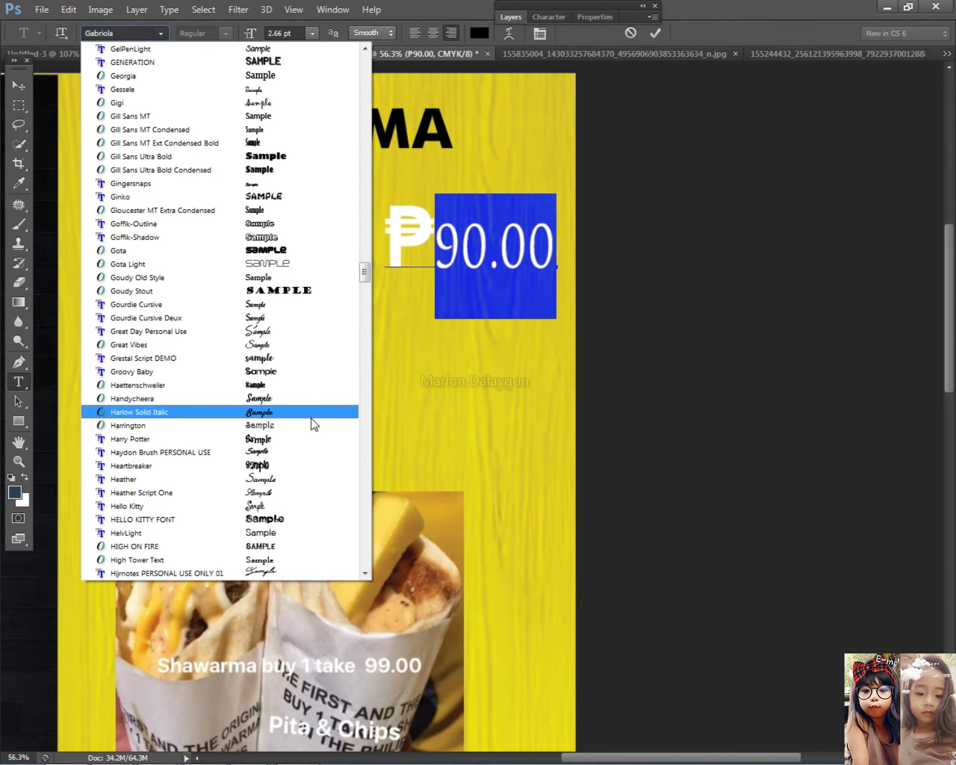
pyautogui.moveTo(364, 270); pyautogui.dragTo(364, 355)
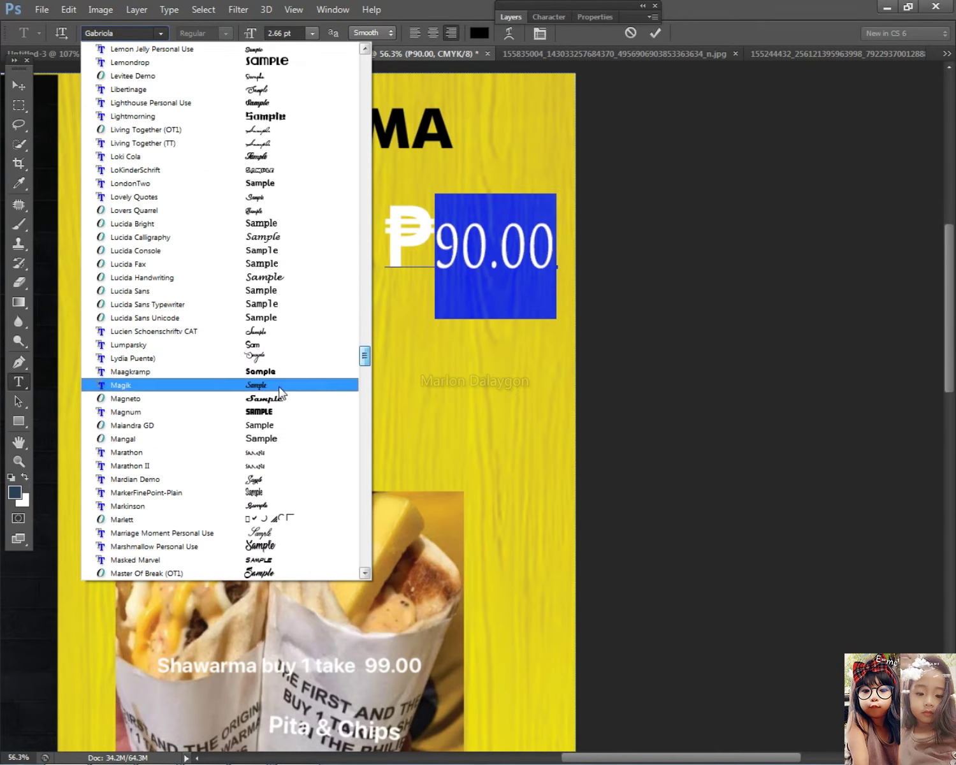
pyautogui.click(264, 411)
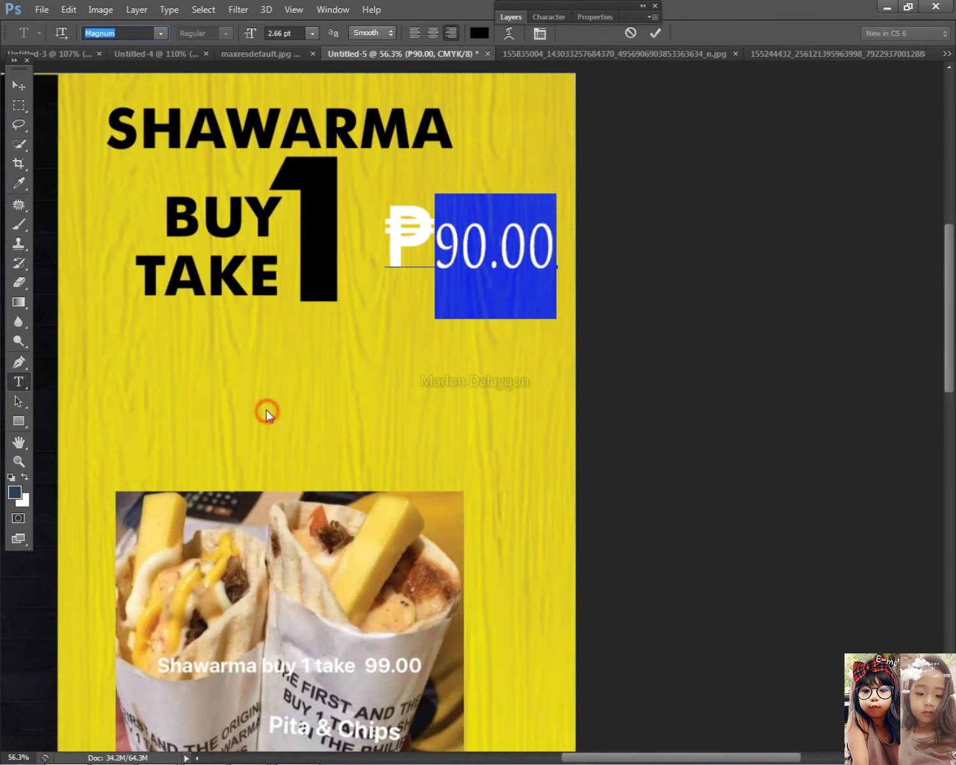
# - Move the ₱90.00 price back against the large 1
pyautogui.click(20, 88)
pyautogui.moveTo(485, 239); pyautogui.dragTo(447, 246)
pyautogui.hotkey('ctrl', 't')
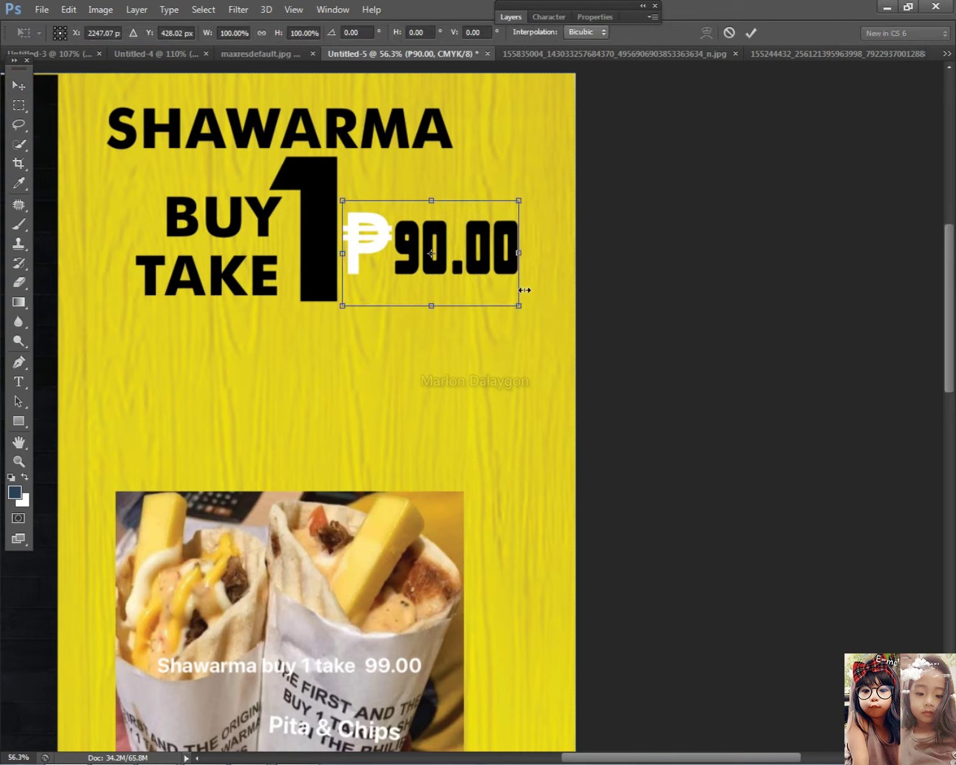
pyautogui.press('Return')
# - Set the font size of the 90.00 digits in the price to 3 pt
pyautogui.press('t')
pyautogui.moveTo(393, 255); pyautogui.dragTo(524, 251)
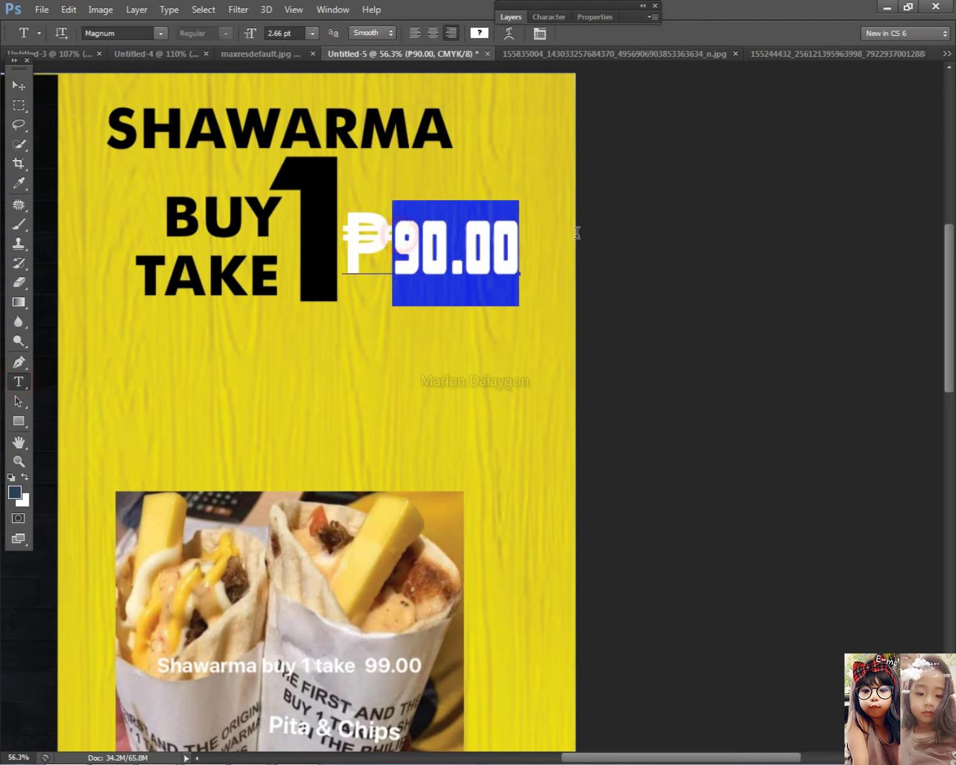
pyautogui.click(298, 33)
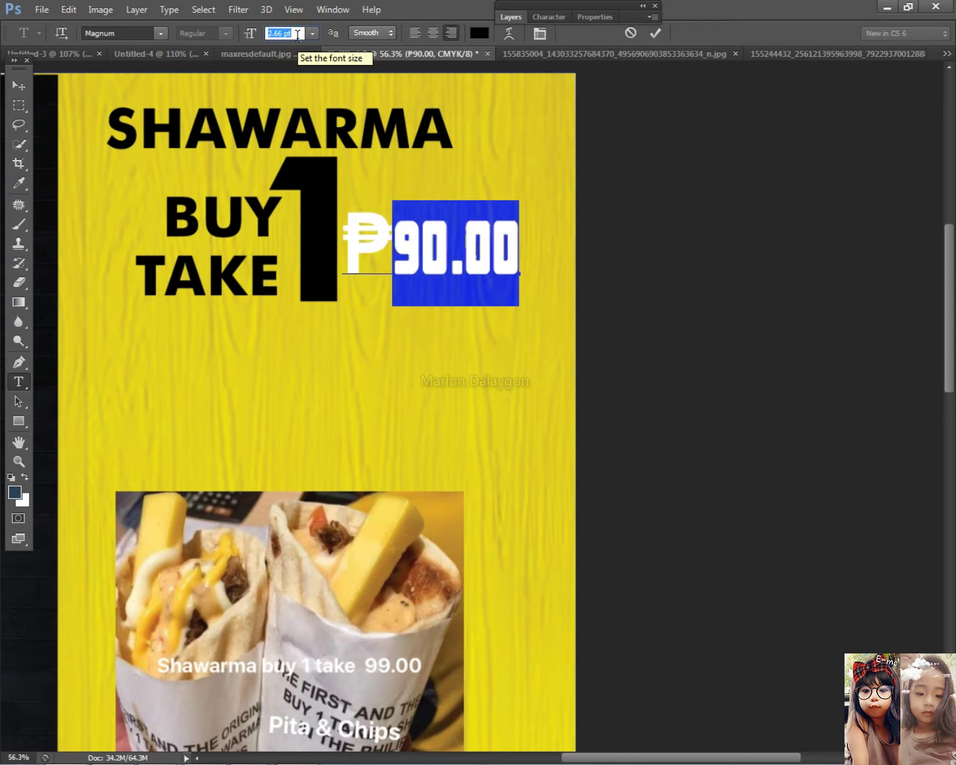
pyautogui.write('2')
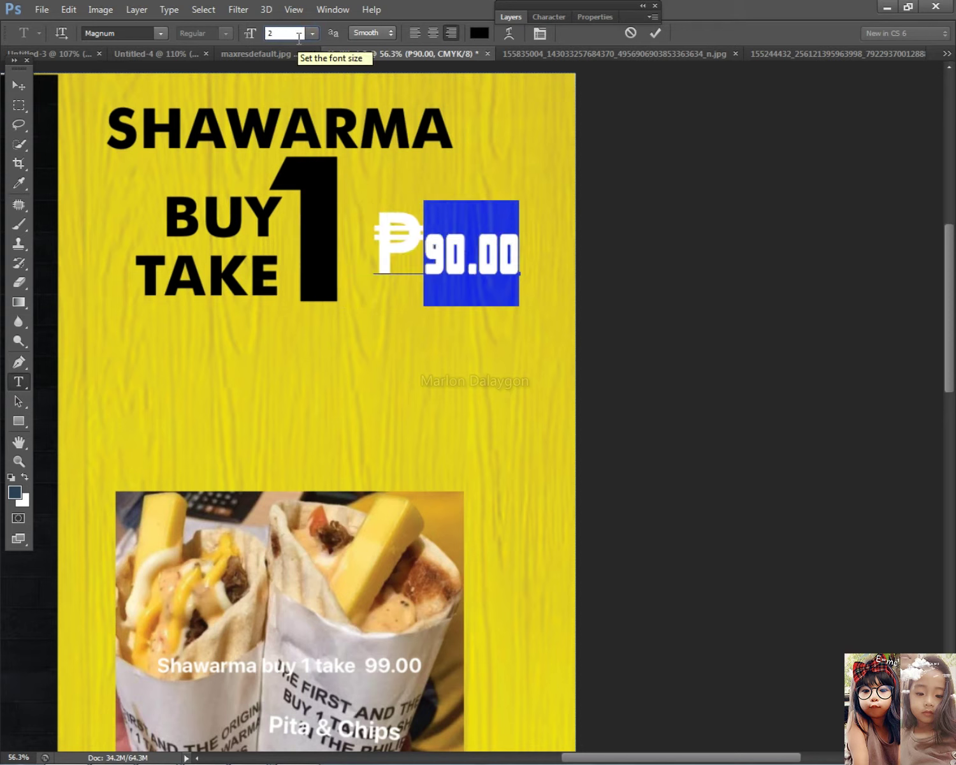
pyautogui.press('BackSpace')
pyautogui.write('3')
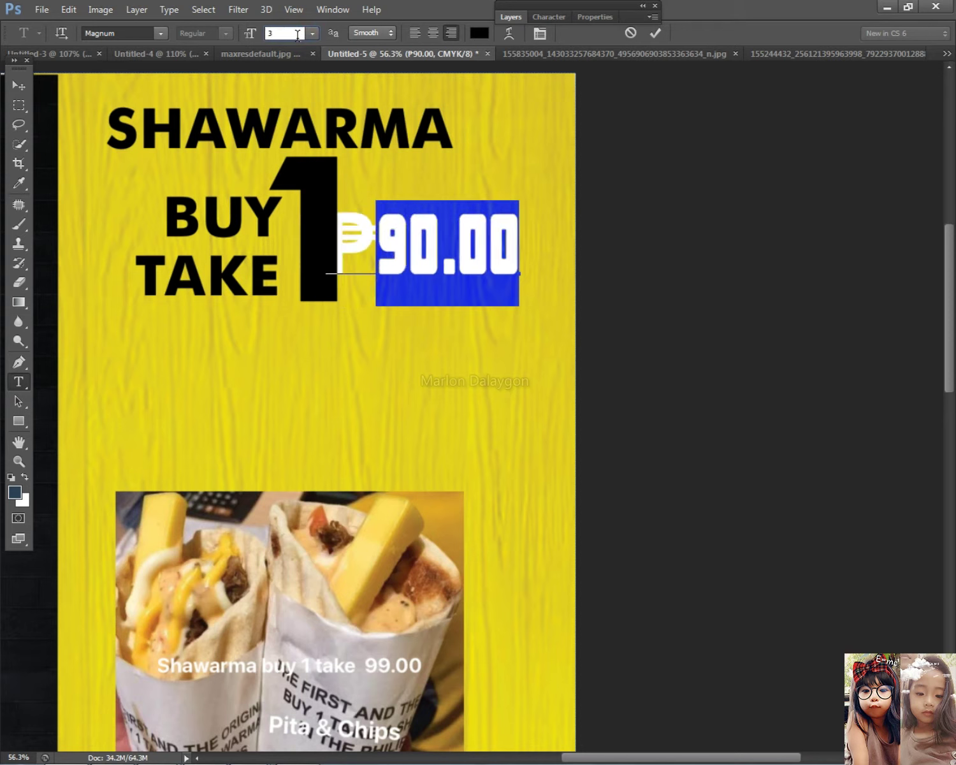
# - Enlarge the whole ₱90.00 price to about 112% and place it beside the lower part of the large 1
pyautogui.click(19, 85)
pyautogui.moveTo(381, 230)
pyautogui.mouseDown()
pyautogui.moveTo(437, 224)
pyautogui.moveTo(397, 226)
pyautogui.mouseUp()
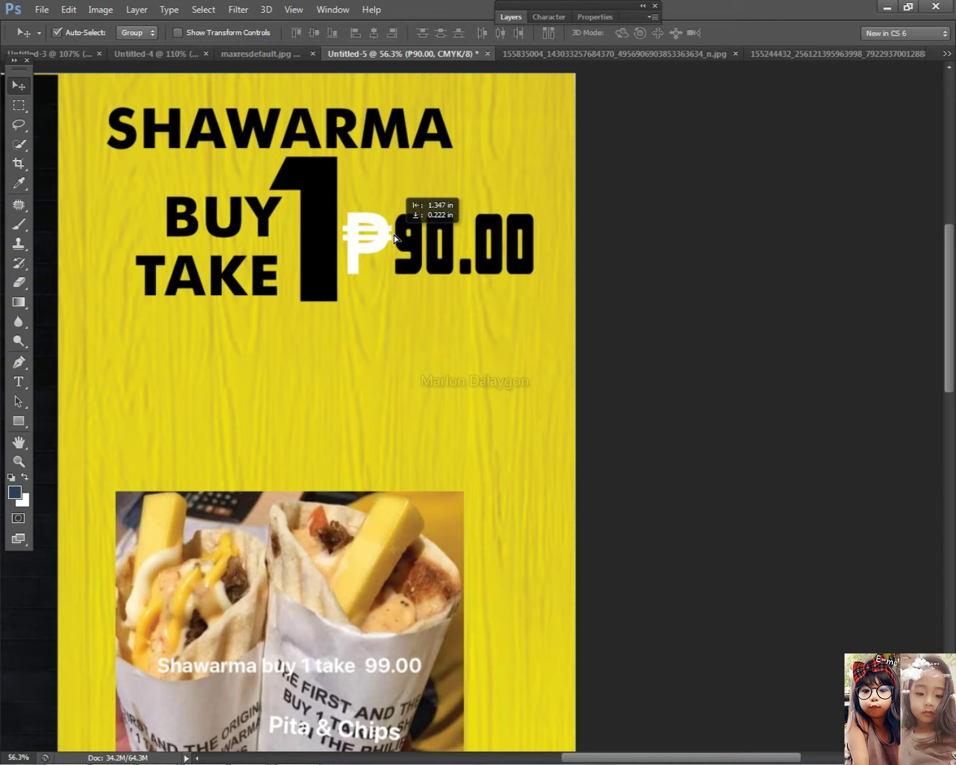
pyautogui.hotkey('ctrl', 't')
pyautogui.moveTo(536, 305); pyautogui.dragTo(559, 316)
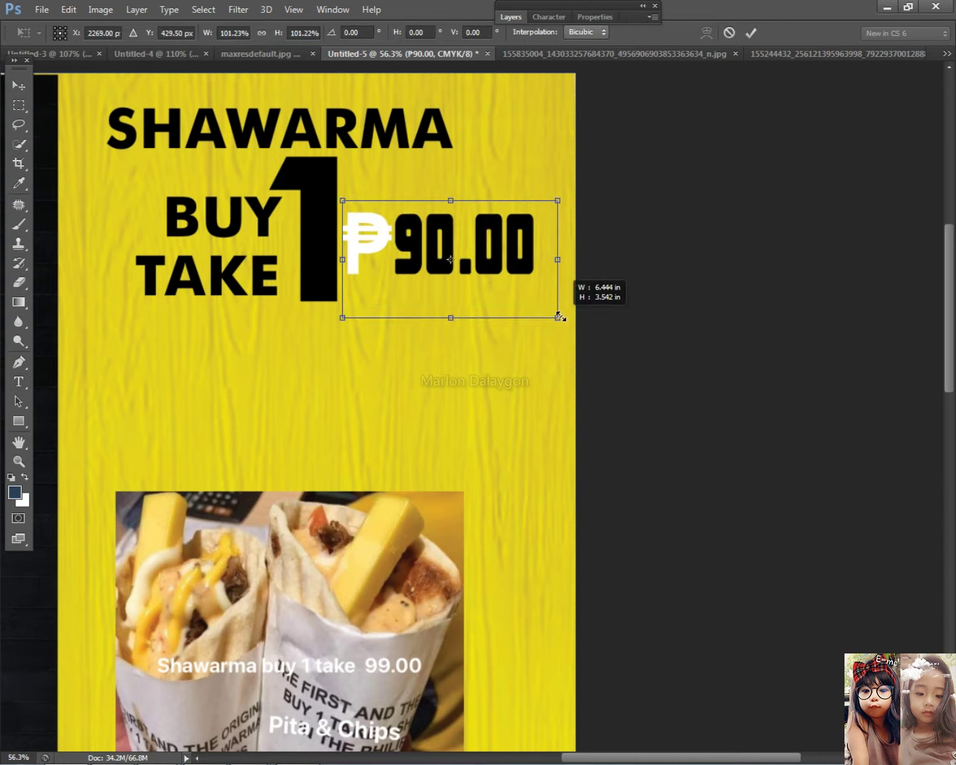
pyautogui.press('Return')
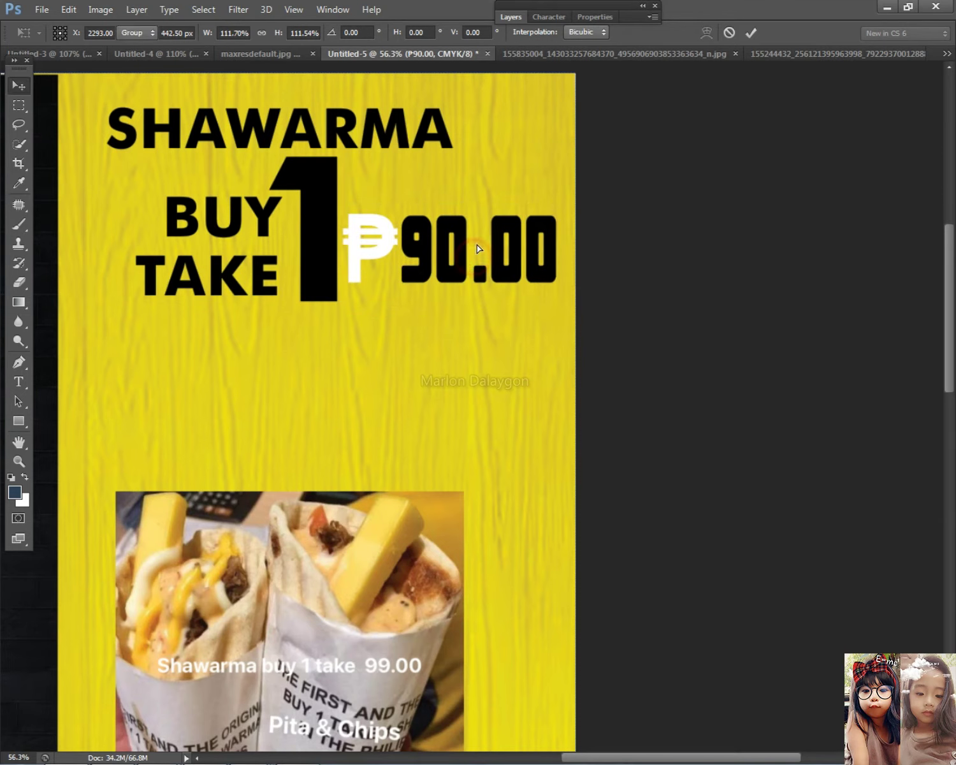
pyautogui.moveTo(477, 255); pyautogui.dragTo(475, 277)
# - Duplicate the TAKE text above the price and change the copy's wording to "FOR ONLY"
pyautogui.rightClick(215, 271)
pyautogui.click(235, 280)
pyautogui.keyDown('alt'); pyautogui.moveTo(235, 280); pyautogui.dragTo(481, 197); pyautogui.keyUp('alt')
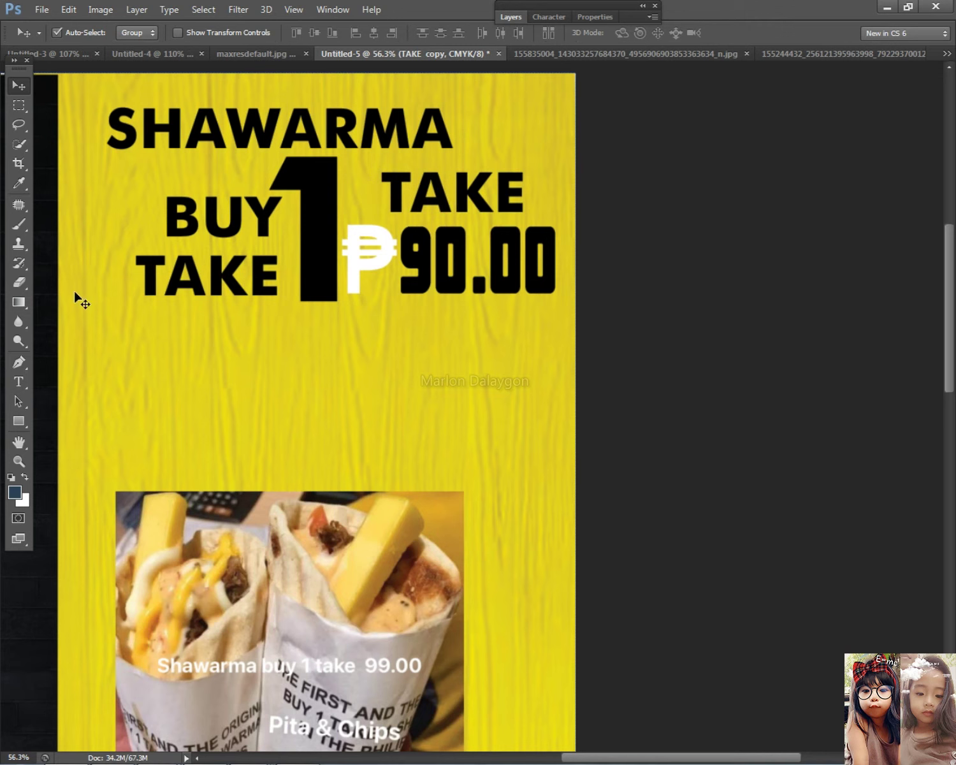
pyautogui.click(23, 370)
pyautogui.click(29, 387)
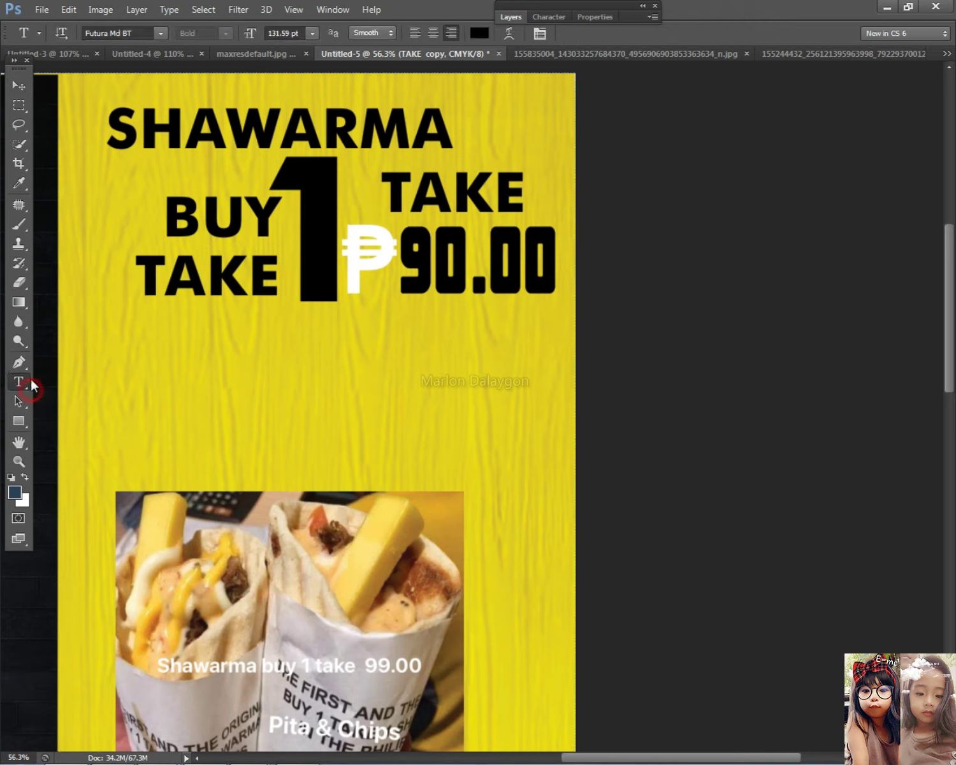
pyautogui.doubleClick(473, 176)
pyautogui.write('FOR')
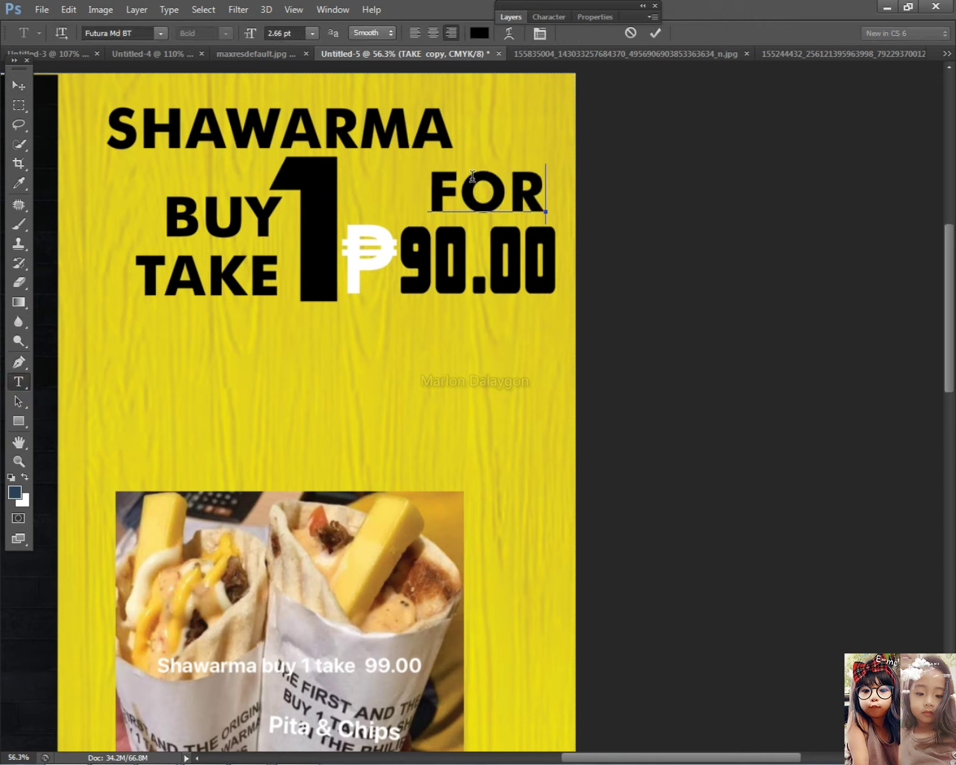
pyautogui.write(' ONLY')
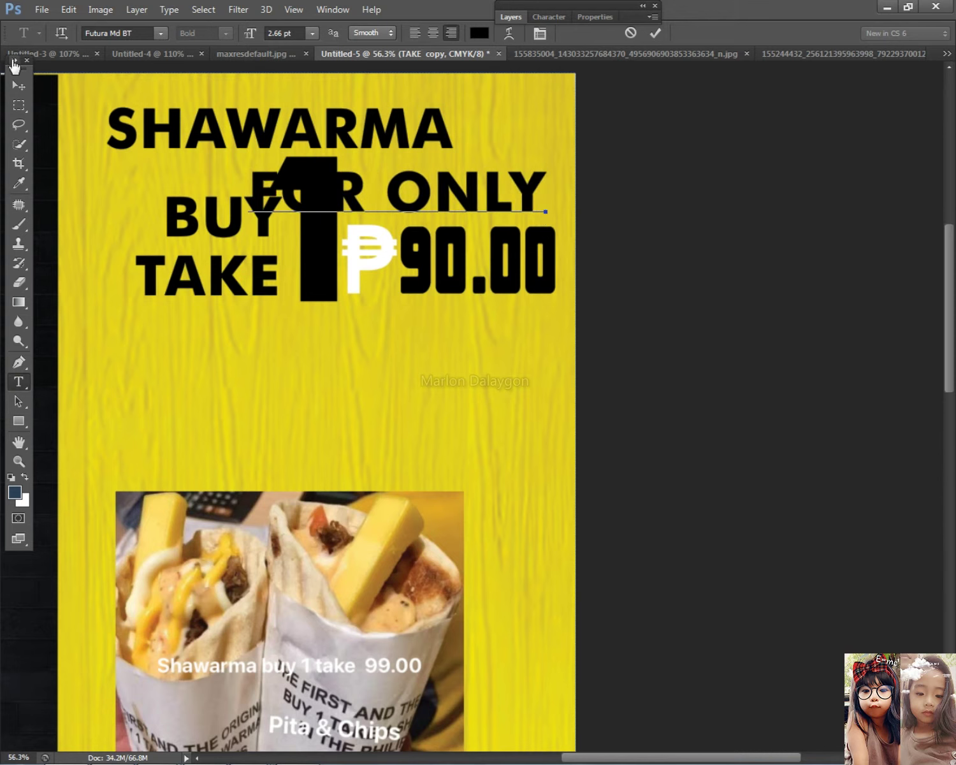
# - Scale down the FOR ONLY text so it fits above the price, clear of the large 1
pyautogui.click(18, 85)
pyautogui.hotkey('ctrl', 't')
pyautogui.moveTo(552, 226)
pyautogui.mouseDown()
pyautogui.moveTo(391, 199)
pyautogui.moveTo(510, 181)
pyautogui.moveTo(475, 201)
pyautogui.mouseUp()
pyautogui.press('Return')
# - Add a Color Overlay effect to the ₱90.00 text layer
pyautogui.scroll(-5, 508, 207)
pyautogui.rightClick(468, 232)
pyautogui.click(475, 241)
pyautogui.click(510, 16)
pyautogui.click(619, 193)
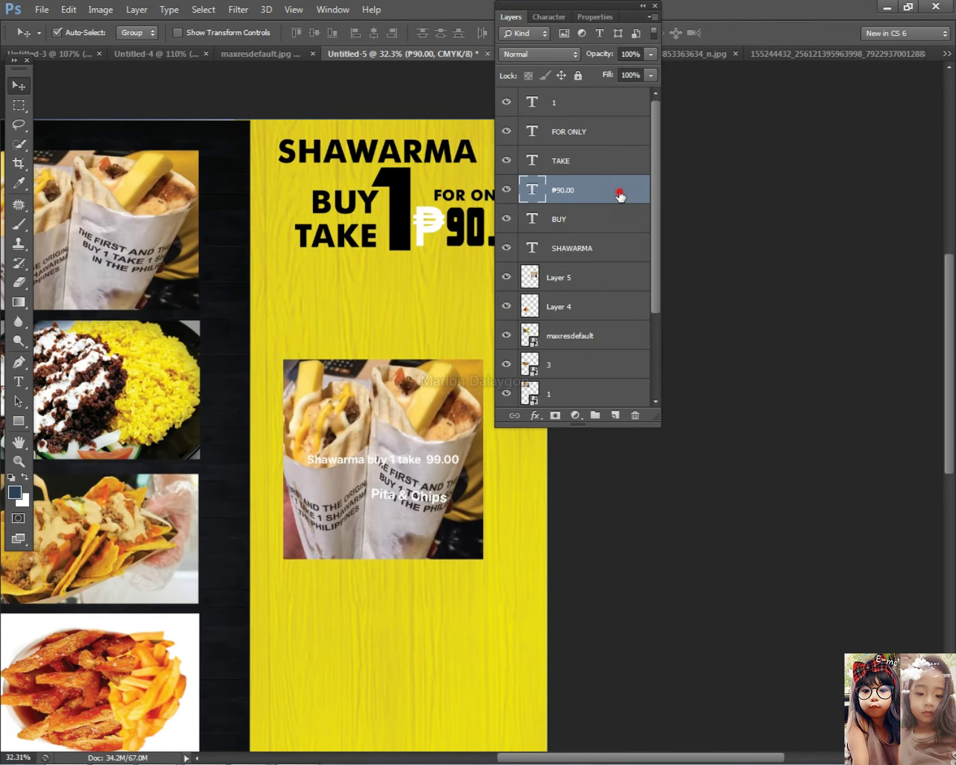
pyautogui.doubleClick(619, 193)
pyautogui.click(309, 312)
pyautogui.moveTo(551, 134); pyautogui.dragTo(795, 255)
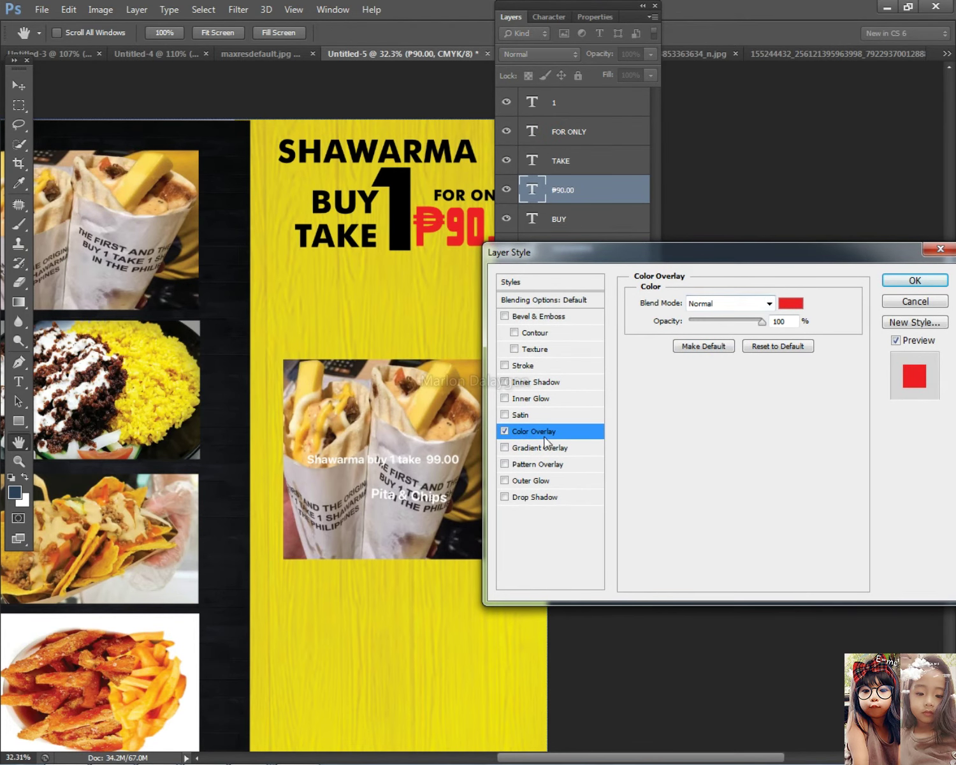
# - Set the price's Color Overlay colour to black (#000000)
pyautogui.click(523, 365)
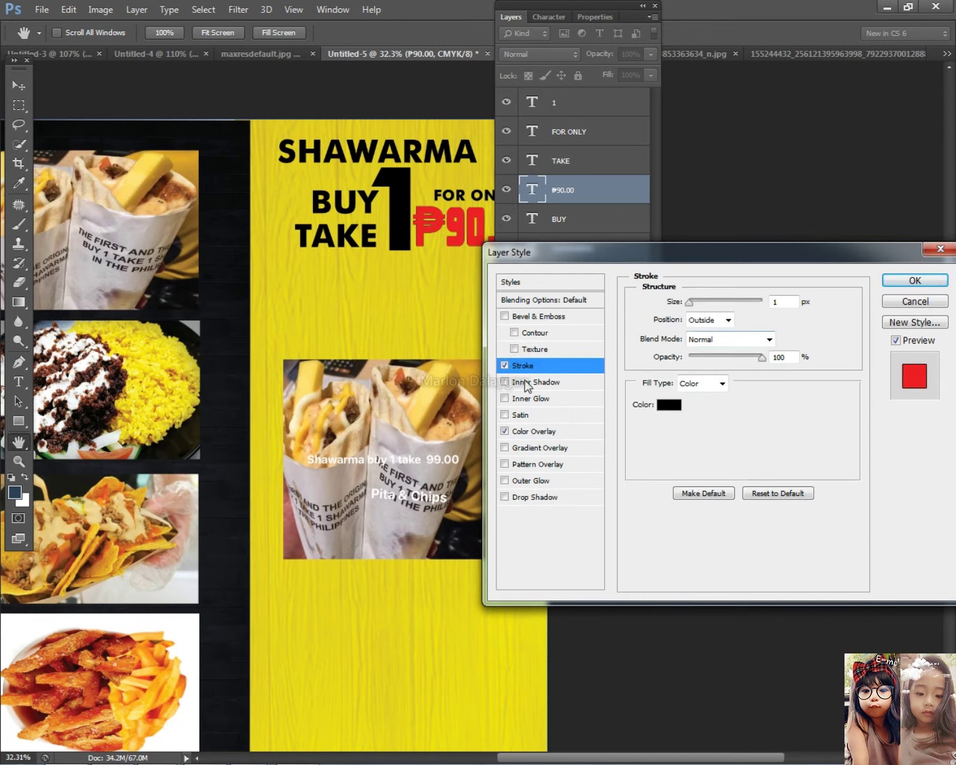
pyautogui.click(504, 365)
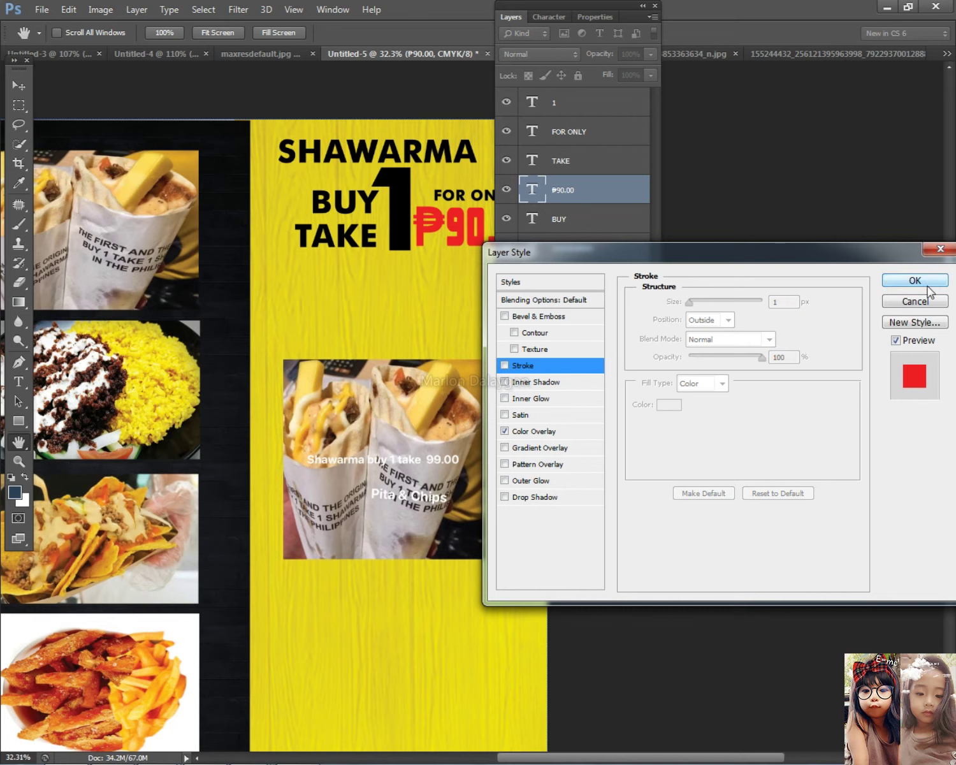
pyautogui.click(533, 431)
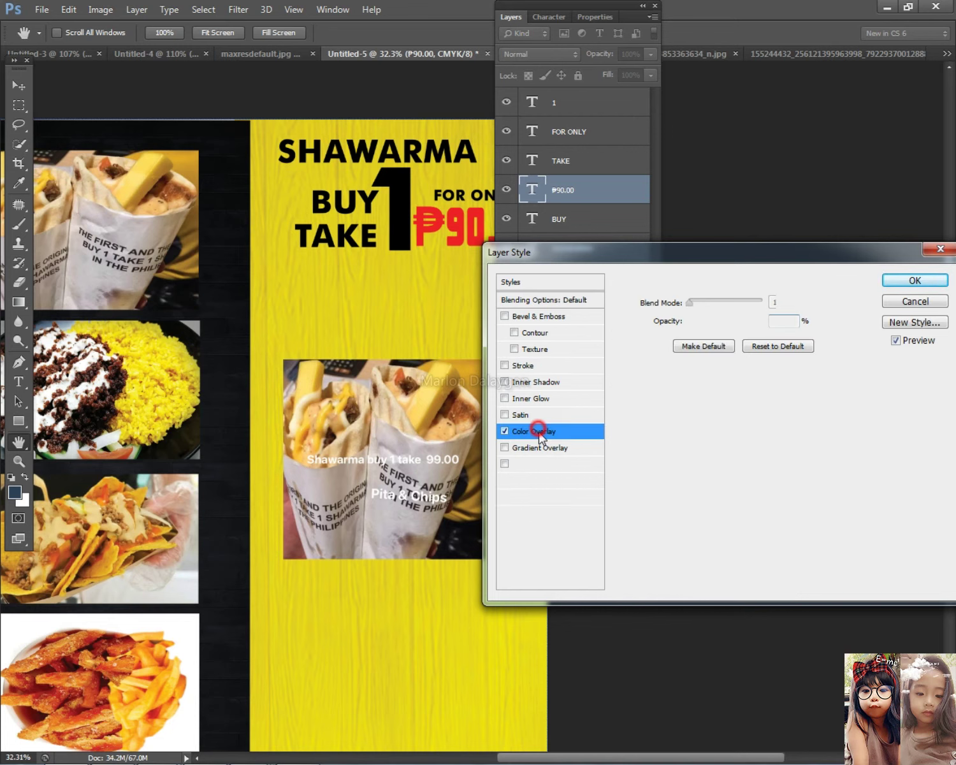
pyautogui.click(790, 304)
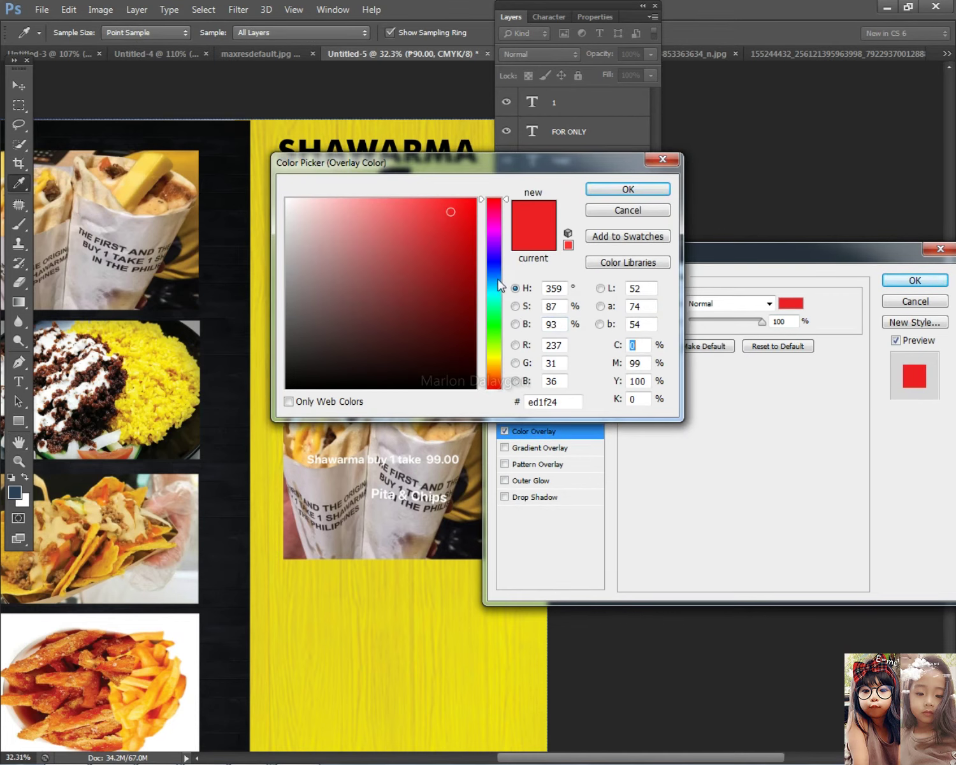
pyautogui.moveTo(395, 322); pyautogui.dragTo(285, 388)
pyautogui.click(608, 195)
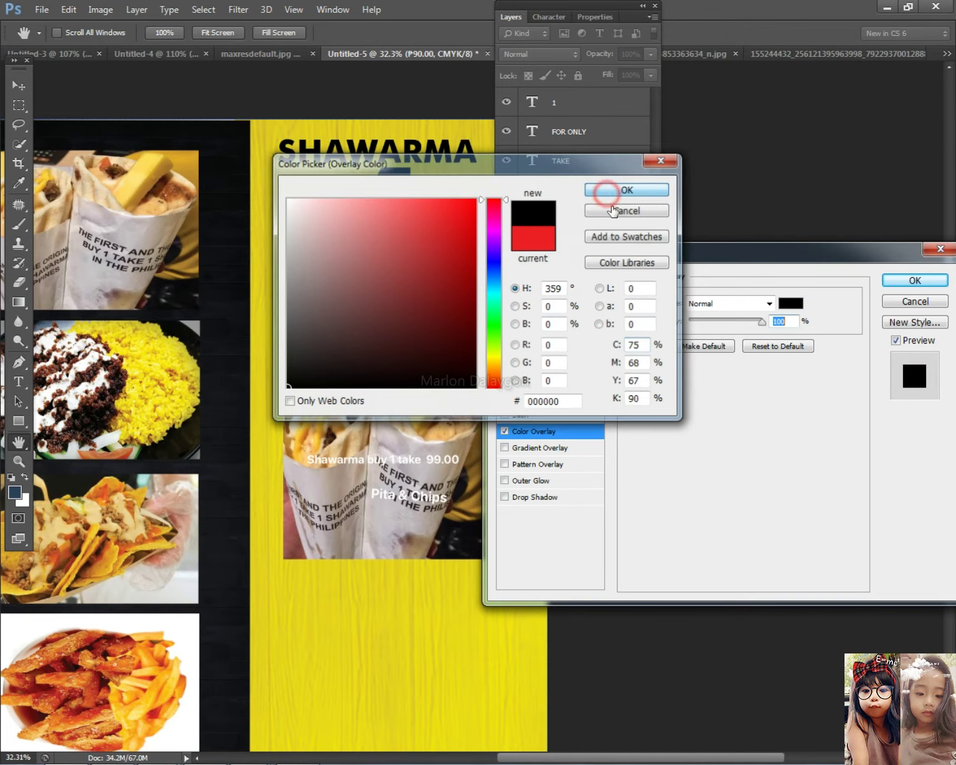
# - Add a white 6 px outside stroke to the price and apply the layer style
pyautogui.click(528, 368)
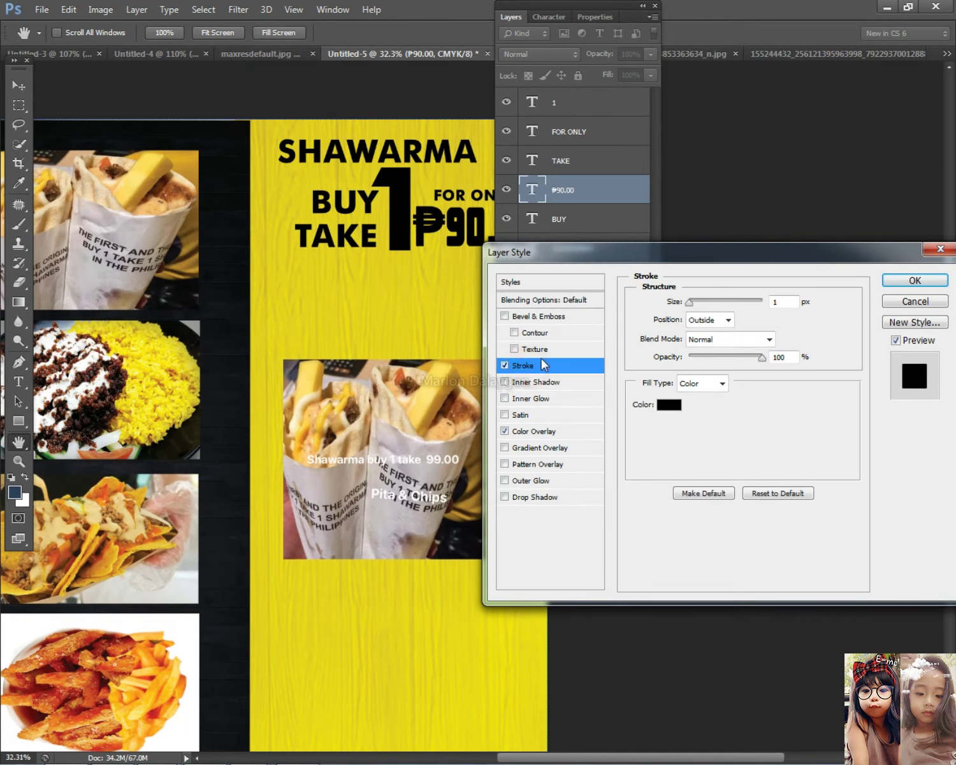
pyautogui.click(672, 402)
pyautogui.click(628, 189)
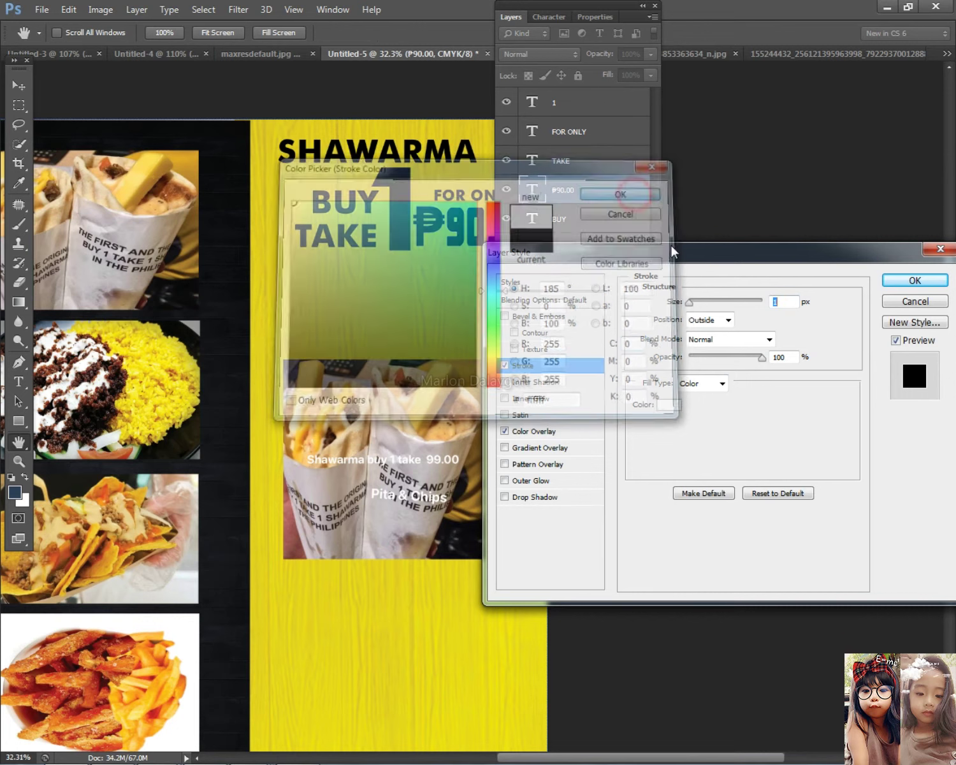
pyautogui.moveTo(689, 300); pyautogui.dragTo(693, 302)
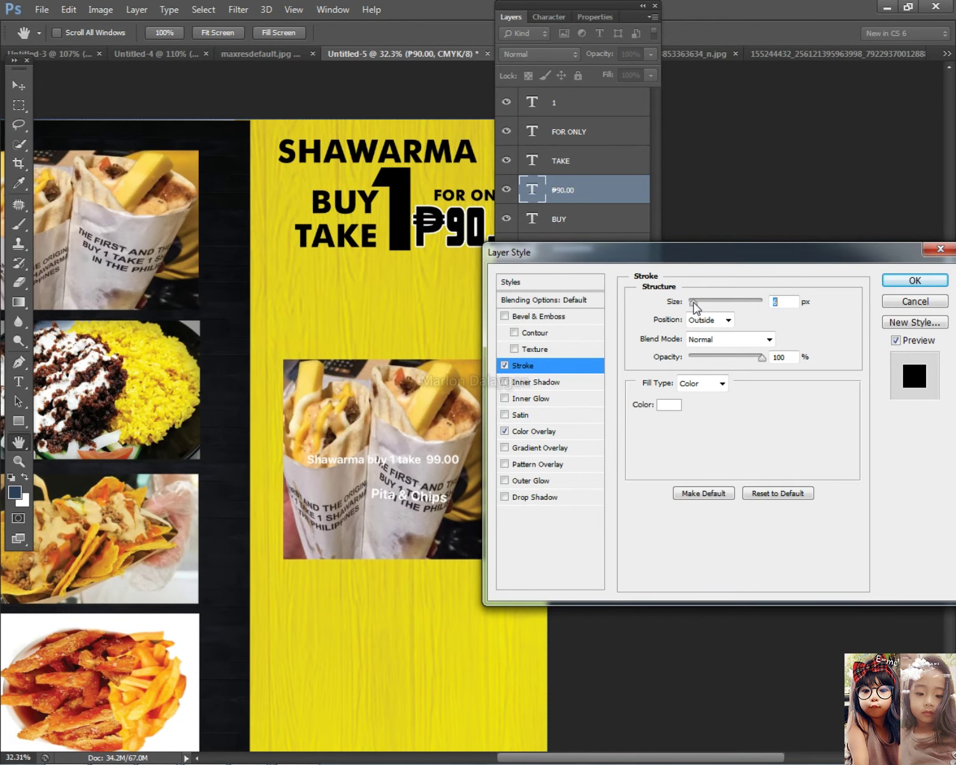
pyautogui.click(915, 281)
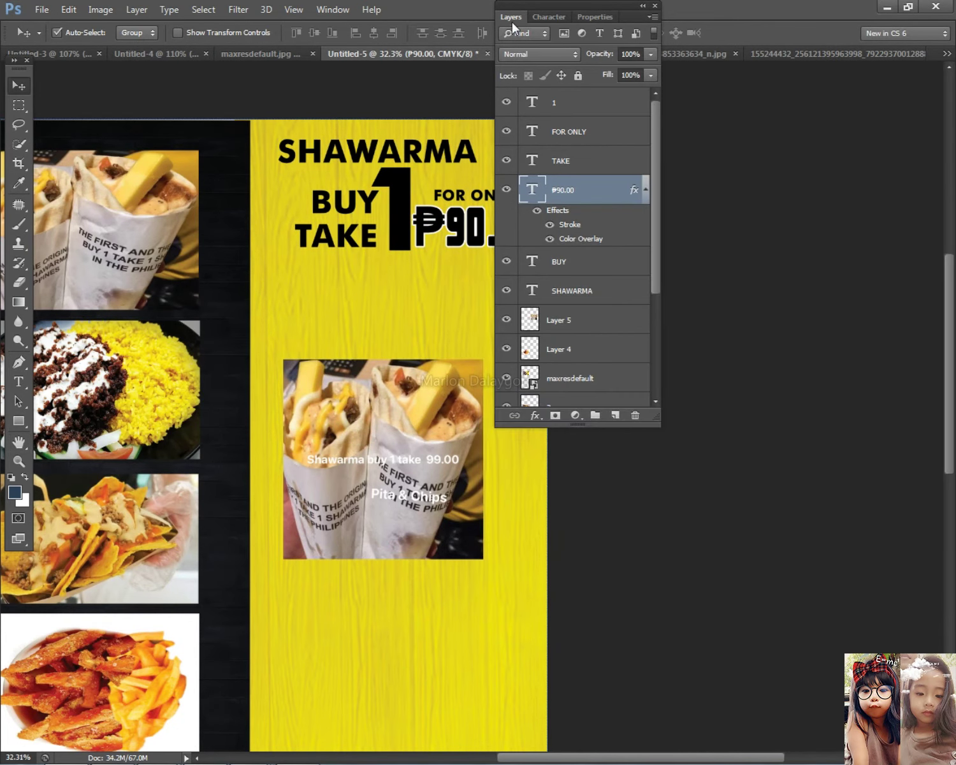
# - Shift the BUY, TAKE and large 1 text slightly left, away from the price
pyautogui.doubleClick(512, 17)
pyautogui.scroll(1, 440, 154)
pyautogui.scroll(1, 440, 155)
pyautogui.click(479, 239)
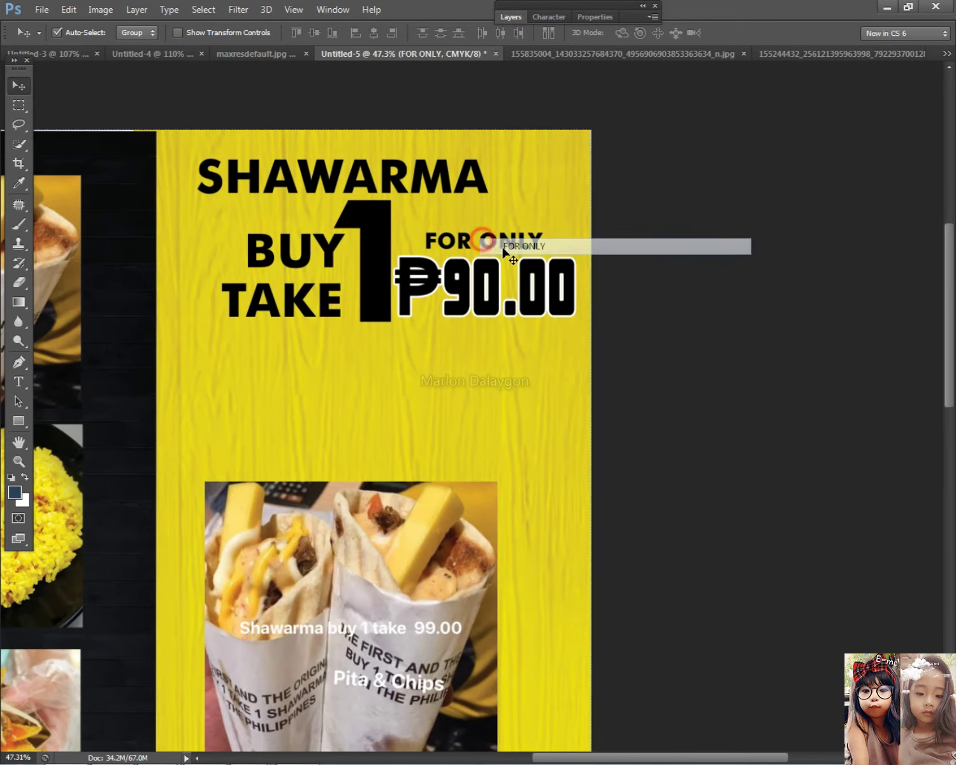
pyautogui.moveTo(370, 281); pyautogui.dragTo(355, 294)
# - Fine-tune the position of the ₱90.00 price and centre FOR ONLY above it with a small gap
pyautogui.moveTo(591, 326); pyautogui.dragTo(404, 283)
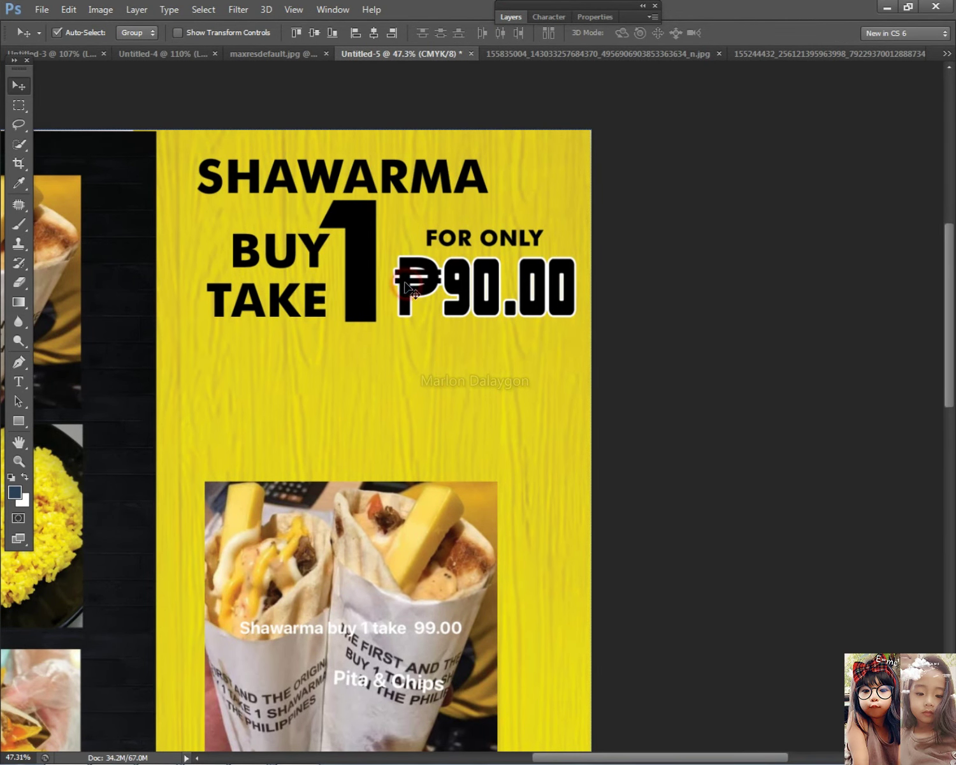
pyautogui.click(487, 241)
pyautogui.click(363, 259)
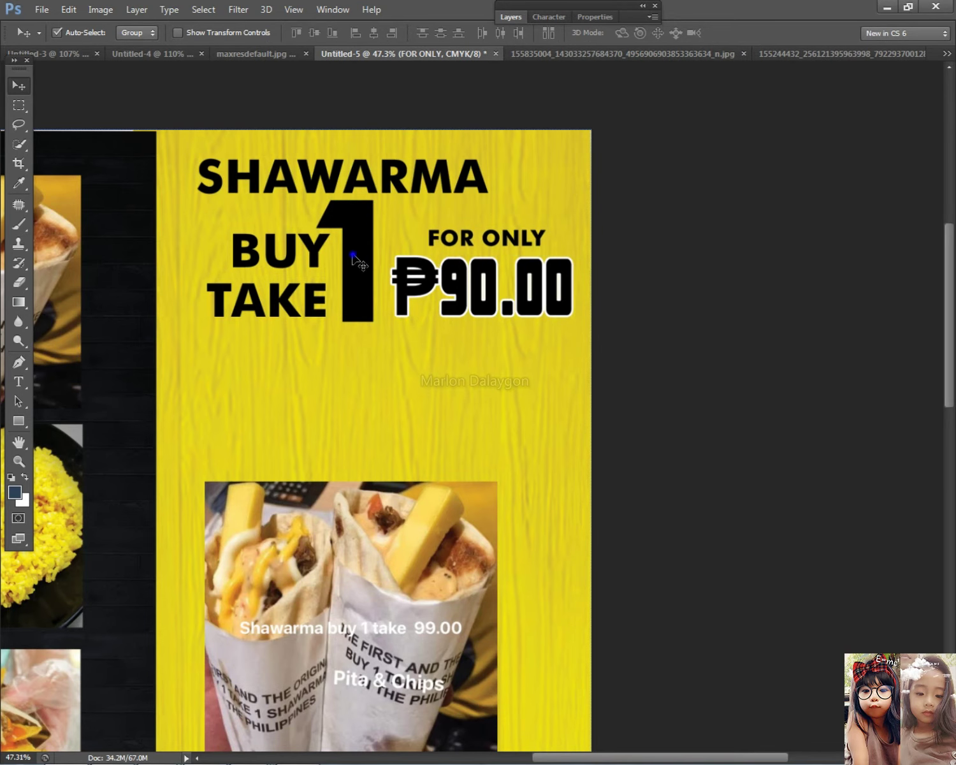
pyautogui.rightClick(470, 246)
pyautogui.click(488, 246)
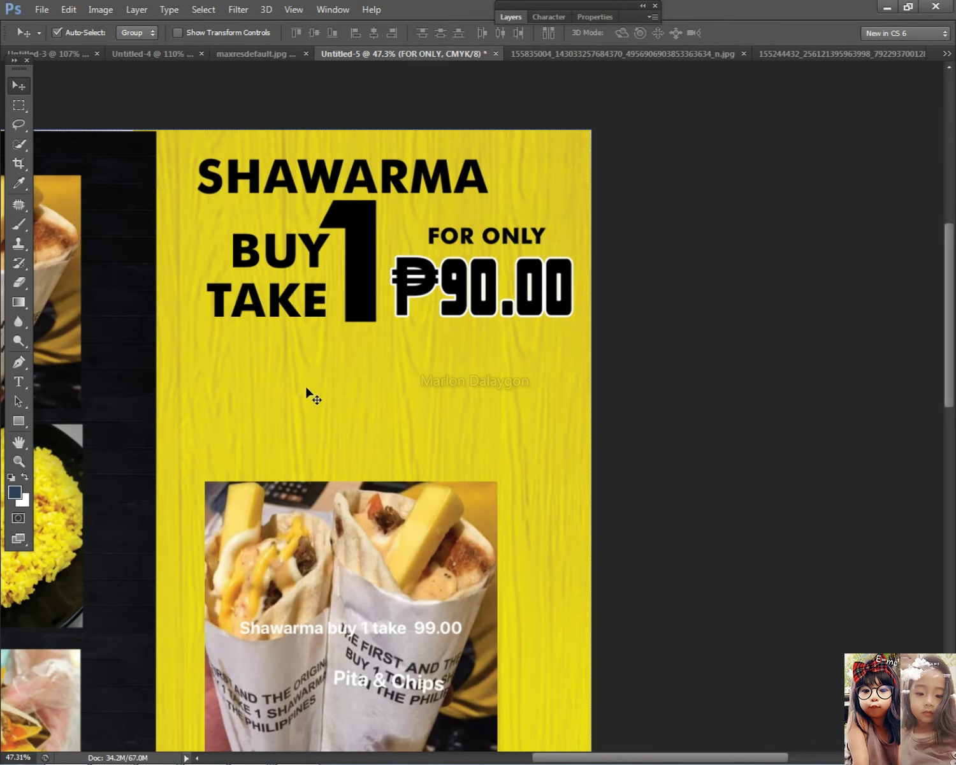
# - Enlarge the SHAWARMA heading to about 121.5% and stretch its width to about 102.5% so it spans the offer text
pyautogui.scroll(-3, 315, 382)
pyautogui.scroll(2, 519, 284)
pyautogui.rightClick(605, 111)
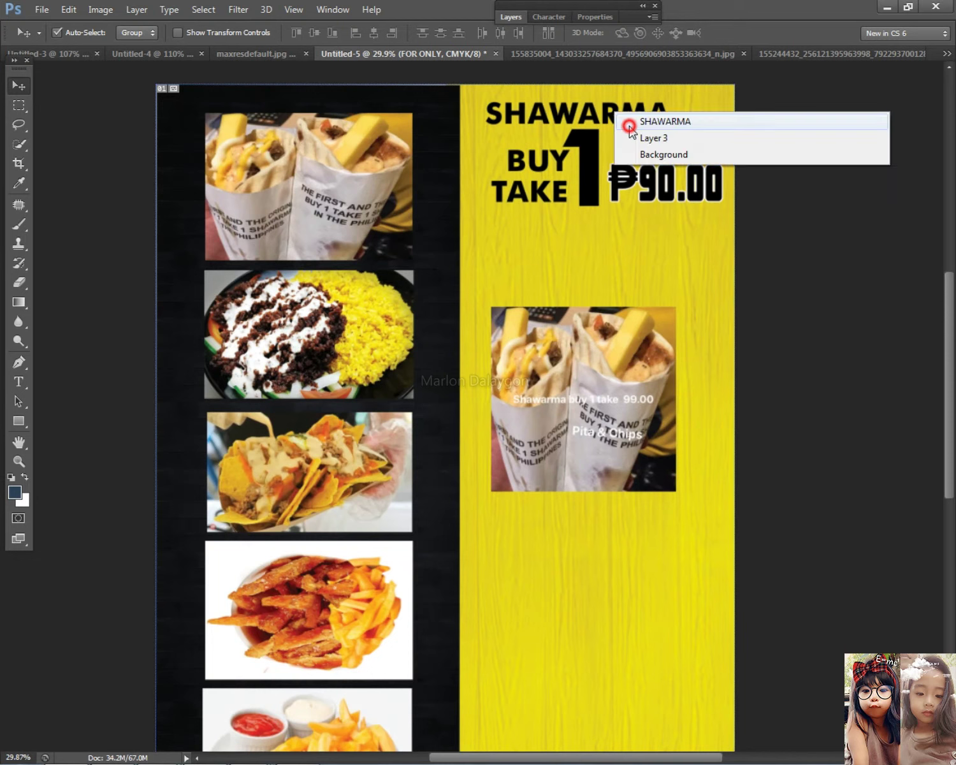
pyautogui.click(640, 122)
pyautogui.hotkey('ctrl', 't')
pyautogui.moveTo(669, 131); pyautogui.dragTo(714, 130)
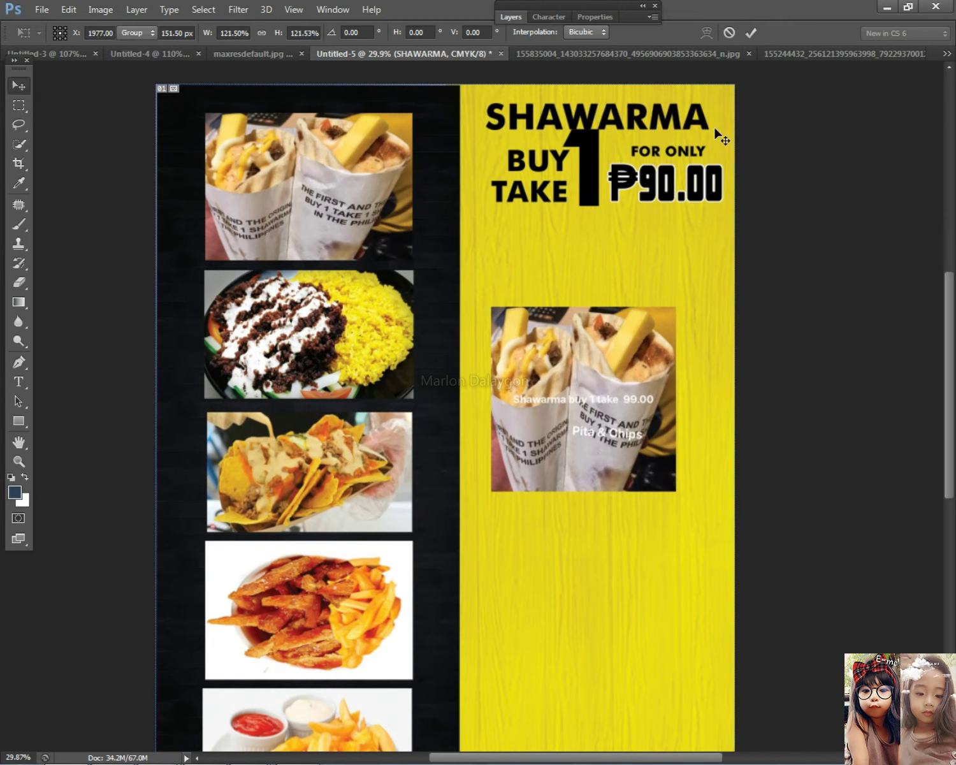
pyautogui.press('Return')
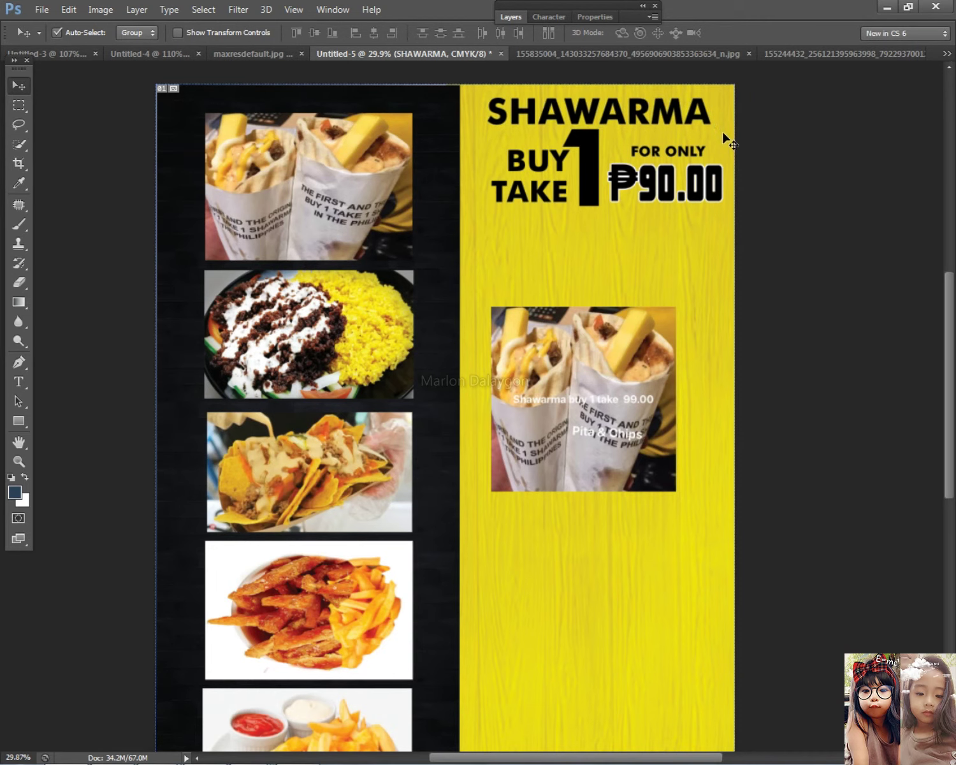
pyautogui.hotkey('ctrl', 't')
pyautogui.moveTo(719, 112); pyautogui.dragTo(724, 112)
pyautogui.press('Return')
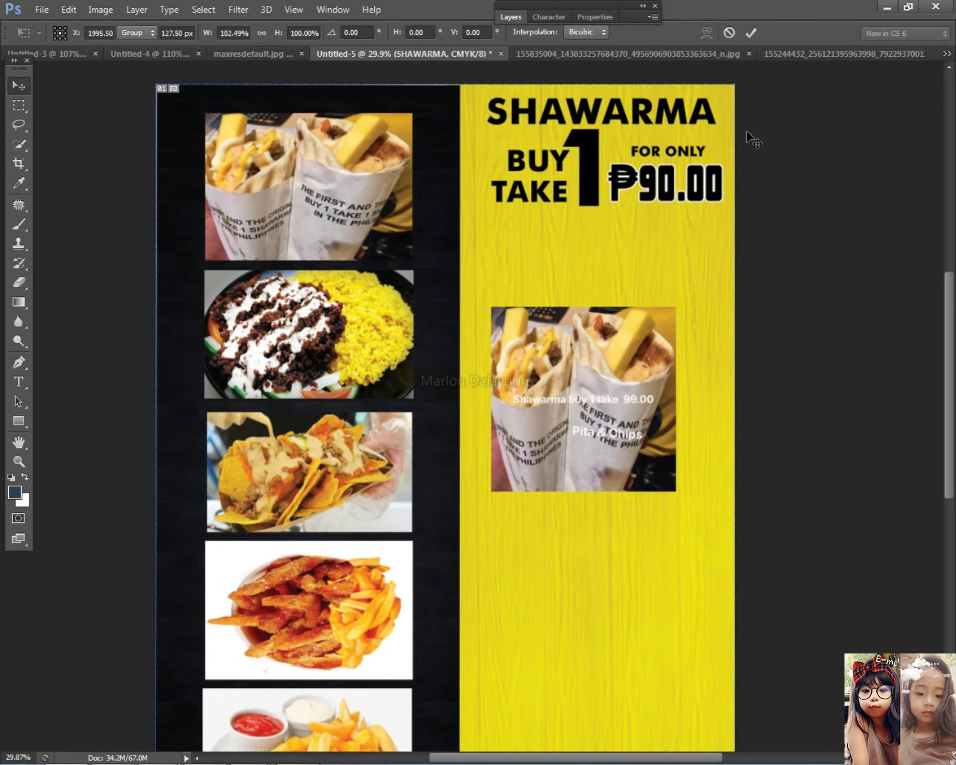
# - Delete the pasted shawarma reference photo pieces from the yellow panel
pyautogui.scroll(-5, 567, 259)
pyautogui.scroll(6, 566, 274)
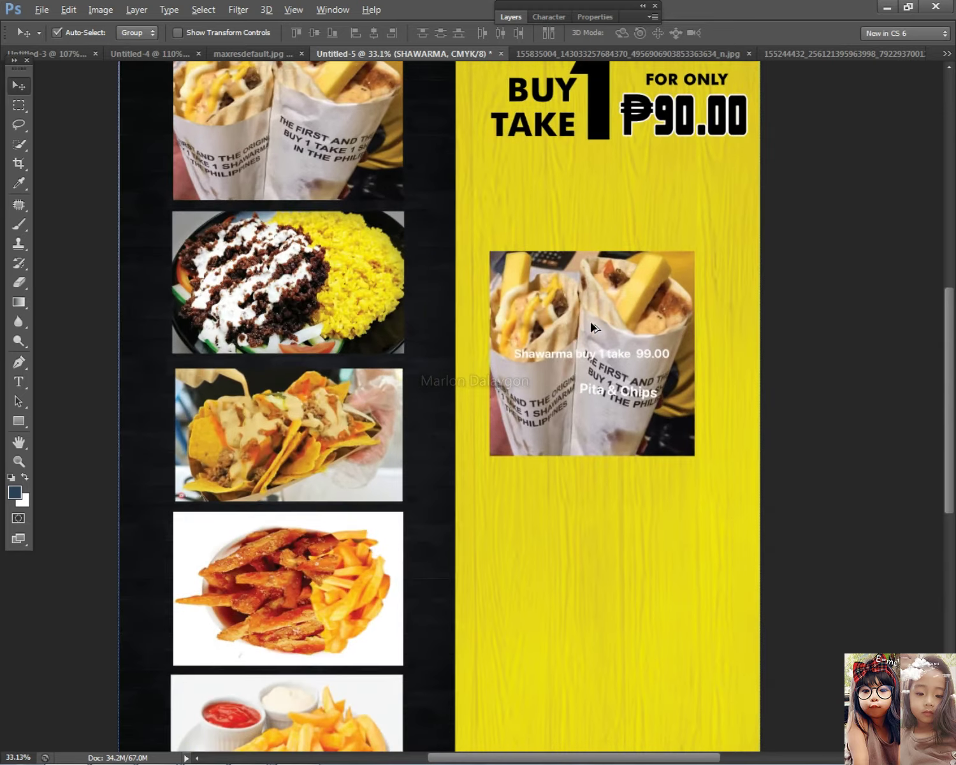
pyautogui.scroll(1, 599, 316)
pyautogui.rightClick(609, 337)
pyautogui.click(650, 347)
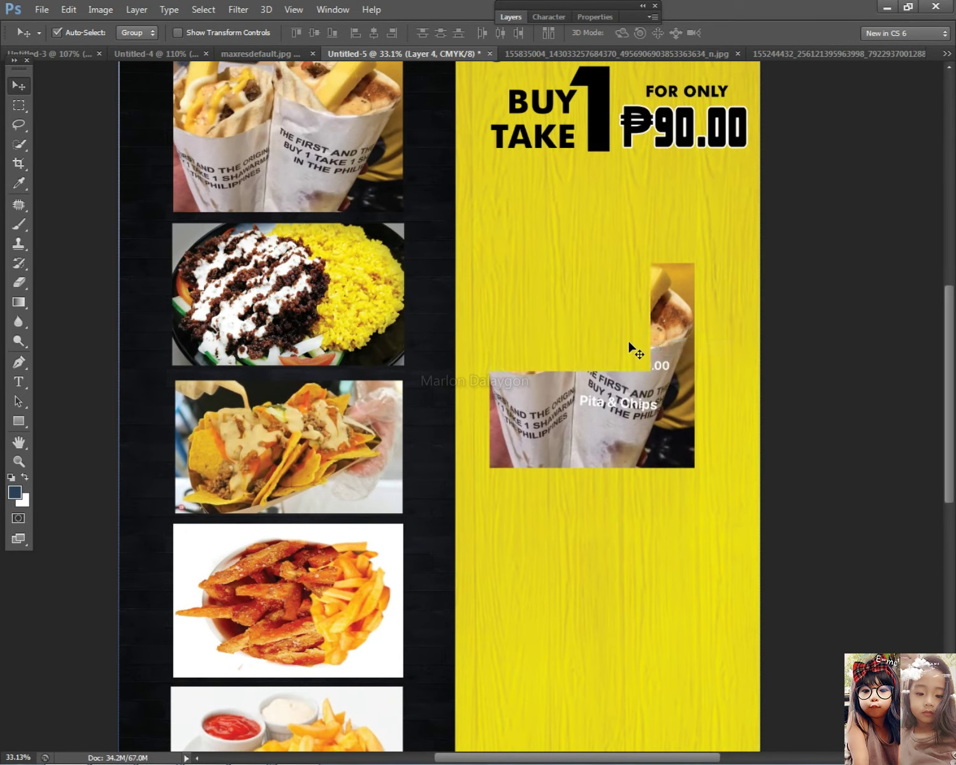
pyautogui.press('Delete')
# - Move the whole SHAWARMA buy-one-take-one text block slightly down beside the first food photo
pyautogui.scroll(1, 631, 347)
pyautogui.scroll(-3, 532, 321)
pyautogui.scroll(1, 529, 324)
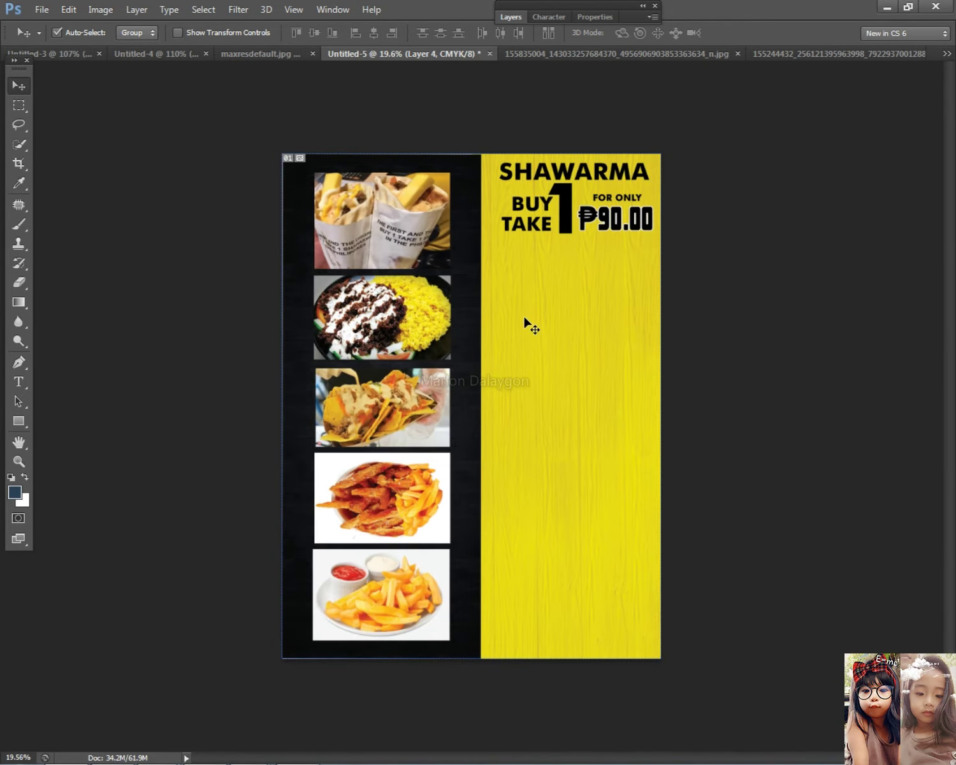
pyautogui.moveTo(536, 186); pyautogui.dragTo(544, 212)
pyautogui.scroll(2, 416, 346)
# - Duplicate the SHAWARMA heading beside the rice photo and change the copy's text to SHAWARMA RICE
pyautogui.rightClick(419, 308)
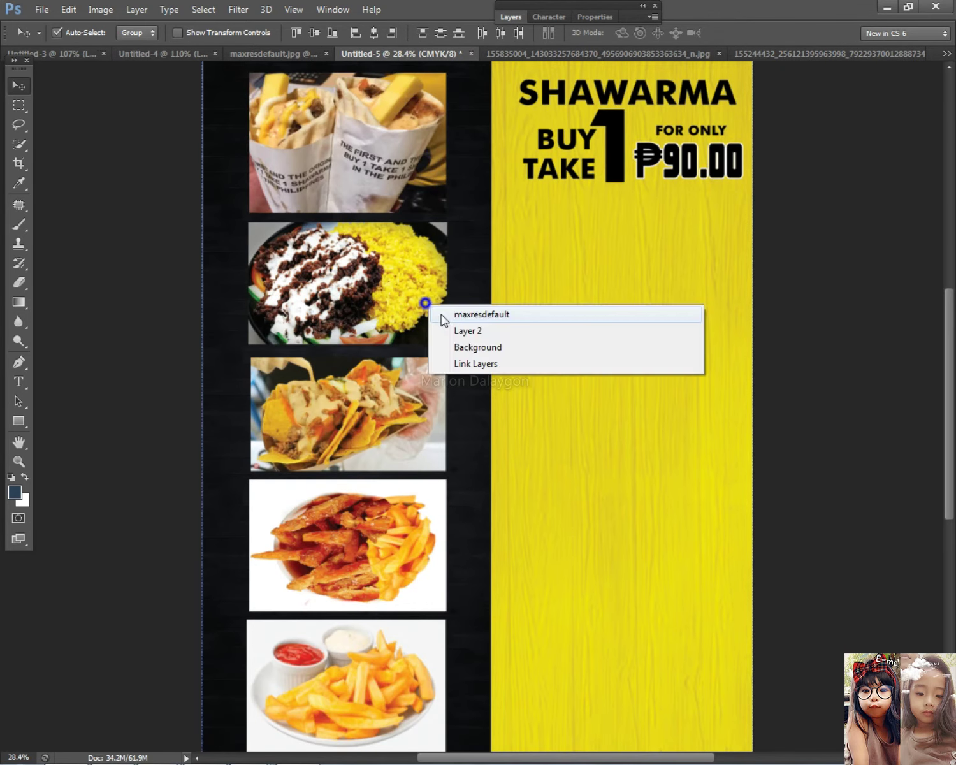
pyautogui.click(472, 313)
pyautogui.rightClick(636, 94)
pyautogui.click(644, 99)
pyautogui.moveTo(643, 99); pyautogui.dragTo(646, 240)
pyautogui.click(19, 382)
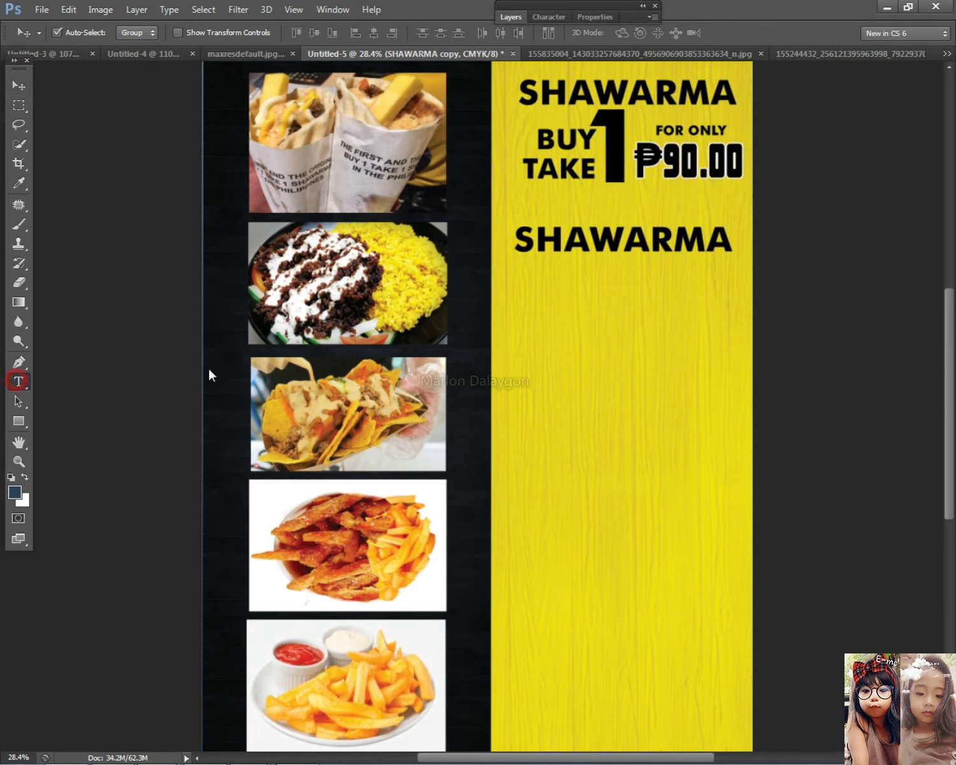
pyautogui.click(539, 239)
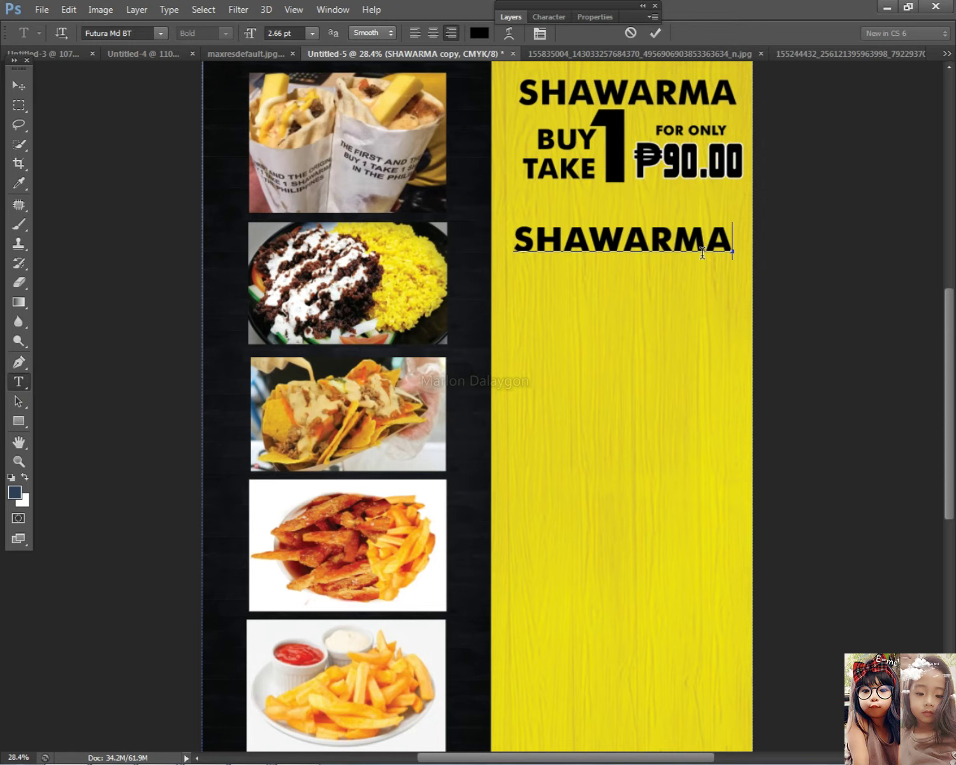
pyautogui.write('RICE')
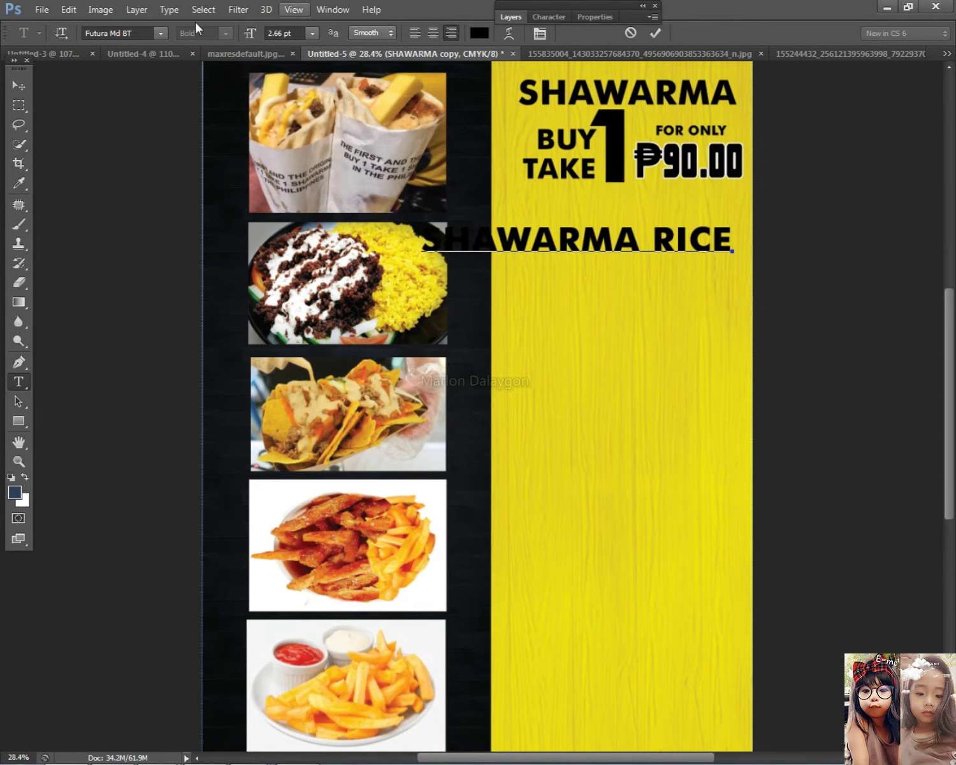
# - Scale the SHAWARMA RICE text down to about 74% so it fits inside the yellow panel
pyautogui.click(15, 86)
pyautogui.hotkey('ctrl', 't')
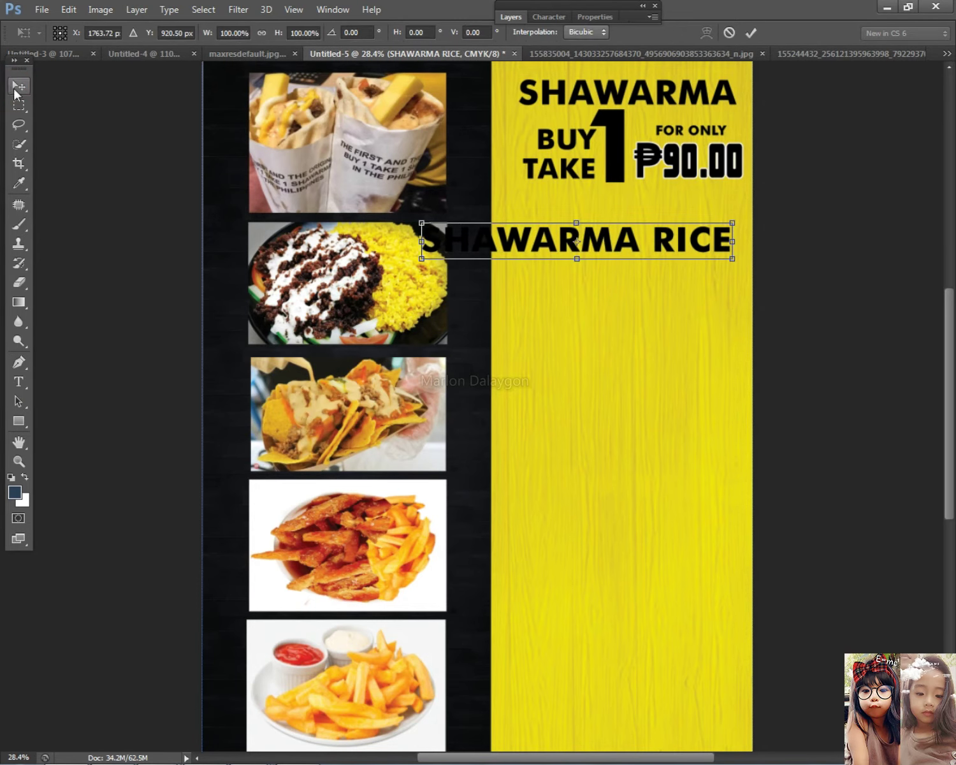
pyautogui.moveTo(420, 223); pyautogui.dragTo(501, 231)
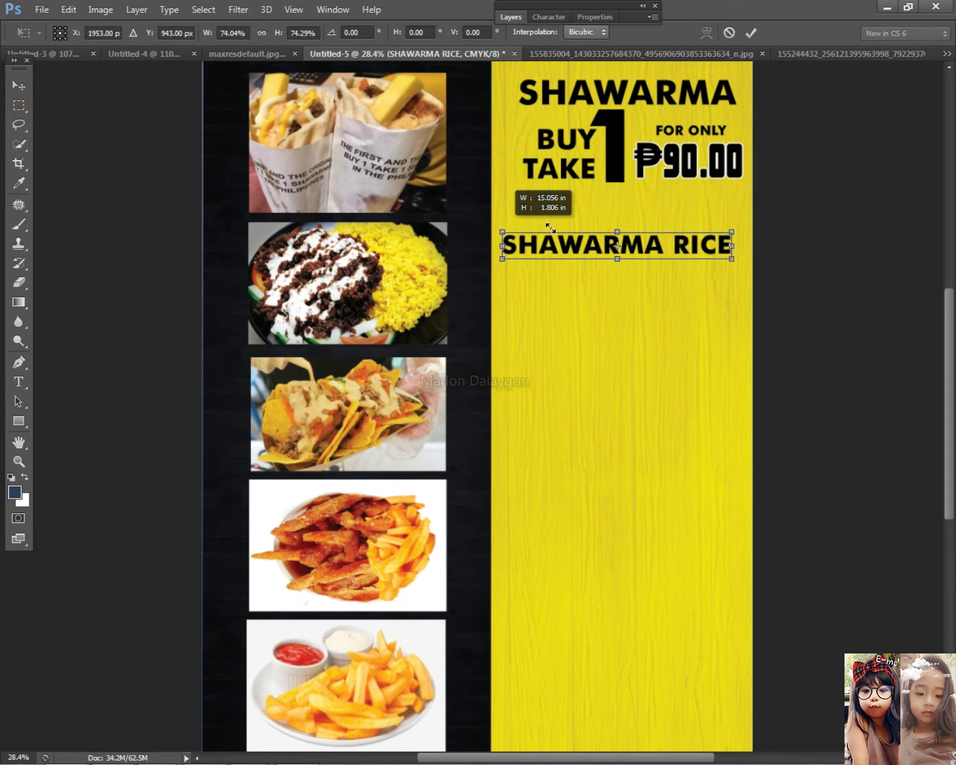
pyautogui.press('Return')
# - Duplicate the ₱90.00 price and place the copy centred below SHAWARMA RICE
pyautogui.click(580, 167)
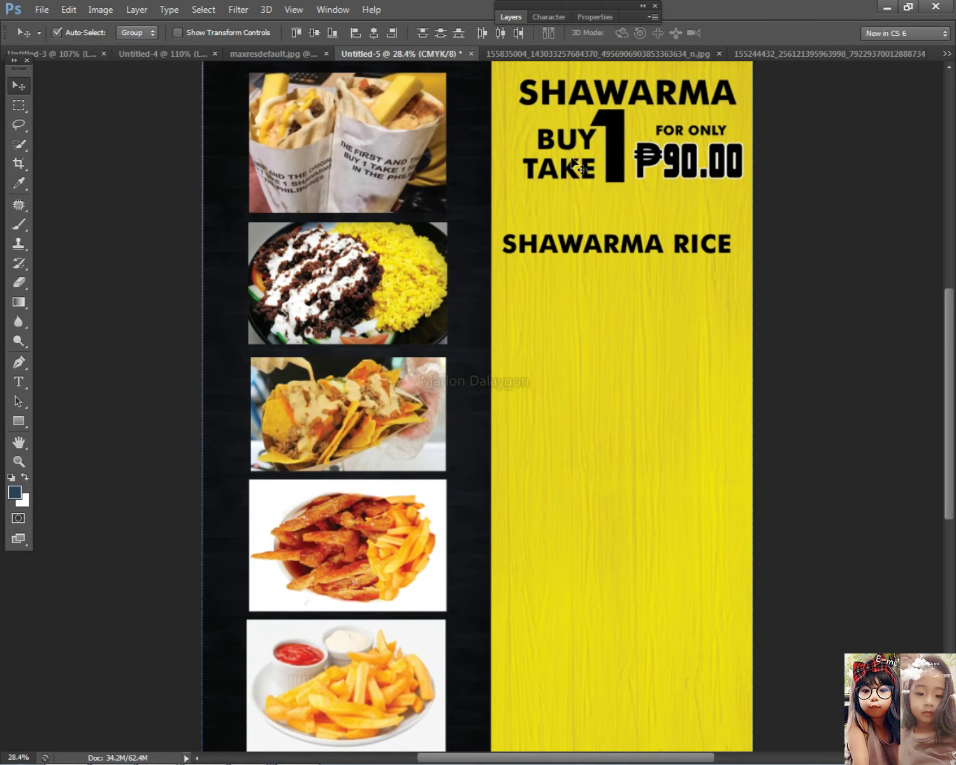
pyautogui.moveTo(706, 170); pyautogui.dragTo(609, 295)
pyautogui.scroll(1, 628, 303)
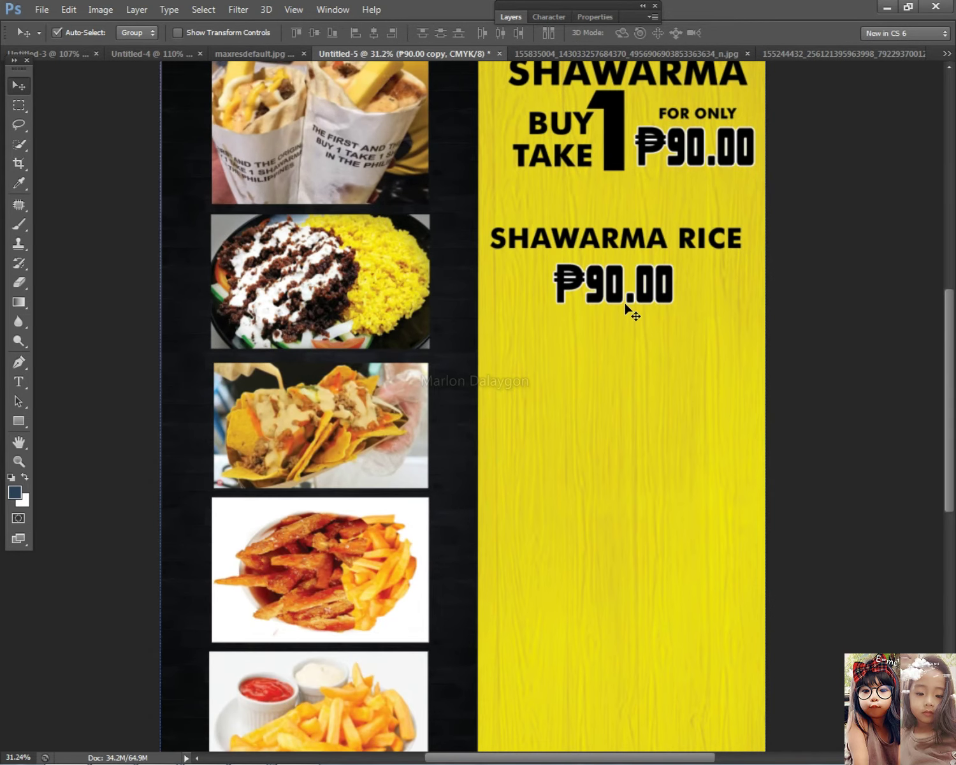
pyautogui.scroll(-2, 511, 514)
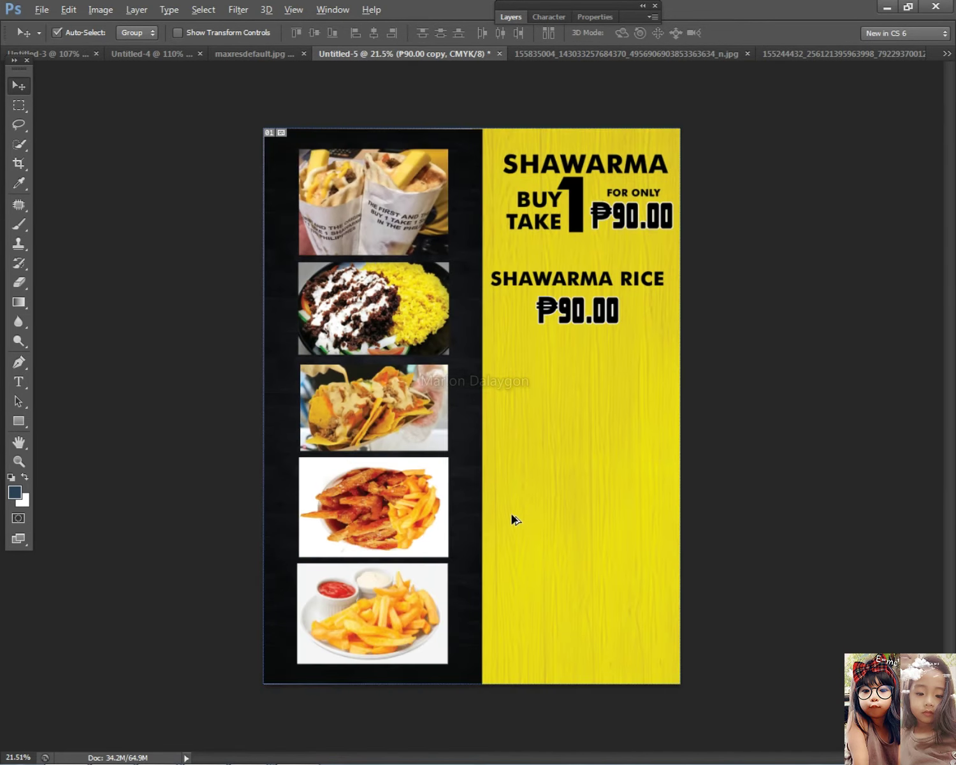
pyautogui.scroll(1, 511, 514)
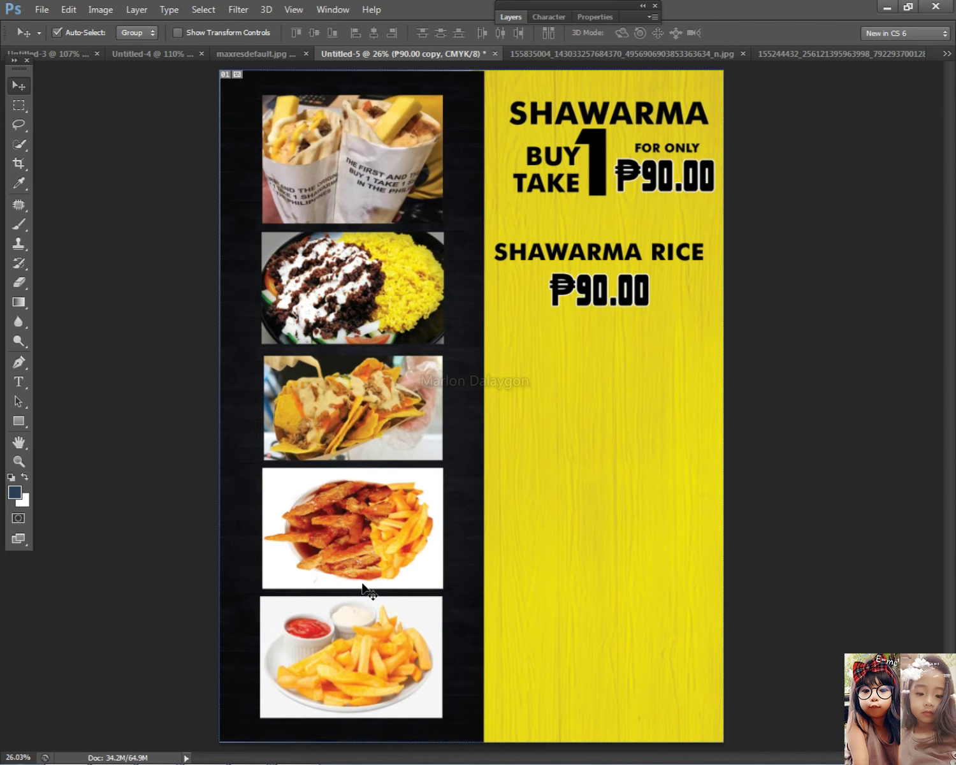
pyautogui.scroll(-2, 343, 465)
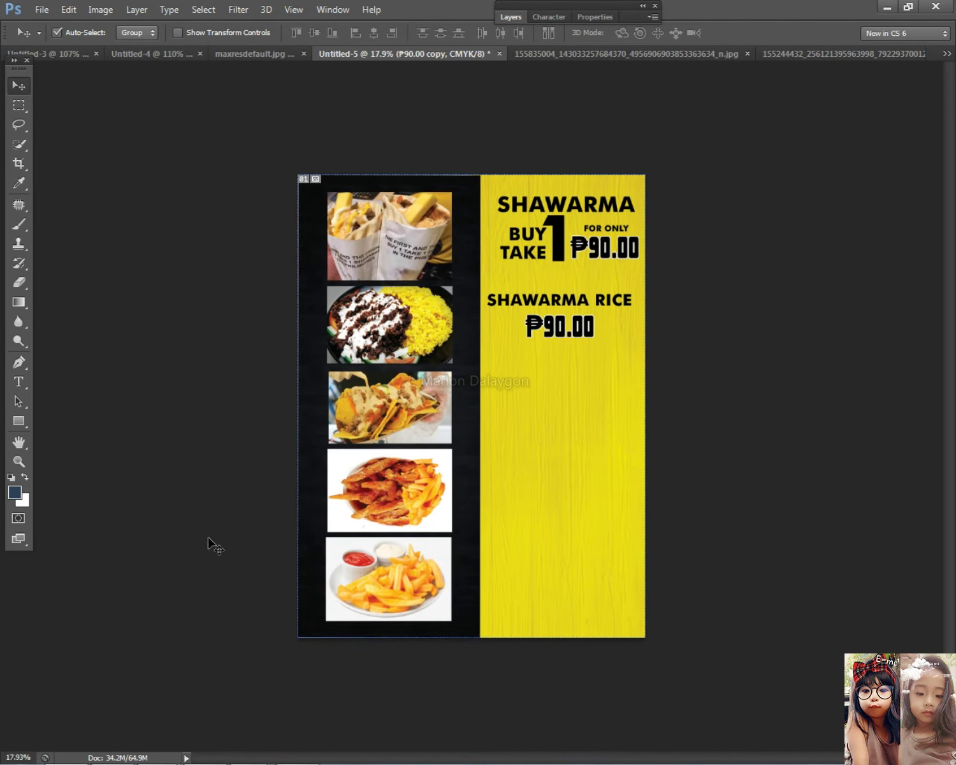
pyautogui.scroll(1, 385, 630)
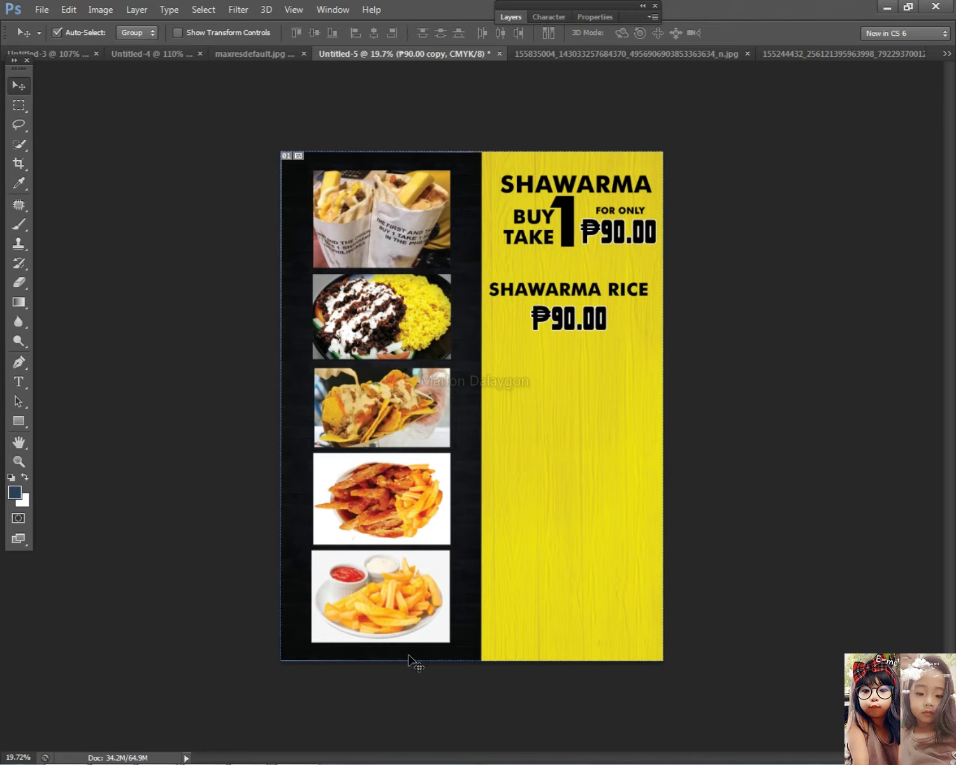
# - Move the French fries photo onto the yellow panel, level with the chicken and fries photo, and nudge the chicken photo slightly right
pyautogui.moveTo(393, 602); pyautogui.dragTo(569, 522)
pyautogui.click(458, 518)
pyautogui.moveTo(407, 496); pyautogui.dragTo(422, 507)
pyautogui.moveTo(571, 524); pyautogui.dragTo(577, 524)
pyautogui.moveTo(427, 528); pyautogui.dragTo(417, 519)
pyautogui.moveTo(554, 522); pyautogui.dragTo(598, 524)
# - Duplicate the SHAWARMA RICE text with its ₱90.00 price and place the copies beside the nachos photo
pyautogui.scroll(-4, 558, 540)
pyautogui.scroll(6, 552, 472)
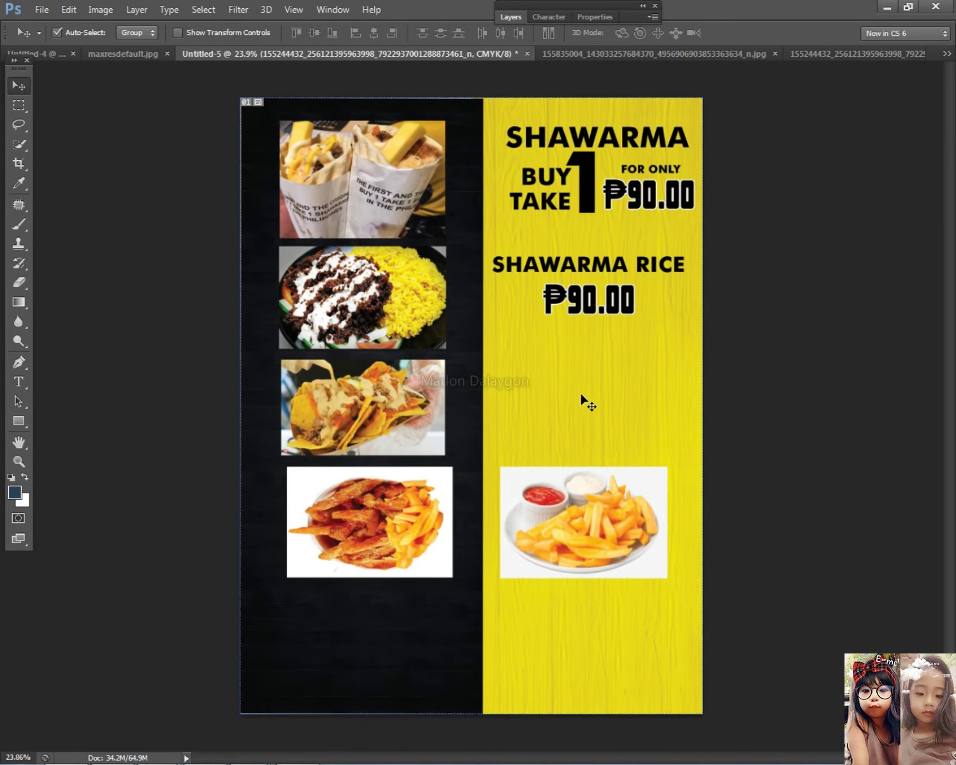
pyautogui.moveTo(575, 271); pyautogui.dragTo(577, 380)
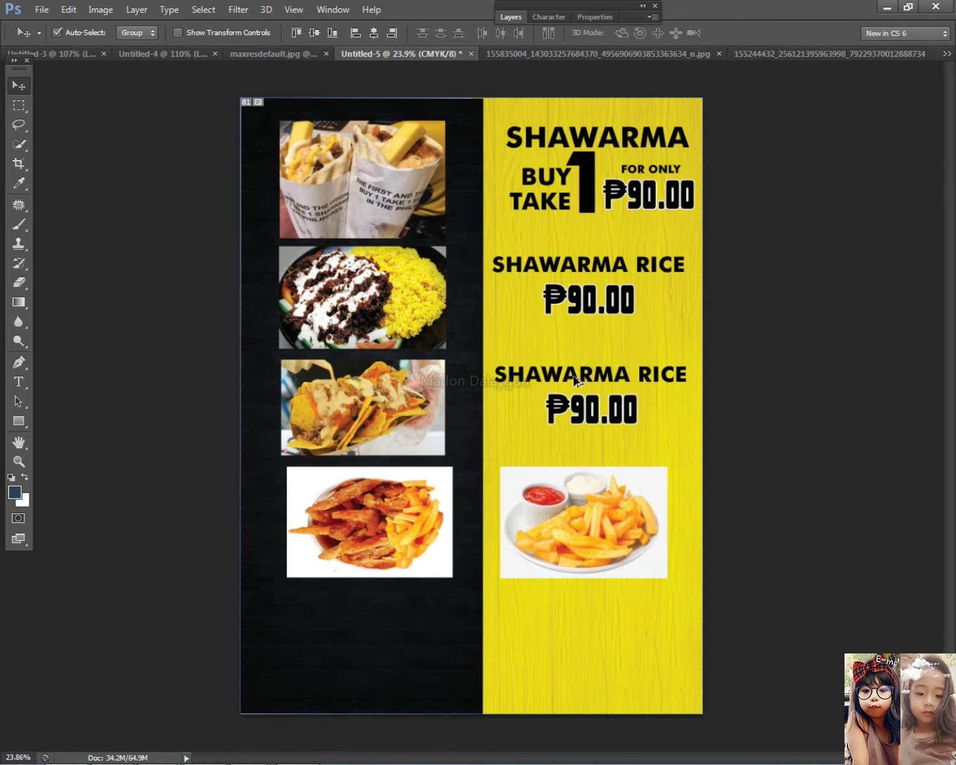
pyautogui.hotkey('shift', 'Right')
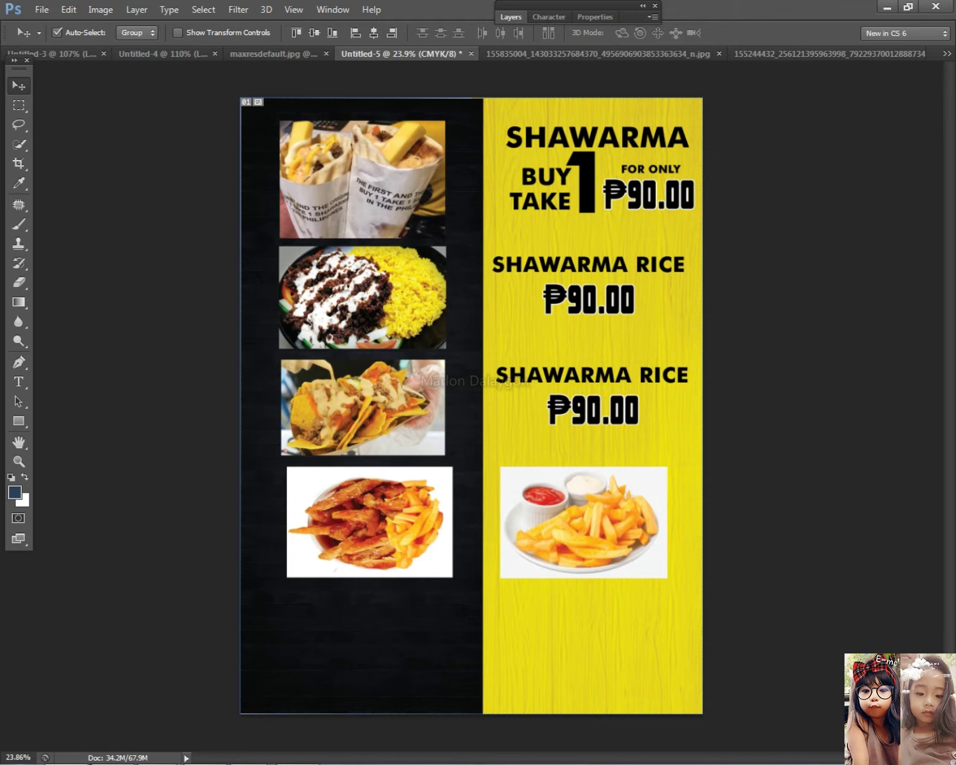
# - Switch to the browser and copy the nachos reference image with its item names and prices from the Facebook photo viewer
pyautogui.moveTo(156, 750)
pyautogui.click(282, 681)
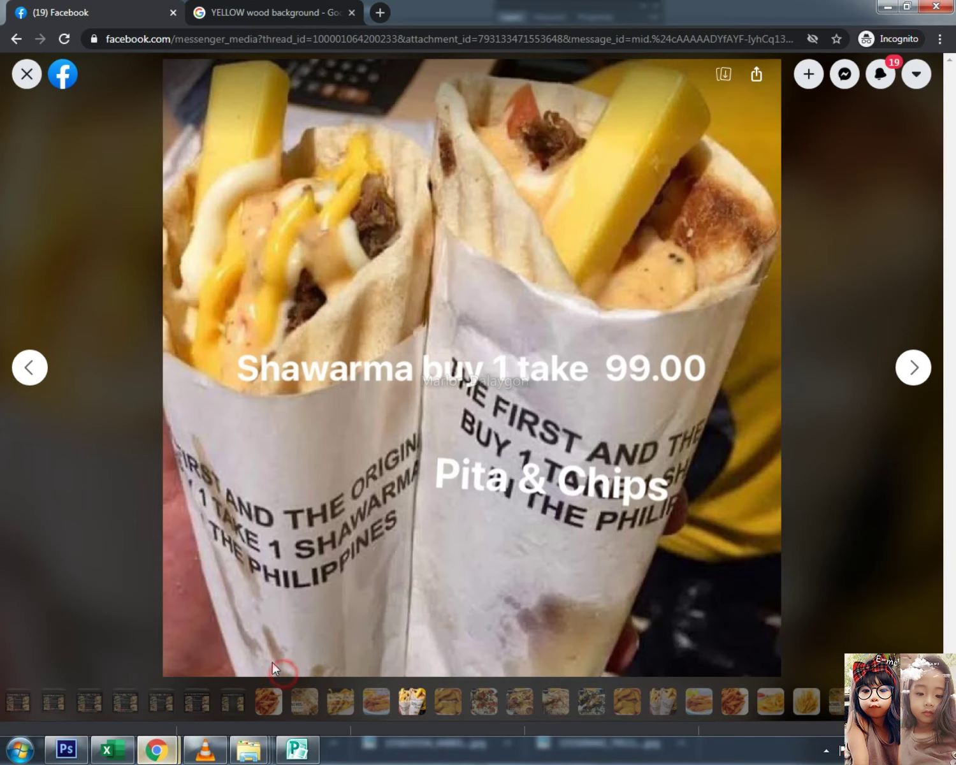
pyautogui.click(368, 704)
pyautogui.click(339, 701)
pyautogui.rightClick(431, 313)
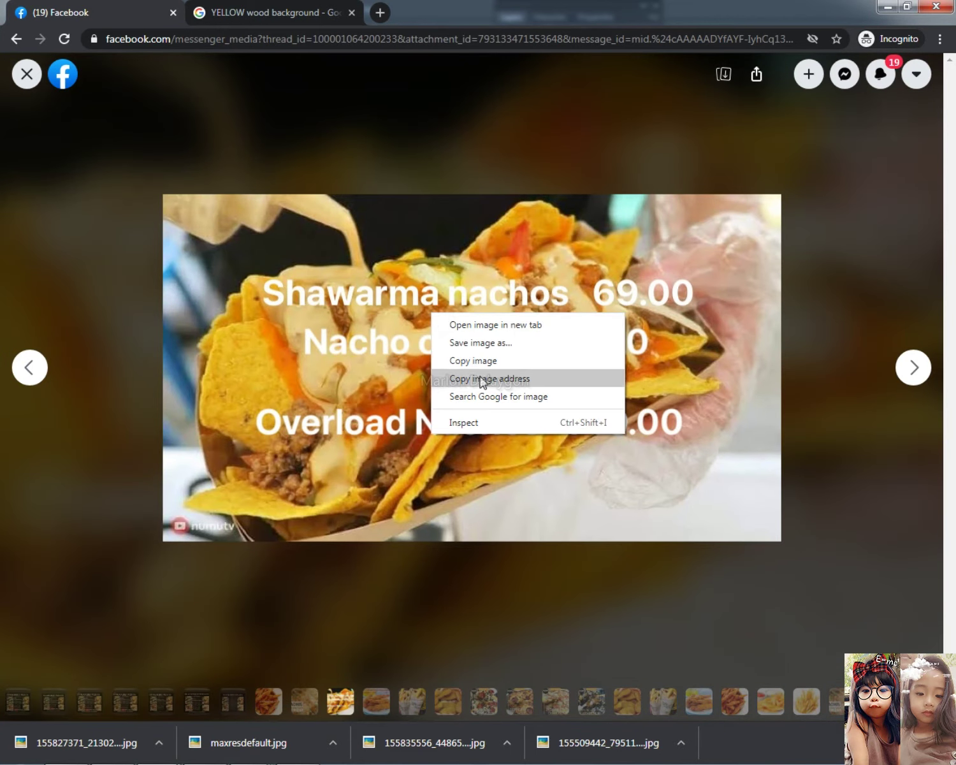
pyautogui.click(488, 368)
# - Return to Photoshop, paste the nachos price reference and place it just below the second SHAWARMA RICE price
pyautogui.hotkey('alt', 'Tab')
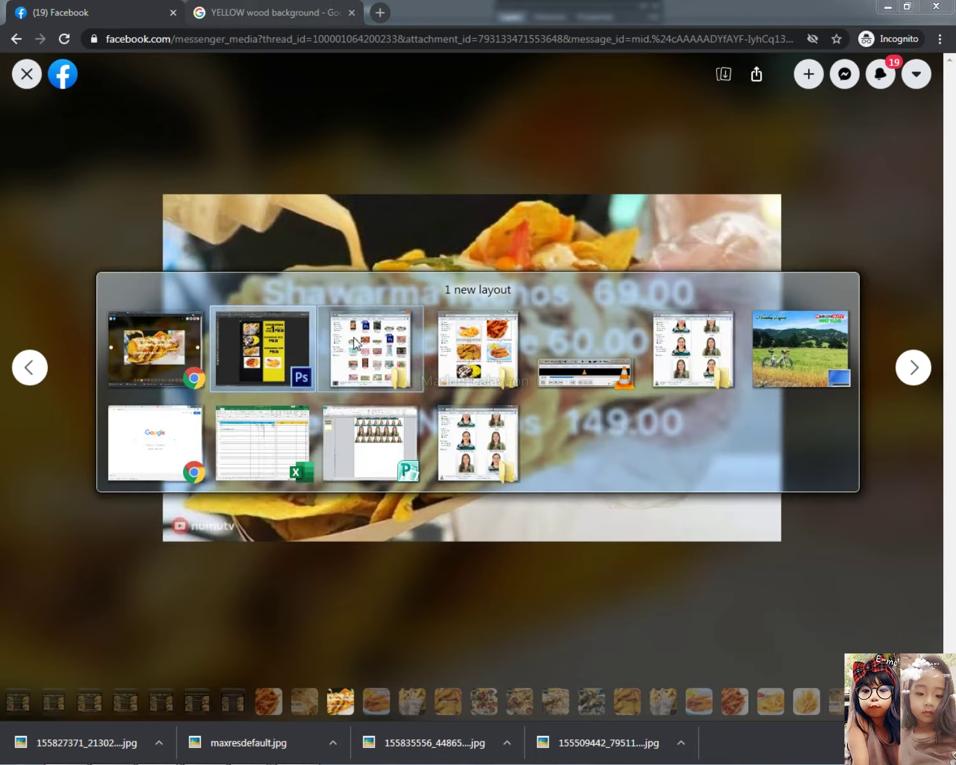
pyautogui.hotkey('ctrl', 'v')
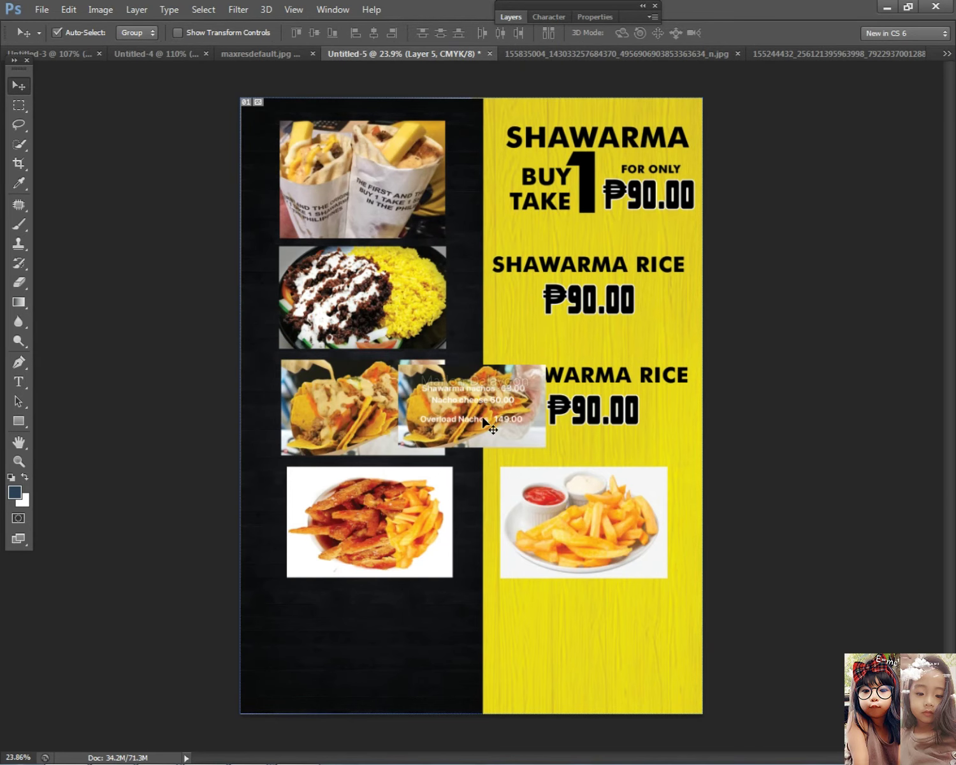
pyautogui.moveTo(485, 420); pyautogui.dragTo(604, 492)
pyautogui.scroll(2, 555, 421)
pyautogui.moveTo(663, 438); pyautogui.dragTo(658, 460)
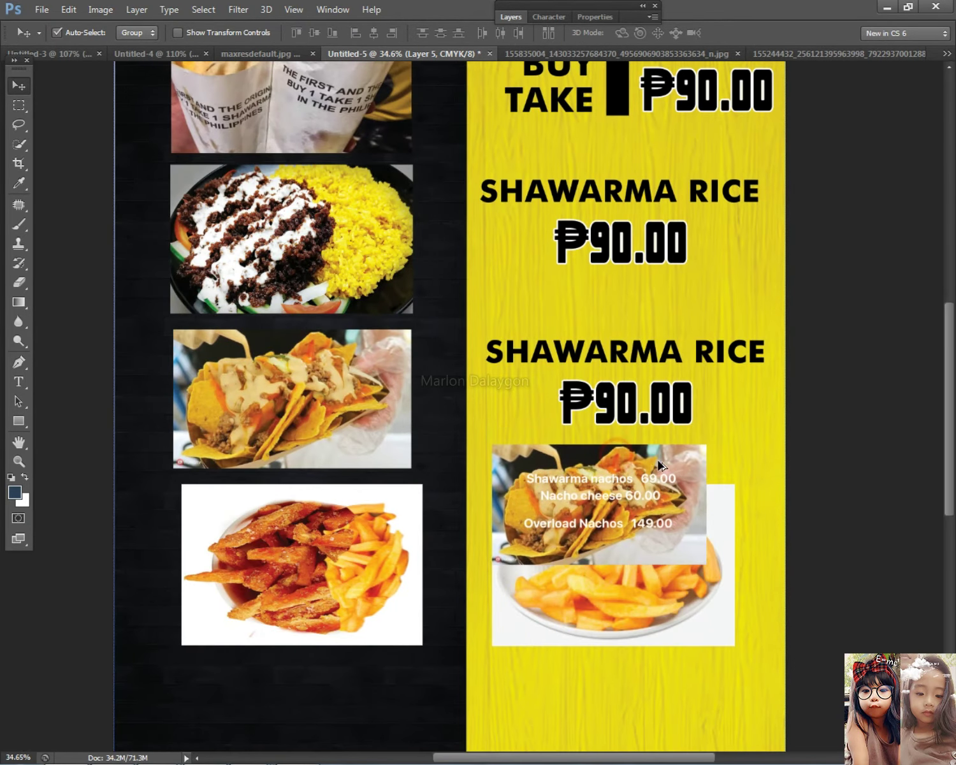
pyautogui.scroll(3, 658, 459)
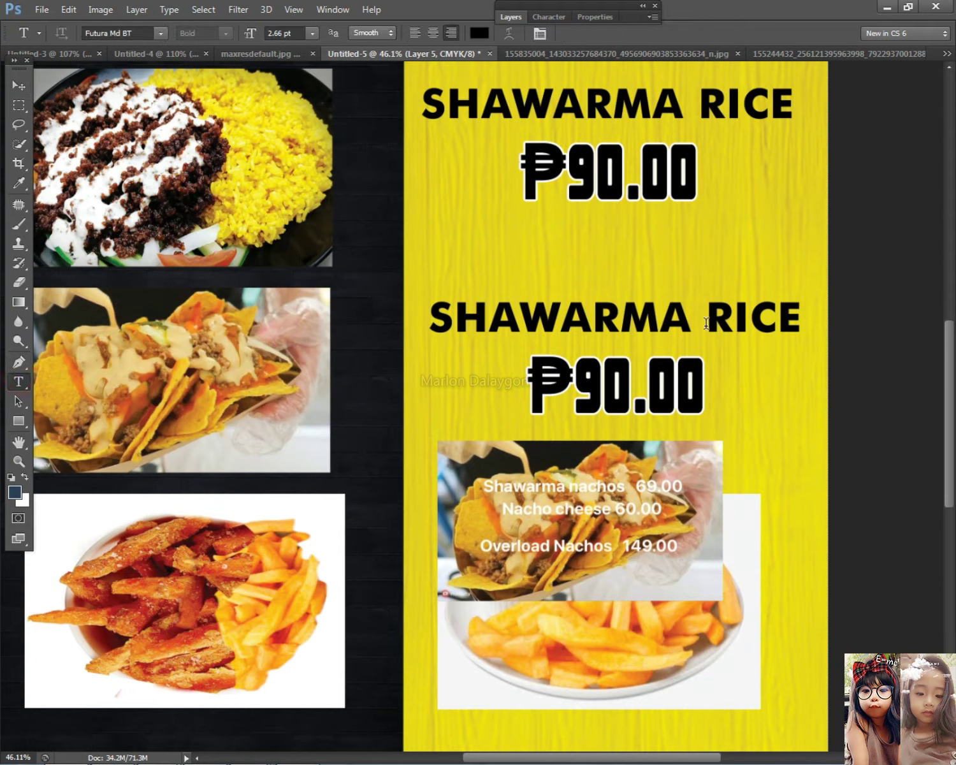
# - Change the lower SHAWARMA RICE heading on the yellow panel to SHAWARMA NACHOS
pyautogui.moveTo(705, 319); pyautogui.dragTo(930, 318)
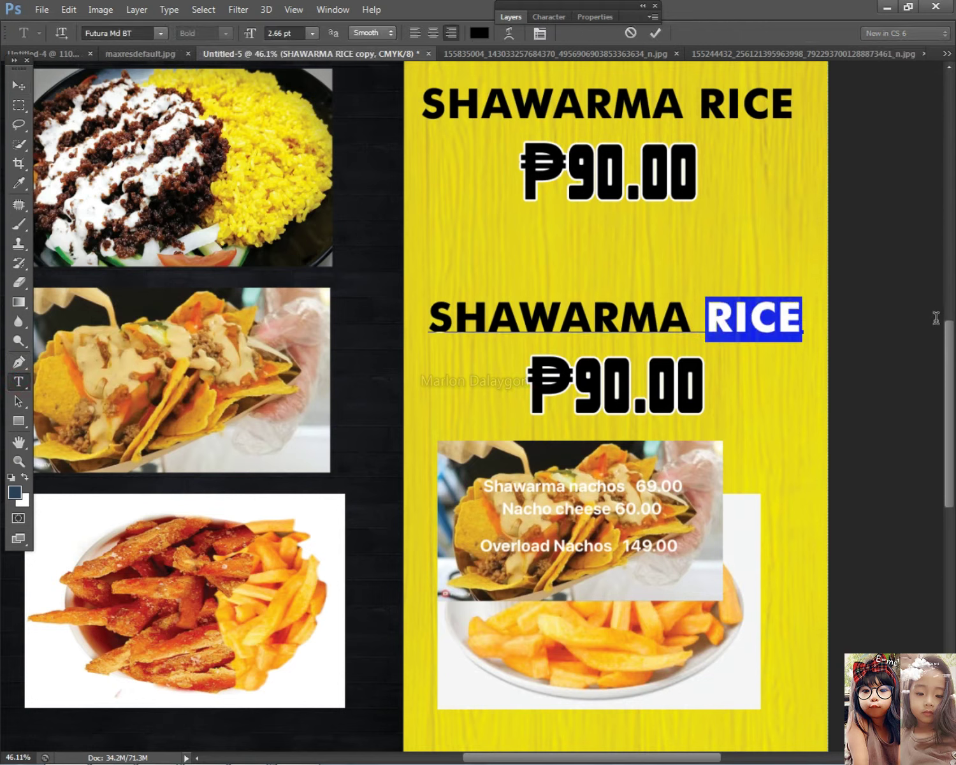
pyautogui.write('NACHOS')
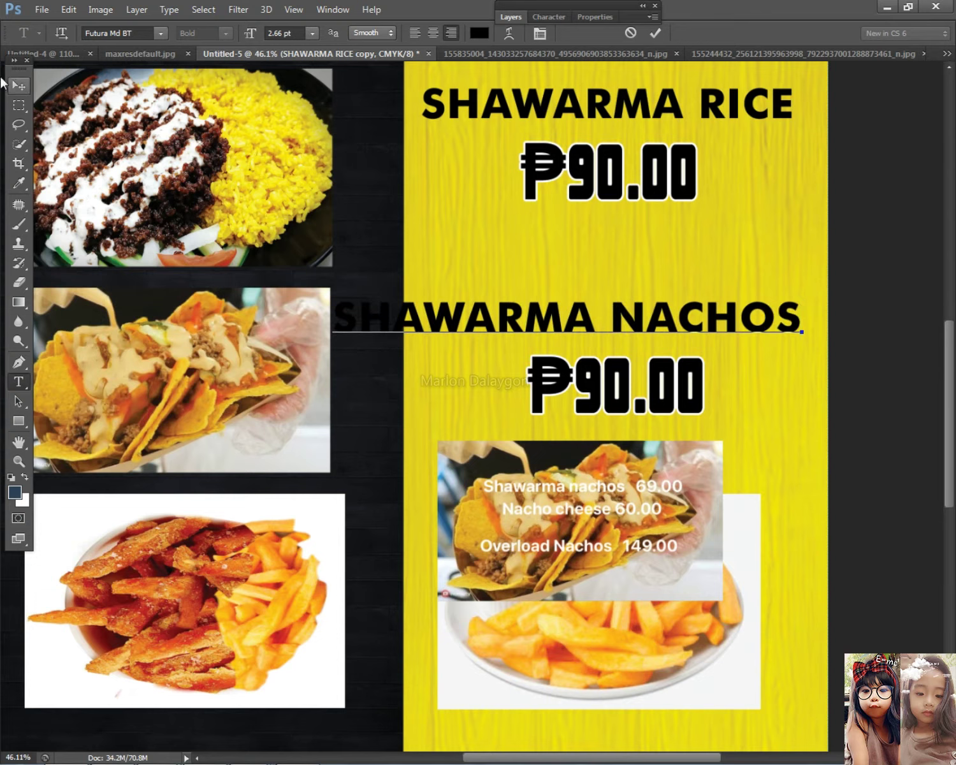
pyautogui.hotkey('ctrl', 'Return')
# - Scale the SHAWARMA NACHOS heading down to fit inside the yellow panel and move the nachos price-list picture lower
pyautogui.hotkey('ctrl', 't')
pyautogui.moveTo(806, 295); pyautogui.dragTo(694, 297)
pyautogui.moveTo(575, 328); pyautogui.dragTo(652, 319)
pyautogui.press('Return')
pyautogui.moveTo(612, 455); pyautogui.dragTo(608, 509)
pyautogui.click(18, 381)
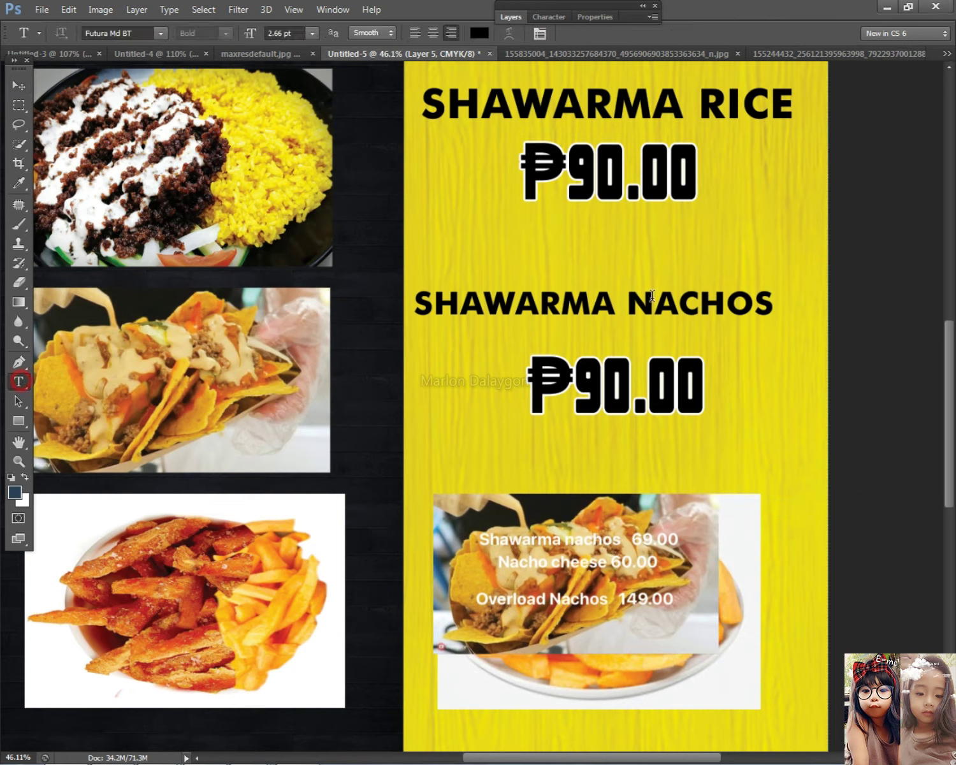
pyautogui.click(769, 300)
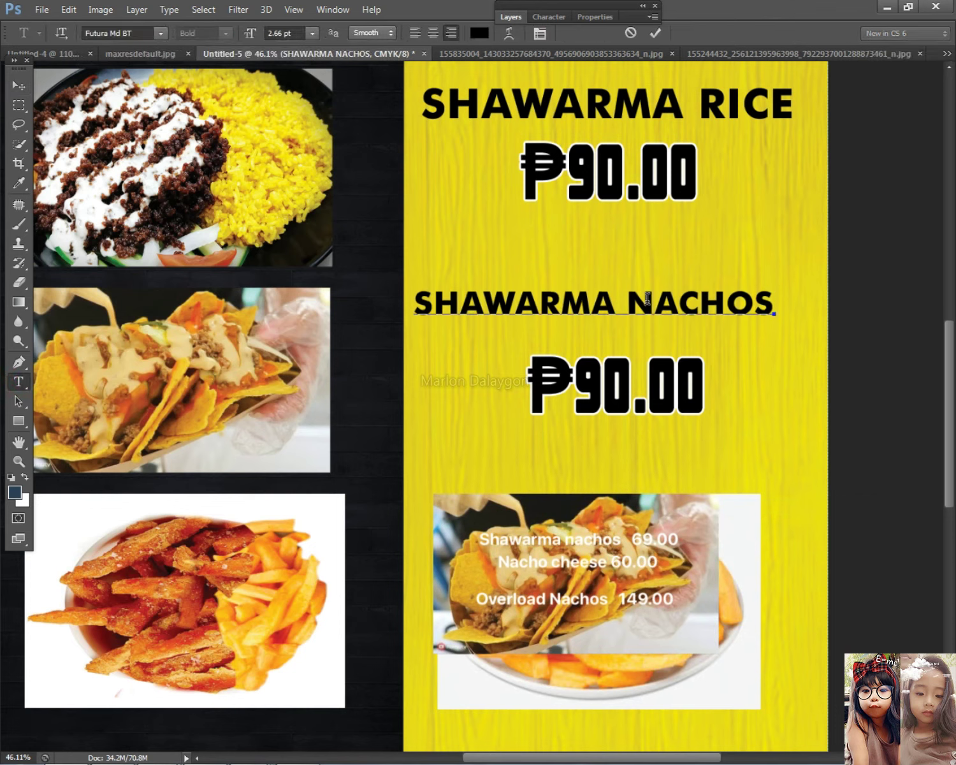
# - Move the lower price up beneath the SHAWARMA NACHOS heading and change it to ₱69.00
pyautogui.click(19, 84)
pyautogui.moveTo(638, 382); pyautogui.dragTo(585, 340)
pyautogui.click(21, 384)
pyautogui.press('BackSpace')
pyautogui.press('BackSpace')
pyautogui.write('69')
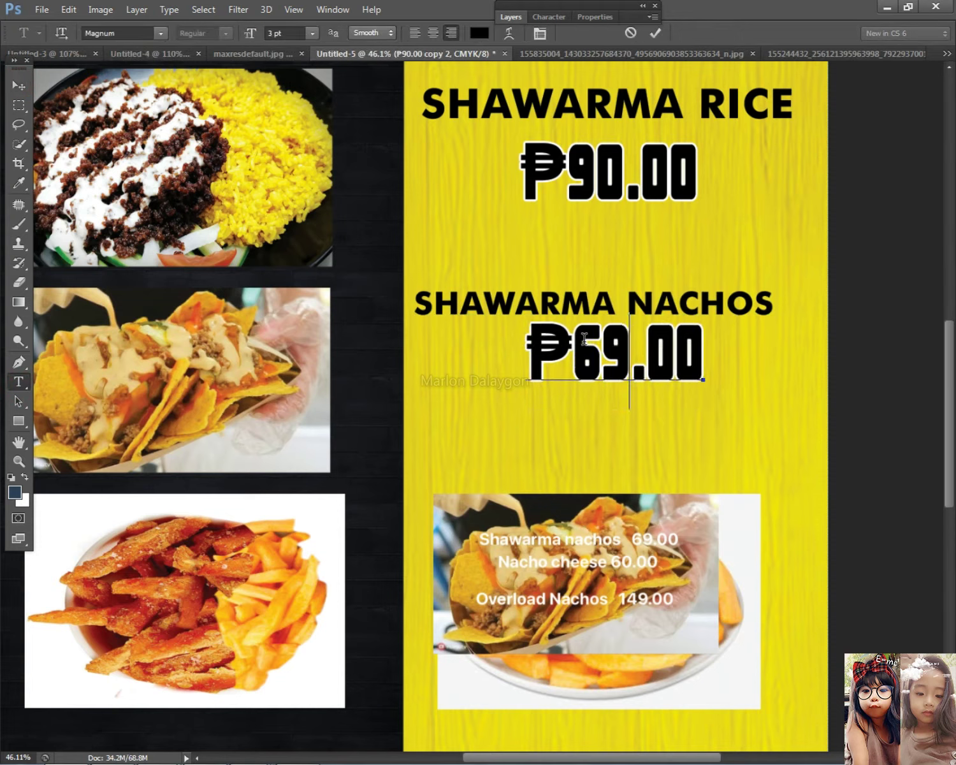
pyautogui.click(18, 85)
# - Shift the SHAWARMA NACHOS heading and its price slightly right to centre them on the yellow panel
pyautogui.hscroll(2, 674, 326)
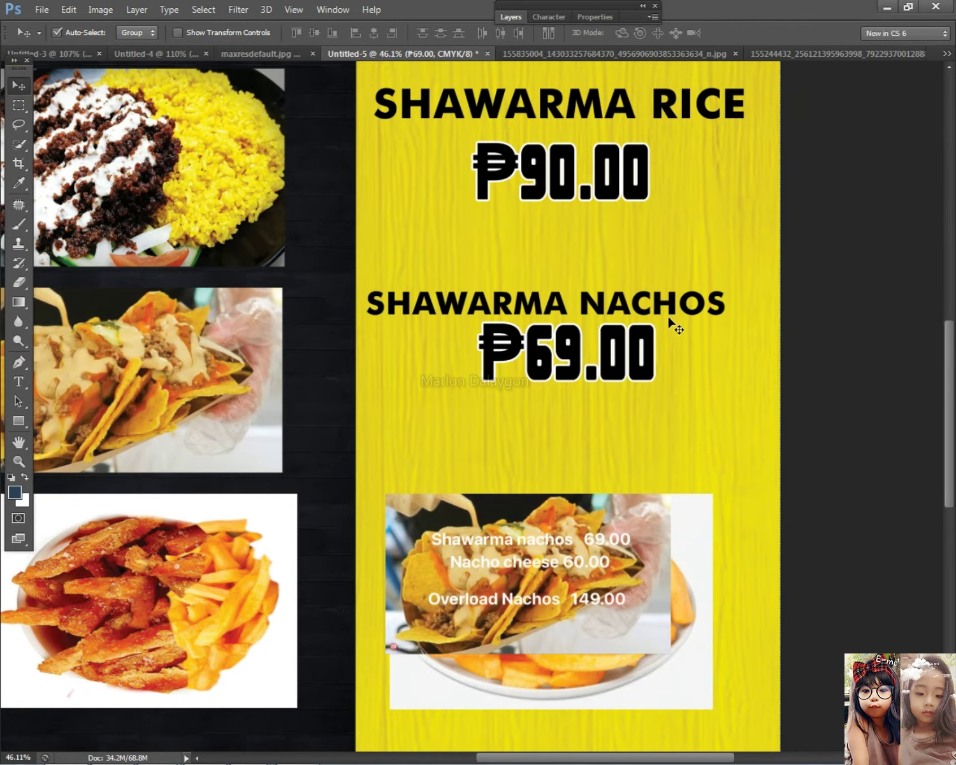
pyautogui.moveTo(666, 310); pyautogui.dragTo(688, 306)
pyautogui.moveTo(622, 367); pyautogui.dragTo(630, 366)
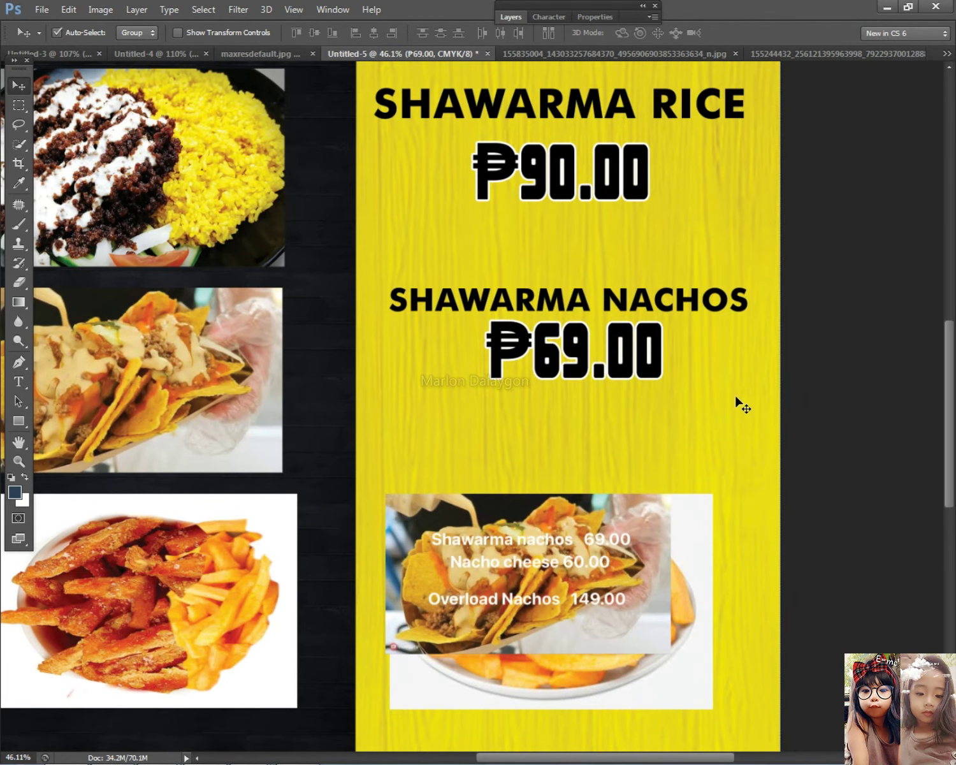
# - Scale down the ₱69.00 price and keep it centred under the SHAWARMA NACHOS heading
pyautogui.rightClick(632, 342)
pyautogui.click(652, 365)
pyautogui.hotkey('ctrl', 't')
pyautogui.moveTo(669, 403); pyautogui.dragTo(624, 342)
pyautogui.press('Return')
# - Duplicate the SHAWARMA NACHOS heading with its ₱69.00 price directly below the originals
pyautogui.moveTo(688, 368); pyautogui.dragTo(527, 292)
pyautogui.keyDown('alt'); pyautogui.moveTo(527, 293); pyautogui.dragTo(524, 380); pyautogui.keyUp('alt')
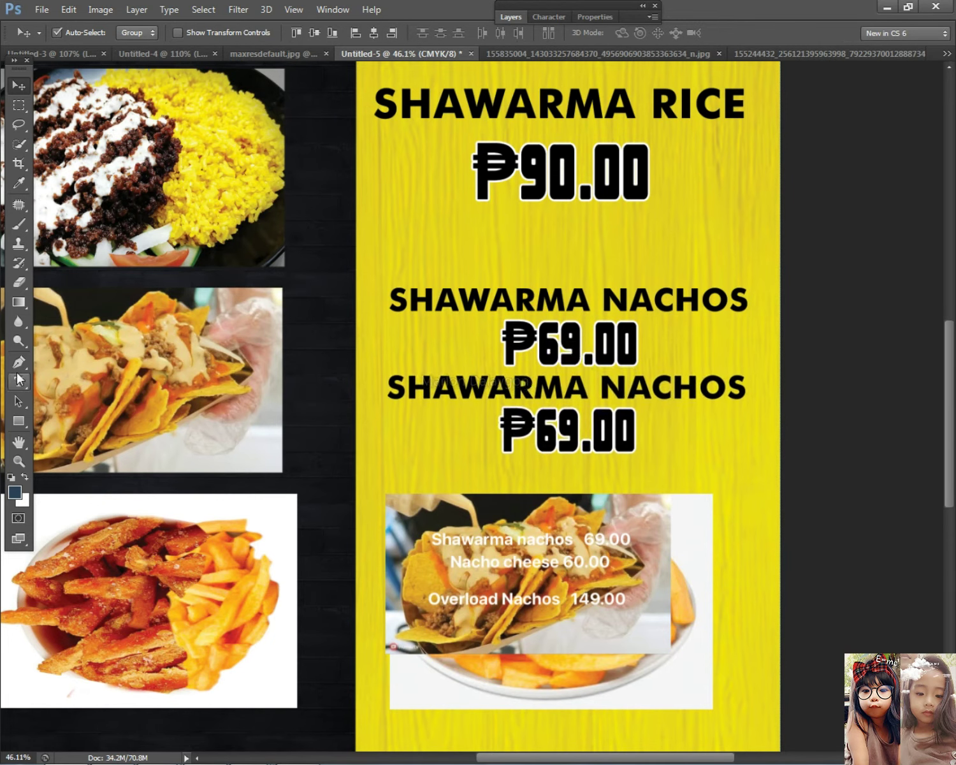
pyautogui.press('p')
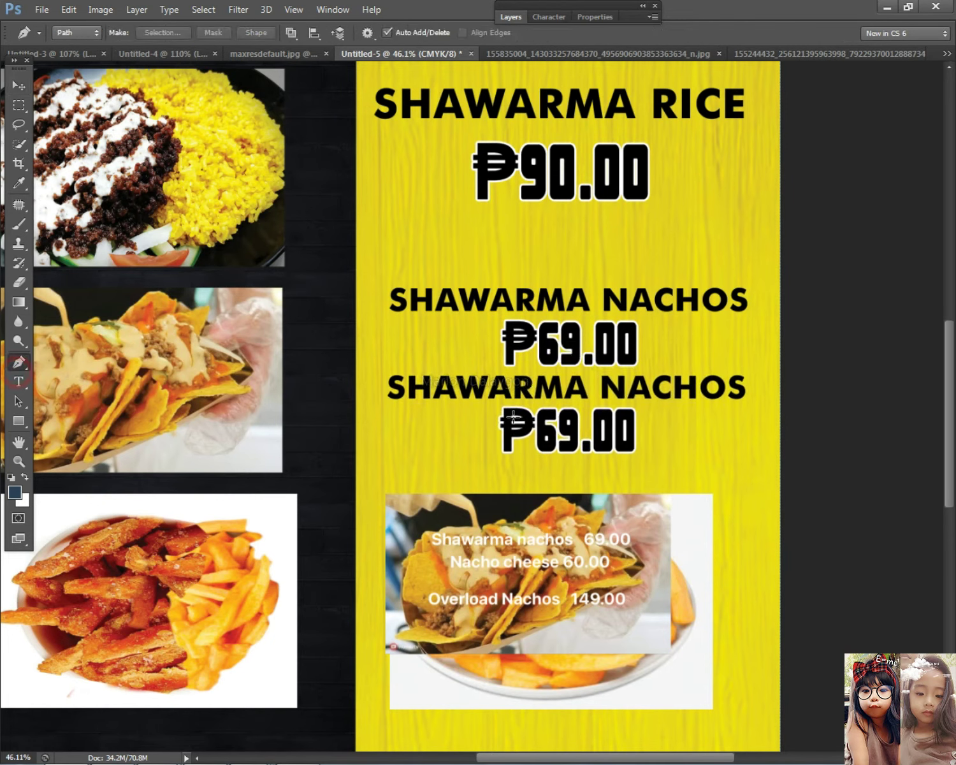
# - Change the copied heading to NACHOS CHEESE and centre it above the lower ₱69.00 price
pyautogui.click(18, 382)
pyautogui.moveTo(602, 389); pyautogui.dragTo(387, 388)
pyautogui.press('BackSpace')
pyautogui.moveTo(560, 454); pyautogui.dragTo(514, 454)
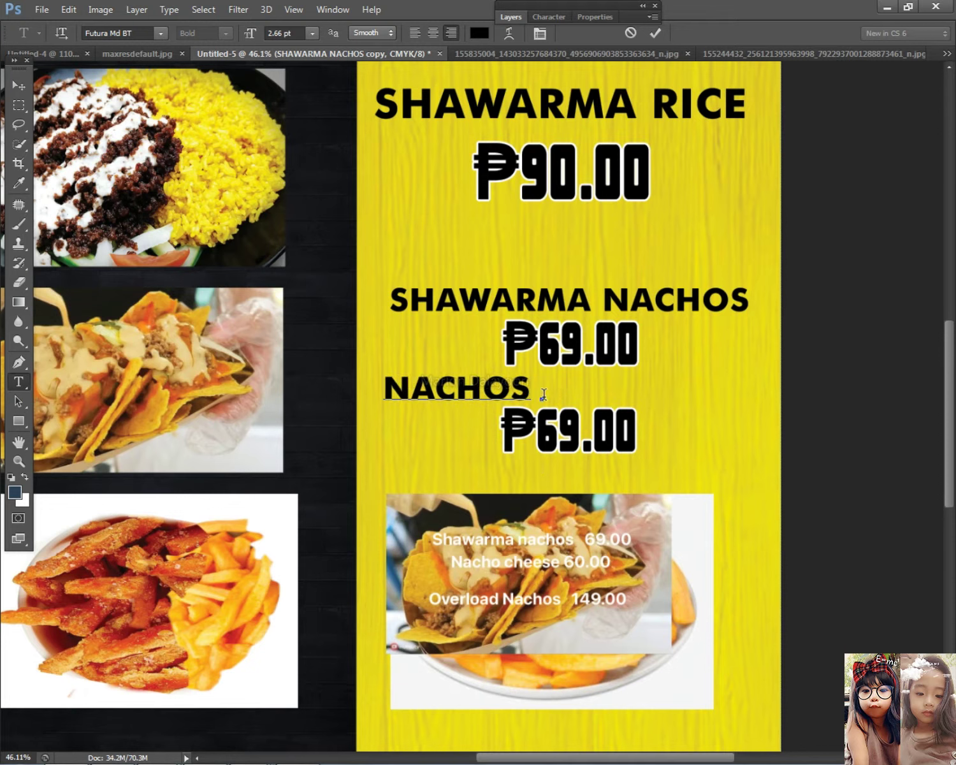
pyautogui.write('CHEESE')
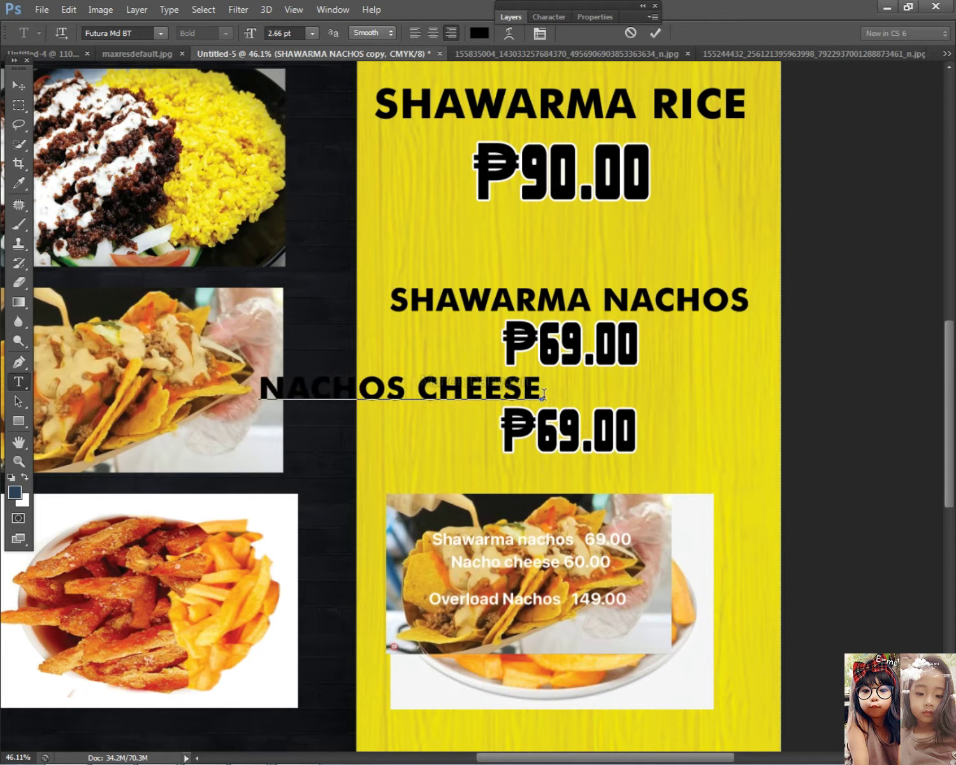
pyautogui.moveTo(580, 471); pyautogui.dragTo(693, 467)
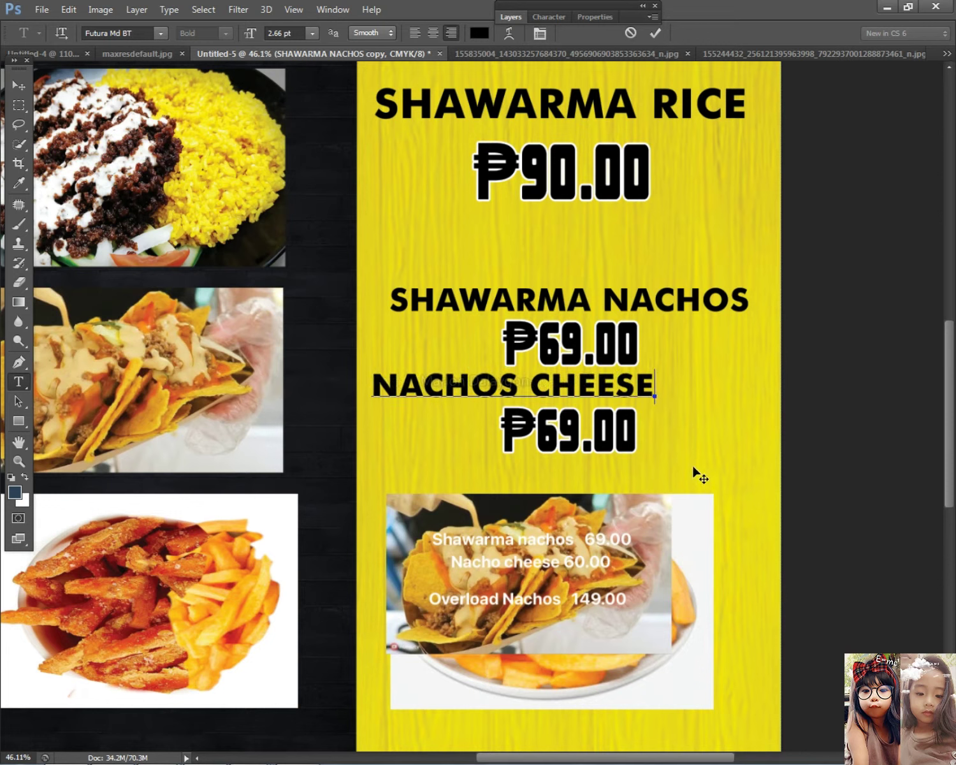
pyautogui.moveTo(707, 475); pyautogui.dragTo(764, 478)
pyautogui.click(18, 85)
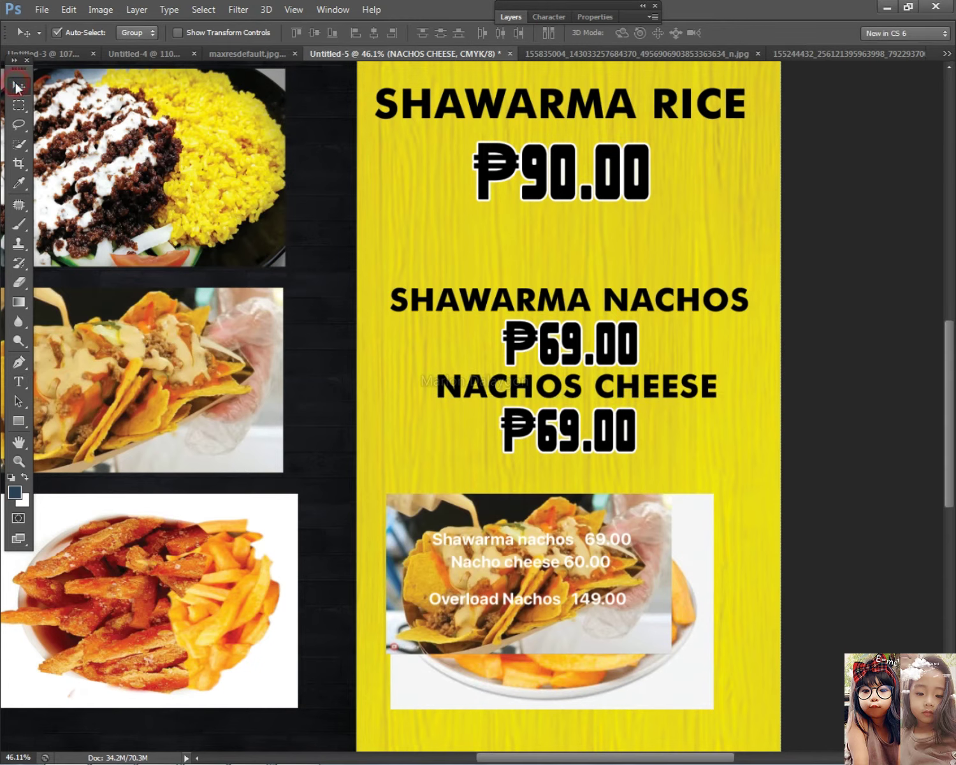
pyautogui.click(141, 54)
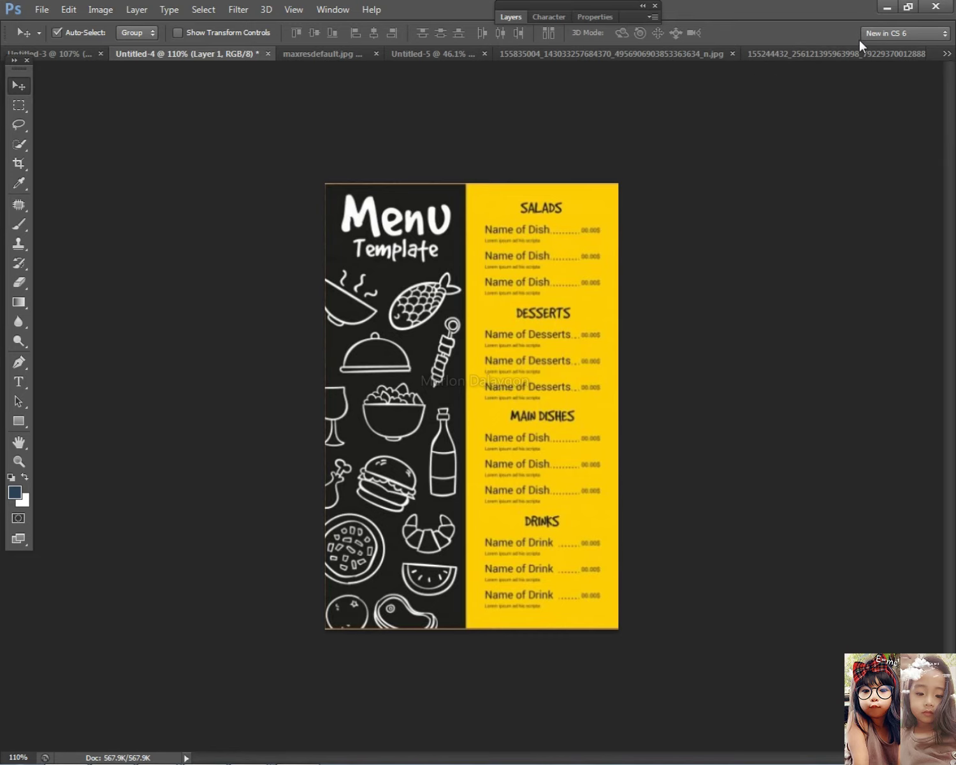
pyautogui.click(835, 53)
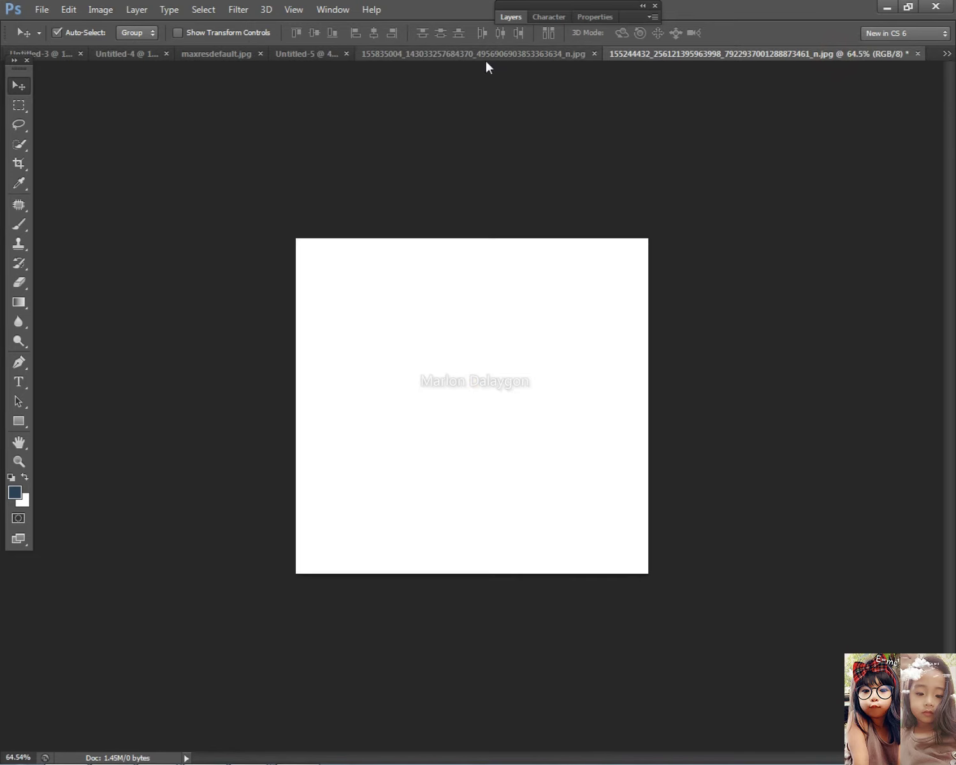
pyautogui.click(326, 54)
# - Change the price under the NACHOS CHEESE heading to ₱60.00
pyautogui.scroll(-4, 847, 435)
pyautogui.scroll(1, 696, 478)
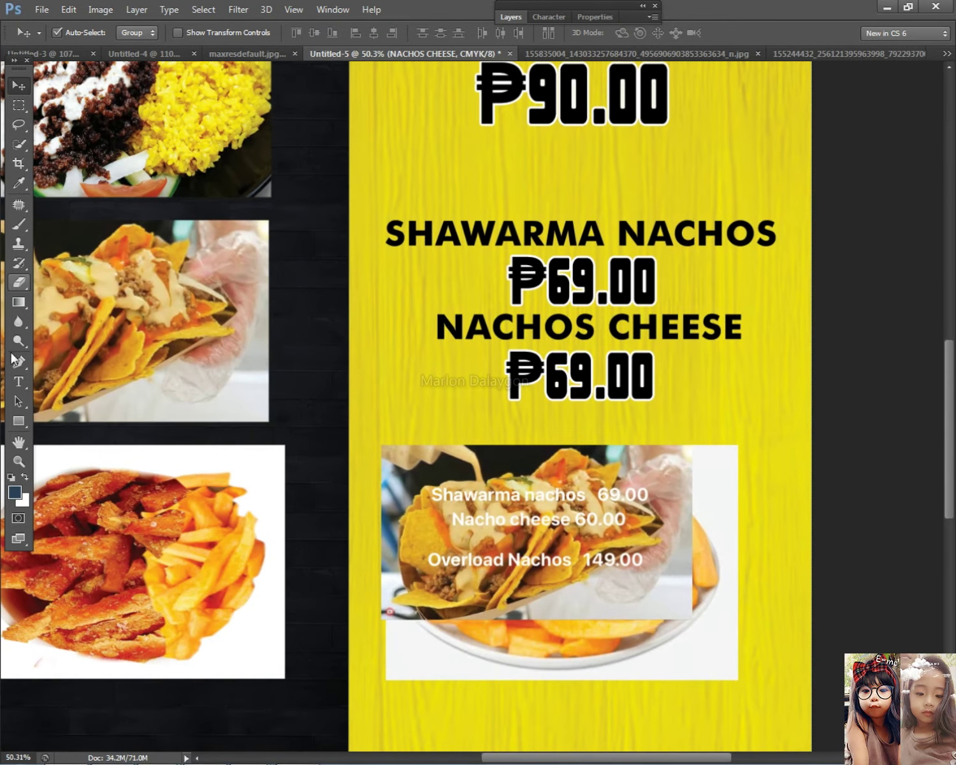
pyautogui.click(18, 381)
pyautogui.moveTo(592, 376); pyautogui.dragTo(568, 376)
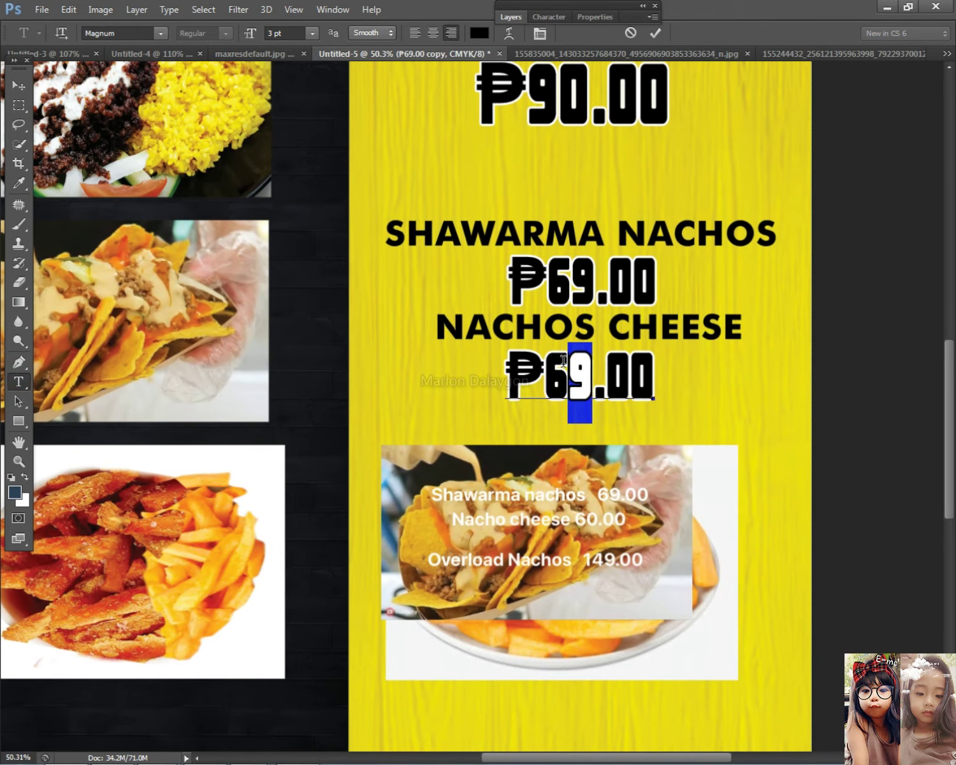
pyautogui.press('BackSpace')
pyautogui.write('0')
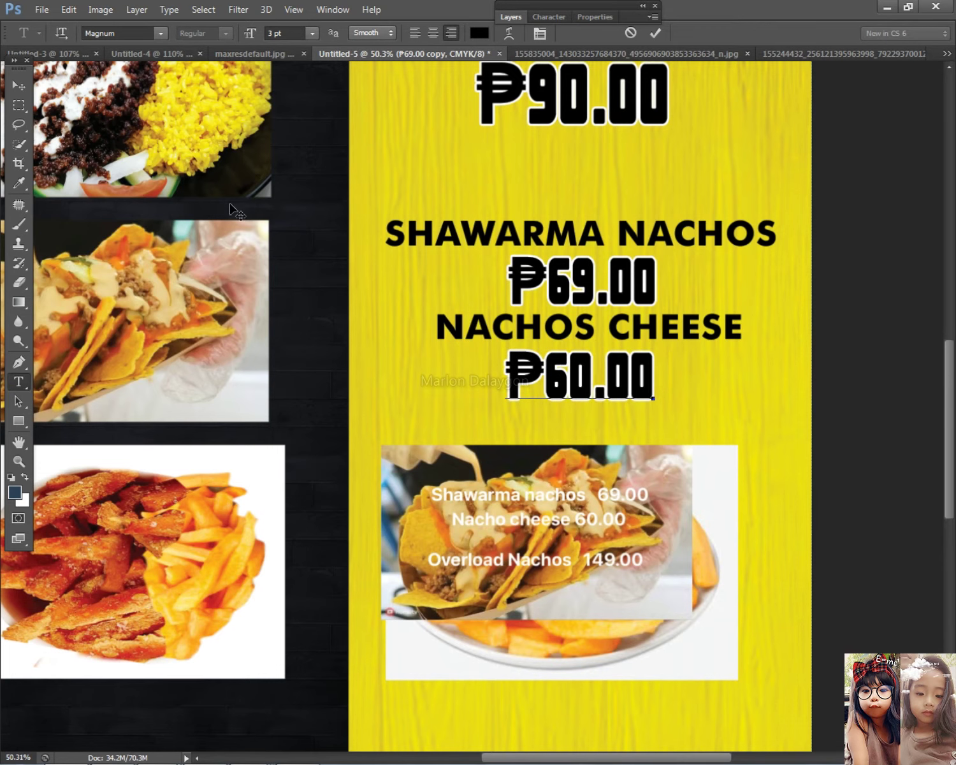
pyautogui.click(18, 85)
# - Select both nachos headings with their prices and nudge them together slightly to the right
pyautogui.scroll(-6, 591, 411)
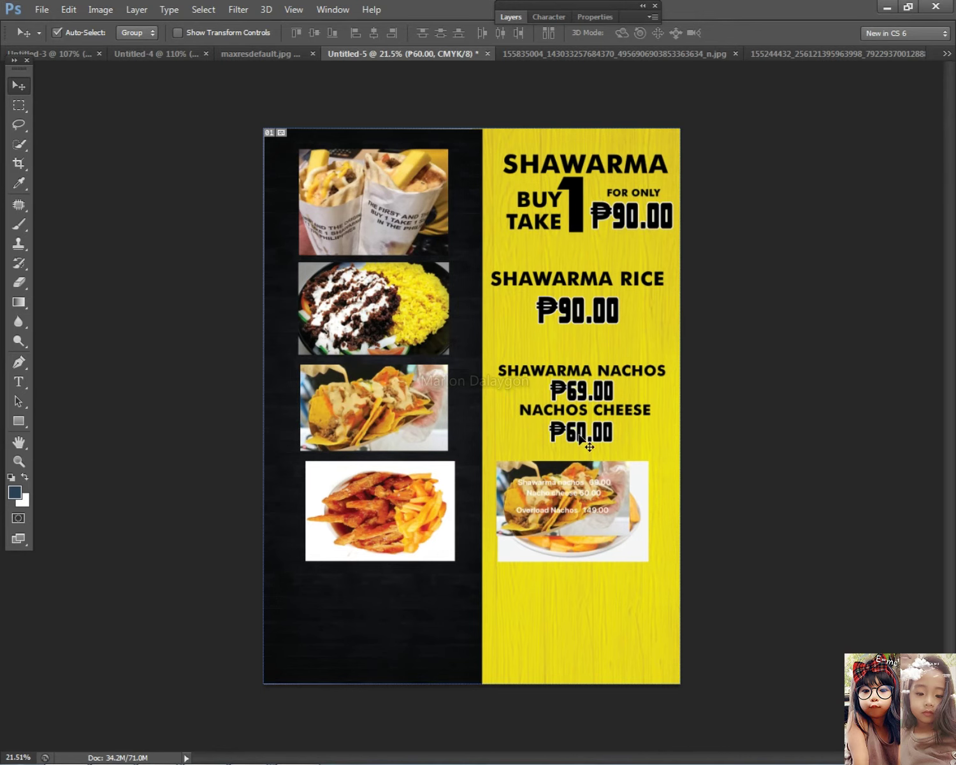
pyautogui.rightClick(583, 435)
pyautogui.click(588, 439)
pyautogui.moveTo(706, 425); pyautogui.dragTo(508, 354)
pyautogui.moveTo(543, 367); pyautogui.dragTo(548, 368)
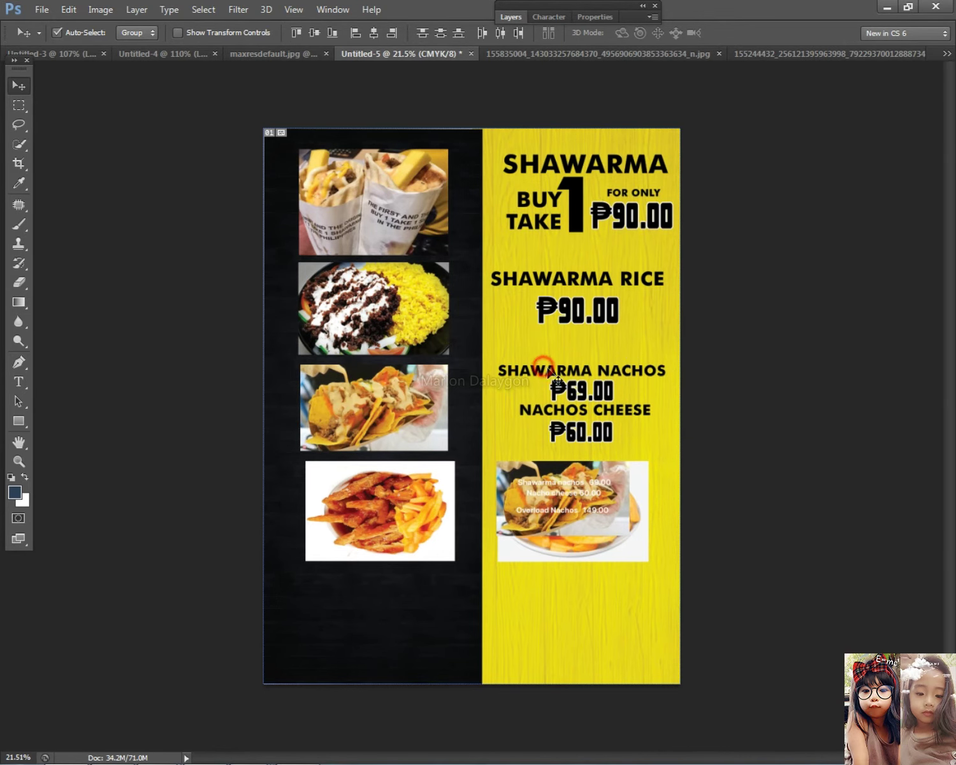
pyautogui.moveTo(646, 441); pyautogui.dragTo(539, 368)
pyautogui.moveTo(564, 371); pyautogui.dragTo(564, 371)
# - Delete the nachos price-list picture that overlaps the french fries picture
pyautogui.rightClick(570, 474)
pyautogui.click(600, 490)
pyautogui.press('Delete')
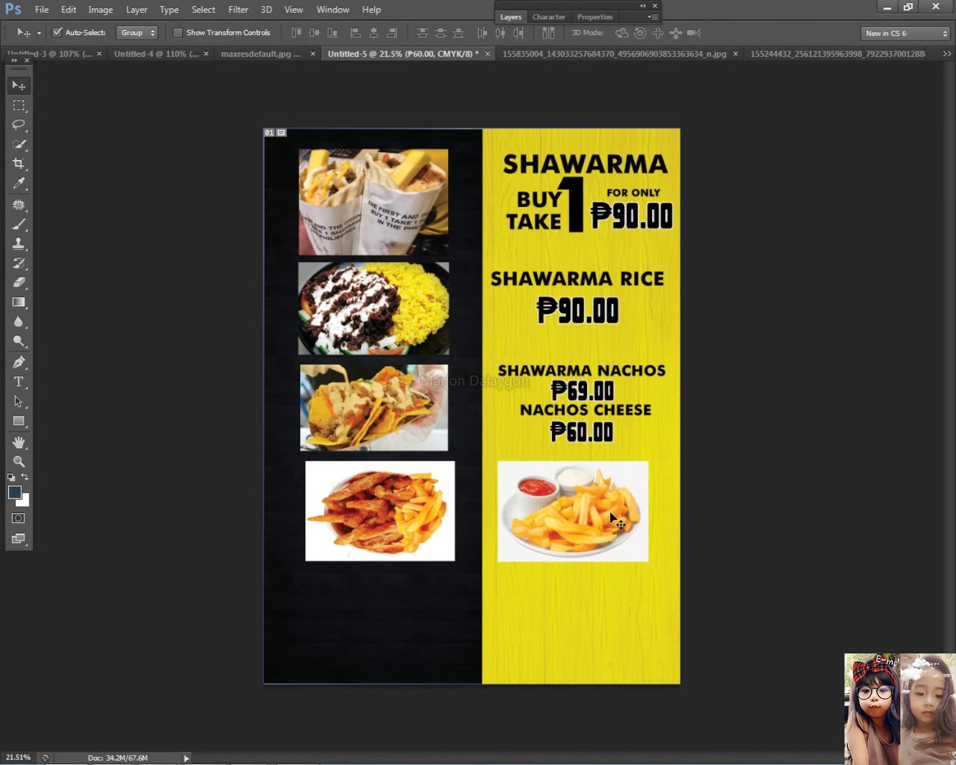
# - Transform the french fries picture on the yellow panel to make it slightly shorter and wider
pyautogui.scroll(2, 581, 525)
pyautogui.click(649, 534)
pyautogui.hotkey('ctrl', 't')
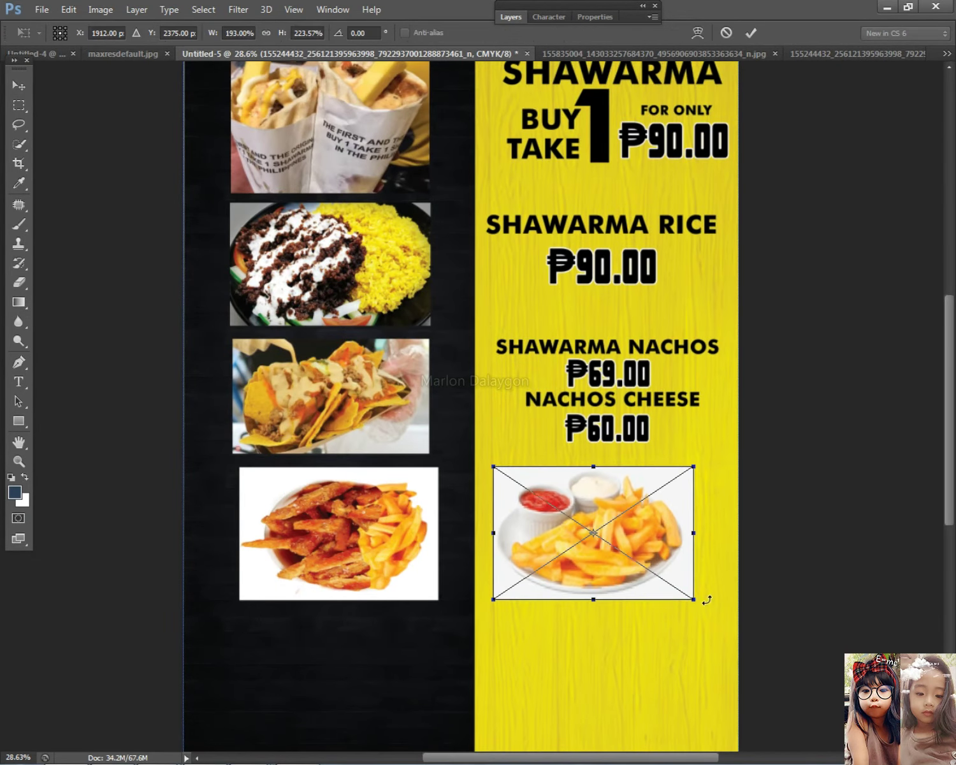
pyautogui.moveTo(696, 598); pyautogui.dragTo(693, 593)
pyautogui.moveTo(693, 530); pyautogui.dragTo(703, 531)
pyautogui.press('Return')
# - Move the wings-and-fries picture slightly left and resize it to line up with the pictures above it
pyautogui.rightClick(428, 535)
pyautogui.click(458, 534)
pyautogui.moveTo(424, 536)
pyautogui.mouseDown()
pyautogui.moveTo(407, 535)
pyautogui.moveTo(416, 537)
pyautogui.mouseUp()
pyautogui.rightClick(399, 540)
pyautogui.click(423, 539)
pyautogui.hotkey('ctrl', 't')
pyautogui.moveTo(431, 594); pyautogui.dragTo(434, 601)
pyautogui.moveTo(629, 551); pyautogui.dragTo(629, 556)
pyautogui.press('Return')
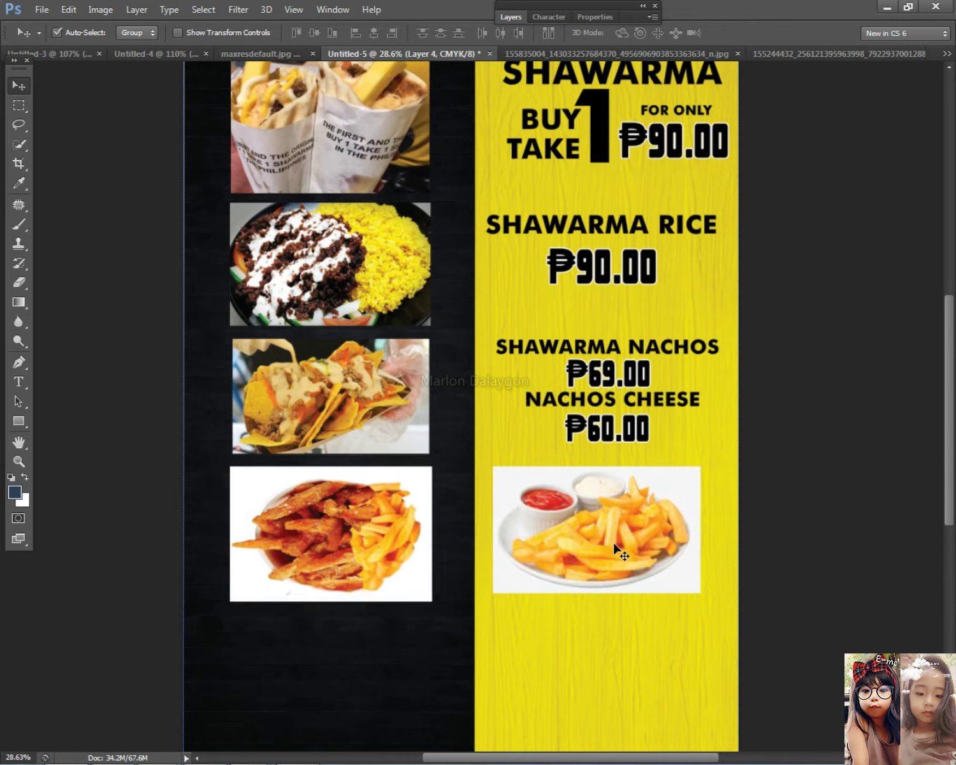
# - Shift the french fries picture slightly down on the yellow panel
pyautogui.rightClick(616, 552)
pyautogui.click(622, 555)
pyautogui.moveTo(622, 555); pyautogui.dragTo(622, 559)
pyautogui.scroll(-7, 623, 481)
pyautogui.scroll(4, 524, 607)
# - Place the nuggets picture from the New folder window into the menu document
pyautogui.hotkey('alt', 'Tab')
pyautogui.click(470, 351)
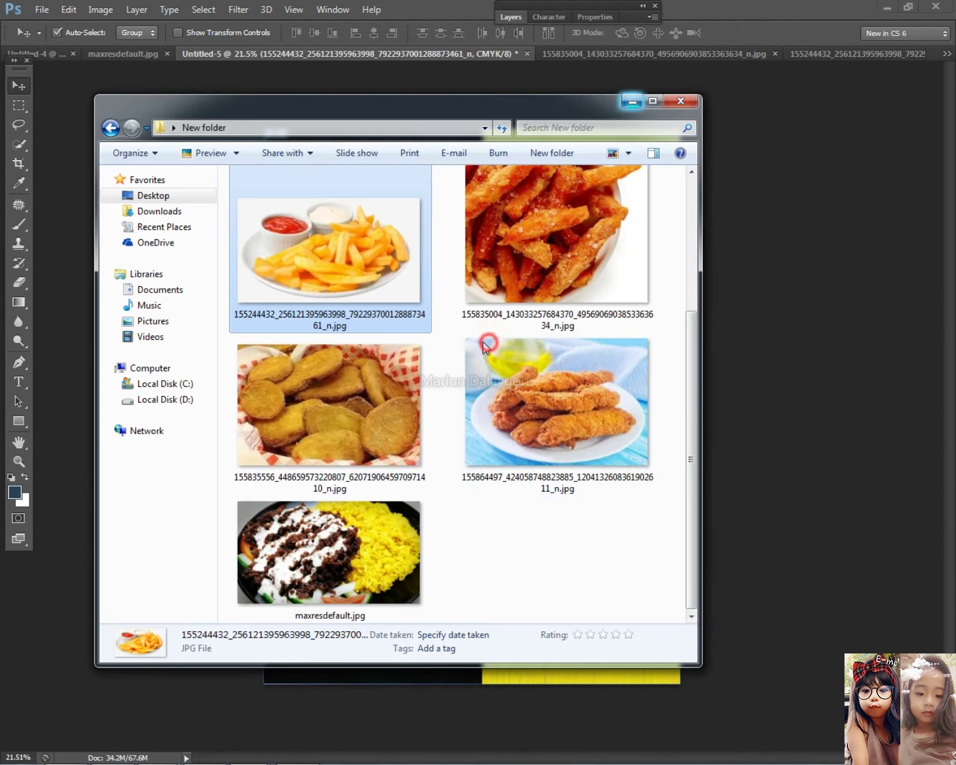
pyautogui.moveTo(290, 457); pyautogui.dragTo(833, 481)
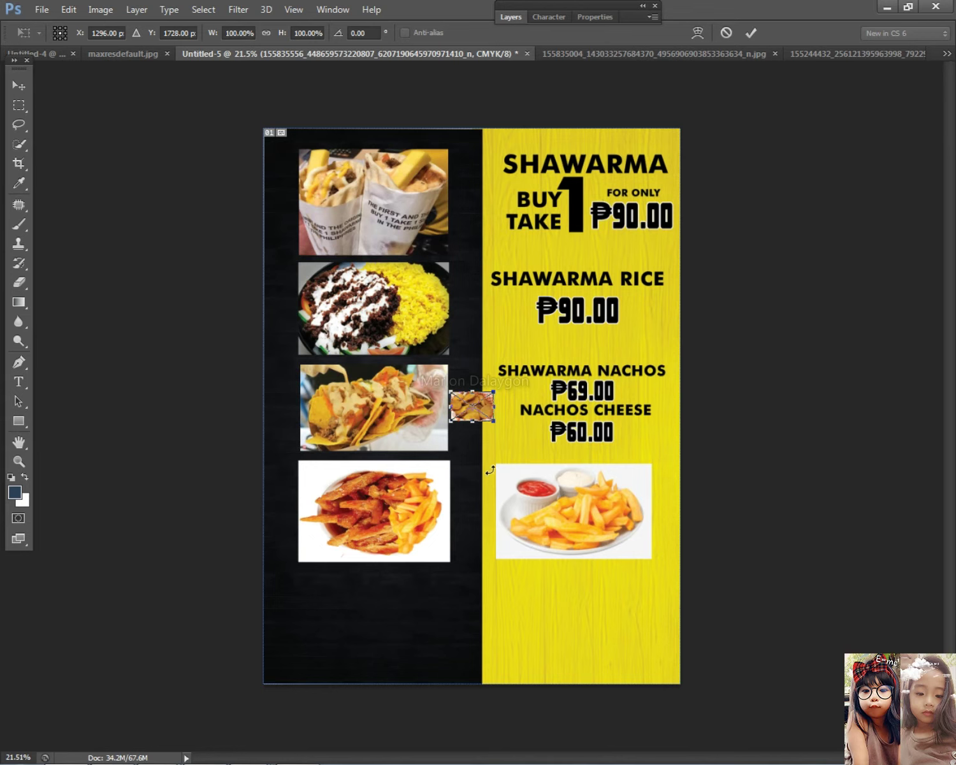
pyautogui.press('Return')
# - Move the wings-and-fries picture down and enlarge the nuggets picture in its place below the nachos photo
pyautogui.moveTo(389, 493); pyautogui.dragTo(379, 598)
pyautogui.moveTo(465, 400); pyautogui.dragTo(445, 552)
pyautogui.hotkey('ctrl', 't')
pyautogui.press('Return')
# - Move the wings-and-fries picture beneath the french fries on the yellow panel and widen it to match
pyautogui.moveTo(403, 593); pyautogui.dragTo(613, 595)
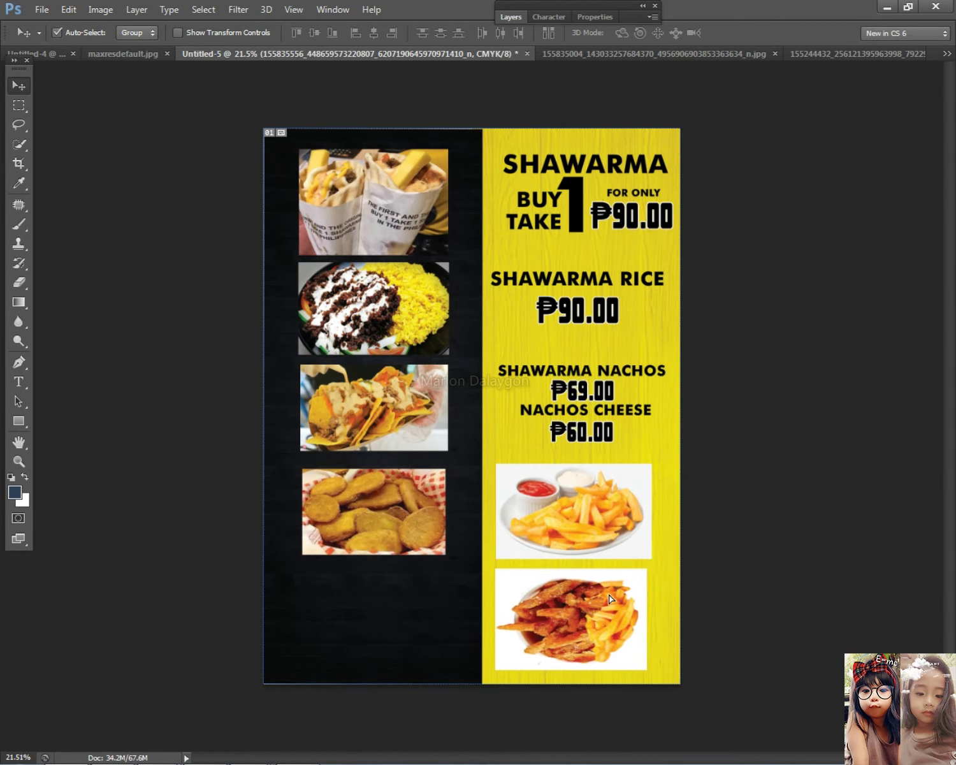
pyautogui.hotkey('ctrl', 't')
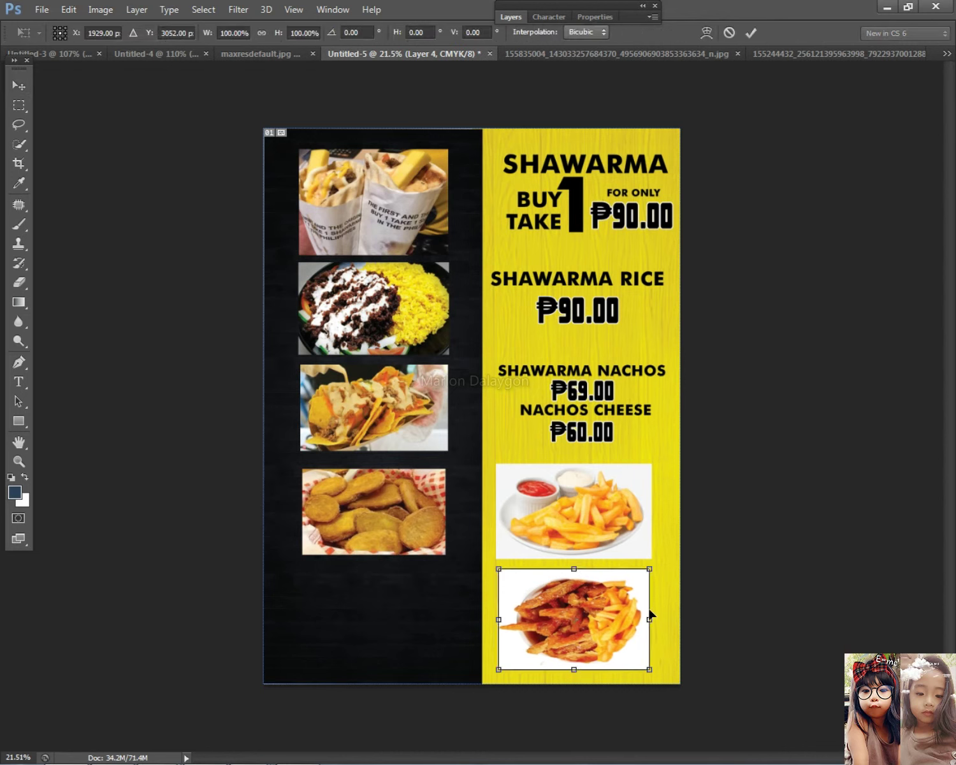
pyautogui.moveTo(650, 619); pyautogui.dragTo(654, 619)
pyautogui.press('Return')
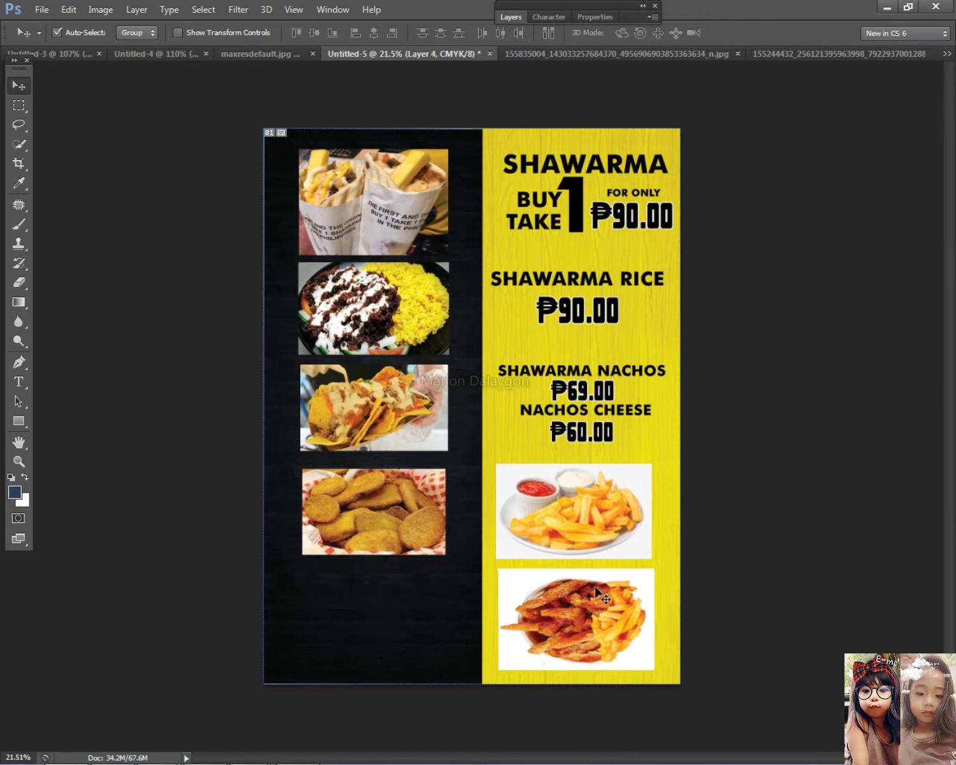
# - Place the fried chicken strips picture from the image folder and enlarge it below the nuggets in the dark column
pyautogui.click(437, 678)
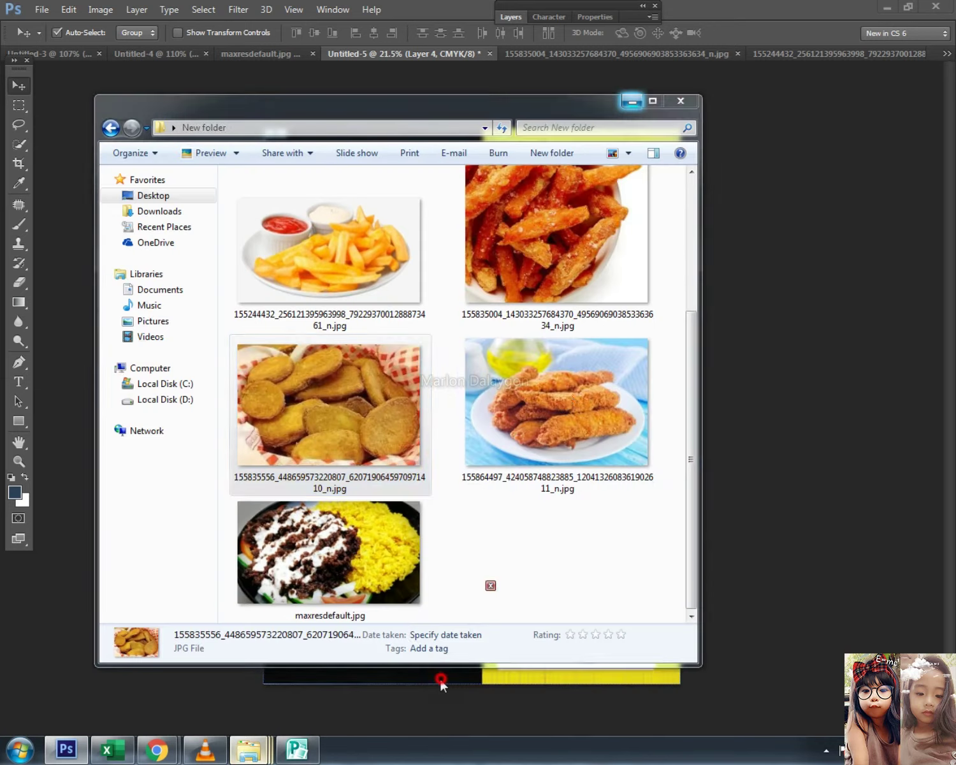
pyautogui.click(594, 255)
pyautogui.moveTo(551, 470); pyautogui.dragTo(683, 483)
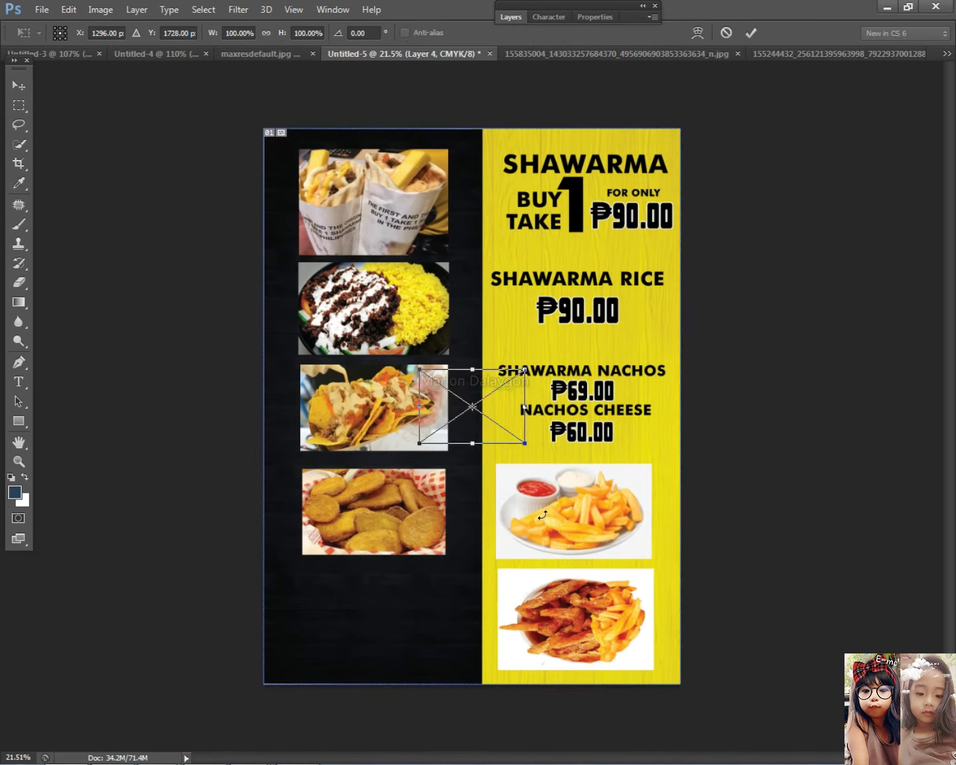
pyautogui.moveTo(473, 406); pyautogui.dragTo(375, 607)
pyautogui.moveTo(415, 642); pyautogui.dragTo(462, 675)
pyautogui.moveTo(448, 610); pyautogui.dragTo(437, 604)
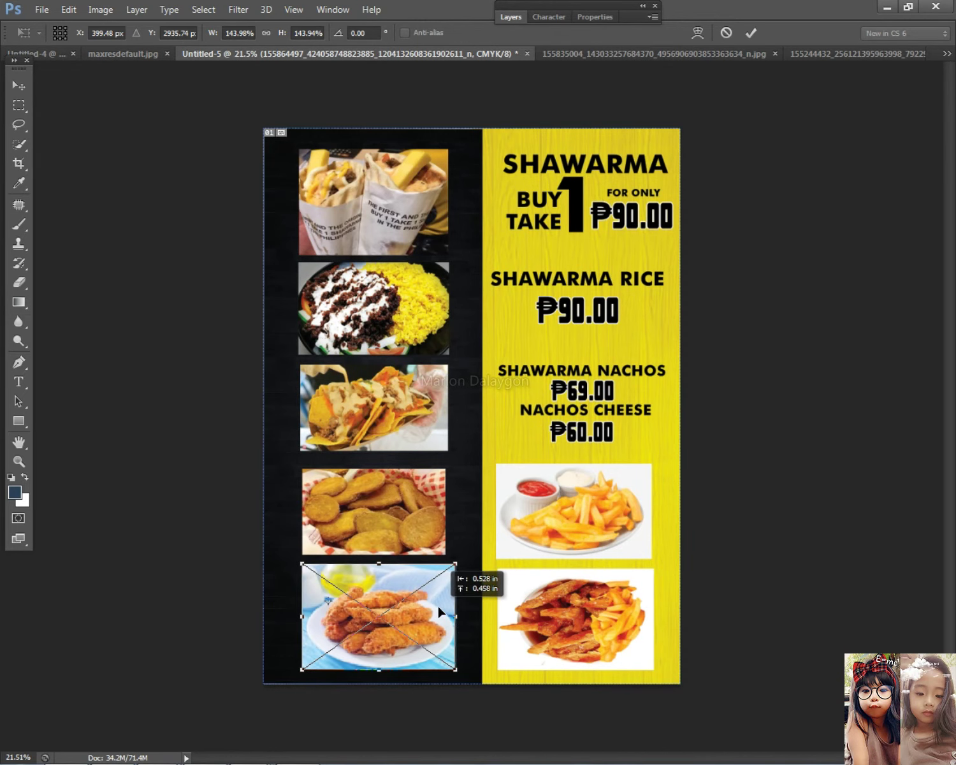
pyautogui.moveTo(456, 669); pyautogui.dragTo(452, 662)
pyautogui.press('Return')
# - Move the nuggets picture slightly up and enlarge it a little to match the column width
pyautogui.rightClick(400, 519)
pyautogui.click(433, 529)
pyautogui.moveTo(433, 533); pyautogui.dragTo(432, 529)
pyautogui.rightClick(408, 527)
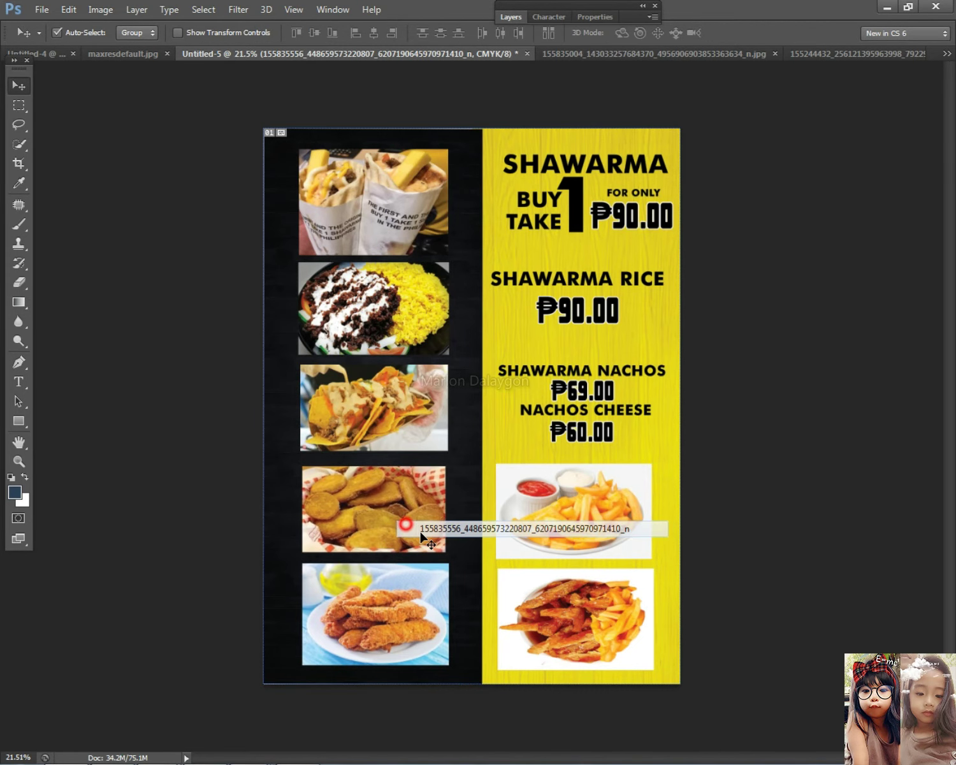
pyautogui.click(443, 529)
pyautogui.hotkey('ctrl', 't')
pyautogui.moveTo(453, 553); pyautogui.dragTo(456, 552)
pyautogui.press('Return')
# - Nudge the chicken strips picture slightly up toward the nuggets picture
pyautogui.rightClick(421, 593)
pyautogui.click(459, 602)
pyautogui.hotkey('shift', 'Up')
# - Move the french fries picture up and slightly right to align its edges with the wings-and-fries picture below
pyautogui.scroll(-4, 631, 396)
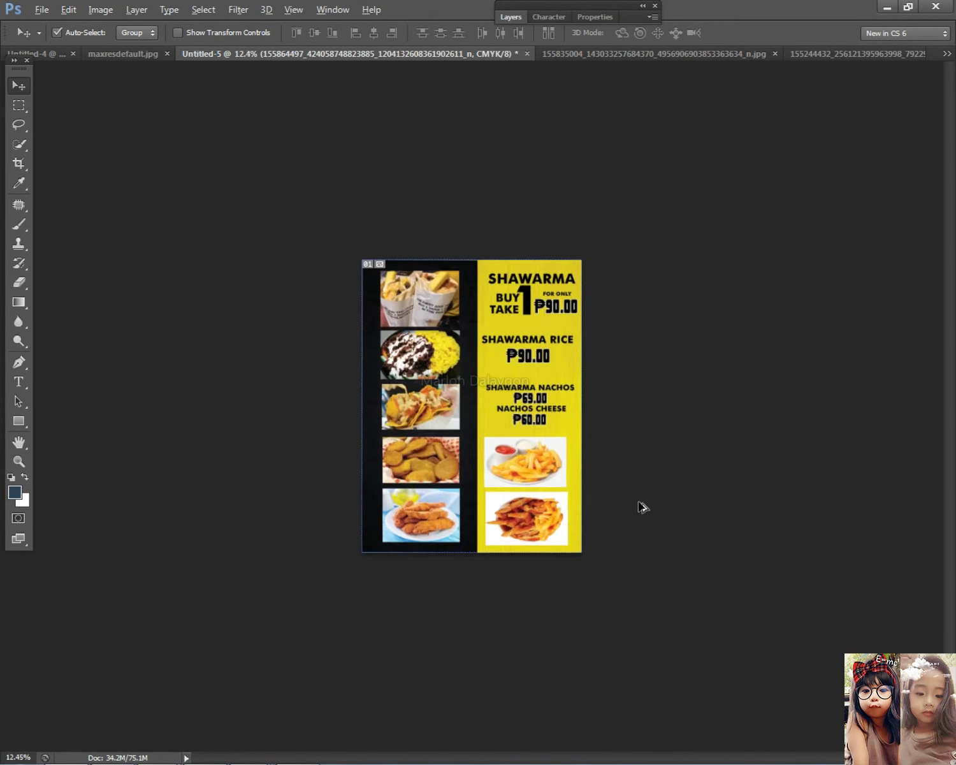
pyautogui.scroll(5, 642, 512)
pyautogui.scroll(2, 600, 569)
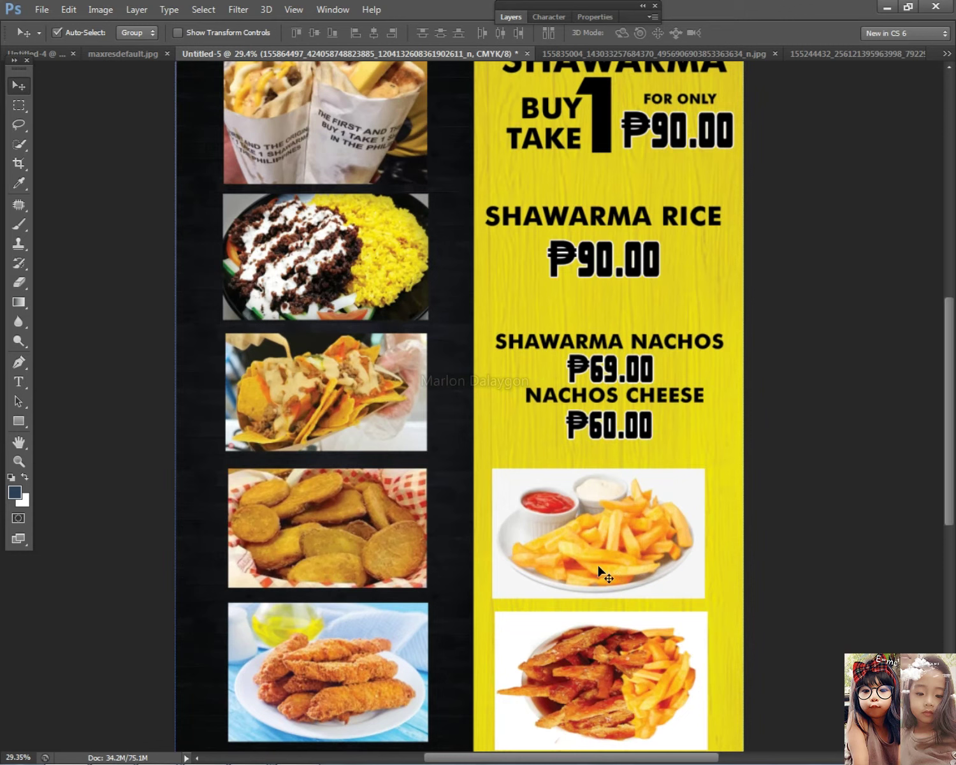
pyautogui.rightClick(593, 477)
pyautogui.click(598, 494)
pyautogui.moveTo(598, 500); pyautogui.dragTo(601, 488)
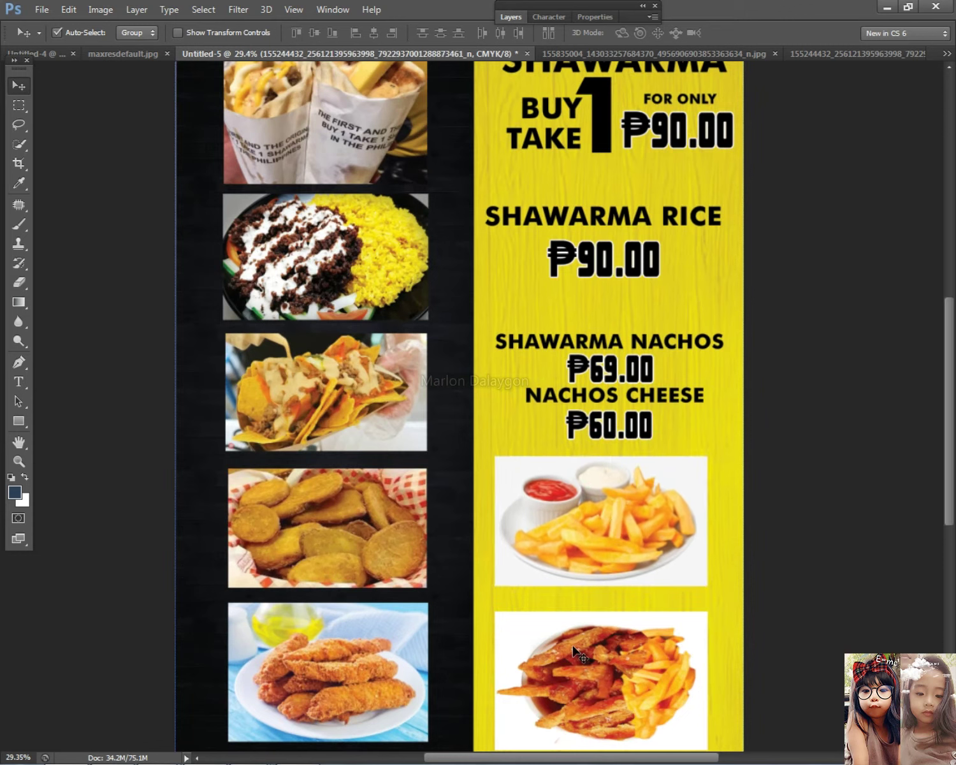
# - Move the french fries picture slightly up, away from the wings-and-fries picture
pyautogui.rightClick(579, 650)
pyautogui.click(605, 659)
pyautogui.rightClick(594, 488)
pyautogui.click(612, 494)
pyautogui.moveTo(609, 500); pyautogui.dragTo(607, 489)
pyautogui.scroll(-5, 529, 344)
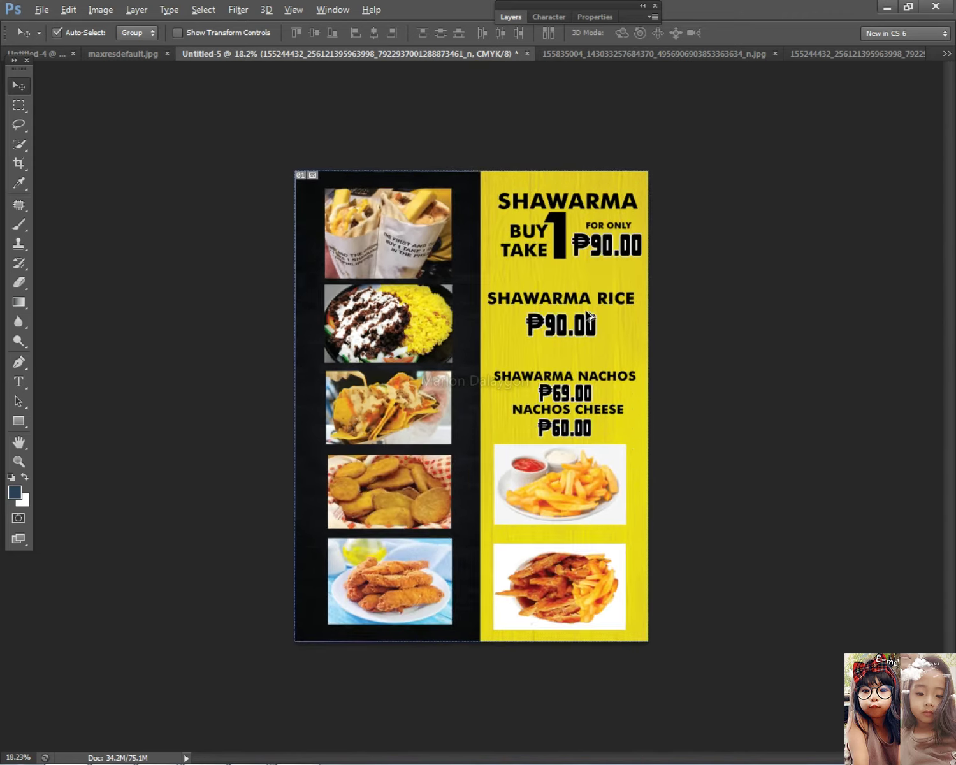
pyautogui.scroll(3, 591, 427)
pyautogui.rightClick(599, 483)
pyautogui.click(612, 484)
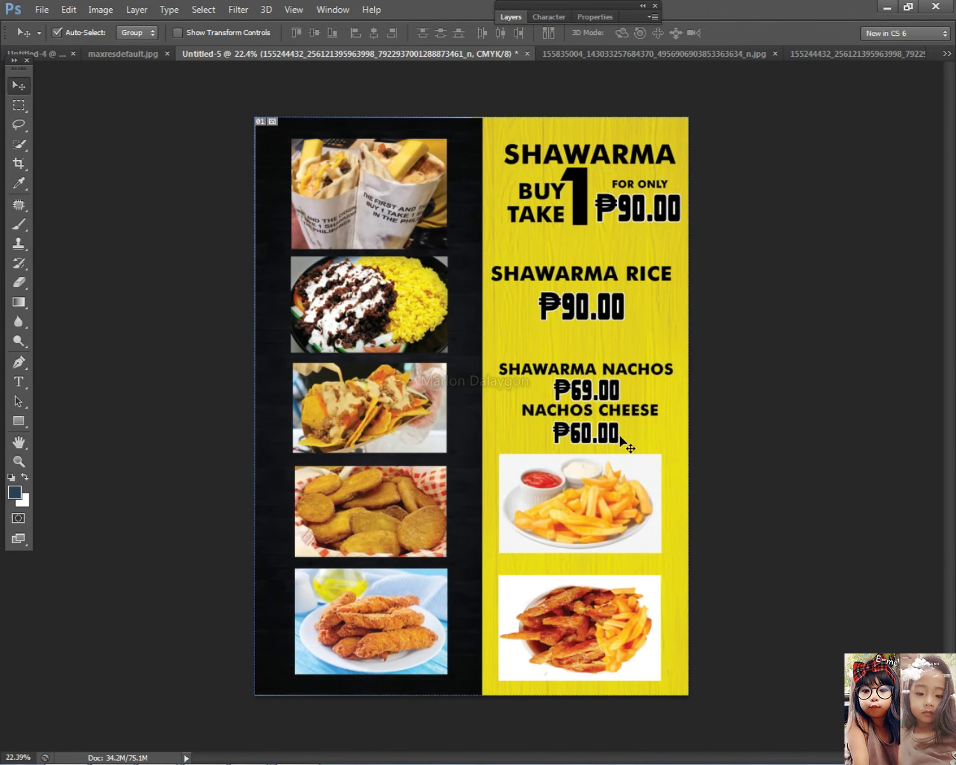
# - Nudge the nuggets picture slightly up toward the nachos picture in the dark column
pyautogui.rightClick(419, 526)
pyautogui.click(447, 535)
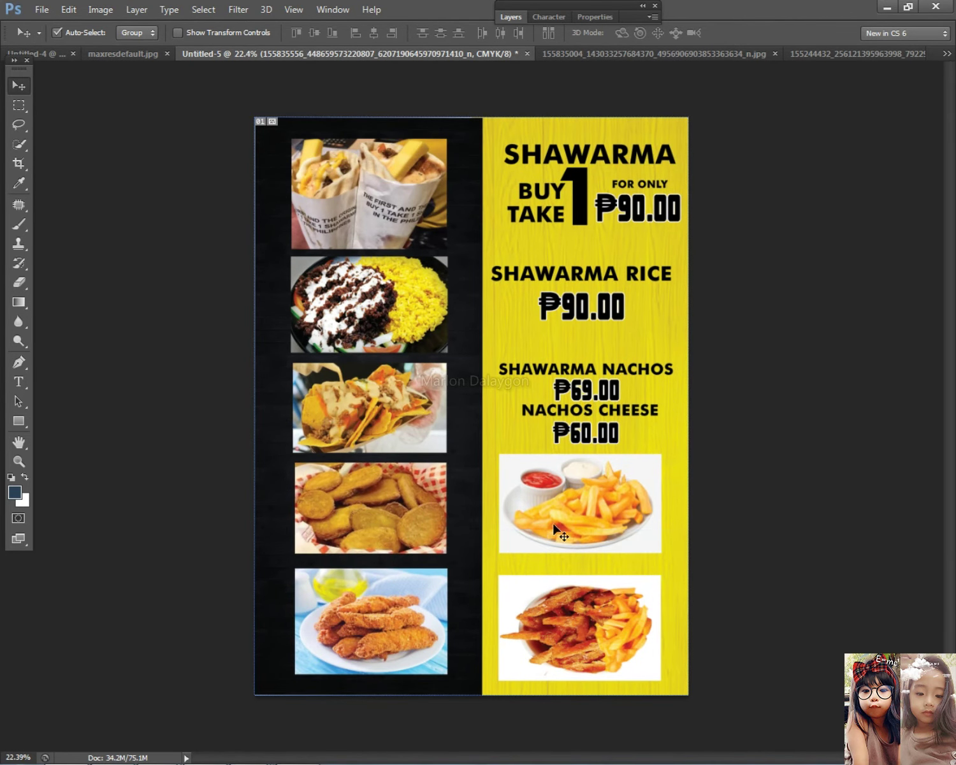
pyautogui.scroll(-2, 694, 441)
pyautogui.scroll(1, 694, 442)
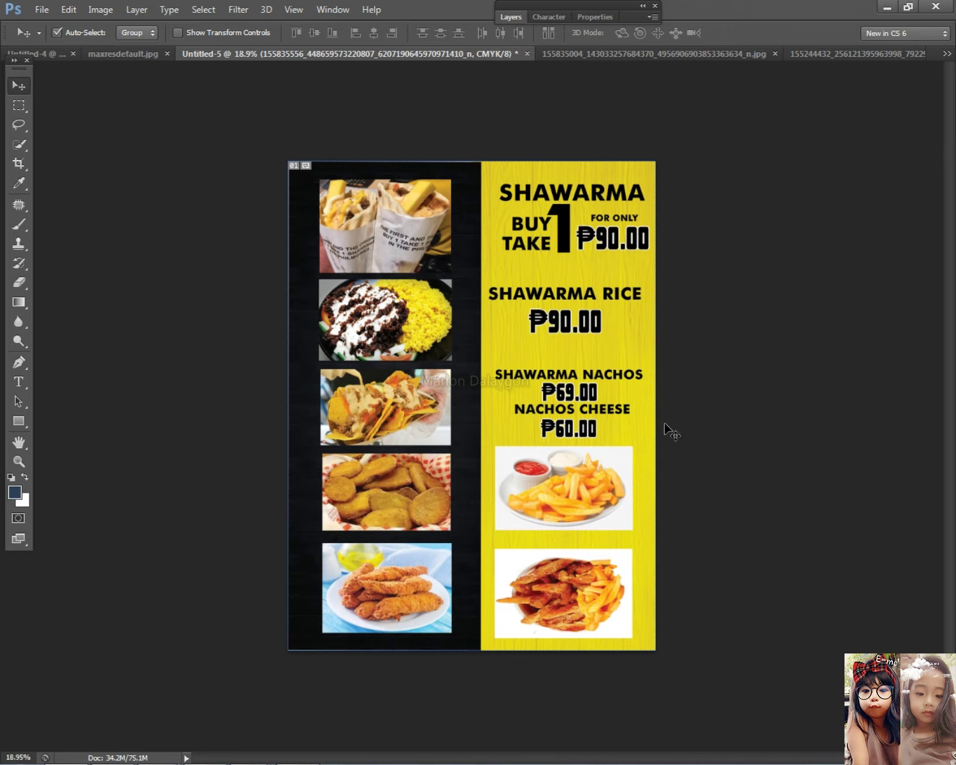
pyautogui.scroll(2, 618, 406)
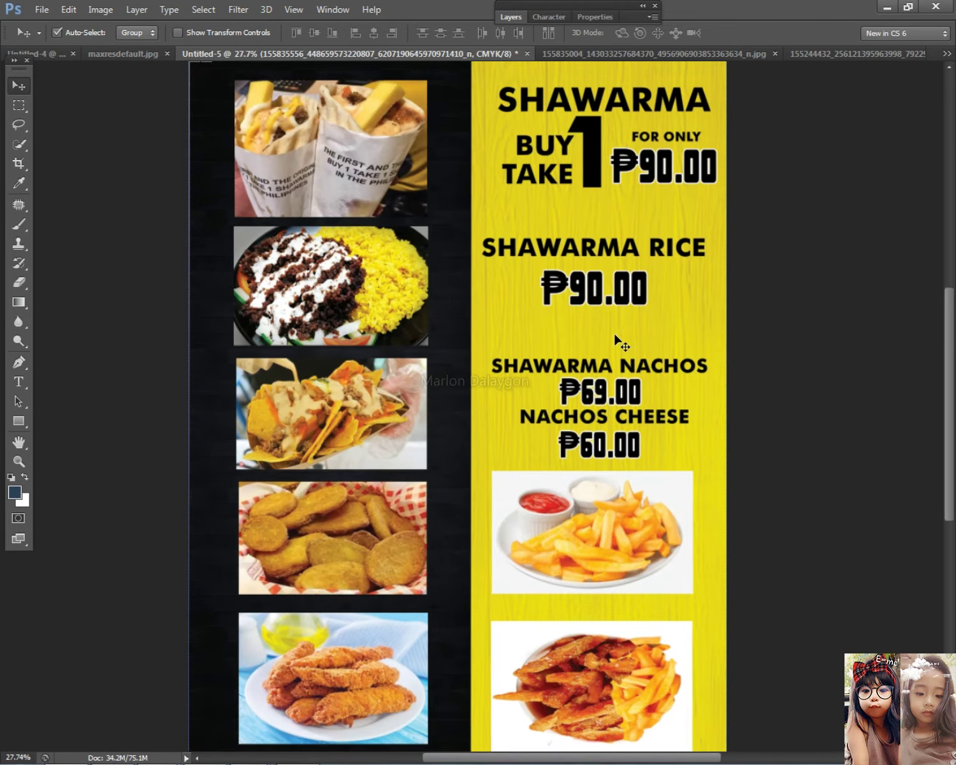
# - Nudge NACHOS CHEESE and its ₱60.00 price slightly down, and SHAWARMA NACHOS and its ₱69.00 price slightly right
pyautogui.moveTo(720, 448); pyautogui.dragTo(549, 408)
pyautogui.hotkey('shift', 'Down')
pyautogui.moveTo(713, 402); pyautogui.dragTo(546, 345)
pyautogui.hotkey('shift', 'Right')
pyautogui.hotkey('shift', 'Right')
pyautogui.scroll(-2, 722, 373)
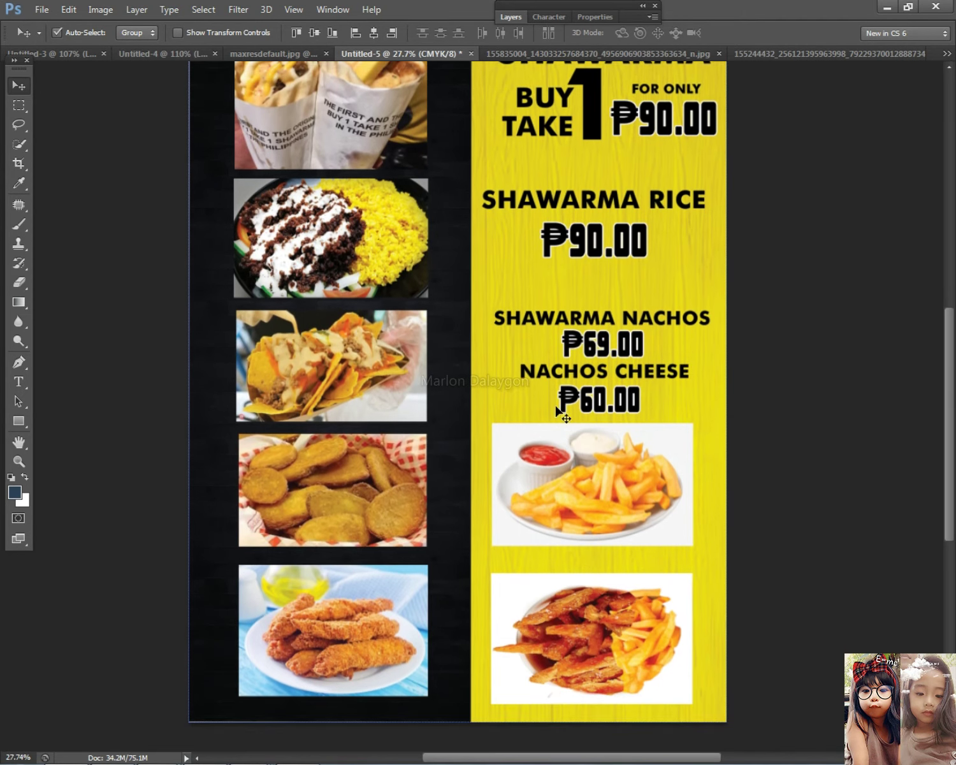
# - Duplicate the NACHOS CHEESE heading and place the copy just below the nuggets picture in the dark column
pyautogui.scroll(-2, 556, 407)
pyautogui.rightClick(587, 325)
pyautogui.click(621, 330)
pyautogui.moveTo(596, 325); pyautogui.dragTo(500, 343)
pyautogui.scroll(7, 345, 520)
pyautogui.rightClick(508, 284)
pyautogui.click(520, 293)
pyautogui.moveTo(523, 279); pyautogui.dragTo(504, 290)
# - Switch to the browser, copy the chicken fillet picture captioned "Chicken N' Fries 65.00", and return to the menu layout
pyautogui.hotkey('alt', 'Tab')
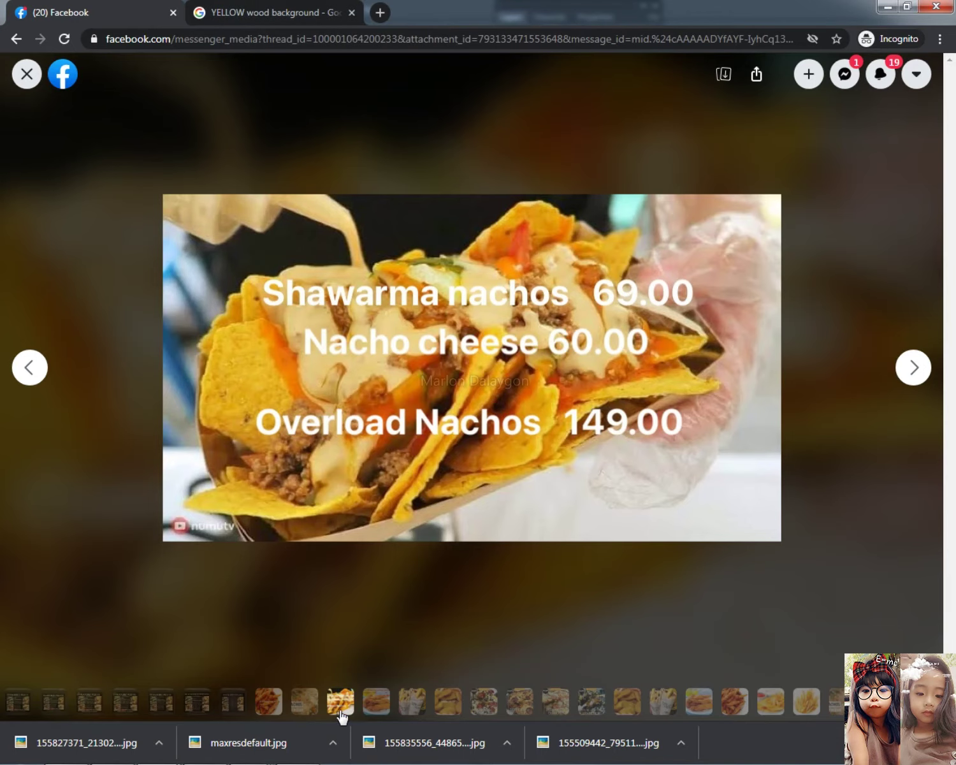
pyautogui.click(376, 701)
pyautogui.rightClick(515, 317)
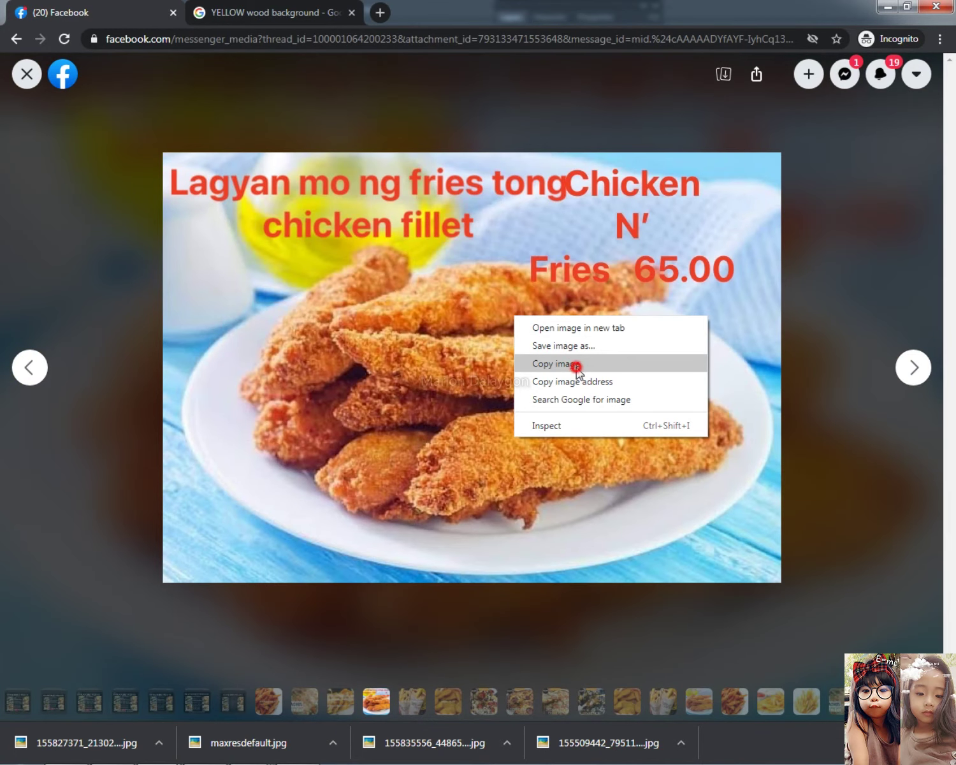
pyautogui.click(576, 366)
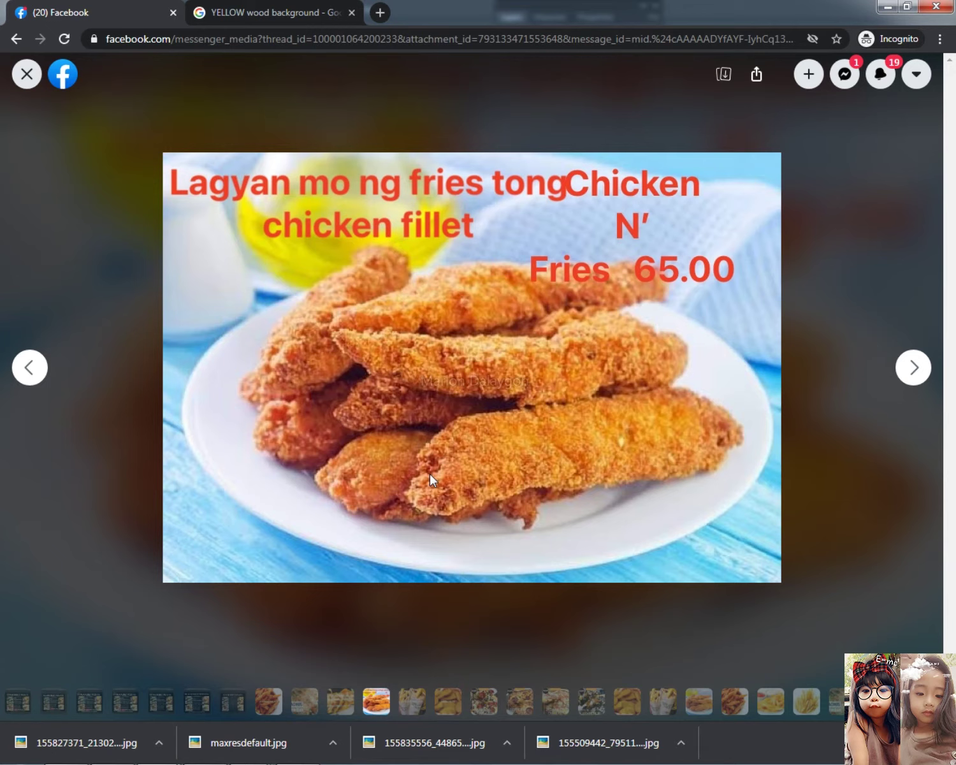
pyautogui.click(889, 8)
pyautogui.scroll(-3, 631, 320)
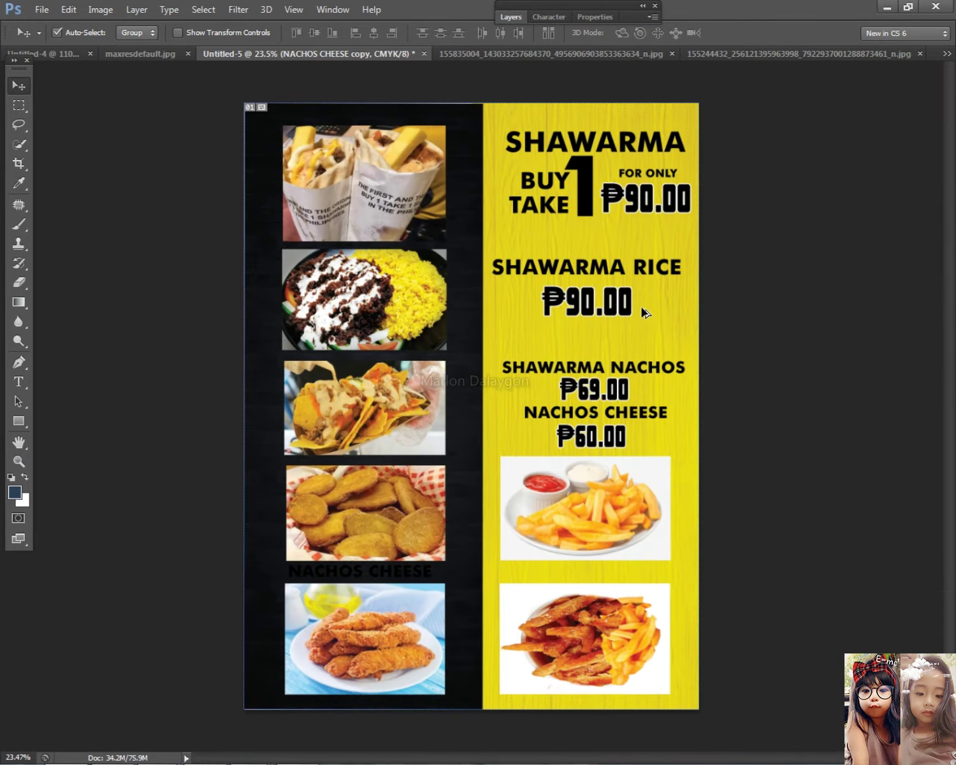
pyautogui.scroll(2, 573, 564)
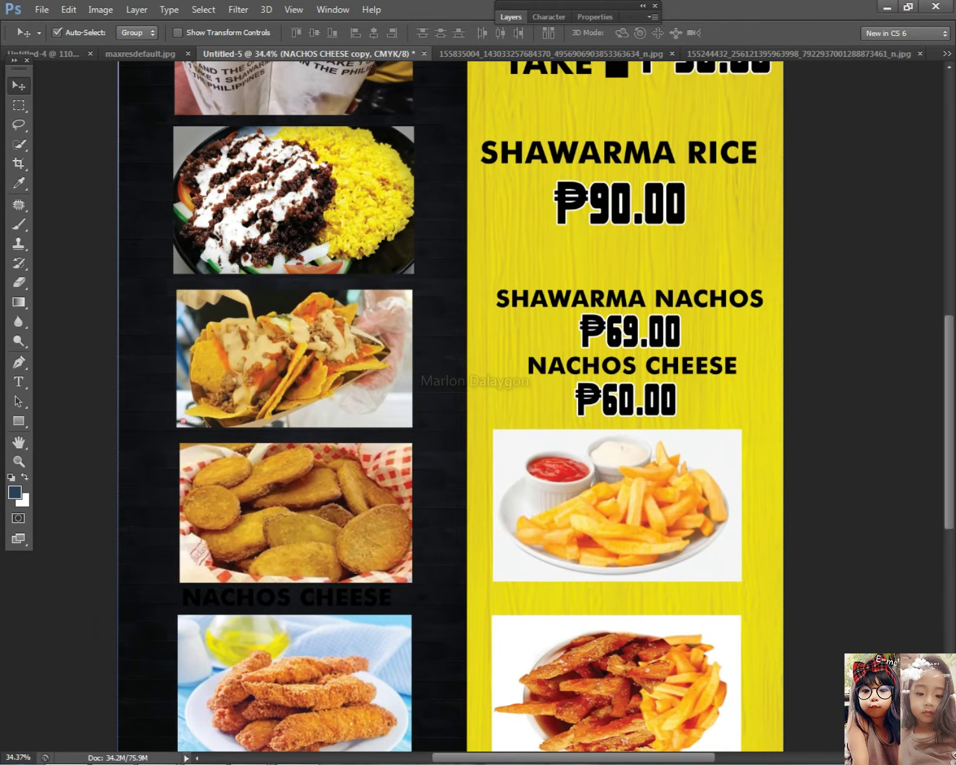
# - Open the food picture folder on the desktop, look over its images, and return to the menu layout
pyautogui.press('super+d')
pyautogui.click(129, 716)
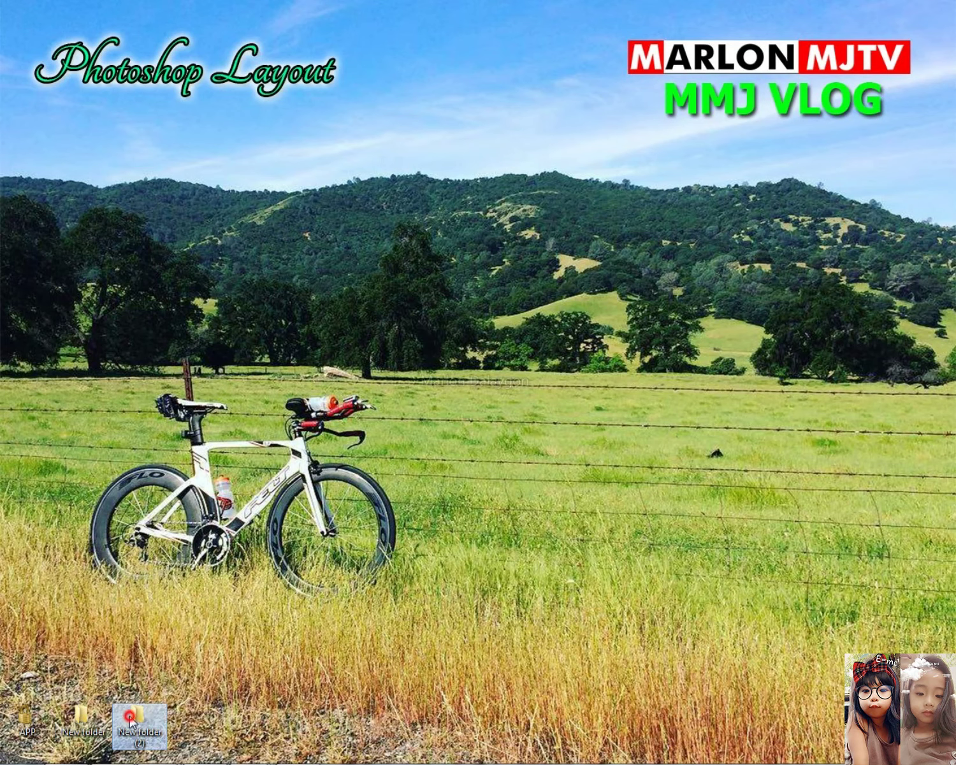
pyautogui.doubleClick(130, 720)
pyautogui.doubleClick(81, 717)
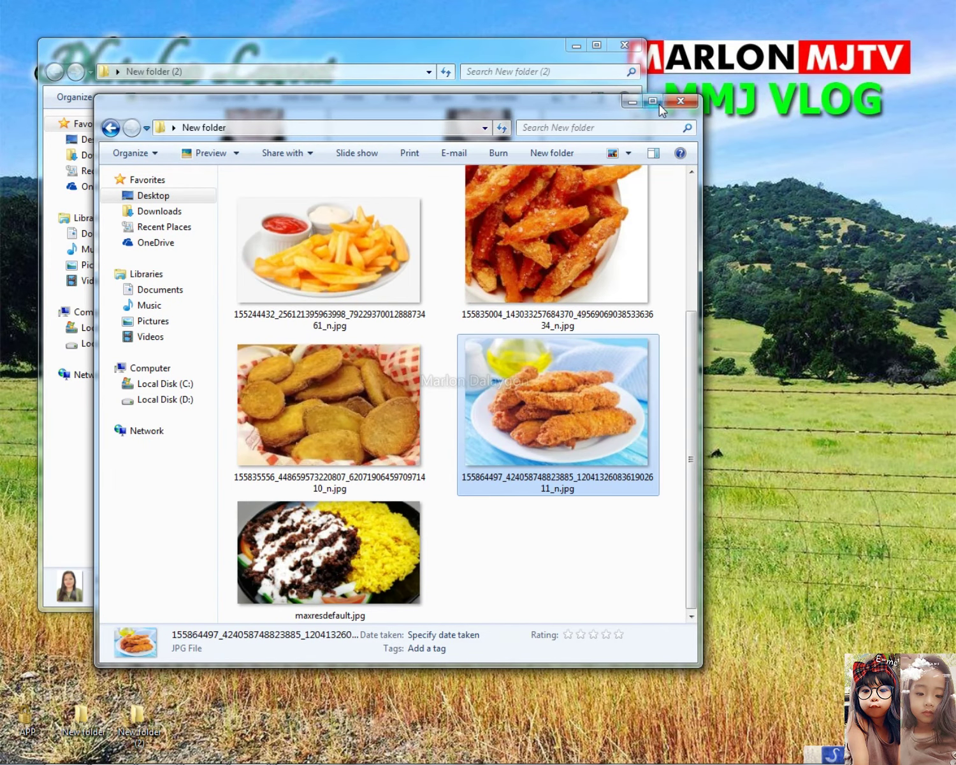
pyautogui.click(653, 102)
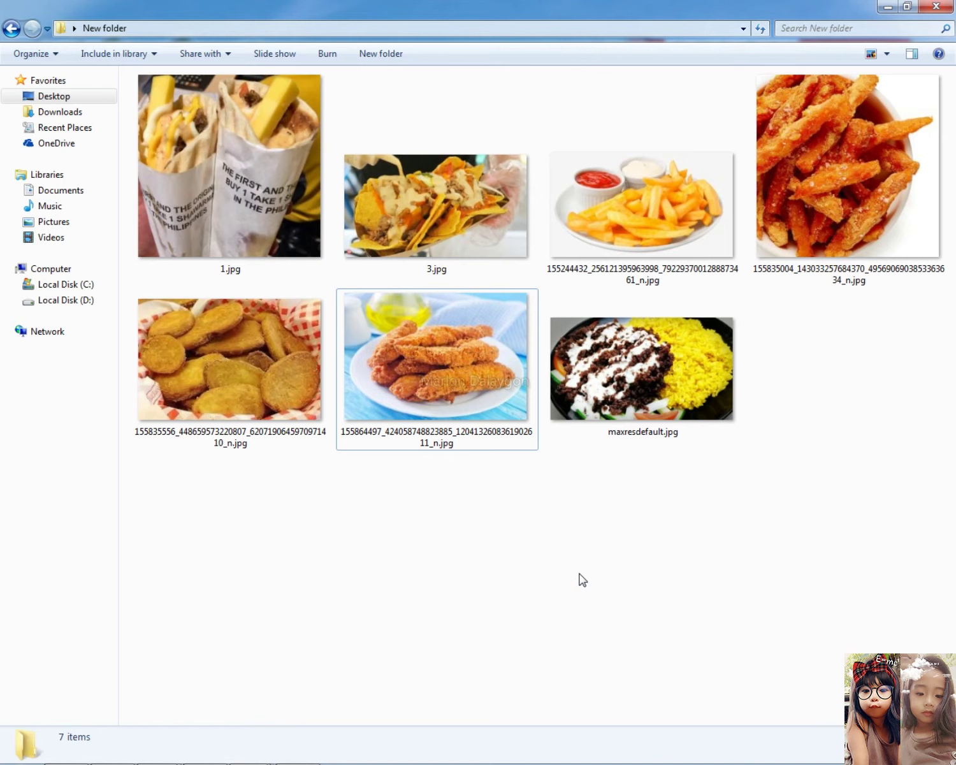
pyautogui.click(548, 188)
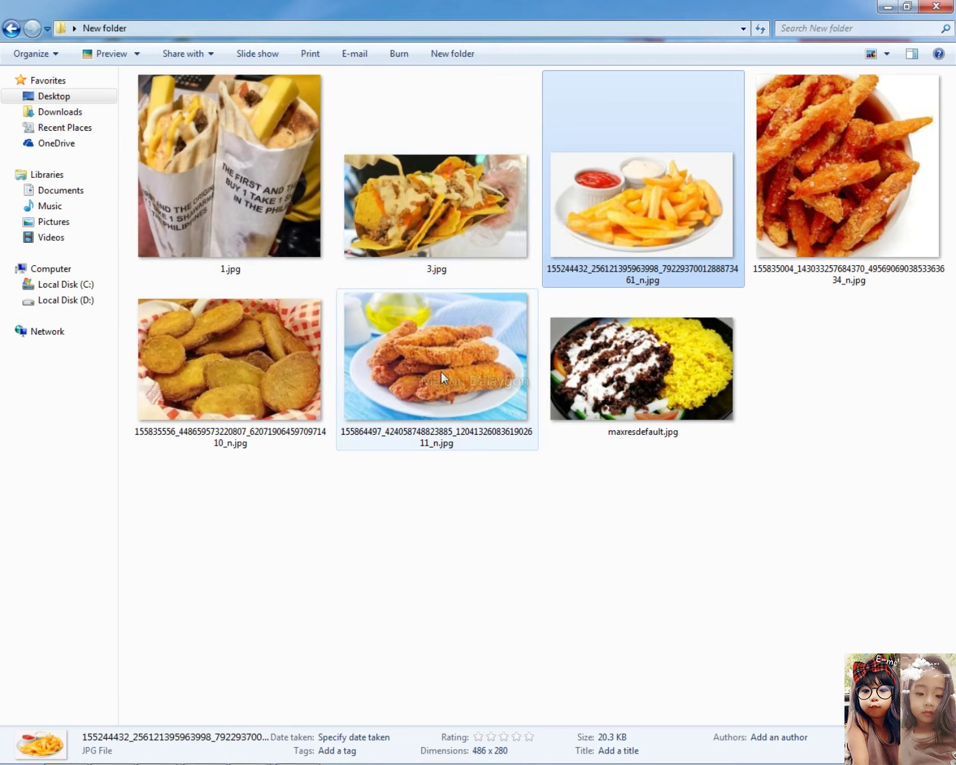
pyautogui.moveTo(191, 758)
pyautogui.click(67, 749)
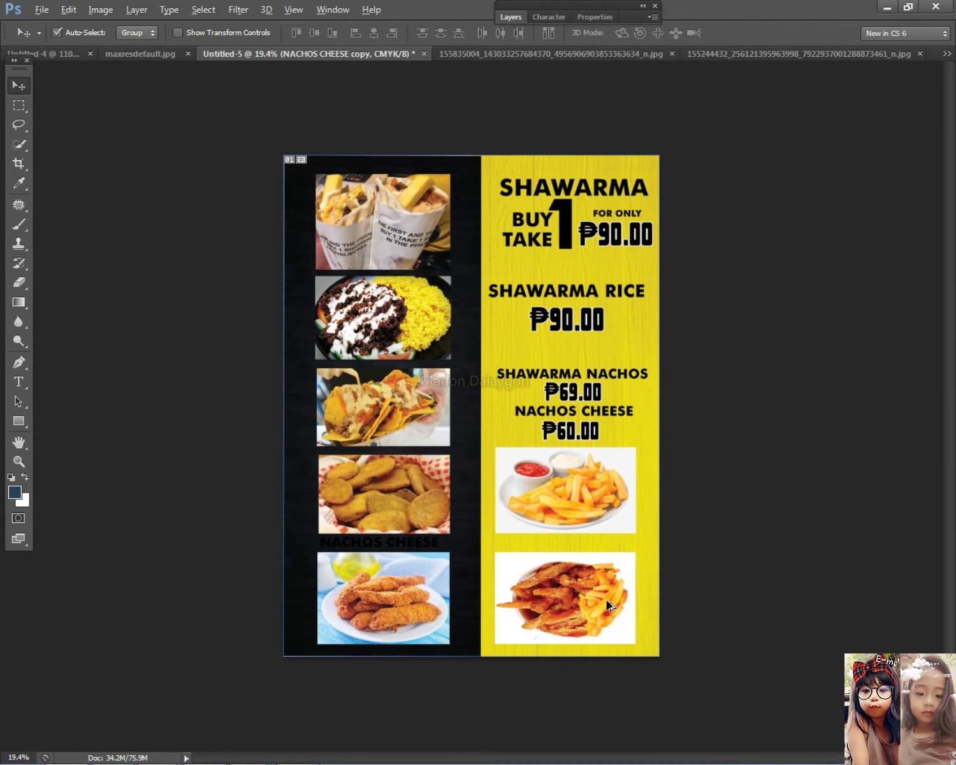
# - Delete the wings-and-fries picture from the yellow column
pyautogui.rightClick(608, 604)
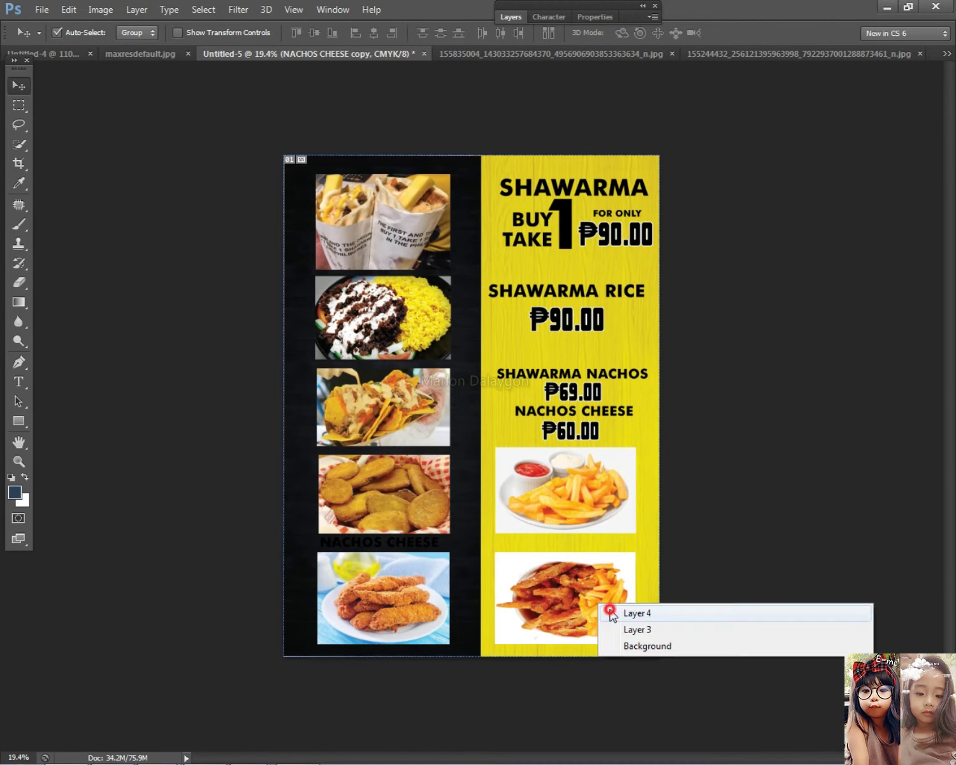
pyautogui.click(621, 612)
pyautogui.press('Delete')
# - Delete the chicken strips picture from the bottom of the dark column
pyautogui.rightClick(393, 604)
pyautogui.click(408, 617)
pyautogui.hotkey('ctrl', 'a')
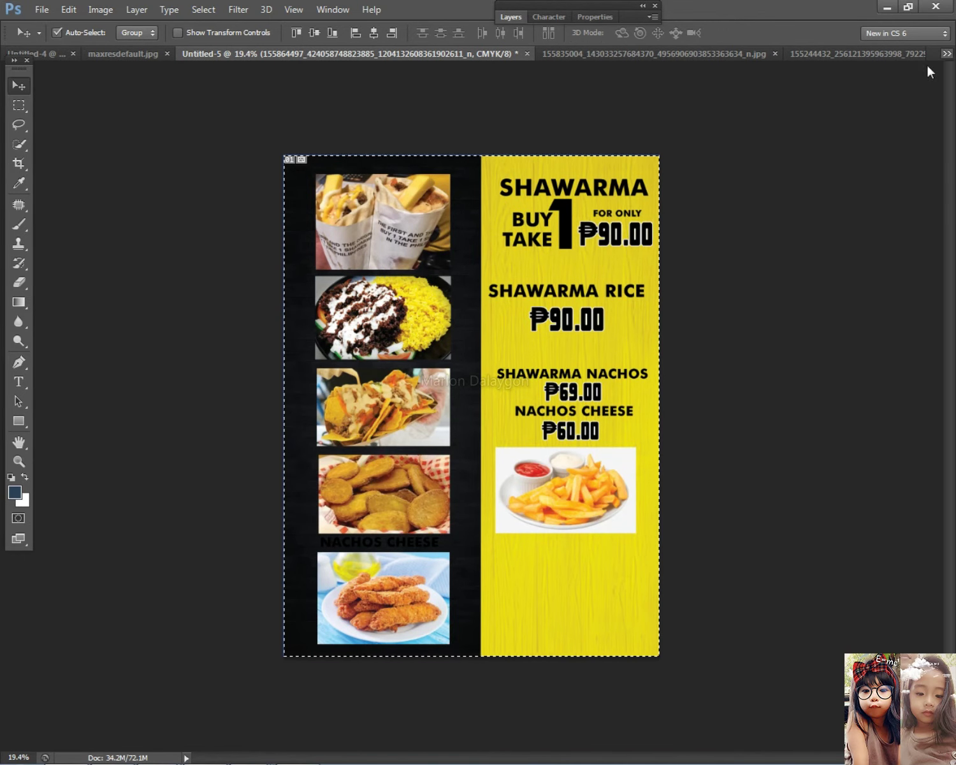
pyautogui.rightClick(392, 630)
pyautogui.click(422, 641)
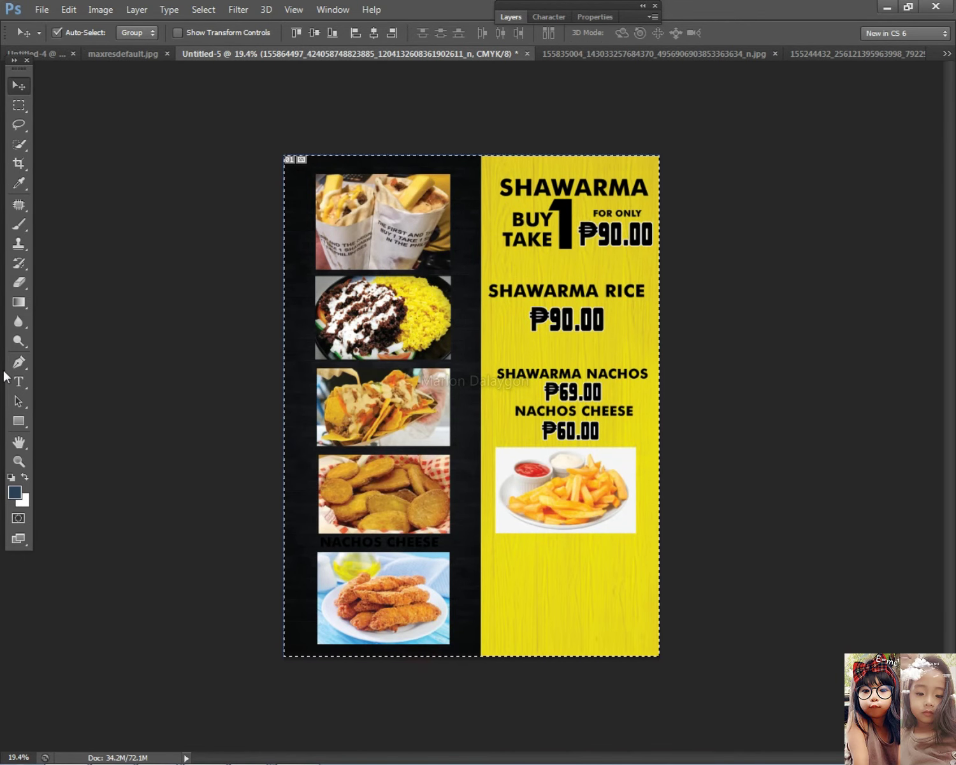
pyautogui.click(18, 282)
pyautogui.click(443, 527)
pyautogui.click(460, 301)
pyautogui.press('Delete')
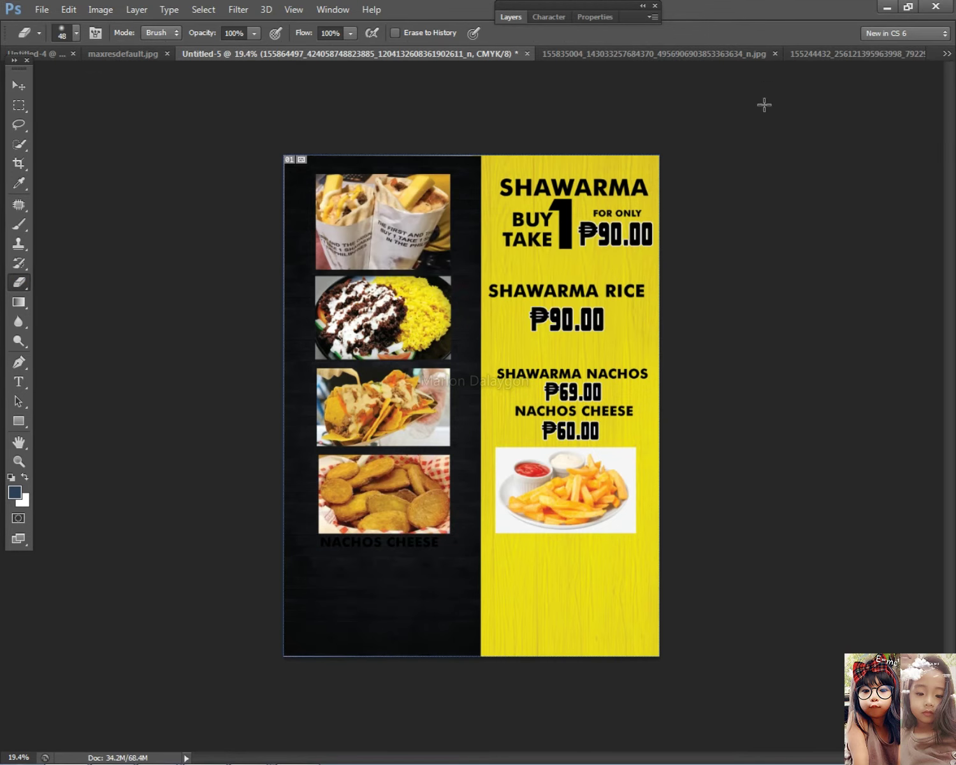
# - Look through the open image documents for the wings-and-fries composite
pyautogui.click(809, 56)
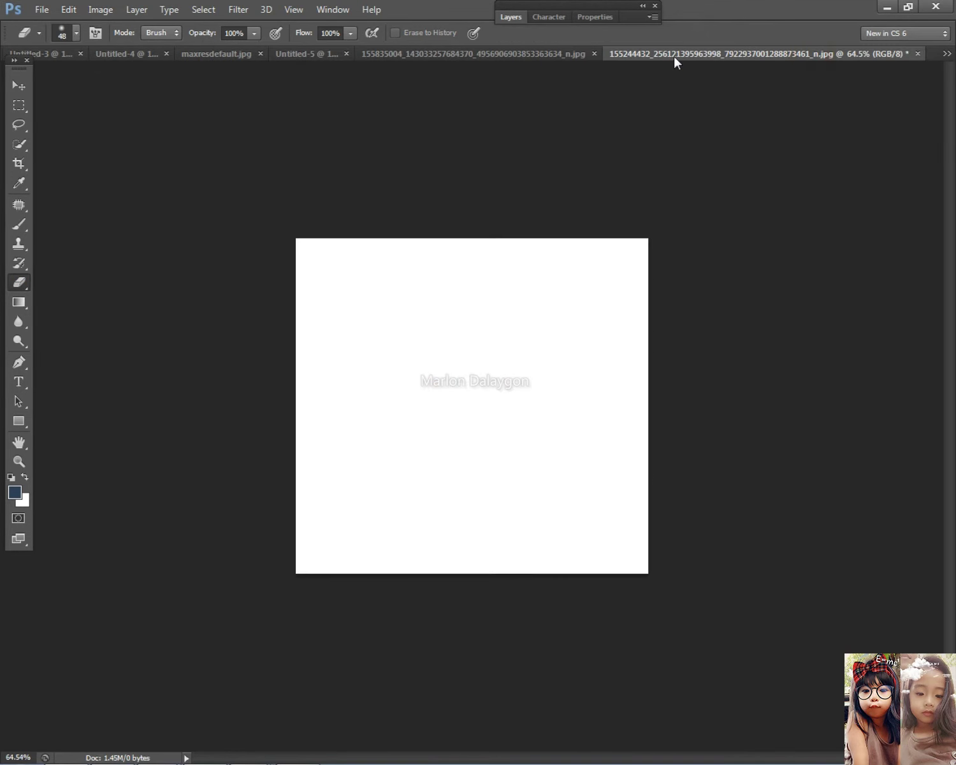
pyautogui.click(472, 52)
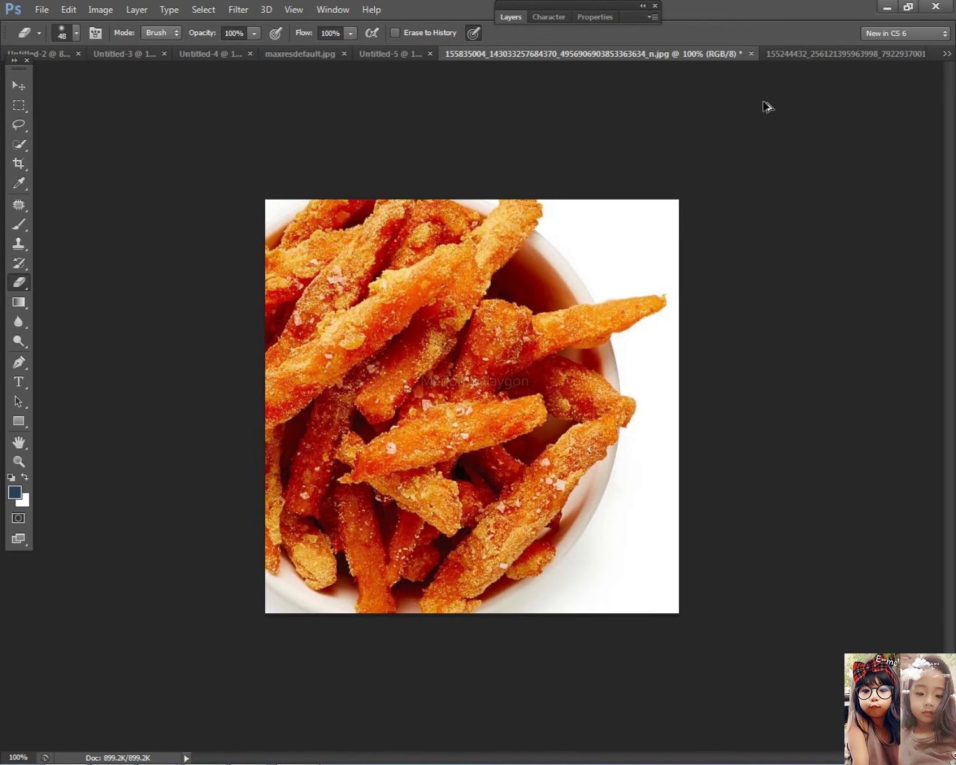
pyautogui.click(891, 54)
pyautogui.click(948, 54)
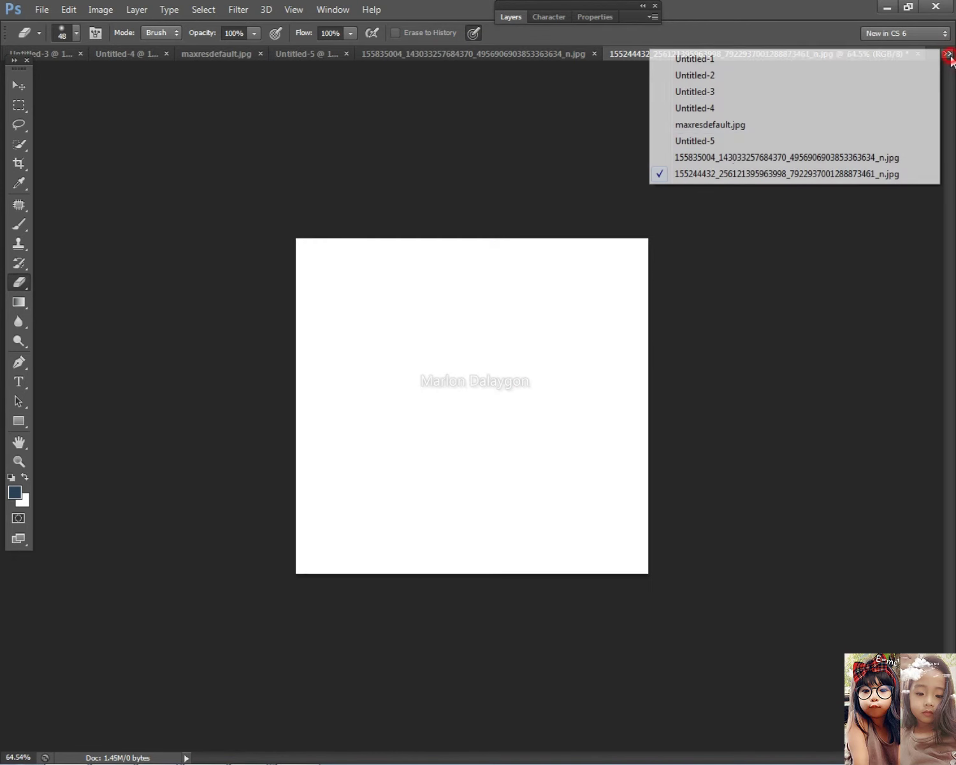
pyautogui.click(704, 124)
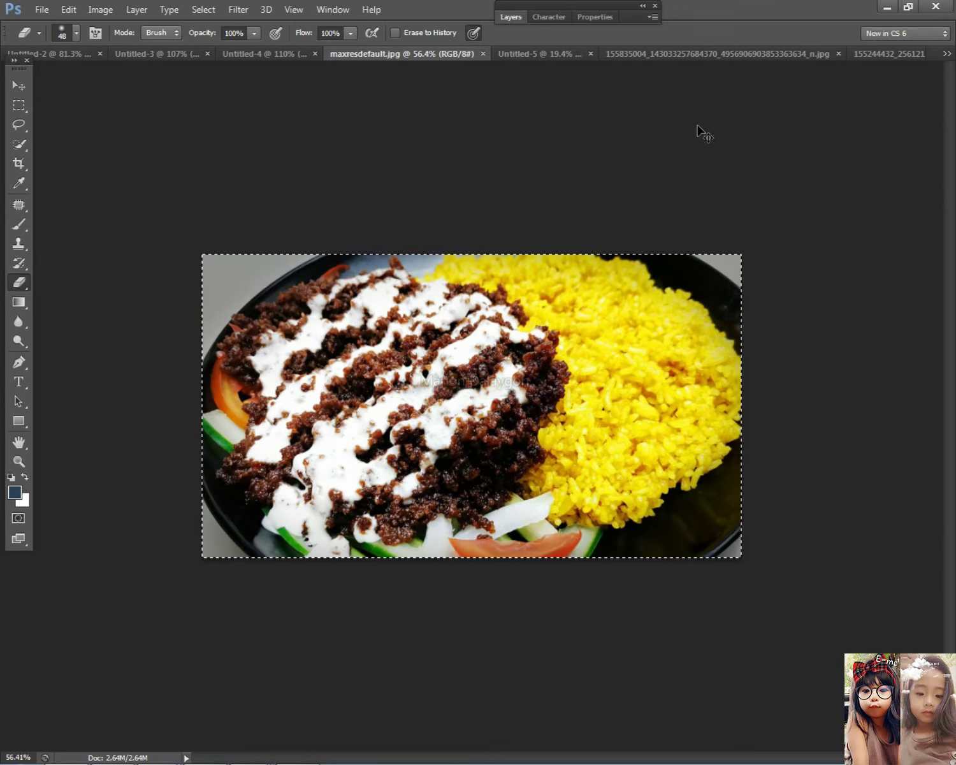
pyautogui.click(543, 54)
pyautogui.click(796, 54)
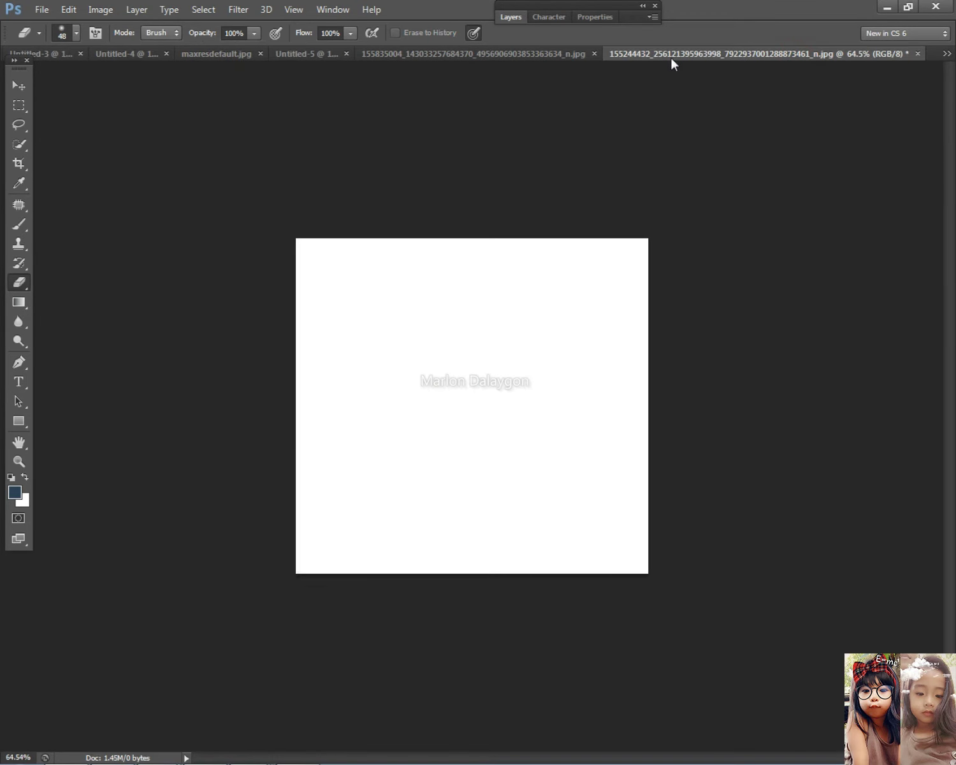
pyautogui.click(538, 53)
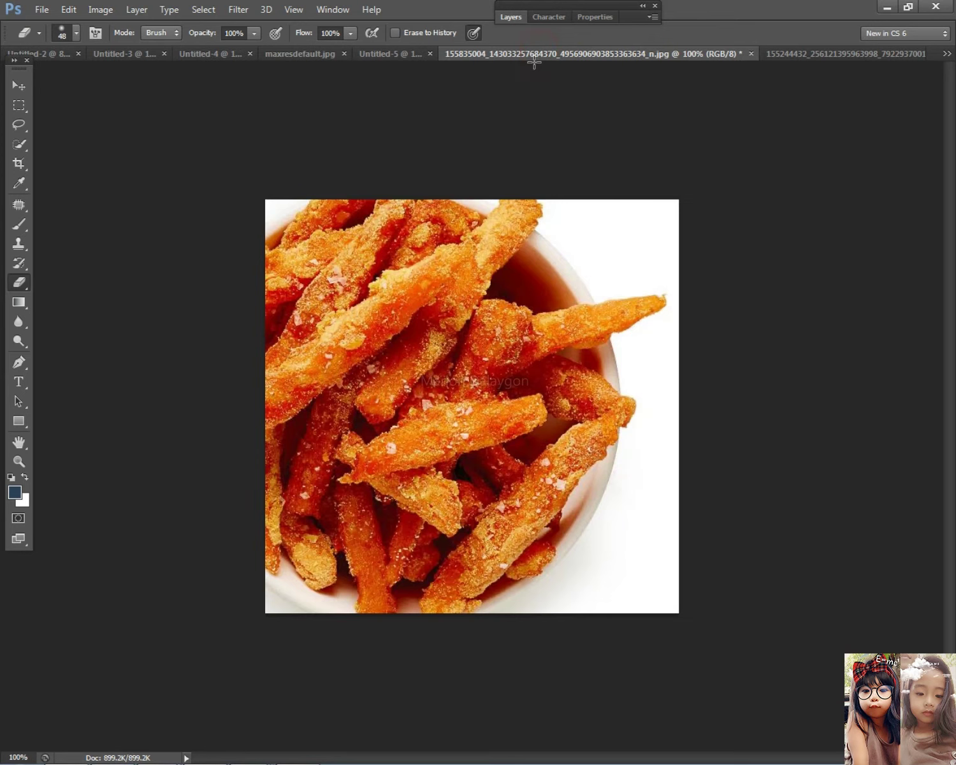
# - In the wings-and-fries composite document, delete the three chicken wing layers beside the french fries cutout
pyautogui.click(803, 54)
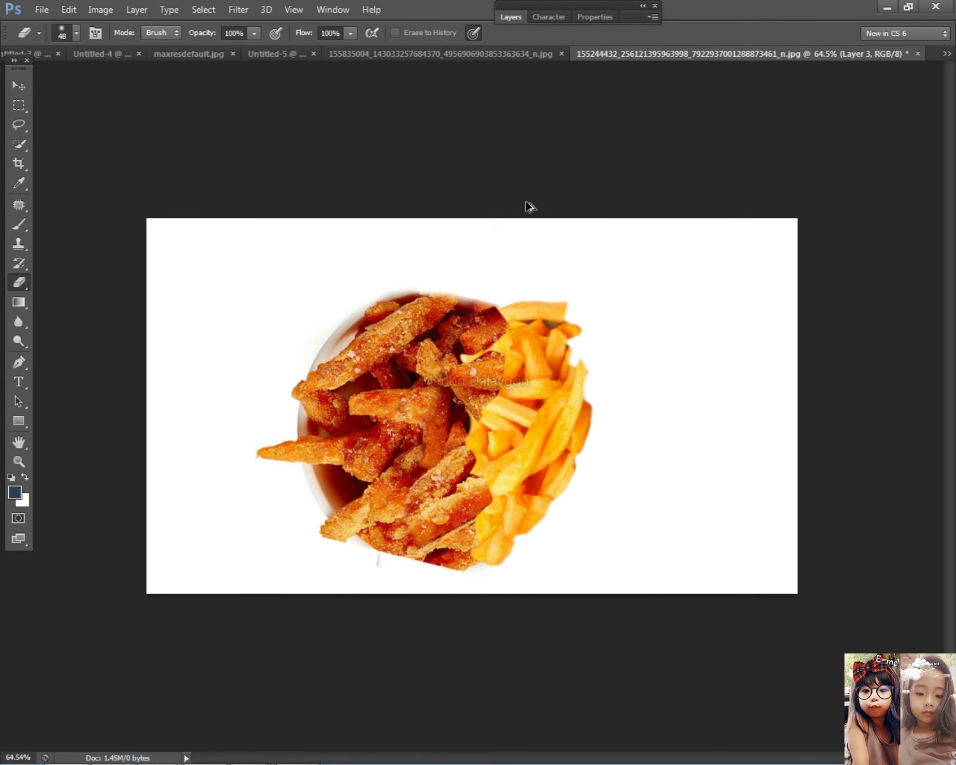
pyautogui.click(19, 85)
pyautogui.rightClick(458, 486)
pyautogui.click(464, 495)
pyautogui.press('Delete')
pyautogui.rightClick(369, 393)
pyautogui.click(378, 405)
pyautogui.press('Delete')
pyautogui.rightClick(456, 356)
pyautogui.click(467, 371)
pyautogui.press('Delete')
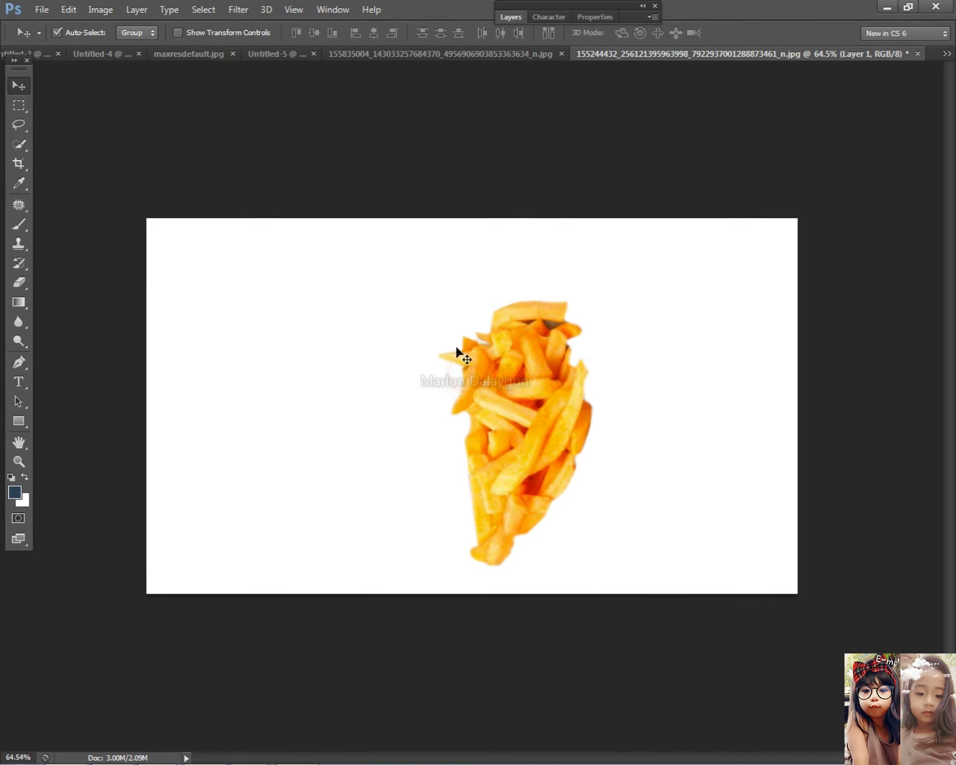
# - Move the fries cutout right, then paste the copied chicken strips picture and position it over the left part of the canvas
pyautogui.moveTo(553, 388); pyautogui.dragTo(663, 381)
pyautogui.hotkey('ctrl', 'v')
pyautogui.moveTo(508, 380); pyautogui.dragTo(402, 366)
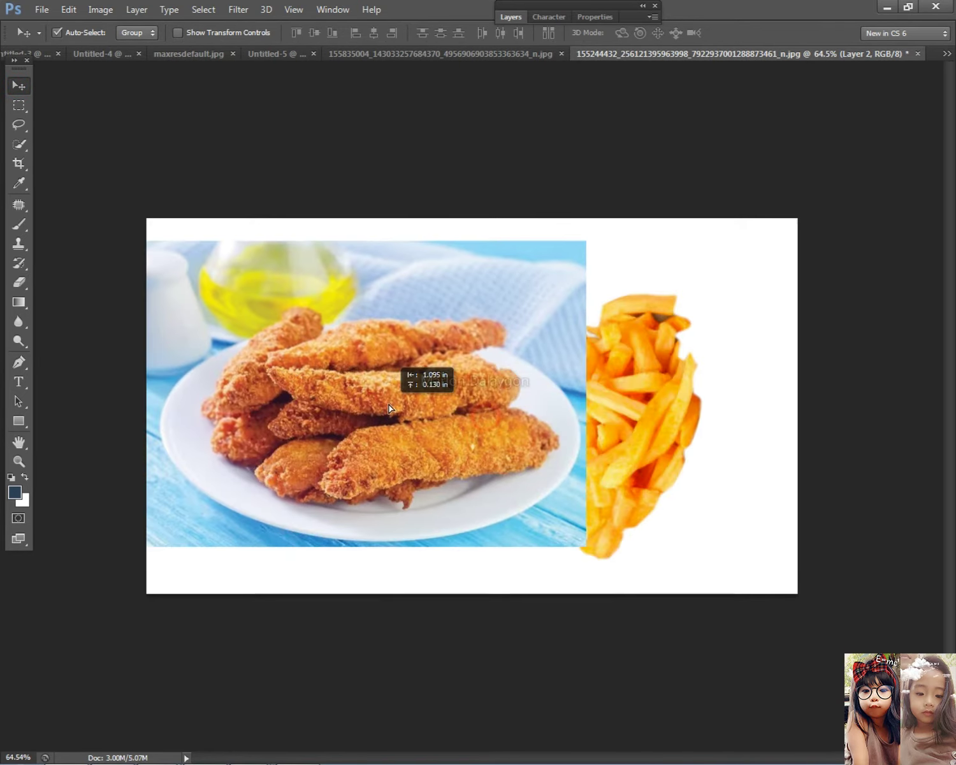
# - Move the fries cutout onto the right side of the chicken plate and bring its layer to the front
pyautogui.rightClick(666, 396)
pyautogui.click(674, 414)
pyautogui.moveTo(674, 416); pyautogui.dragTo(530, 420)
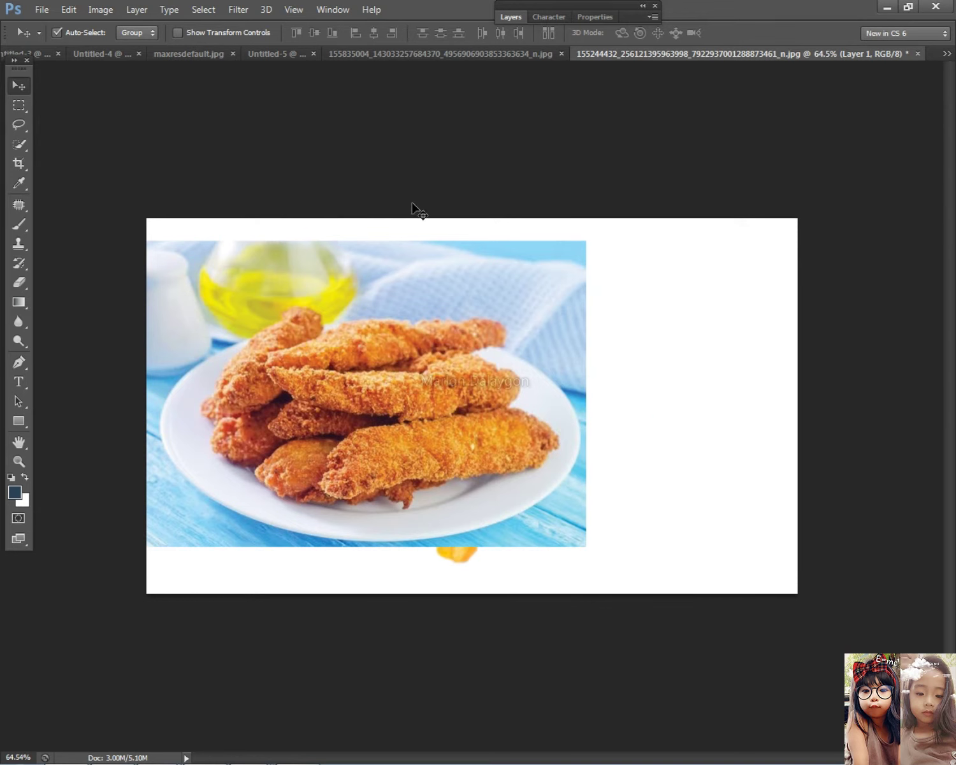
pyautogui.click(136, 9)
pyautogui.click(163, 357)
pyautogui.click(344, 356)
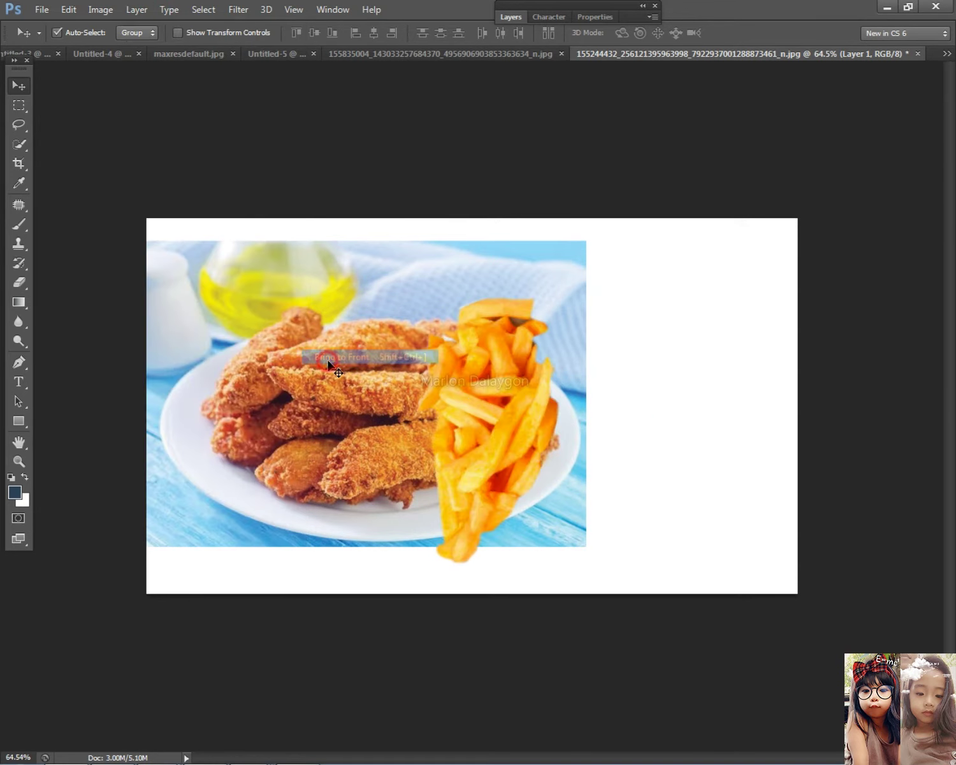
# - Rotate the fries cutout about 51° clockwise and move it to the right of the chicken photo
pyautogui.hotkey('ctrl', 't')
pyautogui.moveTo(604, 297); pyautogui.dragTo(563, 455)
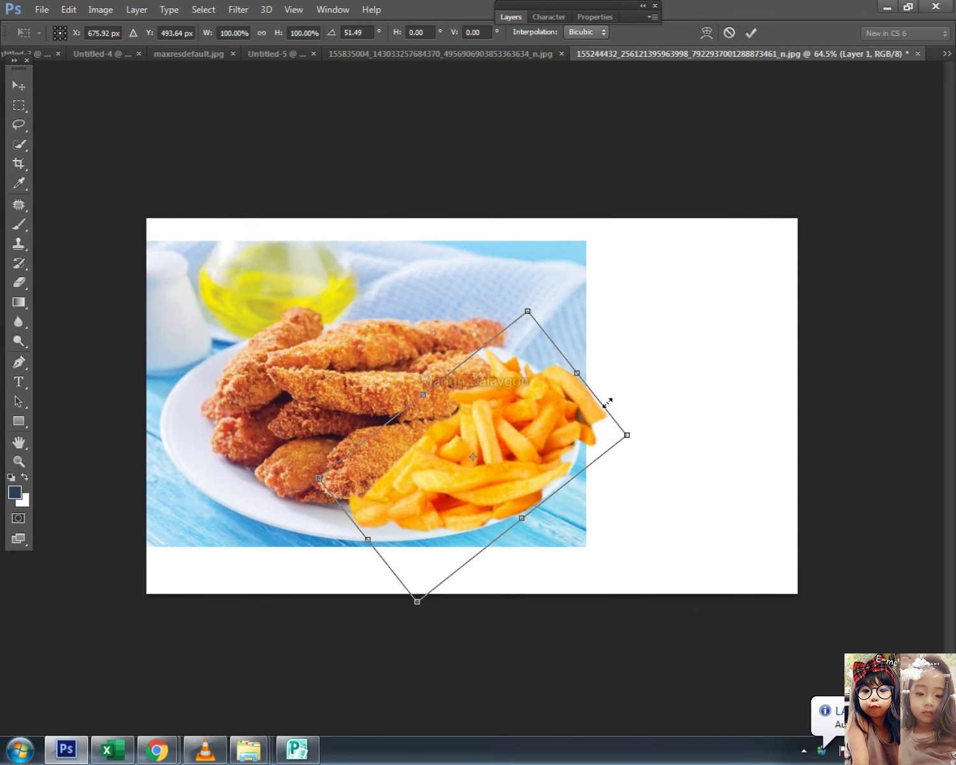
pyautogui.press('Return')
pyautogui.moveTo(482, 457); pyautogui.dragTo(740, 388)
# - On the chicken photo's layer, trace the long middle chicken strip with a closed Pen path
pyautogui.scroll(2, 529, 434)
pyautogui.rightClick(360, 422)
pyautogui.click(402, 431)
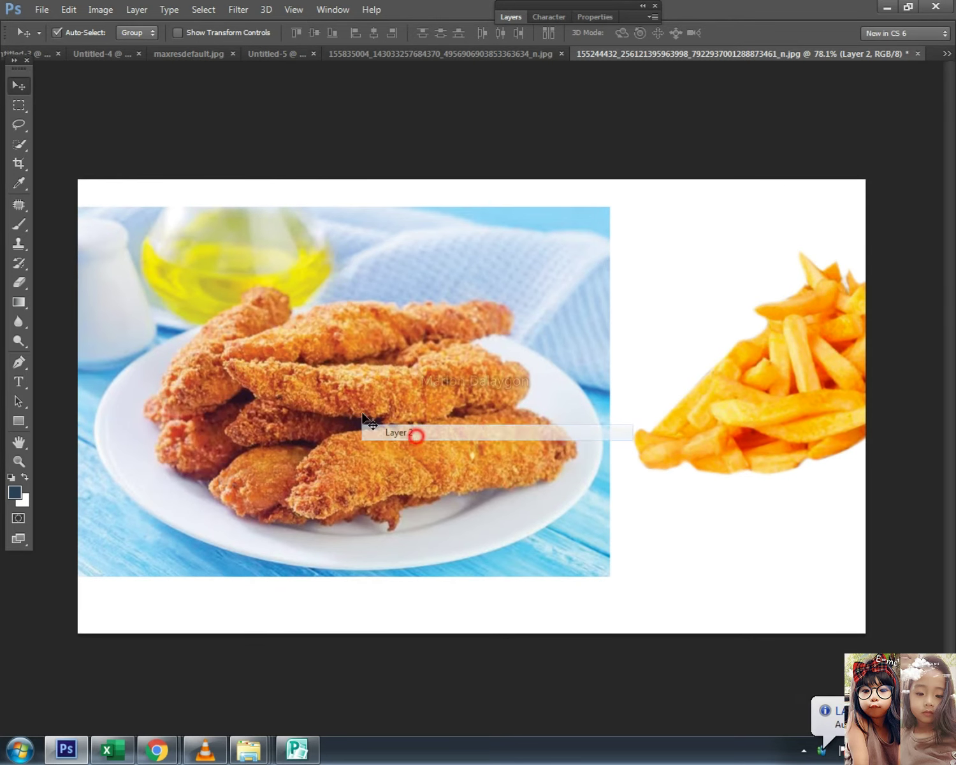
pyautogui.click(19, 362)
pyautogui.scroll(3, 234, 381)
pyautogui.click(194, 348)
pyautogui.click(226, 344)
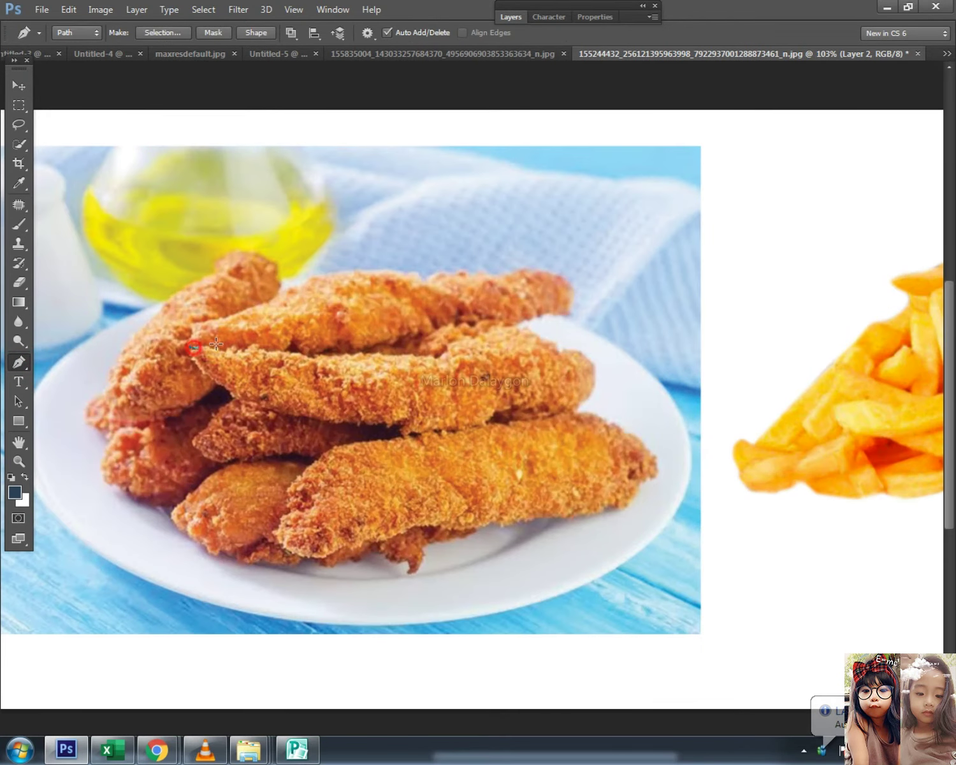
pyautogui.click(241, 348)
pyautogui.click(303, 352)
pyautogui.moveTo(340, 352); pyautogui.dragTo(354, 352)
pyautogui.click(398, 350)
pyautogui.click(444, 346)
pyautogui.click(472, 332)
pyautogui.click(505, 325)
pyautogui.moveTo(518, 330); pyautogui.dragTo(524, 331)
pyautogui.click(557, 344)
pyautogui.click(566, 346)
pyautogui.click(582, 346)
pyautogui.moveTo(597, 371); pyautogui.dragTo(598, 381)
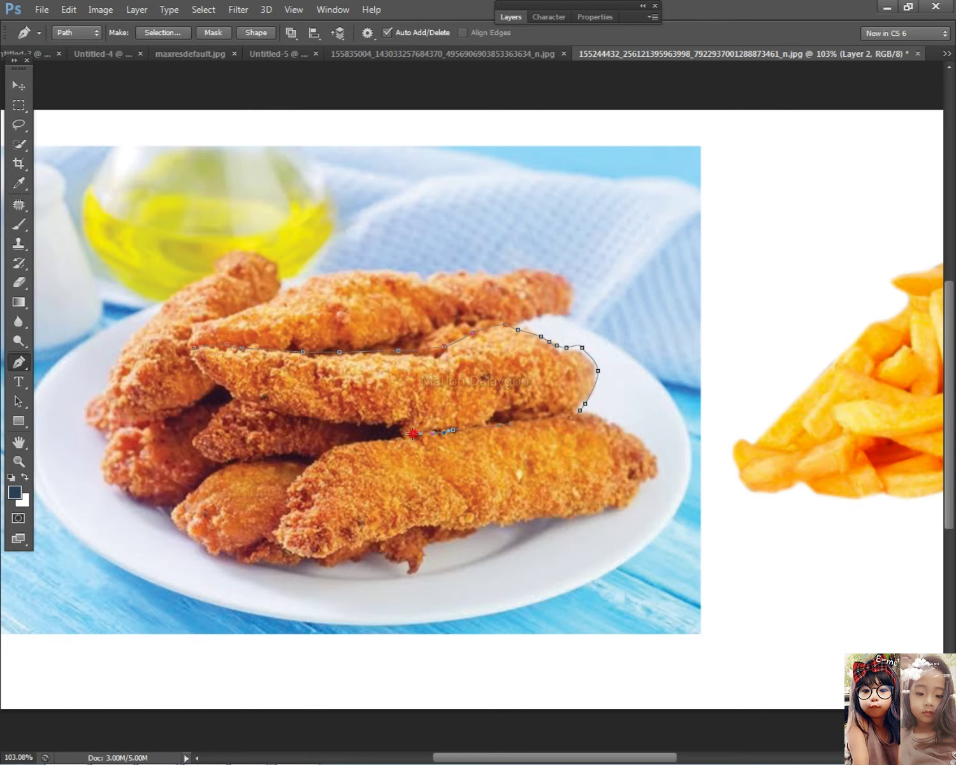
pyautogui.moveTo(303, 418); pyautogui.dragTo(307, 419)
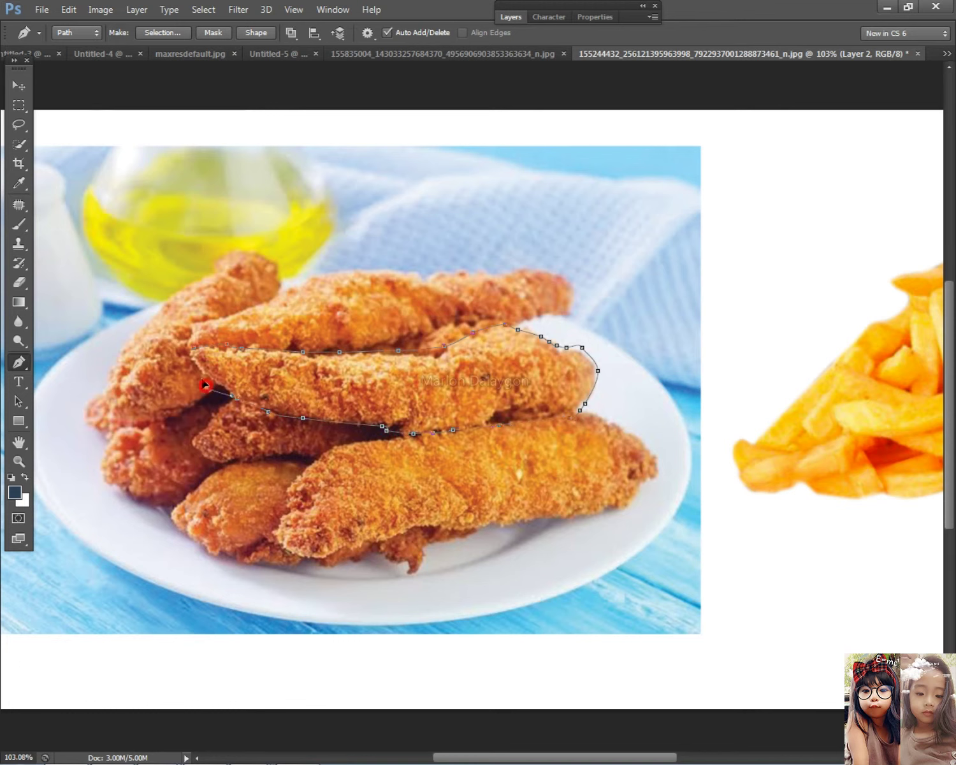
pyautogui.click(187, 356)
# - Turn the strip path into a selection with a 1-pixel feather and place a copy of the strip over the plate's left edge
pyautogui.rightClick(265, 361)
pyautogui.click(342, 432)
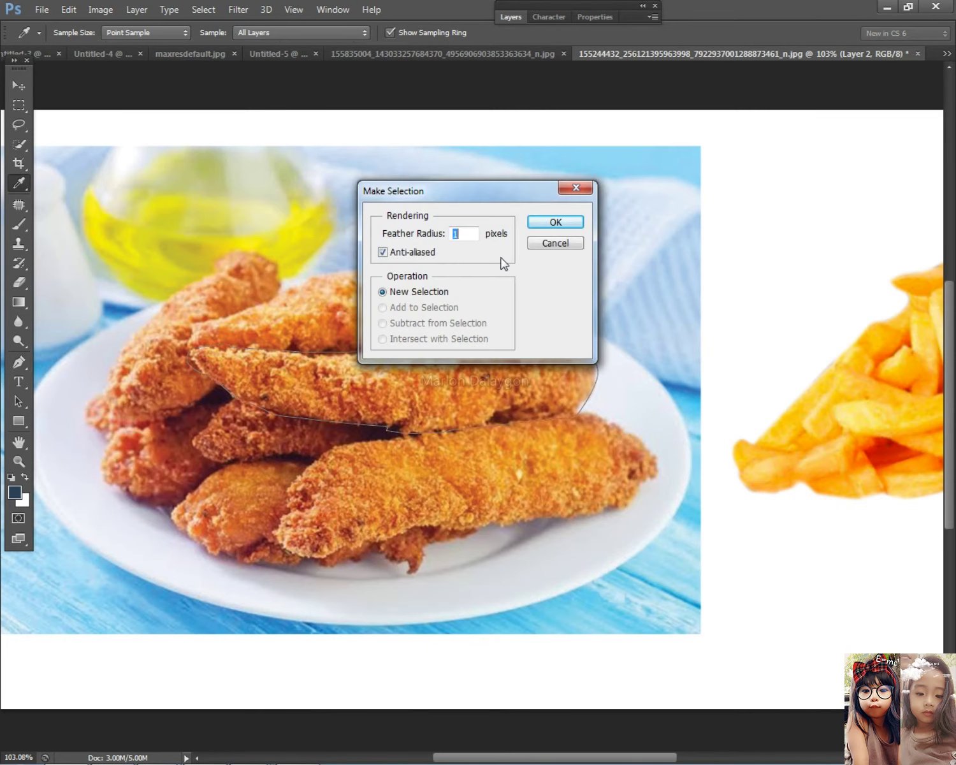
pyautogui.click(556, 222)
pyautogui.click(19, 85)
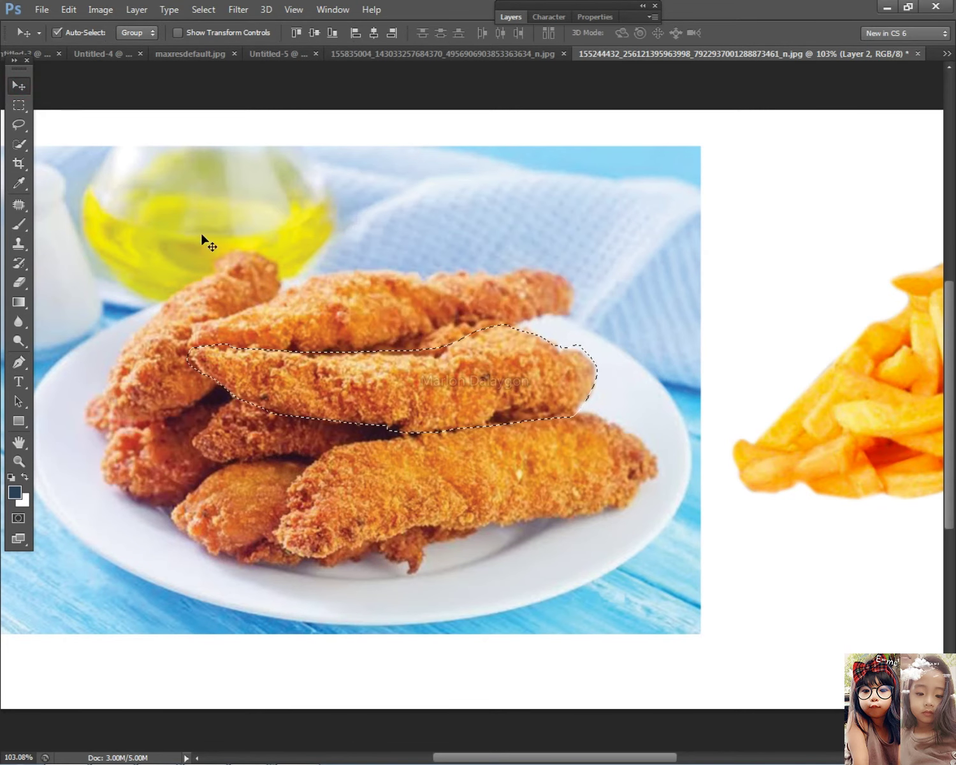
pyautogui.moveTo(396, 382); pyautogui.dragTo(174, 420)
# - Move the fries cutout back onto the right side of the chicken plate
pyautogui.moveTo(787, 427); pyautogui.dragTo(460, 492)
pyautogui.click(207, 423)
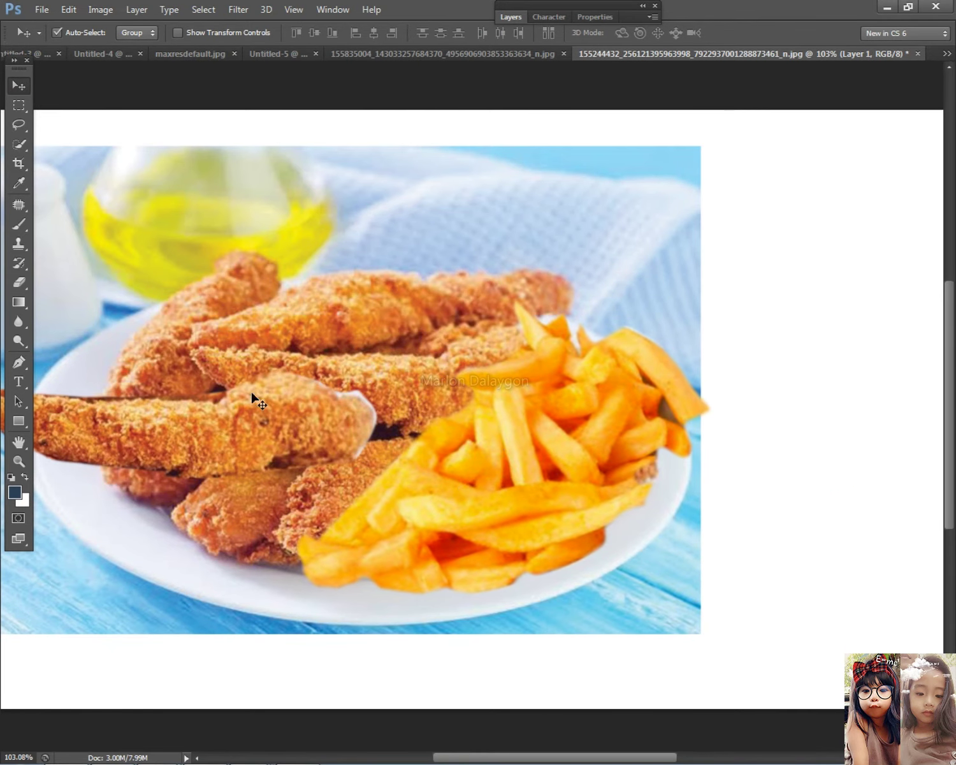
pyautogui.hotkey('ctrl', 't')
pyautogui.press('Escape')
# - Bring the copied chicken strip to the front and align it over the original strip so it overlaps the fries
pyautogui.rightClick(193, 436)
pyautogui.click(222, 447)
pyautogui.moveTo(275, 423); pyautogui.dragTo(454, 411)
pyautogui.click(137, 10)
pyautogui.moveTo(210, 362)
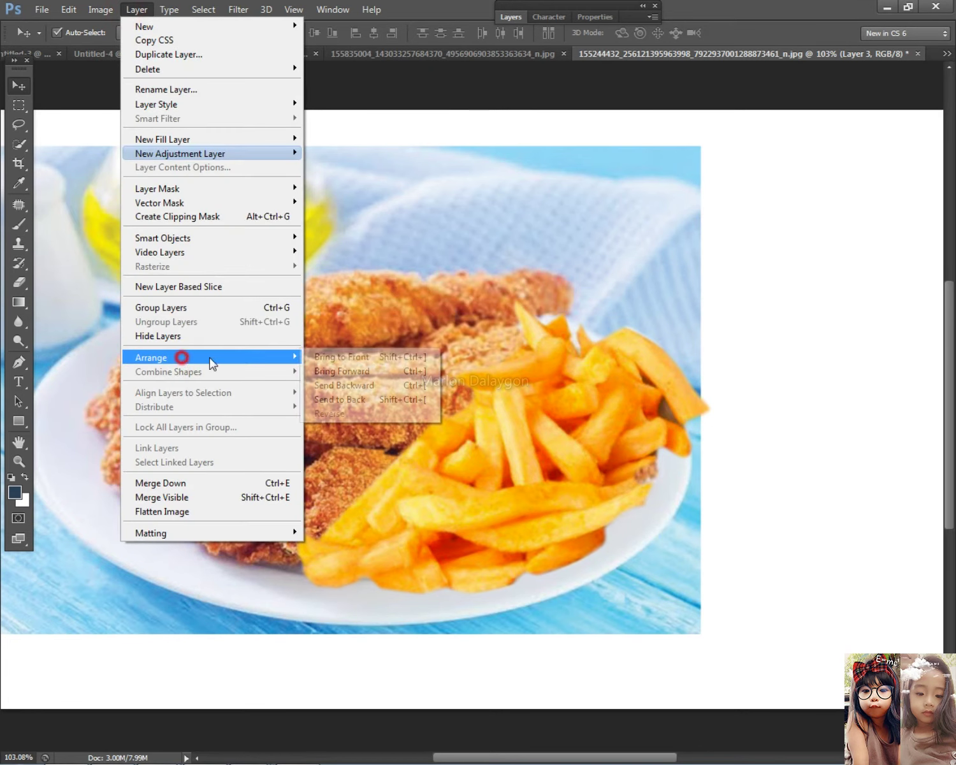
pyautogui.click(398, 357)
pyautogui.moveTo(443, 387)
pyautogui.mouseDown()
pyautogui.moveTo(450, 363)
pyautogui.moveTo(442, 364)
pyautogui.mouseUp()
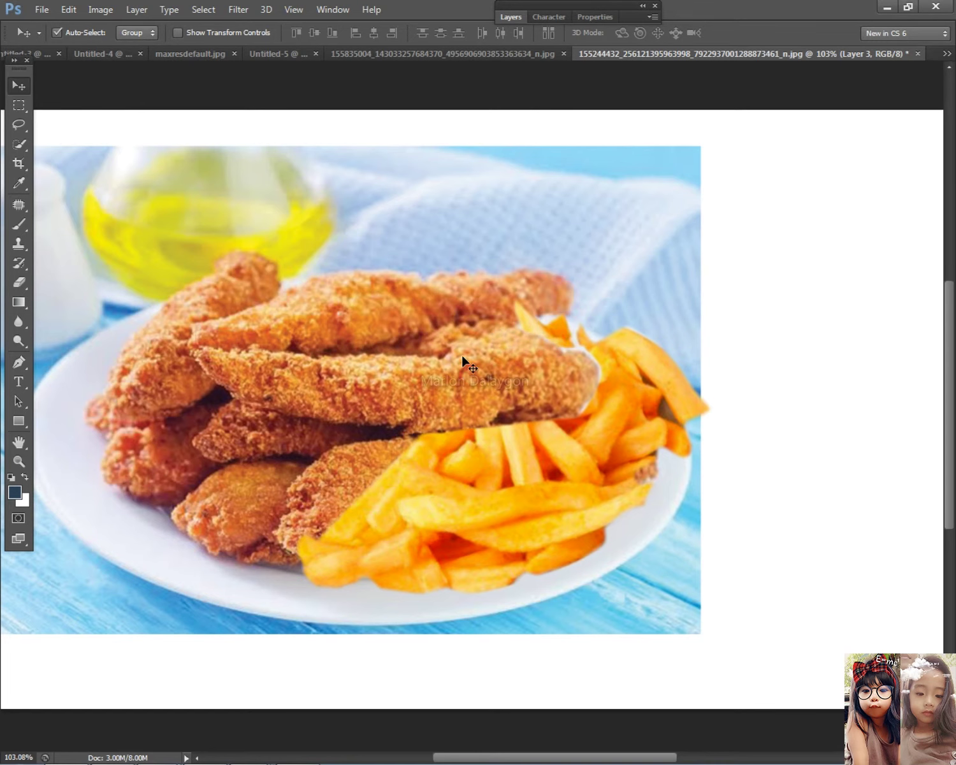
# - Draw a closed Pen path along the strip cutout's right and lower edges, enclosing its white fringe and the adjacent fries area
pyautogui.click(505, 390)
pyautogui.press('p')
pyautogui.scroll(2, 608, 309)
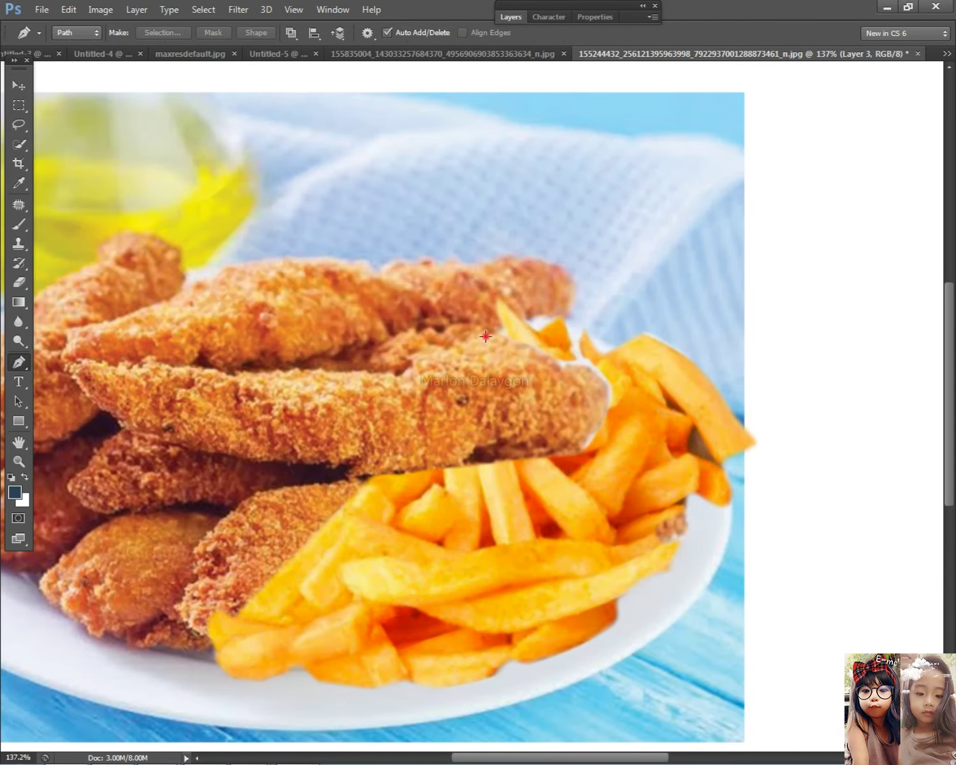
pyautogui.click(486, 336)
pyautogui.click(512, 338)
pyautogui.click(537, 352)
pyautogui.click(555, 362)
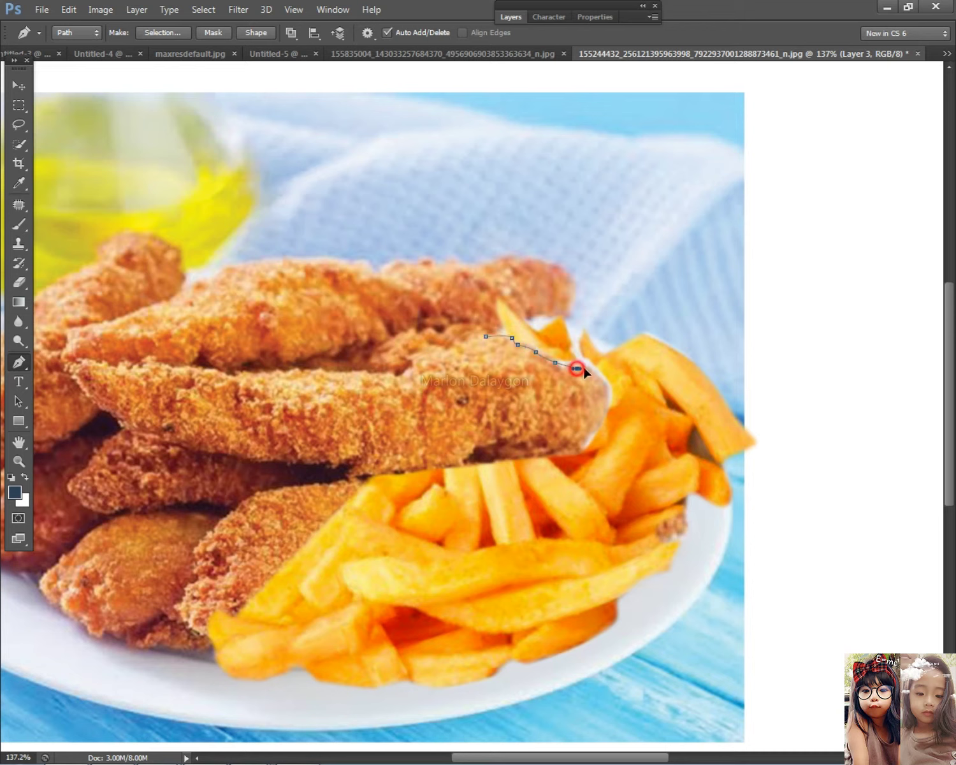
pyautogui.click(607, 390)
pyautogui.click(605, 415)
pyautogui.click(595, 427)
pyautogui.click(425, 466)
pyautogui.click(380, 471)
pyautogui.click(357, 471)
pyautogui.moveTo(369, 503); pyautogui.dragTo(386, 504)
pyautogui.hotkey('ctrl', 'z')
pyautogui.moveTo(587, 521); pyautogui.dragTo(651, 483)
pyautogui.moveTo(706, 400); pyautogui.dragTo(694, 366)
pyautogui.moveTo(581, 290); pyautogui.dragTo(559, 285)
pyautogui.click(462, 276)
pyautogui.moveTo(437, 287); pyautogui.dragTo(435, 298)
pyautogui.click(443, 319)
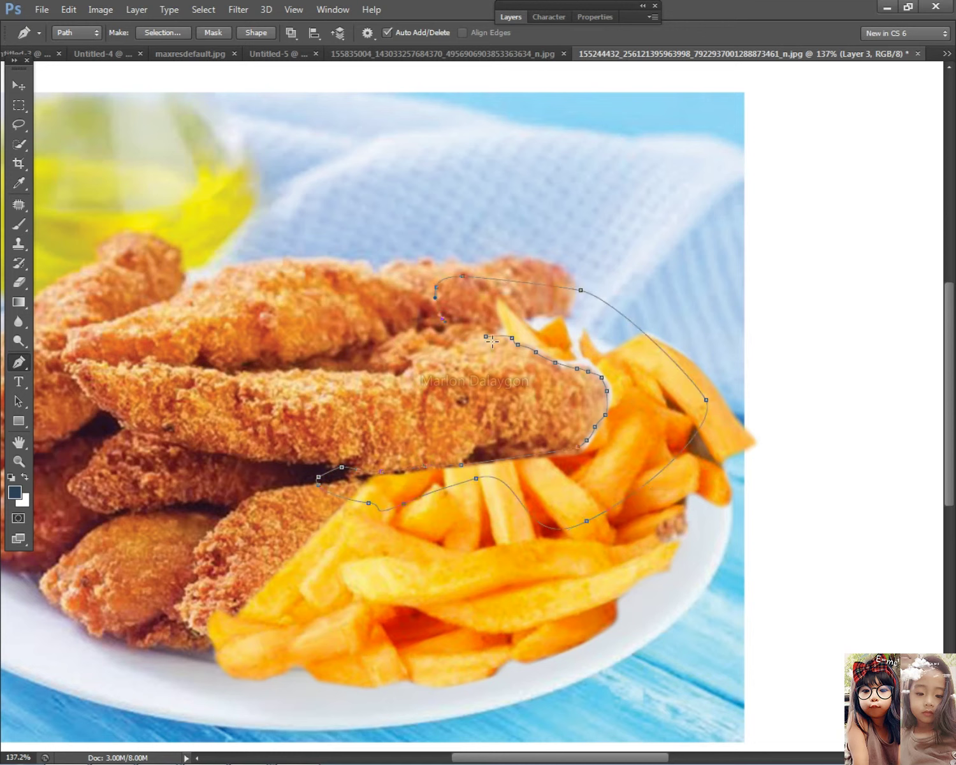
pyautogui.click(489, 339)
# - Remove the white fringe from the strip cutout using the path as a 1-pixel feathered selection, and deselect it
pyautogui.rightClick(510, 368)
pyautogui.click(561, 441)
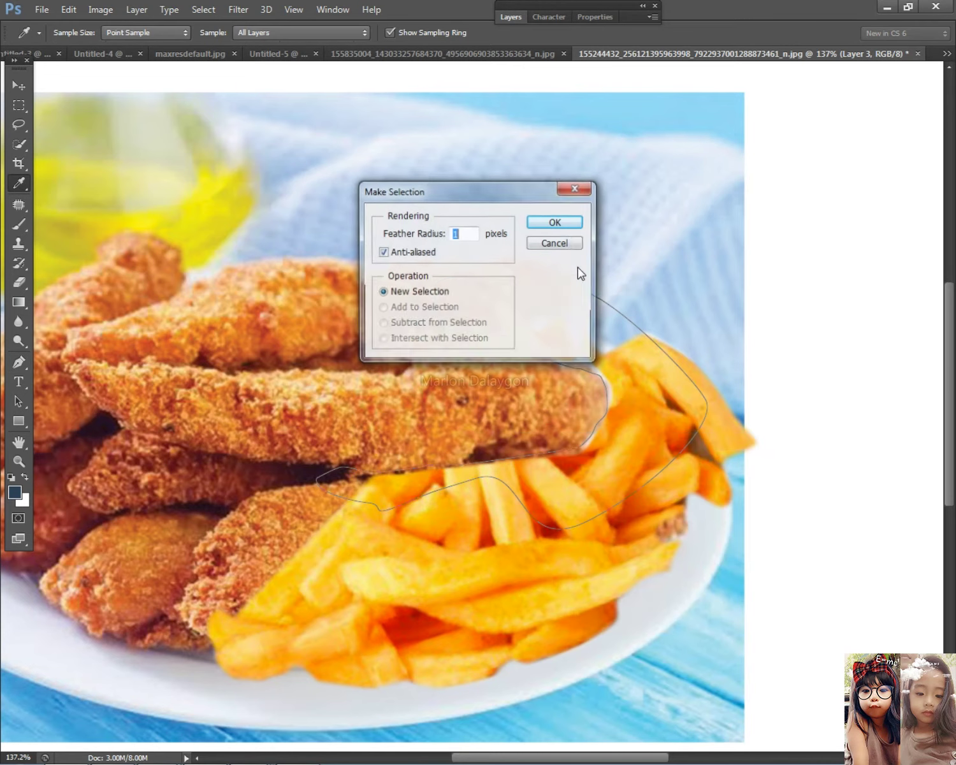
pyautogui.click(575, 226)
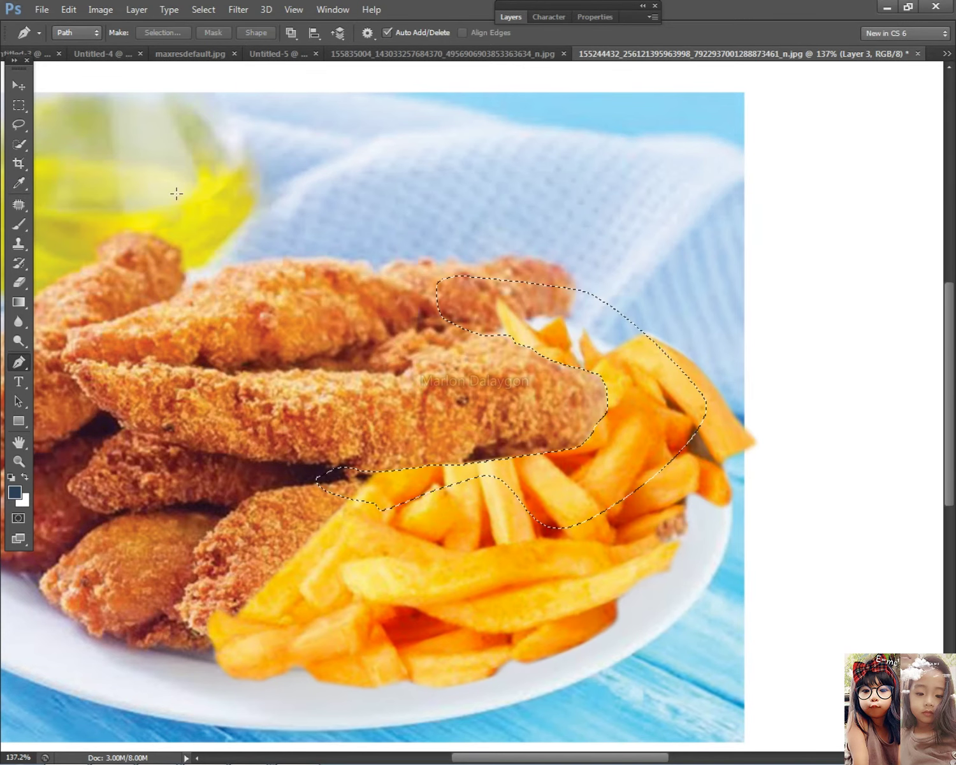
pyautogui.click(18, 105)
pyautogui.rightClick(461, 284)
pyautogui.click(494, 300)
pyautogui.scroll(-5, 542, 350)
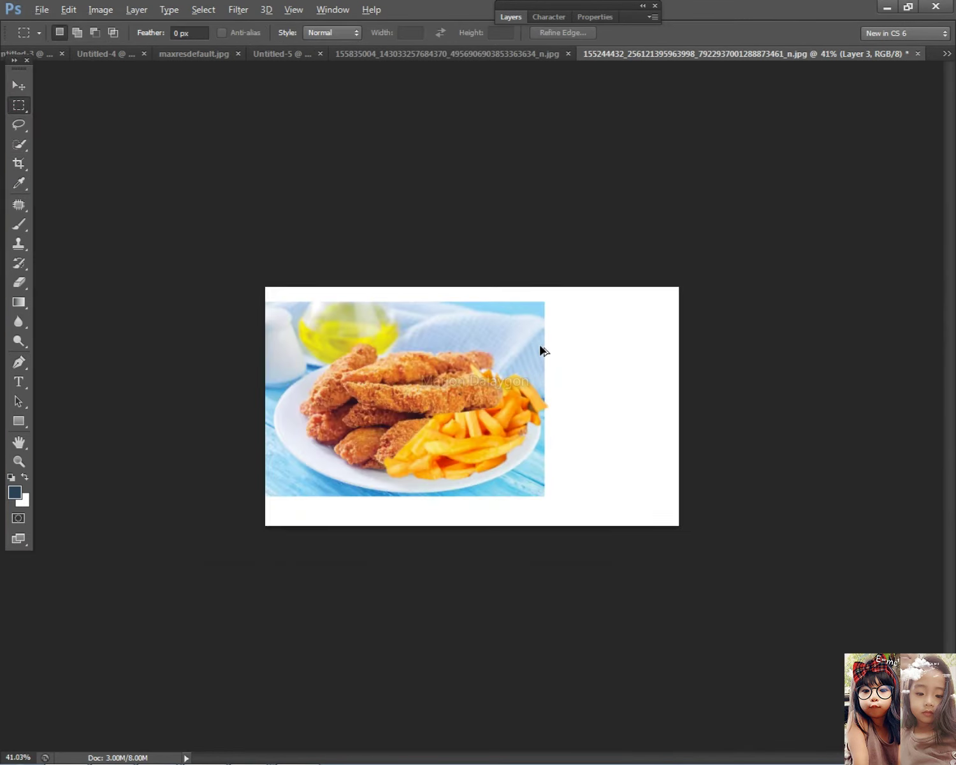
# - Try placing a duplicate of the strip cutout, rotated about 163°, over the lower chicken pieces beside the fries
pyautogui.click(18, 86)
pyautogui.scroll(1, 473, 408)
pyautogui.moveTo(443, 400); pyautogui.dragTo(408, 498)
pyautogui.hotkey('ctrl', 't')
pyautogui.moveTo(486, 463); pyautogui.dragTo(255, 542)
pyautogui.moveTo(294, 491); pyautogui.dragTo(332, 437)
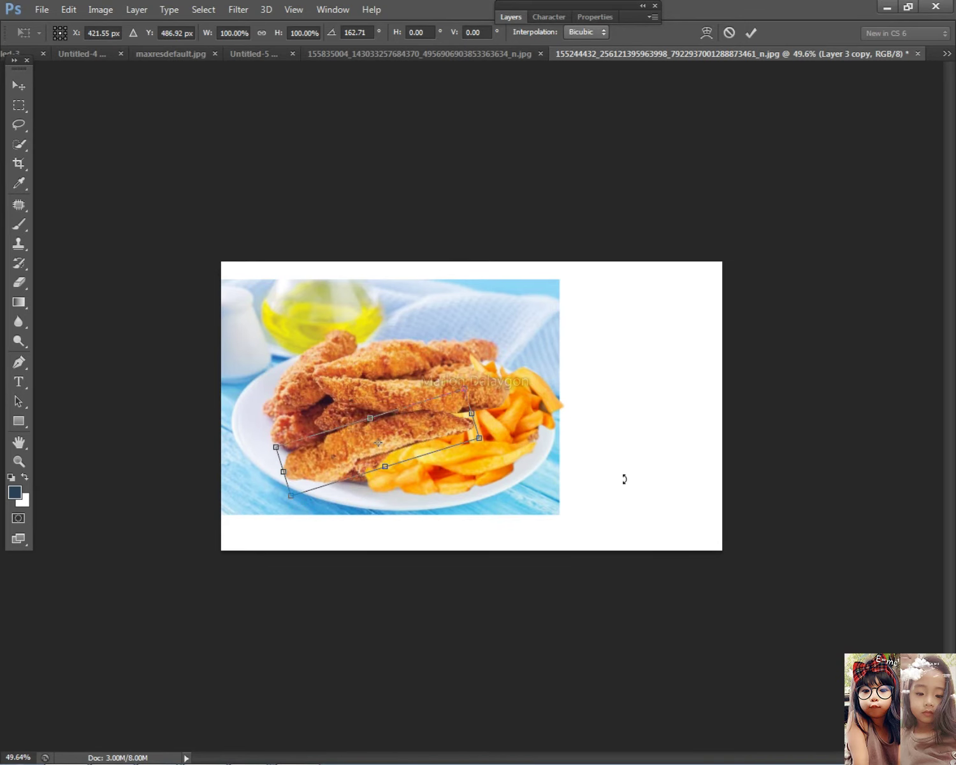
pyautogui.press('Return')
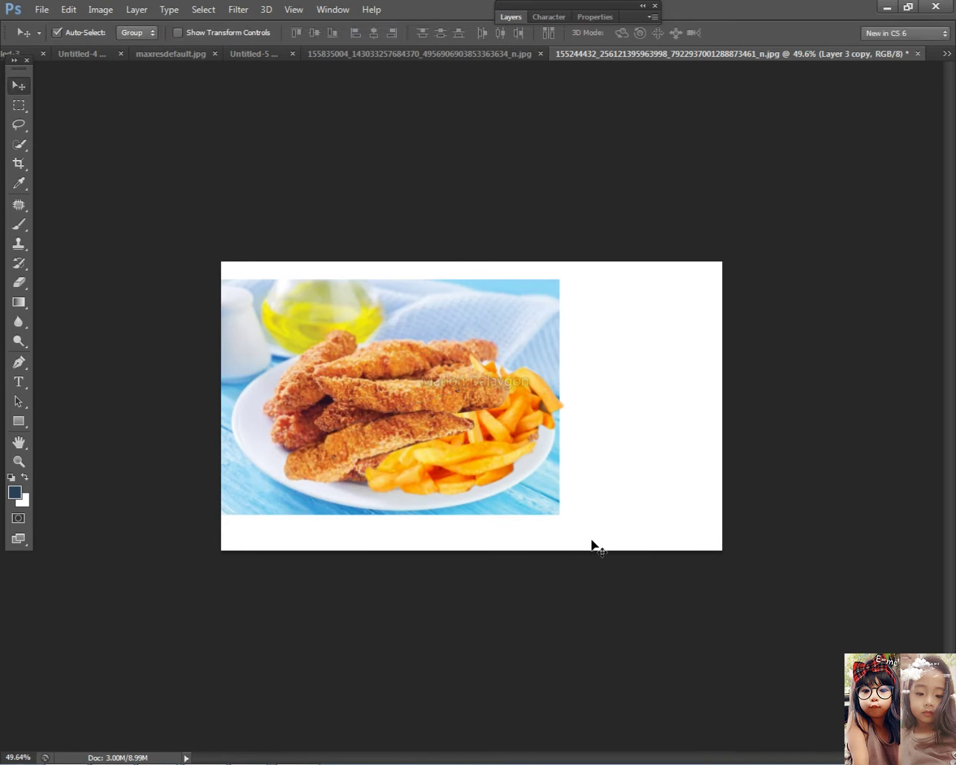
# - Delete the rotated strip duplicate and the strip cutout overlapping the fries
pyautogui.press('Delete')
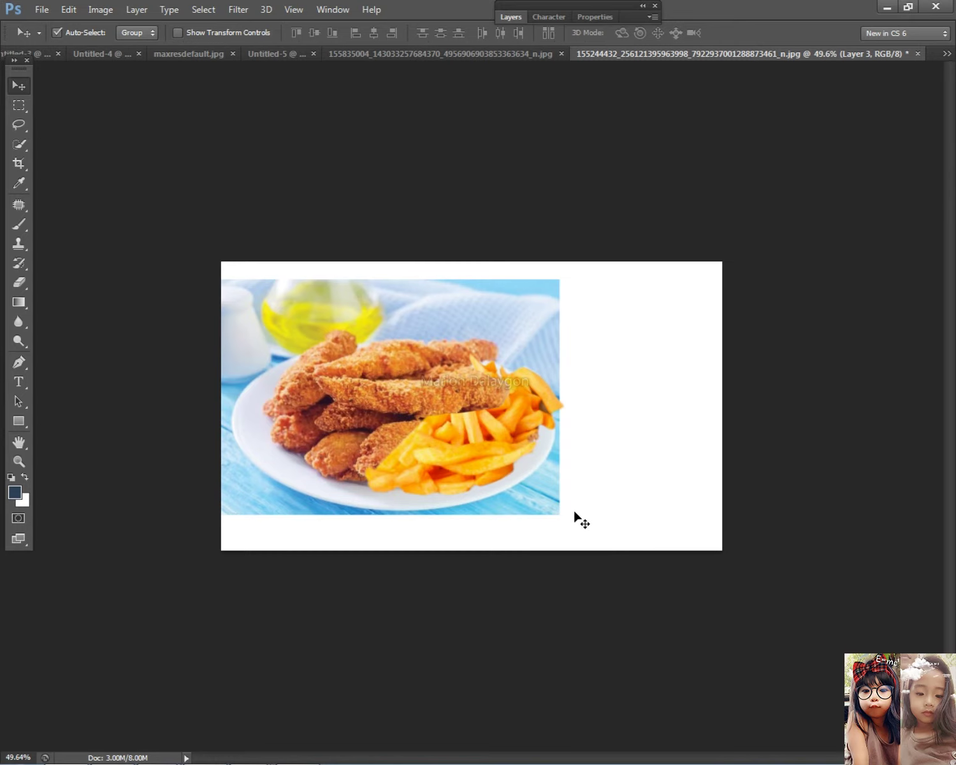
pyautogui.rightClick(451, 391)
pyautogui.click(497, 417)
pyautogui.scroll(4, 557, 348)
pyautogui.moveTo(425, 413); pyautogui.dragTo(300, 399)
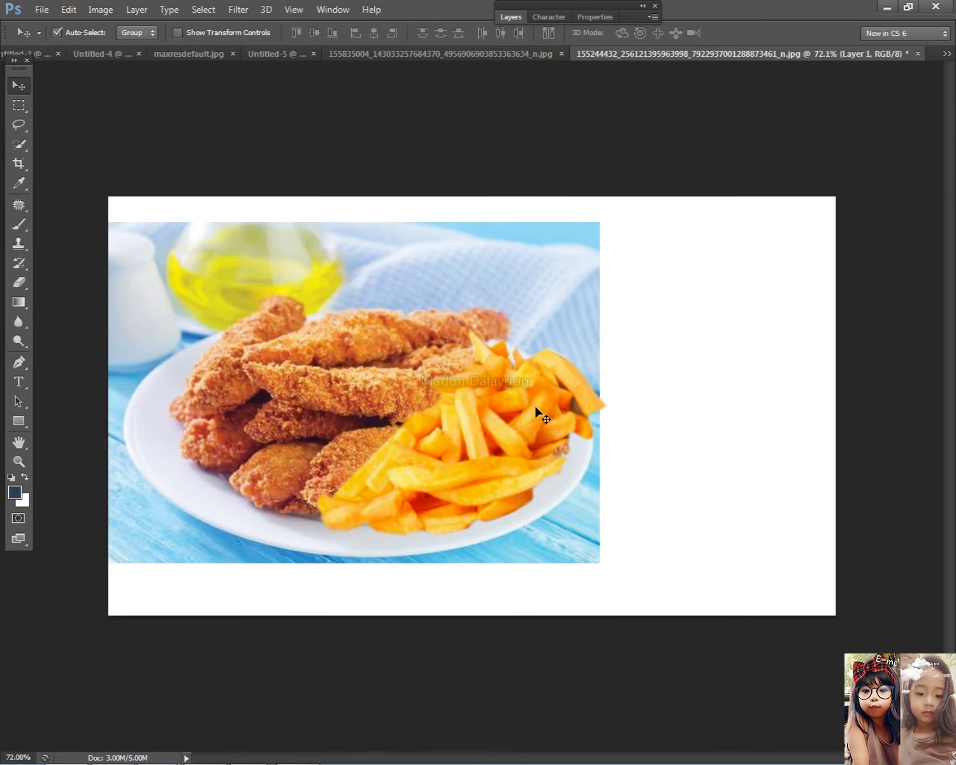
# - Flatten the chicken-and-fries composite into a single background layer
pyautogui.scroll(-5, 583, 399)
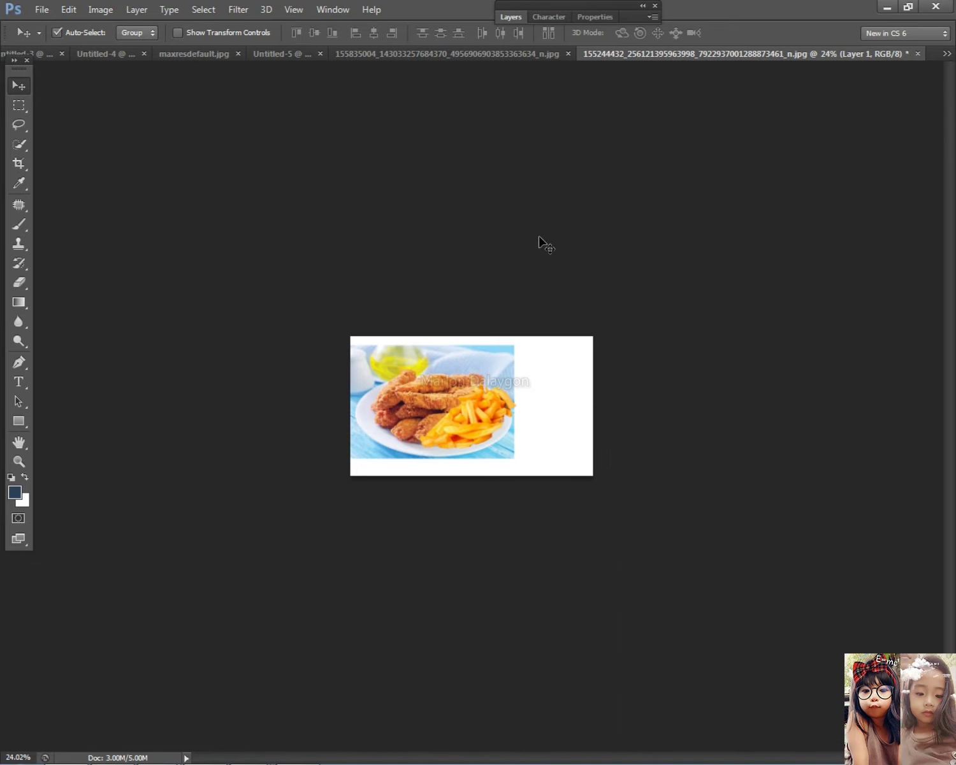
pyautogui.click(520, 21)
pyautogui.rightClick(587, 136)
pyautogui.click(656, 261)
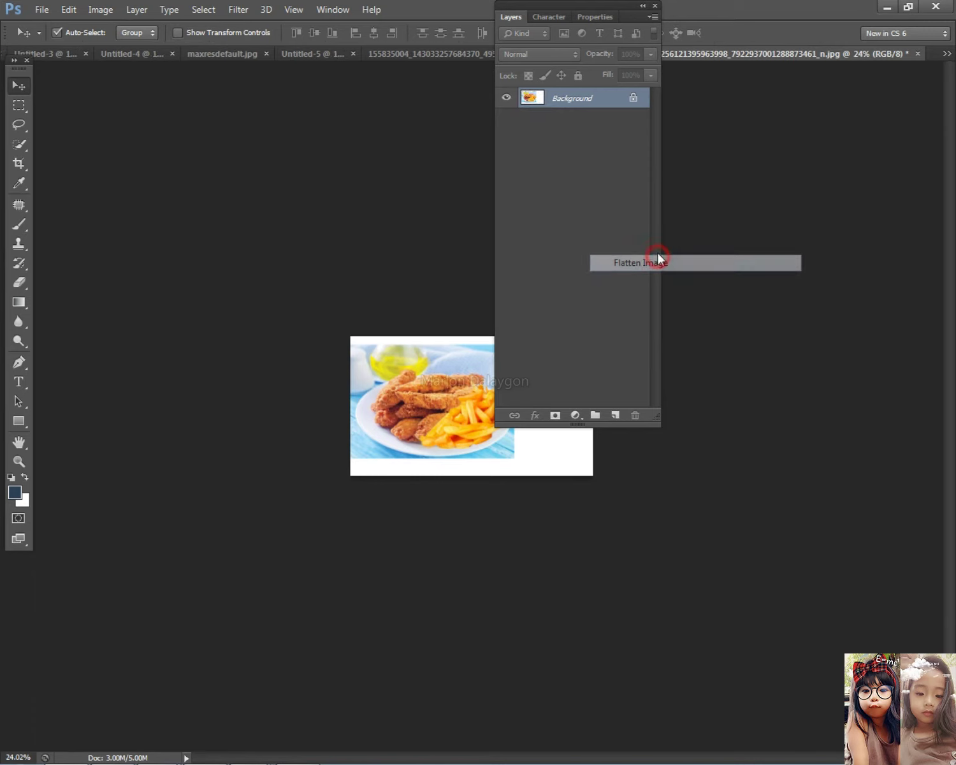
pyautogui.click(515, 20)
pyautogui.scroll(2, 355, 188)
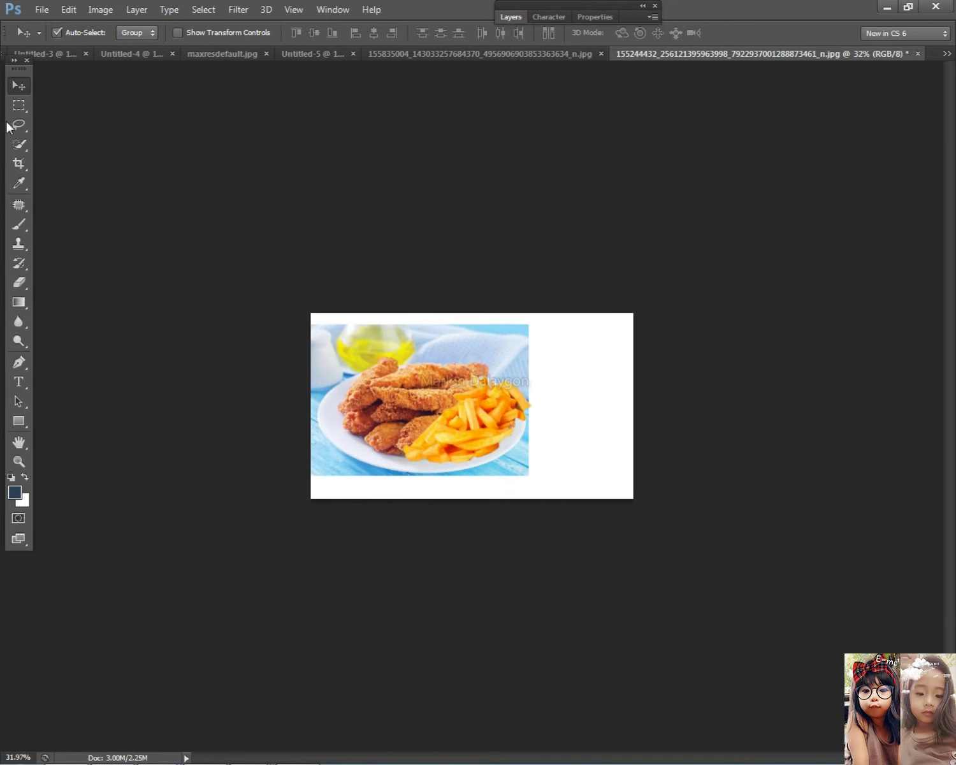
# - Select the chicken-and-fries area of the flattened image with a rectangular marquee and cut it out
pyautogui.click(19, 105)
pyautogui.moveTo(349, 374); pyautogui.dragTo(533, 478)
pyautogui.press('BackSpace')
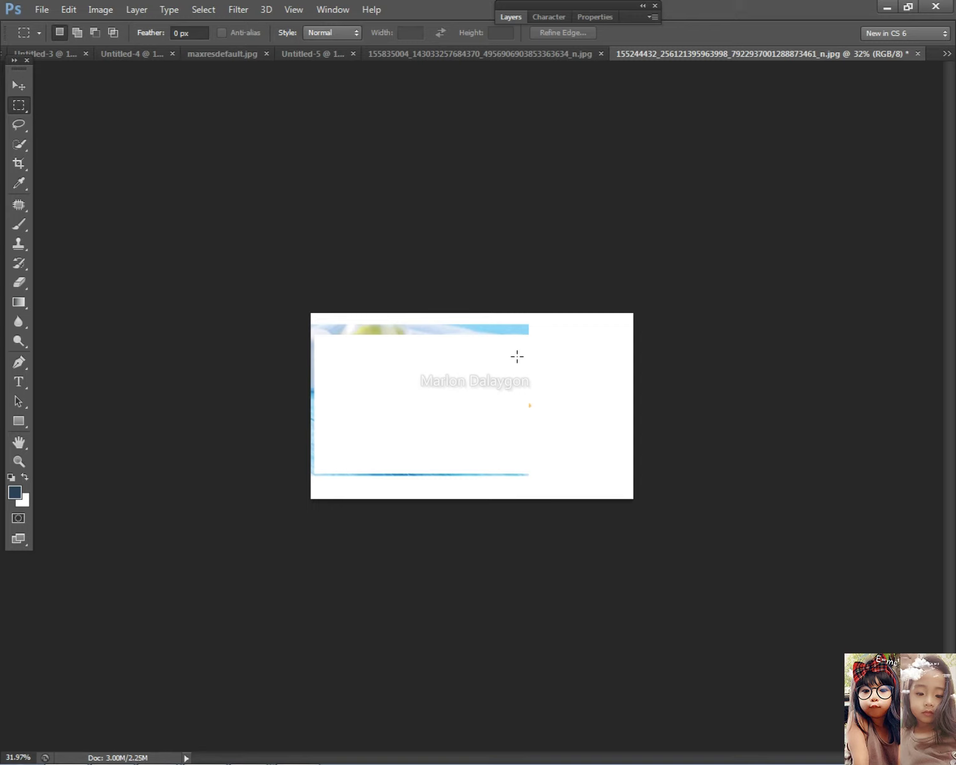
# - Paste the chicken-and-fries picture into the Untitled-5 menu and place it at the bottom of the black column's photo stack
pyautogui.click(947, 54)
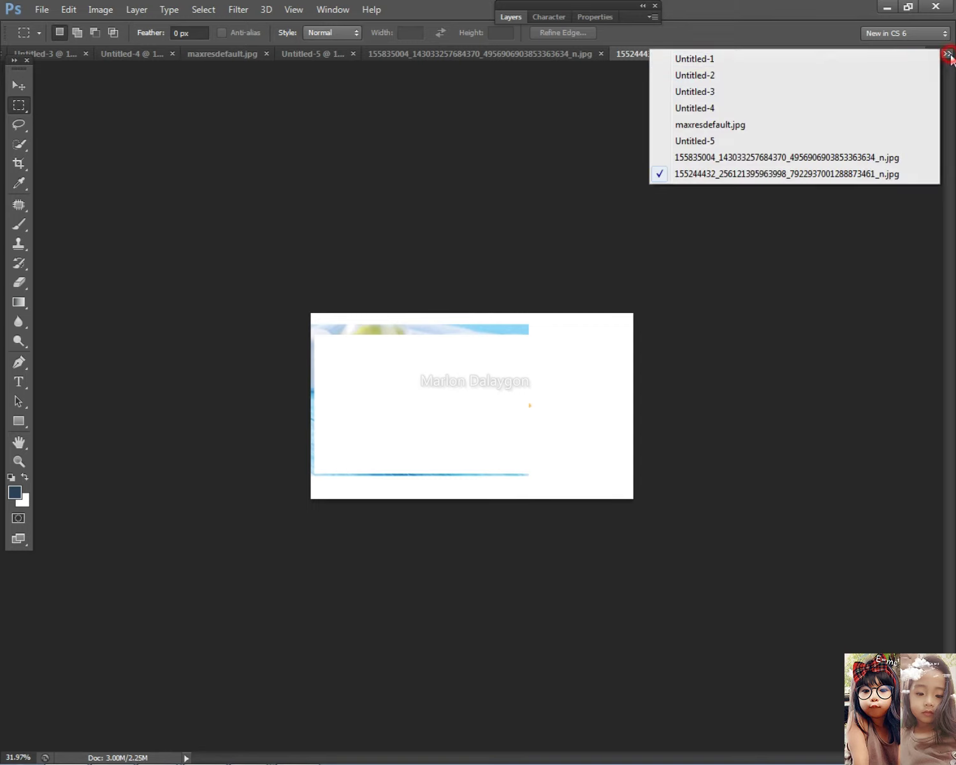
pyautogui.click(692, 140)
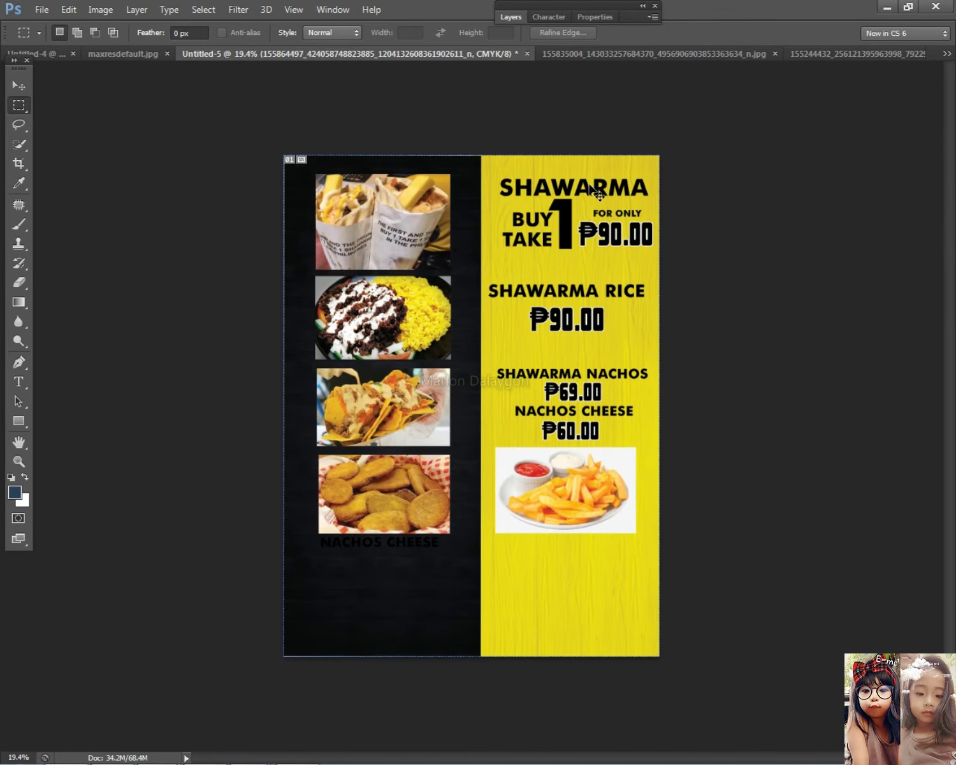
pyautogui.hotkey('ctrl', 'v')
pyautogui.scroll(3, 435, 452)
pyautogui.click(18, 85)
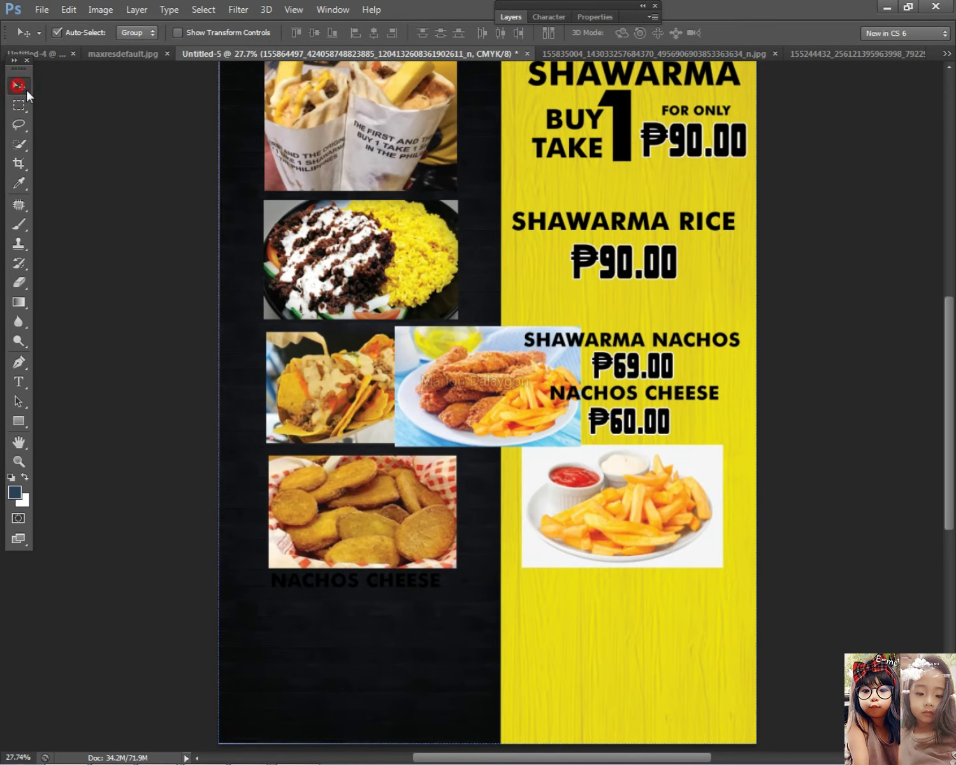
pyautogui.moveTo(507, 415); pyautogui.dragTo(373, 679)
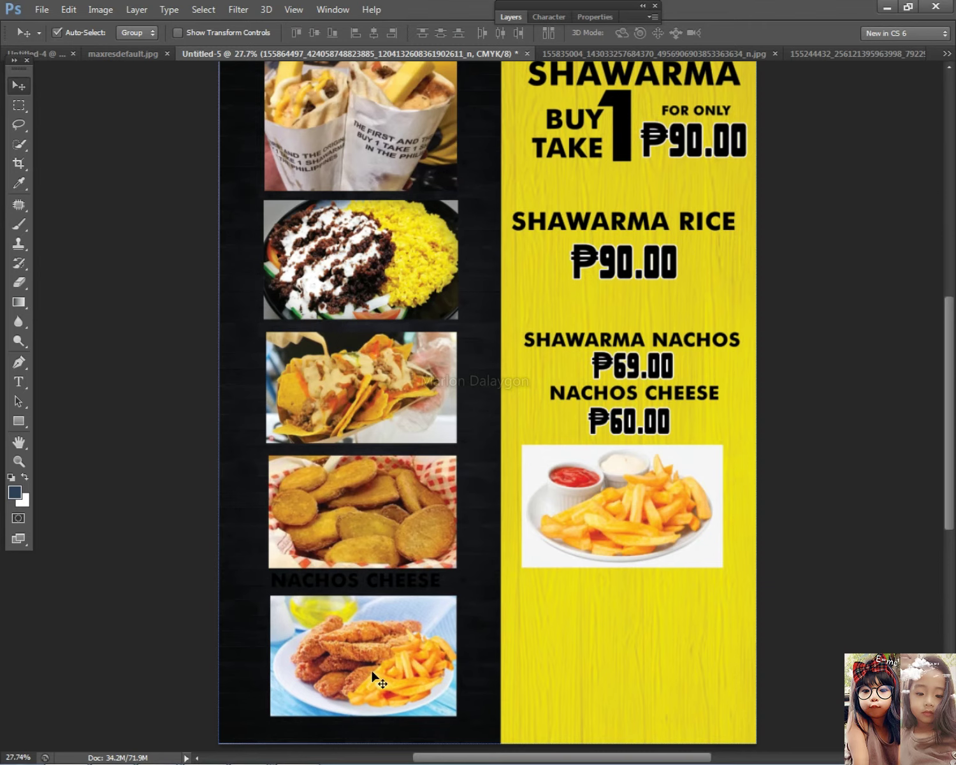
pyautogui.scroll(-1, 493, 648)
pyautogui.hotkey('ctrl', 't')
pyautogui.press('Return')
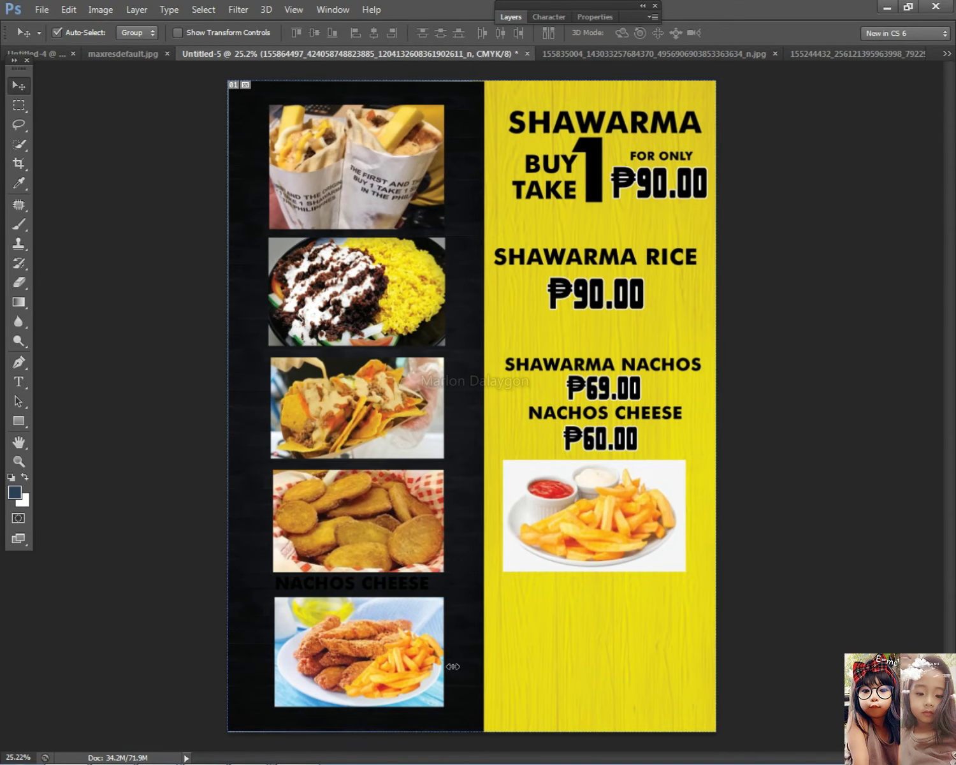
pyautogui.scroll(1, 355, 629)
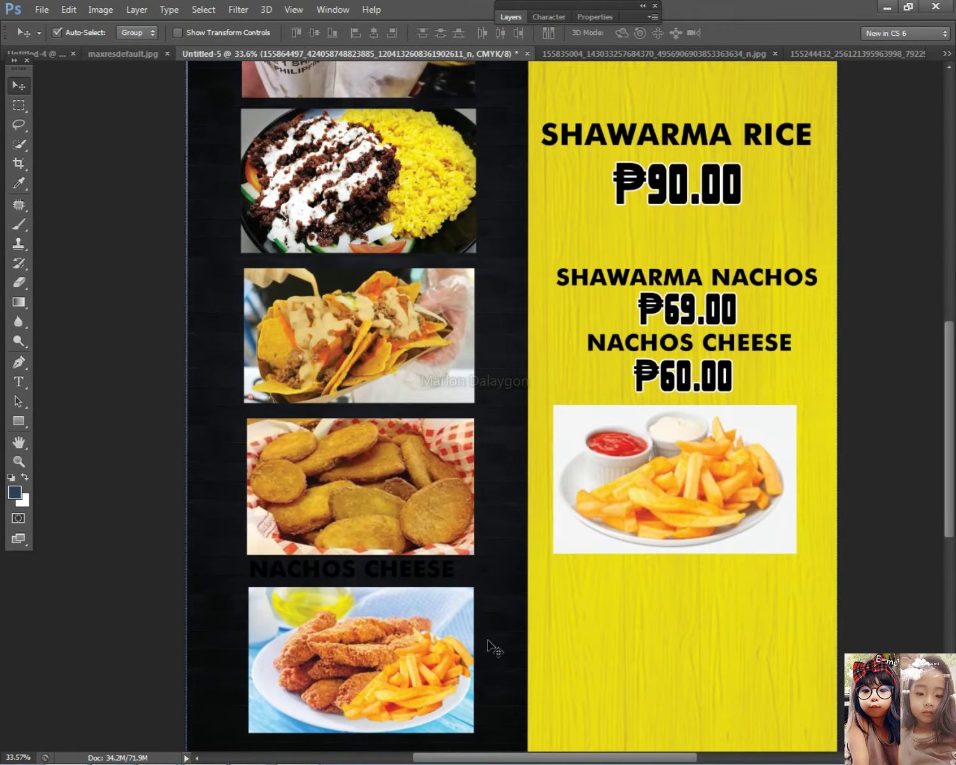
pyautogui.rightClick(426, 662)
pyautogui.click(442, 666)
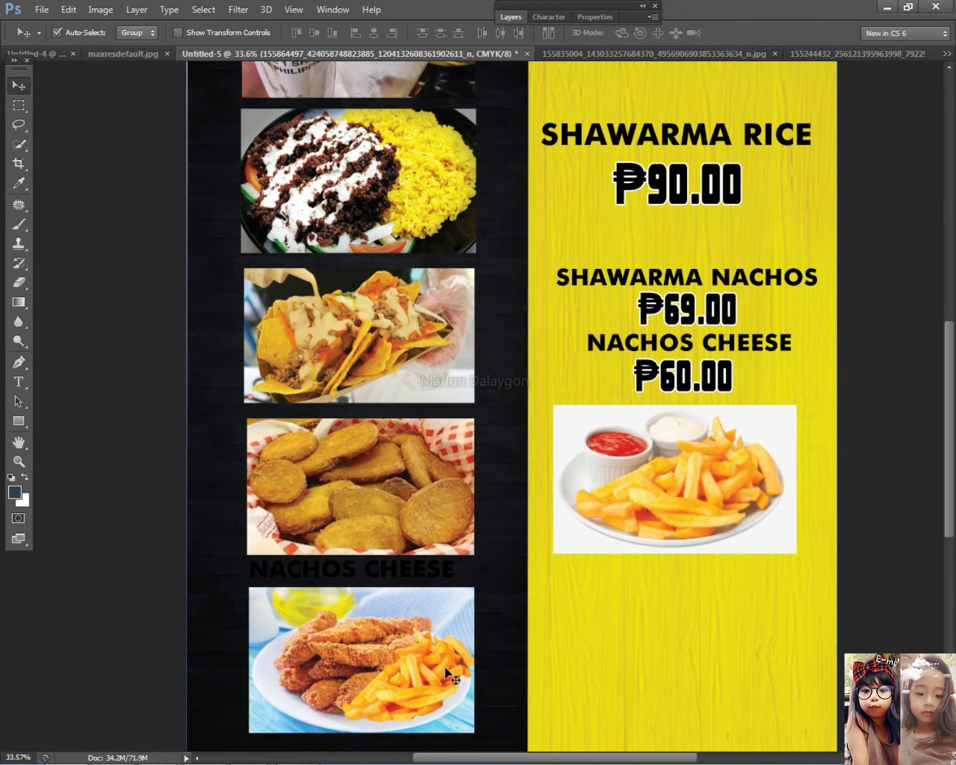
# - Select the black NACHOS CHEESE heading copy between the two lowest photos in the black column
pyautogui.scroll(-3, 443, 613)
pyautogui.scroll(3, 391, 599)
pyautogui.rightClick(385, 599)
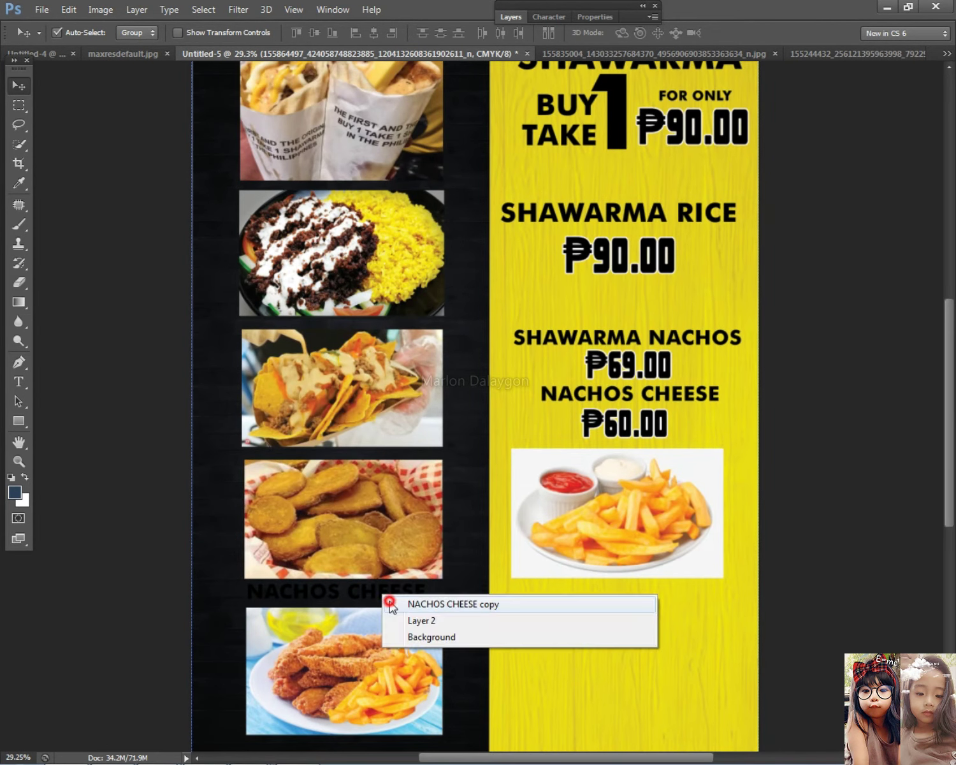
pyautogui.click(390, 602)
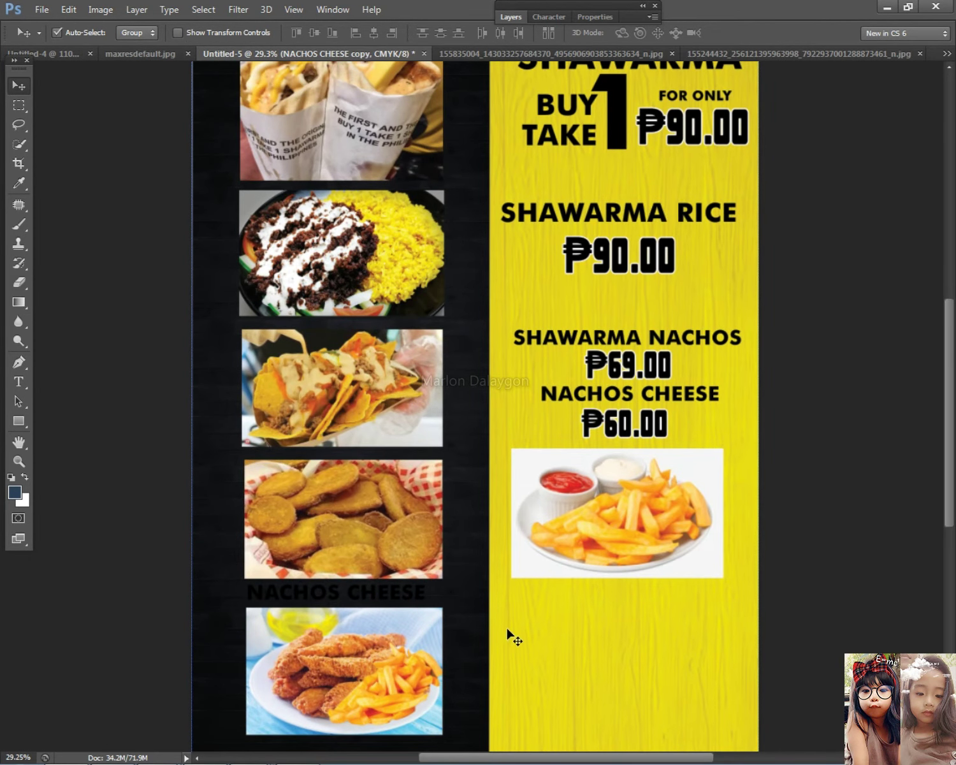
pyautogui.scroll(-3, 513, 634)
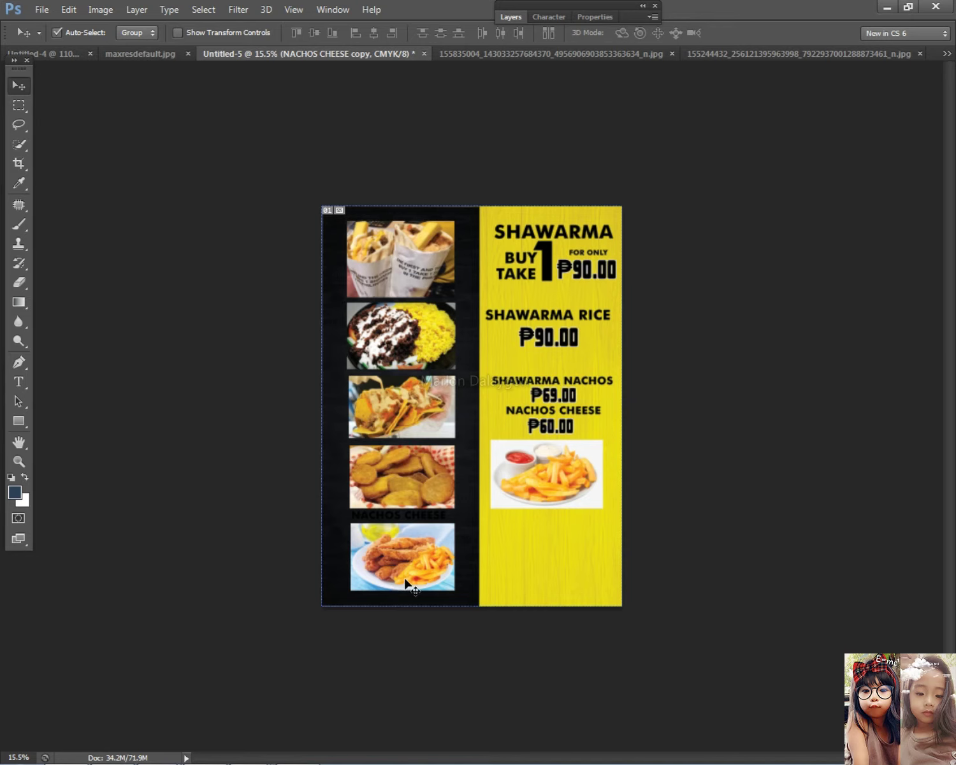
pyautogui.scroll(-2, 406, 581)
pyautogui.scroll(3, 465, 566)
pyautogui.rightClick(413, 554)
pyautogui.click(470, 563)
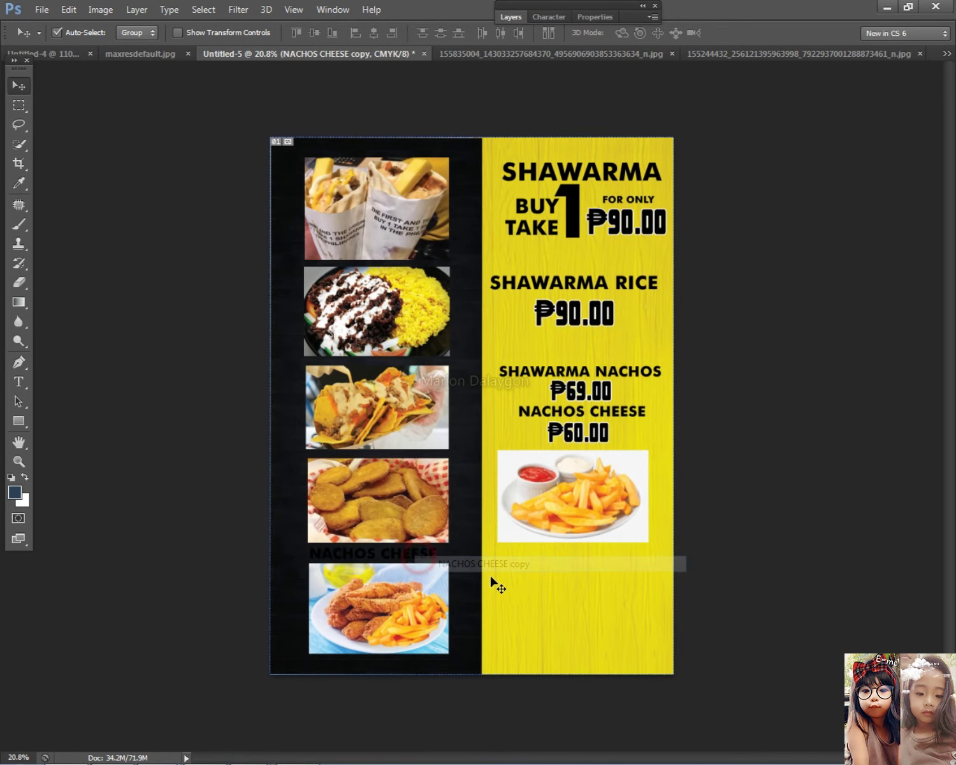
pyautogui.scroll(2, 502, 456)
pyautogui.rightClick(577, 496)
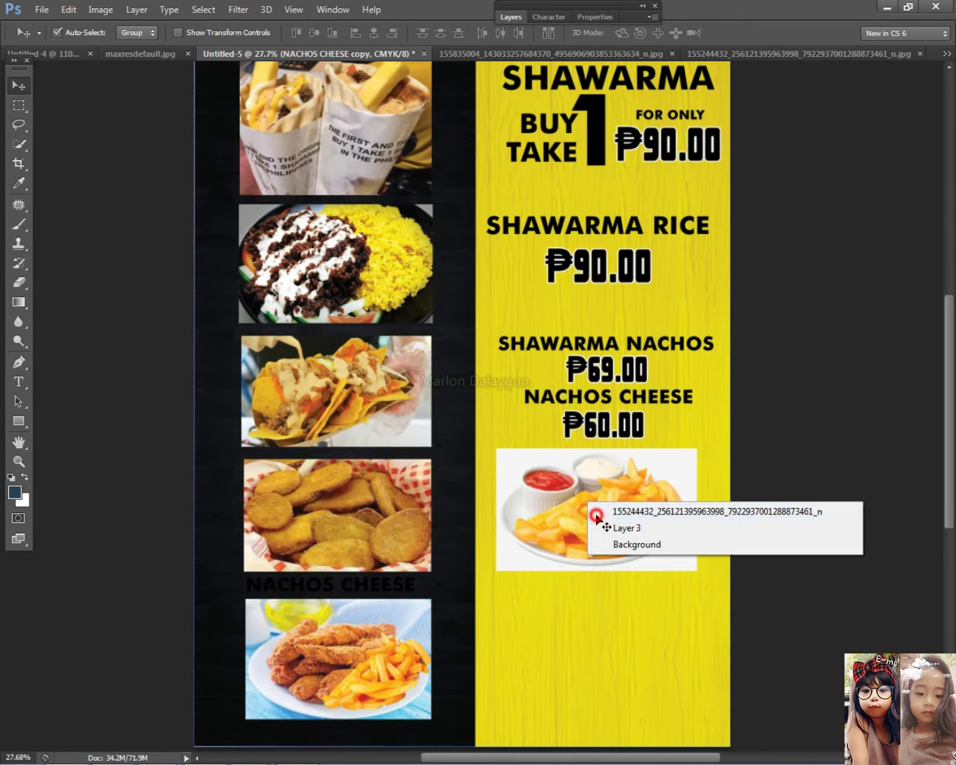
pyautogui.click(596, 509)
pyautogui.hotkey('alt', 'Tab')
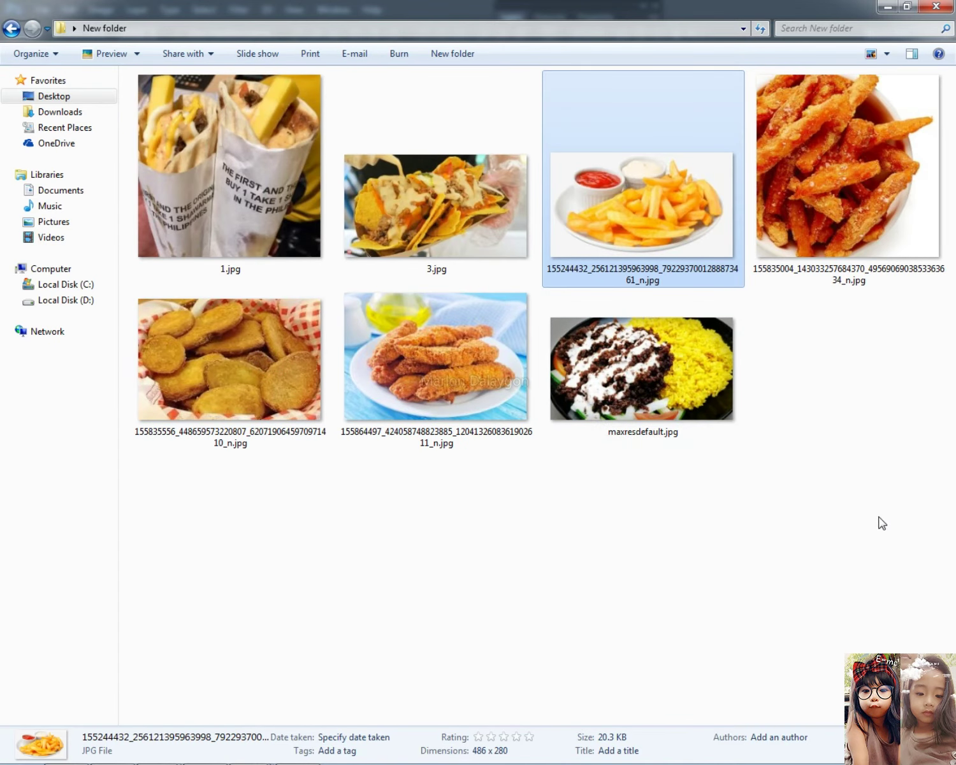
pyautogui.moveTo(277, 379); pyautogui.dragTo(493, 478)
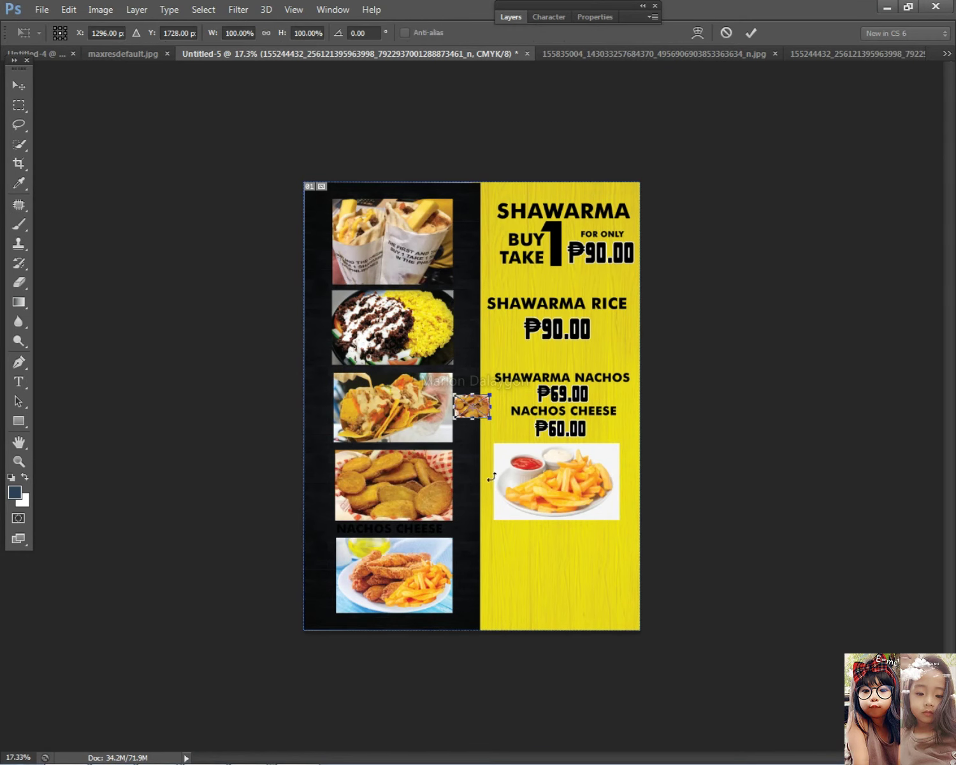
pyautogui.press('Escape')
pyautogui.click(887, 8)
# - Place the seasoned fries photo into the menu and size it to fit beneath the plain fries photo in the yellow column
pyautogui.moveTo(784, 242); pyautogui.dragTo(502, 430)
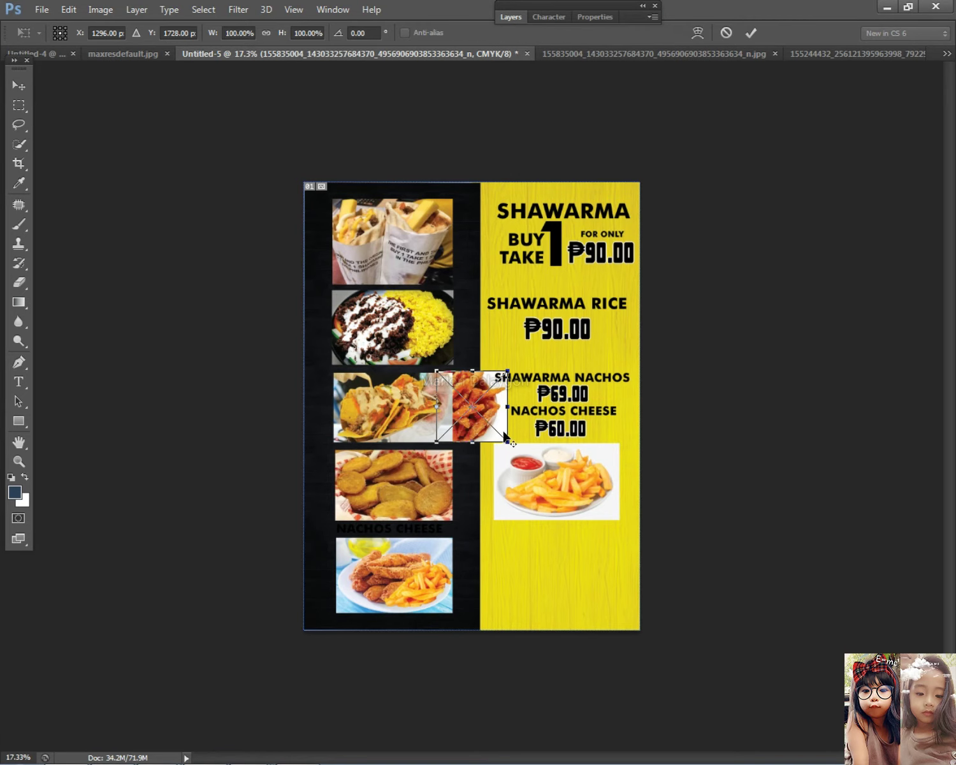
pyautogui.hotkey('ctrl', '0')
pyautogui.moveTo(610, 530); pyautogui.dragTo(630, 570)
pyautogui.moveTo(529, 467); pyautogui.dragTo(611, 690)
pyautogui.scroll(-2, 682, 747)
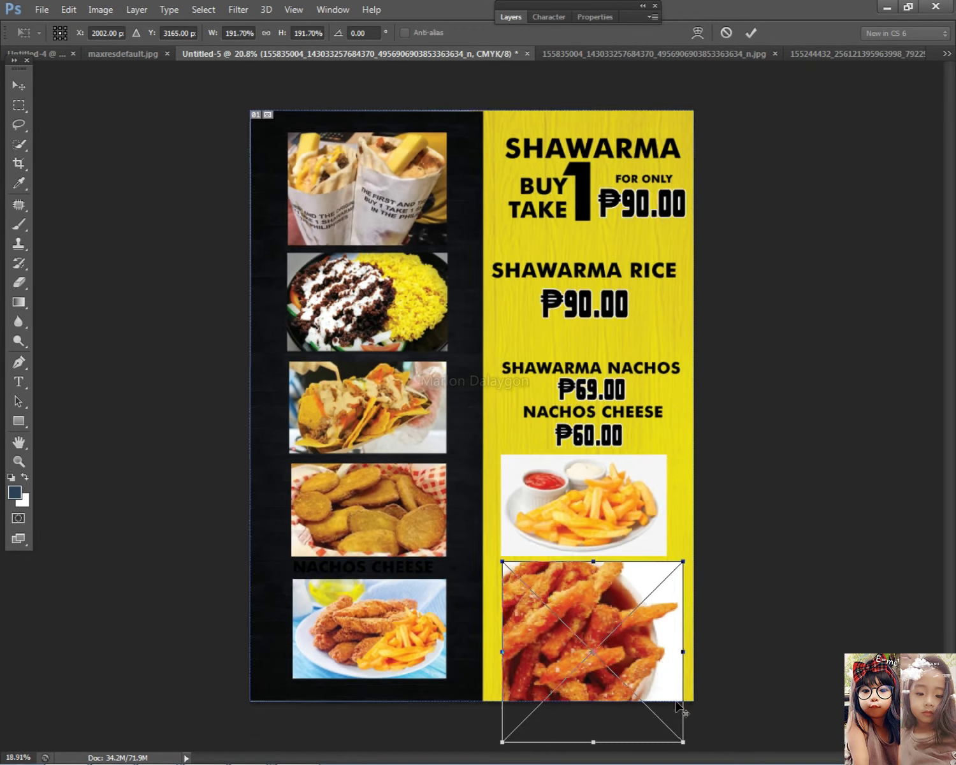
pyautogui.moveTo(617, 635); pyautogui.dragTo(601, 620)
pyautogui.moveTo(579, 555); pyautogui.dragTo(607, 559)
pyautogui.press('Return')
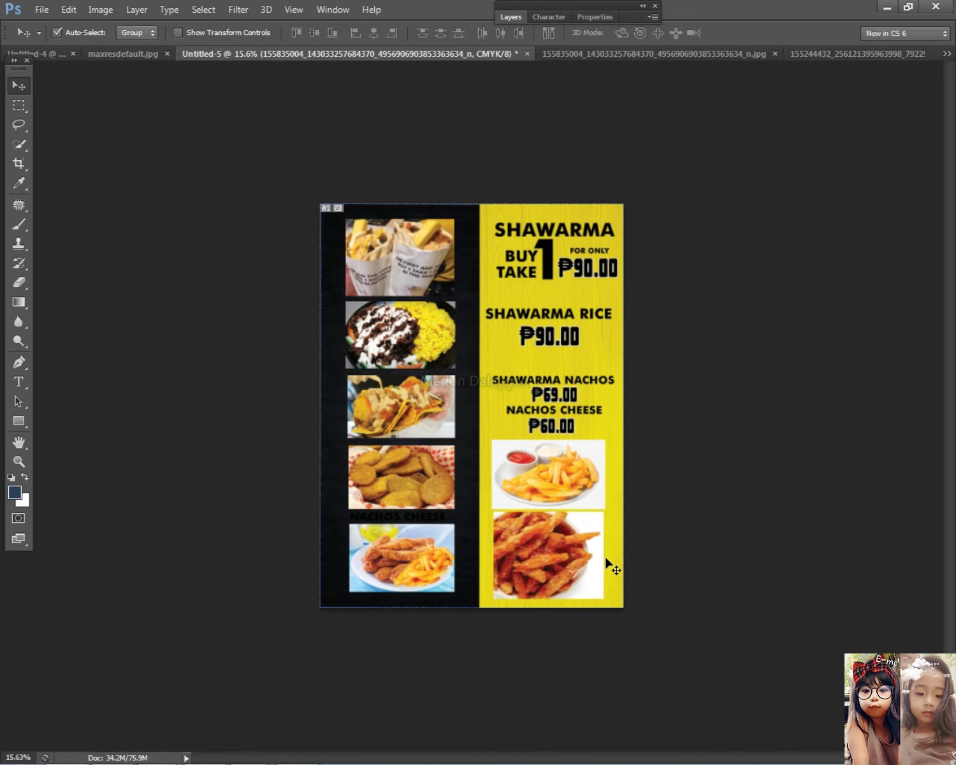
# - Reduce the seasoned fries photo's height and stretch the plain fries photo slightly taller above it
pyautogui.hotkey('ctrl', '0')
pyautogui.hotkey('ctrl', 't')
pyautogui.moveTo(594, 573)
pyautogui.mouseDown()
pyautogui.moveTo(594, 587)
pyautogui.moveTo(602, 578)
pyautogui.mouseUp()
pyautogui.press('Return')
pyautogui.rightClick(610, 560)
pyautogui.click(704, 553)
pyautogui.hotkey('ctrl', 't')
pyautogui.press('Return')
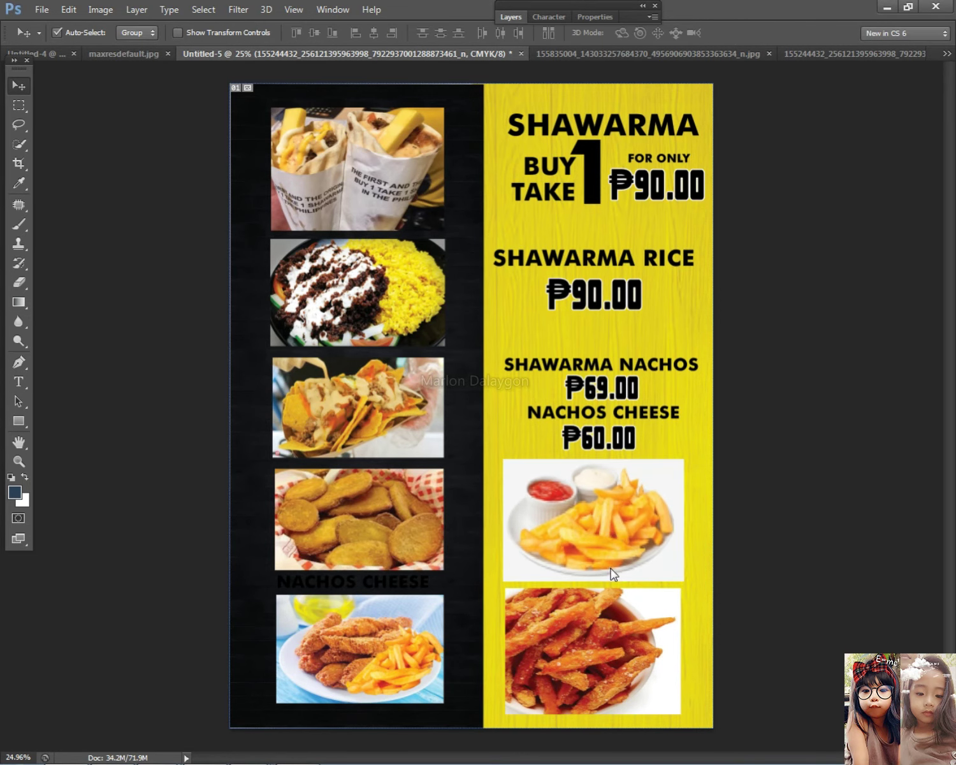
# - Compress the top three food photos in the black column together to 94.19% height
pyautogui.scroll(-4, 587, 399)
pyautogui.scroll(3, 587, 399)
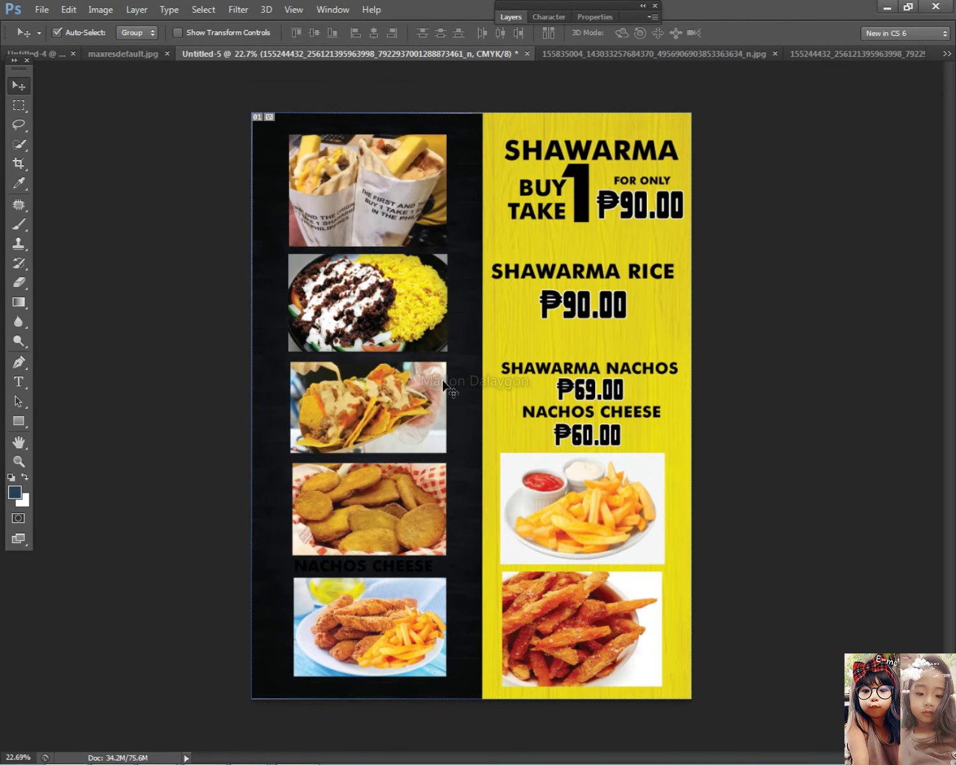
pyautogui.moveTo(466, 440); pyautogui.dragTo(340, 208)
pyautogui.hotkey('ctrl', 't')
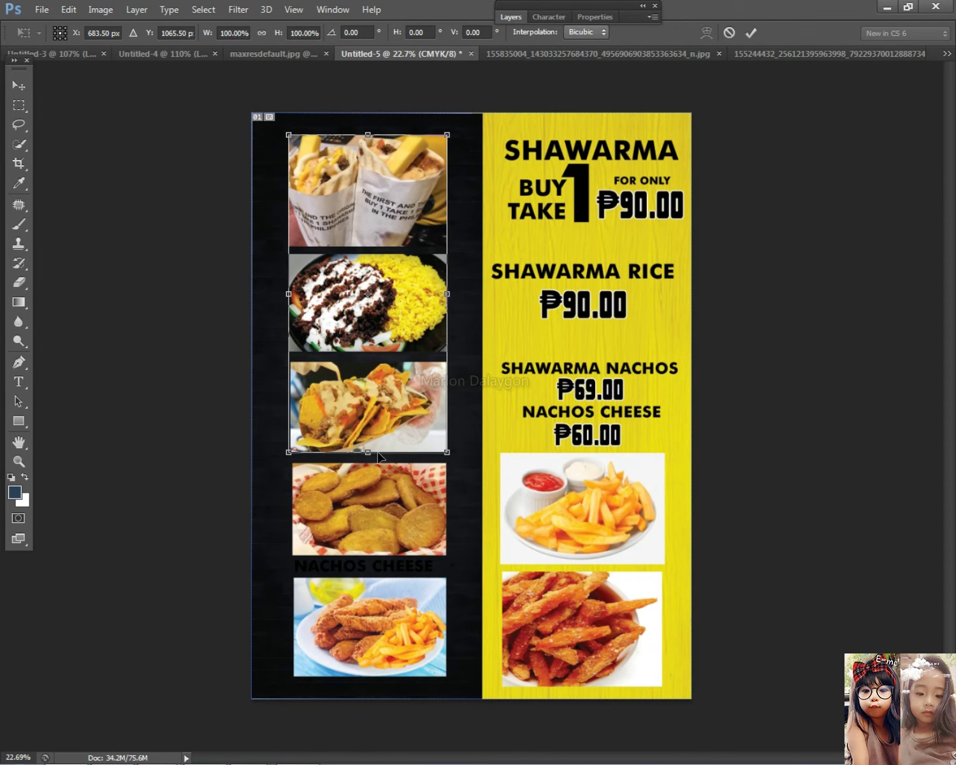
pyautogui.moveTo(370, 436); pyautogui.dragTo(369, 428)
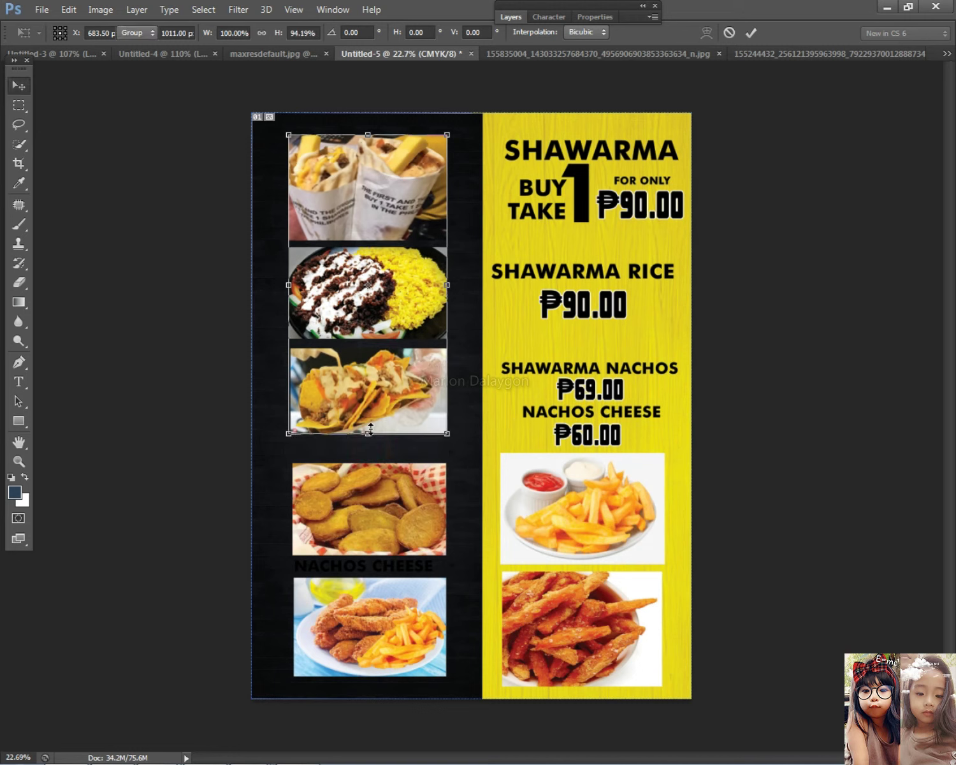
pyautogui.press('Return')
# - Move the potato-slices photo, the black heading copy and the chicken-and-fries photo up together toward the nachos photo
pyautogui.moveTo(479, 636); pyautogui.dragTo(378, 519)
pyautogui.moveTo(379, 519); pyautogui.dragTo(380, 508)
pyautogui.press('Up')
pyautogui.press('Up')
pyautogui.press('Up')
pyautogui.press('Up')
pyautogui.press('Up')
pyautogui.press('Up')
pyautogui.press('Up')
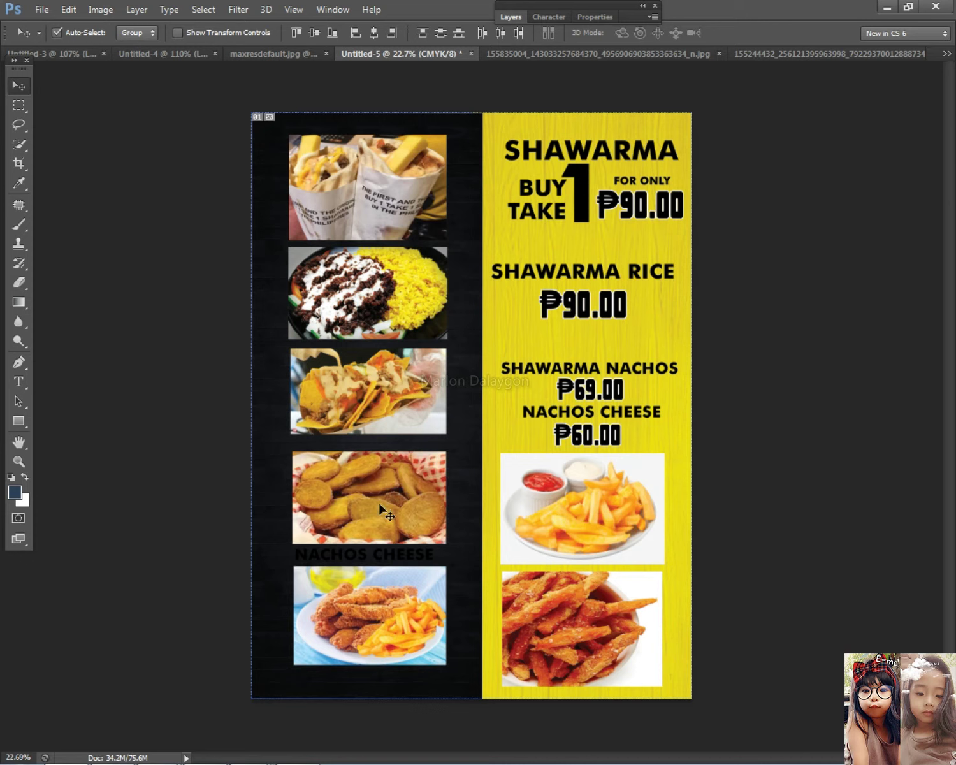
# - Move the SHAWARMA NACHOS and NACHOS CHEESE headings with their prices up, away from the fries photo
pyautogui.moveTo(699, 424); pyautogui.dragTo(499, 361)
pyautogui.moveTo(567, 378); pyautogui.dragTo(561, 365)
pyautogui.moveTo(726, 451); pyautogui.dragTo(537, 377)
pyautogui.moveTo(605, 383); pyautogui.dragTo(599, 374)
pyautogui.hotkey('ctrl', 'z')
pyautogui.moveTo(611, 435); pyautogui.dragTo(615, 420)
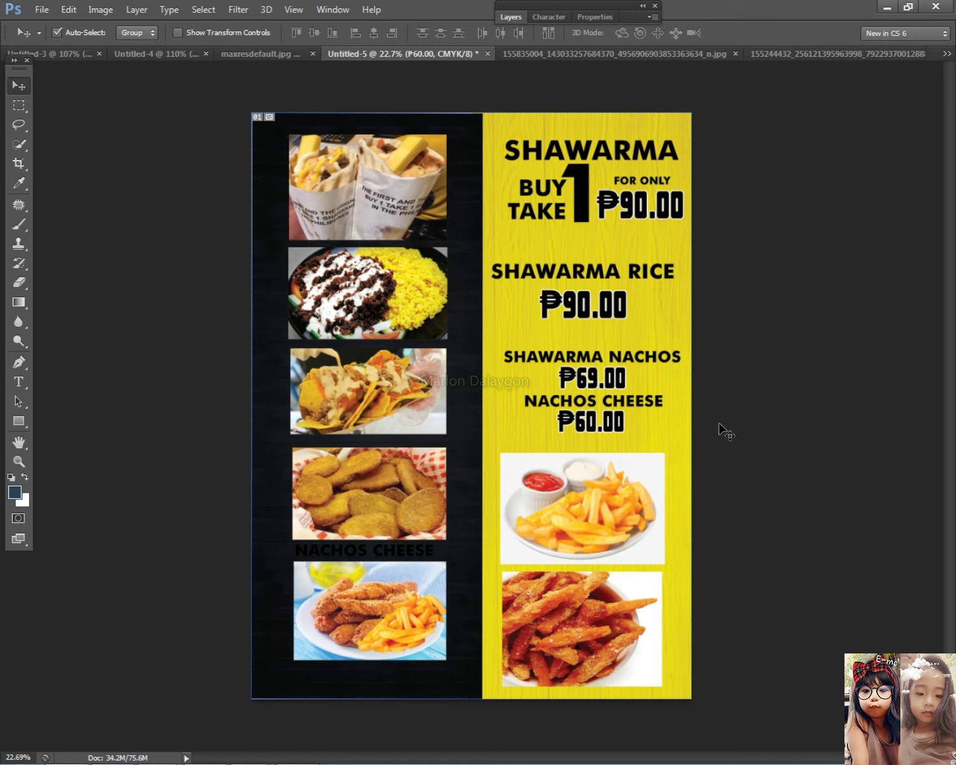
# - Shift the SHAWARMA RICE heading and its price right and slightly up to line up with the other headings
pyautogui.moveTo(674, 315); pyautogui.dragTo(576, 271)
pyautogui.moveTo(576, 268); pyautogui.dragTo(587, 268)
pyautogui.hotkey('shift', 'Up')
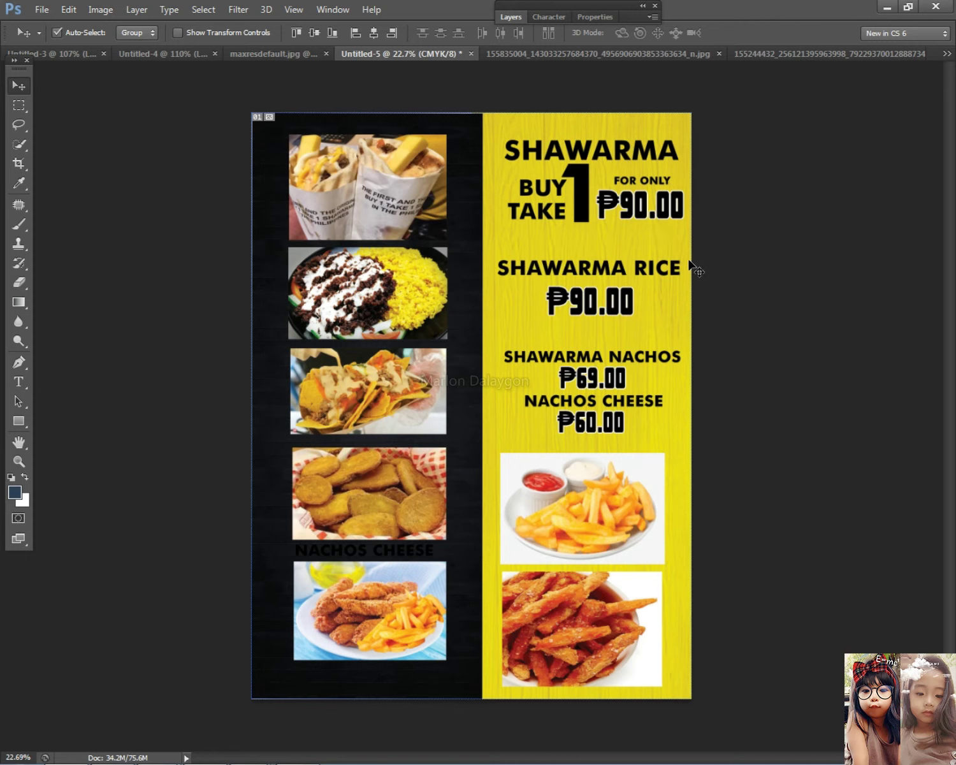
pyautogui.press('Right')
# - Nudge the NACHOS CHEESE heading and its ₱60.00 price down to separate them from the ₱69.00 price
pyautogui.moveTo(693, 428); pyautogui.dragTo(566, 402)
pyautogui.moveTo(675, 424); pyautogui.dragTo(548, 406)
pyautogui.hotkey('shift', 'Down')
pyautogui.hotkey('shift', 'Down')
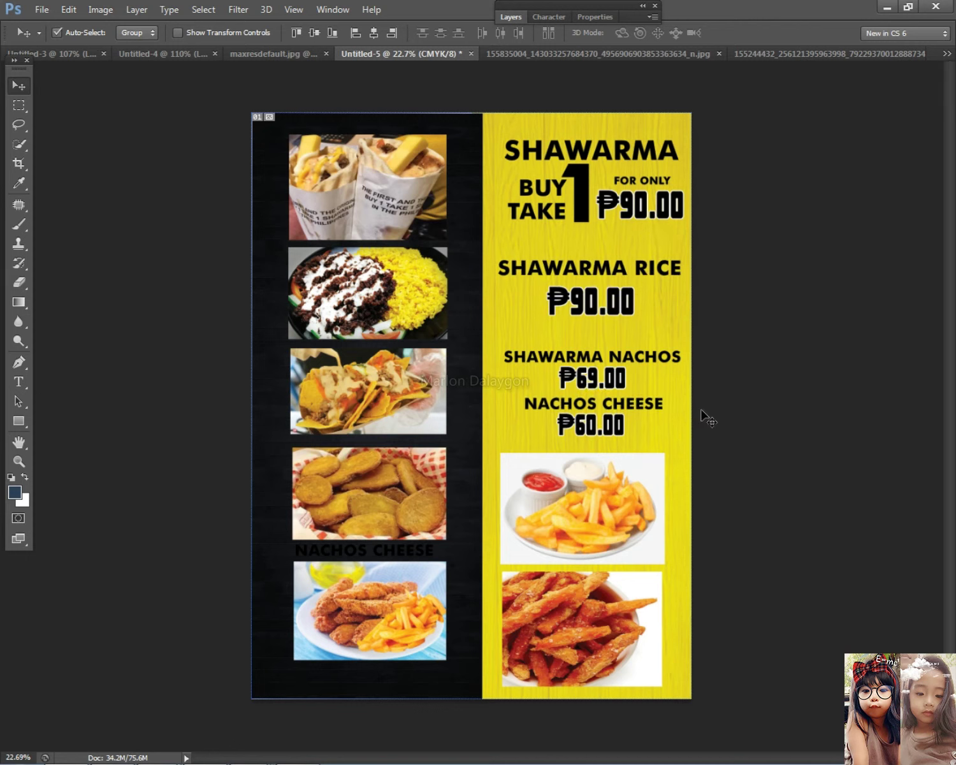
pyautogui.moveTo(698, 319); pyautogui.dragTo(517, 273)
# - Move the plain fries photo slightly up and bring the seasoned fries photo up close beneath it
pyautogui.scroll(-5, 594, 472)
pyautogui.scroll(6, 591, 462)
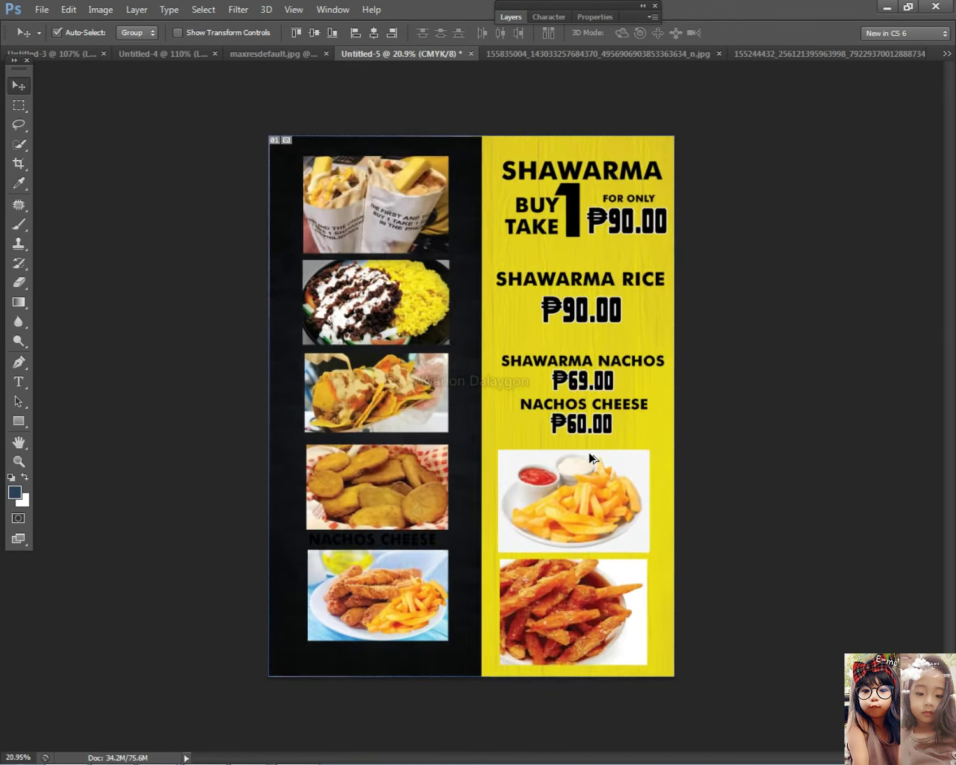
pyautogui.rightClick(591, 497)
pyautogui.click(620, 507)
pyautogui.moveTo(623, 509); pyautogui.dragTo(626, 504)
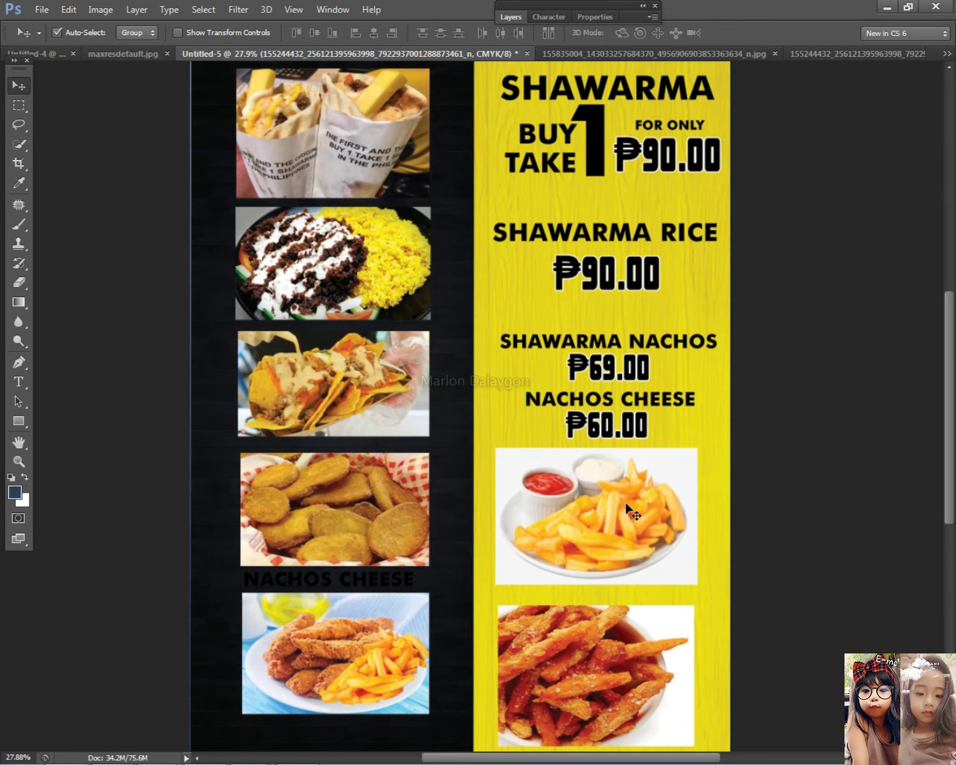
pyautogui.scroll(-1, 627, 507)
pyautogui.moveTo(607, 610); pyautogui.dragTo(606, 599)
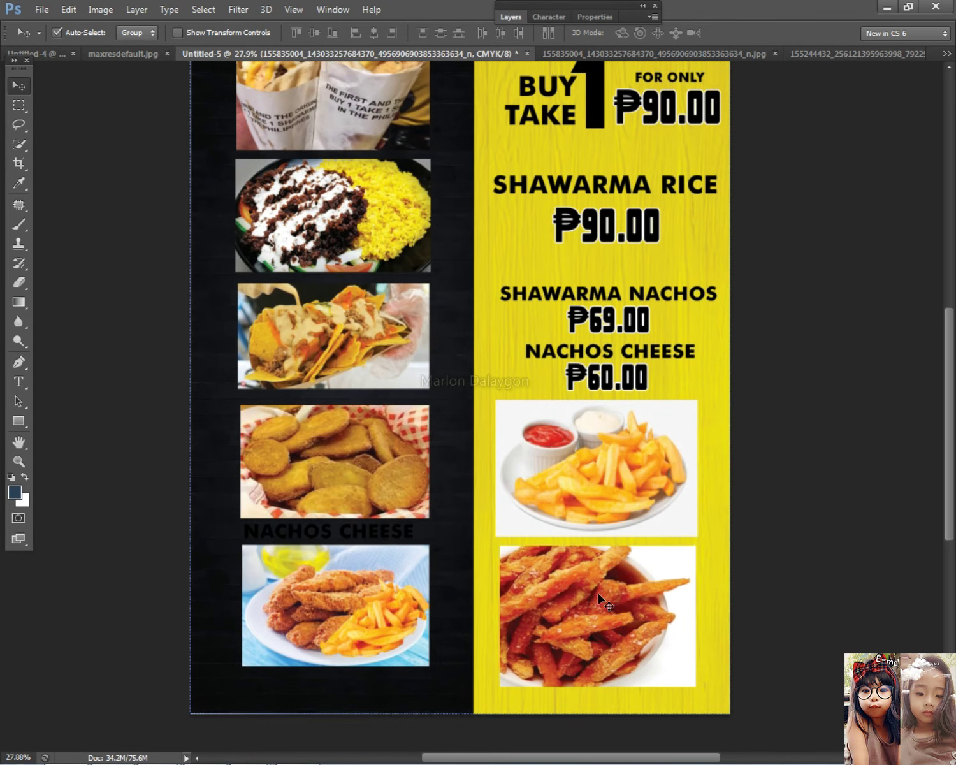
# - Move the chicken-and-fries photo down to leave room beneath the potato-slices photo
pyautogui.rightClick(313, 589)
pyautogui.click(339, 599)
pyautogui.scroll(3, 345, 604)
pyautogui.moveTo(348, 607); pyautogui.dragTo(343, 634)
pyautogui.hscroll(-1, 374, 533)
# - Stretch the potato-slices photo slightly downward to 312.64% height
pyautogui.click(383, 462)
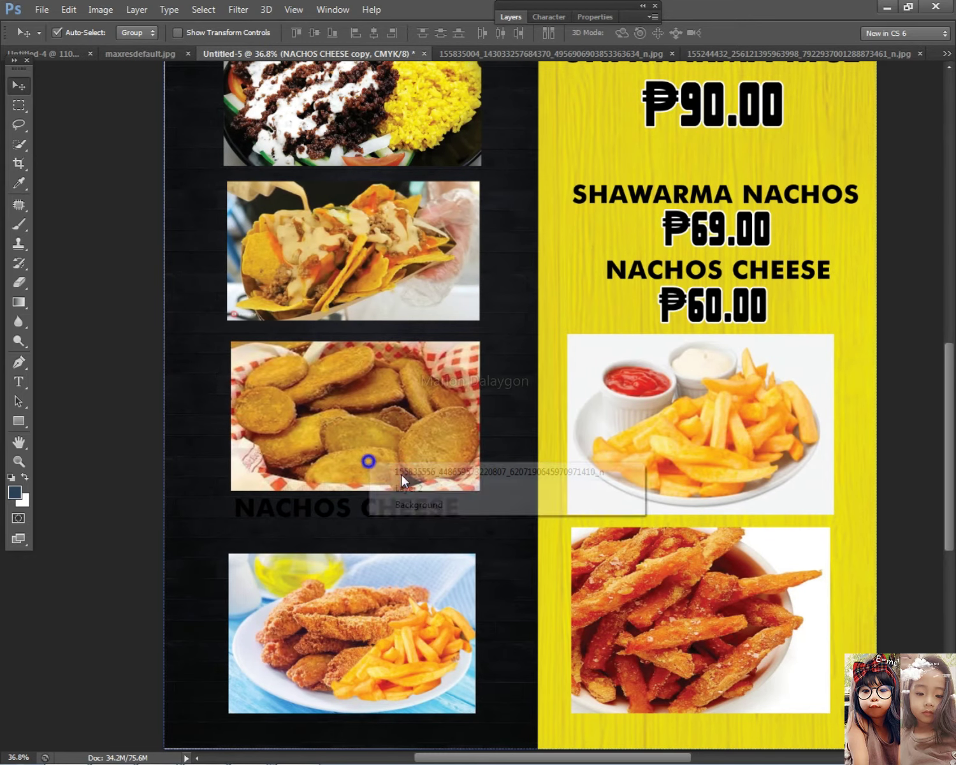
pyautogui.hotkey('ctrl', 't')
pyautogui.moveTo(355, 493); pyautogui.dragTo(354, 498)
pyautogui.press('Return')
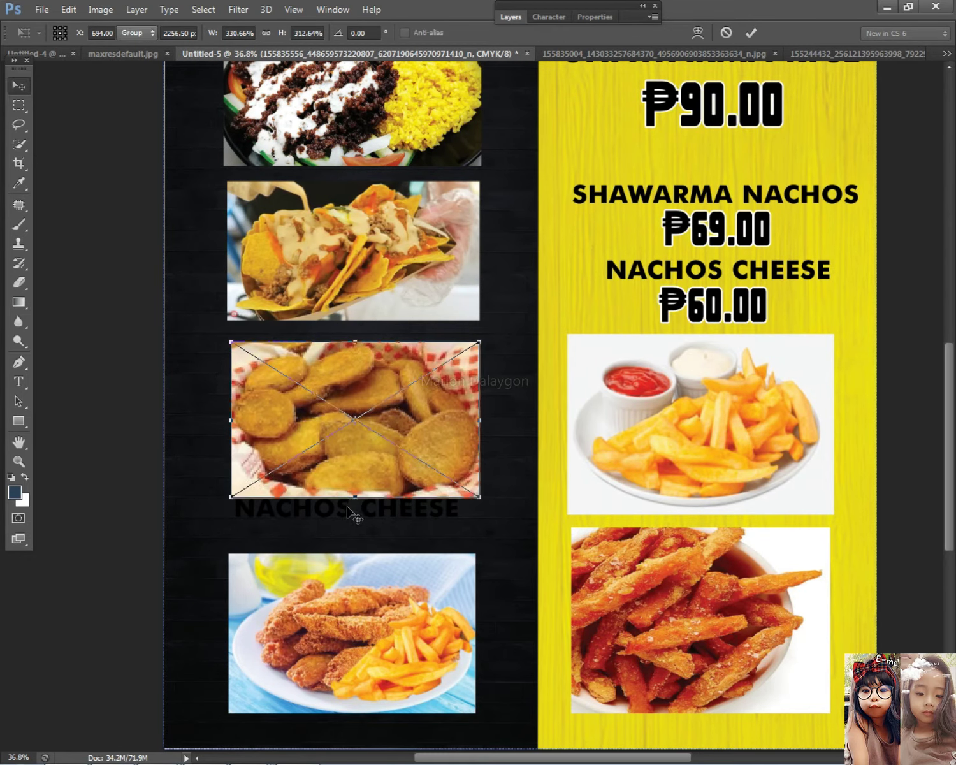
# - Switch to the Facebook Messenger photo in the browser and copy the annotated chicken fillet reference image
pyautogui.click(369, 522)
pyautogui.hotkey('alt', 'Tab')
pyautogui.hotkey('alt', 'Tab')
pyautogui.hotkey('alt', 'Tab')
pyautogui.hotkey('alt', 'Tab')
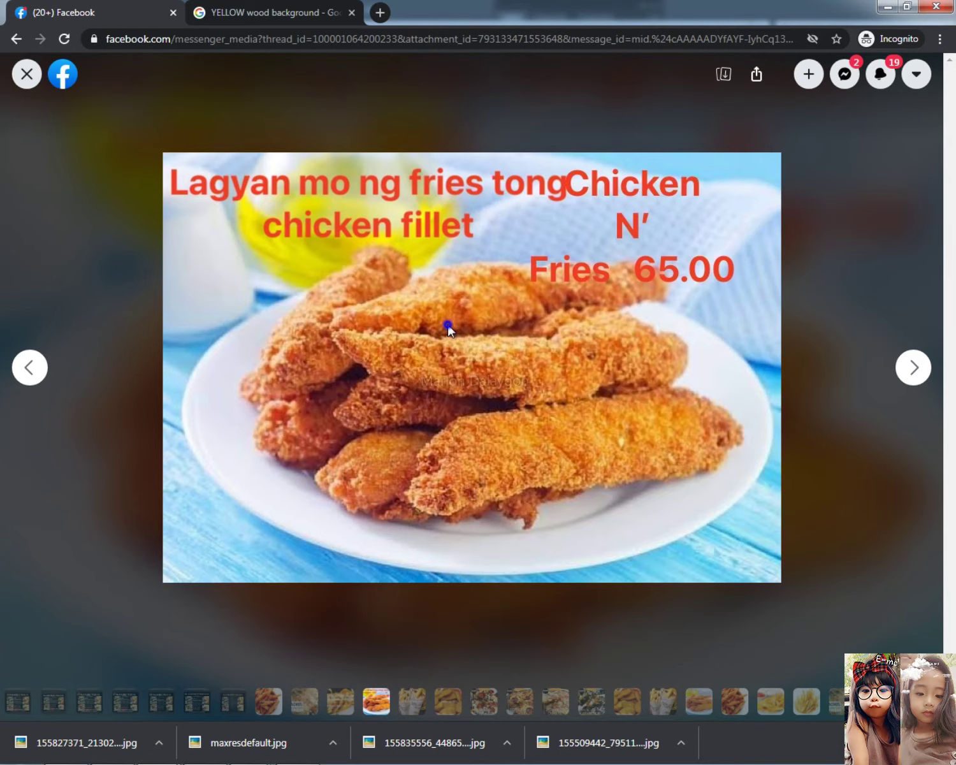
pyautogui.rightClick(448, 328)
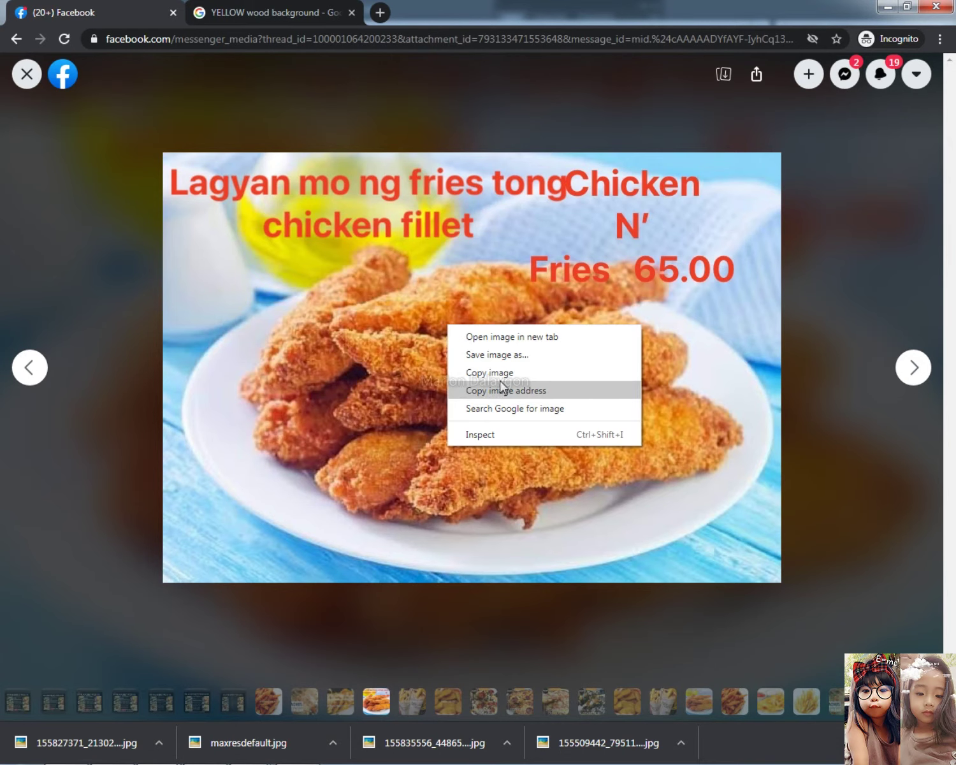
pyautogui.click(500, 375)
# - Paste the chicken fillet reference image into the Untitled-5 menu and move it aside toward the yellow column
pyautogui.hotkey('alt', 'Tab')
pyautogui.hotkey('alt', 'Tab')
pyautogui.hotkey('ctrl', 'v')
pyautogui.moveTo(520, 436); pyautogui.dragTo(576, 381)
pyautogui.scroll(4, 577, 381)
pyautogui.moveTo(459, 418); pyautogui.dragTo(663, 230)
# - Duplicate the black NACHOS CHEESE heading onto the lower edge of the chicken-and-fries photo
pyautogui.moveTo(451, 411); pyautogui.dragTo(478, 685)
pyautogui.scroll(-1, 478, 685)
pyautogui.click(19, 382)
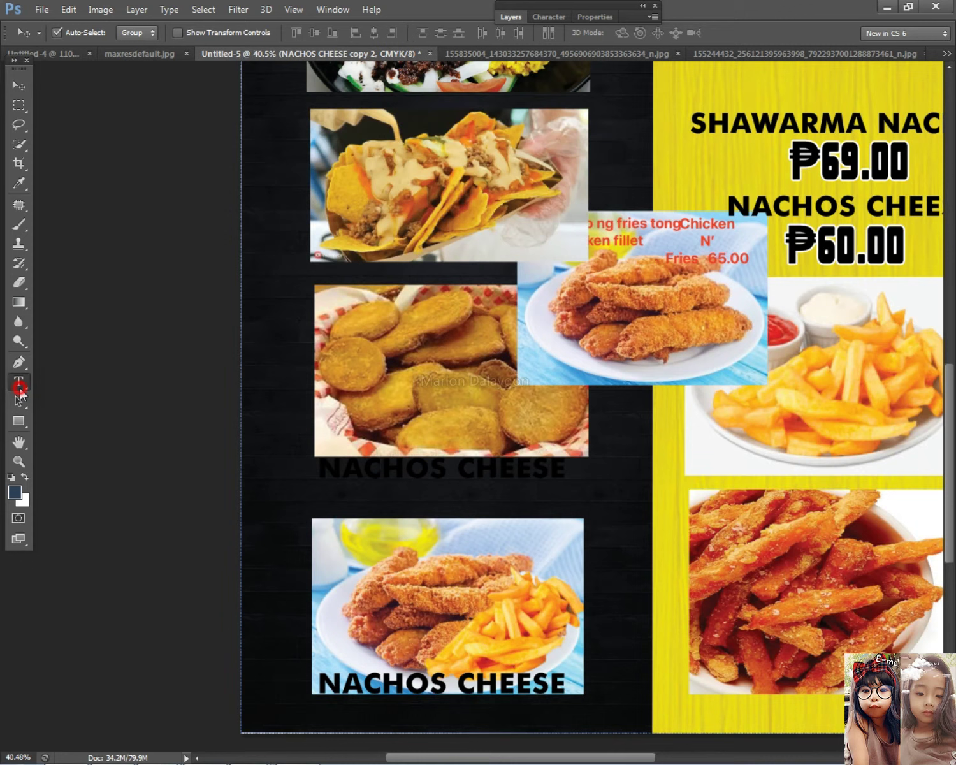
# - Bring the pasted reference image to the front and move it over the potato-slices photo
pyautogui.click(18, 86)
pyautogui.click(582, 284)
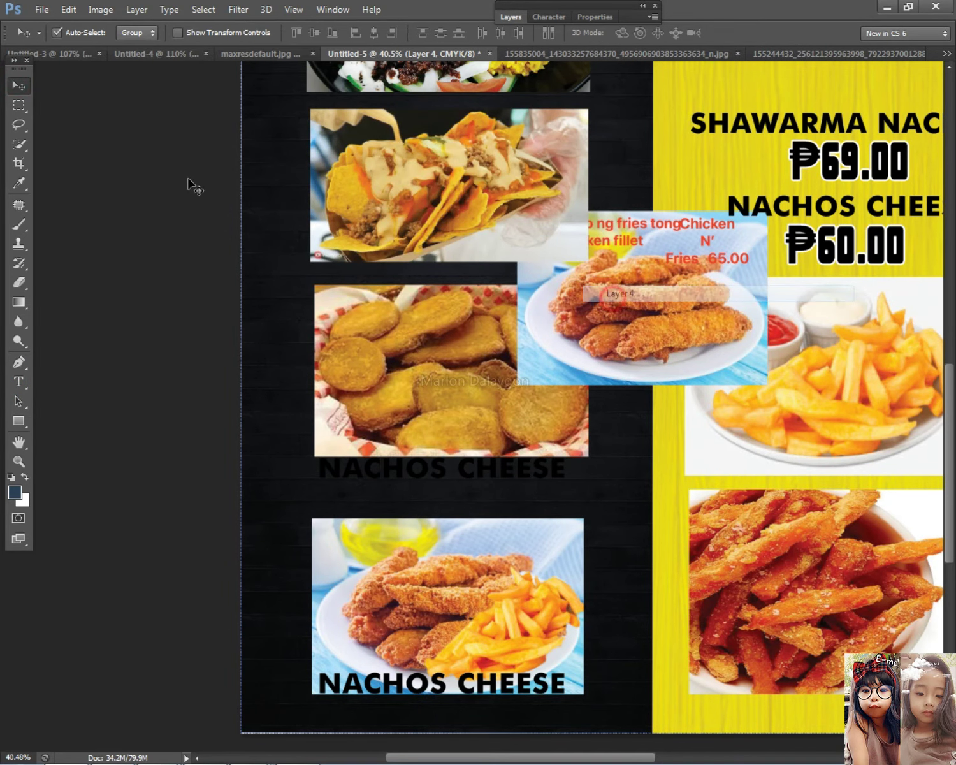
pyautogui.click(100, 10)
pyautogui.moveTo(153, 358)
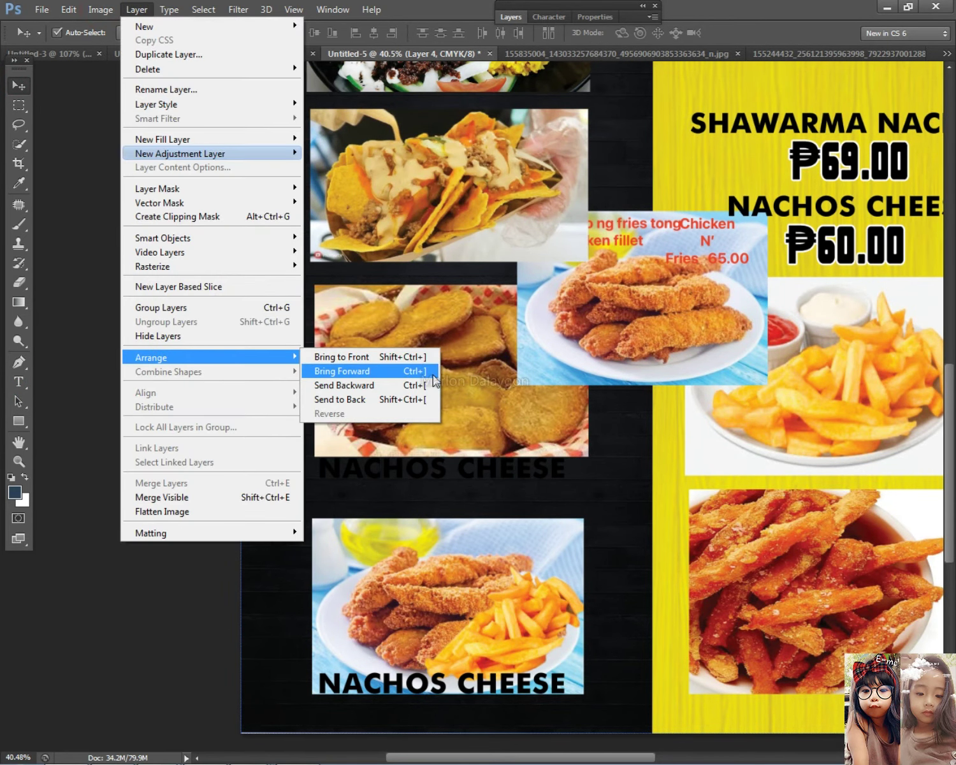
pyautogui.click(383, 356)
pyautogui.moveTo(676, 299); pyautogui.dragTo(491, 377)
pyautogui.scroll(-5, 533, 473)
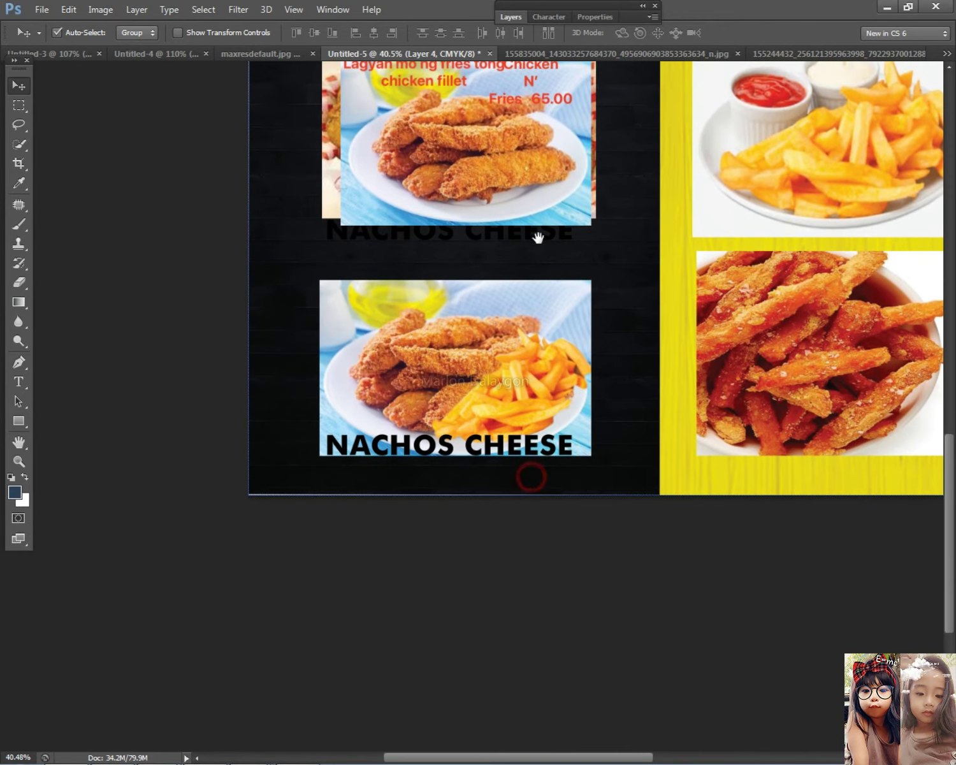
# - Replace the text of the heading copy on the chicken-and-fries photo with CHICKEN FILLET
pyautogui.click(18, 381)
pyautogui.scroll(3, 472, 551)
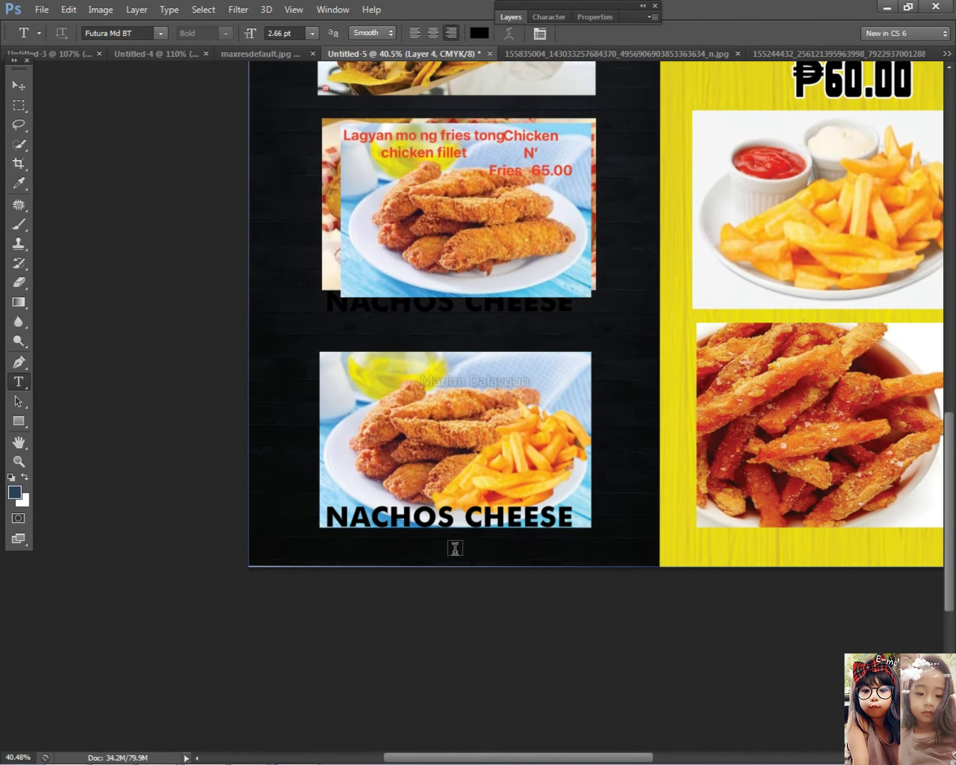
pyautogui.tripleClick(457, 517)
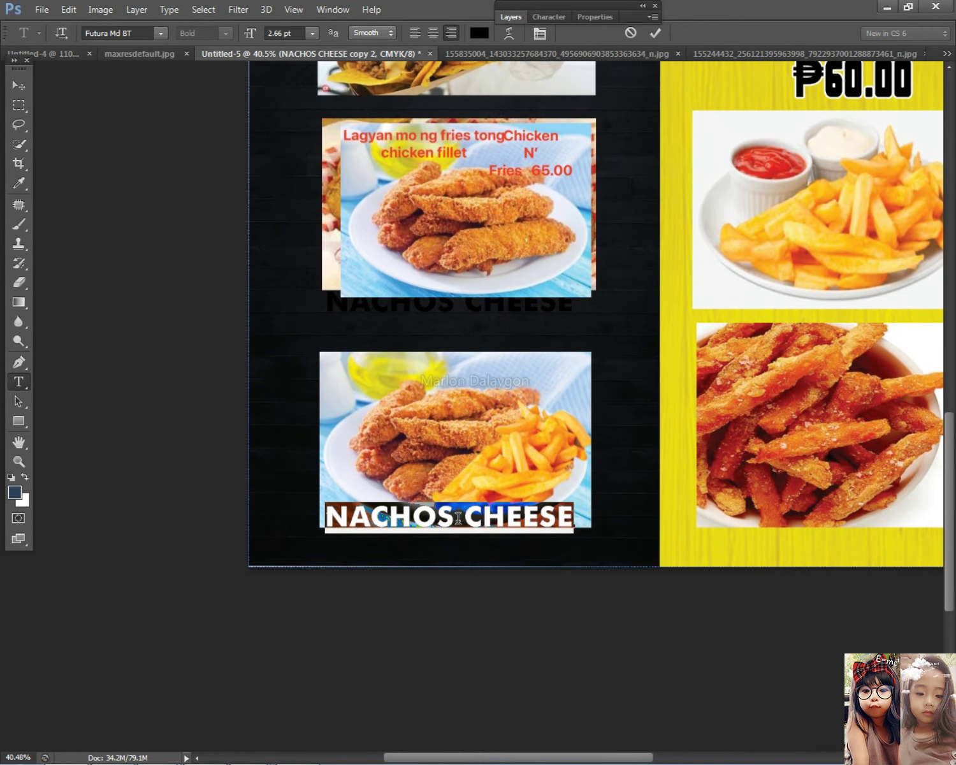
pyautogui.write('CH')
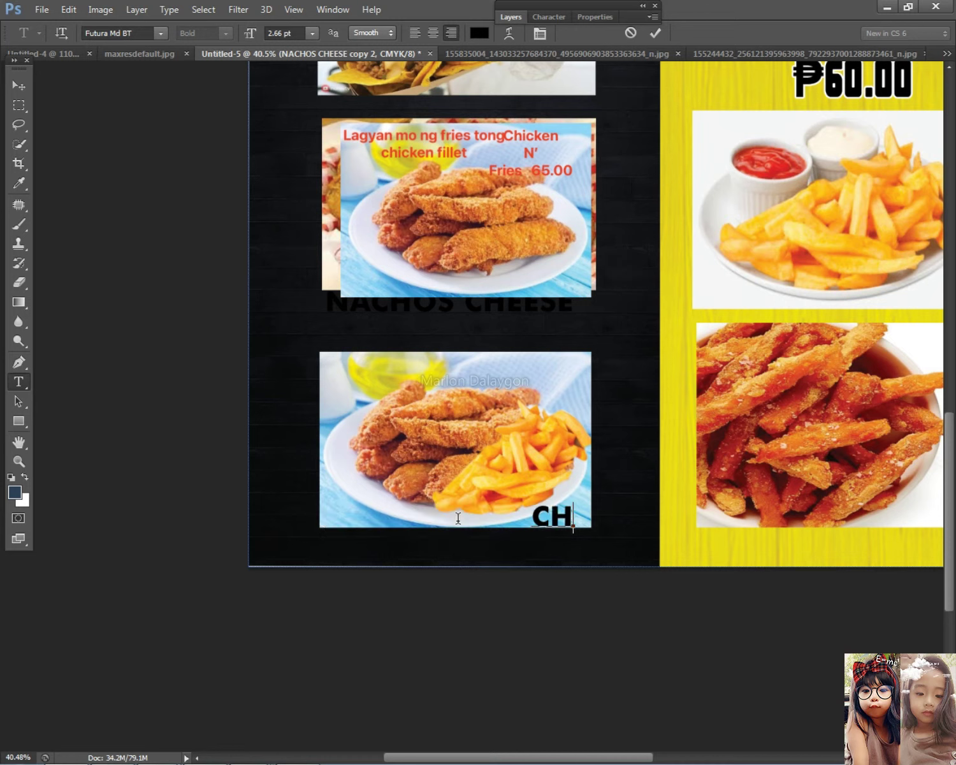
pyautogui.write('I')
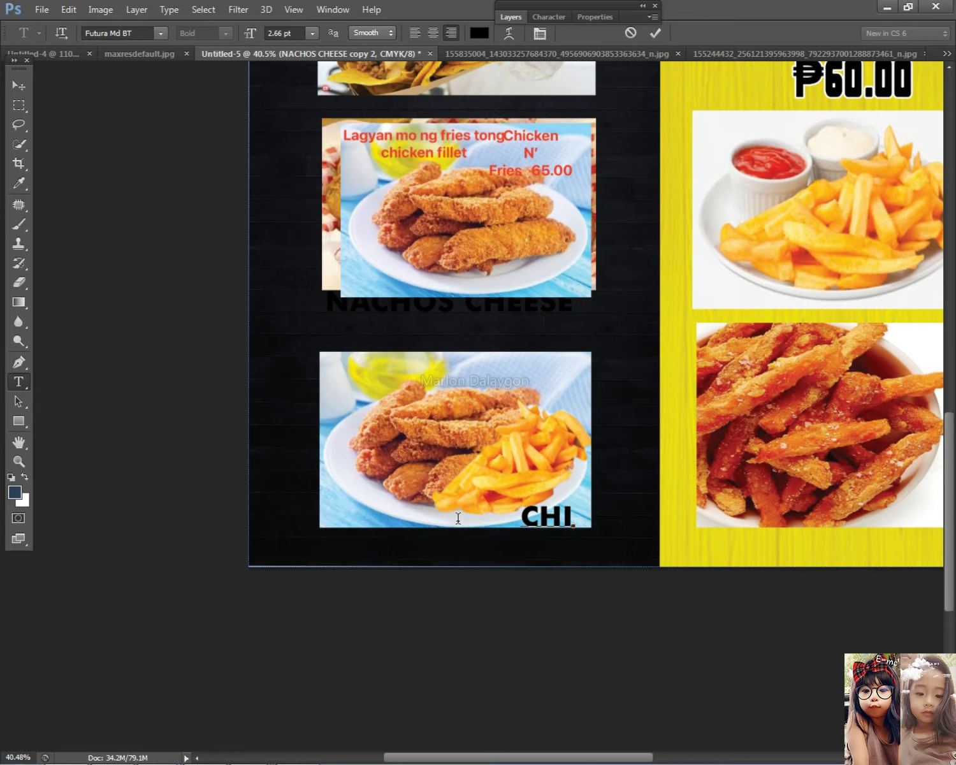
pyautogui.write('CKEN')
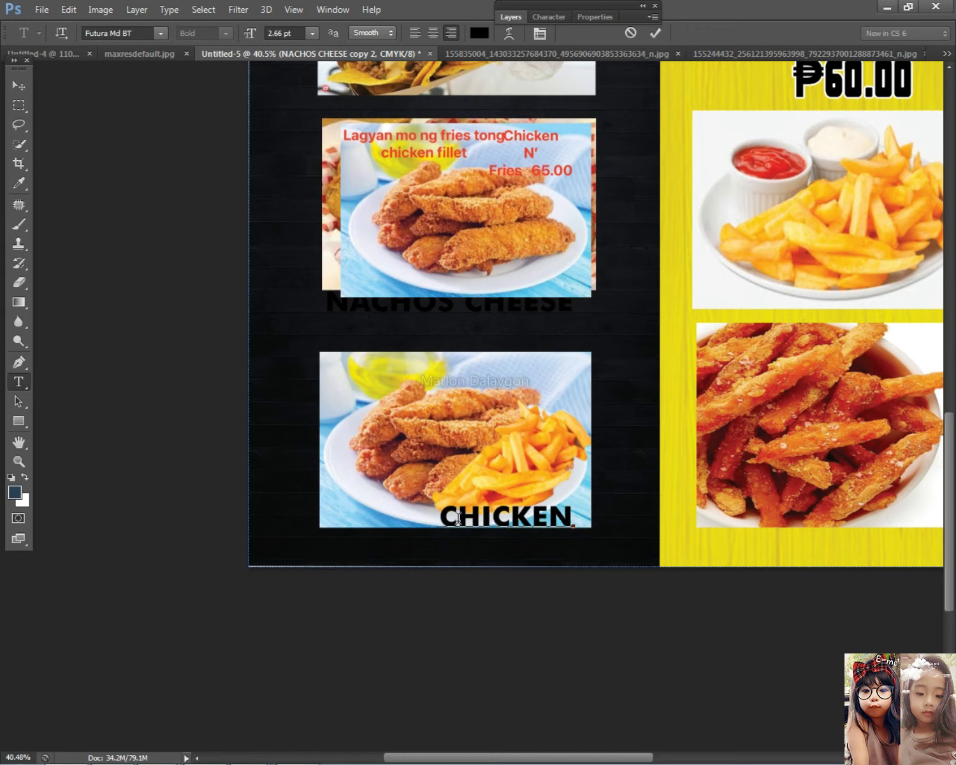
pyautogui.write(' FILLET')
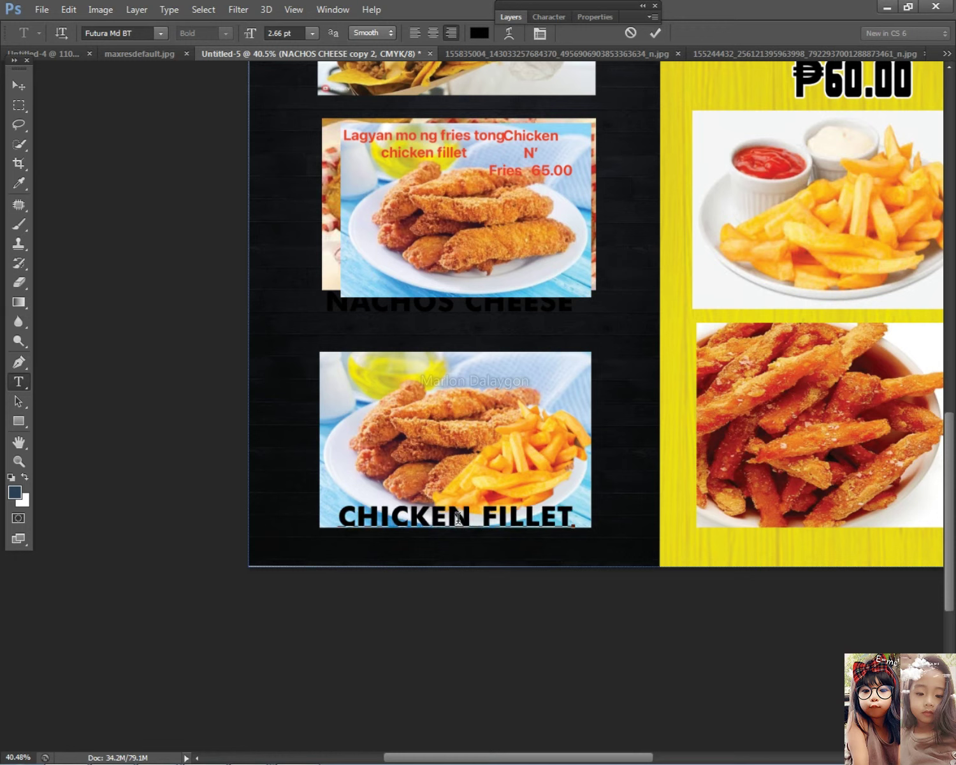
pyautogui.click(19, 85)
# - Move the CHICKEN FILLET heading slightly up and scale it to 94.27% width and 78% height
pyautogui.moveTo(516, 518); pyautogui.dragTo(521, 510)
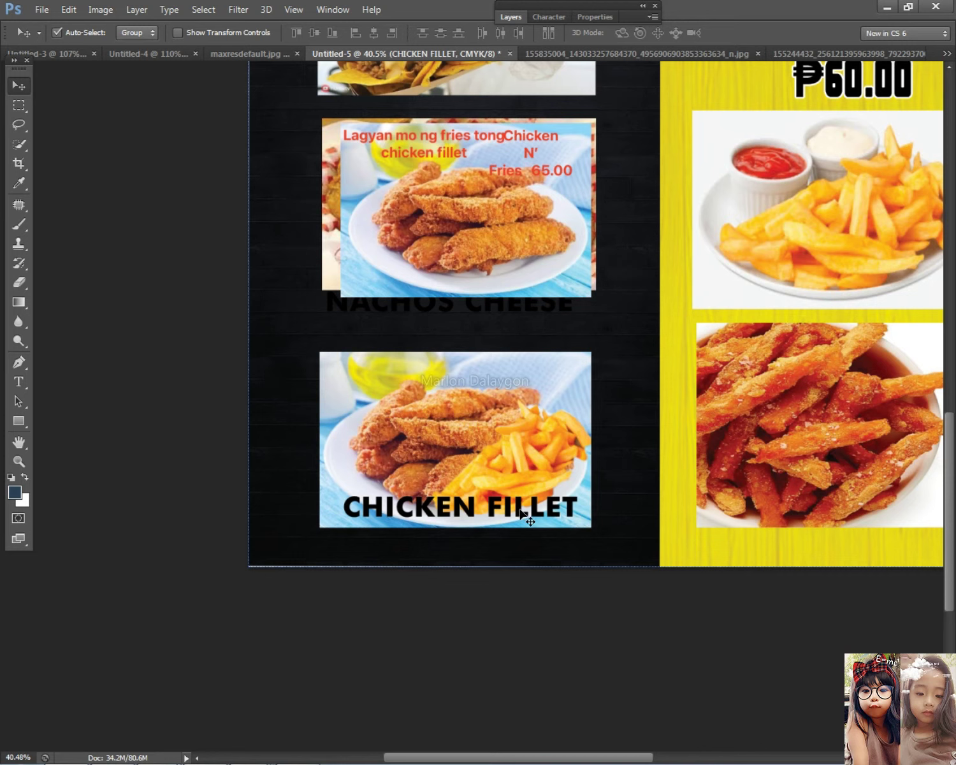
pyautogui.hotkey('ctrl', 't')
pyautogui.moveTo(576, 524); pyautogui.dragTo(566, 521)
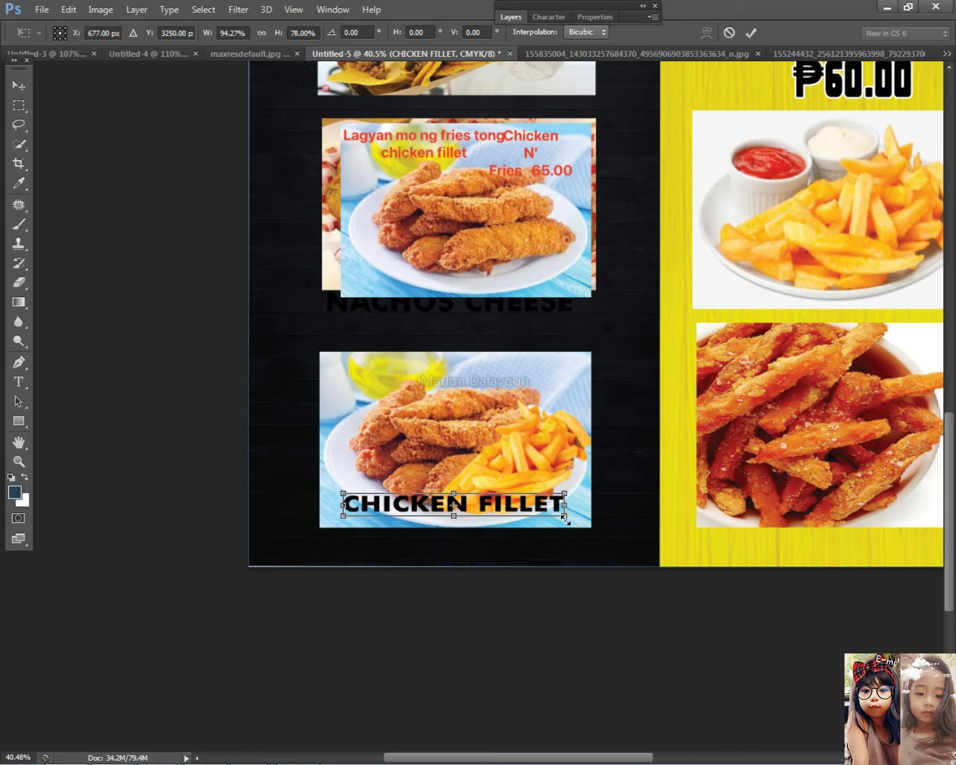
pyautogui.press('Return')
# - Nudge the CHICKEN FILLET heading down toward the bottom edge of the chicken-and-fries photo
pyautogui.press('Down')
pyautogui.press('Down')
pyautogui.press('Down')
pyautogui.press('Down')
pyautogui.press('Down')
pyautogui.press('Down')
pyautogui.press('Down')
pyautogui.press('Down')
pyautogui.press('Down')
pyautogui.press('Down')
pyautogui.press('Down')
pyautogui.press('Down')
pyautogui.press('Down')
pyautogui.press('Down')
pyautogui.press('Down')
pyautogui.press('Down')
pyautogui.press('Down')
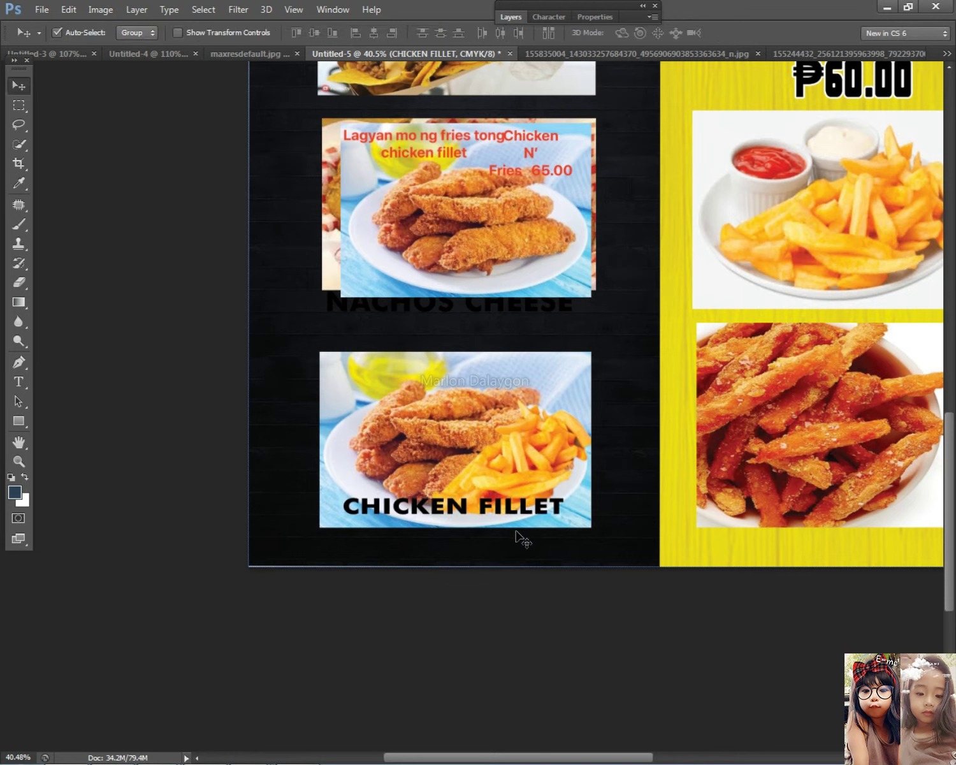
pyautogui.scroll(-2, 478, 502)
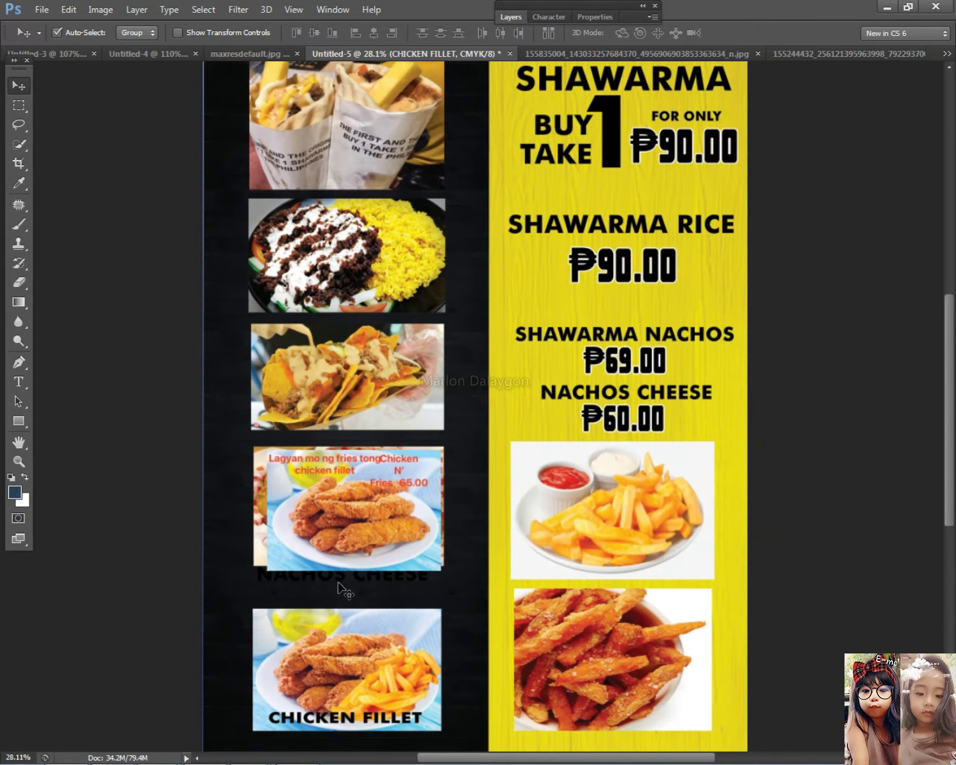
# - Move the stray NACHOS CHEESE heading down to the chicken-and-fries photo and shift the pasted reference image slightly down and right
pyautogui.moveTo(346, 581); pyautogui.dragTo(349, 616)
pyautogui.rightClick(361, 498)
pyautogui.click(374, 511)
pyautogui.moveTo(367, 552); pyautogui.dragTo(378, 561)
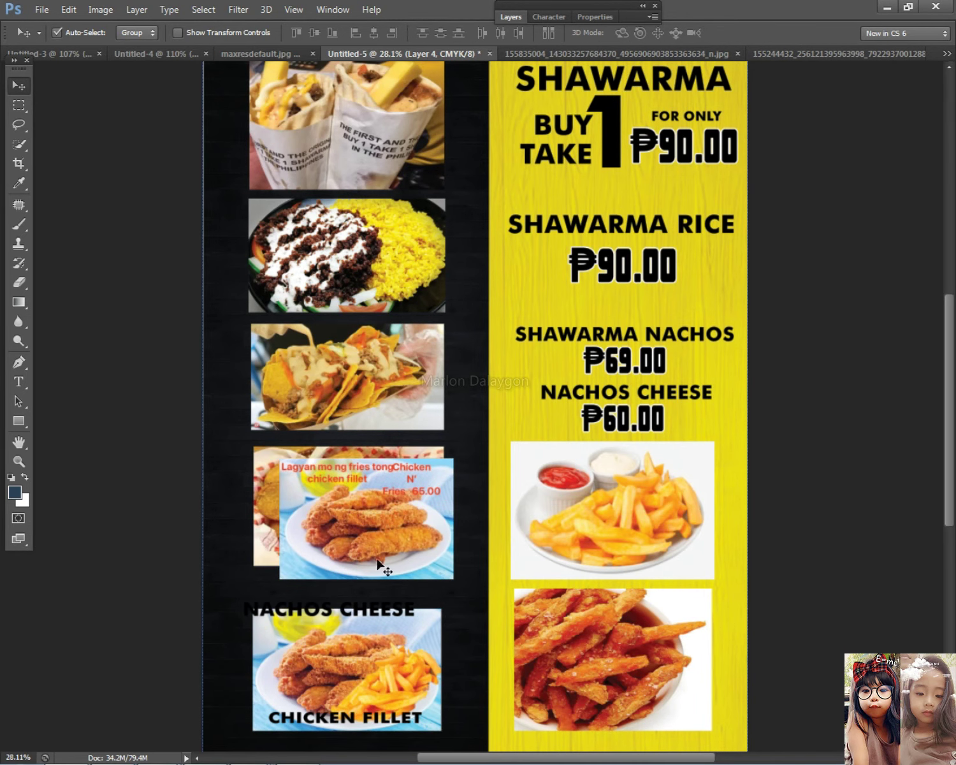
# - Extend the CHICKEN FILLET heading on the chicken-and-fries photo to read CHICKEN FILLET N' PRICE
pyautogui.scroll(3, 361, 599)
pyautogui.scroll(2, 361, 605)
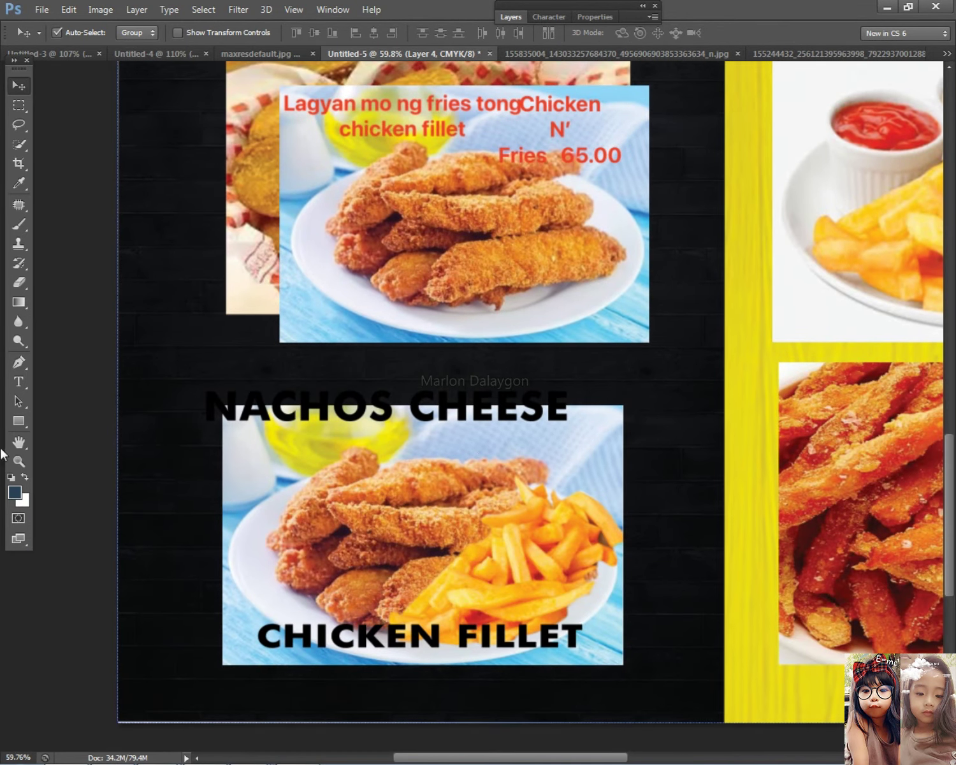
pyautogui.click(19, 382)
pyautogui.click(578, 629)
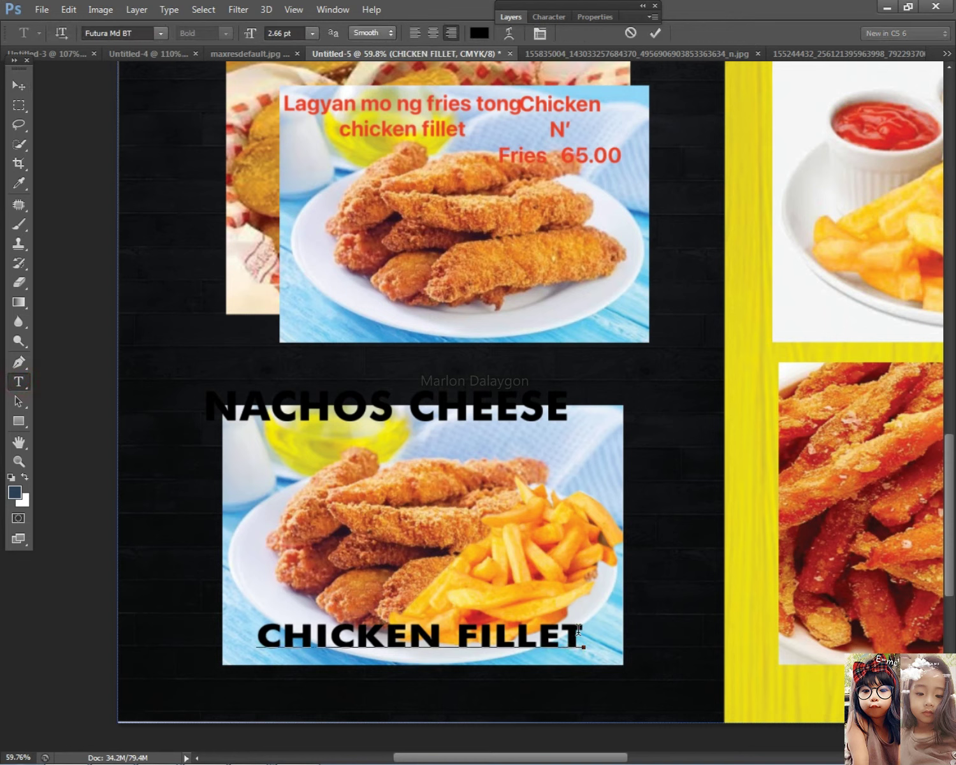
pyautogui.write('N')
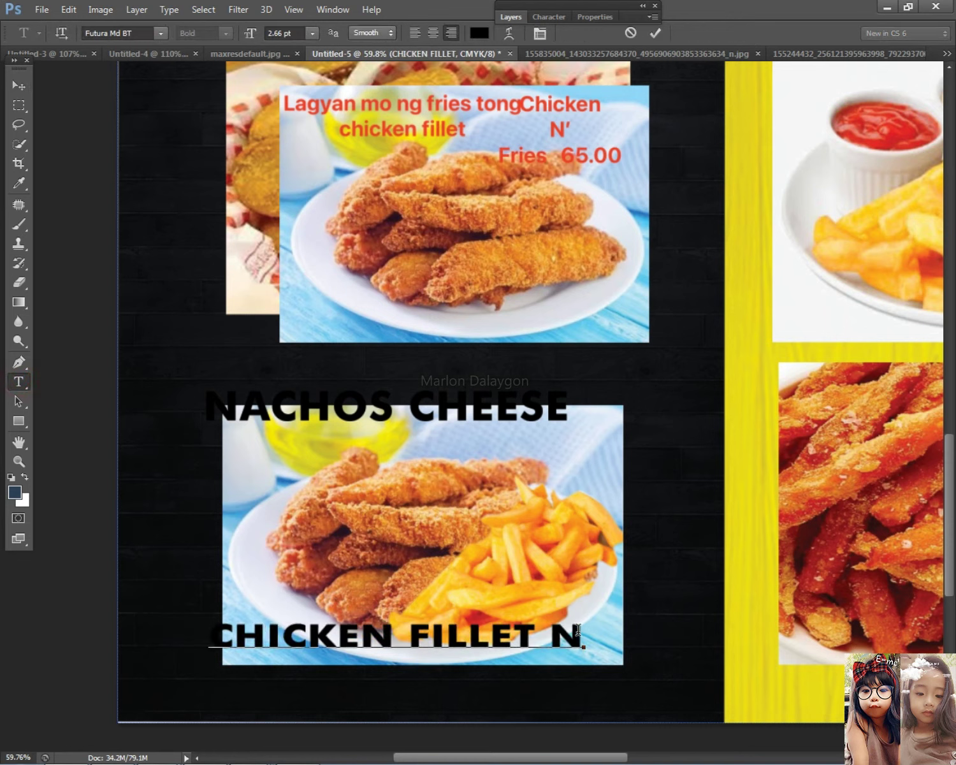
pyautogui.write("' PRICE")
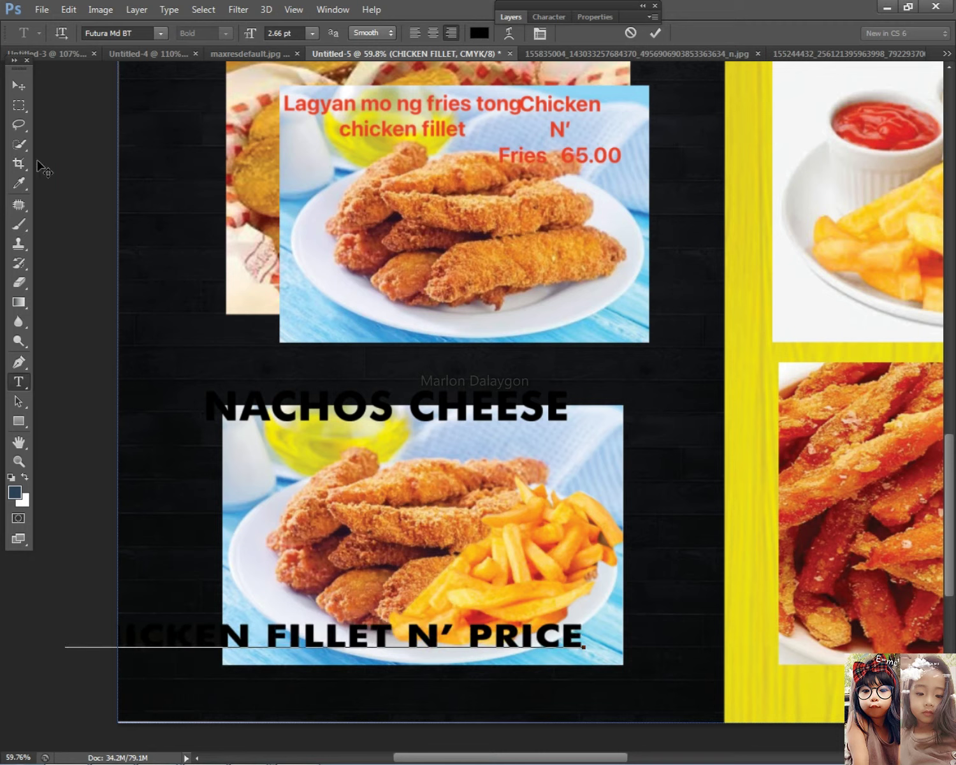
pyautogui.click(18, 85)
# - Narrow the CHICKEN FILLET N' PRICE heading and move it so it fits within the photo's width along its lower edge
pyautogui.hotkey('ctrl', 't')
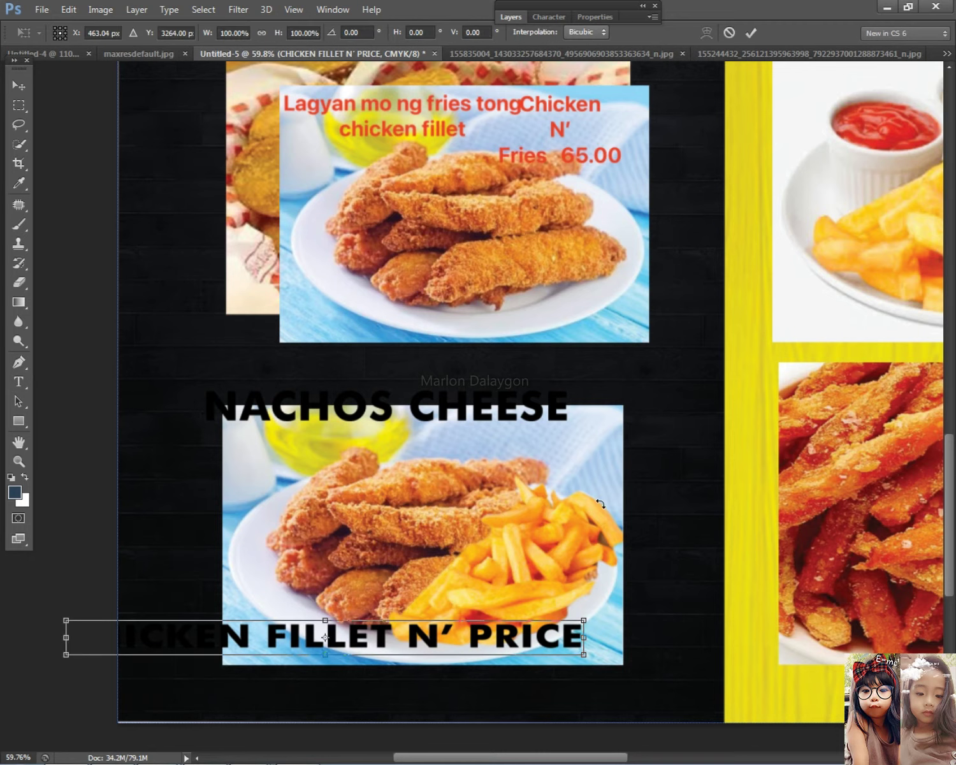
pyautogui.moveTo(588, 631); pyautogui.dragTo(450, 633)
pyautogui.moveTo(386, 650); pyautogui.dragTo(548, 666)
pyautogui.press('Return')
pyautogui.scroll(-3, 539, 583)
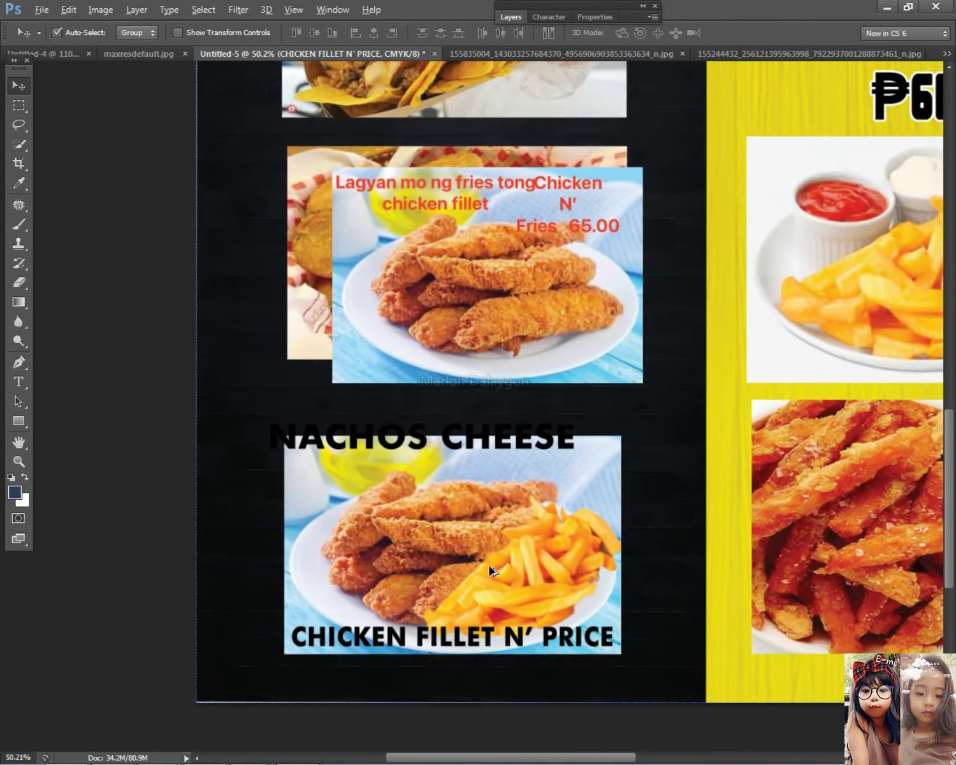
# - Move the stray NACHOS CHEESE heading copy onto the black strip below the chicken-and-fries photo
pyautogui.scroll(5, 510, 564)
pyautogui.moveTo(532, 561); pyautogui.dragTo(585, 290)
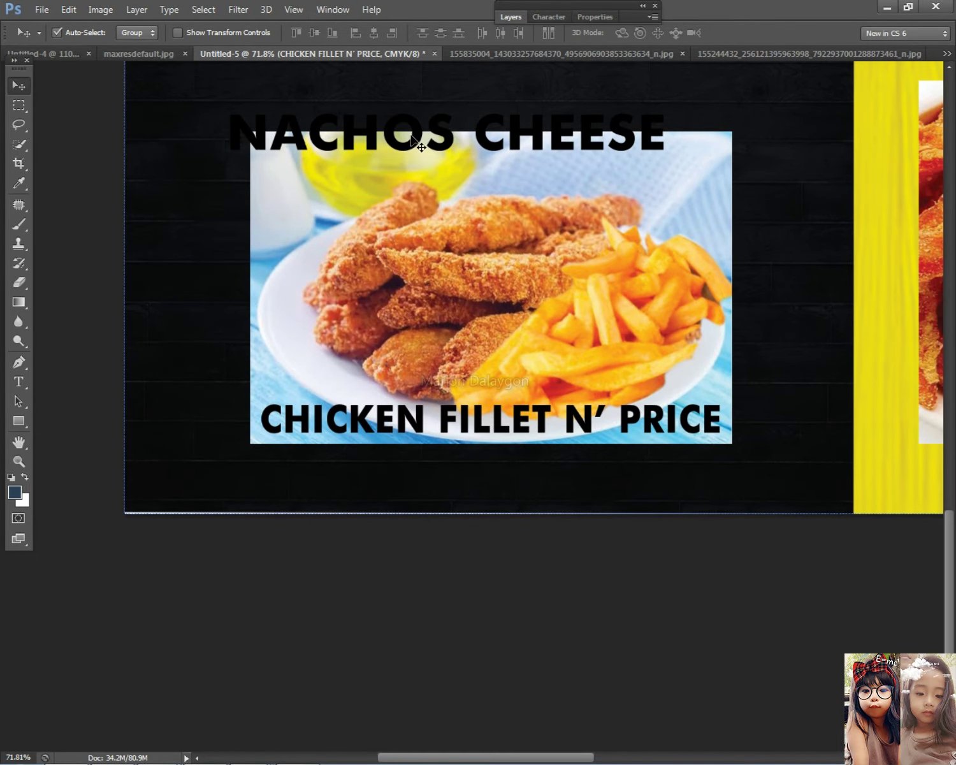
pyautogui.moveTo(459, 130); pyautogui.dragTo(532, 440)
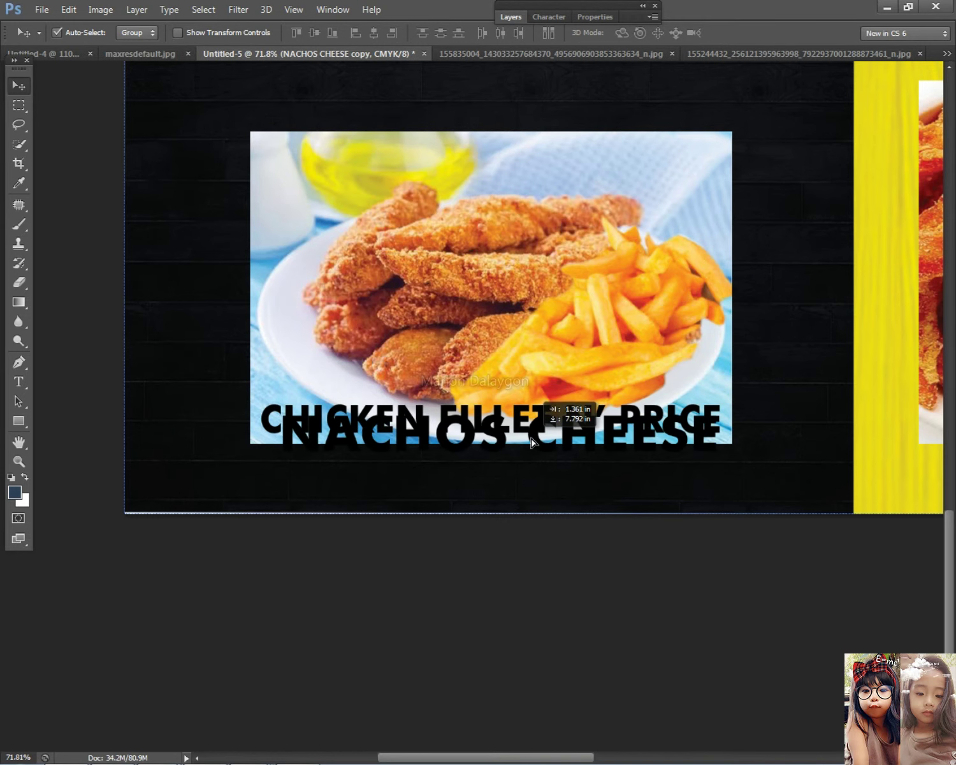
pyautogui.moveTo(532, 439); pyautogui.dragTo(515, 489)
pyautogui.scroll(-2, 515, 489)
pyautogui.scroll(-1, 313, 545)
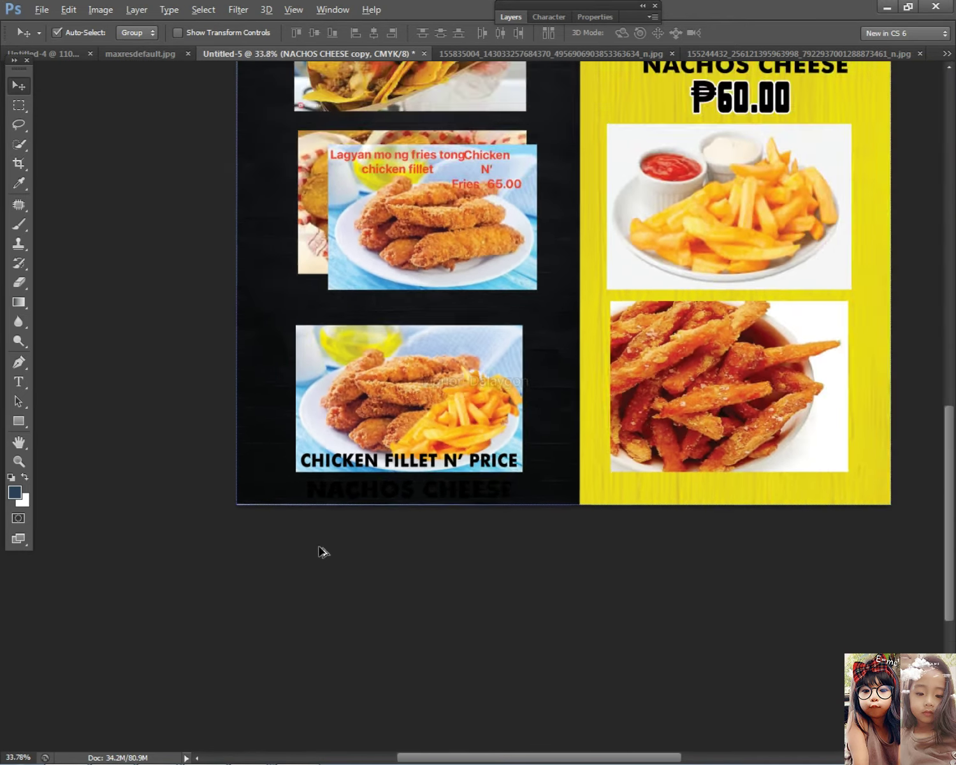
# - Remove the stray NACHOS CHEESE heading copy below the chicken-and-fries photo
pyautogui.click(21, 388)
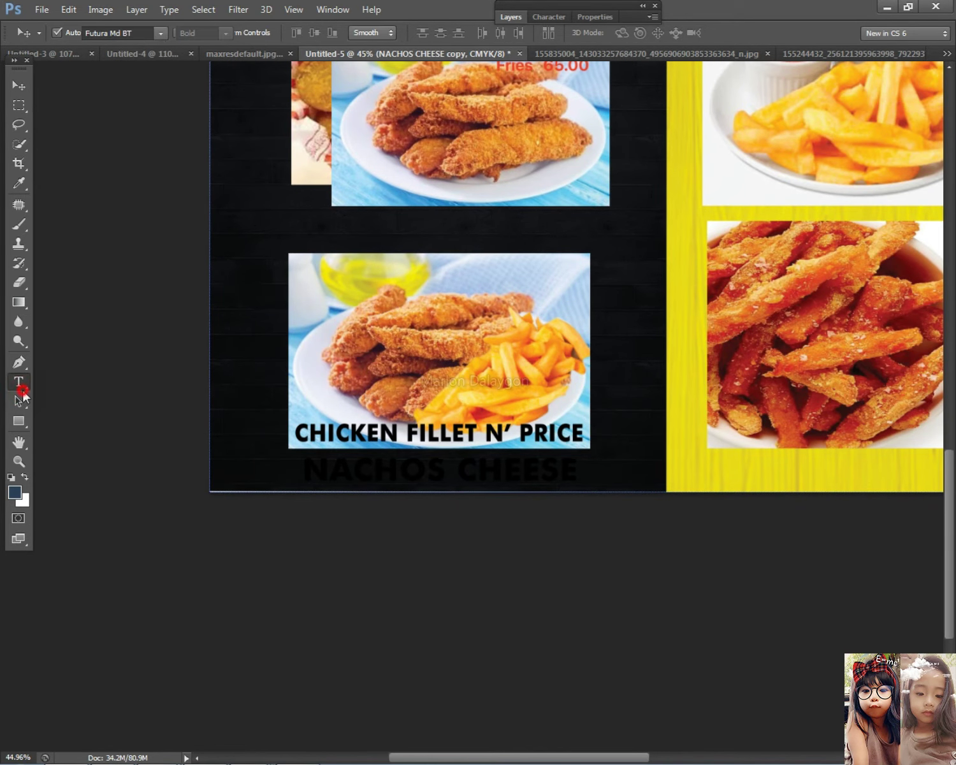
pyautogui.click(514, 476)
pyautogui.hotkey('ctrl', 'a')
pyautogui.scroll(1, 389, 229)
pyautogui.scroll(5, 389, 229)
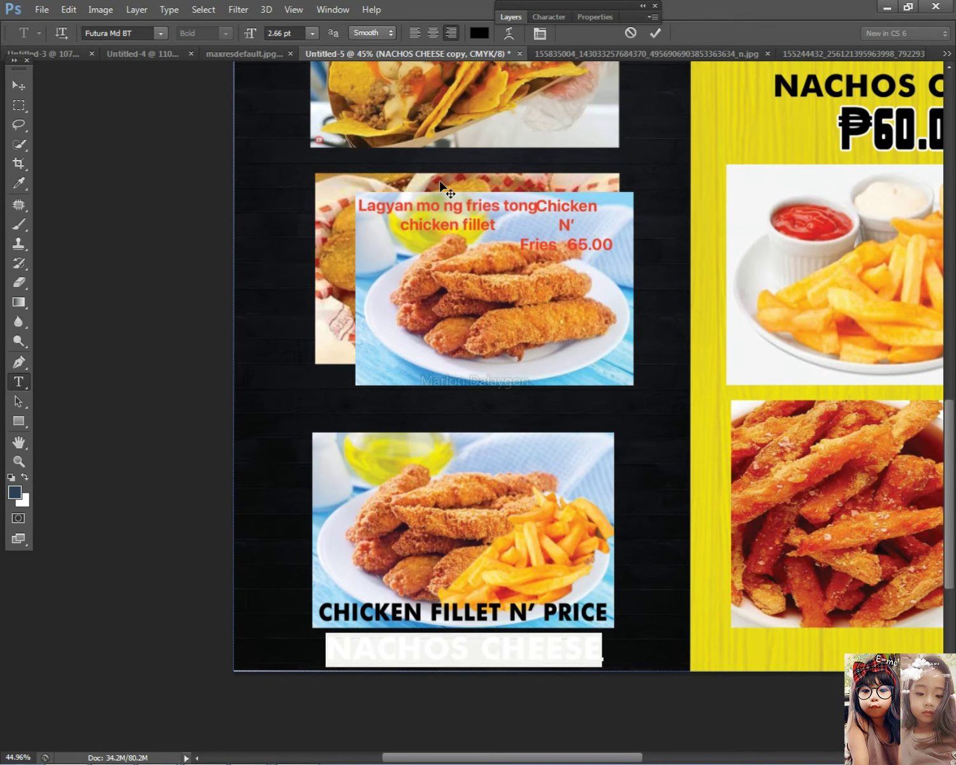
pyautogui.click(18, 85)
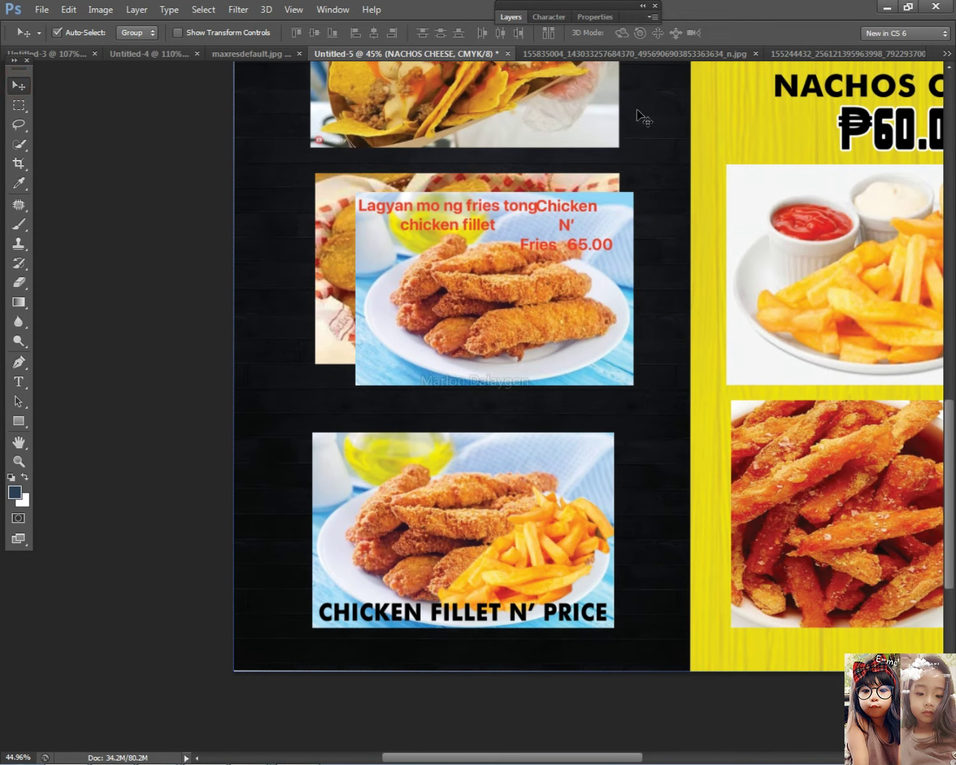
# - Duplicate the ₱90.00 price and place the copy just below the CHICKEN FILLET N' PRICE heading
pyautogui.scroll(-5, 636, 118)
pyautogui.scroll(2, 593, 310)
pyautogui.moveTo(593, 311); pyautogui.dragTo(357, 663)
pyautogui.scroll(2, 350, 675)
pyautogui.scroll(2, 349, 675)
pyautogui.scroll(-5, 401, 514)
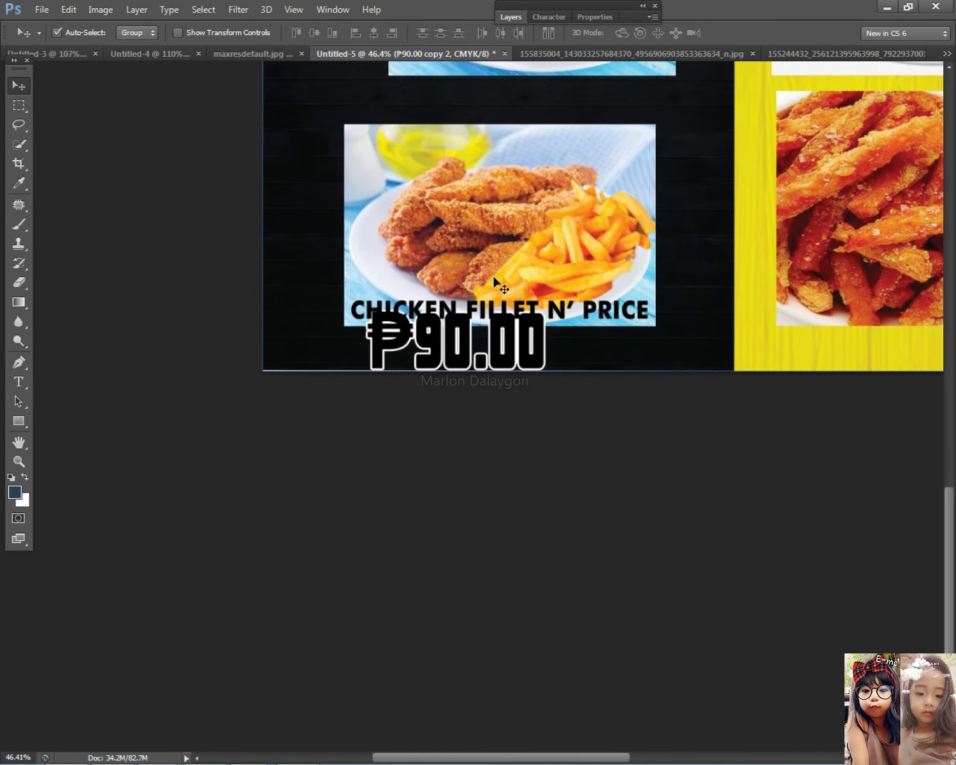
# - Scale the copied price down, center it below the photo, and move the photo with its heading slightly up and right
pyautogui.hotkey('ctrl', 't')
pyautogui.moveTo(543, 302); pyautogui.dragTo(533, 348)
pyautogui.doubleClick(468, 360)
pyautogui.moveTo(672, 316); pyautogui.dragTo(679, 299)
pyautogui.moveTo(522, 363); pyautogui.dragTo(515, 353)
# - Change the copied price below the chicken-and-fries photo to ₱65.00
pyautogui.click(18, 362)
pyautogui.click(19, 382)
pyautogui.doubleClick(516, 342)
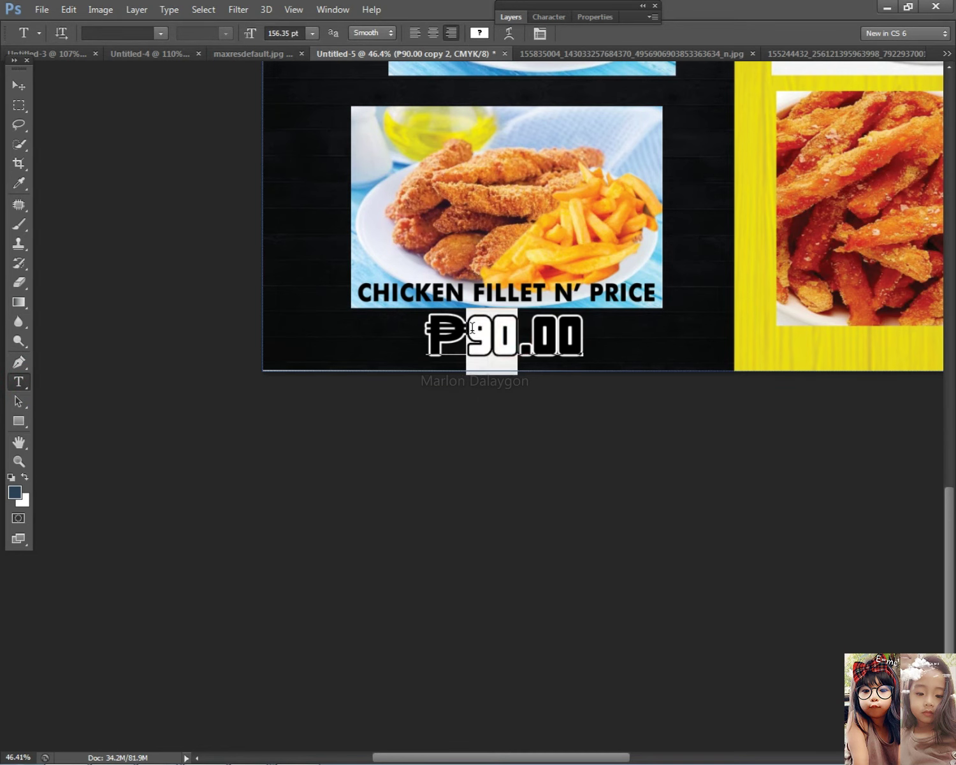
pyautogui.scroll(2, 539, 422)
pyautogui.scroll(-3, 539, 422)
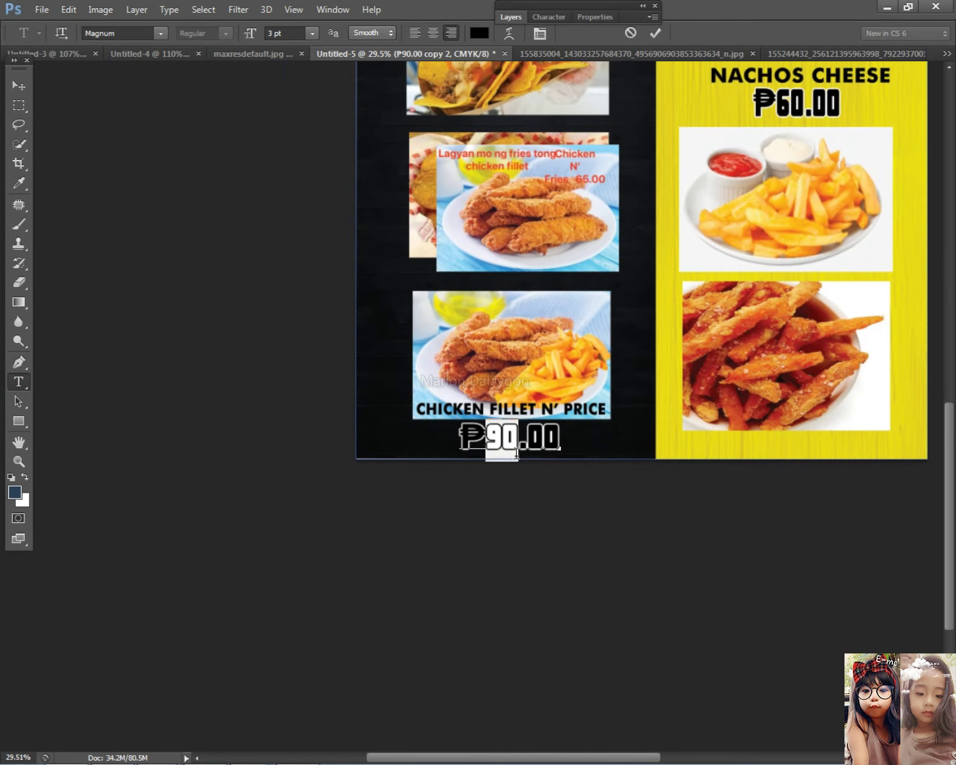
pyautogui.write('5')
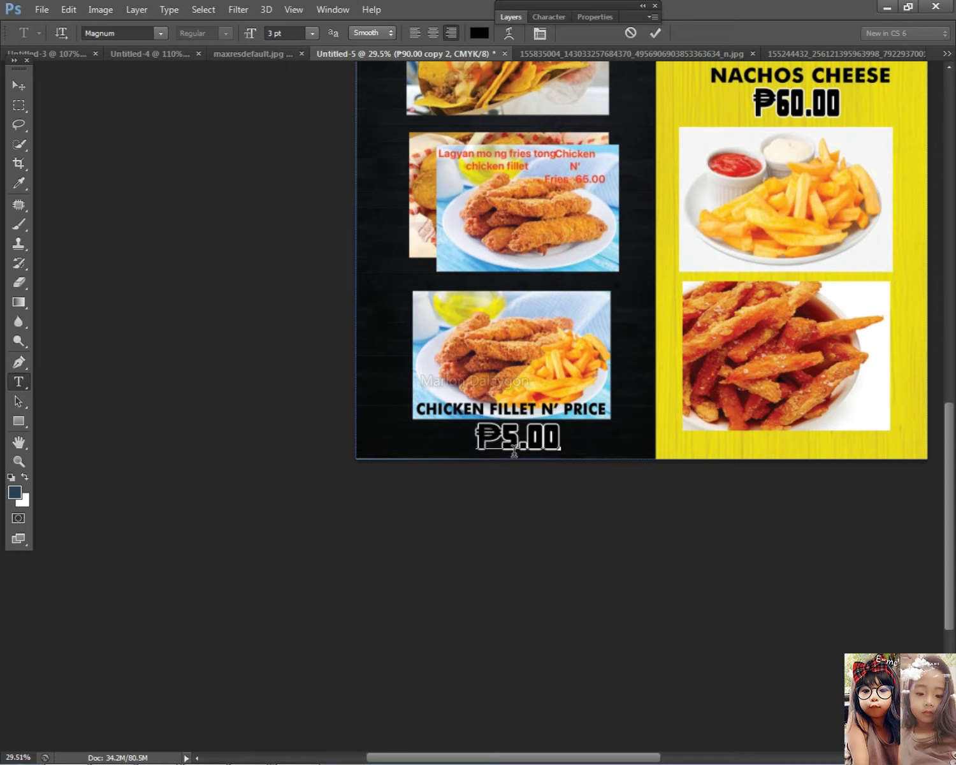
pyautogui.click(510, 426)
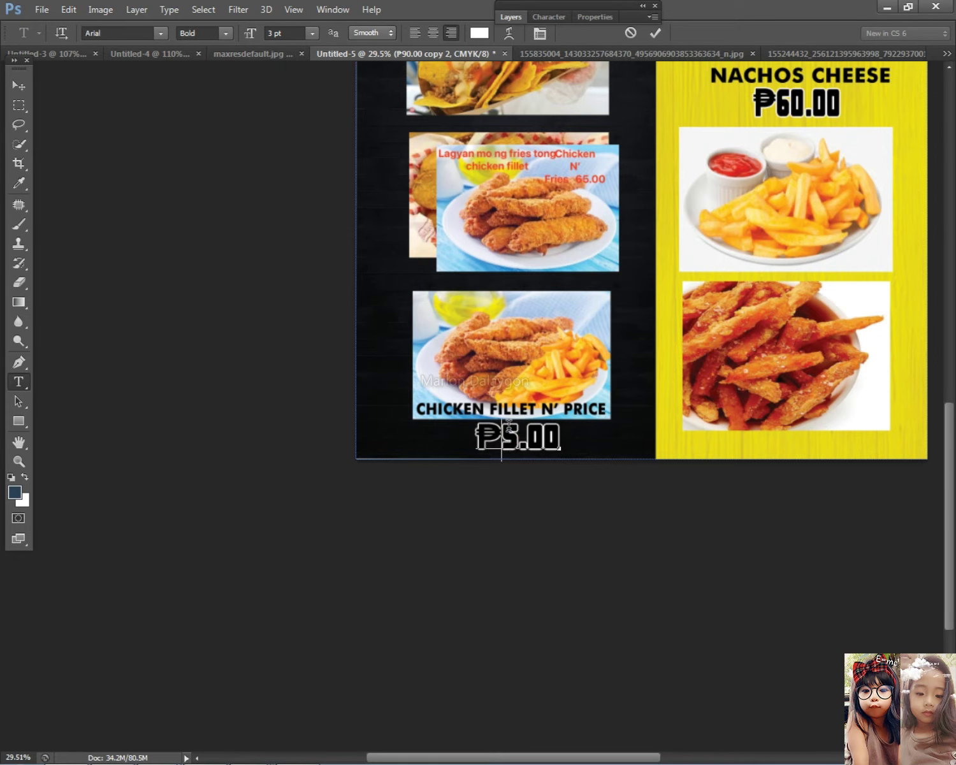
pyautogui.write('6')
pyautogui.click(24, 83)
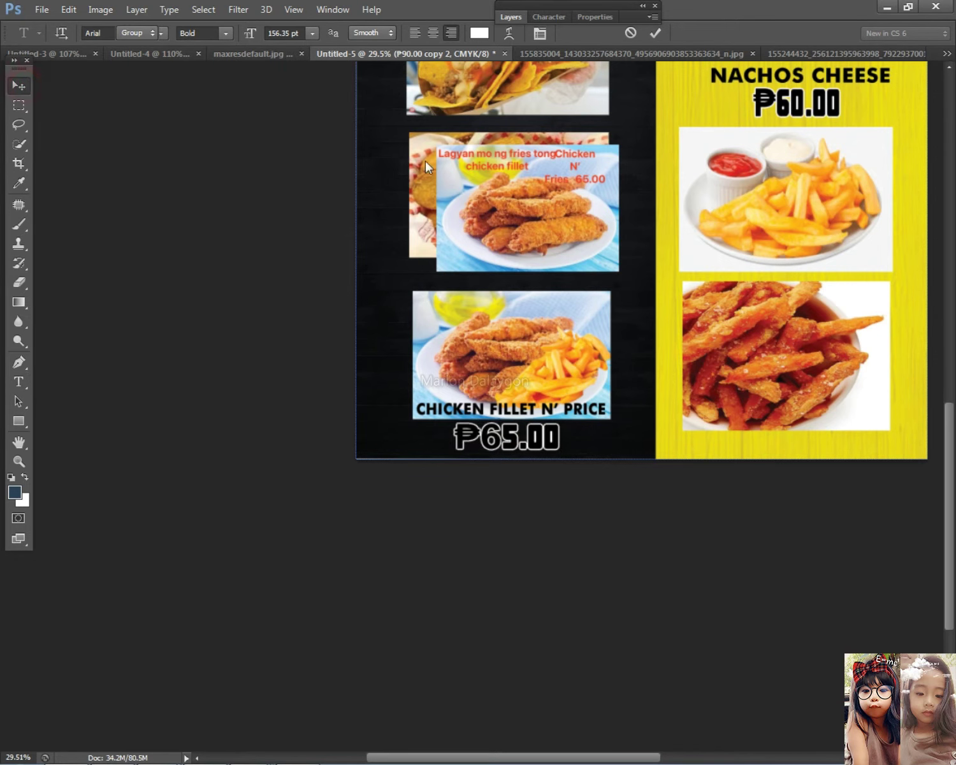
# - Set the Color Overlay of the ₱65.00 price layer to white
pyautogui.click(520, 20)
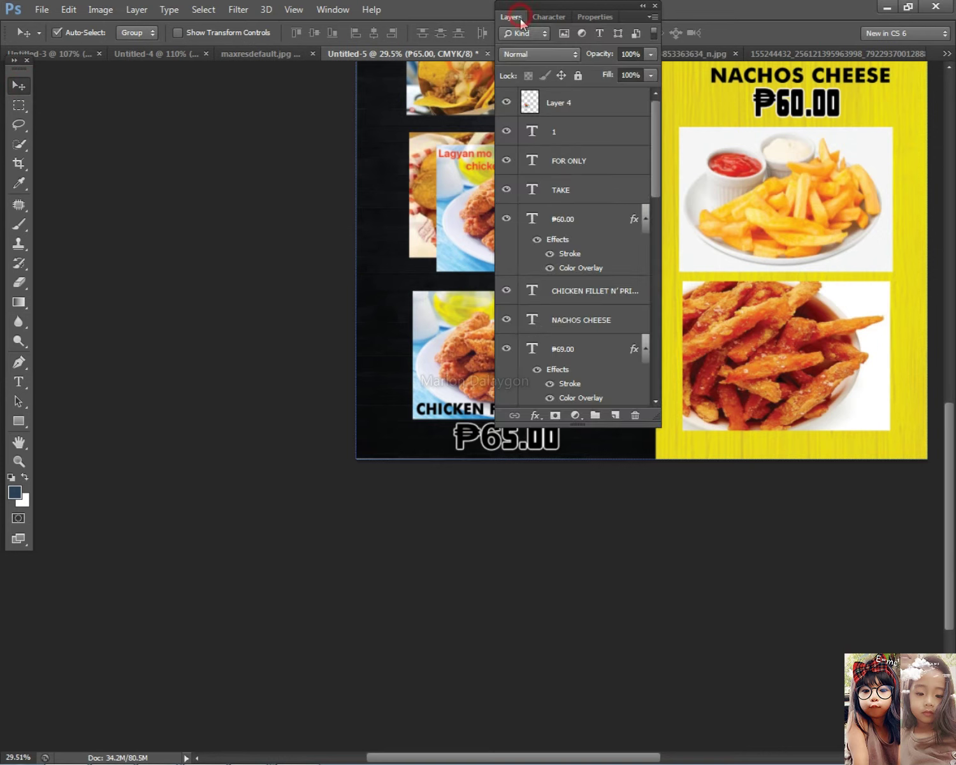
pyautogui.rightClick(561, 443)
pyautogui.rightClick(554, 440)
pyautogui.click(564, 450)
pyautogui.click(604, 348)
pyautogui.press('space')
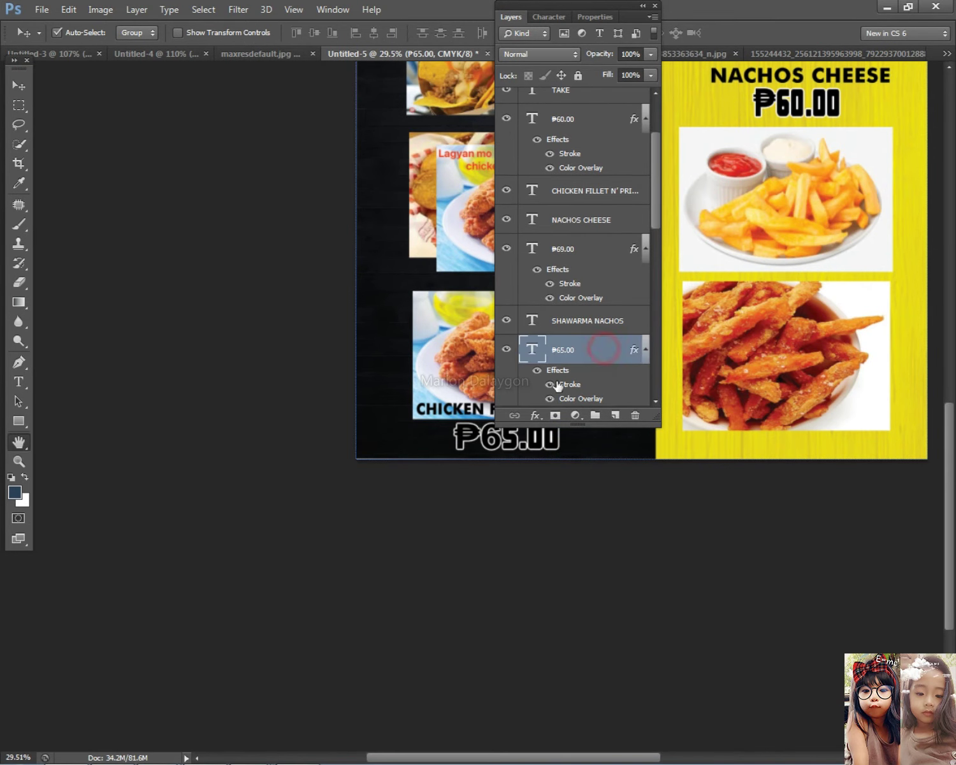
pyautogui.doubleClick(558, 386)
pyautogui.click(529, 431)
pyautogui.click(790, 304)
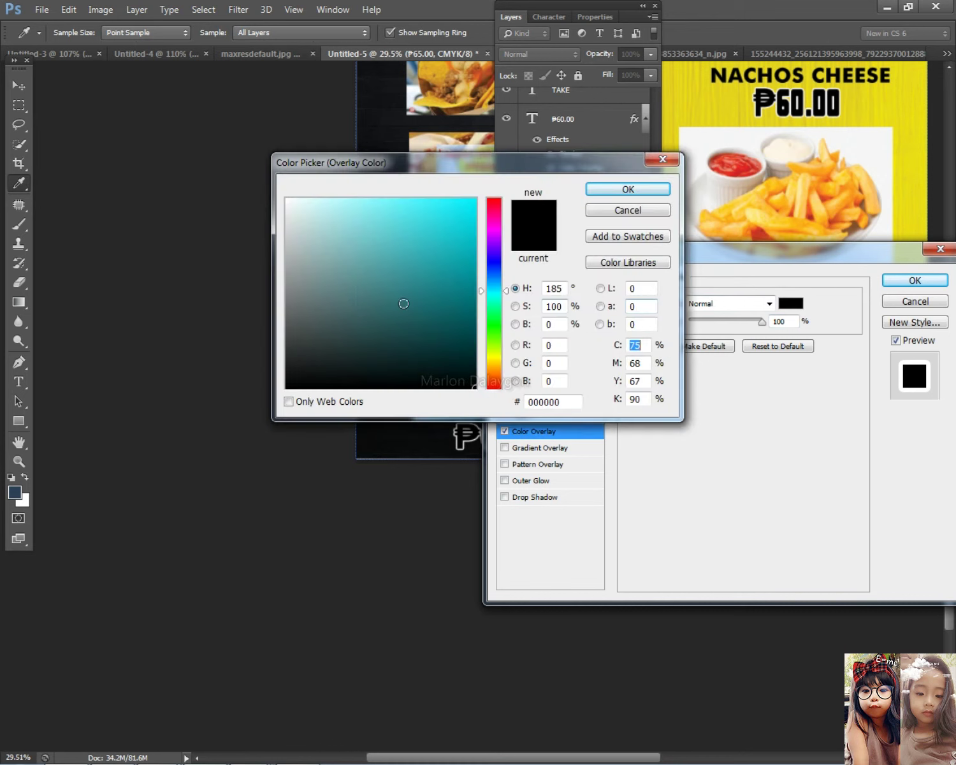
pyautogui.moveTo(456, 310); pyautogui.dragTo(280, 230)
pyautogui.click(631, 189)
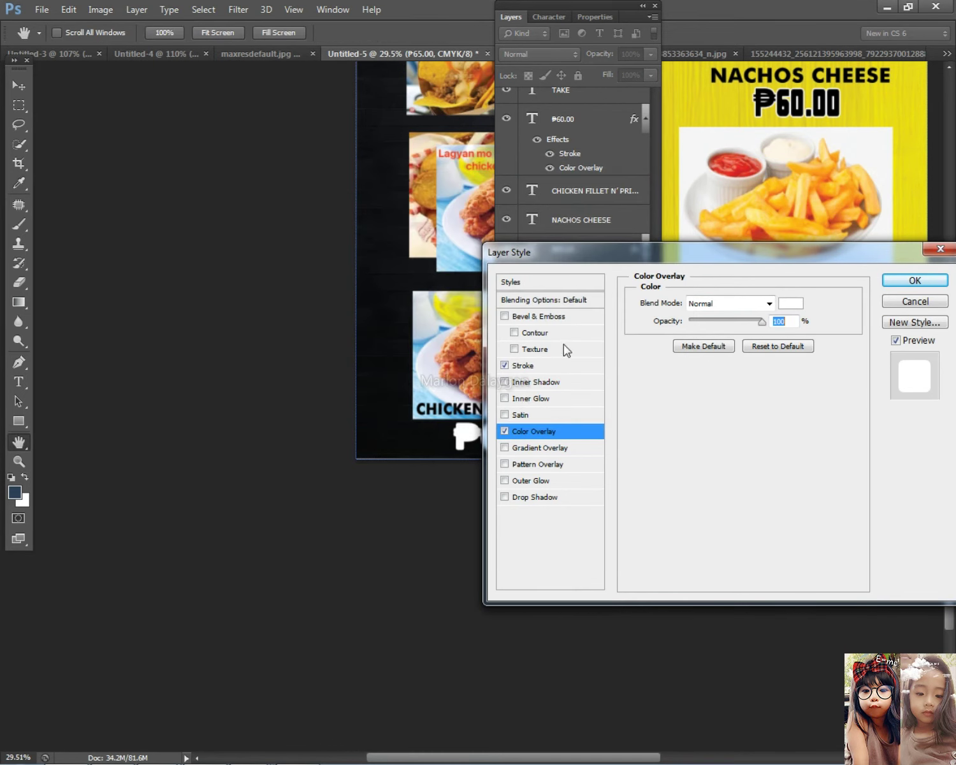
# - Turn off the Stroke effect on the ₱65.00 price and apply the layer style
pyautogui.click(504, 365)
pyautogui.click(914, 280)
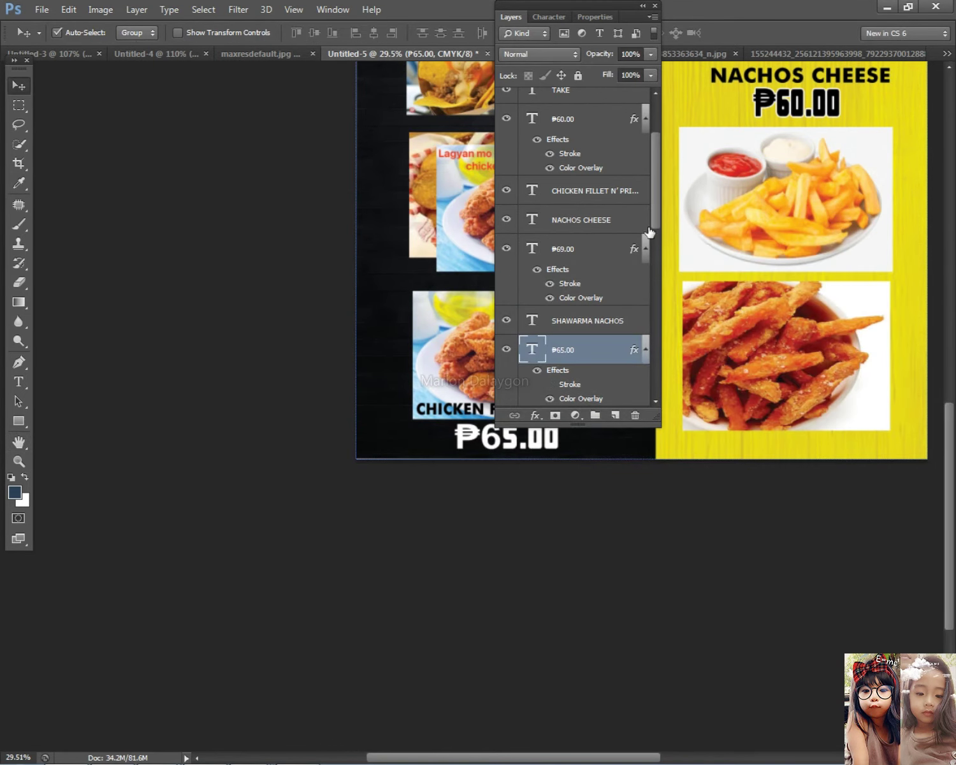
pyautogui.doubleClick(516, 19)
# - Move the ₱65.00 price to the right and the CHICKEN FILLET N' PRICE heading down beside it, below the photo
pyautogui.scroll(1, 523, 303)
pyautogui.scroll(1, 522, 299)
pyautogui.rightClick(497, 444)
pyautogui.rightClick(467, 457)
pyautogui.click(473, 461)
pyautogui.scroll(2, 594, 400)
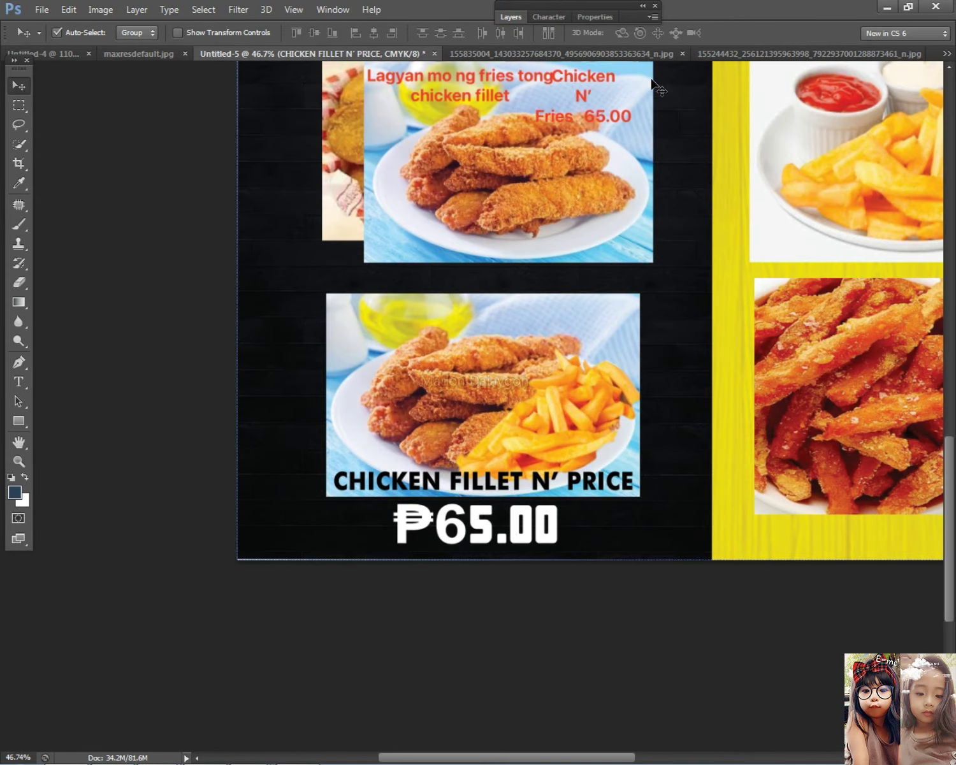
pyautogui.moveTo(547, 522); pyautogui.dragTo(657, 532)
pyautogui.moveTo(529, 483); pyautogui.dragTo(445, 532)
pyautogui.scroll(2, 523, 532)
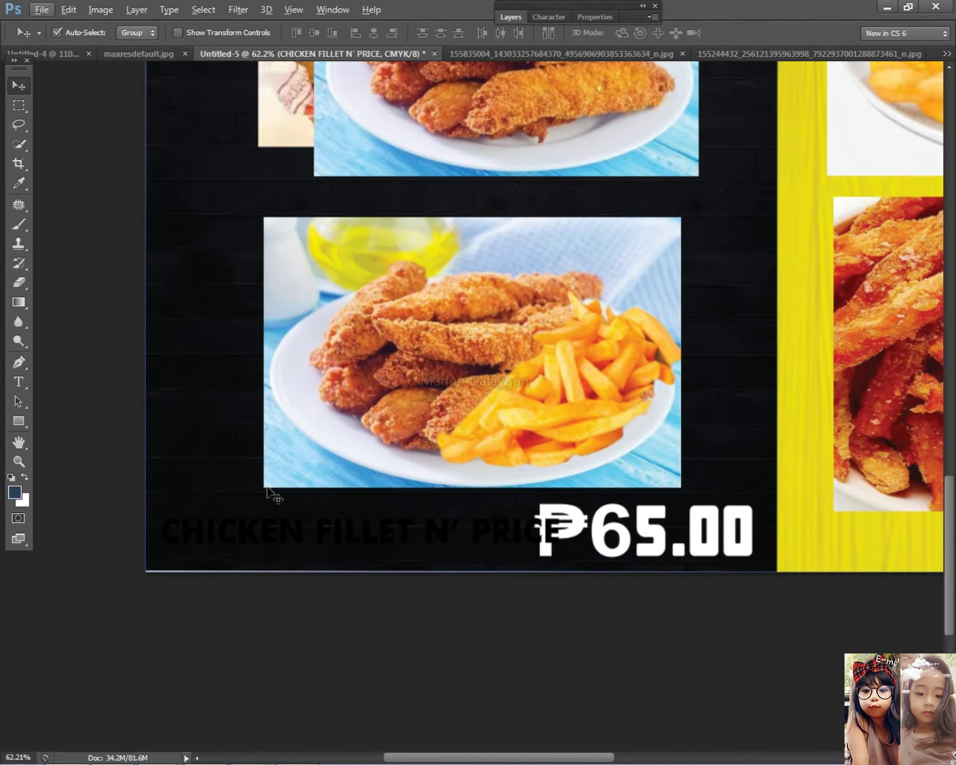
# - Copy the ₱65.00 price's layer style and paste it onto the CHICKEN FILLET N' PRICE heading
pyautogui.click(509, 21)
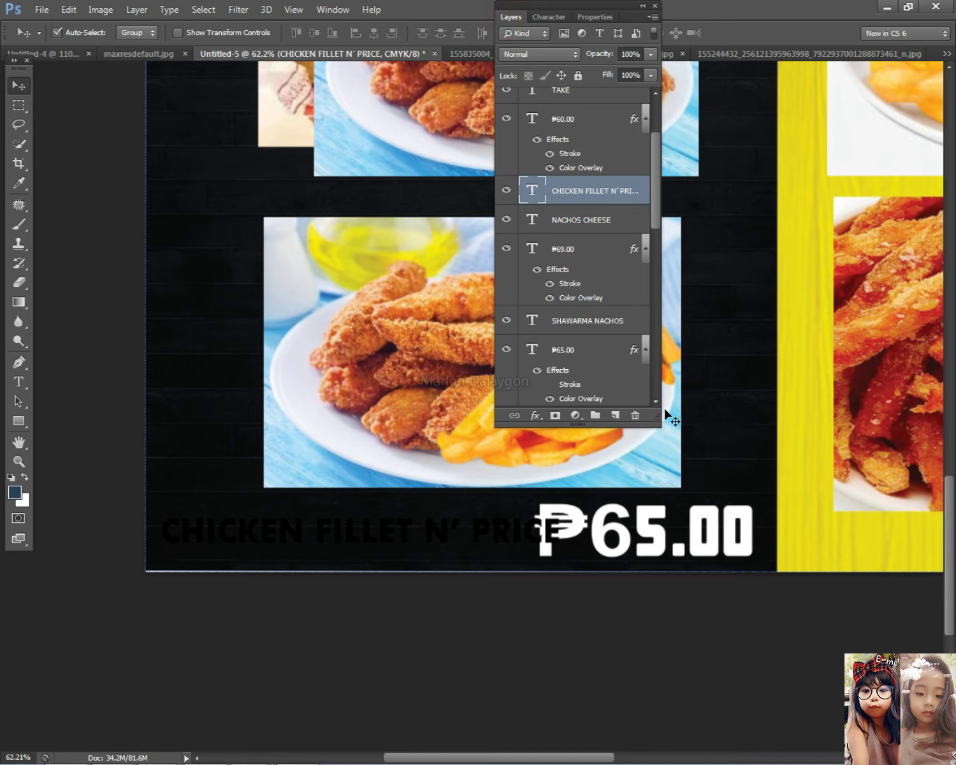
pyautogui.click(656, 539)
pyautogui.rightClick(576, 345)
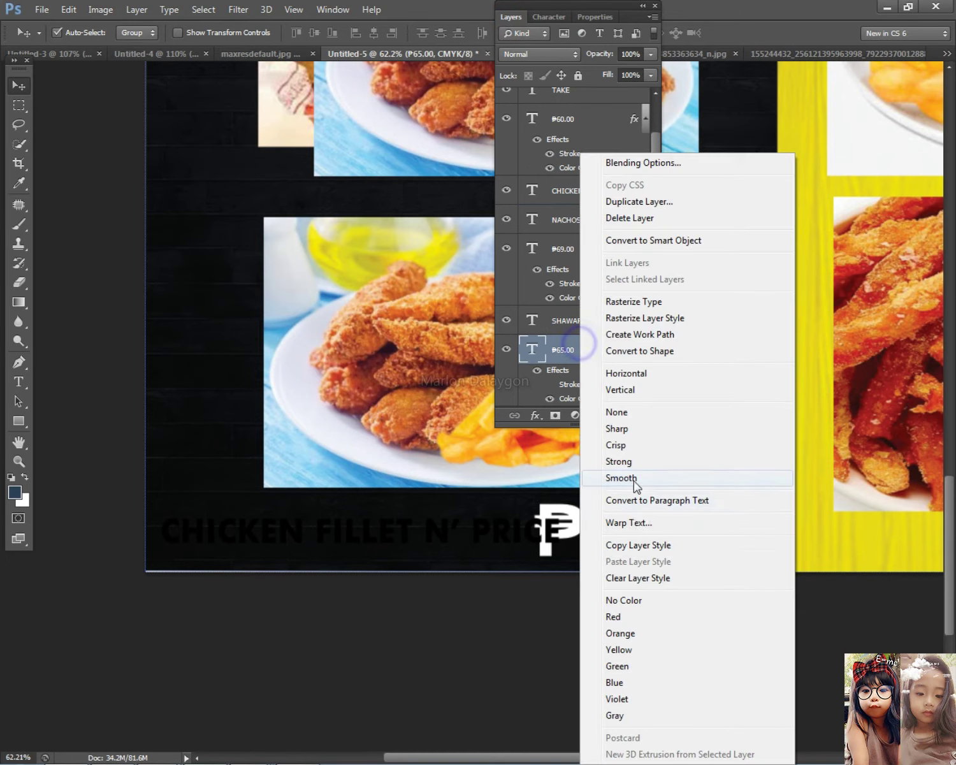
pyautogui.click(626, 546)
pyautogui.rightClick(302, 528)
pyautogui.click(334, 538)
pyautogui.rightClick(593, 186)
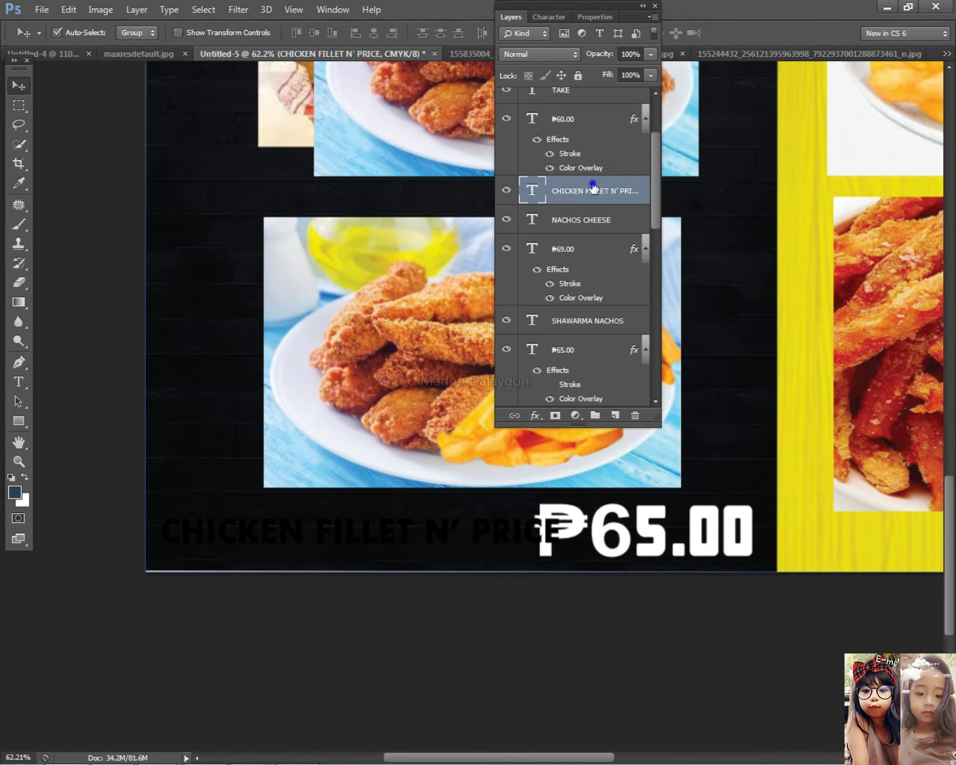
pyautogui.click(639, 564)
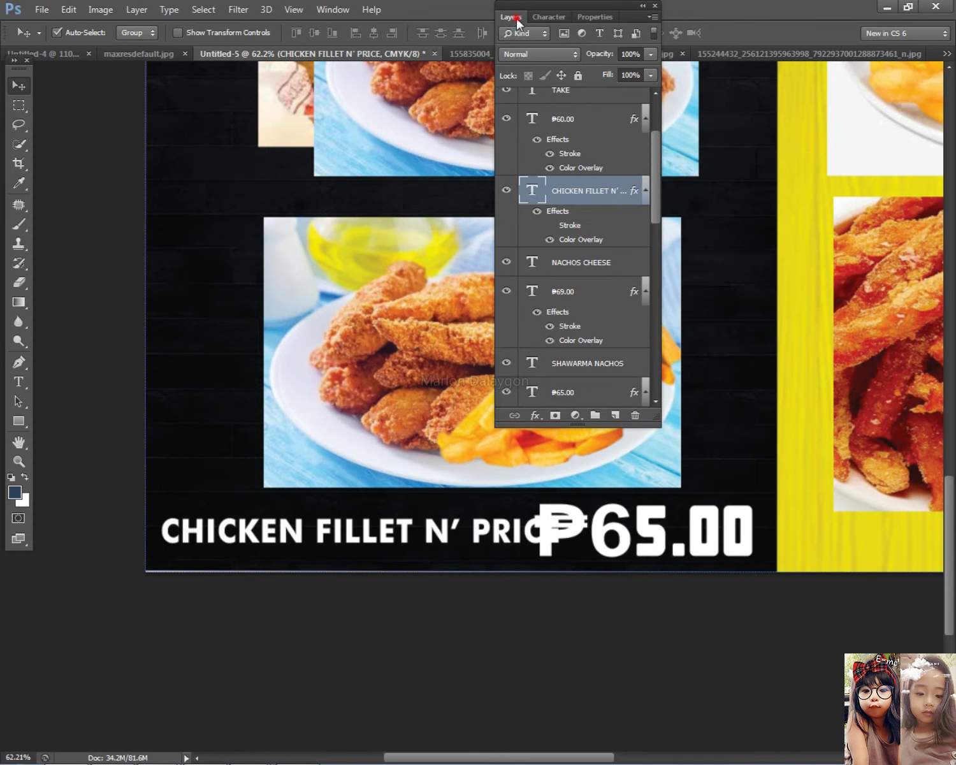
pyautogui.doubleClick(512, 17)
# - Narrow the CHICKEN FILLET N' PRICE heading and reposition it so it no longer overlaps the ₱65.00 price
pyautogui.hotkey('ctrl', 't')
pyautogui.moveTo(559, 532); pyautogui.dragTo(473, 530)
pyautogui.press('Return')
pyautogui.moveTo(396, 529); pyautogui.dragTo(421, 530)
pyautogui.hotkey('ctrl', 't')
pyautogui.moveTo(191, 529); pyautogui.dragTo(176, 529)
pyautogui.press('Return')
# - Nudge the CHICKEN FILLET N' PRICE heading right, closer to the ₱65.00 price
pyautogui.press('Right')
pyautogui.press('Right')
pyautogui.press('Right')
pyautogui.press('Right')
pyautogui.press('Right')
pyautogui.press('Right')
pyautogui.press('Right')
pyautogui.press('Right')
pyautogui.press('Right')
pyautogui.press('Right')
pyautogui.press('Right')
pyautogui.press('Right')
pyautogui.press('Right')
pyautogui.press('Right')
pyautogui.press('Right')
pyautogui.press('Right')
pyautogui.press('Right')
pyautogui.press('Right')
pyautogui.press('Right')
pyautogui.press('Right')
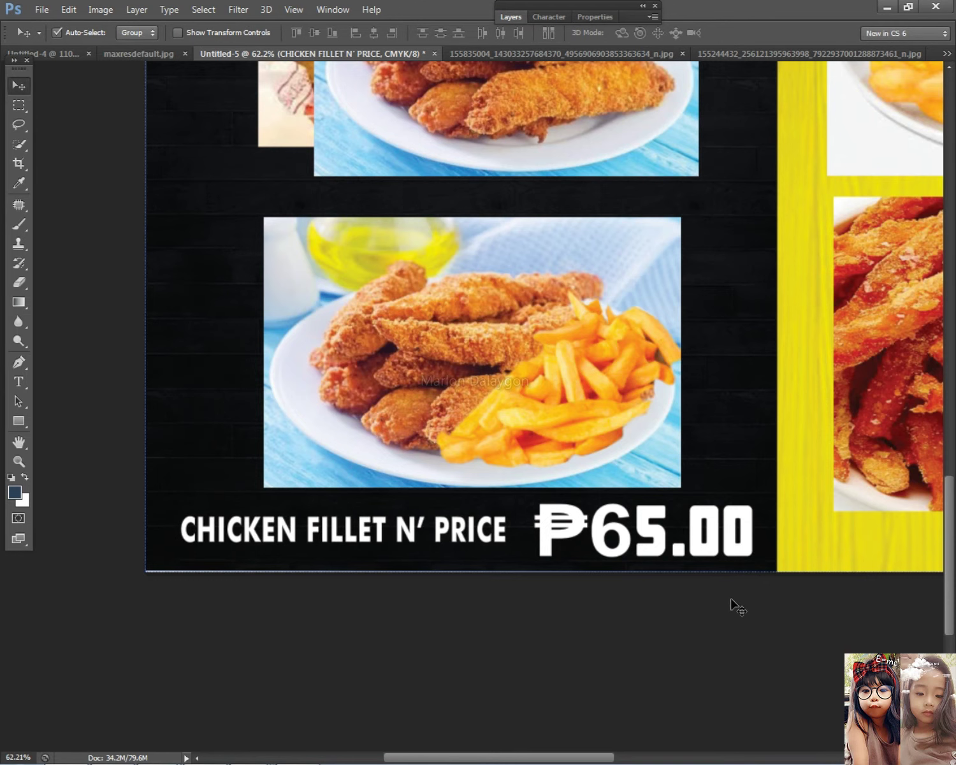
# - Scale the CHICKEN FILLET N' PRICE heading and the ₱65.00 price down slightly together and adjust their position below the photo
pyautogui.moveTo(742, 586); pyautogui.dragTo(331, 503)
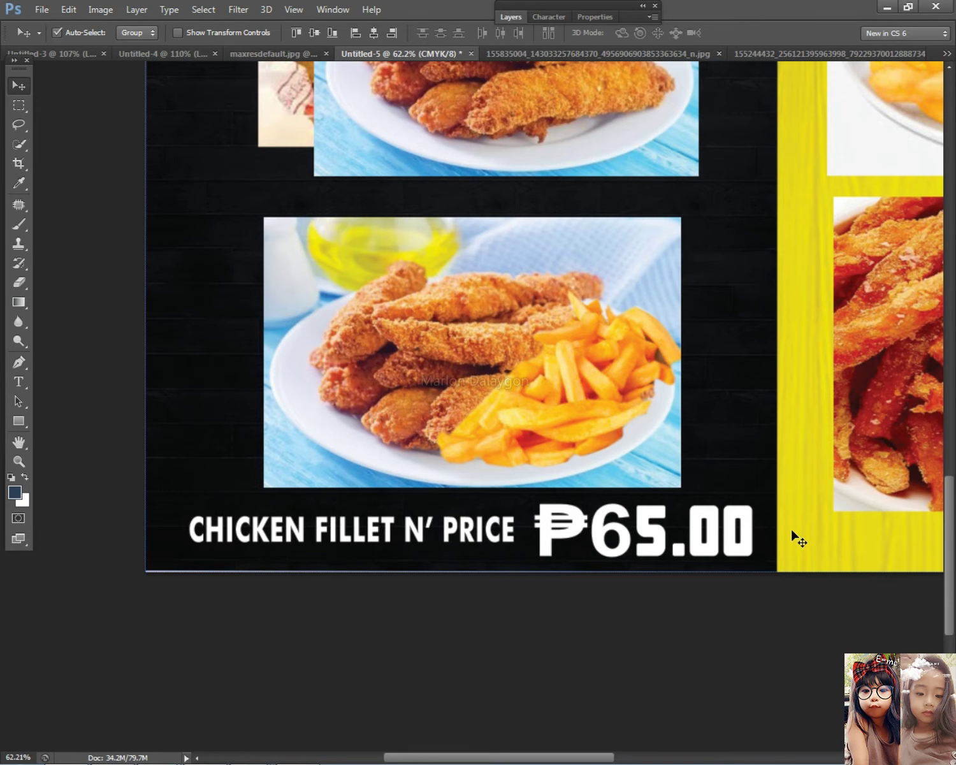
pyautogui.hotkey('ctrl', 't')
pyautogui.moveTo(744, 502); pyautogui.dragTo(723, 503)
pyautogui.press('Return')
pyautogui.moveTo(624, 530); pyautogui.dragTo(625, 520)
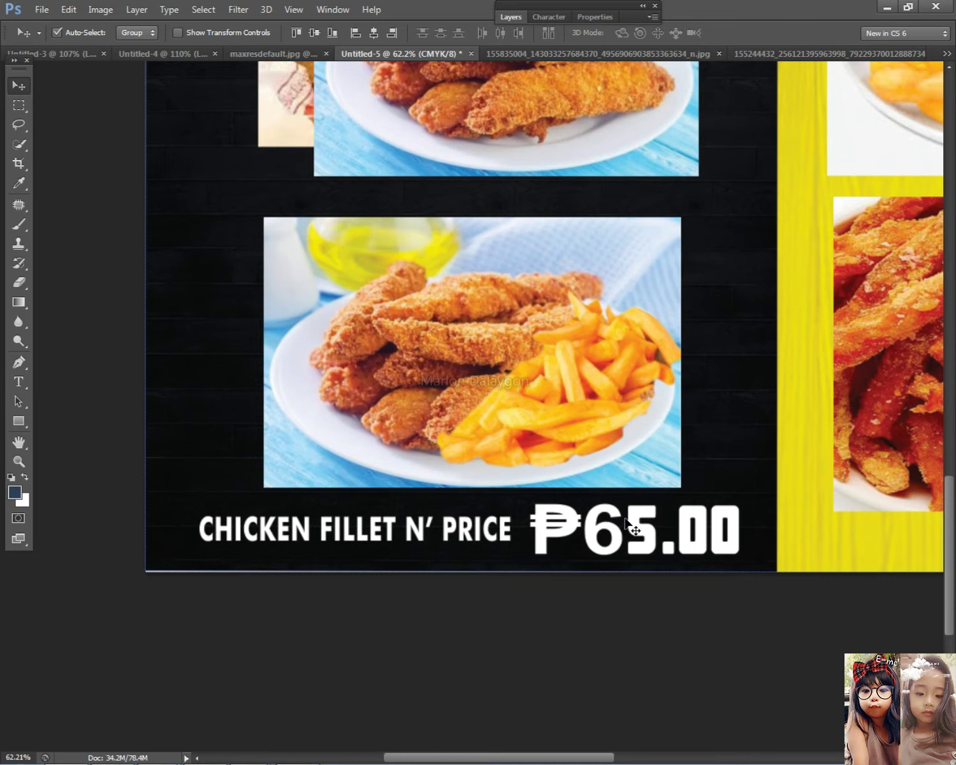
# - Move the chicken-and-fries photo slightly down and left, and lower the heading and price to clear it
pyautogui.moveTo(544, 329); pyautogui.dragTo(533, 341)
pyautogui.moveTo(663, 599); pyautogui.dragTo(341, 484)
pyautogui.rightClick(446, 344)
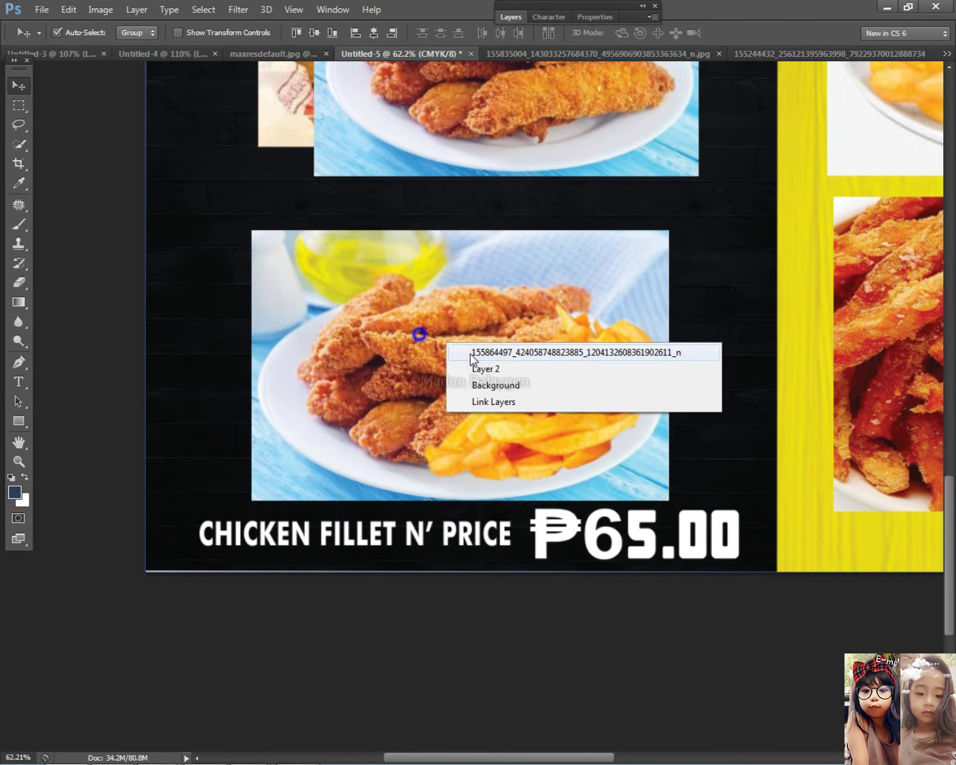
pyautogui.click(470, 355)
# - Delete the pasted reference image covering the potato-slices photo
pyautogui.scroll(5, 550, 367)
pyautogui.rightClick(496, 193)
pyautogui.click(507, 201)
pyautogui.press('Delete')
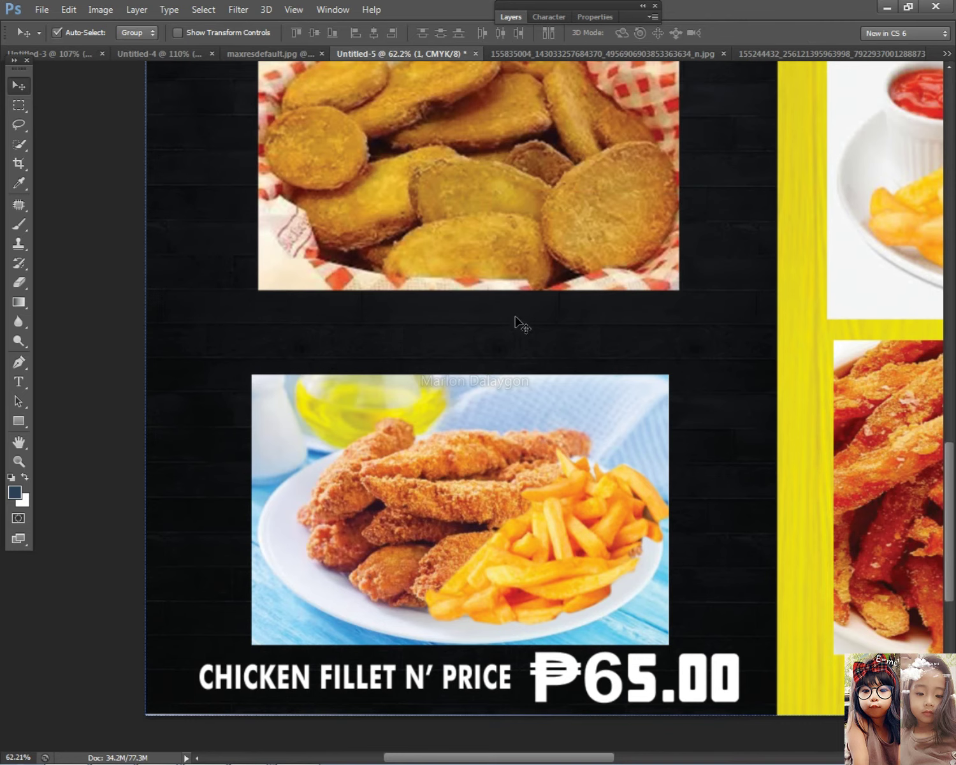
# - Duplicate the CHICKEN FILLET N' PRICE heading and the ₱65.00 price to just below the potato-slices photo
pyautogui.scroll(-3, 516, 401)
pyautogui.moveTo(552, 597); pyautogui.dragTo(423, 357)
pyautogui.rightClick(566, 552)
pyautogui.rightClick(545, 567)
pyautogui.click(586, 580)
pyautogui.press('Right')
pyautogui.press('Right')
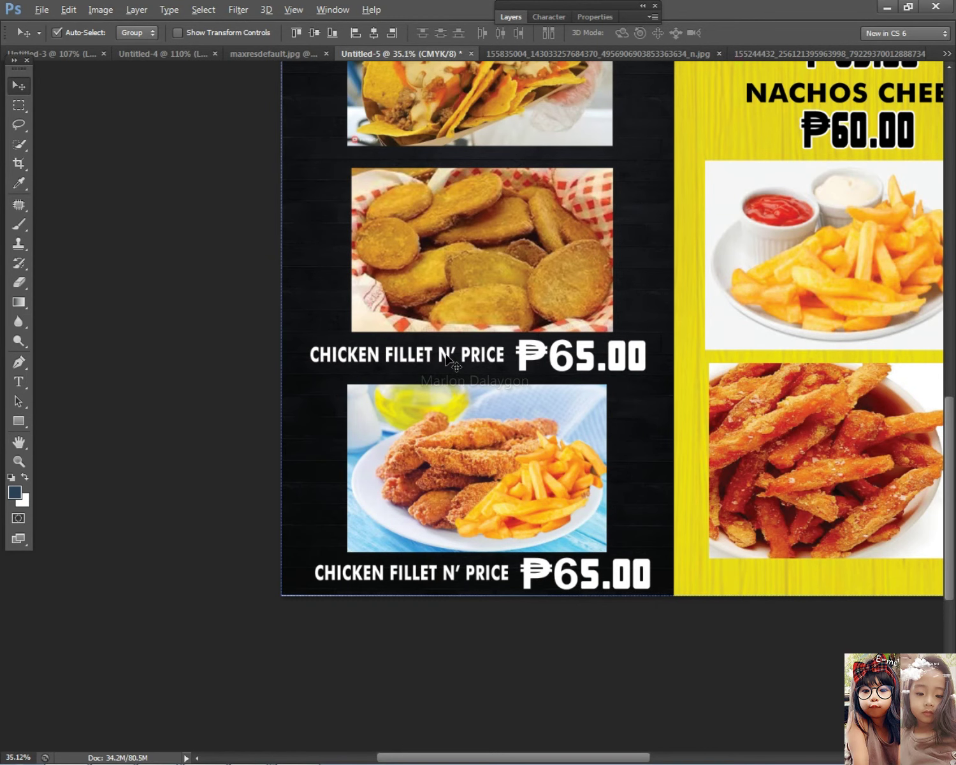
# - Nudge the copied heading and price right and up, in line with the heading and price below the chicken photo
pyautogui.scroll(-2, 453, 362)
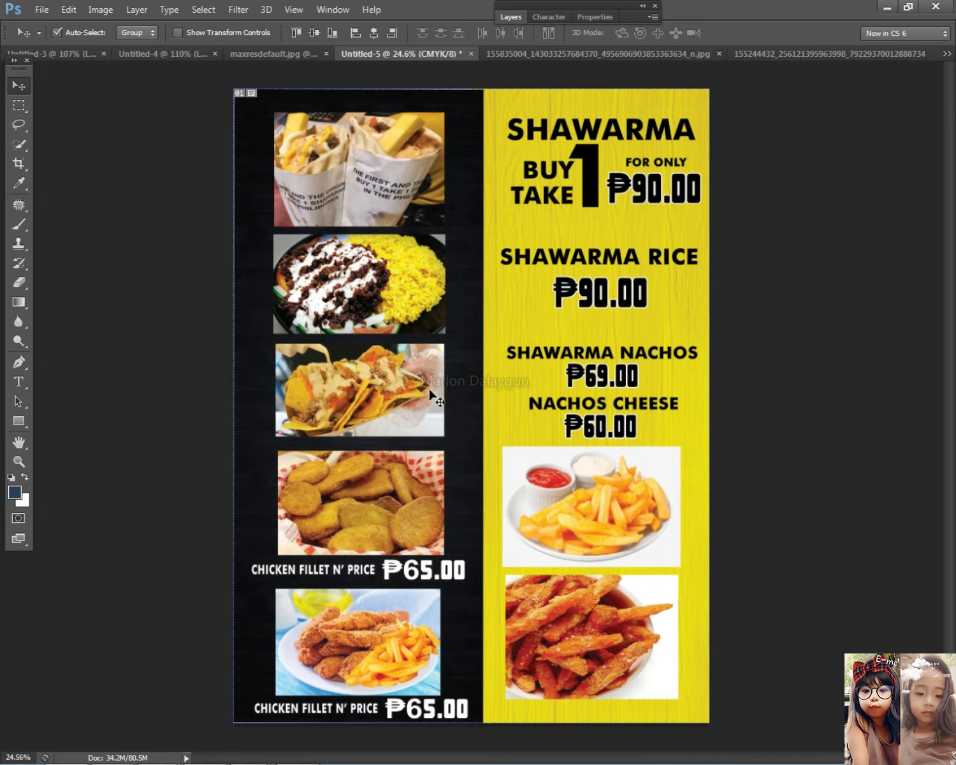
pyautogui.press('Right')
pyautogui.press('Right')
pyautogui.press('Right')
pyautogui.press('Right')
pyautogui.press('Right')
pyautogui.press('Right')
pyautogui.press('Right')
pyautogui.press('Right')
pyautogui.press('Up')
pyautogui.press('Up')
pyautogui.press('Up')
pyautogui.press('Up')
pyautogui.press('Up')
pyautogui.press('Up')
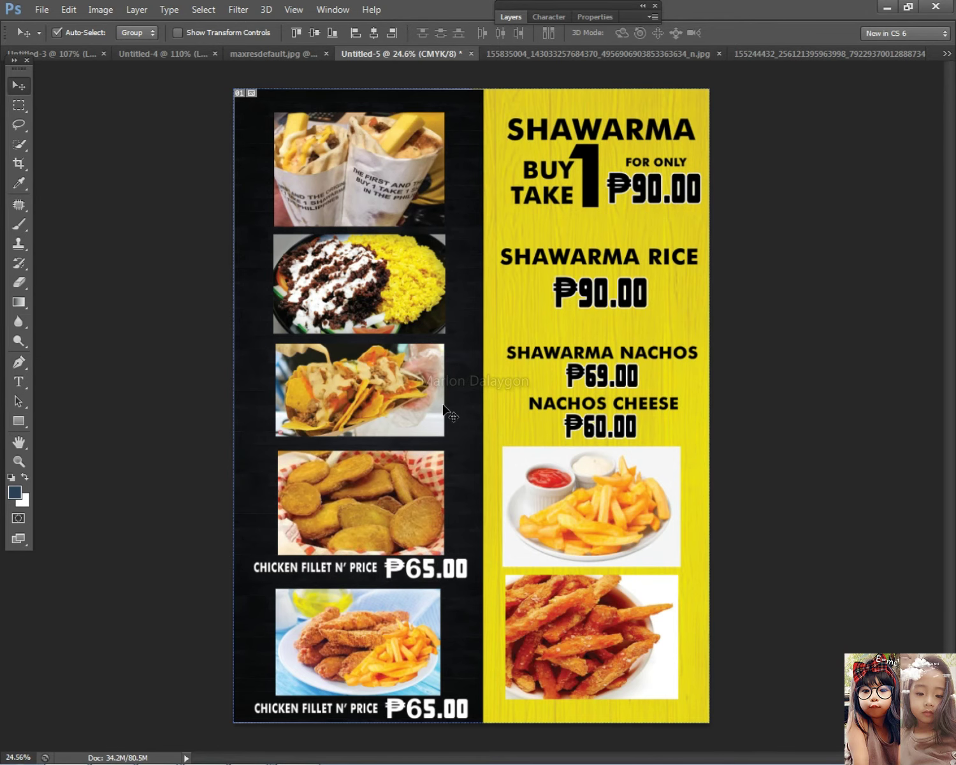
# - Copy the Mojos reference image from the Messenger chat in Chrome and paste it into the menu in Photoshop
pyautogui.moveTo(155, 747)
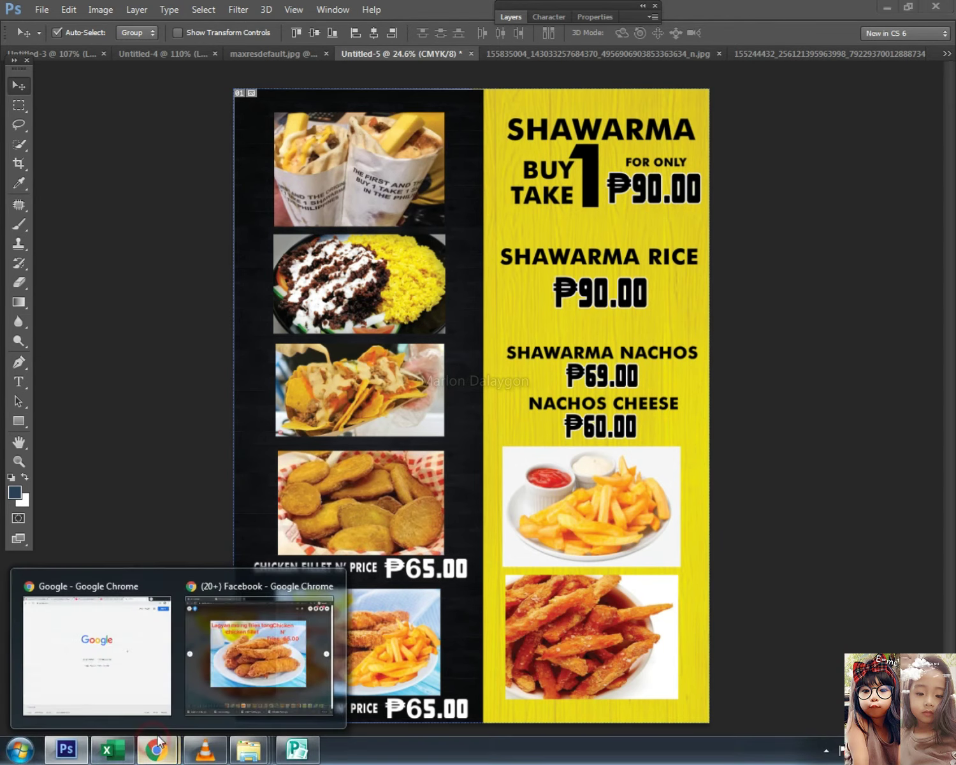
pyautogui.click(243, 641)
pyautogui.click(305, 702)
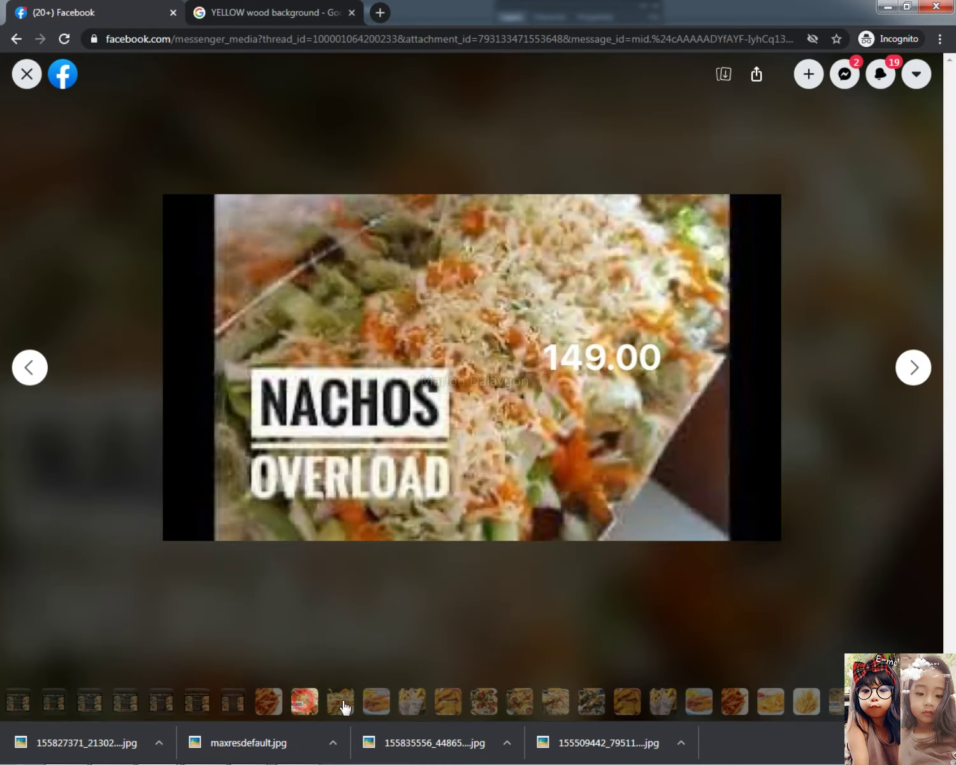
pyautogui.click(447, 704)
pyautogui.rightClick(419, 315)
pyautogui.click(439, 365)
pyautogui.hotkey('alt', 'Tab')
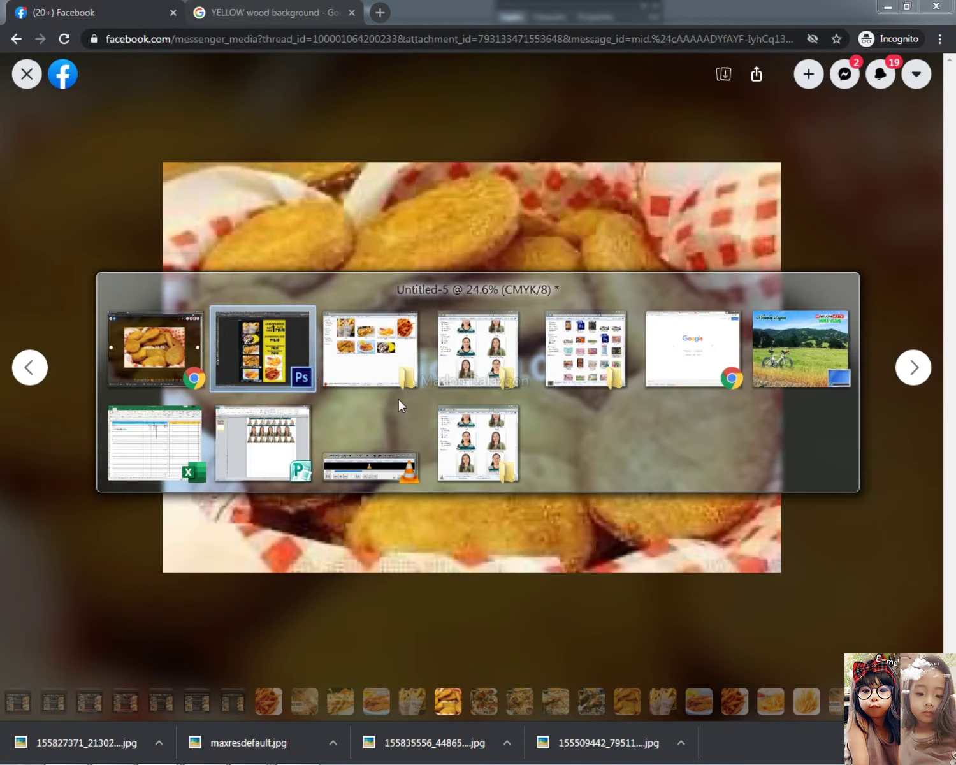
pyautogui.hotkey('ctrl', 'v')
# - Change the copied heading below the potato-slices photo to MOJOS
pyautogui.scroll(2, 463, 433)
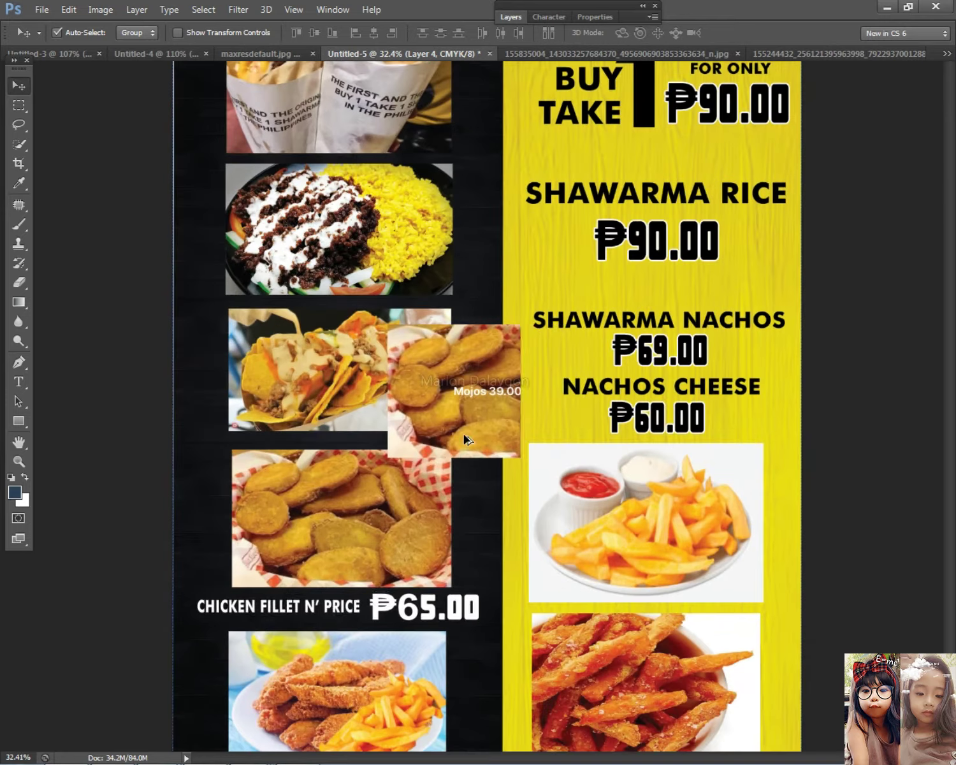
pyautogui.scroll(1, 237, 582)
pyautogui.click(27, 389)
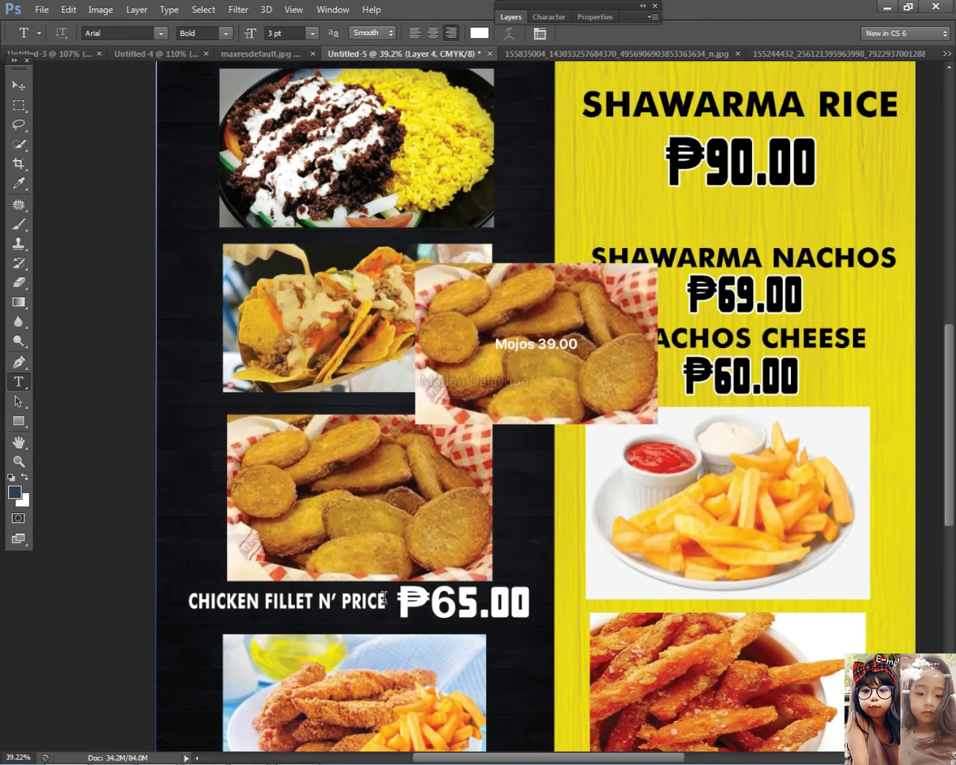
pyautogui.moveTo(385, 601); pyautogui.dragTo(6, 600)
pyautogui.write('Mo')
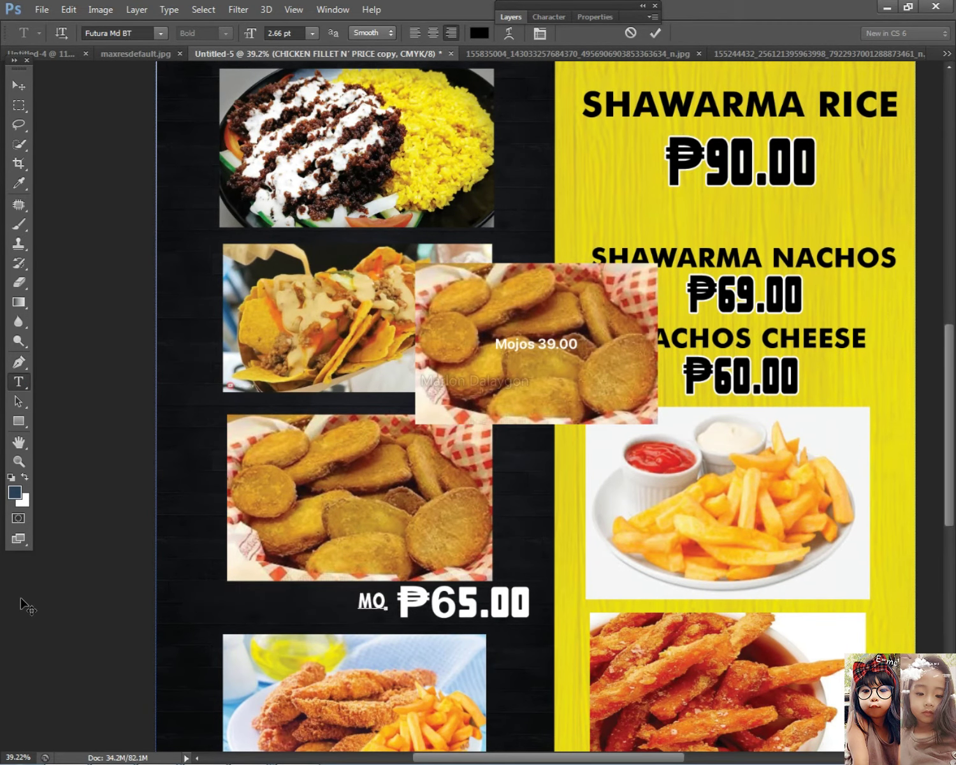
pyautogui.click(14, 90)
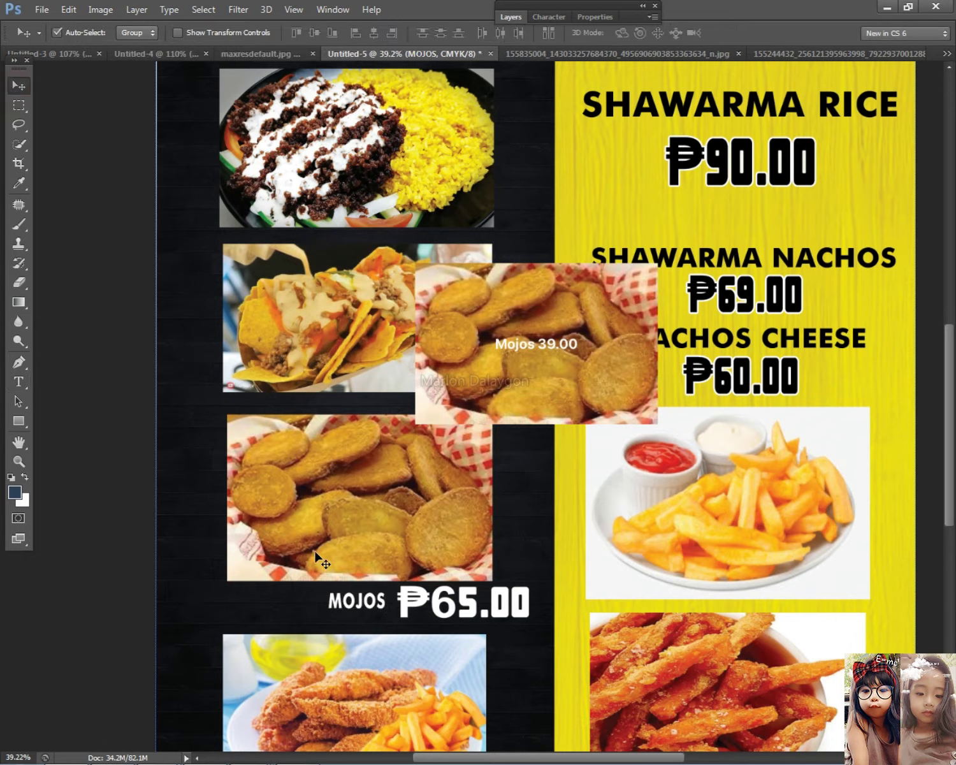
# - Move the MOJOS heading left to the photo's edge and scale it up to match the price's height
pyautogui.moveTo(372, 604); pyautogui.dragTo(260, 600)
pyautogui.hotkey('ctrl', 't')
pyautogui.moveTo(323, 622); pyautogui.dragTo(345, 608)
pyautogui.press('Return')
# - Move the ₱65.00 price left beside MOJOS and nudge the heading right so both fit the photo's width
pyautogui.moveTo(470, 597); pyautogui.dragTo(432, 598)
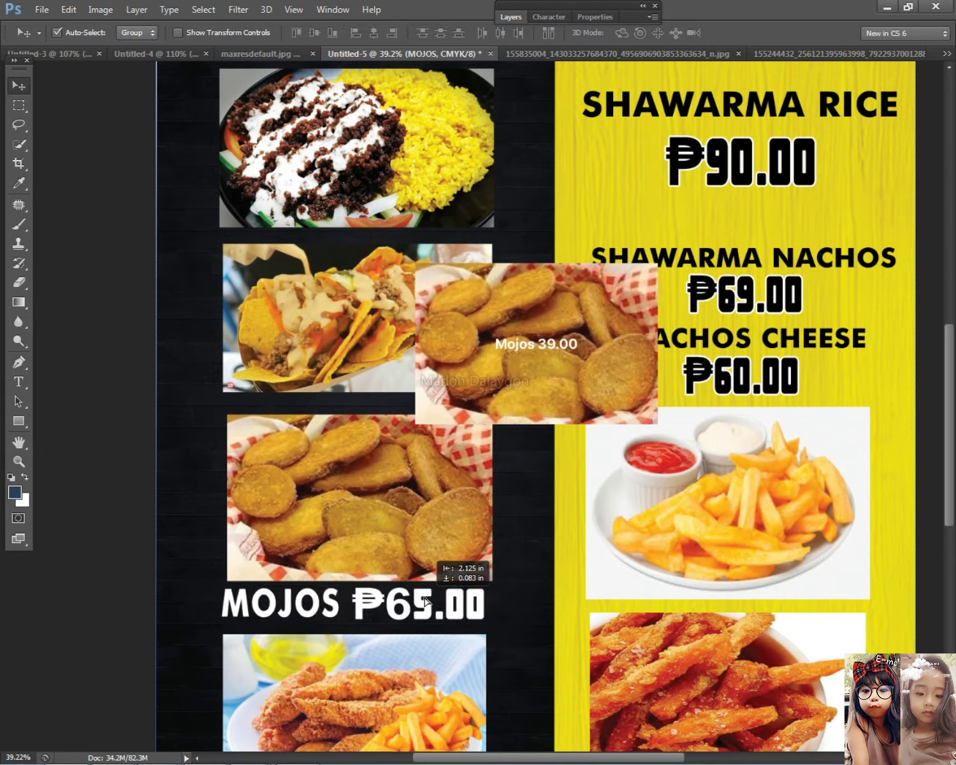
pyautogui.click(329, 606)
pyautogui.moveTo(328, 605); pyautogui.dragTo(330, 605)
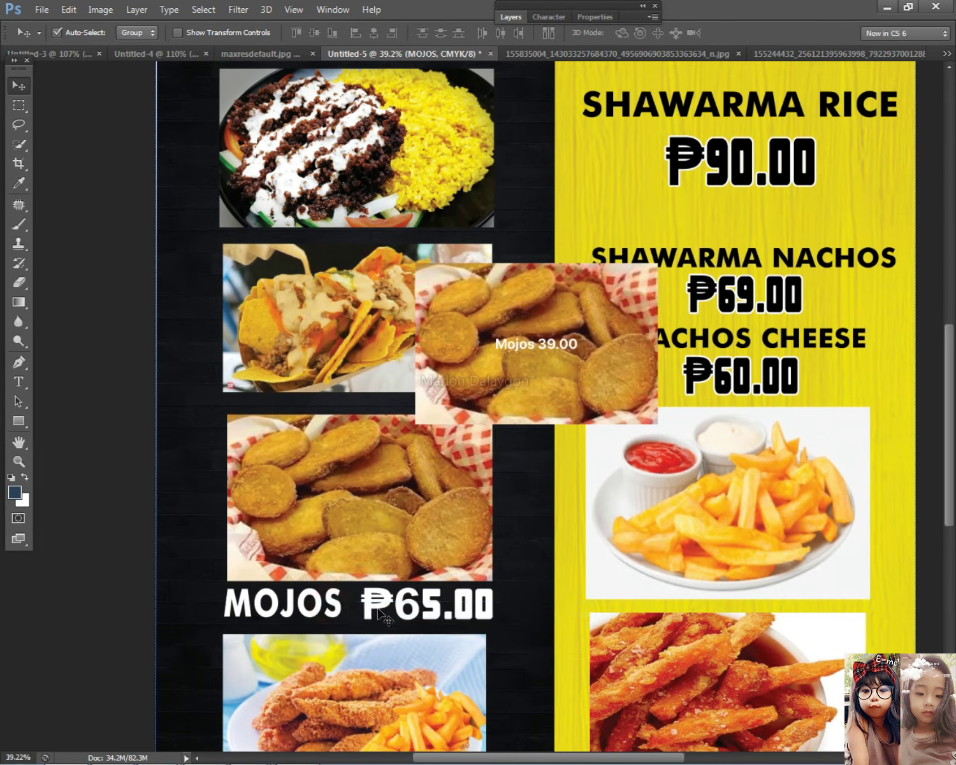
pyautogui.hotkey('shift', 'Right')
pyautogui.rightClick(392, 601)
pyautogui.click(426, 611)
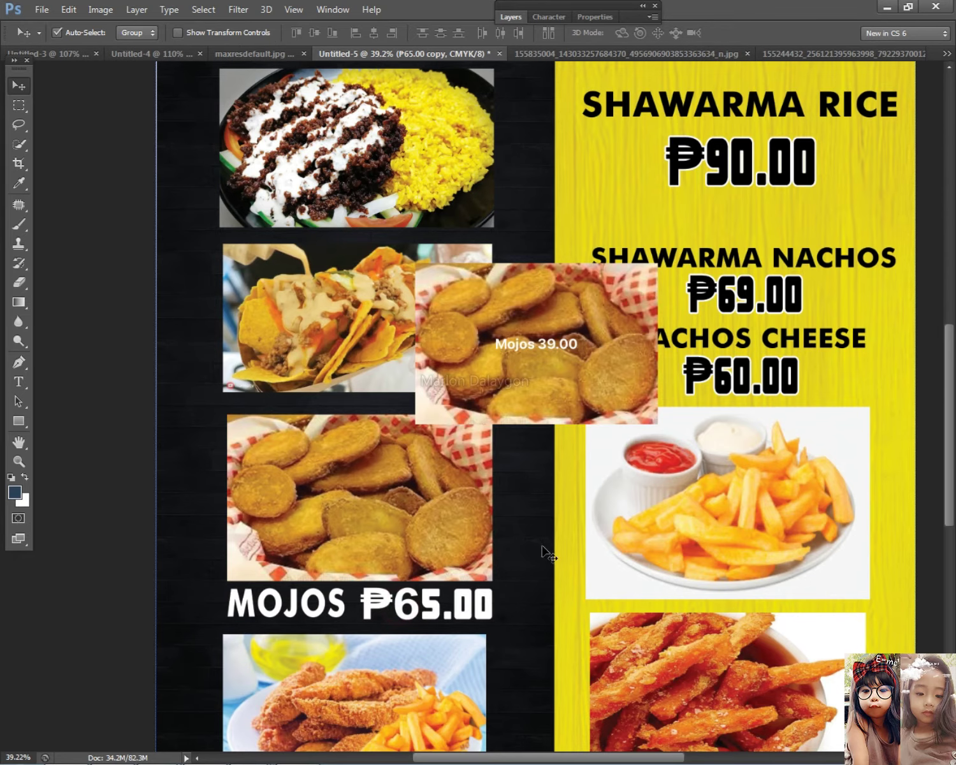
# - Delete the pasted Mojos reference image covering the nachos photo and yellow panel
pyautogui.moveTo(484, 460); pyautogui.dragTo(449, 479)
pyautogui.rightClick(535, 365)
pyautogui.click(541, 372)
pyautogui.press('Delete')
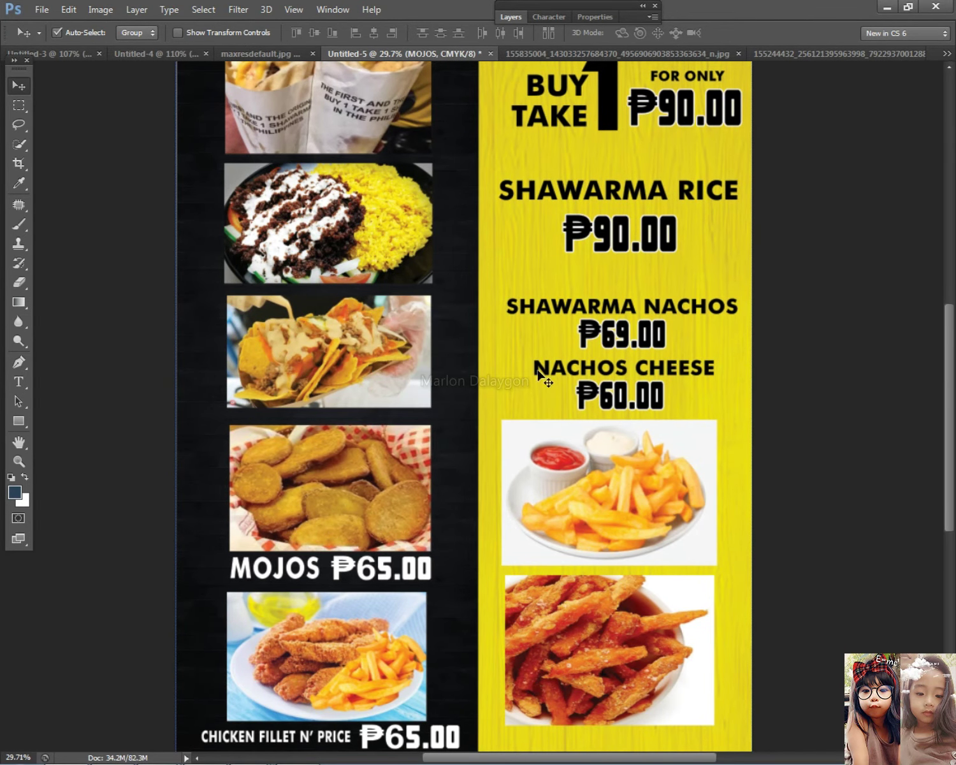
# - Select the MOJOS heading and its price together and nudge them down slightly below the photo
pyautogui.scroll(-5, 543, 376)
pyautogui.hotkey('ctrl', '0')
pyautogui.moveTo(424, 564); pyautogui.dragTo(279, 542)
pyautogui.moveTo(433, 581); pyautogui.dragTo(268, 539)
pyautogui.hotkey('ctrl', 'z')
pyautogui.moveTo(475, 592); pyautogui.dragTo(306, 542)
pyautogui.hotkey('shift', 'Down')
# - Move the reddish-orange fries photo slightly down and right, and scale it down a little
pyautogui.rightClick(635, 513)
pyautogui.click(663, 524)
pyautogui.moveTo(613, 628); pyautogui.dragTo(620, 644)
pyautogui.hotkey('ctrl', 't')
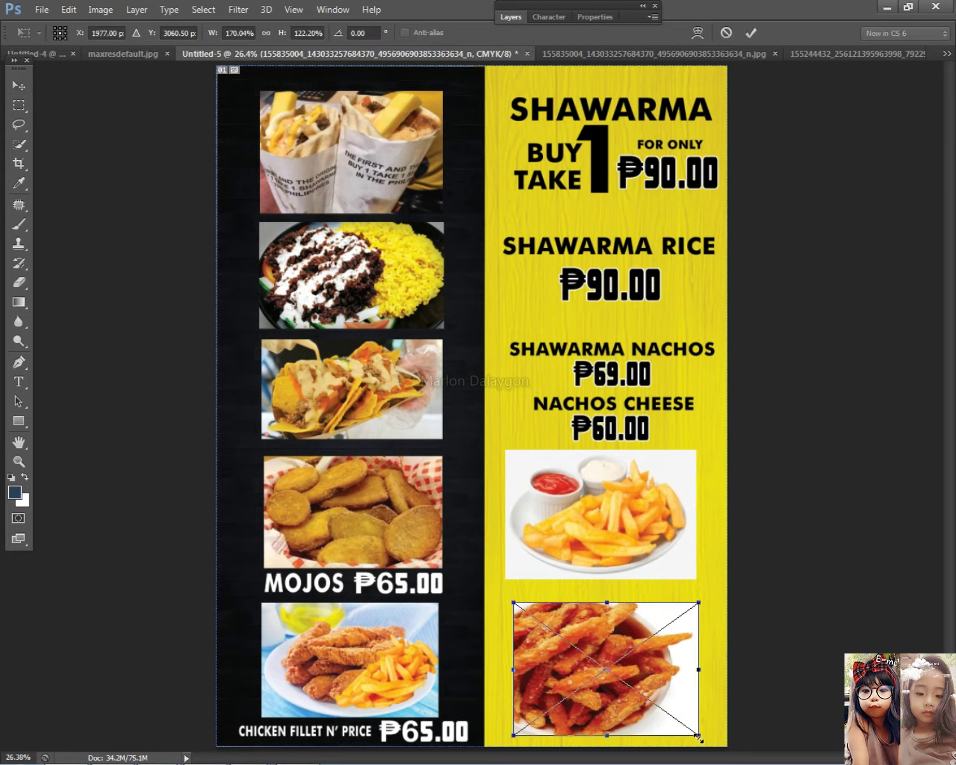
pyautogui.moveTo(699, 735); pyautogui.dragTo(683, 726)
pyautogui.press('Return')
# - Nudge the plain fries photo right and narrow it slightly from its right edge
pyautogui.rightClick(619, 540)
pyautogui.click(628, 546)
pyautogui.hotkey('shift', 'Right')
pyautogui.hotkey('shift', 'Right')
pyautogui.hotkey('shift', 'Right')
pyautogui.hotkey('shift', 'Right')
pyautogui.hotkey('shift', 'Right')
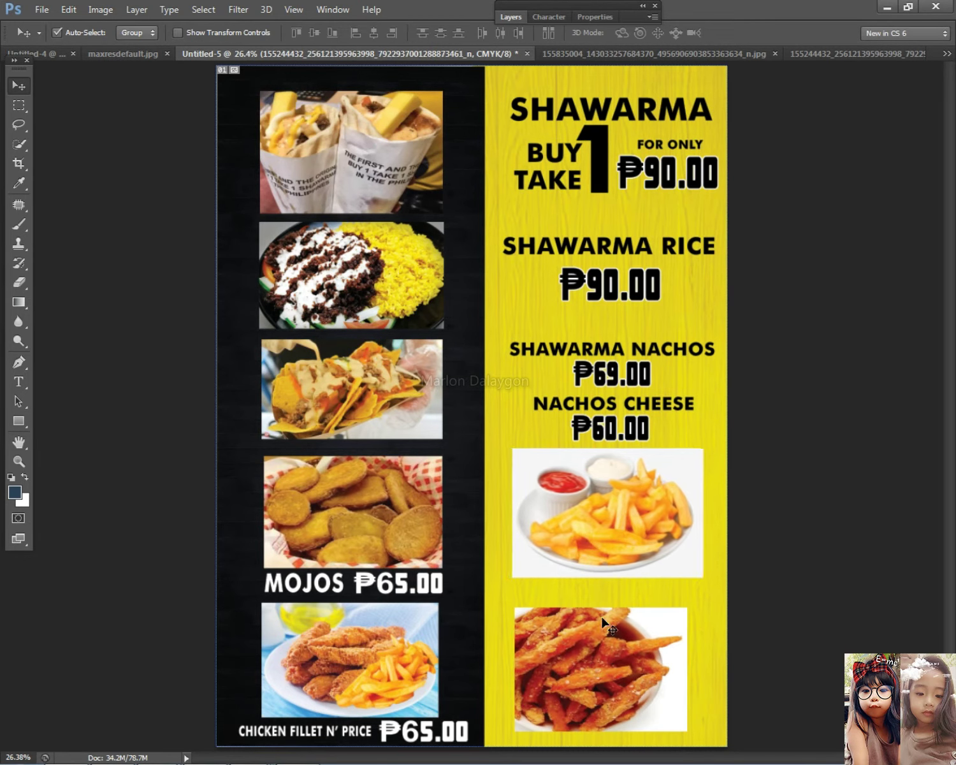
pyautogui.hotkey('ctrl', 't')
pyautogui.moveTo(705, 517); pyautogui.dragTo(695, 516)
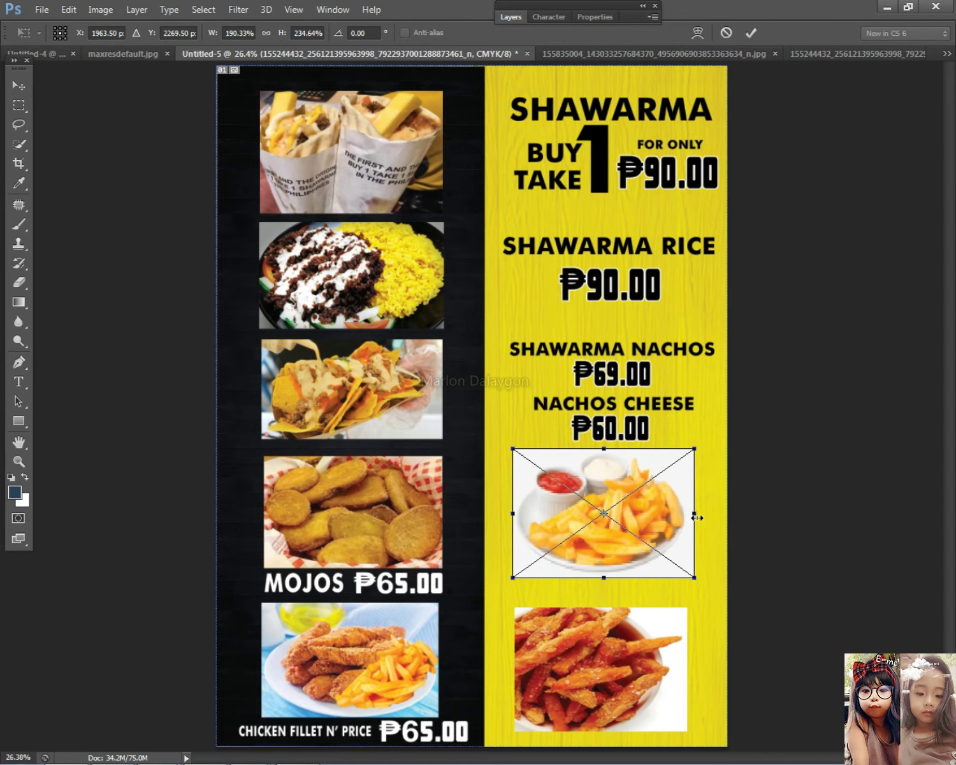
pyautogui.press('Return')
# - Start saving the menu under a new name and browse to the 1 new layout folder
pyautogui.scroll(-3, 555, 515)
pyautogui.click(34, 9)
pyautogui.click(96, 186)
pyautogui.click(294, 262)
pyautogui.doubleClick(403, 237)
pyautogui.click(358, 208)
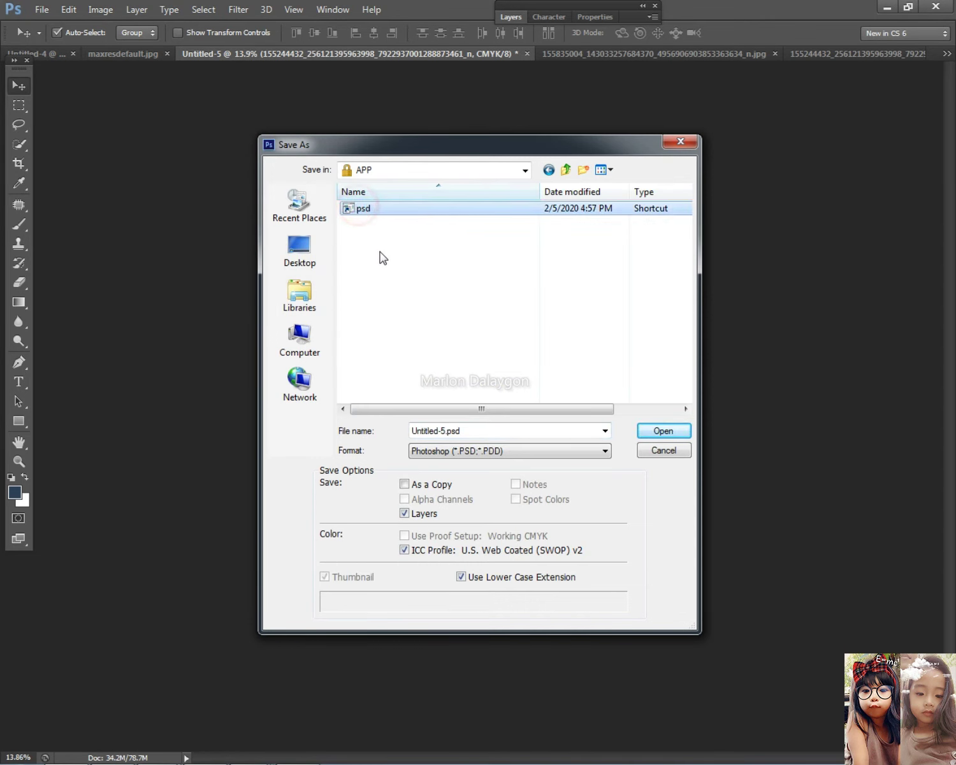
pyautogui.press('Return')
pyautogui.doubleClick(368, 223)
pyautogui.click(385, 250)
pyautogui.press('t')
pyautogui.press('t')
pyautogui.press('Return')
pyautogui.doubleClick(377, 236)
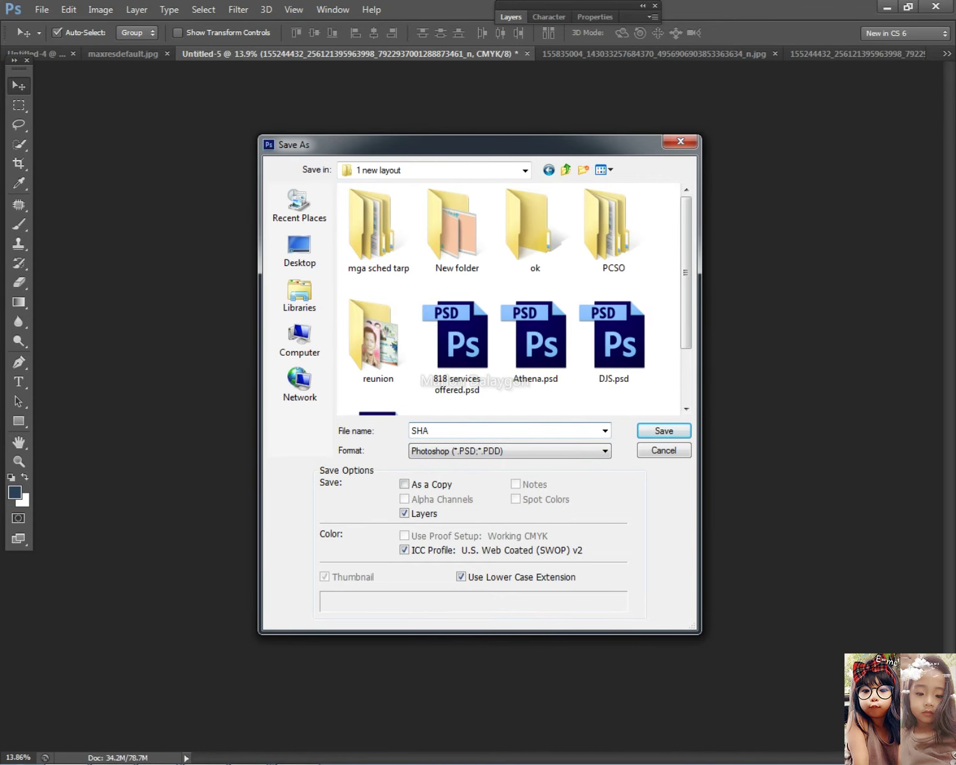
# - Try to save the menu as SHAWARMA in Photoshop format
pyautogui.write('SHAWARMA')
pyautogui.press('Return')
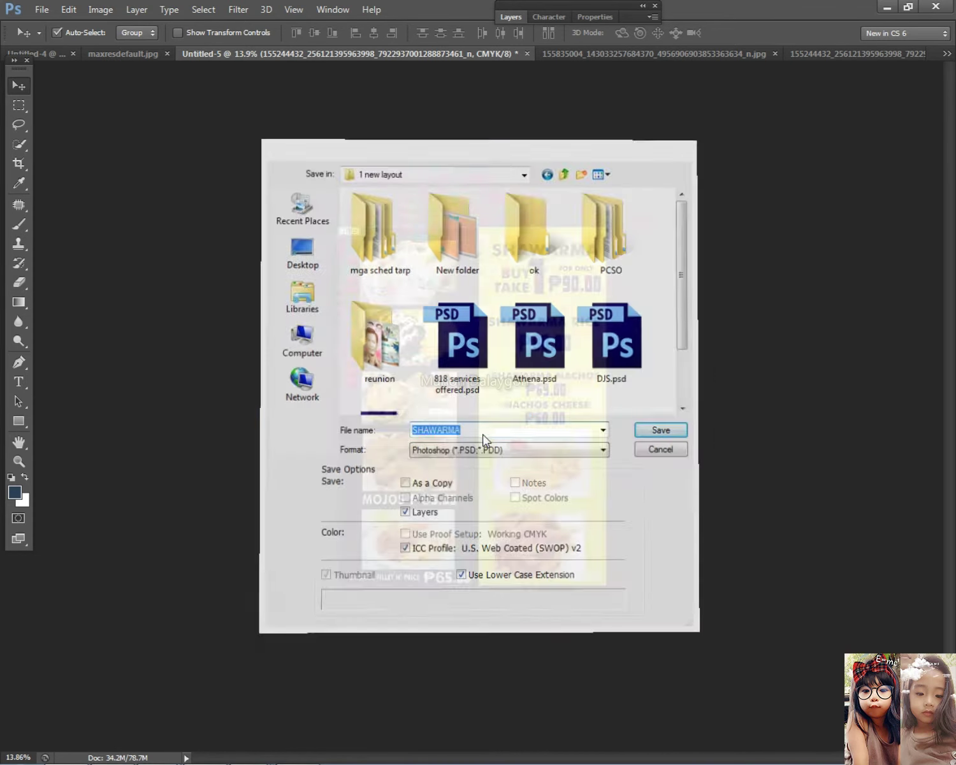
pyautogui.press('Return')
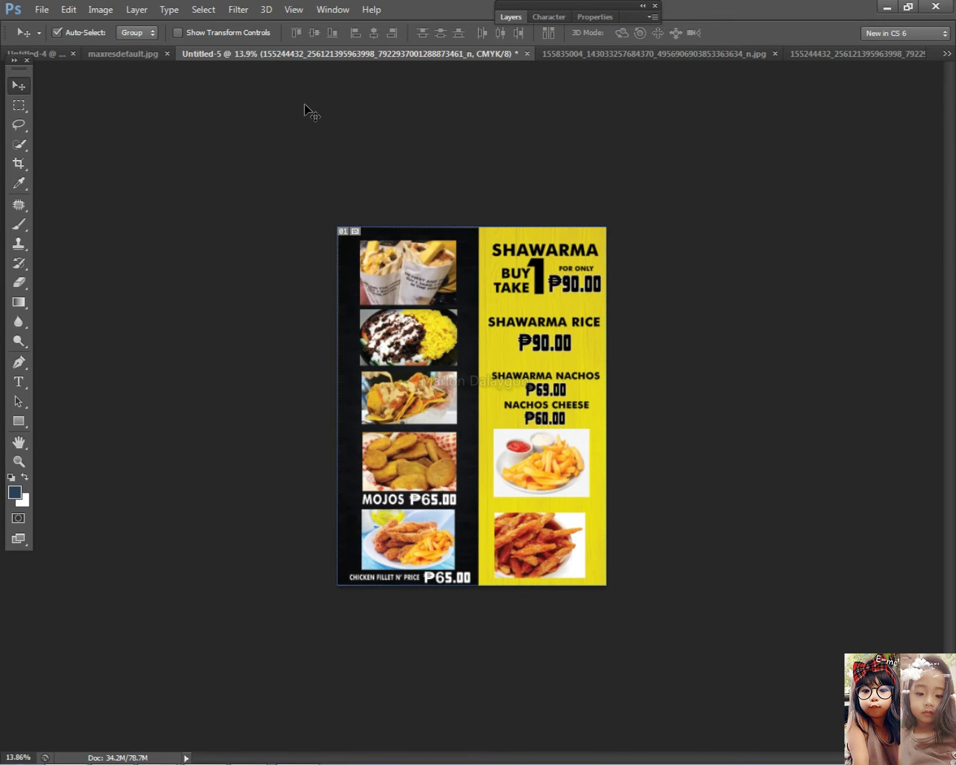
# - Save the menu as SHAWARMA in TIFF format in the 1 new layout folder, keeping layers and default TIFF options
pyautogui.click(42, 9)
pyautogui.click(120, 190)
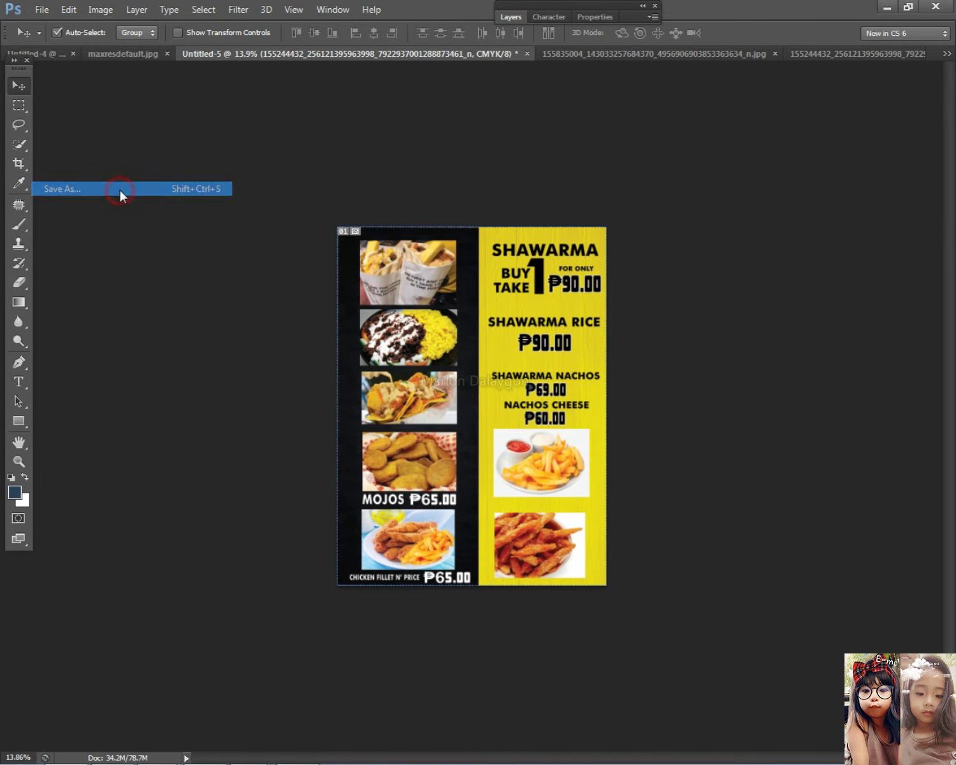
pyautogui.click(454, 452)
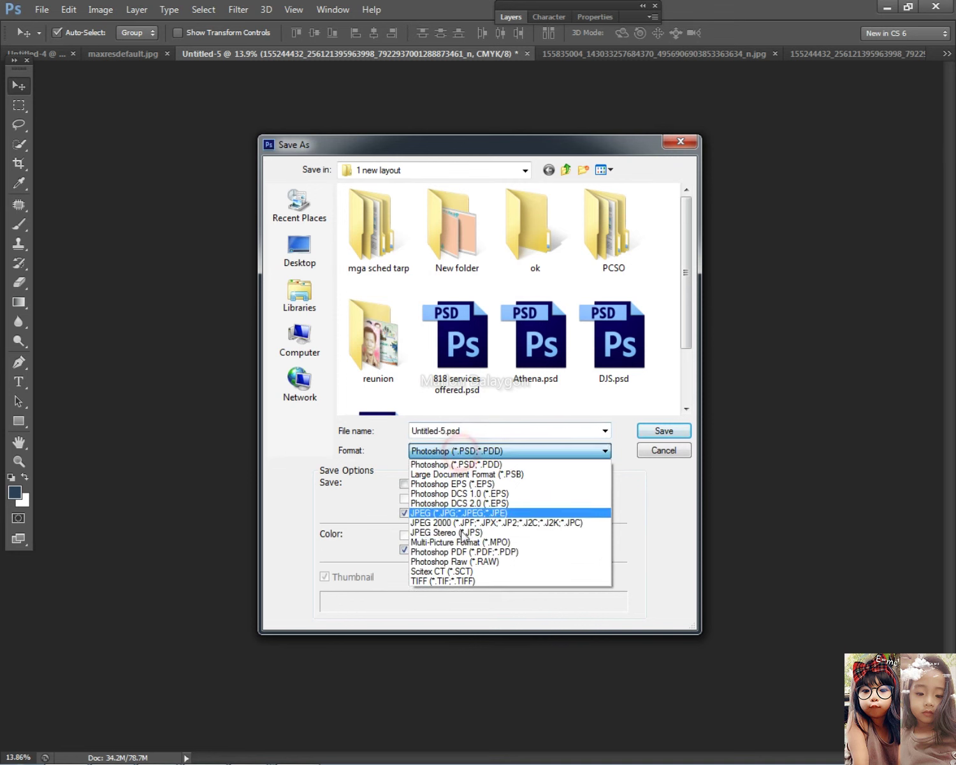
pyautogui.click(454, 584)
pyautogui.doubleClick(464, 429)
pyautogui.write('SHAW')
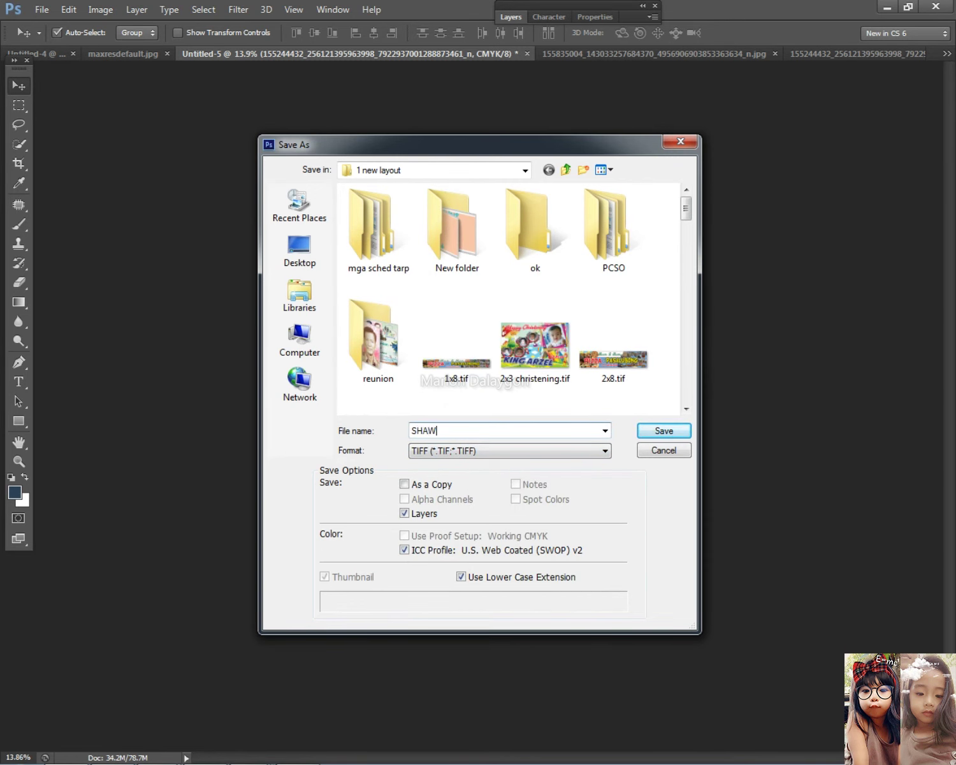
pyautogui.write('ARMA')
pyautogui.press('Return')
pyautogui.press('Return')
pyautogui.press('Return')
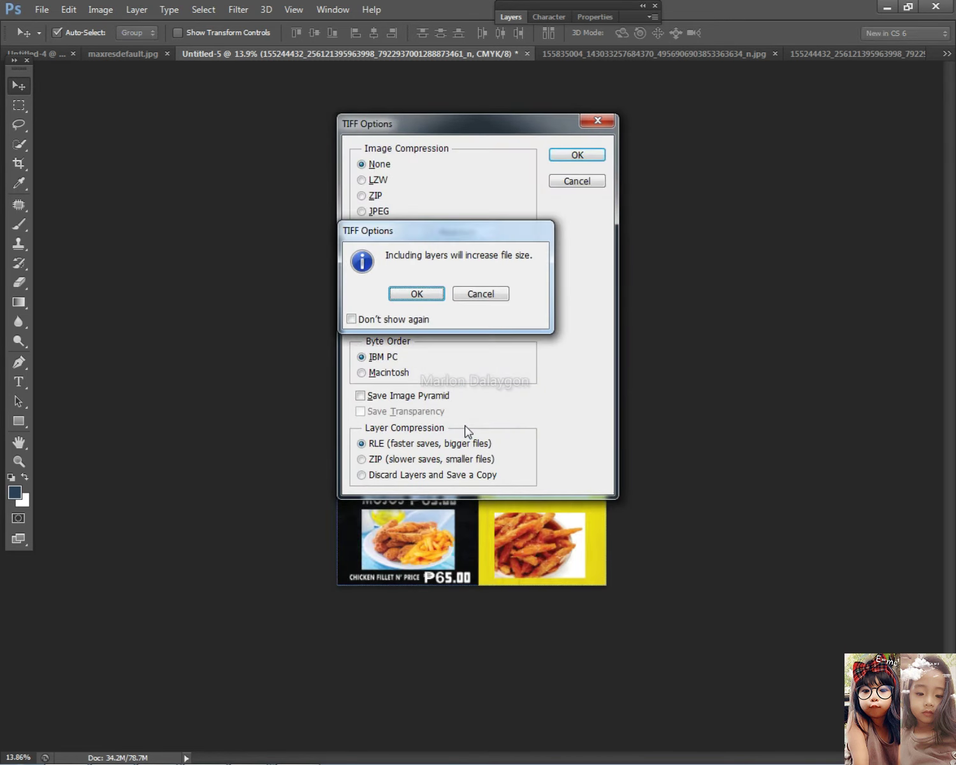
# - Nudge the plain fries photo up slightly and select the reddish-orange fries photo below it
pyautogui.scroll(2, 564, 434)
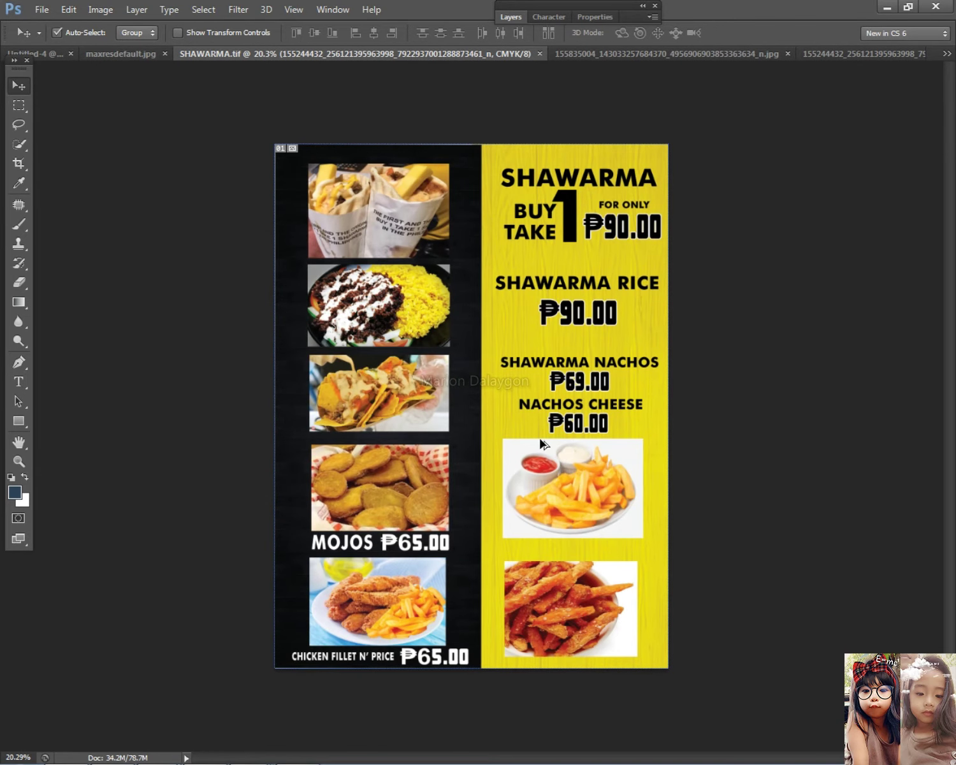
pyautogui.scroll(1, 539, 448)
pyautogui.rightClick(566, 473)
pyautogui.click(573, 482)
pyautogui.hotkey('shift', 'Up')
pyautogui.rightClick(542, 637)
pyautogui.click(556, 647)
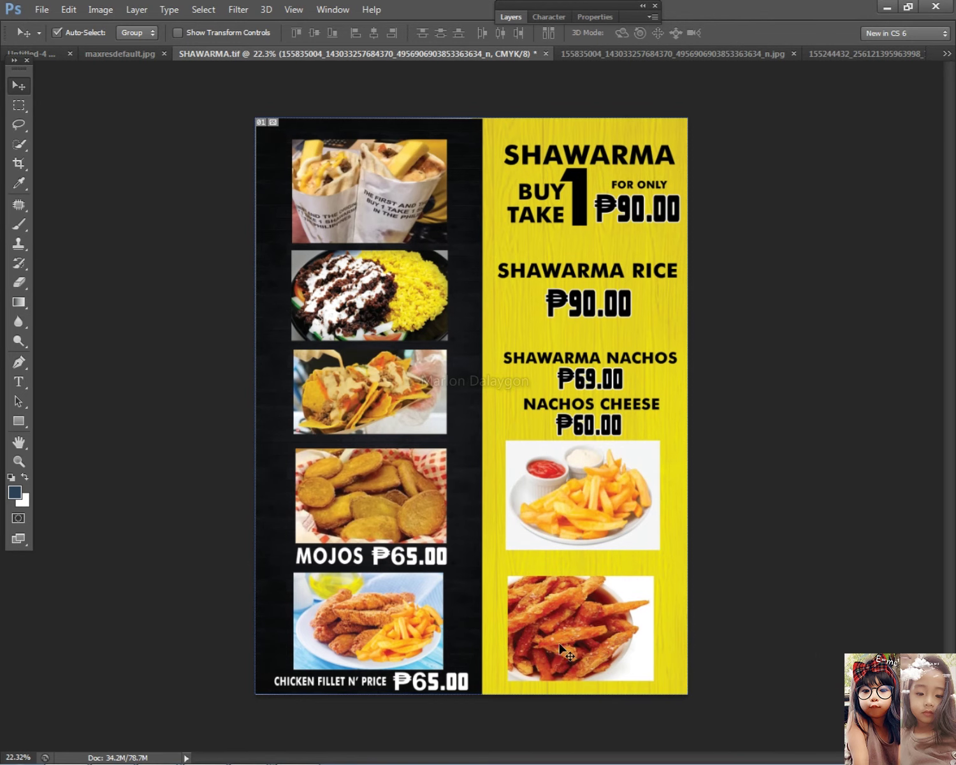
# - Duplicate the MOJOS heading and ₱65.00 price to the yellow panel, below the plain fries photo
pyautogui.scroll(4, 407, 606)
pyautogui.moveTo(421, 571); pyautogui.dragTo(451, 577)
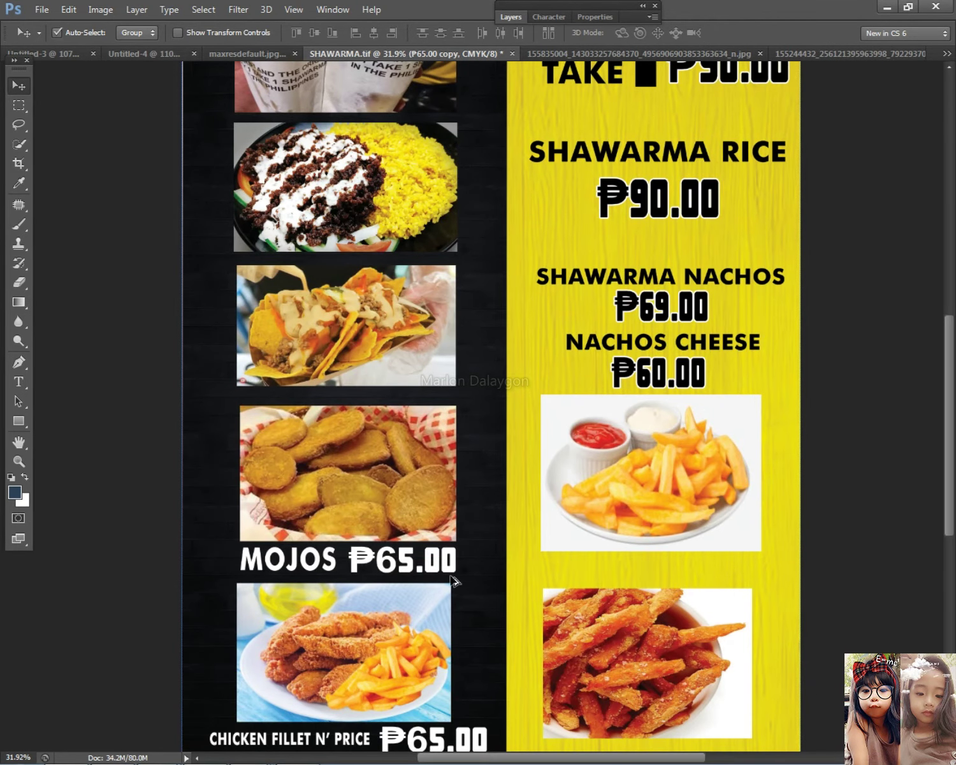
pyautogui.moveTo(295, 562); pyautogui.dragTo(593, 565)
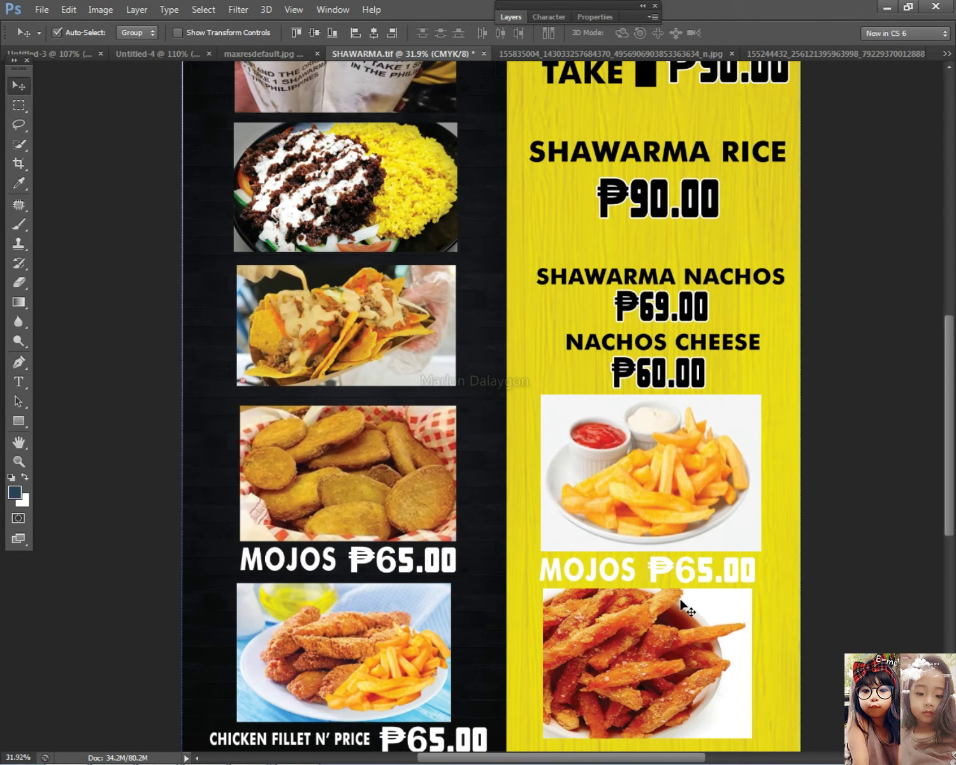
# - Switch to Messenger and look through the client's reference photos for the names and prices of the remaining menu items
pyautogui.hotkey('alt', 'Tab')
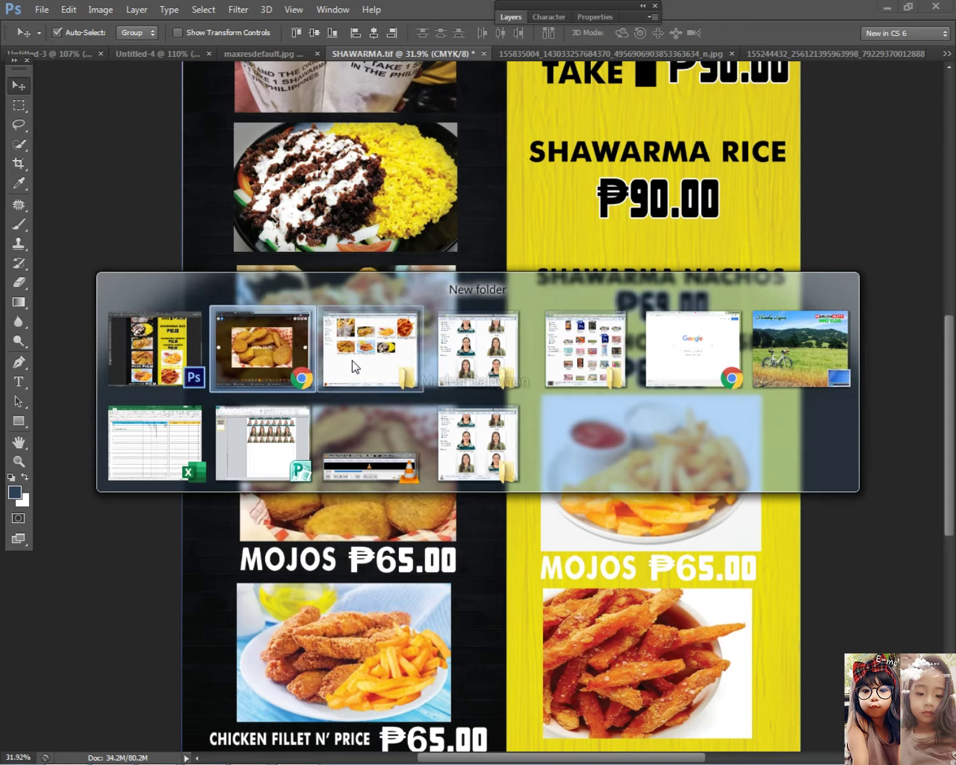
pyautogui.click(330, 707)
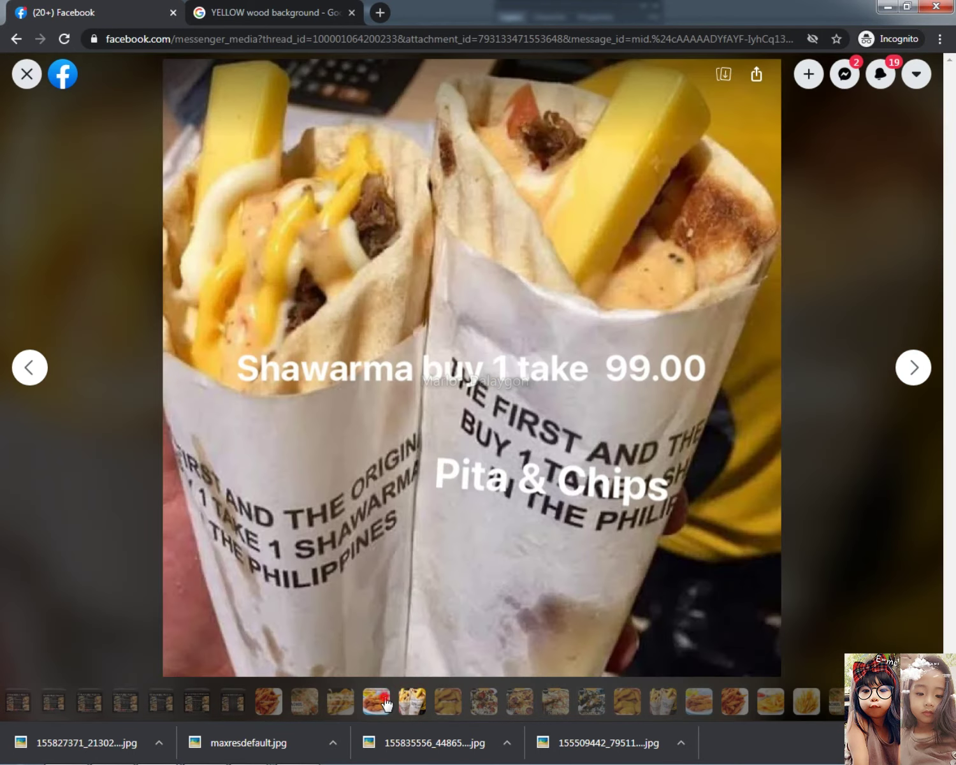
pyautogui.click(371, 704)
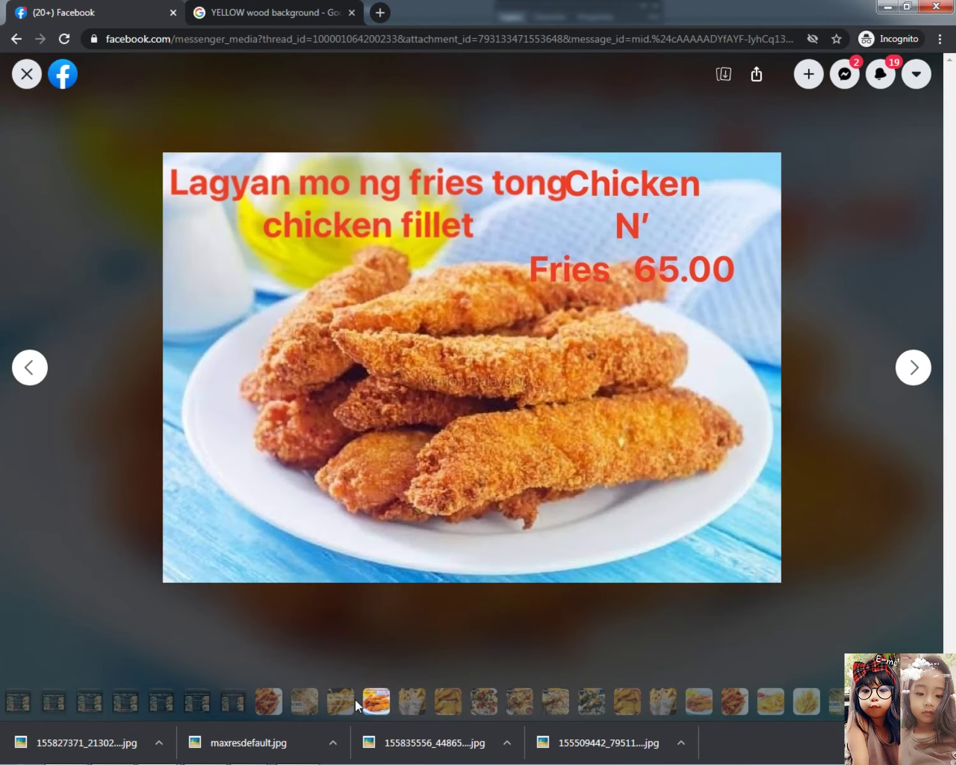
pyautogui.click(309, 701)
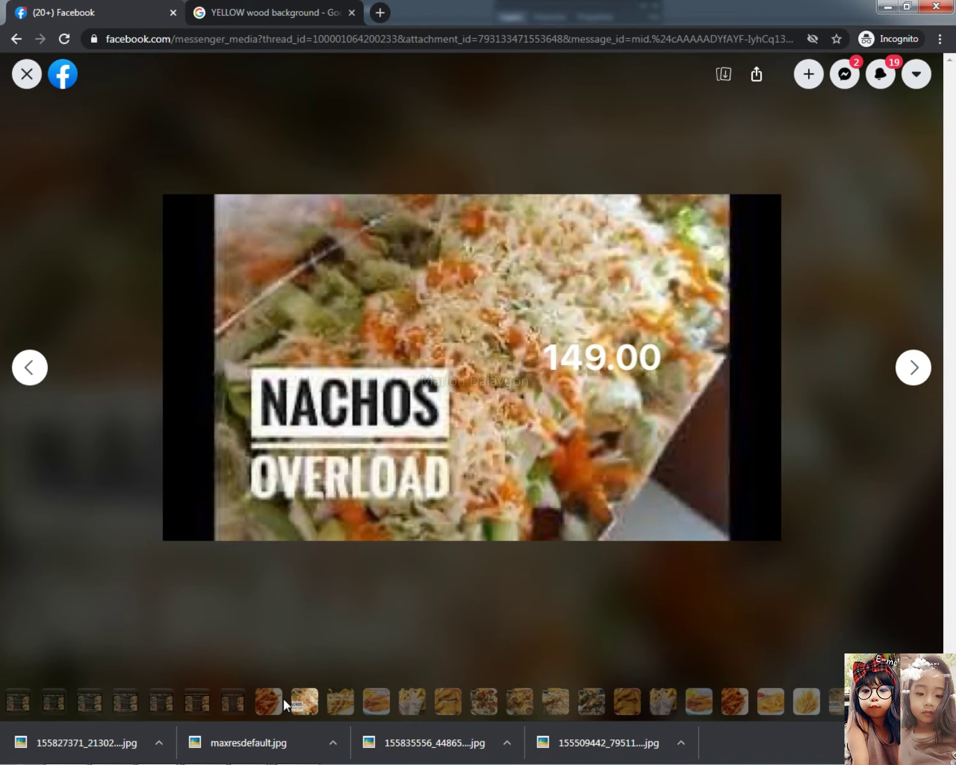
pyautogui.click(376, 701)
pyautogui.click(447, 703)
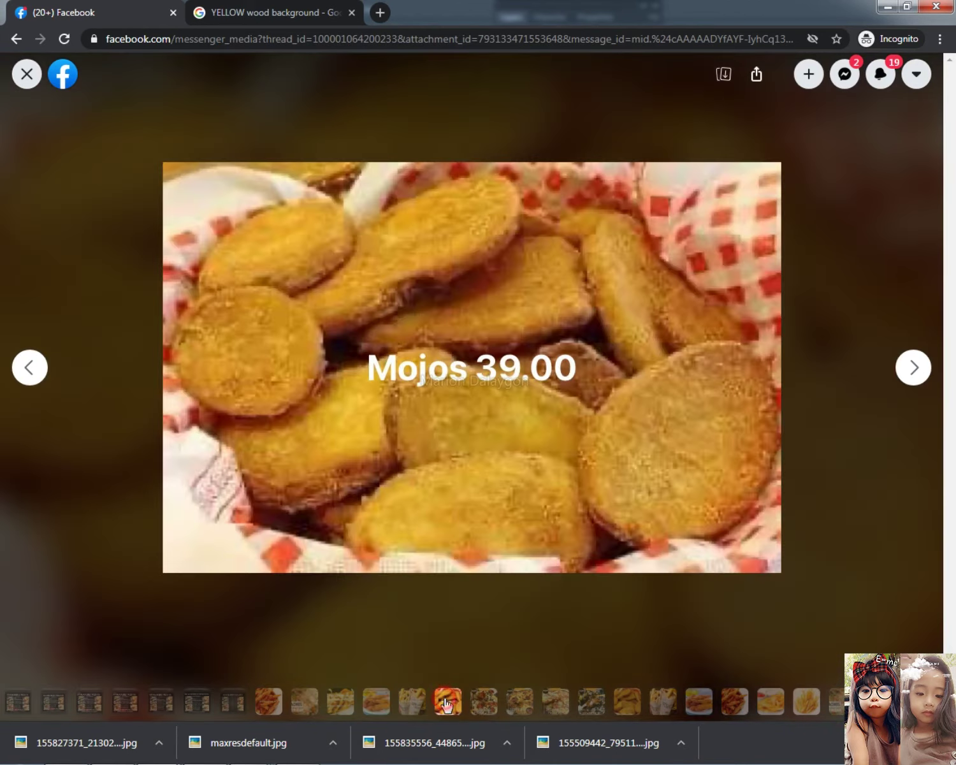
pyautogui.click(516, 703)
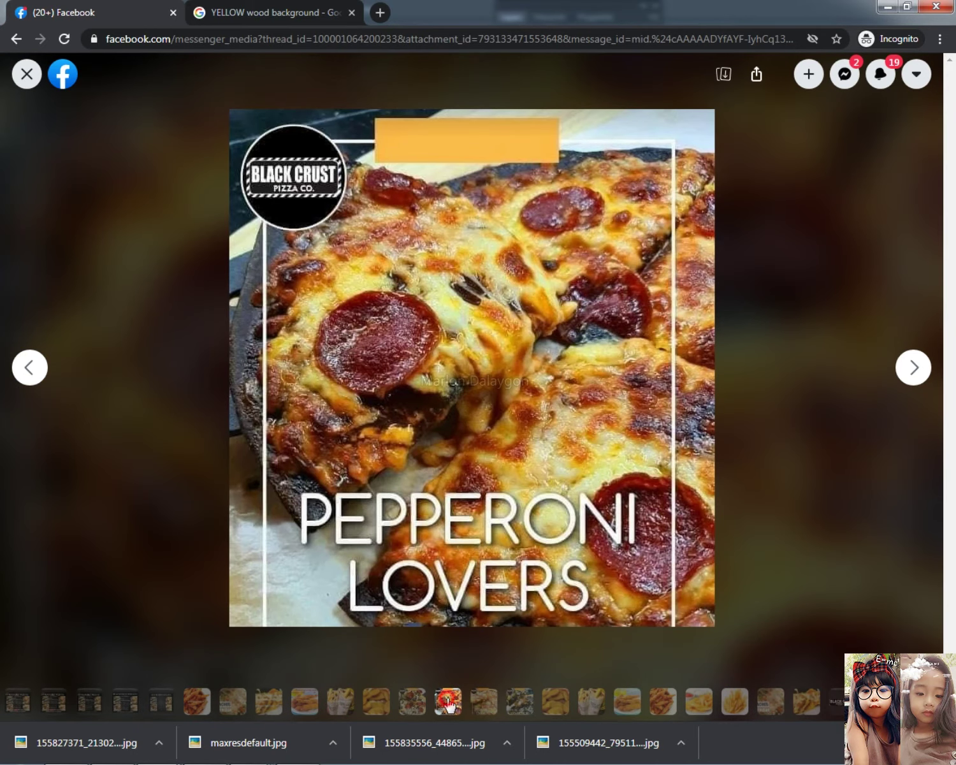
pyautogui.click(411, 702)
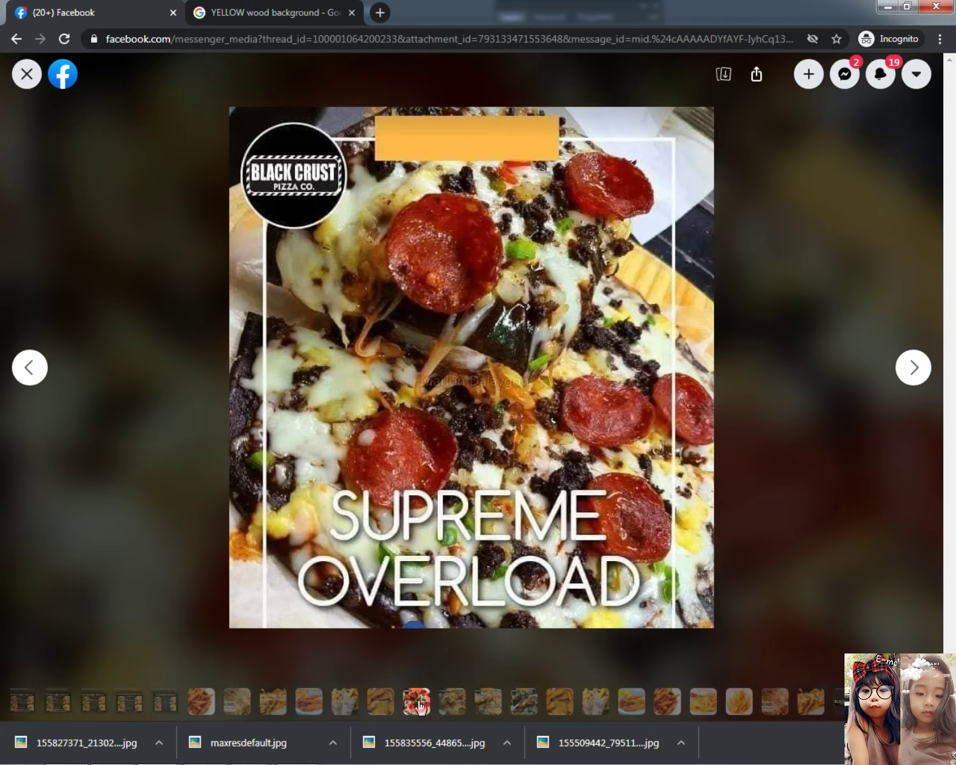
pyautogui.click(402, 704)
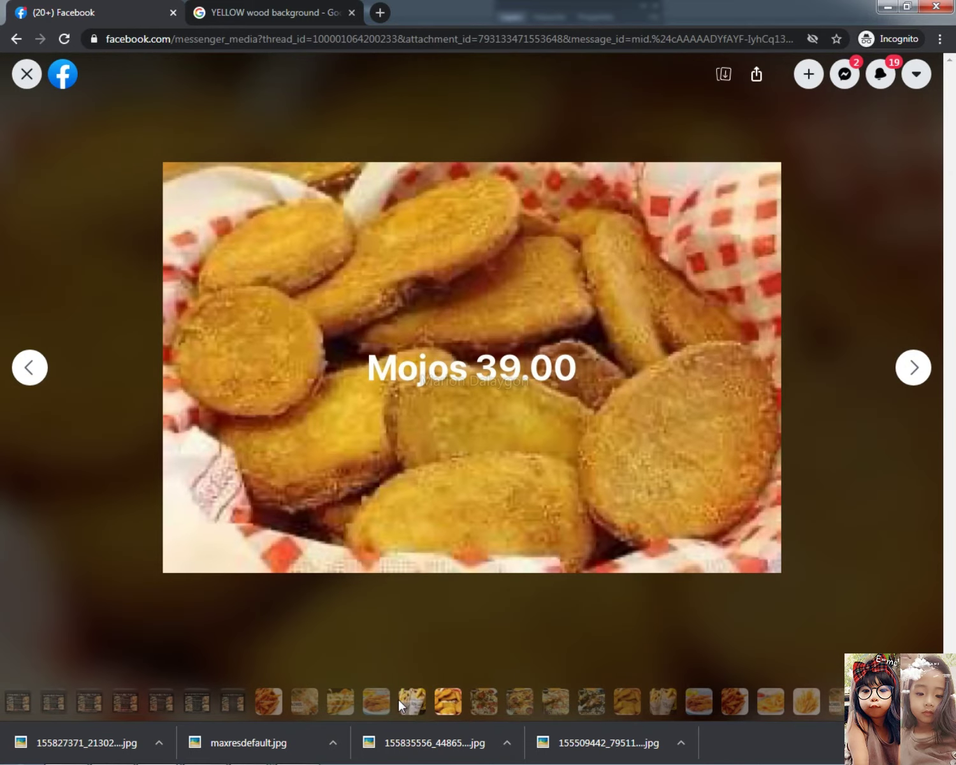
pyautogui.click(340, 701)
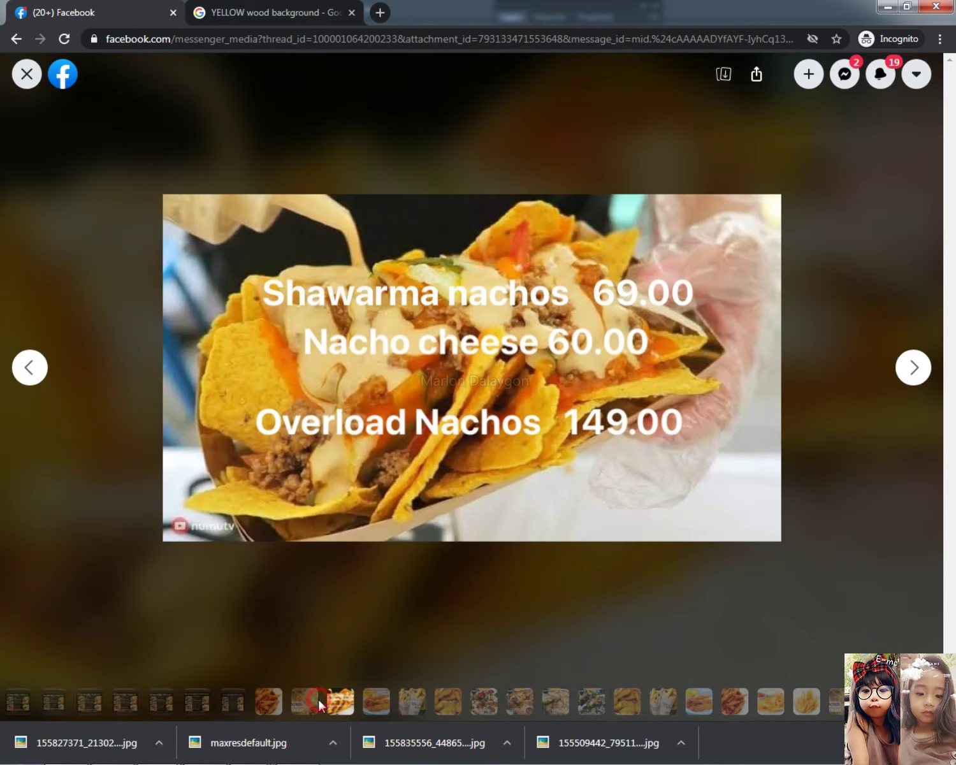
pyautogui.click(304, 702)
pyautogui.click(265, 706)
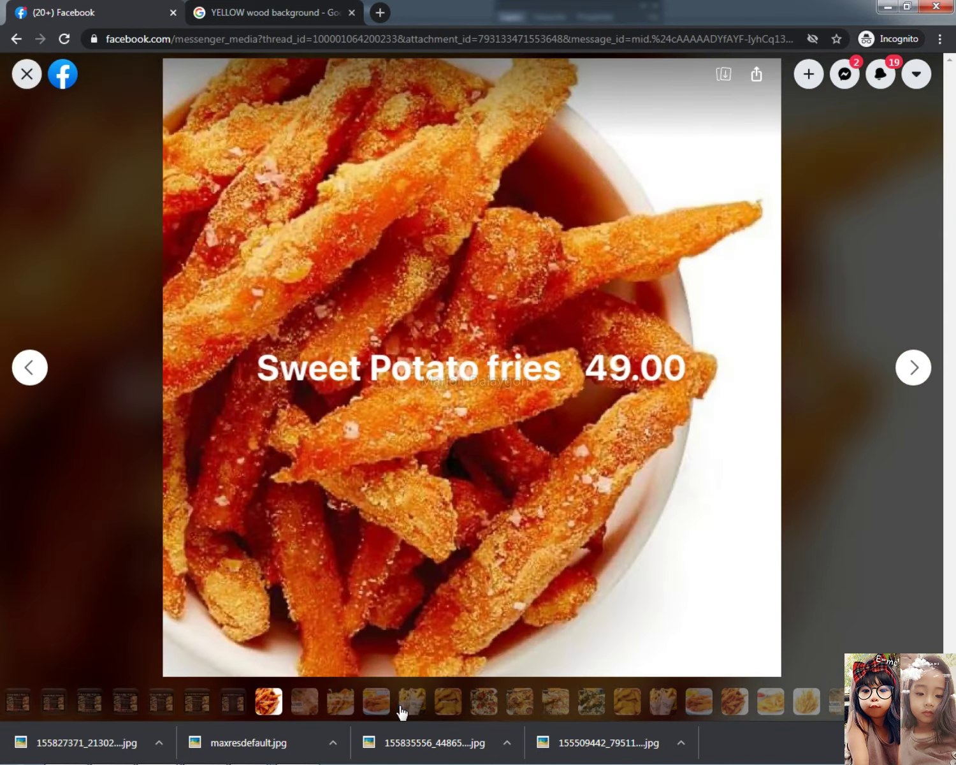
pyautogui.click(402, 707)
pyautogui.click(376, 703)
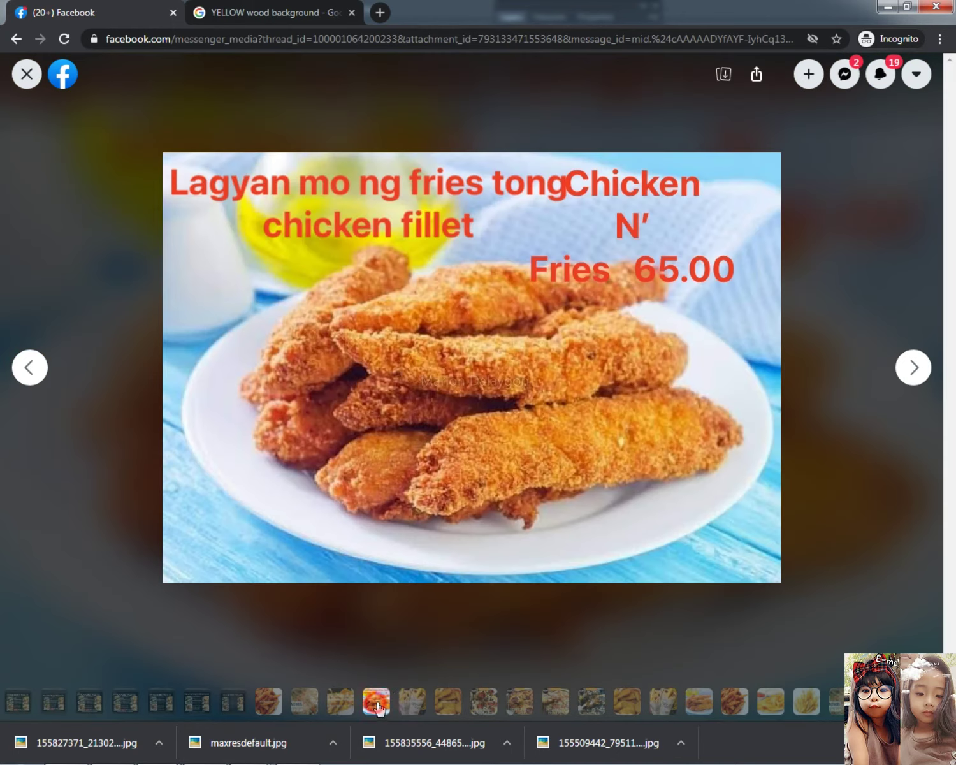
pyautogui.rightClick(516, 286)
pyautogui.click(557, 334)
pyautogui.hotkey('alt', 'Tab')
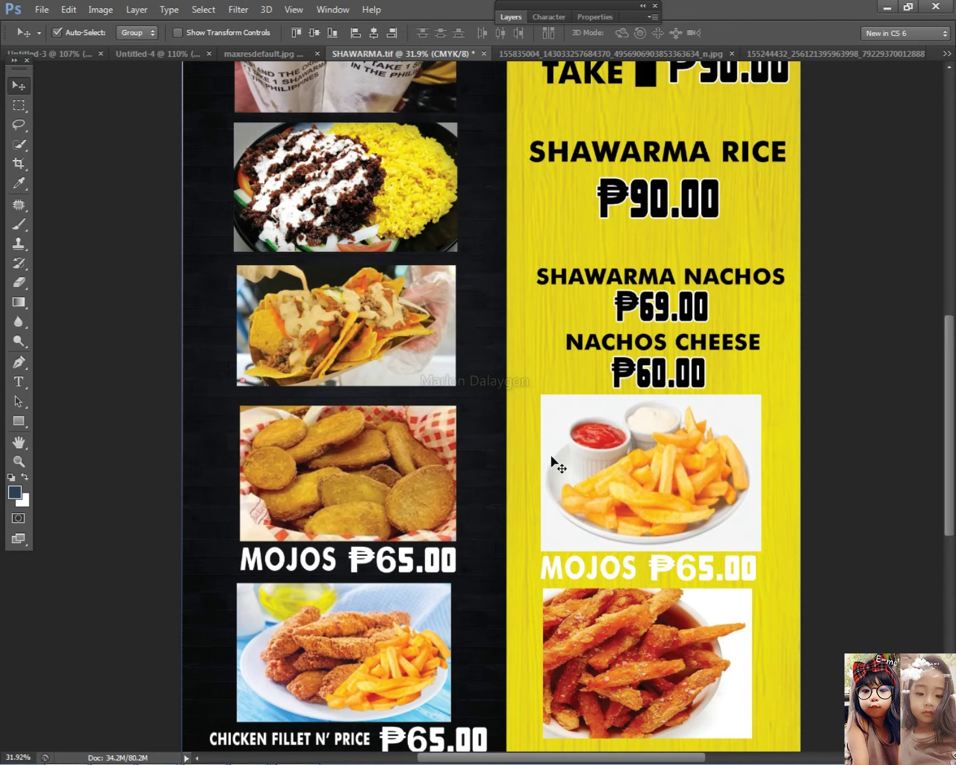
pyautogui.hotkey('ctrl', 'v')
pyautogui.moveTo(512, 437); pyautogui.dragTo(605, 401)
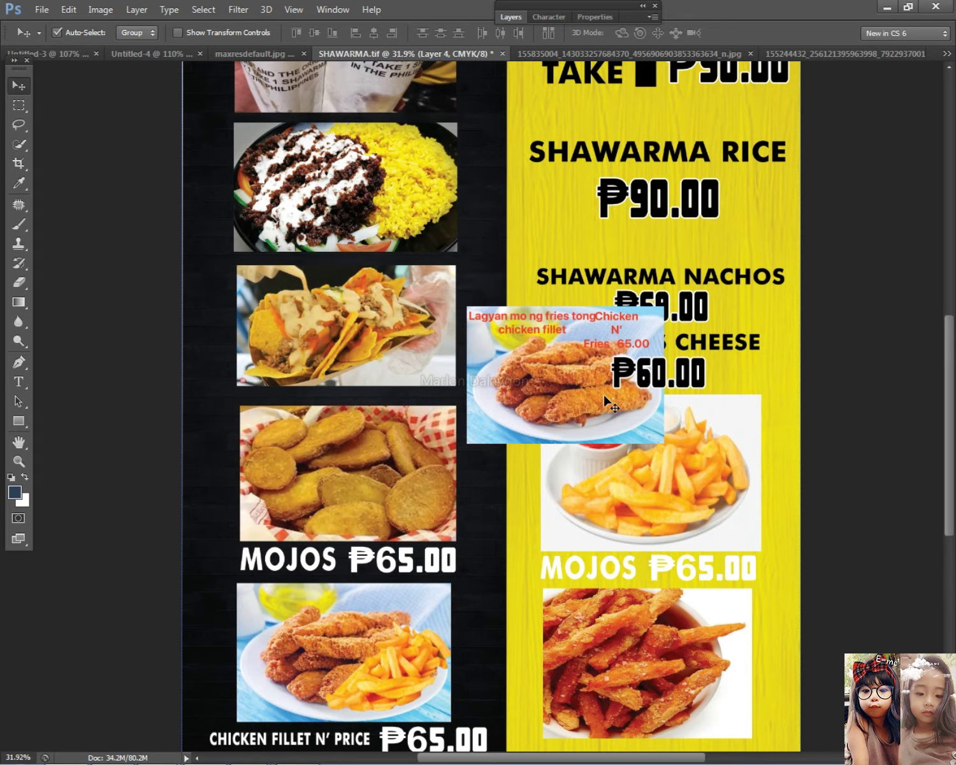
pyautogui.press('Delete')
# - Return to Messenger and recheck the fries, nachos, chicken and mojos reference photos for a plain fries price
pyautogui.hotkey('alt', 'Tab')
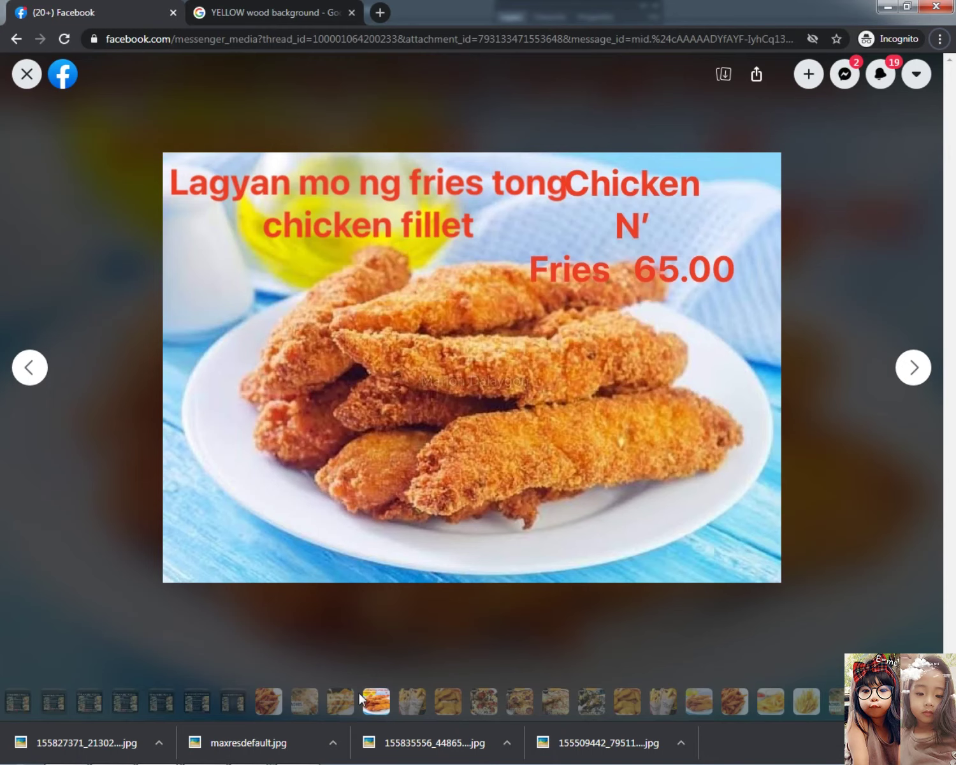
pyautogui.click(271, 700)
pyautogui.click(341, 702)
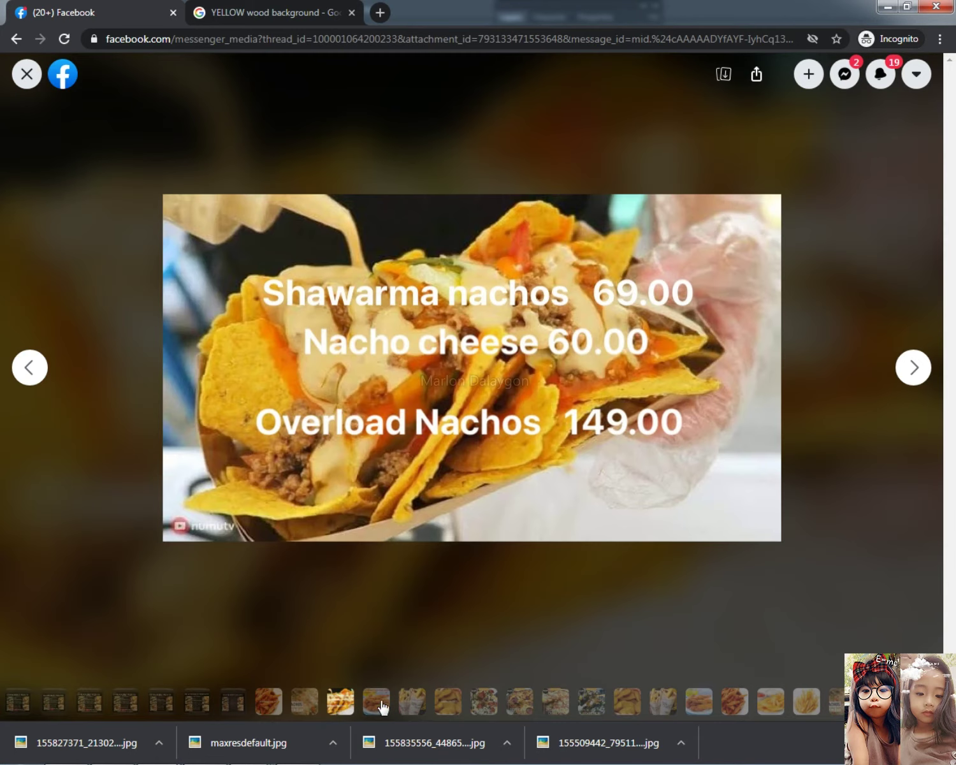
pyautogui.click(366, 704)
pyautogui.click(418, 701)
pyautogui.click(451, 701)
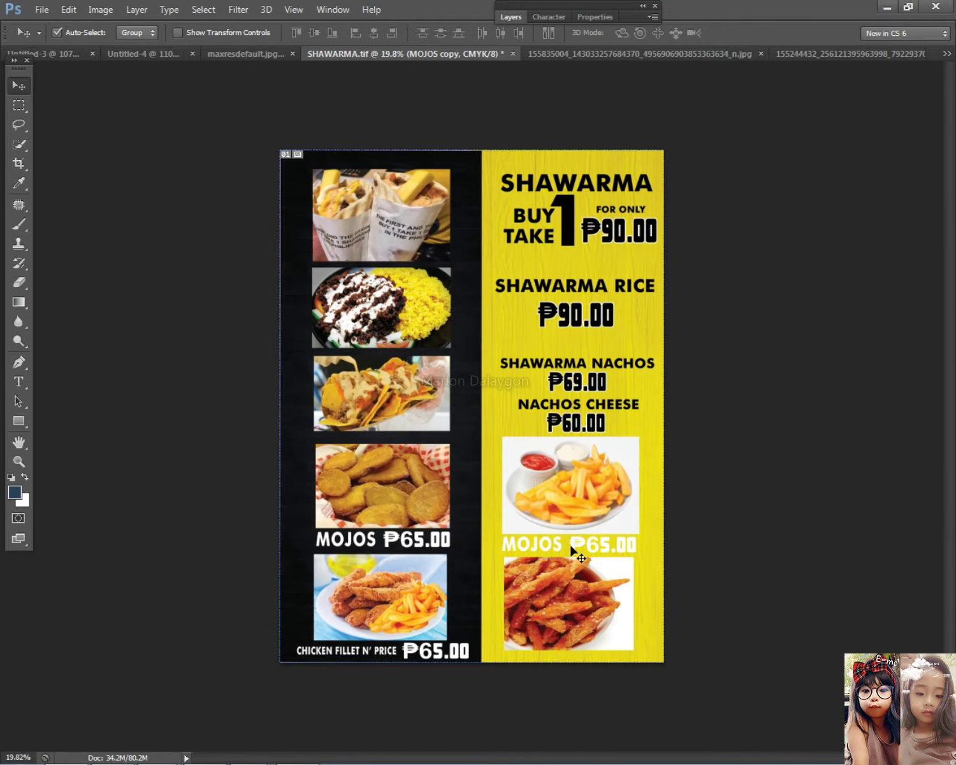
# - Delete the duplicated MOJOS heading and ₱65.00 price from the yellow panel
pyautogui.rightClick(571, 545)
pyautogui.click(584, 556)
pyautogui.press('Delete')
pyautogui.rightClick(543, 552)
pyautogui.rightClick(545, 548)
pyautogui.click(565, 557)
pyautogui.press('Delete')
# - Move the plain fries photo on the yellow panel down, closer to the reddish-orange fries photo
pyautogui.rightClick(560, 575)
pyautogui.click(575, 587)
pyautogui.rightClick(579, 502)
pyautogui.click(586, 508)
pyautogui.hotkey('shift', 'Down')
pyautogui.hotkey('shift', 'Down')
pyautogui.hotkey('shift', 'Down')
pyautogui.hotkey('shift', 'Down')
pyautogui.hotkey('shift', 'Down')
pyautogui.hotkey('shift', 'Down')
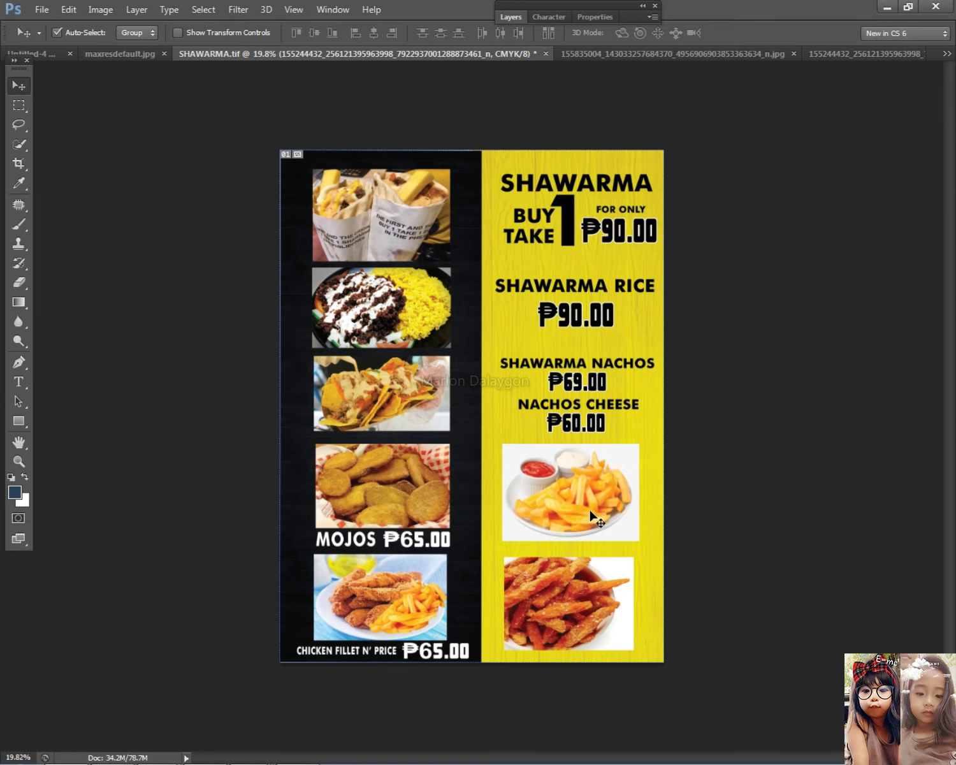
# - Nudge the nachos photo slightly right and the shawarma wrap photo slightly up on the black panel
pyautogui.hotkey('ctrl', '0')
pyautogui.scroll(-2, 540, 367)
pyautogui.rightClick(416, 365)
pyautogui.click(423, 373)
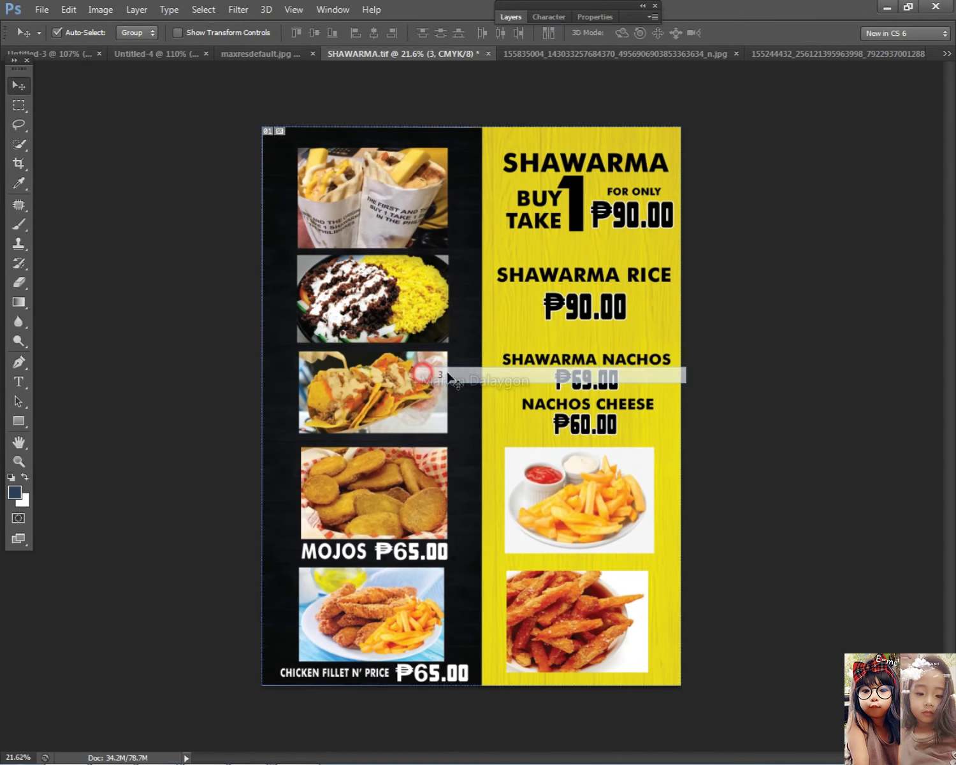
pyautogui.rightClick(393, 317)
pyautogui.click(409, 323)
pyautogui.rightClick(427, 196)
pyautogui.click(435, 211)
pyautogui.hotkey('shift', 'Up')
pyautogui.hotkey('shift', 'Up')
pyautogui.hotkey('shift', 'Up')
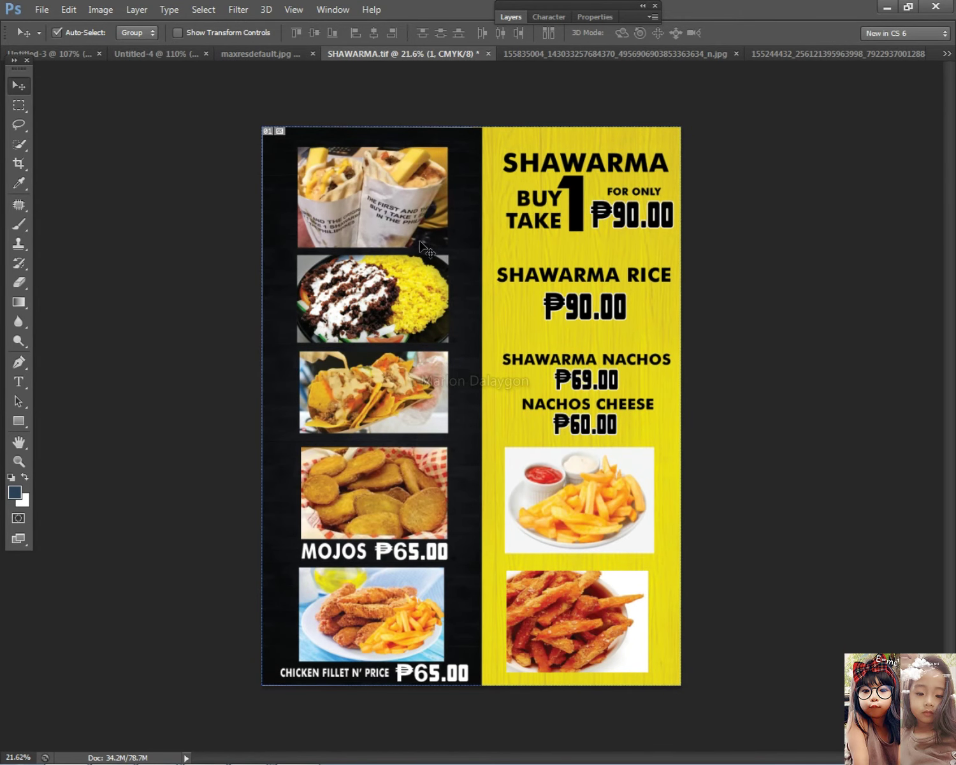
# - Nudge the shawarma rice photo slightly up and right, and the nachos photo slightly right, on the black panel
pyautogui.rightClick(405, 276)
pyautogui.click(417, 285)
pyautogui.hotkey('shift', 'Up')
pyautogui.rightClick(394, 381)
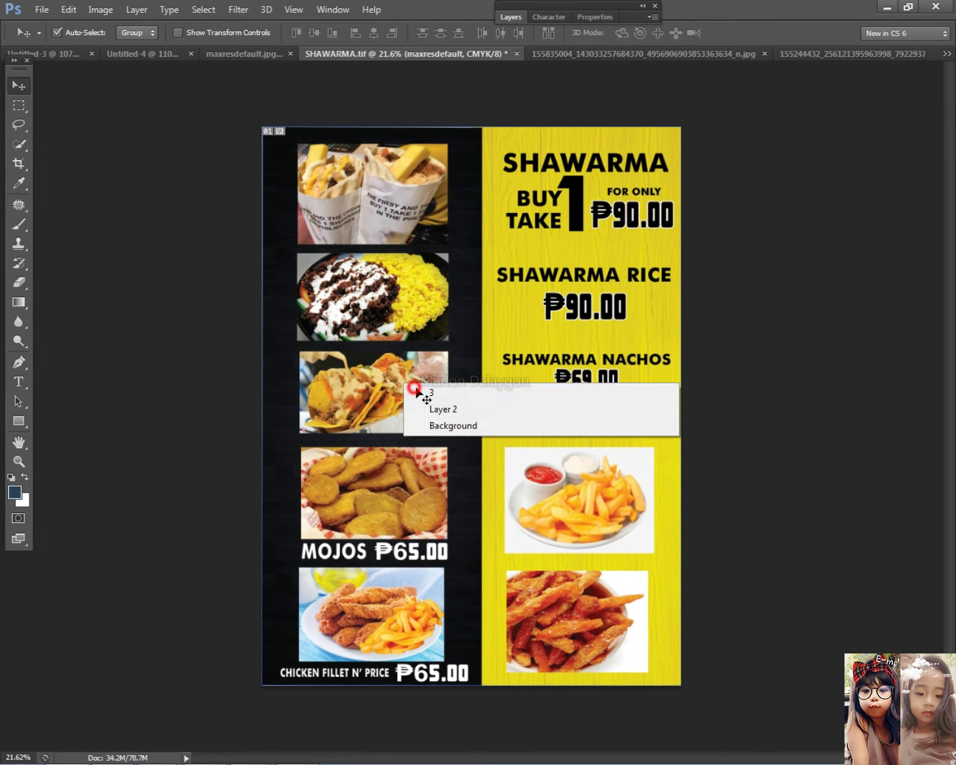
pyautogui.click(418, 404)
pyautogui.rightClick(394, 312)
pyautogui.click(416, 321)
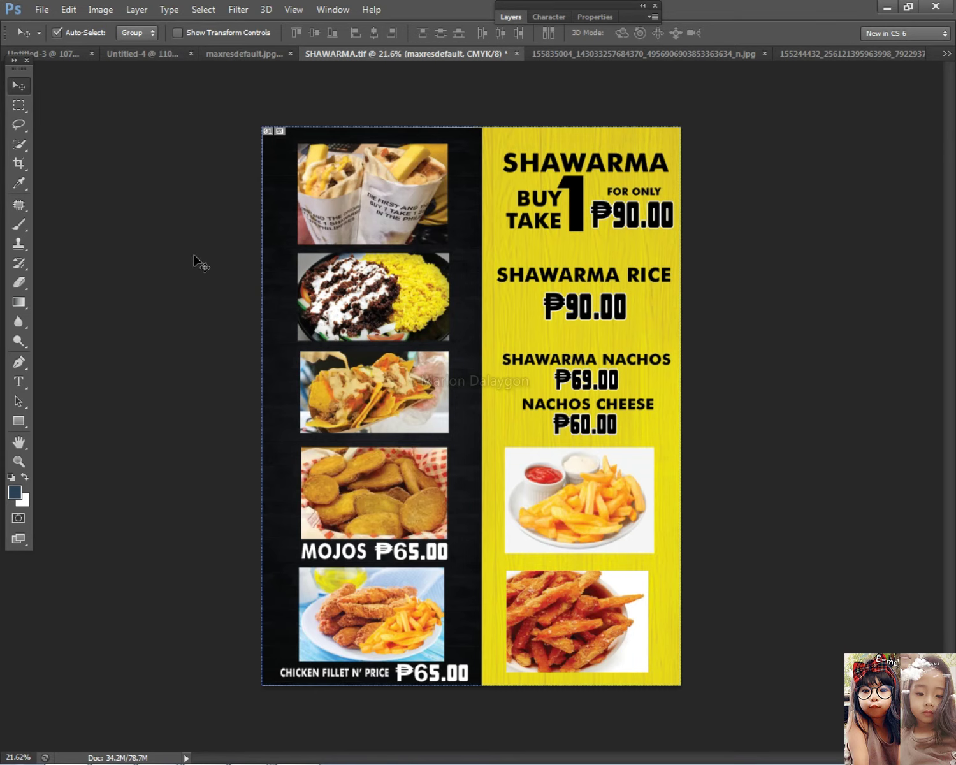
pyautogui.scroll(2, 265, 276)
pyautogui.click(19, 105)
pyautogui.scroll(-2, 290, 167)
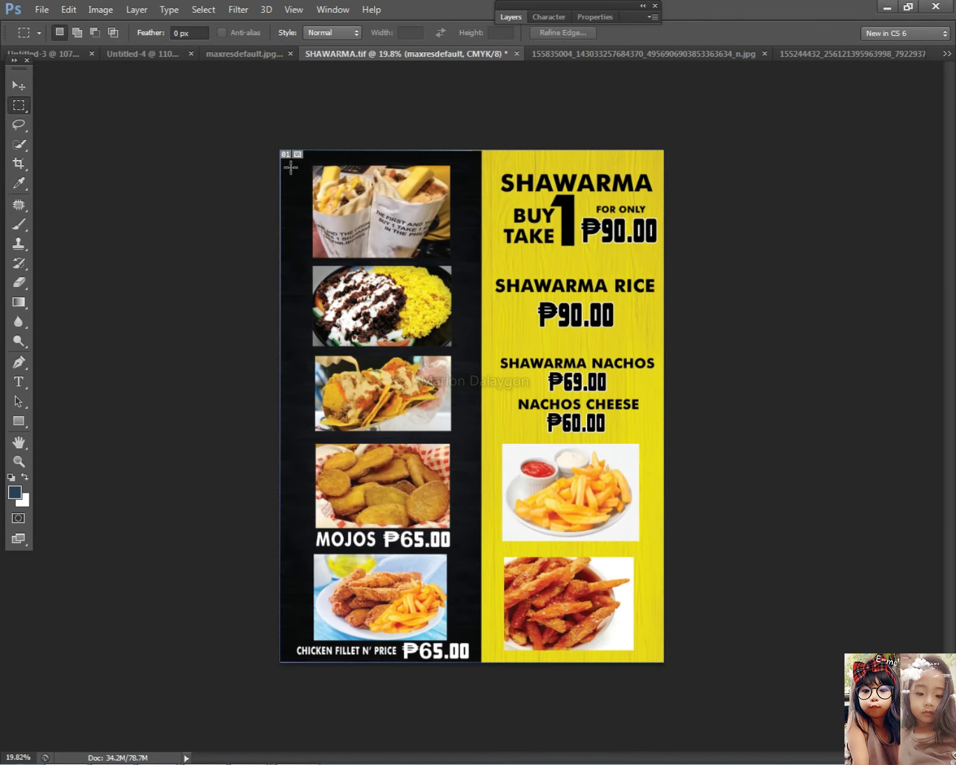
pyautogui.moveTo(598, 247); pyautogui.dragTo(689, 262)
pyautogui.click(631, 392)
pyautogui.scroll(3, 262, 577)
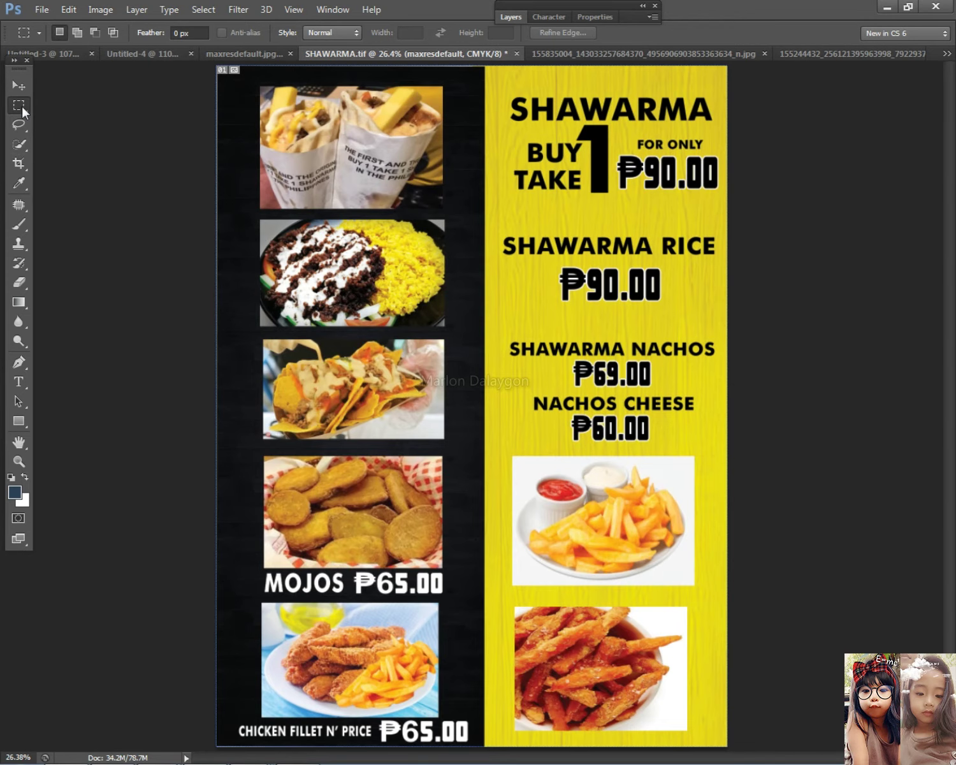
# - Select the ₱65.00 price layer beside the MOJOS heading on the black panel
pyautogui.click(19, 85)
pyautogui.rightClick(358, 574)
pyautogui.click(383, 573)
pyautogui.rightClick(361, 572)
pyautogui.click(395, 593)
# - Show the whole menu and send a screenshot of it to the client in the Messenger chat
pyautogui.scroll(-4, 467, 559)
pyautogui.scroll(3, 467, 559)
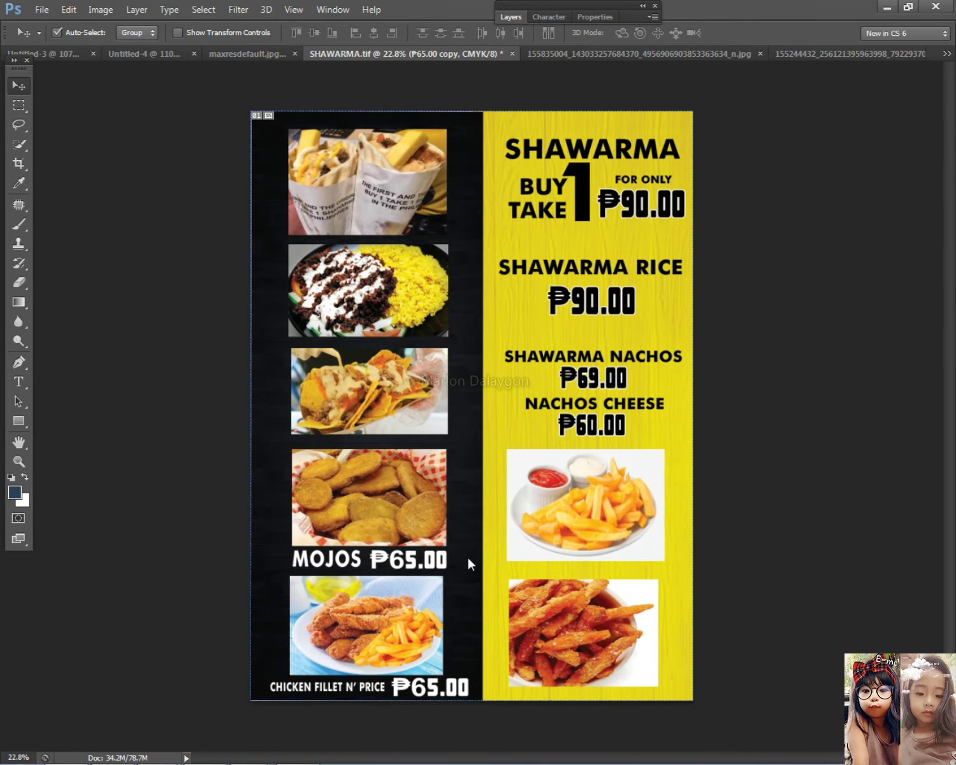
pyautogui.hotkey('alt', 'Tab')
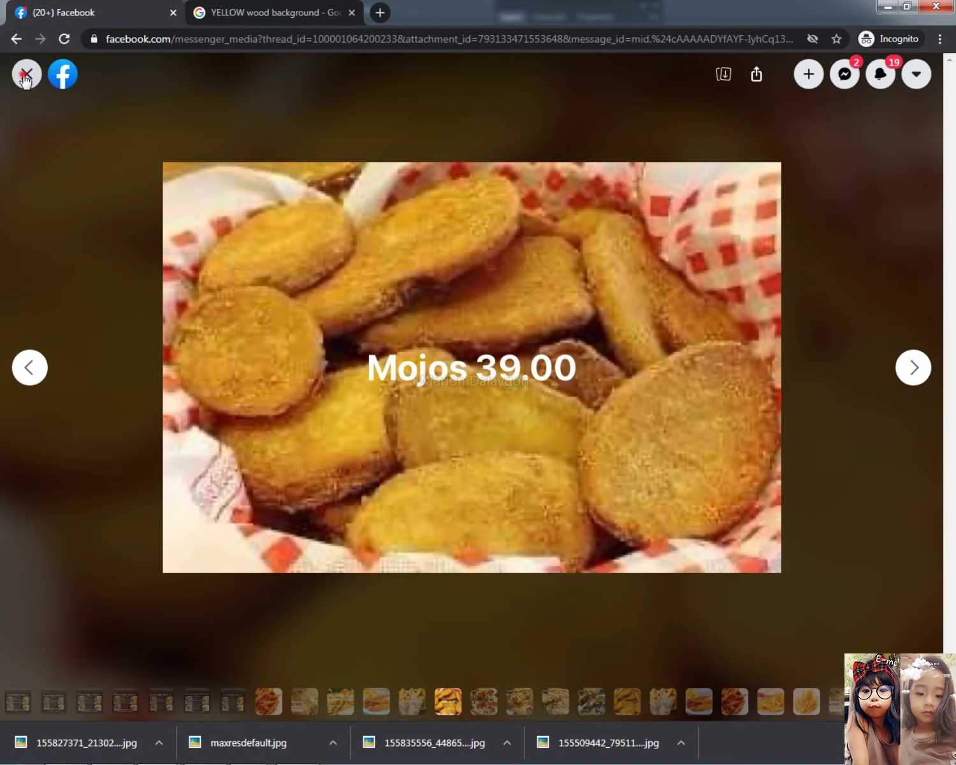
pyautogui.click(25, 76)
pyautogui.scroll(-15, 484, 510)
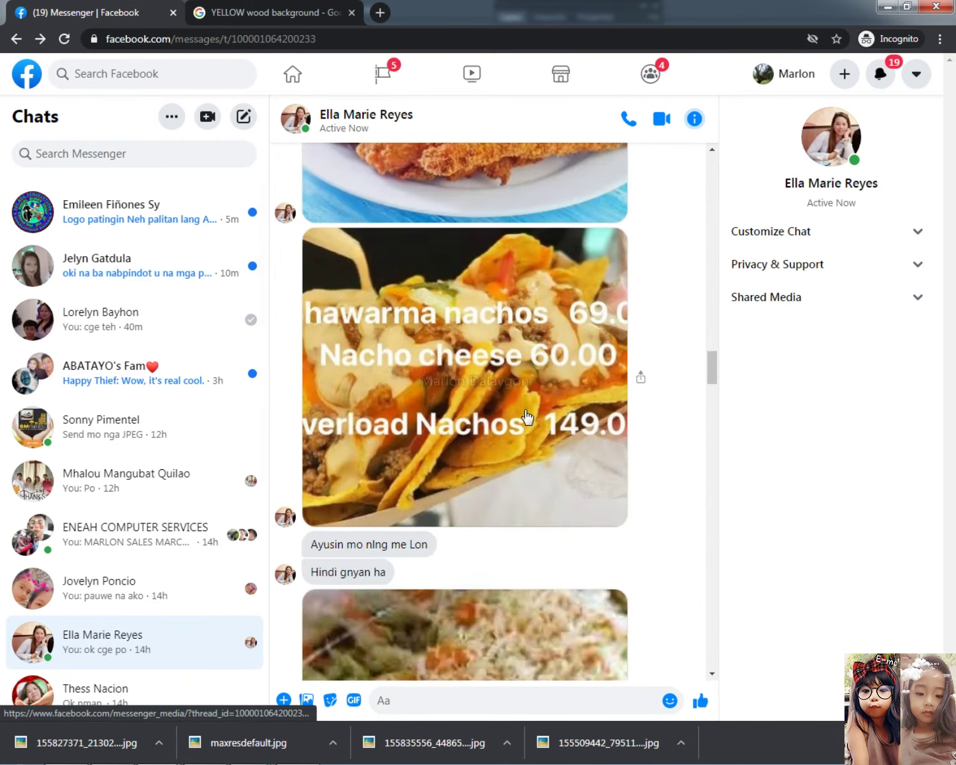
pyautogui.scroll(-5, 475, 621)
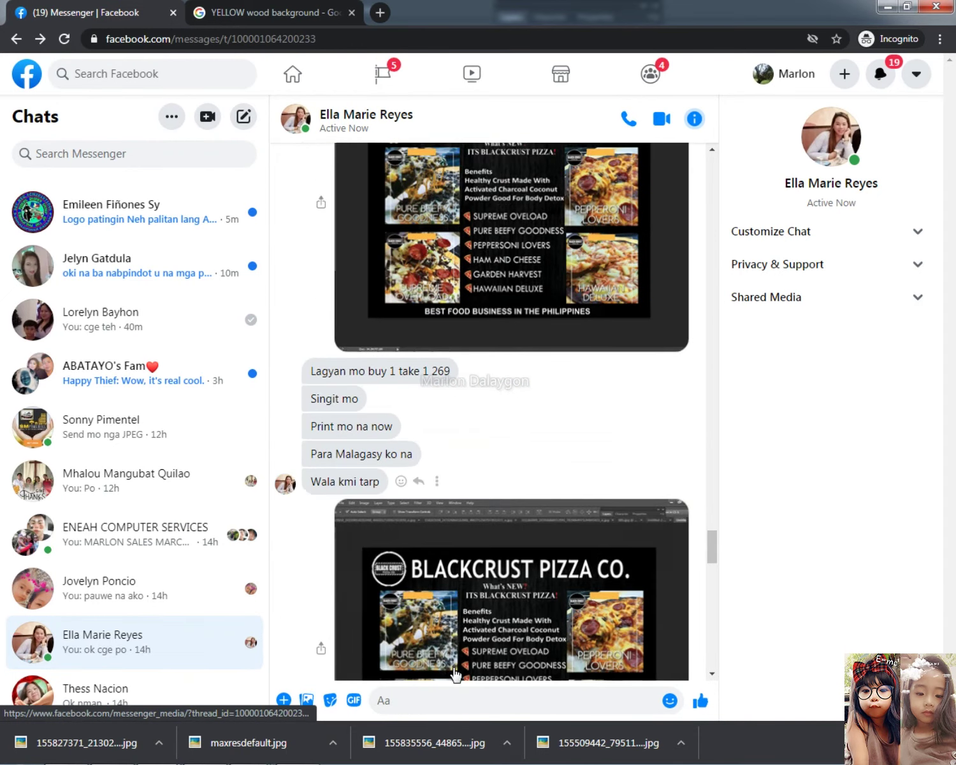
pyautogui.hotkey('ctrl', 'v')
pyautogui.press('Return')
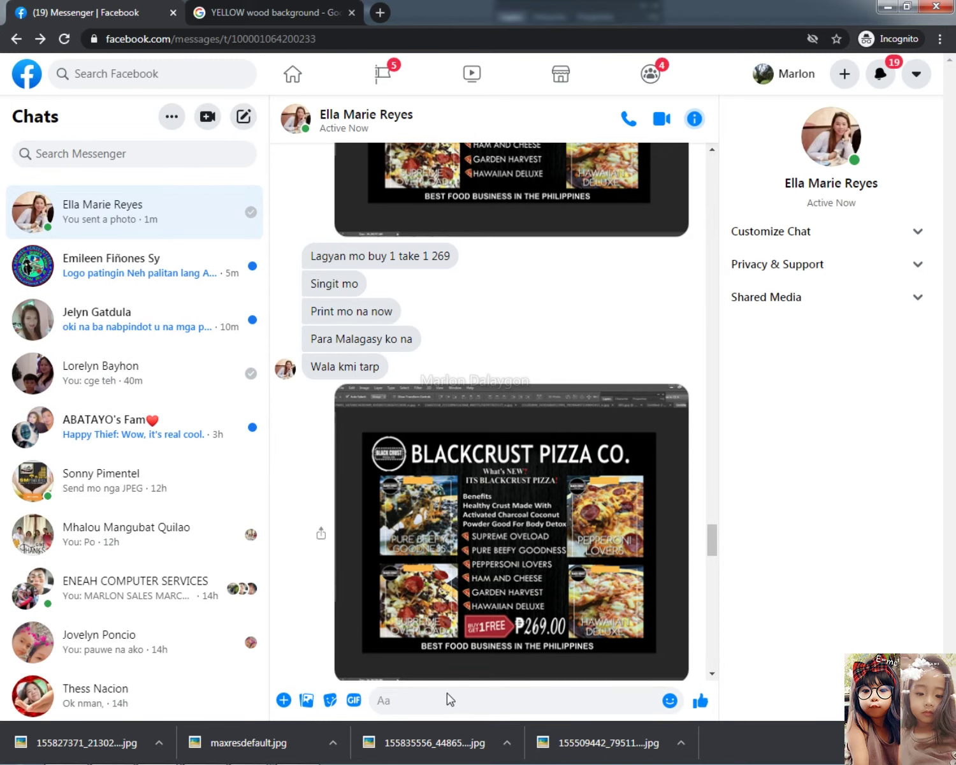
pyautogui.scroll(-10, 495, 444)
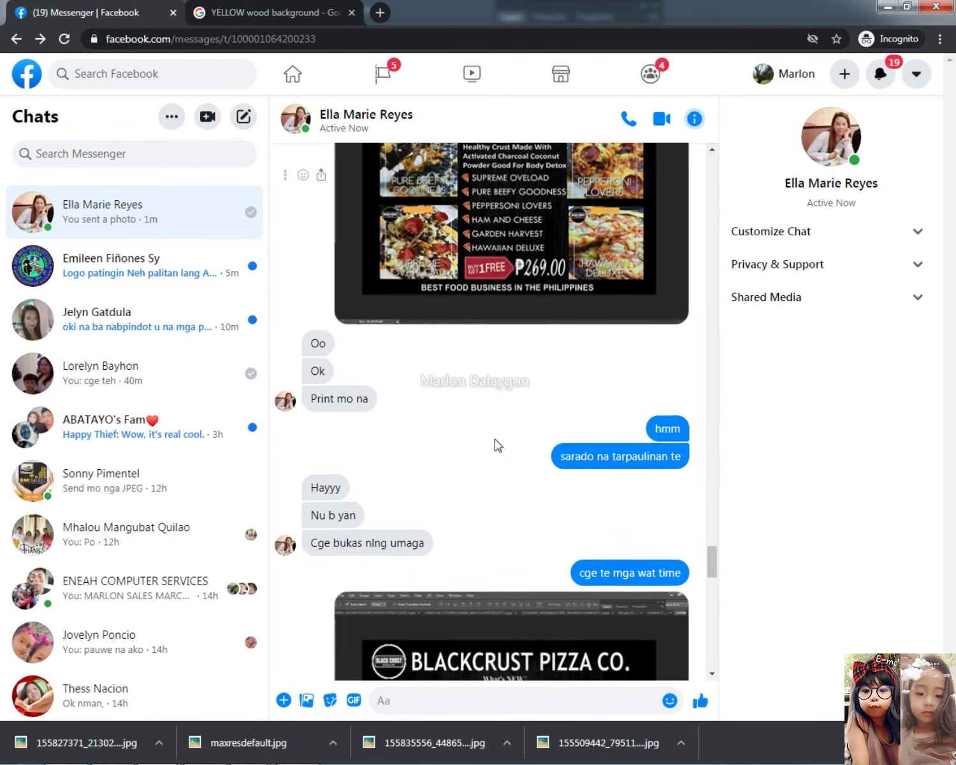
# - Send the client the message "wala po price yong fires" about the missing price
pyautogui.click(451, 698)
pyautogui.write('TE')
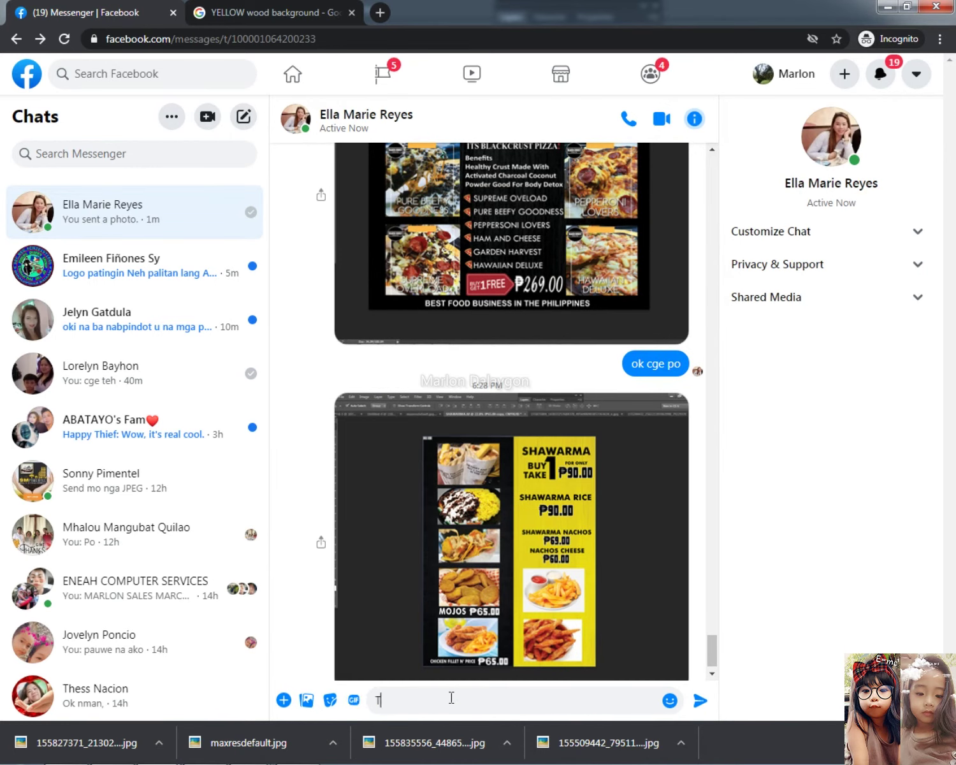
pyautogui.press('BackSpace')
pyautogui.press('BackSpace')
pyautogui.write('wala po price yong')
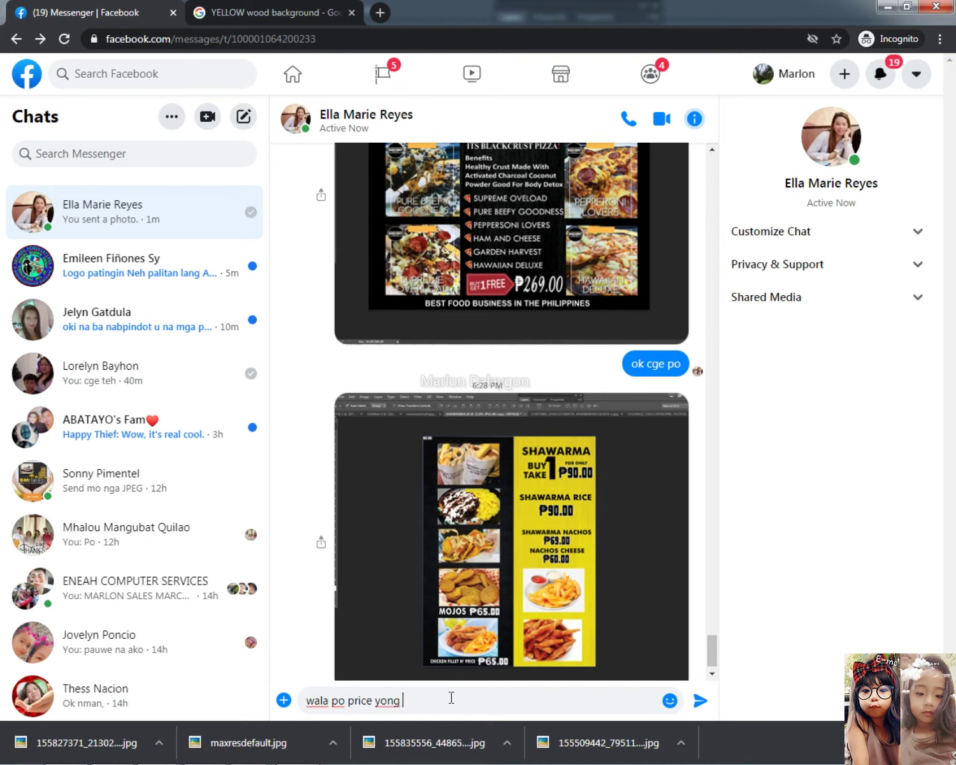
pyautogui.write('s')
pyautogui.press('Return')
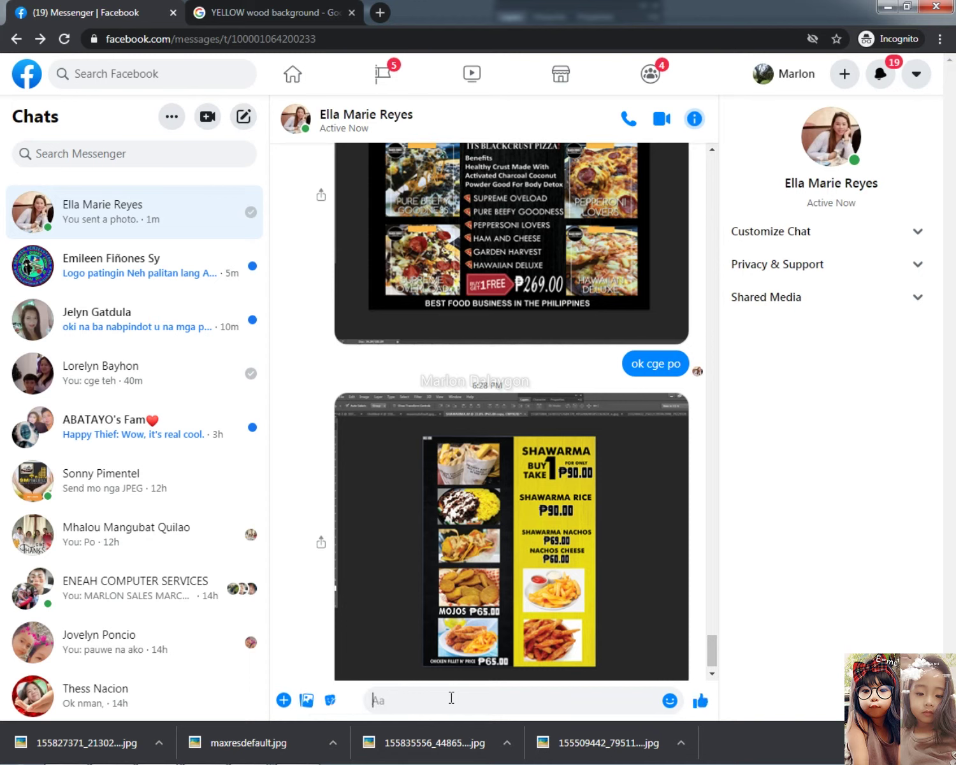
# - Send the client the corrected word "fries" and return to the menu in Photoshop
pyautogui.write('frie')
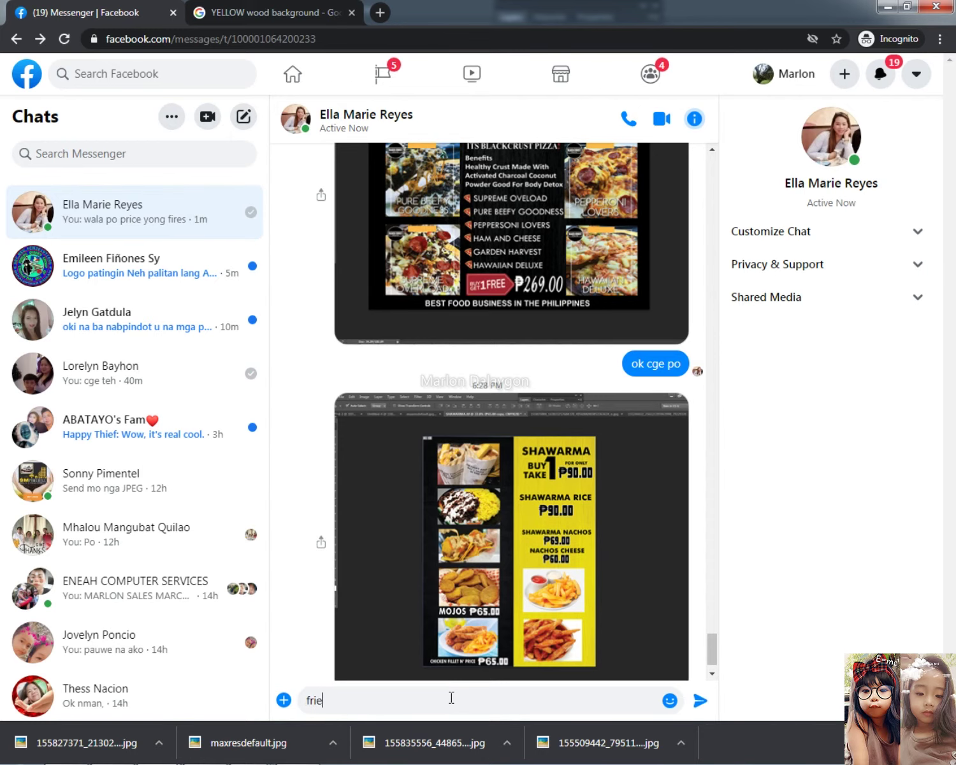
pyautogui.write('s')
pyautogui.press('Return')
pyautogui.scroll(-1, 588, 574)
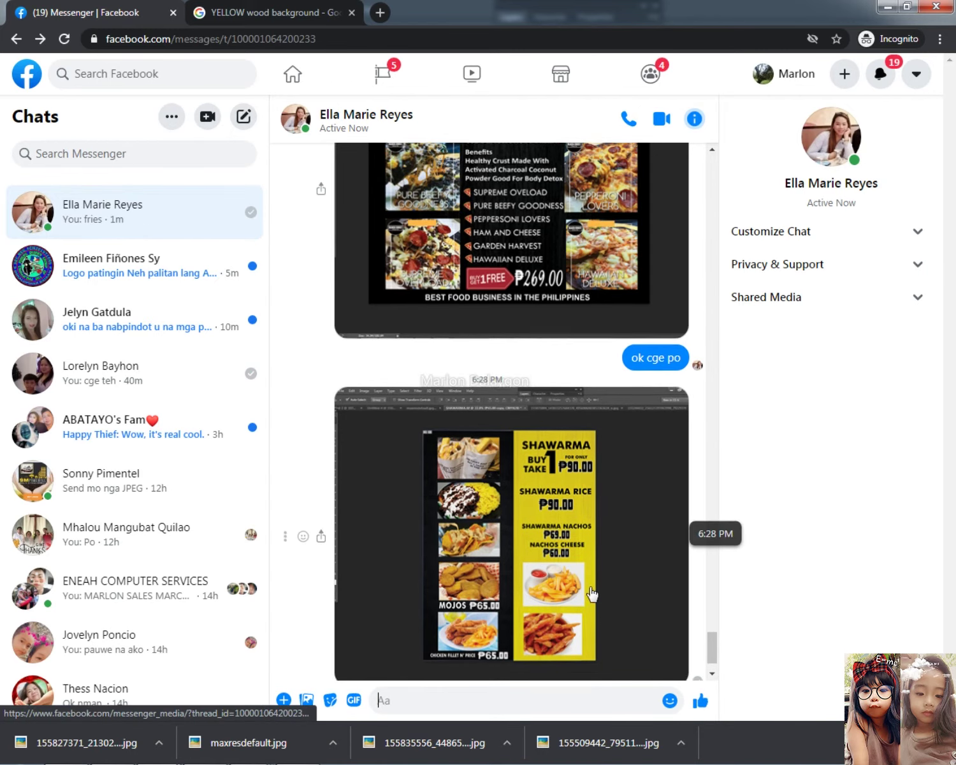
pyautogui.click(892, 7)
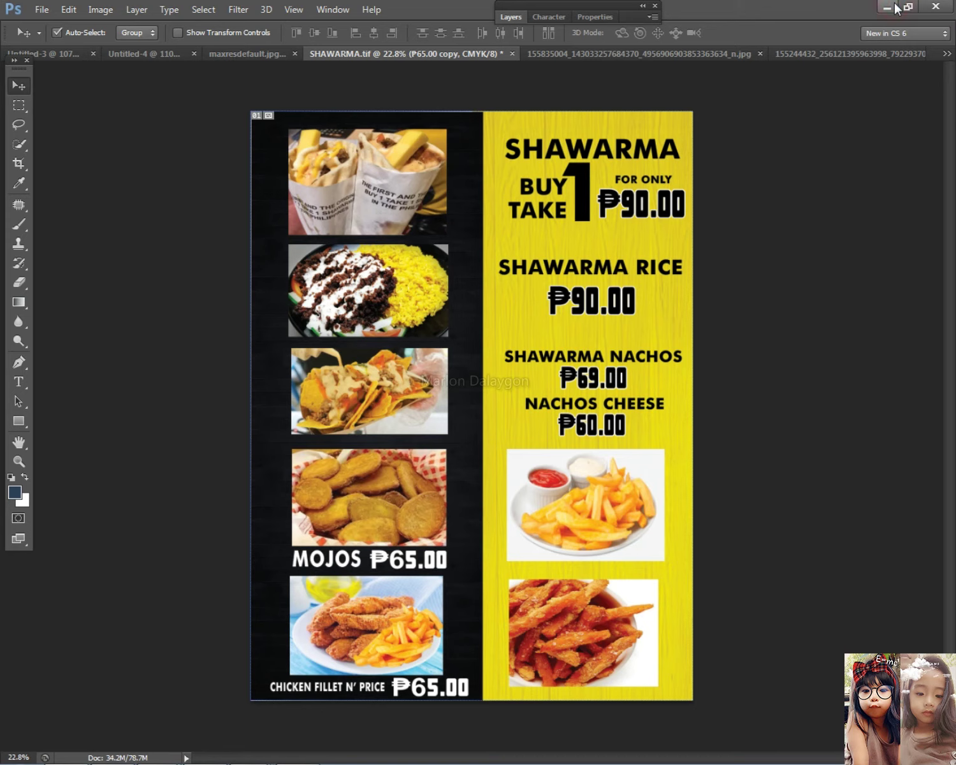
# - Save SHAWARMA.tif and close the folder window of ID photos on the desktop
pyautogui.hotkey('ctrl', 's')
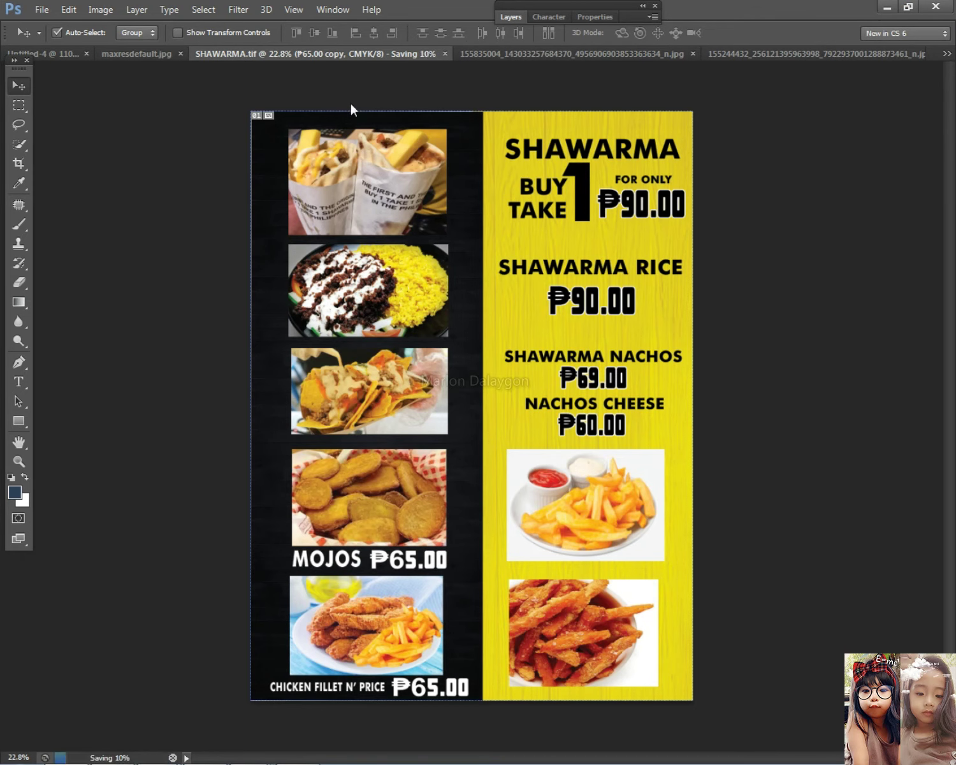
pyautogui.click(894, 8)
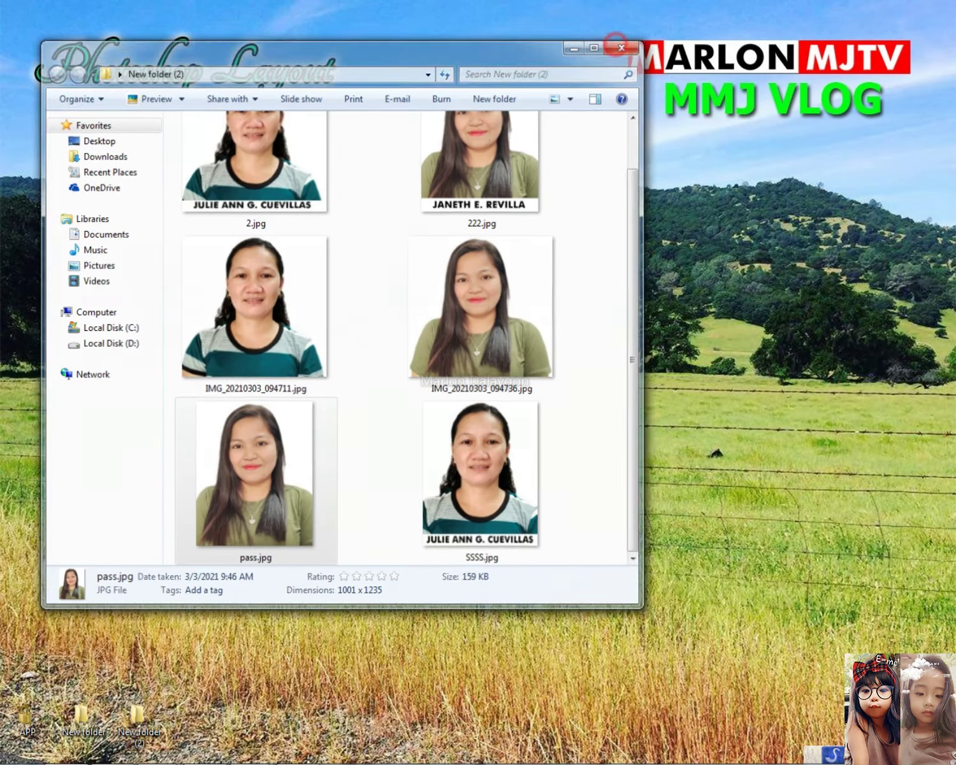
pyautogui.click(623, 46)
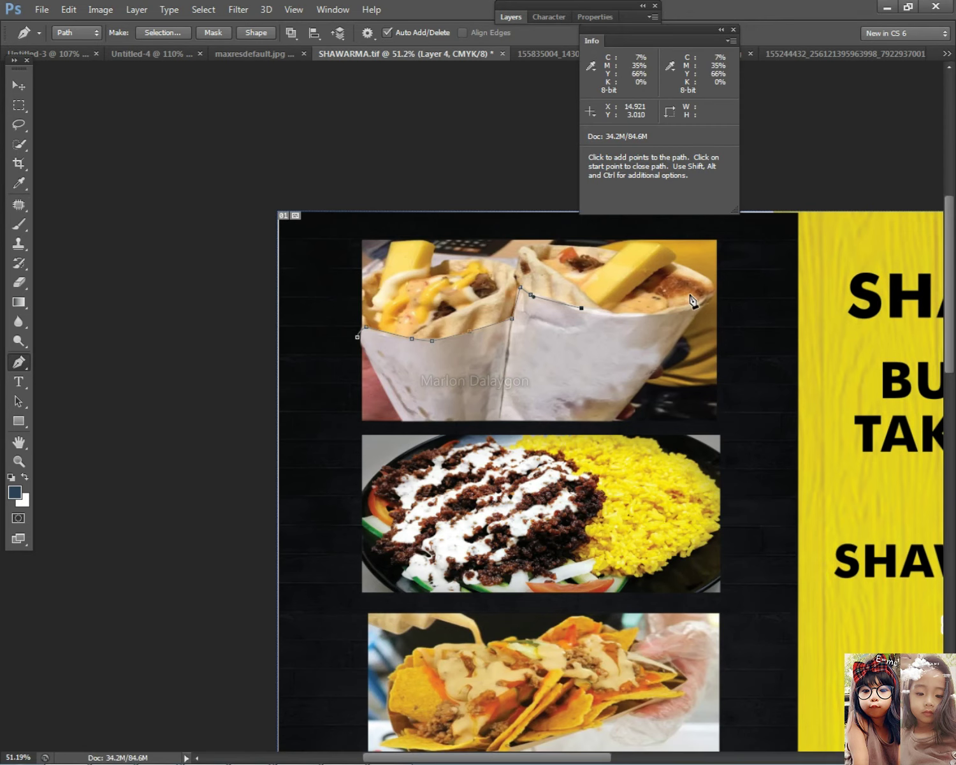
# - Finish and close the Pen path around both white wrappers in the uppermost shawarma photo
pyautogui.click(734, 30)
pyautogui.scroll(1, 699, 270)
pyautogui.click(624, 354)
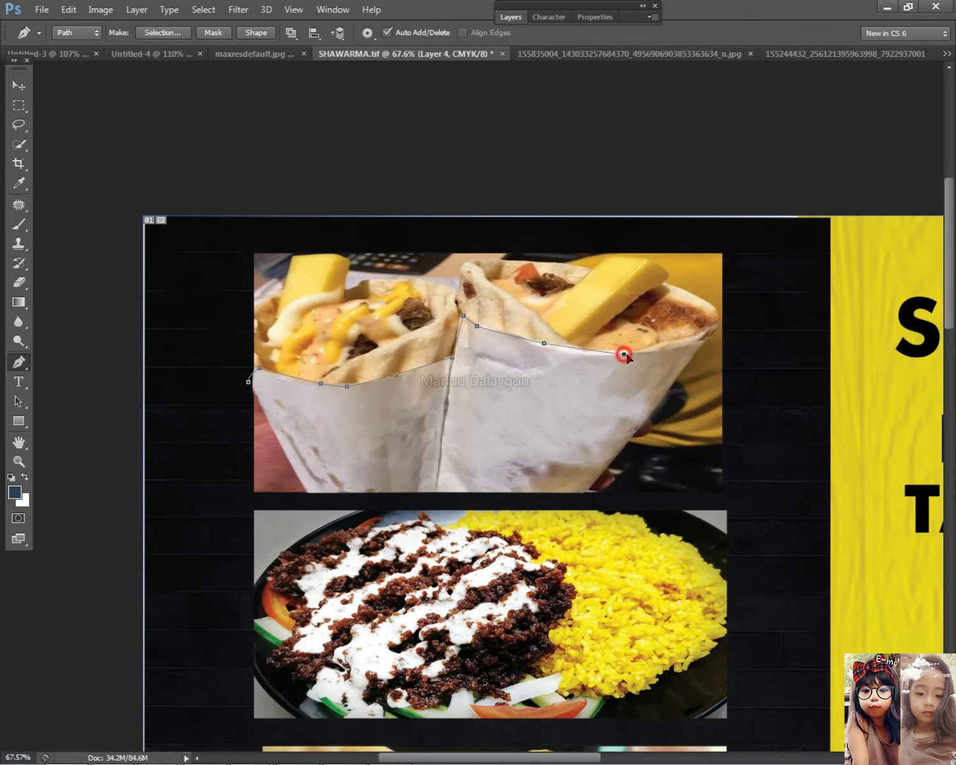
pyautogui.click(674, 345)
pyautogui.click(704, 341)
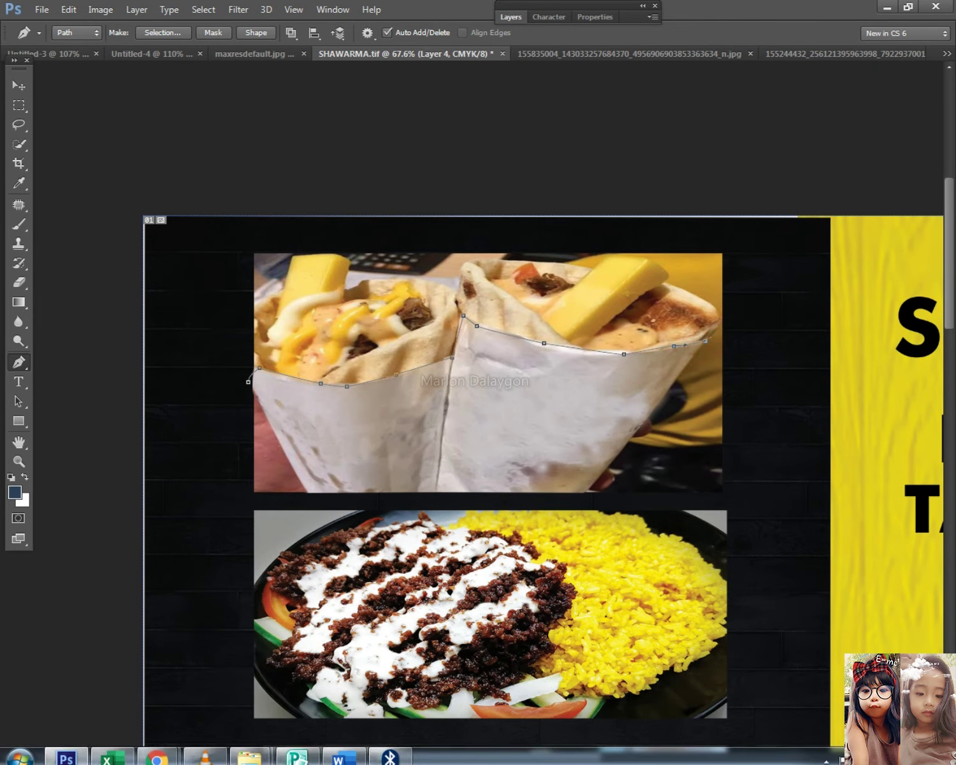
pyautogui.click(832, 751)
pyautogui.click(825, 751)
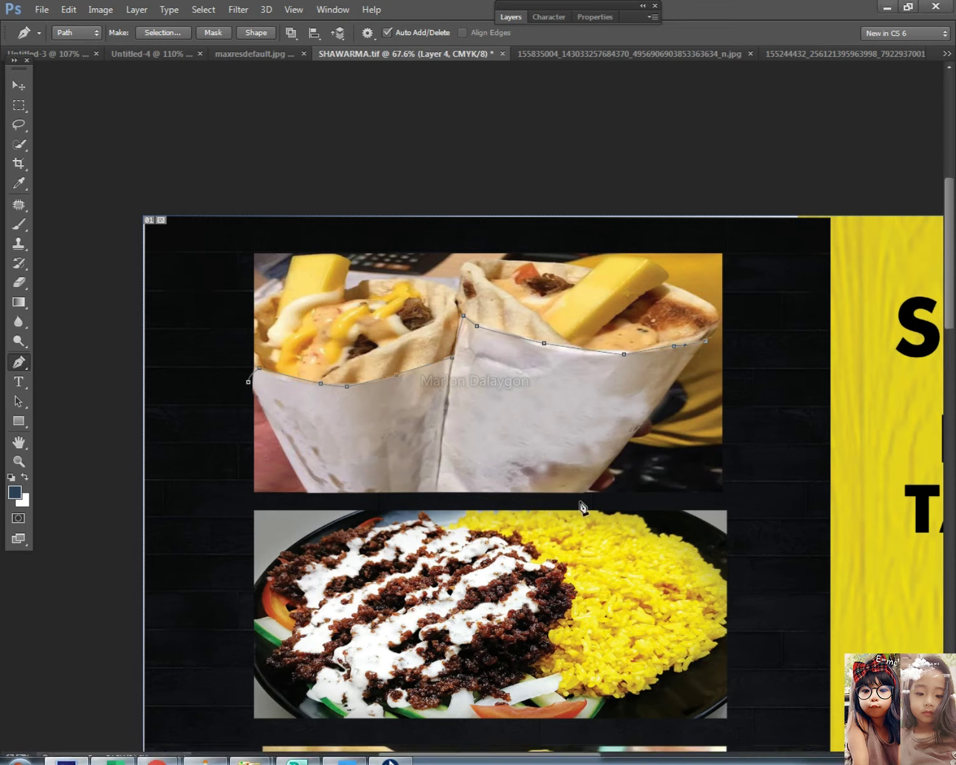
pyautogui.click(310, 492)
pyautogui.click(248, 384)
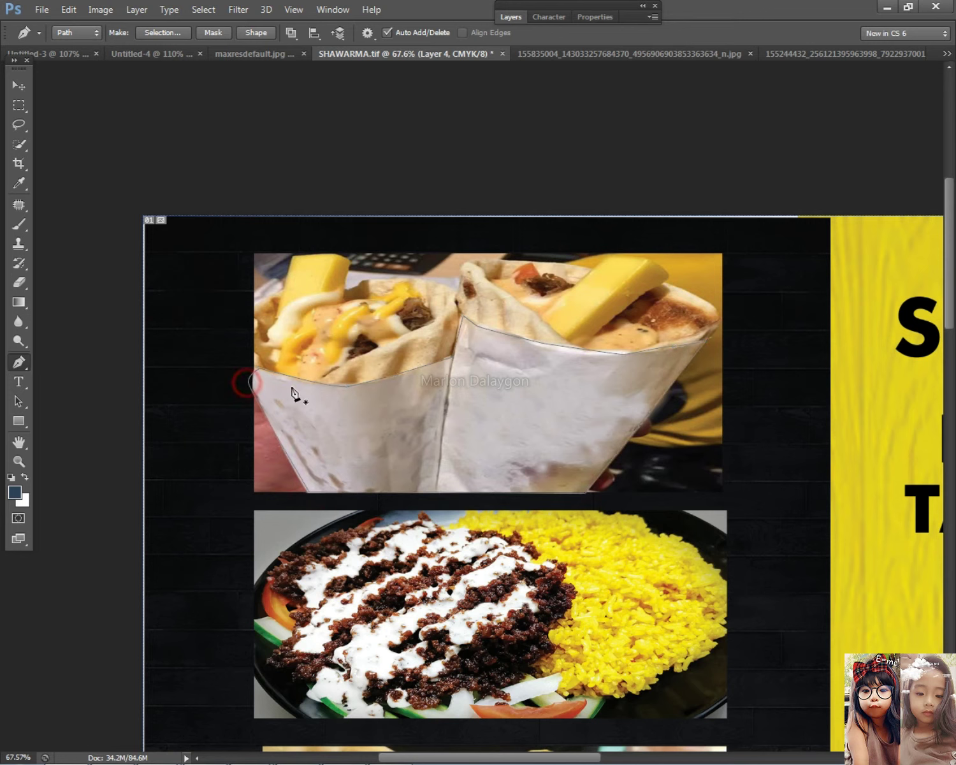
# - Turn the wrapper path into a new anti-aliased selection with a 1-pixel feather and copy it to its own layer
pyautogui.rightClick(326, 399)
pyautogui.click(421, 473)
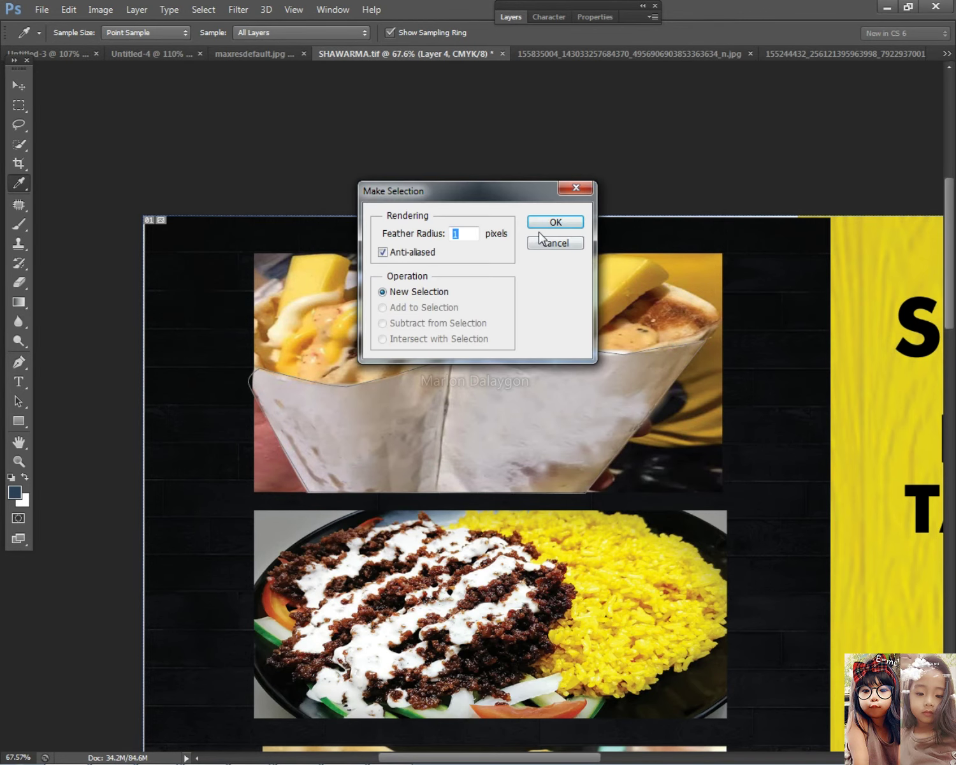
pyautogui.click(552, 223)
pyautogui.click(19, 86)
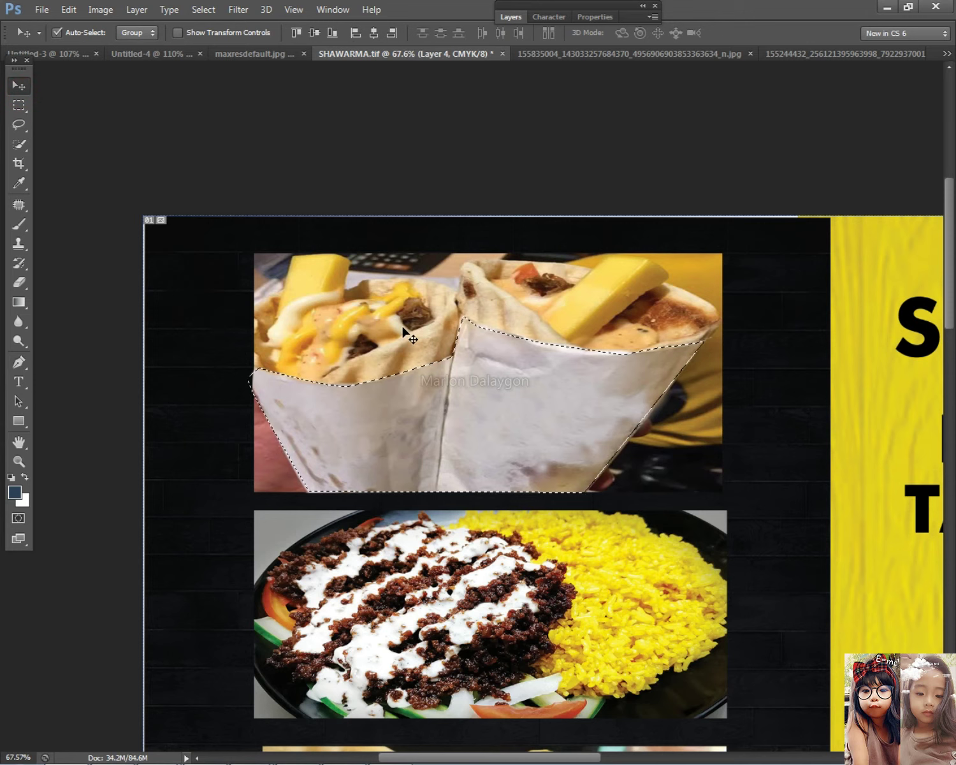
pyautogui.hotkey('ctrl', 'j')
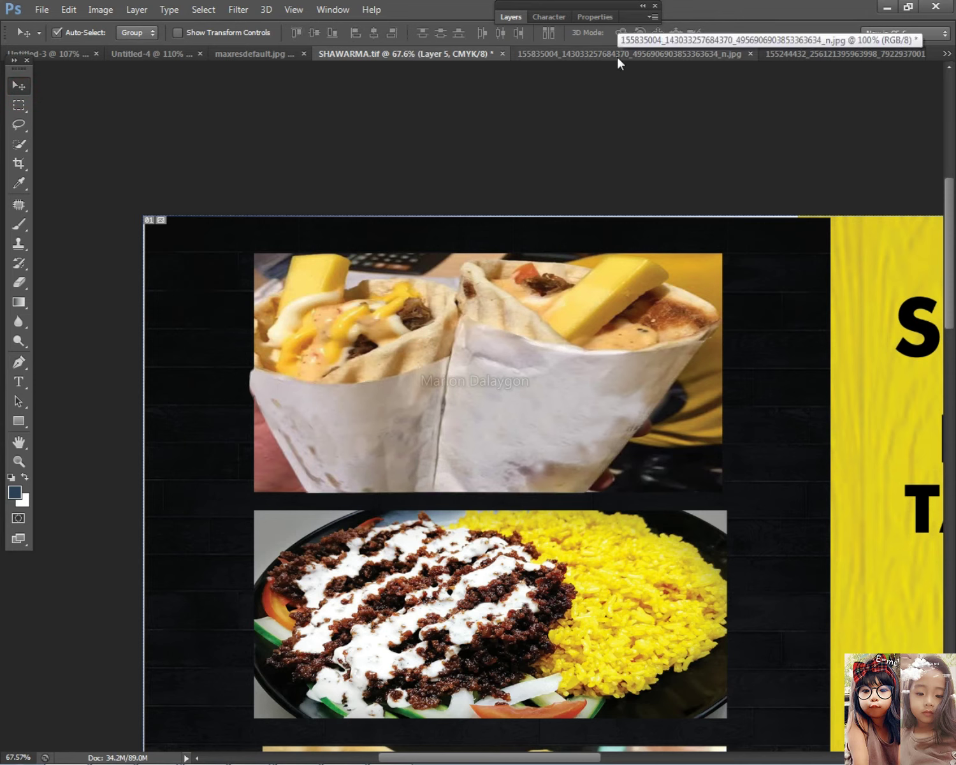
# - Add a red Color Overlay with reduced opacity to the copied wrappers on Layer 5
pyautogui.click(511, 17)
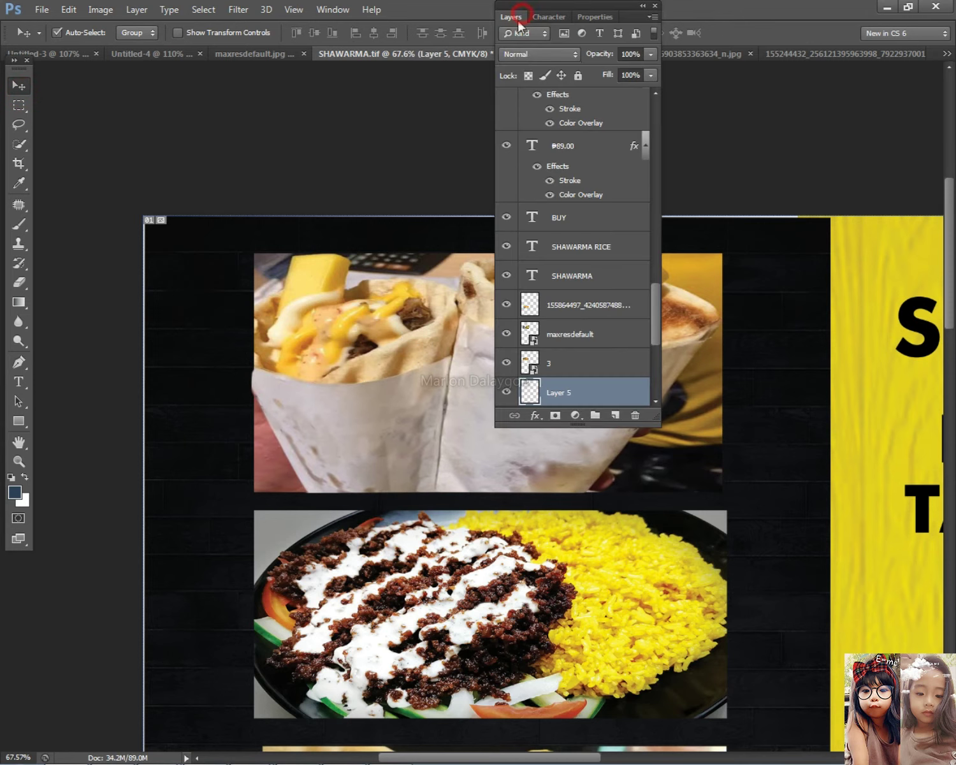
pyautogui.doubleClick(617, 390)
pyautogui.click(537, 431)
pyautogui.moveTo(758, 324); pyautogui.dragTo(715, 330)
pyautogui.click(915, 280)
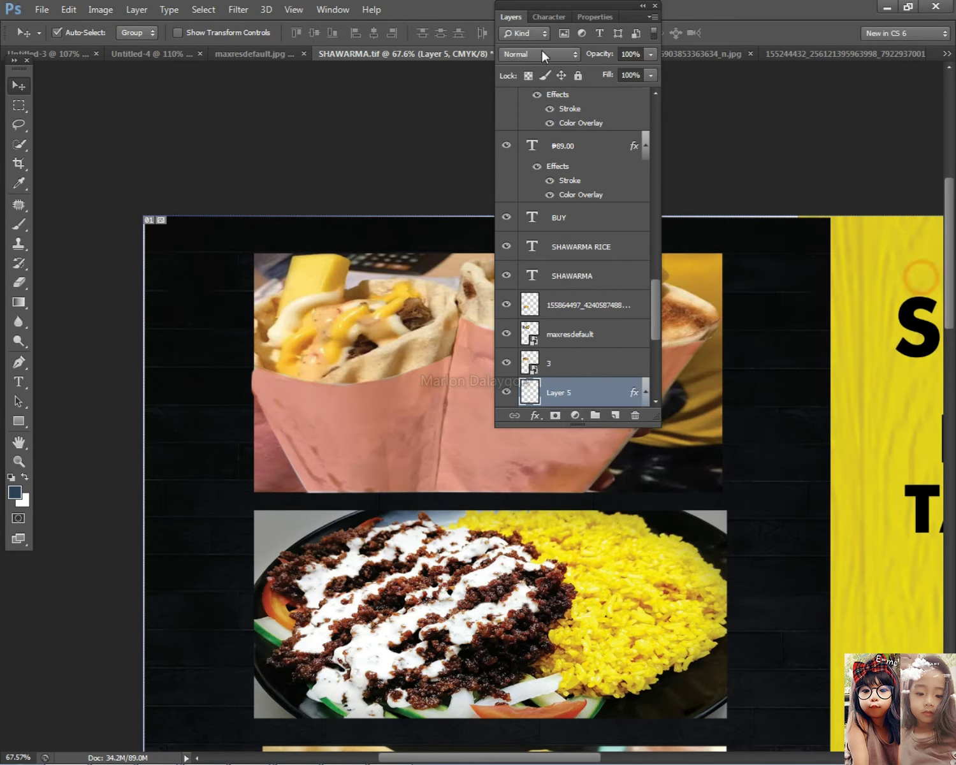
# - Lower the overall opacity of the tinted wrapper layer to 60% in its blending options
pyautogui.click(507, 16)
pyautogui.scroll(-9, 663, 359)
pyautogui.scroll(3, 650, 384)
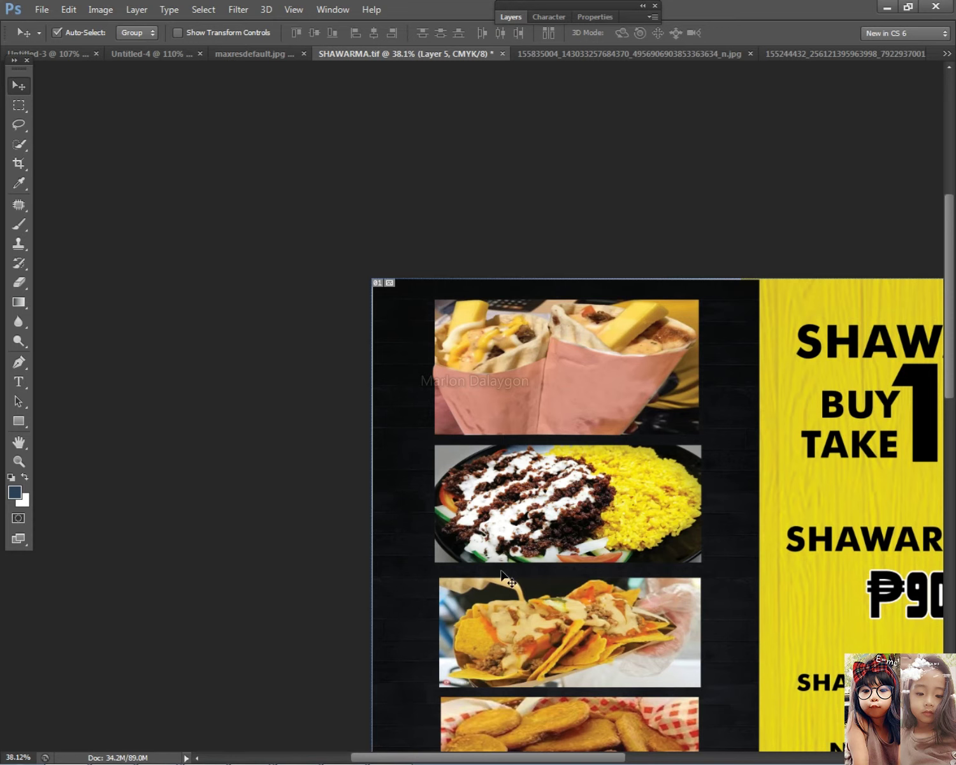
pyautogui.click(512, 17)
pyautogui.doubleClick(599, 401)
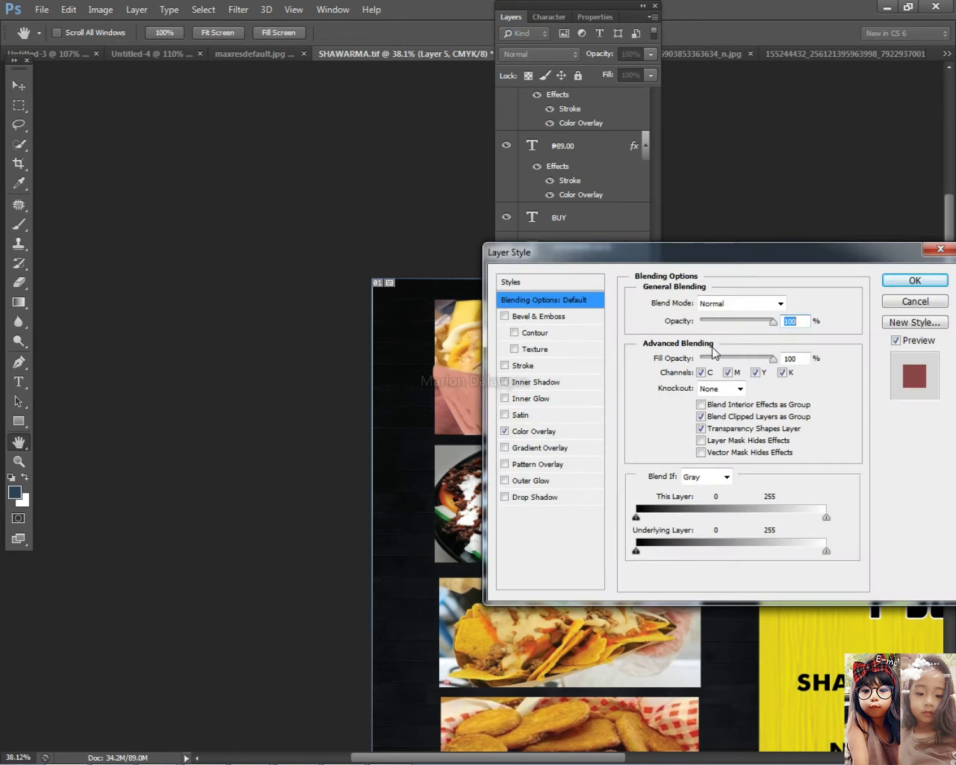
pyautogui.moveTo(771, 321); pyautogui.dragTo(734, 328)
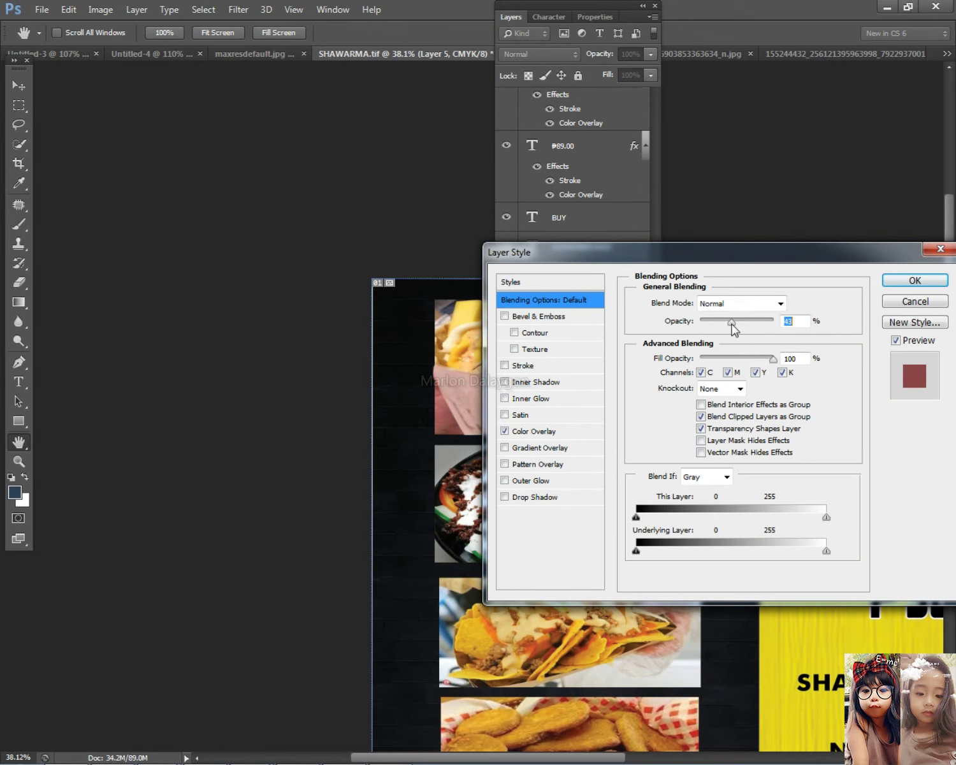
pyautogui.click(910, 281)
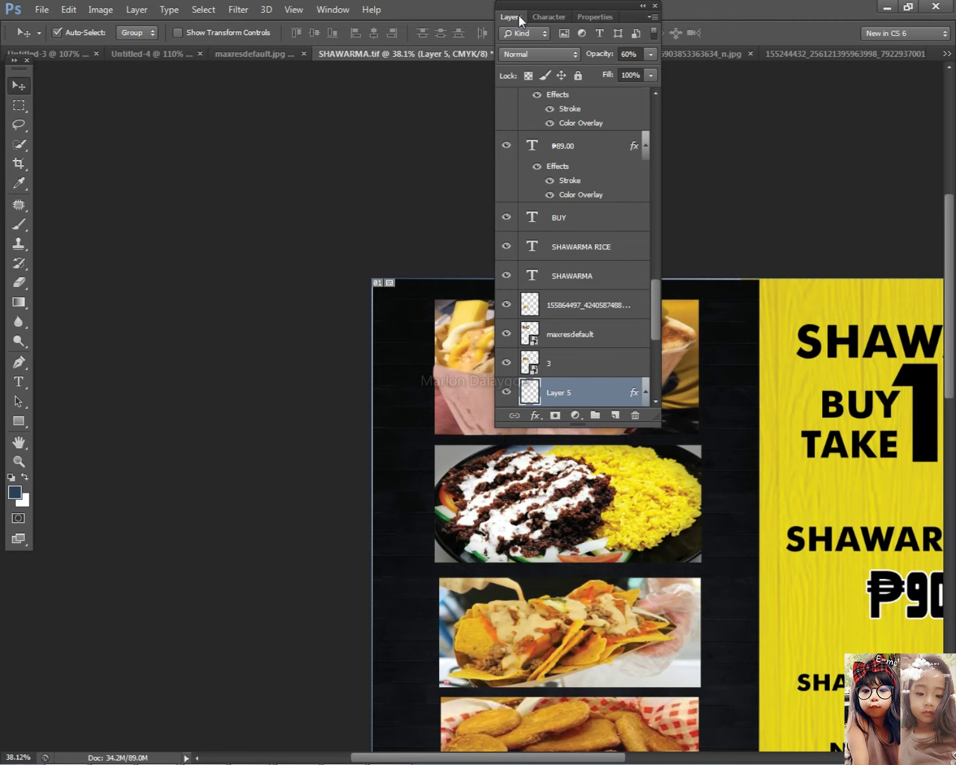
# - Link the tinted wrapper layer, Layer 5, with the shawarma photo layer 1
pyautogui.rightClick(436, 347)
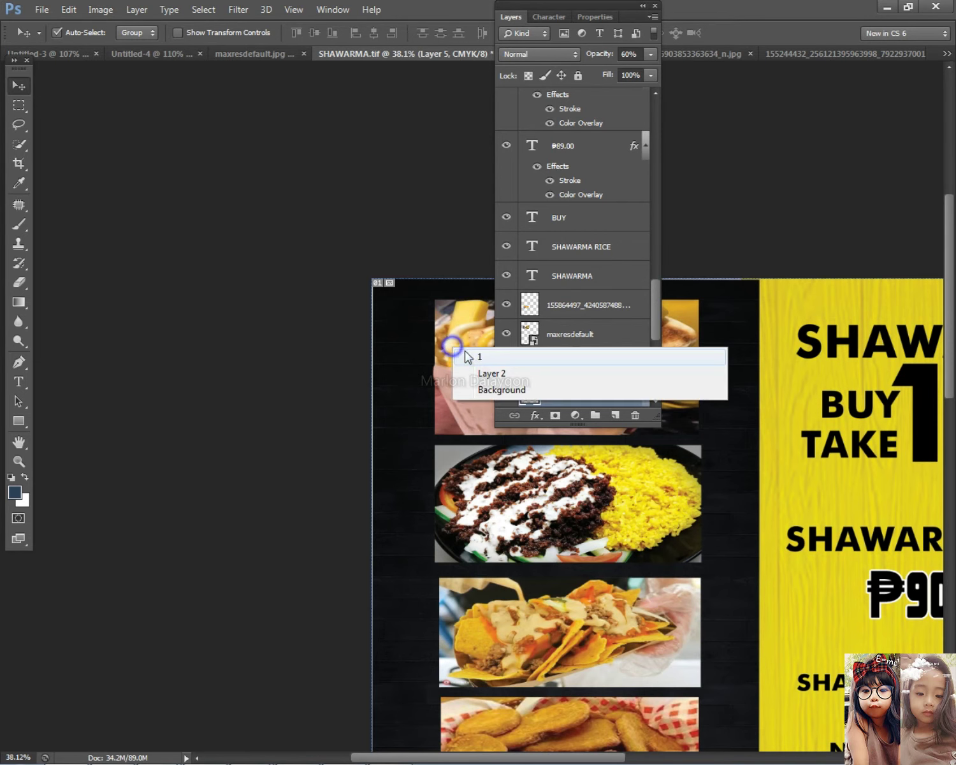
pyautogui.click(472, 376)
pyautogui.scroll(-2, 582, 391)
pyautogui.rightClick(465, 386)
pyautogui.click(504, 396)
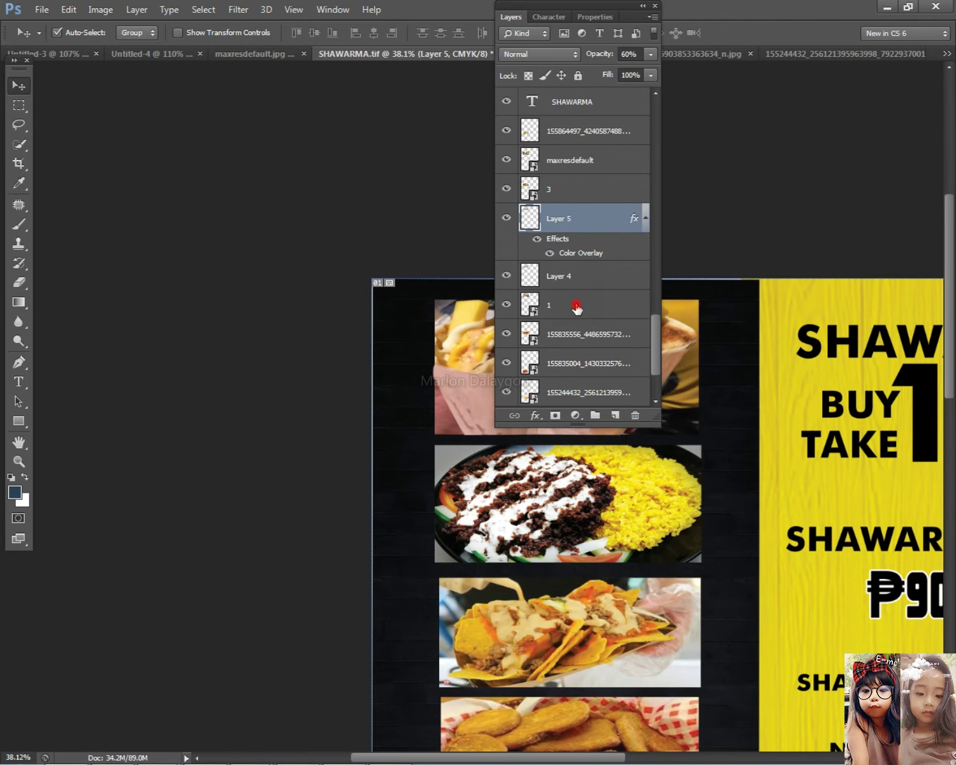
pyautogui.keyDown('ctrl'); pyautogui.click(576, 306); pyautogui.keyUp('ctrl')
pyautogui.rightClick(576, 306)
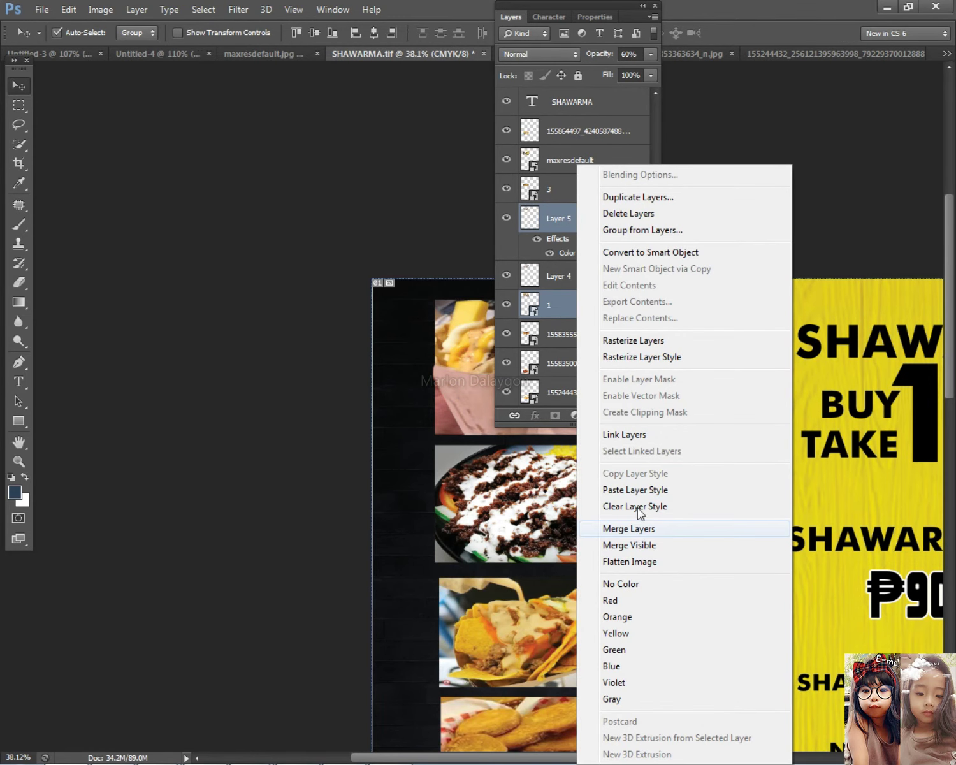
pyautogui.click(636, 435)
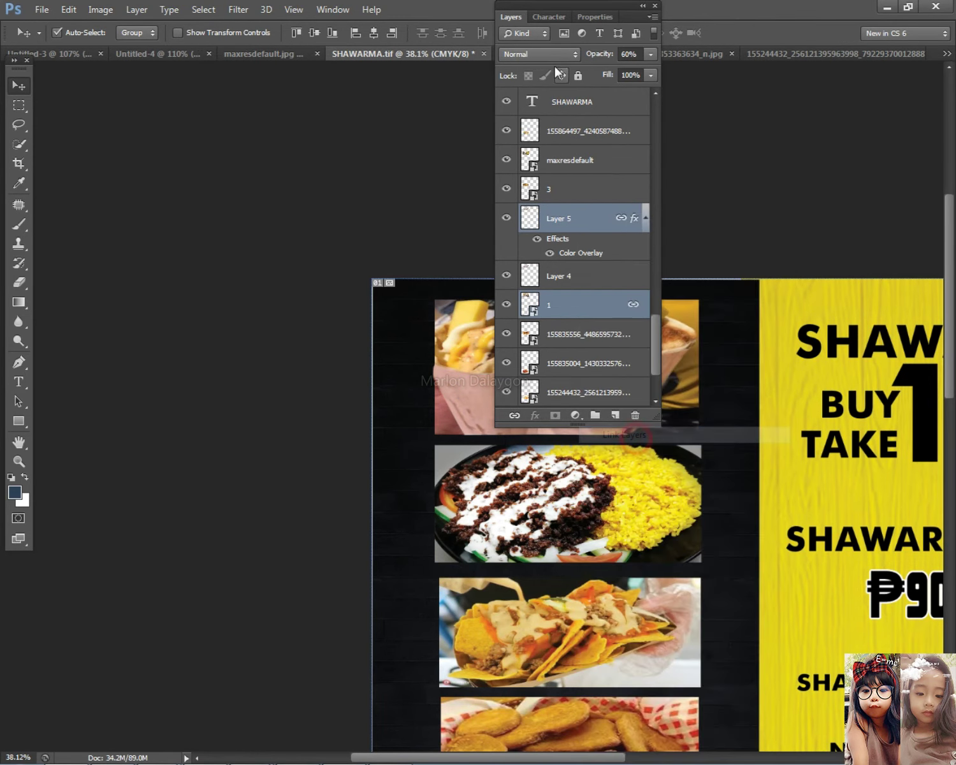
pyautogui.click(507, 24)
# - Try squashing the column of seven food photos vertically, and stretch it back down toward the black panel's lower edge
pyautogui.hotkey('ctrl', '0')
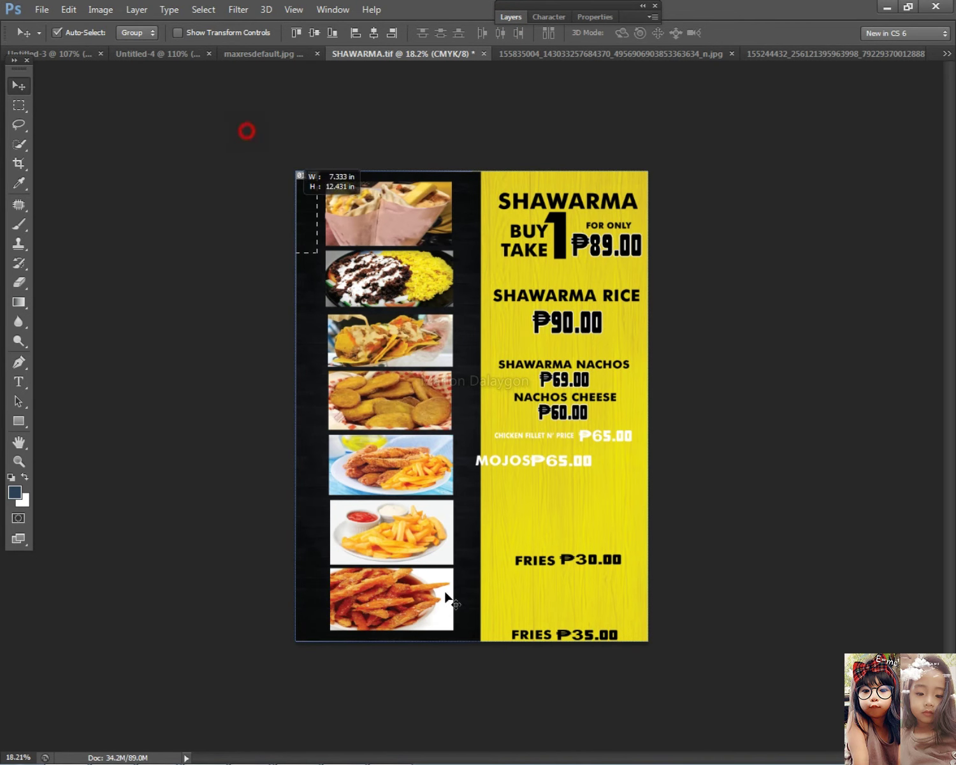
pyautogui.hotkey('ctrl', 't')
pyautogui.moveTo(389, 636); pyautogui.dragTo(393, 584)
pyautogui.press('Return')
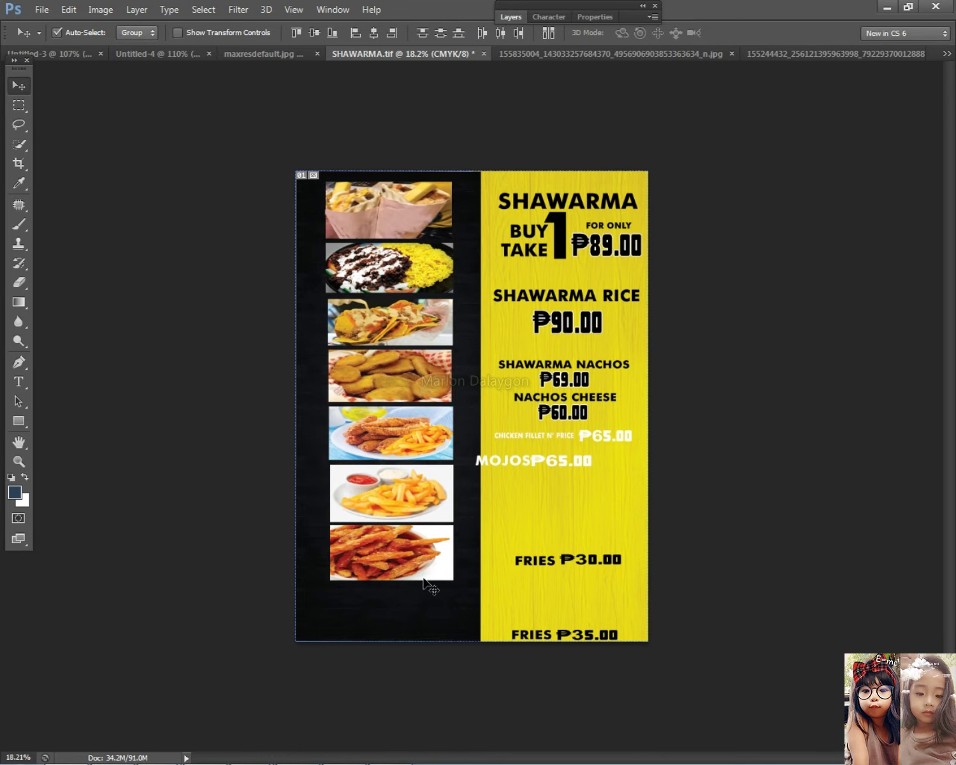
pyautogui.hotkey('ctrl', 't')
pyautogui.moveTo(389, 580); pyautogui.dragTo(385, 630)
pyautogui.press('Return')
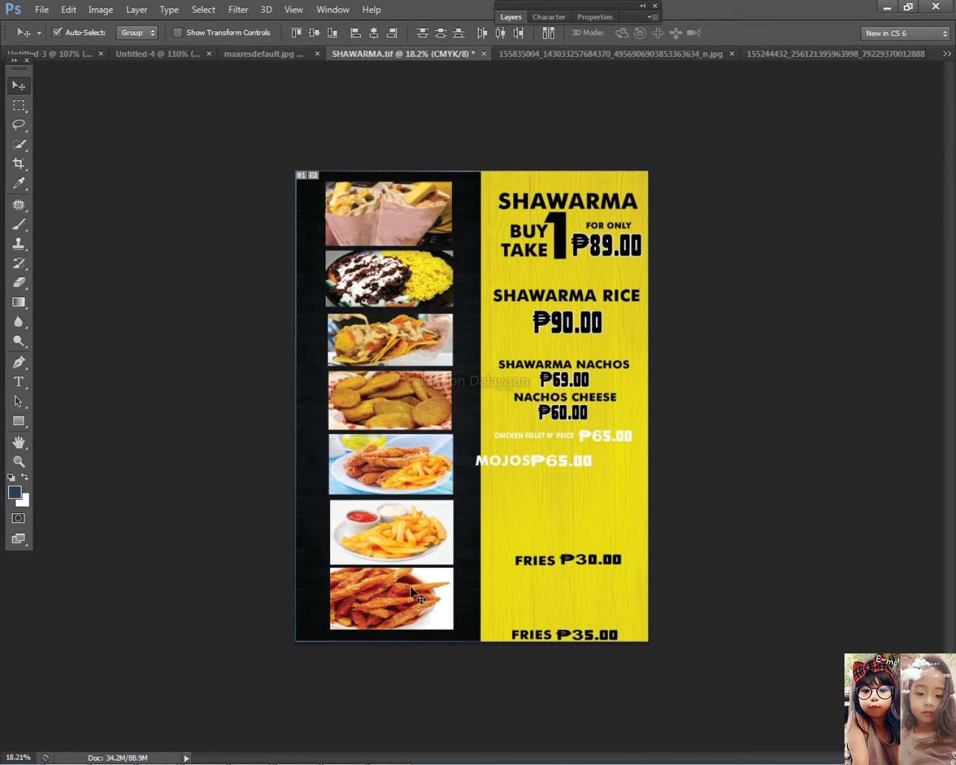
pyautogui.hotkey('shift', 'Up')
pyautogui.hotkey('shift', 'Down')
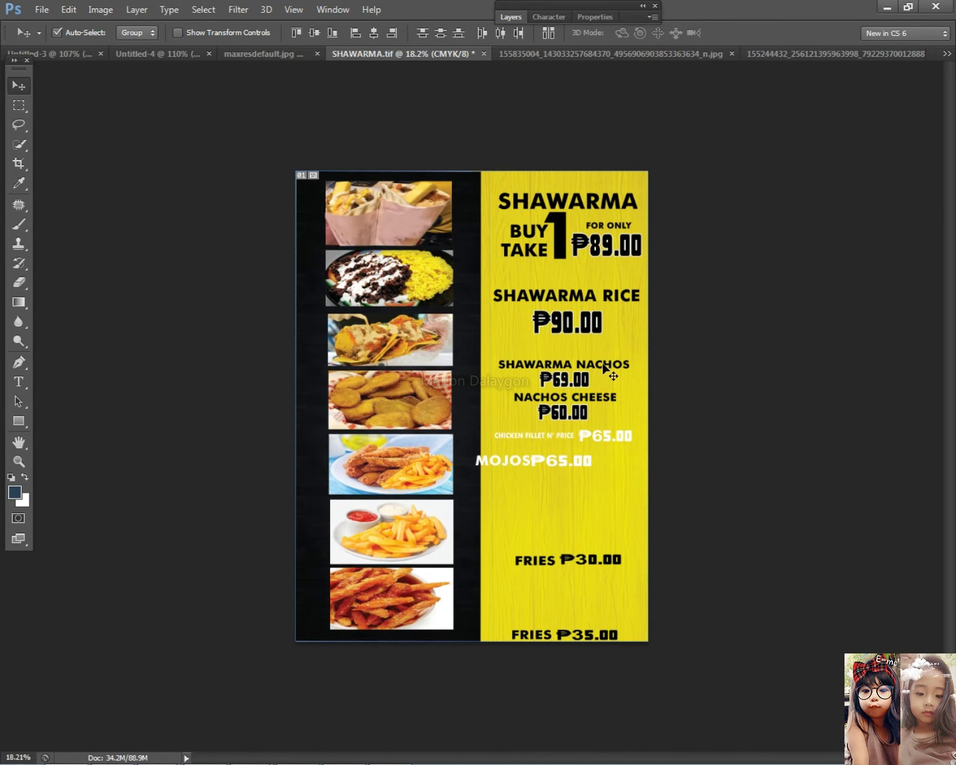
# - Move the SHAWARMA BUY 1 TAKE 1 block with its ₱89.00 price up on the yellow panel and scale it down slightly
pyautogui.scroll(6, 628, 181)
pyautogui.moveTo(685, 199); pyautogui.dragTo(671, 387)
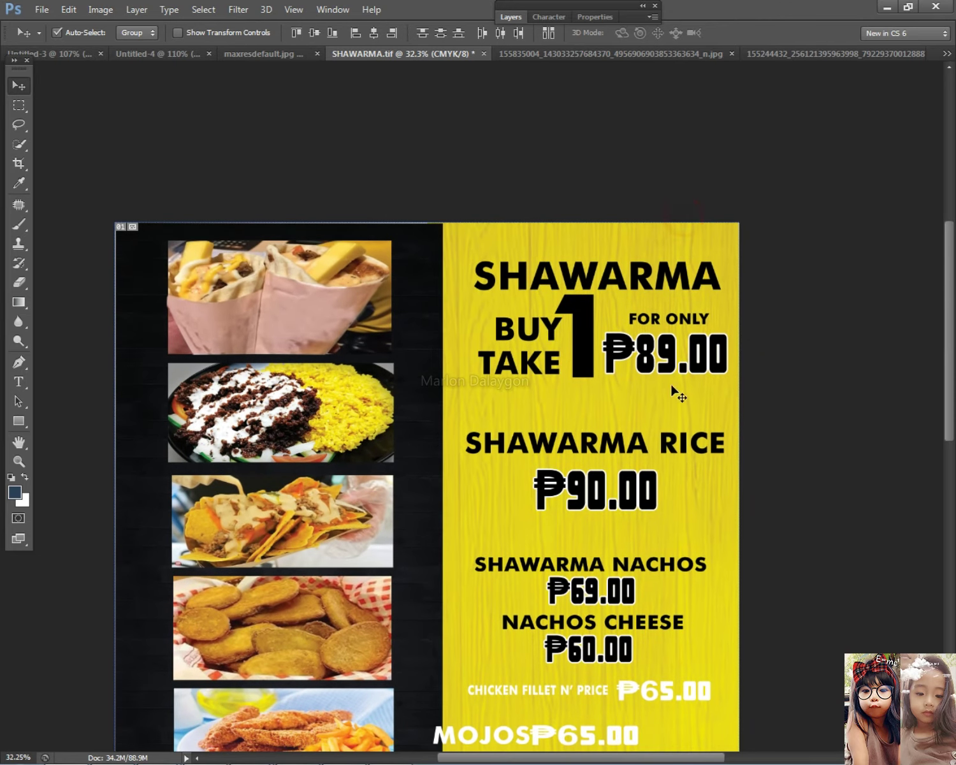
pyautogui.moveTo(799, 400); pyautogui.dragTo(570, 266)
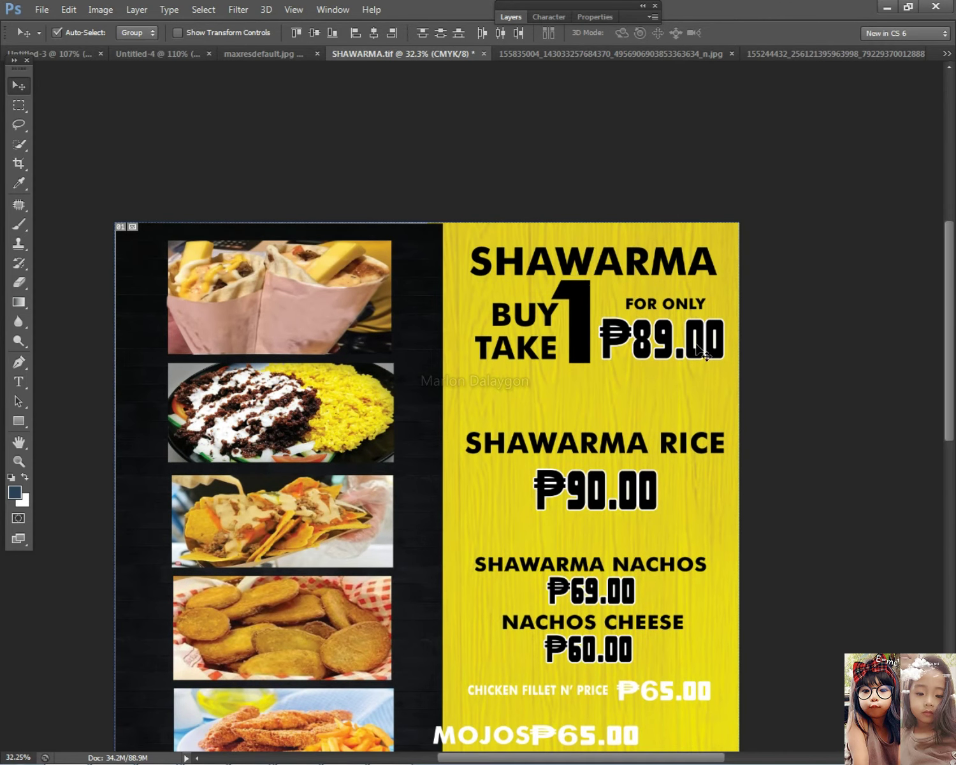
pyautogui.hotkey('ctrl', 't')
pyautogui.moveTo(720, 364); pyautogui.dragTo(710, 344)
pyautogui.hotkey('ctrl', 'z')
pyautogui.moveTo(711, 294); pyautogui.dragTo(714, 292)
pyautogui.moveTo(626, 304); pyautogui.dragTo(625, 299)
pyautogui.press('Return')
# - Move the SHAWARMA RICE heading up closer to the ₱89.00 offer and delete the ₱90.00 price below it
pyautogui.moveTo(574, 449); pyautogui.dragTo(573, 400)
pyautogui.moveTo(576, 488); pyautogui.dragTo(588, 444)
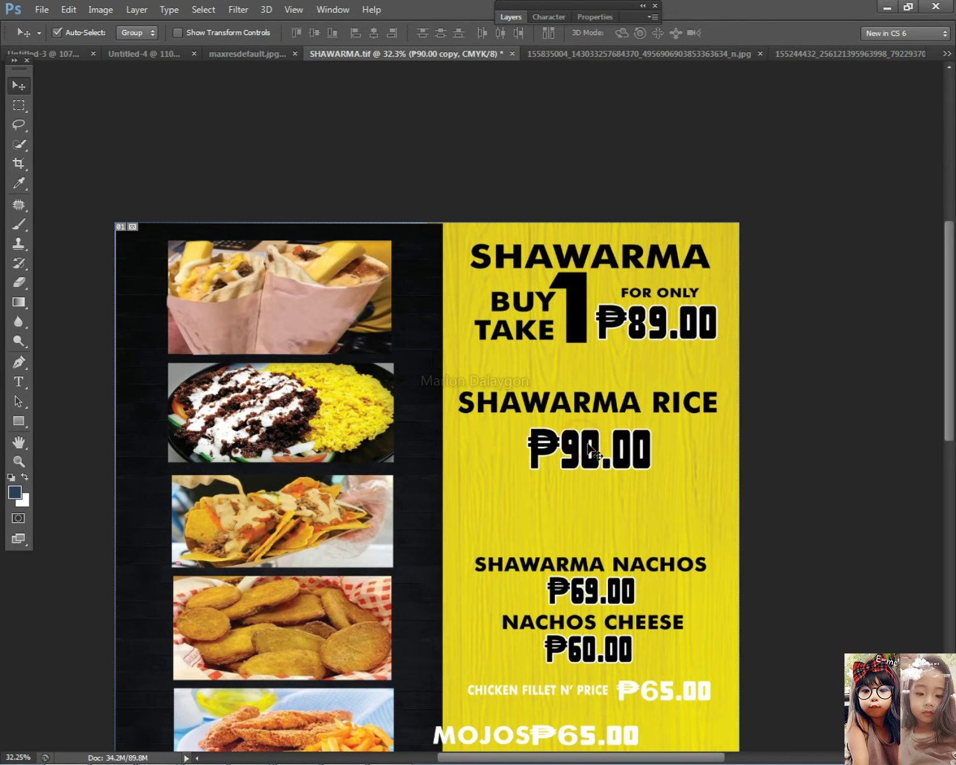
pyautogui.rightClick(603, 402)
pyautogui.click(608, 413)
pyautogui.rightClick(589, 450)
pyautogui.click(599, 457)
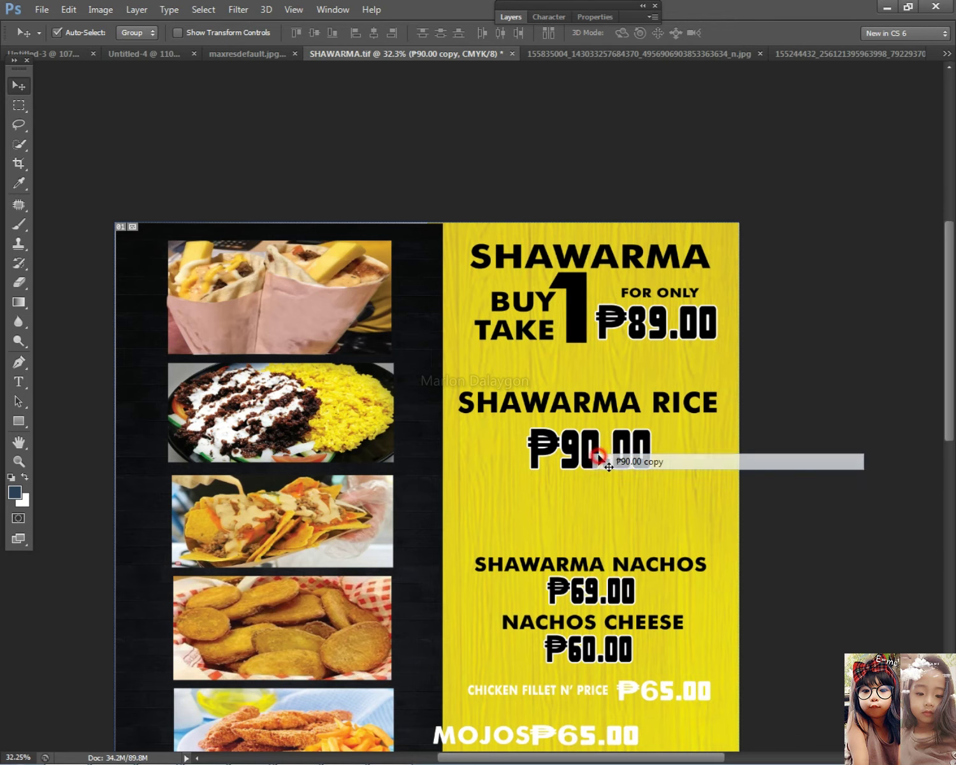
pyautogui.press('Delete')
# - Narrow the SHAWARMA RICE heading horizontally, leaving room for a price beside it
pyautogui.rightClick(605, 404)
pyautogui.rightClick(603, 411)
pyautogui.click(701, 421)
pyautogui.hotkey('ctrl', 't')
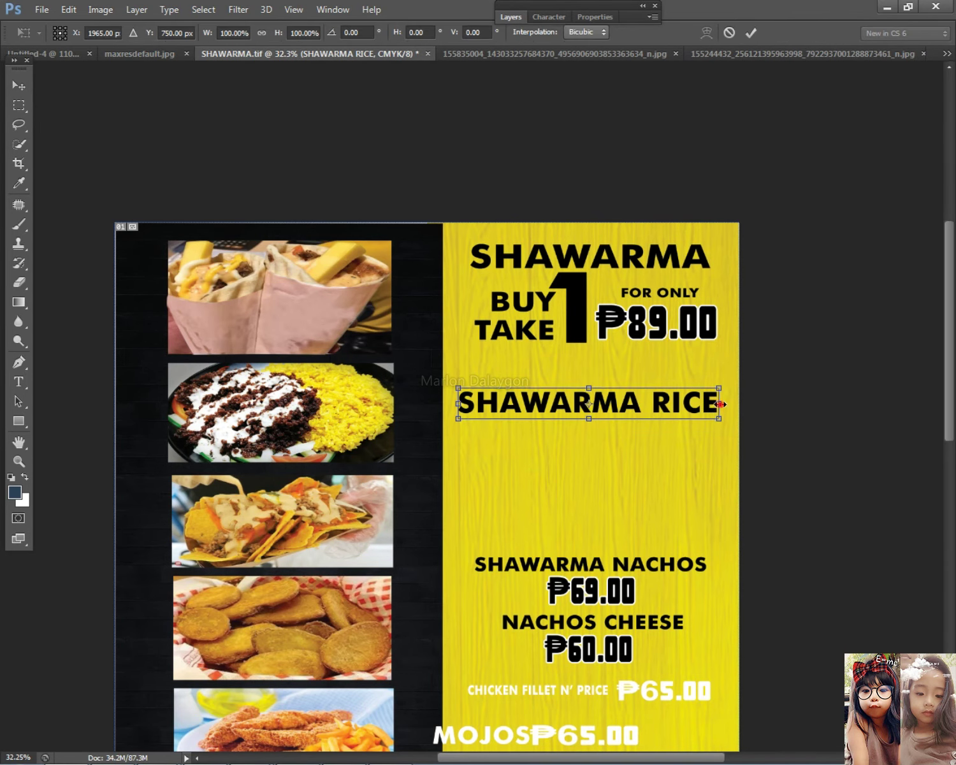
pyautogui.moveTo(601, 404); pyautogui.dragTo(625, 400)
pyautogui.press('Return')
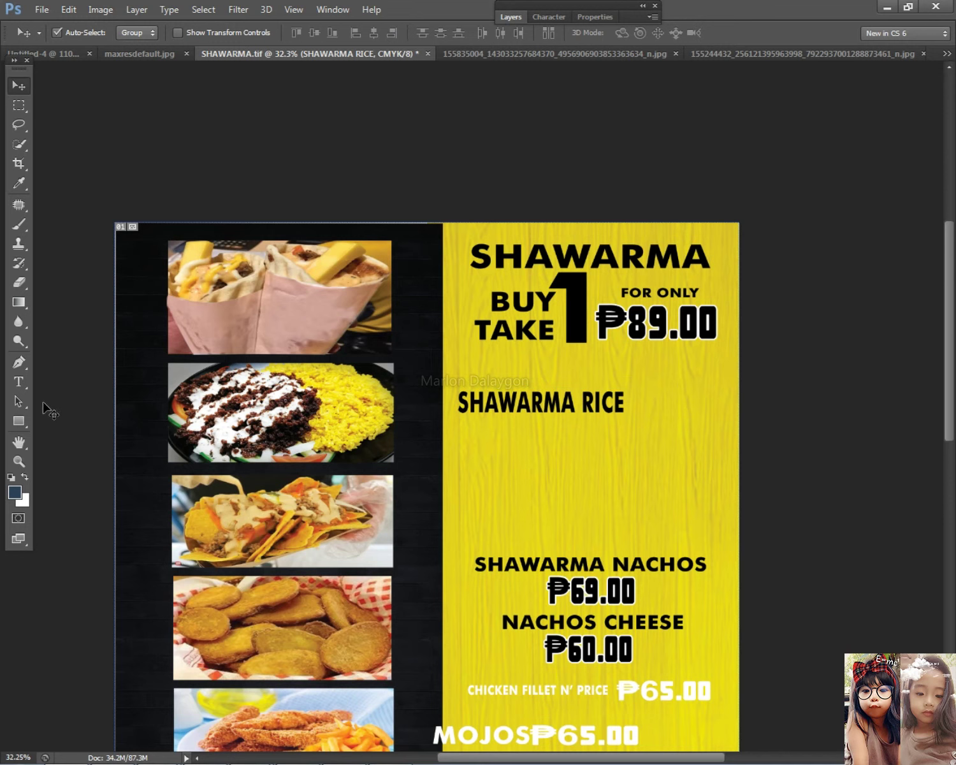
pyautogui.click(27, 377)
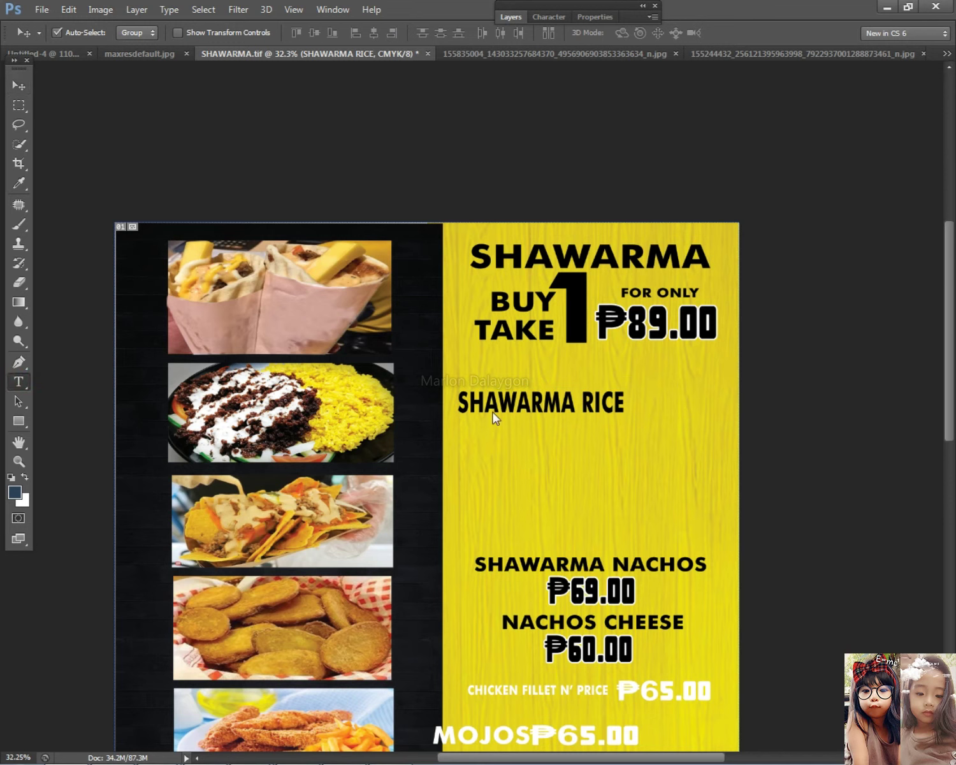
pyautogui.click(574, 594)
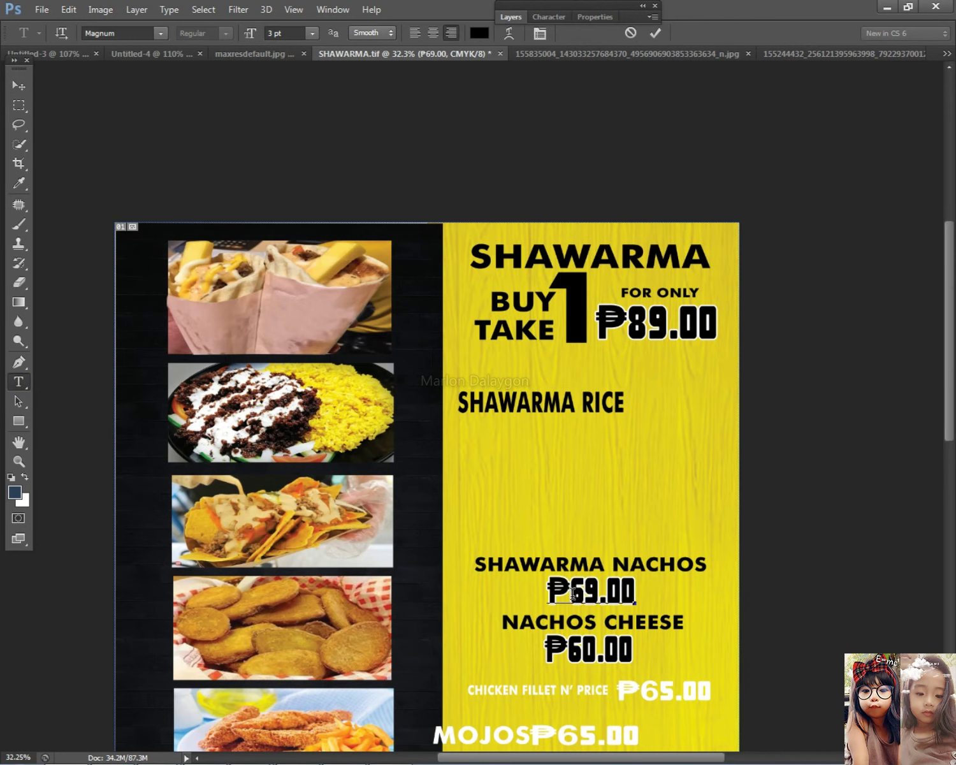
pyautogui.hotkey('ctrl', 'a')
pyautogui.press('BackSpace')
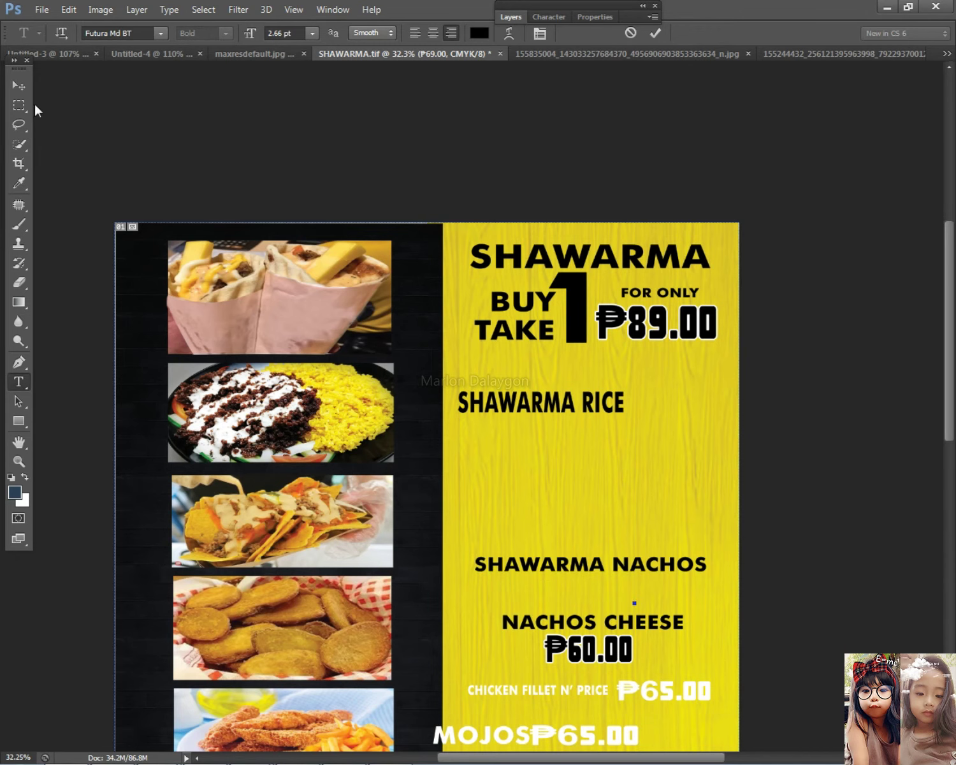
pyautogui.click(19, 85)
pyautogui.hotkey('ctrl', 'z')
# - Duplicate the ₱69.00 price beside the SHAWARMA RICE heading, change it to ₱60.00 and nudge it slightly left
pyautogui.moveTo(577, 590); pyautogui.dragTo(687, 413)
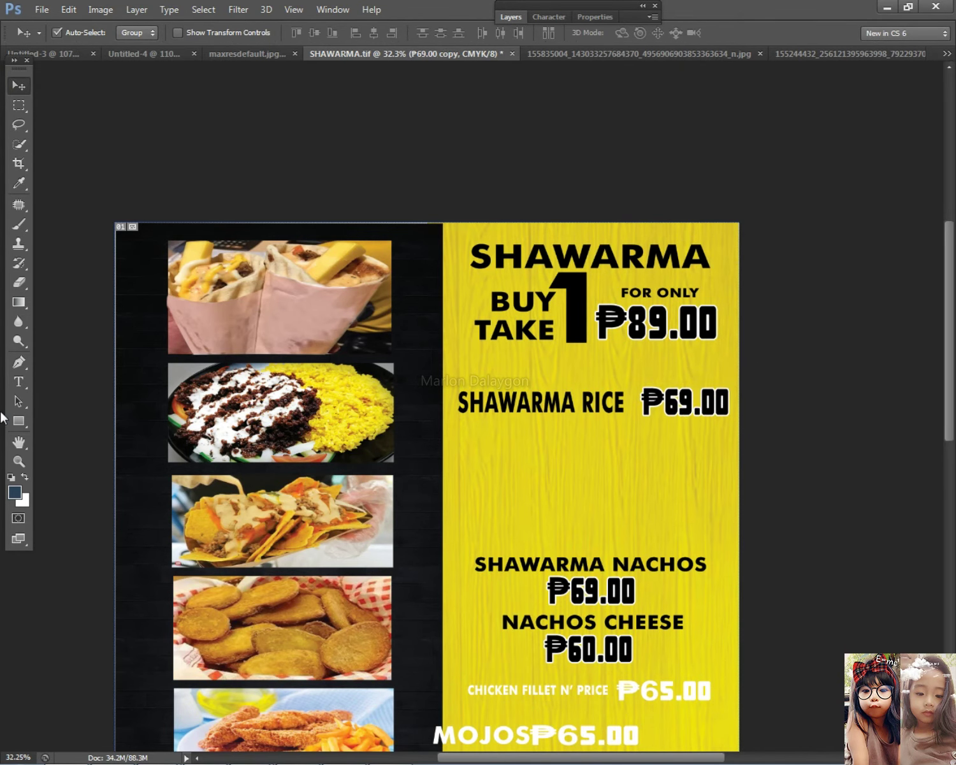
pyautogui.click(18, 382)
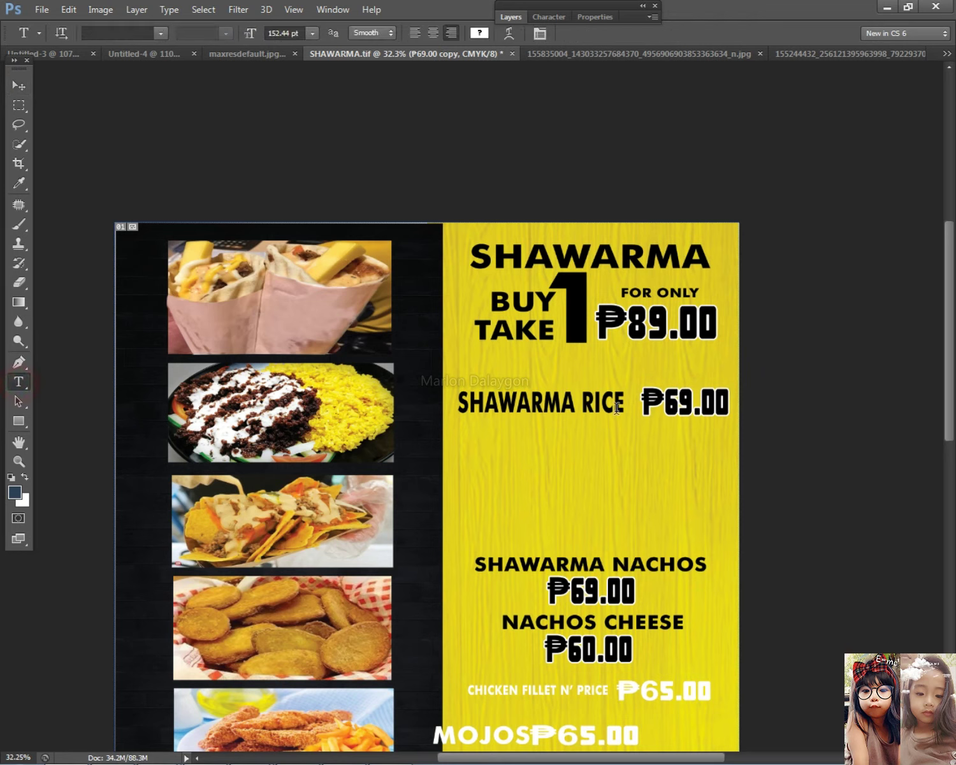
pyautogui.click(686, 395)
pyautogui.click(18, 86)
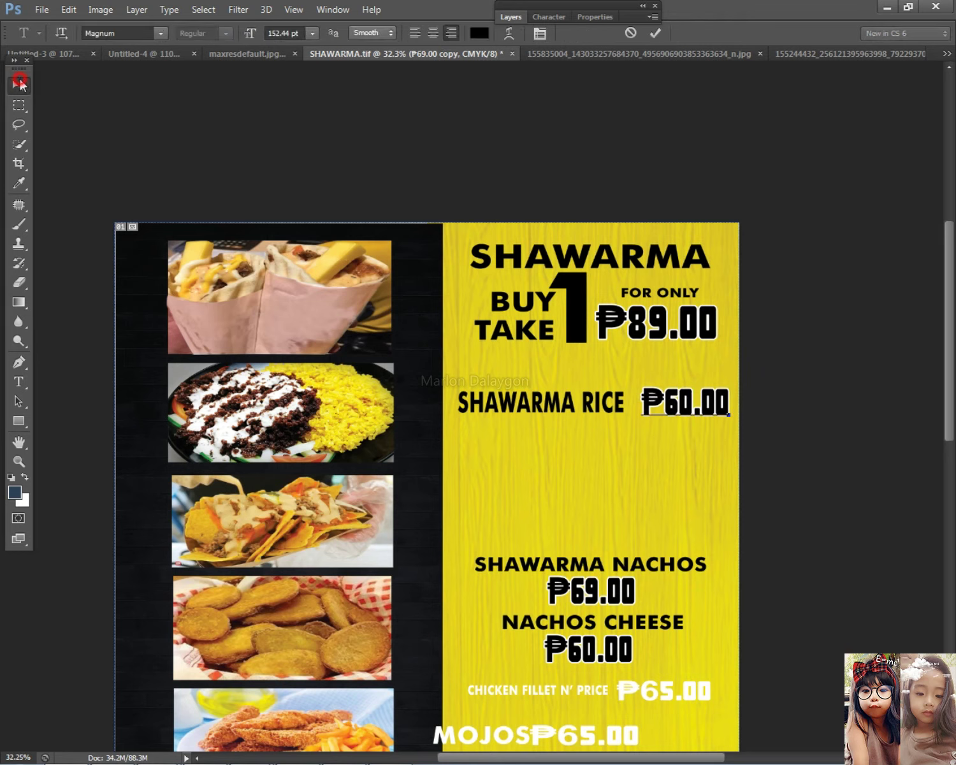
pyautogui.press('Left')
pyautogui.press('Left')
pyautogui.press('Left')
pyautogui.press('Left')
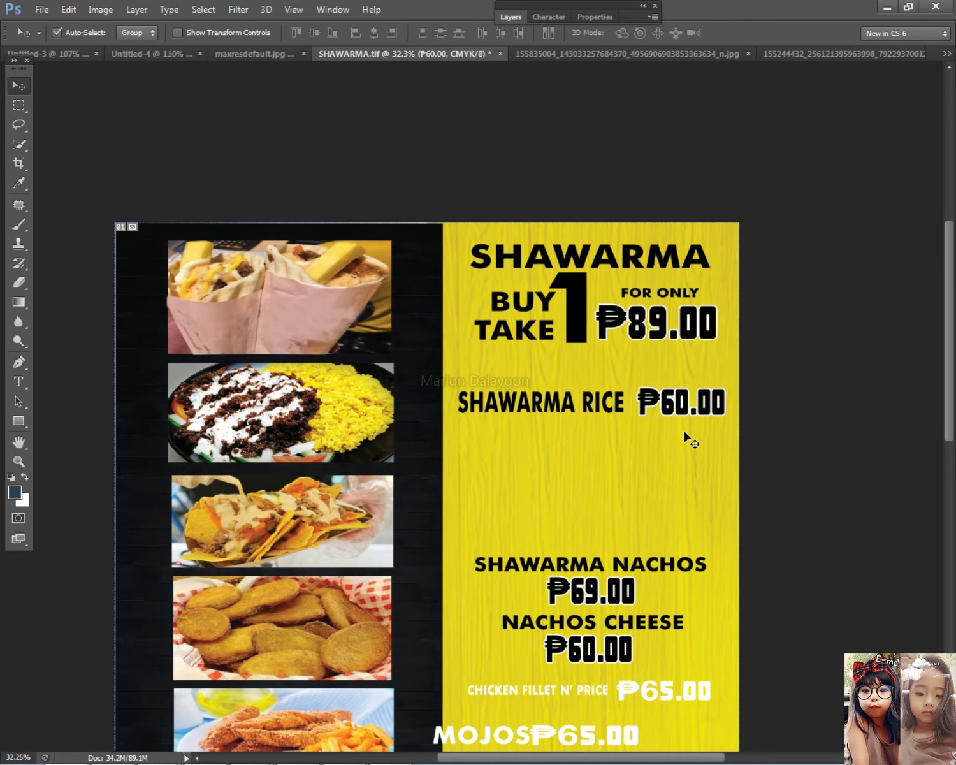
# - Try a duplicate of the SHAWARMA RICE ₱60.00 row lower down, beside the nachos photo
pyautogui.scroll(-4, 685, 423)
pyautogui.scroll(2, 686, 423)
pyautogui.moveTo(713, 253); pyautogui.dragTo(530, 300)
pyautogui.hotkey('shift', 'Left')
pyautogui.hotkey('shift', 'Left')
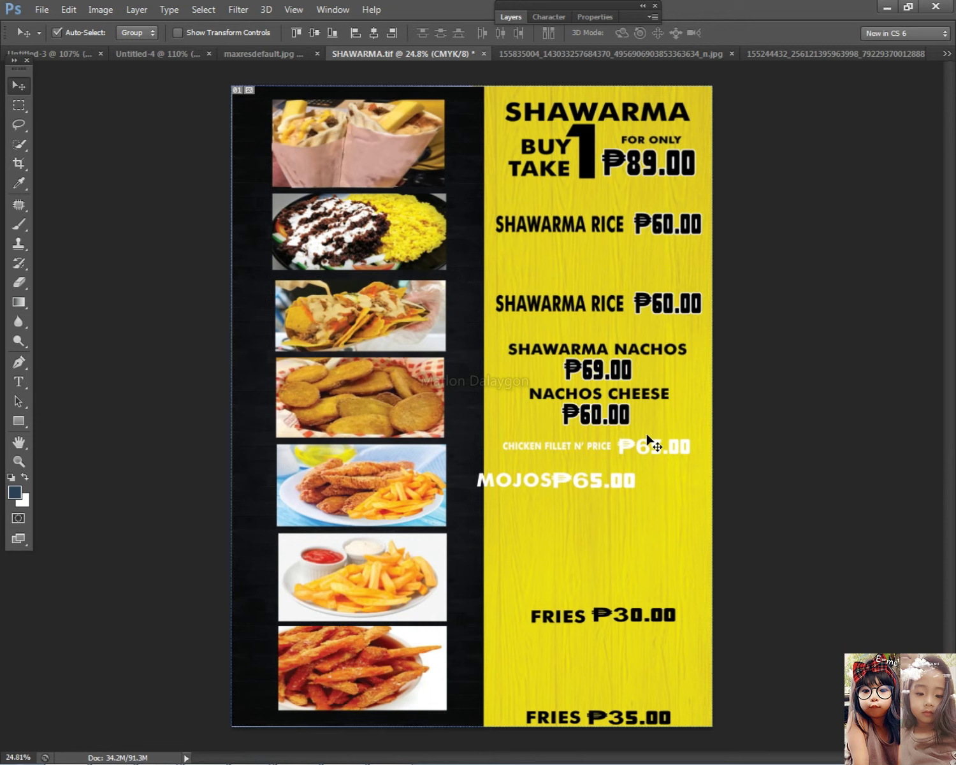
pyautogui.press('Down')
pyautogui.press('Down')
pyautogui.press('Down')
pyautogui.press('Down')
pyautogui.press('Right')
pyautogui.press('Up')
pyautogui.press('Up')
# - Nudge the original SHAWARMA RICE heading and its ₱60.00 price slightly down together
pyautogui.moveTo(714, 231); pyautogui.dragTo(536, 217)
pyautogui.press('Down')
pyautogui.press('Down')
pyautogui.press('Down')
pyautogui.press('Down')
pyautogui.press('Down')
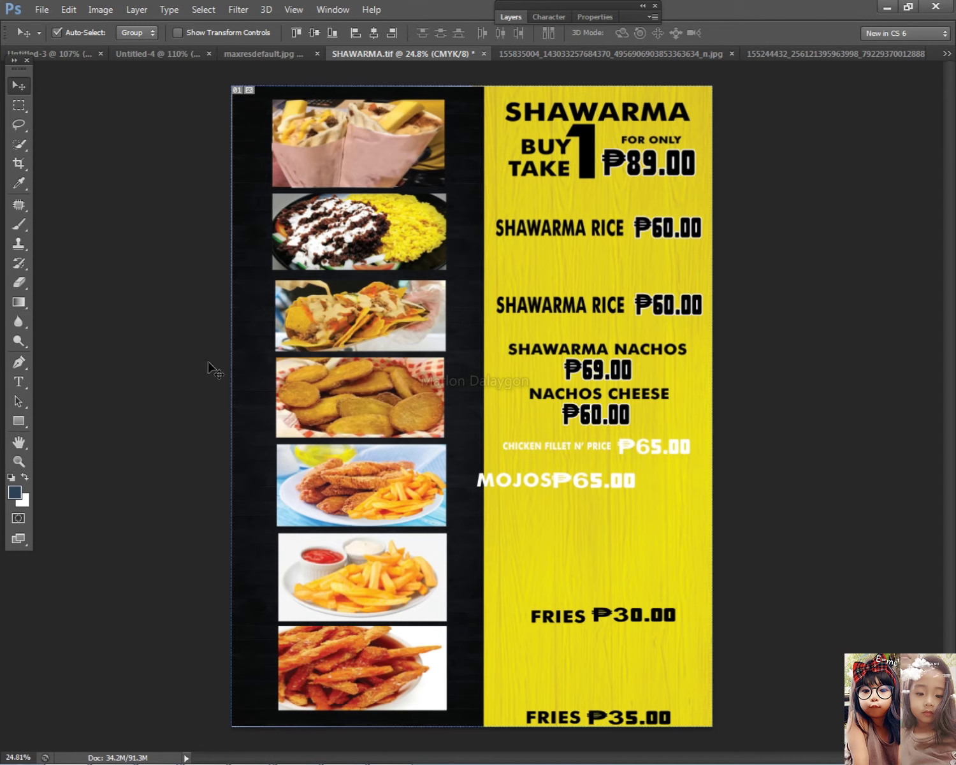
# - Delete the duplicated SHAWARMA RICE ₱60.00 row above the SHAWARMA NACHOS heading
pyautogui.click(18, 382)
pyautogui.scroll(2, 672, 386)
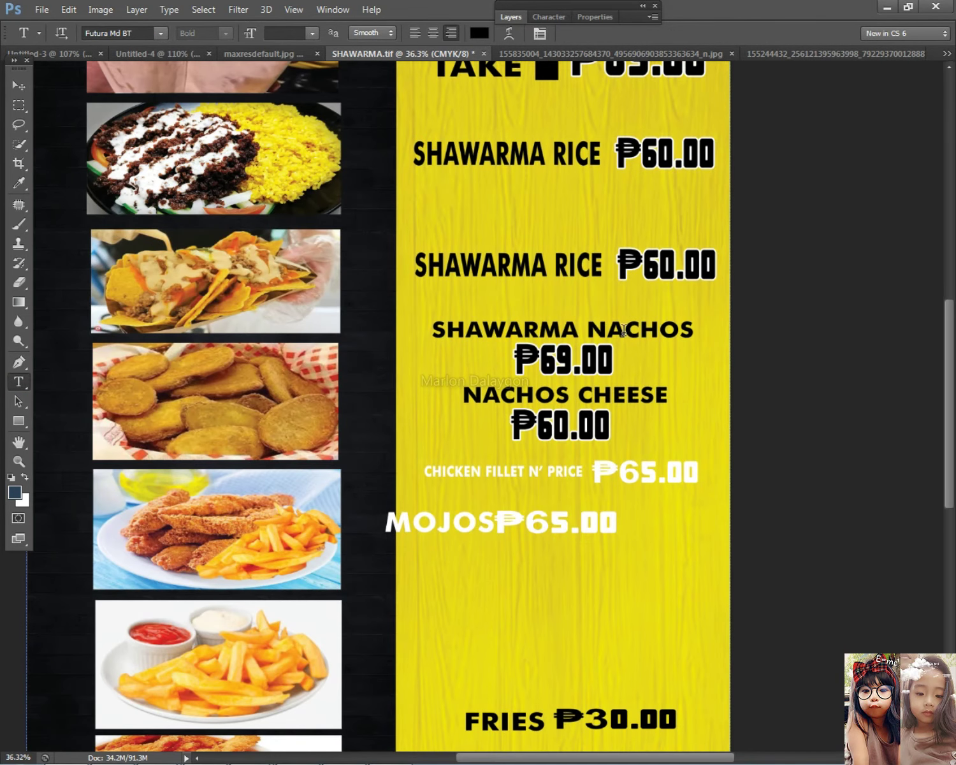
pyautogui.press('v')
pyautogui.moveTo(802, 273); pyautogui.dragTo(455, 242)
pyautogui.press('Delete')
# - Move the SHAWARMA NACHOS heading up beside the nachos photo and narrow it to make room for a price
pyautogui.moveTo(639, 329); pyautogui.dragTo(632, 244)
pyautogui.hotkey('ctrl', 't')
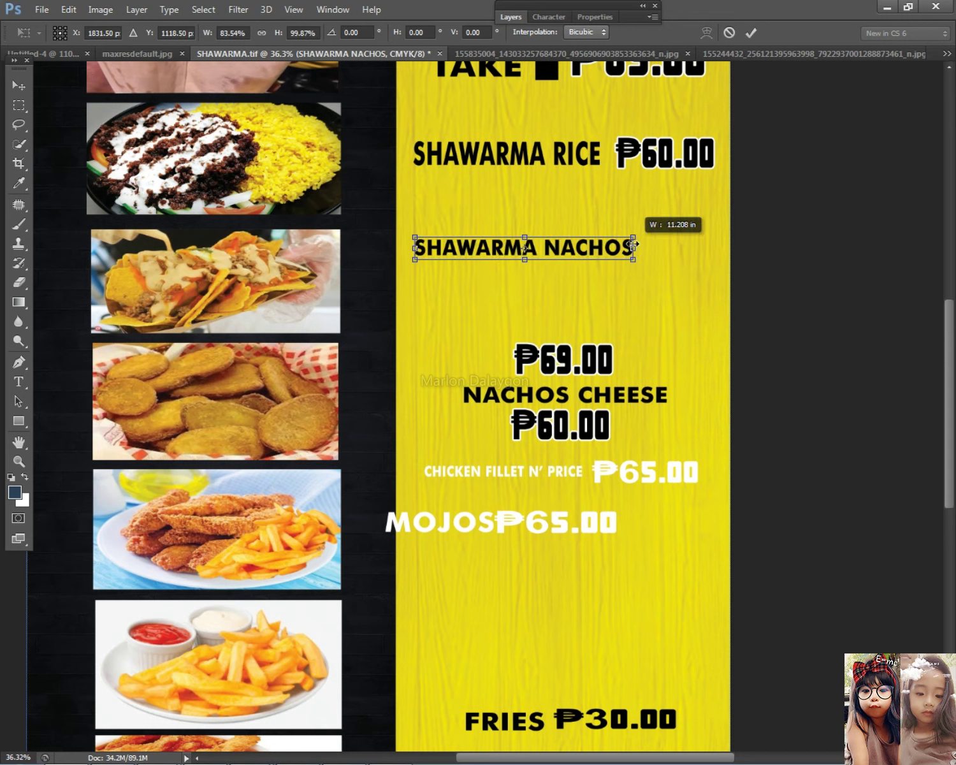
pyautogui.press('Return')
# - Place the ₱69.00 price beside SHAWARMA NACHOS and scale the pair to fit within the yellow panel
pyautogui.rightClick(571, 349)
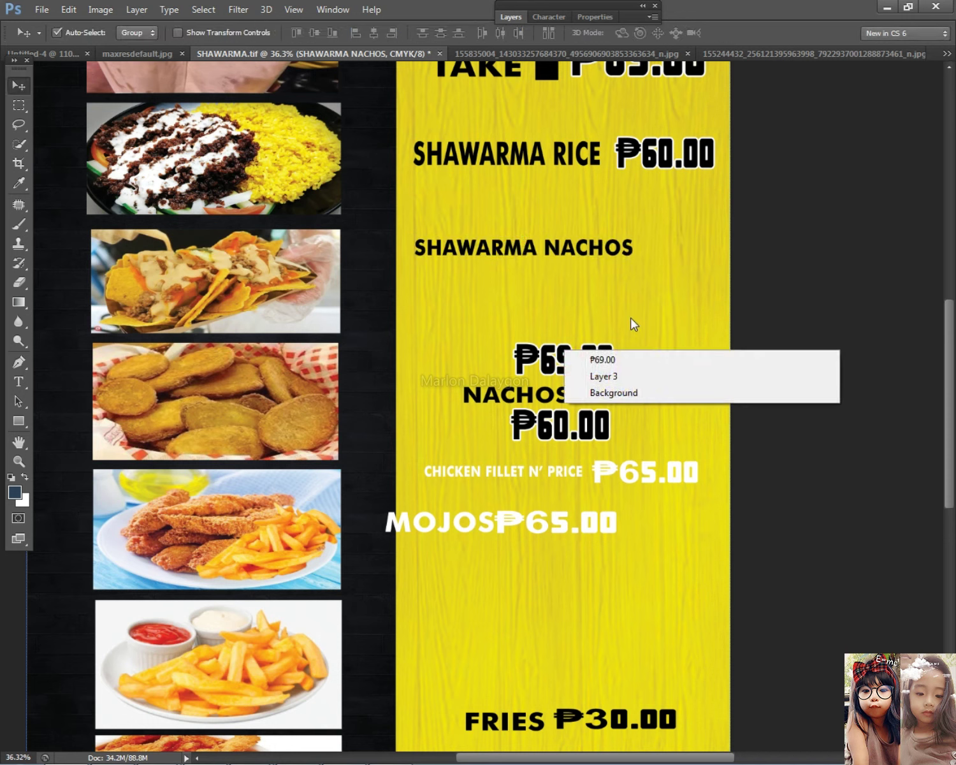
pyautogui.click(589, 359)
pyautogui.moveTo(579, 359); pyautogui.dragTo(544, 228)
pyautogui.hotkey('ctrl', 't')
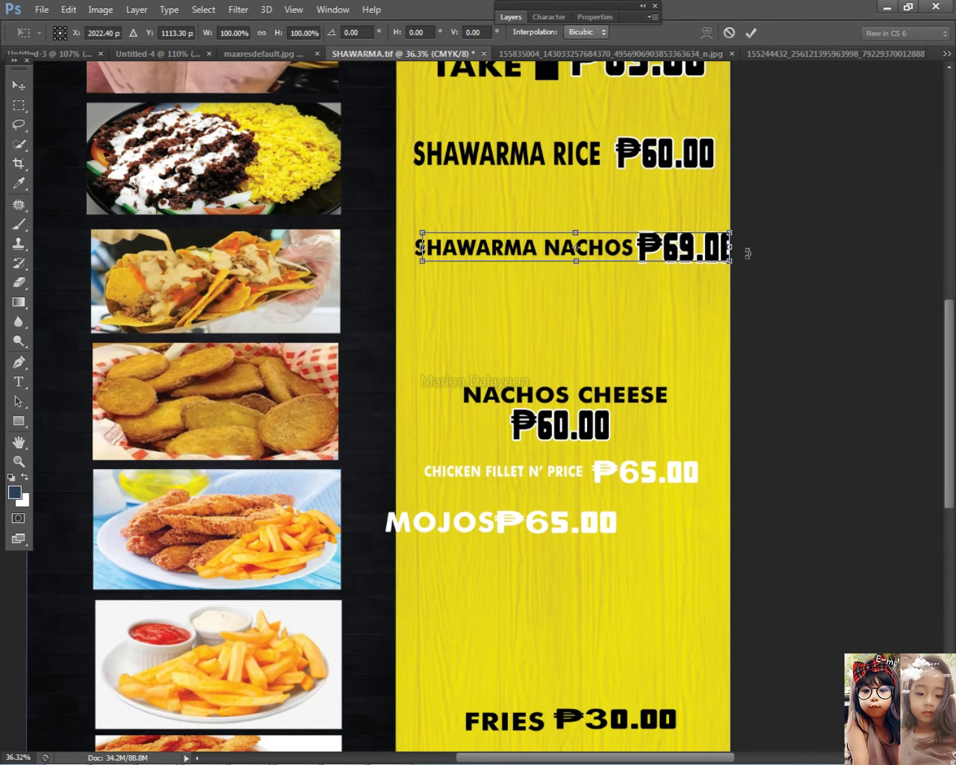
pyautogui.moveTo(729, 250); pyautogui.dragTo(710, 262)
pyautogui.press('Return')
pyautogui.click(699, 249)
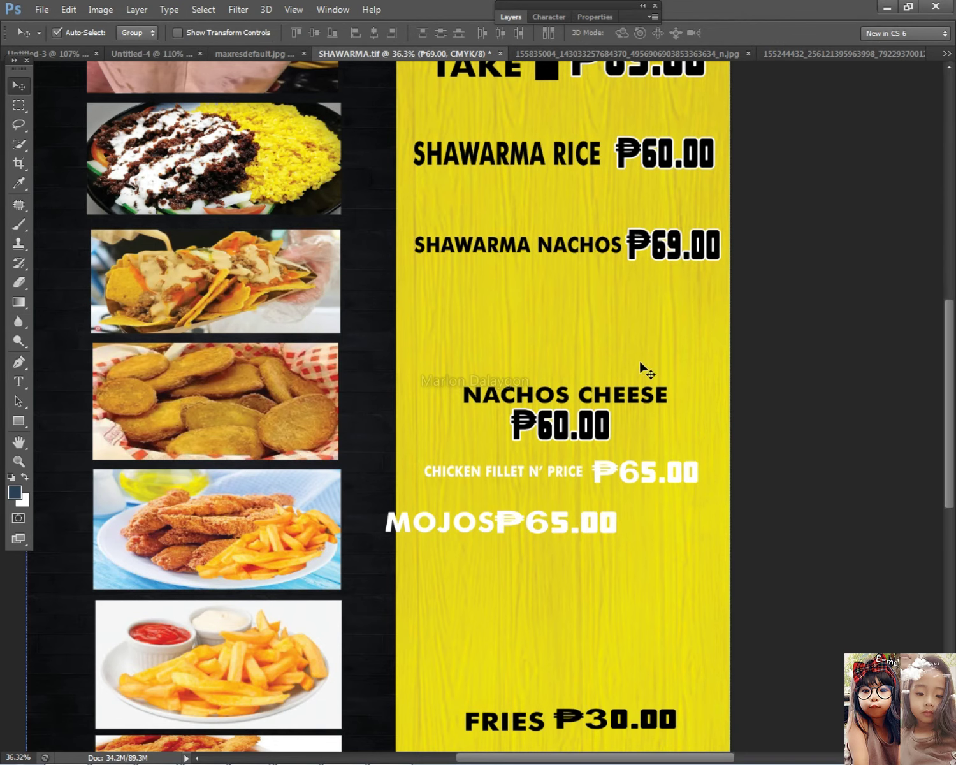
# - Move the NACHOS CHEESE heading up under SHAWARMA NACHOS and place its ₱60.00 price beside it
pyautogui.moveTo(639, 401); pyautogui.dragTo(587, 295)
pyautogui.hotkey('ctrl', 't')
pyautogui.press('Return')
pyautogui.rightClick(557, 418)
pyautogui.moveTo(558, 422); pyautogui.dragTo(640, 279)
pyautogui.moveTo(562, 428); pyautogui.dragTo(719, 290)
pyautogui.press('y')
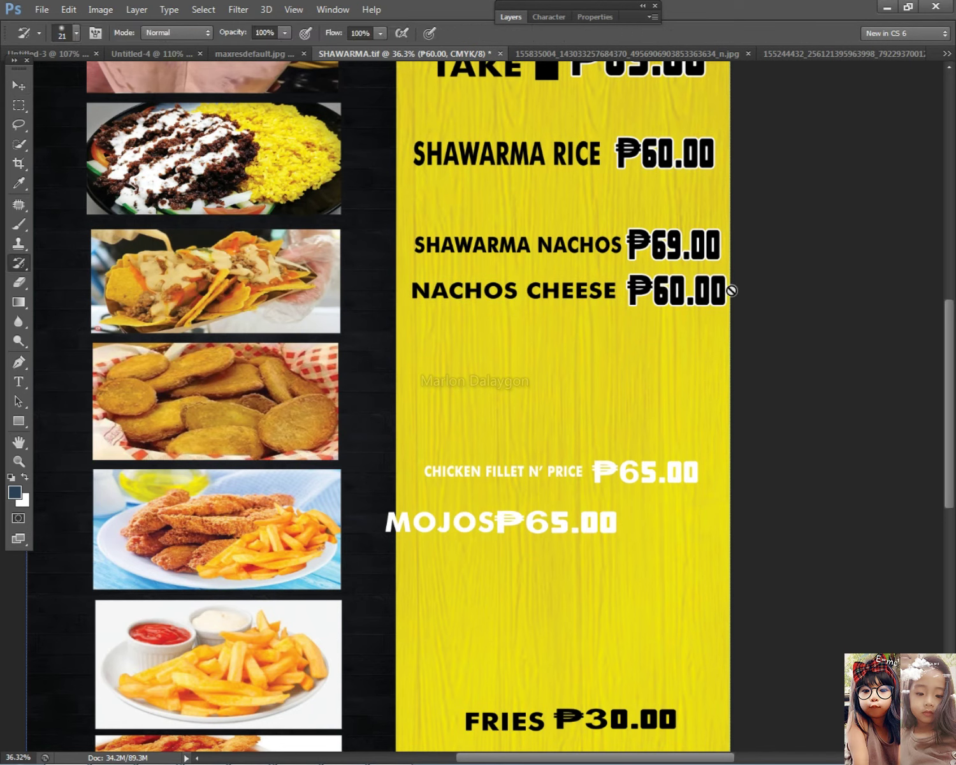
pyautogui.click(24, 89)
# - Narrow the NACHOS CHEESE ₱60.00 price to match the ₱69.00 above, and align the SHAWARMA NACHOS heading
pyautogui.rightClick(673, 299)
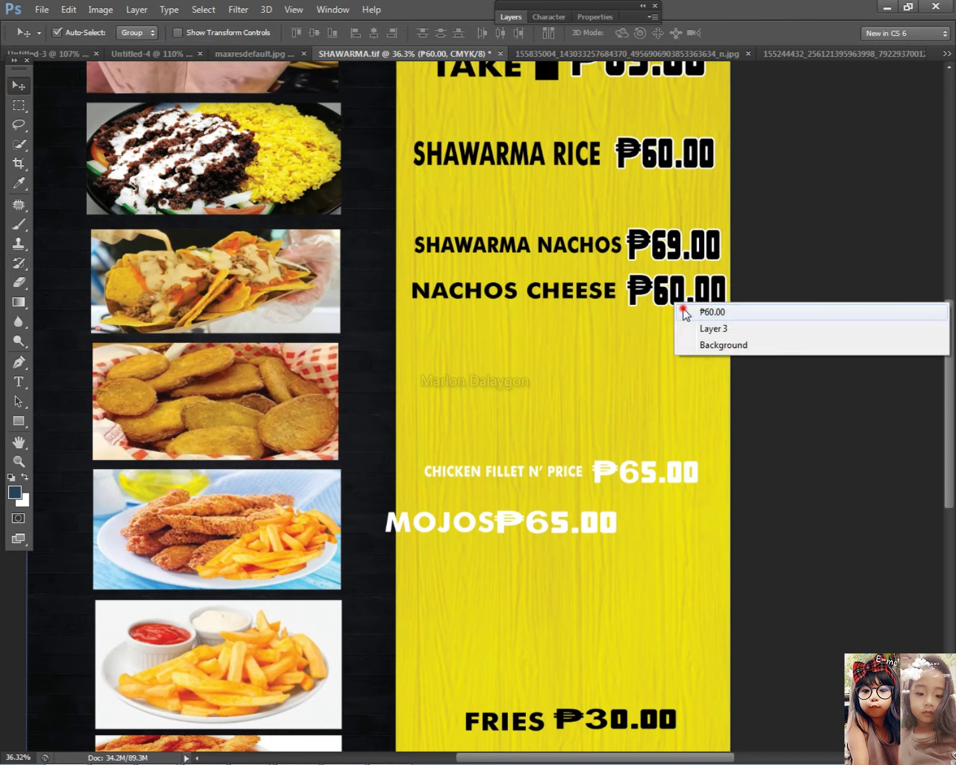
pyautogui.click(694, 311)
pyautogui.hotkey('ctrl', 't')
pyautogui.moveTo(725, 296); pyautogui.dragTo(724, 296)
pyautogui.press('Return')
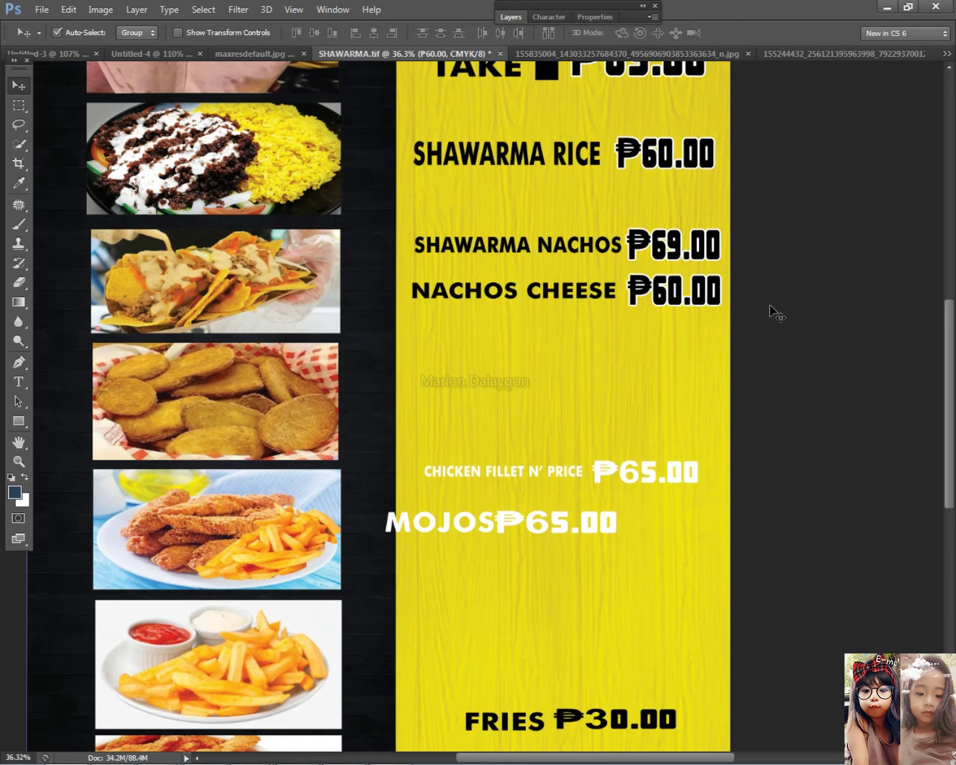
pyautogui.click(765, 304)
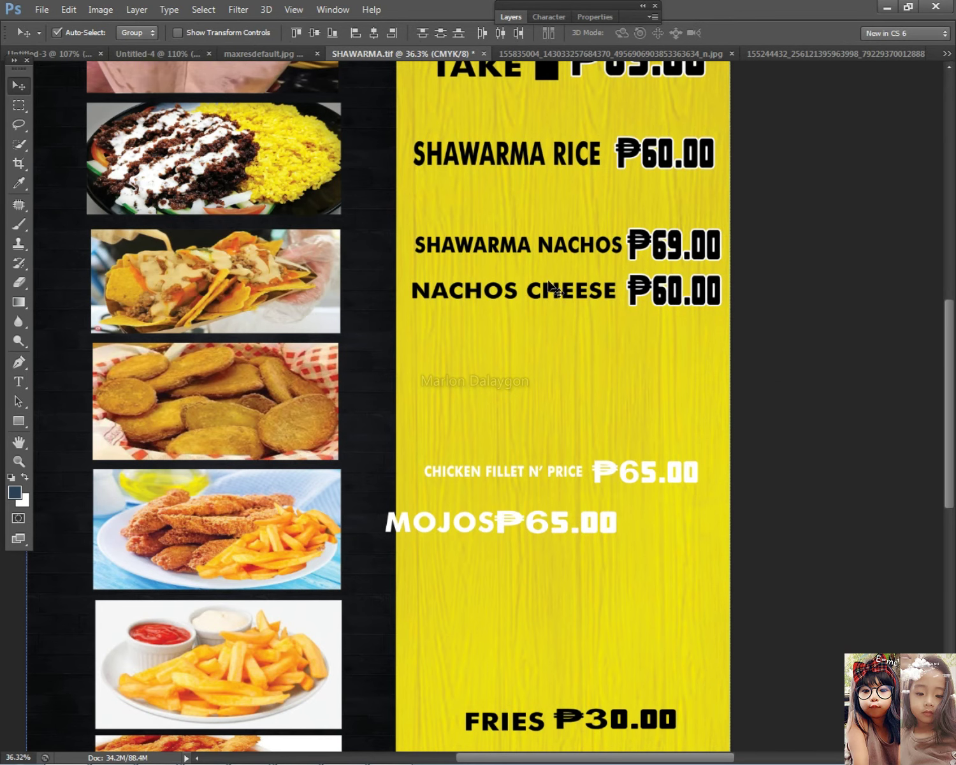
pyautogui.click(526, 245)
# - Move the CHICKEN FILLET N' PRICE heading up below NACHOS CHEESE and enlarge it to about 183%
pyautogui.scroll(-1, 536, 440)
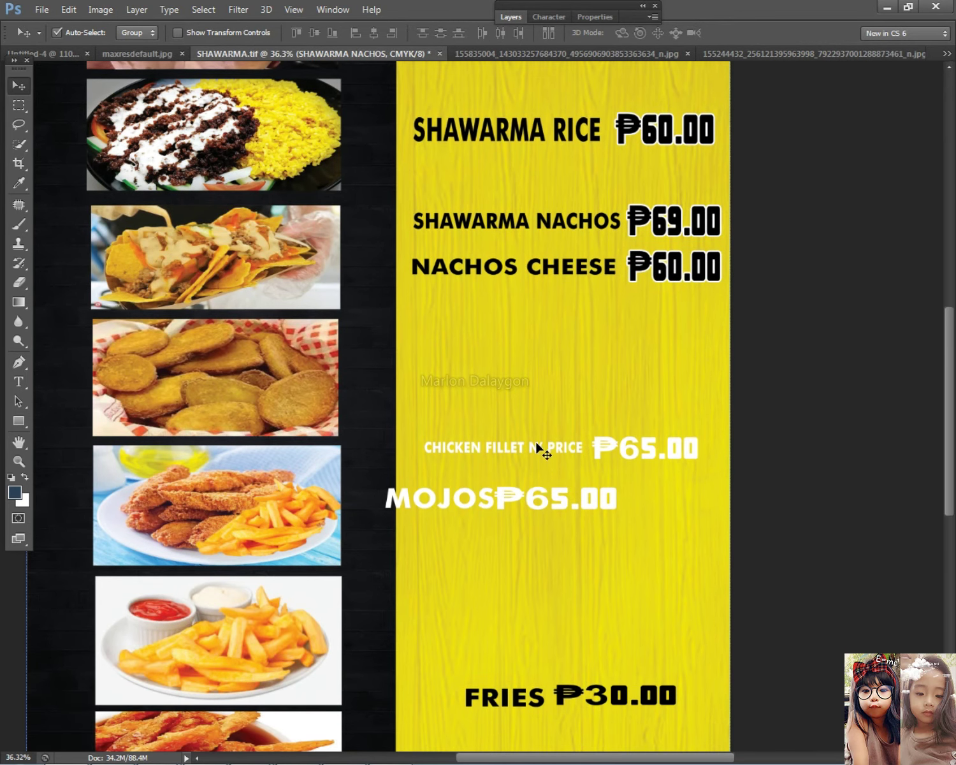
pyautogui.moveTo(507, 375); pyautogui.dragTo(528, 337)
pyautogui.hotkey('ctrl', 't')
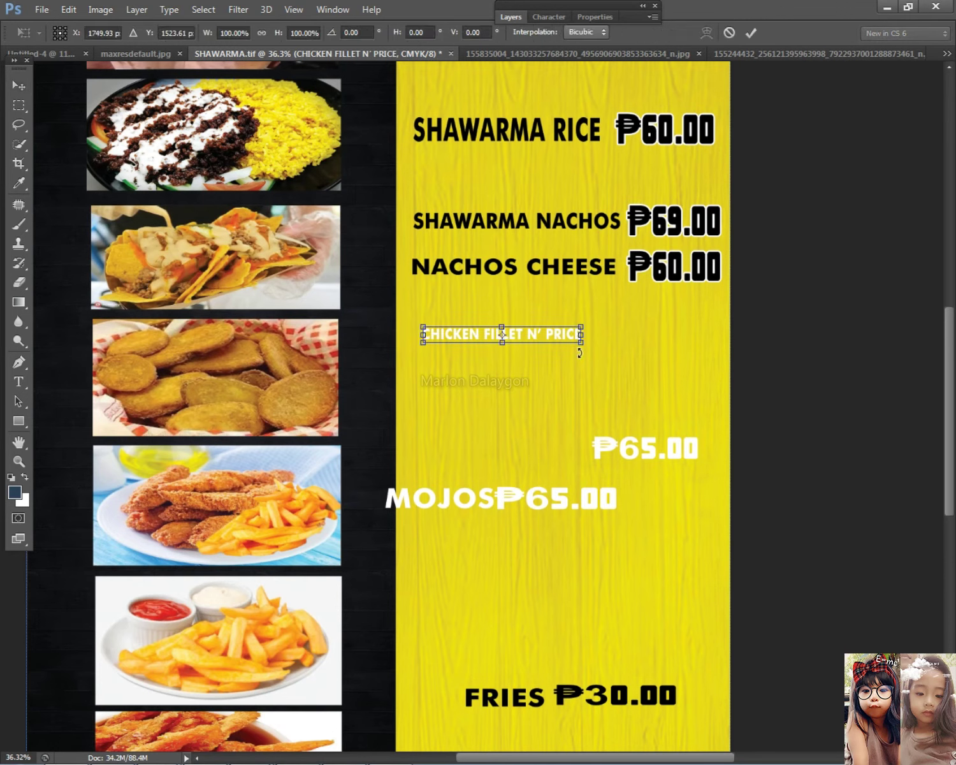
pyautogui.moveTo(719, 380); pyautogui.dragTo(713, 376)
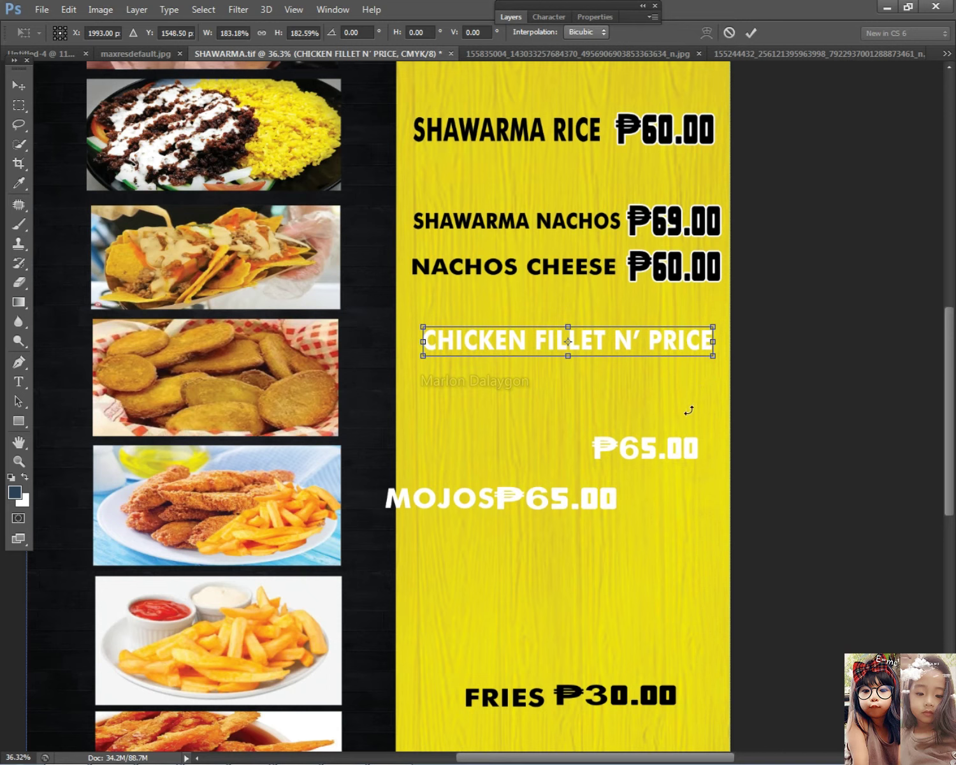
pyautogui.press('Return')
# - Move the chicken fillet's ₱65.00 price up under its heading and enlarge it
pyautogui.moveTo(673, 454); pyautogui.dragTo(642, 408)
pyautogui.hotkey('ctrl', 't')
pyautogui.moveTo(571, 383); pyautogui.dragTo(557, 379)
# - Separate the MOJOS heading from its ₱65.00 price, position both on the yellow panel and enlarge them together
pyautogui.moveTo(428, 496); pyautogui.dragTo(454, 475)
pyautogui.moveTo(531, 498); pyautogui.dragTo(572, 482)
pyautogui.moveTo(658, 490); pyautogui.dragTo(479, 471)
pyautogui.moveTo(486, 478); pyautogui.dragTo(499, 478)
pyautogui.hotkey('ctrl', 't')
pyautogui.moveTo(660, 488); pyautogui.dragTo(694, 502)
pyautogui.press('Return')
# - Move the FRIES ₱30.00 row up beside the sixth photo and enlarge it to span the yellow panel
pyautogui.scroll(-5, 455, 399)
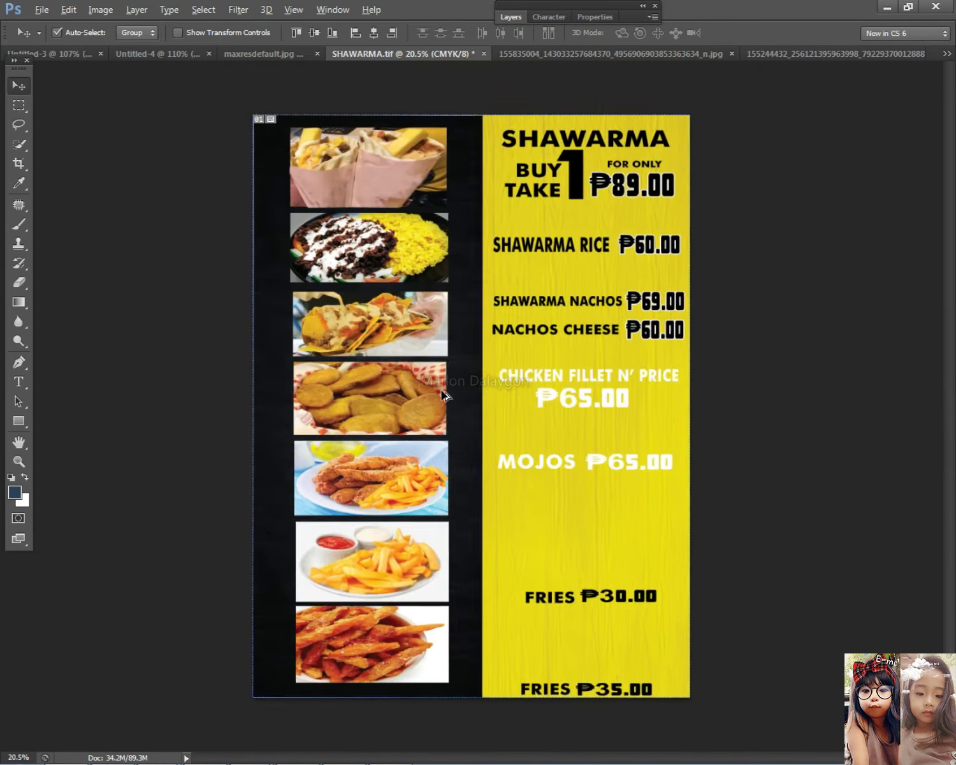
pyautogui.scroll(1, 418, 417)
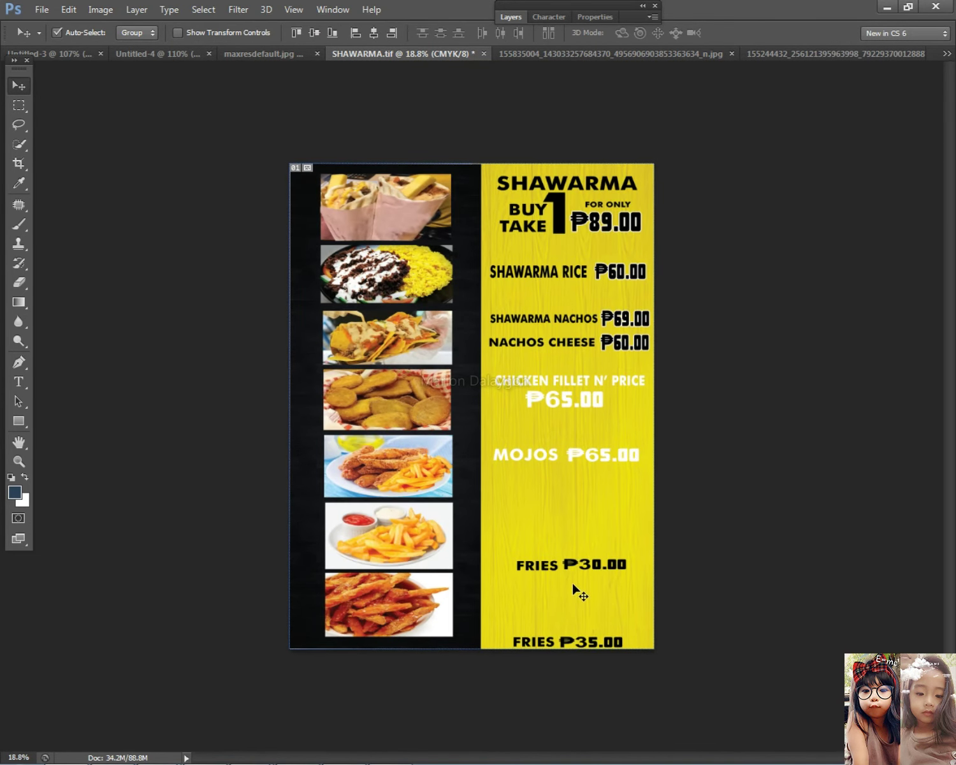
pyautogui.moveTo(552, 567); pyautogui.dragTo(537, 522)
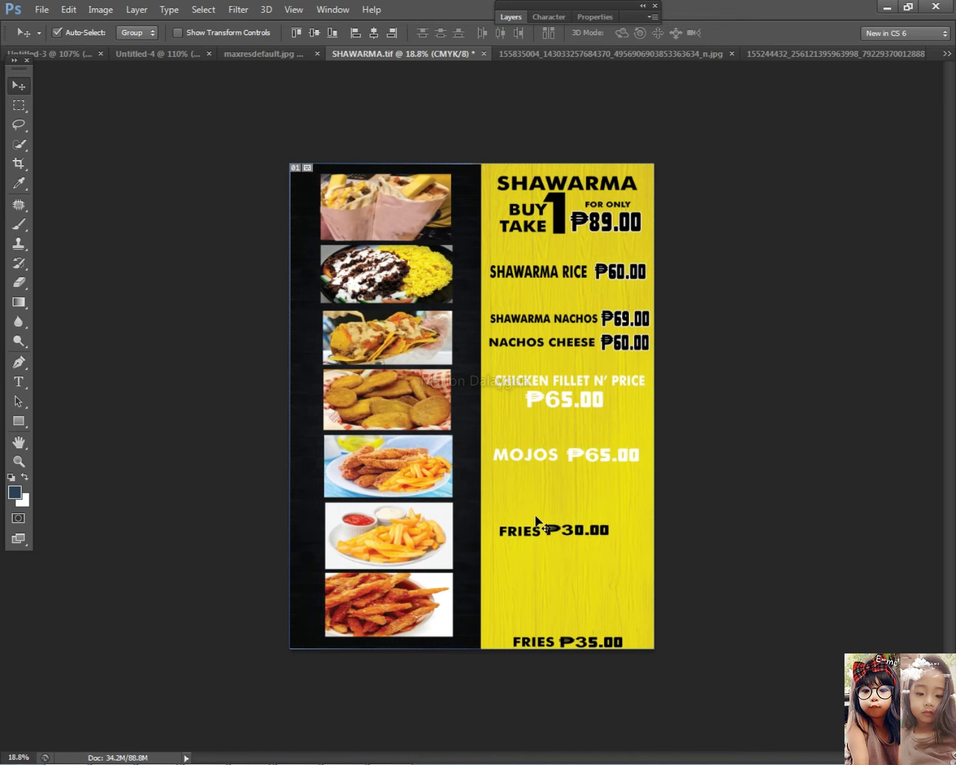
pyautogui.hotkey('ctrl', 't')
pyautogui.moveTo(610, 541); pyautogui.dragTo(642, 532)
pyautogui.press('Return')
# - Delete the FRIES heading and its ₱35.00 price at the yellow panel's lower edge
pyautogui.moveTo(601, 645); pyautogui.dragTo(515, 599)
pyautogui.press('Delete')
pyautogui.click(638, 596)
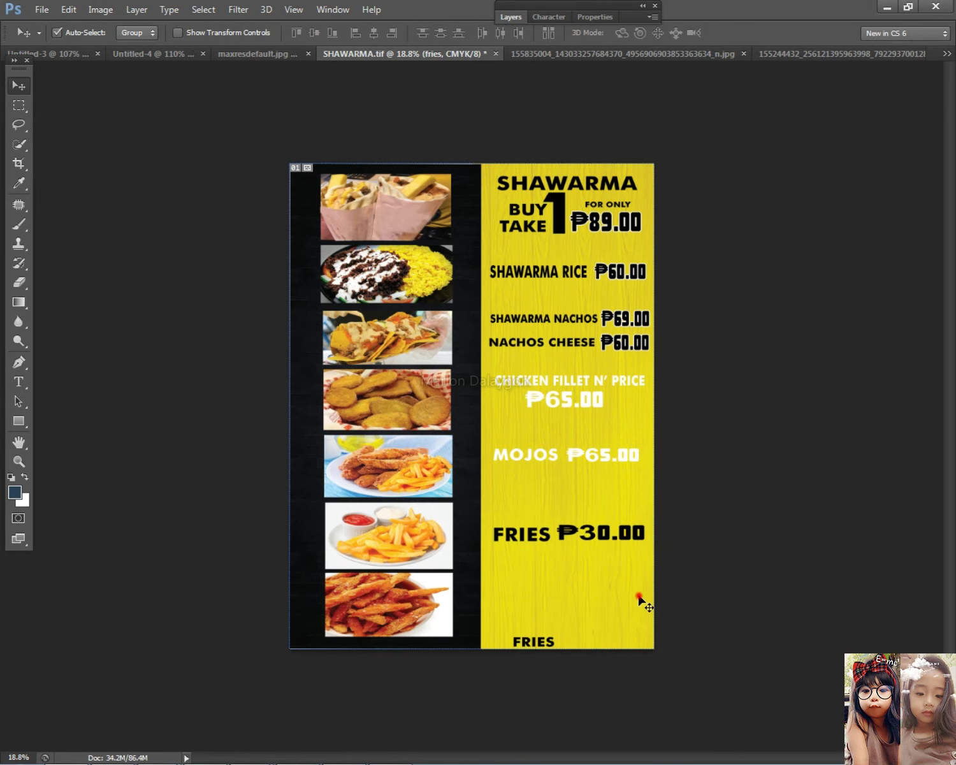
pyautogui.click(520, 679)
pyautogui.moveTo(572, 622); pyautogui.dragTo(507, 659)
pyautogui.press('Delete')
# - Duplicate the FRIES ₱30.00 row down beside the last photo and fine-tune its position
pyautogui.moveTo(547, 540); pyautogui.dragTo(548, 615)
pyautogui.scroll(1, 548, 615)
pyautogui.press('Down')
pyautogui.press('Down')
pyautogui.press('Down')
pyautogui.press('Down')
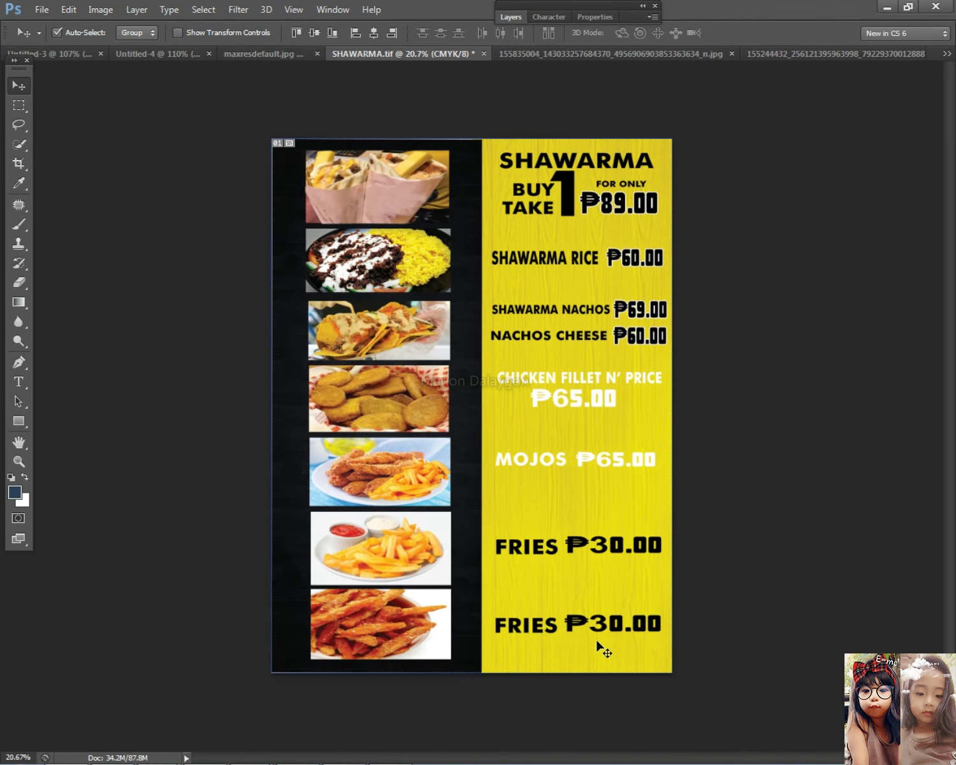
pyautogui.scroll(-3, 620, 613)
pyautogui.scroll(4, 606, 616)
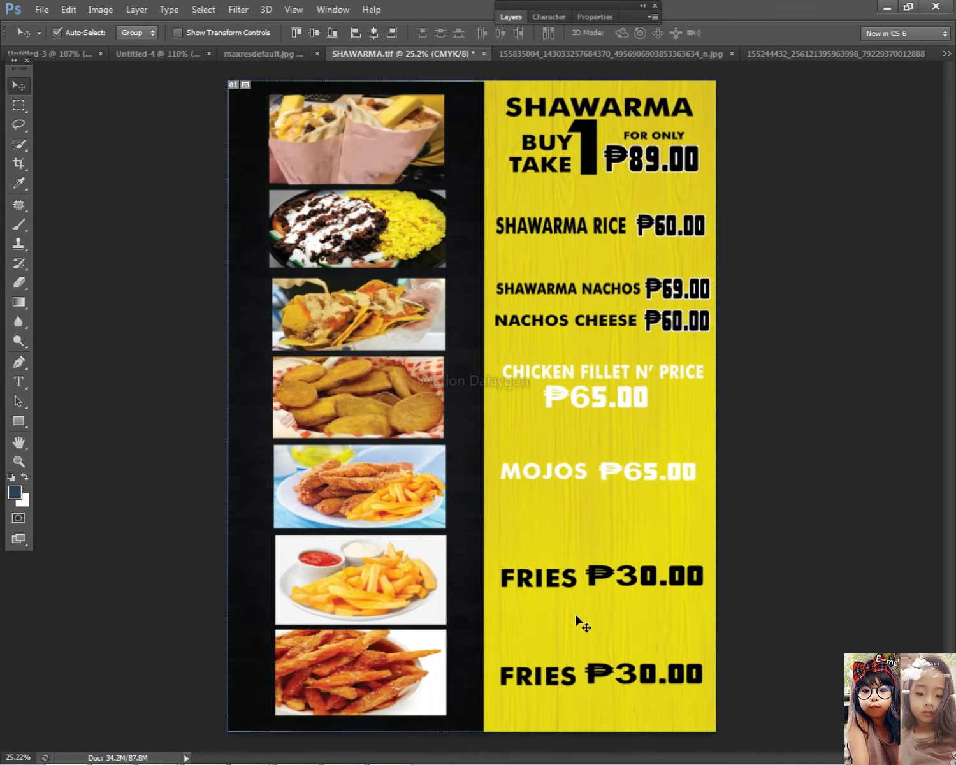
pyautogui.moveTo(605, 672)
pyautogui.mouseDown()
pyautogui.moveTo(592, 698)
pyautogui.moveTo(615, 670)
pyautogui.moveTo(607, 670)
pyautogui.mouseUp()
pyautogui.scroll(-3, 657, 629)
pyautogui.scroll(3, 661, 631)
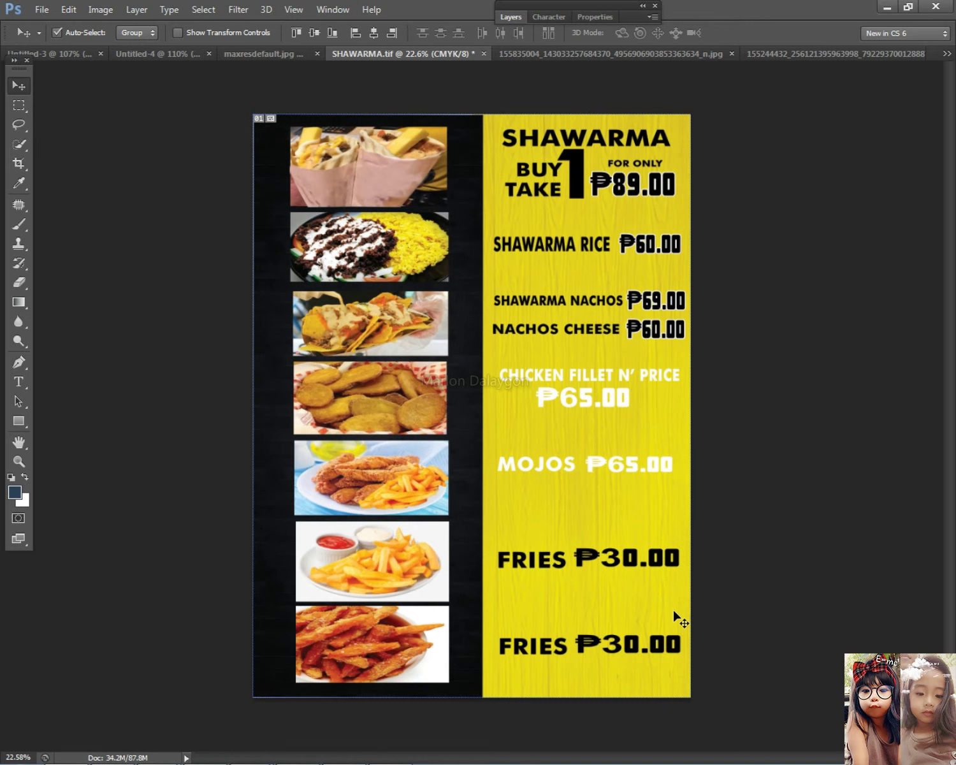
pyautogui.scroll(2, 797, 446)
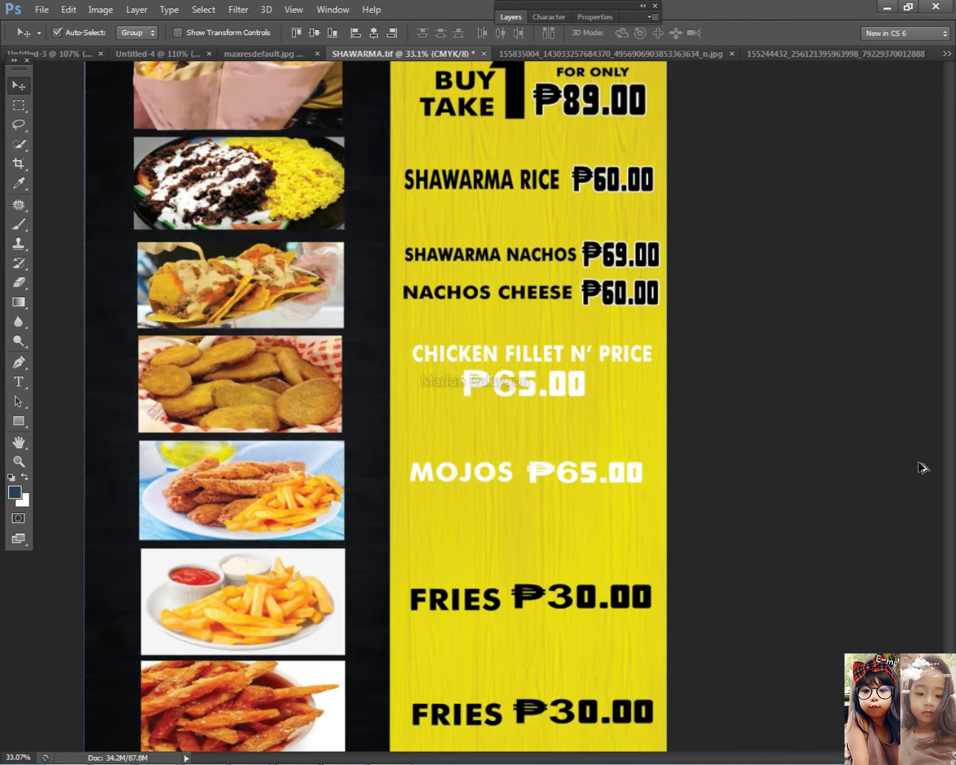
# - Nudge the SHAWARMA NACHOS and NACHOS CHEESE rows down together with their prices
pyautogui.moveTo(652, 146); pyautogui.dragTo(361, 144)
pyautogui.moveTo(744, 306); pyautogui.dragTo(386, 225)
pyautogui.hotkey('shift', 'Down')
pyautogui.hotkey('shift', 'Down')
pyautogui.hotkey('shift', 'Down')
# - Nudge the CHICKEN FILLET N' PRICE block and the MOJOS row down to even out the row spacing
pyautogui.moveTo(673, 399); pyautogui.dragTo(395, 335)
pyautogui.hotkey('shift', 'Down')
pyautogui.hotkey('shift', 'Down')
pyautogui.hotkey('shift', 'Down')
pyautogui.moveTo(672, 501); pyautogui.dragTo(358, 449)
pyautogui.hotkey('shift', 'Down')
pyautogui.hotkey('shift', 'Down')
pyautogui.click(408, 603)
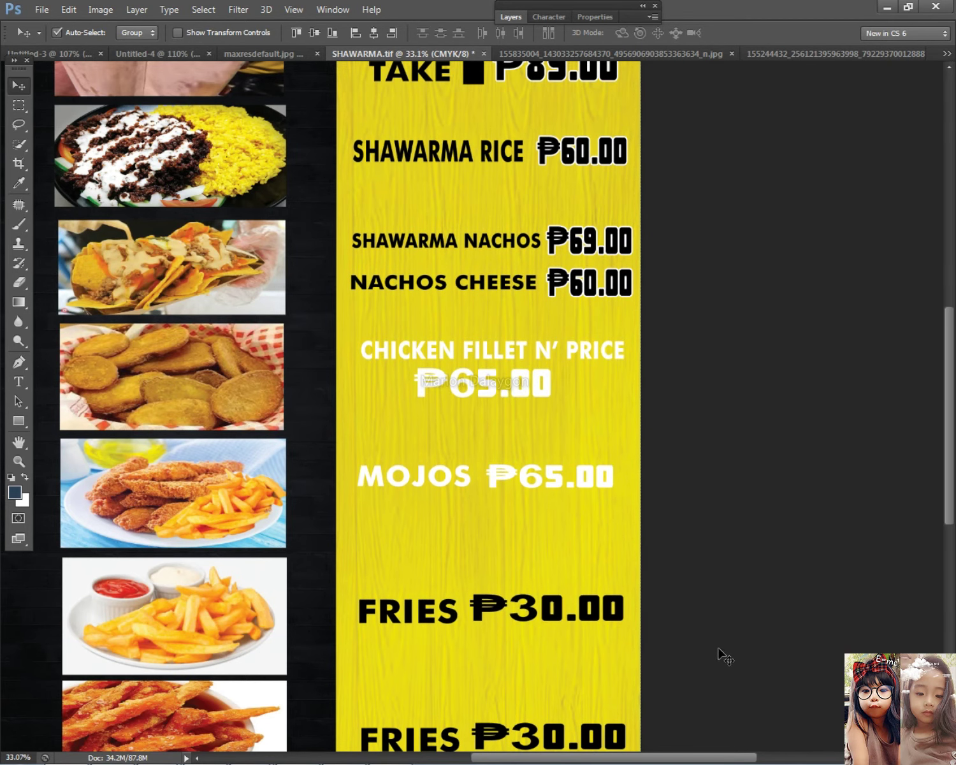
pyautogui.scroll(-1, 720, 655)
pyautogui.moveTo(399, 666); pyautogui.dragTo(398, 666)
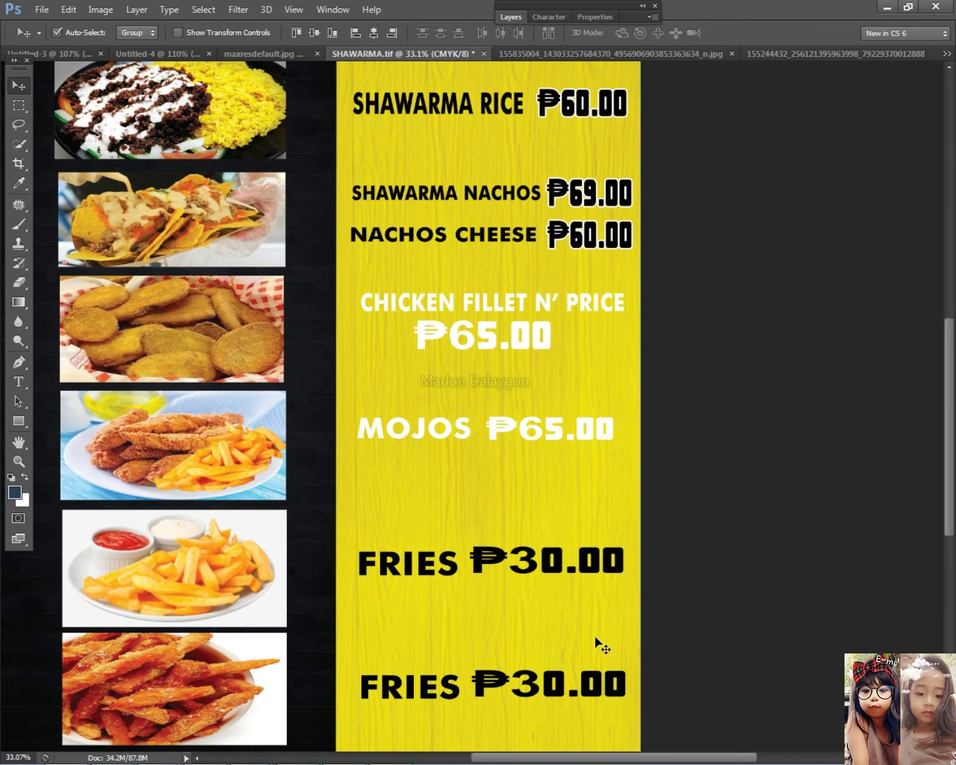
# - Compare the shawarma menu with the menu template in the Untitled-4 document, examining its heading and price layout
pyautogui.scroll(-1, 615, 463)
pyautogui.keyDown('alt'); pyautogui.scroll(-5, 599, 534); pyautogui.keyUp('alt')
pyautogui.keyDown('alt'); pyautogui.scroll(2, 599, 534); pyautogui.keyUp('alt')
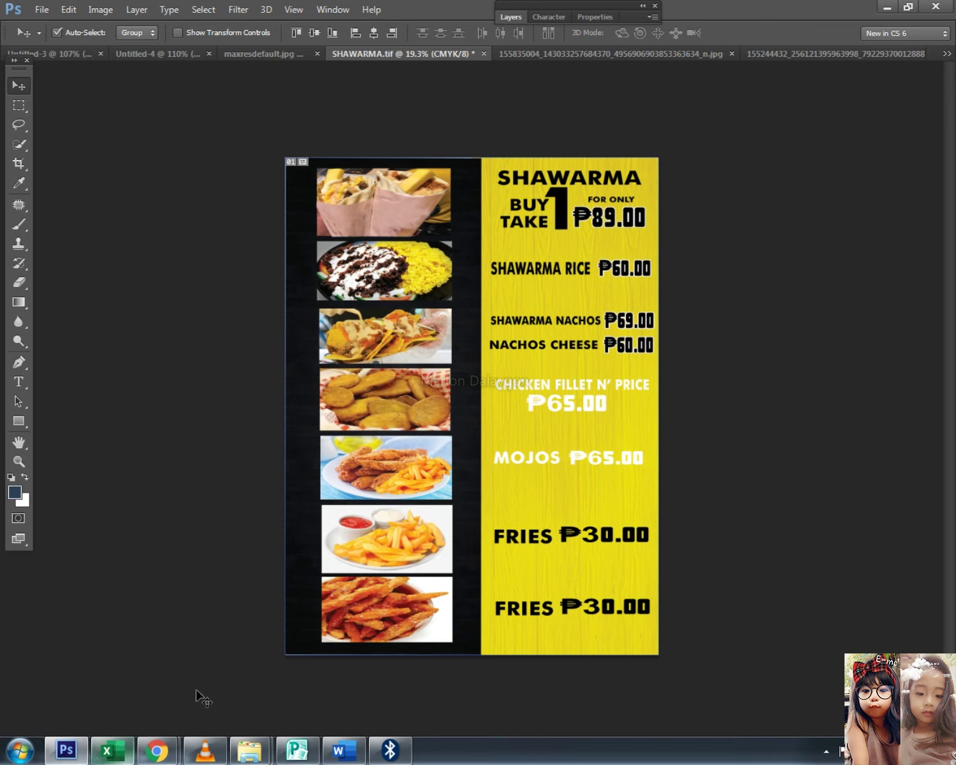
pyautogui.click(237, 50)
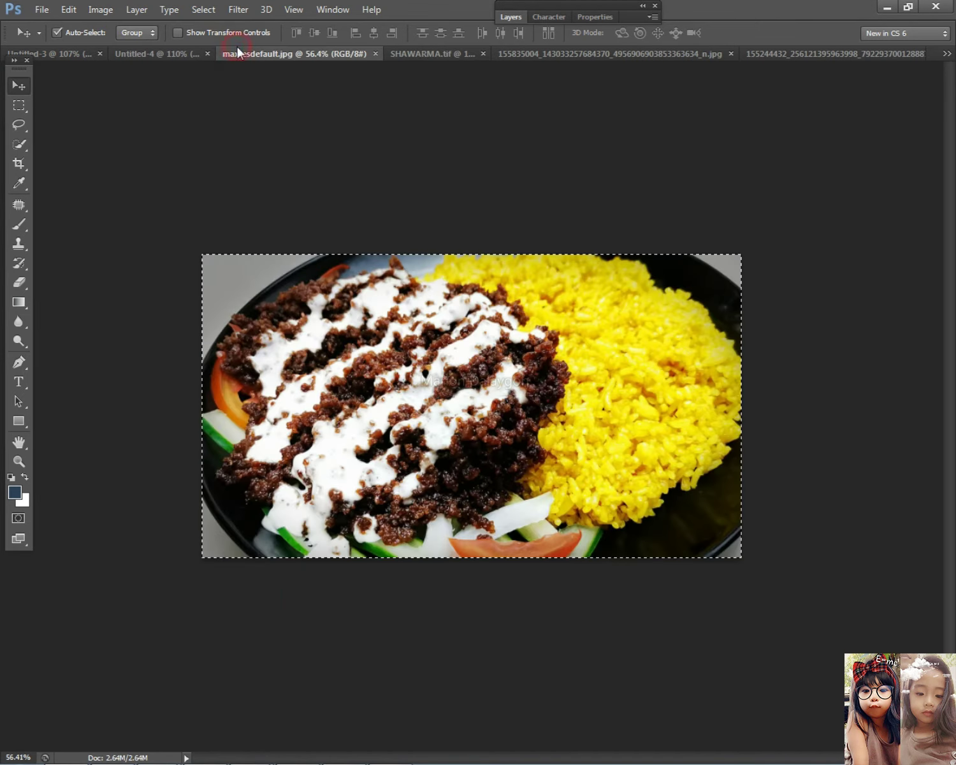
pyautogui.click(142, 55)
pyautogui.keyDown('alt'); pyautogui.scroll(5, 529, 293); pyautogui.keyUp('alt')
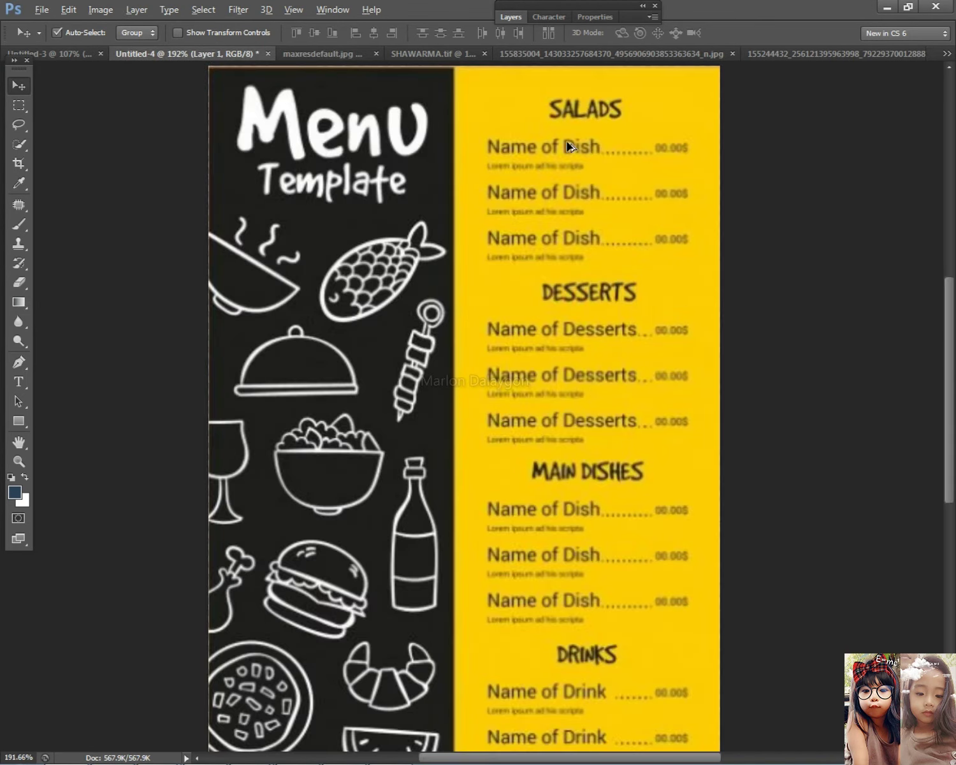
pyautogui.keyDown('alt'); pyautogui.scroll(-2, 533, 214); pyautogui.keyUp('alt')
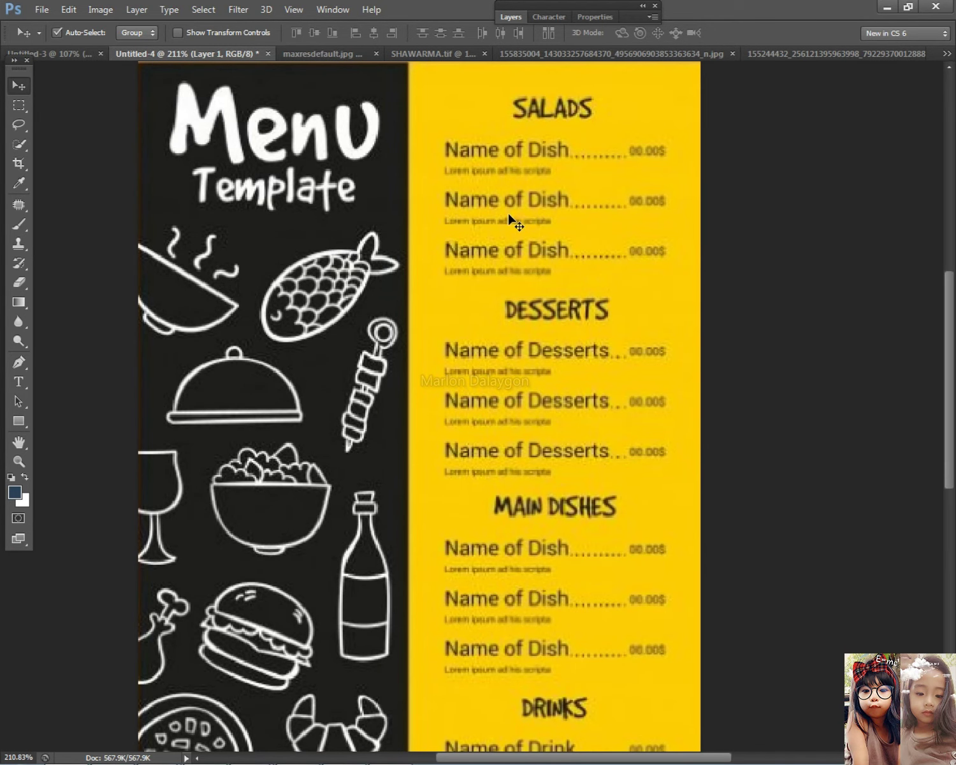
pyautogui.click(817, 55)
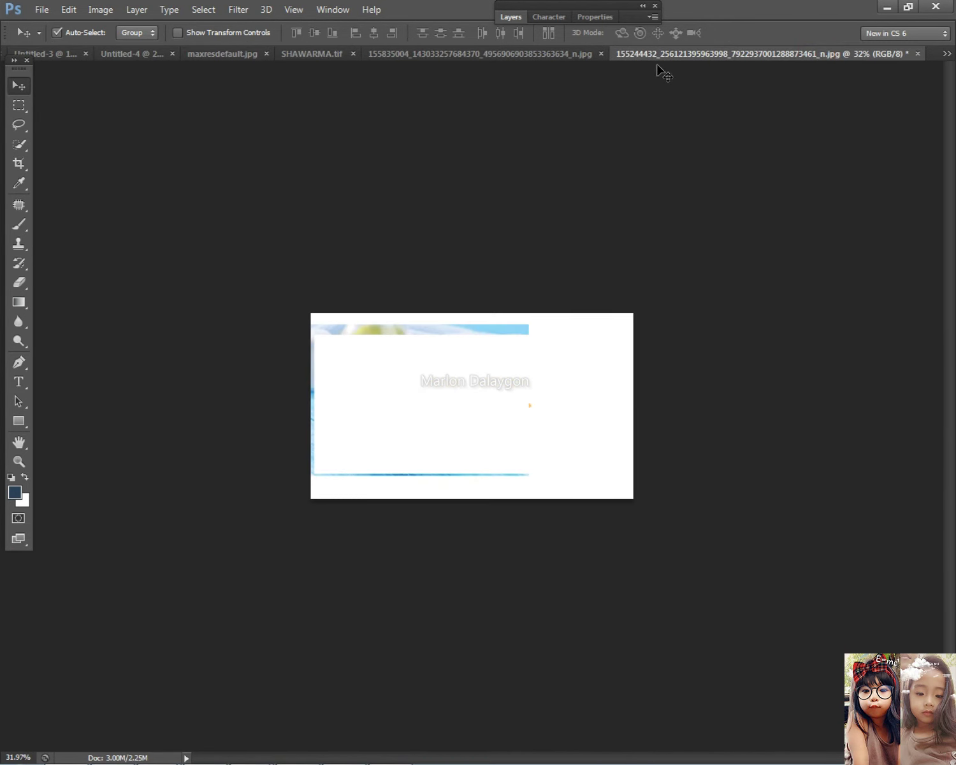
pyautogui.click(526, 54)
pyautogui.click(404, 54)
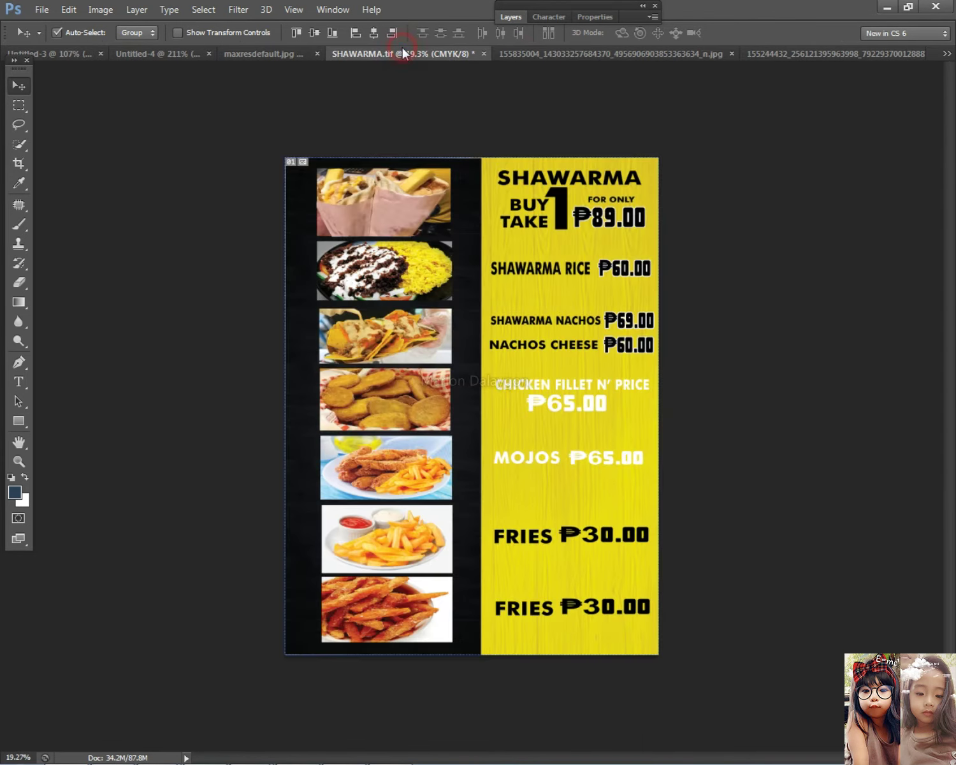
pyautogui.keyDown('alt'); pyautogui.scroll(2, 663, 352); pyautogui.keyUp('alt')
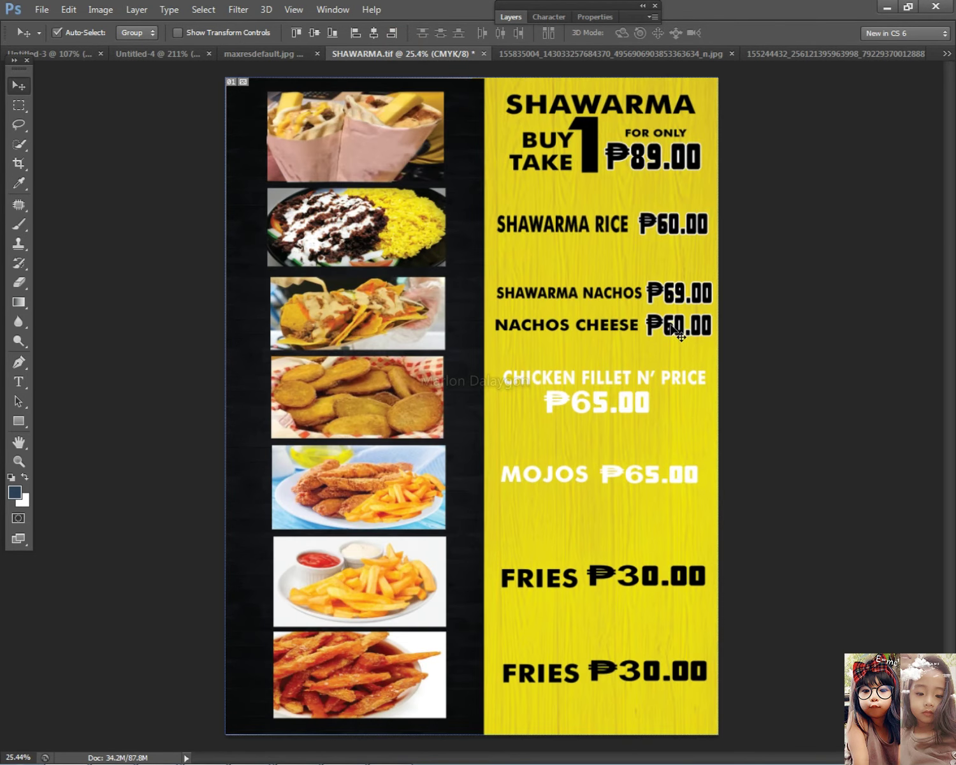
pyautogui.rightClick(552, 371)
pyautogui.click(557, 380)
pyautogui.rightClick(557, 377)
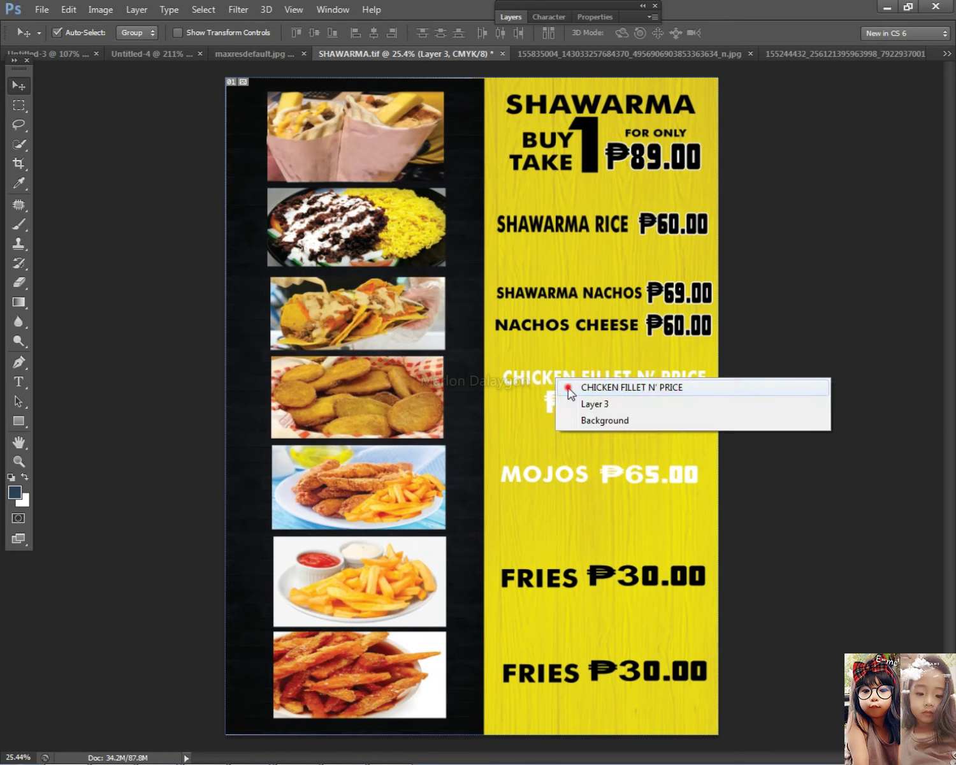
pyautogui.click(568, 387)
pyautogui.hotkey('ctrl', 't')
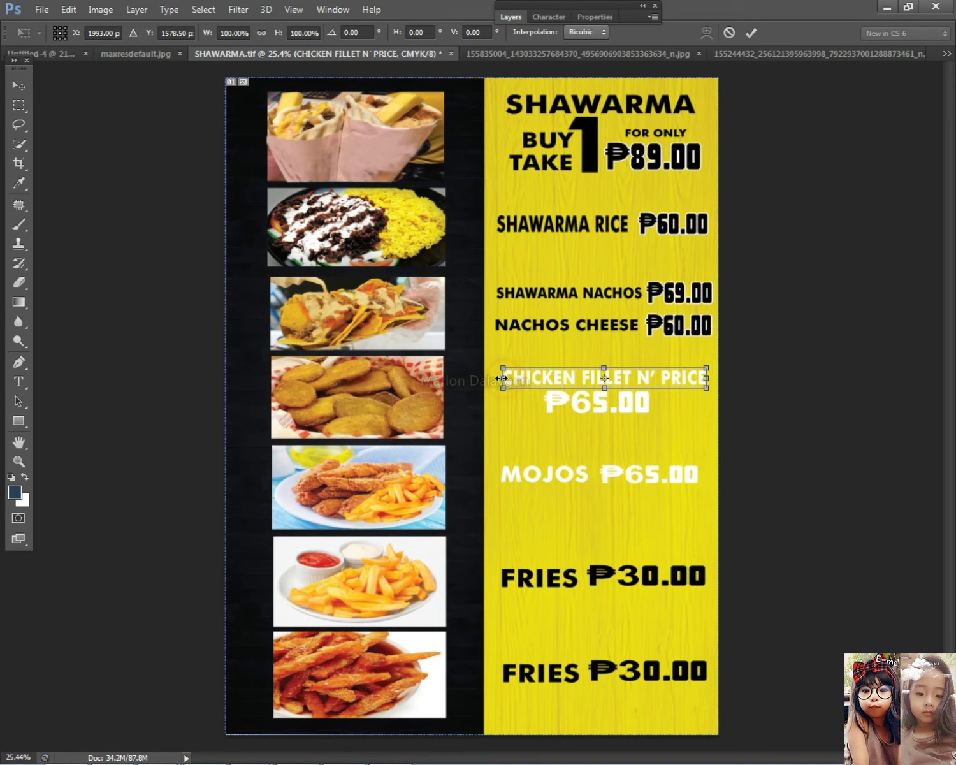
pyautogui.press('Return')
# - Browse alternative fonts for the SHAWARMA RICE heading and apply Gang of Three
pyautogui.click(19, 382)
pyautogui.keyDown('alt'); pyautogui.scroll(3, 583, 118); pyautogui.keyUp('alt')
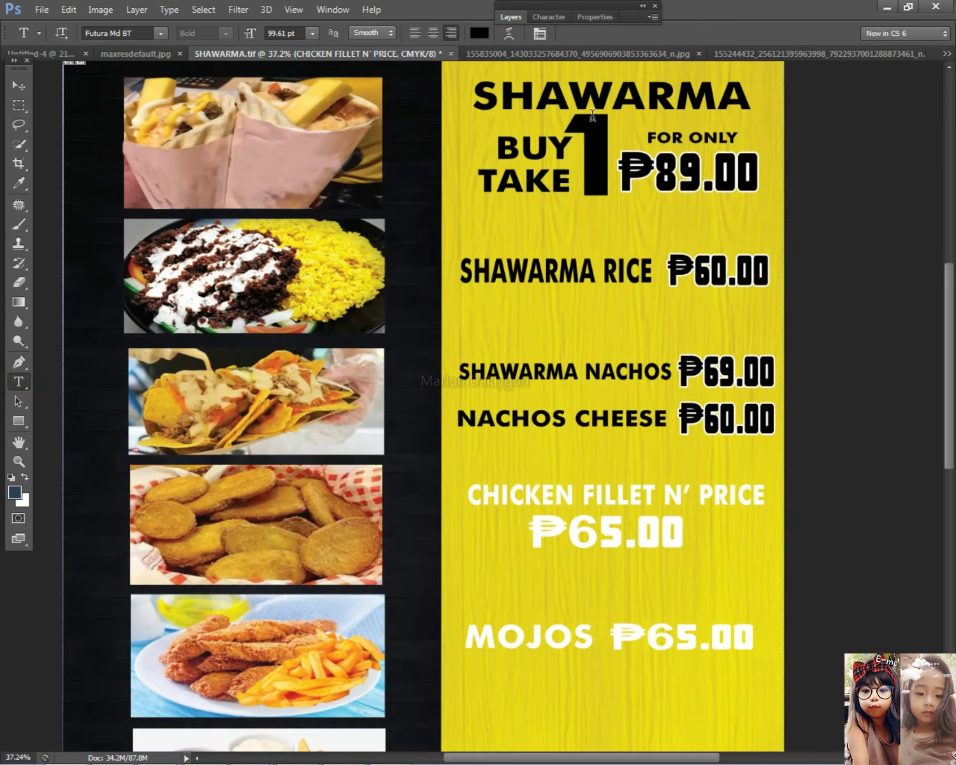
pyautogui.click(558, 363)
pyautogui.hotkey('ctrl', 'a')
pyautogui.click(144, 31)
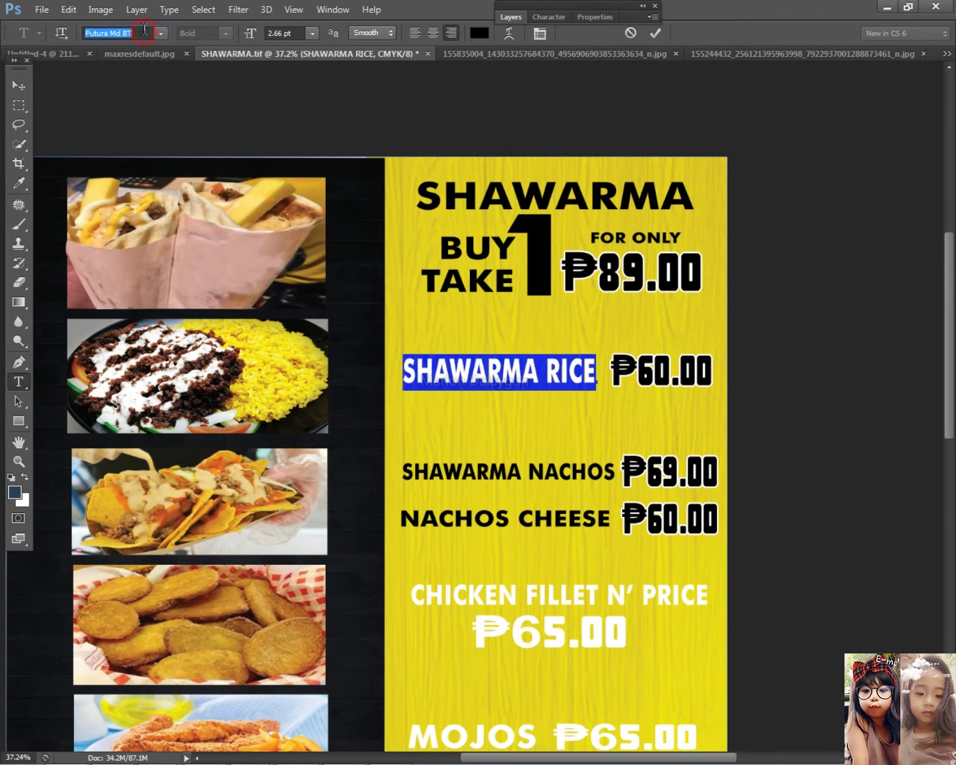
pyautogui.press('Down')
pyautogui.press('Down')
pyautogui.press('Down')
pyautogui.press('Down')
pyautogui.press('Down')
pyautogui.press('Down')
pyautogui.press('Down')
pyautogui.press('Down')
pyautogui.press('Down')
pyautogui.press('Down')
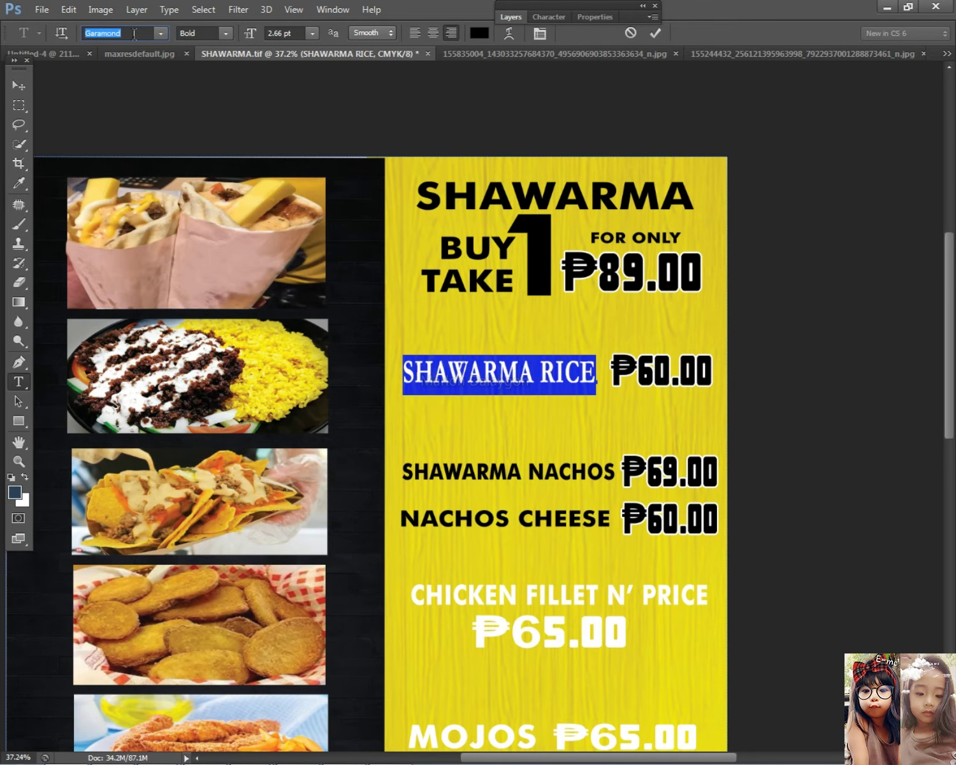
pyautogui.press('Up')
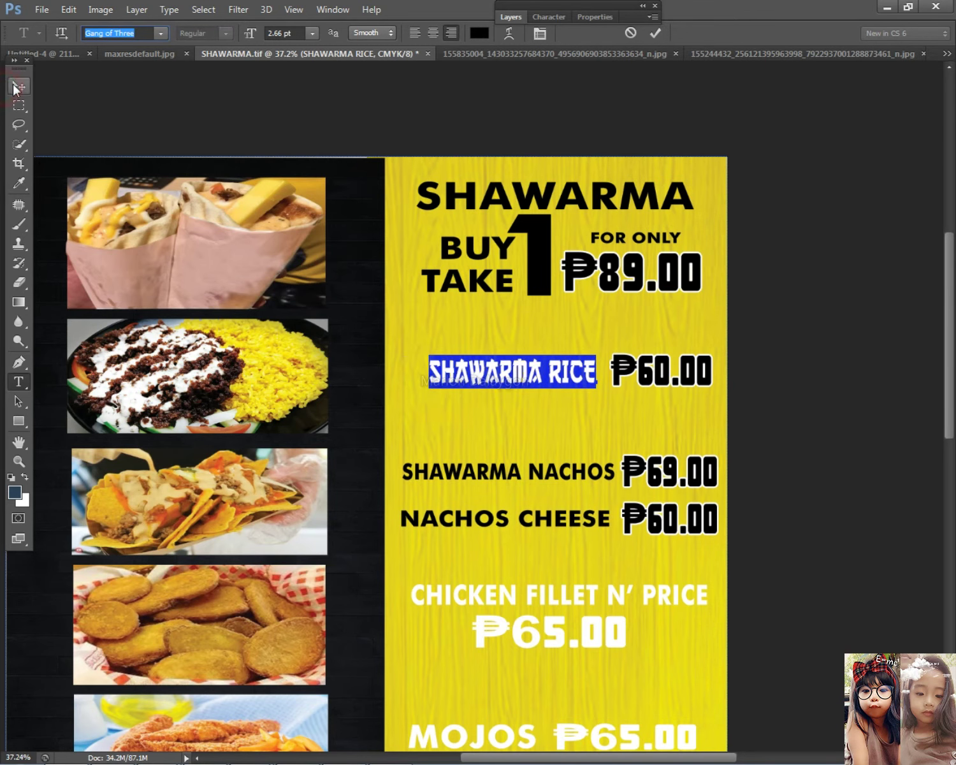
pyautogui.click(14, 88)
# - Stretch the SHAWARMA RICE heading slightly wider toward the food photos
pyautogui.scroll(2, 391, 281)
pyautogui.hotkey('ctrl', 't')
pyautogui.moveTo(439, 403); pyautogui.dragTo(418, 403)
pyautogui.press('Return')
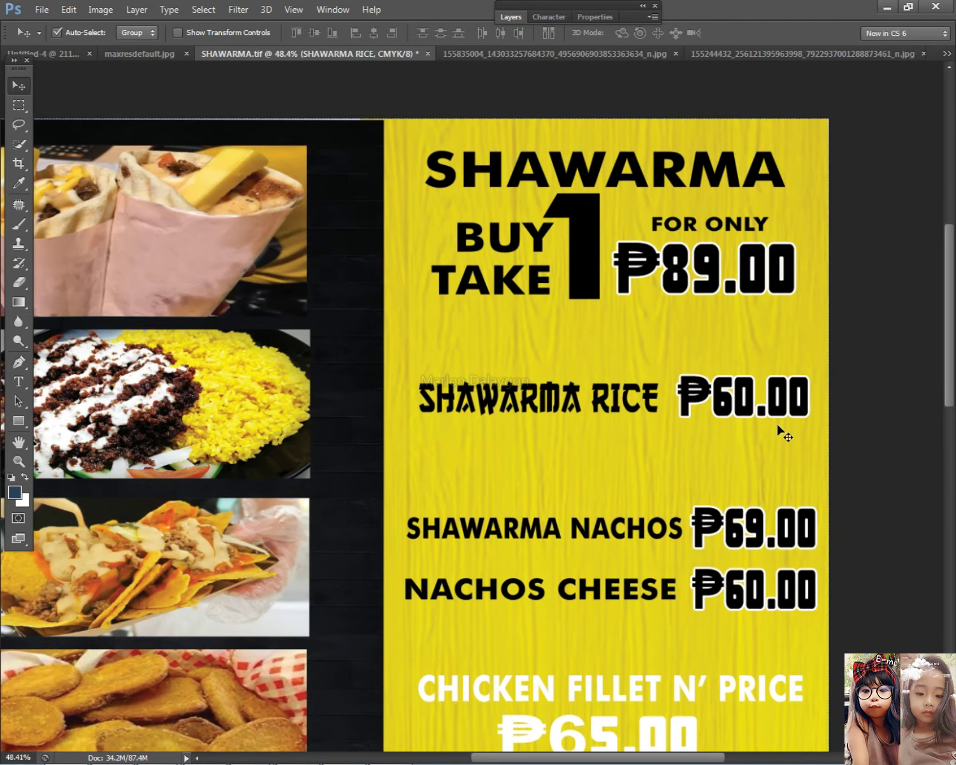
# - Browse further fonts for the SHAWARMA RICE heading and try GelPen
pyautogui.scroll(-2, 640, 386)
pyautogui.click(18, 382)
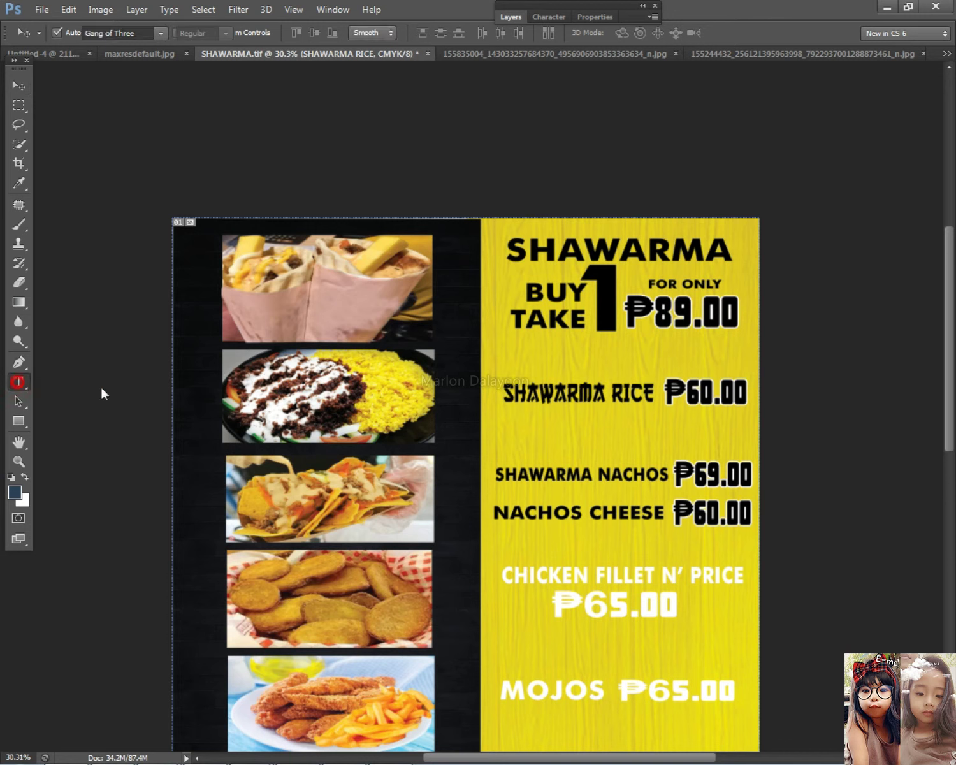
pyautogui.tripleClick(605, 394)
pyautogui.click(147, 32)
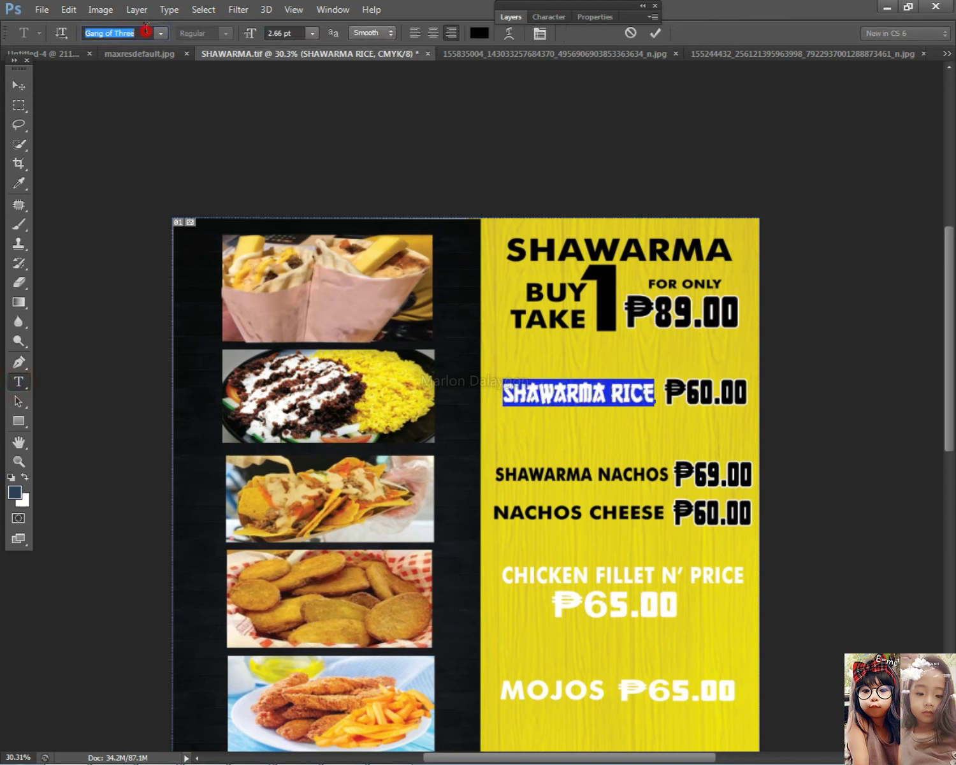
pyautogui.press('Down')
pyautogui.press('Down')
pyautogui.press('Down')
pyautogui.press('Down')
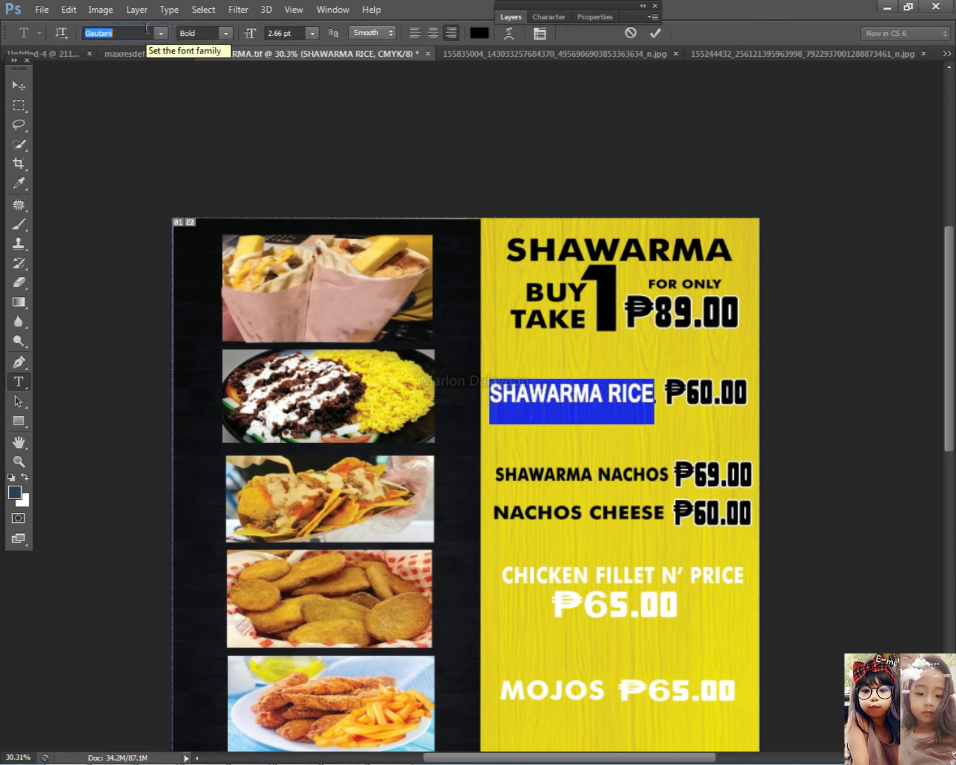
pyautogui.press('Up')
pyautogui.press('Down')
pyautogui.hotkey('ctrl', 'Return')
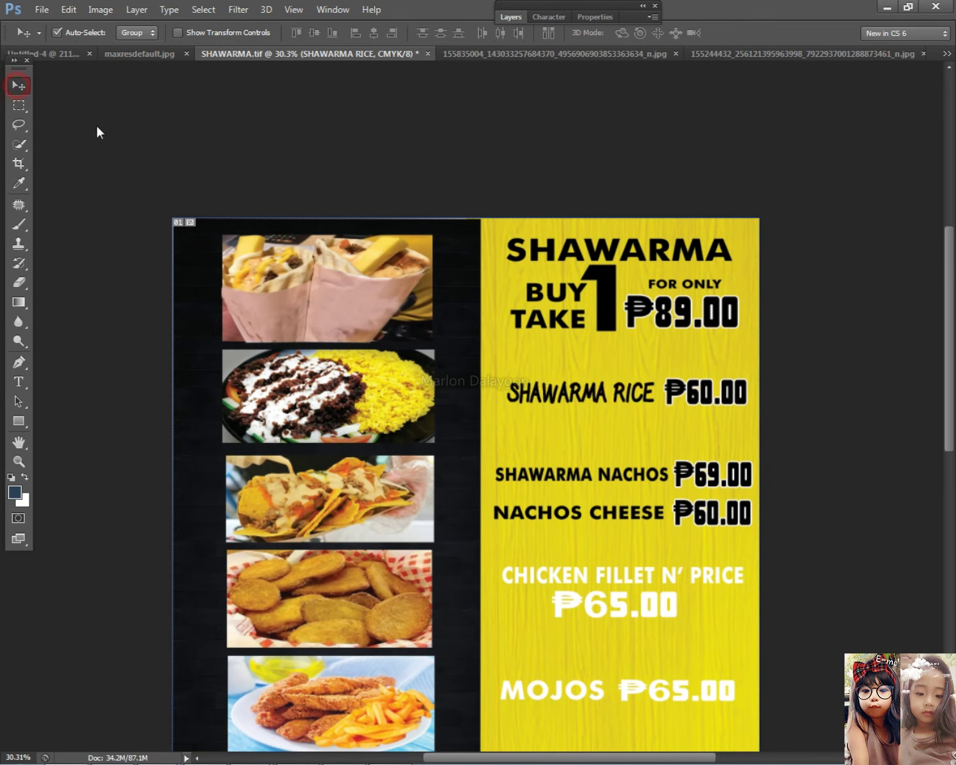
pyautogui.hotkey('ctrl', '+')
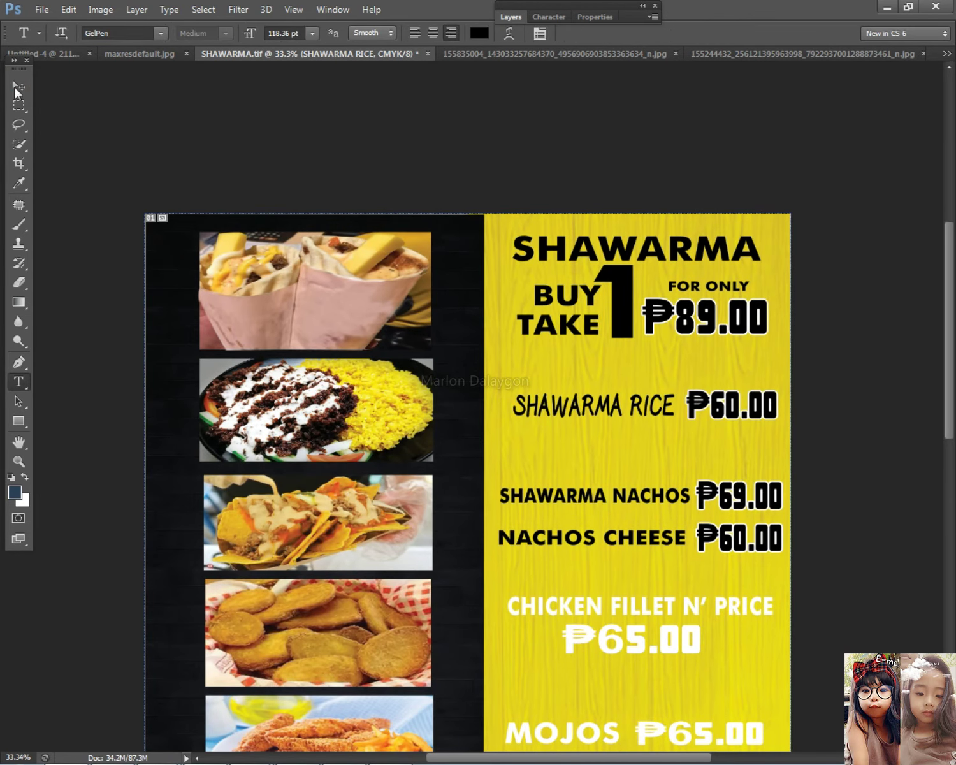
pyautogui.click(14, 86)
pyautogui.hotkey('ctrl', 't')
pyautogui.press('Return')
# - Set the SHAWARMA RICE heading's font to GelPenHeavy and widen the heading toward the photos
pyautogui.click(18, 381)
pyautogui.moveTo(687, 419); pyautogui.dragTo(524, 421)
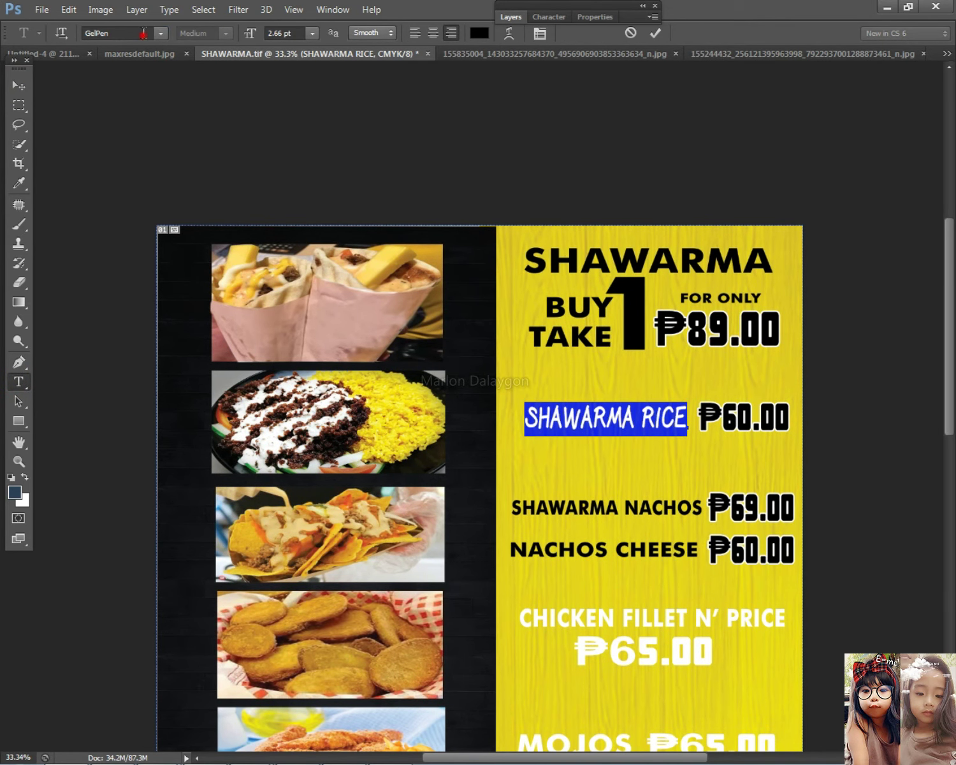
pyautogui.press('Down')
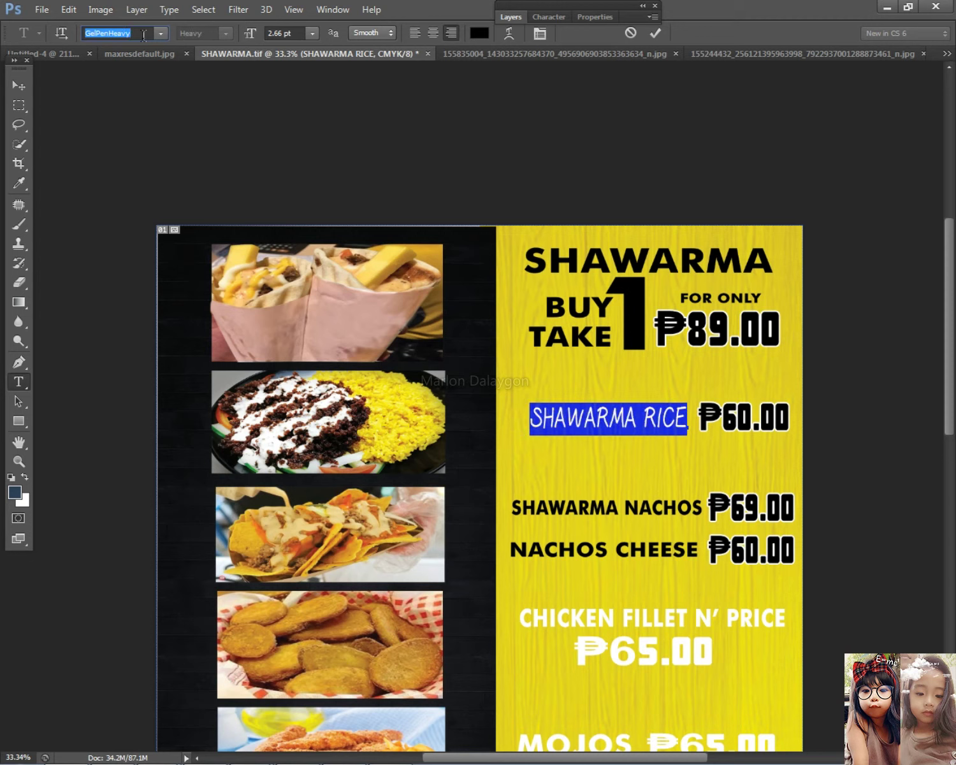
pyautogui.press('Up')
pyautogui.click(17, 86)
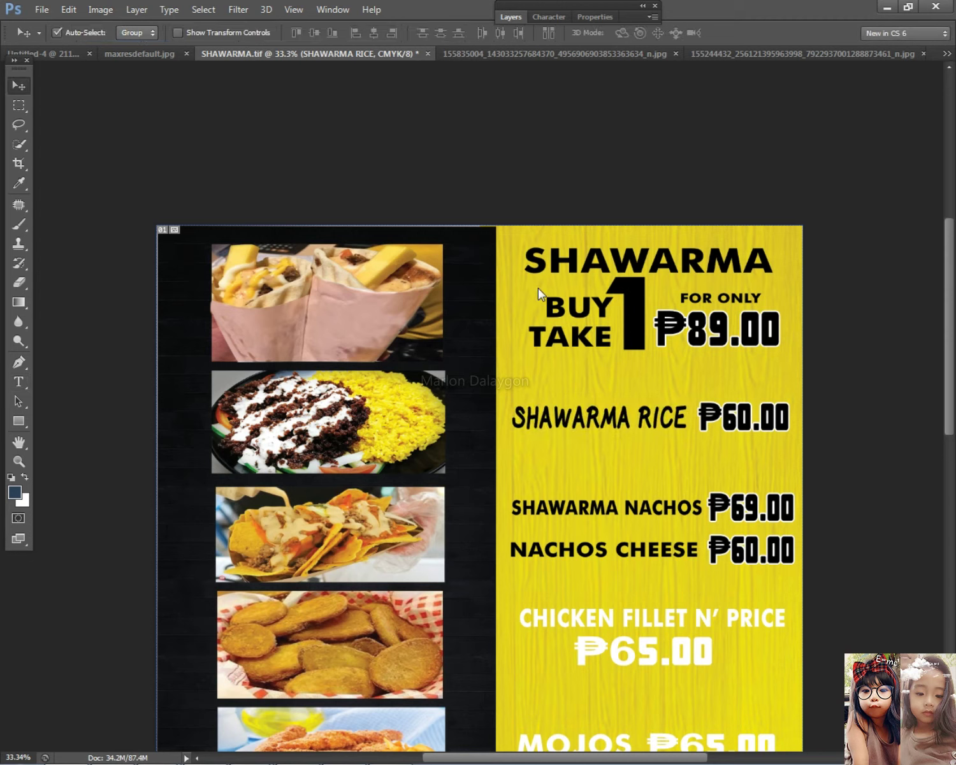
# - Copy the font name GelPenHeavy from the SHAWARMA RICE heading for reuse on the other headings
pyautogui.click(19, 381)
pyautogui.click(687, 419)
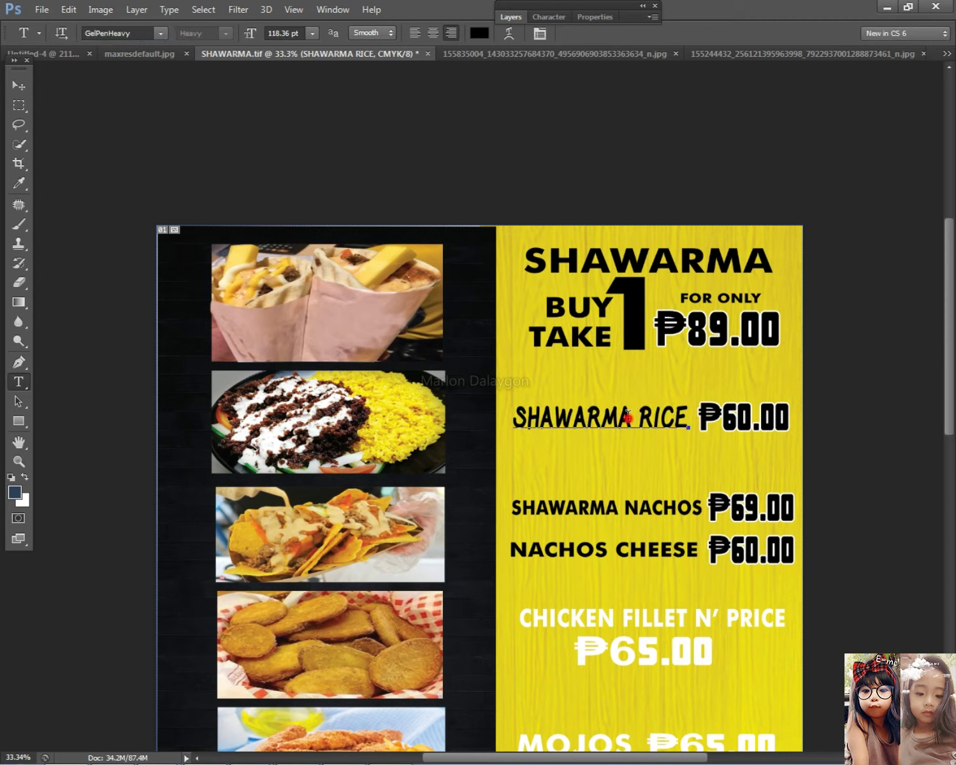
pyautogui.click(131, 30)
pyautogui.click(135, 34)
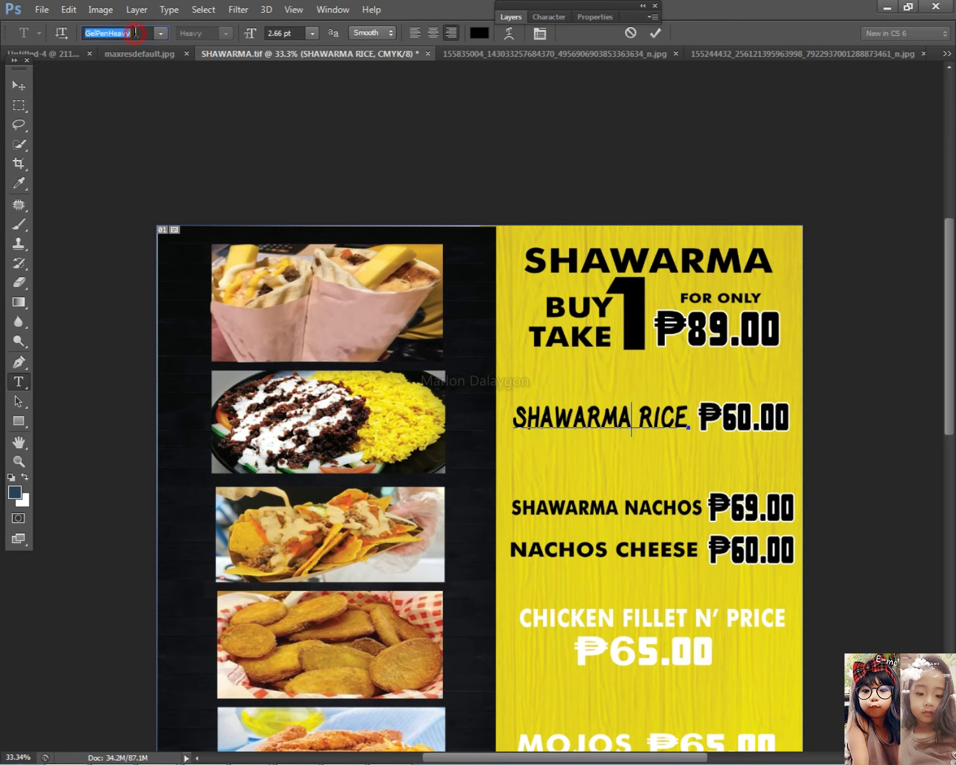
pyautogui.click(10, 88)
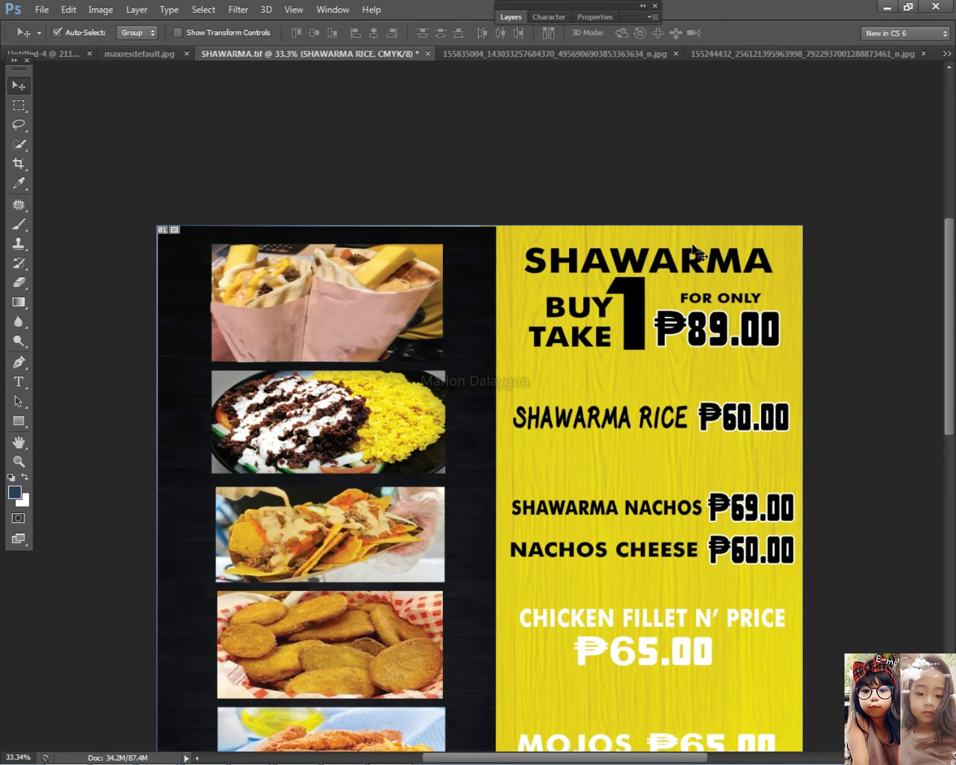
# - Set the large SHAWARMA heading's font to GelPenHeavy
pyautogui.click(19, 381)
pyautogui.doubleClick(663, 262)
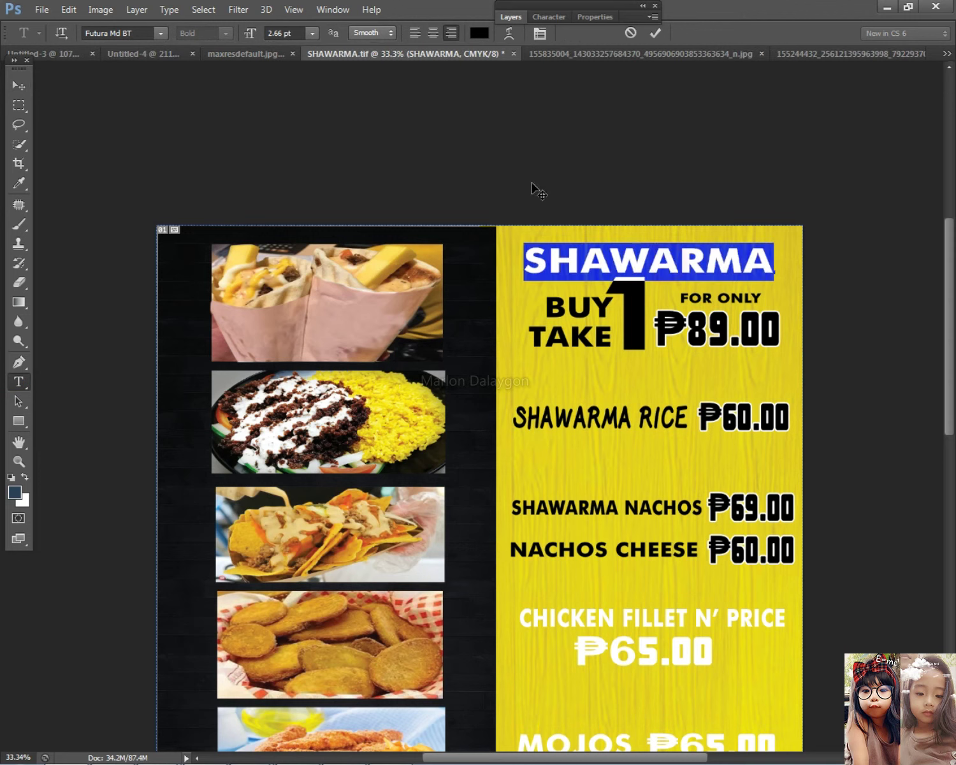
pyautogui.click(147, 34)
pyautogui.write('GelPenHeavy')
pyautogui.press('Return')
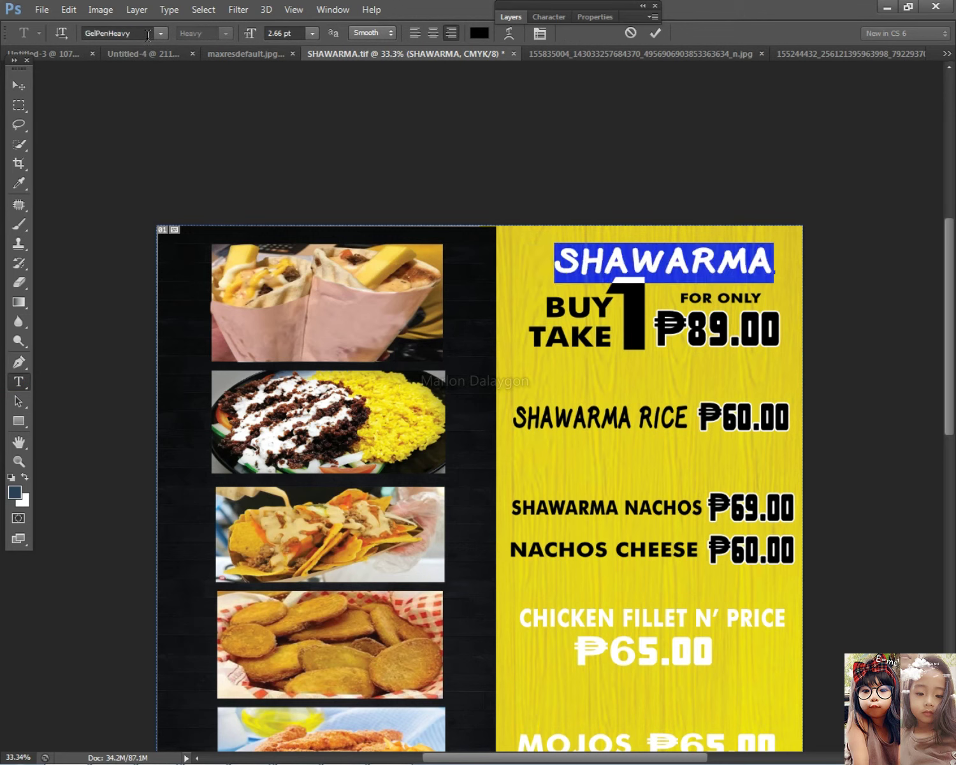
# - Widen the large SHAWARMA heading on both sides so it spans the BUY 1 TAKE 1 block beneath it
pyautogui.click(19, 85)
pyautogui.hotkey('ctrl', 't')
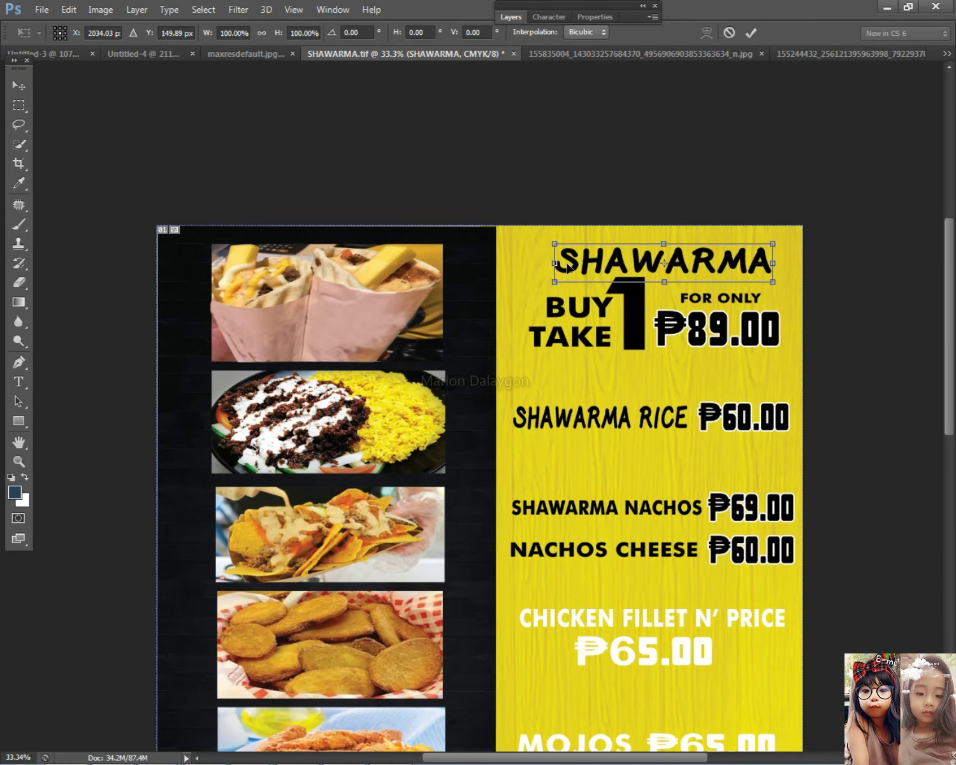
pyautogui.moveTo(557, 262); pyautogui.dragTo(519, 262)
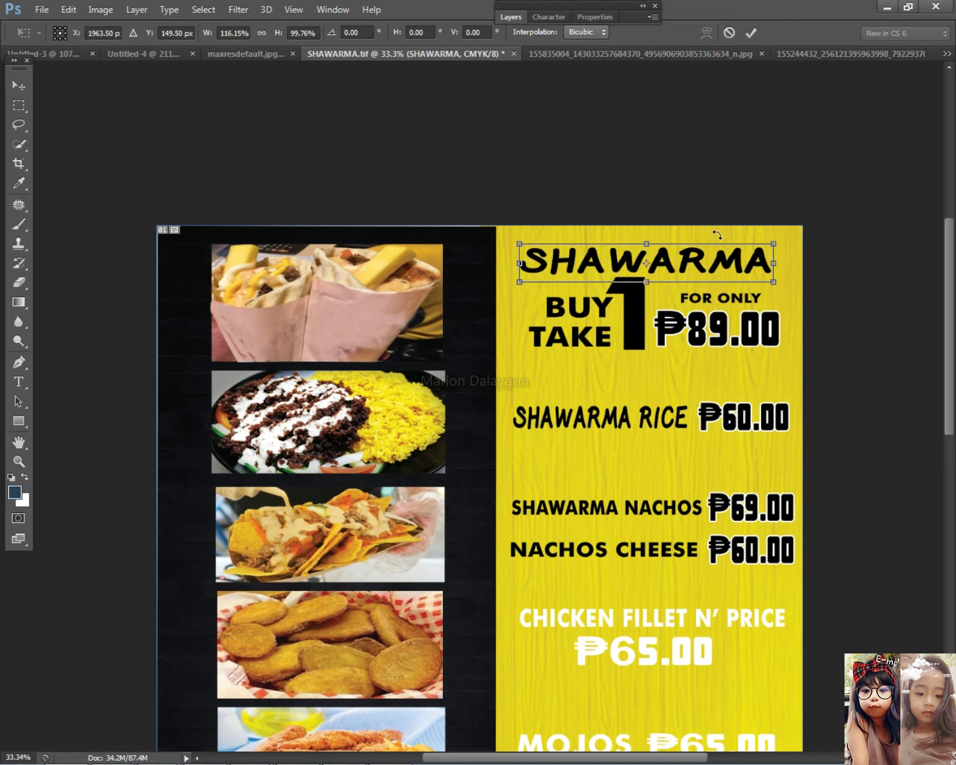
pyautogui.moveTo(770, 255); pyautogui.dragTo(779, 248)
pyautogui.press('Return')
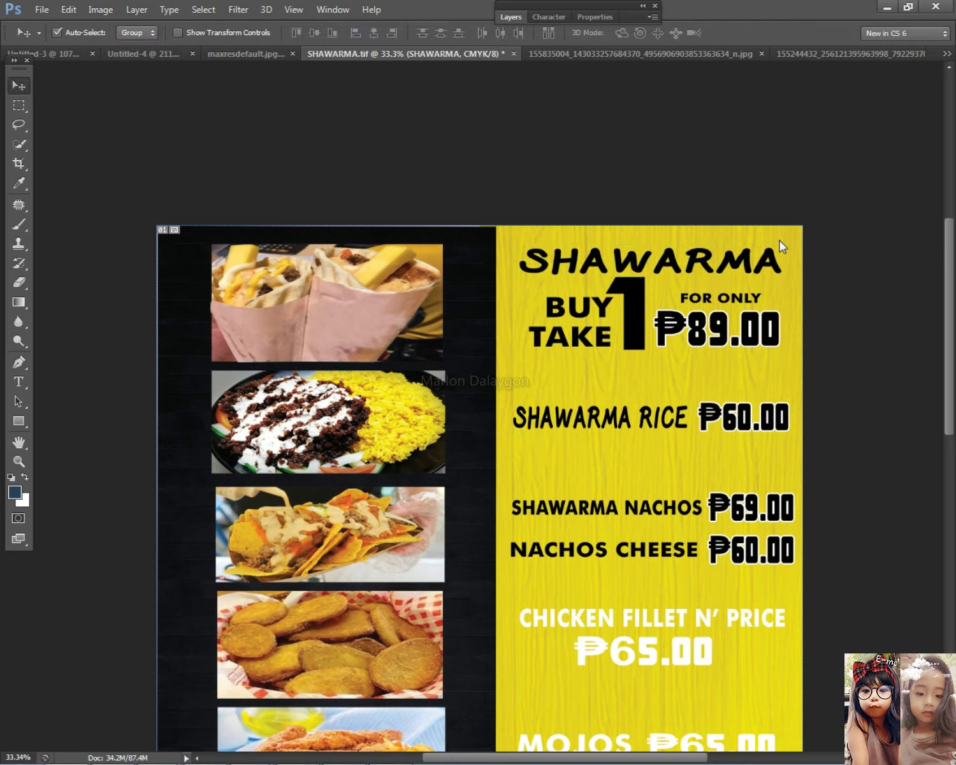
# - Nudge the large SHAWARMA heading up slightly, away from the big numeral 1
pyautogui.press('Up')
pyautogui.press('Up')
pyautogui.press('Up')
pyautogui.press('Up')
pyautogui.press('Up')
pyautogui.press('Up')
pyautogui.press('Up')
pyautogui.press('Up')
pyautogui.press('Up')
pyautogui.press('Up')
pyautogui.press('Up')
pyautogui.press('Up')
pyautogui.press('Up')
pyautogui.press('Up')
pyautogui.press('Up')
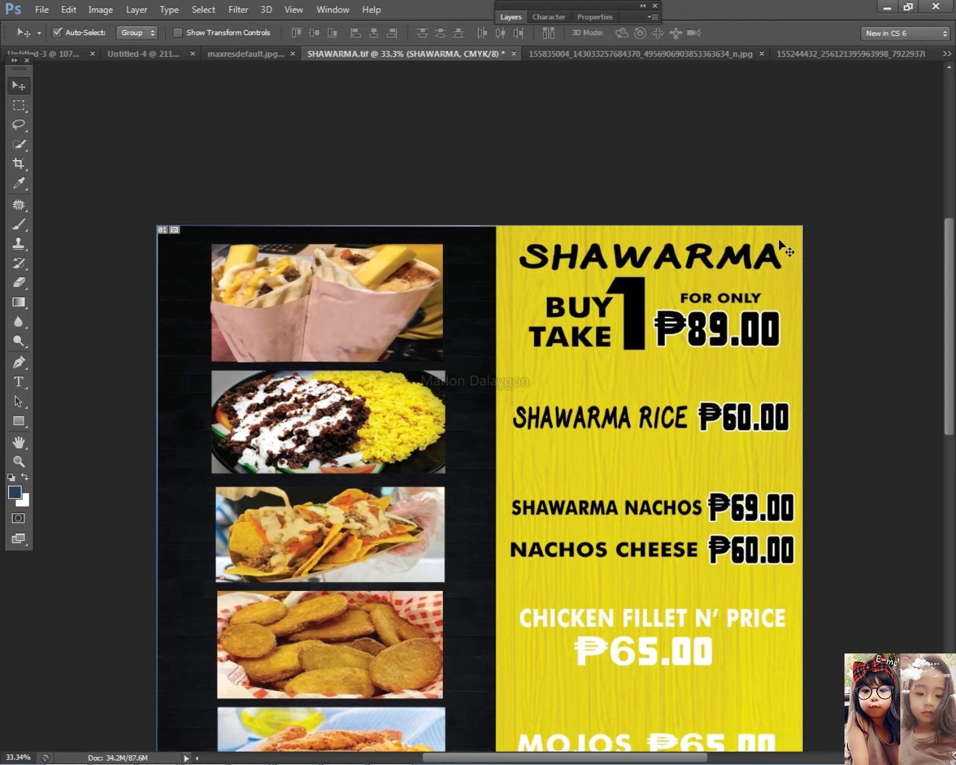
# - Check the font used by the SHAWARMA RICE heading
pyautogui.scroll(-3, 685, 264)
pyautogui.scroll(3, 634, 285)
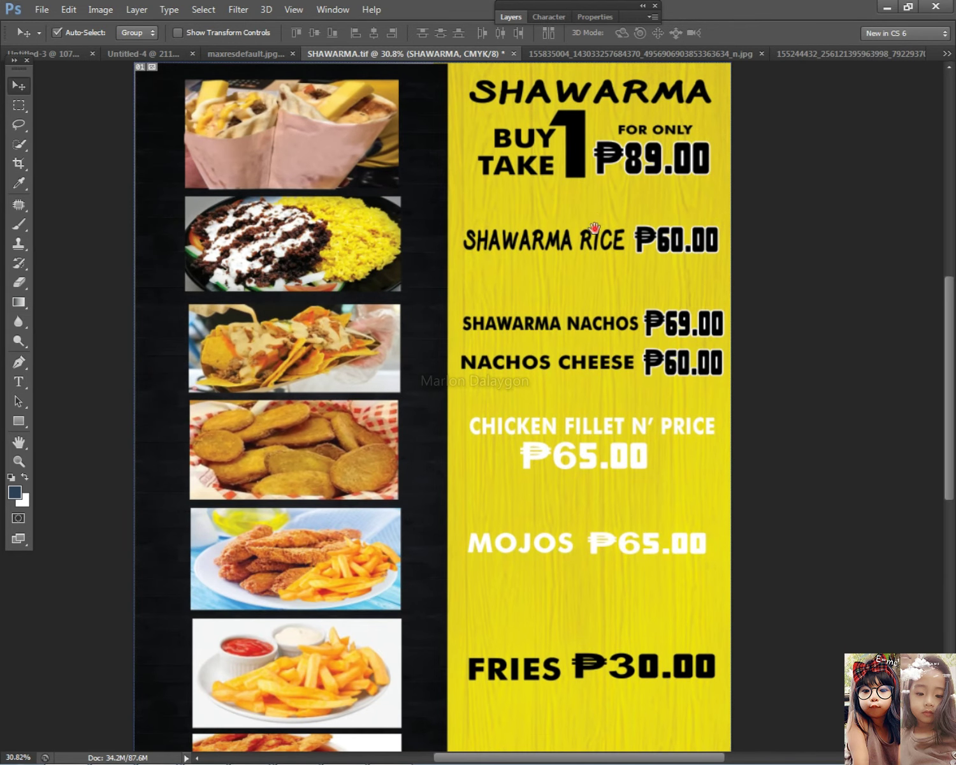
pyautogui.moveTo(594, 228); pyautogui.dragTo(555, 306)
pyautogui.rightClick(528, 310)
pyautogui.click(561, 334)
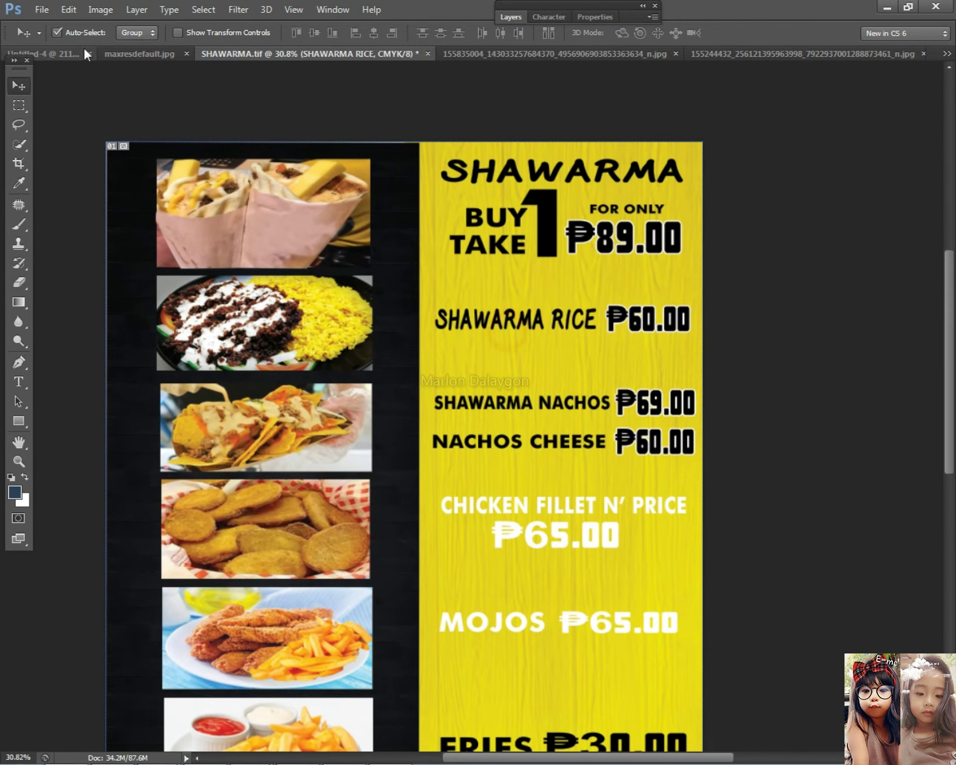
pyautogui.click(19, 381)
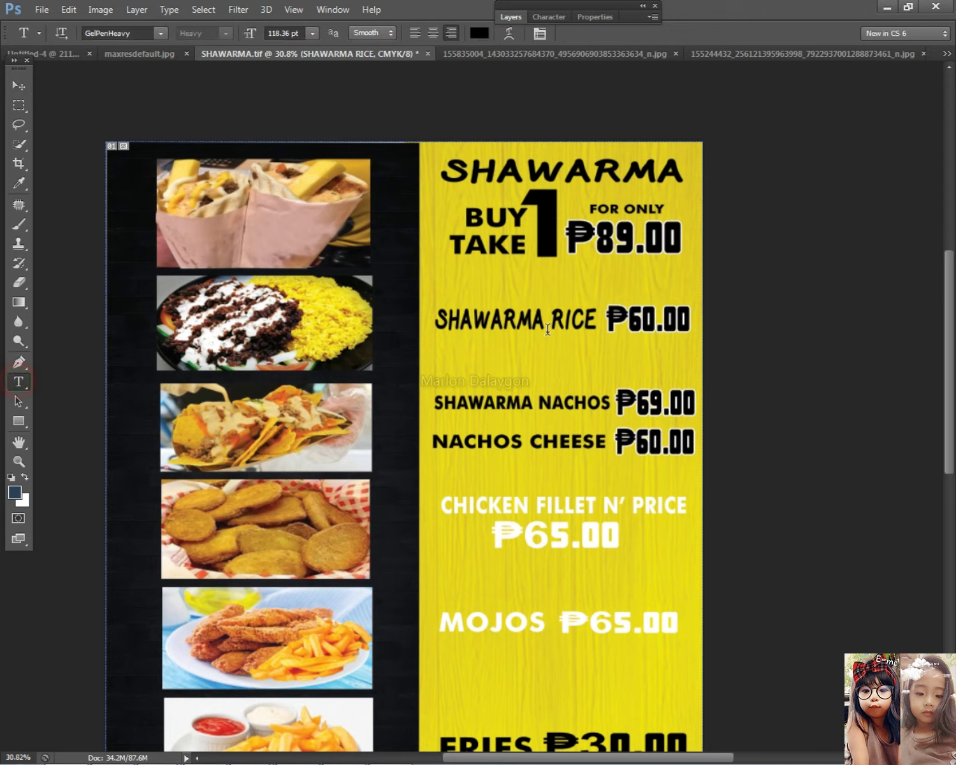
pyautogui.click(551, 316)
pyautogui.click(18, 86)
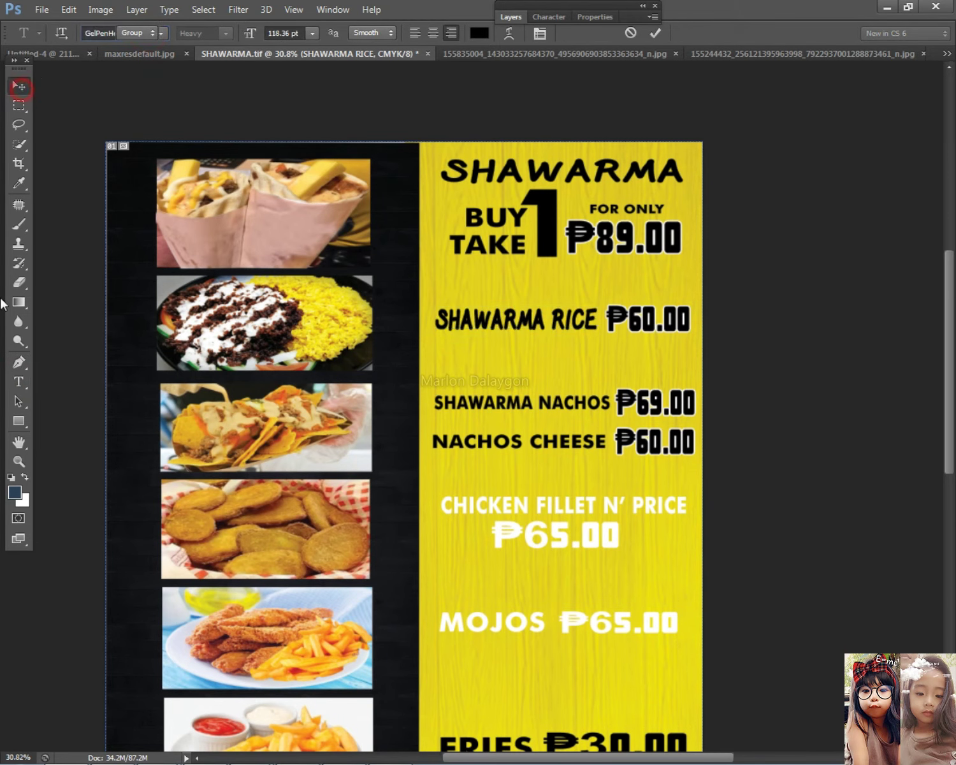
# - Set the SHAWARMA NACHOS heading's font to GelPenHeavy
pyautogui.click(19, 381)
pyautogui.click(571, 410)
pyautogui.hotkey('ctrl', 'a')
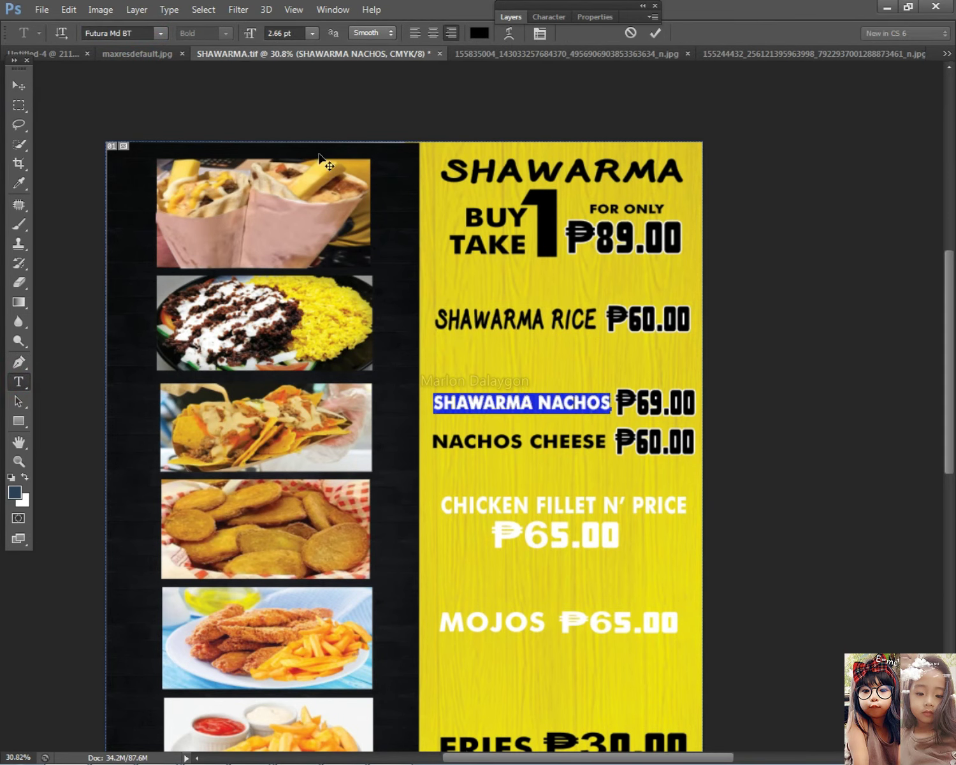
pyautogui.click(136, 28)
pyautogui.press('Return')
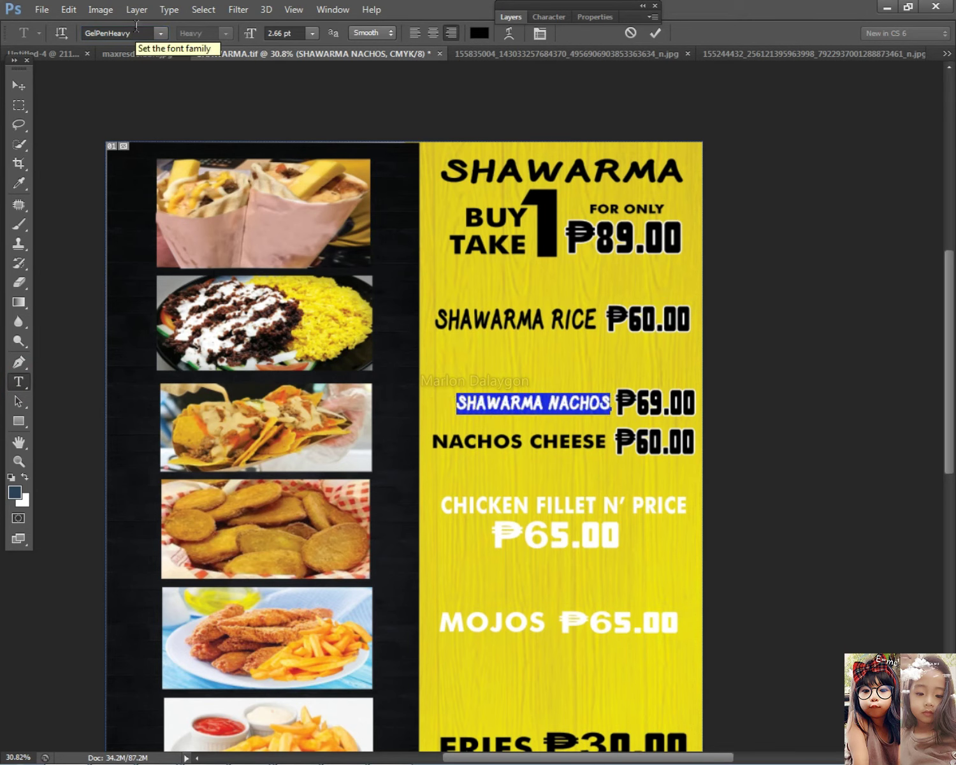
# - Widen the SHAWARMA NACHOS heading toward the photos and fine-tune its height and position beside its price
pyautogui.click(22, 88)
pyautogui.scroll(2, 247, 344)
pyautogui.hotkey('ctrl', 't')
pyautogui.moveTo(501, 404); pyautogui.dragTo(479, 402)
pyautogui.press('Return')
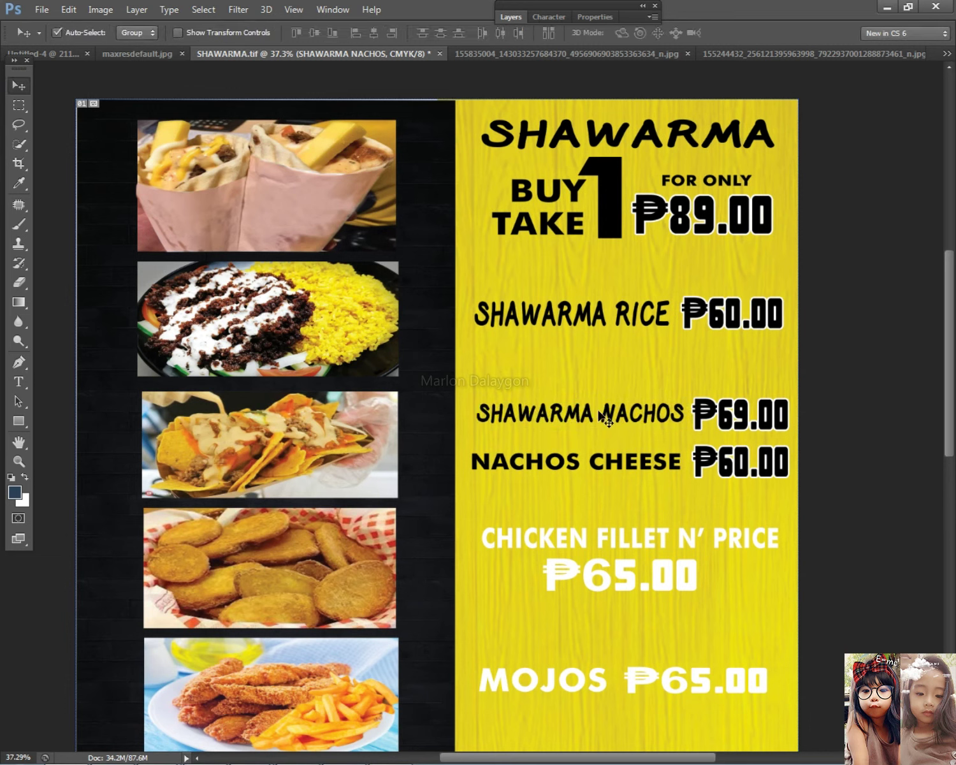
pyautogui.hotkey('ctrl', 't')
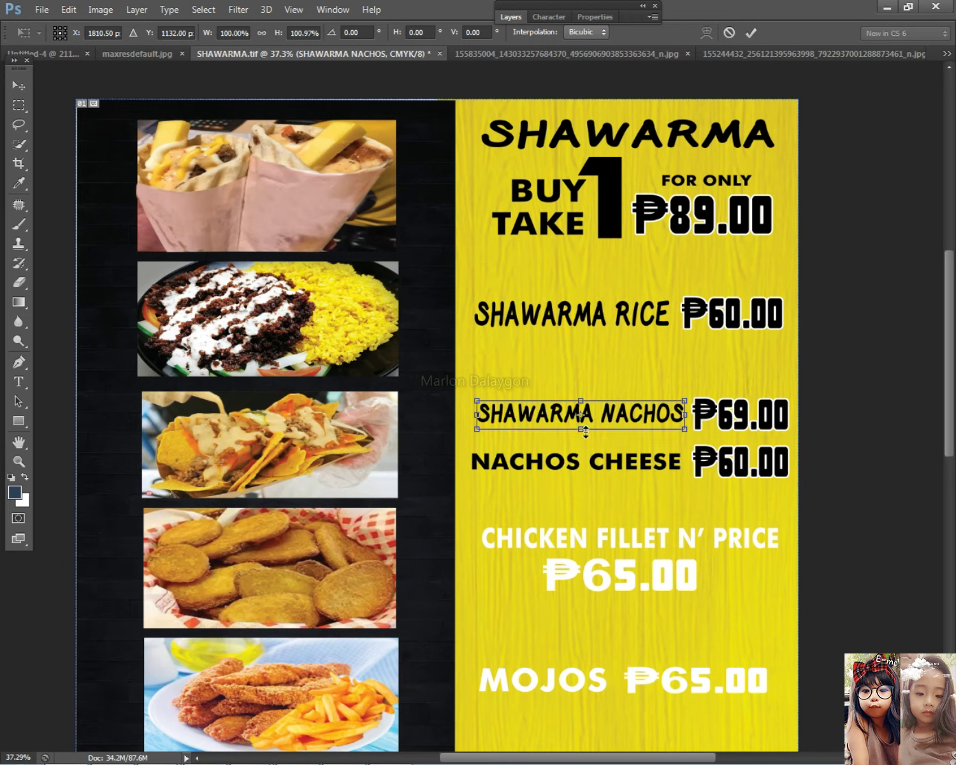
pyautogui.press('Return')
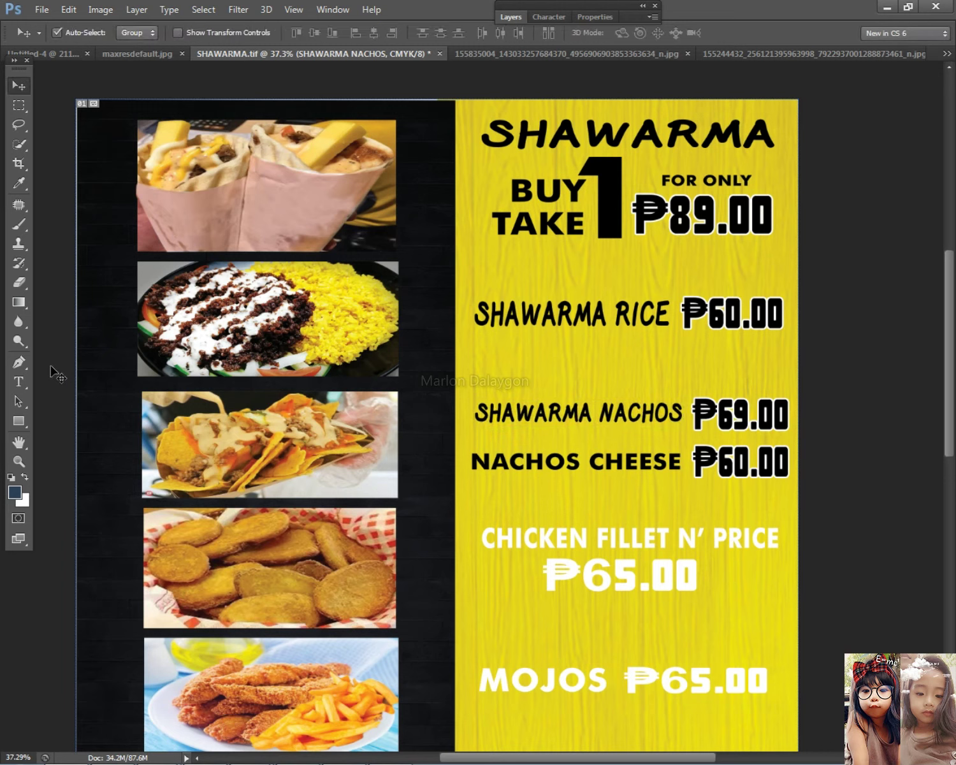
# - Set the NACHOS CHEESE heading's font to GelPenHeavy
pyautogui.click(19, 382)
pyautogui.tripleClick(628, 464)
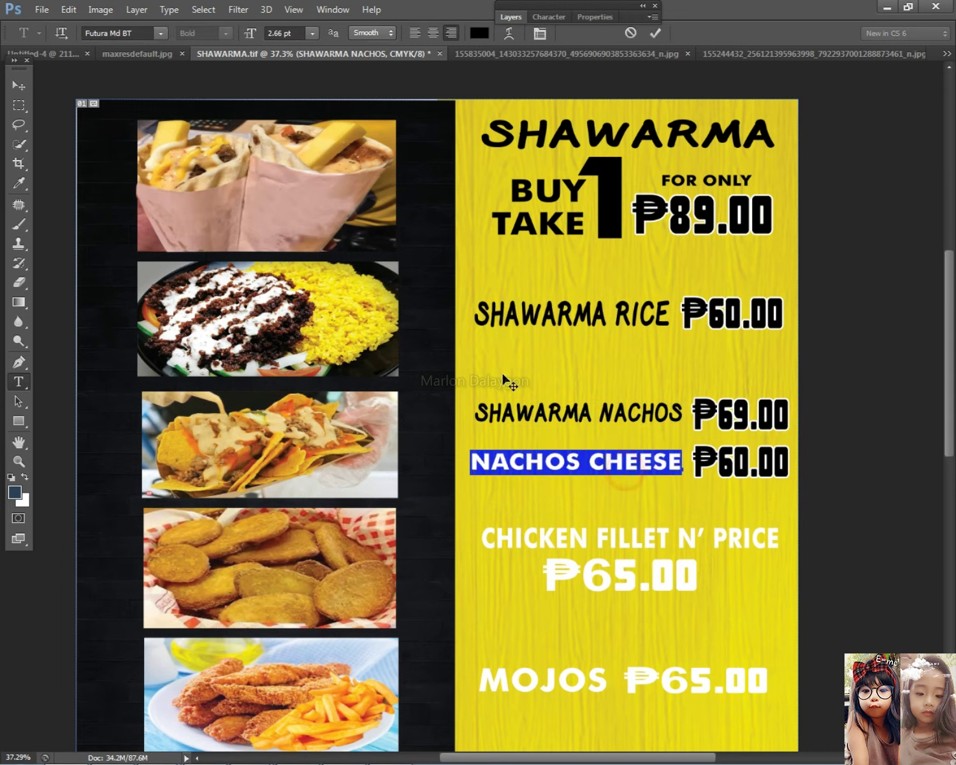
pyautogui.click(137, 35)
pyautogui.write('GelPenHeavy')
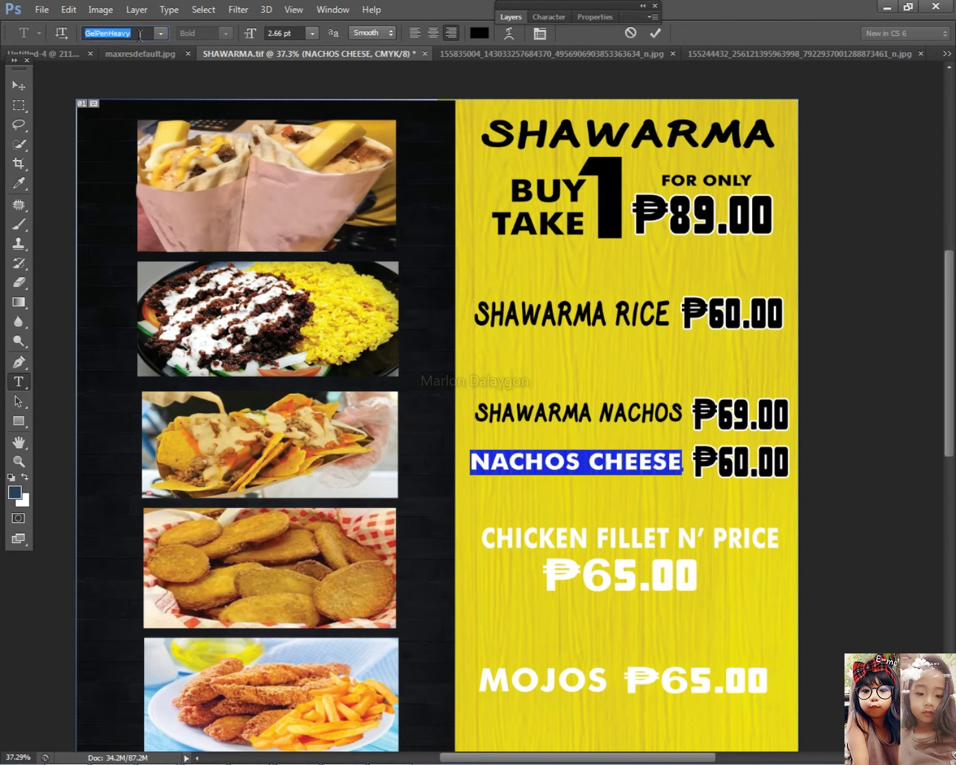
pyautogui.press('Return')
pyautogui.click(18, 85)
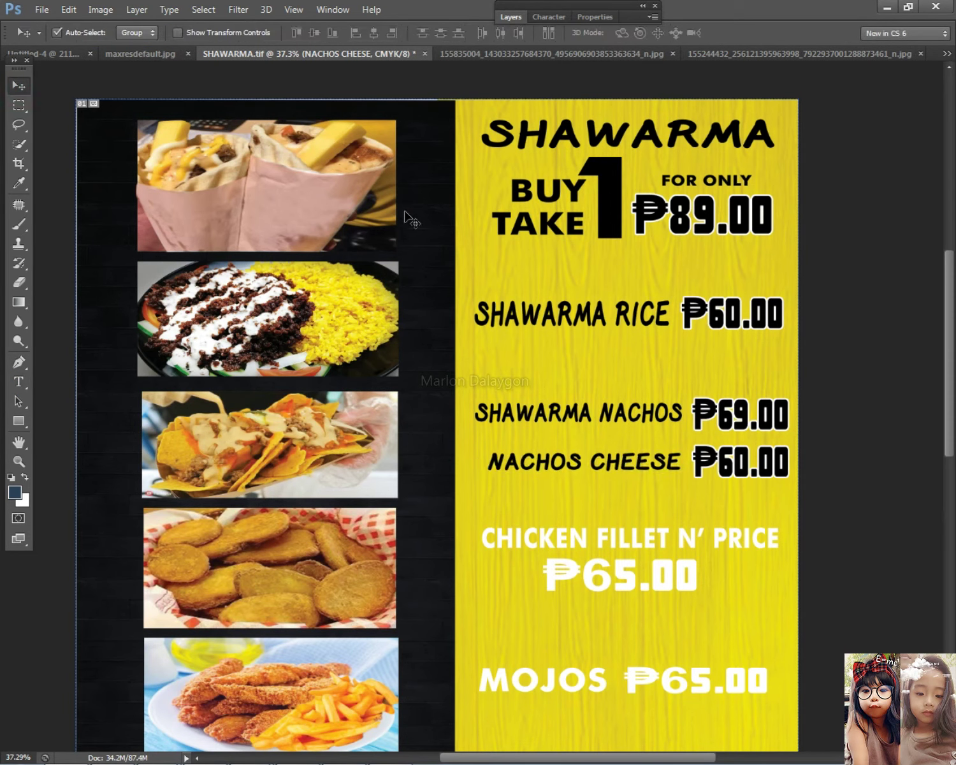
# - Shift the NACHOS CHEESE heading slightly away from its price and widen it to line up under SHAWARMA NACHOS
pyautogui.hotkey('shift', 'Left')
pyautogui.hotkey('ctrl', 't')
pyautogui.moveTo(487, 475); pyautogui.dragTo(480, 476)
pyautogui.press('Return')
pyautogui.press('Return')
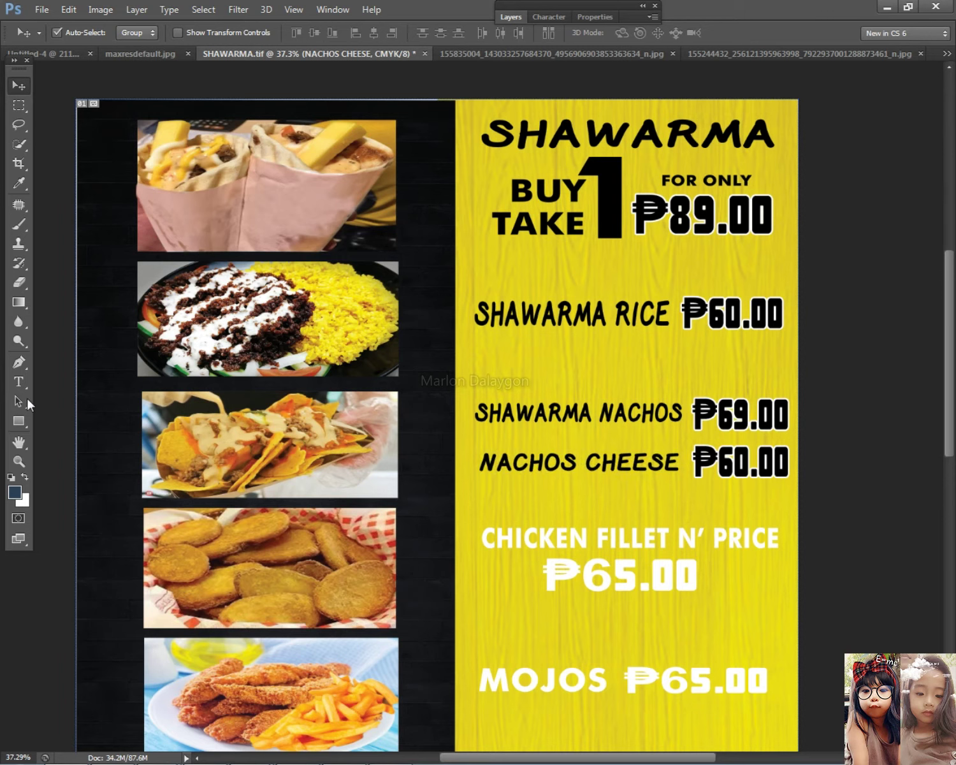
# - Set the CHICKEN FILLET N' PRICE heading's font to GelPenHeavy and widen it toward the photos
pyautogui.click(19, 382)
pyautogui.tripleClick(613, 552)
pyautogui.click(146, 33)
pyautogui.press('Return')
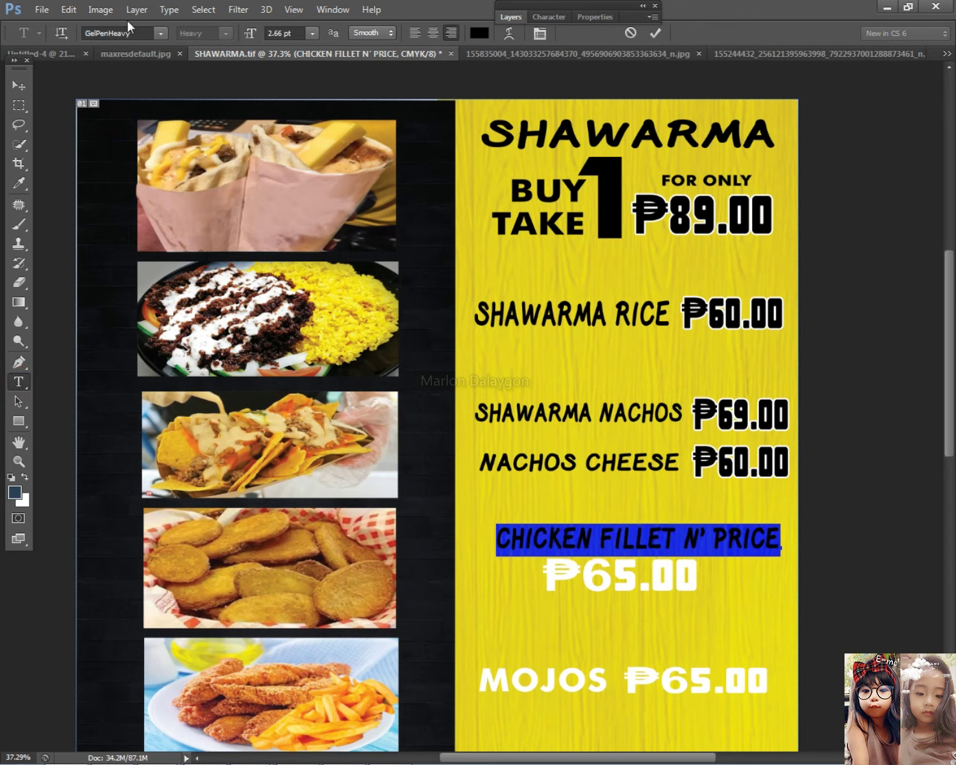
pyautogui.hotkey('ctrl', 't')
pyautogui.moveTo(493, 559); pyautogui.dragTo(481, 561)
pyautogui.press('Return')
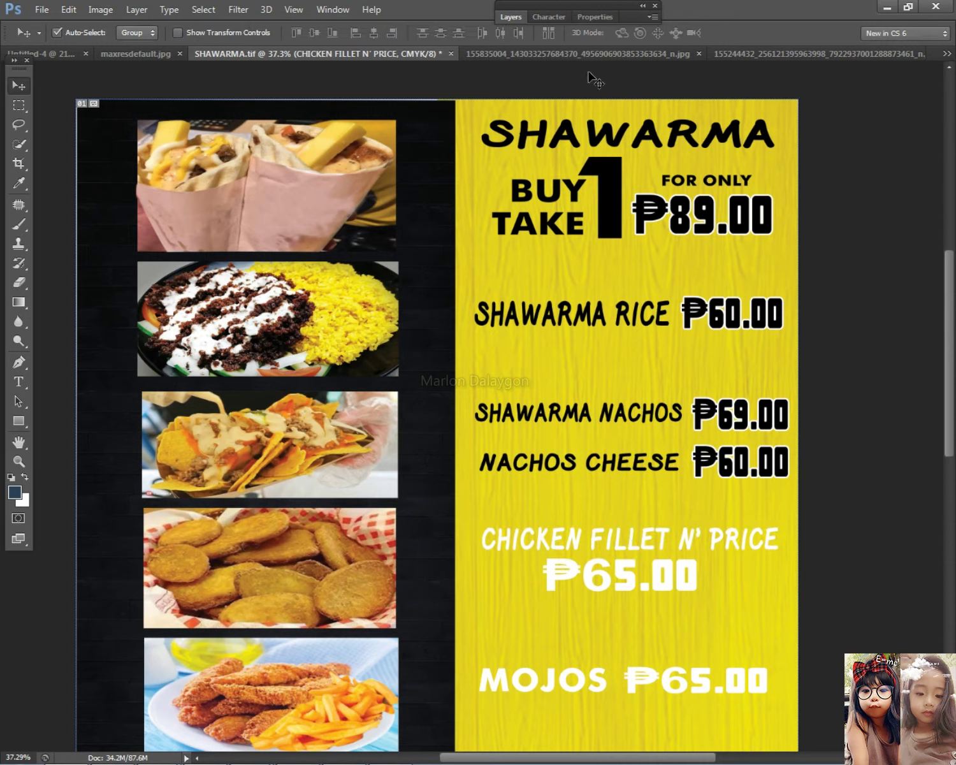
# - Set the Color Overlay of the CHICKEN FILLET N' PRICE text to black
pyautogui.click(511, 17)
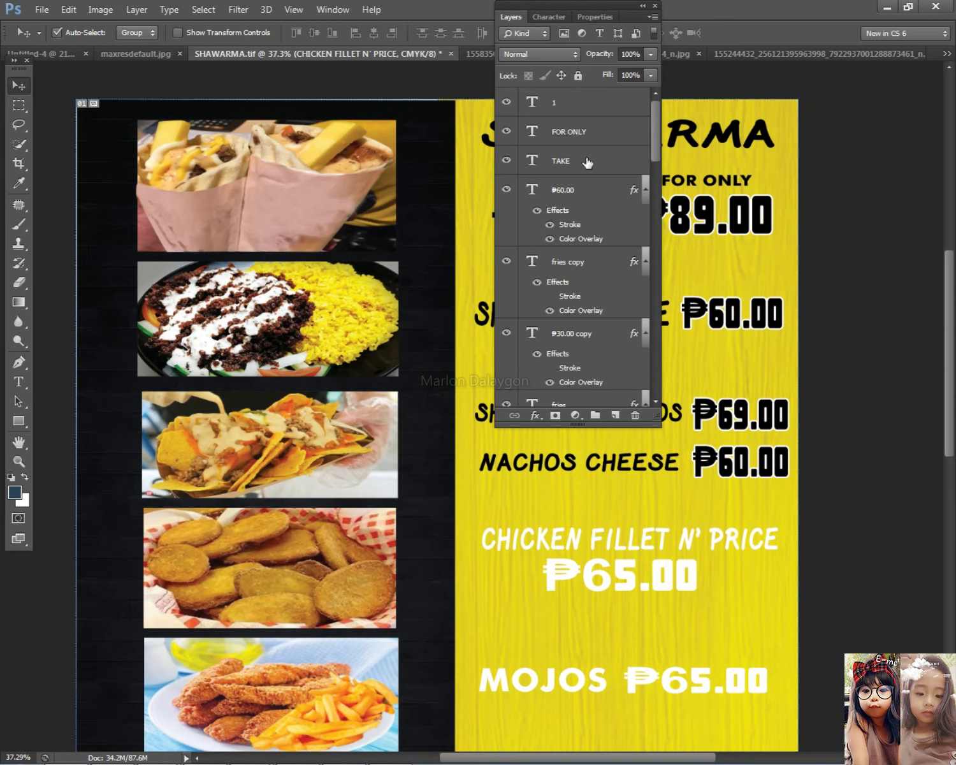
pyautogui.rightClick(618, 547)
pyautogui.click(685, 549)
pyautogui.doubleClick(599, 361)
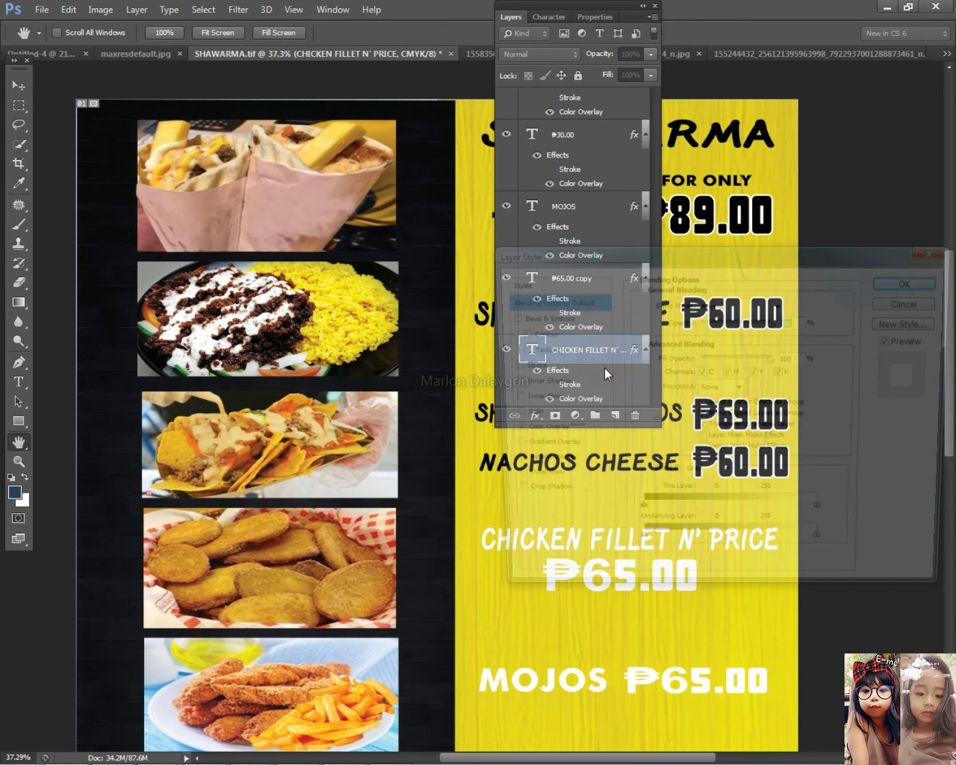
pyautogui.click(533, 431)
pyautogui.click(786, 302)
pyautogui.moveTo(418, 348); pyautogui.dragTo(90, 450)
pyautogui.click(626, 190)
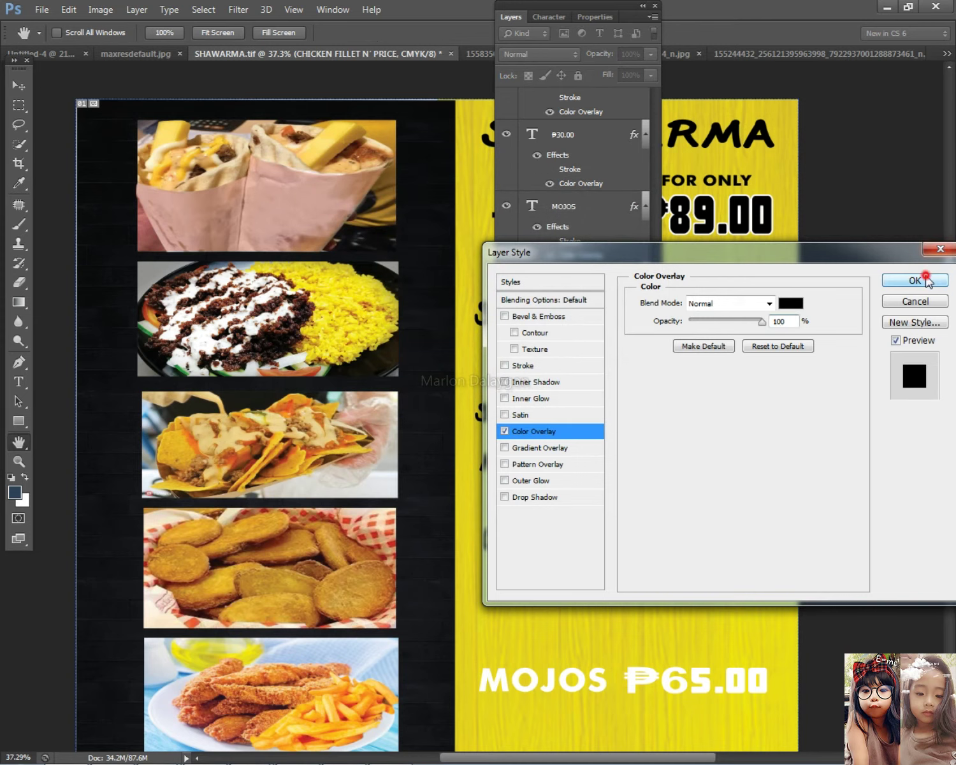
pyautogui.click(920, 280)
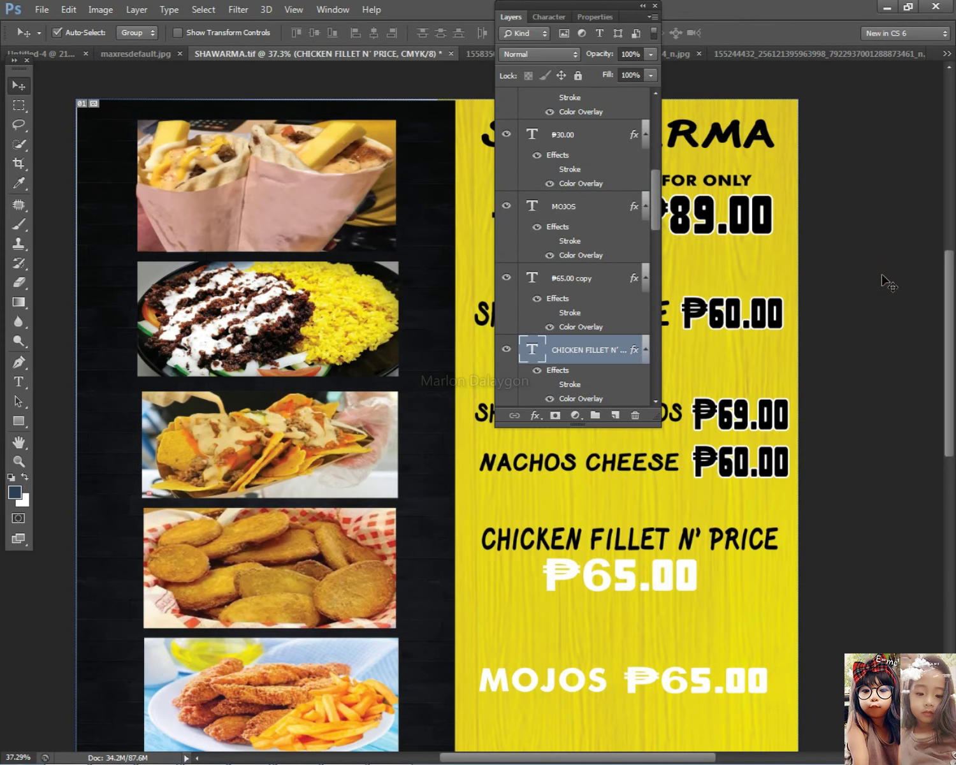
# - Nudge the CHICKEN FILLET N' PRICE text slightly left and scale it up to about 102%
pyautogui.doubleClick(512, 17)
pyautogui.rightClick(611, 538)
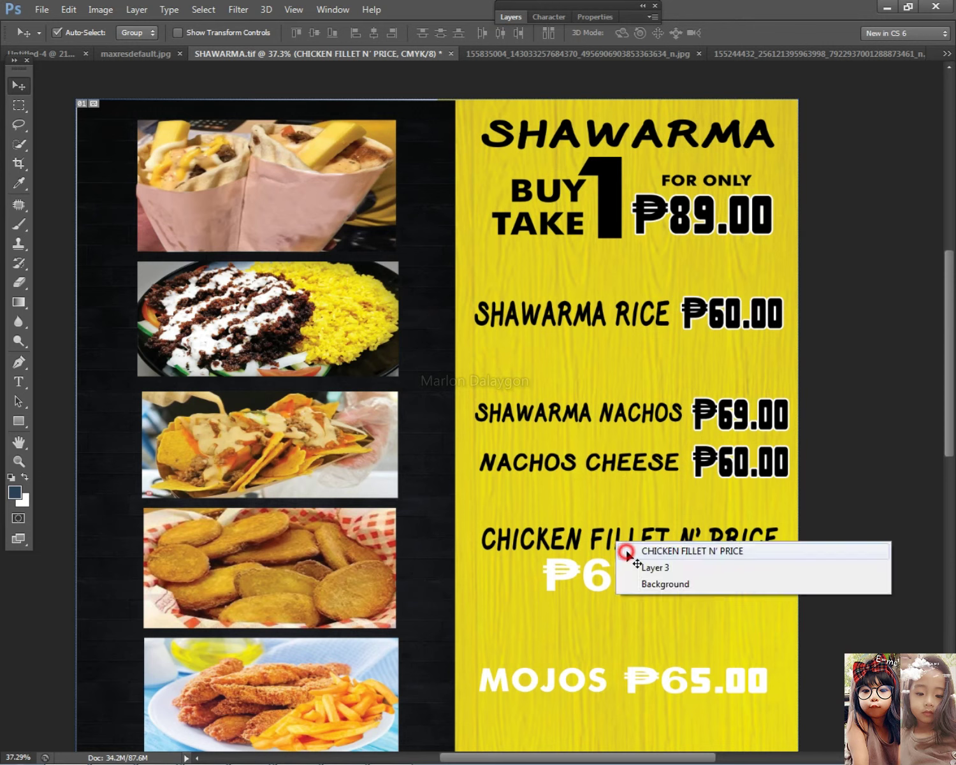
pyautogui.click(638, 547)
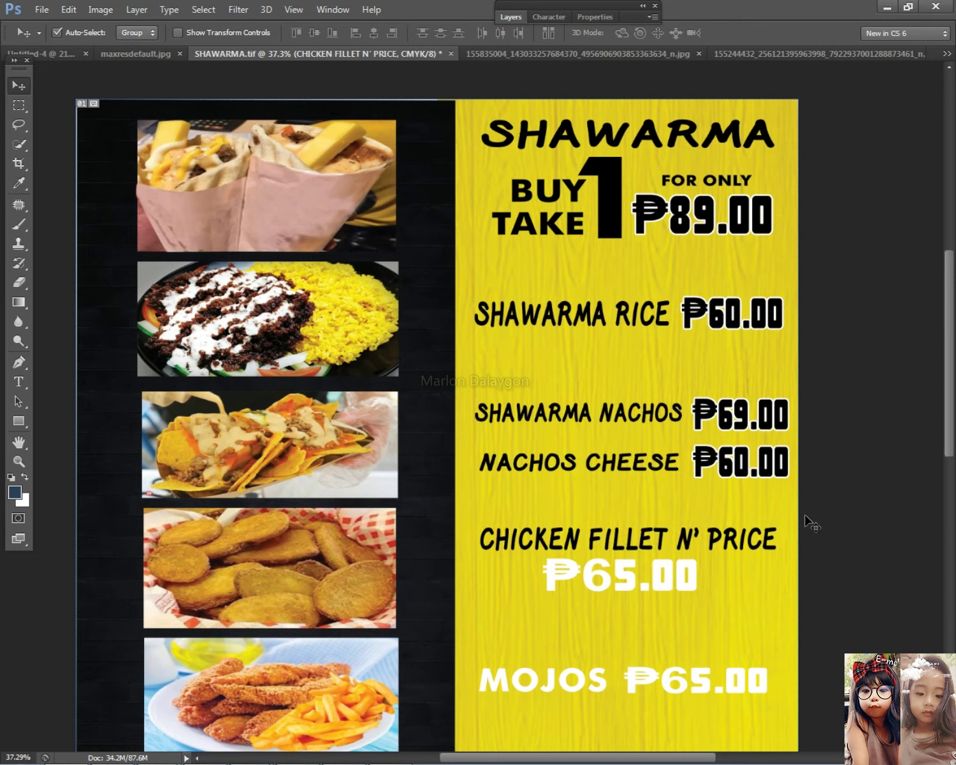
pyautogui.hotkey('ctrl', 't')
pyautogui.moveTo(783, 522); pyautogui.dragTo(786, 531)
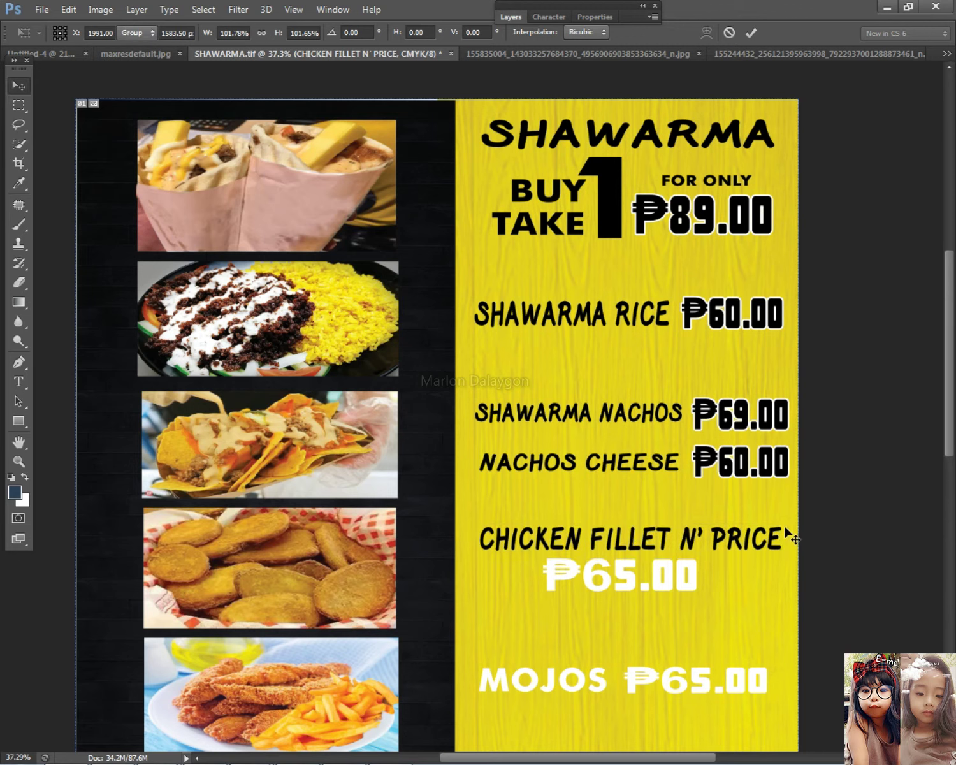
pyautogui.press('Return')
# - Copy the layer style of the CHICKEN FILLET N' PRICE text
pyautogui.click(621, 586)
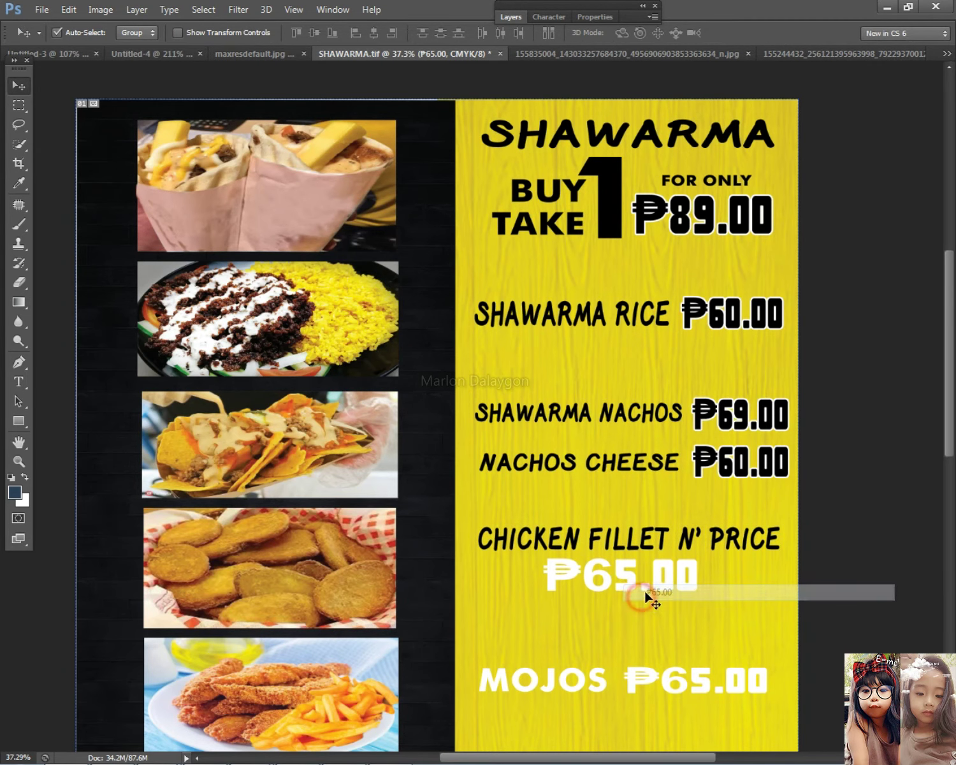
pyautogui.scroll(-5, 687, 574)
pyautogui.rightClick(552, 351)
pyautogui.click(577, 369)
pyautogui.click(512, 16)
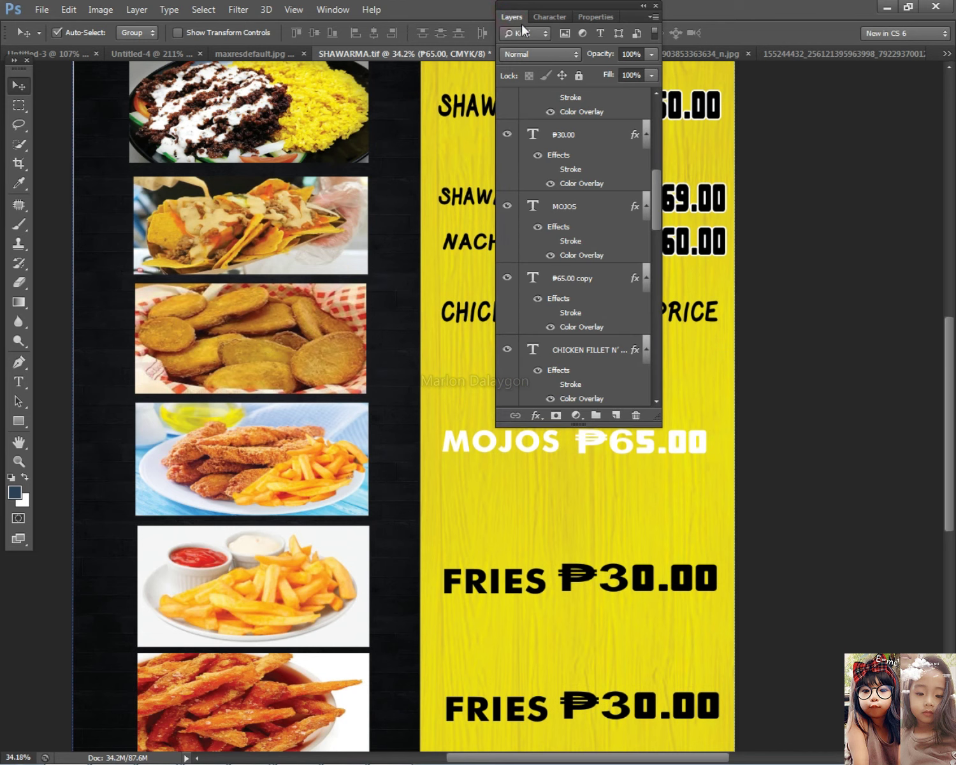
pyautogui.rightClick(699, 334)
pyautogui.click(717, 322)
pyautogui.rightClick(611, 347)
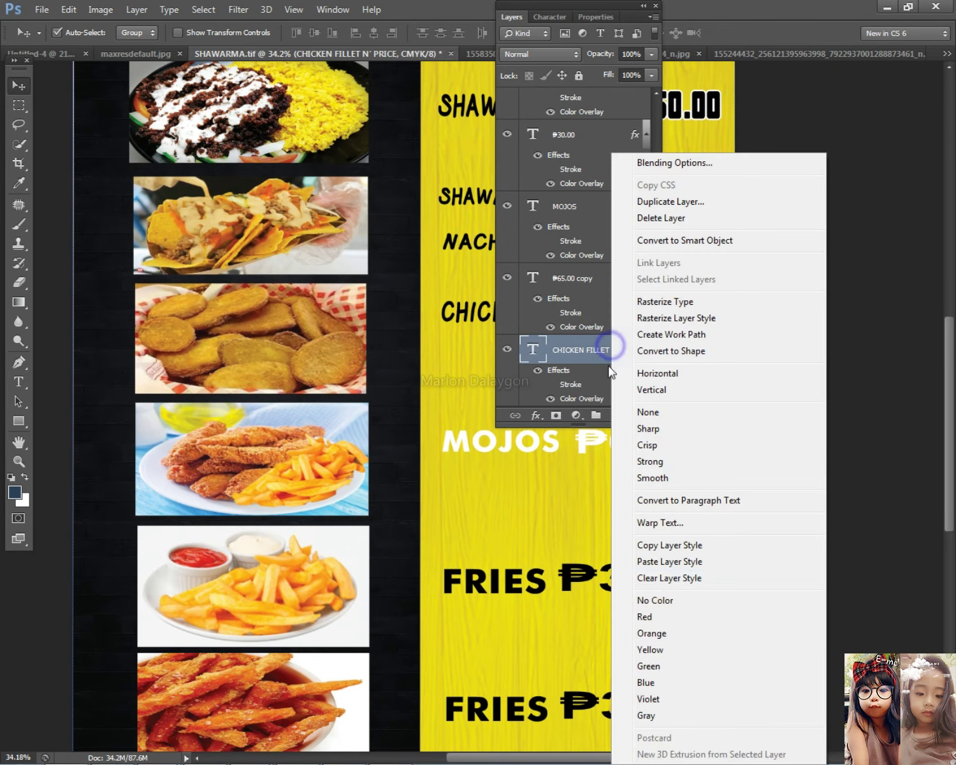
pyautogui.click(511, 17)
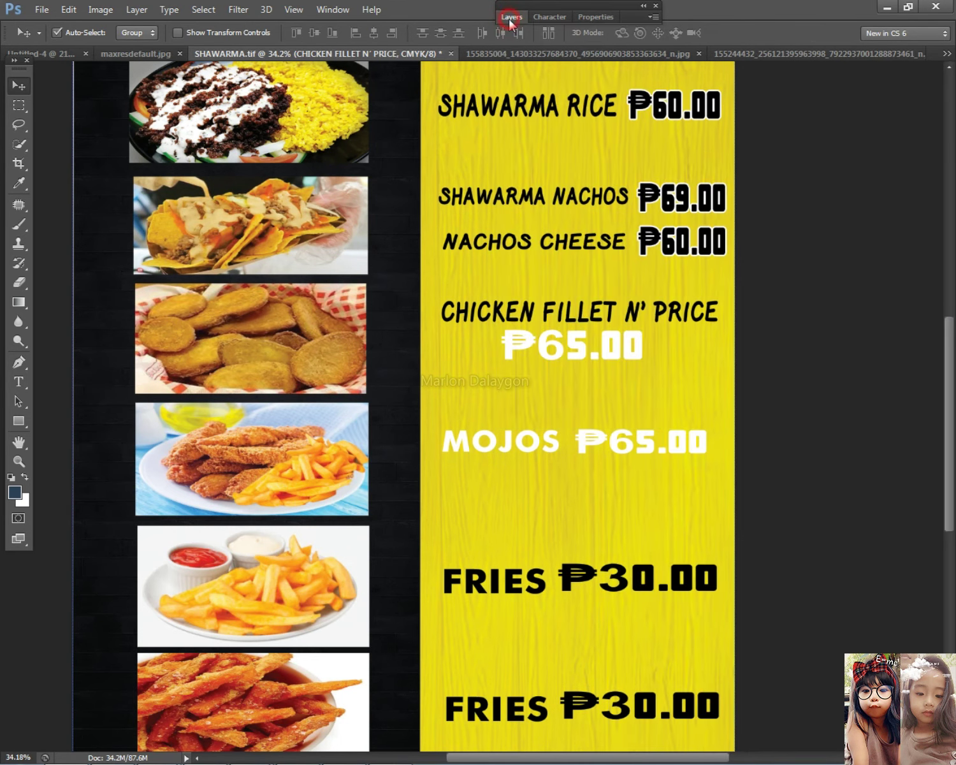
# - Paste the copied layer style onto the MOJOS text and the ₱65.00 price beside it
pyautogui.click(592, 353)
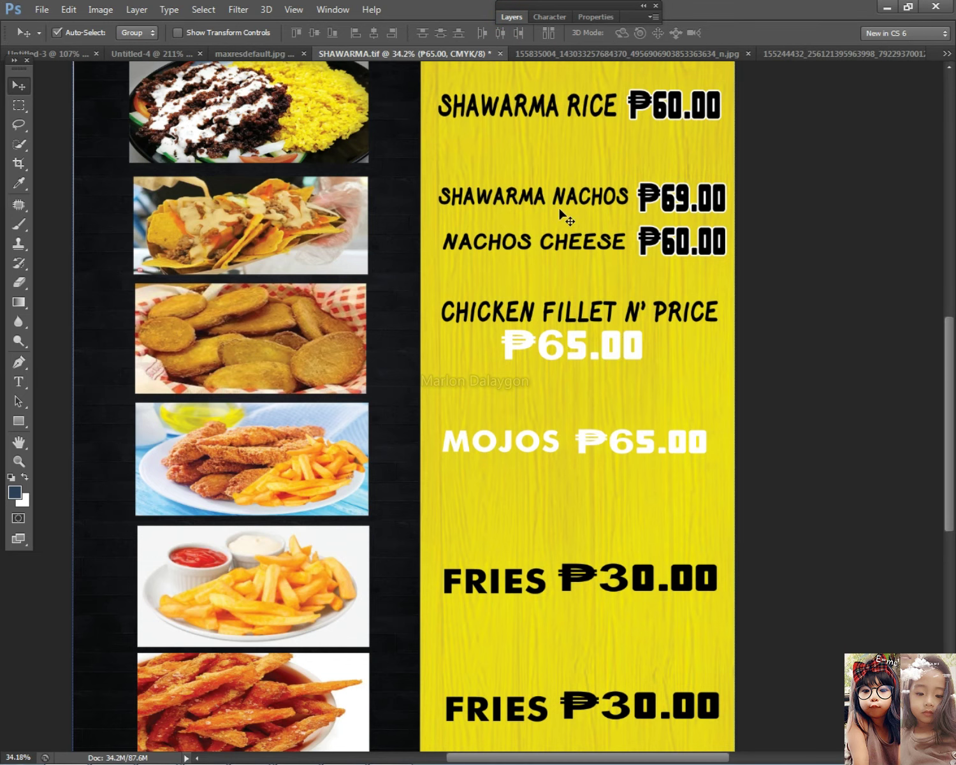
pyautogui.click(511, 17)
pyautogui.rightClick(678, 428)
pyautogui.click(707, 441)
pyautogui.rightClick(569, 279)
pyautogui.click(648, 562)
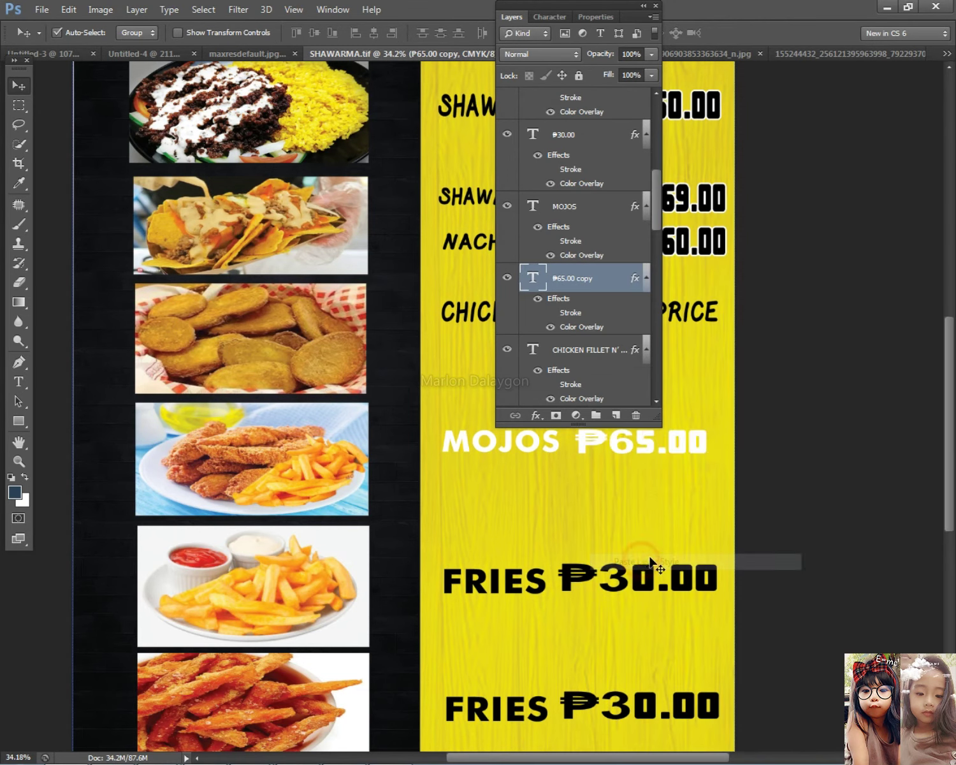
pyautogui.click(484, 449)
pyautogui.rightClick(577, 207)
pyautogui.click(620, 561)
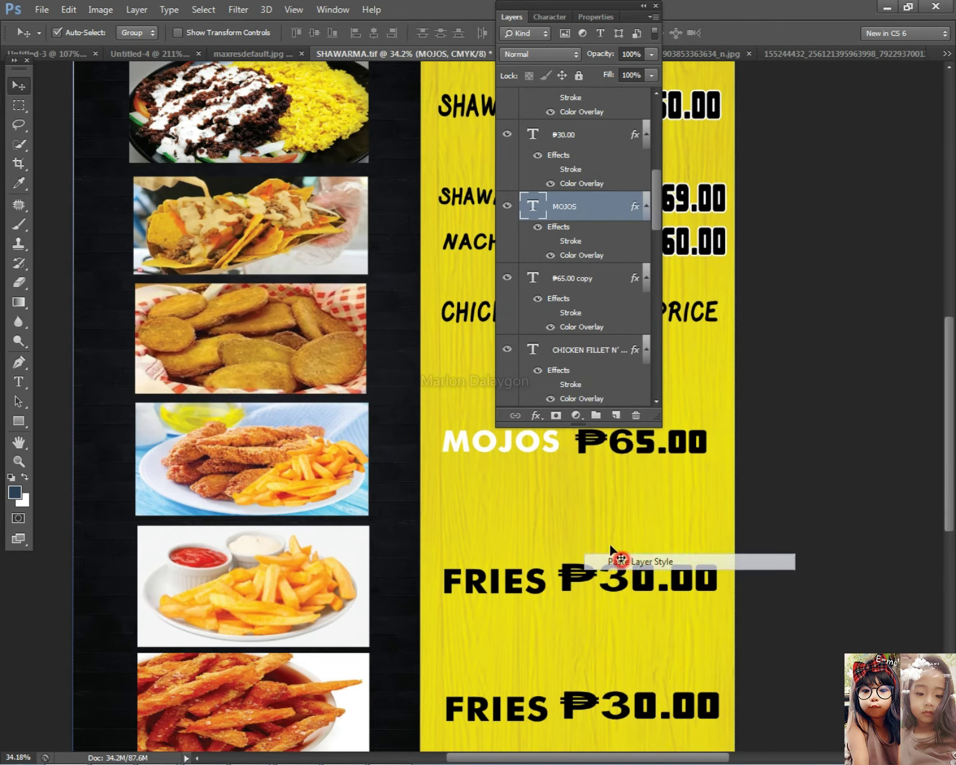
pyautogui.doubleClick(509, 20)
# - Paste the copied layer style onto the ₱65.00 price below CHICKEN FILLET N' PRICE
pyautogui.scroll(-4, 530, 188)
pyautogui.scroll(3, 592, 388)
pyautogui.rightClick(588, 405)
pyautogui.click(602, 415)
pyautogui.click(521, 17)
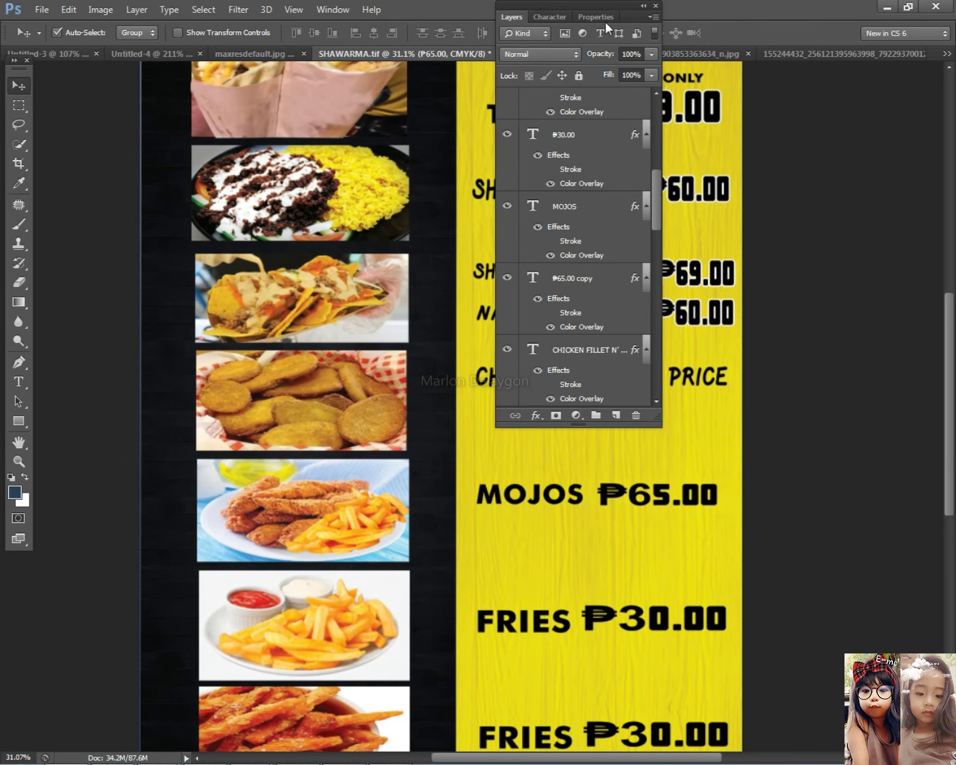
pyautogui.moveTo(569, 14); pyautogui.dragTo(458, 14)
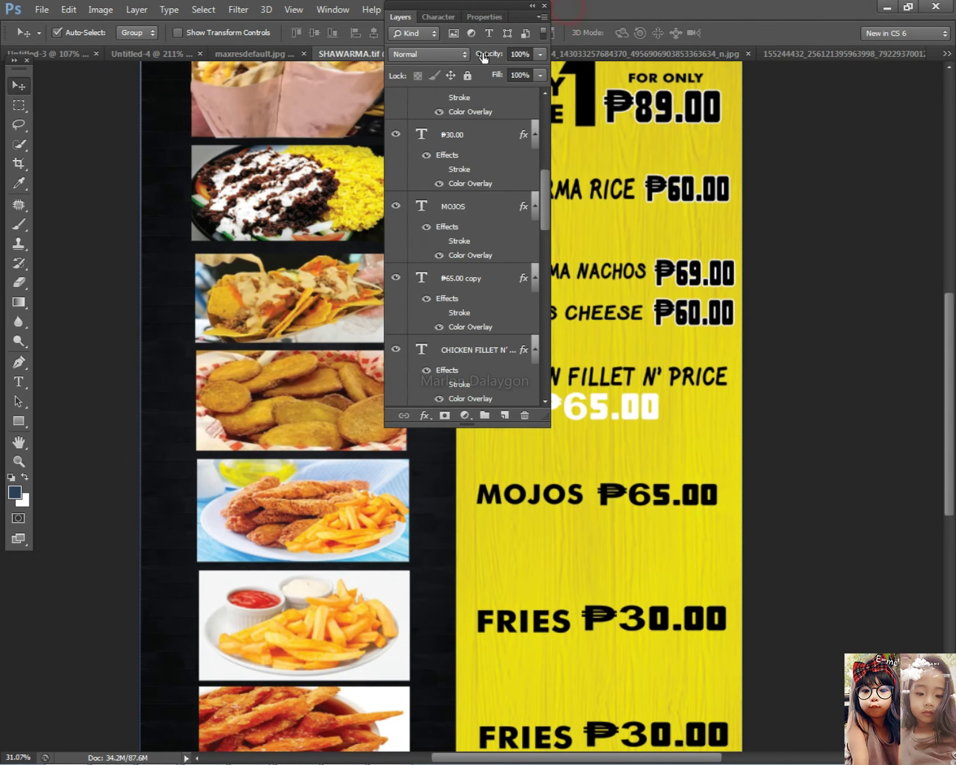
pyautogui.click(602, 414)
pyautogui.rightClick(492, 348)
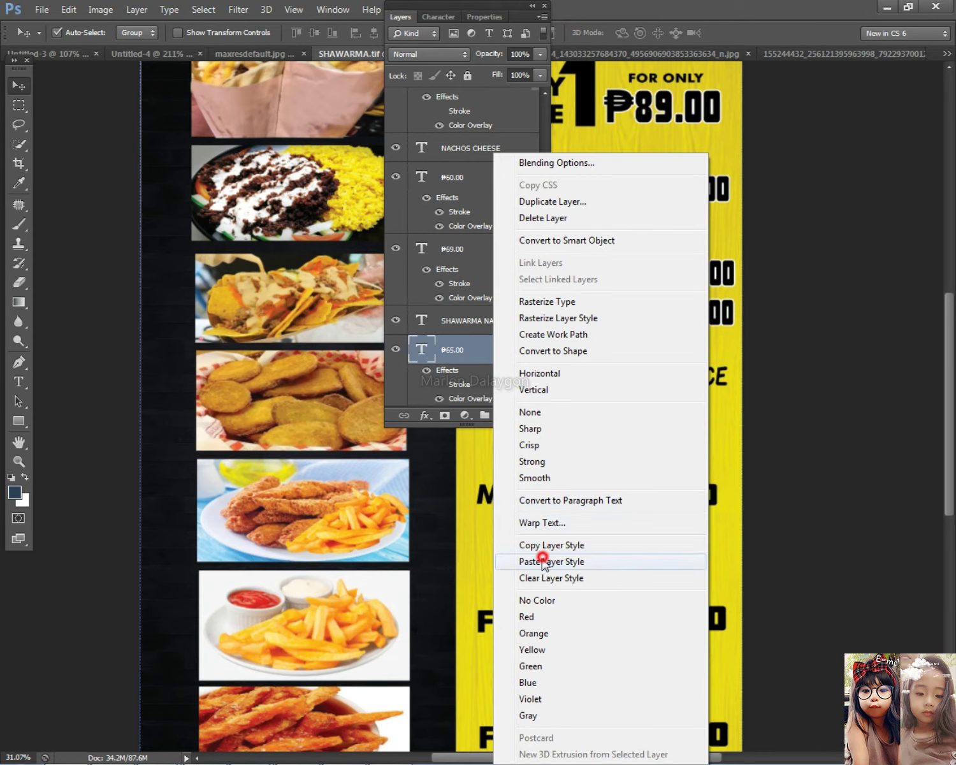
pyautogui.click(572, 561)
pyautogui.doubleClick(405, 17)
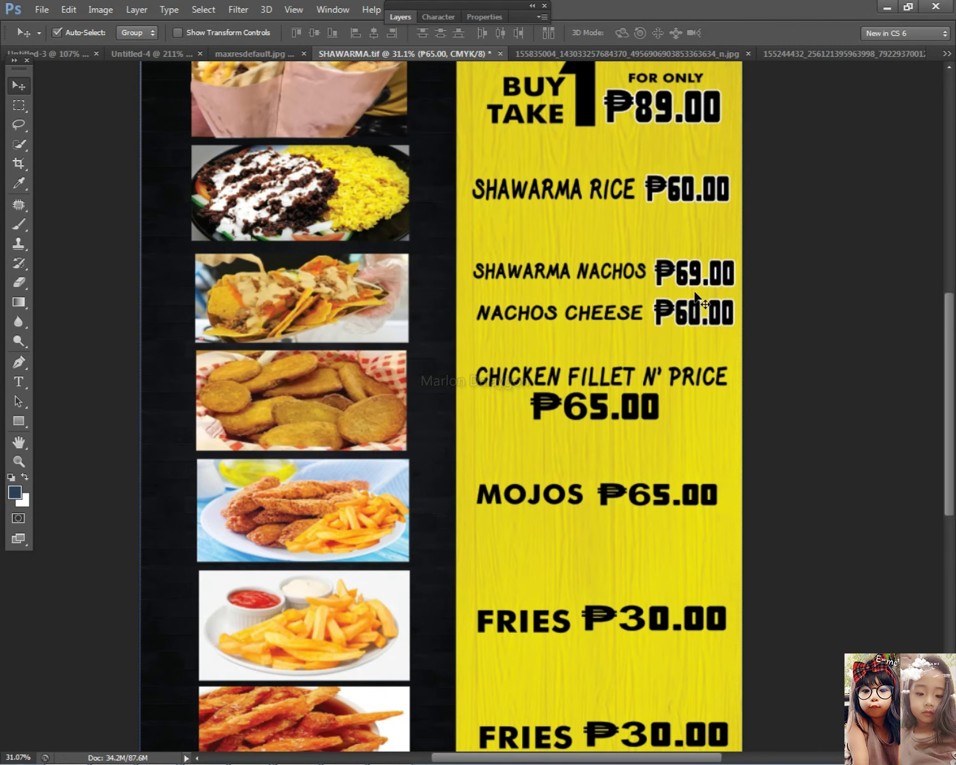
# - Nudge the chicken fillet's ₱65.00 price slightly down and its CHICKEN FILLET N' PRICE heading slightly left
pyautogui.rightClick(592, 408)
pyautogui.click(606, 420)
pyautogui.press('Down')
pyautogui.press('Down')
pyautogui.press('Down')
pyautogui.press('Down')
pyautogui.press('Down')
pyautogui.press('Down')
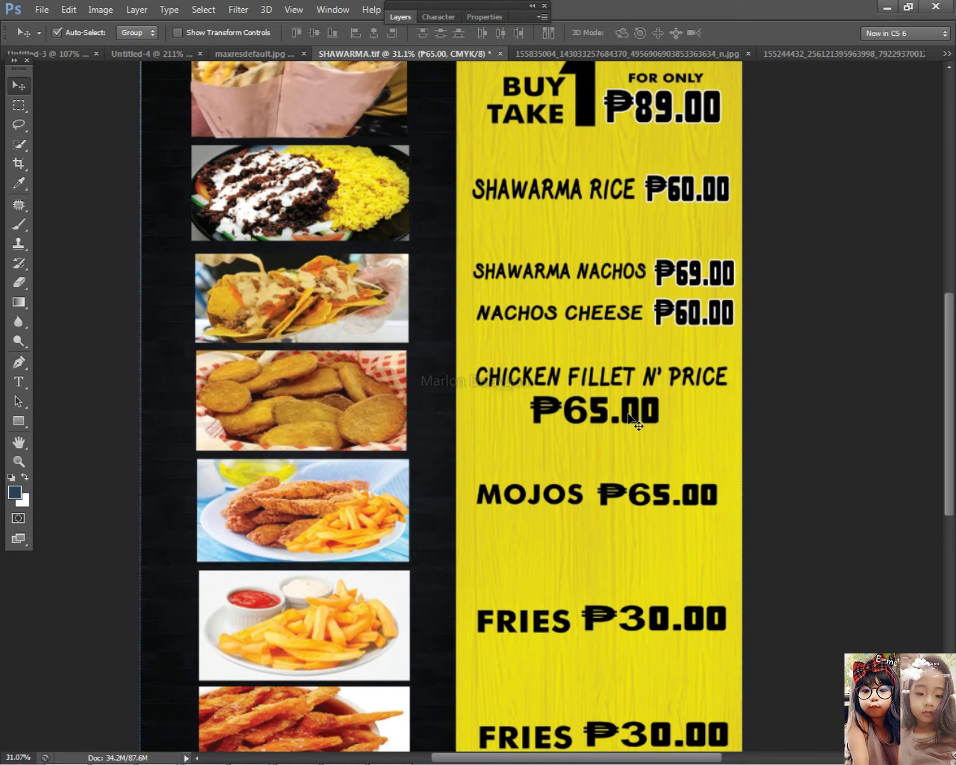
pyautogui.rightClick(610, 388)
pyautogui.click(608, 393)
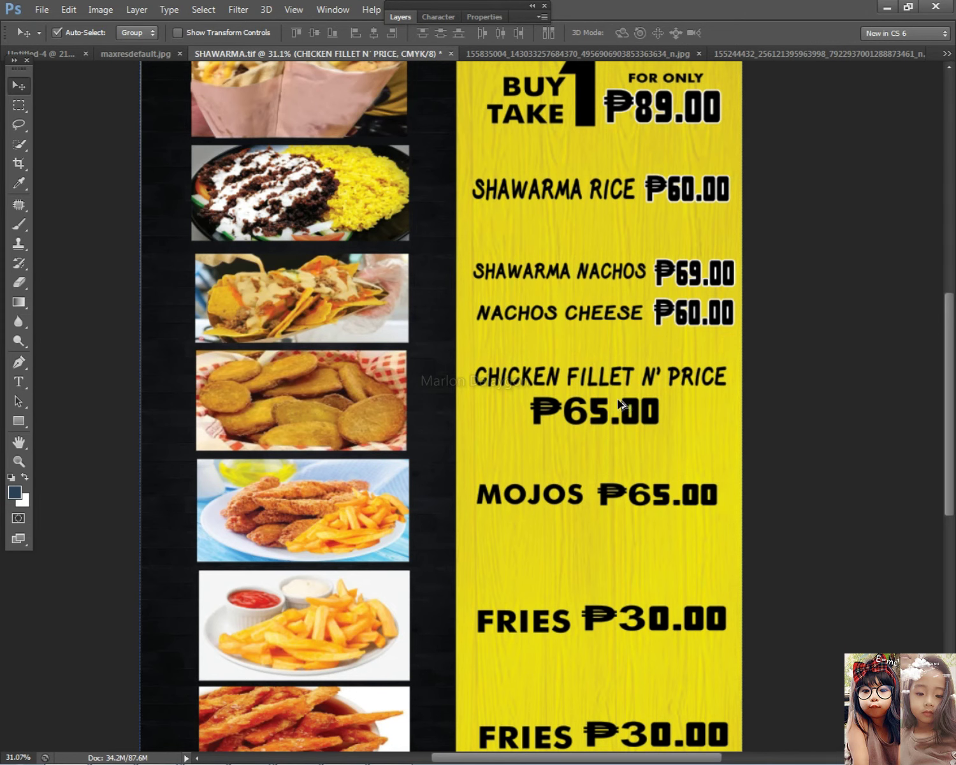
pyautogui.scroll(-3, 621, 405)
pyautogui.scroll(3, 613, 437)
pyautogui.rightClick(555, 484)
pyautogui.click(577, 494)
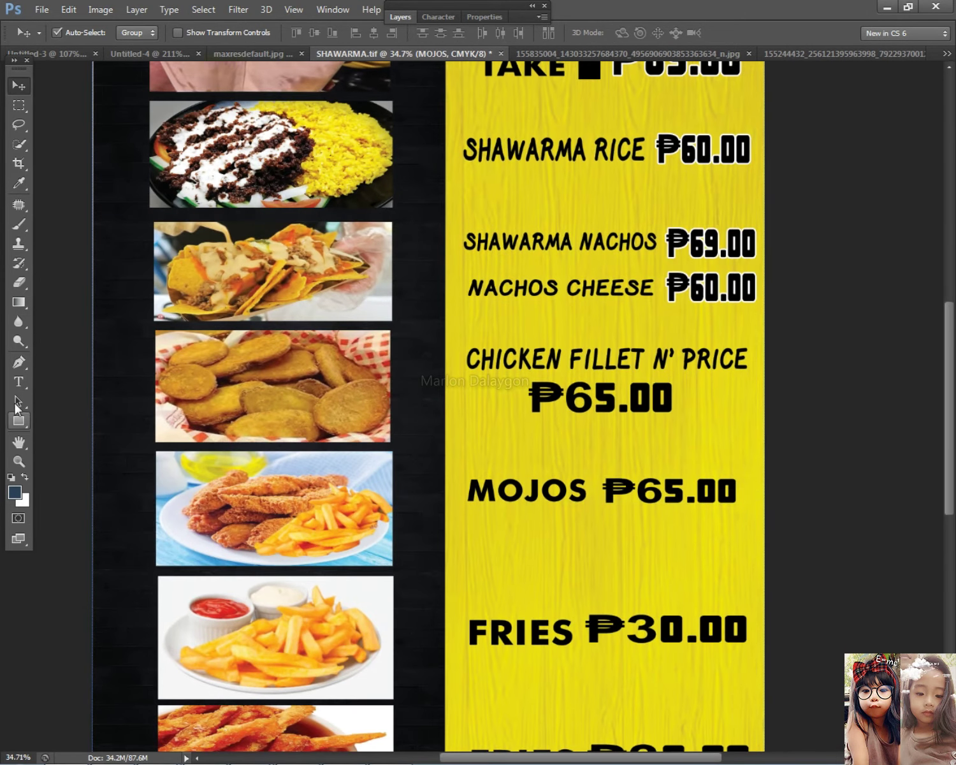
pyautogui.click(17, 384)
pyautogui.doubleClick(500, 504)
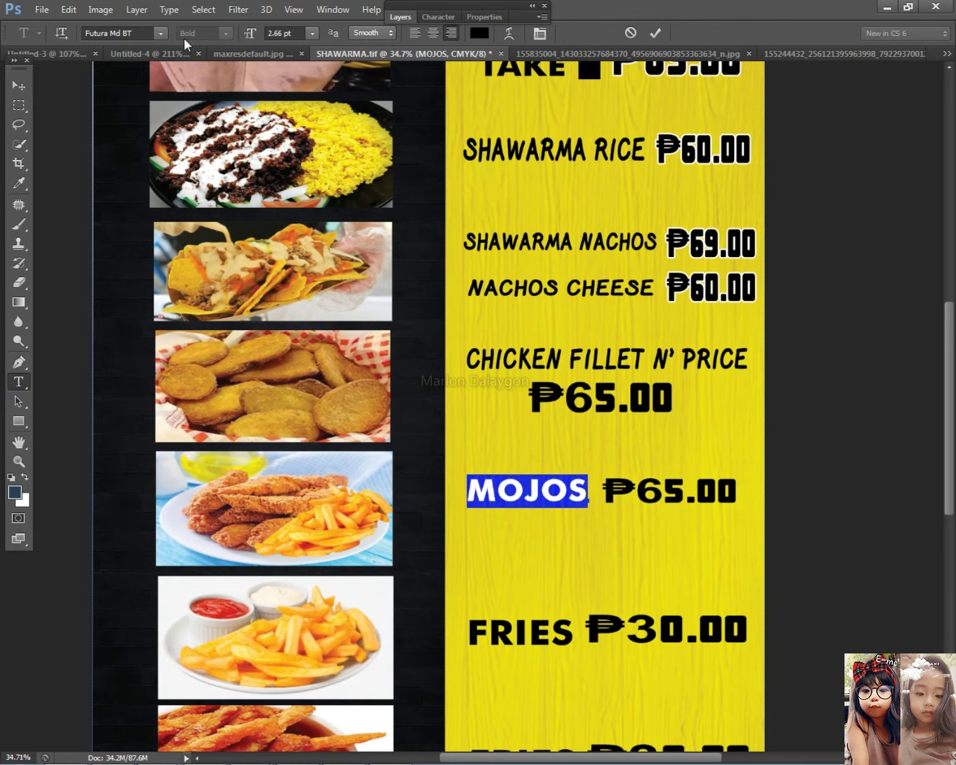
pyautogui.click(18, 85)
# - Copy the font name GelPenHeavy from the CHICKEN FILLET N' PRICE text
pyautogui.click(18, 382)
pyautogui.click(579, 365)
pyautogui.click(157, 33)
pyautogui.click(138, 33)
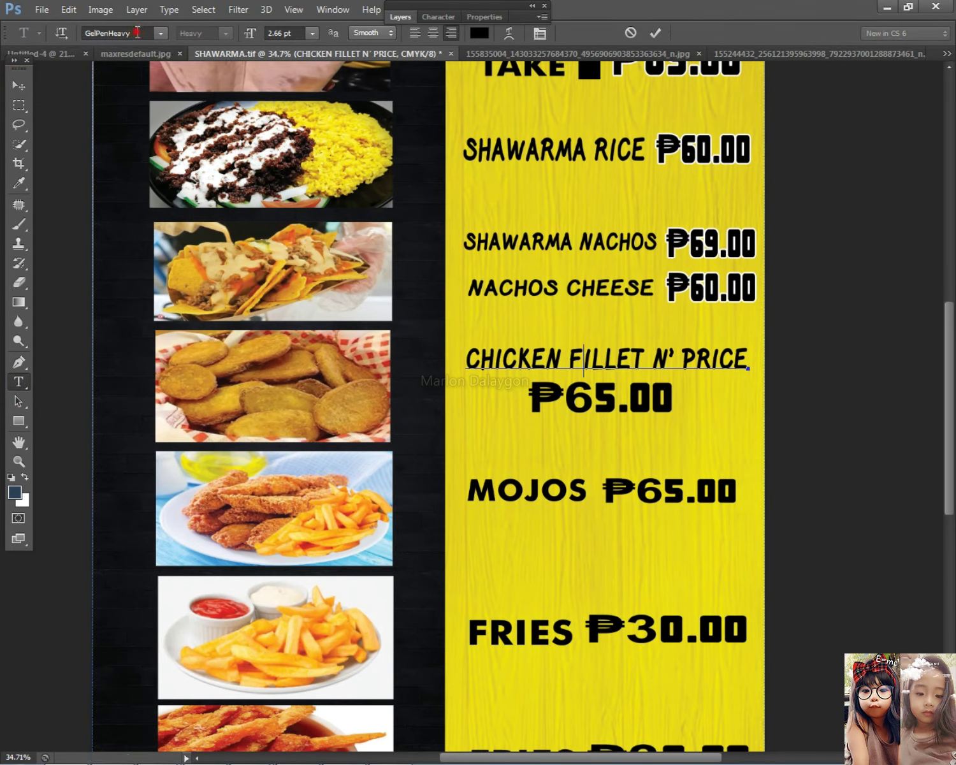
pyautogui.click(19, 85)
pyautogui.click(19, 382)
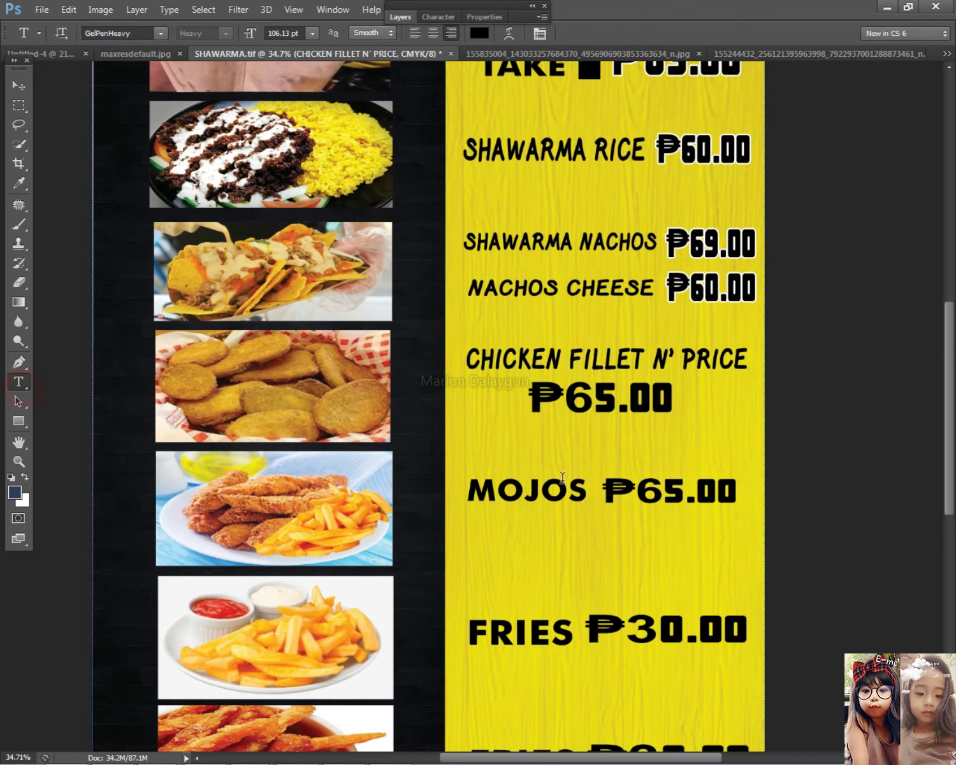
# - Change the MOJOS text's font to GelPenHeavy and nudge the text slightly up and left
pyautogui.click(538, 496)
pyautogui.hotkey('ctrl', 'a')
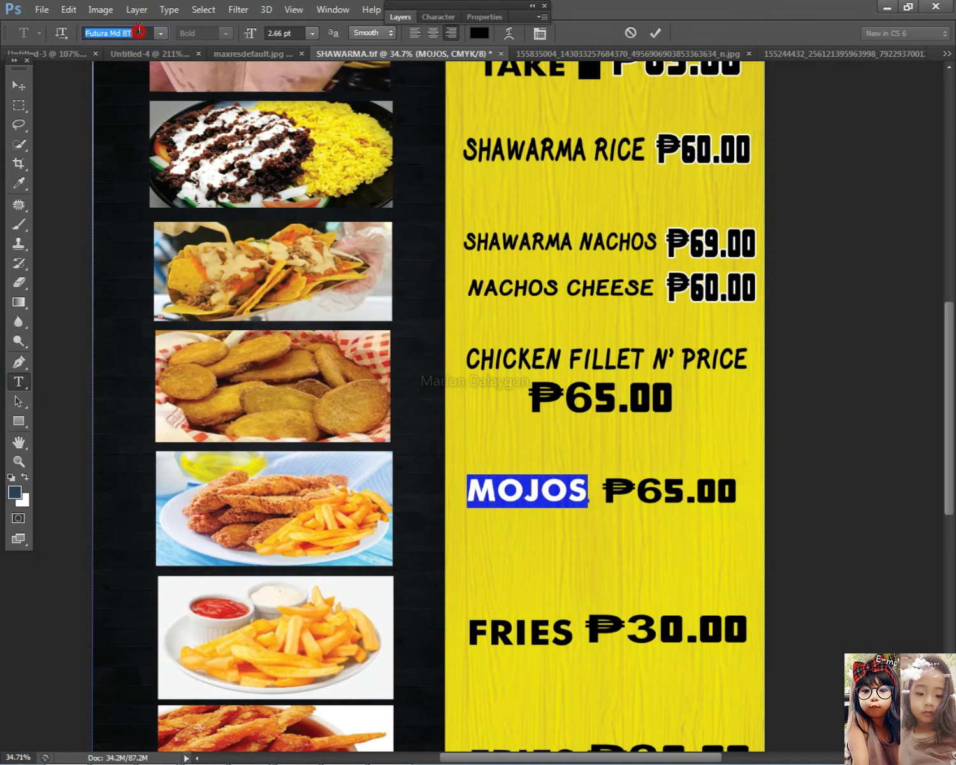
pyautogui.press('Return')
pyautogui.click(18, 85)
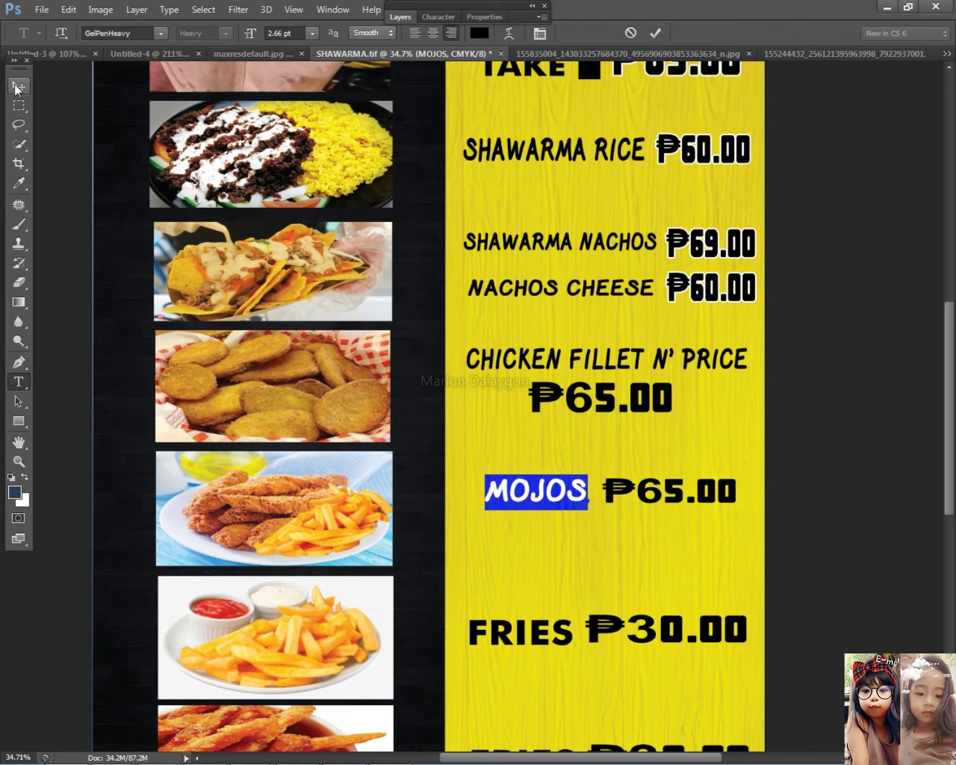
pyautogui.hotkey('shift', 'Up')
pyautogui.hotkey('shift', 'Up')
pyautogui.hotkey('shift', 'Left')
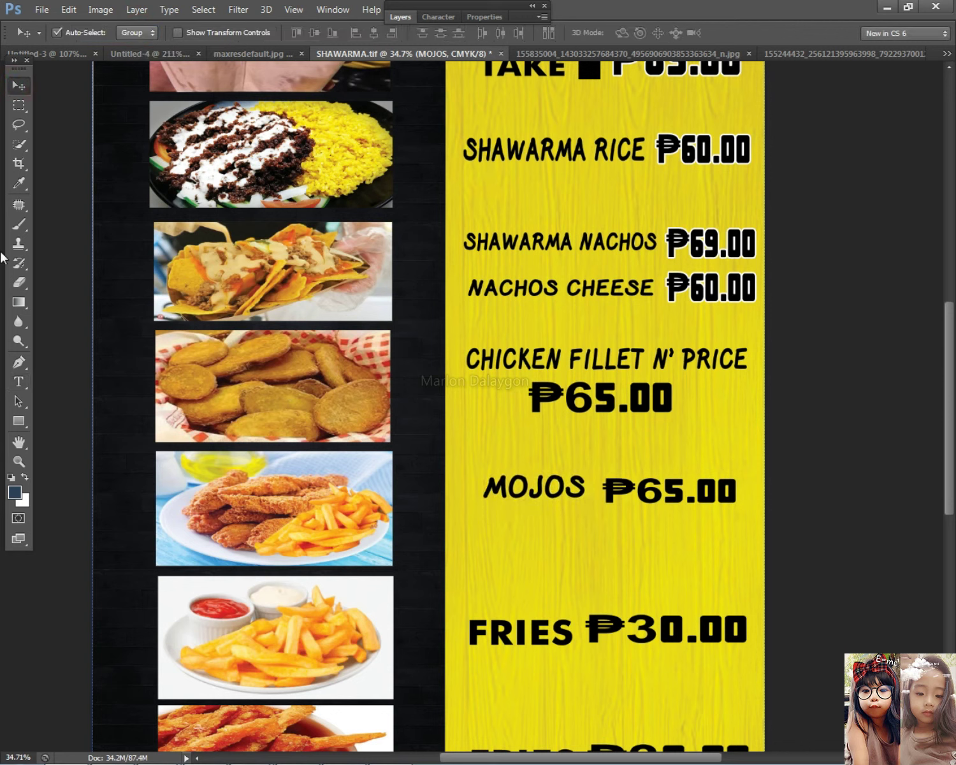
# - Change the upper FRIES text's font to GelPenHeavy and nudge the text slightly right and up
pyautogui.click(19, 382)
pyautogui.doubleClick(558, 638)
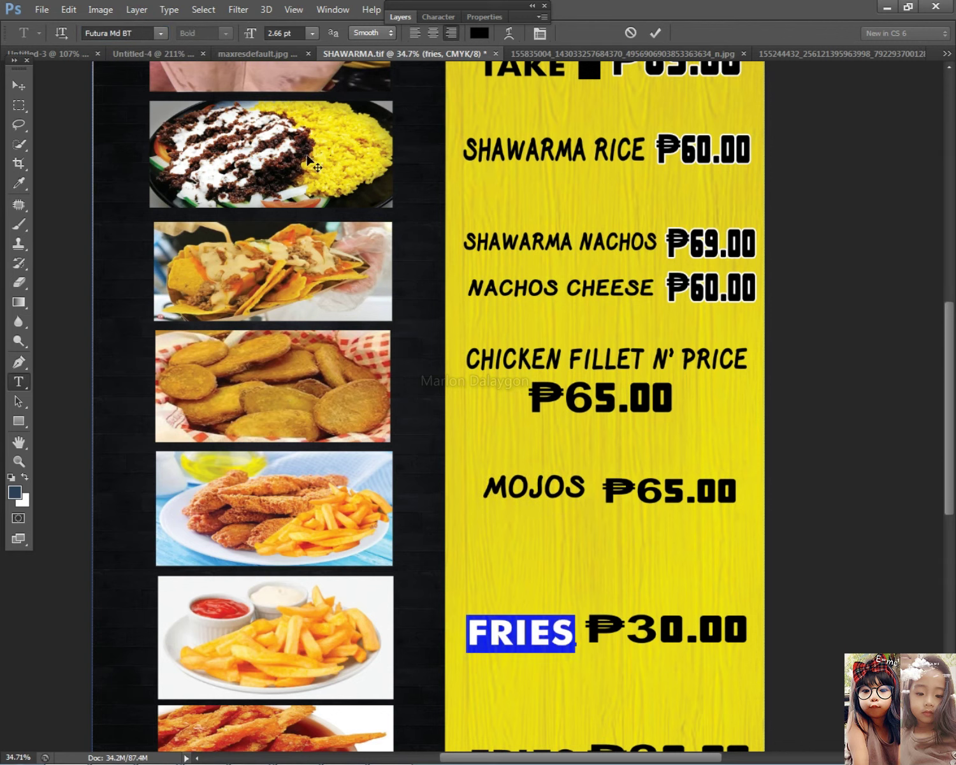
pyautogui.press('Return')
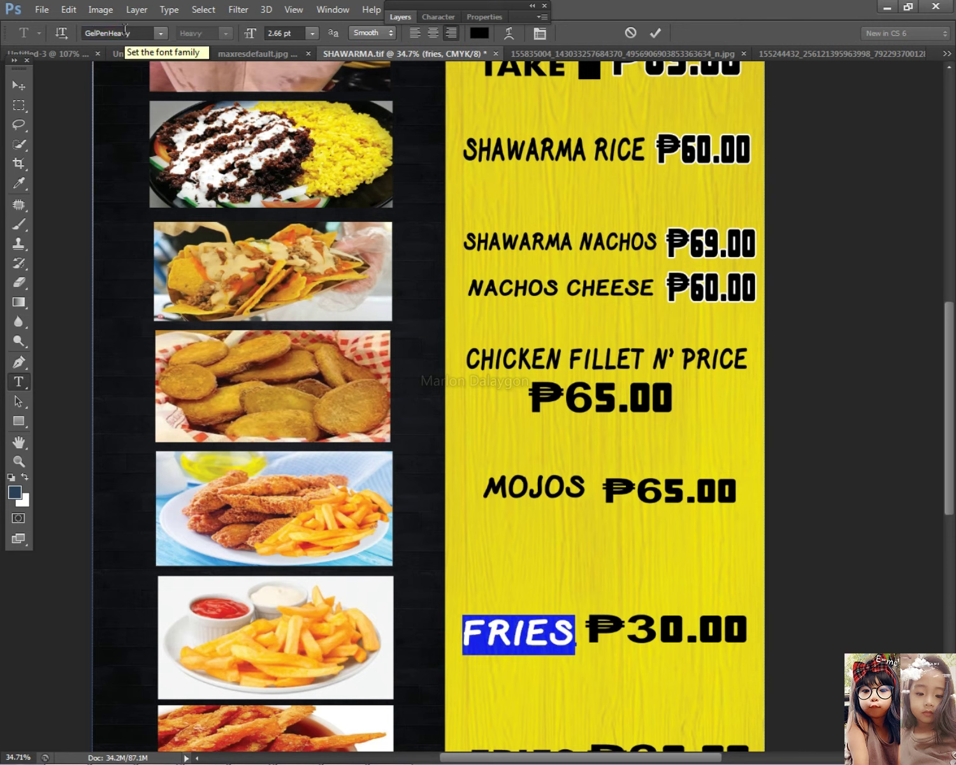
pyautogui.click(19, 85)
pyautogui.hotkey('shift', 'Right')
pyautogui.hotkey('shift', 'Right')
pyautogui.hotkey('shift', 'Up')
pyautogui.hotkey('shift', 'Down')
pyautogui.hotkey('shift', 'Up')
# - Scale the MOJOS text to about 103% width and 108% height, and nudge it slightly down and left
pyautogui.click(525, 488)
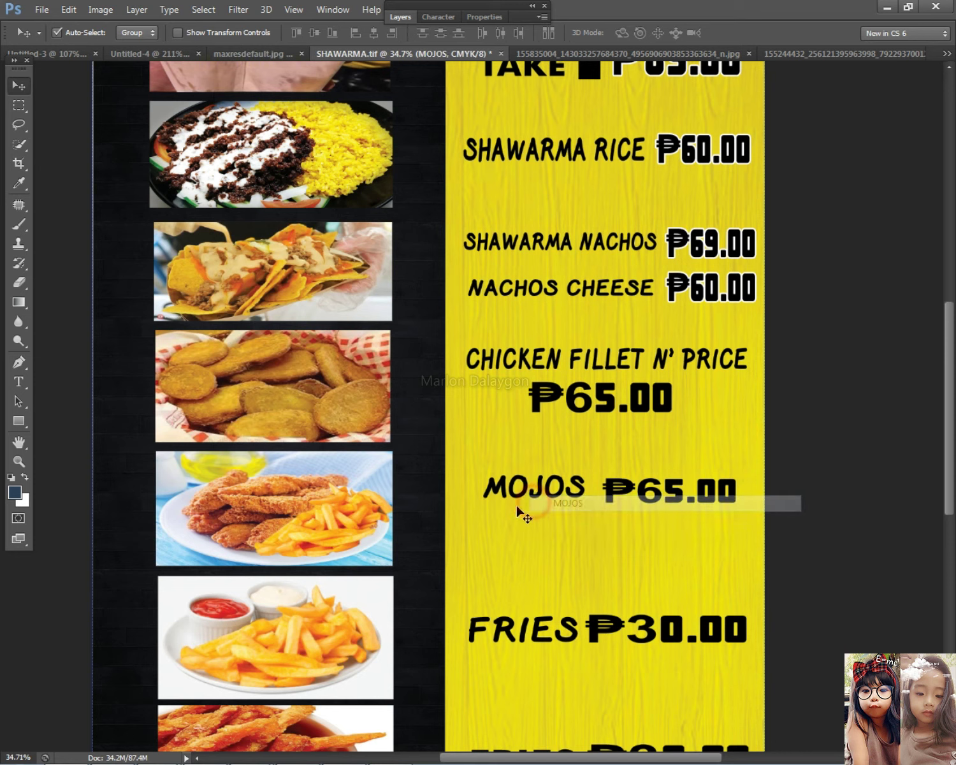
pyautogui.hotkey('ctrl', 't')
pyautogui.moveTo(481, 508); pyautogui.dragTo(479, 509)
pyautogui.press('Return')
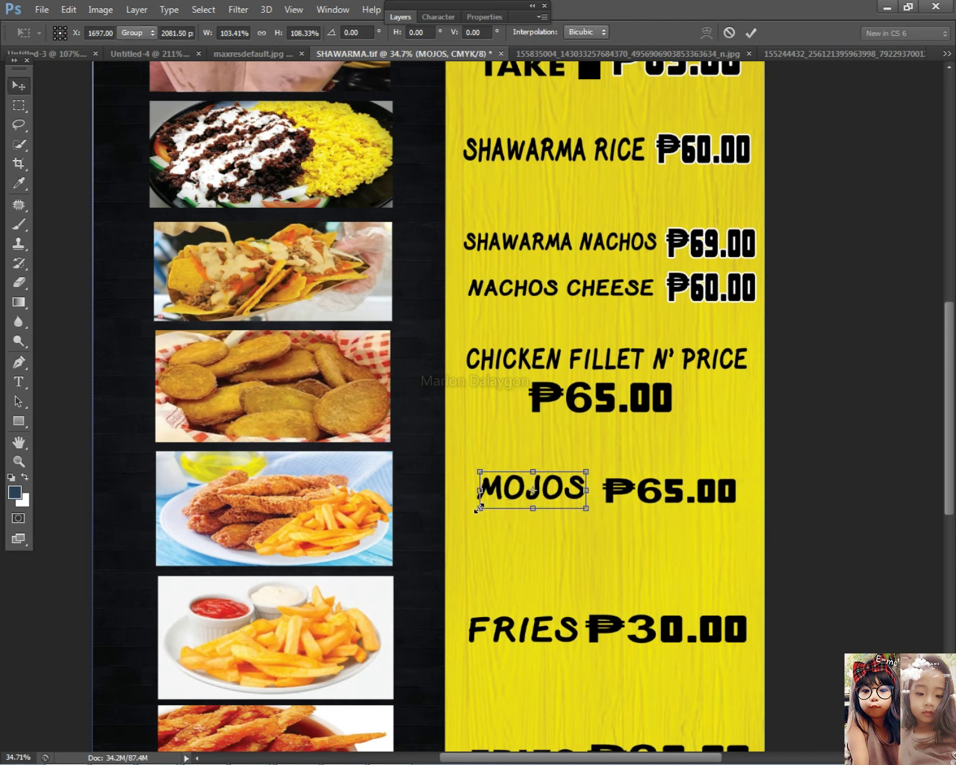
pyautogui.hotkey('shift', 'Down')
pyautogui.hotkey('shift', 'Left')
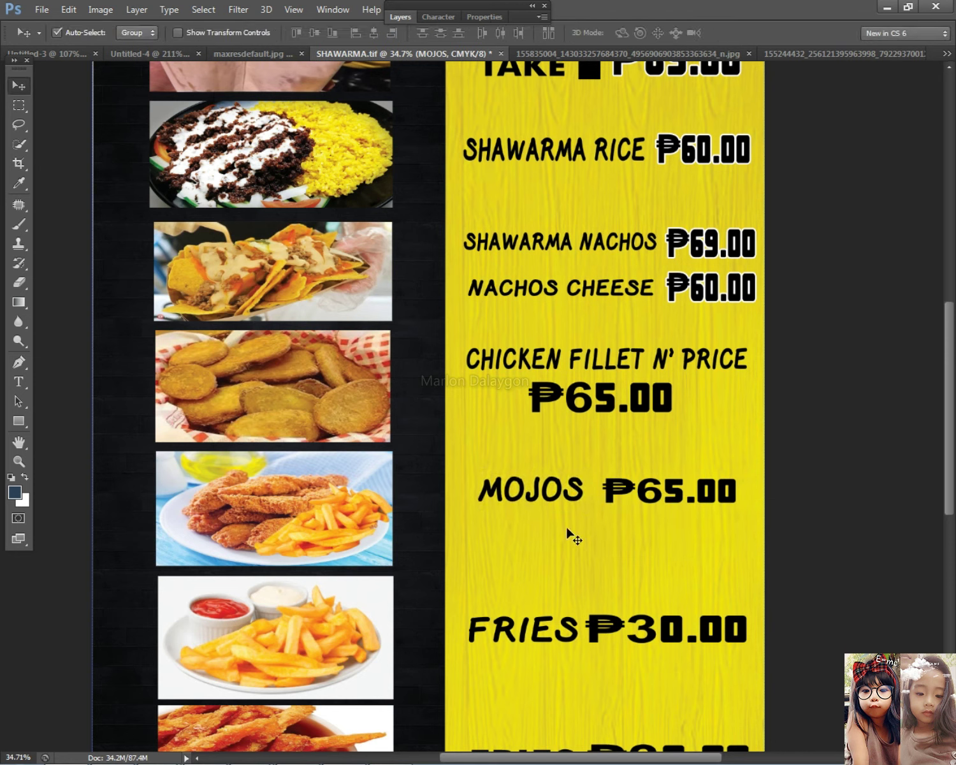
# - Nudge the ₱65.00 price beside MOJOS slightly up to line up with the word
pyautogui.rightClick(654, 491)
pyautogui.click(662, 501)
pyautogui.hotkey('shift', 'Up')
# - Shrink the upper ₱30.00 price in two passes, the second to about 96%, and shift it and its FRIES label slightly right
pyautogui.rightClick(674, 635)
pyautogui.click(712, 640)
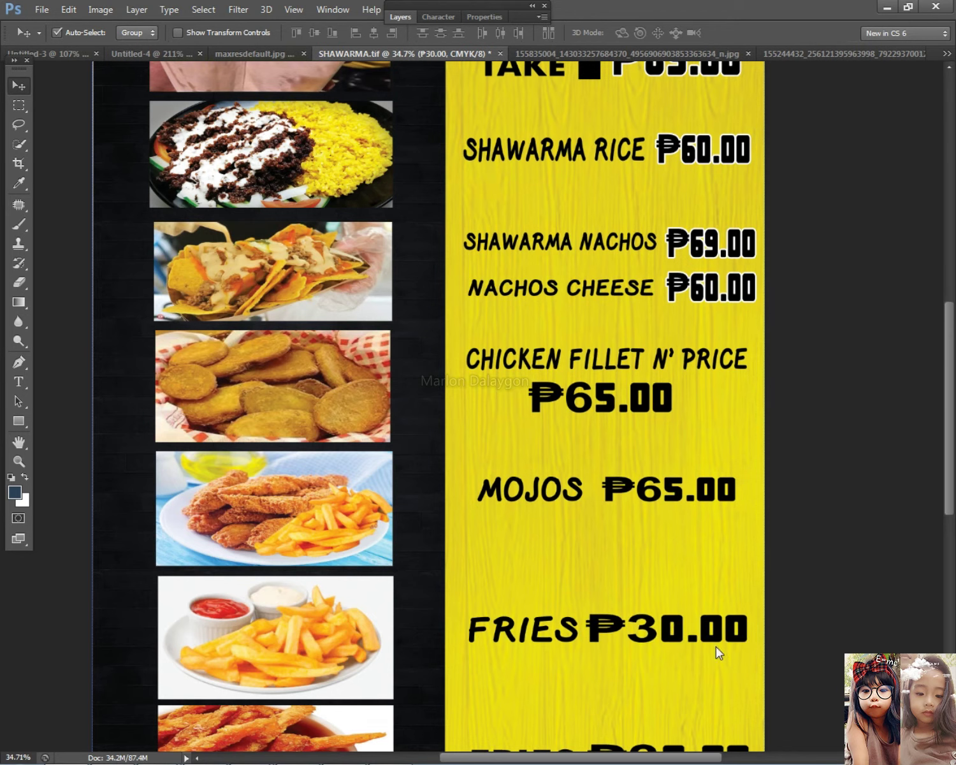
pyautogui.hotkey('ctrl', 't')
pyautogui.moveTo(749, 633); pyautogui.dragTo(738, 631)
pyautogui.press('Return')
pyautogui.moveTo(678, 634); pyautogui.dragTo(692, 634)
pyautogui.hotkey('ctrl', 't')
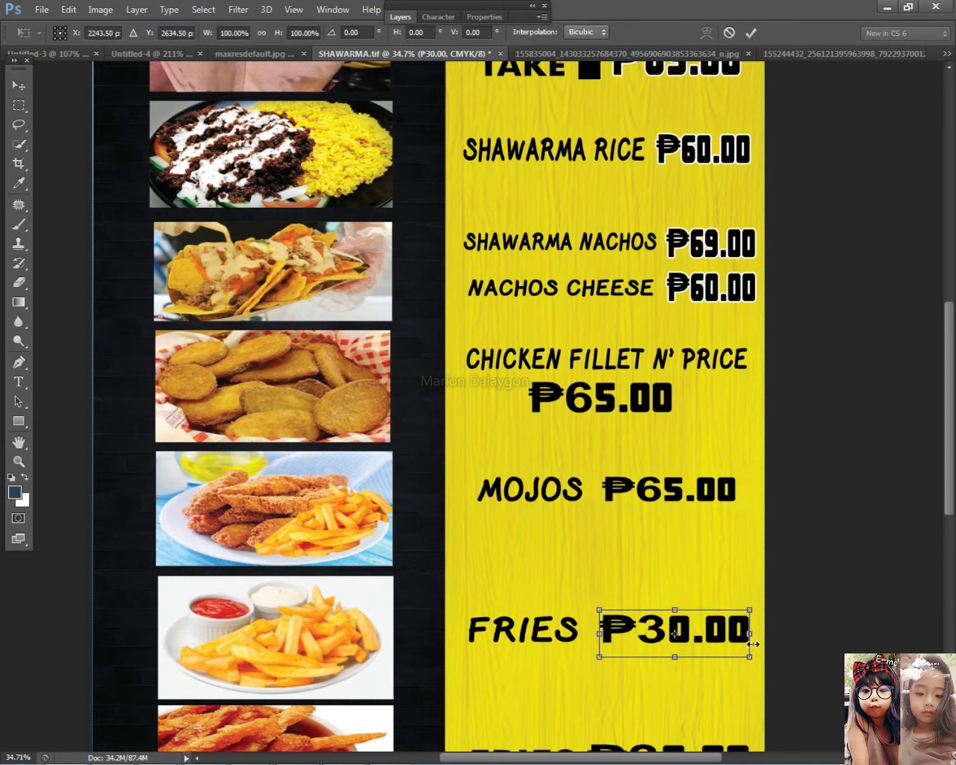
pyautogui.moveTo(751, 654); pyautogui.dragTo(745, 653)
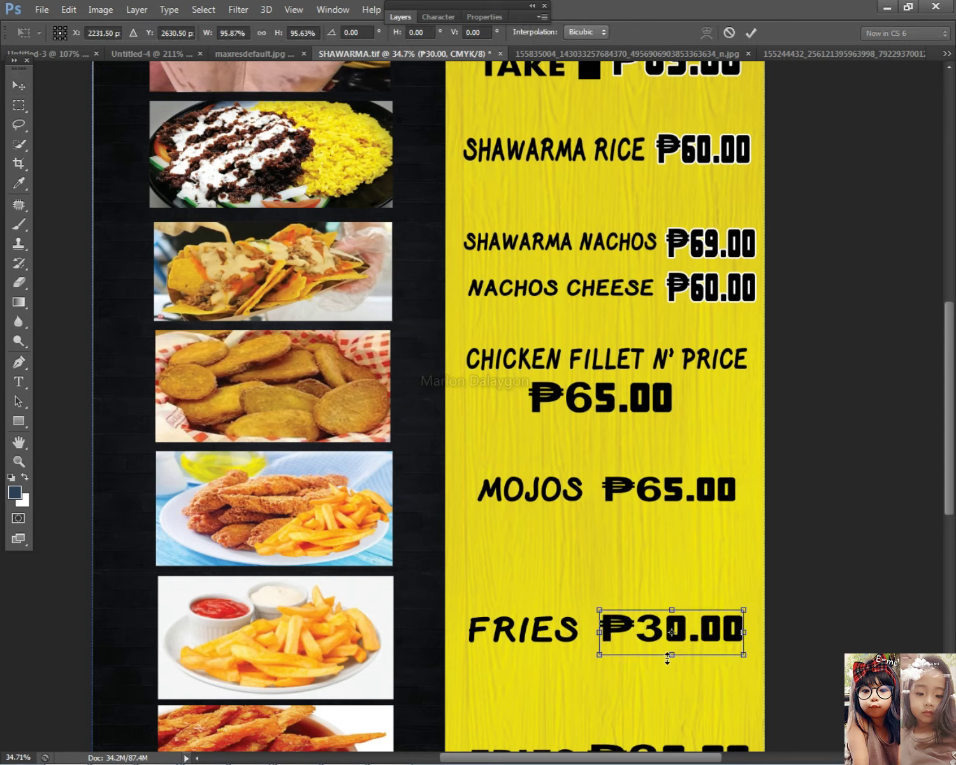
pyautogui.press('Return')
pyautogui.moveTo(553, 639); pyautogui.dragTo(562, 640)
# - Change the lower FRIES text's font to GelPenHeavy
pyautogui.scroll(-3, 738, 559)
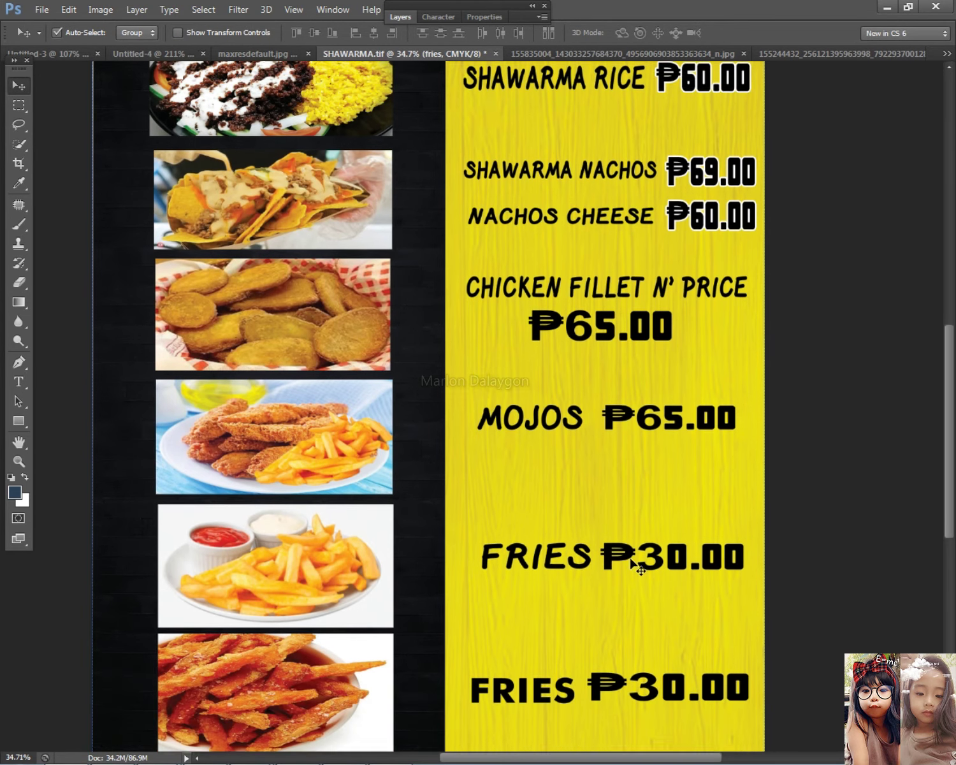
pyautogui.rightClick(554, 636)
pyautogui.click(559, 637)
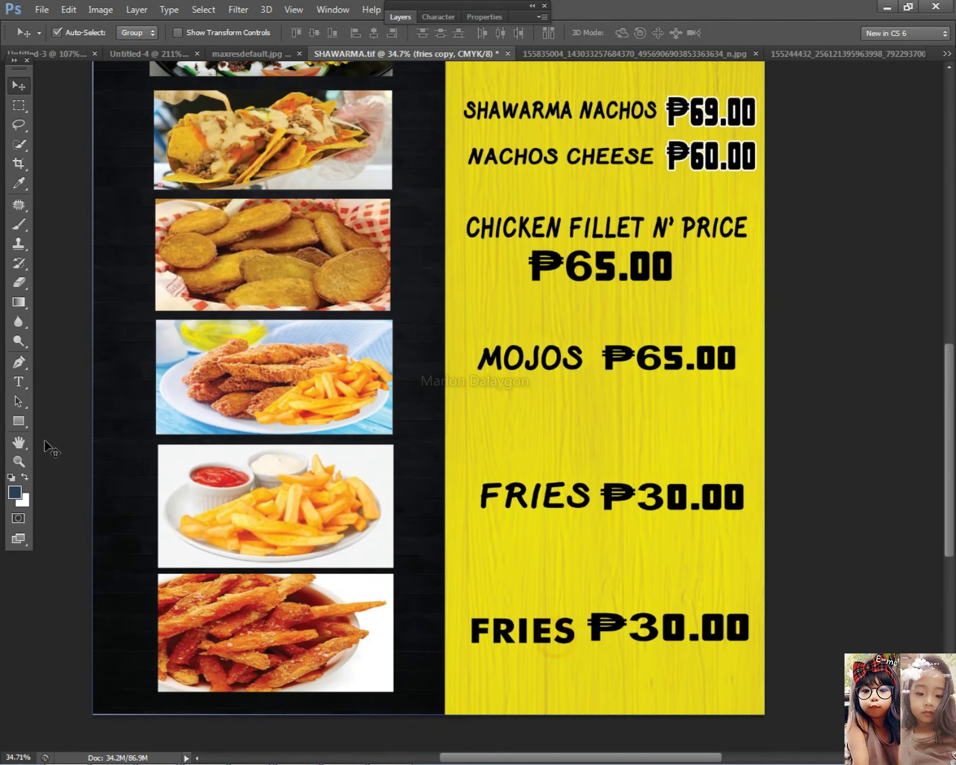
pyautogui.click(23, 386)
pyautogui.doubleClick(510, 632)
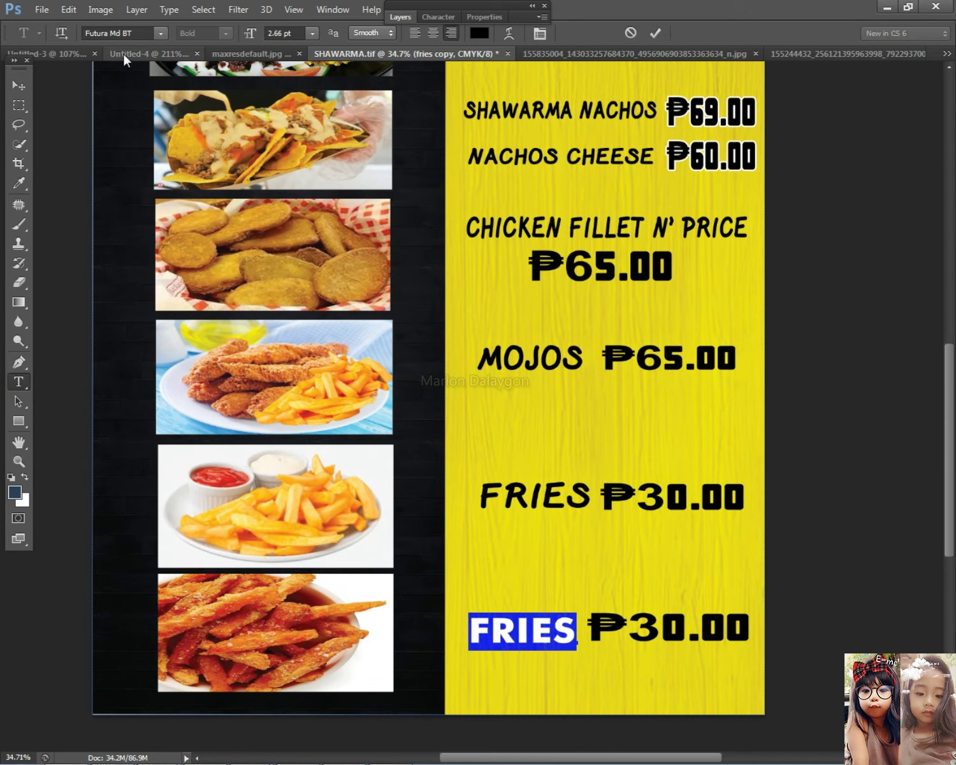
pyautogui.press('Return')
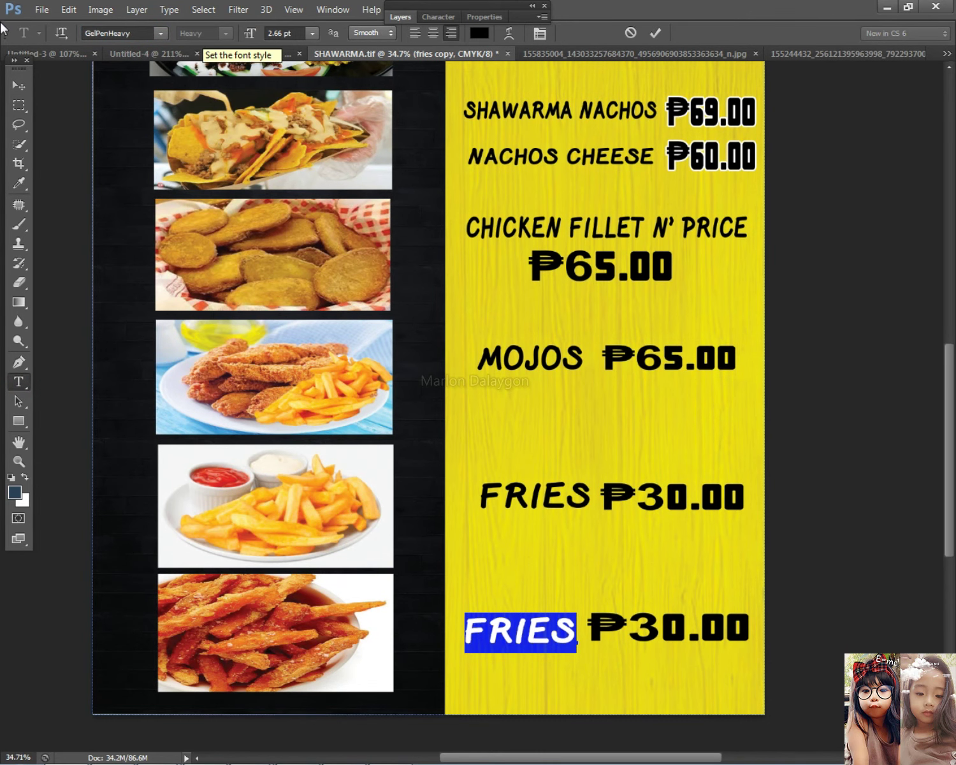
pyautogui.click(17, 86)
# - Nudge the lower FRIES text into place and scale it to about 96% width
pyautogui.scroll(3, 549, 514)
pyautogui.moveTo(560, 685); pyautogui.dragTo(567, 679)
pyautogui.hotkey('ctrl', 't')
pyautogui.moveTo(449, 667); pyautogui.dragTo(455, 666)
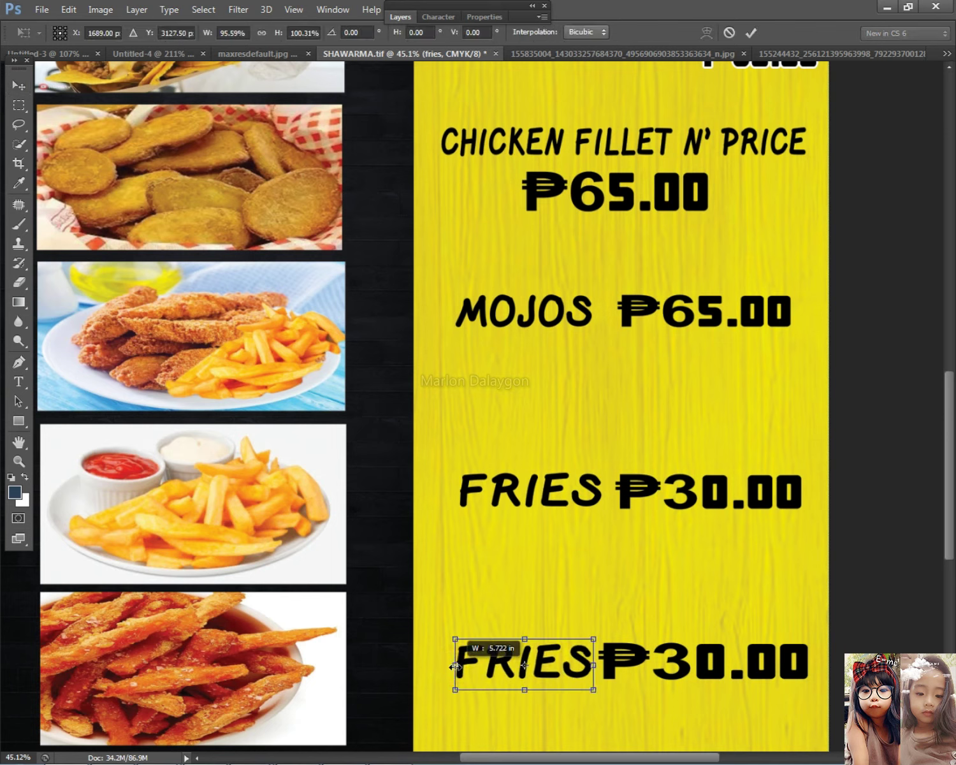
pyautogui.press('Return')
# - Replace the lower ₱30.00 price with a copy of the upper ₱30.00 price placed beside the lower FRIES
pyautogui.rightClick(657, 668)
pyautogui.click(688, 672)
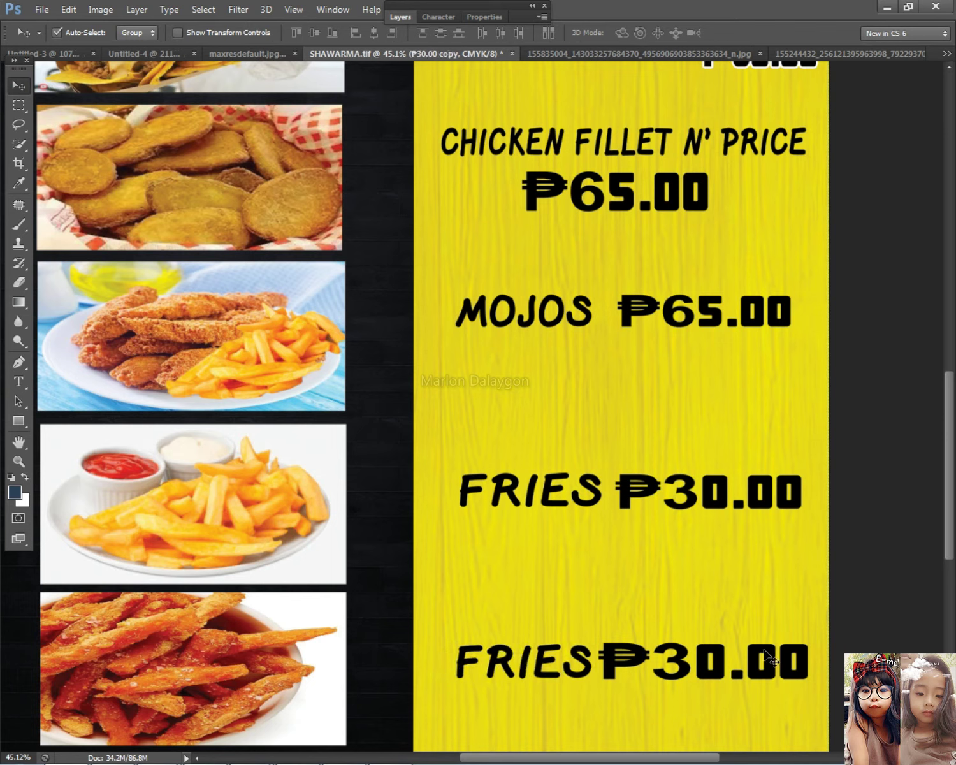
pyautogui.press('Delete')
pyautogui.moveTo(677, 510); pyautogui.dragTo(693, 660)
pyautogui.scroll(-1, 693, 661)
pyautogui.scroll(-2, 693, 661)
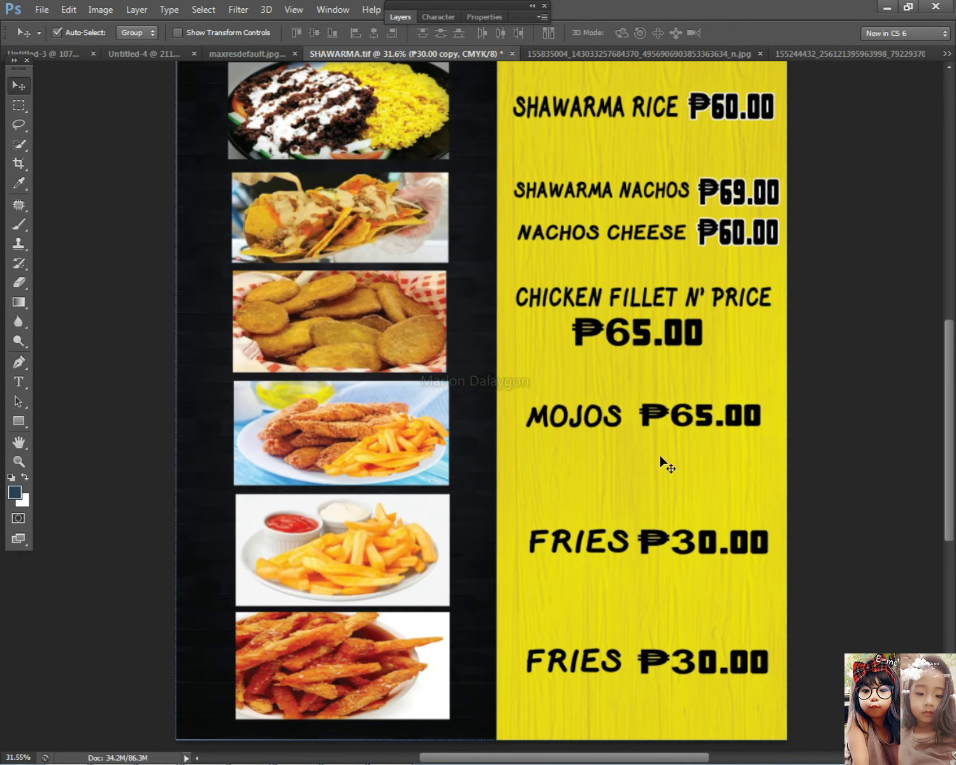
# - Scale the MOJOS text up slightly toward its upper-left corner
pyautogui.rightClick(588, 431)
pyautogui.click(628, 434)
pyautogui.hotkey('ctrl', 't')
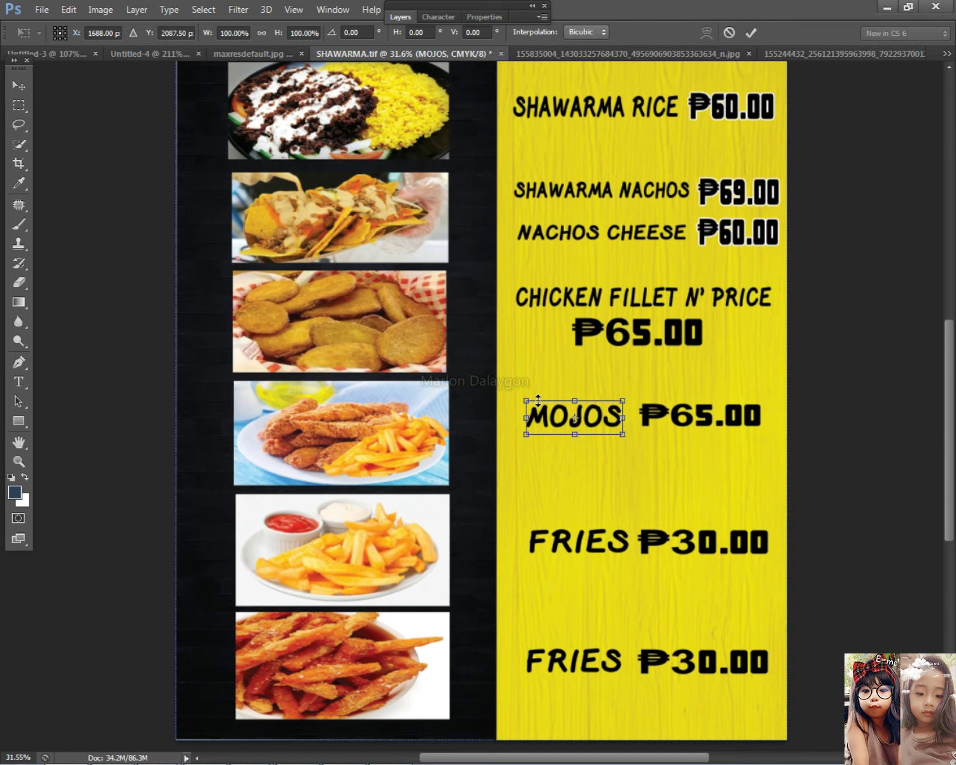
pyautogui.moveTo(521, 398); pyautogui.dragTo(514, 396)
pyautogui.press('Return')
# - Nudge the MOJOS row and the upper FRIES row slightly down, together with their prices
pyautogui.moveTo(809, 457); pyautogui.dragTo(555, 414)
pyautogui.hotkey('shift', 'Down')
pyautogui.hotkey('shift', 'Down')
pyautogui.hotkey('shift', 'Down')
pyautogui.moveTo(808, 570); pyautogui.dragTo(481, 515)
pyautogui.hotkey('shift', 'Down')
# - Move the lower ₱30.00 price onto its own line below FRIES and shift the lower FRIES text right and slightly up
pyautogui.moveTo(828, 681); pyautogui.dragTo(532, 653)
pyautogui.moveTo(704, 674); pyautogui.dragTo(687, 696)
pyautogui.moveTo(567, 692); pyautogui.dragTo(633, 668)
# - Change the lower FRIES text to SWEET FRIES and center it on the yellow panel with its ₱30.00 price below
pyautogui.click(16, 386)
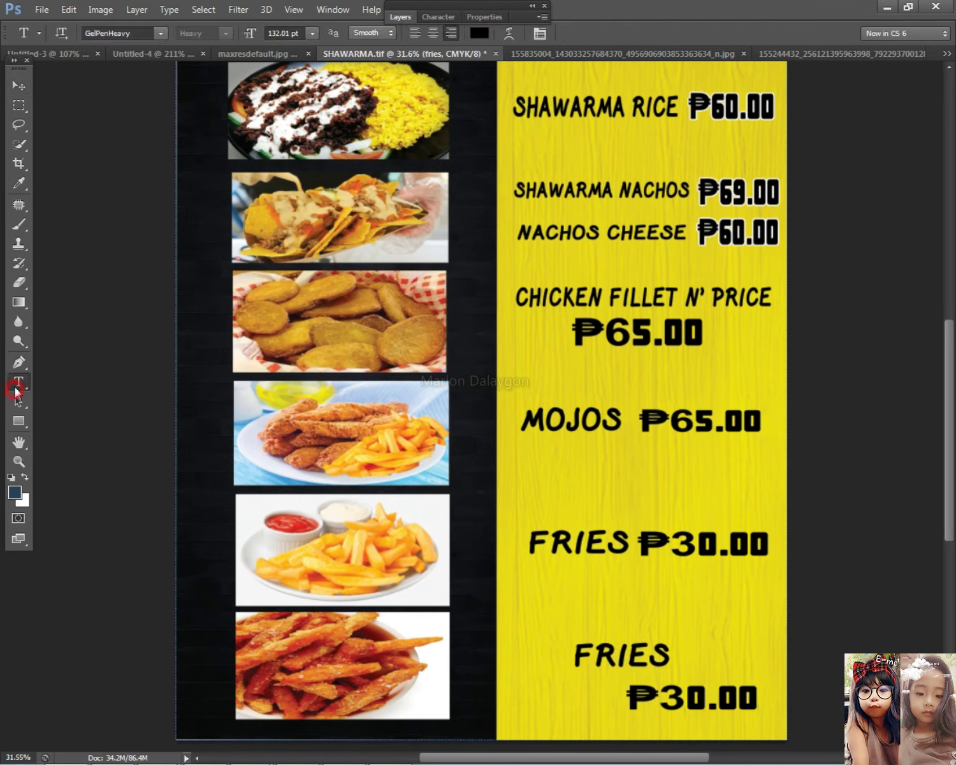
pyautogui.click(578, 650)
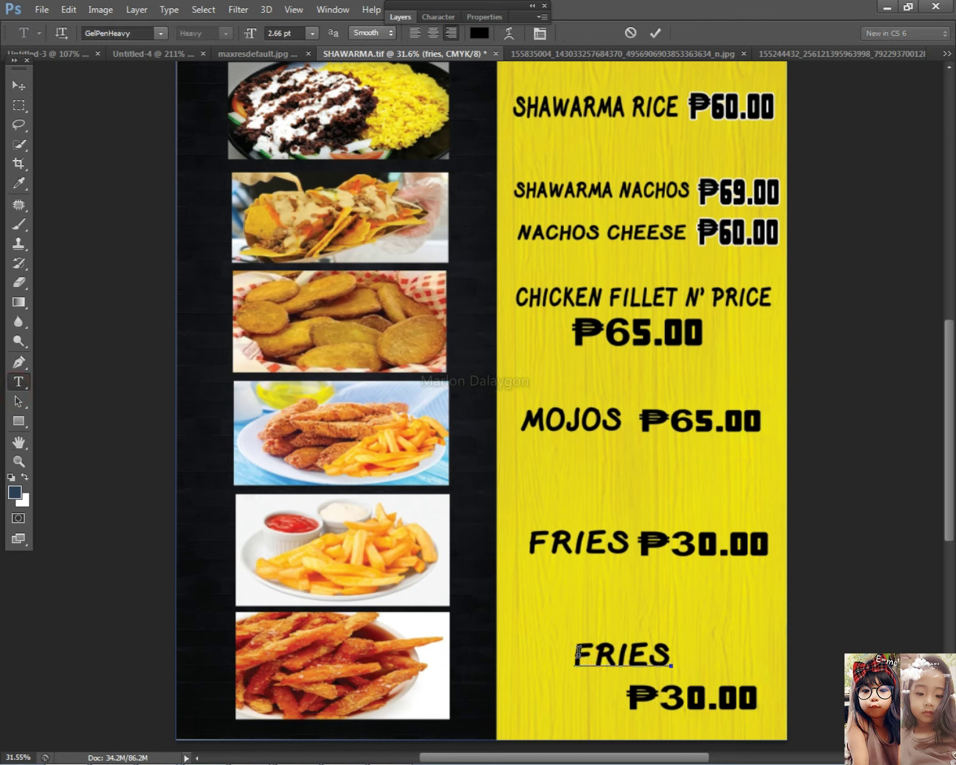
pyautogui.write('SW')
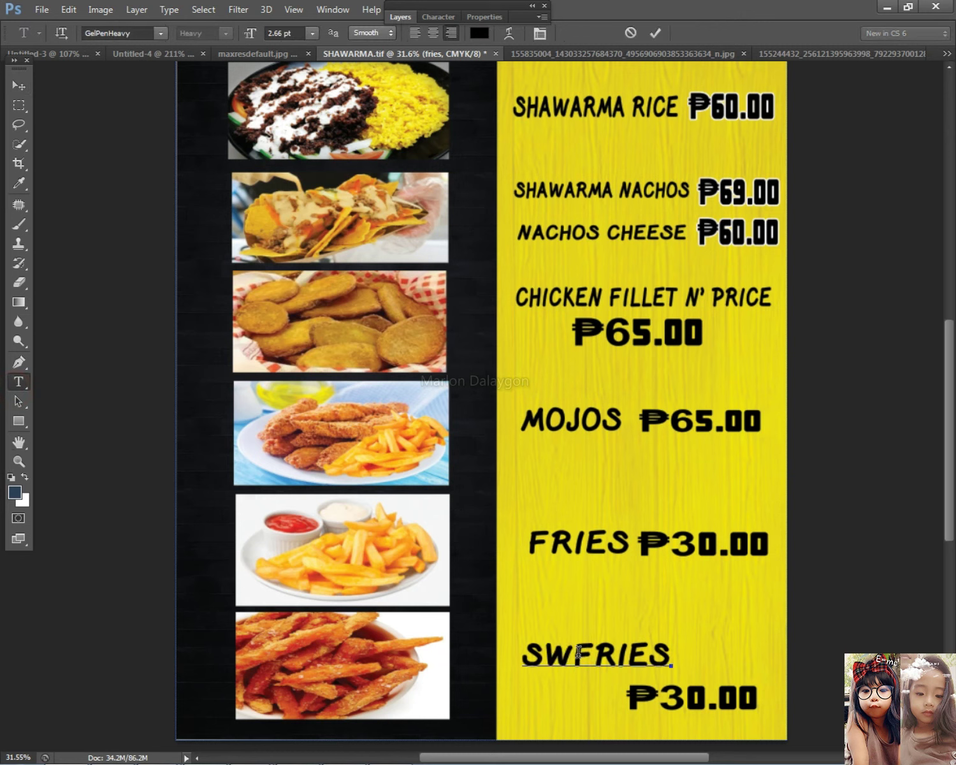
pyautogui.write('EET')
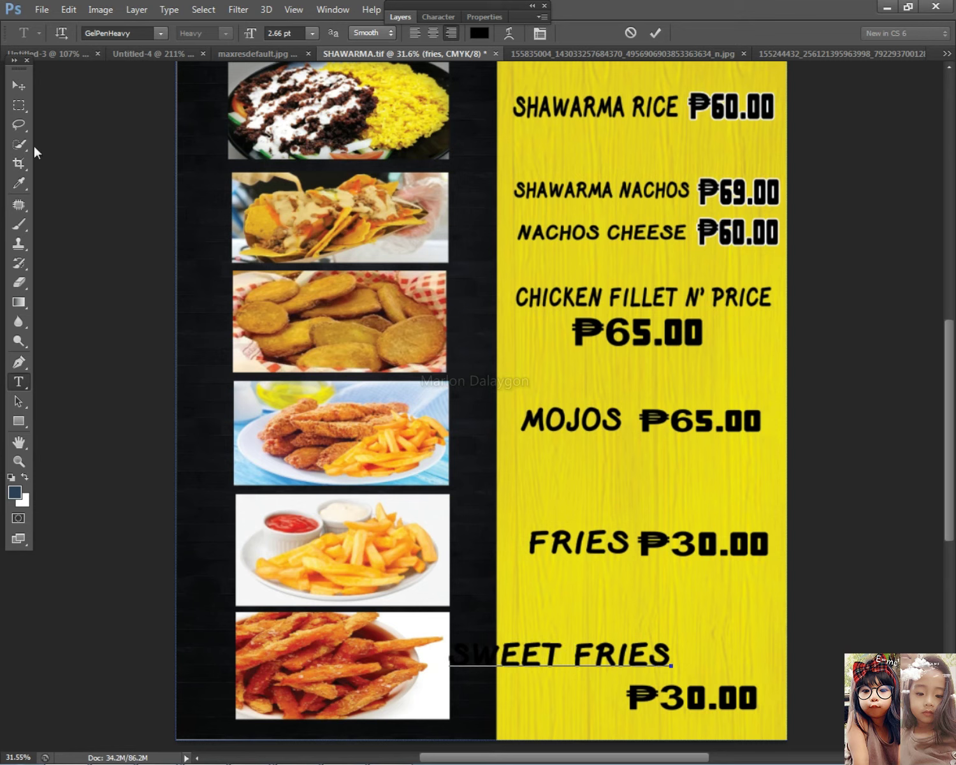
pyautogui.click(18, 85)
pyautogui.moveTo(603, 654); pyautogui.dragTo(627, 695)
pyautogui.moveTo(676, 656); pyautogui.dragTo(671, 693)
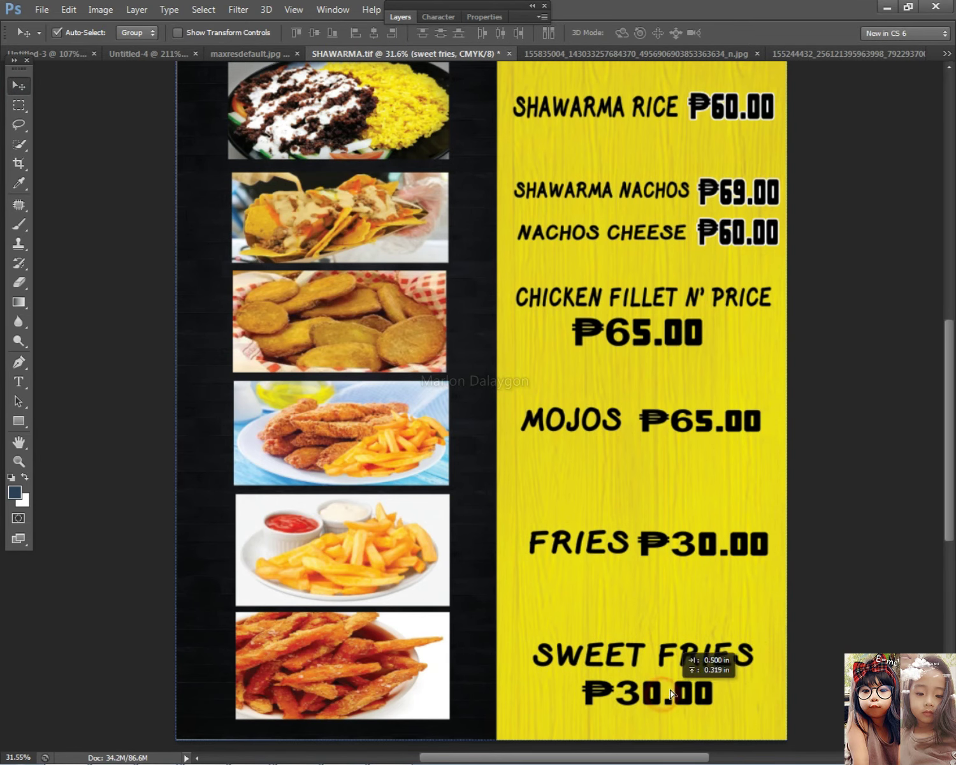
# - Enlarge the SHAWARMA RICE text and center it on the yellow panel with its ₱60.00 price moved below
pyautogui.scroll(1, 836, 533)
pyautogui.keyDown('alt'); pyautogui.scroll(-6, 836, 533); pyautogui.keyUp('alt')
pyautogui.keyDown('alt'); pyautogui.scroll(4, 752, 519); pyautogui.keyUp('alt')
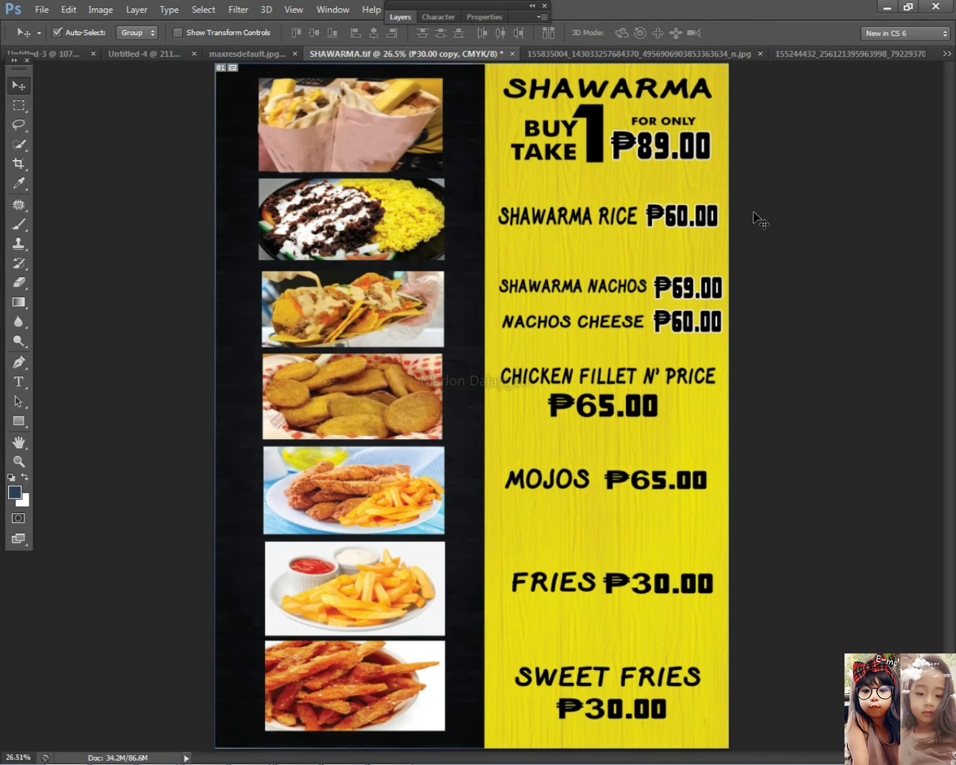
pyautogui.moveTo(692, 223); pyautogui.dragTo(622, 257)
pyautogui.moveTo(583, 219); pyautogui.dragTo(601, 214)
pyautogui.hotkey('ctrl', 't')
pyautogui.moveTo(660, 227); pyautogui.dragTo(712, 221)
pyautogui.press('Return')
pyautogui.moveTo(637, 216); pyautogui.dragTo(632, 209)
pyautogui.moveTo(631, 256); pyautogui.dragTo(632, 249)
# - Nudge the SHAWARMA NACHOS and NACHOS CHEESE names and their prices slightly down together
pyautogui.moveTo(763, 333); pyautogui.dragTo(550, 292)
pyautogui.press('Down')
pyautogui.press('Down')
pyautogui.press('Down')
pyautogui.press('Down')
pyautogui.press('Down')
pyautogui.press('Down')
pyautogui.press('Down')
pyautogui.press('Down')
pyautogui.press('Down')
pyautogui.press('Down')
pyautogui.press('Down')
pyautogui.press('Down')
pyautogui.press('Down')
pyautogui.press('Down')
pyautogui.press('Down')
pyautogui.press('Down')
pyautogui.press('Down')
pyautogui.press('Down')
pyautogui.press('Down')
pyautogui.press('Down')
pyautogui.hotkey('shift', 'Down')
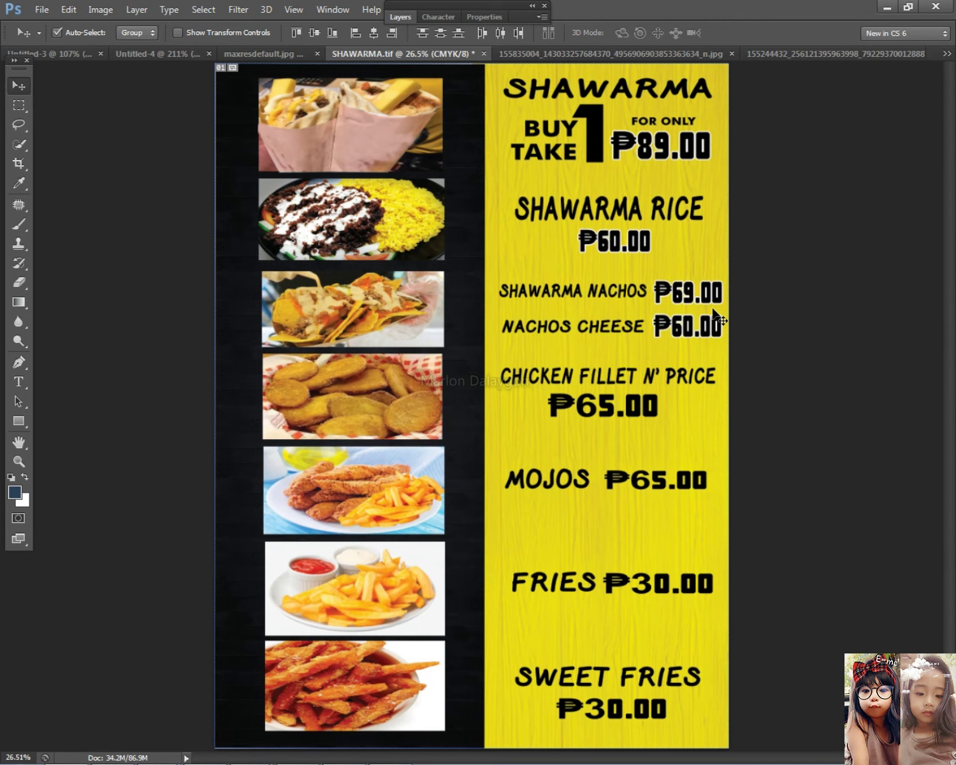
# - Nudge the MOJOS text and its ₱65.00 price slightly down together
pyautogui.scroll(-3, 797, 352)
pyautogui.scroll(2, 809, 347)
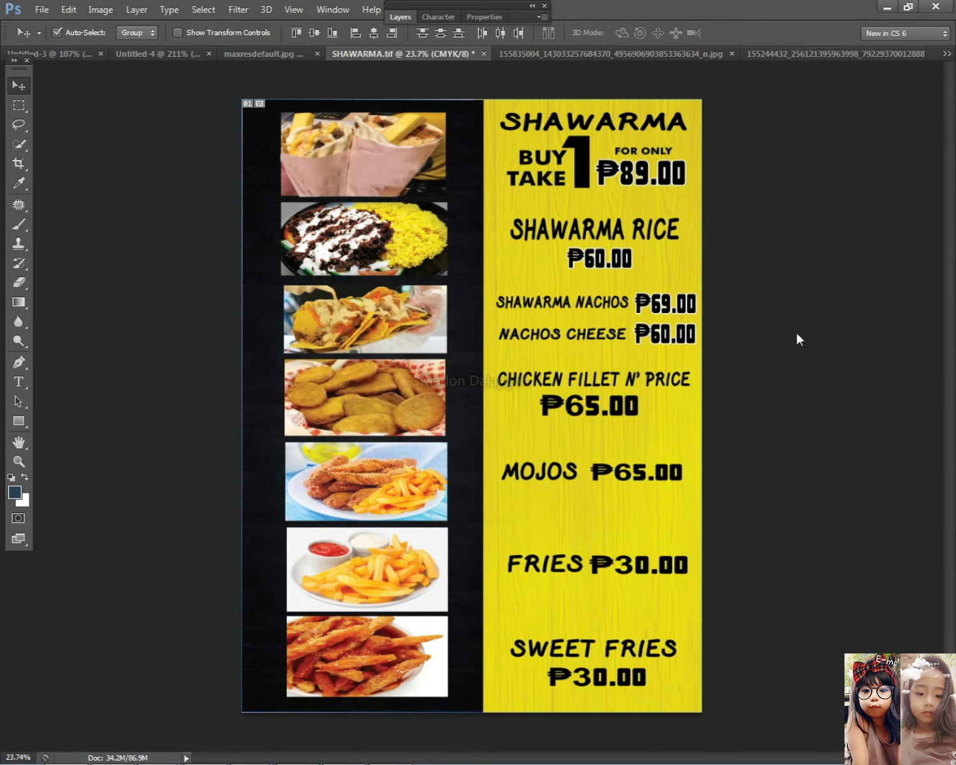
pyautogui.click(574, 403)
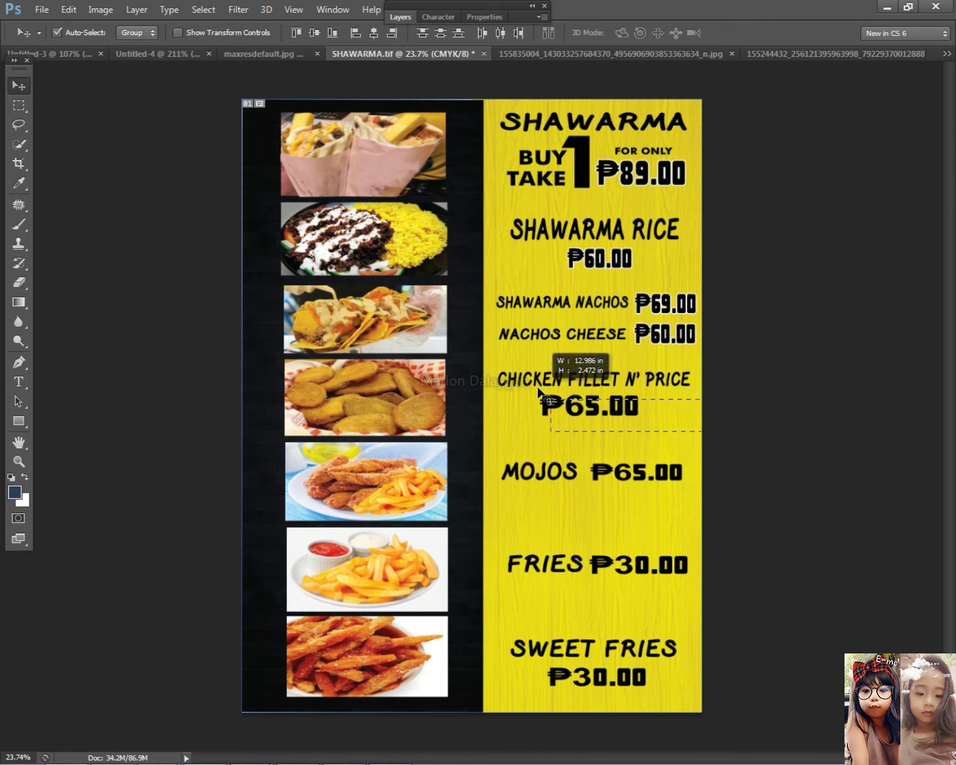
pyautogui.moveTo(737, 405); pyautogui.dragTo(485, 360)
pyautogui.moveTo(802, 495); pyautogui.dragTo(480, 463)
pyautogui.scroll(-2, 824, 488)
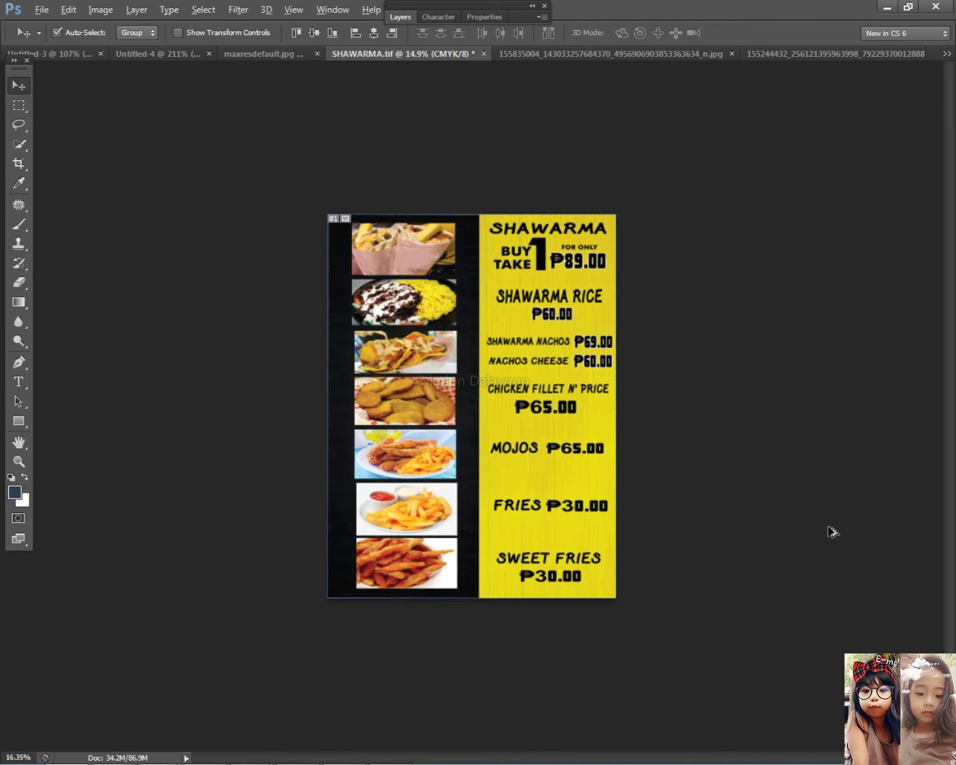
pyautogui.scroll(2, 832, 529)
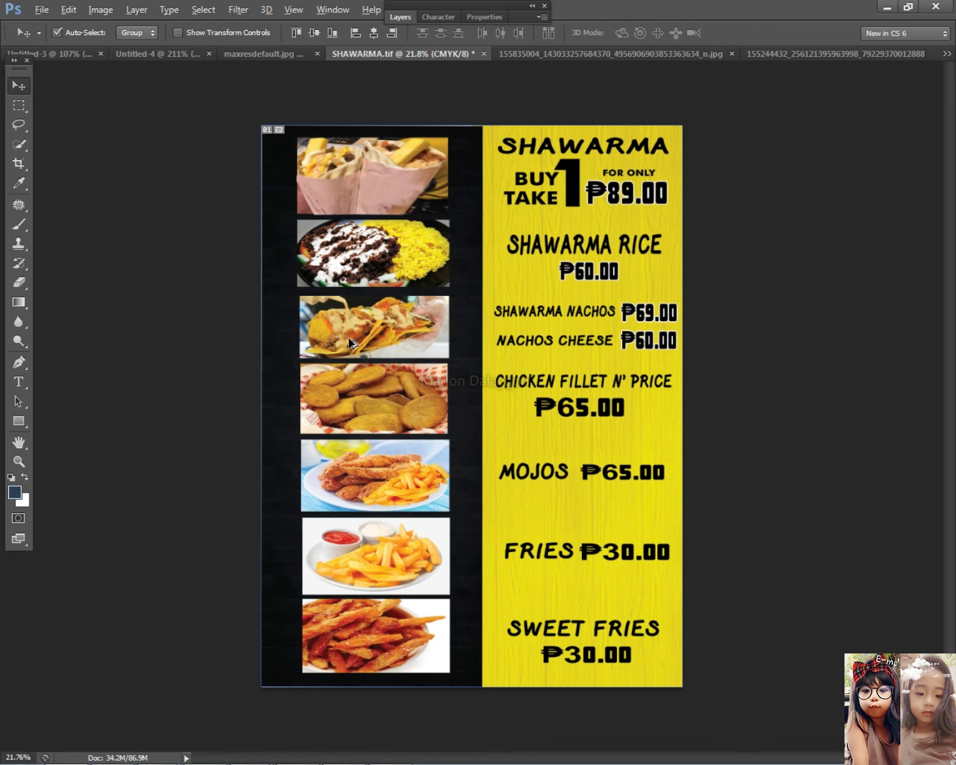
# - Switch to the Chrome browser and open google.com in the Landbank page's tab
pyautogui.hotkey('alt', 'Tab')
pyautogui.hotkey('alt', 'Tab')
pyautogui.hotkey('alt', 'Tab')
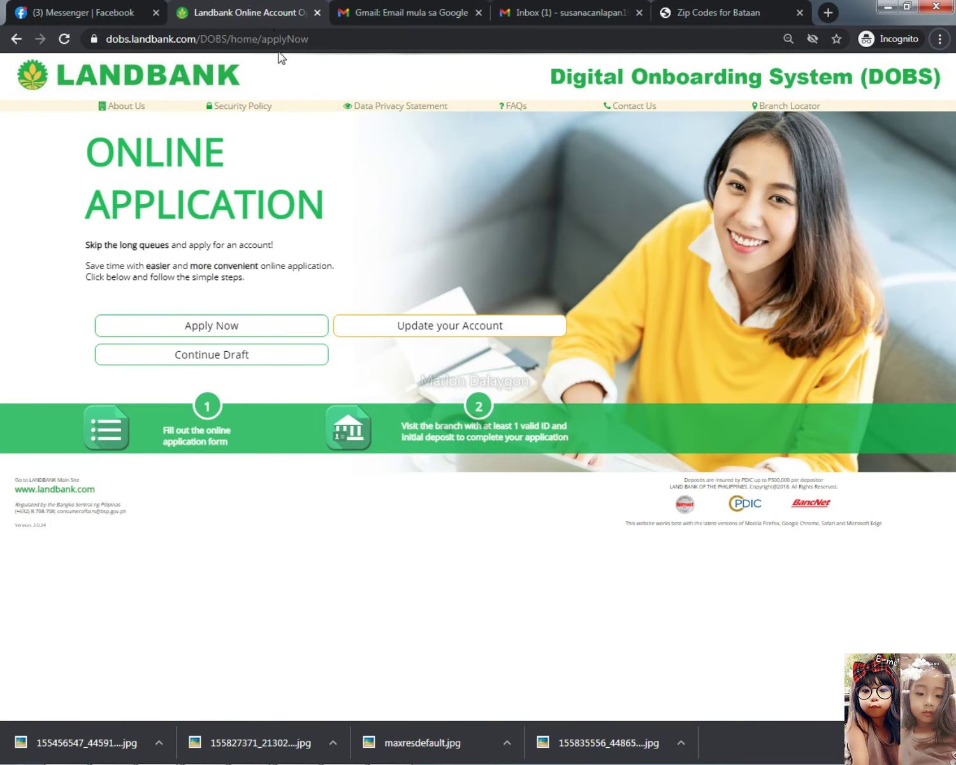
pyautogui.click(287, 39)
pyautogui.write('google.com')
pyautogui.press('Return')
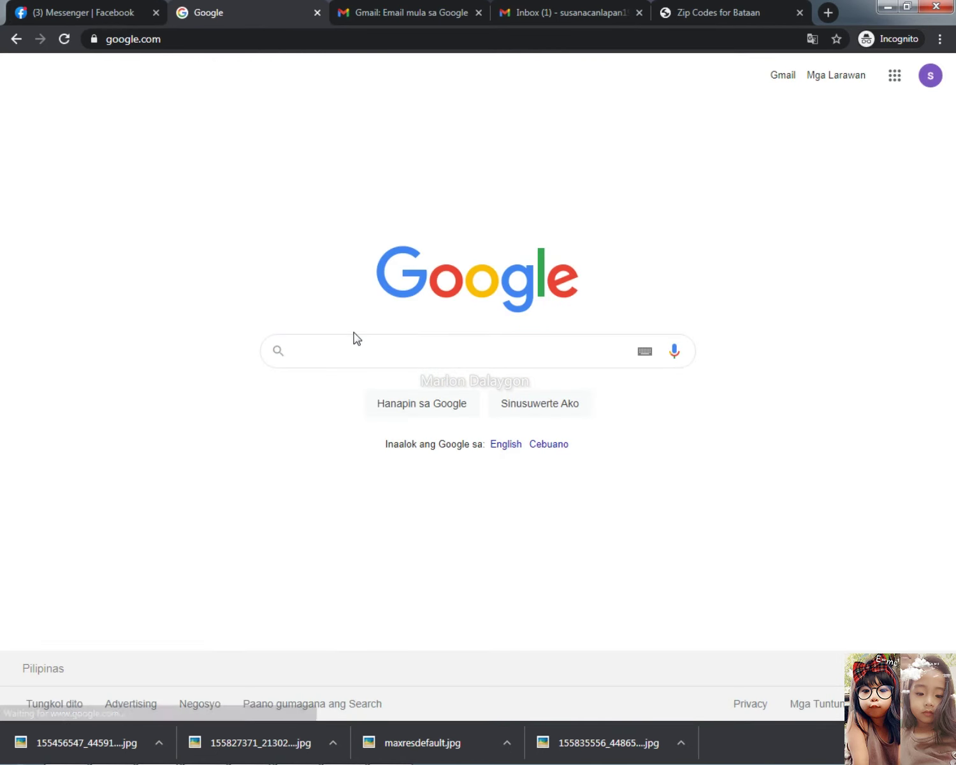
# - Search Google for "shawarma icon png" and show the image results
pyautogui.write('shaw')
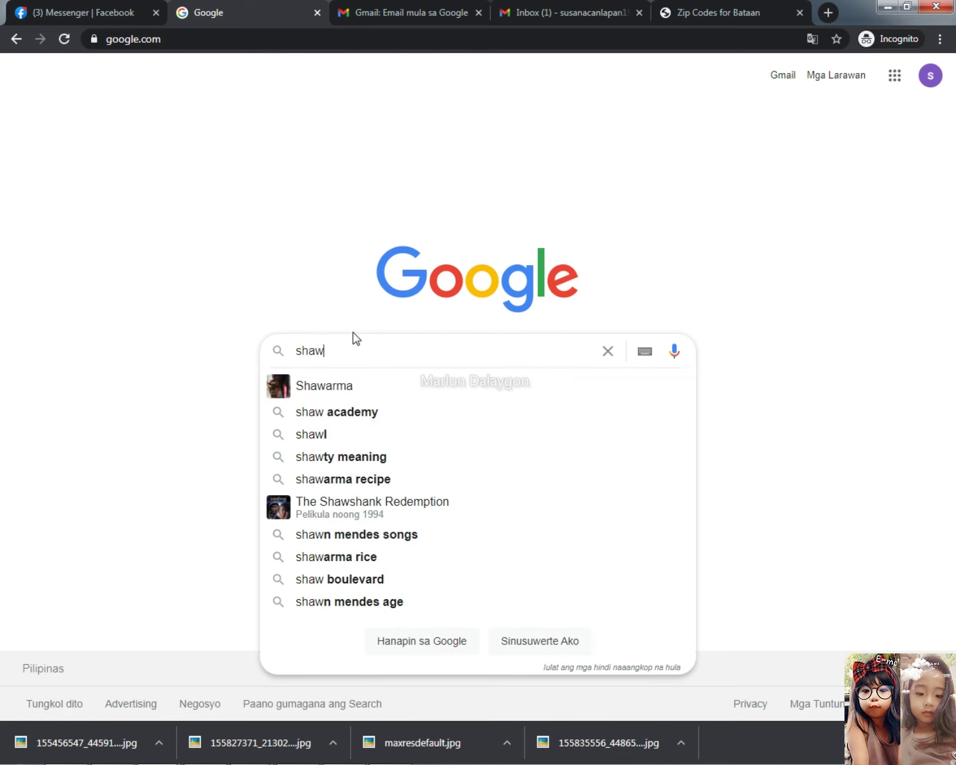
pyautogui.write('arma ic')
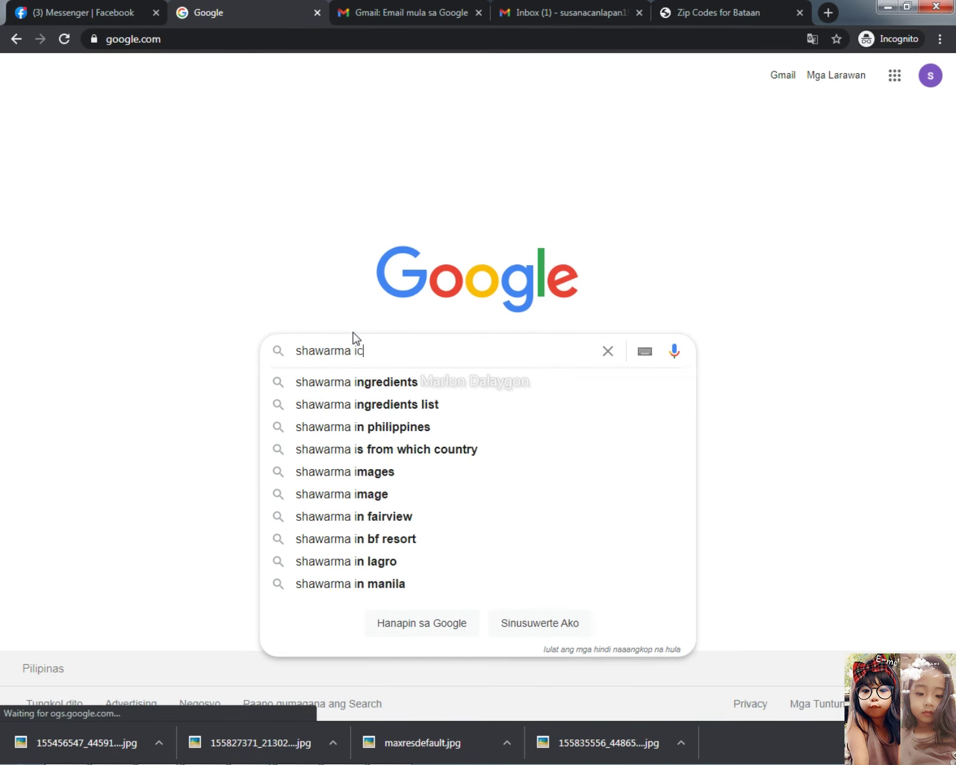
pyautogui.press('Down')
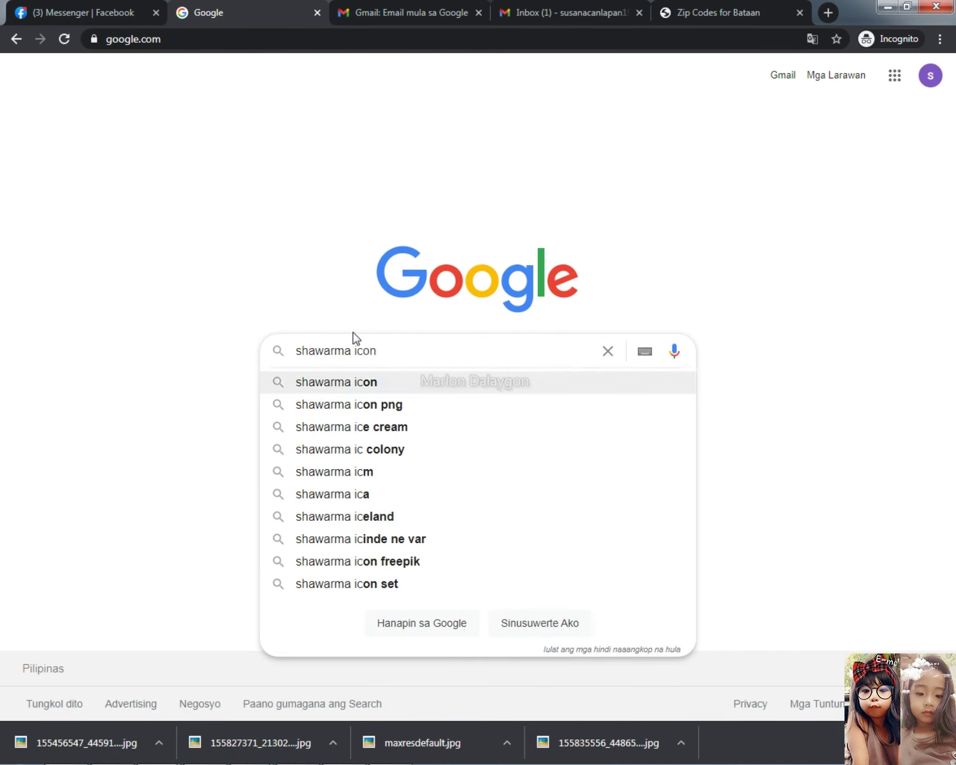
pyautogui.press('Down')
pyautogui.press('Return')
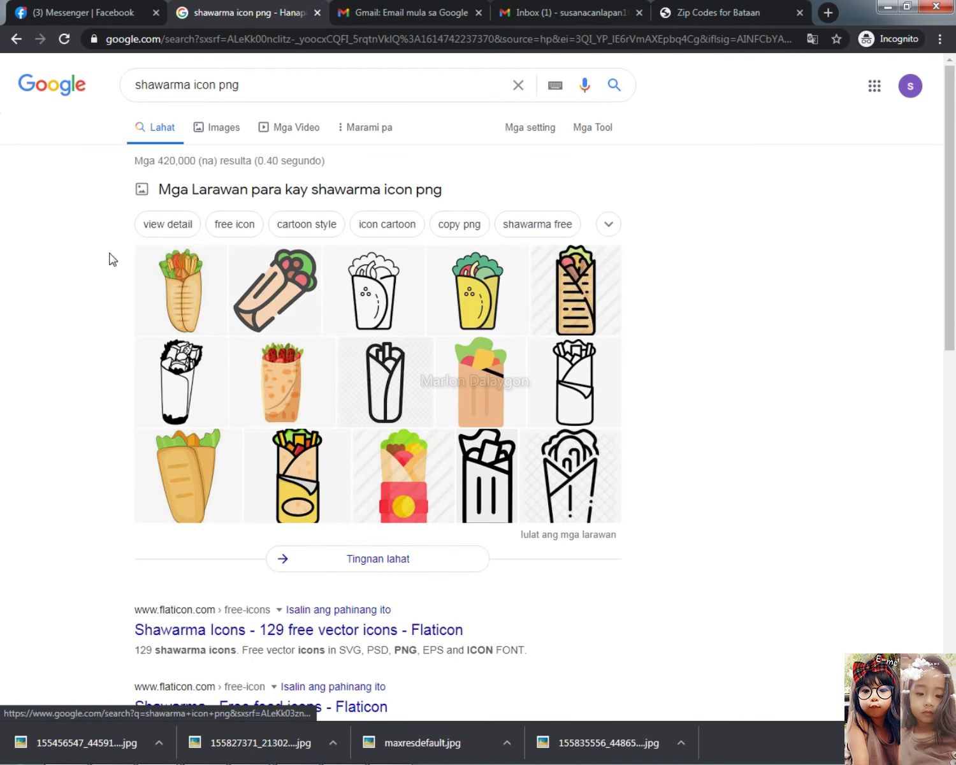
pyautogui.click(199, 126)
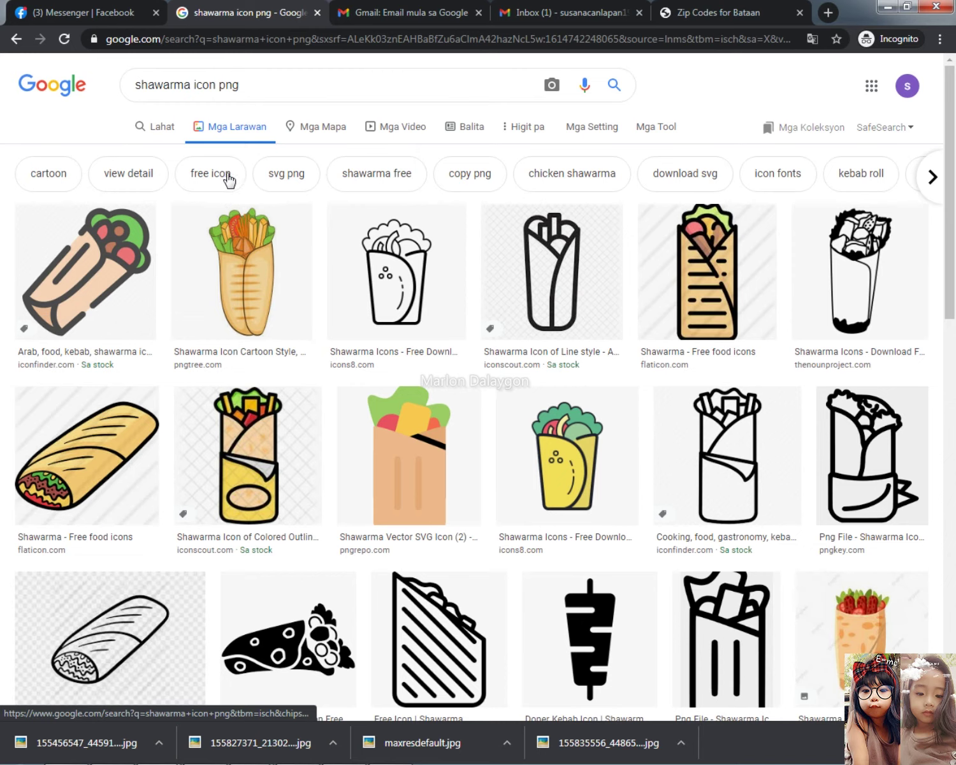
# - Preview several shawarma and wrap illustrations from the image results and their related images
pyautogui.click(840, 303)
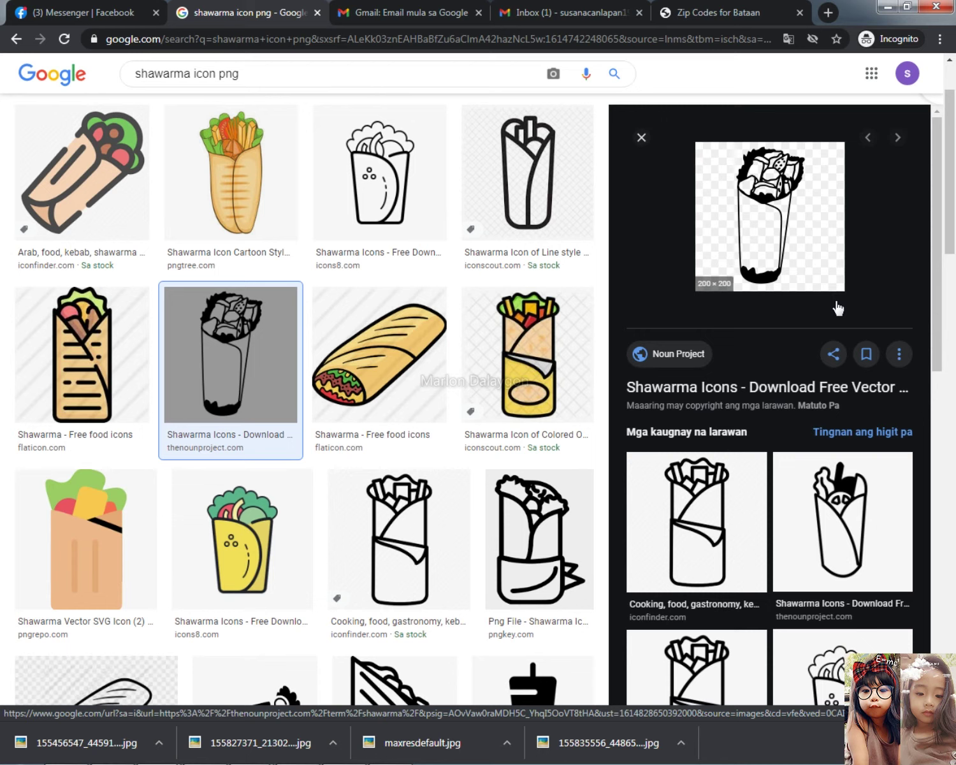
pyautogui.click(712, 548)
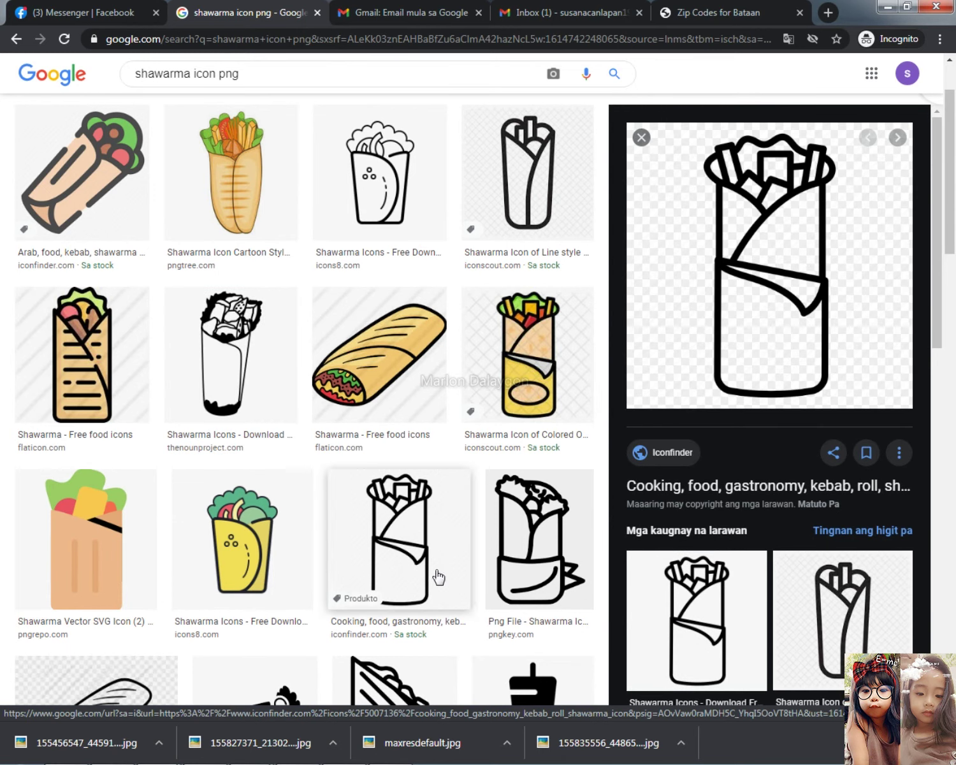
pyautogui.scroll(-5, 444, 575)
pyautogui.scroll(-3, 445, 575)
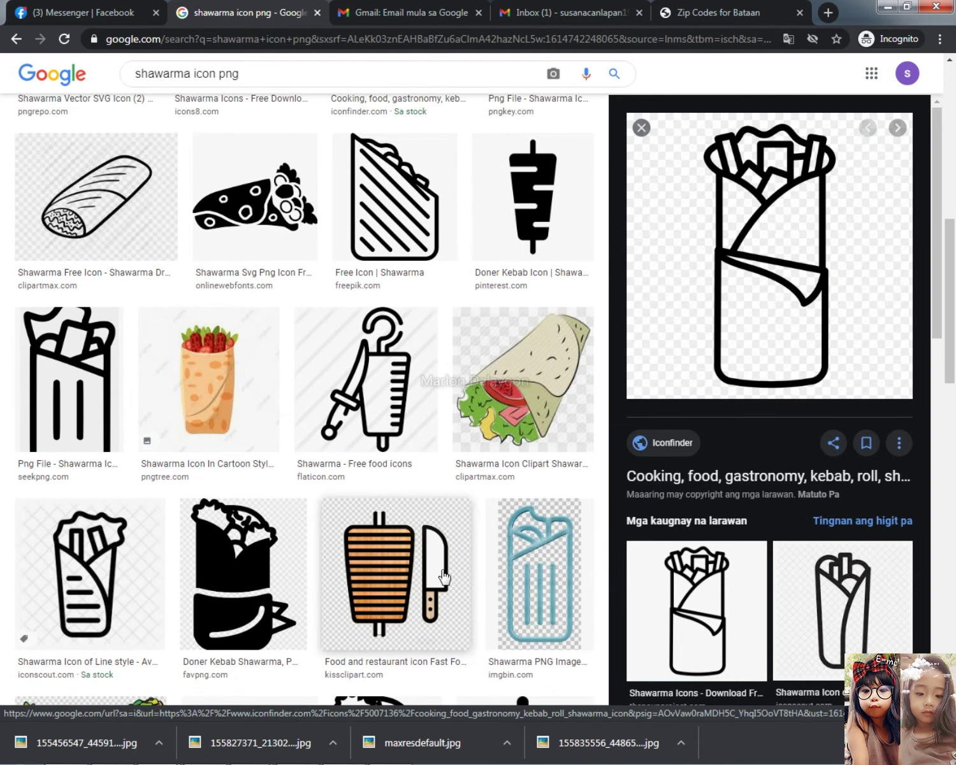
pyautogui.click(564, 411)
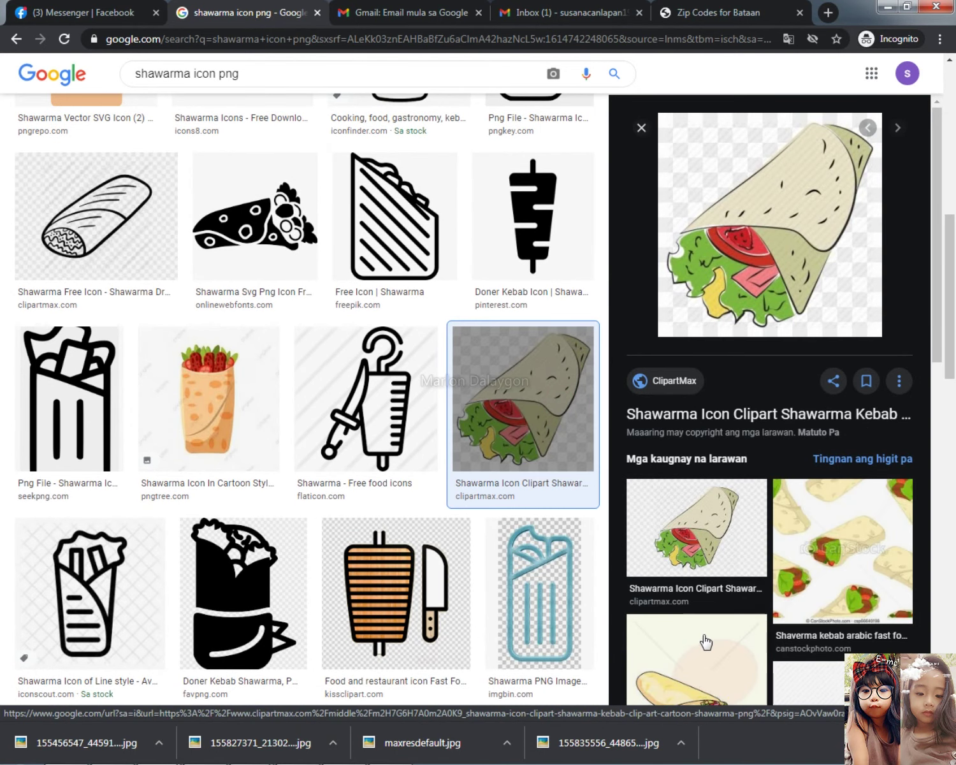
pyautogui.click(704, 633)
pyautogui.click(707, 609)
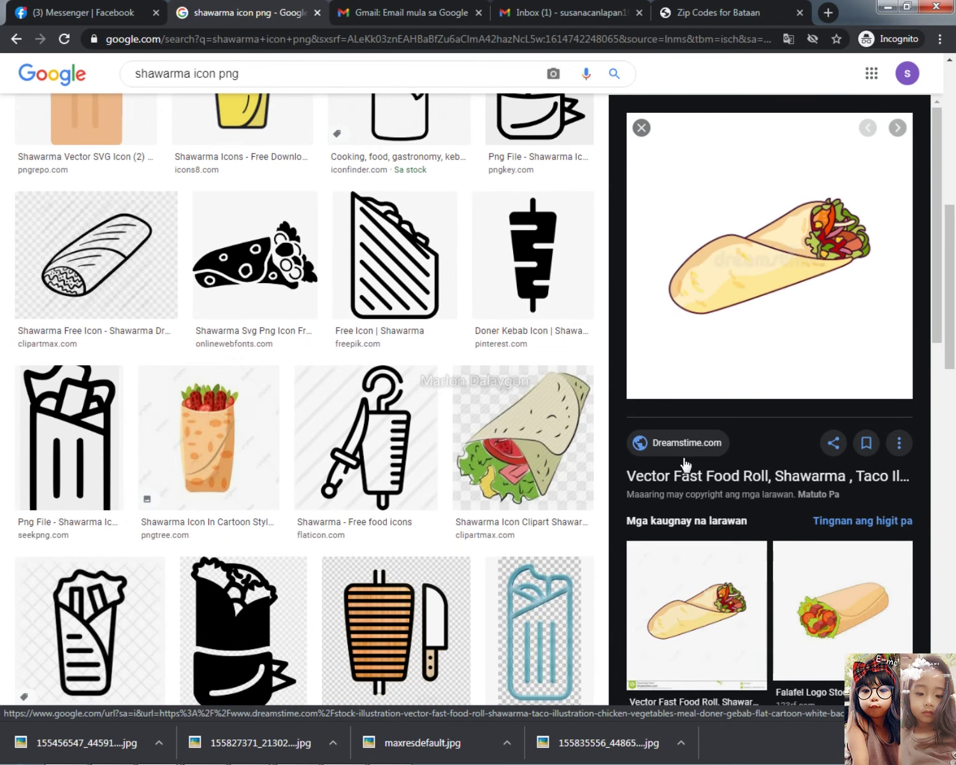
# - Copy the Dreamstime Chicken Roll Icon image and paste it into the SHAWARMA.tif menu in Photoshop
pyautogui.scroll(-5, 787, 317)
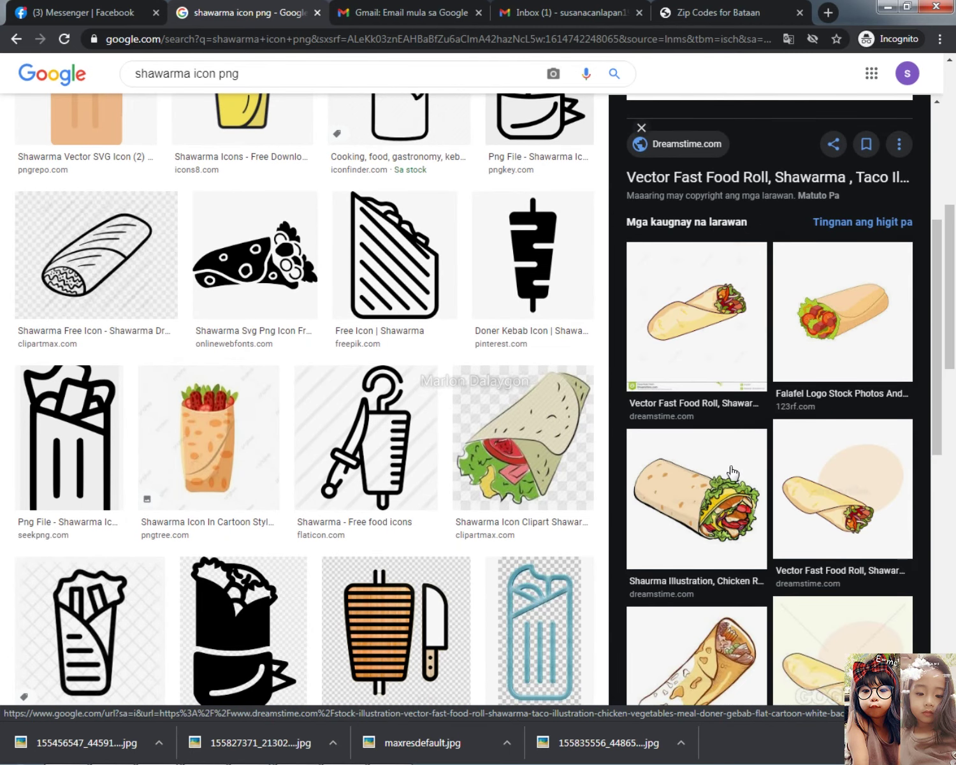
pyautogui.scroll(-5, 731, 469)
pyautogui.click(730, 466)
pyautogui.rightClick(771, 237)
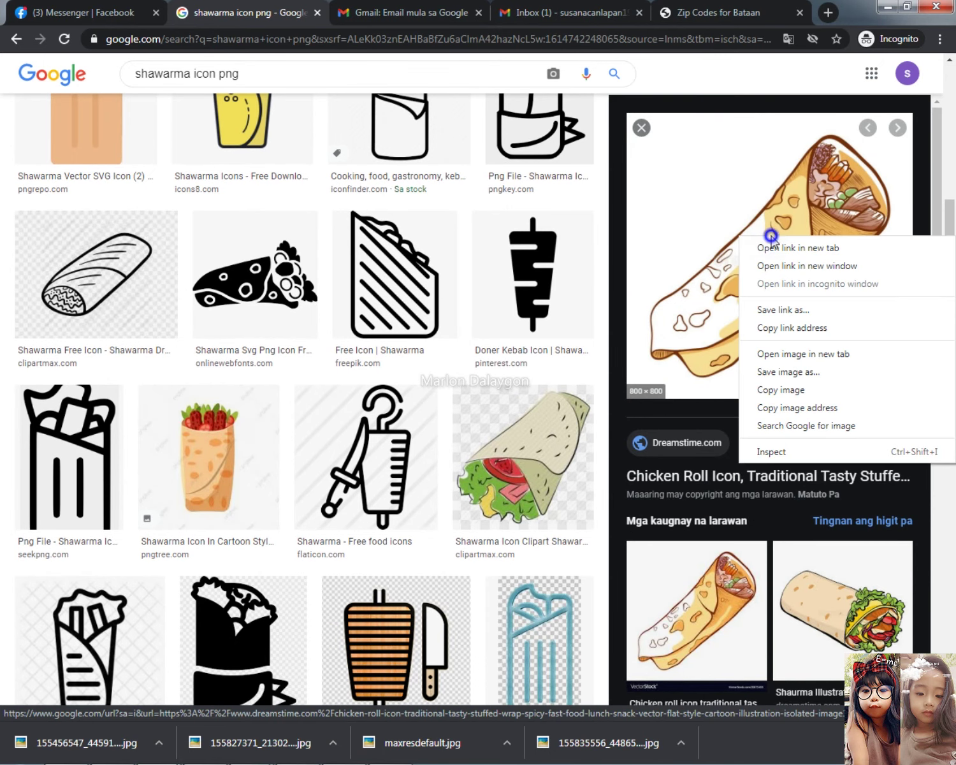
pyautogui.click(781, 390)
pyautogui.hotkey('alt', 'Tab')
pyautogui.hotkey('ctrl', 'v')
pyautogui.scroll(1, 494, 415)
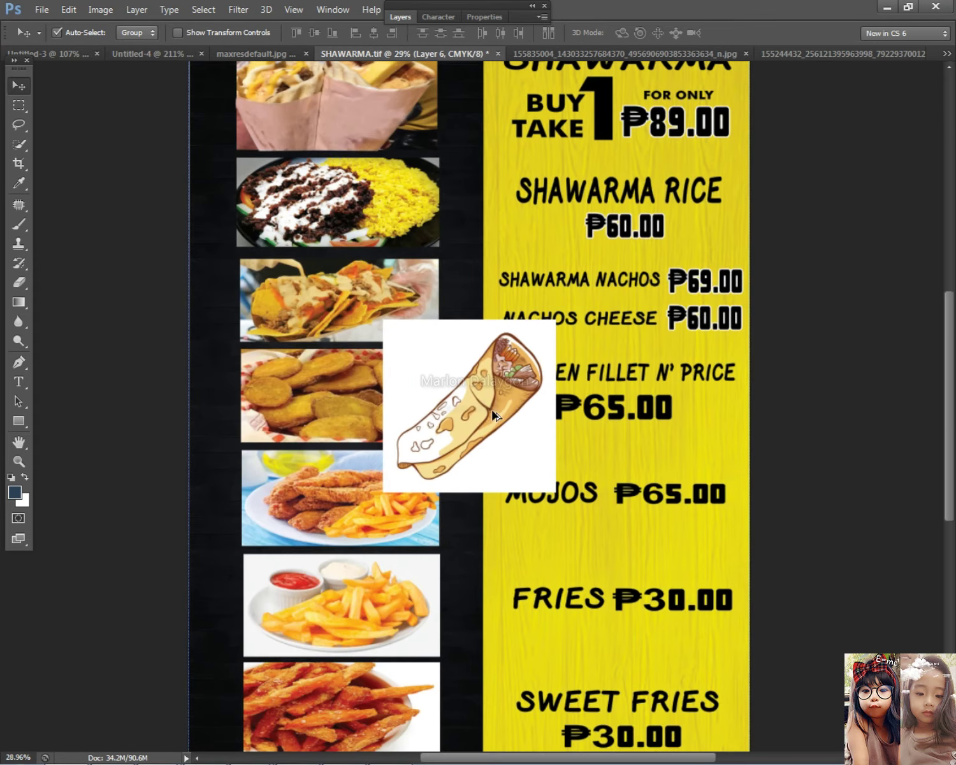
# - Erase the white background around the pasted wrap illustration with the Magic Eraser
pyautogui.rightClick(14, 284)
pyautogui.click(83, 312)
pyautogui.click(521, 437)
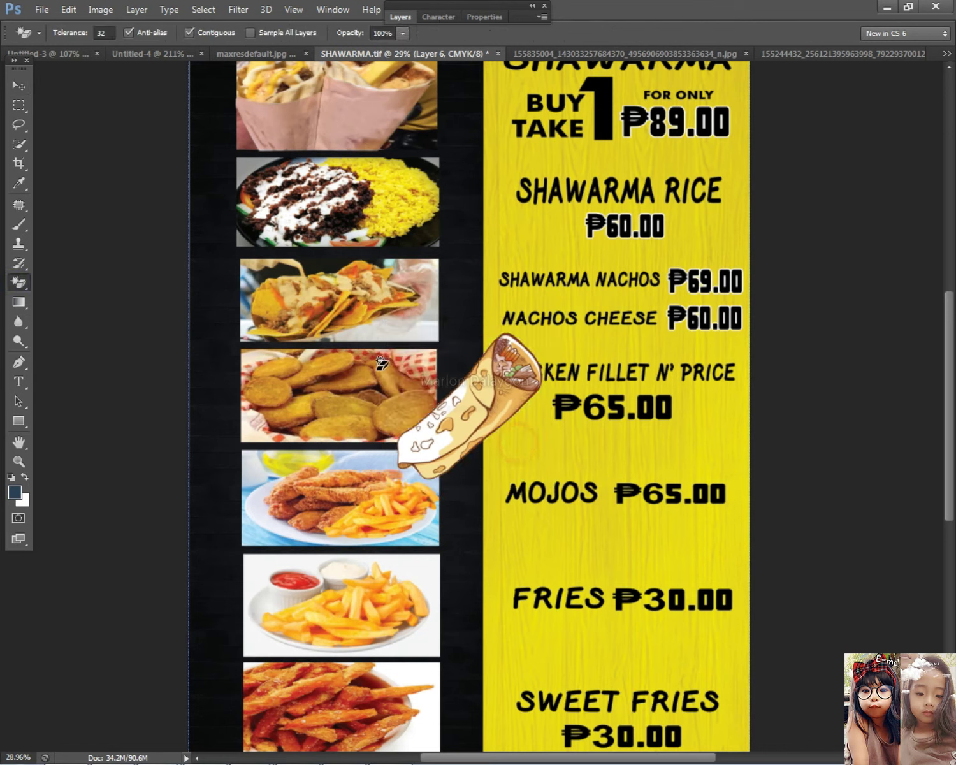
# - Move the wrap illustration onto the yellow panel above the MOJOS price and scale it down
pyautogui.click(14, 93)
pyautogui.moveTo(525, 398); pyautogui.dragTo(704, 497)
pyautogui.hotkey('ctrl', 't')
pyautogui.moveTo(723, 432); pyautogui.dragTo(699, 453)
pyautogui.press('Return')
# - Set the opacity of the wrap illustration's layer to 27%
pyautogui.click(400, 17)
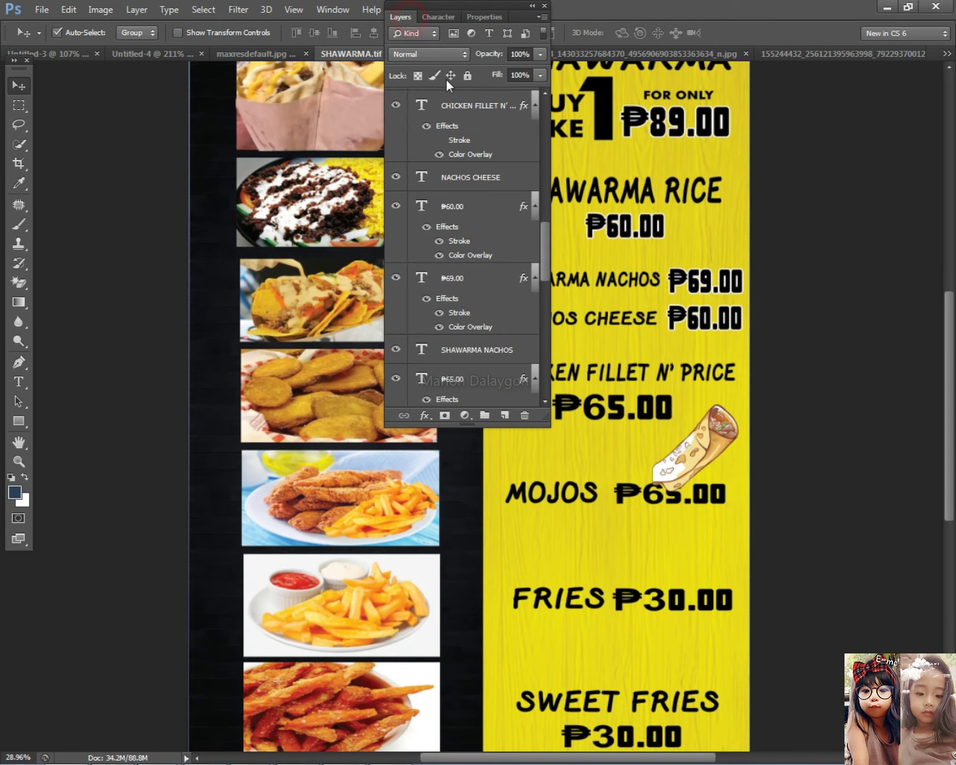
pyautogui.rightClick(657, 432)
pyautogui.click(688, 451)
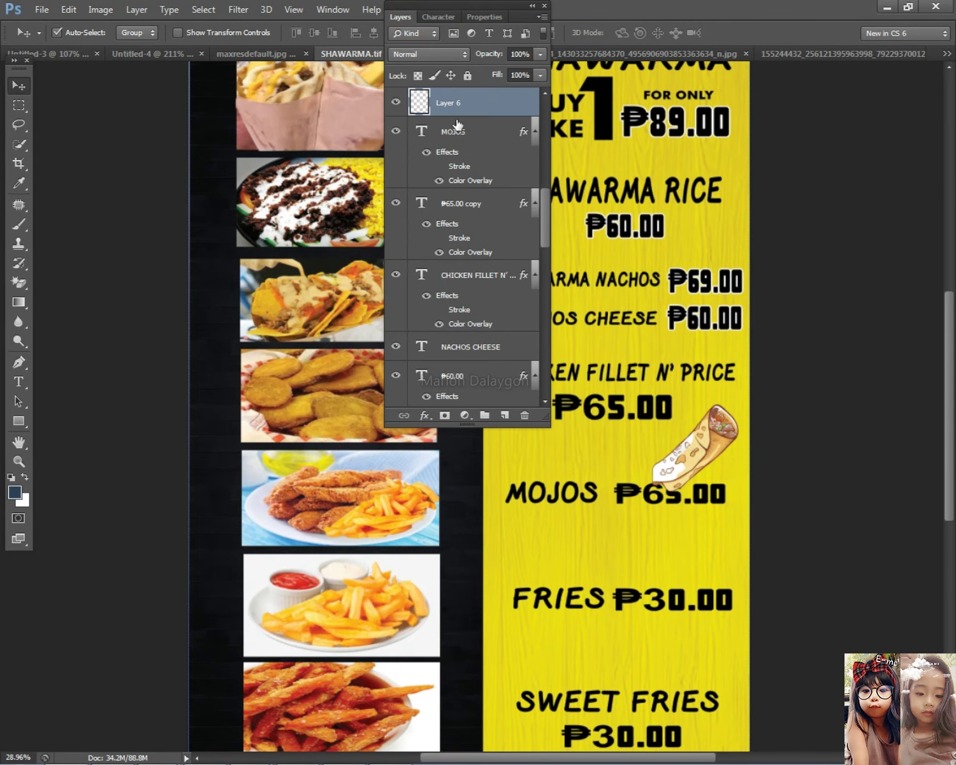
pyautogui.doubleClick(498, 102)
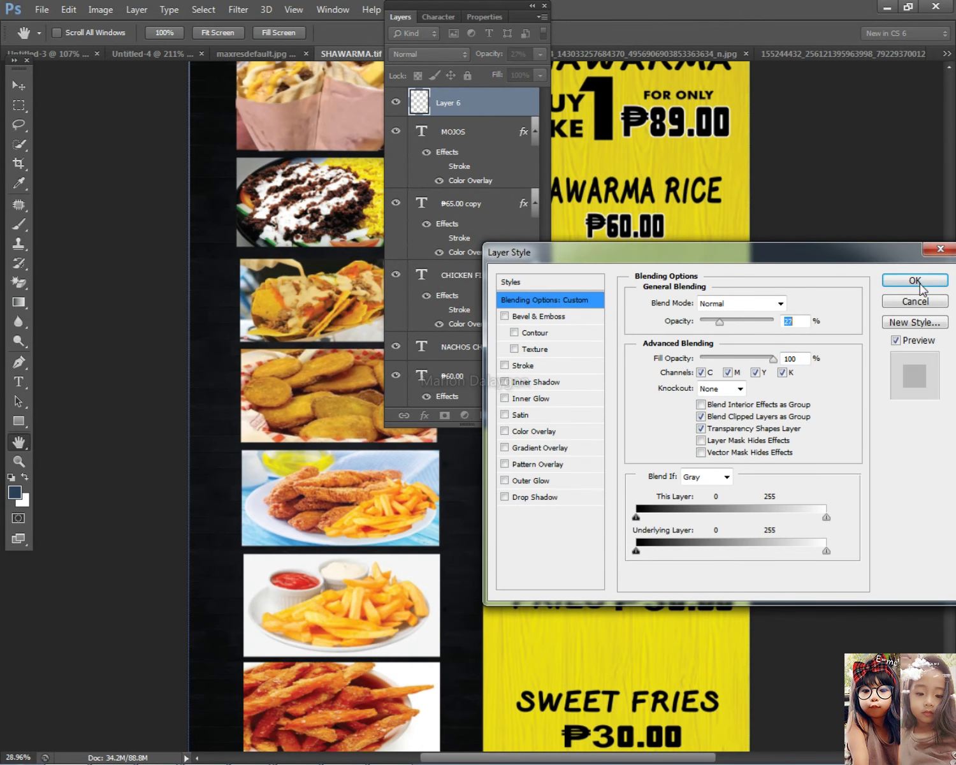
pyautogui.click(914, 279)
pyautogui.press('v')
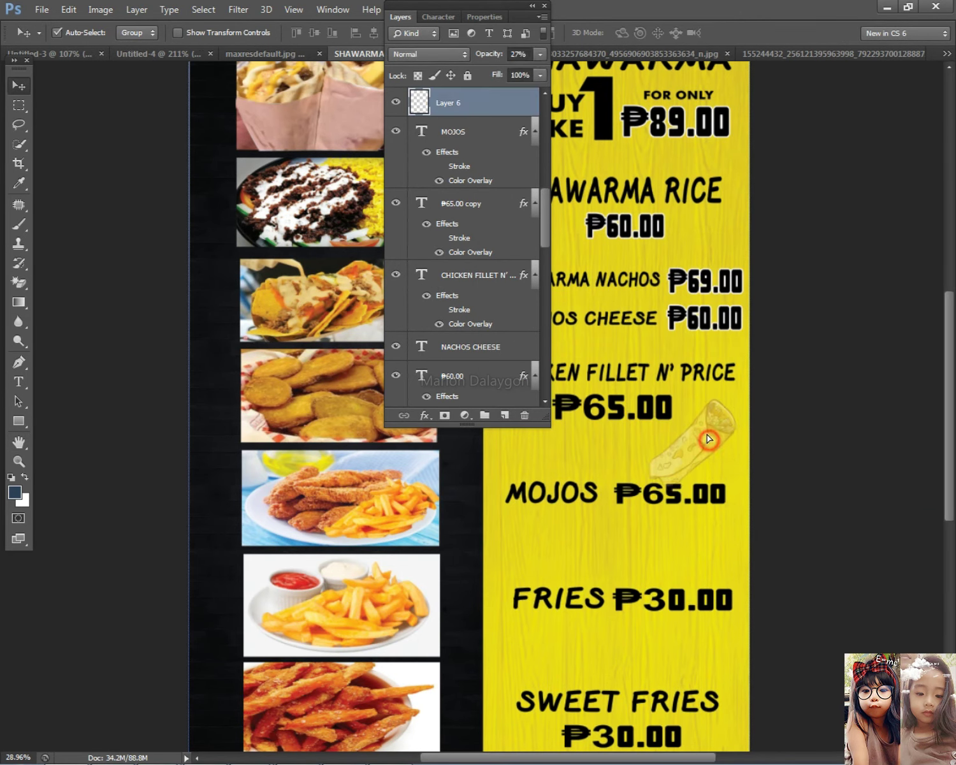
pyautogui.click(395, 24)
# - Select all the menu text and prices on the yellow panel and bring them to the front
pyautogui.hotkey('ctrl', '0')
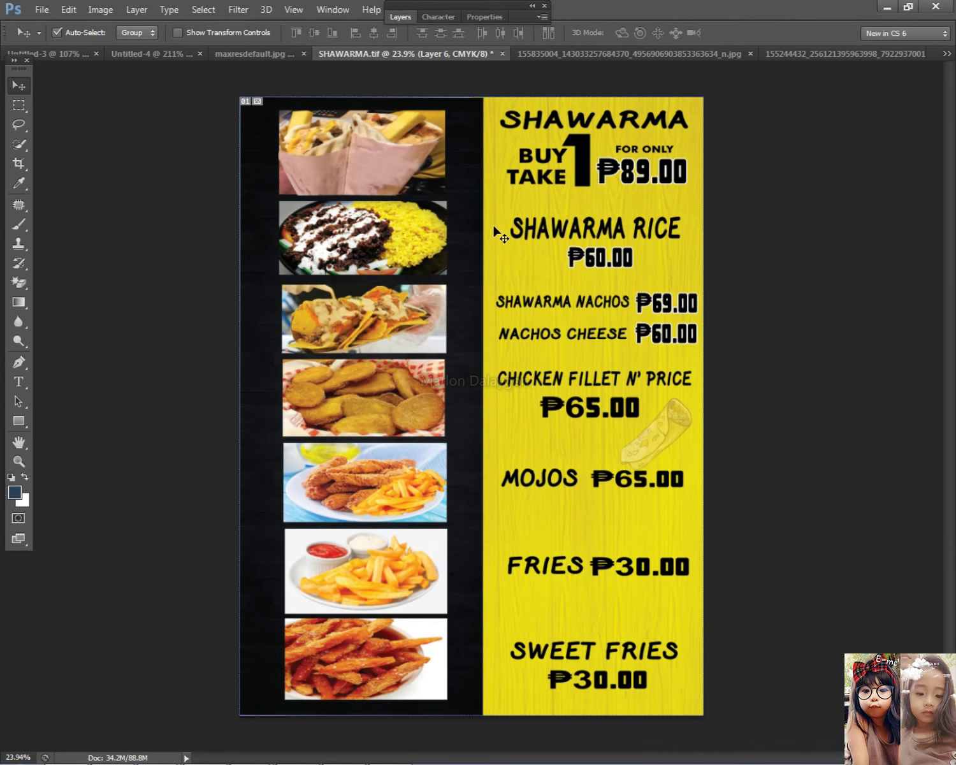
pyautogui.moveTo(499, 89); pyautogui.dragTo(572, 722)
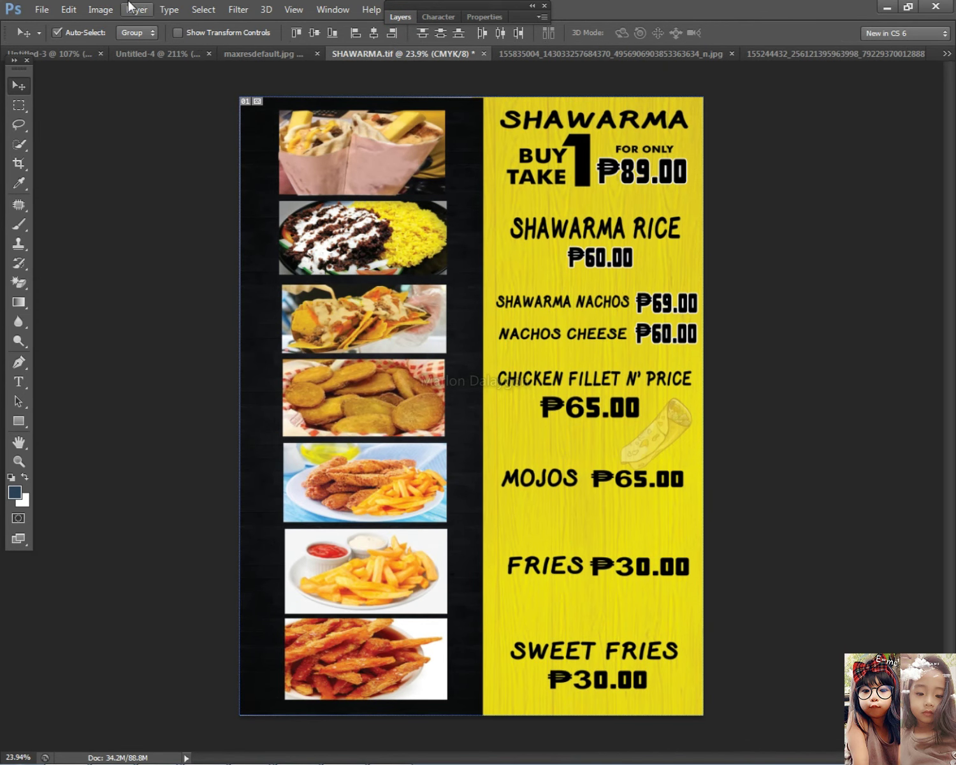
pyautogui.click(137, 10)
pyautogui.moveTo(209, 359)
pyautogui.click(367, 354)
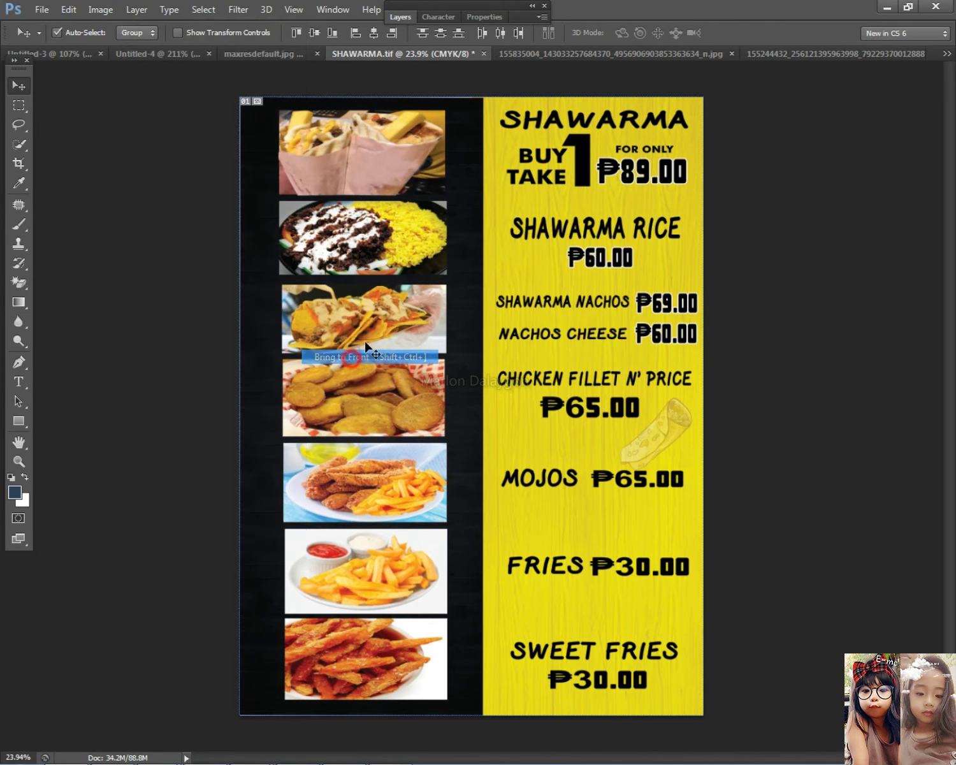
pyautogui.scroll(1, 627, 395)
pyautogui.moveTo(691, 450); pyautogui.dragTo(587, 465)
pyautogui.hotkey('ctrl', 'z')
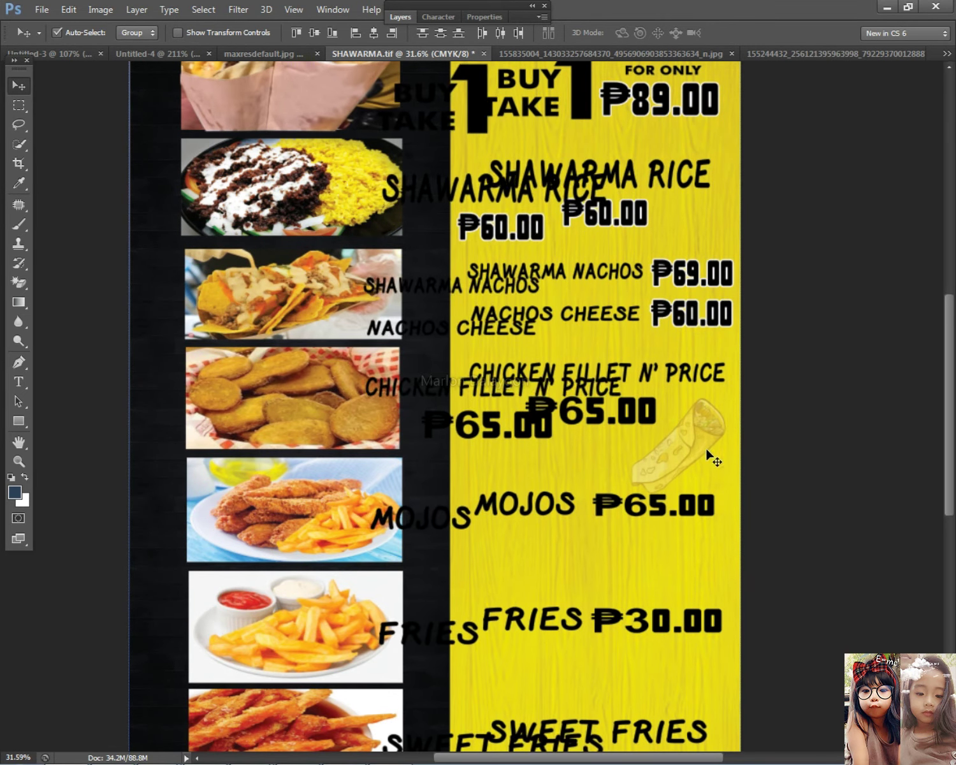
# - Duplicate the faded wrap above the word MOJOS, making the copy smaller and nearly upright
pyautogui.rightClick(704, 433)
pyautogui.click(698, 441)
pyautogui.hotkey('ctrl', 't')
pyautogui.moveTo(591, 456); pyautogui.dragTo(561, 420)
pyautogui.press('Return')
pyautogui.hotkey('ctrl', 't')
pyautogui.press('Return')
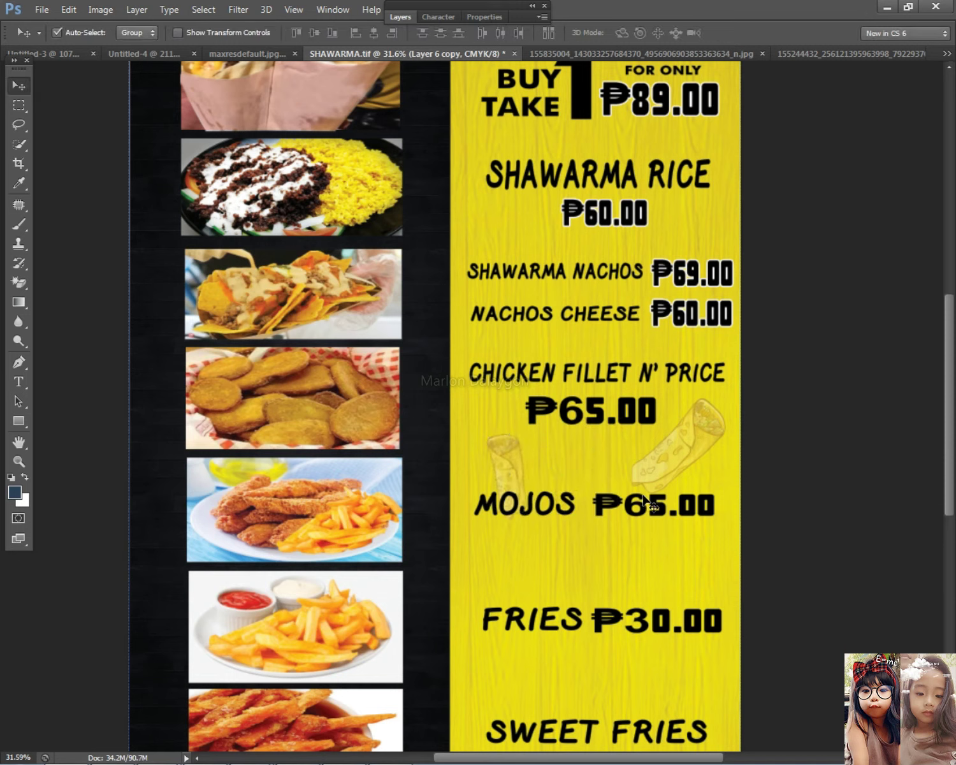
# - Duplicate the small upright wrap beside the SHAWARMA RICE price and rotate the copy slightly
pyautogui.moveTo(512, 459); pyautogui.dragTo(685, 220)
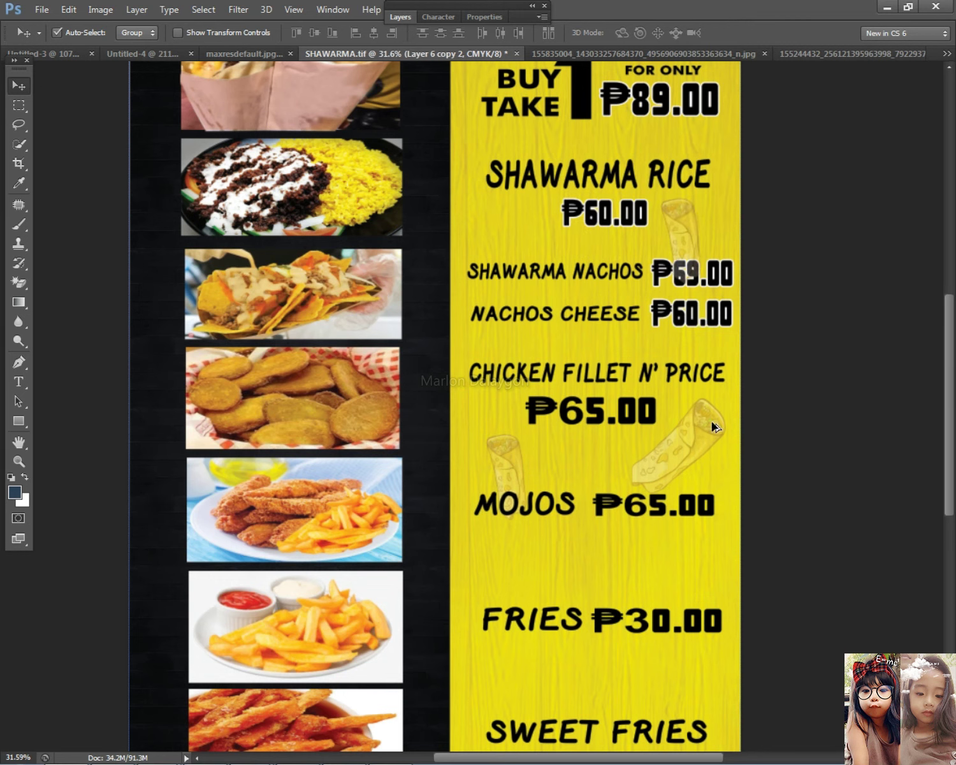
pyautogui.hotkey('ctrl', 't')
pyautogui.moveTo(752, 199); pyautogui.dragTo(784, 191)
pyautogui.press('Return')
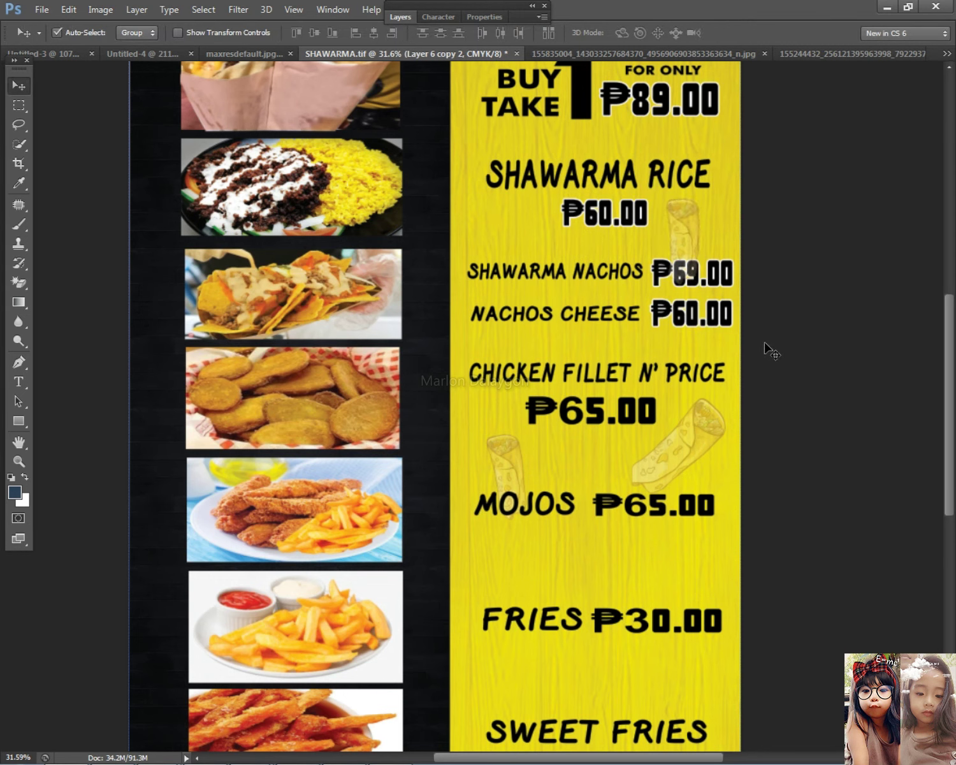
# - Duplicate the large tilted wrap between SHAWARMA RICE and SHAWARMA NACHOS and adjust the copy's rotation slightly
pyautogui.moveTo(701, 424); pyautogui.dragTo(513, 227)
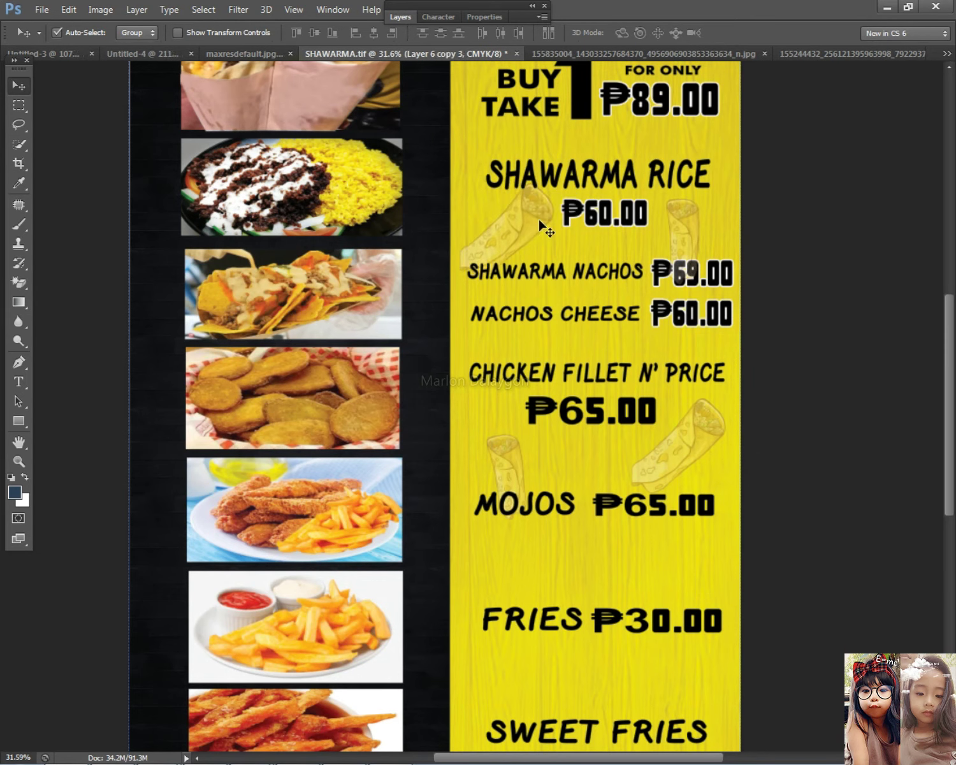
pyautogui.hotkey('ctrl', 't')
pyautogui.moveTo(552, 184); pyautogui.dragTo(545, 190)
pyautogui.press('Return')
# - Duplicate the tilted wrap behind the start of the SHAWARMA heading and rotate the copy to nearly upright
pyautogui.moveTo(520, 232); pyautogui.dragTo(530, 95)
pyautogui.scroll(-3, 607, 283)
pyautogui.scroll(1, 580, 360)
pyautogui.scroll(3, 552, 114)
pyautogui.scroll(3, 554, 97)
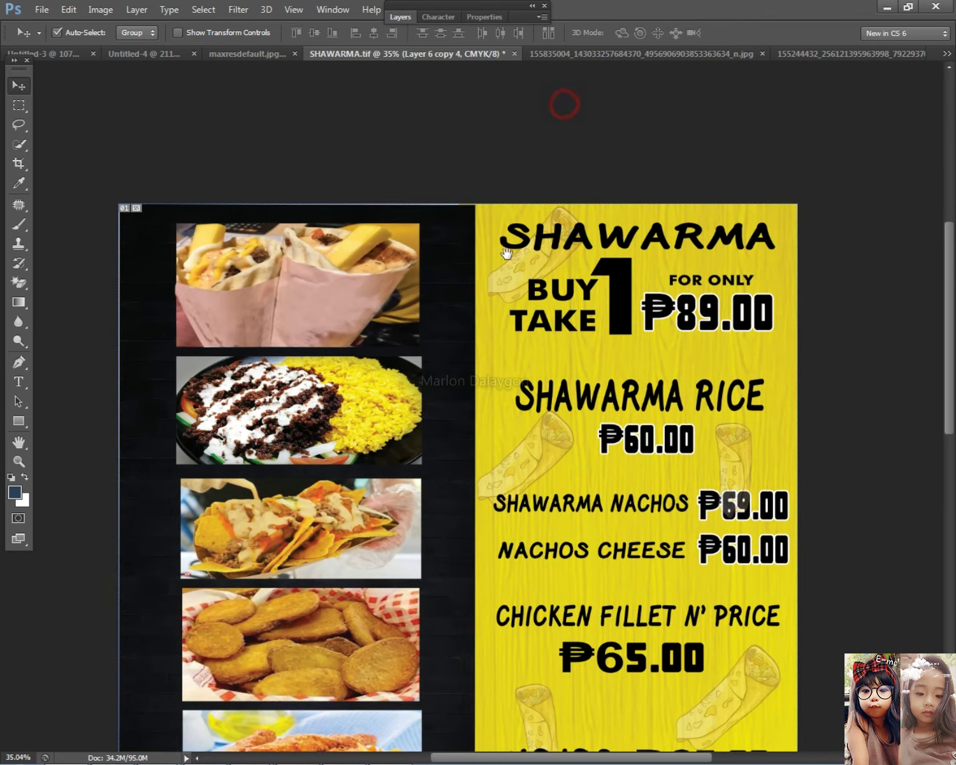
pyautogui.hotkey('ctrl', 't')
pyautogui.moveTo(586, 206); pyautogui.dragTo(546, 167)
pyautogui.press('Return')
# - Duplicate the heading's wrap behind the end of the word SHAWARMA and rotate the copy to lean the other way
pyautogui.moveTo(540, 278); pyautogui.dragTo(739, 265)
pyautogui.hotkey('ctrl', 't')
pyautogui.moveTo(861, 211); pyautogui.dragTo(896, 252)
pyautogui.press('Return')
pyautogui.moveTo(754, 256); pyautogui.dragTo(776, 259)
# - Nudge the large tilted wrap above the MOJOS price slightly left
pyautogui.scroll(-5, 770, 282)
pyautogui.scroll(1, 714, 393)
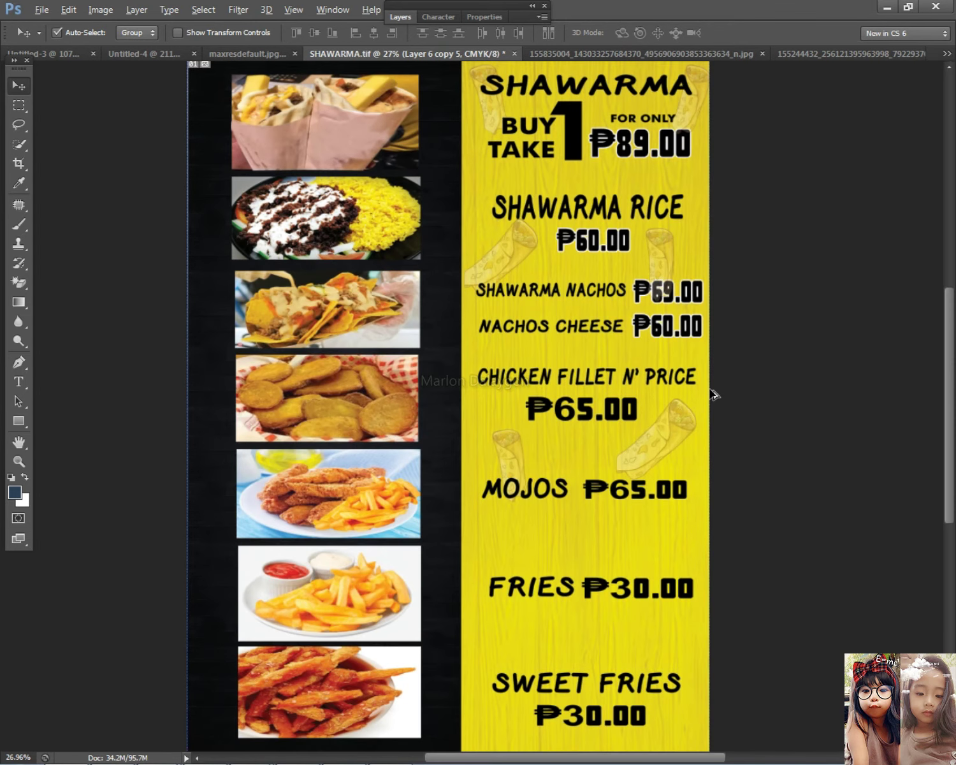
pyautogui.rightClick(654, 431)
pyautogui.click(668, 444)
pyautogui.moveTo(669, 452); pyautogui.dragTo(664, 451)
# - Place two copies of the small upright wrap above SWEET FRIES, one of them rotated to lean right
pyautogui.rightClick(517, 449)
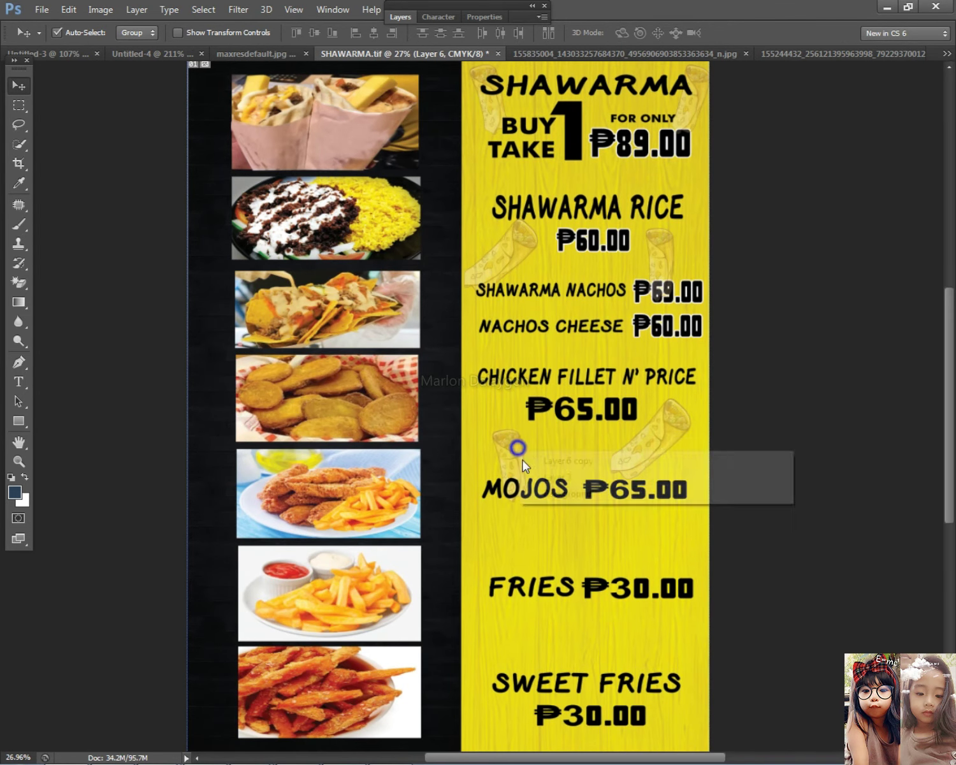
pyautogui.click(529, 459)
pyautogui.moveTo(518, 454); pyautogui.dragTo(598, 659)
pyautogui.hotkey('ctrl', 't')
pyautogui.moveTo(674, 609); pyautogui.dragTo(717, 652)
pyautogui.press('Return')
pyautogui.press('Return')
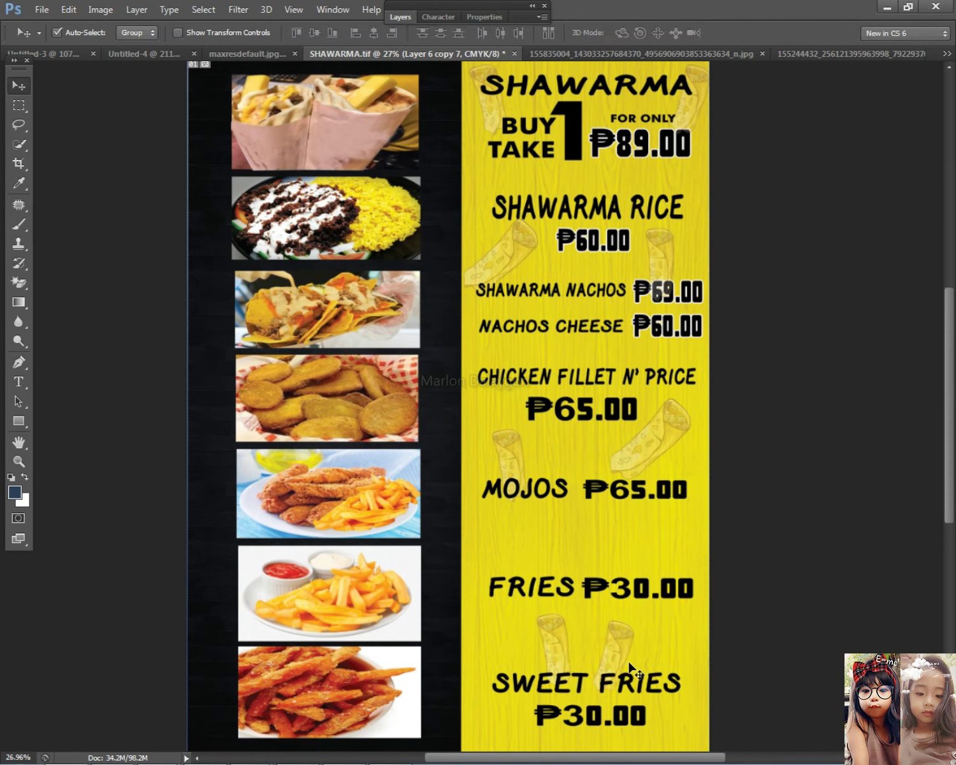
pyautogui.moveTo(589, 646); pyautogui.dragTo(551, 638)
# - Enlarge the right-hand wrap above SWEET FRIES to about 339% and place it in the yellow panel's lower-right corner
pyautogui.rightClick(612, 635)
pyautogui.click(637, 641)
pyautogui.hotkey('ctrl', 't')
pyautogui.scroll(-2, 643, 663)
pyautogui.moveTo(603, 610); pyautogui.dragTo(696, 712)
pyautogui.moveTo(644, 637)
pyautogui.mouseDown()
pyautogui.moveTo(633, 653)
pyautogui.moveTo(630, 634)
pyautogui.mouseUp()
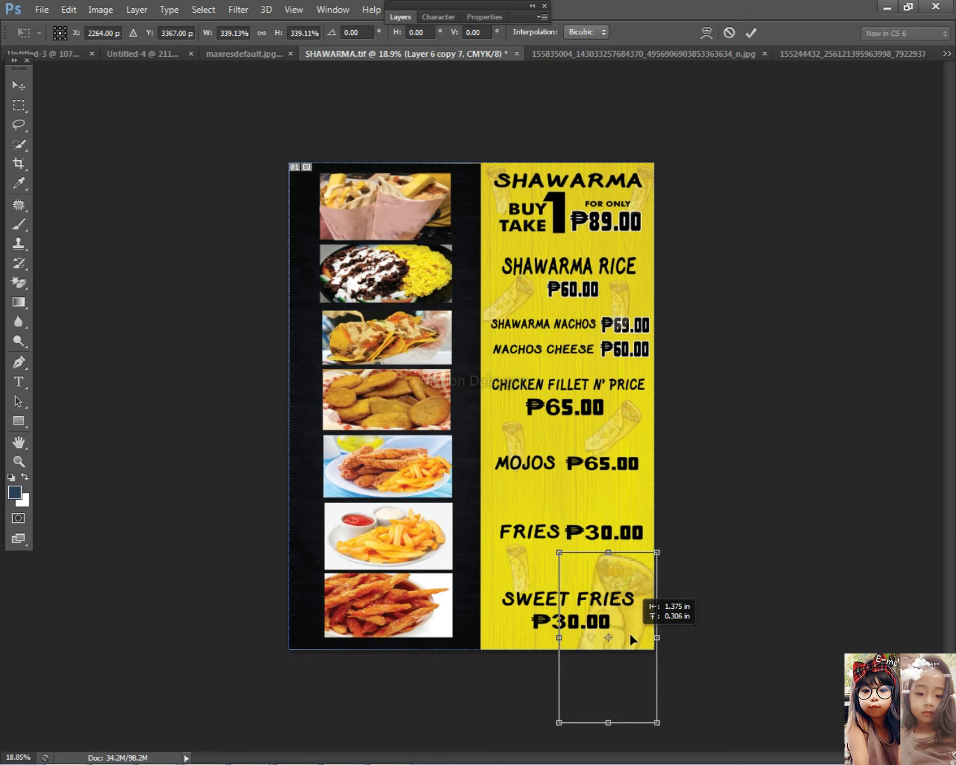
pyautogui.press('Return')
# - Enlarge the other SWEET FRIES wrap and place it in the yellow panel's lower-left corner
pyautogui.rightClick(520, 569)
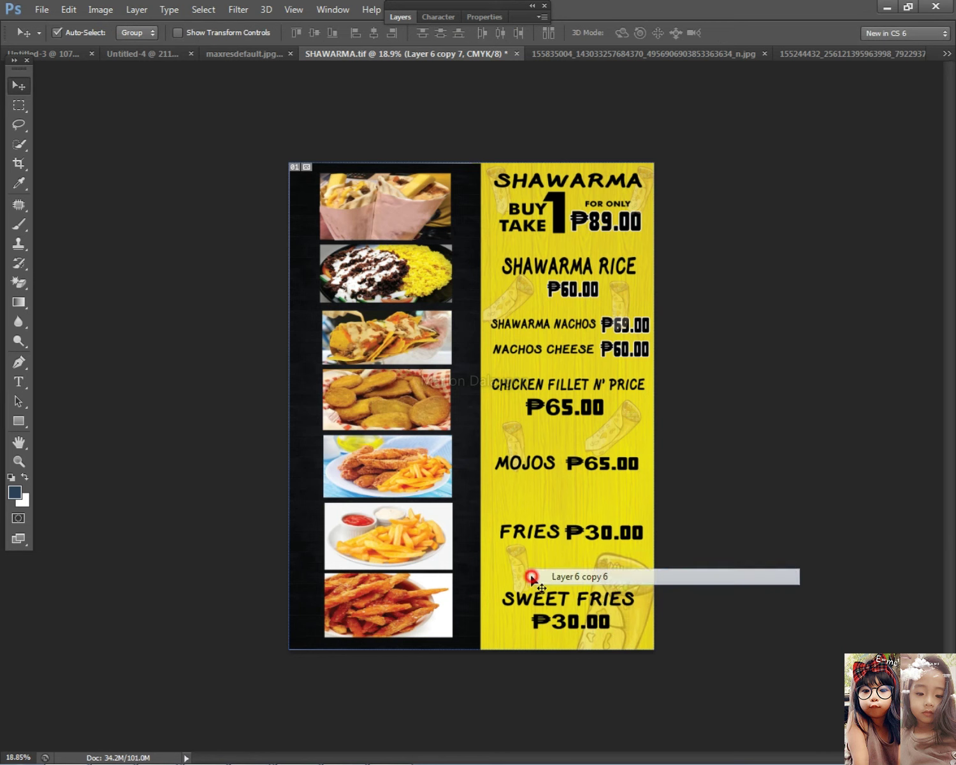
pyautogui.click(536, 572)
pyautogui.hotkey('ctrl', 't')
pyautogui.moveTo(535, 602)
pyautogui.mouseDown()
pyautogui.moveTo(560, 657)
pyautogui.moveTo(522, 608)
pyautogui.moveTo(497, 609)
pyautogui.moveTo(508, 493)
pyautogui.moveTo(513, 622)
pyautogui.moveTo(518, 609)
pyautogui.mouseUp()
pyautogui.press('Return')
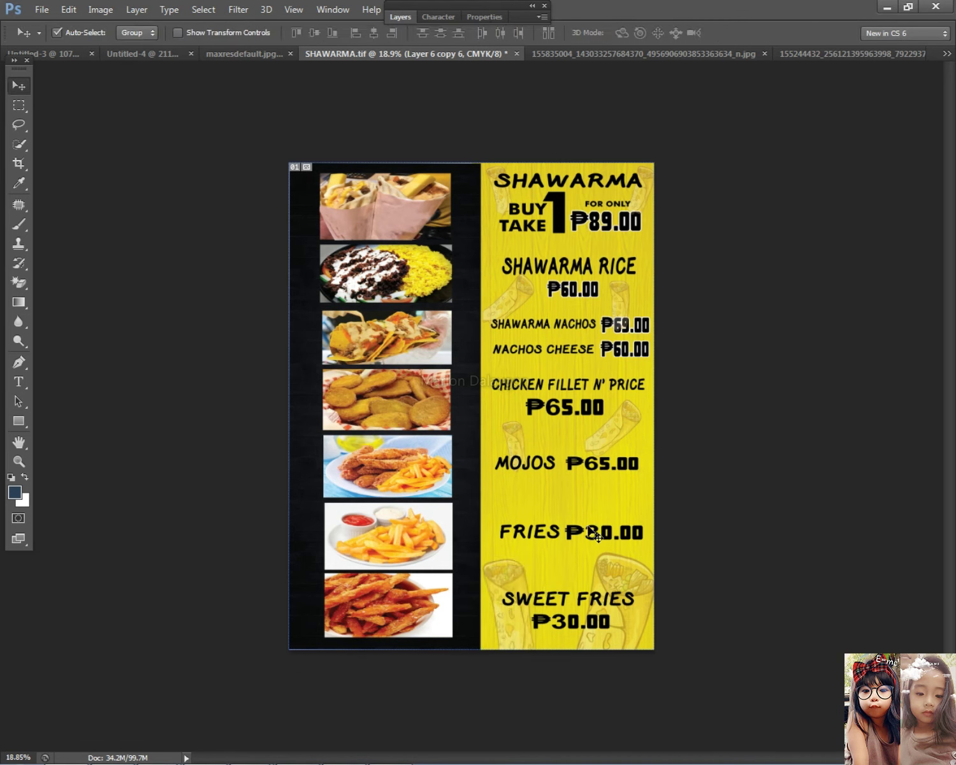
pyautogui.rightClick(522, 438)
pyautogui.click(542, 444)
pyautogui.hotkey('ctrl', 't')
pyautogui.press('Escape')
pyautogui.rightClick(508, 431)
pyautogui.click(523, 442)
# - Remove the large tilted wrap between SHAWARMA RICE and SHAWARMA NACHOS
pyautogui.rightClick(513, 306)
pyautogui.click(528, 317)
pyautogui.moveTo(513, 301); pyautogui.dragTo(517, 309)
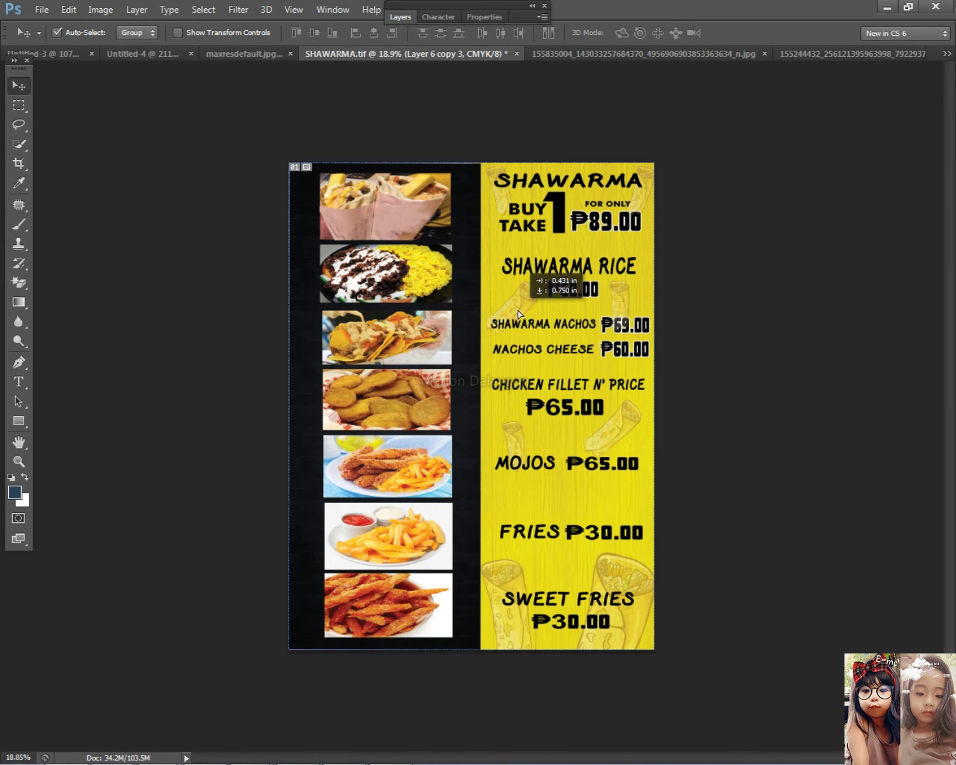
# - Move the wrap beside the SHAWARMA RICE price to the yellow panel's left edge, enlarging and tilting it
pyautogui.rightClick(626, 304)
pyautogui.click(643, 307)
pyautogui.hotkey('ctrl', 't')
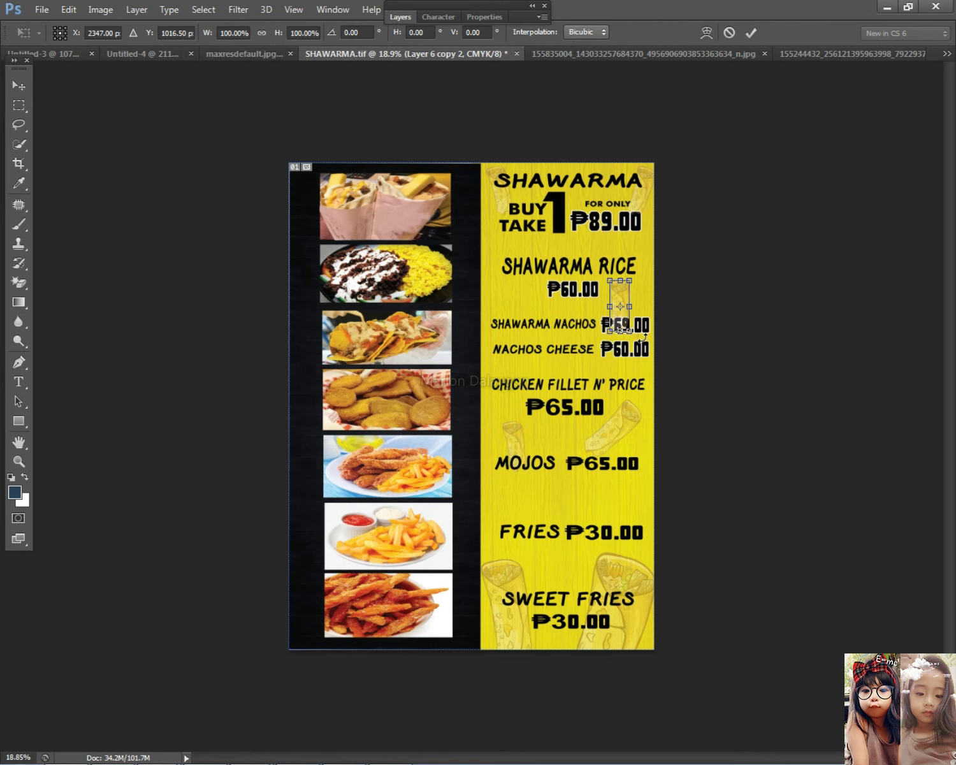
pyautogui.moveTo(617, 303); pyautogui.dragTo(491, 321)
pyautogui.moveTo(525, 284); pyautogui.dragTo(561, 311)
pyautogui.moveTo(504, 301); pyautogui.dragTo(540, 285)
pyautogui.moveTo(516, 300); pyautogui.dragTo(504, 310)
pyautogui.press('Return')
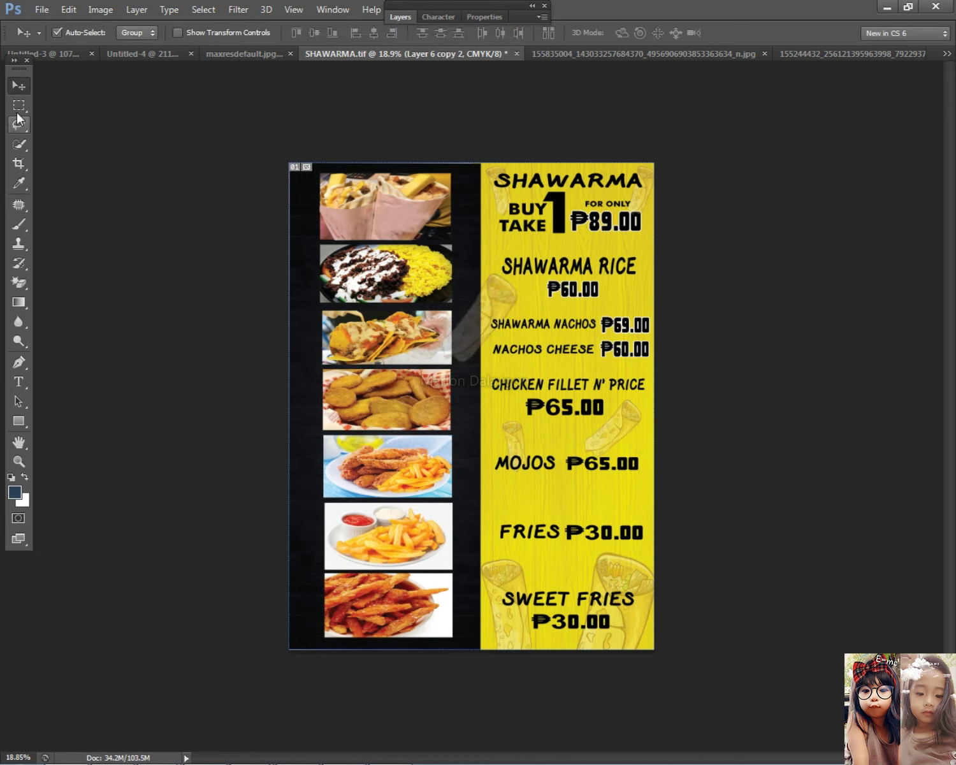
# - Delete the part of the enlarged wrap that overlaps the black photo panel
pyautogui.press('m')
pyautogui.moveTo(148, 88); pyautogui.dragTo(480, 763)
pyautogui.press('Delete')
pyautogui.click(693, 641)
pyautogui.click(21, 84)
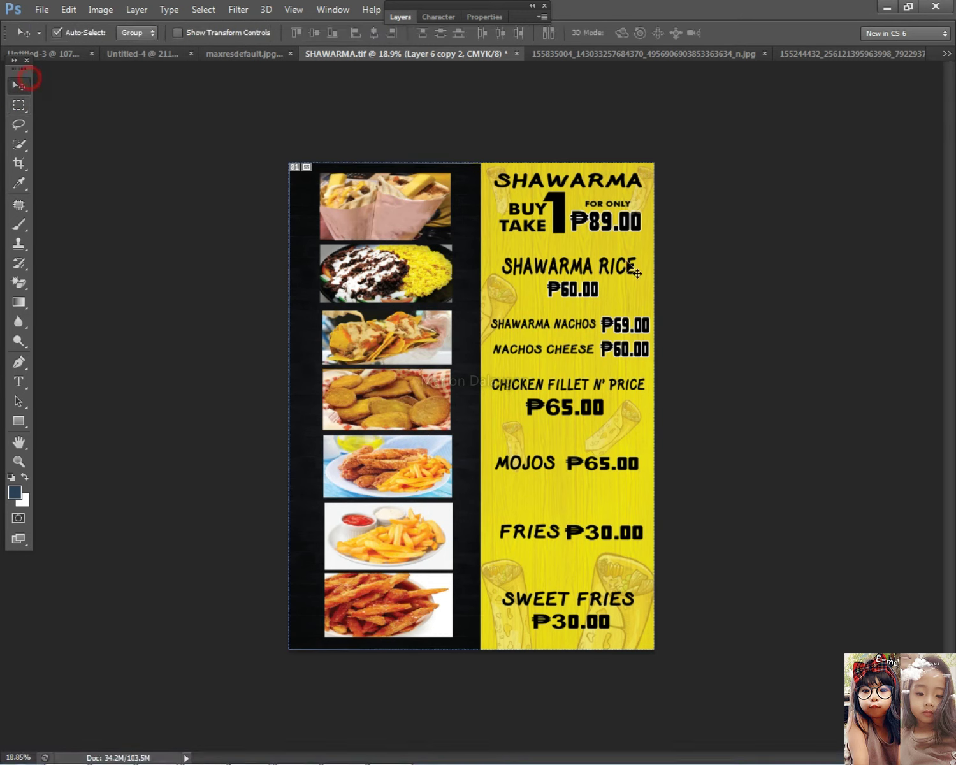
pyautogui.rightClick(510, 436)
pyautogui.click(761, 358)
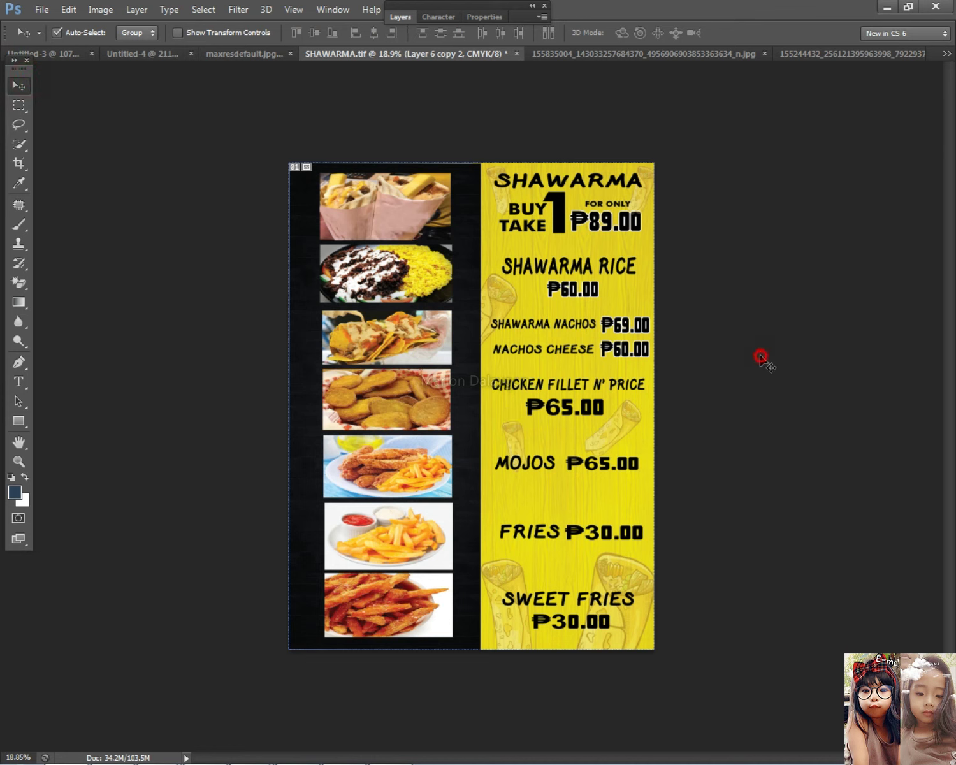
# - Enlarge the wrap in the yellow panel's upper-right corner, move it down along the edge, and tilt it slightly counterclockwise
pyautogui.rightClick(638, 196)
pyautogui.click(674, 203)
pyautogui.hotkey('ctrl', 't')
pyautogui.moveTo(707, 184); pyautogui.dragTo(694, 161)
pyautogui.moveTo(665, 208); pyautogui.dragTo(674, 252)
pyautogui.press('Return')
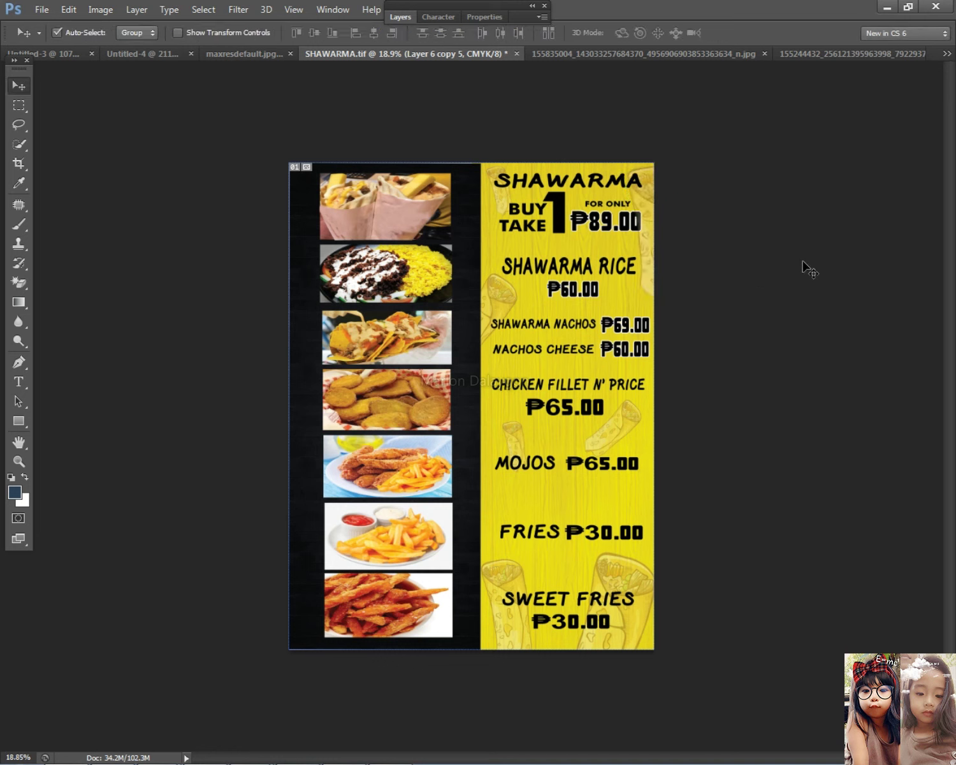
pyautogui.hotkey('ctrl', 't')
pyautogui.moveTo(779, 142); pyautogui.dragTo(764, 124)
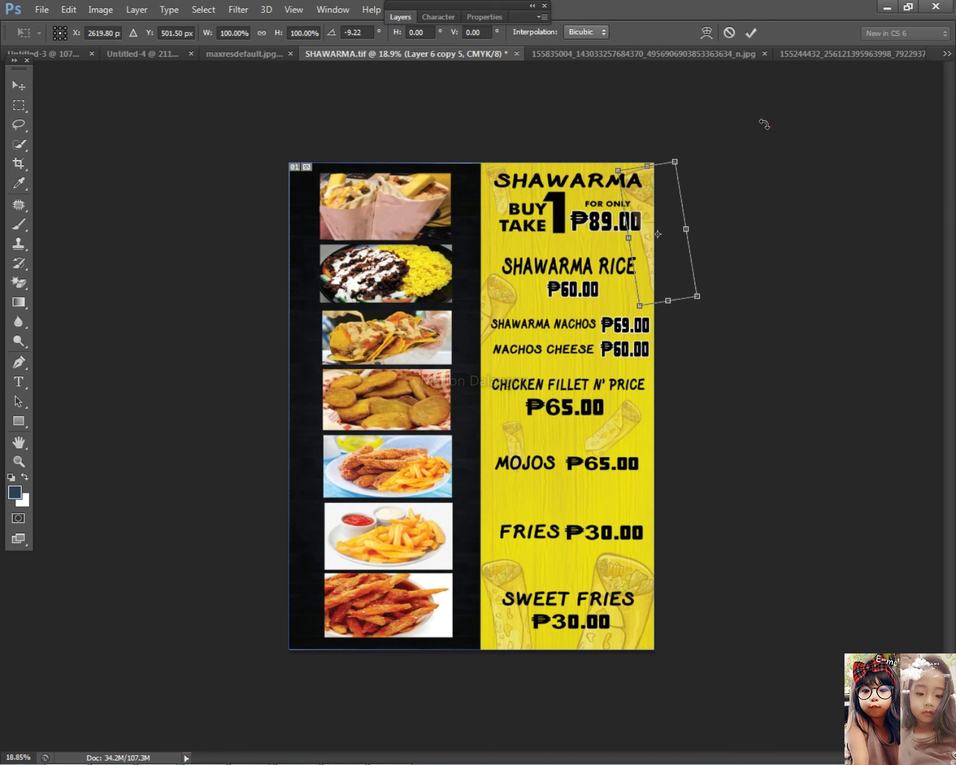
pyautogui.press('Return')
# - Enlarge the wrap in the yellow panel's upper-left corner to about 170%, turn it nearly horizontal, and place it behind the SHAWARMA heading
pyautogui.scroll(3, 555, 204)
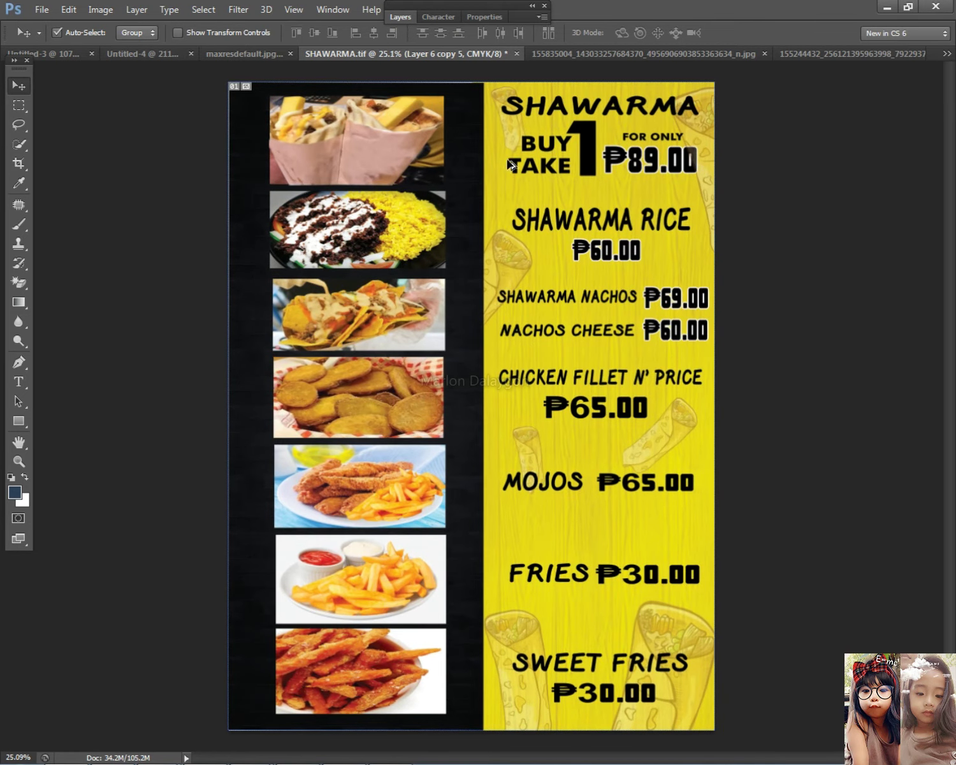
pyautogui.rightClick(512, 130)
pyautogui.click(535, 137)
pyautogui.hotkey('ctrl', 't')
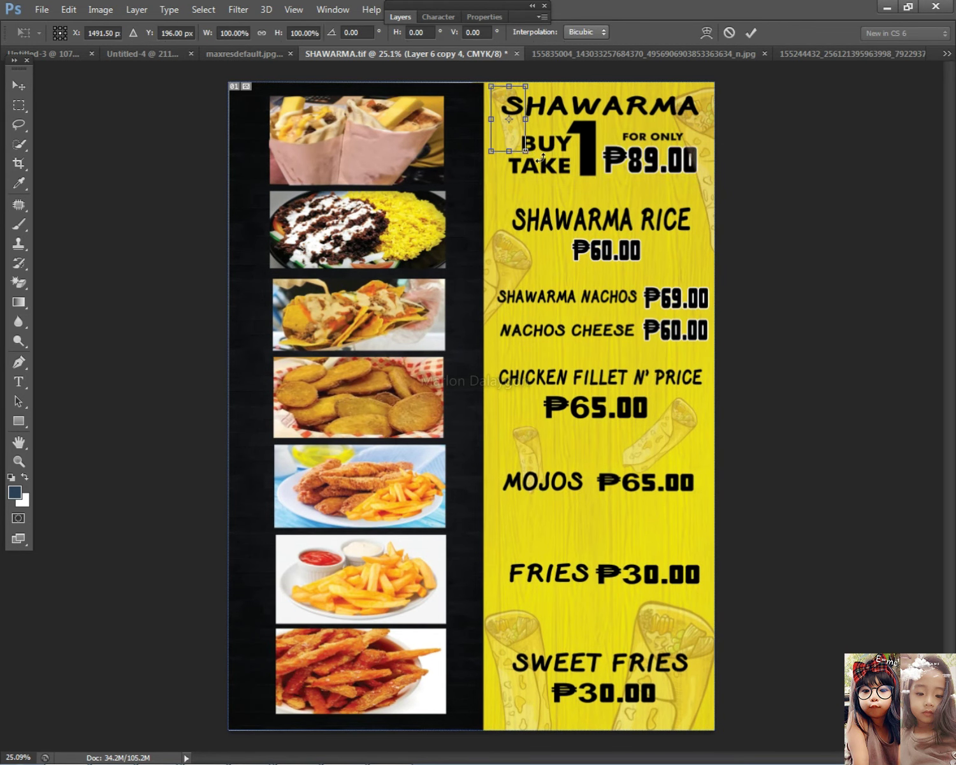
pyautogui.moveTo(527, 153); pyautogui.dragTo(561, 197)
pyautogui.moveTo(636, 94); pyautogui.dragTo(533, 191)
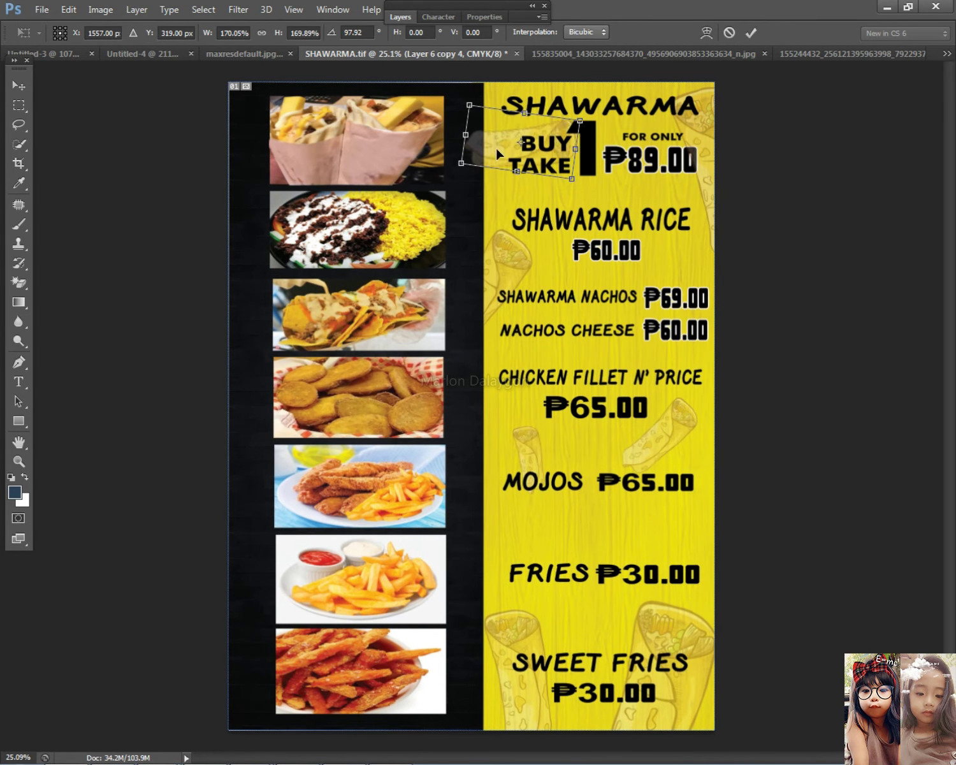
pyautogui.moveTo(495, 146); pyautogui.dragTo(465, 114)
pyautogui.moveTo(676, 92); pyautogui.dragTo(674, 145)
pyautogui.moveTo(507, 107); pyautogui.dragTo(508, 101)
pyautogui.press('Return')
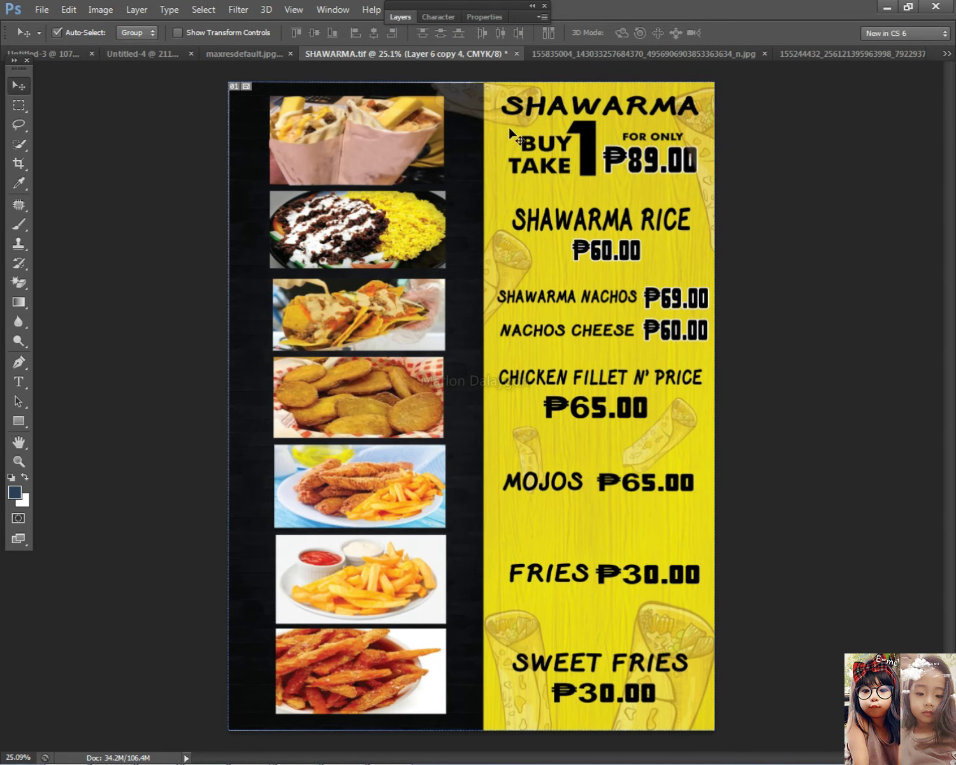
# - Delete the part of the upper-left wrap that overlaps the black photo panel
pyautogui.scroll(-2, 510, 134)
pyautogui.click(19, 105)
pyautogui.moveTo(318, 202); pyautogui.dragTo(479, 535)
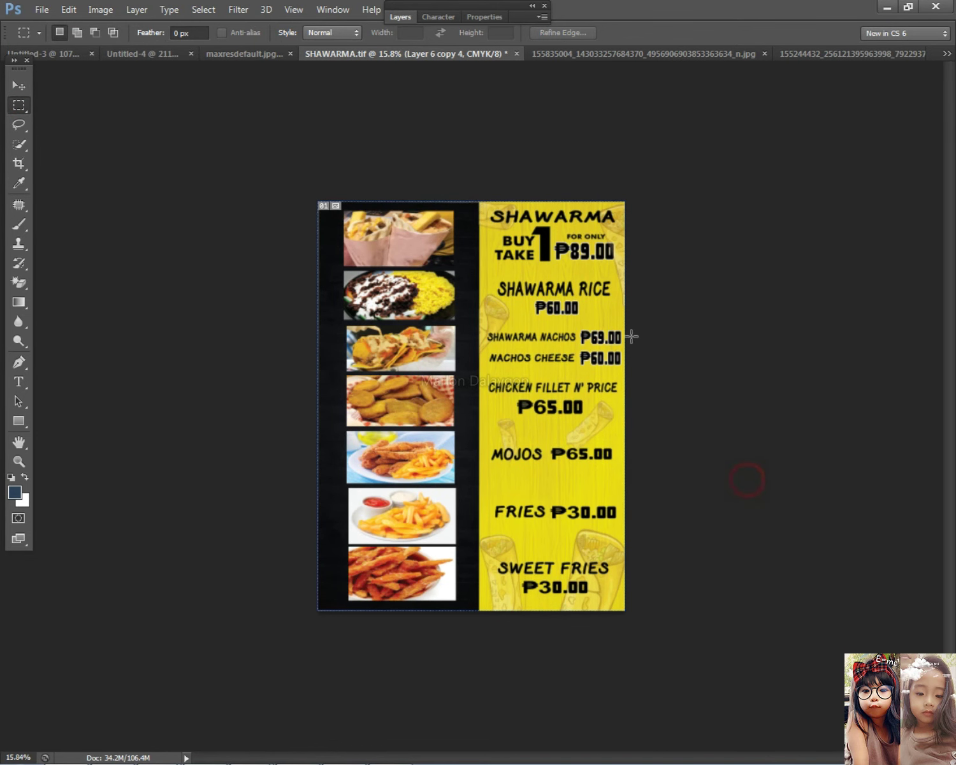
pyautogui.click(19, 84)
# - Enlarge and tilt the lower-left wrap, lowering it so its filled opening sits below SWEET FRIES in the yellow panel's corner
pyautogui.scroll(2, 503, 127)
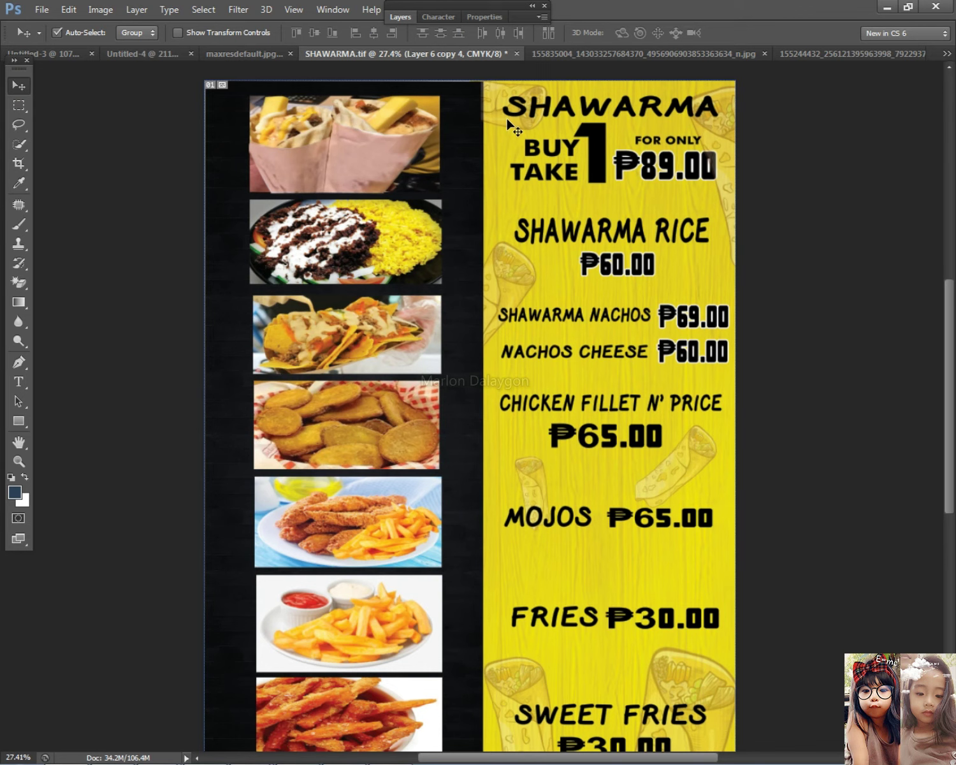
pyautogui.scroll(-1, 571, 192)
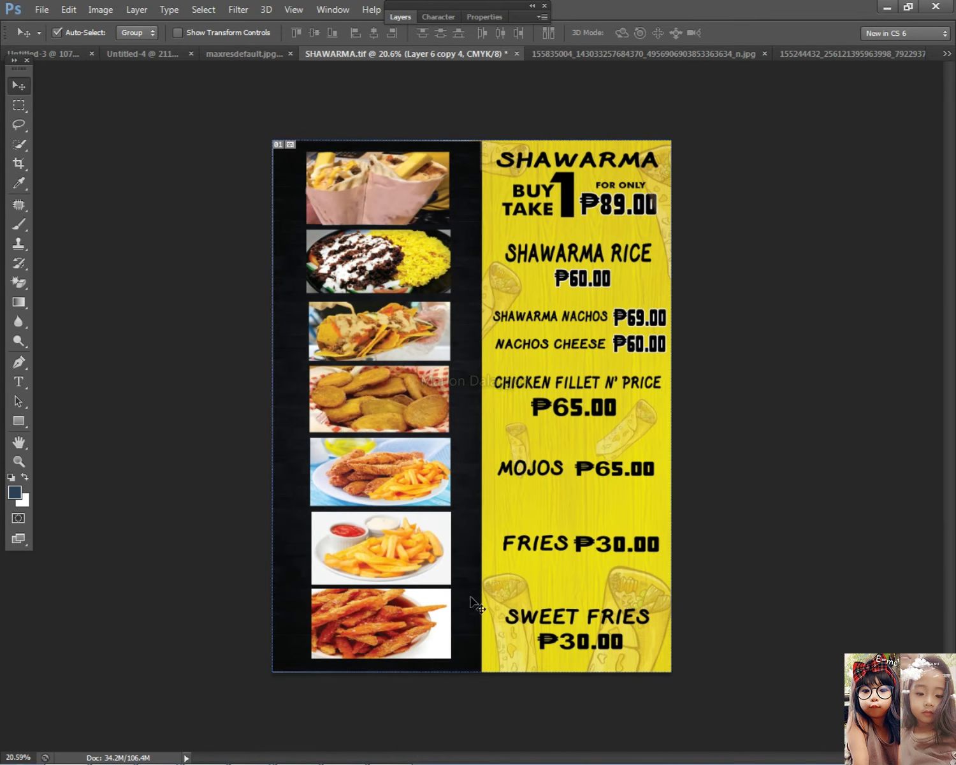
pyautogui.click(501, 603)
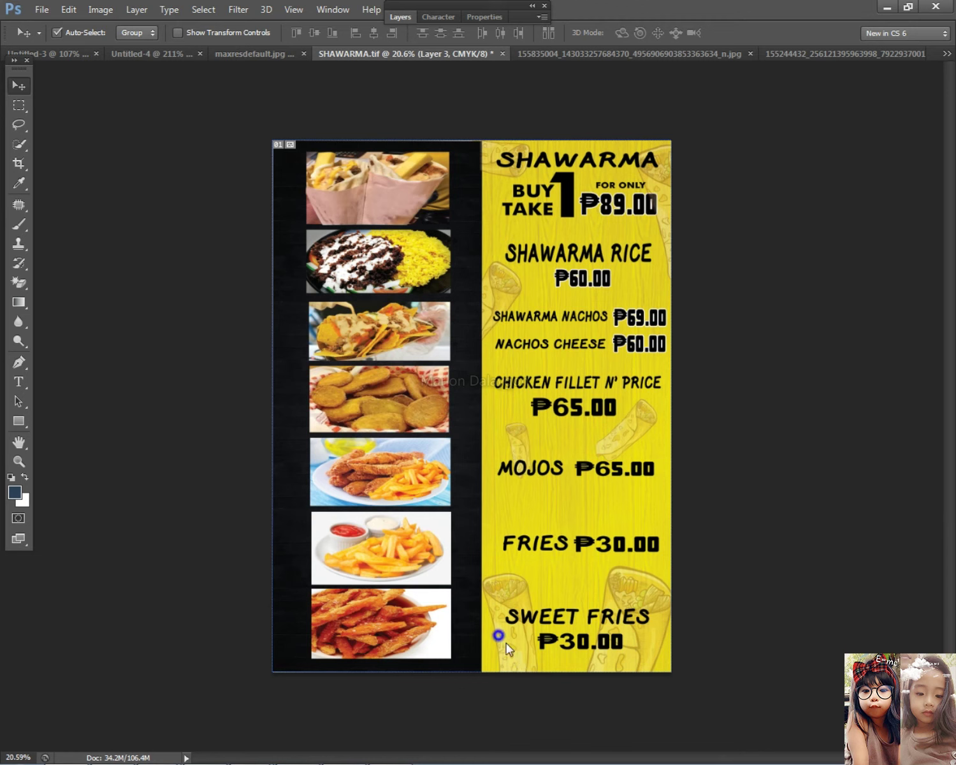
pyautogui.click(506, 643)
pyautogui.press('t')
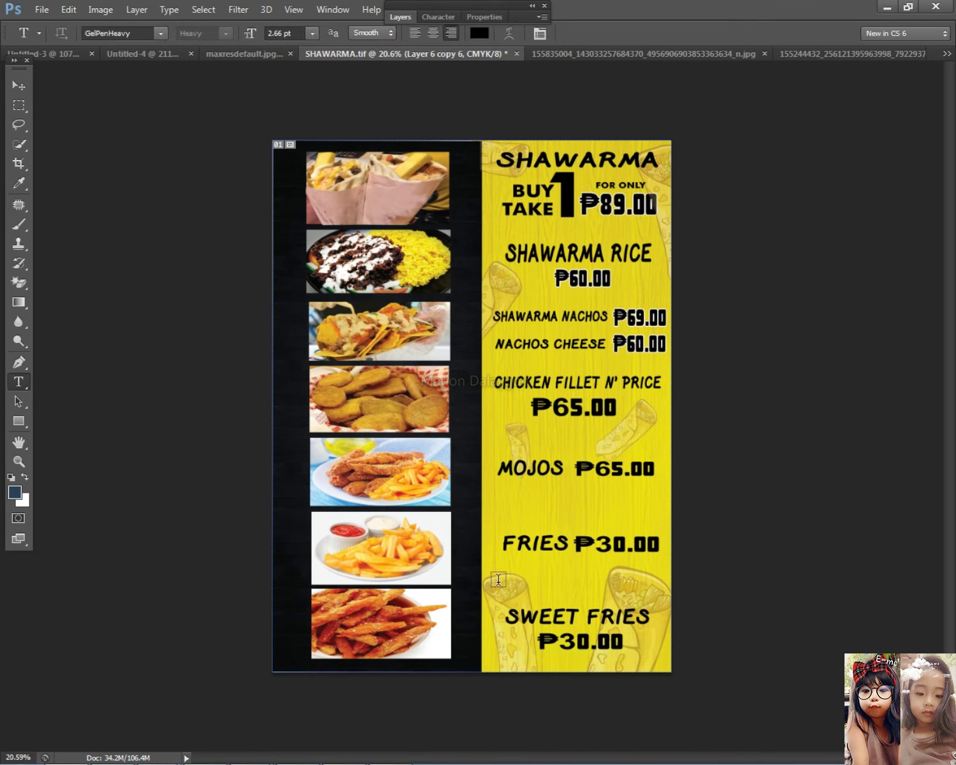
pyautogui.click(20, 86)
pyautogui.rightClick(523, 639)
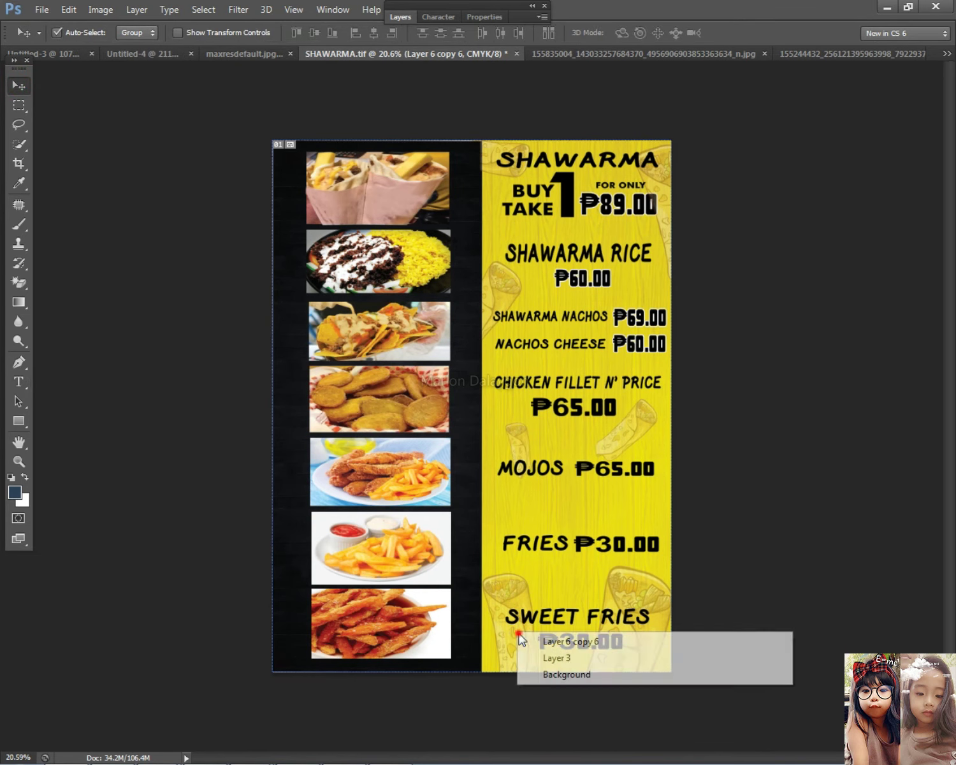
pyautogui.click(538, 639)
pyautogui.hotkey('ctrl', 't')
pyautogui.moveTo(537, 692); pyautogui.dragTo(574, 762)
pyautogui.moveTo(552, 661); pyautogui.dragTo(539, 693)
pyautogui.press('Return')
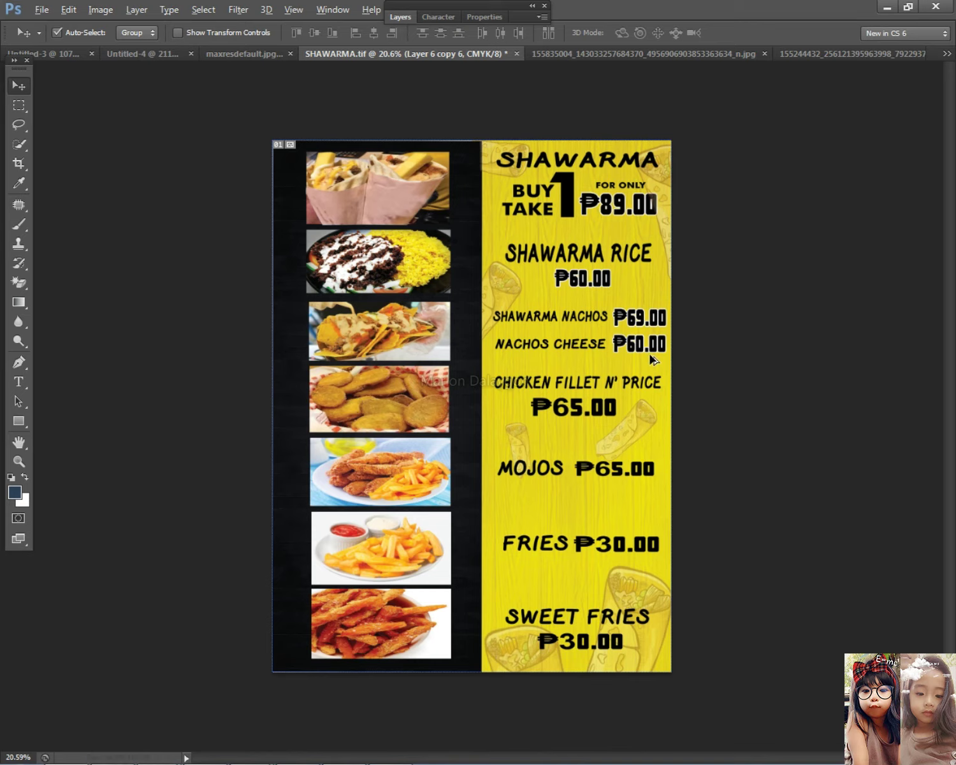
# - Nudge the SWEET FRIES name and its ₱30.00 price slightly upward
pyautogui.scroll(-2, 653, 360)
pyautogui.scroll(1, 634, 394)
pyautogui.click(580, 628)
pyautogui.rightClick(581, 627)
pyautogui.click(602, 636)
pyautogui.hotkey('shift', 'Up')
pyautogui.rightClick(574, 530)
pyautogui.click(640, 307)
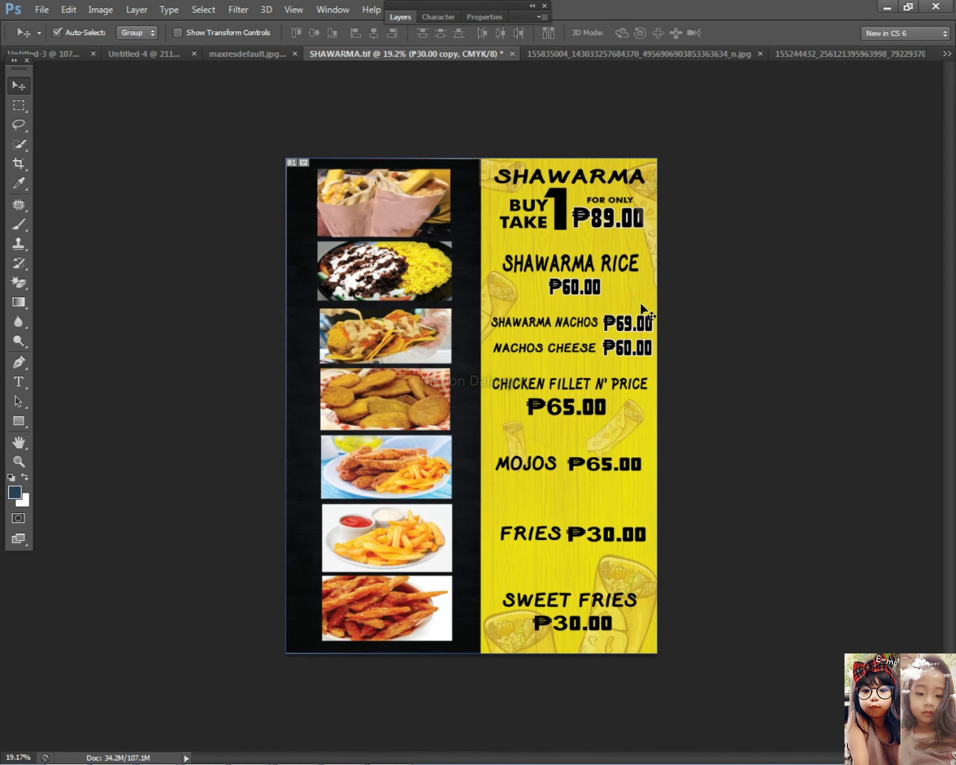
# - Copy the layer style of the ₱65.00 price under CHICKEN FILLET N' PRICE
pyautogui.scroll(2, 644, 312)
pyautogui.click(581, 390)
pyautogui.click(700, 335)
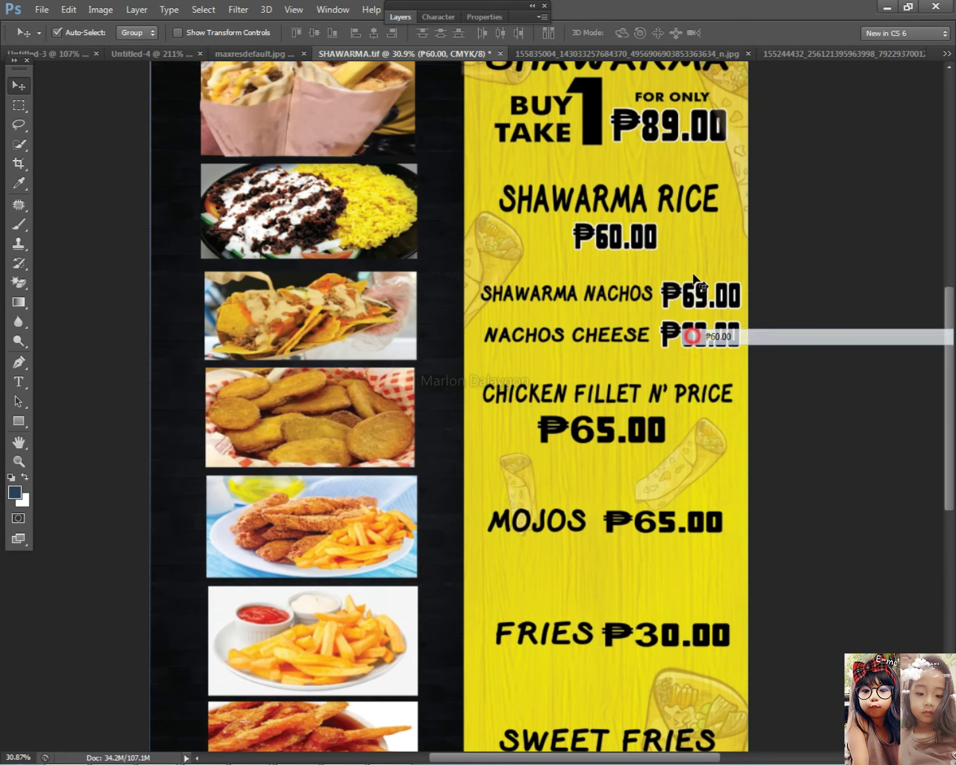
pyautogui.click(401, 16)
pyautogui.rightClick(609, 428)
pyautogui.click(628, 435)
pyautogui.rightClick(503, 216)
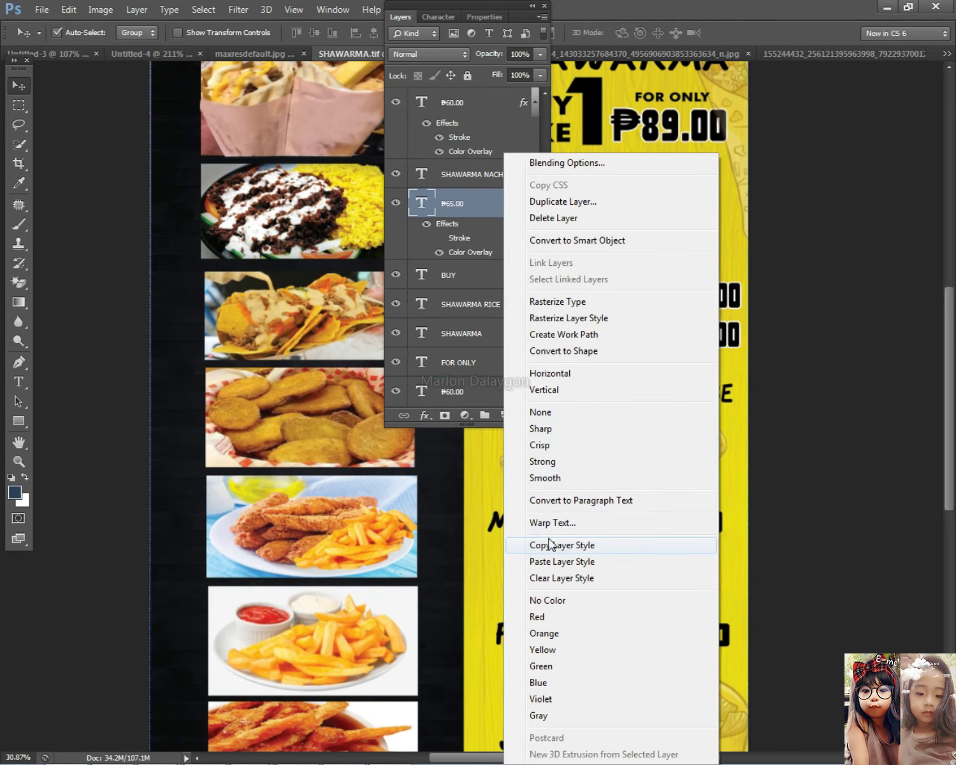
pyautogui.click(550, 545)
# - Paste the copied layer style onto the SHAWARMA NACHOS ₱69.00 and NACHOS CHEESE ₱60.00 prices
pyautogui.rightClick(710, 278)
pyautogui.rightClick(682, 296)
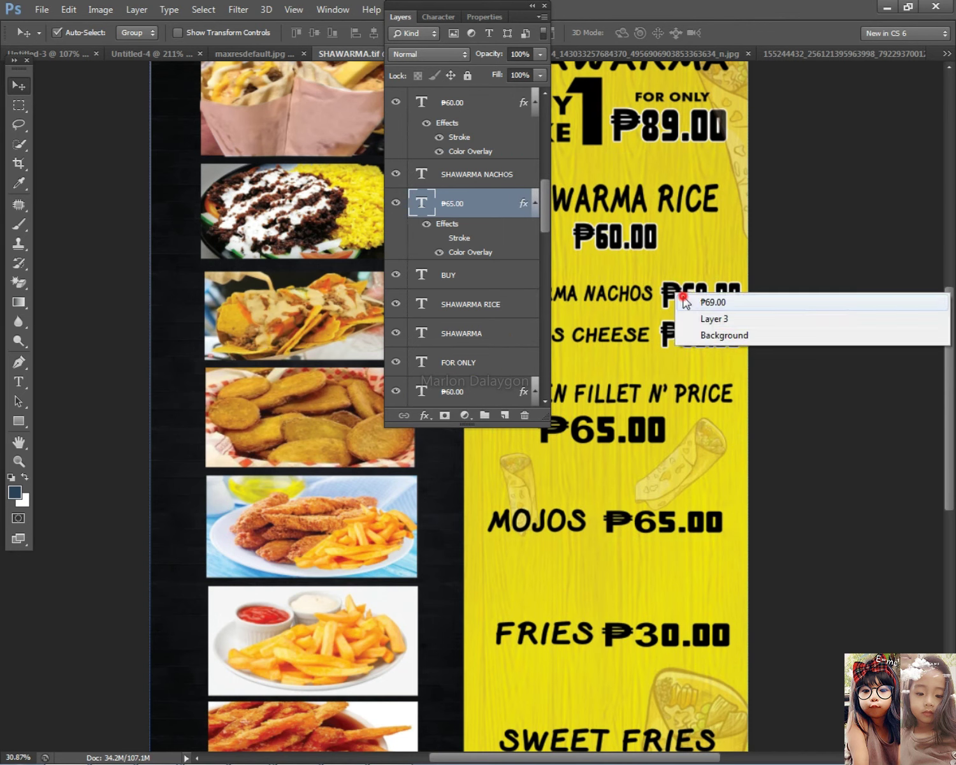
pyautogui.click(684, 301)
pyautogui.rightClick(476, 349)
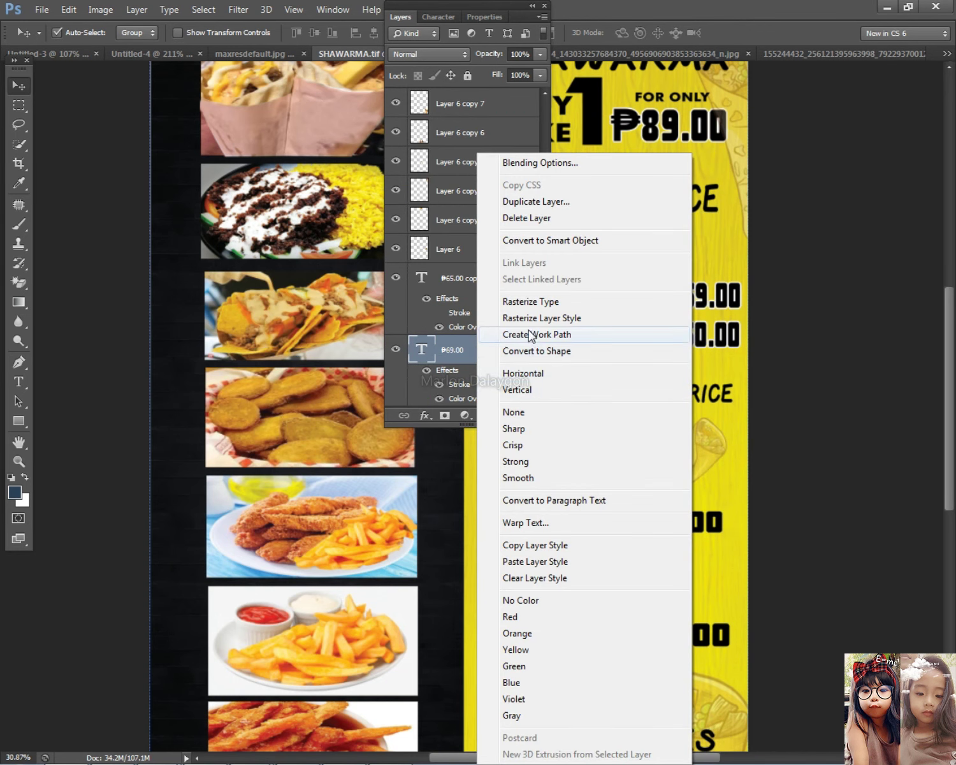
pyautogui.click(535, 562)
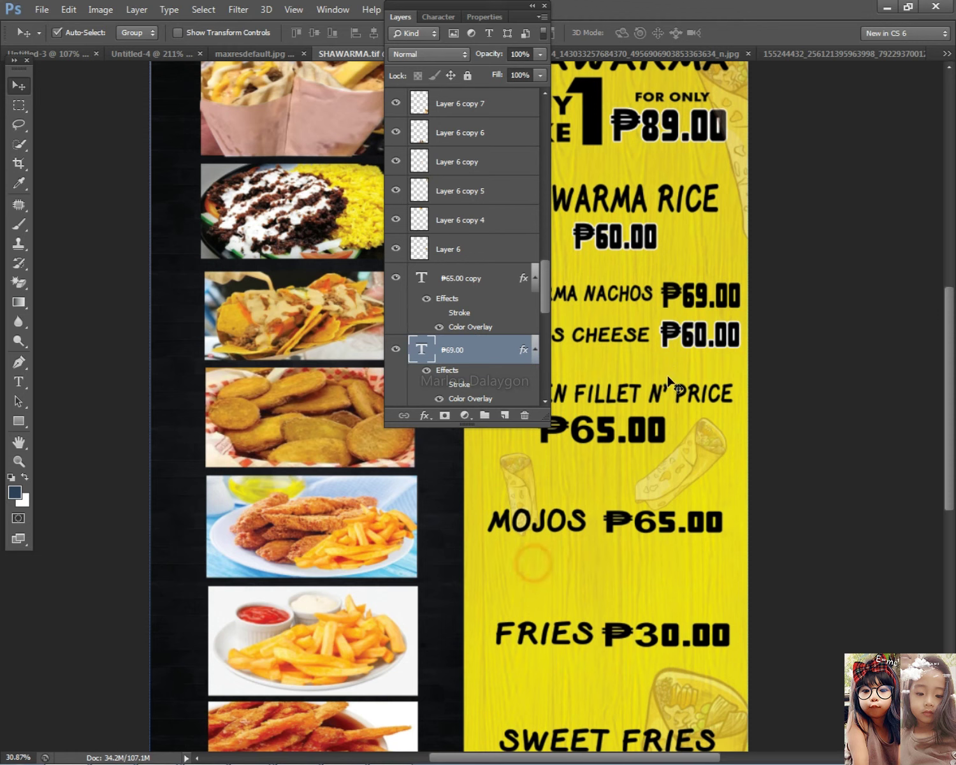
pyautogui.rightClick(680, 338)
pyautogui.click(719, 347)
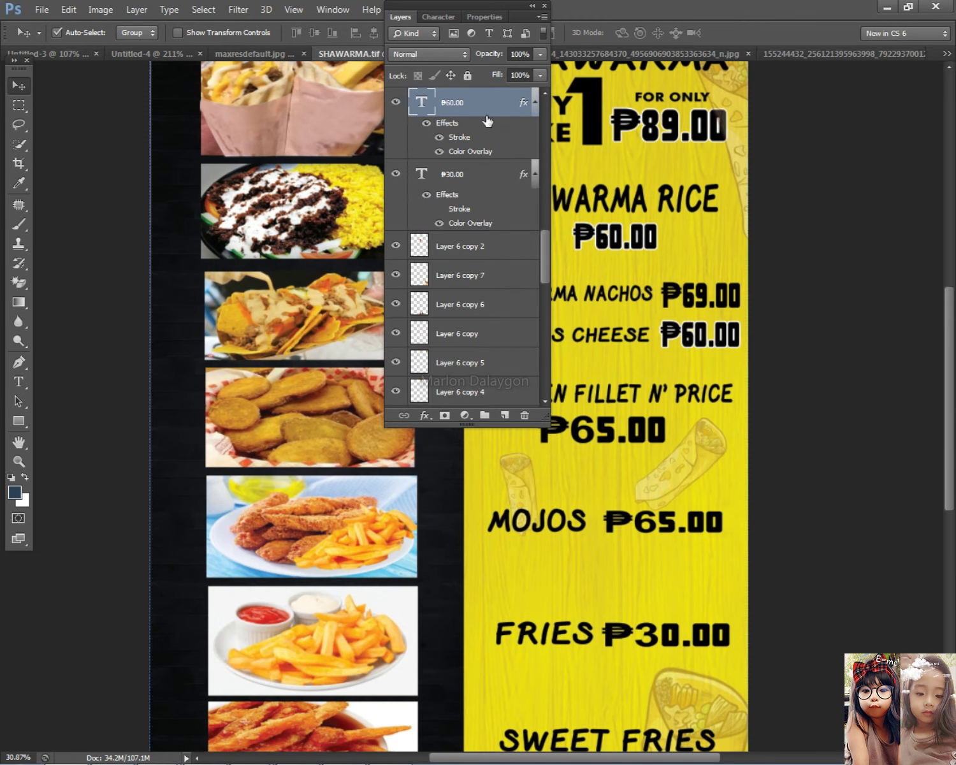
pyautogui.rightClick(486, 116)
pyautogui.click(599, 524)
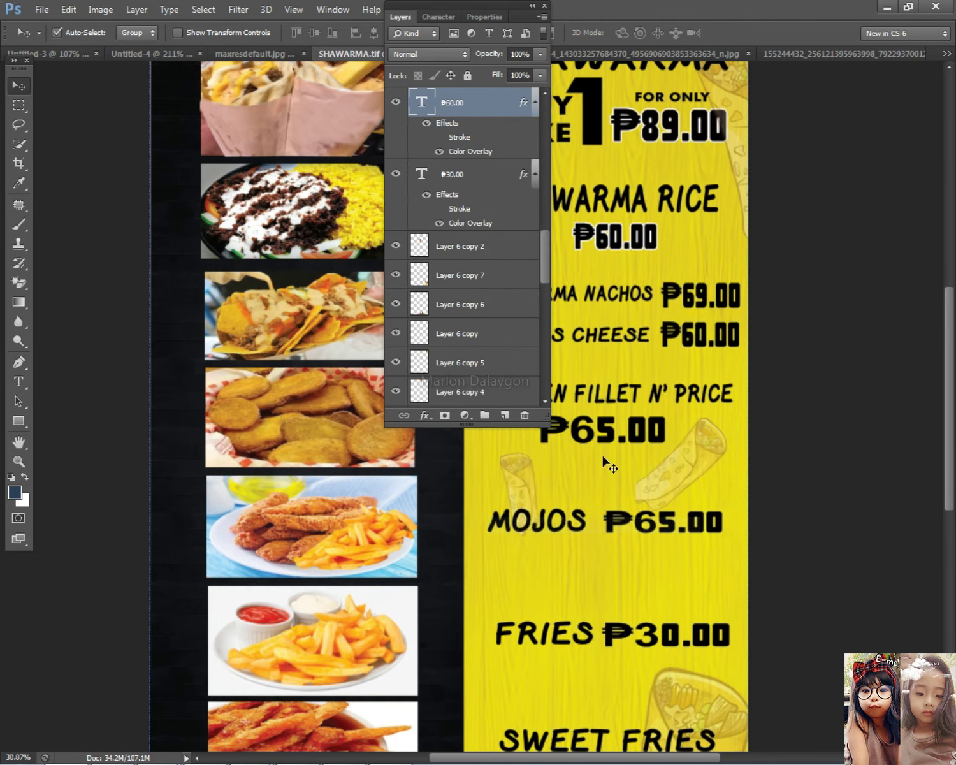
# - Paste the copied layer style onto the SHAWARMA RICE ₱60.00 price and the ₱89.00 price
pyautogui.scroll(1, 576, 492)
pyautogui.rightClick(647, 275)
pyautogui.click(648, 276)
pyautogui.rightClick(483, 109)
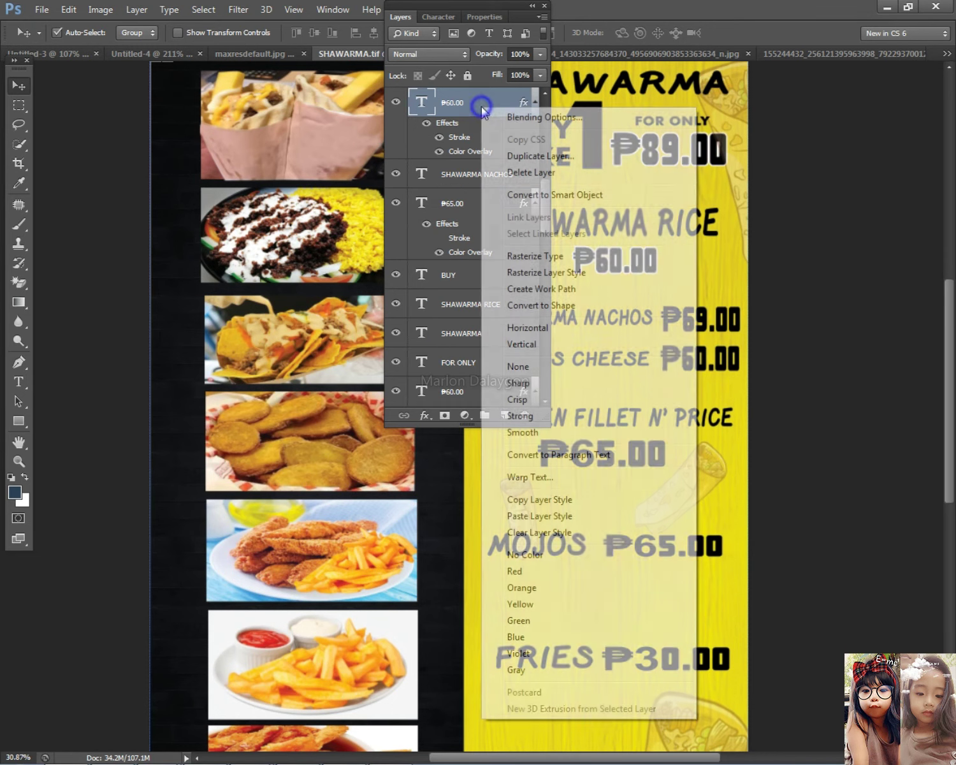
pyautogui.click(539, 516)
pyautogui.rightClick(639, 134)
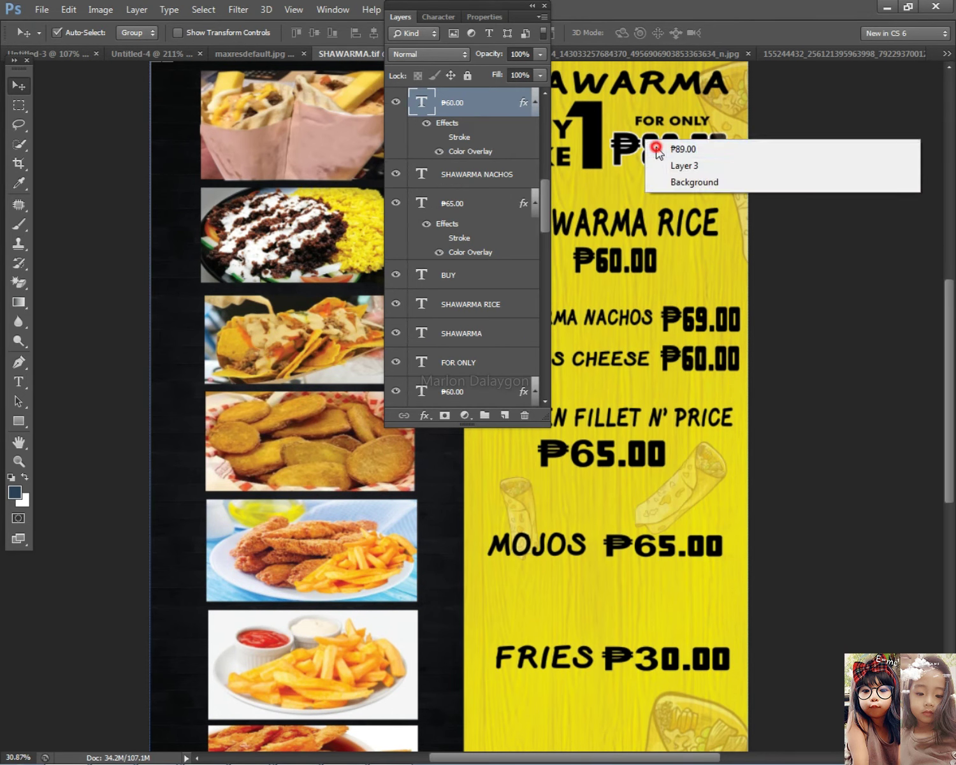
pyautogui.click(663, 141)
pyautogui.rightClick(457, 348)
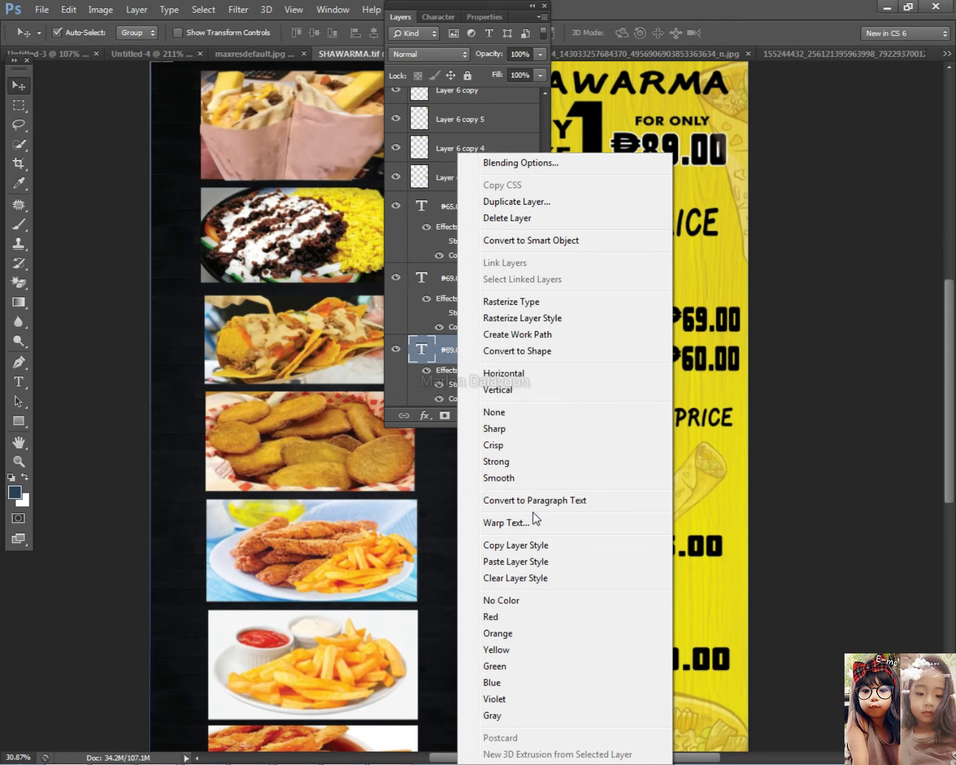
pyautogui.click(515, 561)
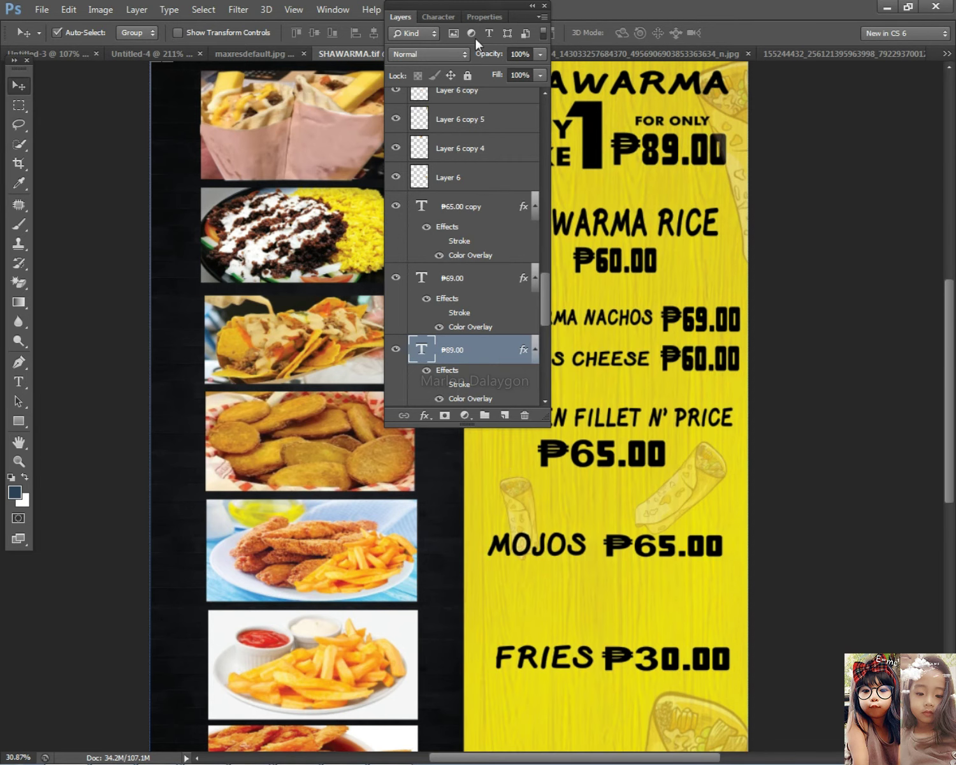
# - Nudge the FOR ONLY text above the ₱89.00 price slightly to the left
pyautogui.click(401, 18)
pyautogui.scroll(1, 701, 210)
pyautogui.scroll(2, 701, 210)
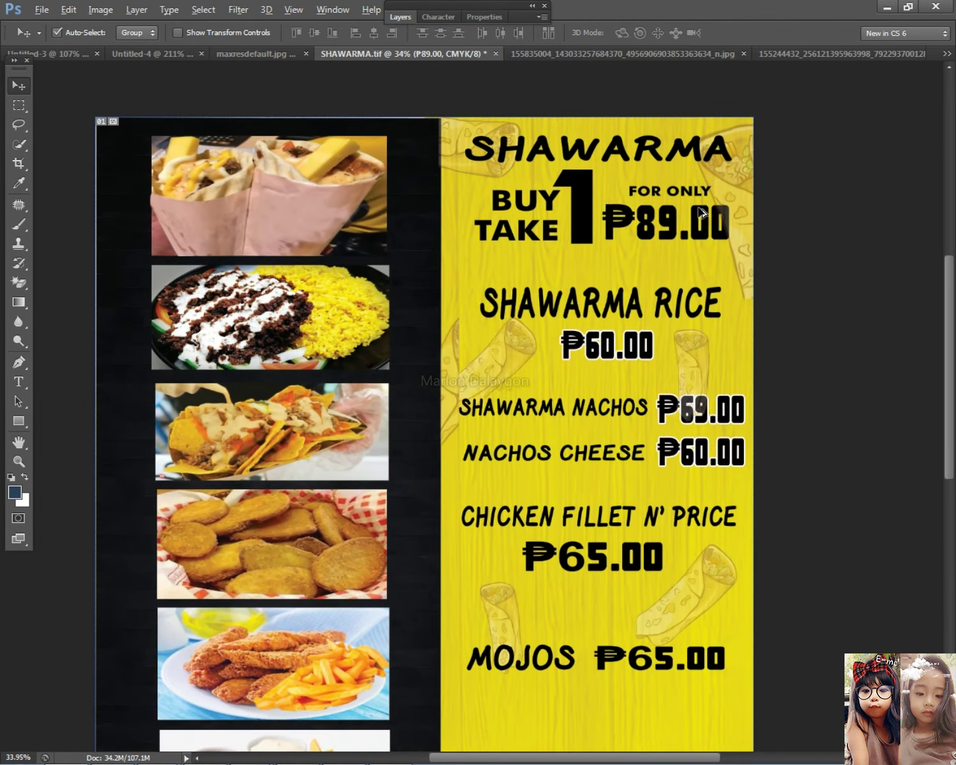
pyautogui.click(656, 216)
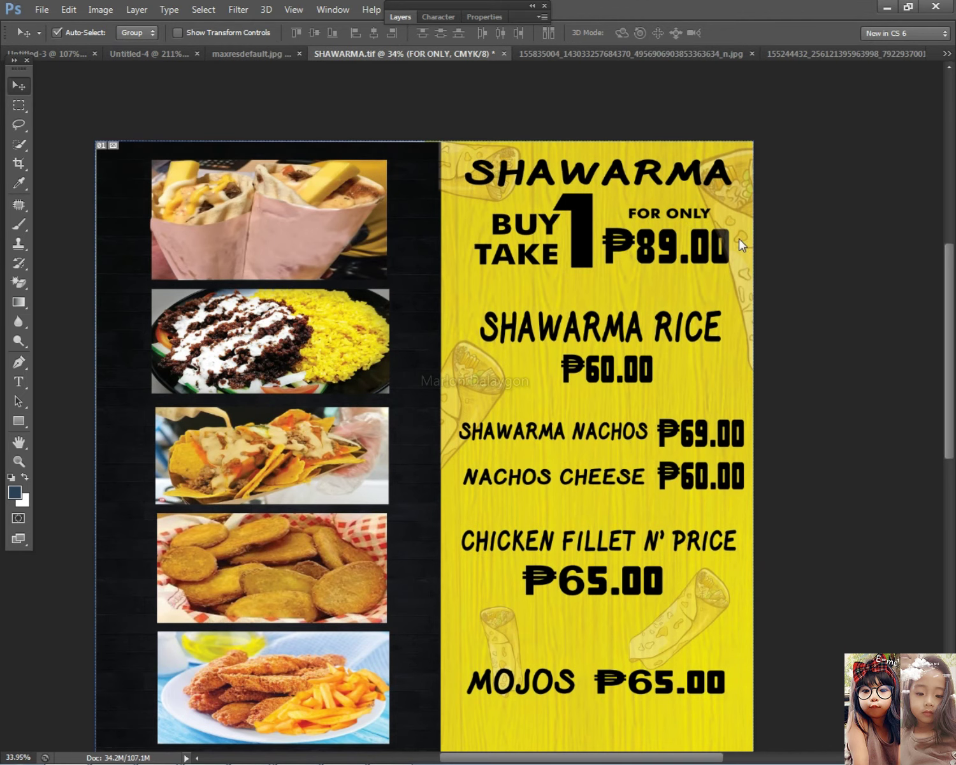
pyautogui.click(582, 227)
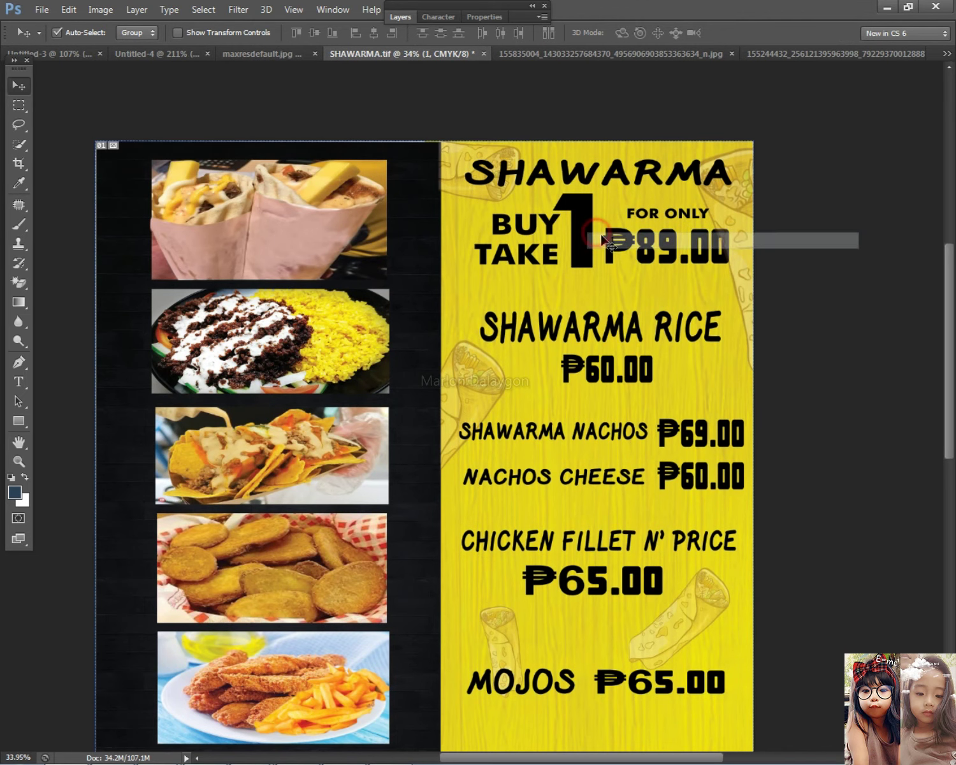
# - Widen the SHAWARMA heading slightly toward the yellow panel's left edge
pyautogui.click(663, 181)
pyautogui.hotkey('ctrl', 't')
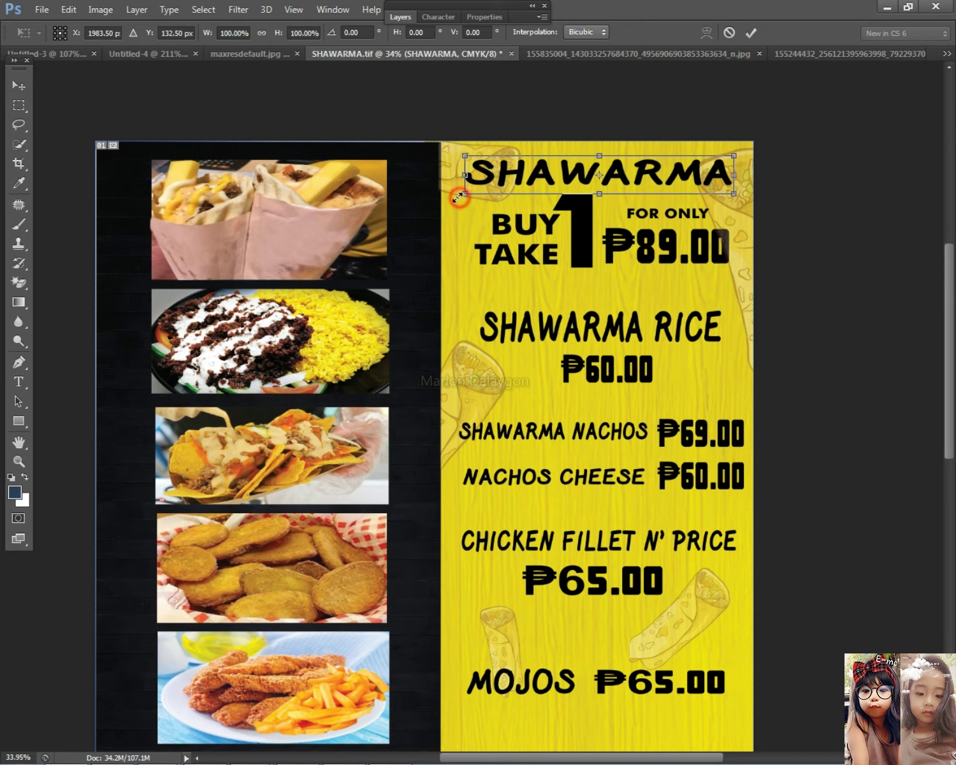
pyautogui.moveTo(458, 198); pyautogui.dragTo(455, 198)
pyautogui.press('Return')
pyautogui.press('Delete')
pyautogui.hotkey('ctrl', 'z')
# - Lower the opacity of the wrap behind the start of the SHAWARMA heading to 14% in its blending options
pyautogui.scroll(-3, 736, 225)
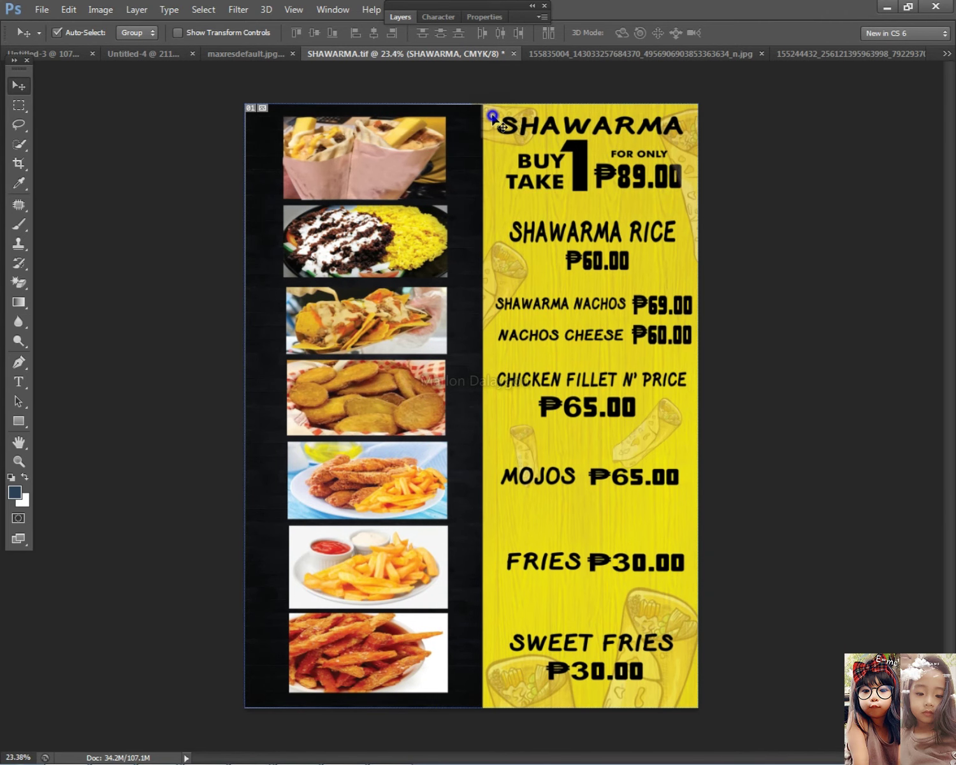
pyautogui.click(495, 118)
pyautogui.click(401, 17)
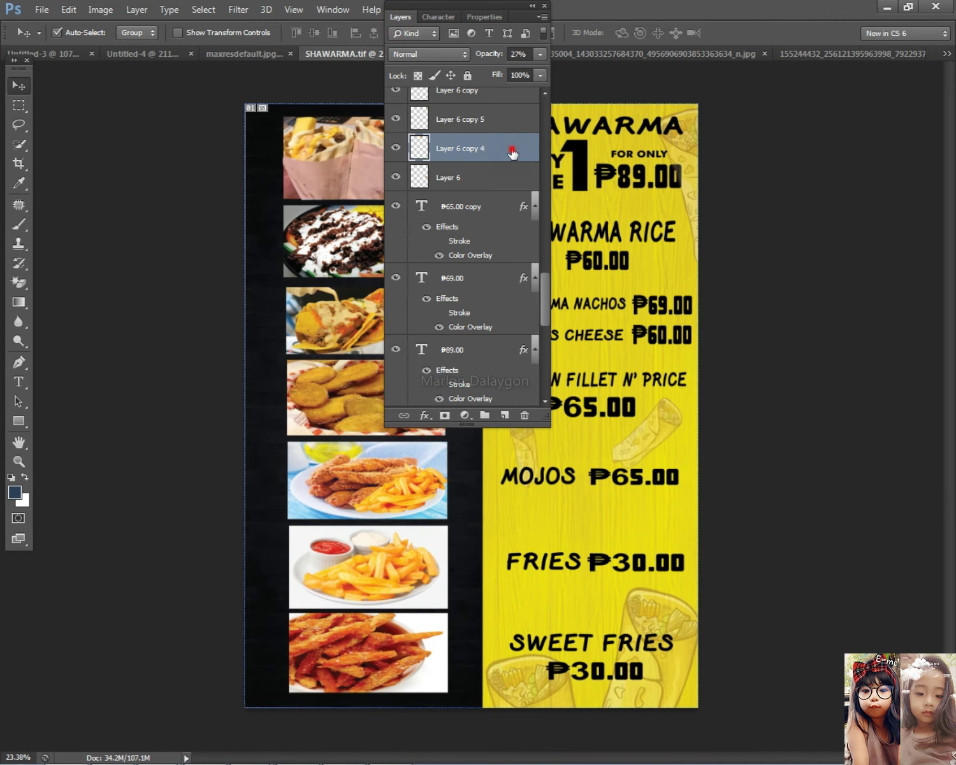
pyautogui.doubleClick(513, 151)
pyautogui.click(405, 17)
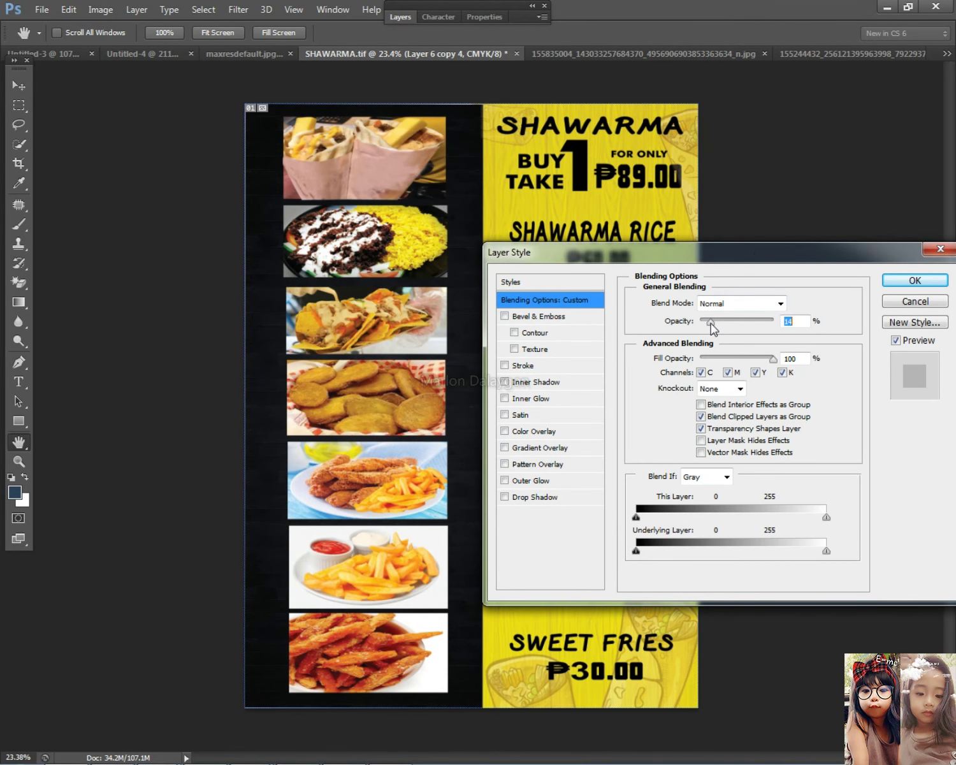
pyautogui.click(926, 279)
pyautogui.scroll(7, 572, 8)
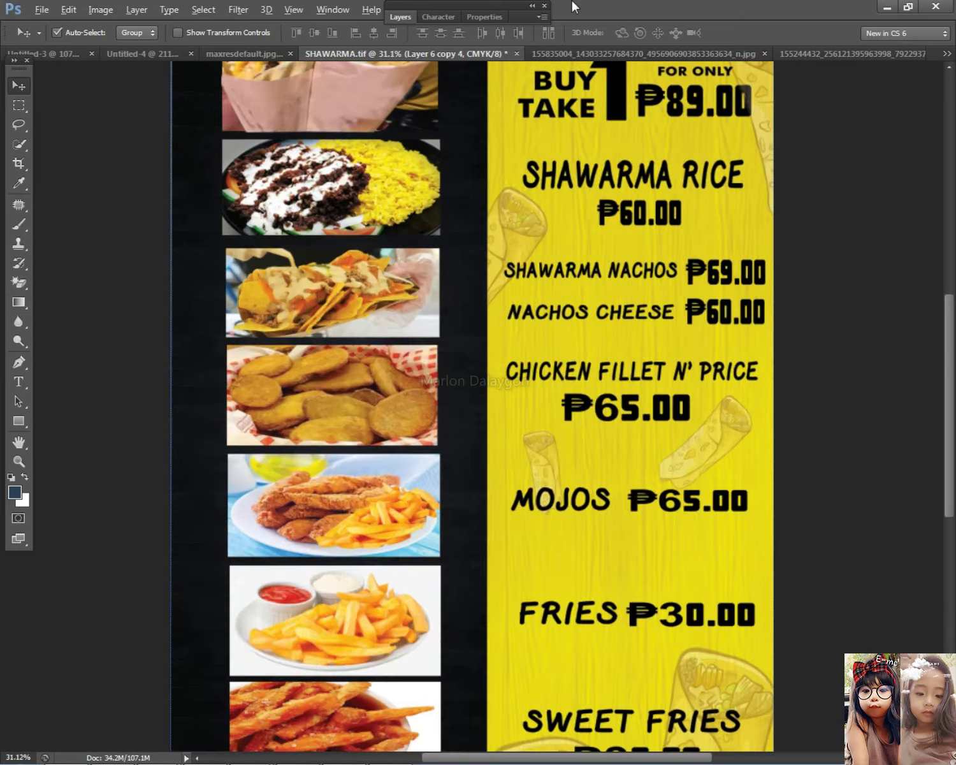
pyautogui.moveTo(786, 181); pyautogui.dragTo(751, 407)
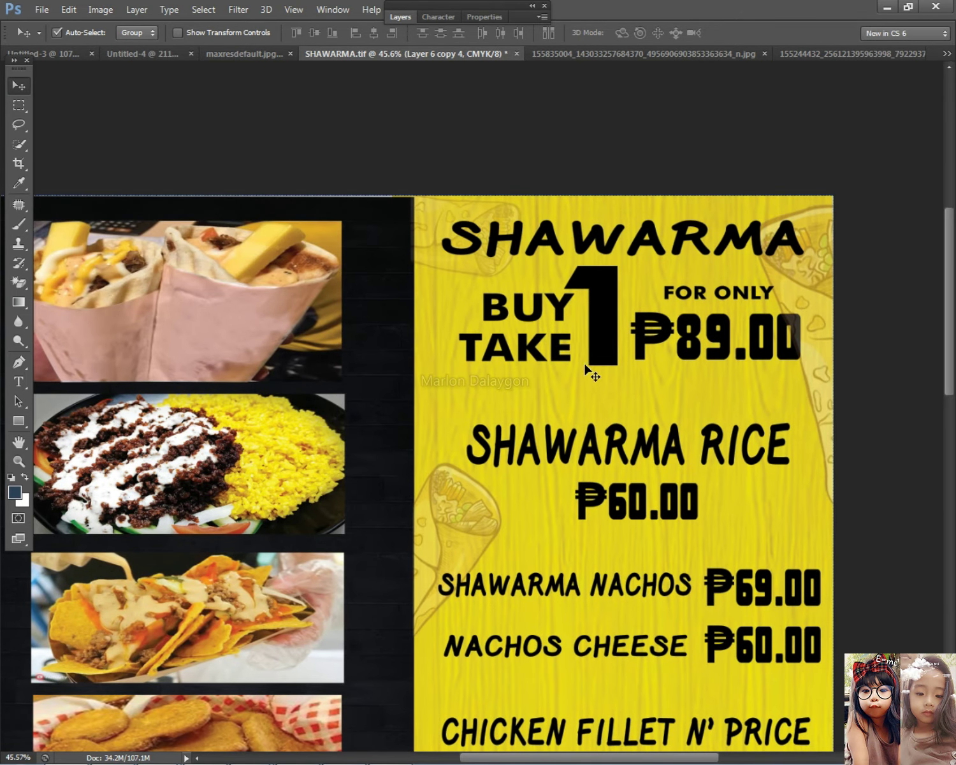
pyautogui.scroll(-4, 589, 368)
pyautogui.click(604, 347)
pyautogui.scroll(1, 604, 347)
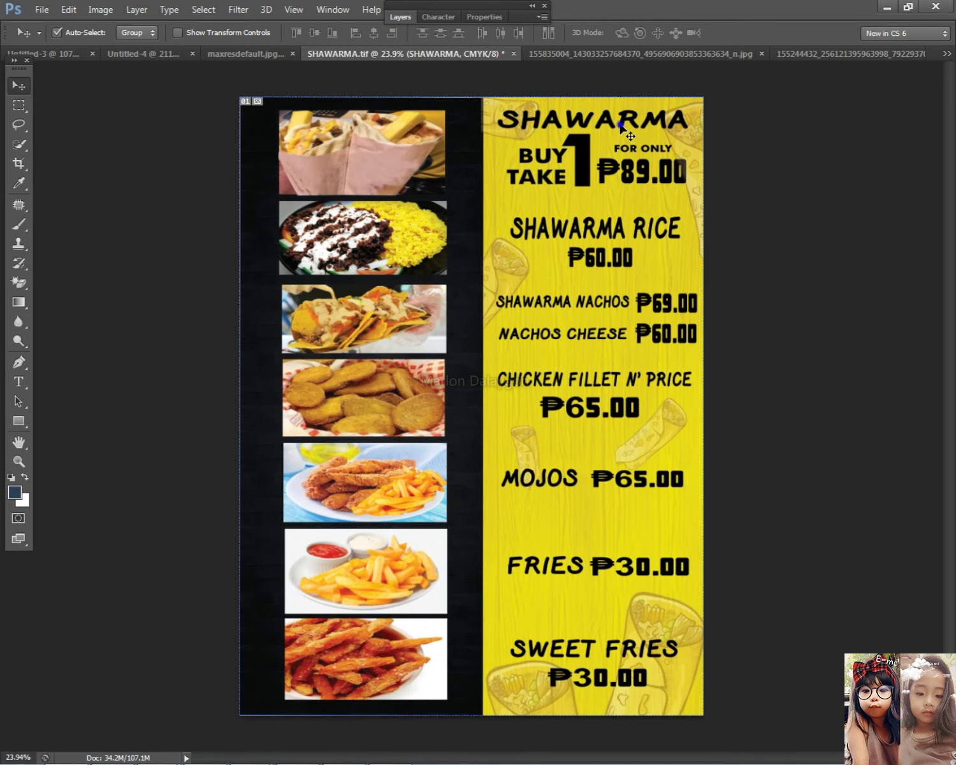
# - Enlarge the small faded wrap near the start of MOJOS so it extends down behind the word
pyautogui.scroll(-2, 643, 137)
pyautogui.scroll(1, 630, 164)
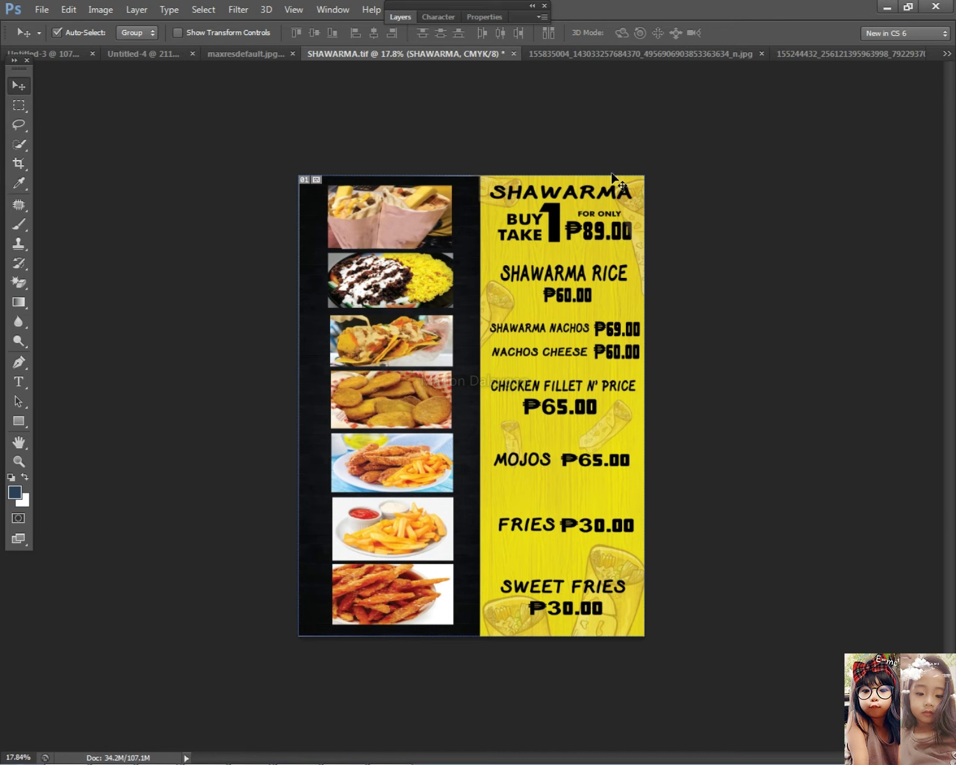
pyautogui.scroll(1, 579, 448)
pyautogui.rightClick(527, 440)
pyautogui.click(569, 451)
pyautogui.moveTo(525, 441); pyautogui.dragTo(531, 500)
pyautogui.hotkey('ctrl', 't')
pyautogui.press('Return')
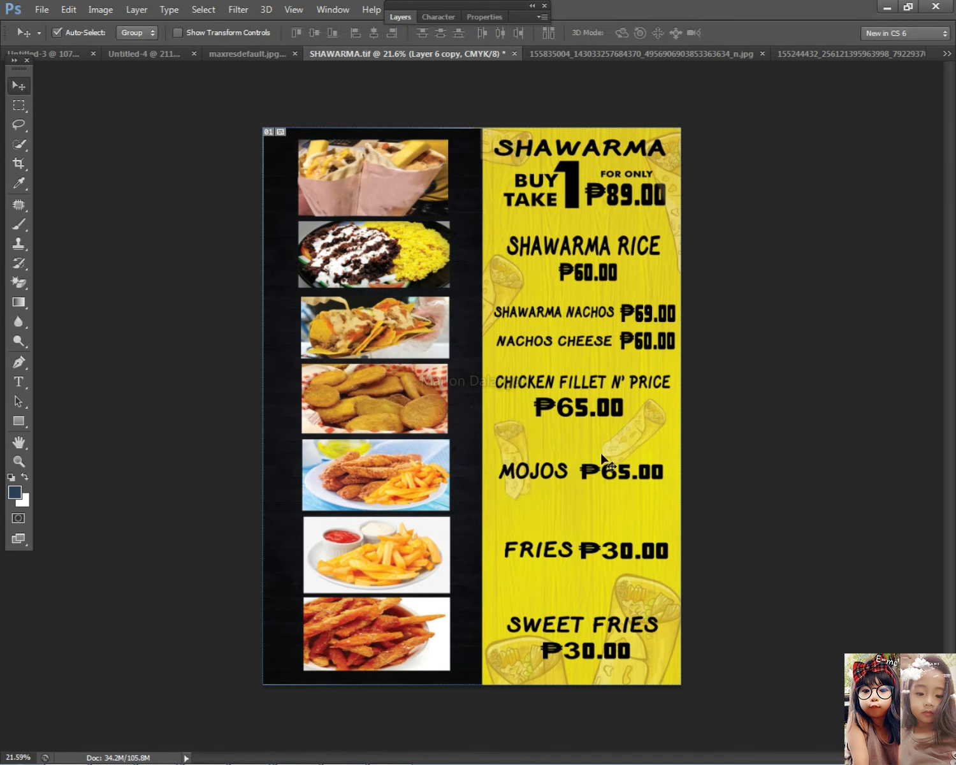
# - Scale the faded wrap above the MOJOS ₱65.00 price to about 134.5% and rotate it about -17.8° so it stands more upright
pyautogui.click(619, 440)
pyautogui.hotkey('ctrl', 't')
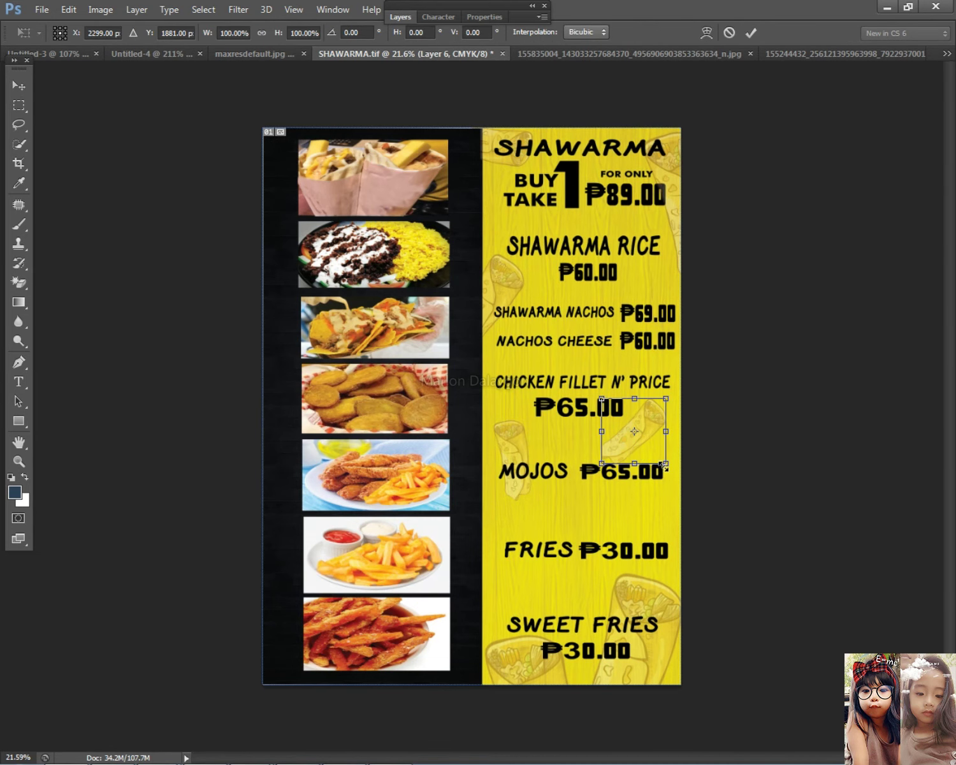
pyautogui.moveTo(666, 480); pyautogui.dragTo(689, 486)
pyautogui.moveTo(709, 386); pyautogui.dragTo(708, 380)
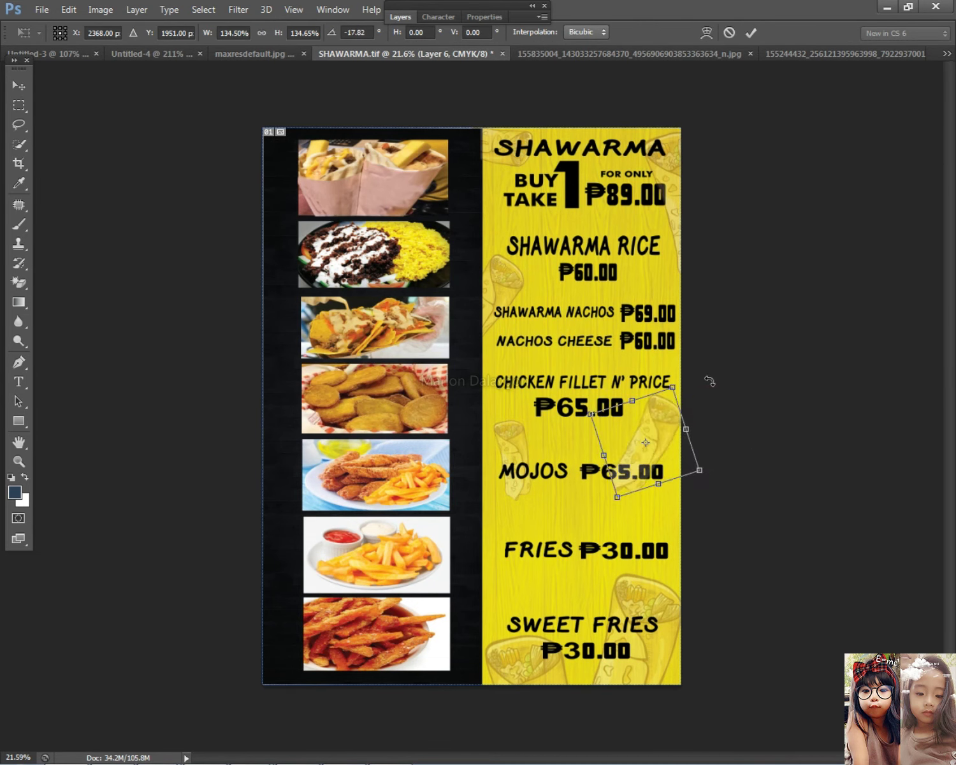
pyautogui.press('Return')
# - Bring the MOJOS ₱65.00 price to the front, above the enlarged wrap
pyautogui.rightClick(581, 473)
pyautogui.click(631, 483)
pyautogui.click(136, 9)
pyautogui.moveTo(234, 360)
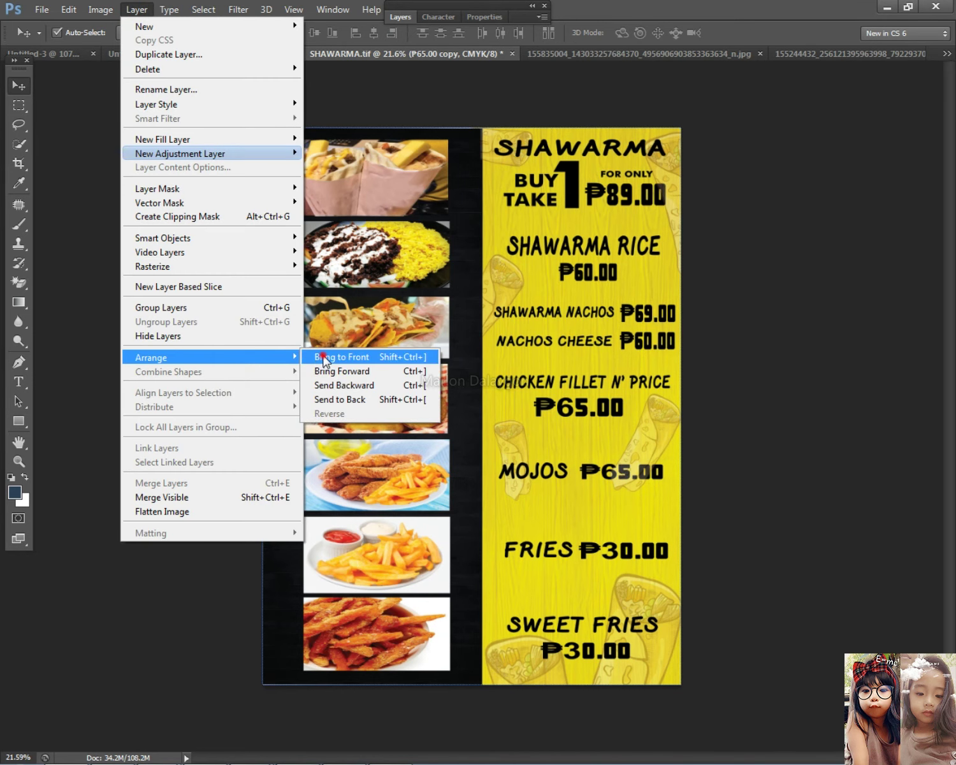
pyautogui.click(321, 359)
pyautogui.scroll(1, 651, 505)
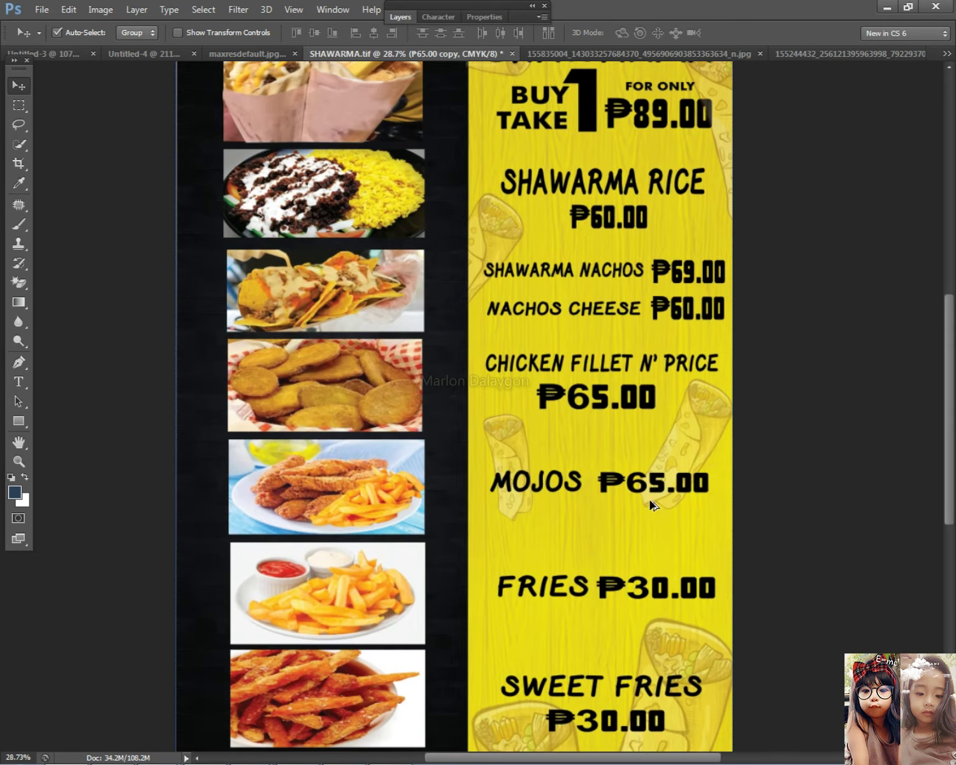
# - Slightly shrink the ₱30.00 price beside FRIES and nudge the FRIES name a little to the left
pyautogui.click(633, 587)
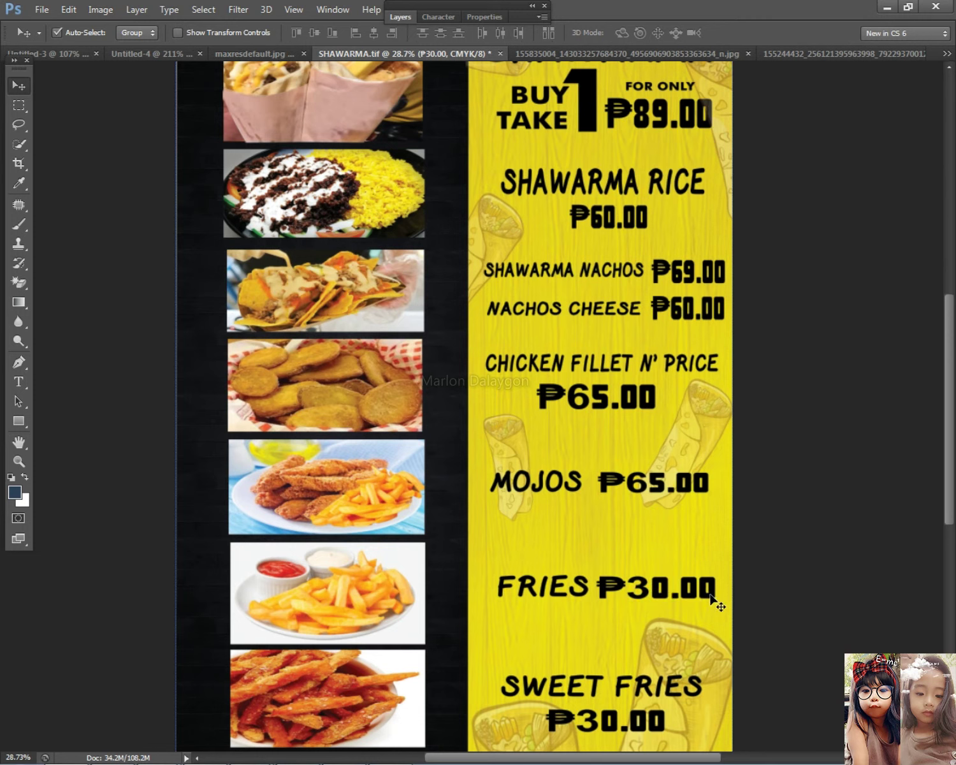
pyautogui.hotkey('ctrl', 't')
pyautogui.moveTo(717, 606); pyautogui.dragTo(714, 599)
pyautogui.press('Return')
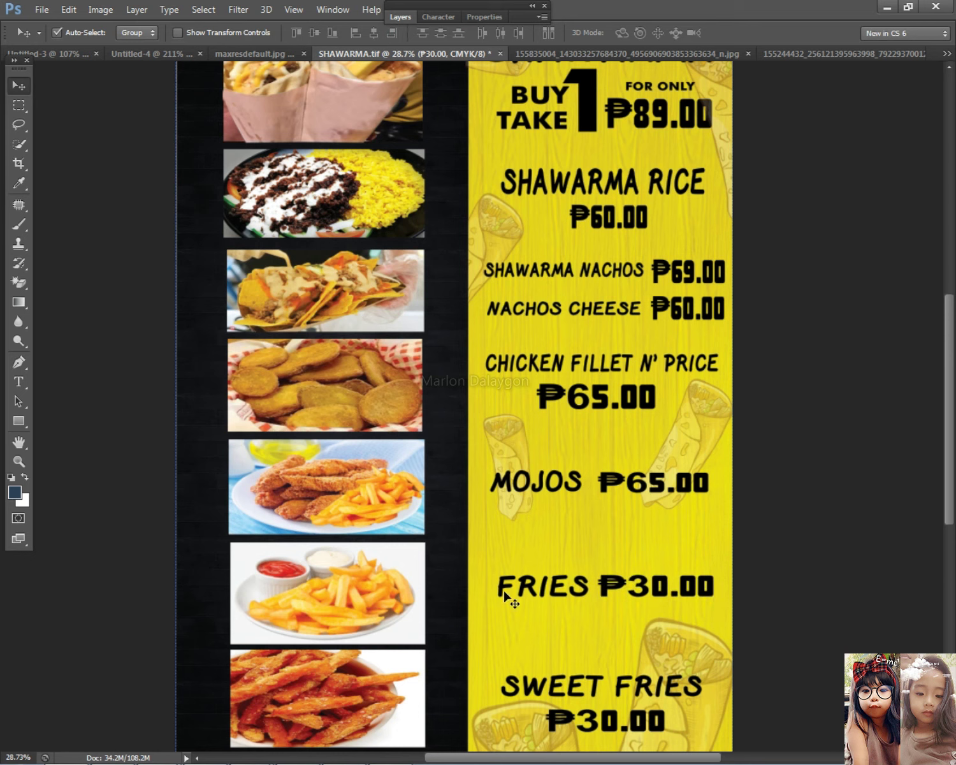
pyautogui.rightClick(535, 585)
pyautogui.click(551, 596)
pyautogui.hotkey('shift', 'Left')
pyautogui.scroll(-2, 503, 563)
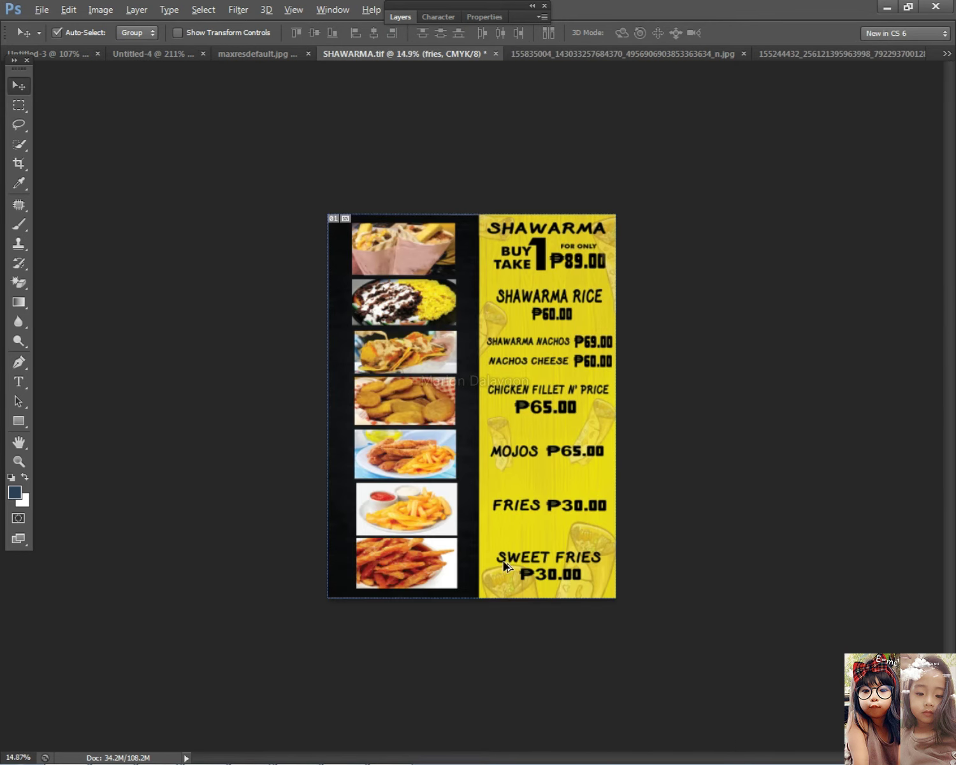
# - Widen the SHAWARMA RICE name on both sides and nudge its ₱60.00 price slightly left
pyautogui.hotkey('ctrl', '+')
pyautogui.rightClick(577, 300)
pyautogui.click(573, 290)
pyautogui.hotkey('ctrl', '+')
pyautogui.hotkey('ctrl', 't')
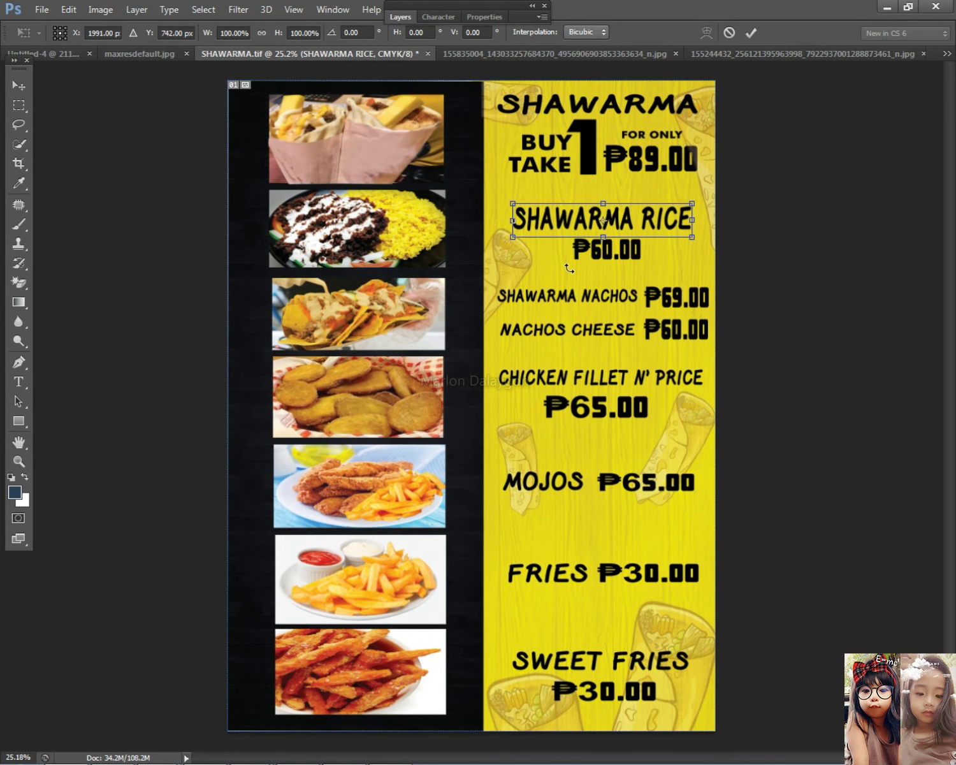
pyautogui.moveTo(513, 220); pyautogui.dragTo(497, 219)
pyautogui.moveTo(695, 221); pyautogui.dragTo(707, 223)
pyautogui.press('Return')
pyautogui.moveTo(589, 250); pyautogui.dragTo(588, 250)
# - Slightly resize the CHICKEN FILLET N' PRICE name
pyautogui.rightClick(625, 102)
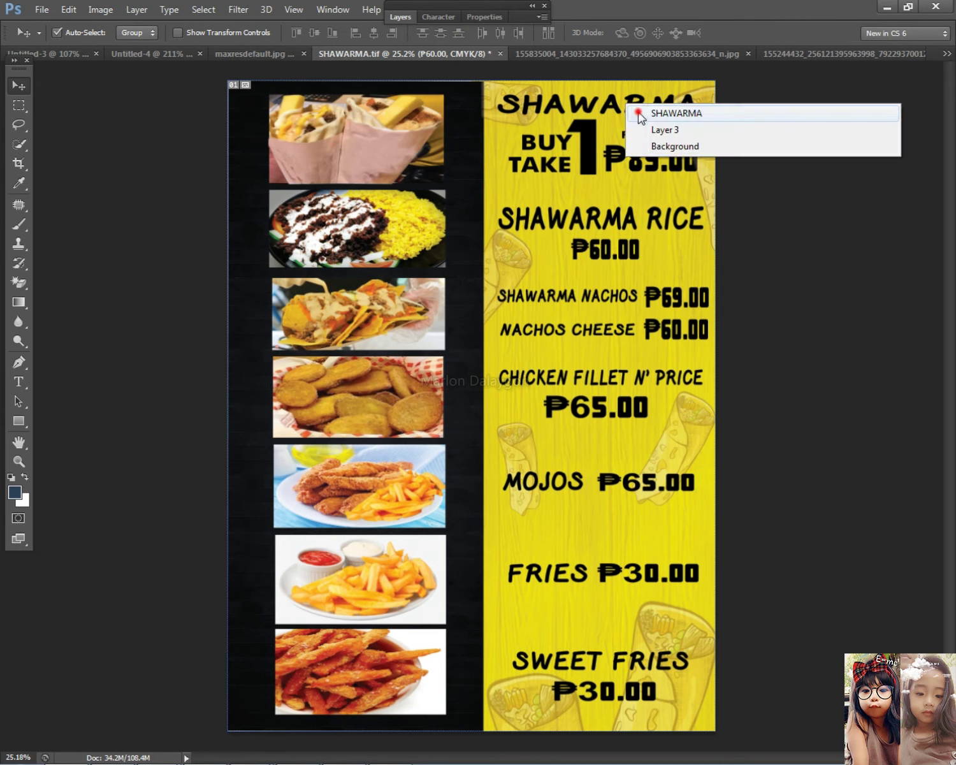
pyautogui.click(639, 110)
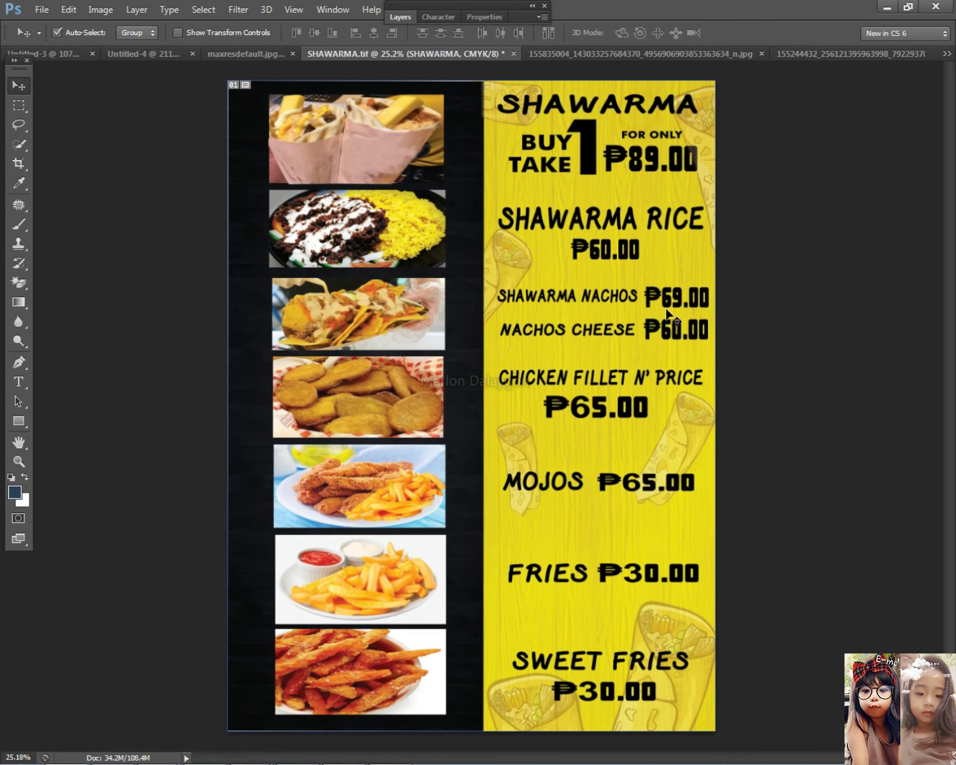
pyautogui.rightClick(582, 383)
pyautogui.click(608, 393)
pyautogui.hotkey('ctrl', 't')
pyautogui.moveTo(495, 369); pyautogui.dragTo(495, 367)
pyautogui.press('Return')
pyautogui.rightClick(572, 328)
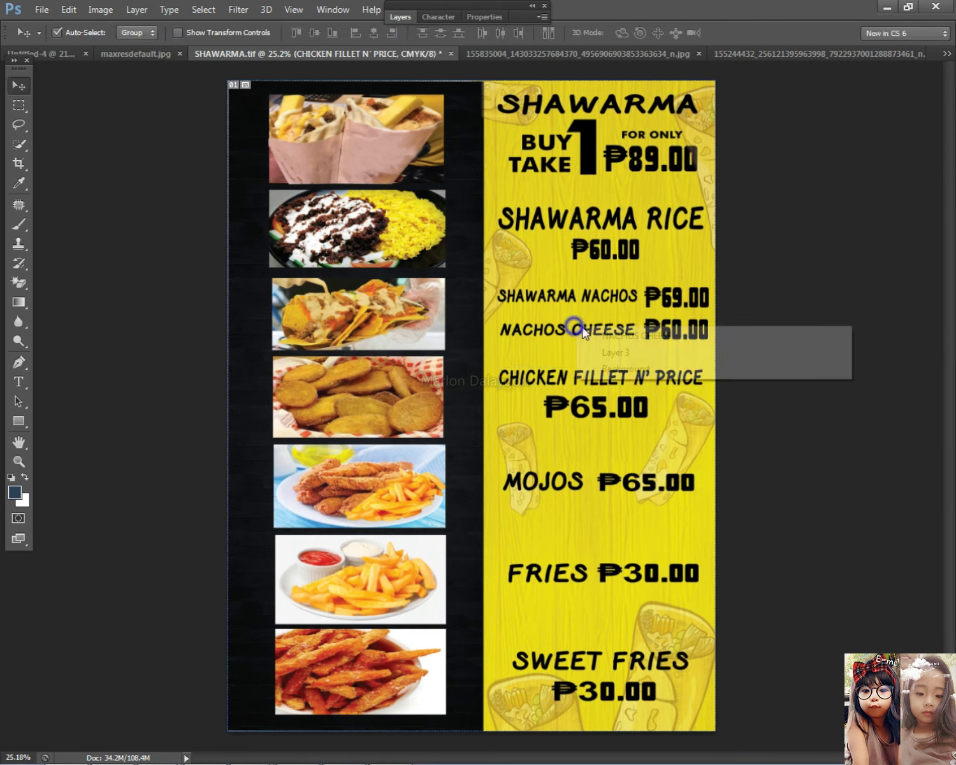
pyautogui.click(617, 337)
pyautogui.scroll(-4, 613, 405)
pyautogui.scroll(4, 610, 405)
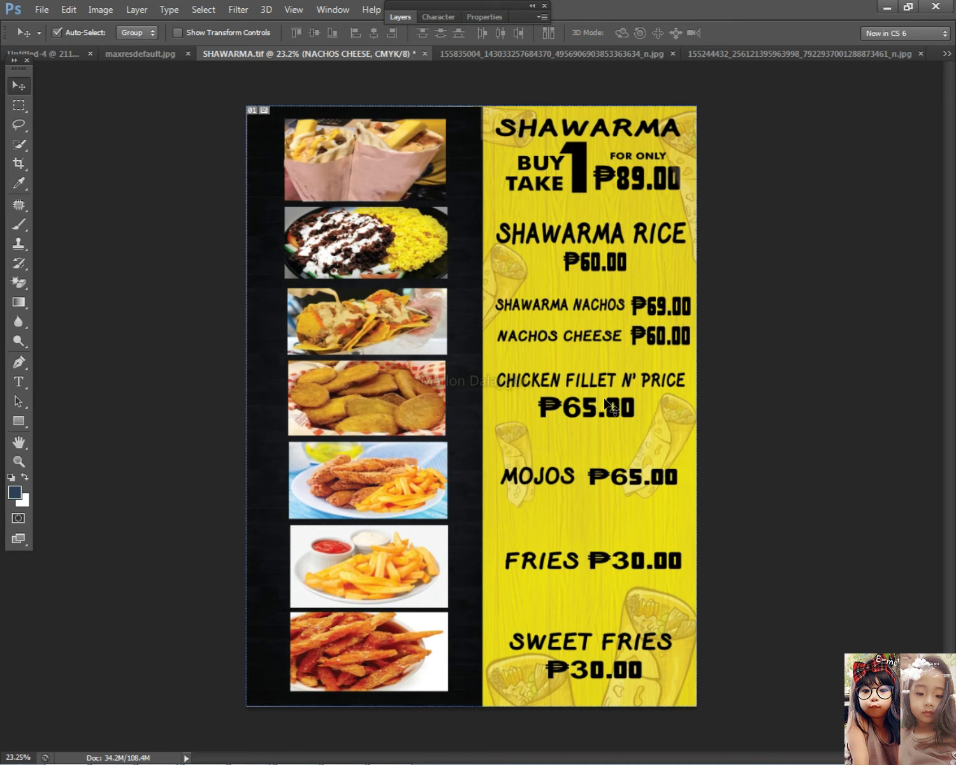
pyautogui.scroll(-3, 634, 386)
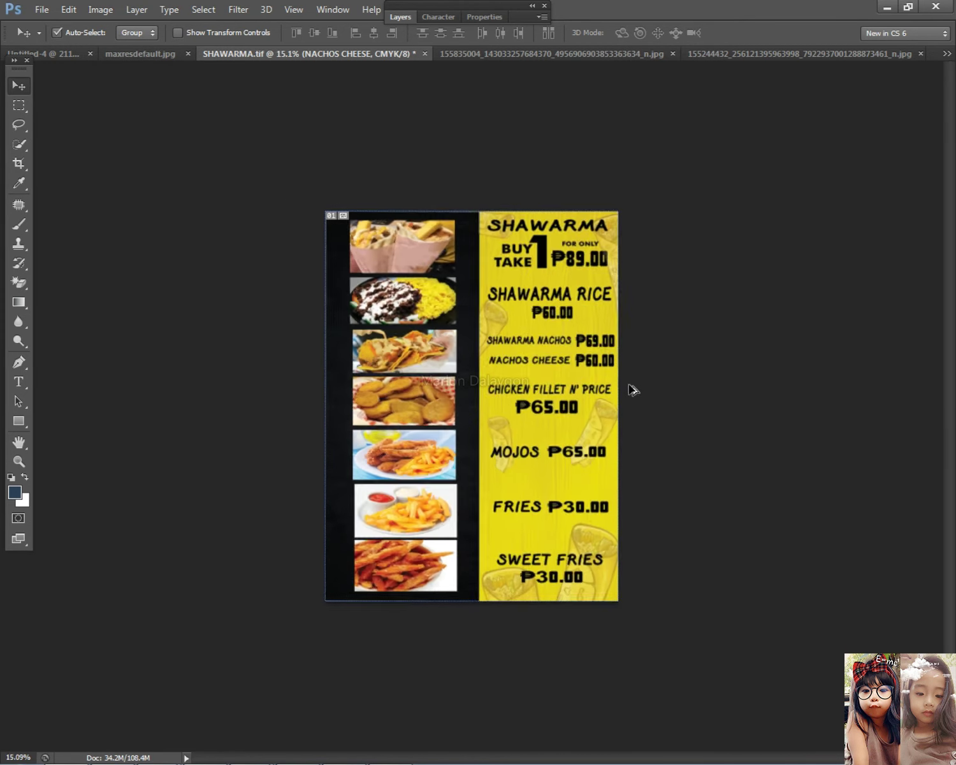
pyautogui.scroll(3, 631, 388)
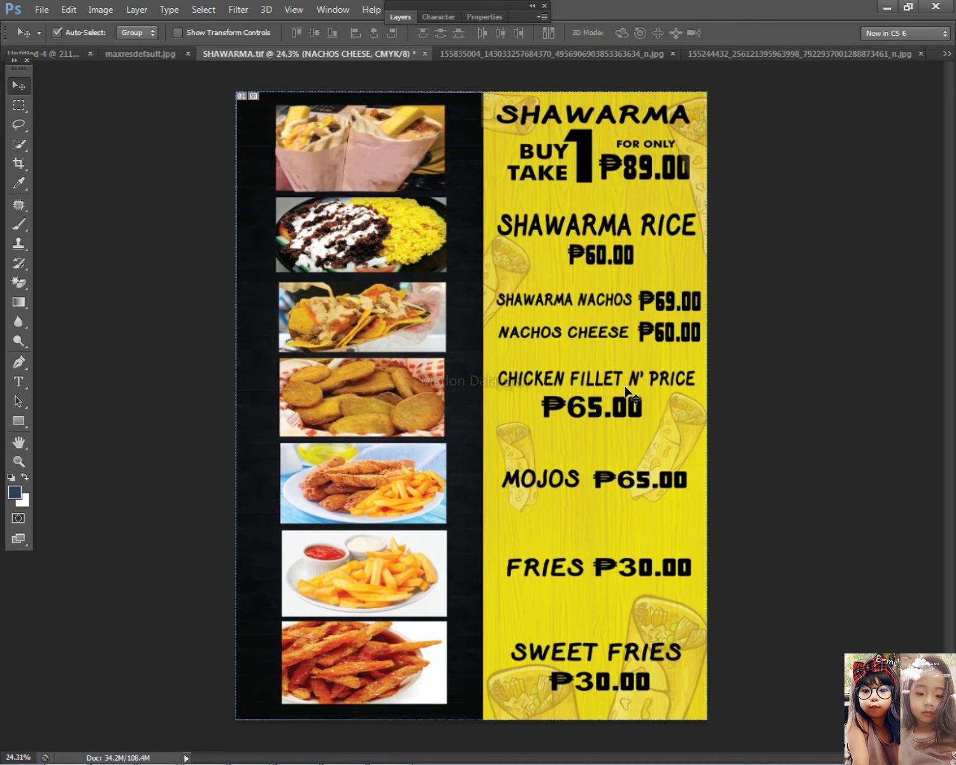
# - Slightly enlarge the ₱89.00 price toward the yellow panel's outer edge
pyautogui.scroll(1, 626, 356)
pyautogui.rightClick(678, 157)
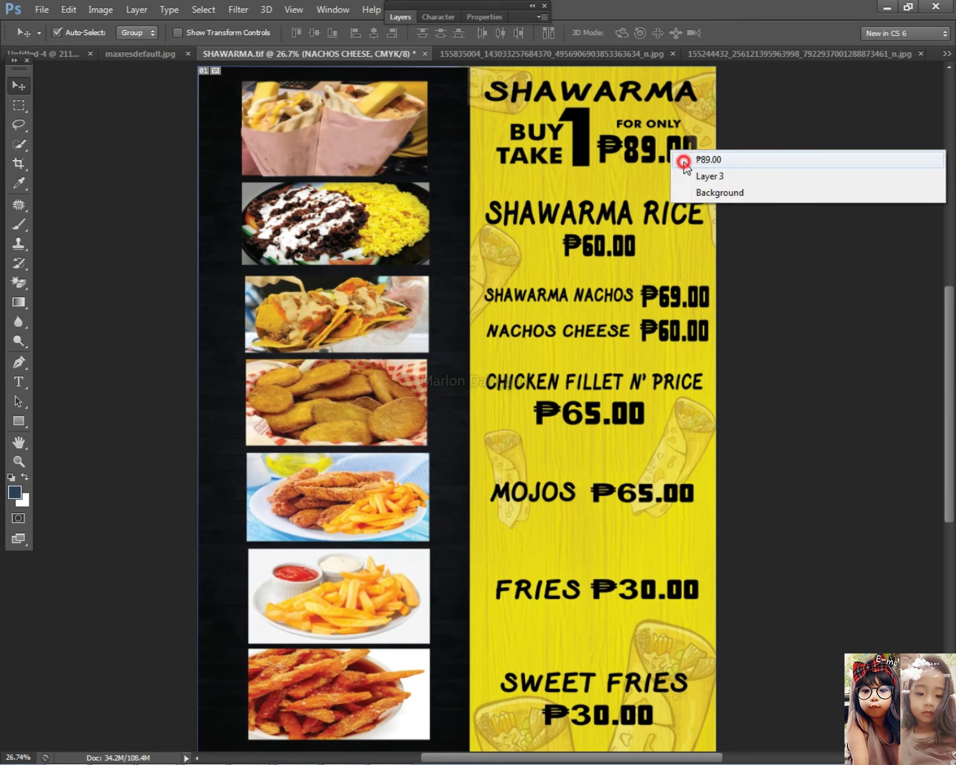
pyautogui.click(695, 159)
pyautogui.hotkey('ctrl', 't')
pyautogui.moveTo(692, 175); pyautogui.dragTo(696, 174)
pyautogui.press('Return')
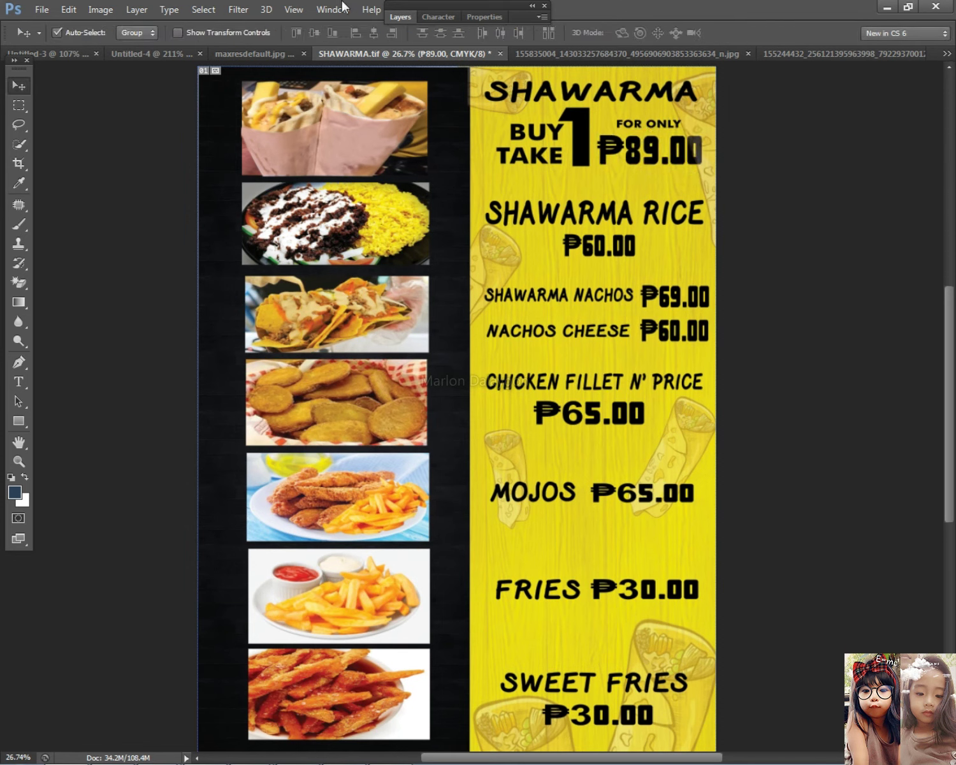
# - Bring the ₱89.00 price to the front so it sits above the faded wrap
pyautogui.click(204, 9)
pyautogui.moveTo(169, 10)
pyautogui.moveTo(135, 11)
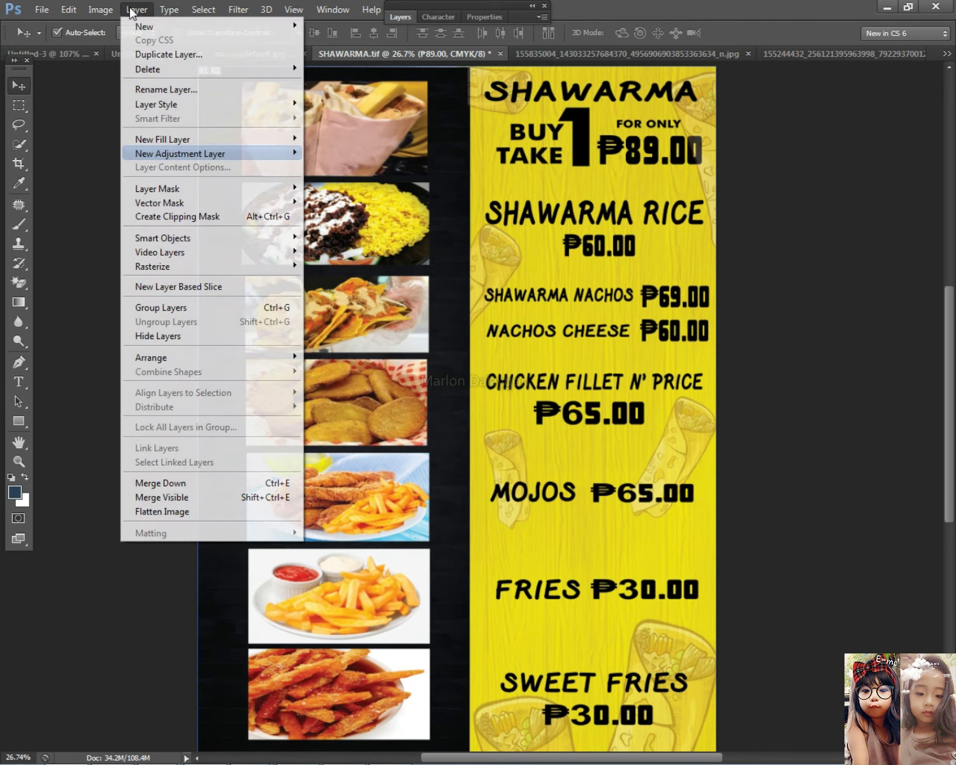
pyautogui.click(180, 358)
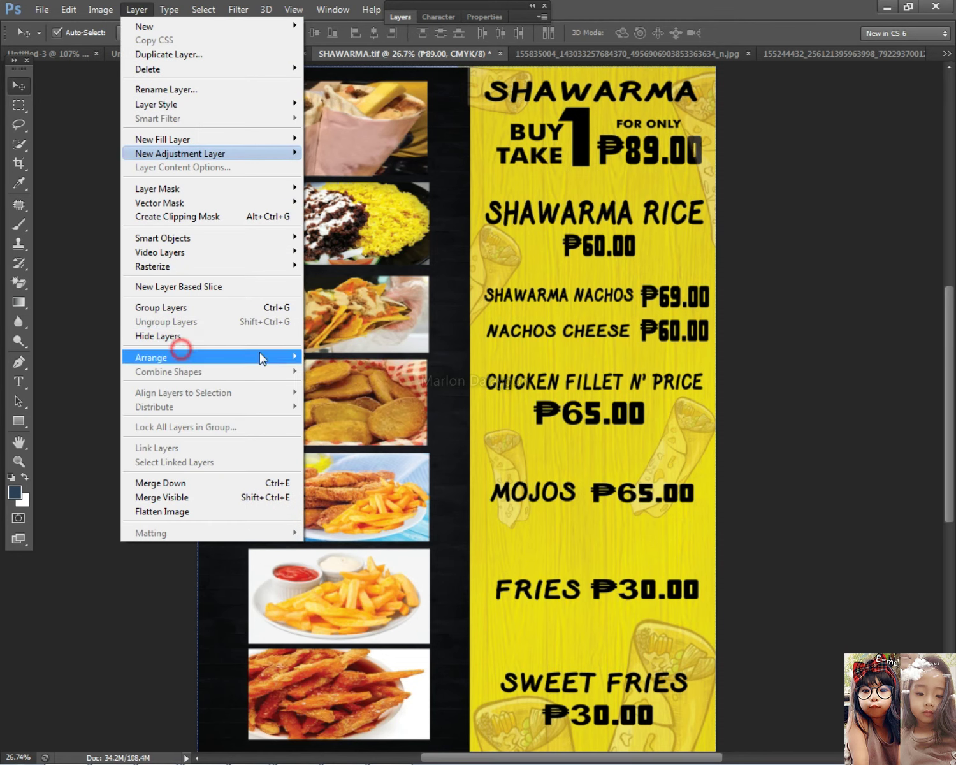
pyautogui.click(382, 358)
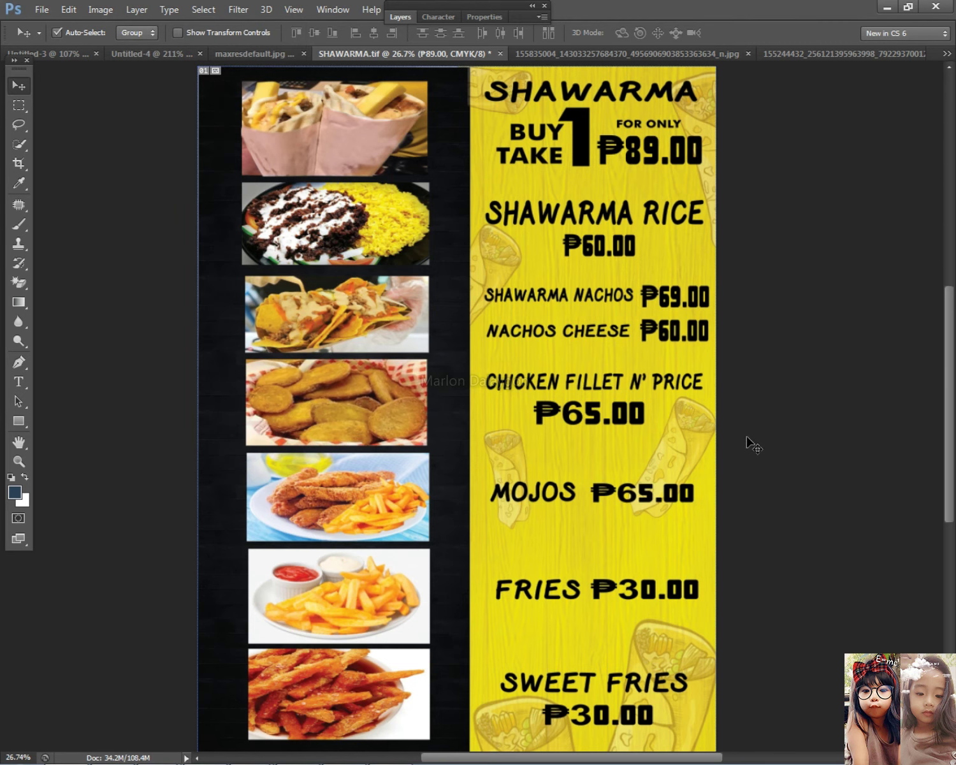
# - Nudge the ₱30.00 price beside FRIES and the FRIES name slightly to the left
pyautogui.scroll(-1, 744, 441)
pyautogui.scroll(-1, 760, 416)
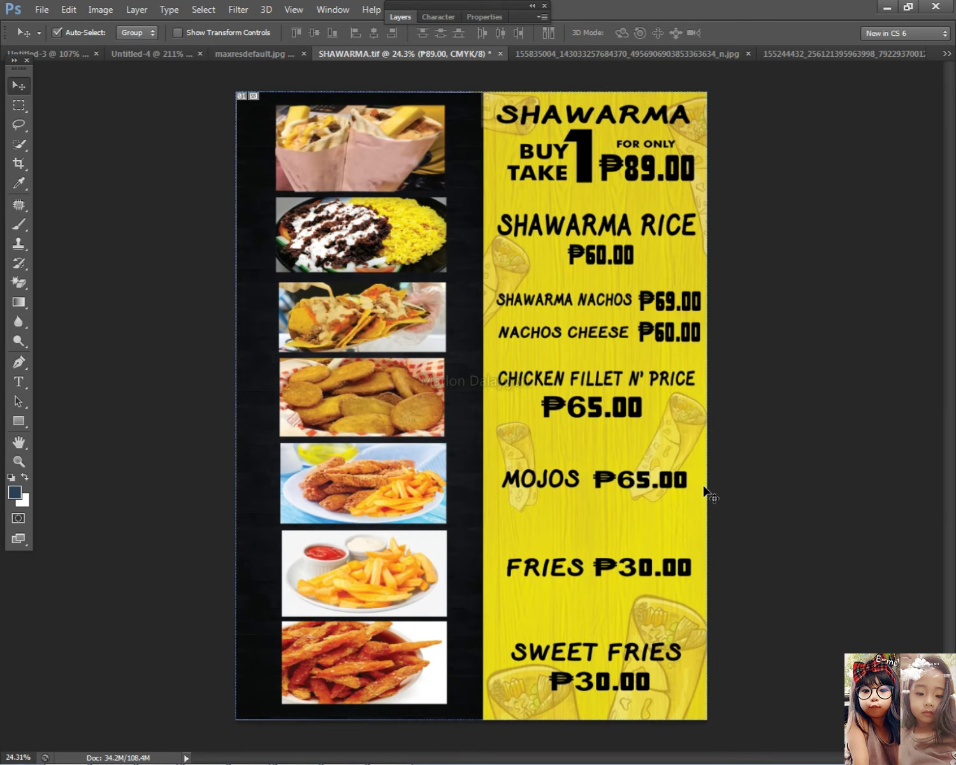
pyautogui.rightClick(585, 568)
pyautogui.click(602, 580)
pyautogui.hotkey('shift', 'Left')
pyautogui.press('Return')
pyautogui.rightClick(599, 564)
pyautogui.click(615, 573)
pyautogui.hotkey('shift', 'Left')
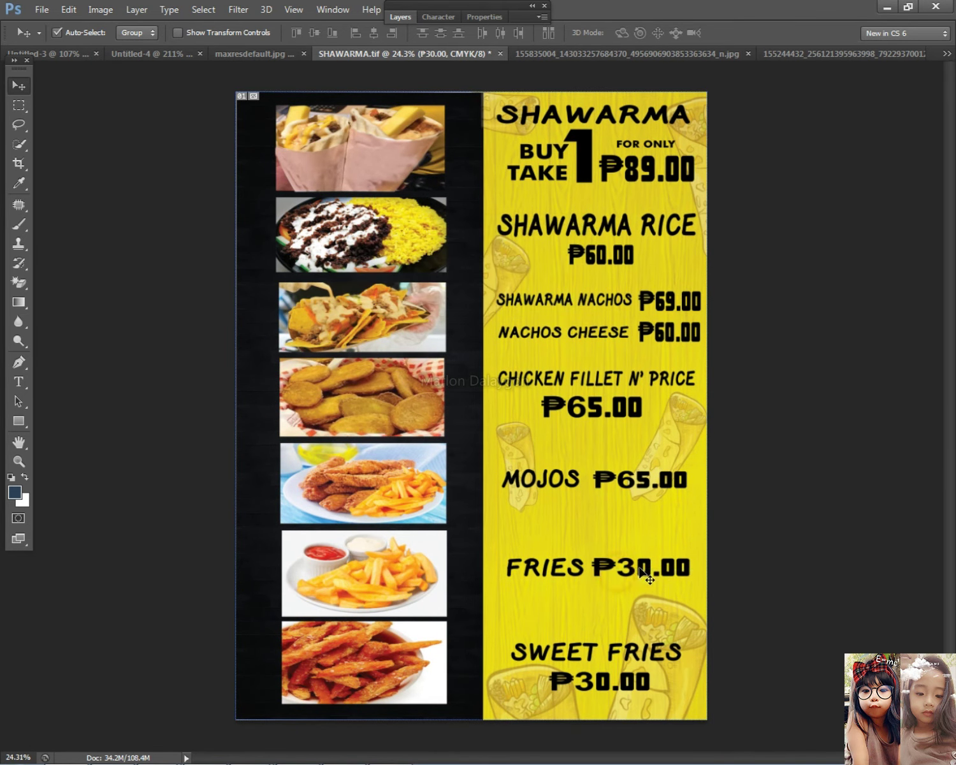
pyautogui.rightClick(554, 567)
pyautogui.click(583, 573)
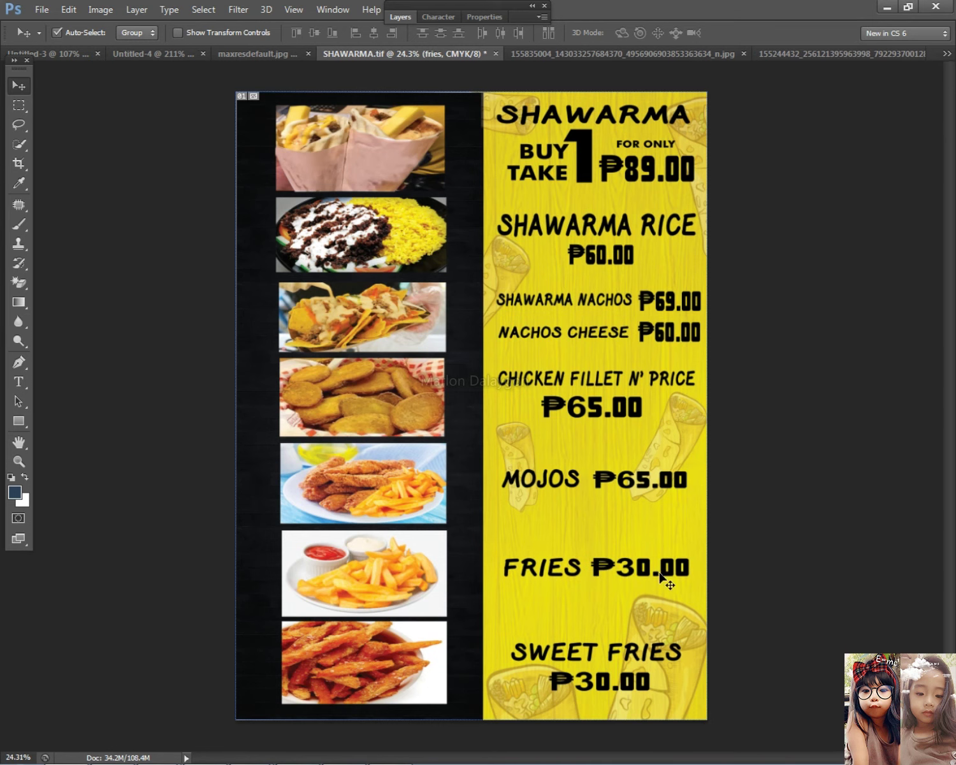
# - Nudge MOJOS slightly right, and move the ₱65.00 price under CHICKEN FILLET N' PRICE slightly right and down
pyautogui.rightClick(541, 478)
pyautogui.click(599, 481)
pyautogui.rightClick(614, 400)
pyautogui.click(641, 410)
pyautogui.hotkey('shift', 'Down')
pyautogui.hotkey('shift', 'Right')
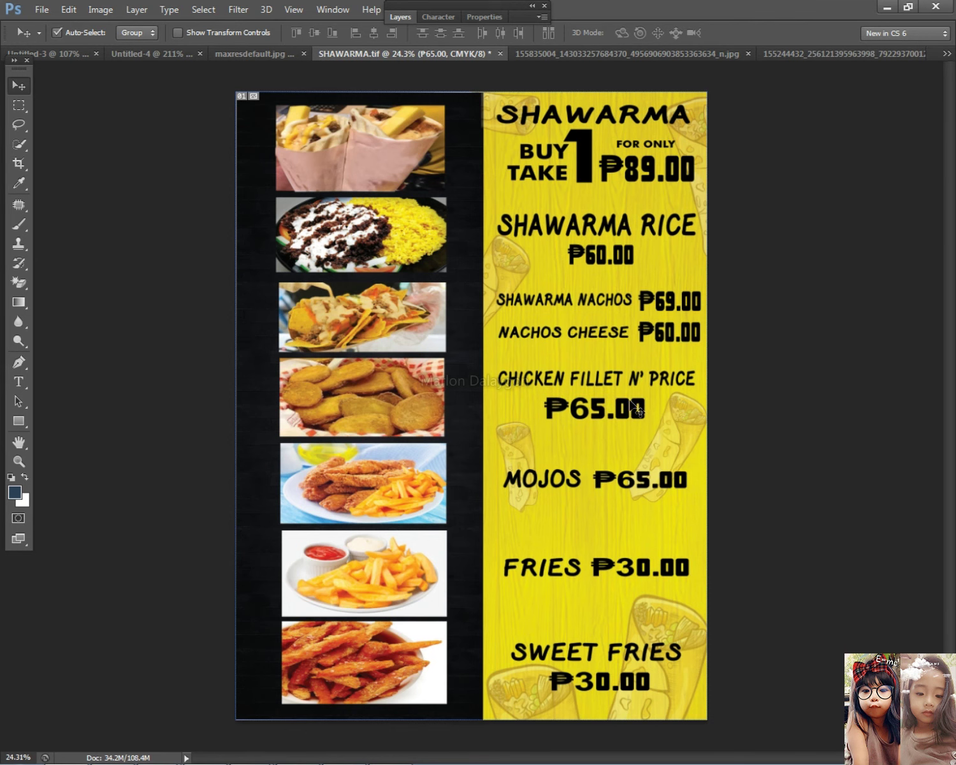
# - Scale the ₱65.00 price under CHICKEN FILLET N' PRICE to about 78% height, and narrow its width by a further 6% or so
pyautogui.rightClick(638, 403)
pyautogui.click(659, 417)
pyautogui.hotkey('ctrl', 't')
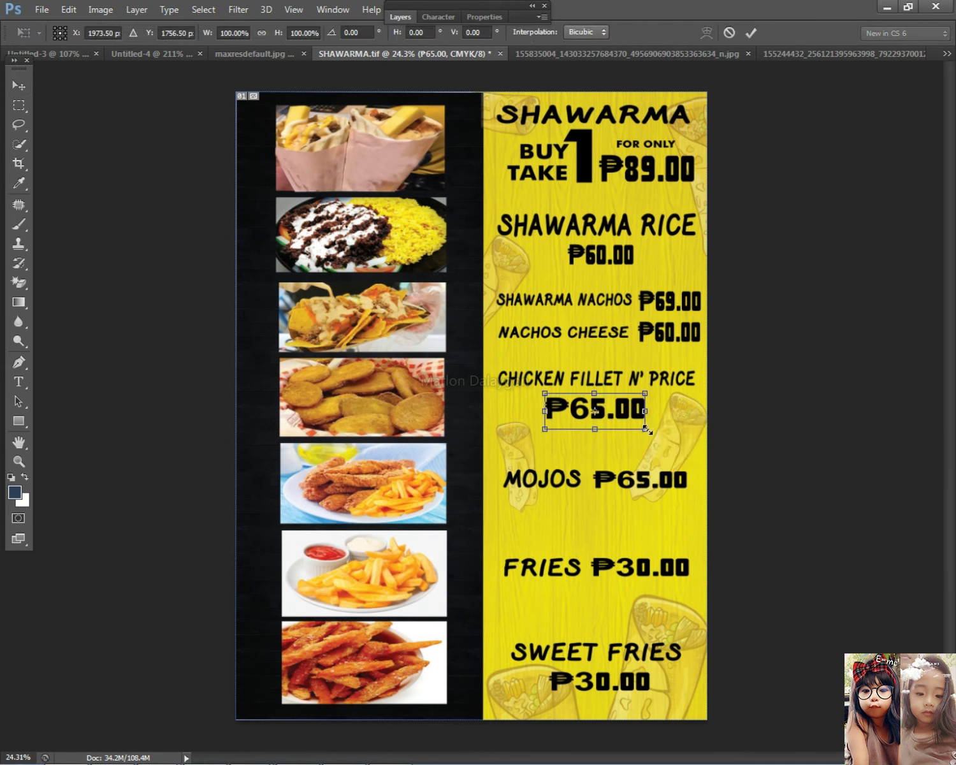
pyautogui.moveTo(644, 422); pyautogui.dragTo(644, 426)
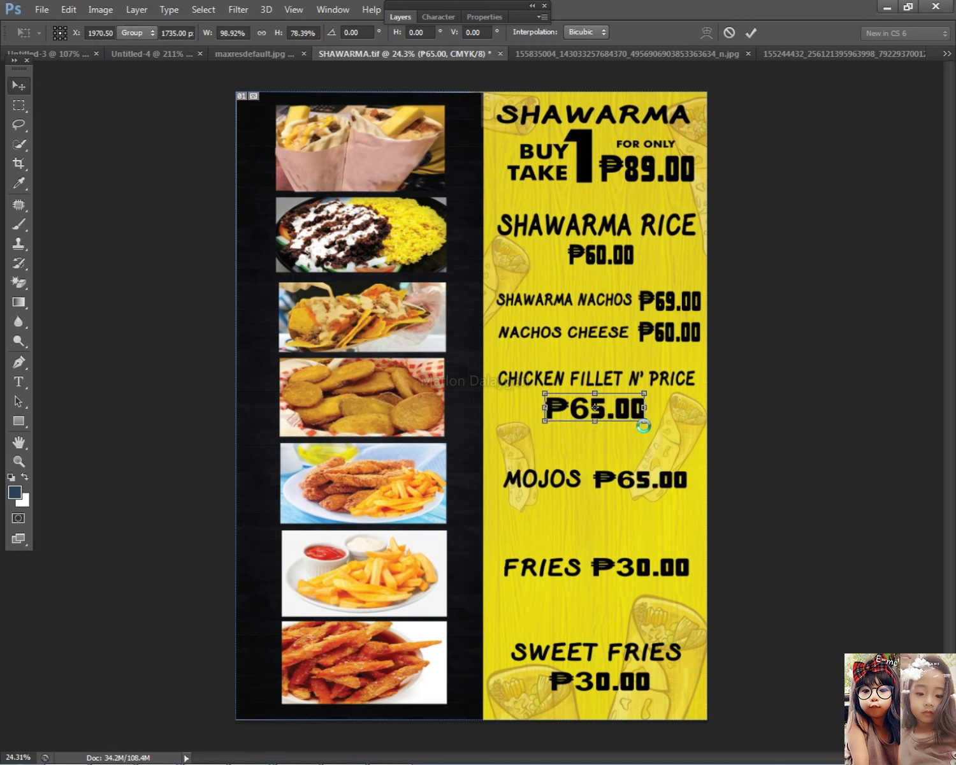
pyautogui.press('Return')
pyautogui.hotkey('ctrl', 't')
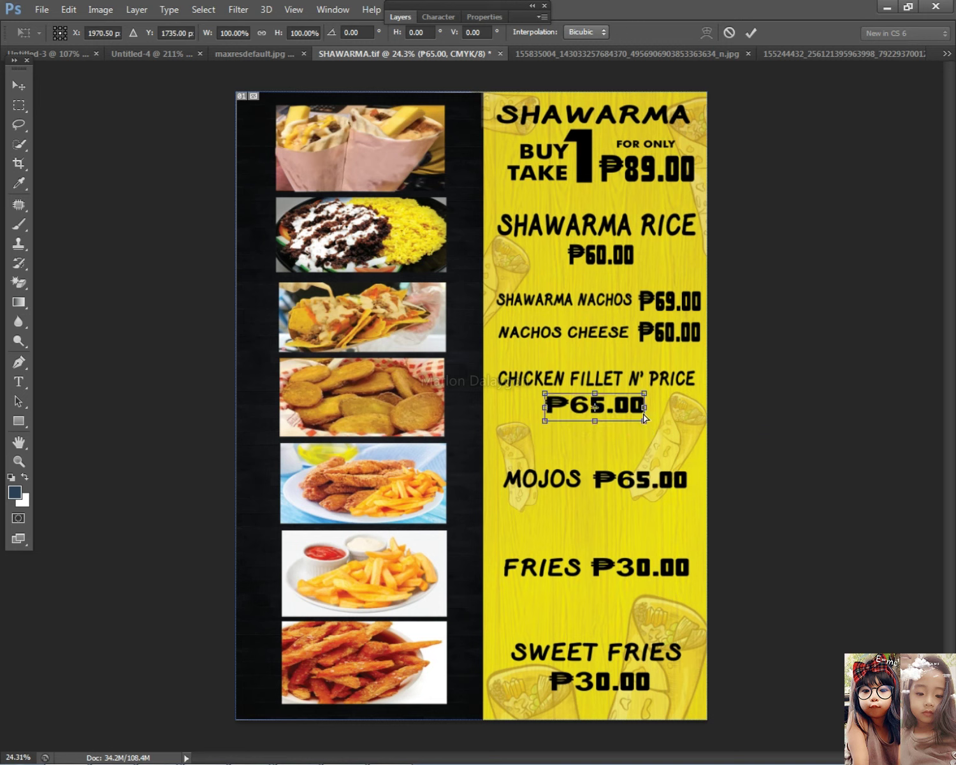
pyautogui.moveTo(644, 411); pyautogui.dragTo(637, 411)
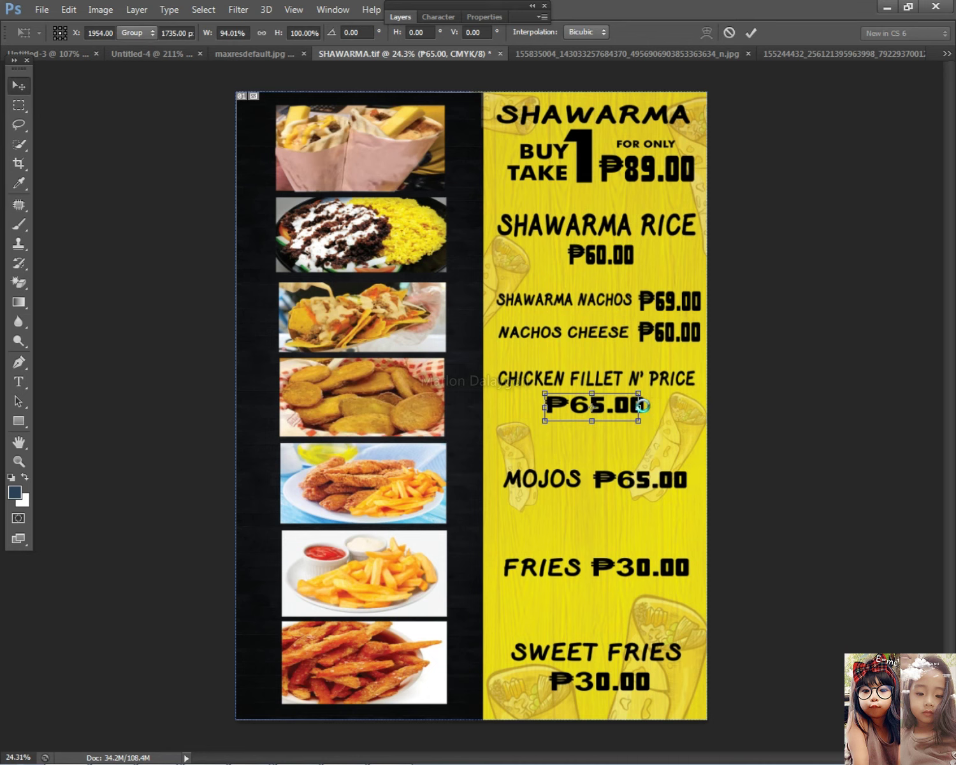
pyautogui.press('Return')
# - Select all seven food photos on the black panel and widen them together on both sides
pyautogui.hotkey('ctrl', '0')
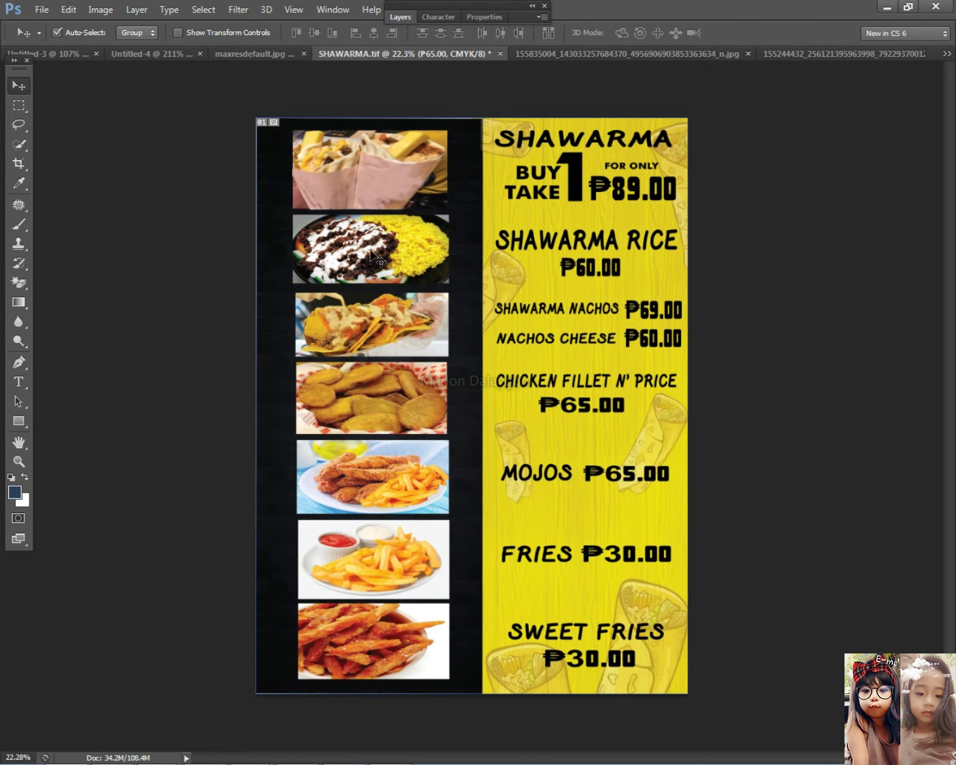
pyautogui.moveTo(213, 166); pyautogui.dragTo(455, 714)
pyautogui.hotkey('ctrl', 't')
pyautogui.moveTo(290, 407); pyautogui.dragTo(281, 406)
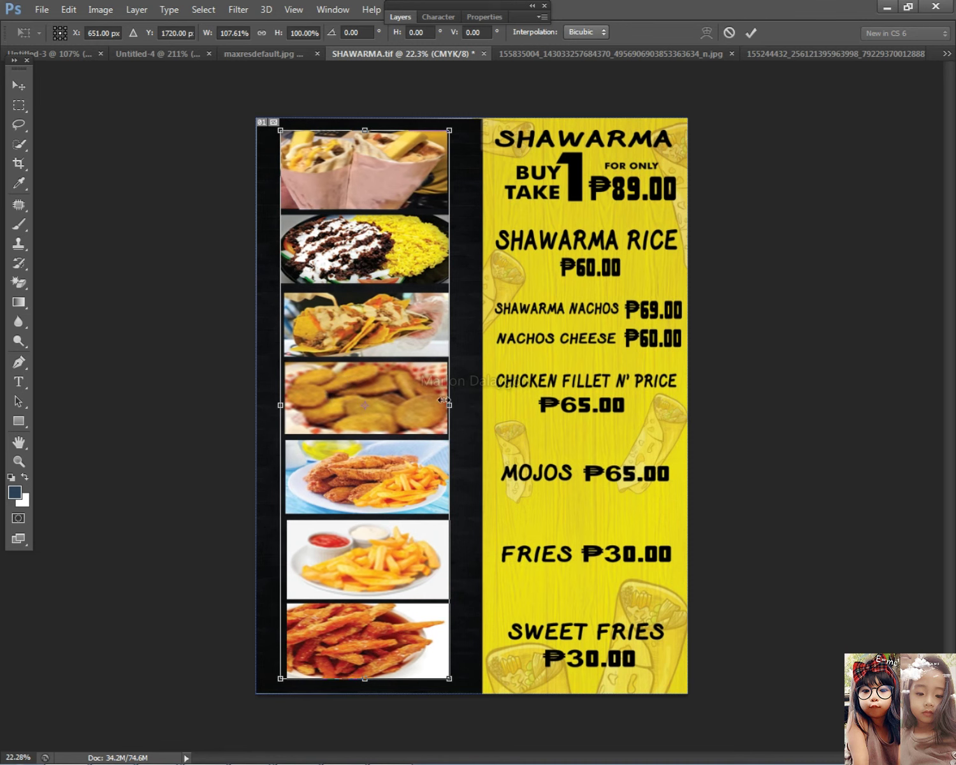
pyautogui.moveTo(443, 400); pyautogui.dragTo(454, 400)
pyautogui.press('Return')
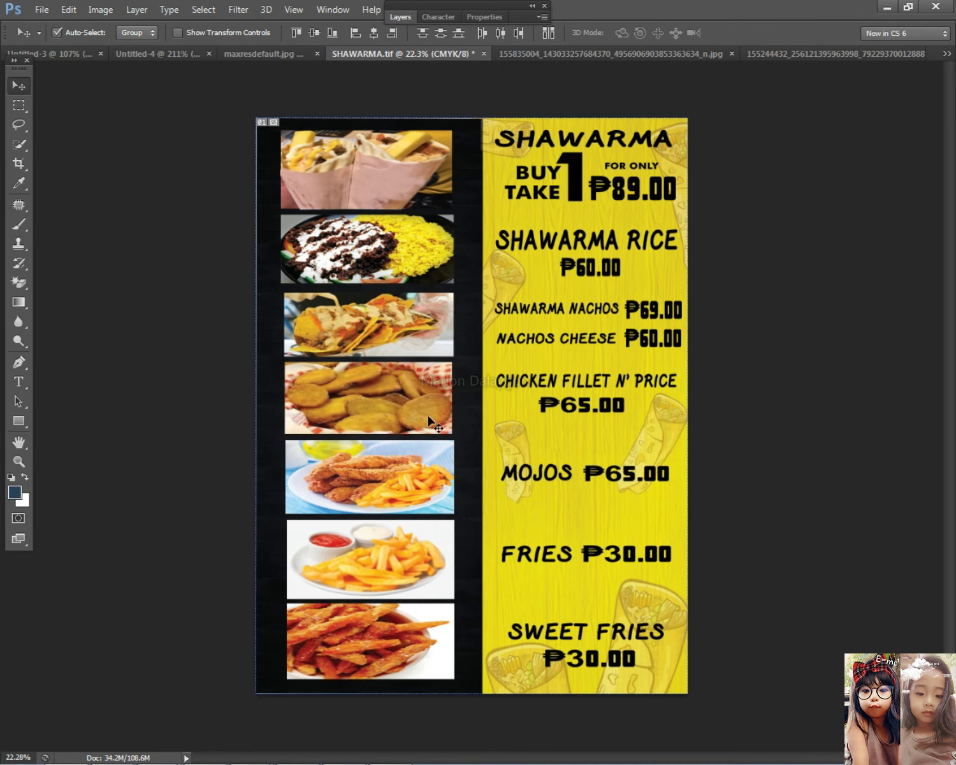
# - Nudge the NACHOS CHEESE name slightly left and the SHAWARMA heading slightly down
pyautogui.scroll(-4, 535, 376)
pyautogui.scroll(7, 534, 358)
pyautogui.rightClick(572, 334)
pyautogui.click(599, 346)
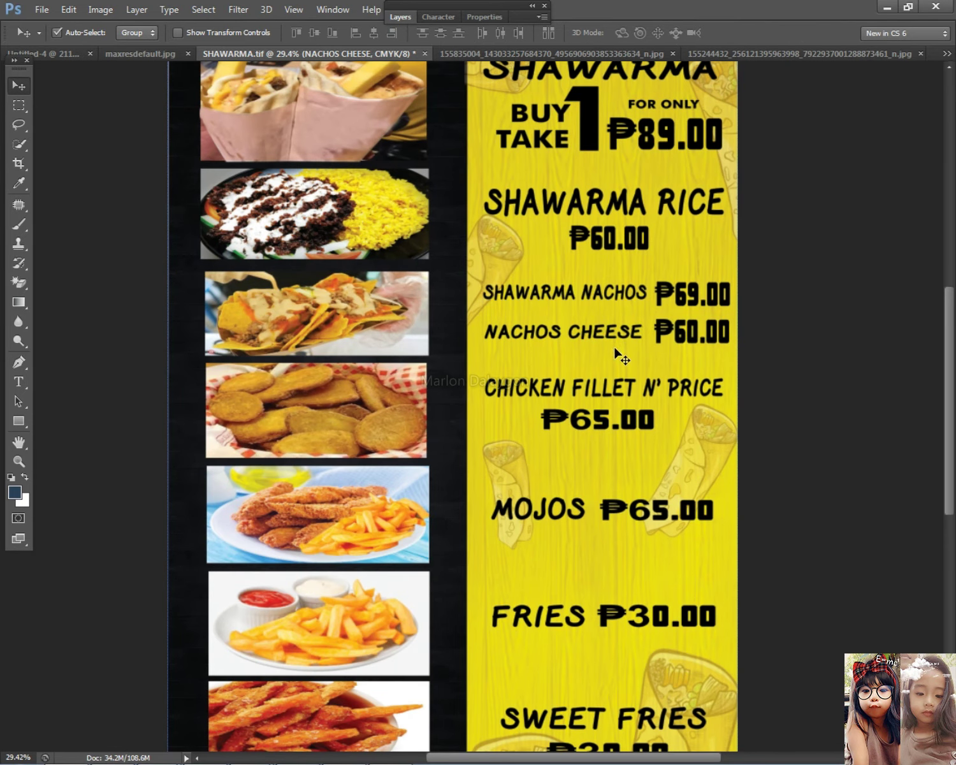
pyautogui.scroll(-2, 615, 351)
pyautogui.scroll(1, 611, 336)
pyautogui.rightClick(598, 110)
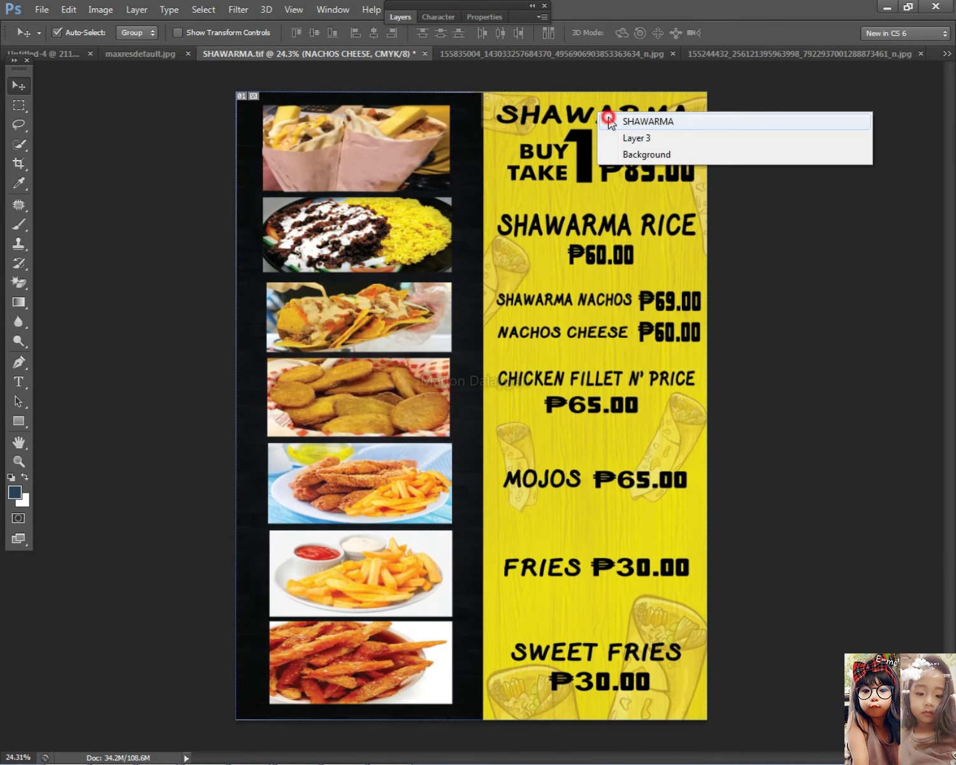
pyautogui.click(621, 119)
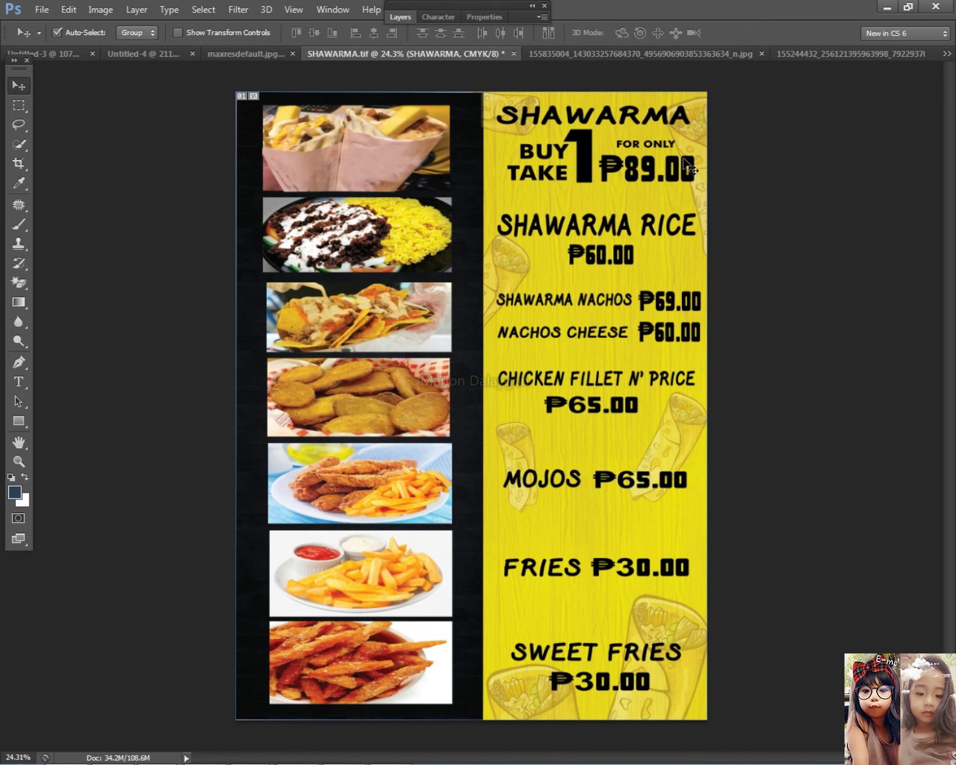
# - Enlarge the FOR ONLY text above the ₱89.00 price slightly
pyautogui.rightClick(665, 146)
pyautogui.click(679, 153)
pyautogui.scroll(2, 682, 150)
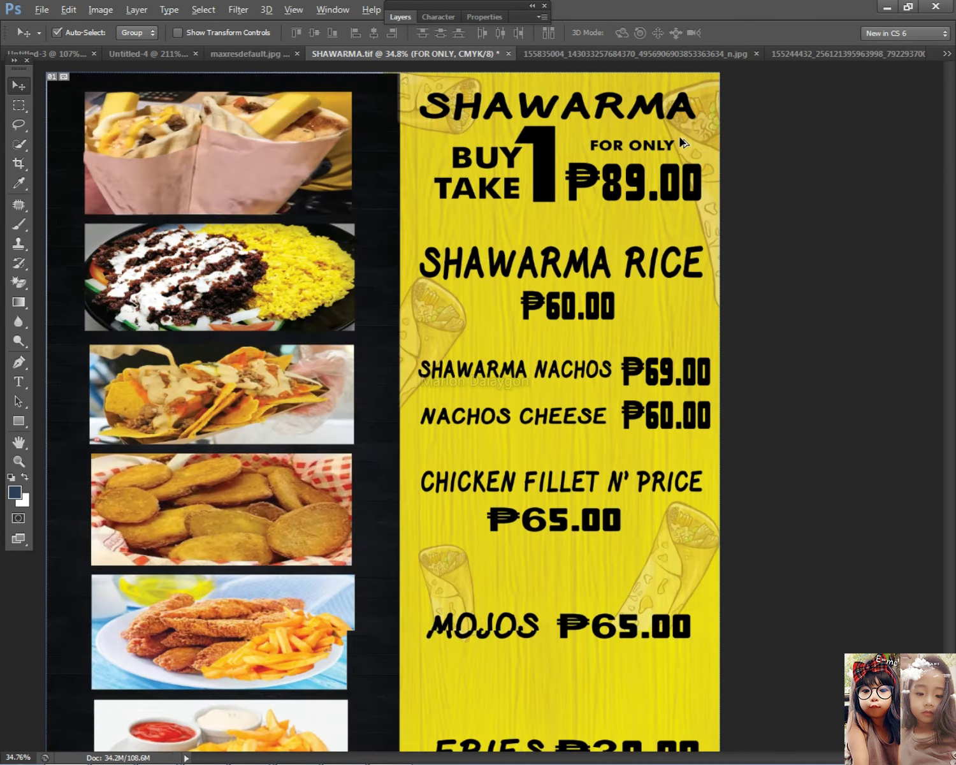
pyautogui.press('t')
pyautogui.press('v')
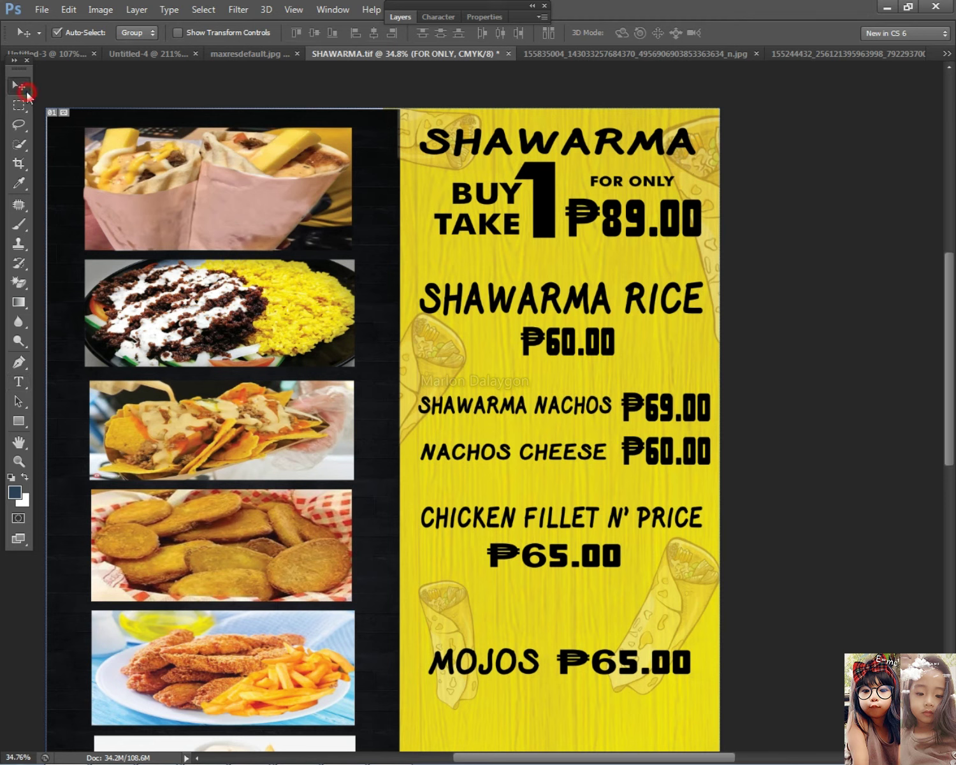
pyautogui.hotkey('ctrl', 't')
pyautogui.moveTo(678, 174); pyautogui.dragTo(689, 172)
pyautogui.press('Return')
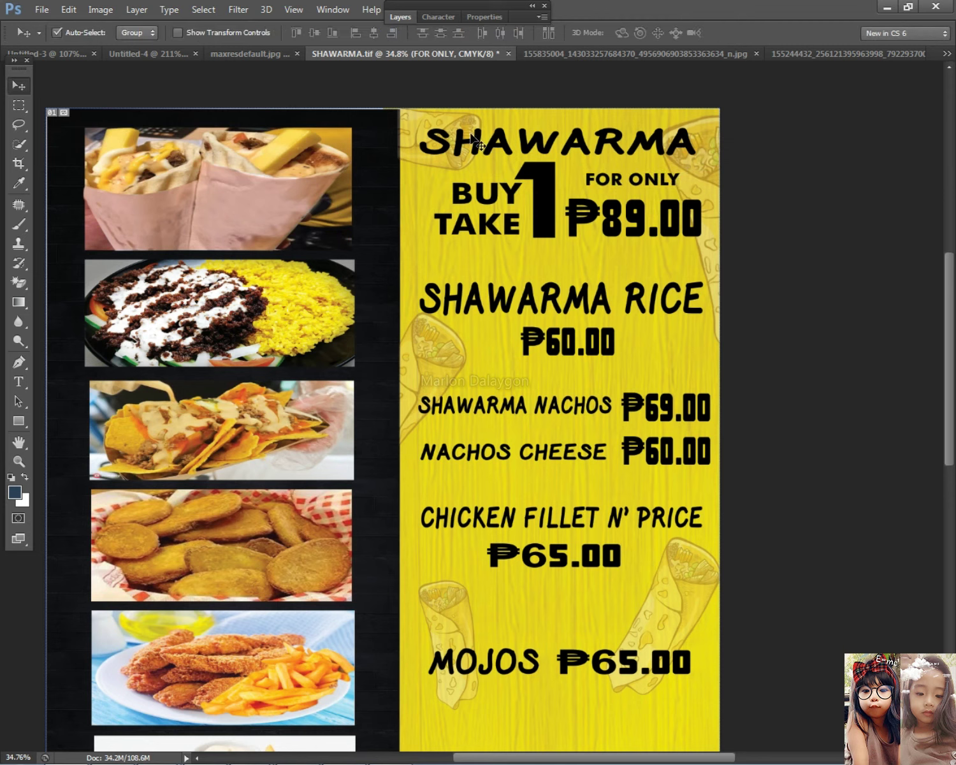
# - Save the menu over SHAWARMA.tif as a layered TIFF with no image compression and RLE layer compression
pyautogui.click(41, 10)
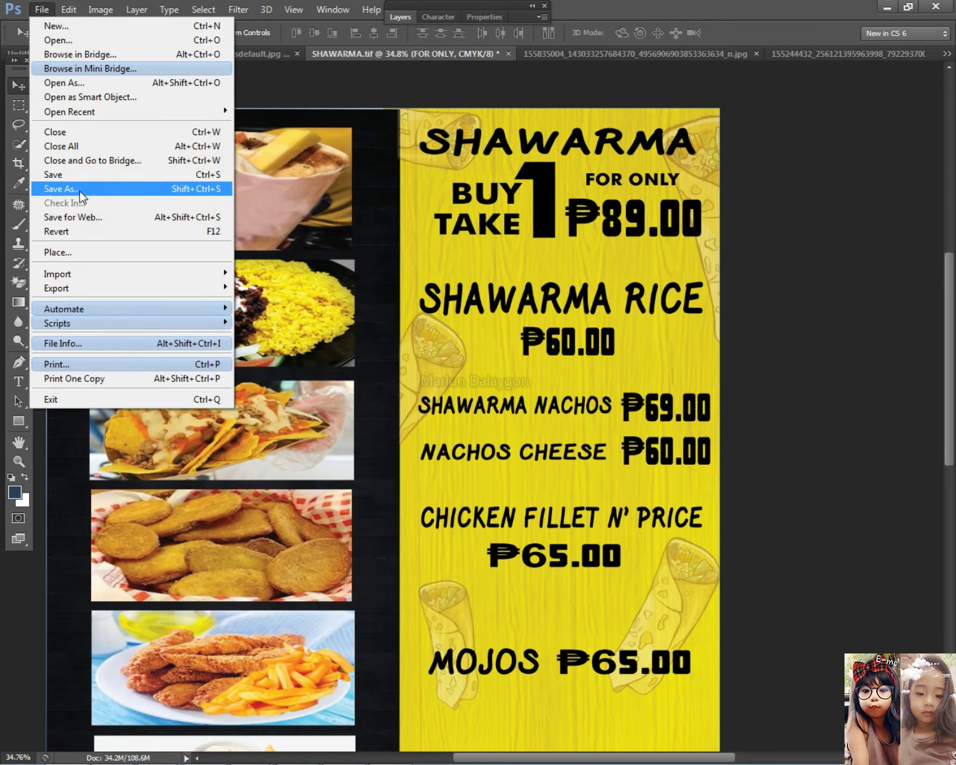
pyautogui.click(90, 190)
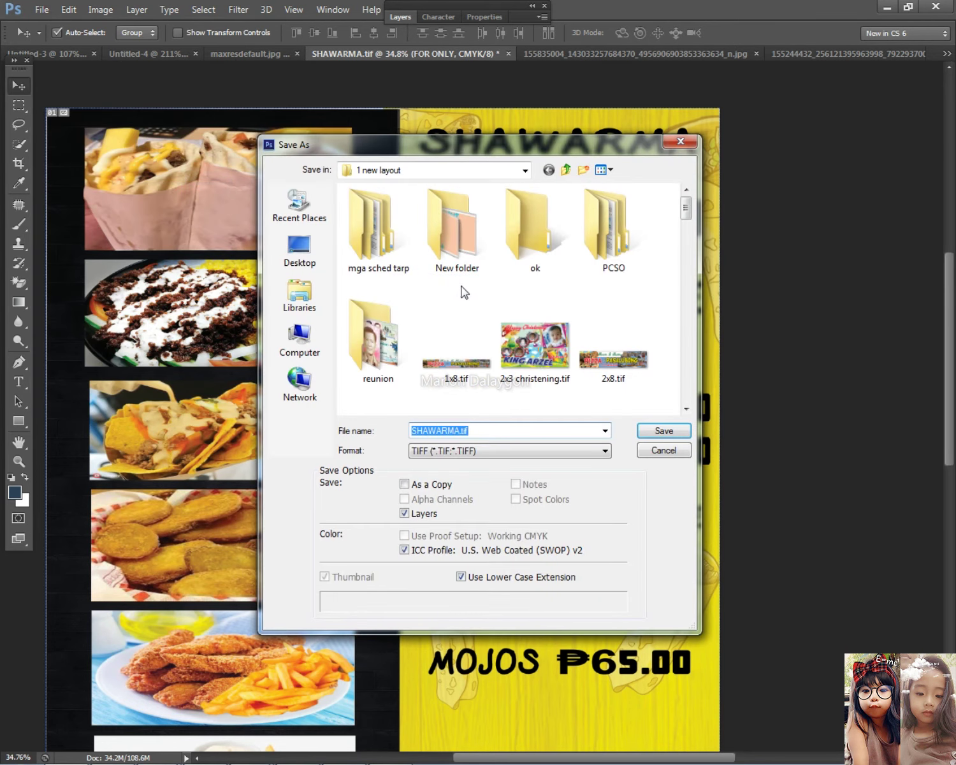
pyautogui.press('Return')
pyautogui.press('Return')
pyautogui.press('Return')
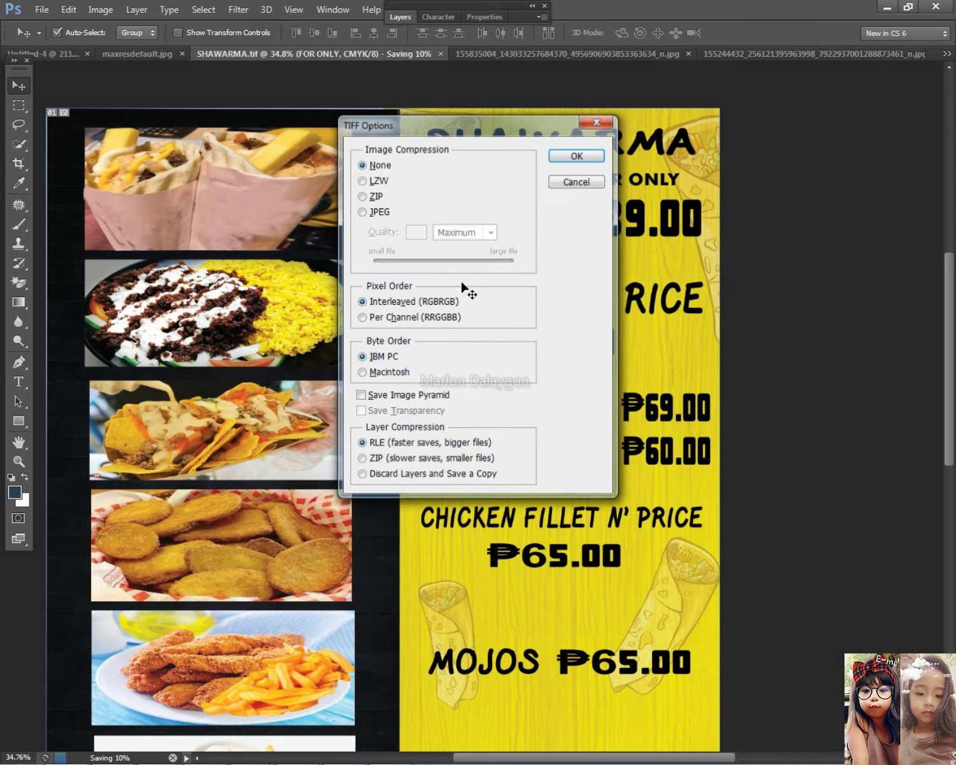
pyautogui.scroll(-3, 489, 268)
pyautogui.scroll(2, 475, 265)
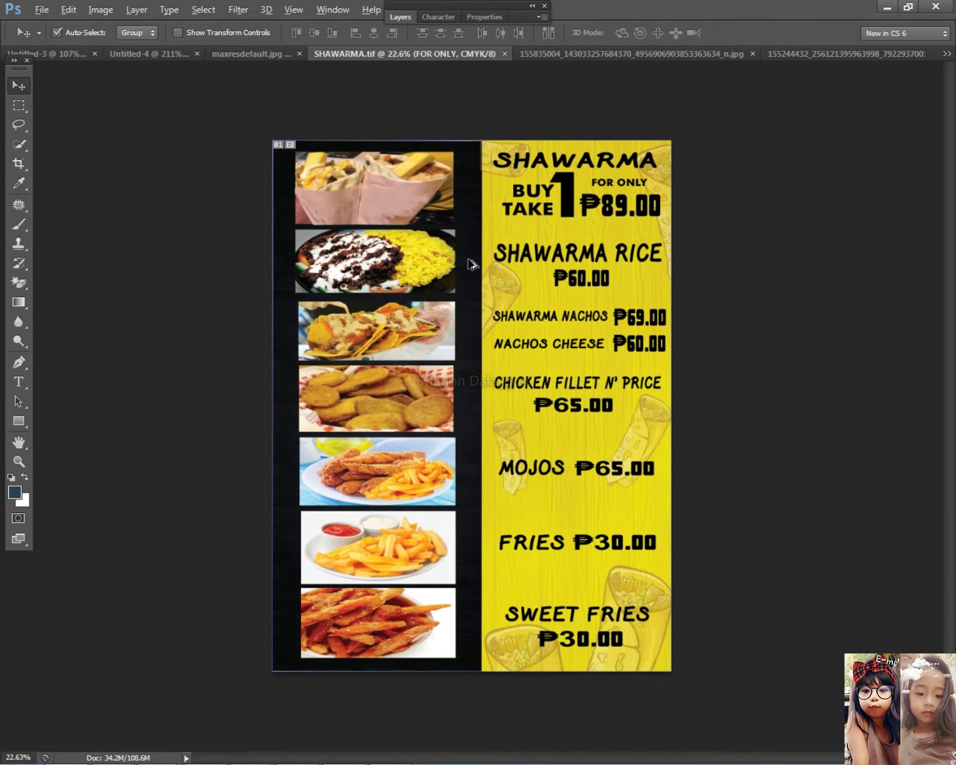
# - Narrow the chicken-and-fries photo slightly by pulling in its right edge
pyautogui.rightClick(375, 492)
pyautogui.click(388, 505)
pyautogui.rightClick(385, 455)
pyautogui.rightClick(340, 501)
pyautogui.click(380, 511)
pyautogui.scroll(3, 406, 515)
pyautogui.hotkey('ctrl', 't')
pyautogui.moveTo(475, 477); pyautogui.dragTo(471, 476)
pyautogui.press('Return')
# - Nudge the plate-of-fries photo slightly up and left to line it up with the chicken-and-fries photo above
pyautogui.rightClick(402, 568)
pyautogui.click(407, 575)
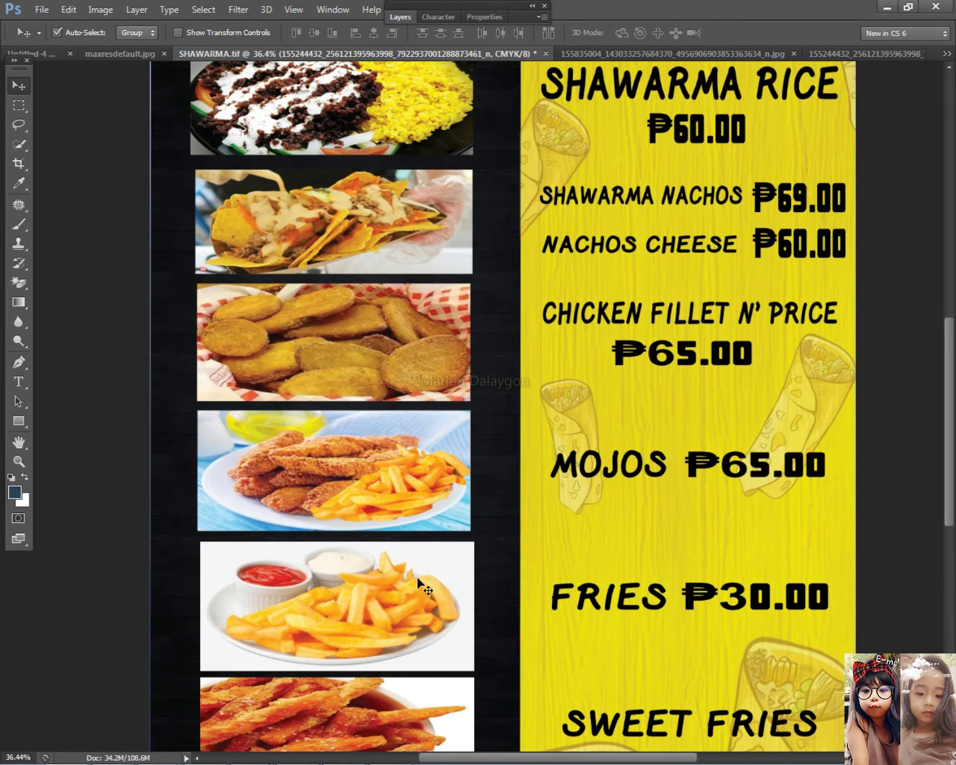
pyautogui.press('Up')
pyautogui.press('Up')
pyautogui.press('Left')
pyautogui.press('Left')
pyautogui.press('Up')
pyautogui.press('Up')
pyautogui.press('Left')
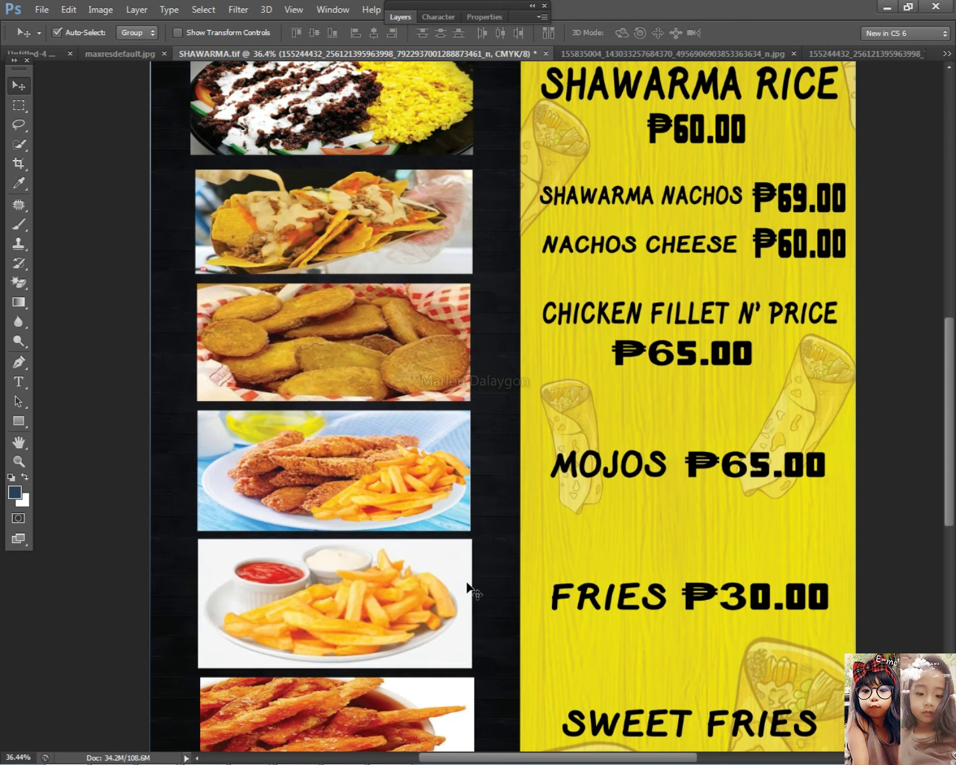
pyautogui.press('Left')
pyautogui.press('Left')
pyautogui.press('Left')
pyautogui.press('Left')
pyautogui.press('Right')
pyautogui.press('Right')
pyautogui.press('Right')
# - Nudge the sweet fries photo slightly left to line it up with the photos above
pyautogui.rightClick(357, 687)
pyautogui.click(370, 695)
pyautogui.press('Left')
pyautogui.press('Left')
pyautogui.press('Left')
pyautogui.press('Left')
pyautogui.press('Left')
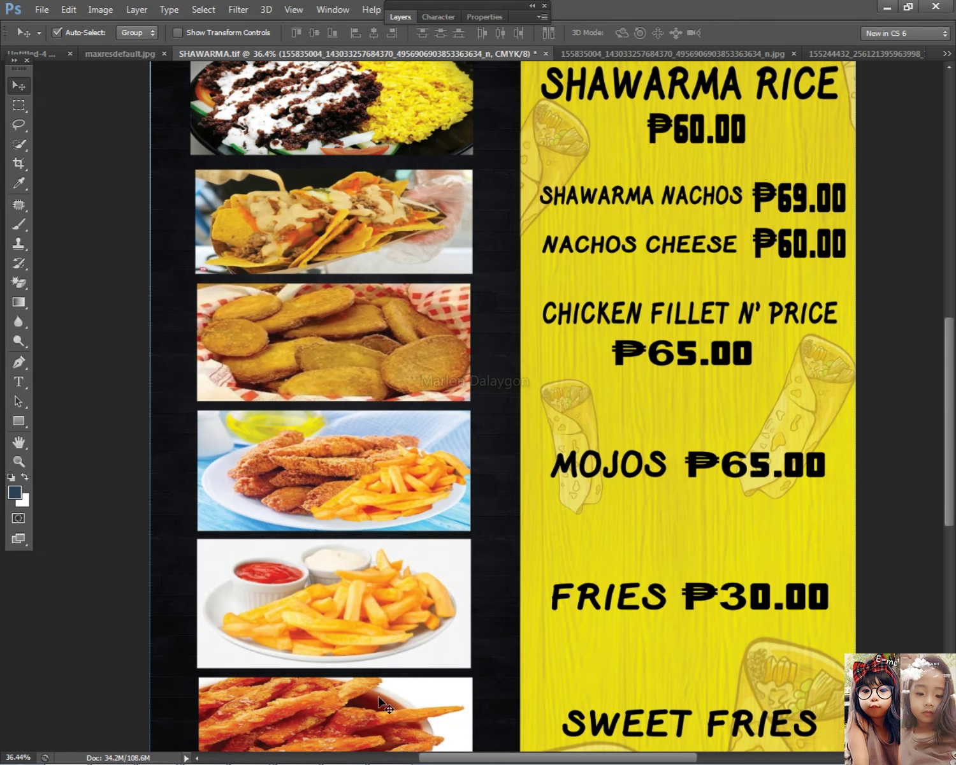
pyautogui.scroll(-5, 403, 564)
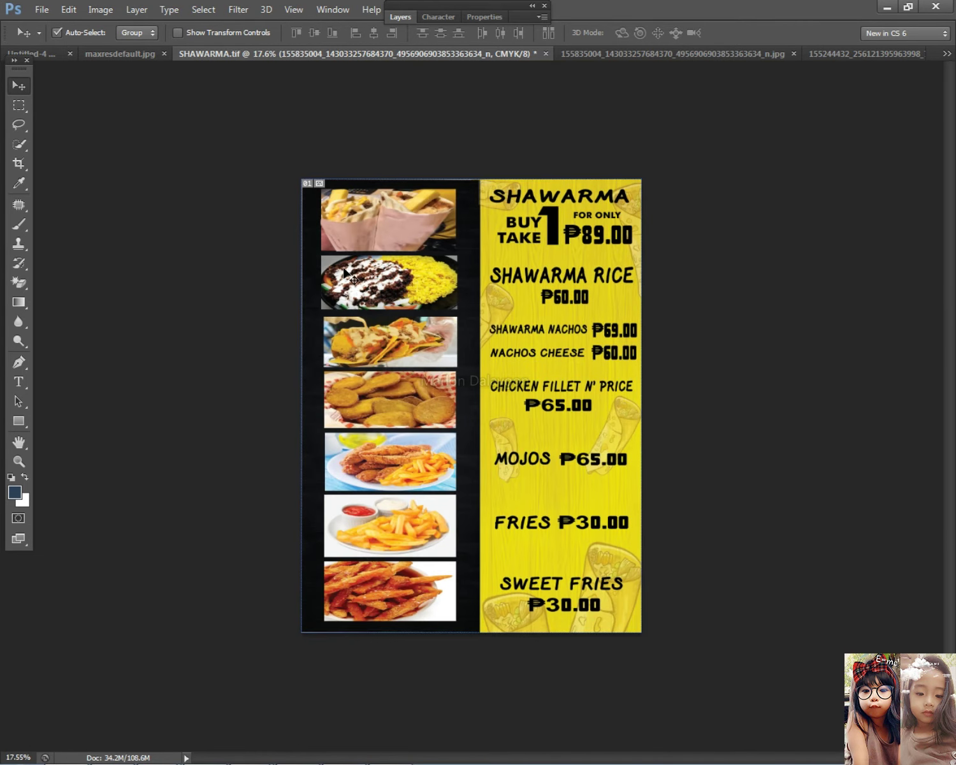
# - Narrow the shawarma rice photo slightly by pulling in its left edge
pyautogui.rightClick(344, 273)
pyautogui.click(382, 280)
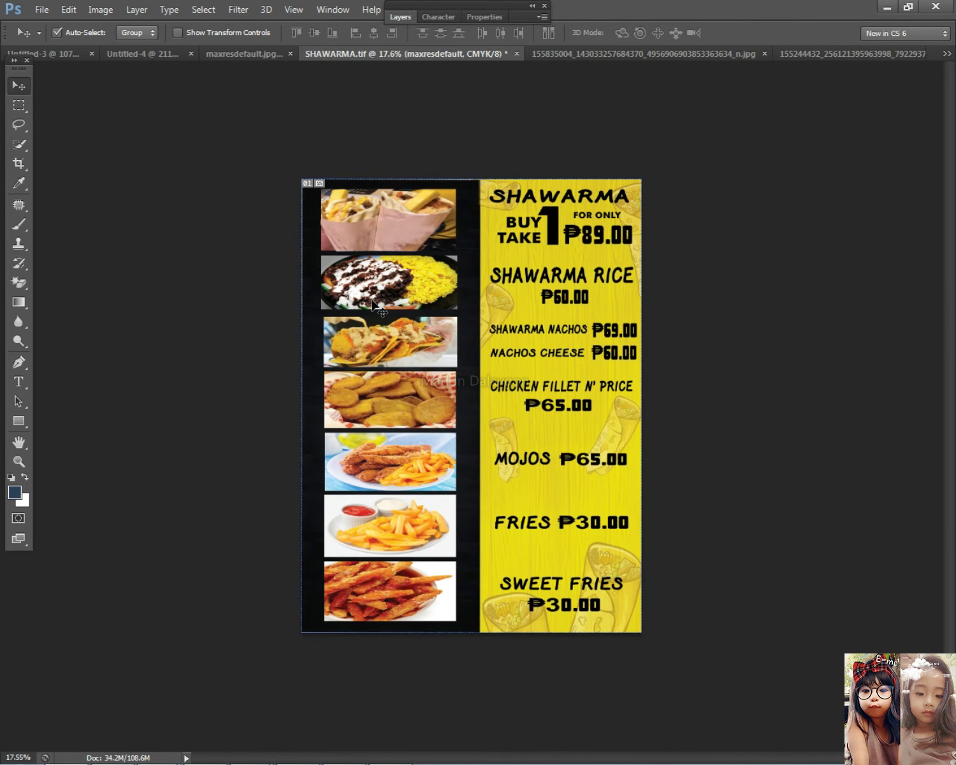
pyautogui.scroll(2, 331, 322)
pyautogui.hotkey('ctrl', 't')
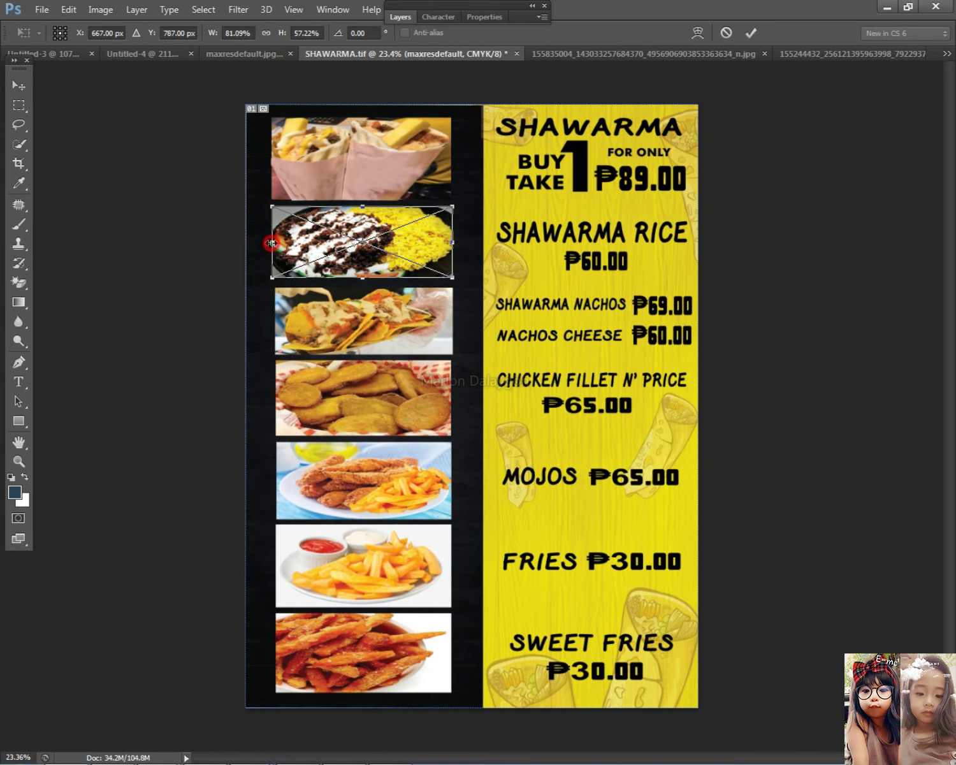
pyautogui.moveTo(271, 243); pyautogui.dragTo(275, 243)
pyautogui.press('Return')
# - Narrow the shawarma wraps photo to about 97% width by pulling in its left edge
pyautogui.rightClick(369, 167)
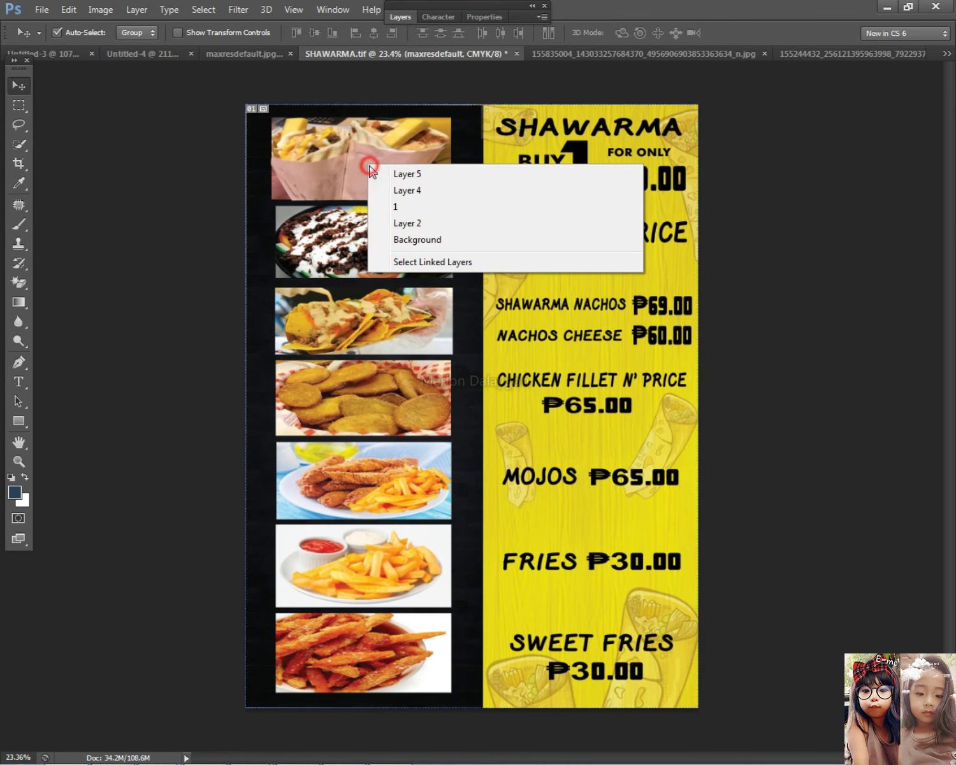
pyautogui.click(402, 190)
pyautogui.hotkey('ctrl', 't')
pyautogui.moveTo(273, 170)
pyautogui.mouseDown()
pyautogui.moveTo(301, 182)
pyautogui.moveTo(270, 165)
pyautogui.mouseUp()
pyautogui.press('Return')
pyautogui.hotkey('ctrl', 't')
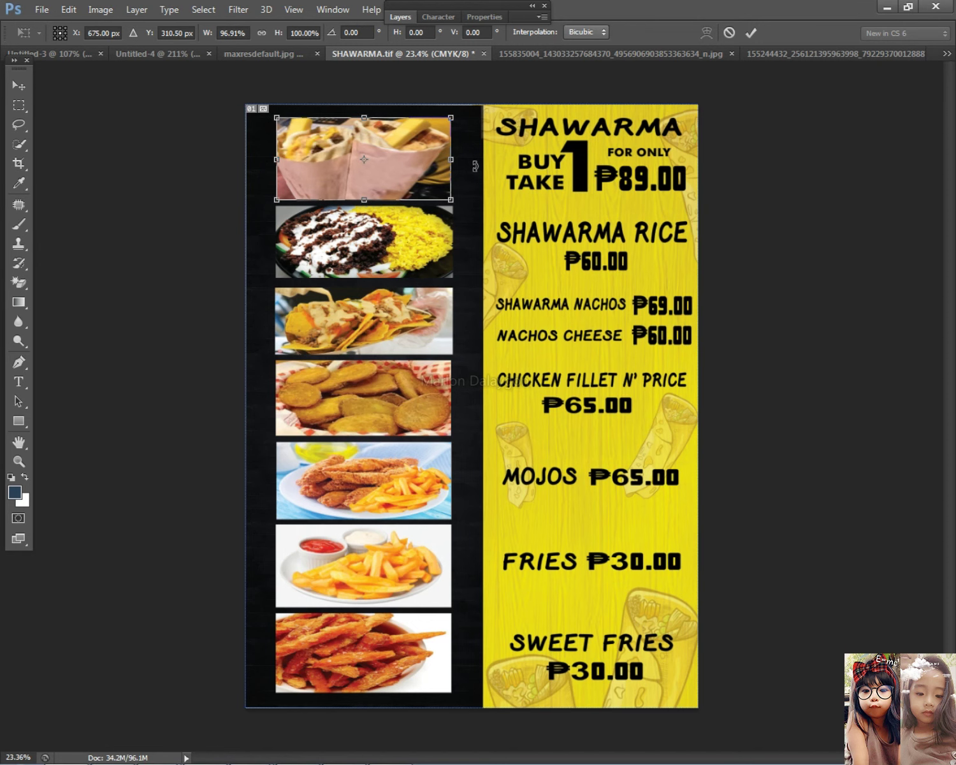
pyautogui.press('Return')
# - Extend the right edge of the shawarma wraps photo slightly to match the rice photo below
pyautogui.scroll(2, 479, 173)
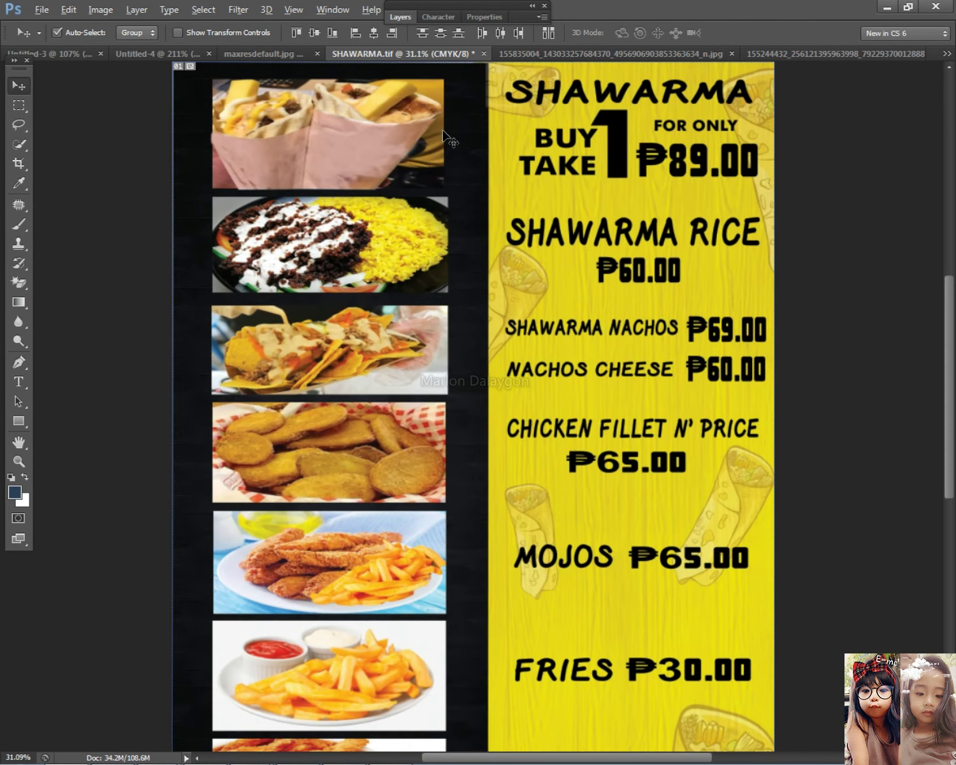
pyautogui.hotkey('ctrl', 't')
pyautogui.moveTo(444, 135); pyautogui.dragTo(452, 137)
pyautogui.press('Return')
pyautogui.scroll(-2, 475, 148)
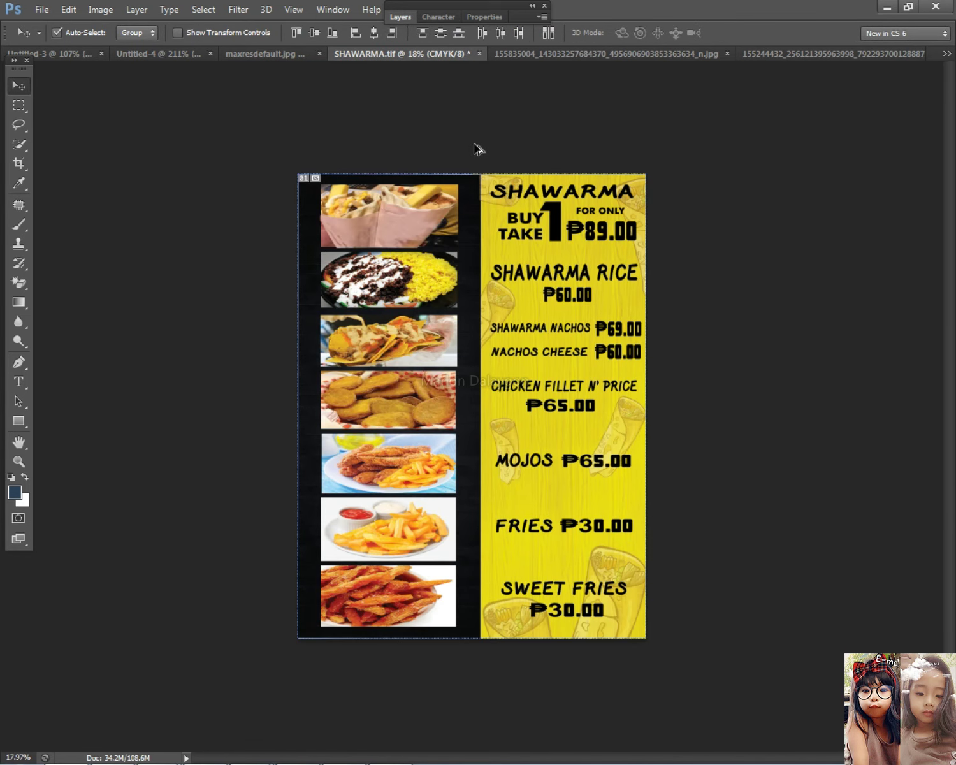
# - Adjust the vertical positions of the plate-of-fries and chicken-and-fries photos to even out the gaps between them
pyautogui.scroll(1, 472, 184)
pyautogui.rightClick(411, 546)
pyautogui.click(446, 557)
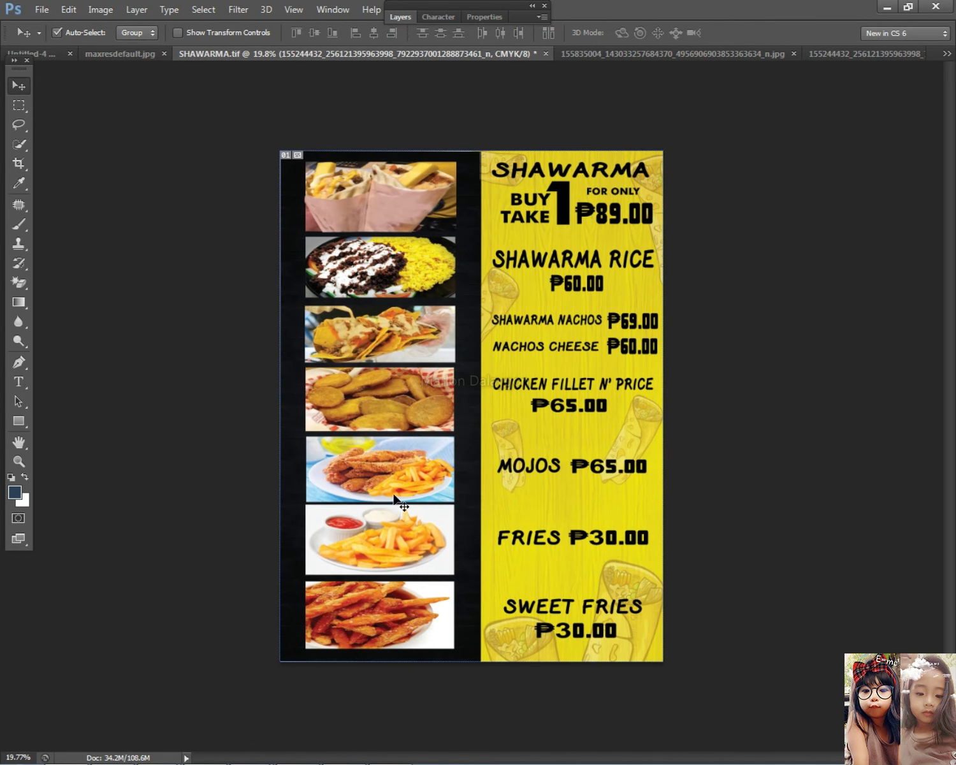
pyautogui.rightClick(408, 494)
pyautogui.hotkey('shift', 'Down')
pyautogui.rightClick(394, 535)
pyautogui.click(401, 543)
pyautogui.hotkey('shift', 'Up')
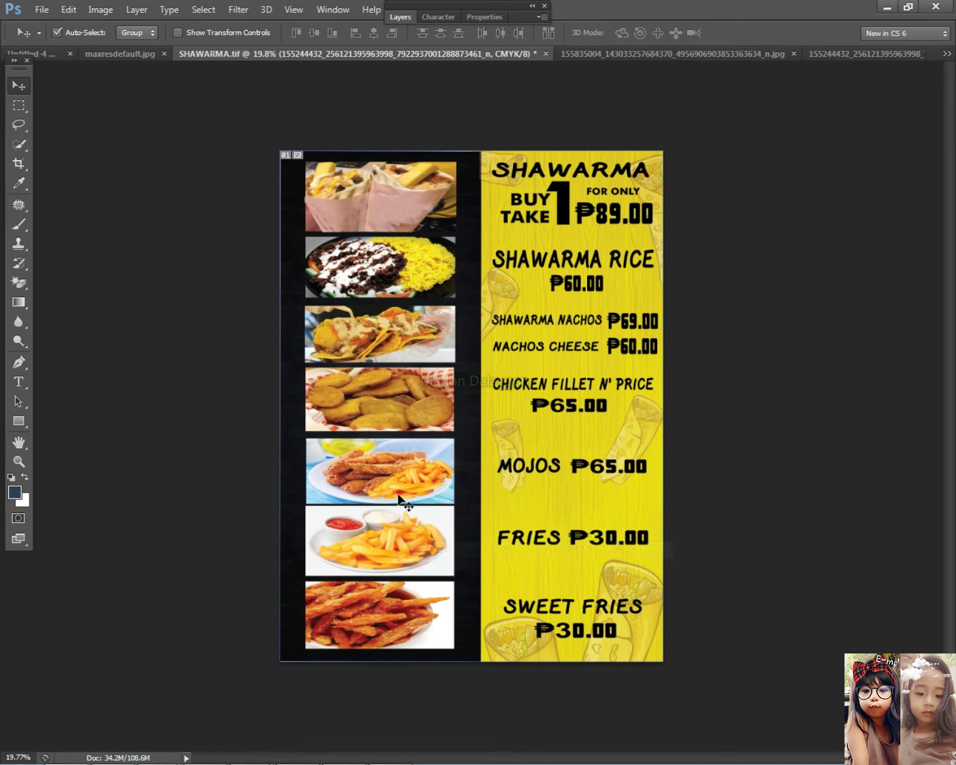
pyautogui.rightClick(401, 488)
pyautogui.click(426, 497)
pyautogui.moveTo(424, 481); pyautogui.dragTo(424, 478)
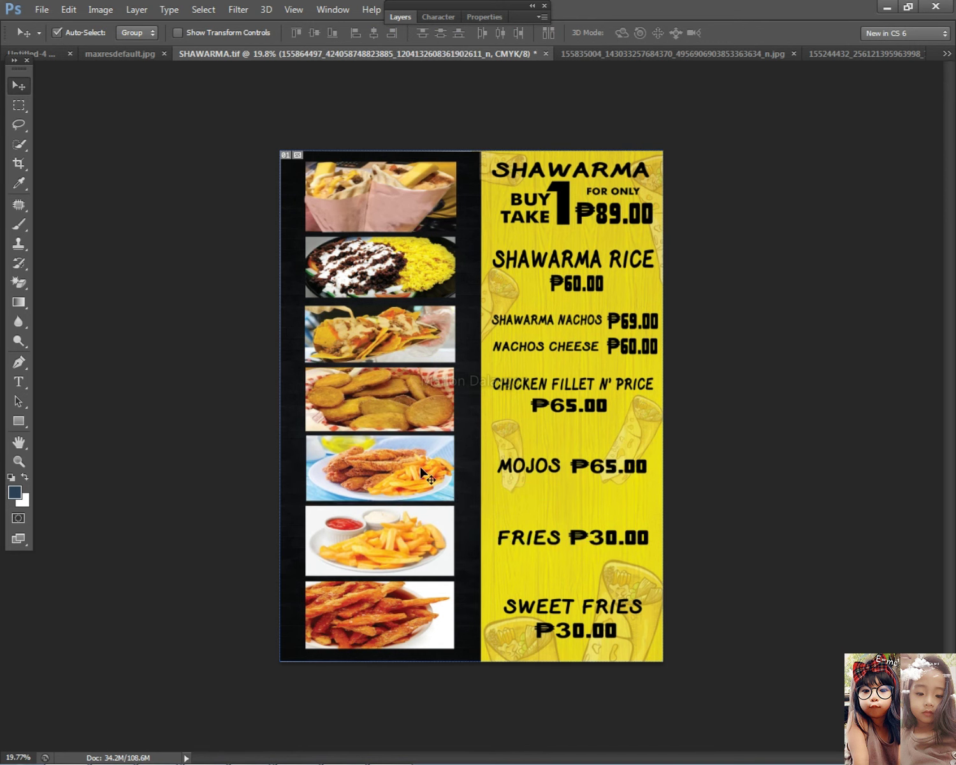
# - Nudge the sweet fries photo up slightly
pyautogui.rightClick(383, 589)
pyautogui.click(467, 604)
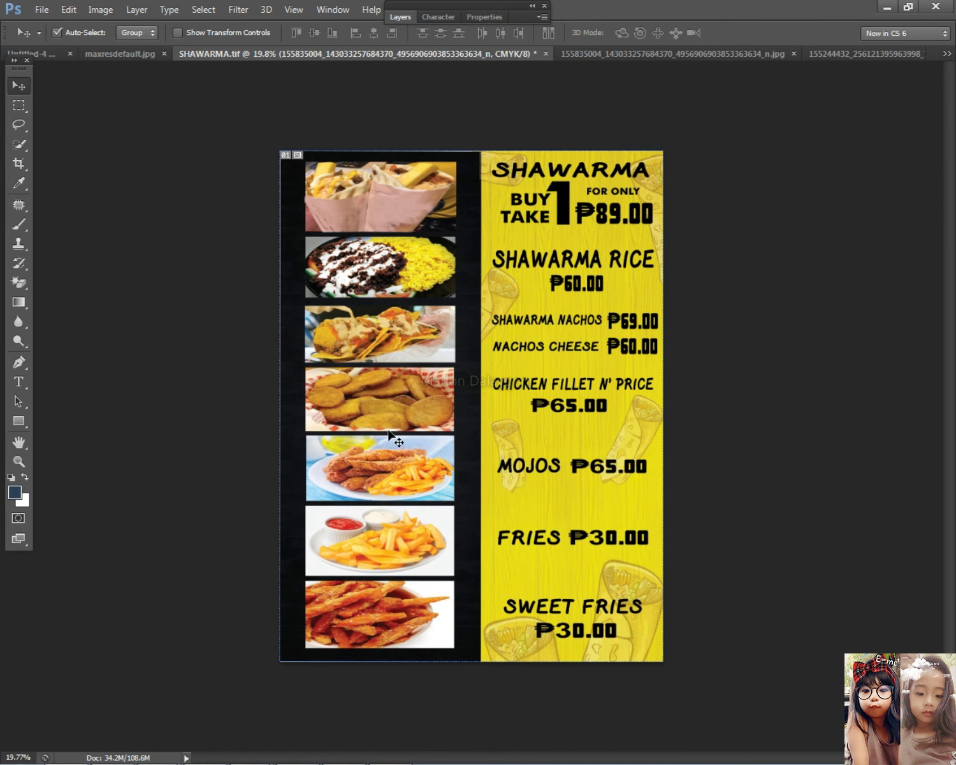
pyautogui.scroll(-1, 657, 621)
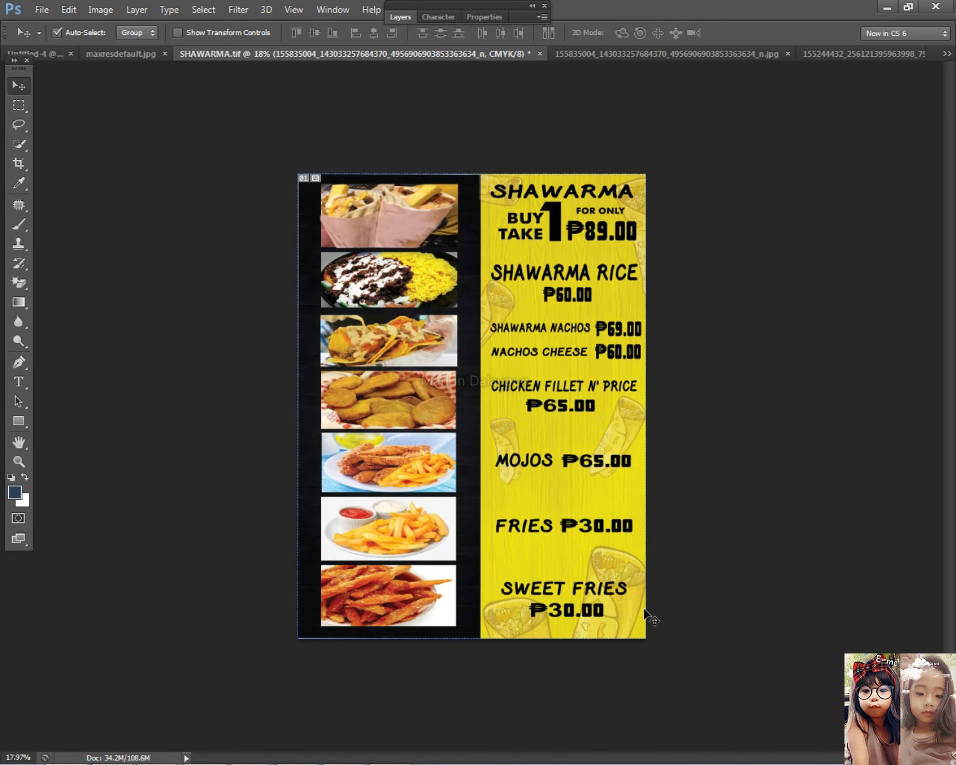
# - Move CHICKEN FILLET N' PRICE and its ₱65.00 price slightly down, together with the faded wrap below them
pyautogui.scroll(2, 802, 571)
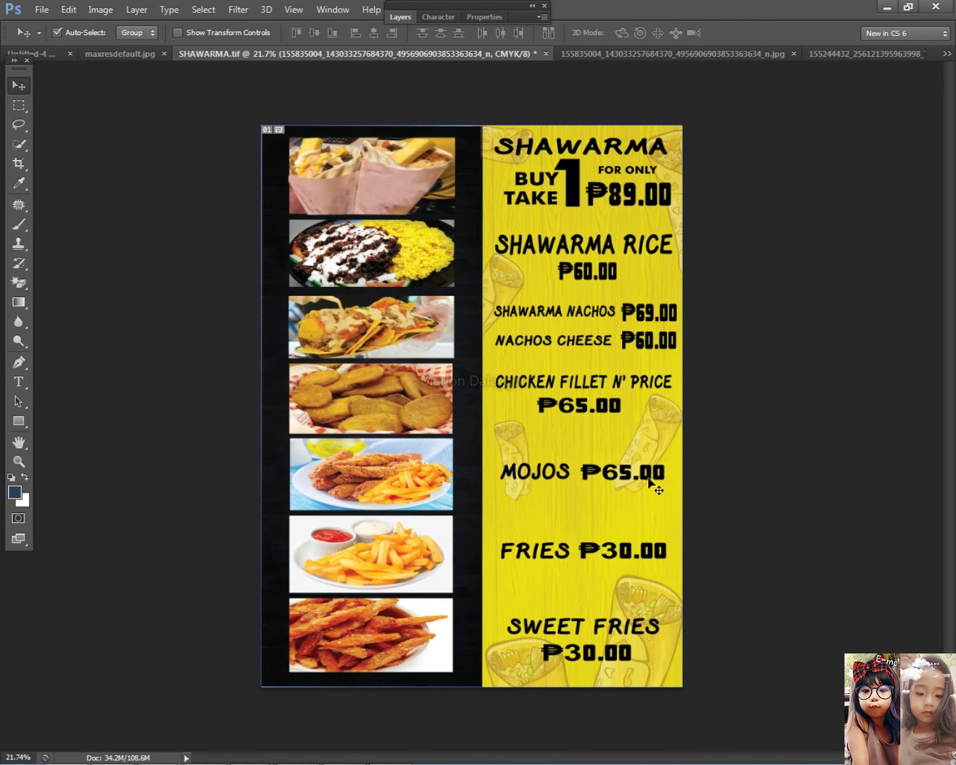
pyautogui.moveTo(722, 422); pyautogui.dragTo(549, 382)
pyautogui.hotkey('shift', 'Down')
pyautogui.press('Down')
pyautogui.press('Down')
pyautogui.press('Down')
pyautogui.press('Down')
pyautogui.press('Down')
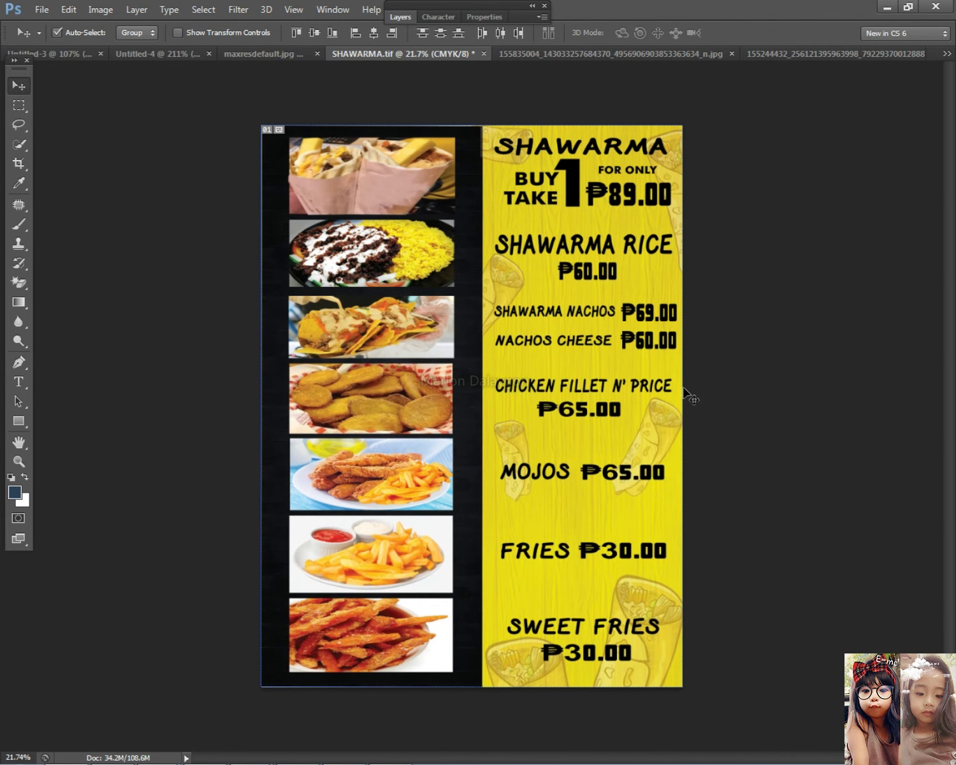
pyautogui.press('Down')
# - Move the NACHOS CHEESE name and its ₱60.00 price slightly down
pyautogui.moveTo(687, 353); pyautogui.dragTo(483, 331)
pyautogui.press('Down')
pyautogui.press('Down')
pyautogui.press('Down')
pyautogui.press('Down')
# - Nudge the SHAWARMA RICE name and price, and the SHAWARMA heading with its promo text, slightly down
pyautogui.moveTo(699, 274); pyautogui.dragTo(509, 226)
pyautogui.press('Down')
pyautogui.moveTo(705, 196); pyautogui.dragTo(492, 117)
pyautogui.press('Down')
pyautogui.scroll(-7, 759, 217)
pyautogui.scroll(7, 756, 350)
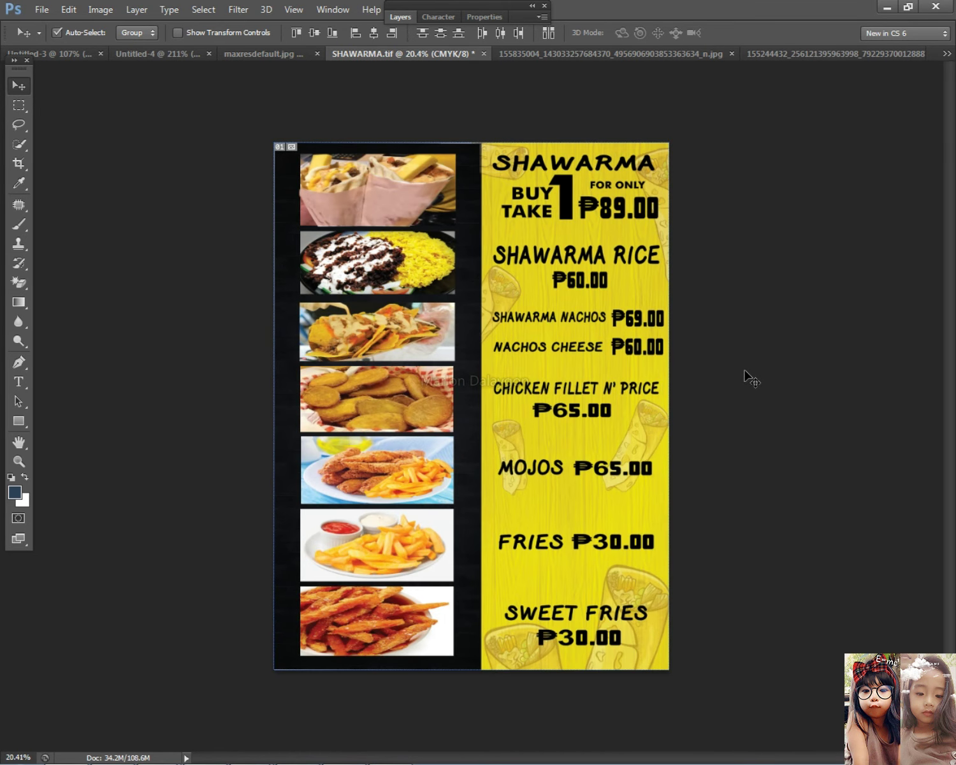
# - Replace the two faded wraps around MOJOS with a single one, rotated and placed behind its ₱65.00 price at the panel's right edge
pyautogui.rightClick(511, 441)
pyautogui.click(565, 452)
pyautogui.rightClick(662, 439)
pyautogui.click(673, 439)
pyautogui.moveTo(539, 441); pyautogui.dragTo(590, 482)
pyautogui.hotkey('ctrl', 't')
pyautogui.moveTo(751, 483); pyautogui.dragTo(383, 367)
pyautogui.moveTo(557, 495); pyautogui.dragTo(629, 484)
pyautogui.moveTo(698, 440); pyautogui.dragTo(743, 421)
pyautogui.press('Return')
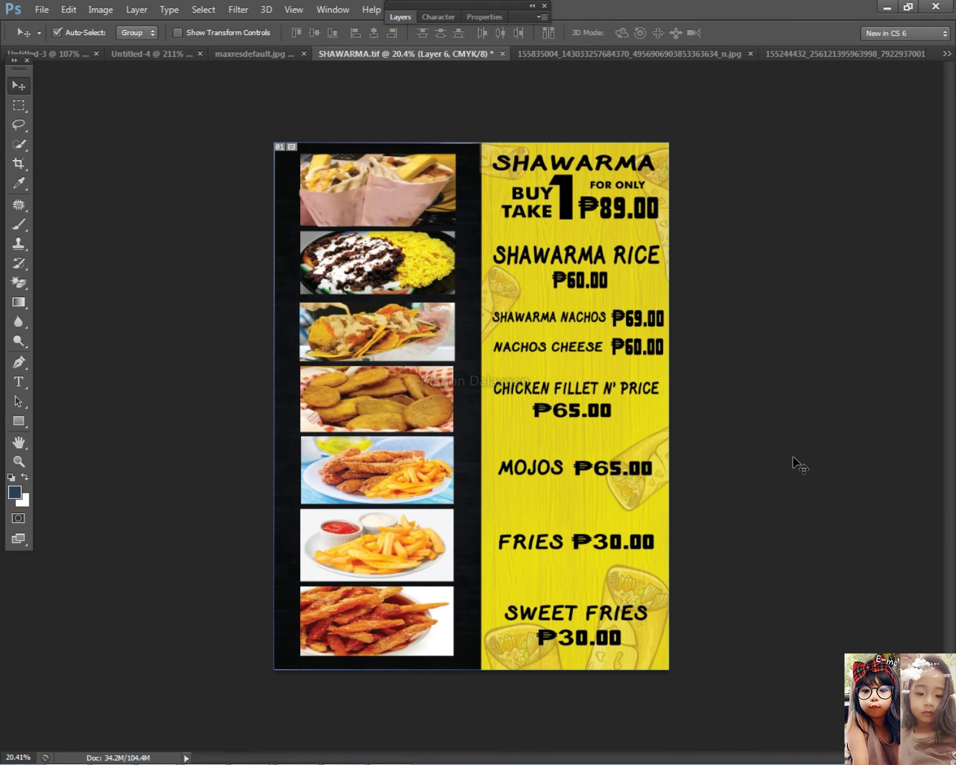
# - Shift the faded wrap beside the SHAWARMA heading left so it partly overlaps the black panel
pyautogui.scroll(-1, 799, 465)
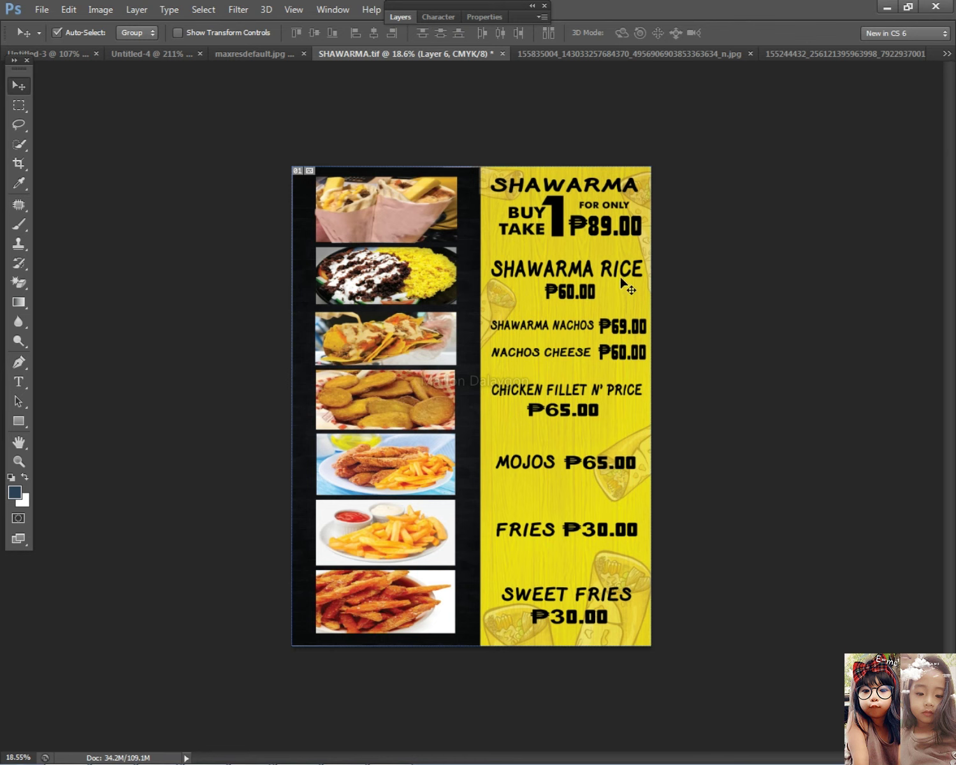
pyautogui.moveTo(481, 188); pyautogui.dragTo(461, 208)
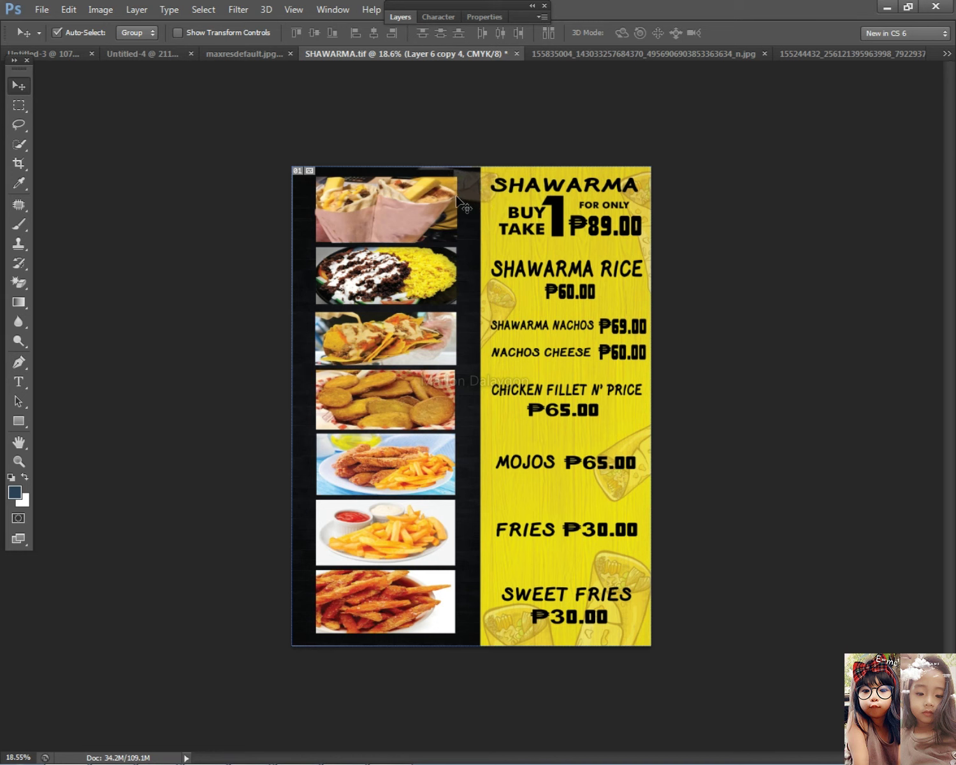
pyautogui.moveTo(472, 346); pyautogui.dragTo(479, 369)
pyautogui.press('Delete')
pyautogui.hotkey('ctrl', 'd')
pyautogui.click(828, 395)
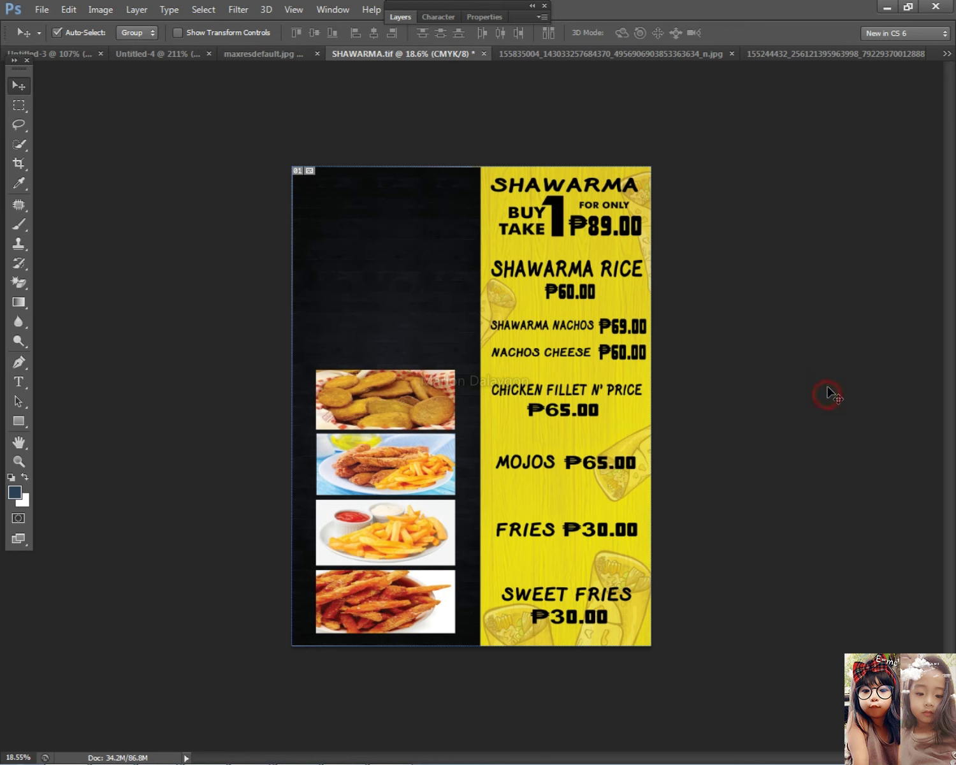
pyautogui.hotkey('ctrl', 'z')
pyautogui.click(241, 107)
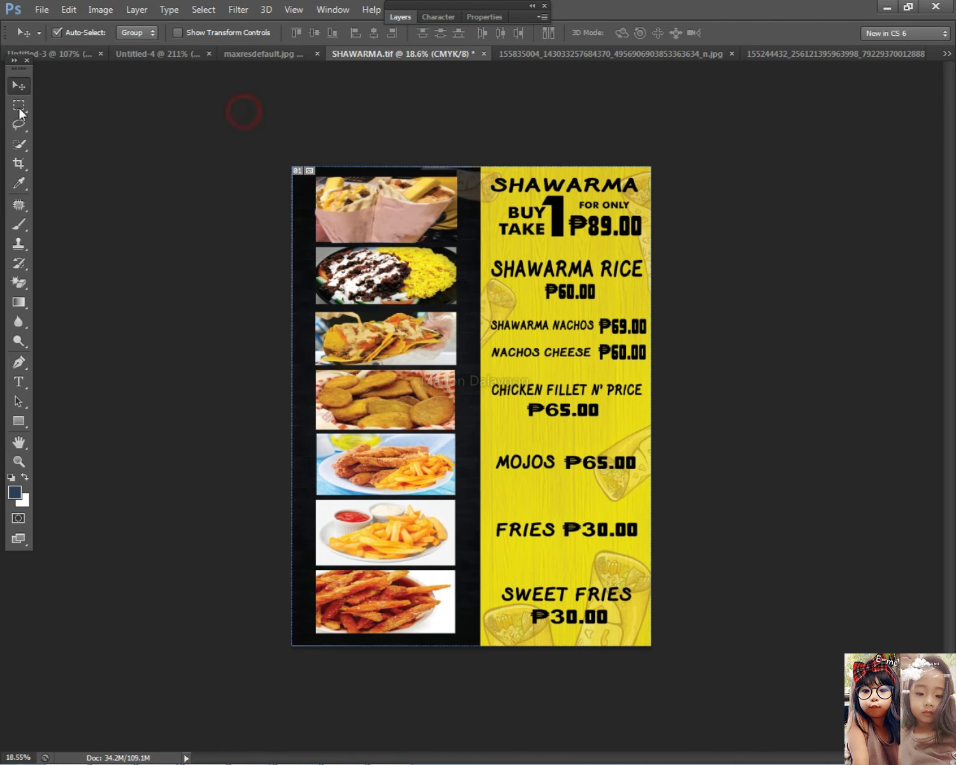
# - Marquee-select the upper part of the black panel and erase the faded wrap's overlap from it
pyautogui.press('m')
pyautogui.moveTo(292, 167); pyautogui.dragTo(479, 395)
pyautogui.click(26, 88)
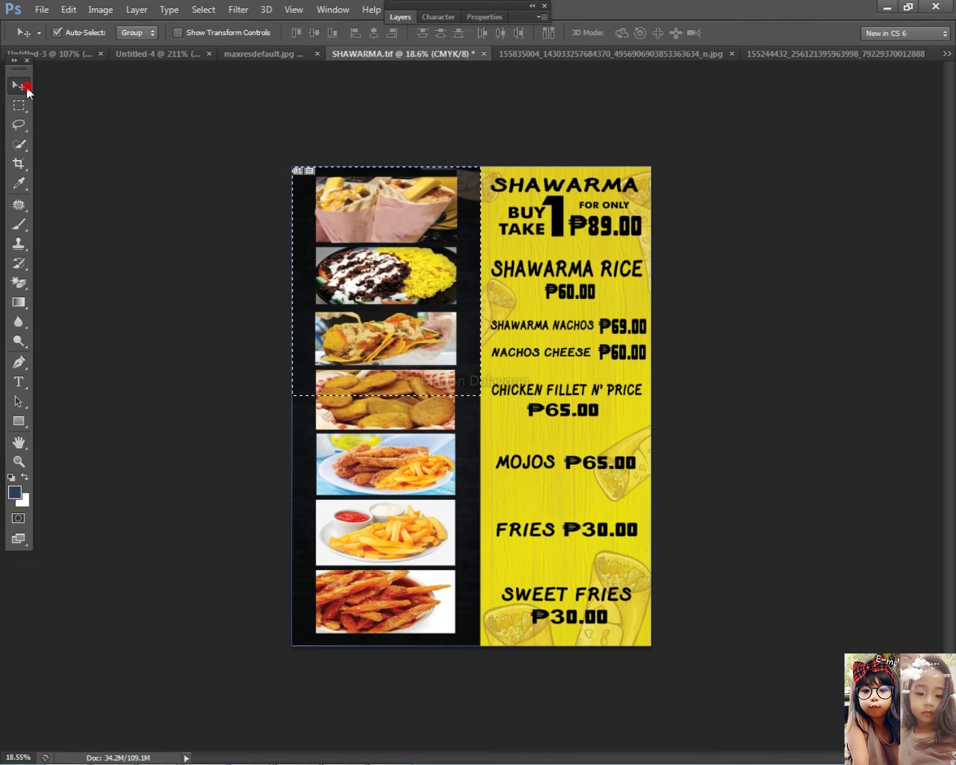
pyautogui.click(461, 195)
pyautogui.press('Return')
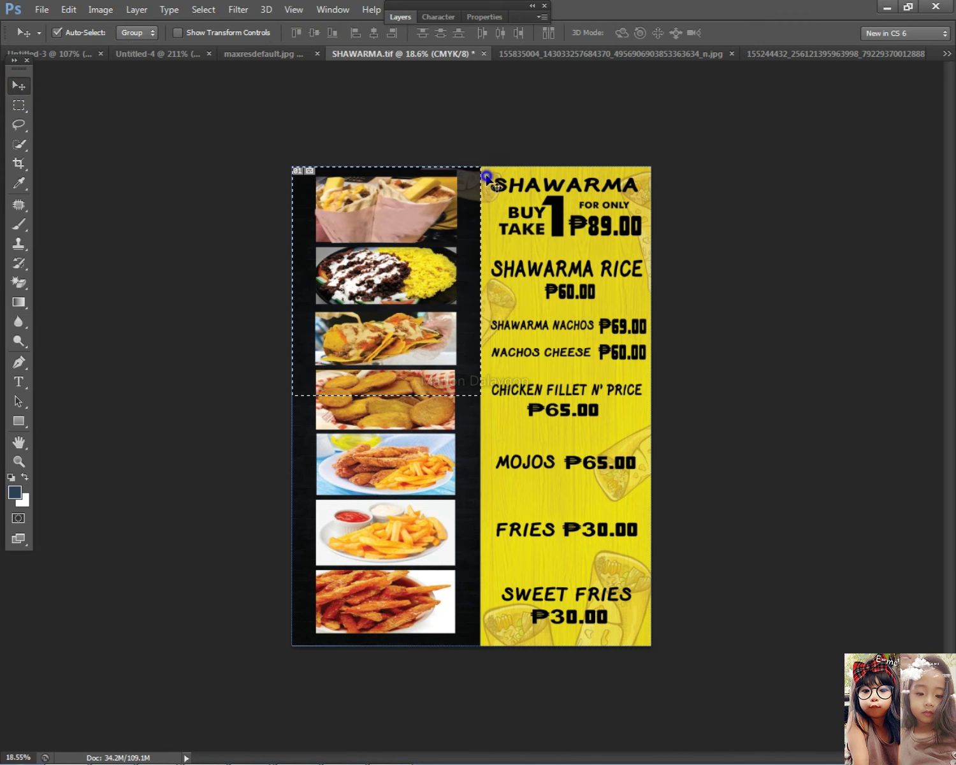
pyautogui.click(496, 185)
pyautogui.click(19, 106)
pyautogui.rightClick(371, 177)
pyautogui.click(401, 184)
pyautogui.scroll(1, 579, 200)
pyautogui.click(18, 85)
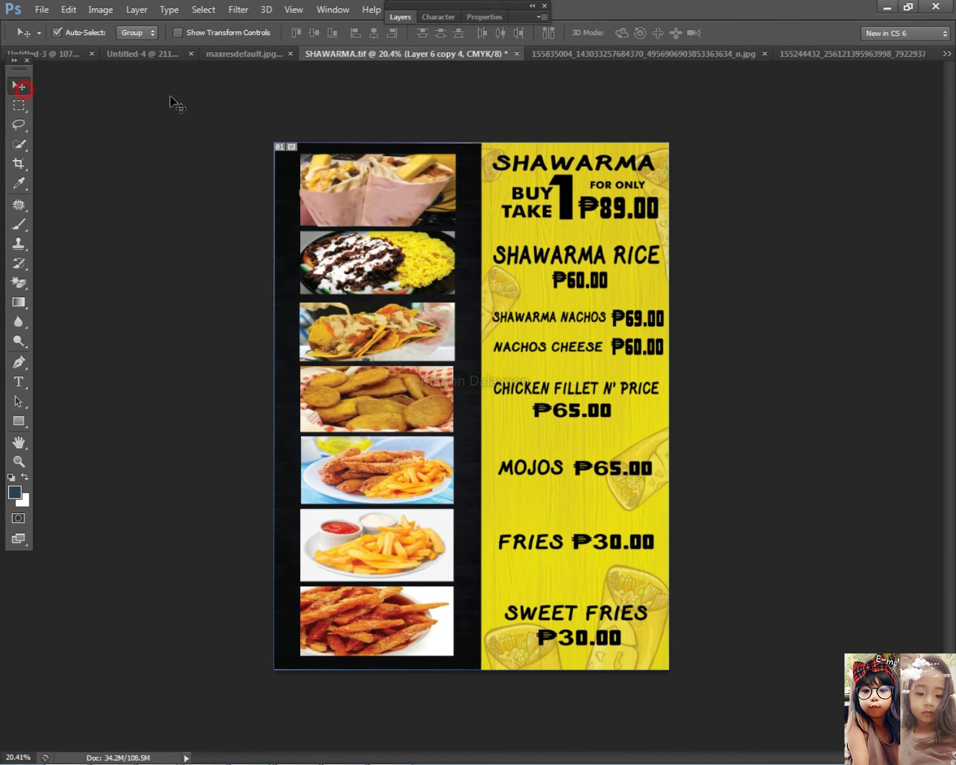
# - Stretch the SHAWARMA RICE text slightly leftward with Free Transform to line up its left edge with the names below it
pyautogui.scroll(1, 631, 146)
pyautogui.click(598, 118)
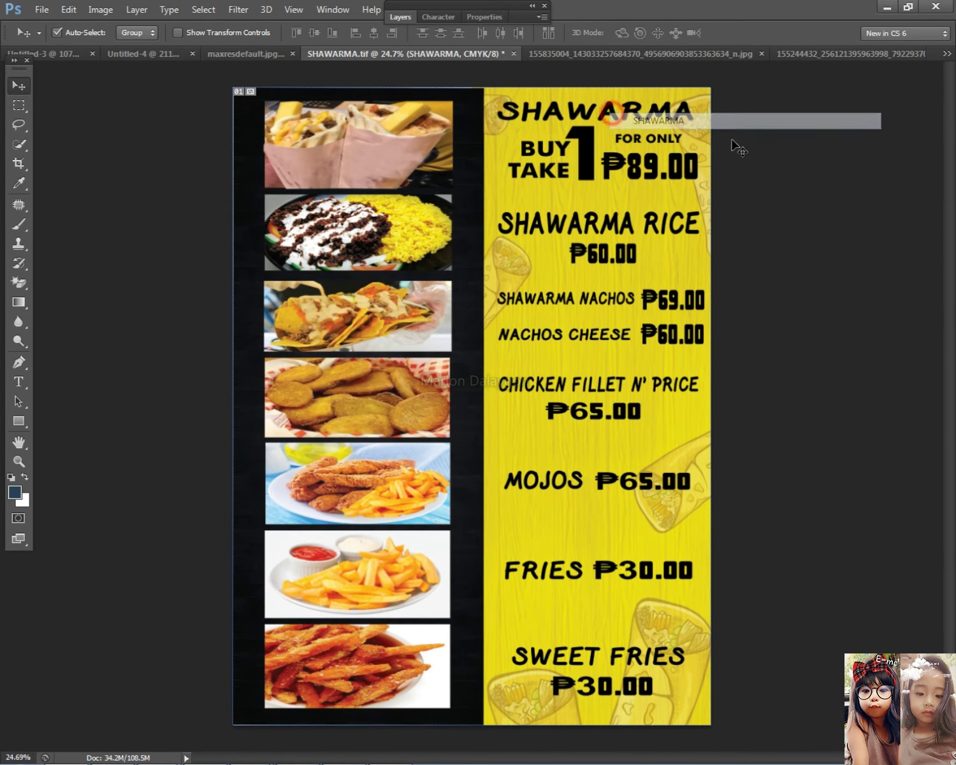
pyautogui.scroll(-2, 707, 233)
pyautogui.scroll(3, 579, 249)
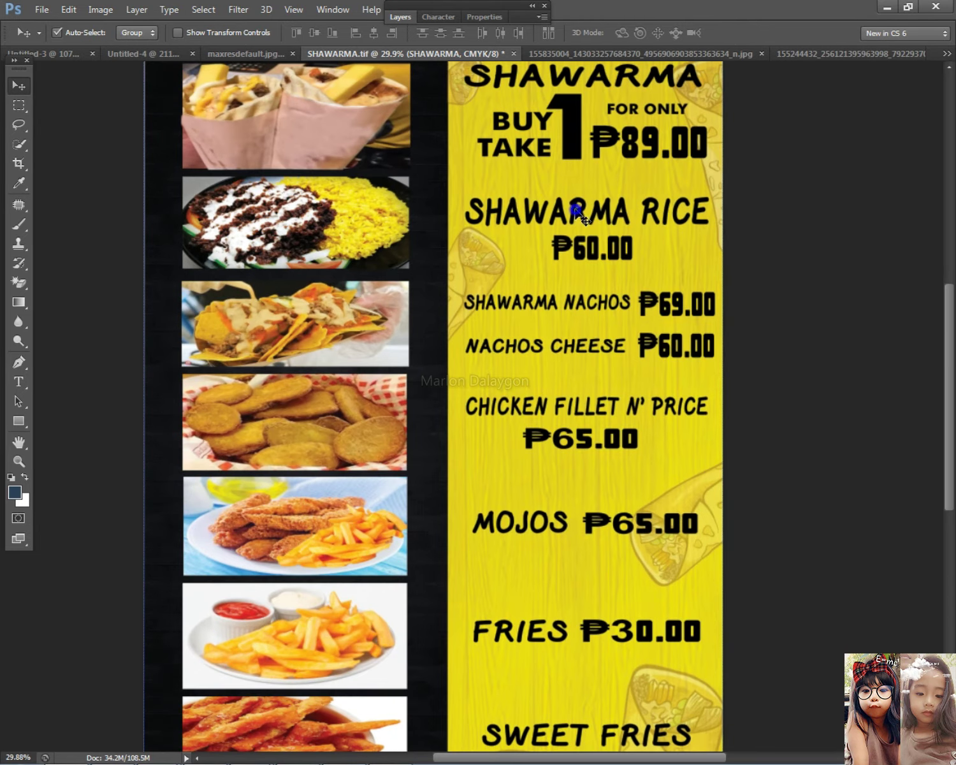
pyautogui.click(577, 214)
pyautogui.hotkey('ctrl', 't')
pyautogui.moveTo(468, 217); pyautogui.dragTo(465, 217)
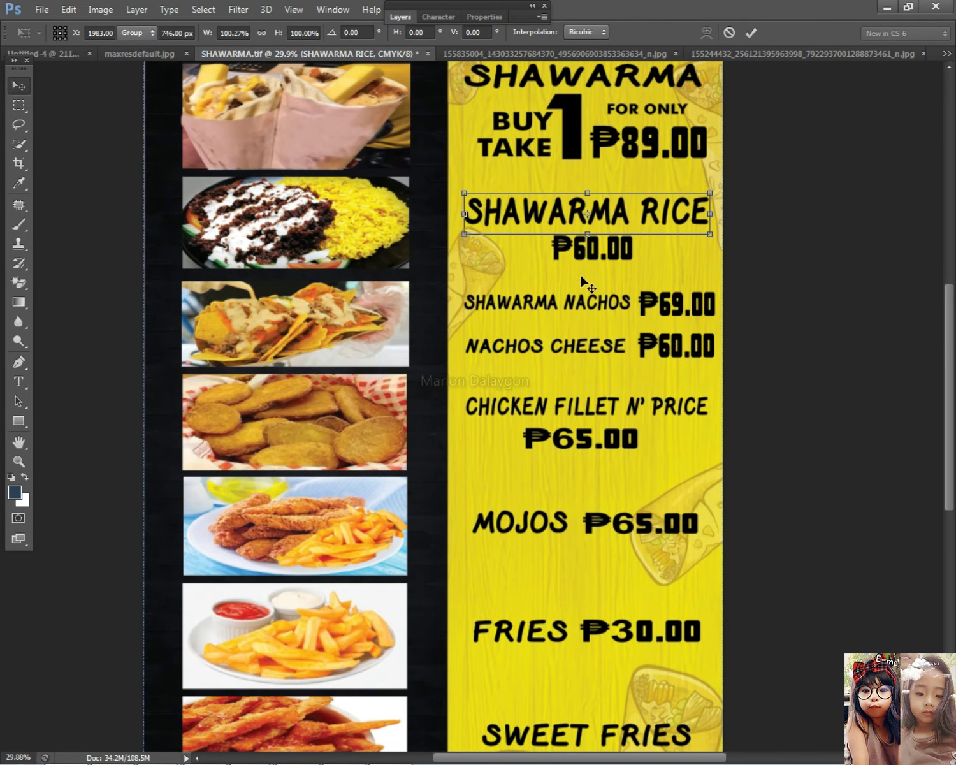
pyautogui.press('Return')
# - Duplicate a faded wrap, rotate it, and place it at the yellow panel's left edge below CHICKEN FILLET N' PRICE
pyautogui.scroll(-3, 617, 275)
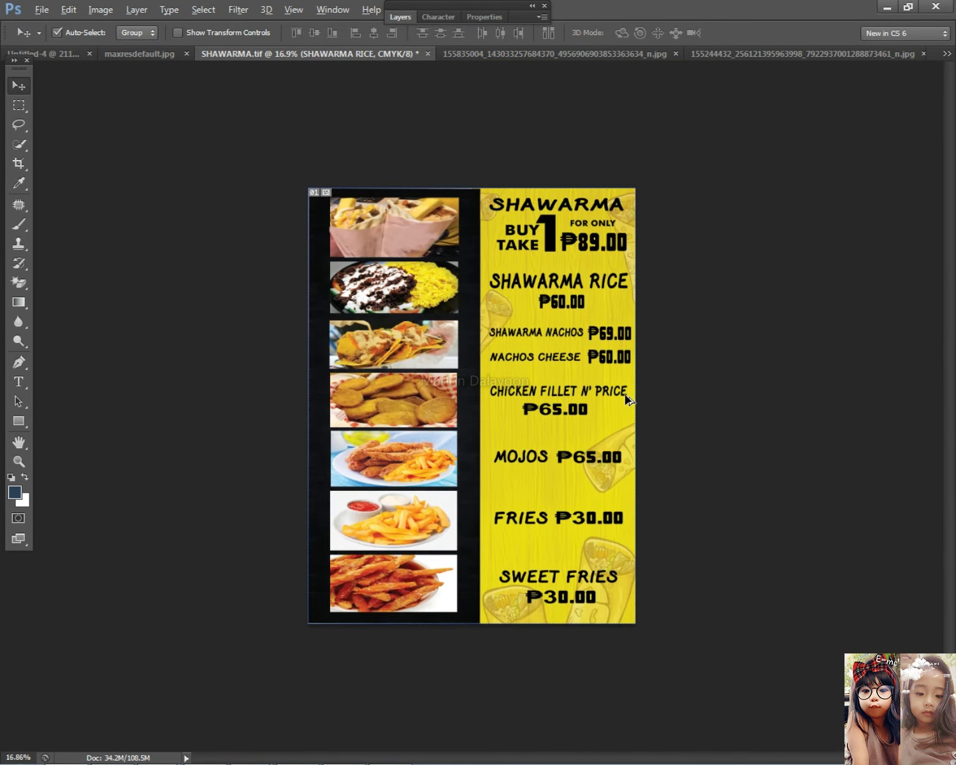
pyautogui.moveTo(503, 309); pyautogui.dragTo(493, 497)
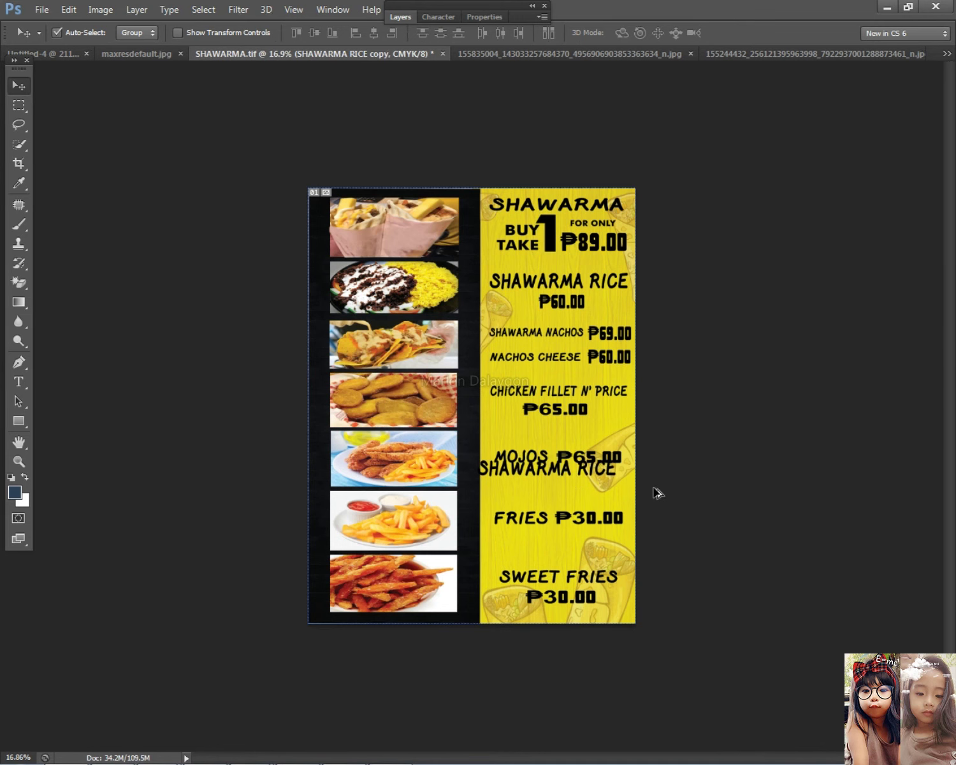
pyautogui.rightClick(503, 612)
pyautogui.click(509, 619)
pyautogui.moveTo(513, 615); pyautogui.dragTo(485, 485)
pyautogui.hotkey('ctrl', 't')
pyautogui.moveTo(597, 445); pyautogui.dragTo(504, 632)
pyautogui.press('Return')
pyautogui.moveTo(527, 558); pyautogui.dragTo(514, 421)
# - Marquee-select the whole black panel and erase the new wrap's overlap from it
pyautogui.press('m')
pyautogui.moveTo(307, 187); pyautogui.dragTo(480, 634)
pyautogui.press('Delete')
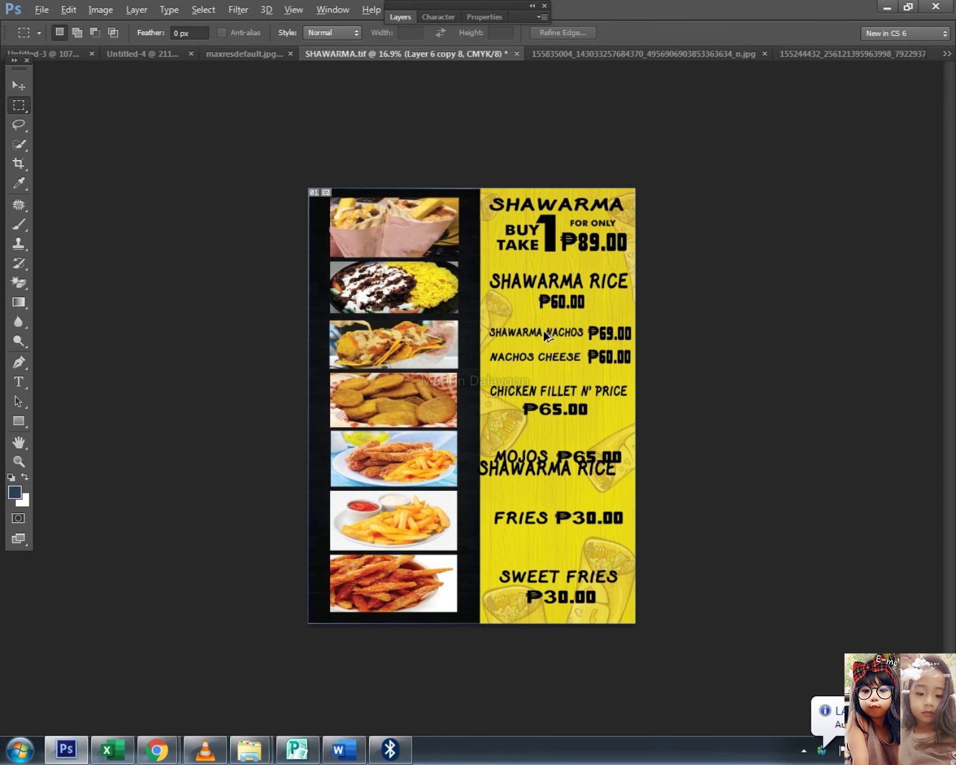
# - Remove the stray SHAWARMA RICE copy overlapping the MOJOS line
pyautogui.hotkey('ctrl', '+')
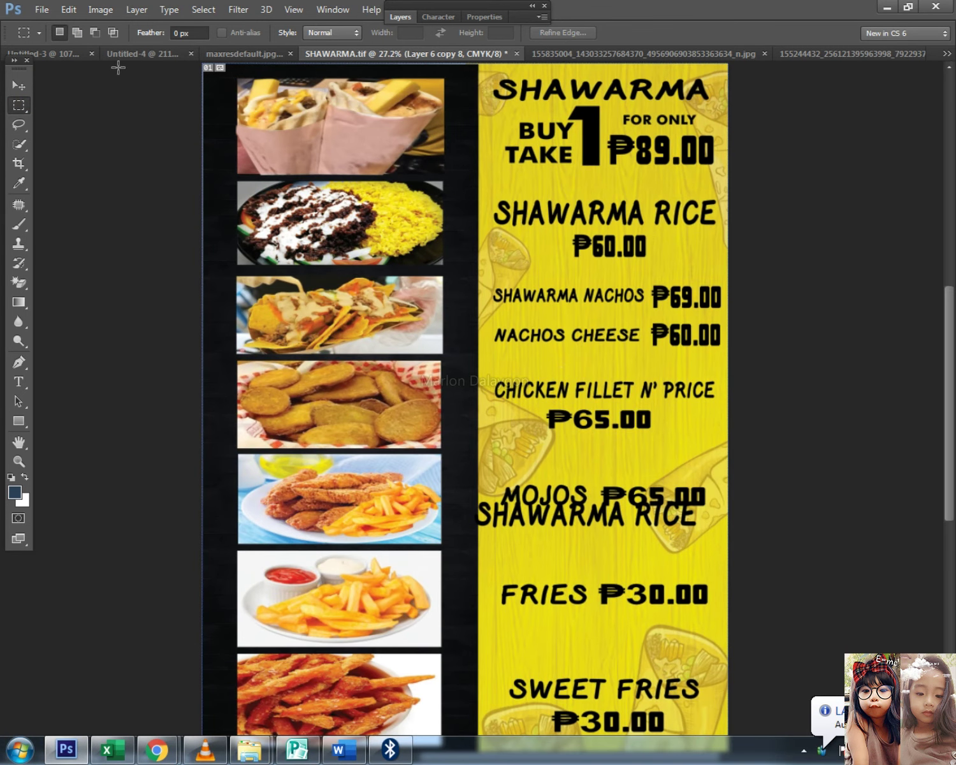
pyautogui.click(23, 87)
pyautogui.moveTo(594, 517); pyautogui.dragTo(614, 564)
pyautogui.hotkey('ctrl', 'z')
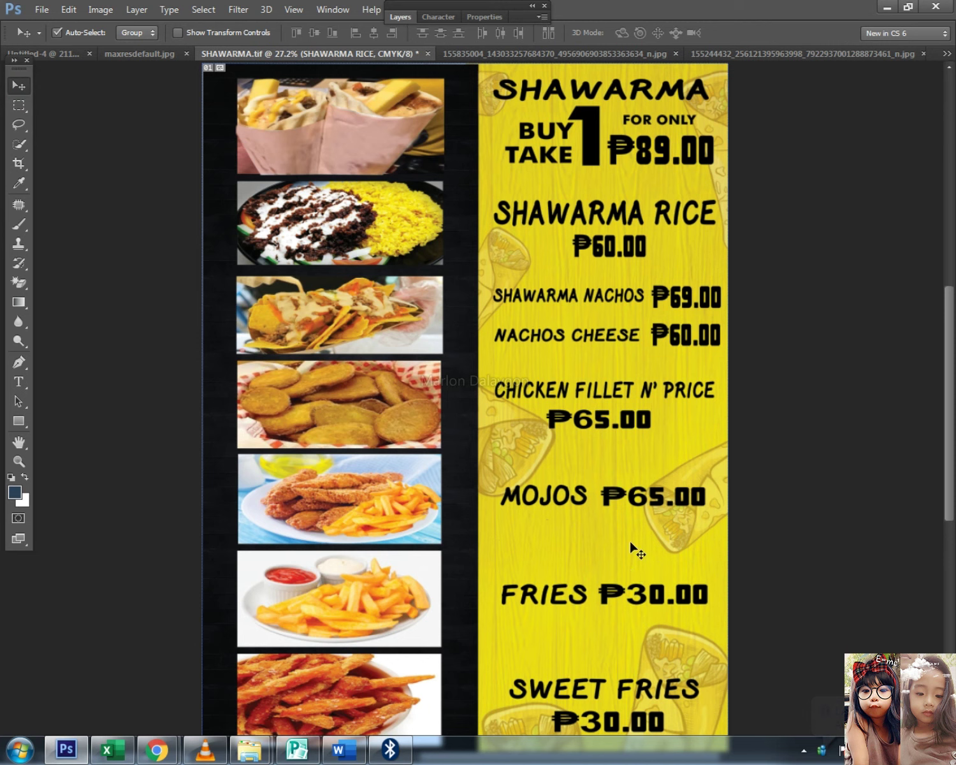
# - Nudge the MOJOS name slightly down to line it up with its ₱65.00 price
pyautogui.moveTo(752, 529); pyautogui.dragTo(475, 477)
pyautogui.rightClick(544, 502)
pyautogui.click(561, 506)
pyautogui.rightClick(636, 499)
pyautogui.click(663, 511)
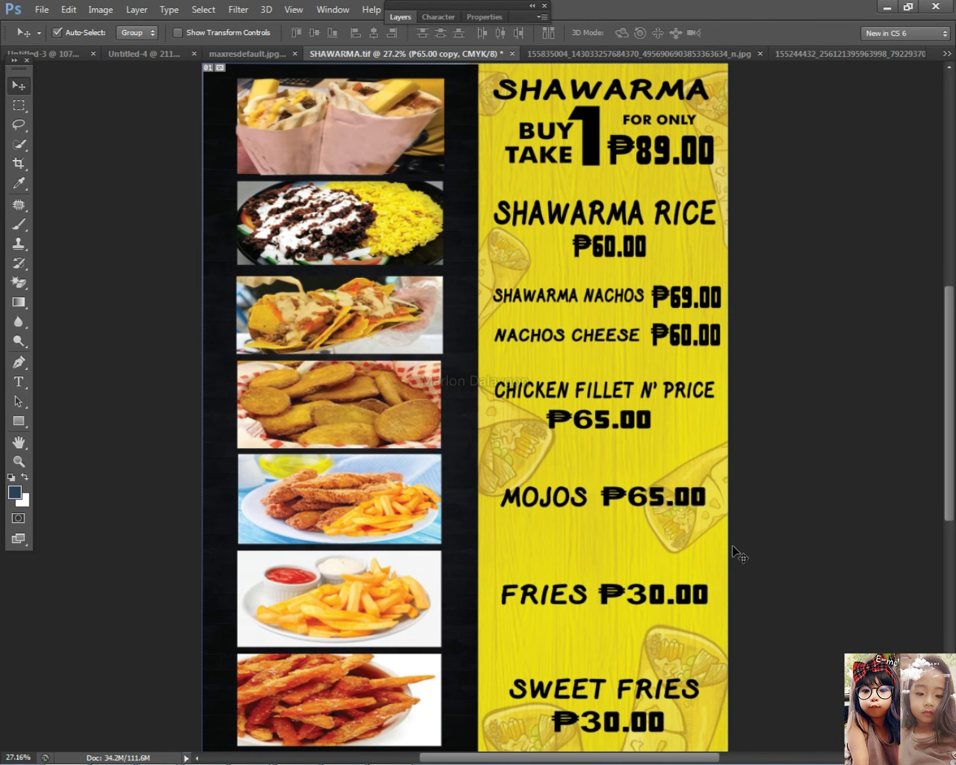
pyautogui.scroll(-3, 730, 539)
pyautogui.scroll(2, 722, 561)
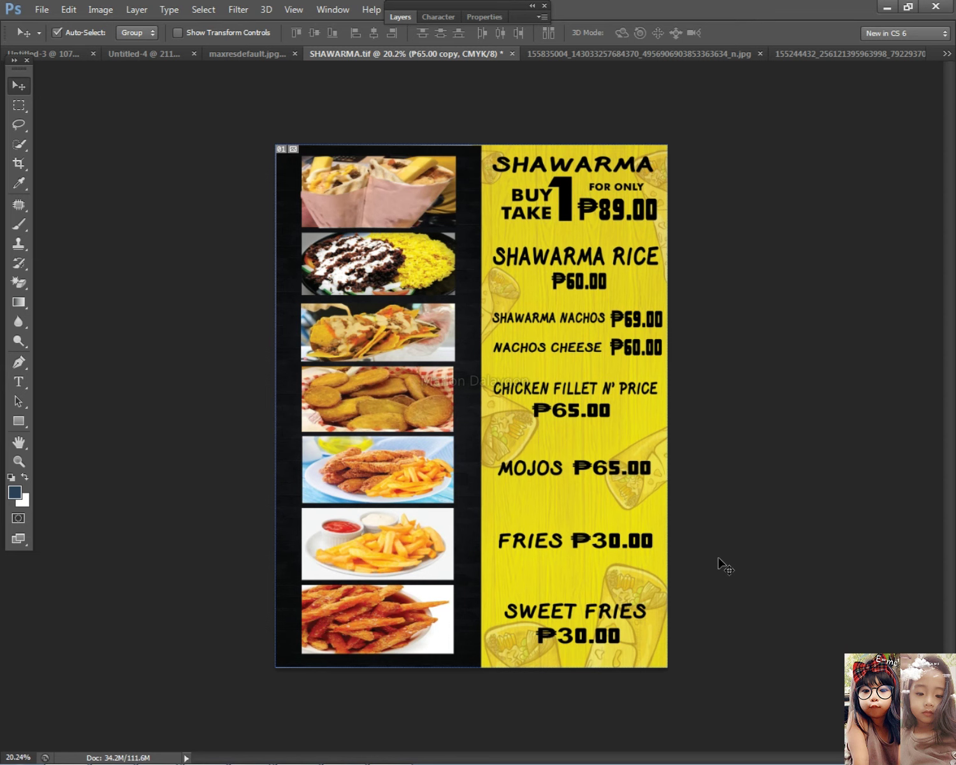
# - Fine-tune the left edge of the SHAWARMA RICE text with Free Transform
pyautogui.scroll(2, 757, 538)
pyautogui.rightClick(561, 203)
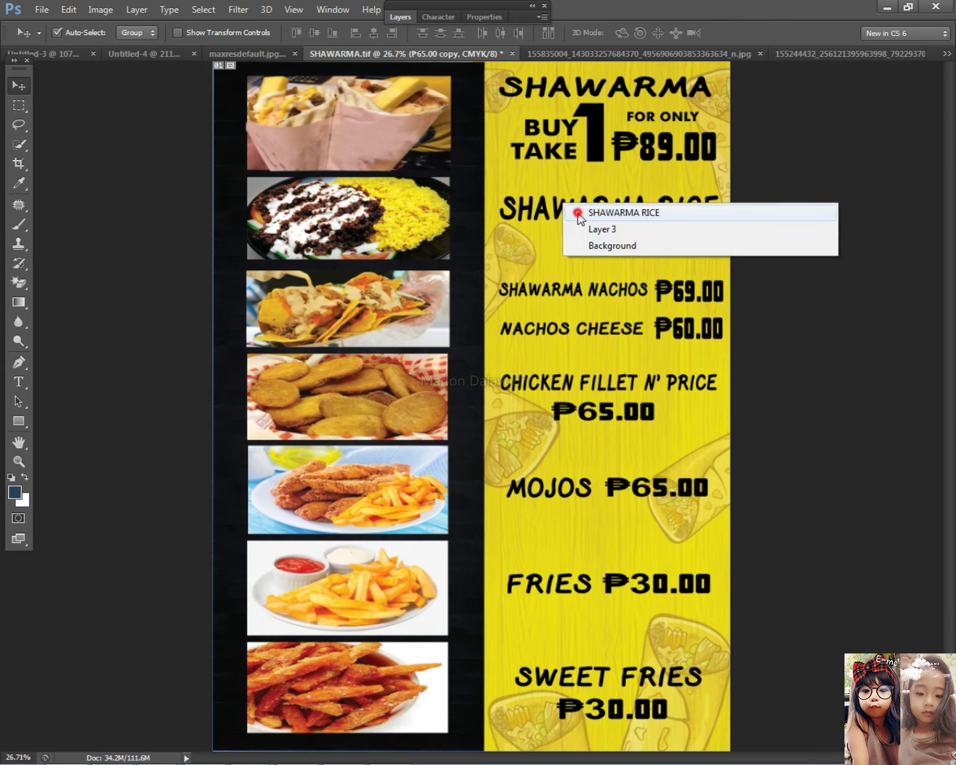
pyautogui.click(589, 214)
pyautogui.hotkey('ctrl', 't')
pyautogui.press('Return')
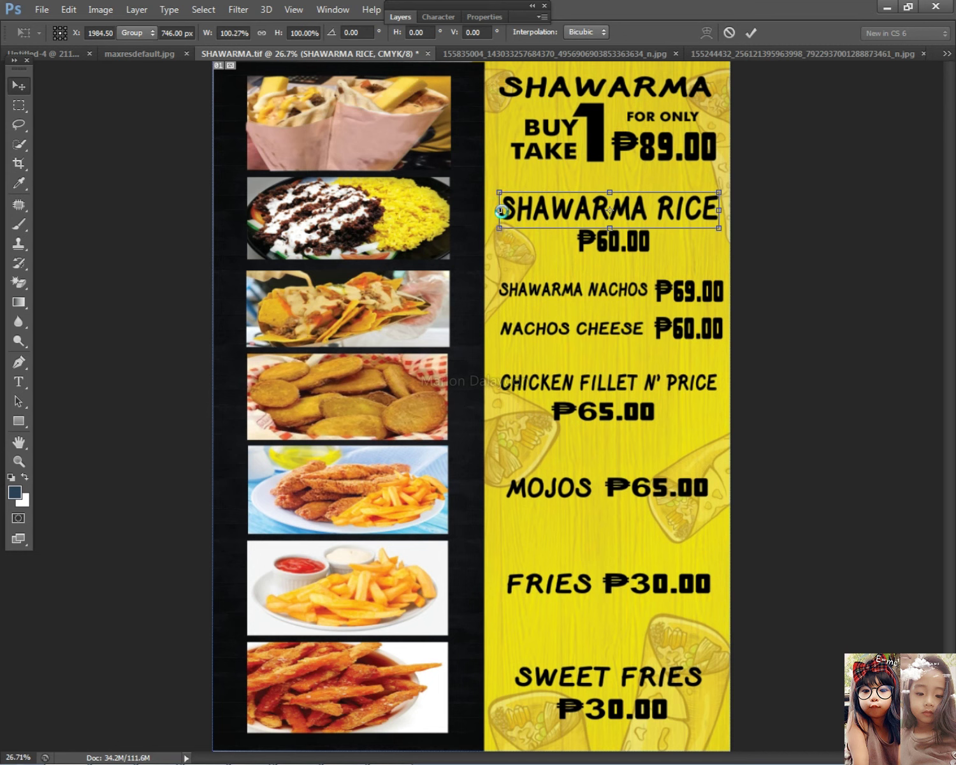
# - Lower the opacity of the faded wrap beside the SHAWARMA heading (Layer 6 copy 4) to 14%
pyautogui.rightClick(503, 121)
pyautogui.click(503, 121)
pyautogui.click(400, 17)
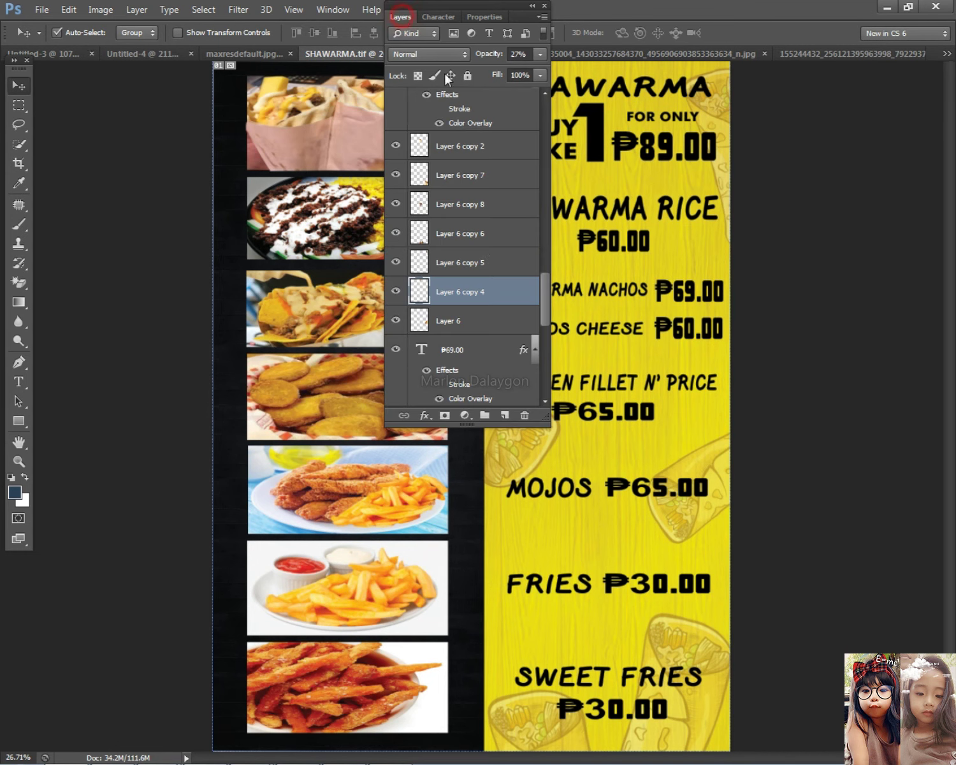
pyautogui.doubleClick(497, 297)
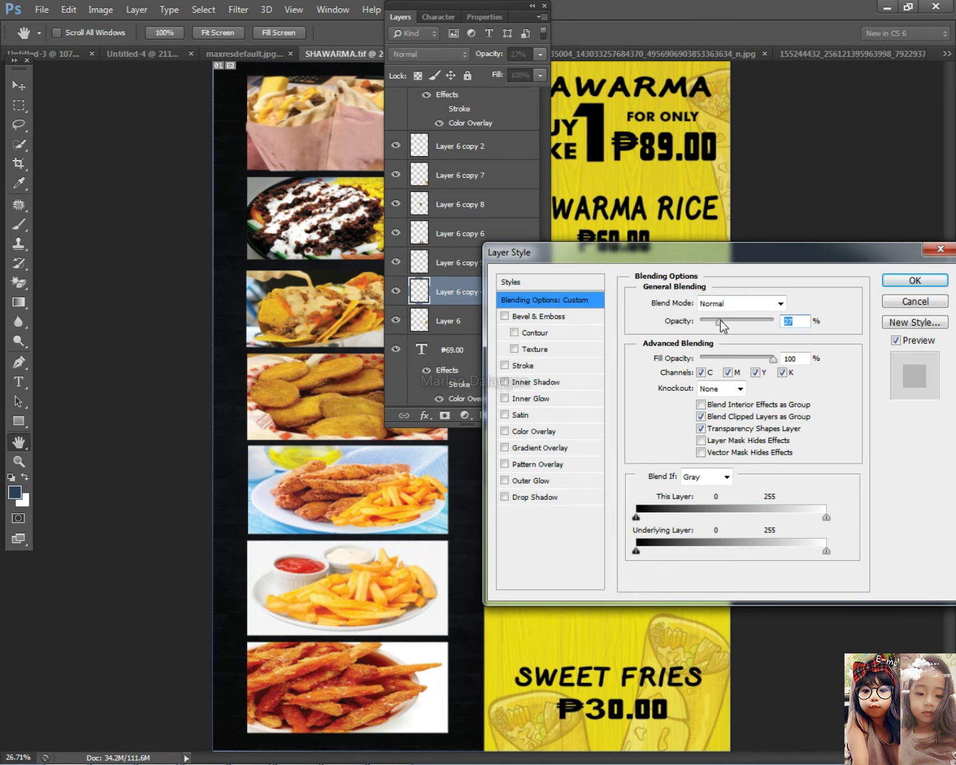
pyautogui.moveTo(713, 325); pyautogui.dragTo(711, 322)
pyautogui.moveTo(460, 17); pyautogui.dragTo(239, 30)
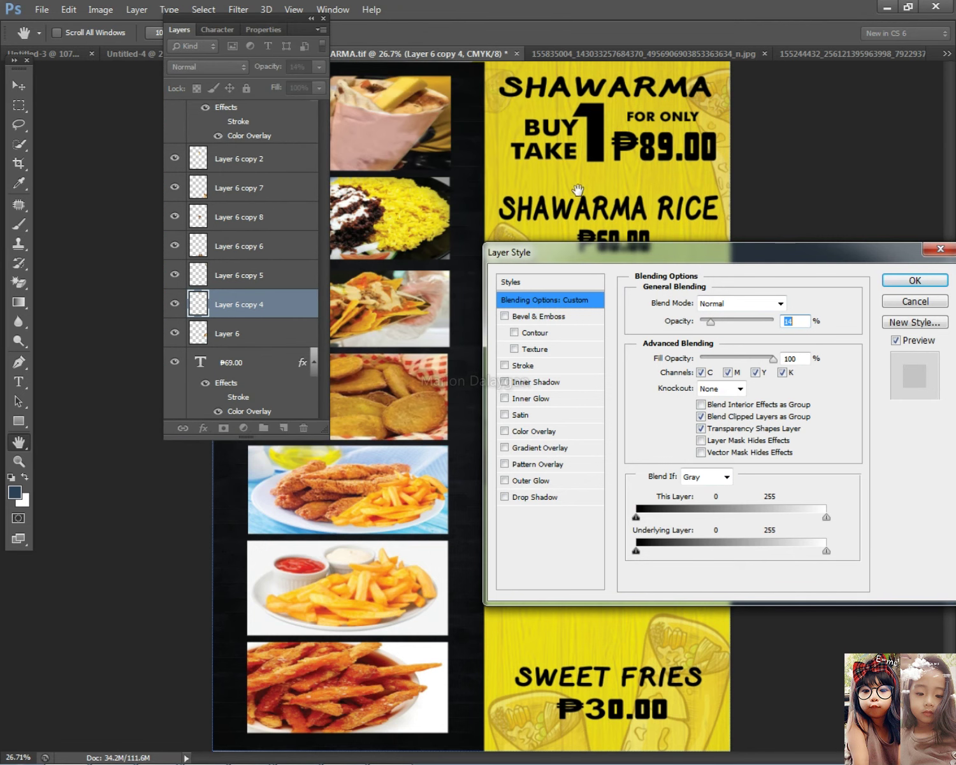
pyautogui.click(932, 281)
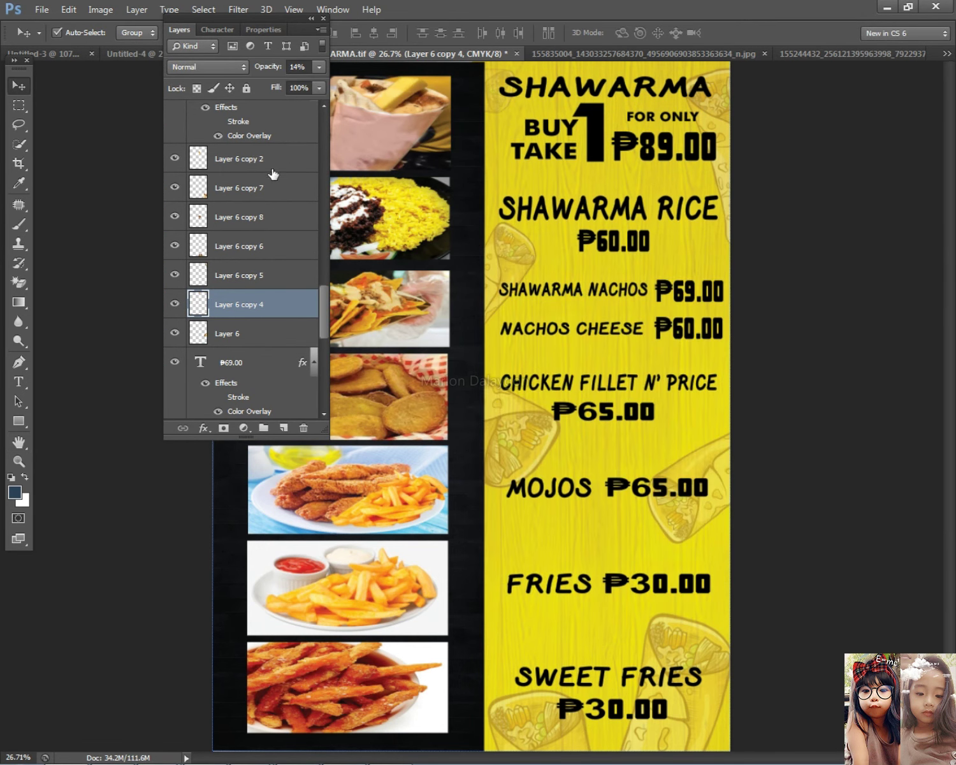
# - Copy the layer style of Layer 6 copy 4 and paste it onto all wrap layers from Layer 6 copy 2 to Layer 6 copy 4
pyautogui.rightClick(263, 298)
pyautogui.click(342, 434)
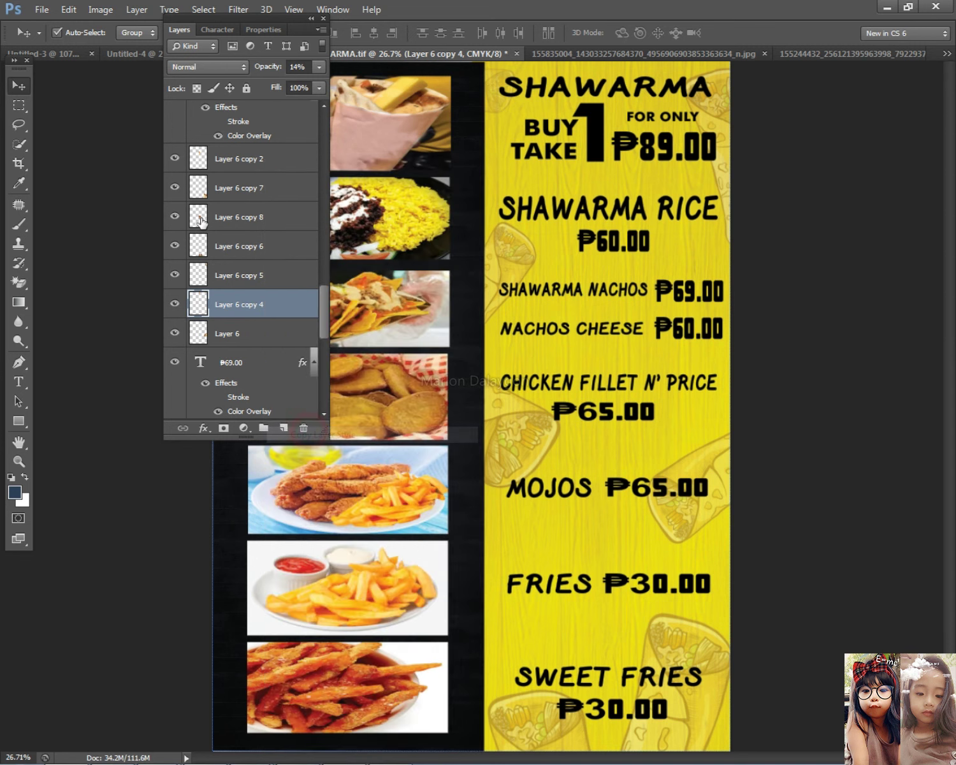
pyautogui.click(250, 158)
pyautogui.keyDown('shift'); pyautogui.click(259, 278); pyautogui.keyUp('shift')
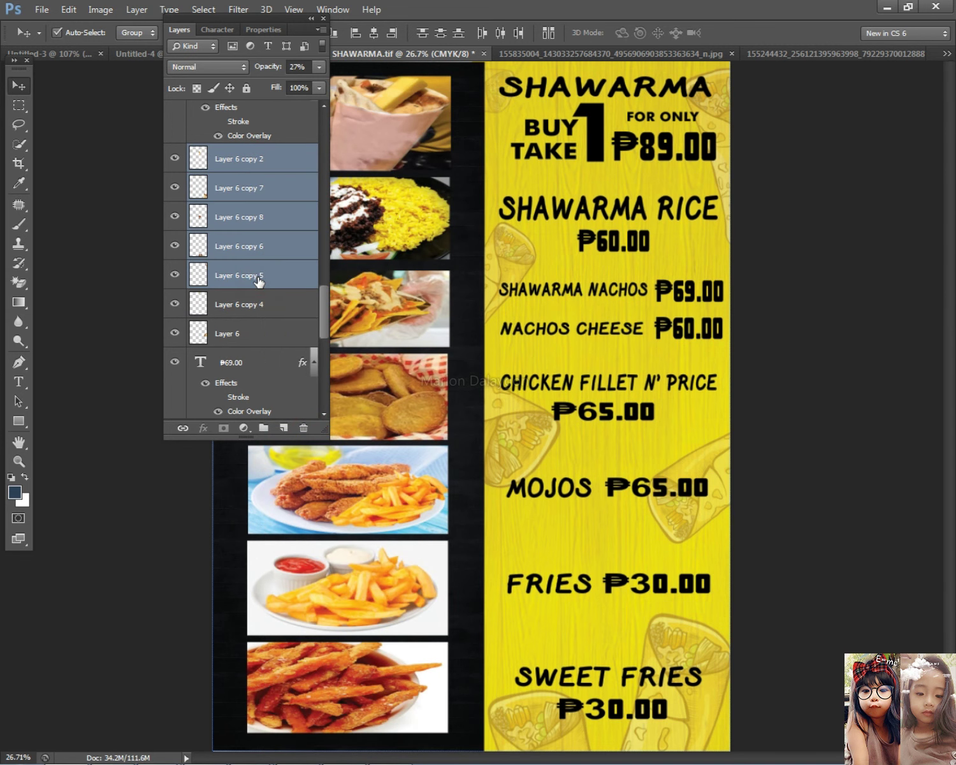
pyautogui.keyDown('shift'); pyautogui.click(265, 295); pyautogui.keyUp('shift')
pyautogui.rightClick(253, 308)
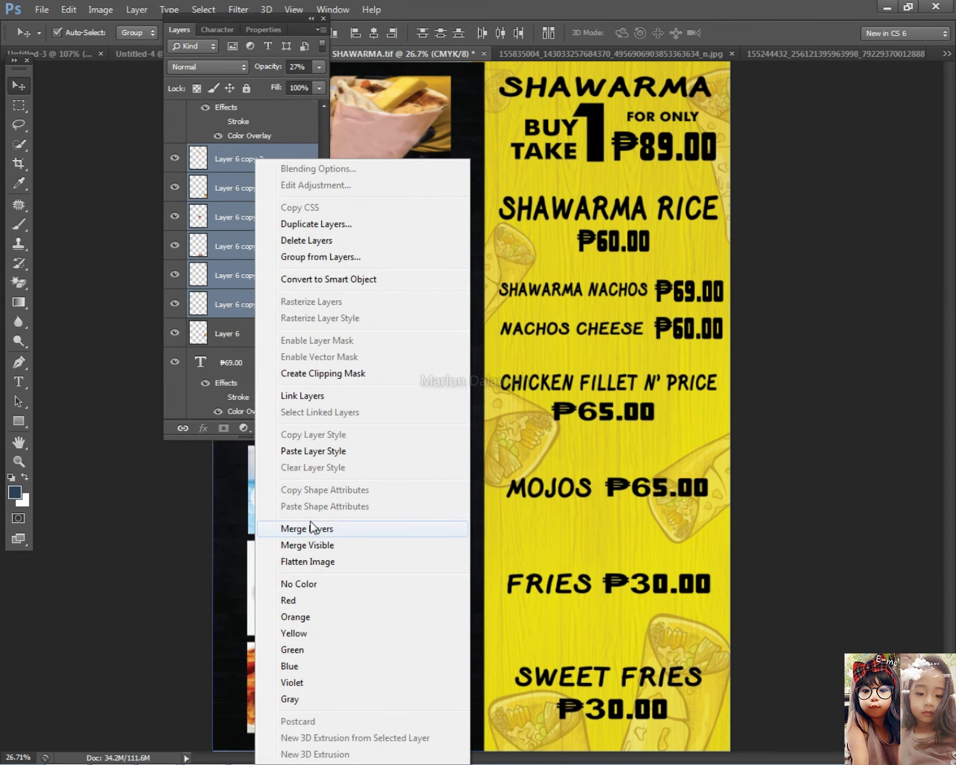
pyautogui.click(304, 451)
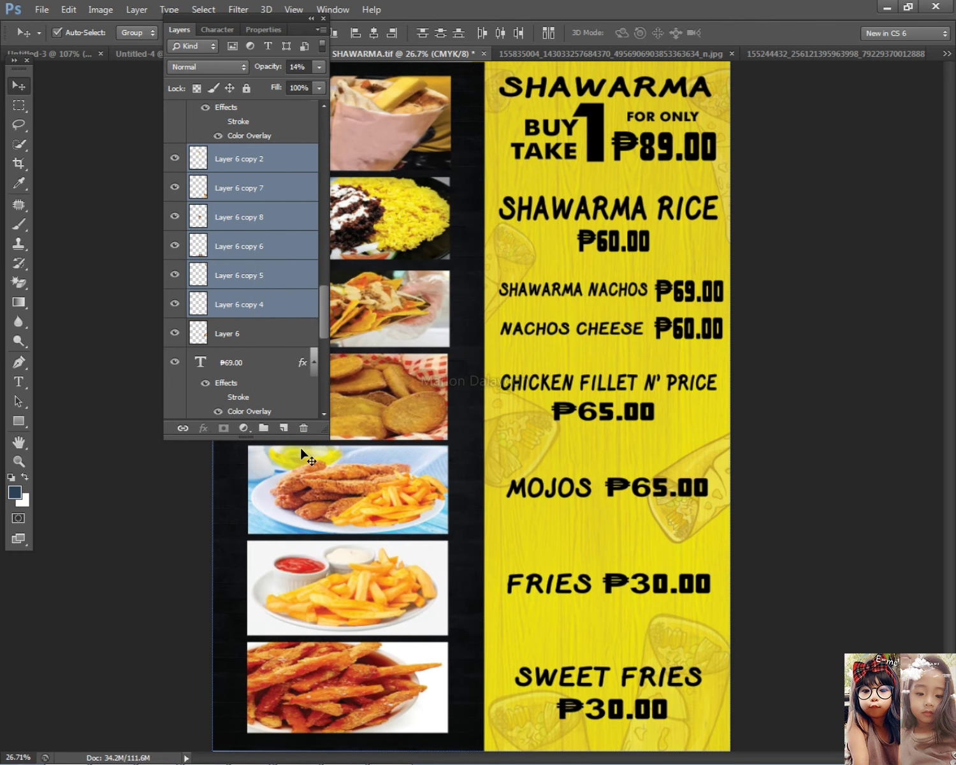
pyautogui.doubleClick(187, 34)
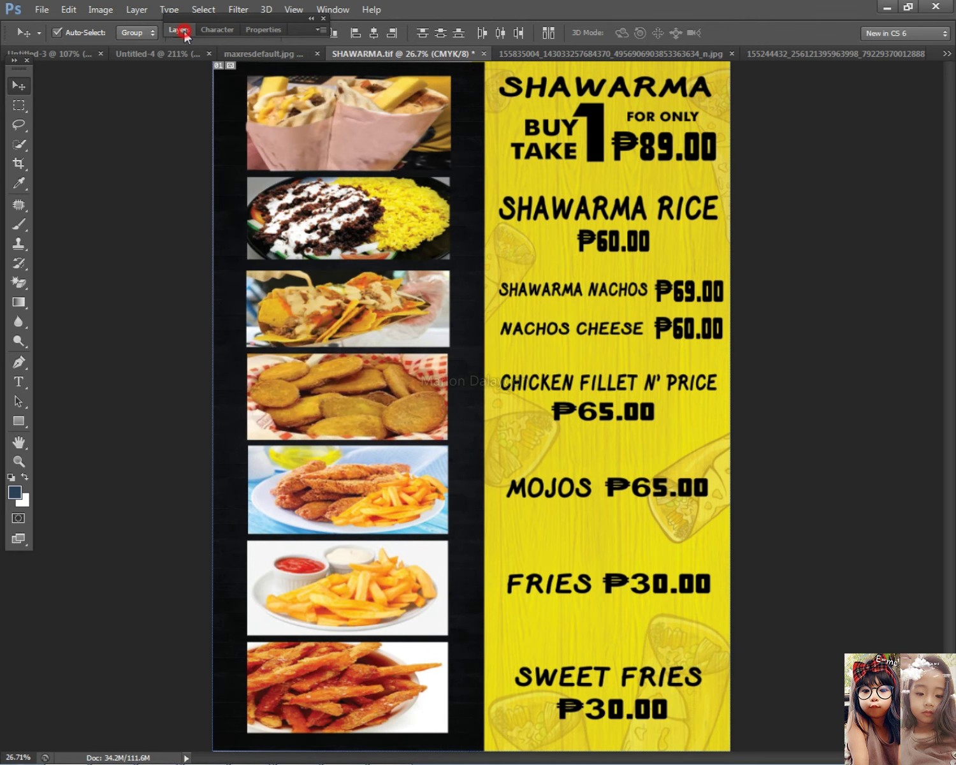
pyautogui.scroll(-8, 503, 57)
pyautogui.scroll(2, 897, 386)
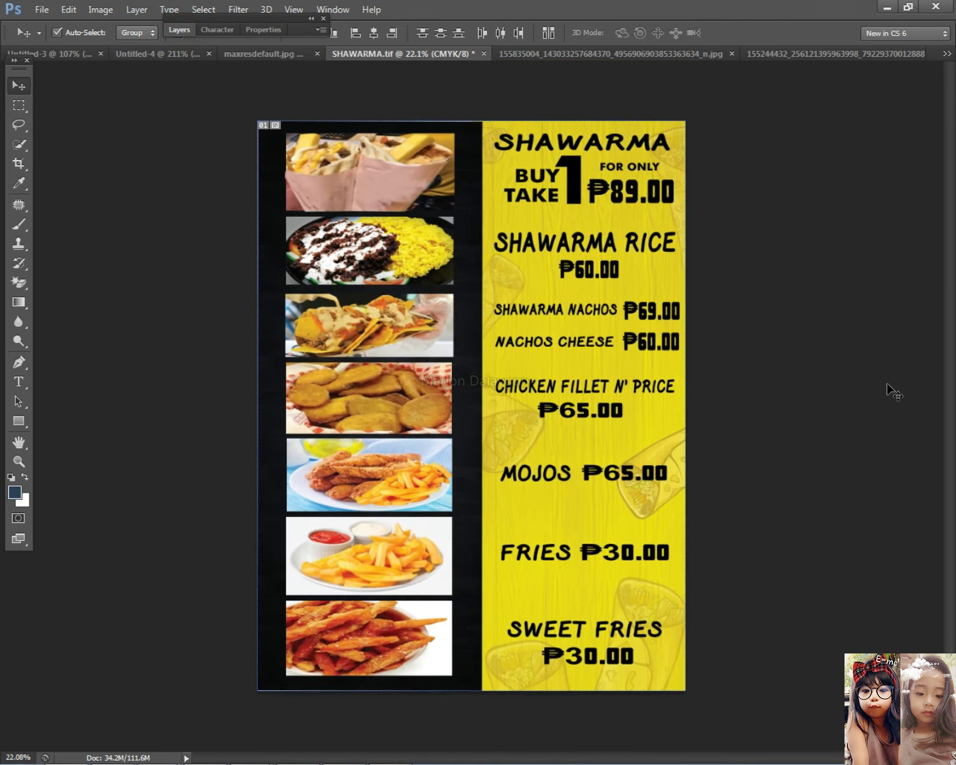
# - Move the MOJOS name to the middle of the yellow panel and stack its ₱65.00 price centred beneath it
pyautogui.scroll(1, 822, 385)
pyautogui.scroll(-2, 819, 386)
pyautogui.moveTo(688, 491); pyautogui.dragTo(498, 462)
pyautogui.moveTo(612, 466); pyautogui.dragTo(571, 486)
pyautogui.hotkey('ctrl', 'z')
pyautogui.rightClick(593, 470)
pyautogui.click(604, 477)
pyautogui.rightClick(573, 475)
pyautogui.click(609, 474)
pyautogui.hotkey('ctrl', 't')
pyautogui.moveTo(602, 476)
pyautogui.mouseDown()
pyautogui.moveTo(612, 479)
pyautogui.moveTo(582, 459)
pyautogui.moveTo(595, 483)
pyautogui.mouseUp()
pyautogui.press('Return')
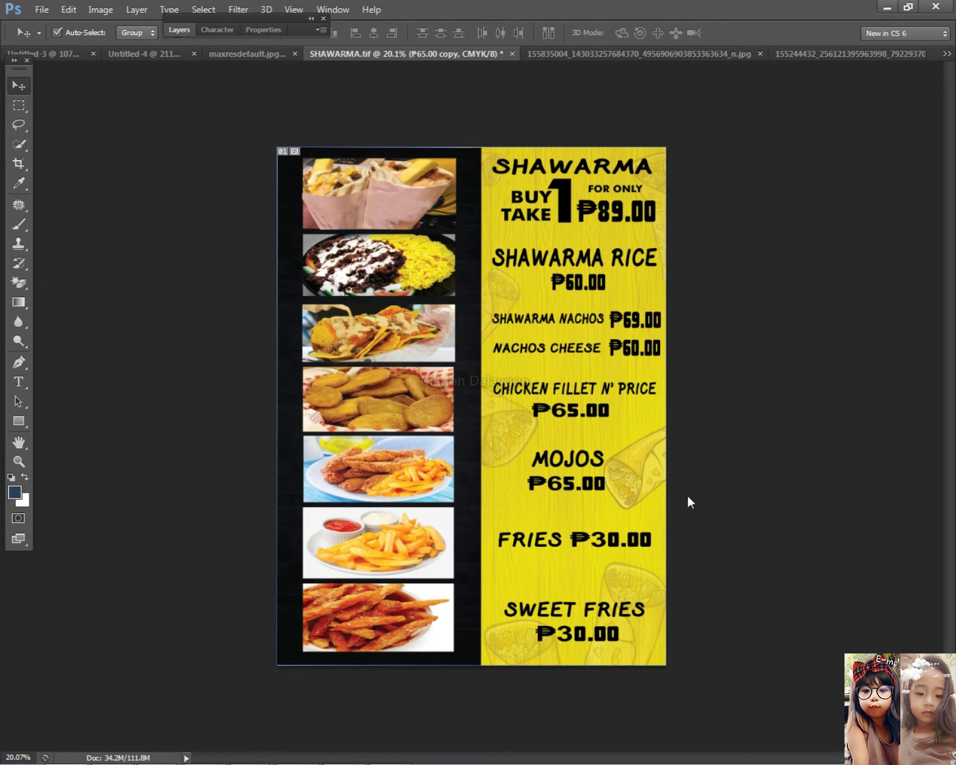
# - Move FRIES to the middle of the yellow panel, enlarge it slightly, and place its ₱30.00 price directly below
pyautogui.moveTo(641, 528); pyautogui.dragTo(610, 543)
pyautogui.hotkey('ctrl', 't')
pyautogui.hotkey('ctrl', 'z')
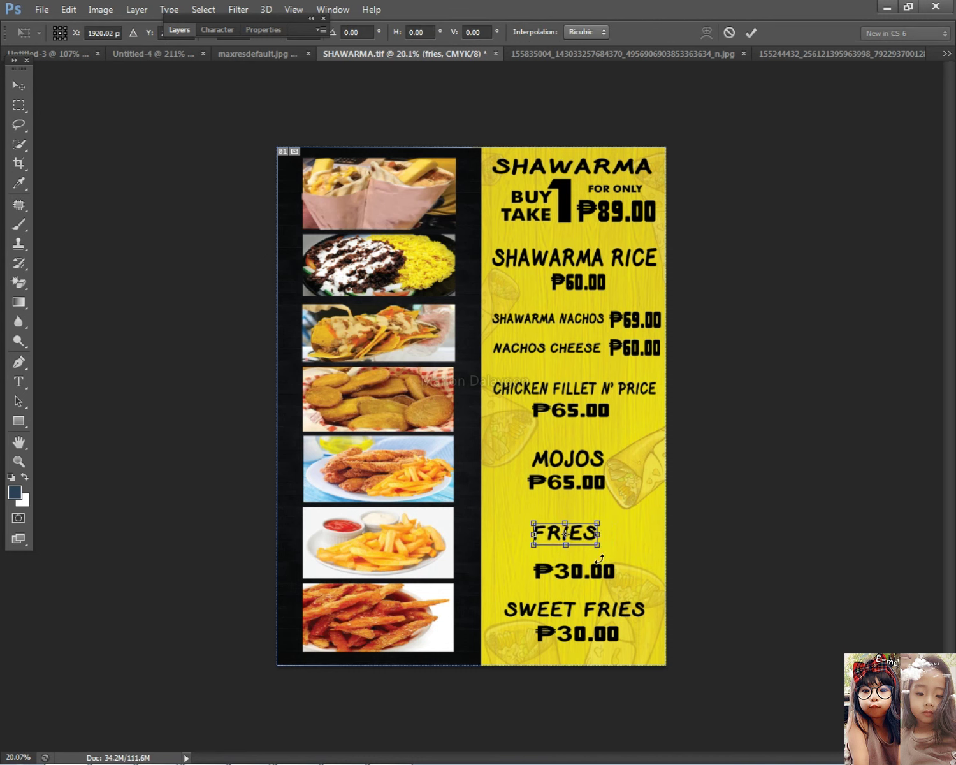
pyautogui.press('Return')
pyautogui.moveTo(604, 567); pyautogui.dragTo(579, 560)
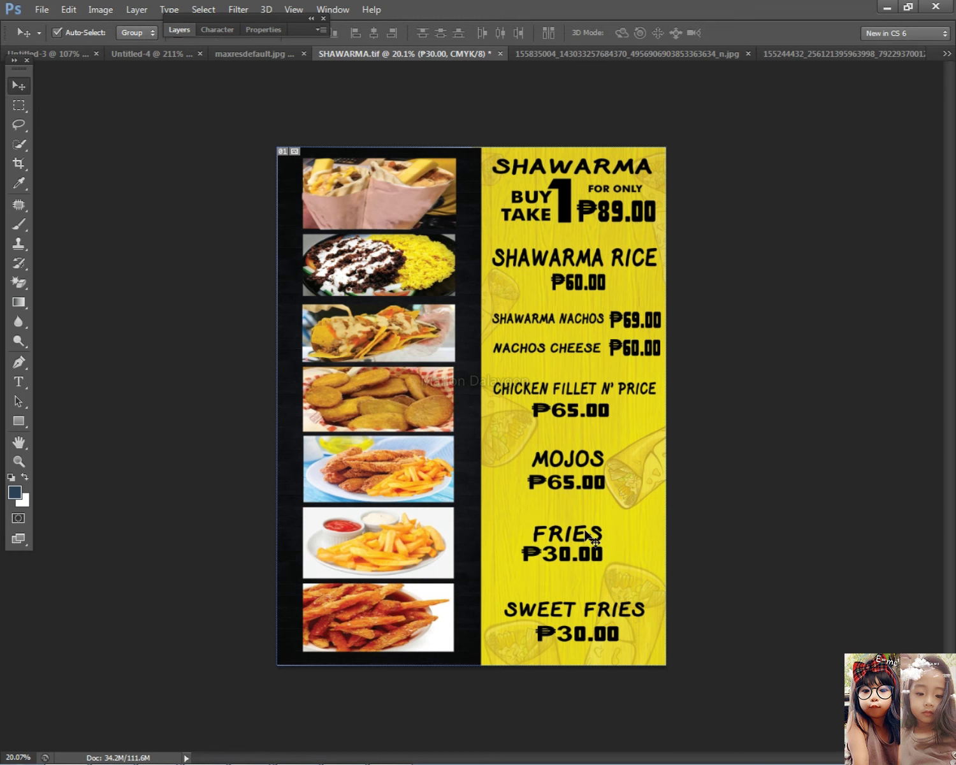
# - Nudge FRIES and its ₱30.00 price right and slightly up to centre them as a pair under MOJOS
pyautogui.moveTo(582, 539); pyautogui.dragTo(589, 554)
pyautogui.rightClick(574, 536)
pyautogui.click(656, 542)
pyautogui.rightClick(575, 556)
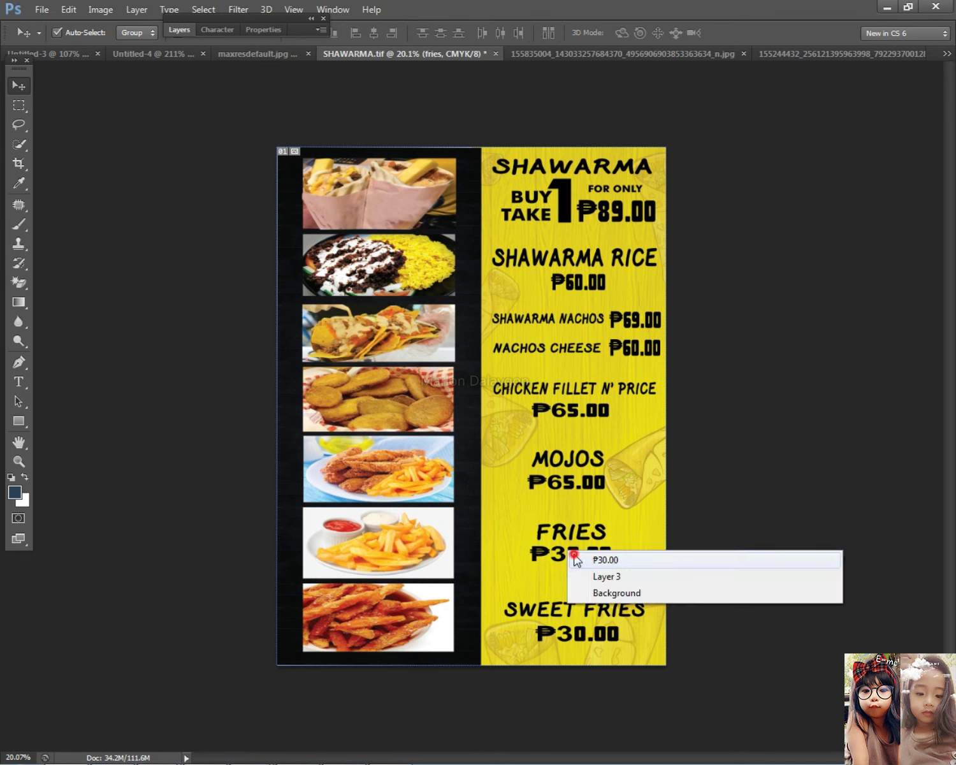
pyautogui.click(577, 559)
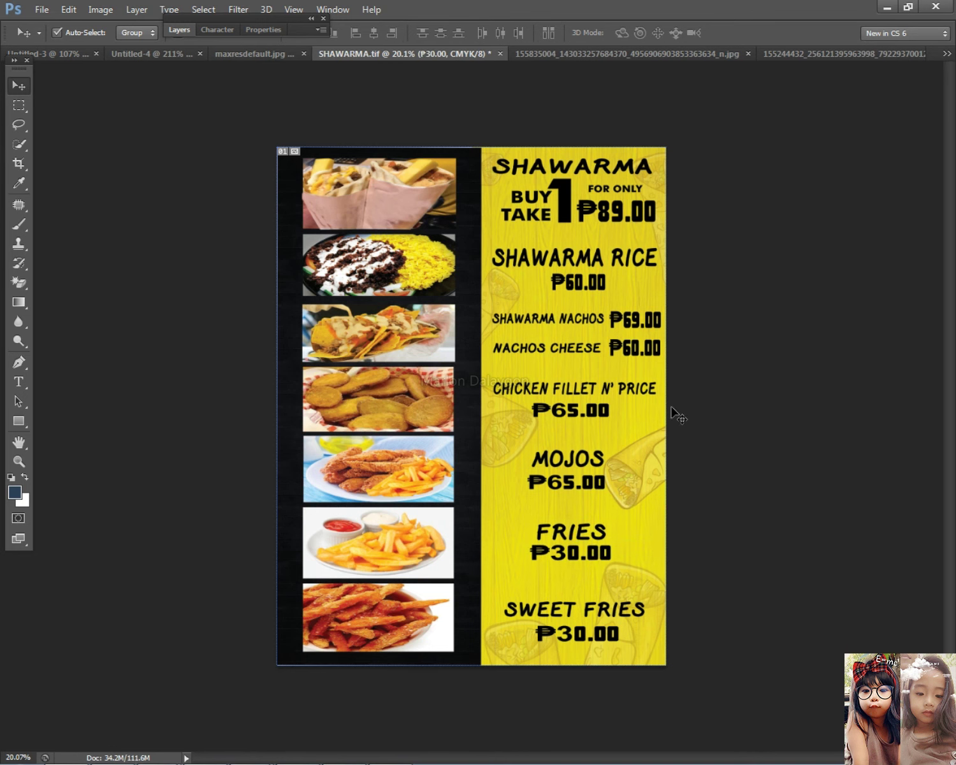
# - Stretch the CHICKEN FILLET N' PRICE text slightly taller and nudge its ₱65.00 price into place beneath it
pyautogui.scroll(2, 616, 400)
pyautogui.rightClick(677, 381)
pyautogui.click(726, 390)
pyautogui.hotkey('ctrl', 't')
pyautogui.moveTo(610, 401); pyautogui.dragTo(611, 401)
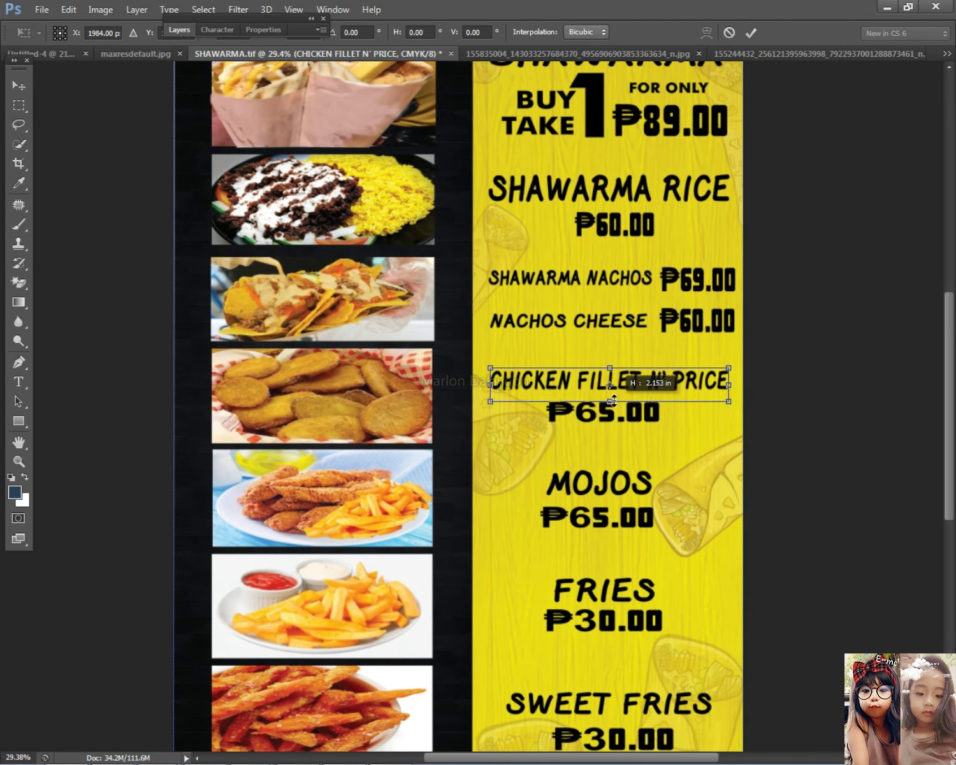
pyautogui.press('Return')
pyautogui.rightClick(631, 421)
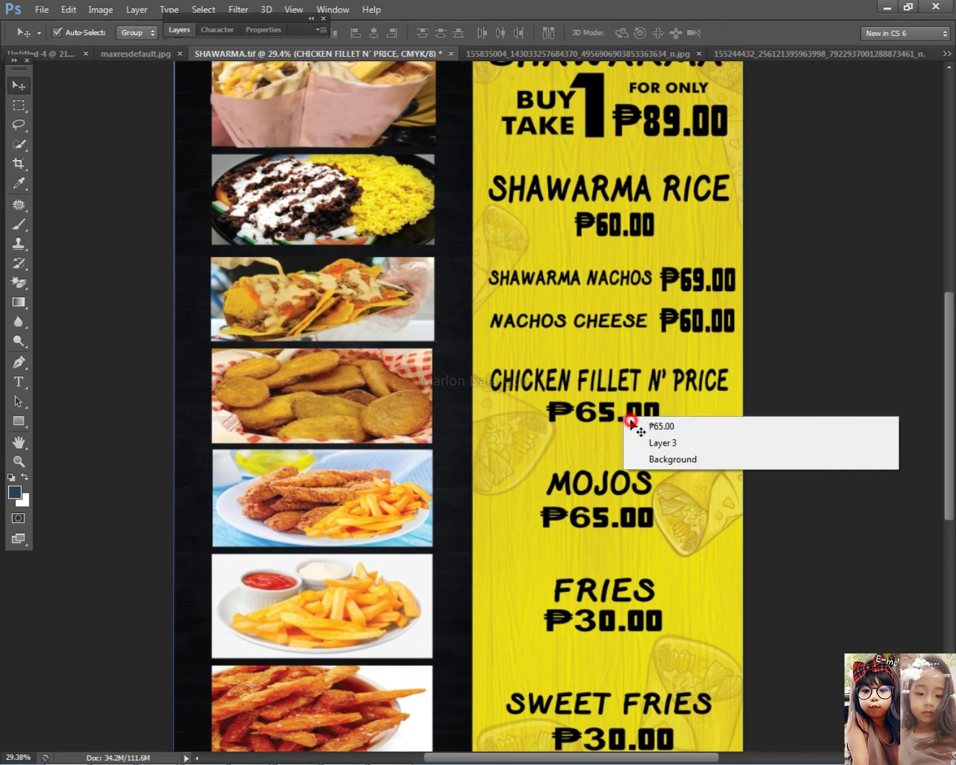
pyautogui.click(661, 426)
pyautogui.scroll(-7, 790, 299)
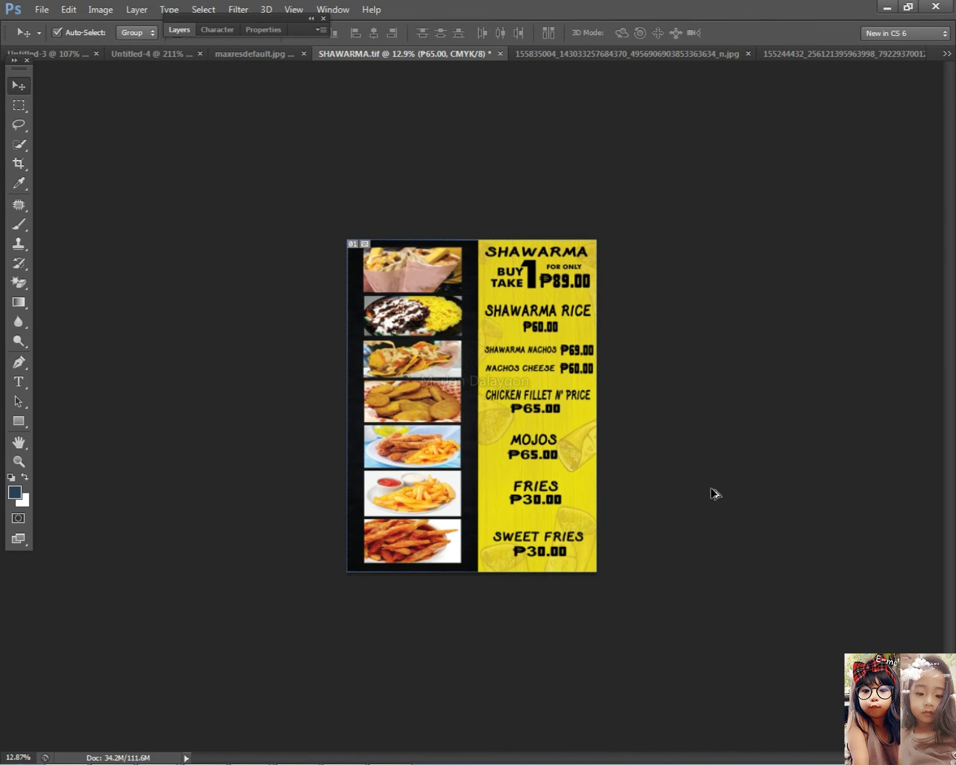
# - Adjust the spacing of the last two items by nudging FRIES slightly up and SWEET FRIES slightly down
pyautogui.scroll(4, 676, 503)
pyautogui.rightClick(596, 558)
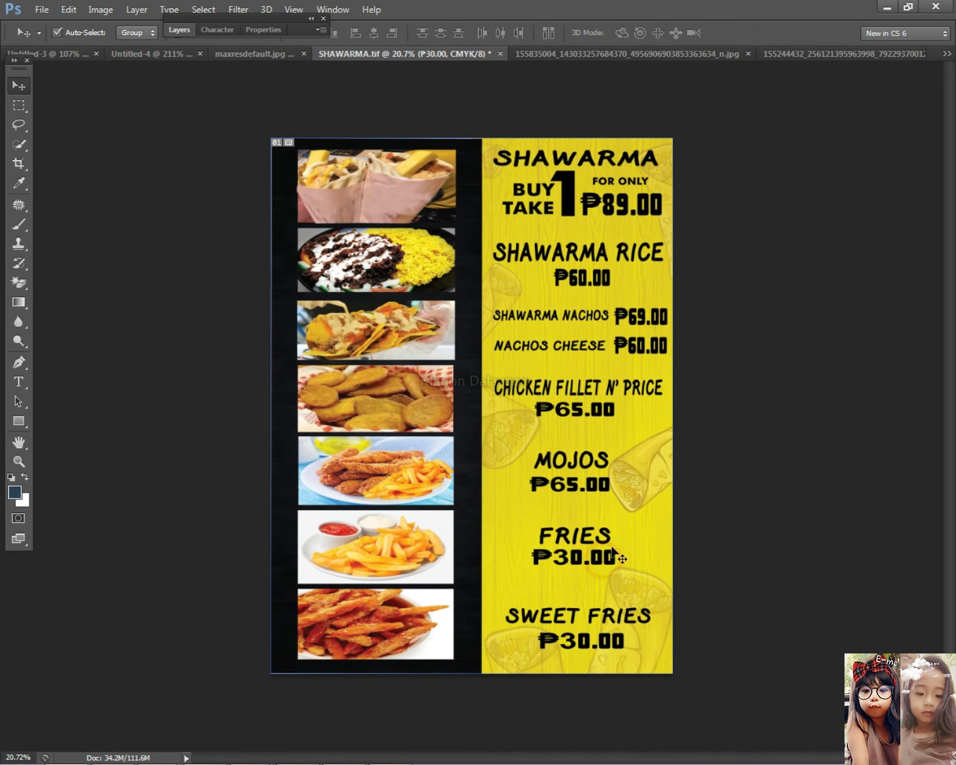
pyautogui.click(606, 548)
pyautogui.rightClick(596, 623)
pyautogui.click(604, 625)
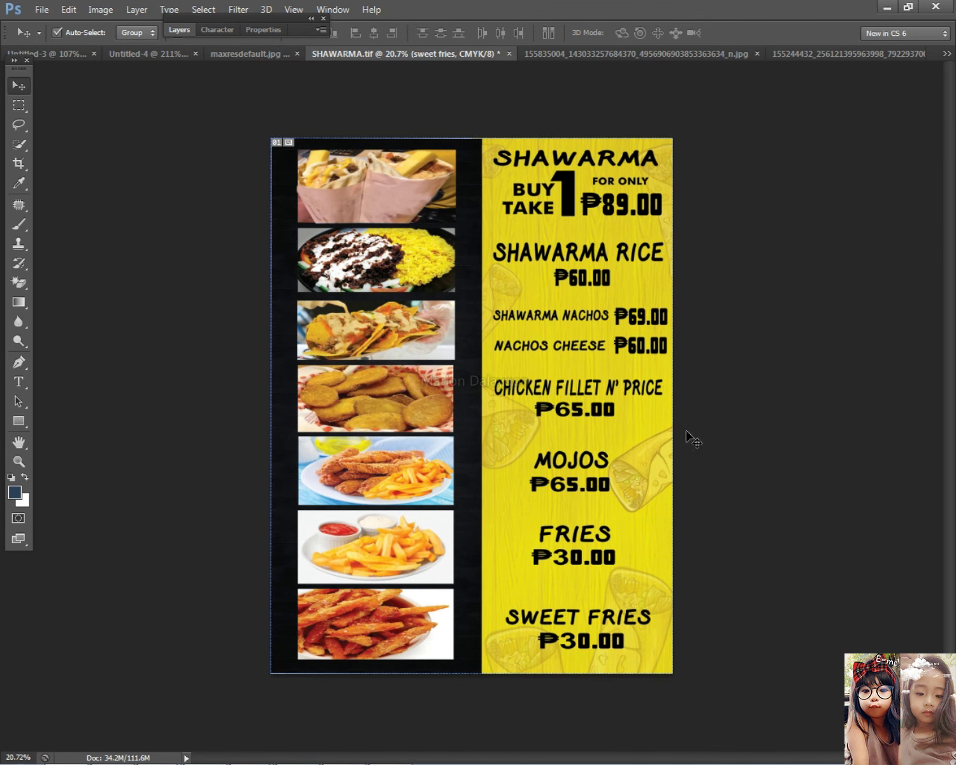
# - Enlarge the ₱60.00 price of SHAWARMA RICE and move it up and left to sit centred directly under the name
pyautogui.scroll(1, 692, 440)
pyautogui.scroll(3, 698, 408)
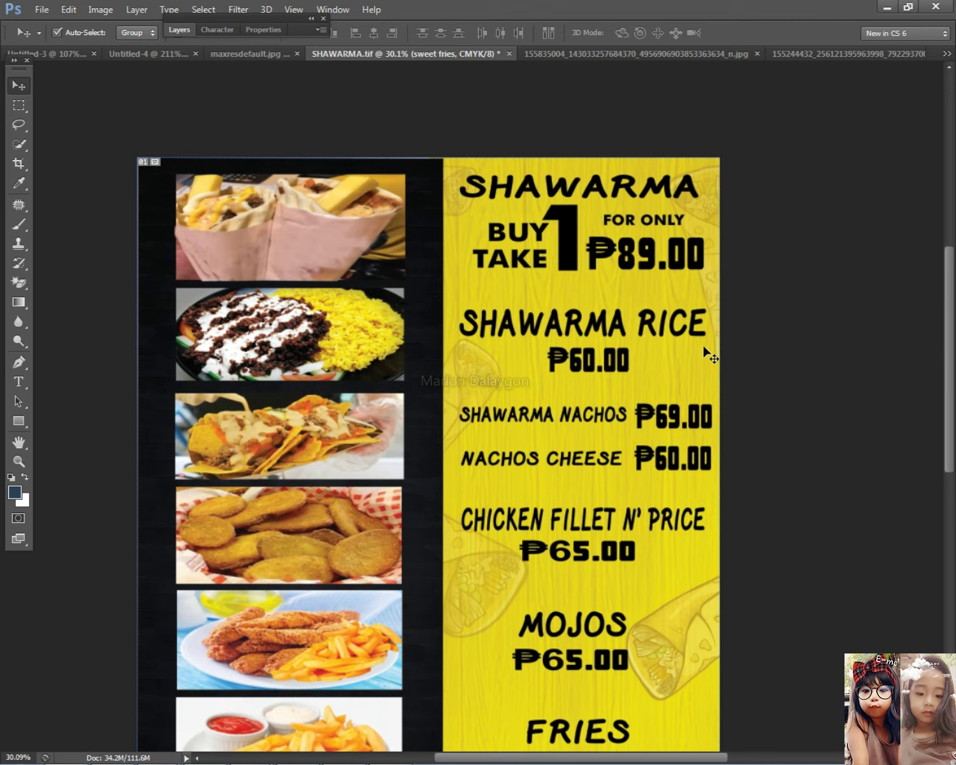
pyautogui.scroll(-2, 708, 354)
pyautogui.rightClick(611, 271)
pyautogui.click(637, 275)
pyautogui.hotkey('ctrl', 't')
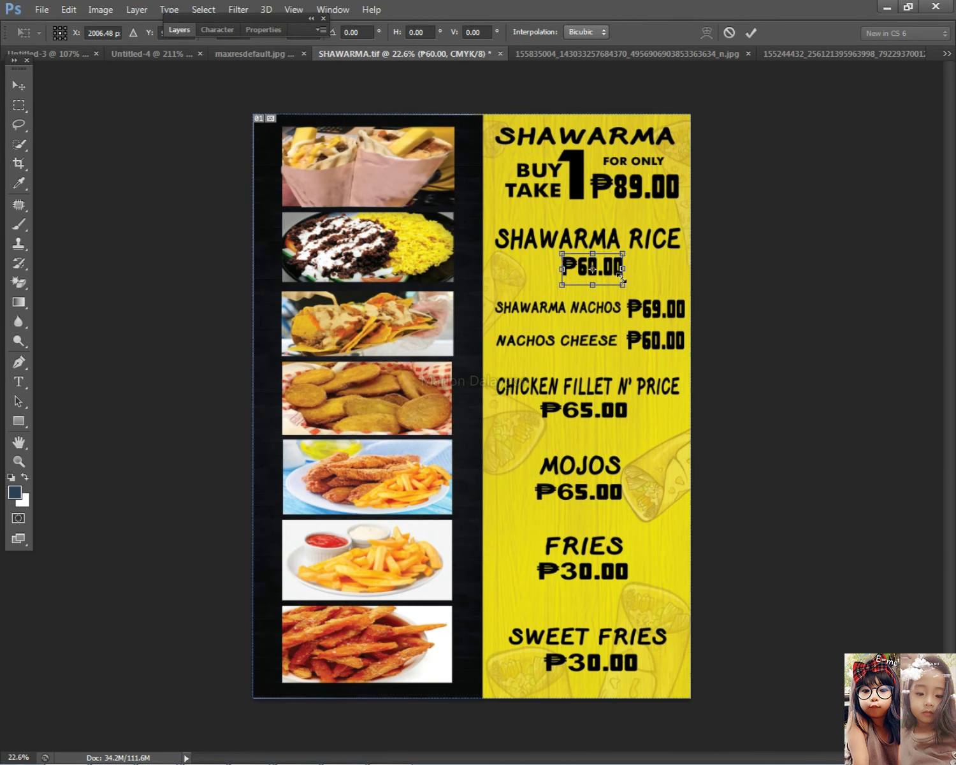
pyautogui.moveTo(631, 287); pyautogui.dragTo(602, 270)
pyautogui.press('Return')
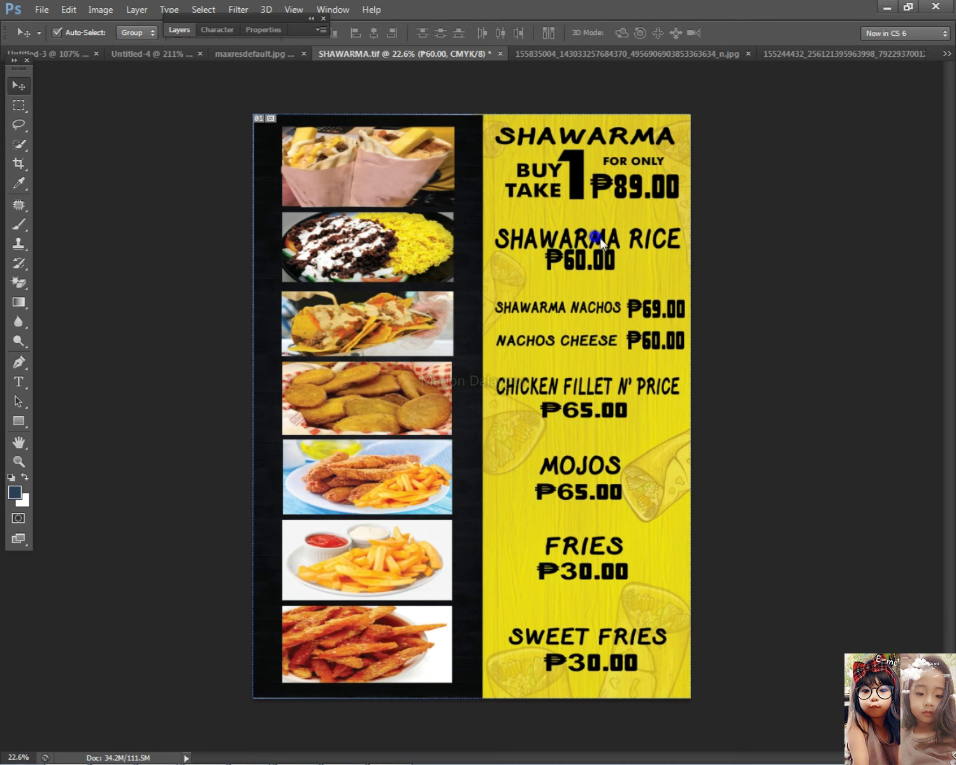
# - Nudge SHAWARMA RICE and its ₱60.00 price upward, closer to the ₱89.00 offer, leaving a small gap between name and price
pyautogui.rightClick(595, 236)
pyautogui.click(609, 243)
pyautogui.hotkey('shift', 'Up')
pyautogui.hotkey('shift', 'Up')
pyautogui.hotkey('shift', 'Up')
pyautogui.rightClick(587, 260)
pyautogui.click(609, 269)
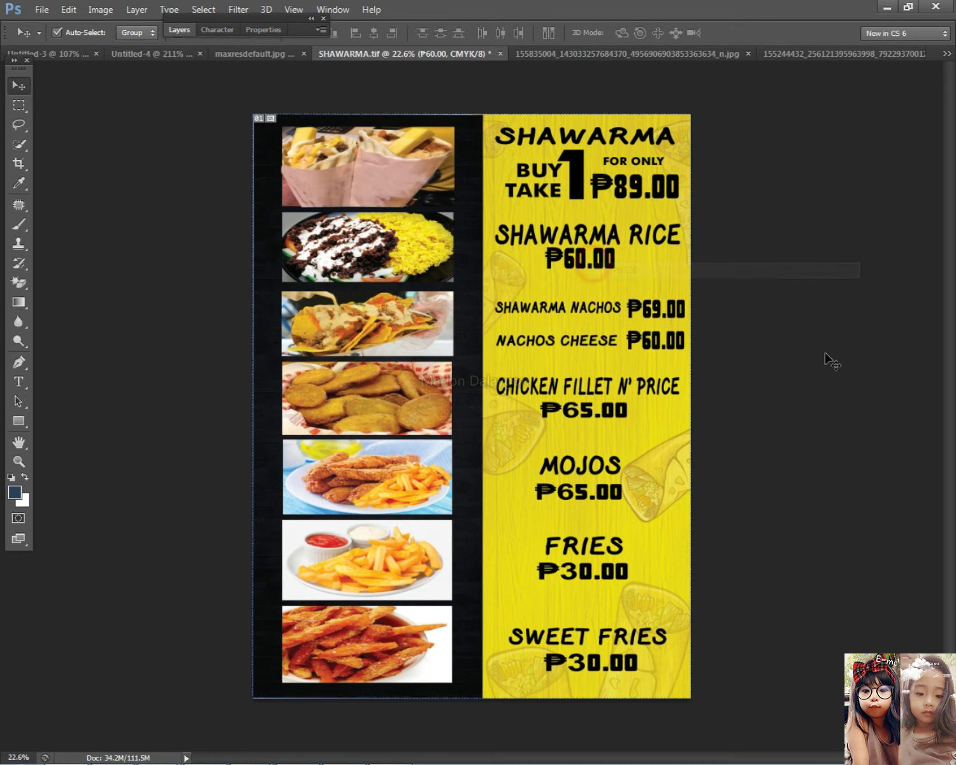
pyautogui.scroll(-3, 753, 355)
pyautogui.scroll(2, 719, 407)
pyautogui.scroll(1, 714, 415)
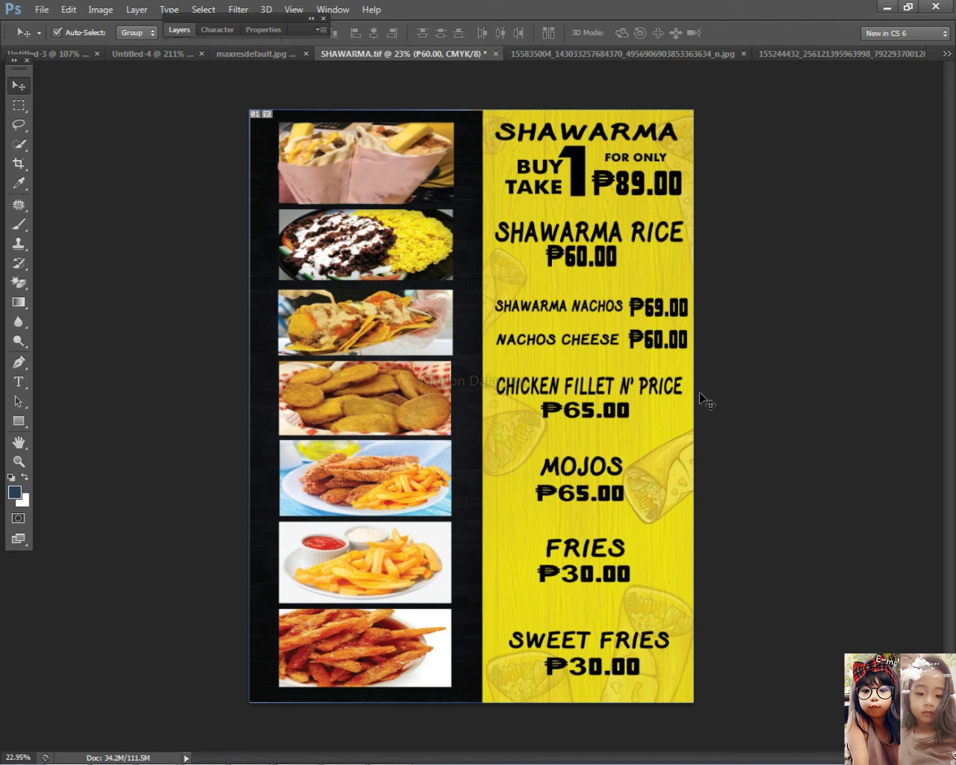
# - Nudge CHICKEN FILLET N' PRICE slightly left and stretch it slightly wider across the yellow column
pyautogui.rightClick(582, 391)
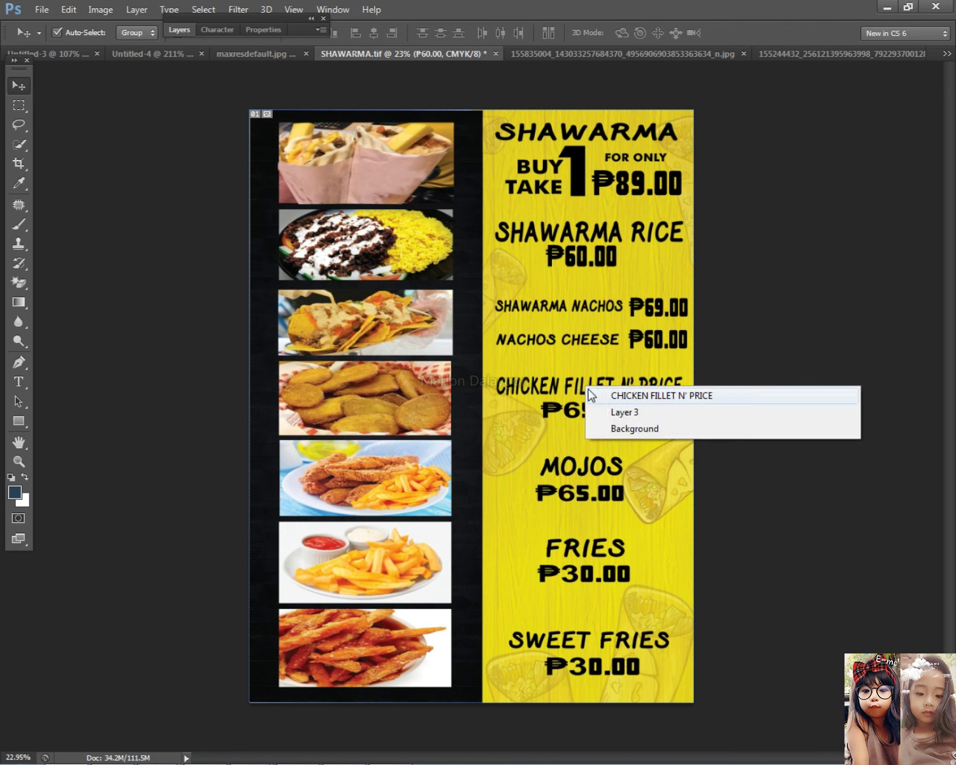
pyautogui.click(604, 393)
pyautogui.hotkey('shift', 'Left')
pyautogui.hotkey('shift', 'Left')
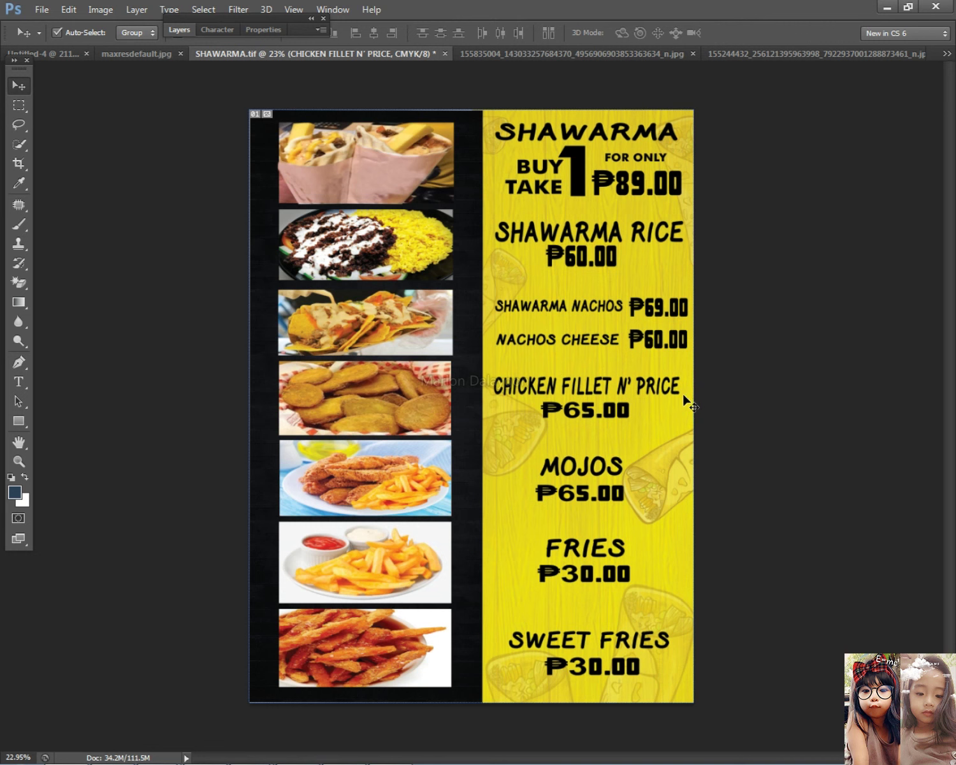
pyautogui.hotkey('ctrl', 't')
pyautogui.moveTo(687, 387); pyautogui.dragTo(691, 387)
pyautogui.press('Return')
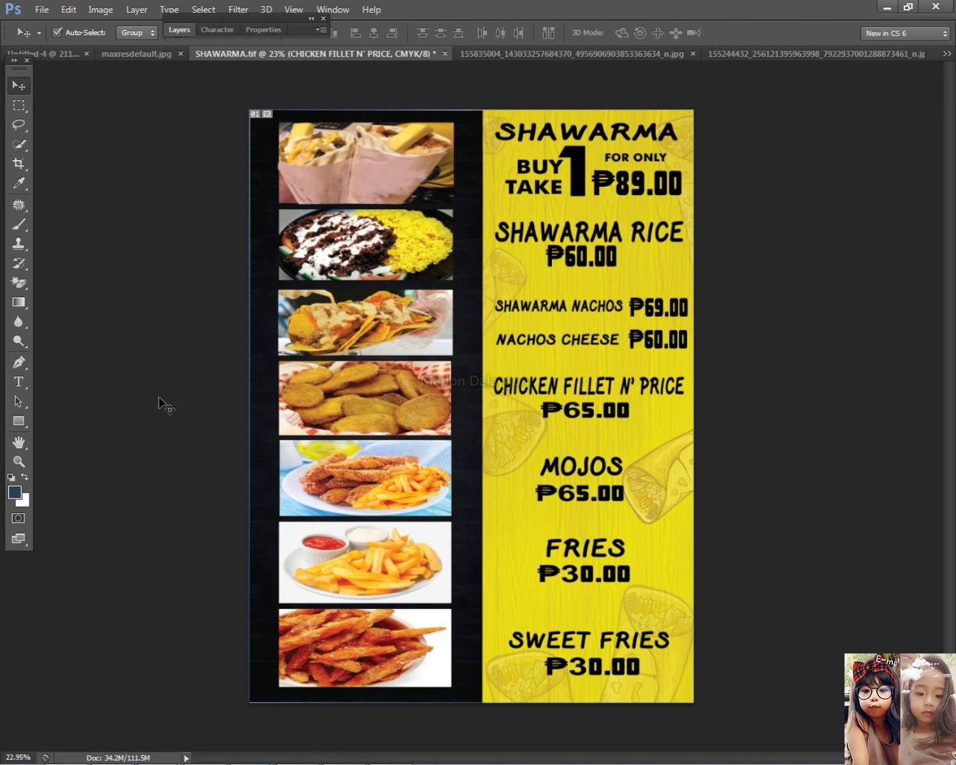
# - Replace the word PRICE with FRIES in the chicken fillet item's name
pyautogui.click(19, 381)
pyautogui.moveTo(649, 390); pyautogui.dragTo(768, 390)
pyautogui.press('BackSpace')
pyautogui.press('BackSpace')
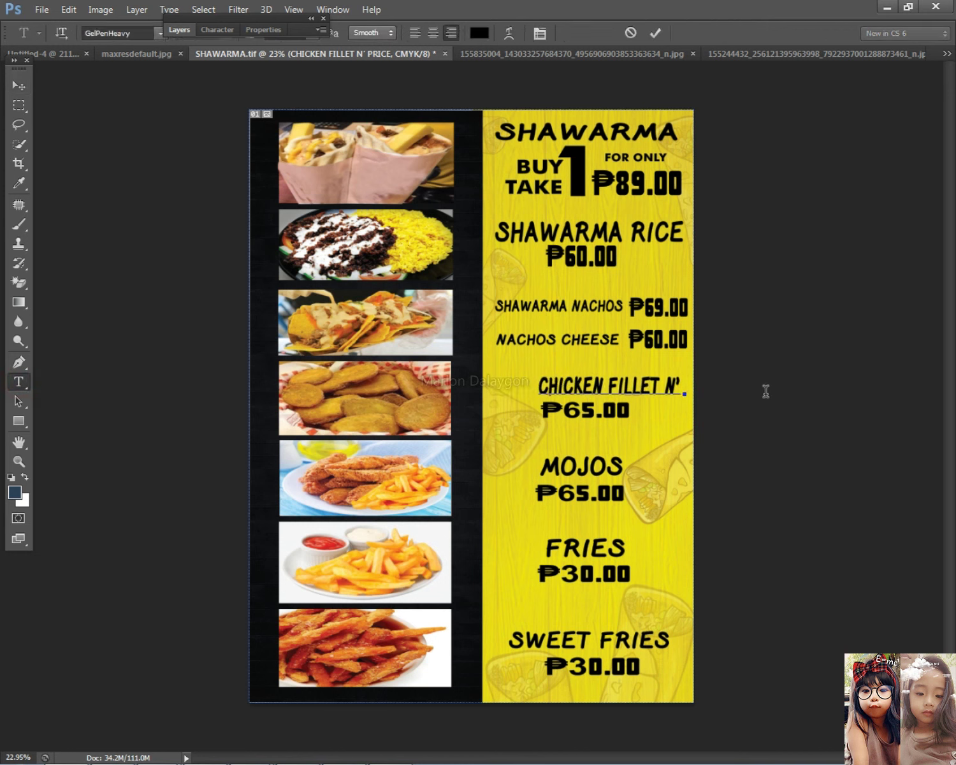
pyautogui.write('FRIES')
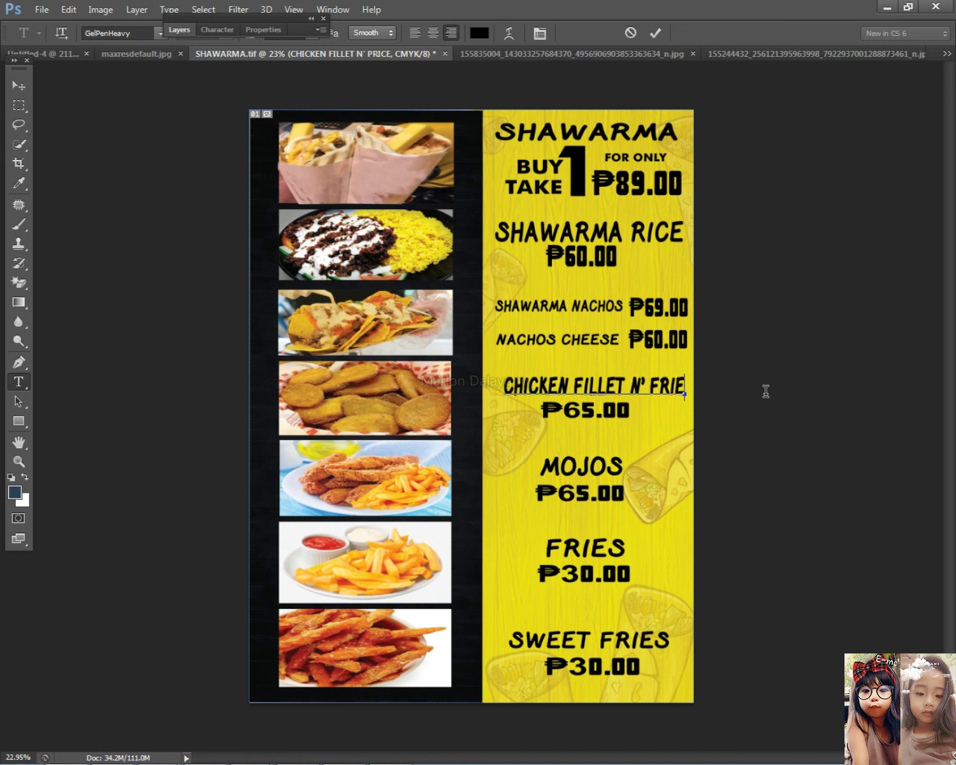
pyautogui.click(18, 85)
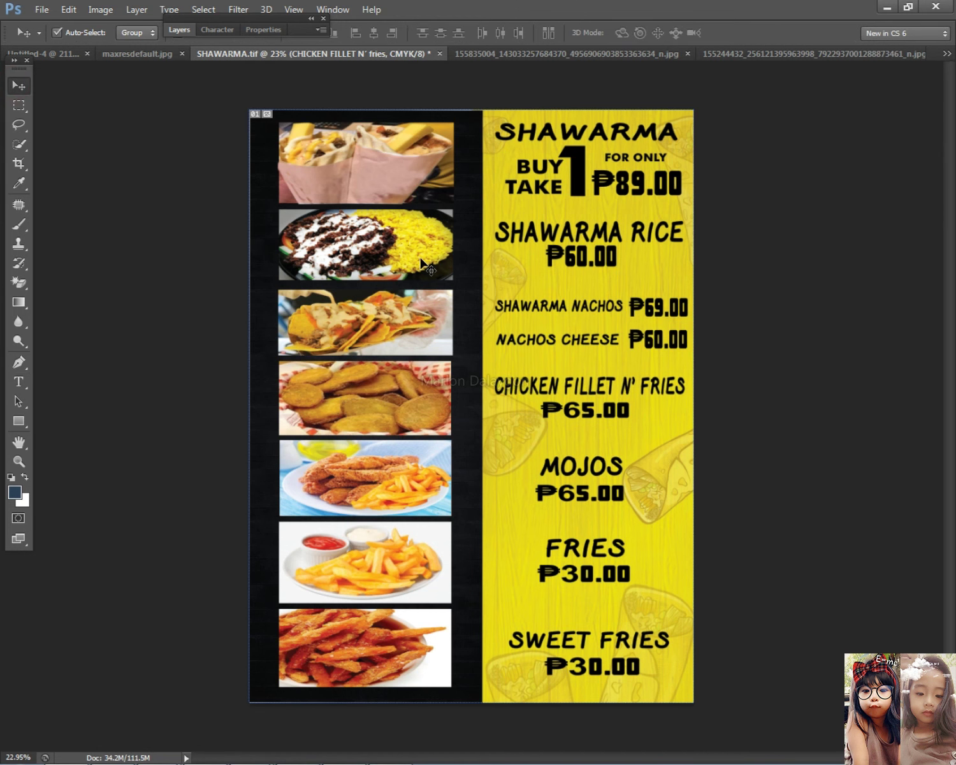
# - Swap the positions of the CHICKEN FILLET N' FRIES and MOJOS names so each matches its food photo
pyautogui.hotkey('shift', 'Left')
pyautogui.press('Right')
pyautogui.moveTo(585, 386); pyautogui.dragTo(607, 390)
pyautogui.moveTo(625, 513); pyautogui.dragTo(621, 471)
pyautogui.press('Down')
pyautogui.press('Down')
pyautogui.press('Down')
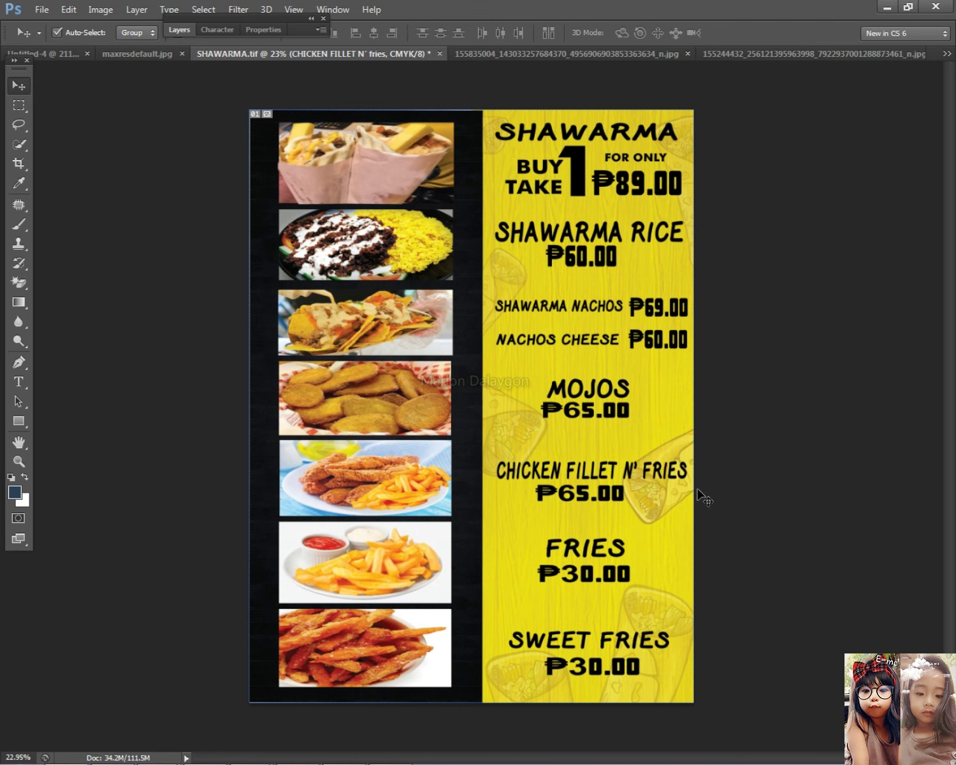
# - Fine-tune the spacing of MOJOS, CHICKEN FILLET N' FRIES and their ₱65.00 prices with small nudges
pyautogui.rightClick(604, 501)
pyautogui.click(682, 501)
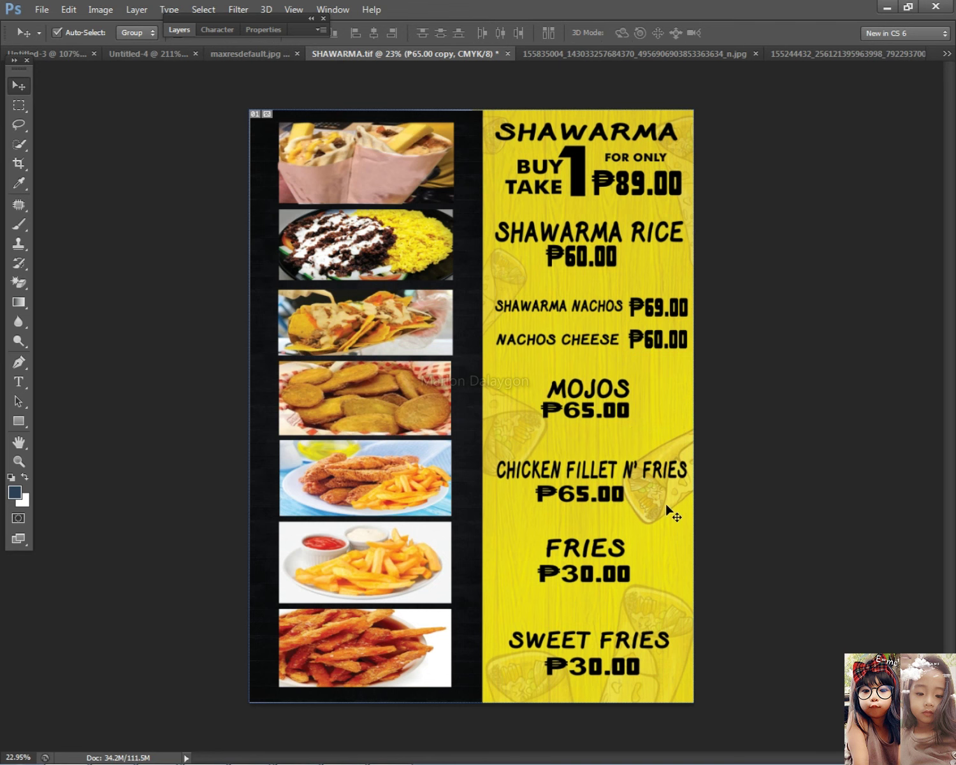
pyautogui.rightClick(647, 474)
pyautogui.click(651, 475)
pyautogui.rightClick(598, 396)
pyautogui.click(613, 402)
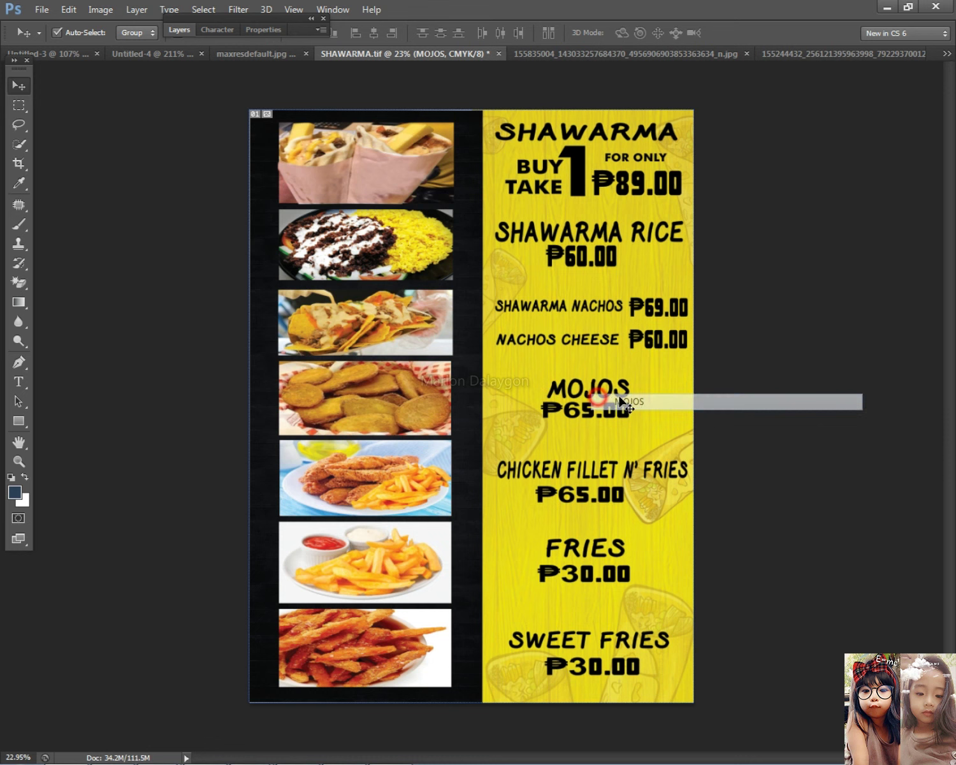
pyautogui.rightClick(606, 413)
pyautogui.click(614, 423)
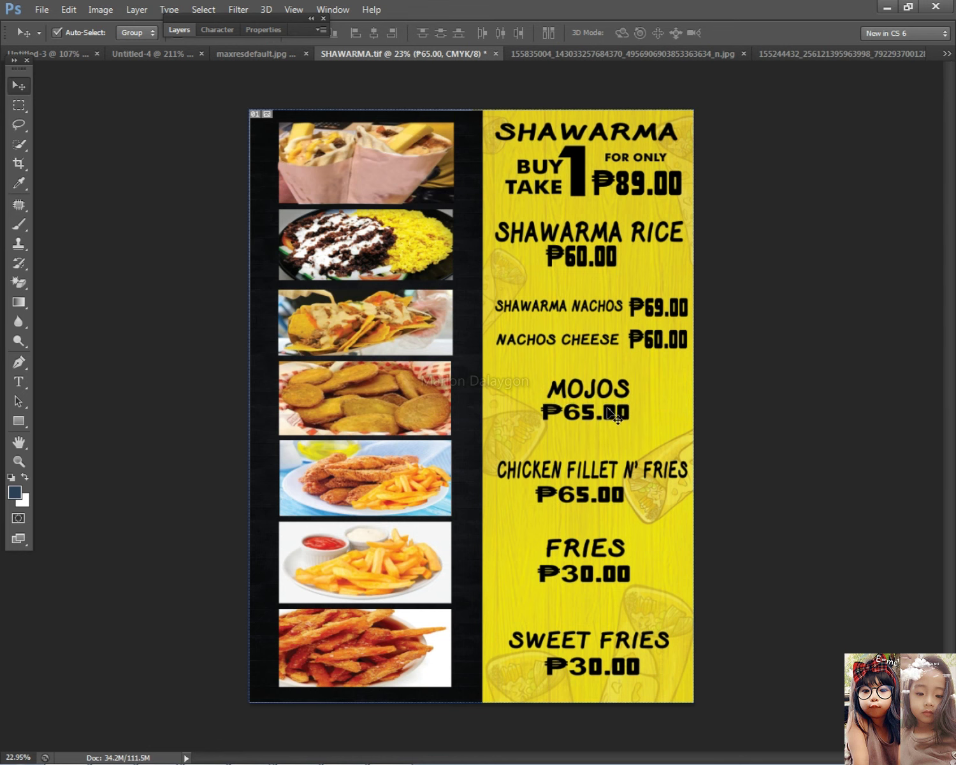
pyautogui.rightClick(590, 381)
pyautogui.click(637, 390)
# - Nudge FRIES slightly right and shift the ₱30.00 price under SWEET FRIES slightly left
pyautogui.rightClick(591, 556)
pyautogui.click(630, 565)
pyautogui.rightClick(610, 570)
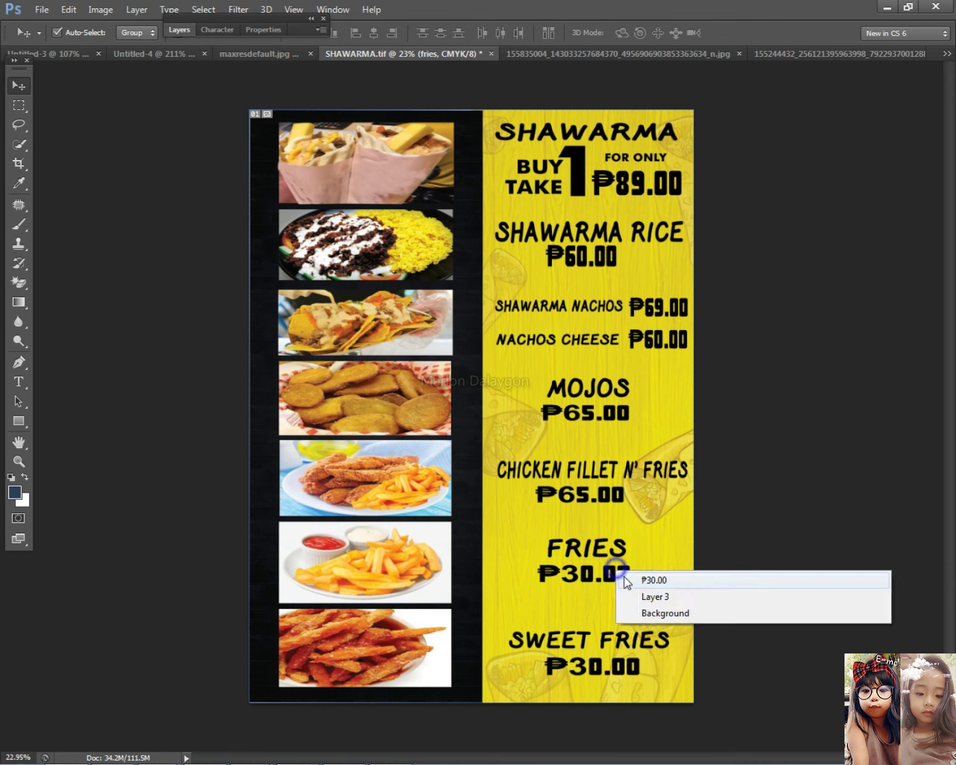
pyautogui.click(646, 578)
pyautogui.scroll(-3, 662, 532)
pyautogui.scroll(2, 656, 535)
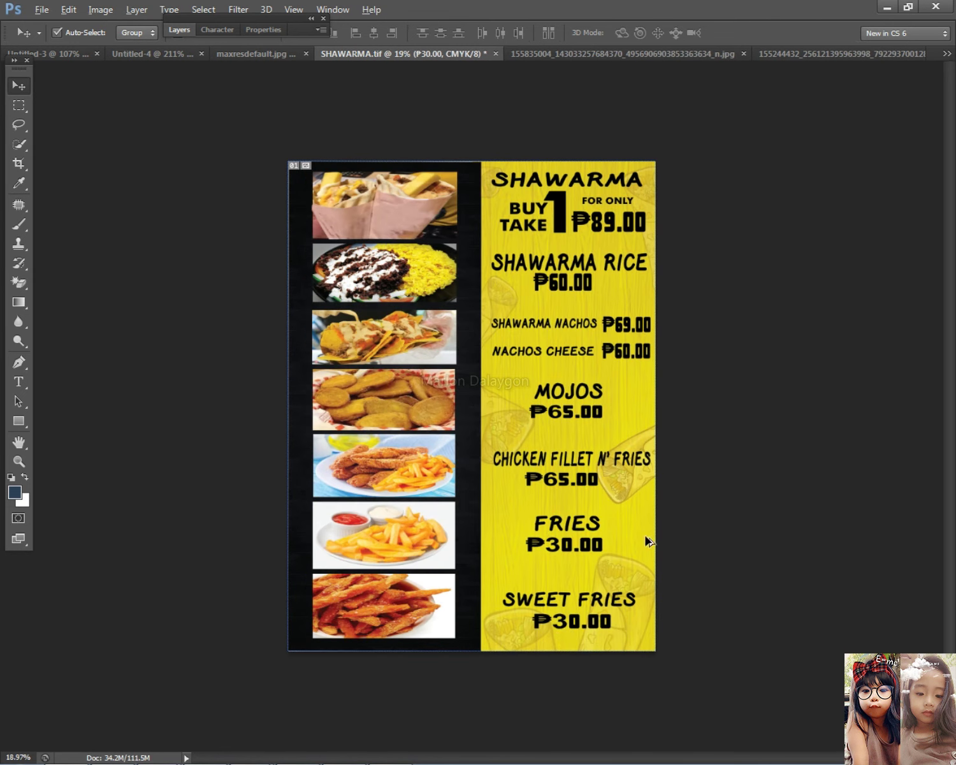
pyautogui.moveTo(561, 627); pyautogui.dragTo(599, 623)
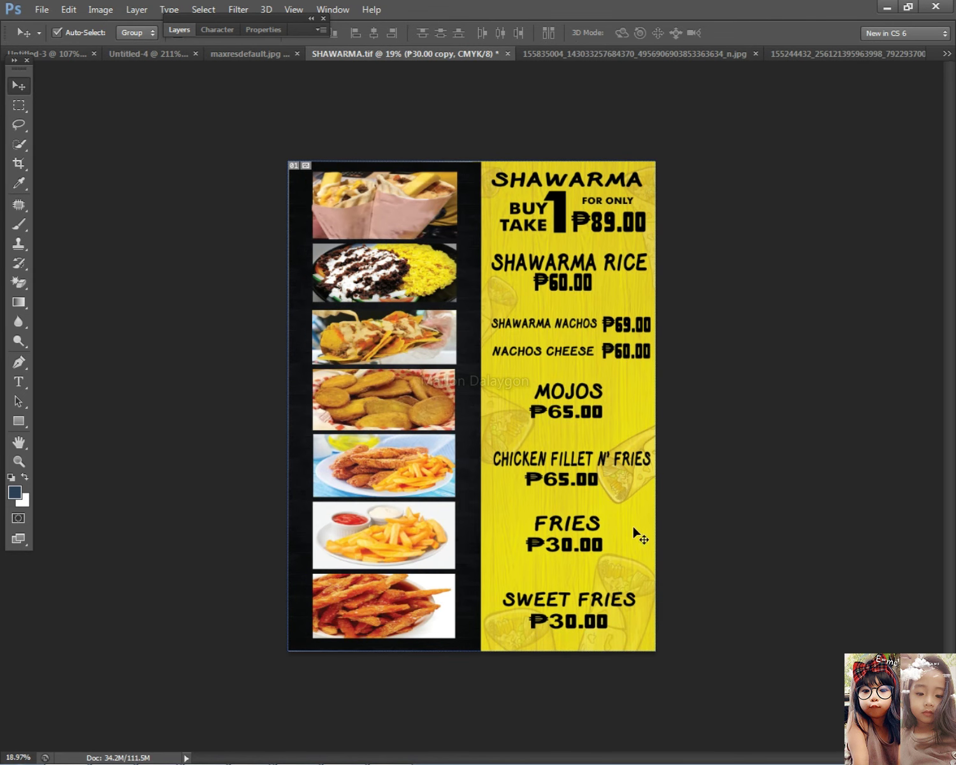
# - Try other fonts on the whole ₱89.00 price, including its peso sign
pyautogui.scroll(2, 634, 382)
pyautogui.click(19, 382)
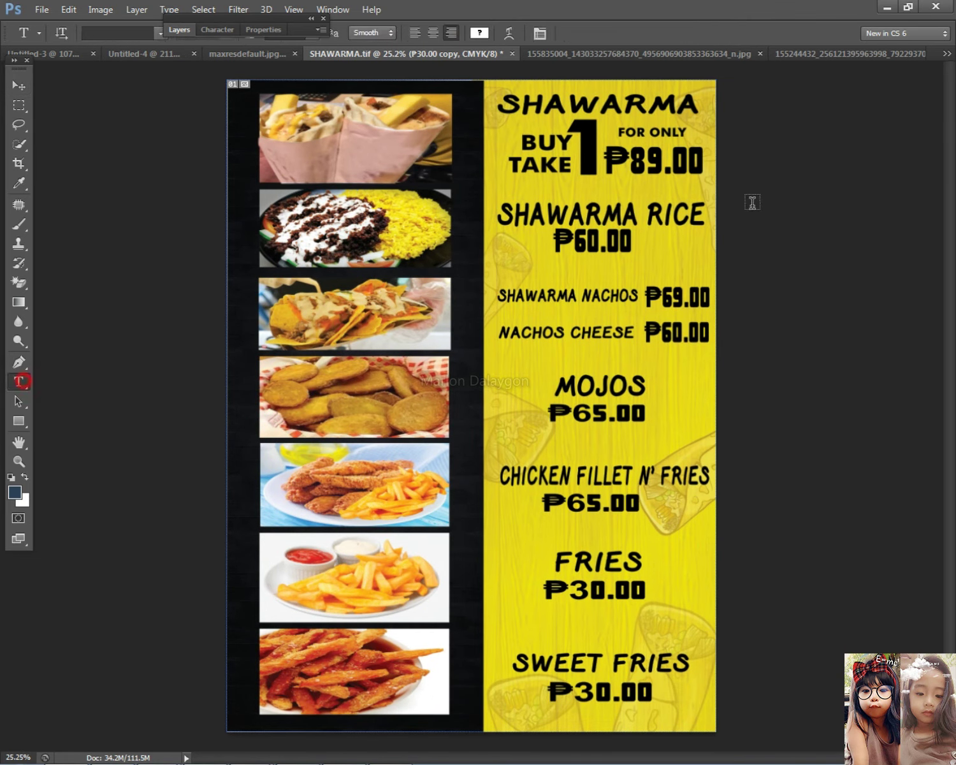
pyautogui.doubleClick(676, 165)
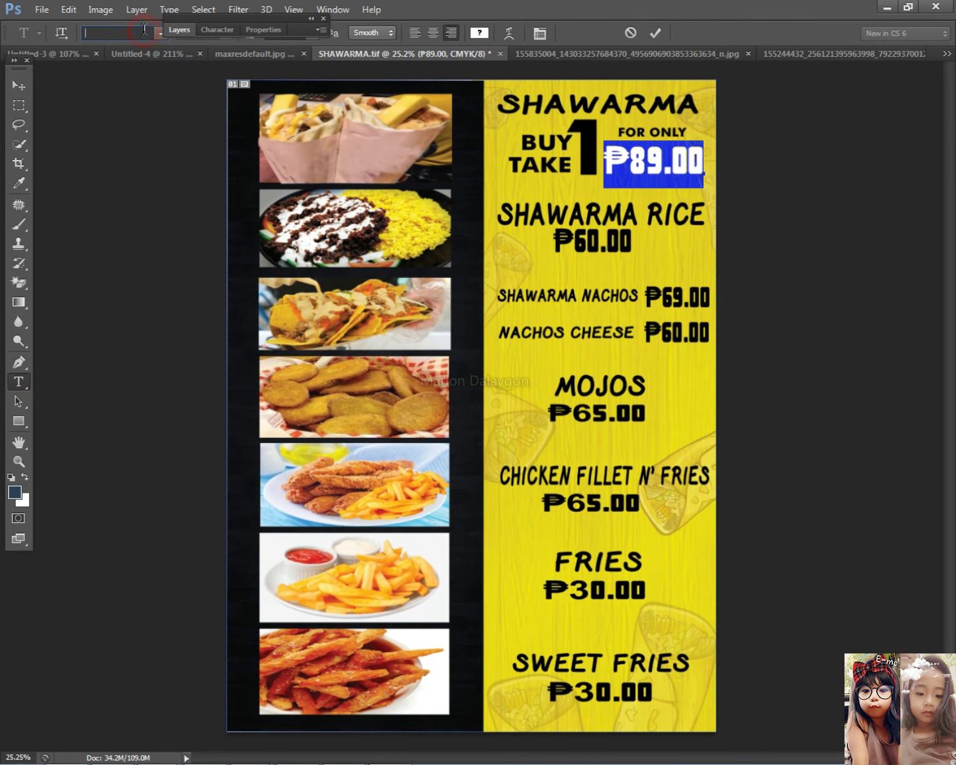
pyautogui.scroll(-2, 144, 32)
pyautogui.press('Down')
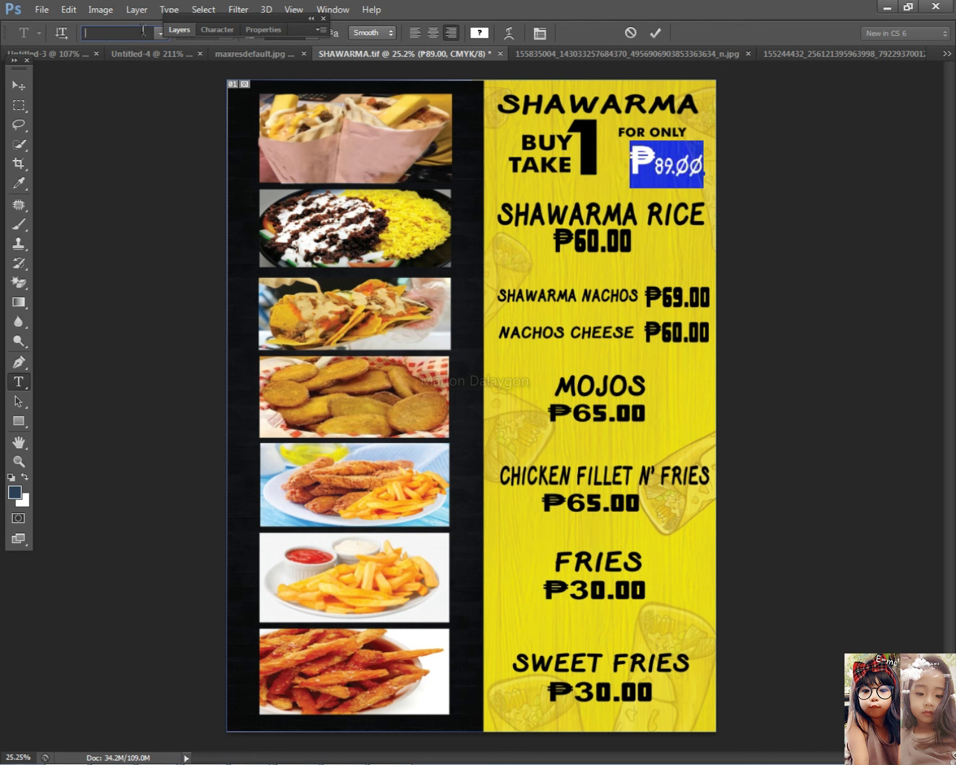
pyautogui.press('Down')
pyautogui.press('Down')
pyautogui.press('Down')
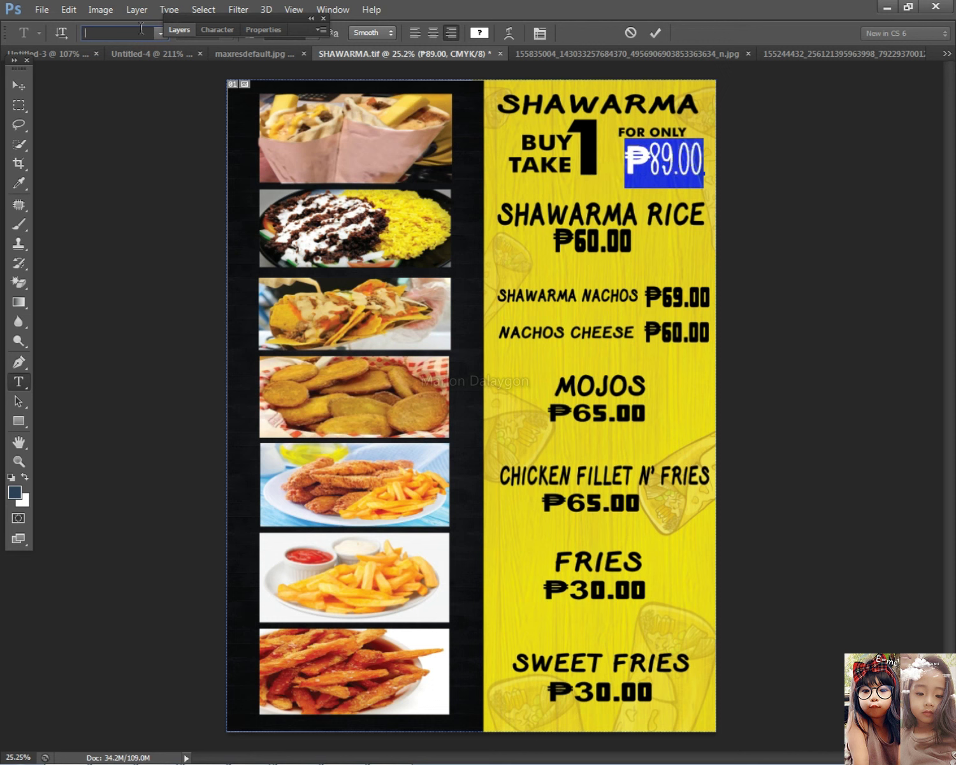
pyautogui.press('BackSpace')
pyautogui.click(18, 84)
# - Change the font of only the digits 89.00 in the SHAWARMA offer price to the Master Of Break script font
pyautogui.moveTo(671, 162); pyautogui.dragTo(771, 165)
pyautogui.click(25, 382)
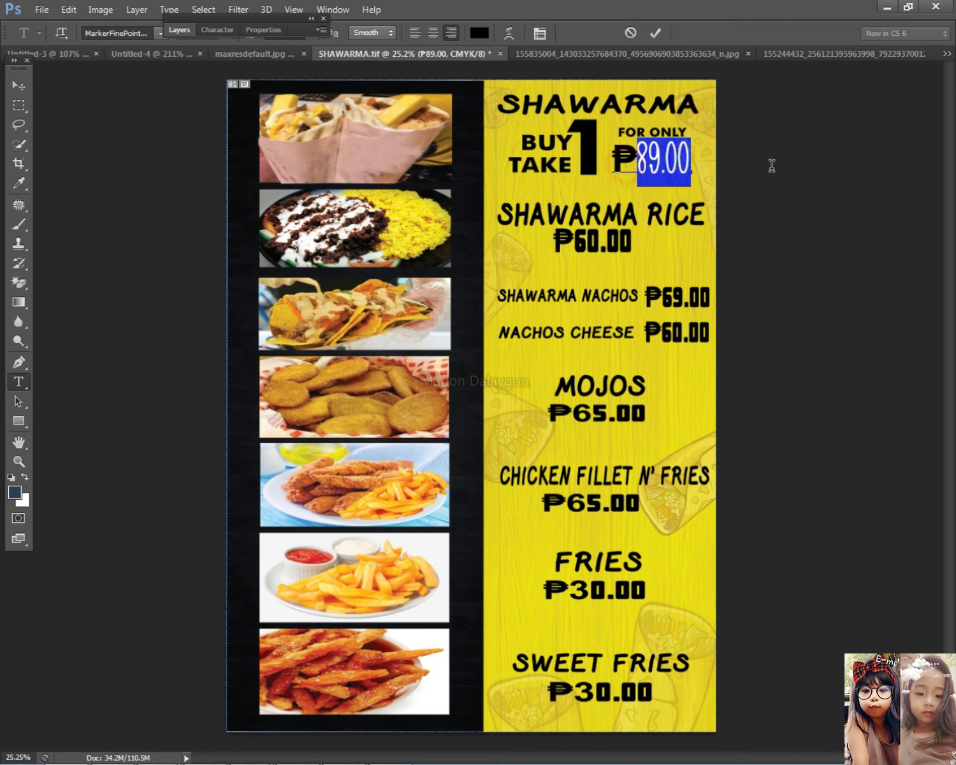
pyautogui.click(130, 32)
pyautogui.press('Down')
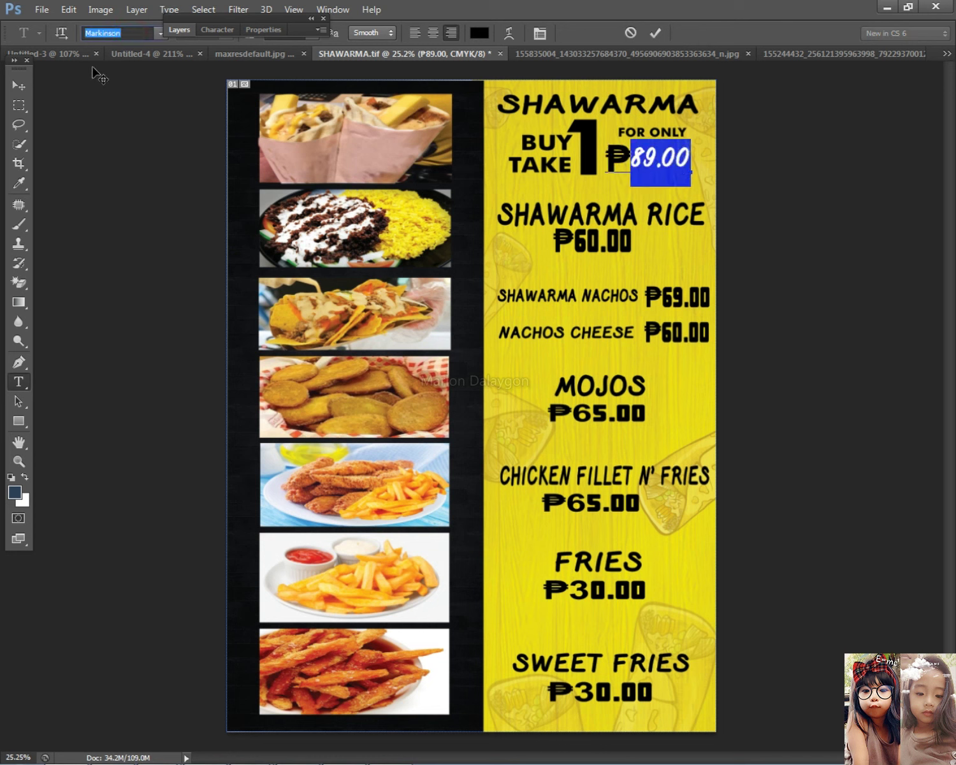
pyautogui.press('Down')
pyautogui.press('Down')
pyautogui.press('Down')
pyautogui.press('Down')
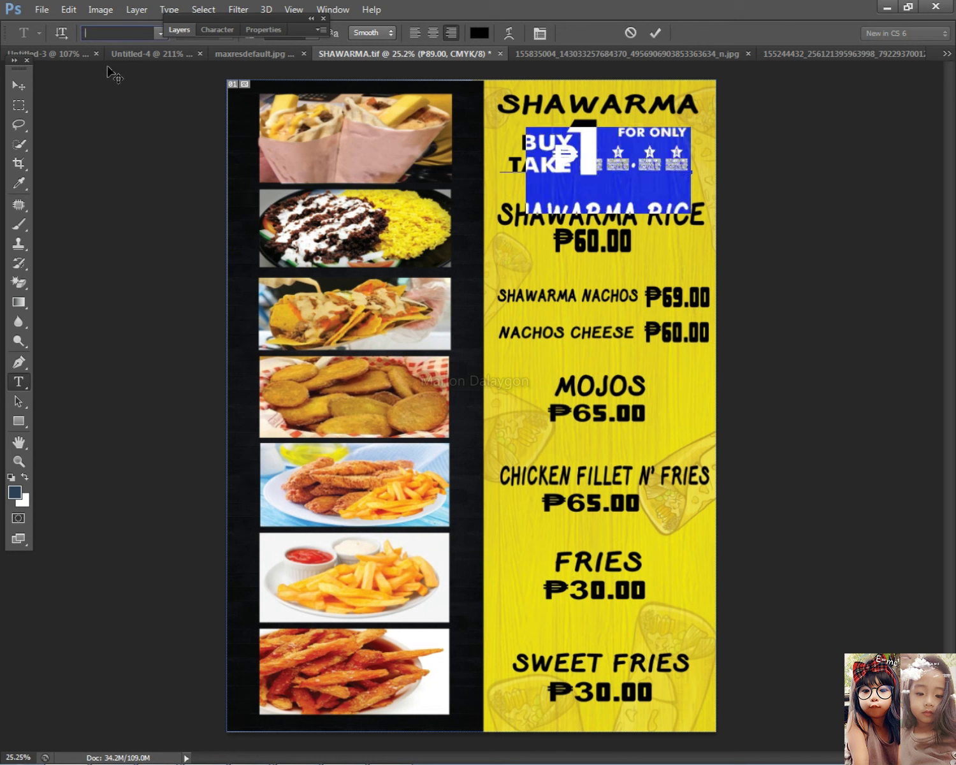
pyautogui.press('Down')
pyautogui.press('Down')
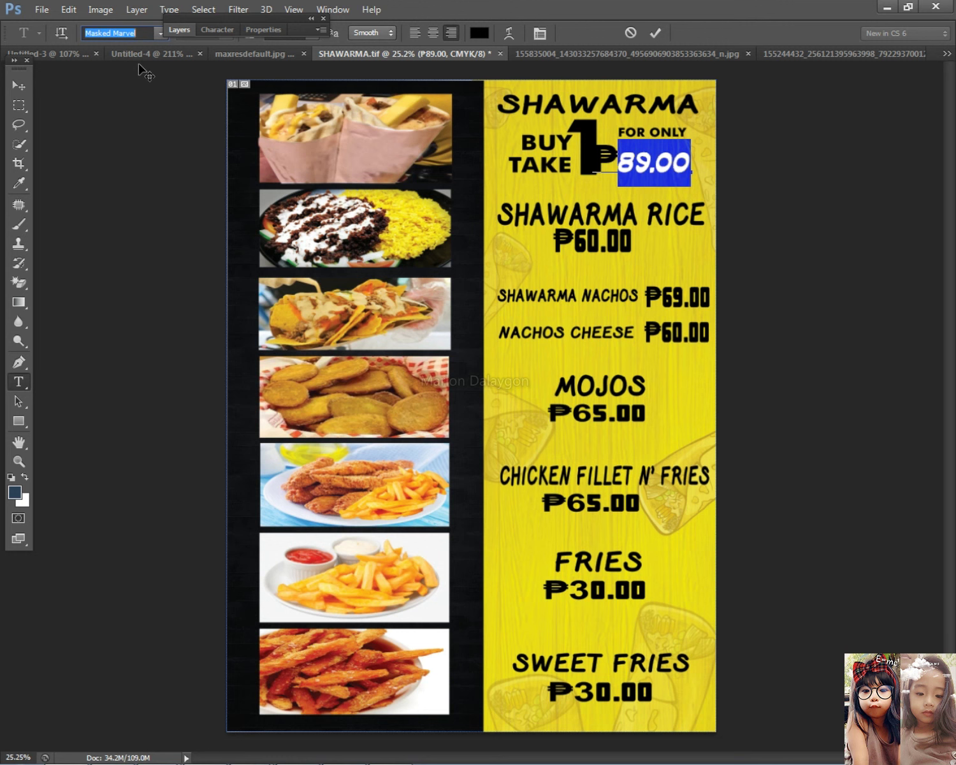
pyautogui.press('Down')
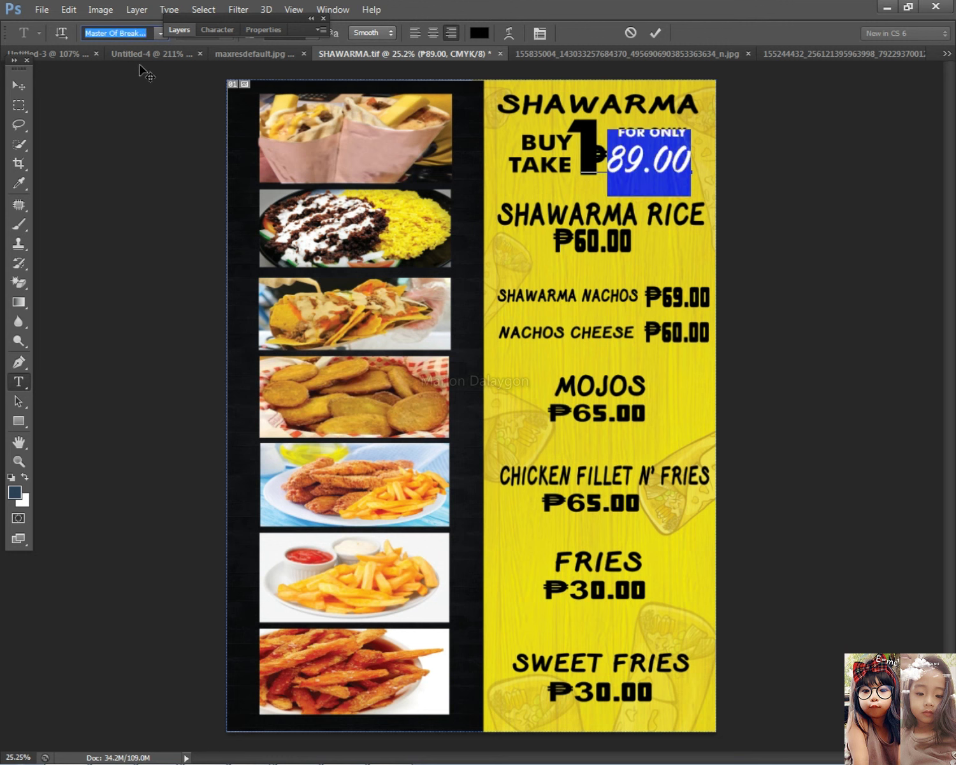
pyautogui.click(18, 84)
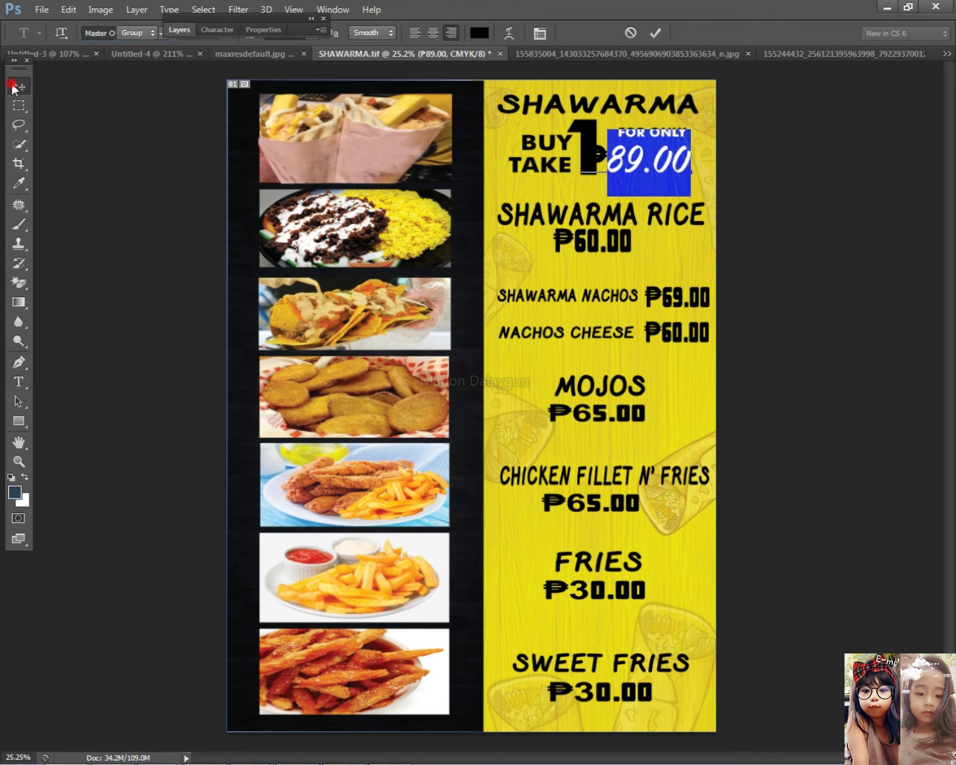
# - Shrink the ₱89.00 price slightly and centre it under FOR ONLY, beside the large 1
pyautogui.moveTo(663, 177); pyautogui.dragTo(702, 192)
pyautogui.hotkey('ctrl', 't')
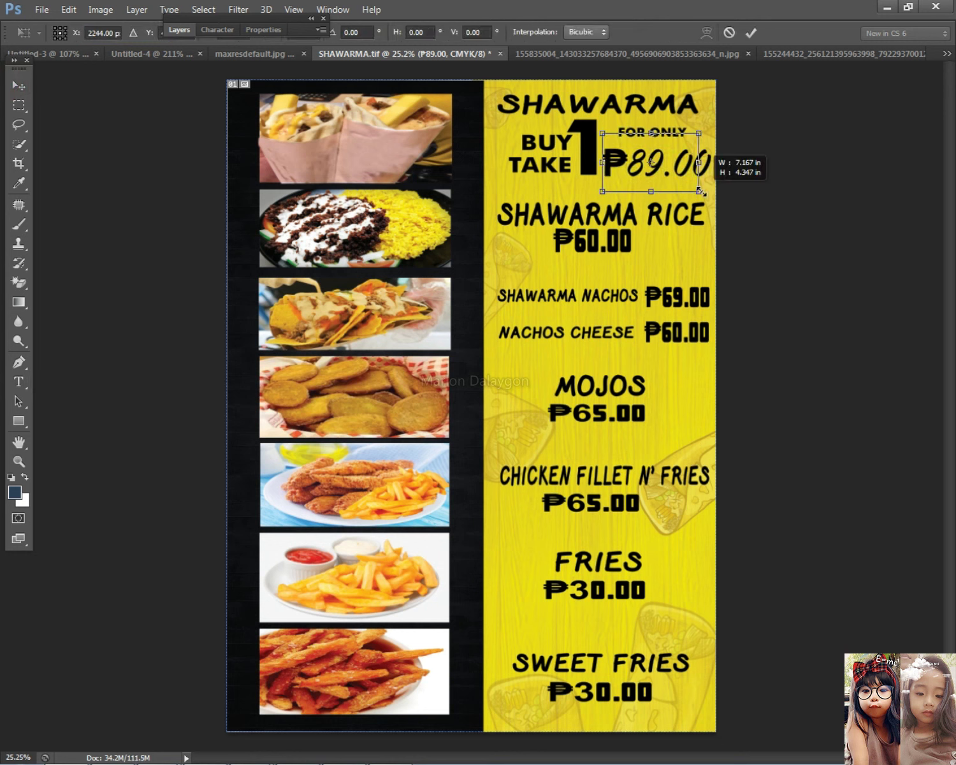
pyautogui.press('Return')
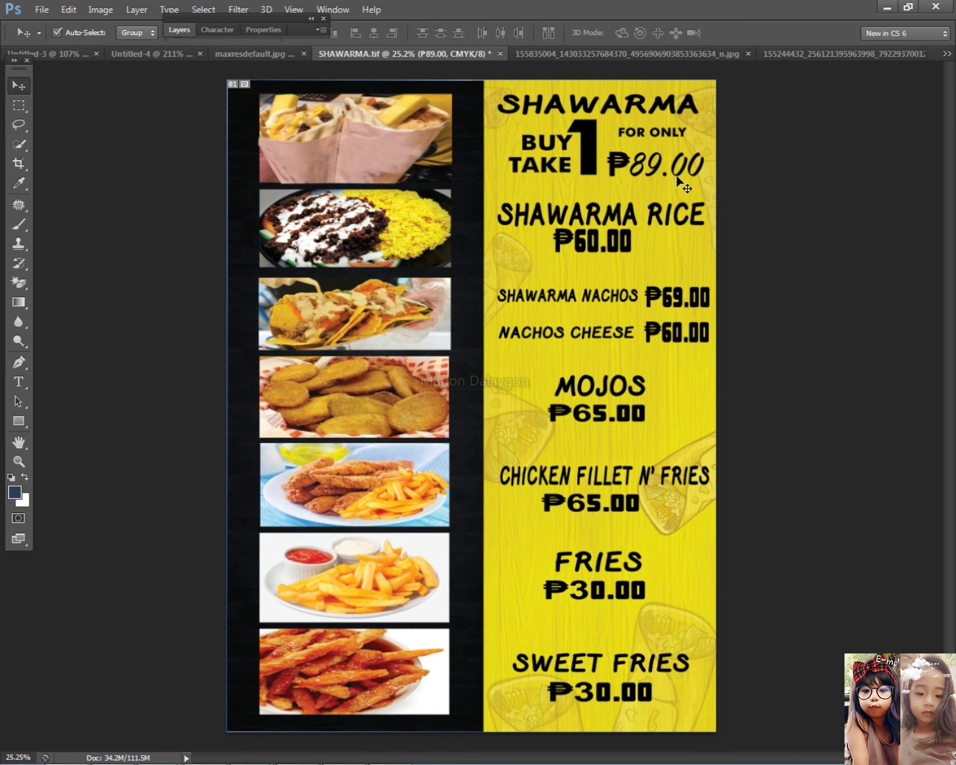
# - Check the fonts used in the ₱89.00 price and in the ₱60.00 price of SHAWARMA RICE
pyautogui.scroll(5, 673, 176)
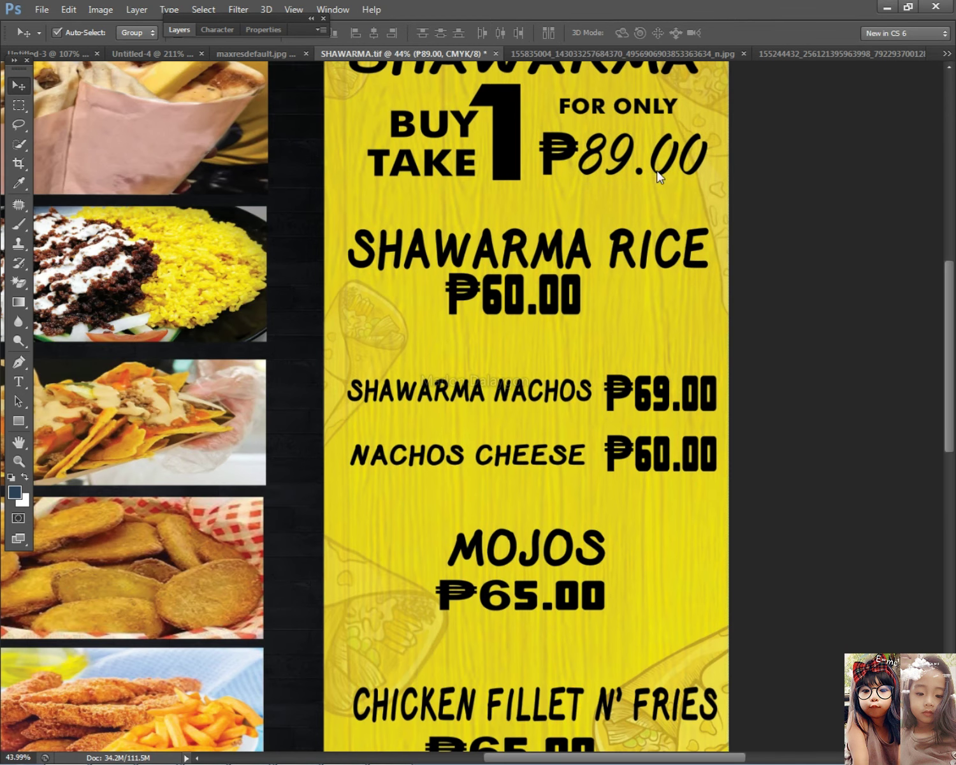
pyautogui.click(19, 381)
pyautogui.click(647, 153)
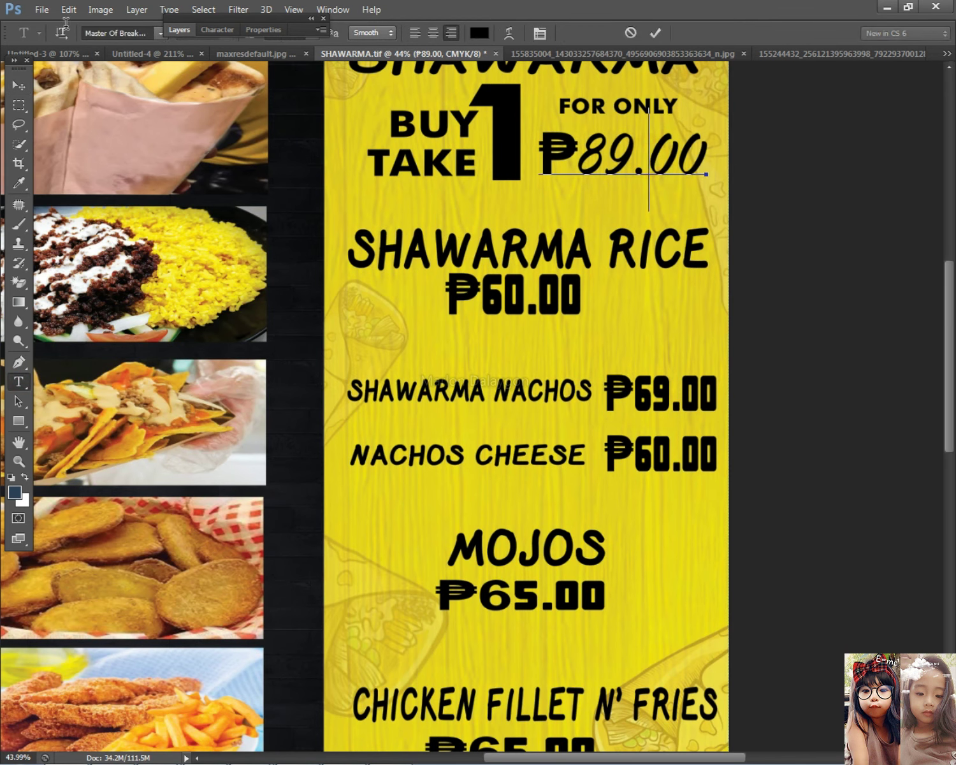
pyautogui.click(18, 84)
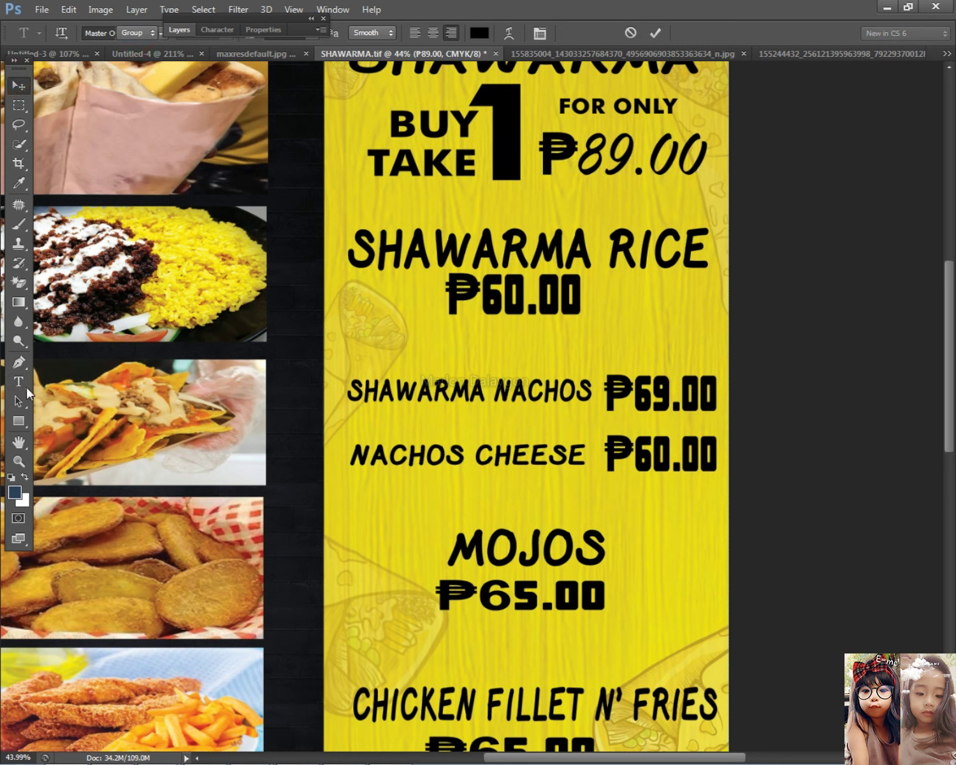
pyautogui.click(19, 381)
pyautogui.click(512, 290)
pyautogui.hotkey('ctrl', 'a')
pyautogui.click(119, 33)
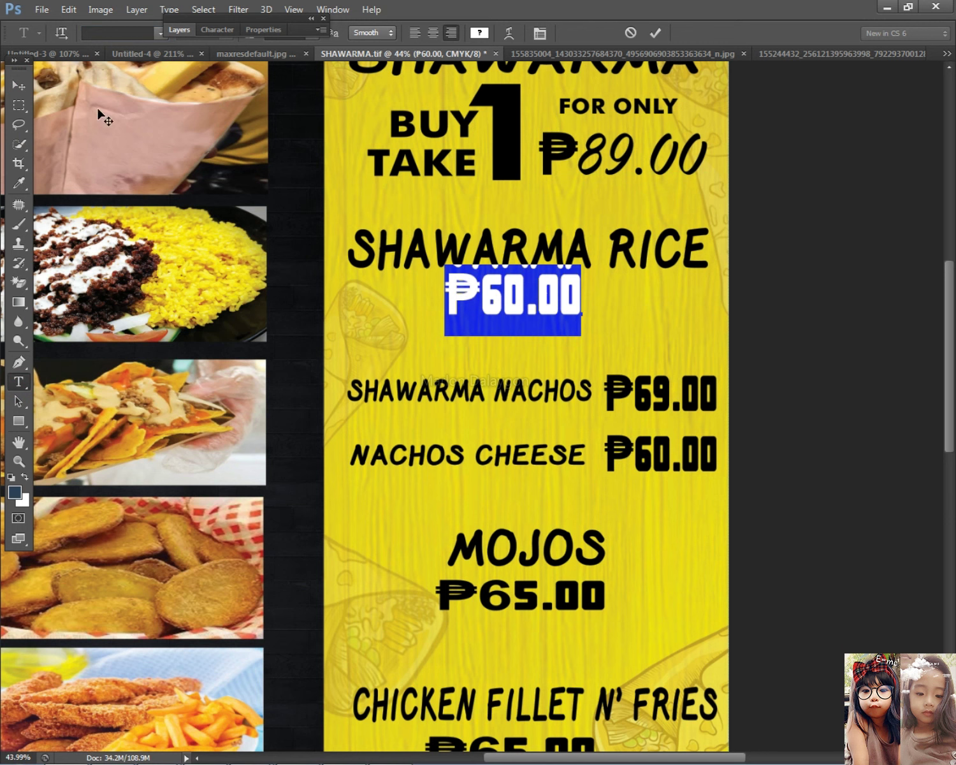
pyautogui.click(18, 84)
pyautogui.click(19, 381)
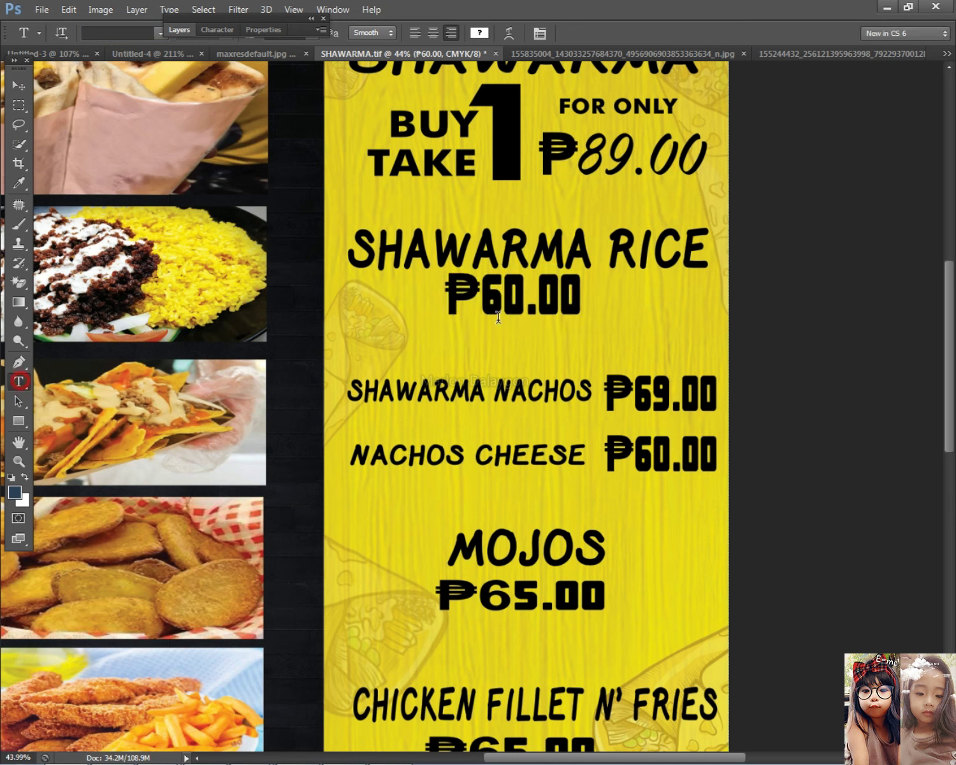
pyautogui.doubleClick(504, 292)
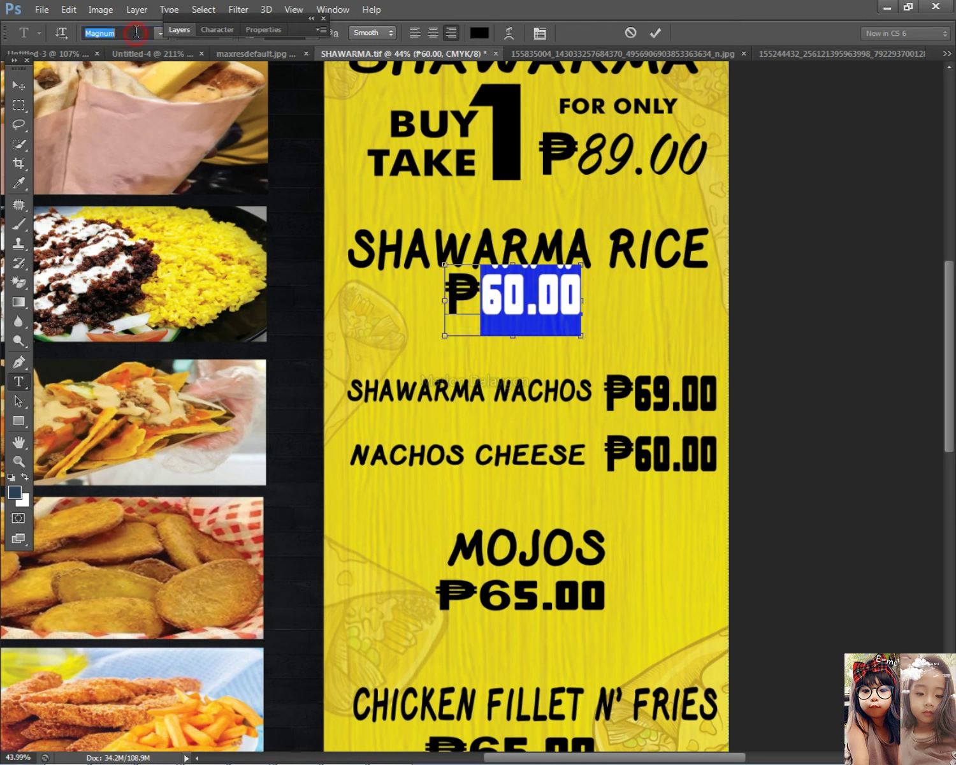
pyautogui.click(19, 86)
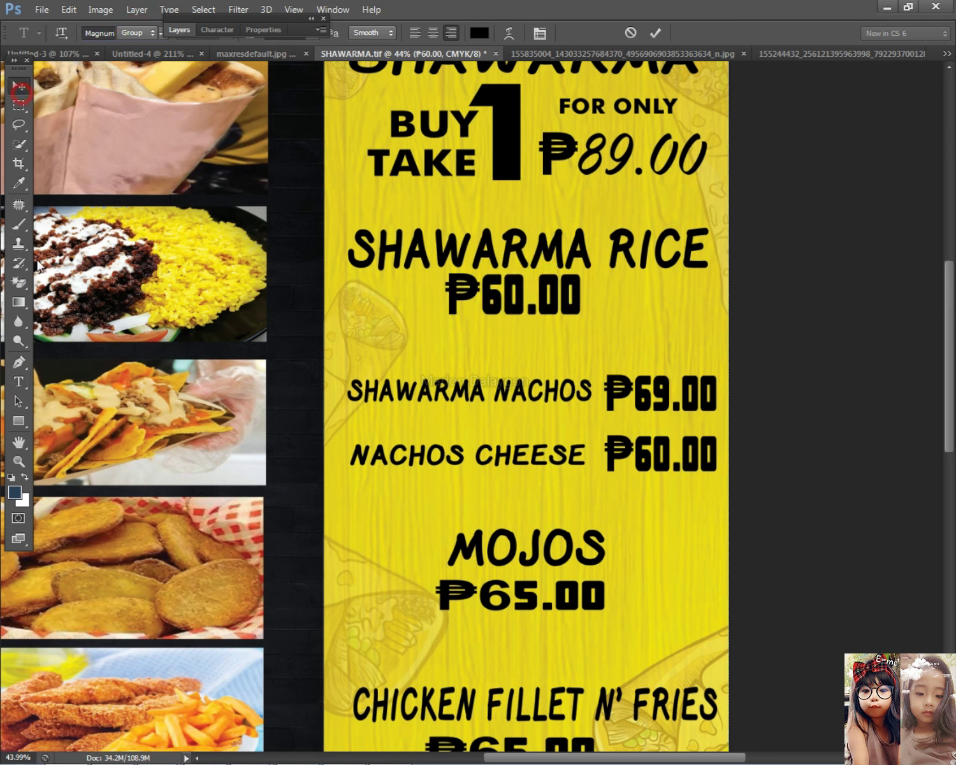
# - Check the font name used for the digits of the ₱89.00 offer price and copy it
pyautogui.click(19, 382)
pyautogui.click(615, 169)
pyautogui.click(135, 33)
pyautogui.hotkey('ctrl', 'a')
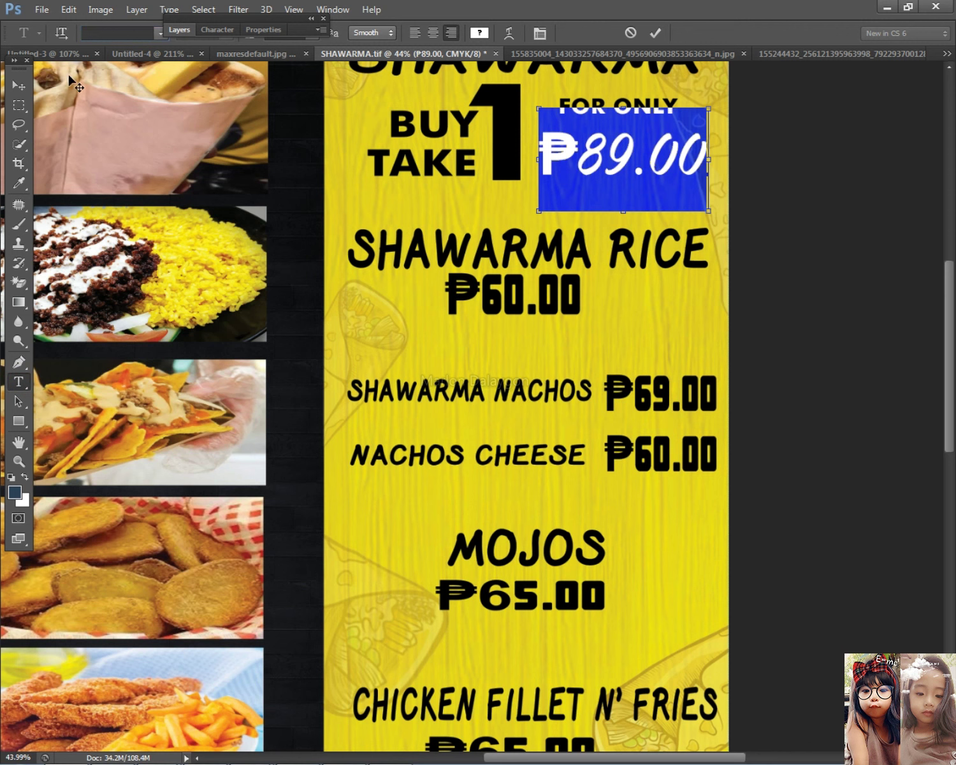
pyautogui.click(9, 81)
pyautogui.click(19, 382)
pyautogui.click(691, 146)
pyautogui.click(84, 32)
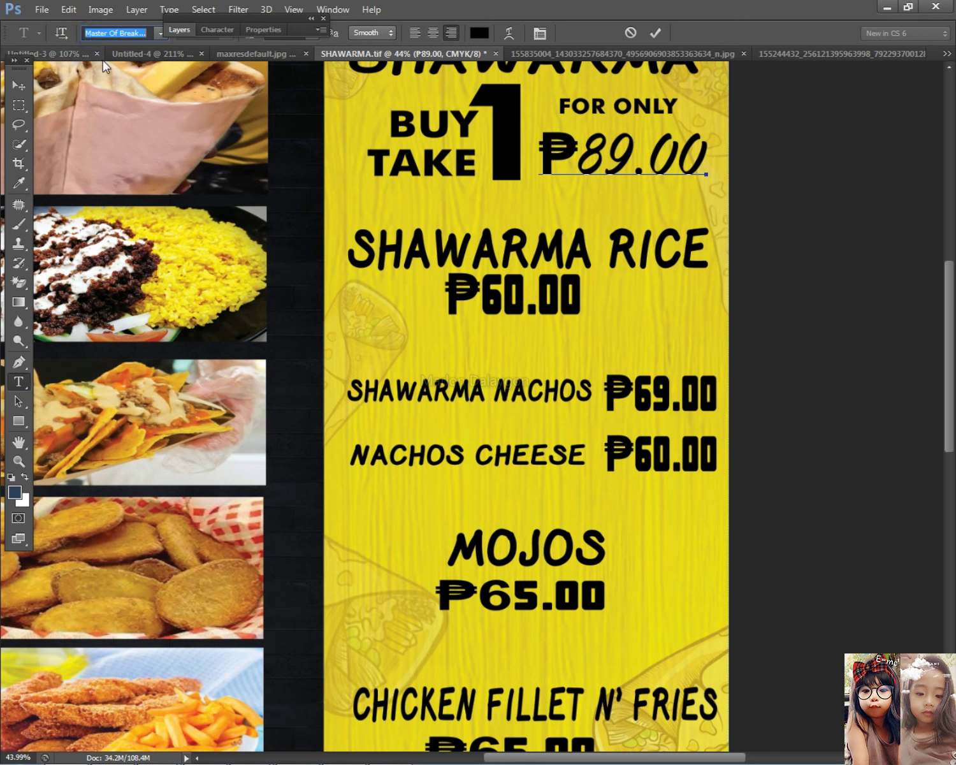
pyautogui.hotkey('ctrl', 'c')
pyautogui.click(19, 85)
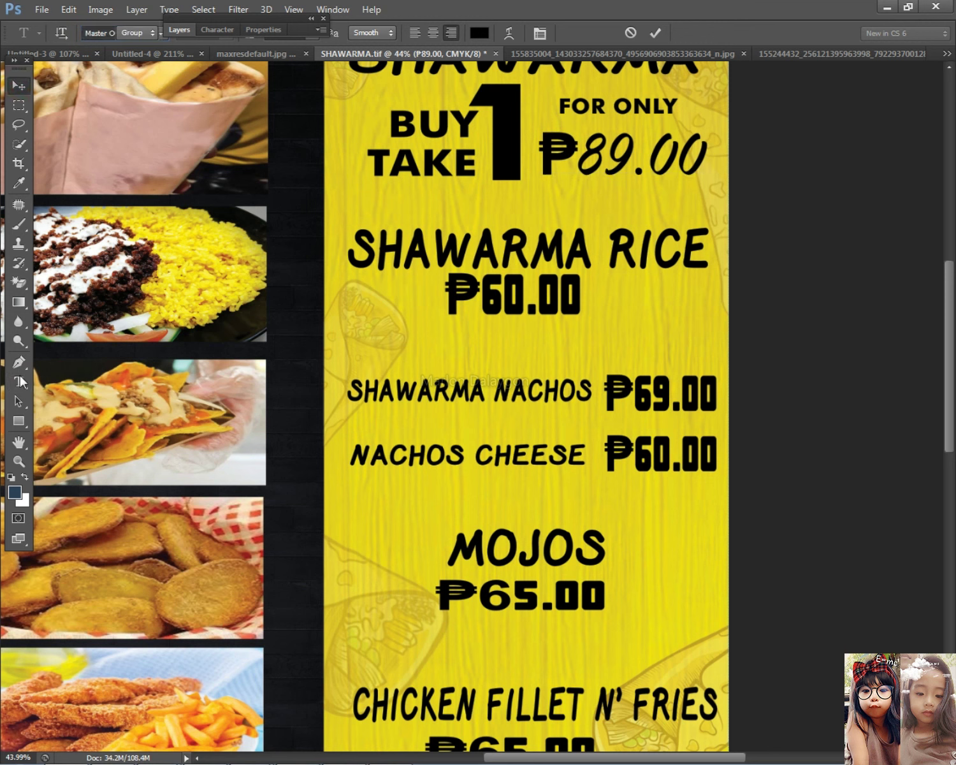
# - Compare the font of the digits in the SHAWARMA RICE price with that of the ₱89.00 price
pyautogui.click(20, 377)
pyautogui.moveTo(479, 299); pyautogui.dragTo(581, 299)
pyautogui.click(132, 33)
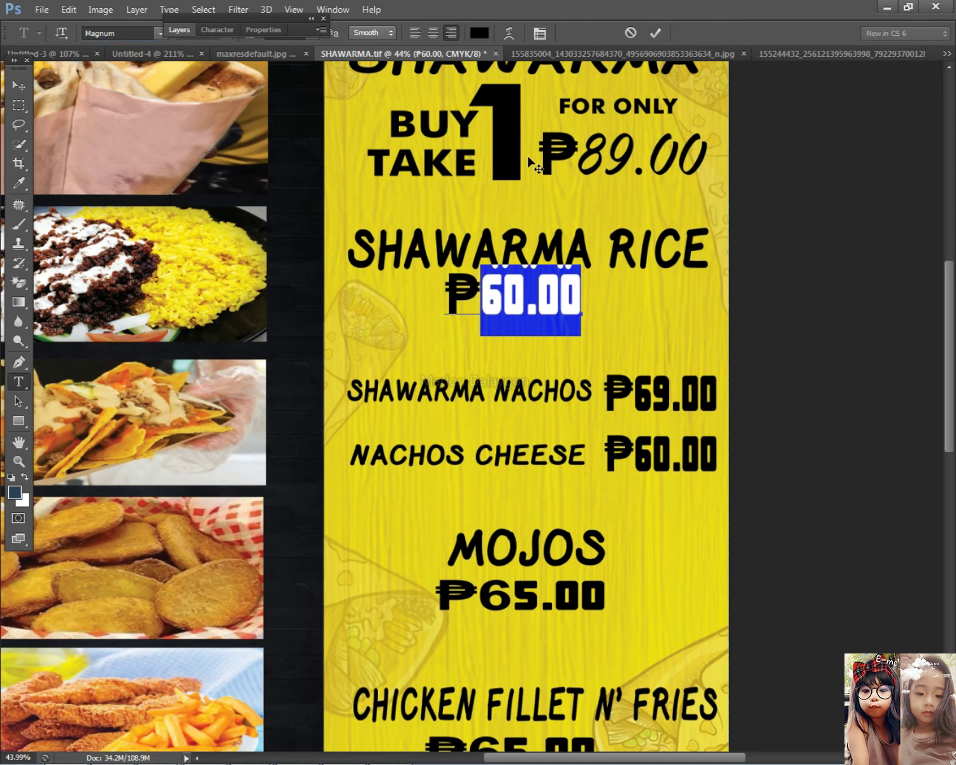
pyautogui.click(21, 84)
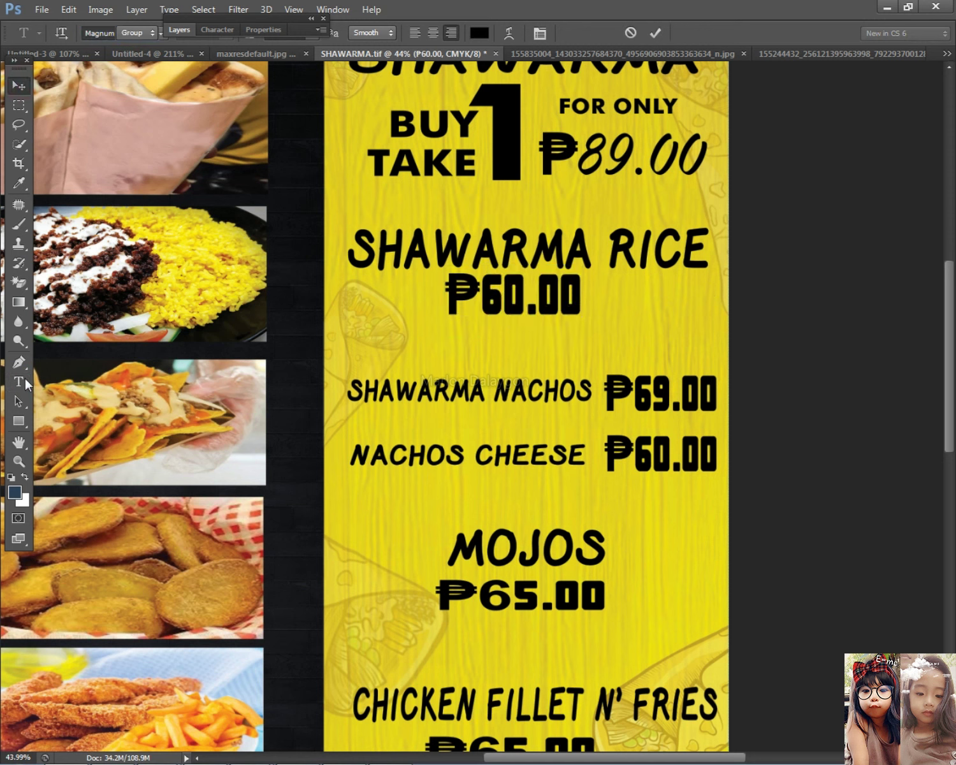
pyautogui.click(599, 156)
pyautogui.click(113, 33)
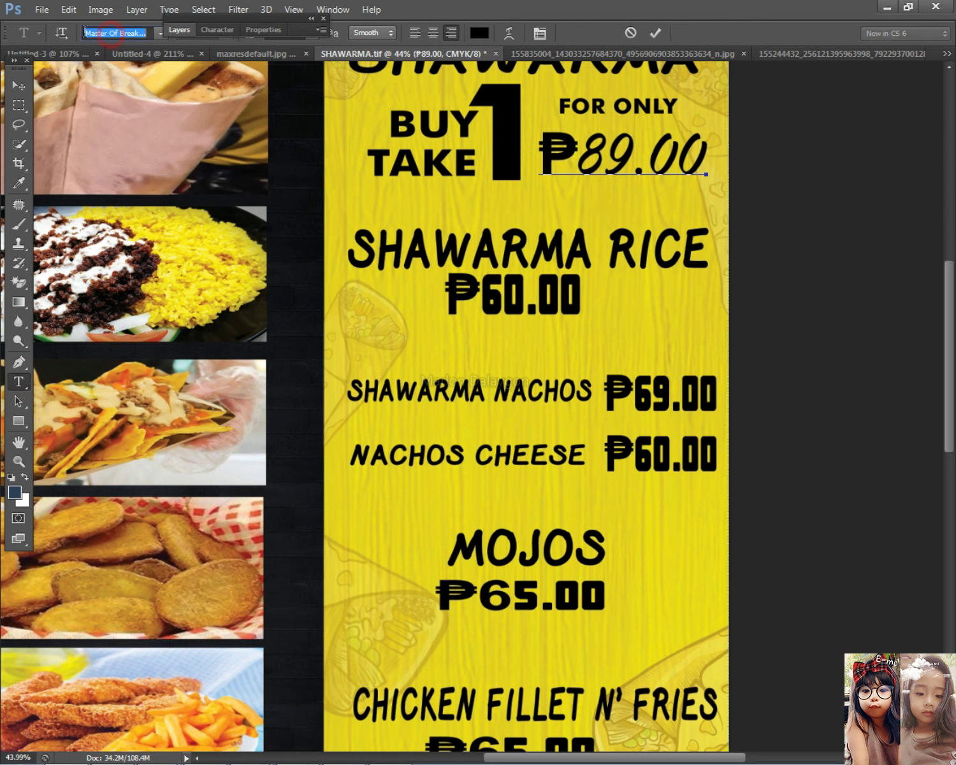
pyautogui.click(20, 85)
pyautogui.click(11, 381)
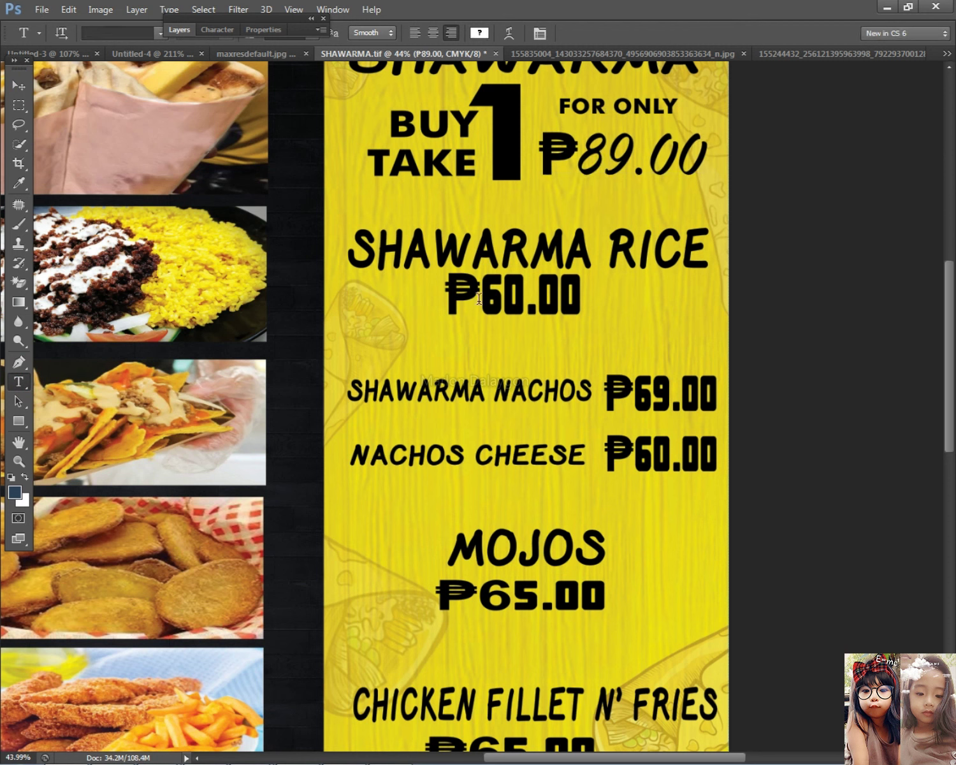
# - Change the digits 60.00 of the SHAWARMA RICE price to the Master Of Break font and recentre the price under its name
pyautogui.moveTo(479, 299); pyautogui.dragTo(582, 300)
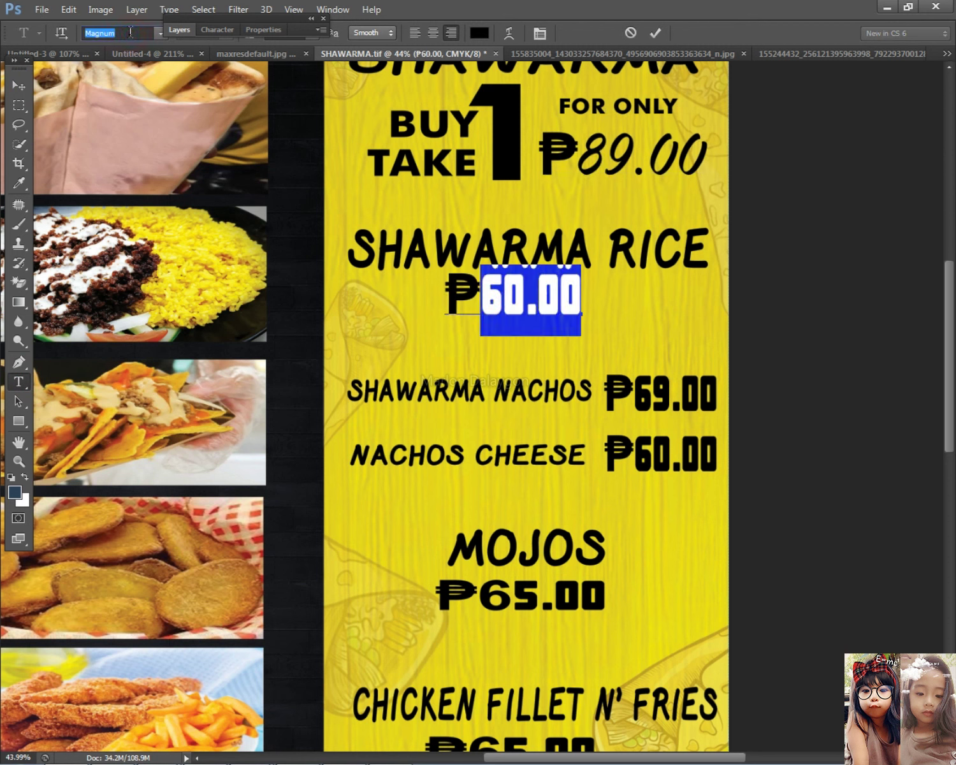
pyautogui.write('Mat')
pyautogui.write('ster Of Break...')
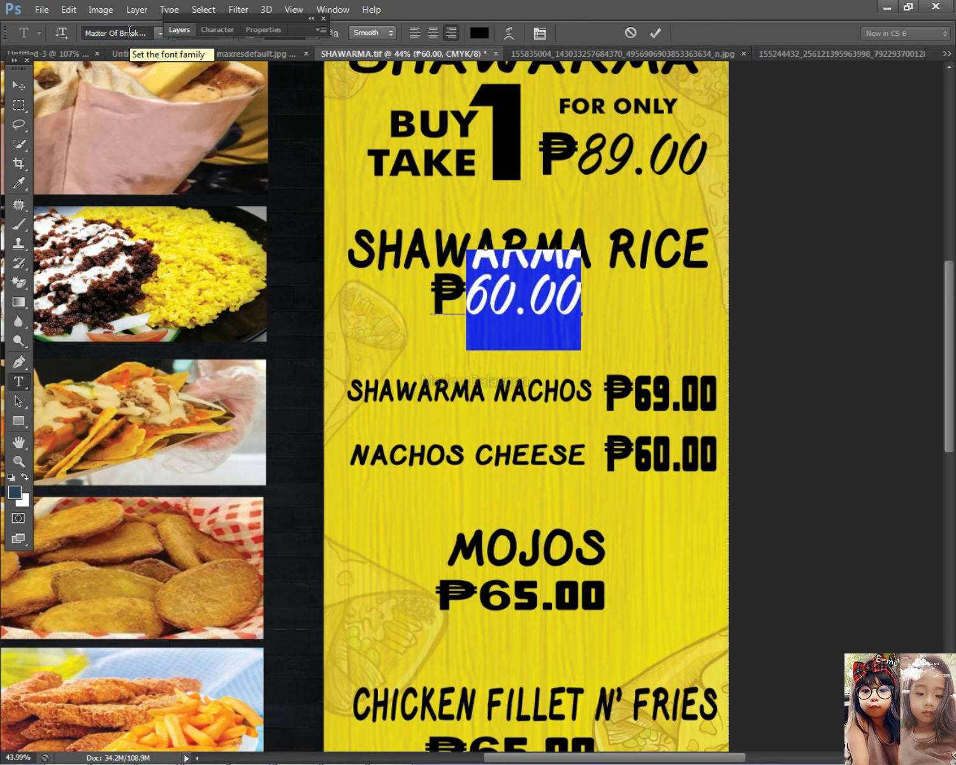
pyautogui.click(21, 87)
pyautogui.moveTo(536, 306); pyautogui.dragTo(569, 301)
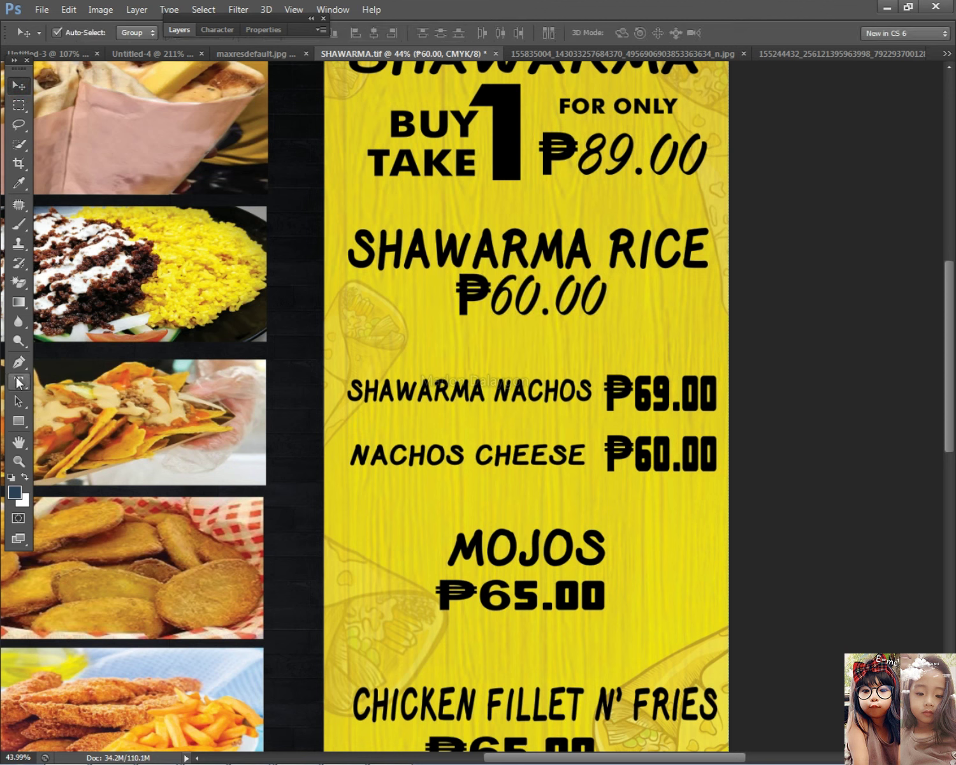
# - Change the font of only the digits 69.00 in the SHAWARMA NACHOS price to Master Of Break
pyautogui.click(18, 381)
pyautogui.moveTo(636, 387); pyautogui.dragTo(718, 395)
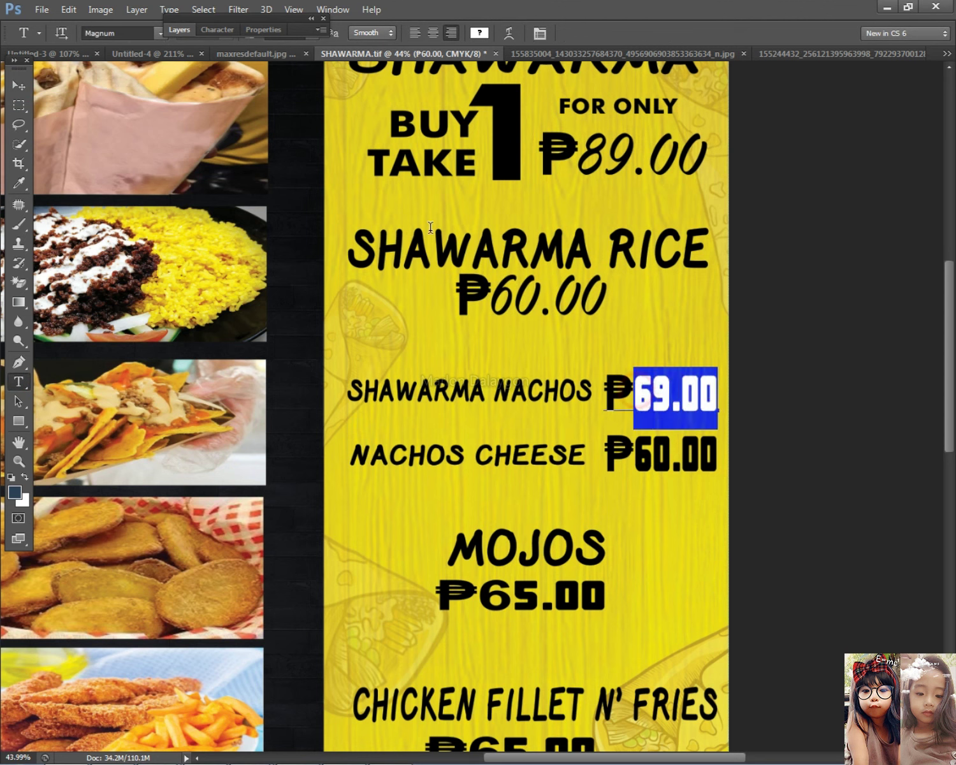
pyautogui.click(123, 34)
pyautogui.write('Master Of Break...')
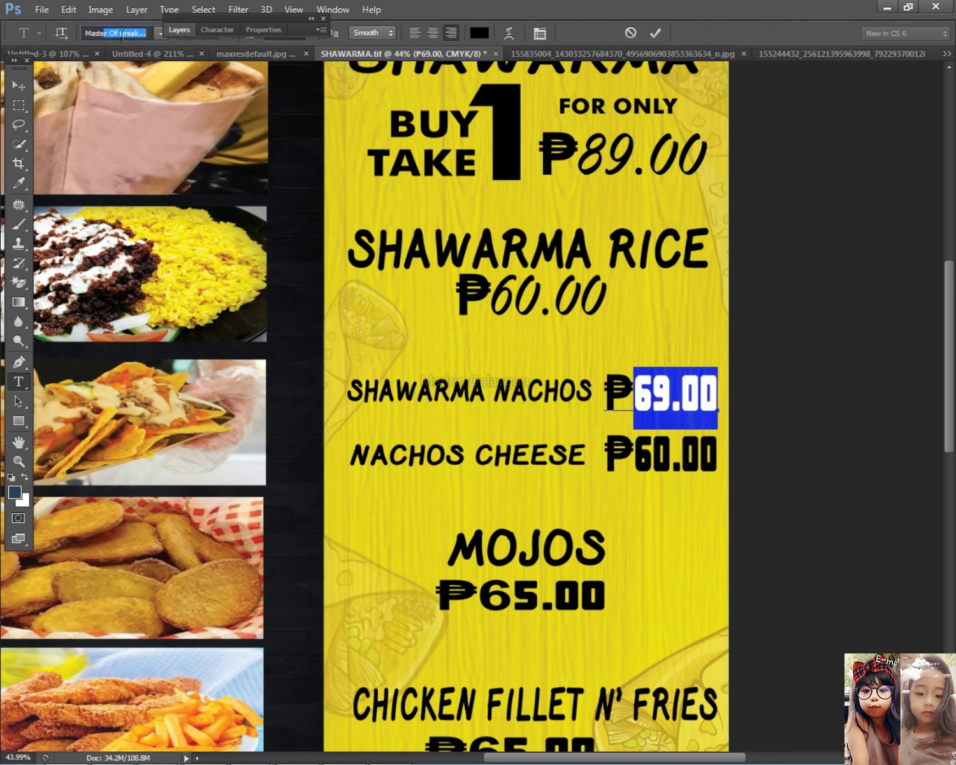
pyautogui.press('Return')
pyautogui.click(17, 87)
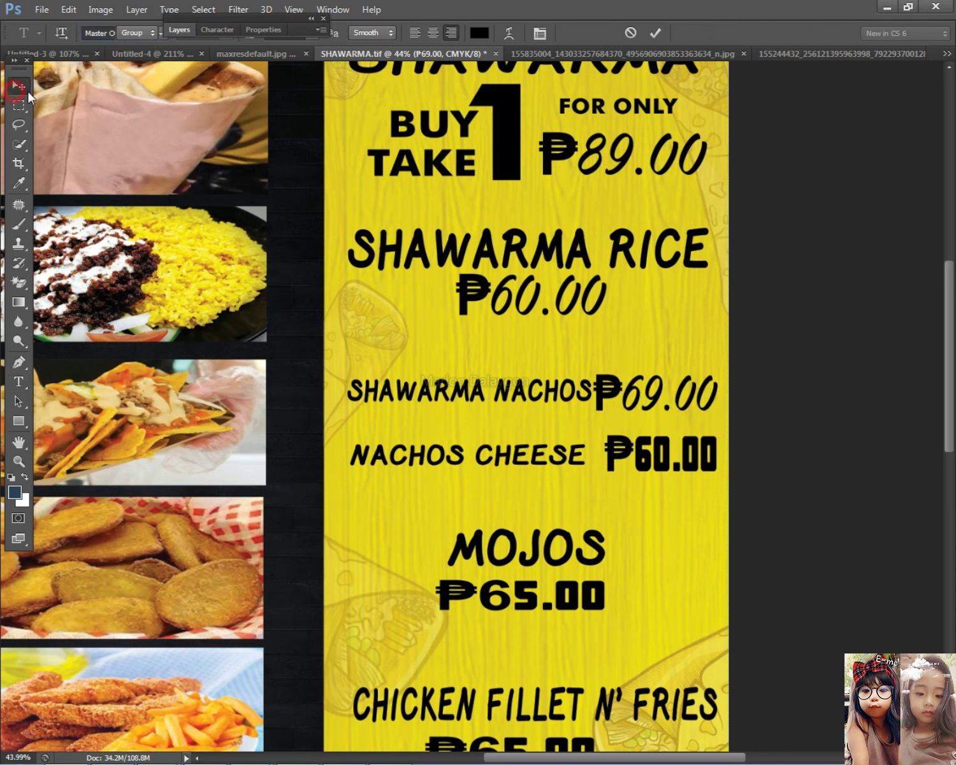
# - Nudge the SHAWARMA NACHOS price slightly to the right, leaving a gap after the item name
pyautogui.press('Right')
pyautogui.press('Right')
pyautogui.press('Right')
pyautogui.press('Right')
pyautogui.press('Right')
pyautogui.press('Right')
pyautogui.press('Right')
pyautogui.press('Right')
pyautogui.press('Right')
pyautogui.press('Right')
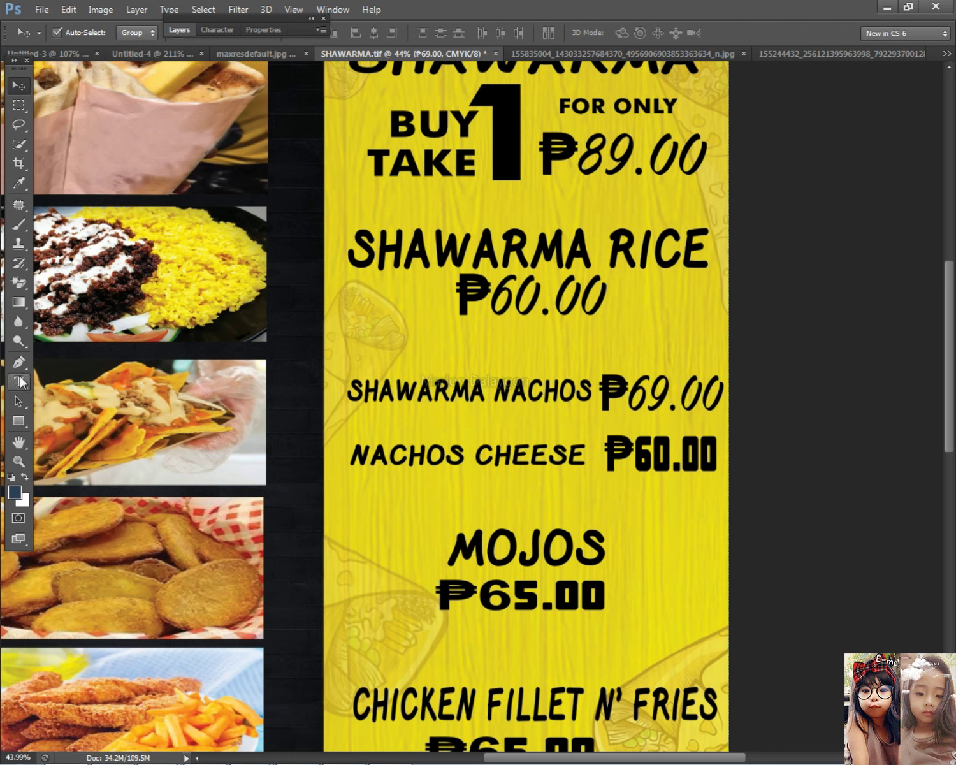
# - Change the digits 60.00 of the NACHOS CHEESE price to Master Of Break and align the price beneath ₱69.00
pyautogui.click(11, 381)
pyautogui.doubleClick(646, 451)
pyautogui.click(123, 36)
pyautogui.click(124, 33)
pyautogui.write('Maagkram')
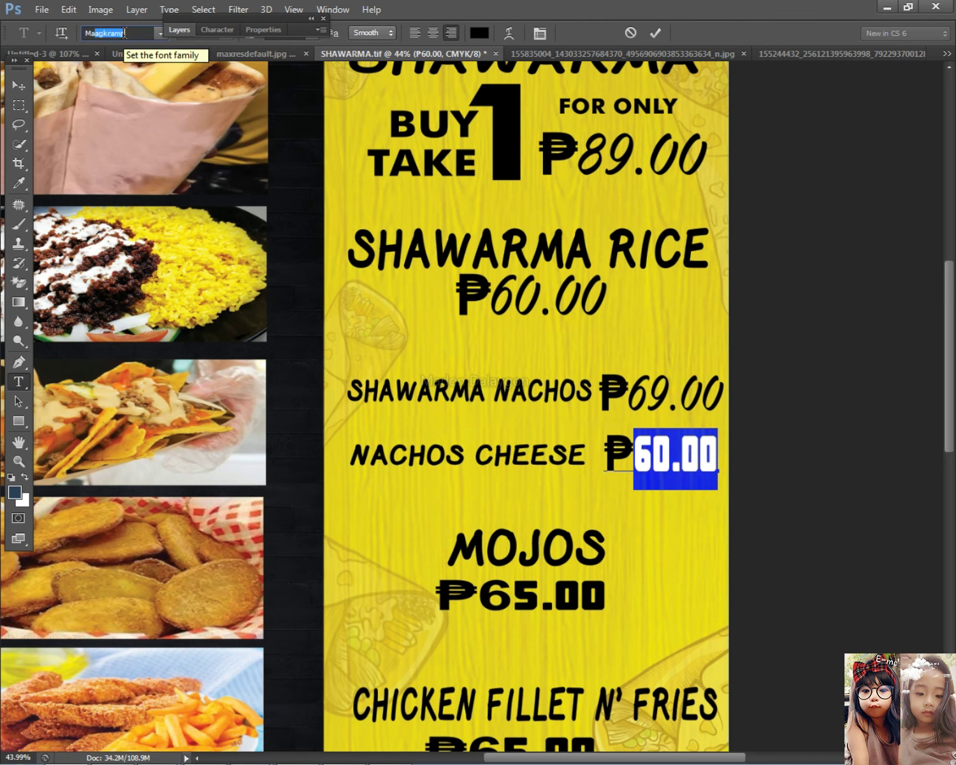
pyautogui.press('Return')
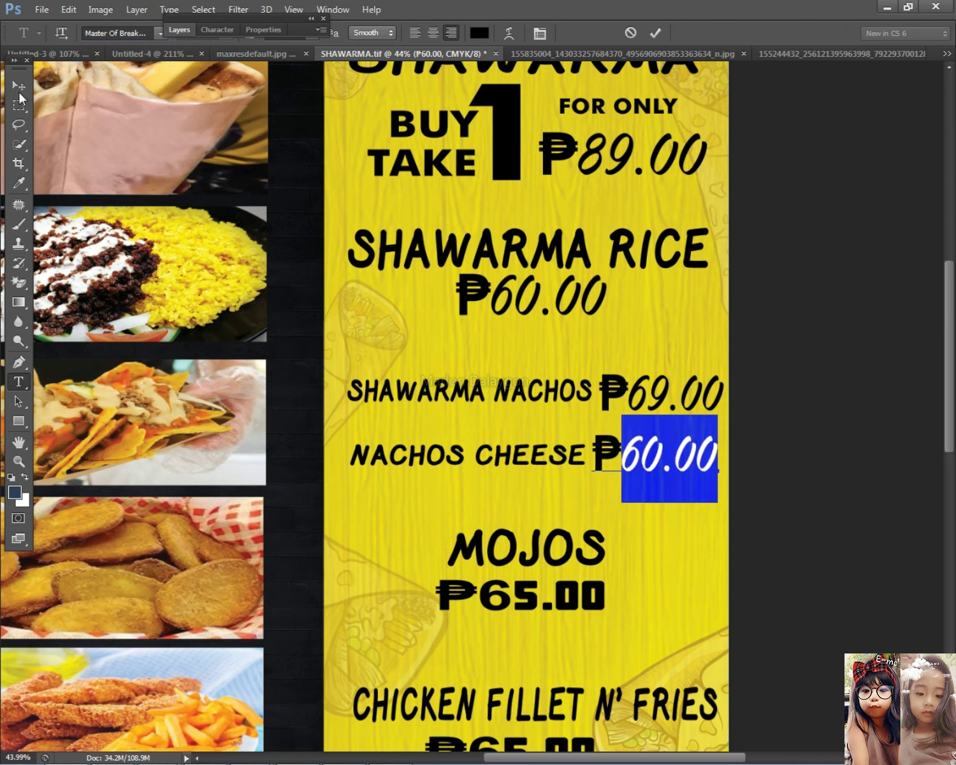
pyautogui.click(19, 85)
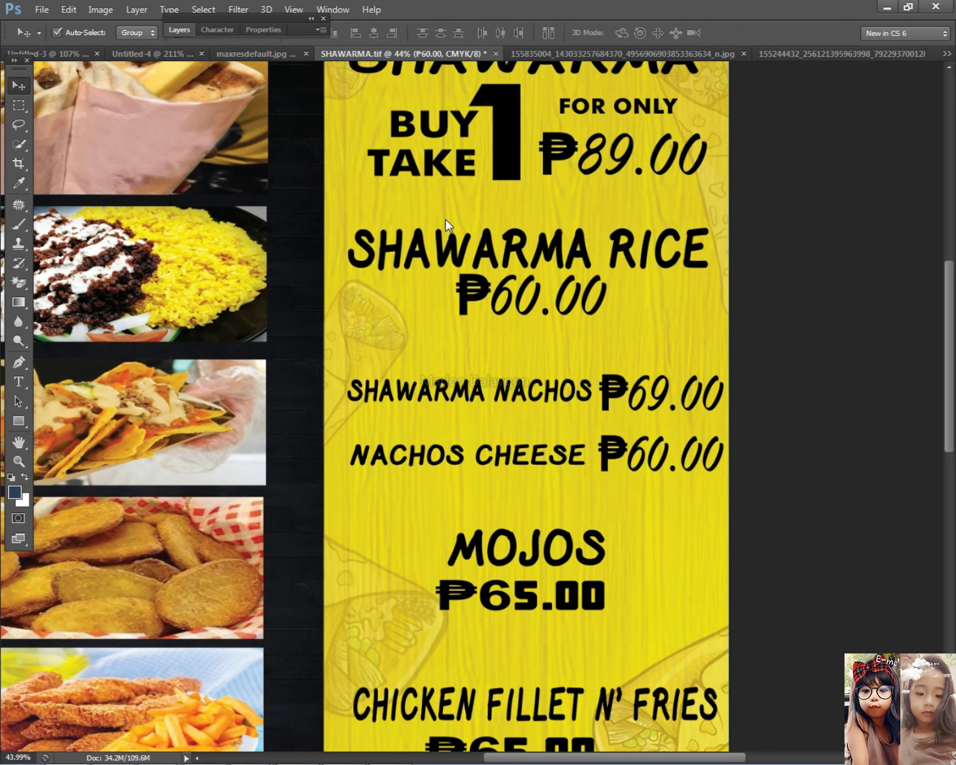
# - Try the Matura MT Script Capitals font on the digits 65.00 of the MOJOS price
pyautogui.scroll(-7, 694, 280)
pyautogui.scroll(6, 649, 391)
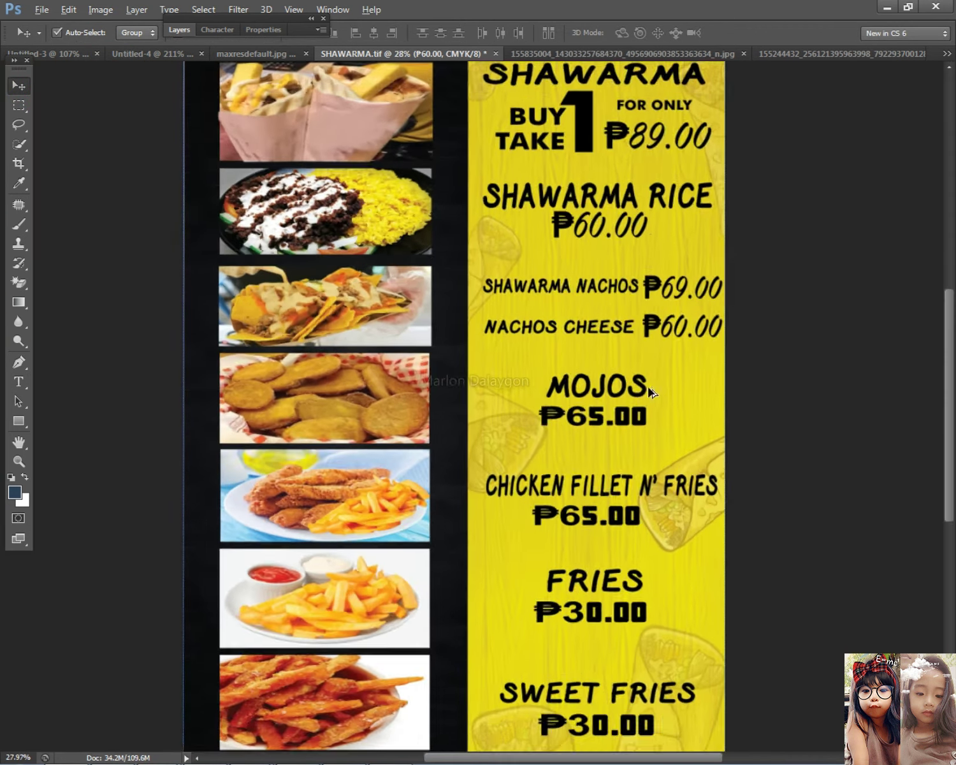
pyautogui.click(18, 381)
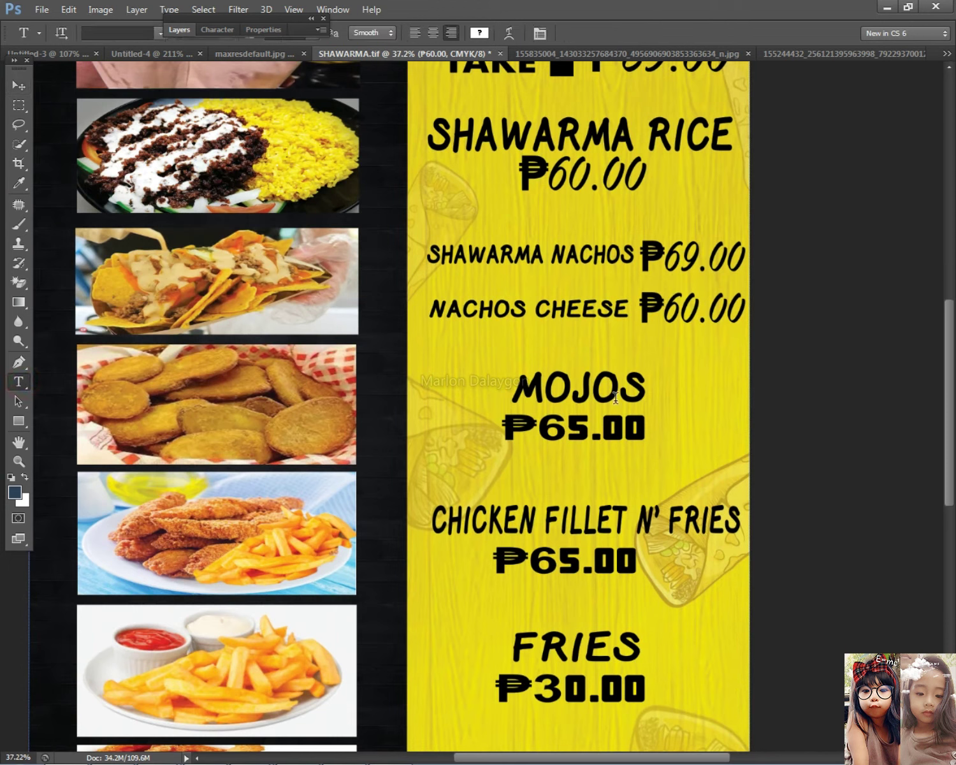
pyautogui.click(590, 410)
pyautogui.click(17, 86)
pyautogui.click(18, 381)
pyautogui.doubleClick(585, 428)
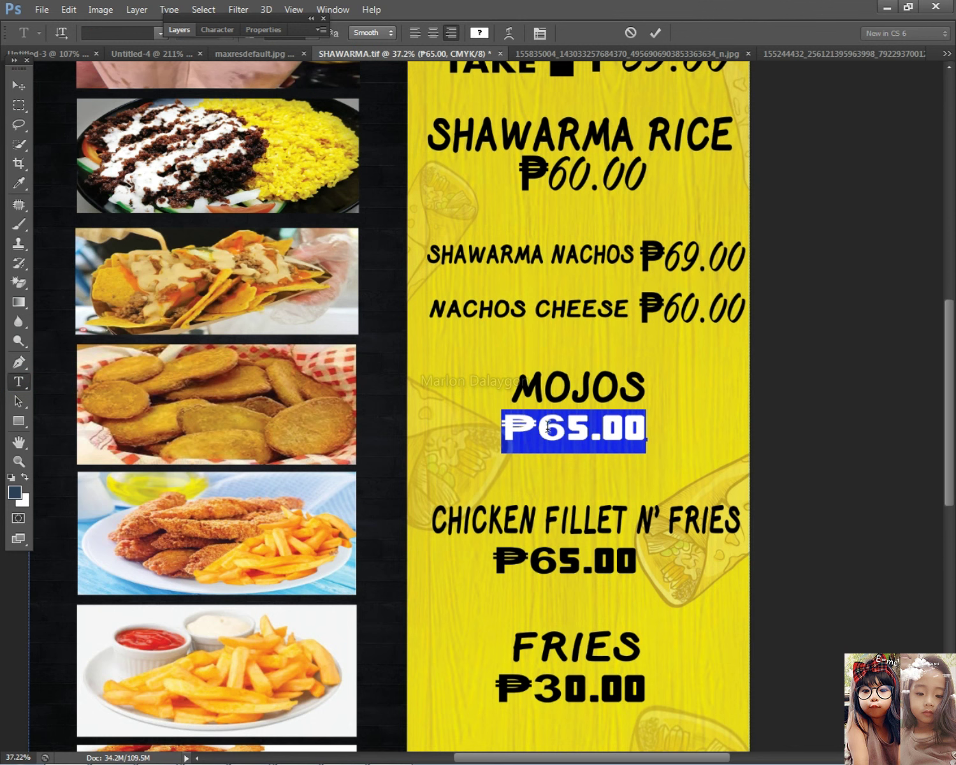
pyautogui.moveTo(539, 427); pyautogui.dragTo(794, 444)
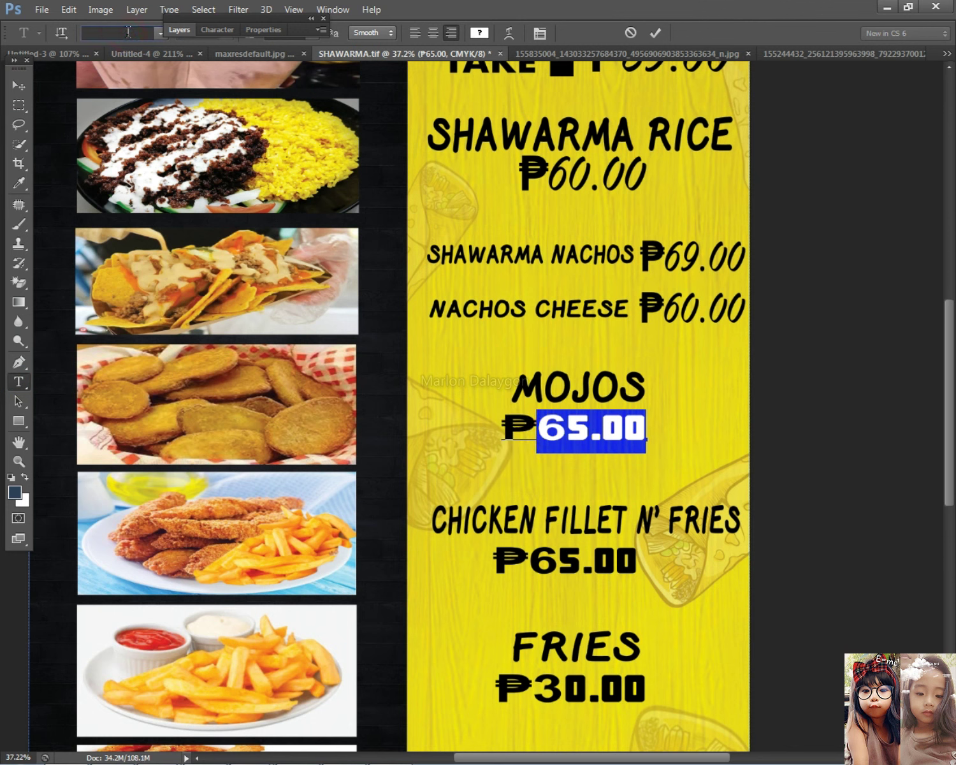
pyautogui.write('Matura MT Script Capitals')
pyautogui.press('Return')
pyautogui.press('Return')
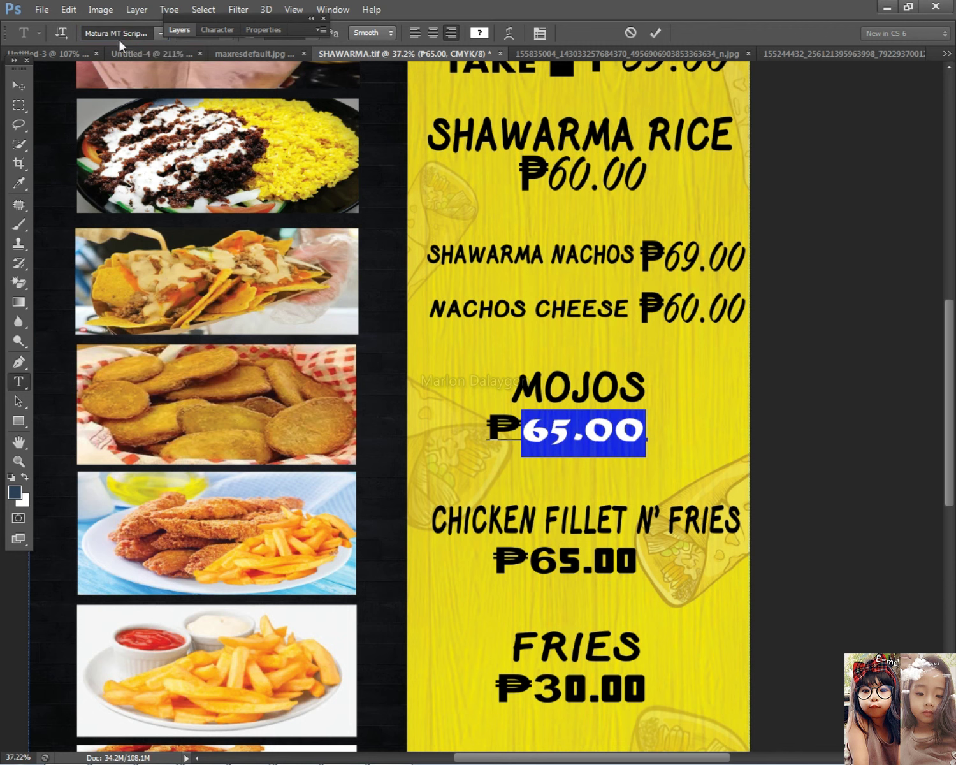
# - Set the digits 65.00 of the MOJOS price to Master Of Break and nudge the price right, under its name
pyautogui.click(125, 33)
pyautogui.write('Masked Marvel')
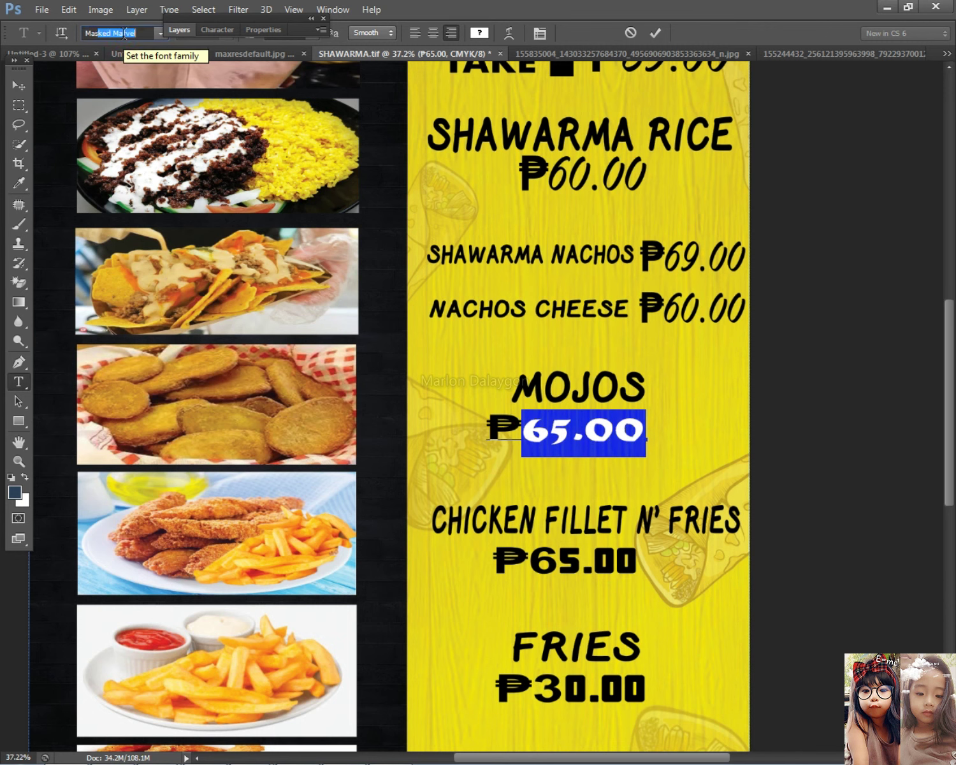
pyautogui.press('Return')
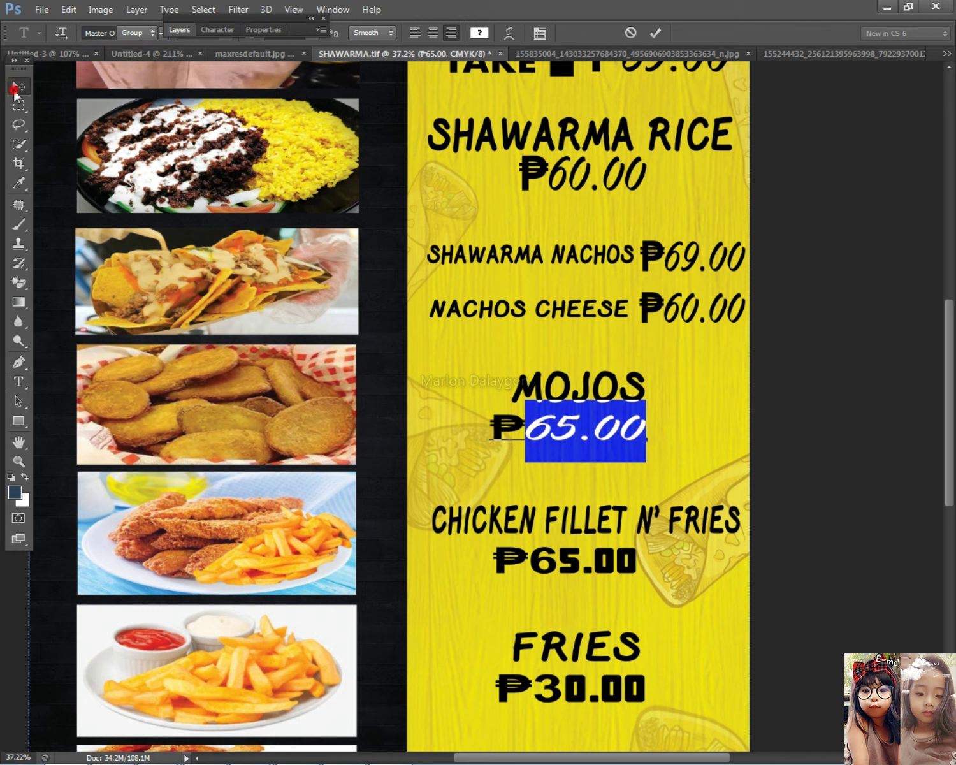
pyautogui.click(19, 85)
pyautogui.hotkey('shift', 'Right')
pyautogui.hotkey('shift', 'Right')
pyautogui.hotkey('shift', 'Right')
pyautogui.hotkey('shift', 'Right')
pyautogui.hotkey('shift', 'Right')
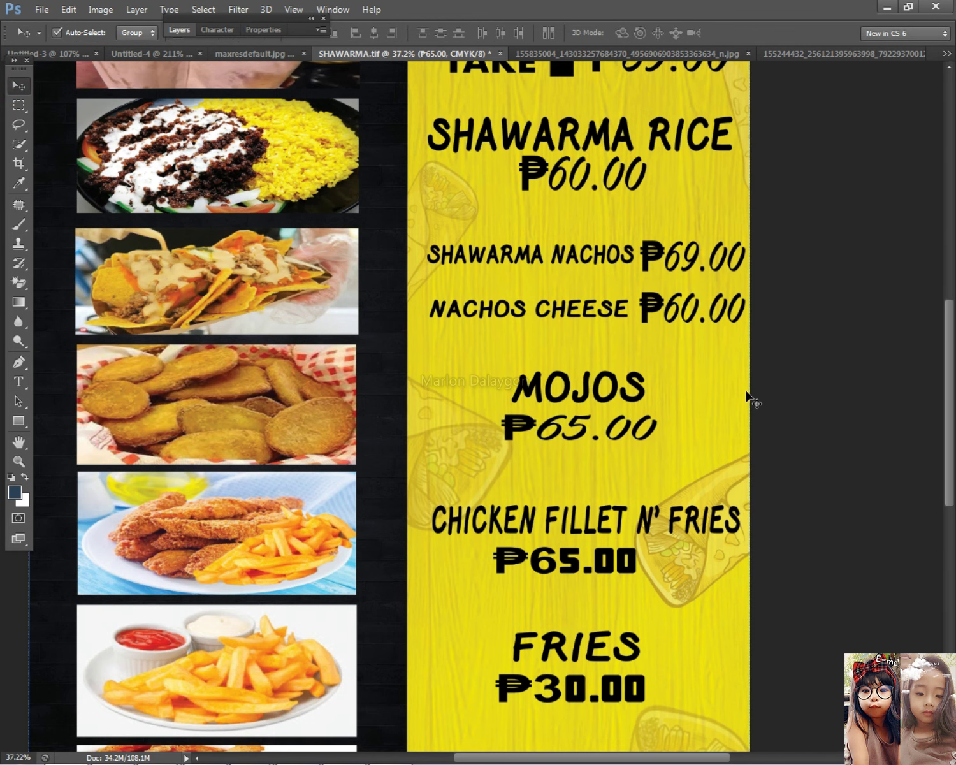
# - Change the font of only the digits 65.00 in the CHICKEN FILLET N' FRIES price to Master Of Break
pyautogui.scroll(-1, 706, 438)
pyautogui.scroll(-4, 696, 427)
pyautogui.scroll(3, 682, 485)
pyautogui.scroll(1, 681, 485)
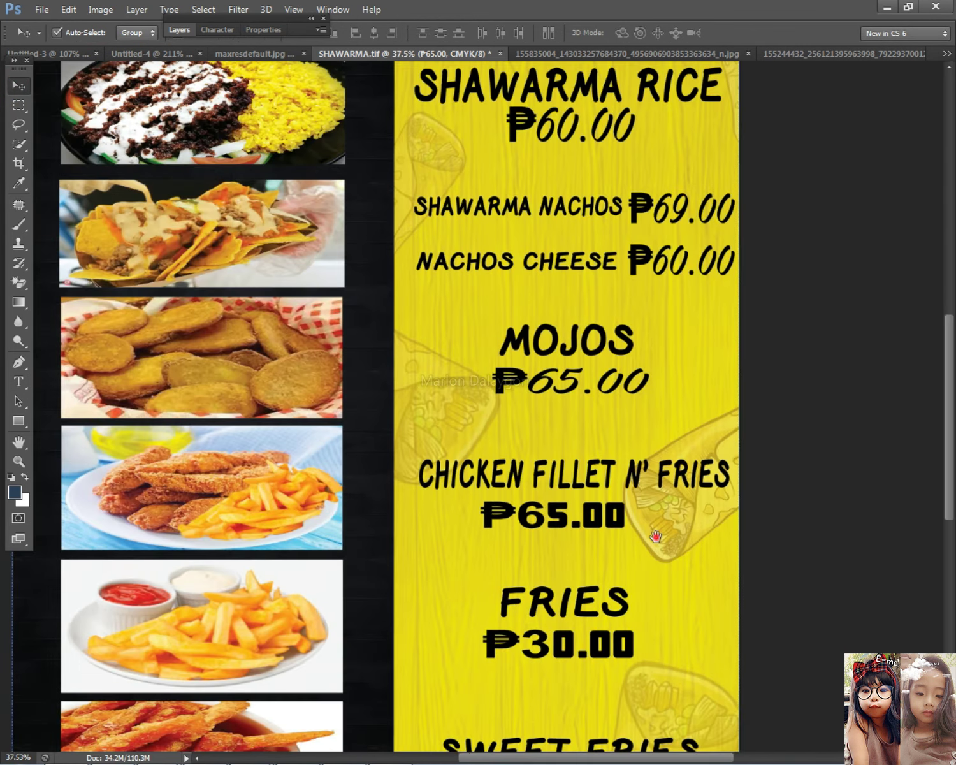
pyautogui.moveTo(648, 531); pyautogui.dragTo(563, 364)
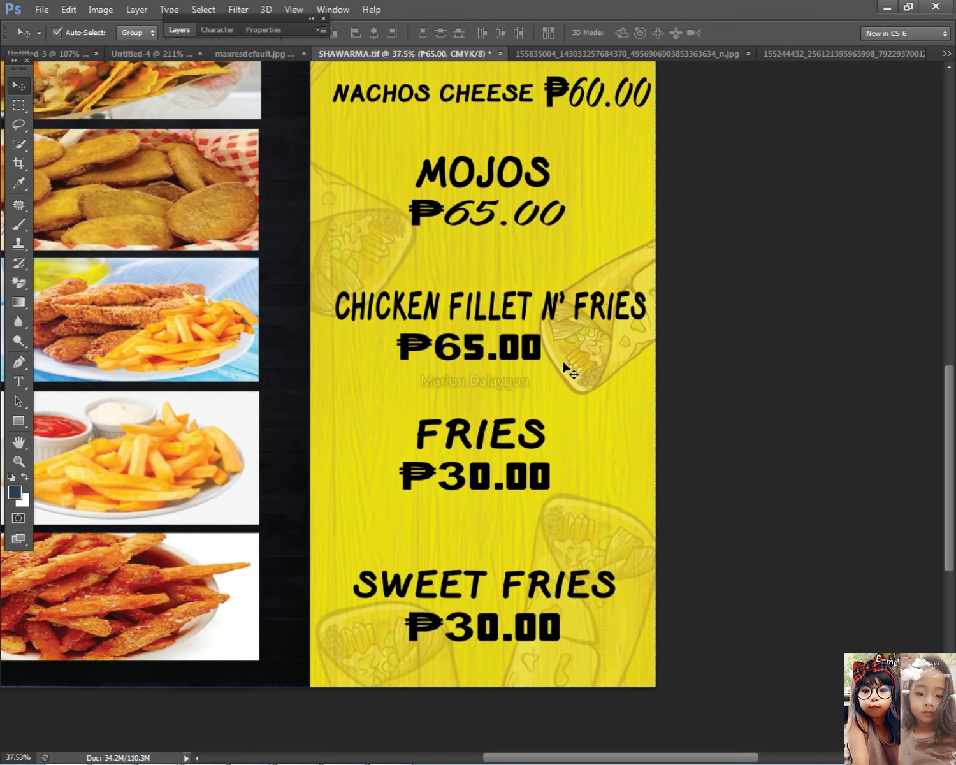
pyautogui.click(18, 381)
pyautogui.moveTo(439, 344); pyautogui.dragTo(770, 321)
pyautogui.click(159, 33)
pyautogui.click(102, 31)
pyautogui.write('hand')
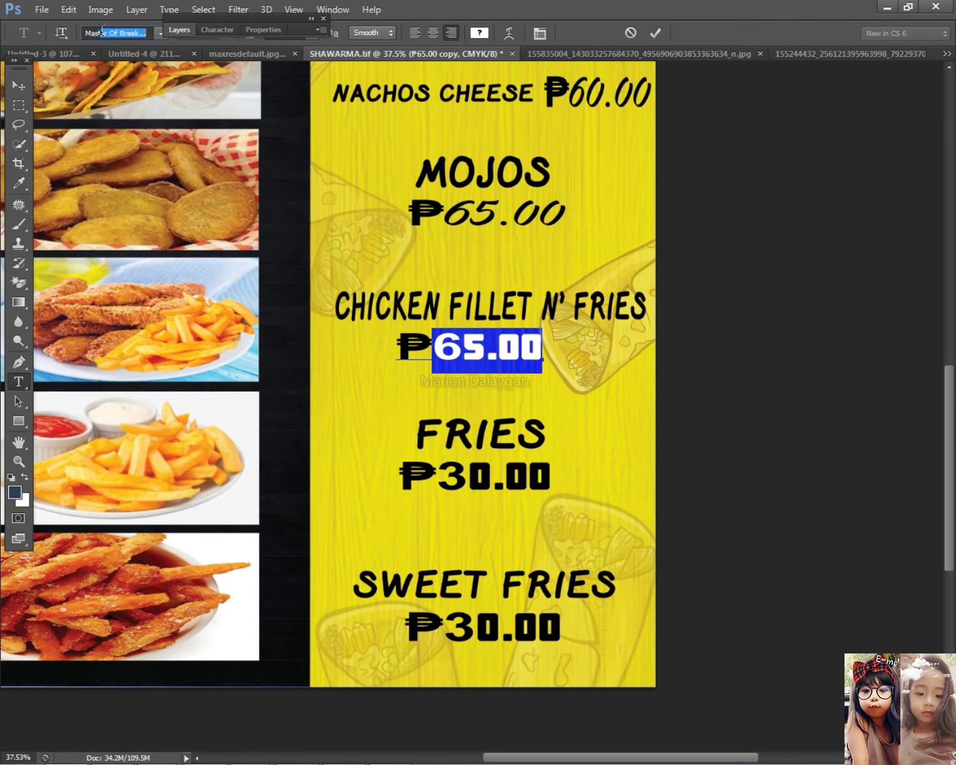
pyautogui.press('Return')
pyautogui.click(489, 342)
pyautogui.doubleClick(428, 342)
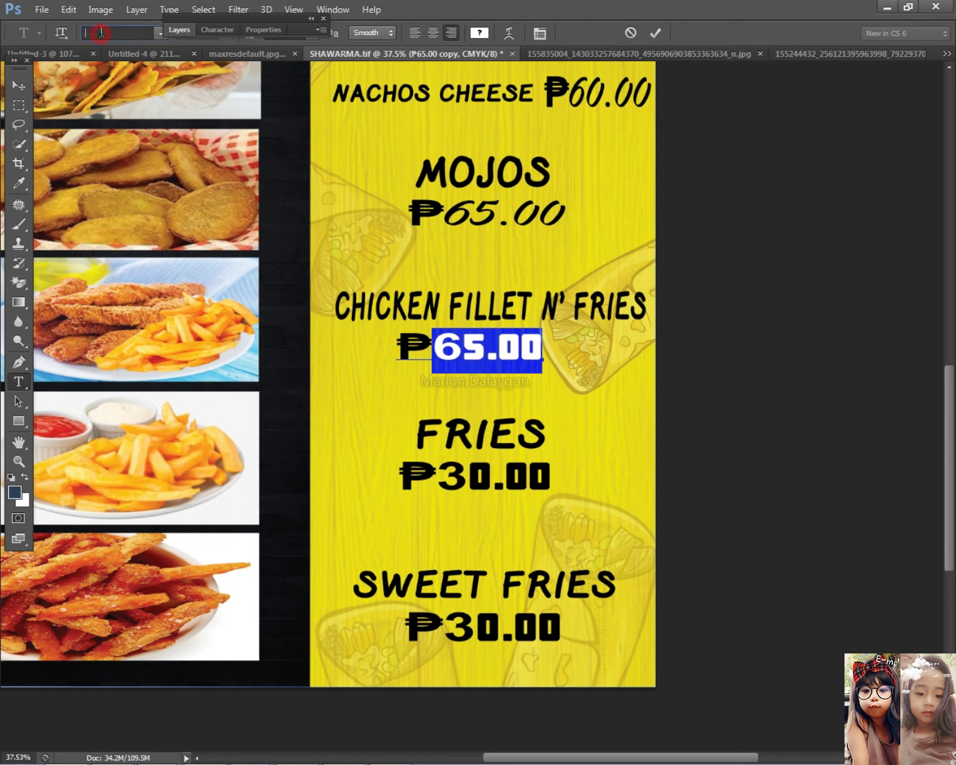
pyautogui.write('Mast')
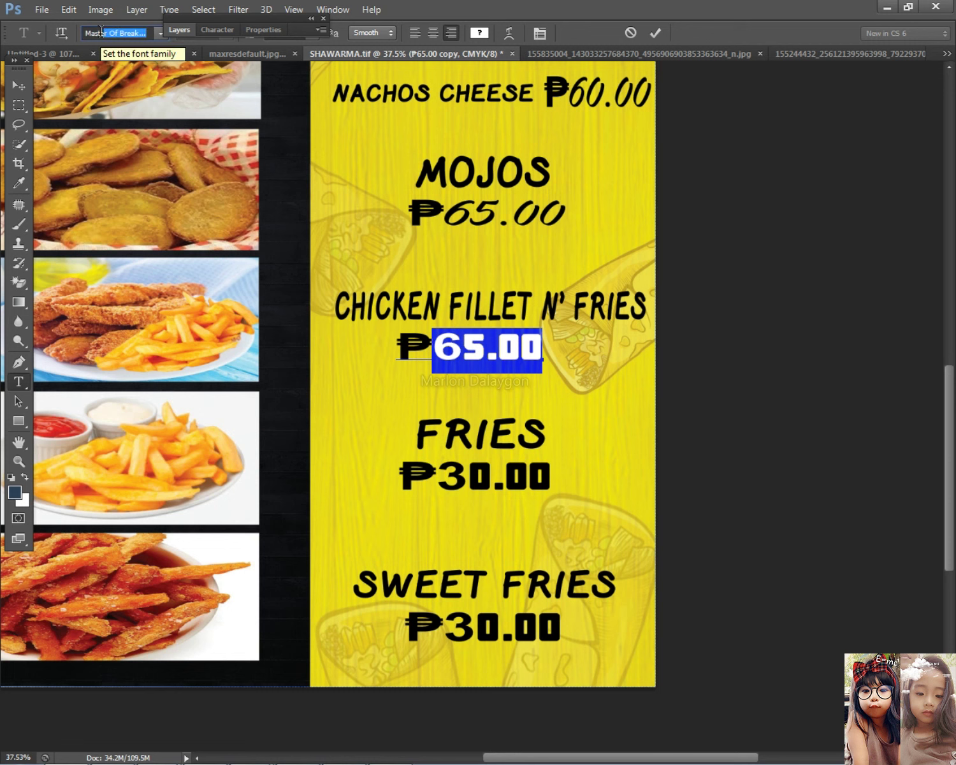
pyautogui.press('Return')
pyautogui.click(19, 85)
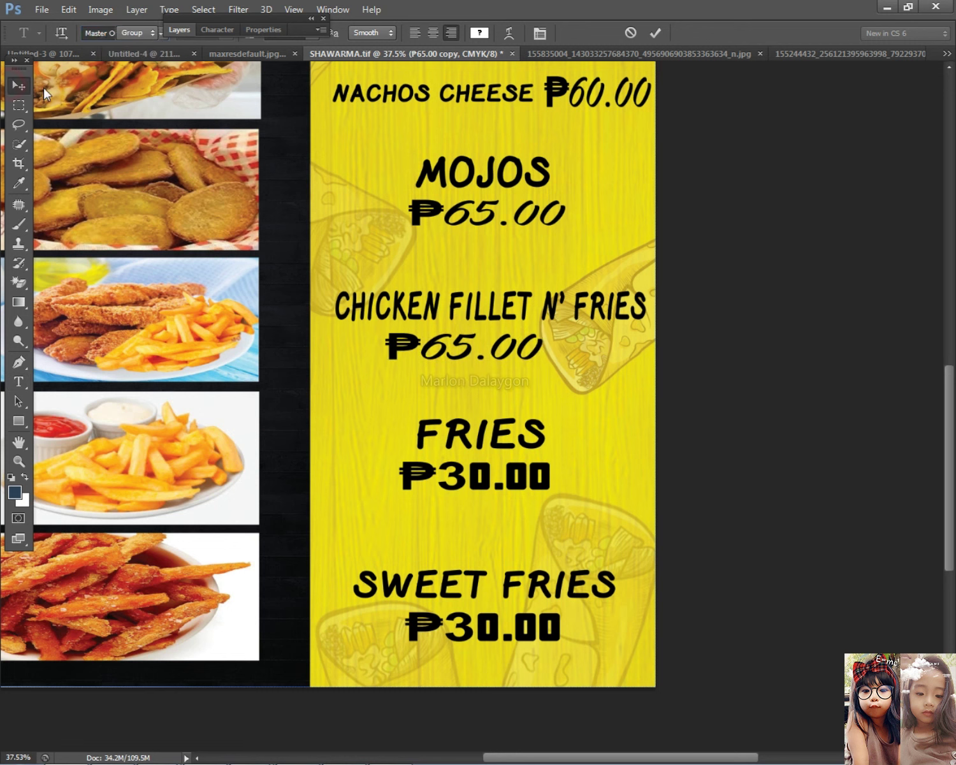
# - Nudge the CHICKEN FILLET N' FRIES price to the right so it sits centred under its name
pyautogui.hotkey('shift', 'Right')
pyautogui.hotkey('shift', 'Right')
pyautogui.hotkey('shift', 'Right')
pyautogui.hotkey('shift', 'Right')
pyautogui.hotkey('shift', 'Right')
pyautogui.hotkey('shift', 'Right')
pyautogui.hotkey('shift', 'Right')
pyautogui.hotkey('shift', 'Right')
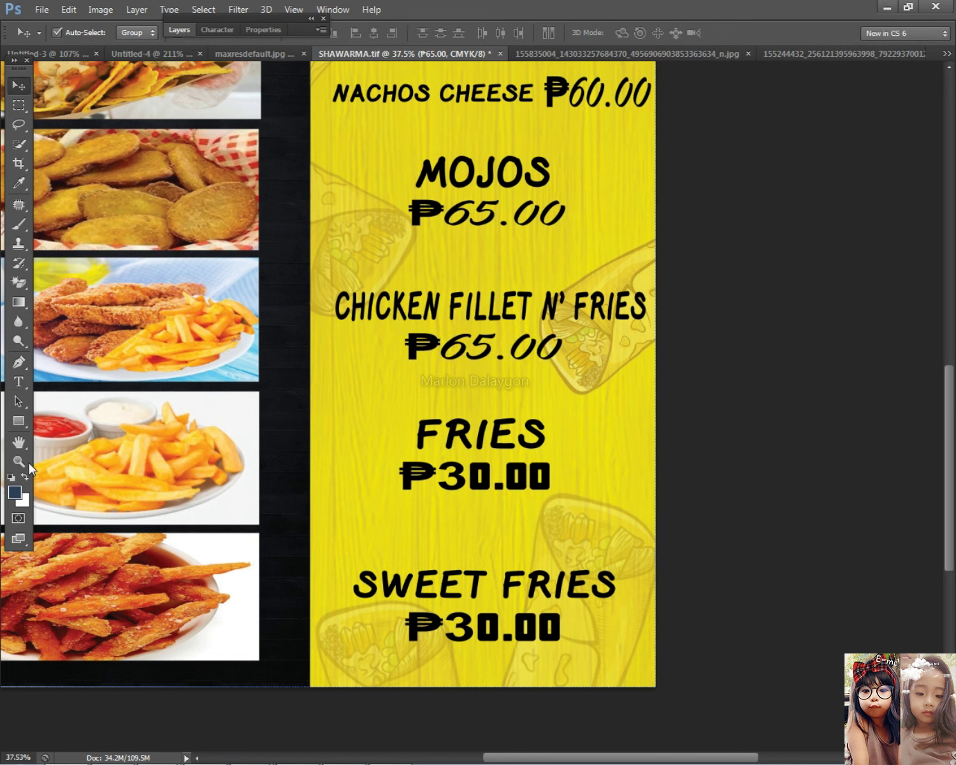
# - Change the digits 30.00 of the FRIES price to Master Of Break and shift the price slightly right under its name
pyautogui.click(18, 381)
pyautogui.moveTo(438, 475); pyautogui.dragTo(552, 476)
pyautogui.click(131, 33)
pyautogui.write('Hand')
pyautogui.press('Return')
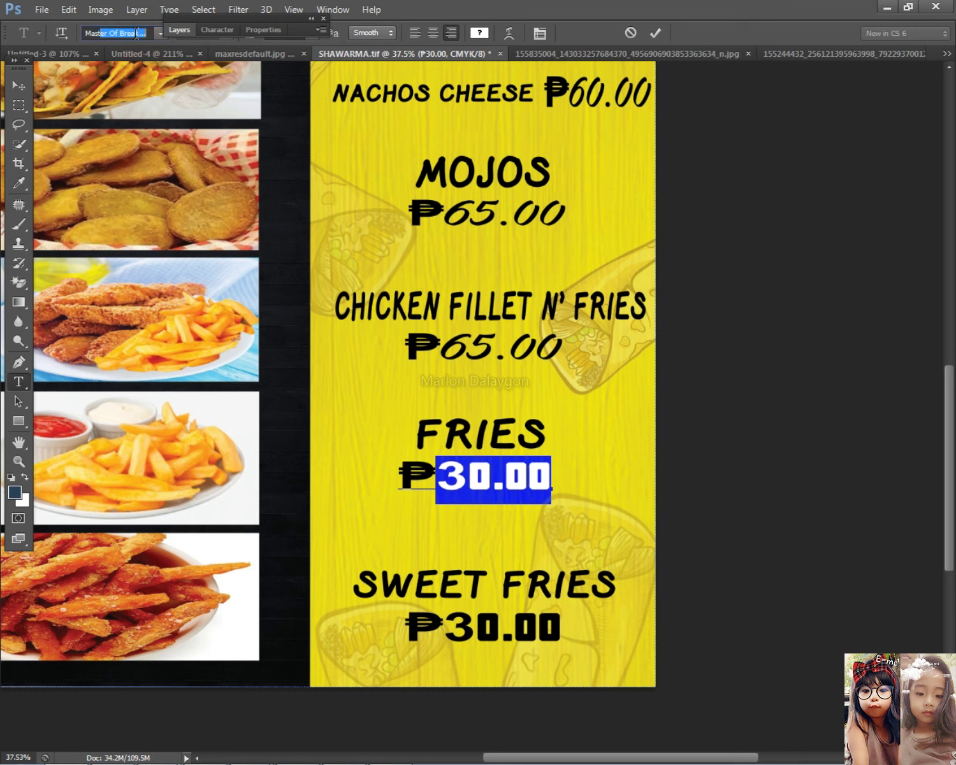
pyautogui.press('Return')
pyautogui.press('Return')
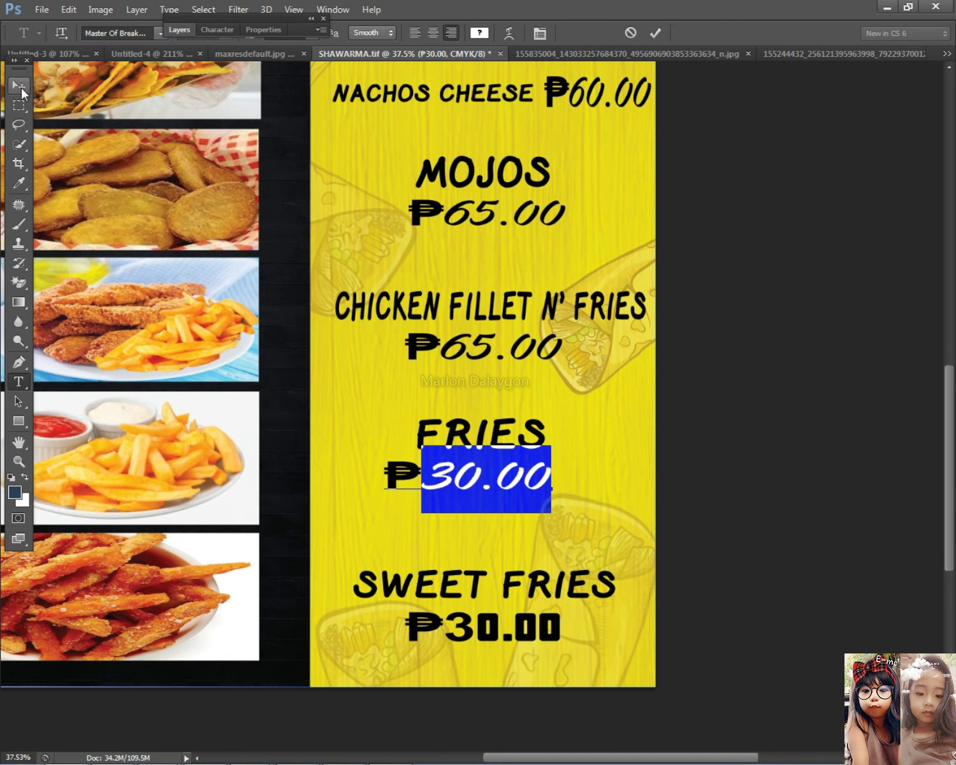
pyautogui.hotkey('ctrl', 'Return')
pyautogui.press('v')
pyautogui.moveTo(479, 482)
pyautogui.mouseDown()
pyautogui.moveTo(498, 485)
pyautogui.moveTo(490, 482)
pyautogui.mouseUp()
pyautogui.scroll(-4, 491, 478)
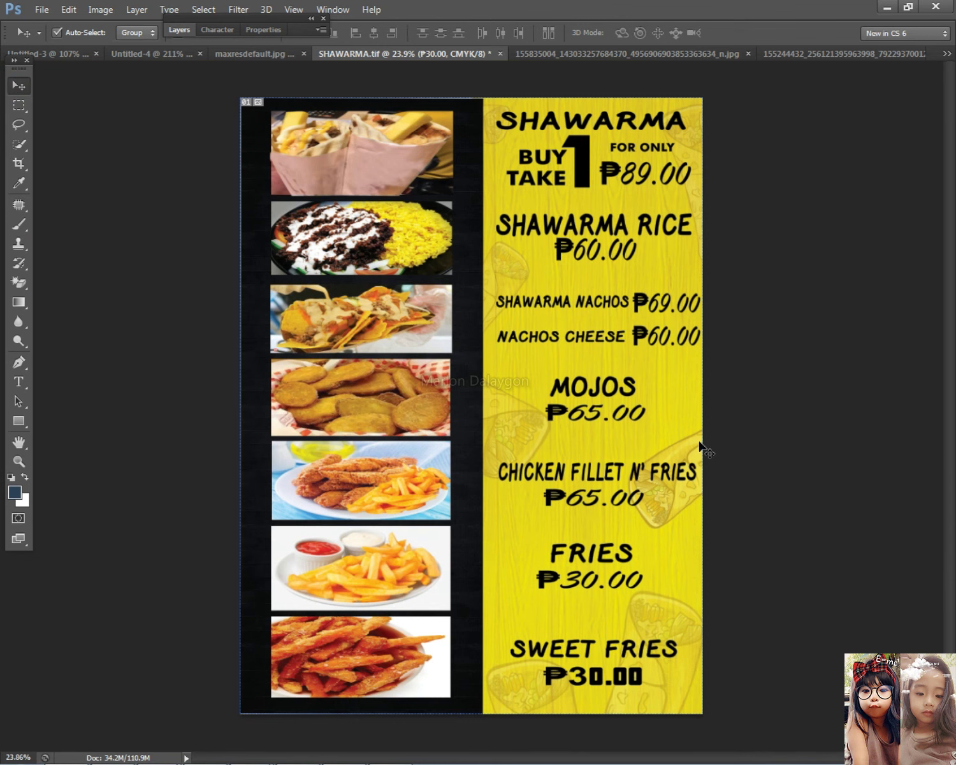
# - Change only the digits 30.00 of the SWEET FRIES price to Master Of Break and shift the price slightly right under its name
pyautogui.scroll(4, 640, 441)
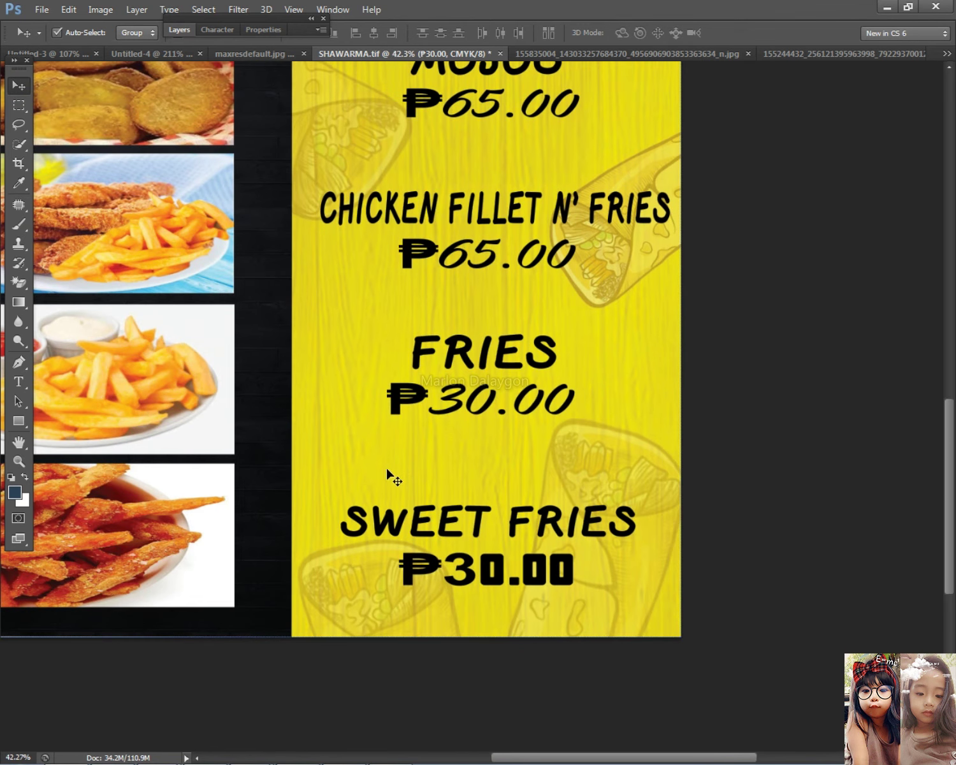
pyautogui.click(18, 382)
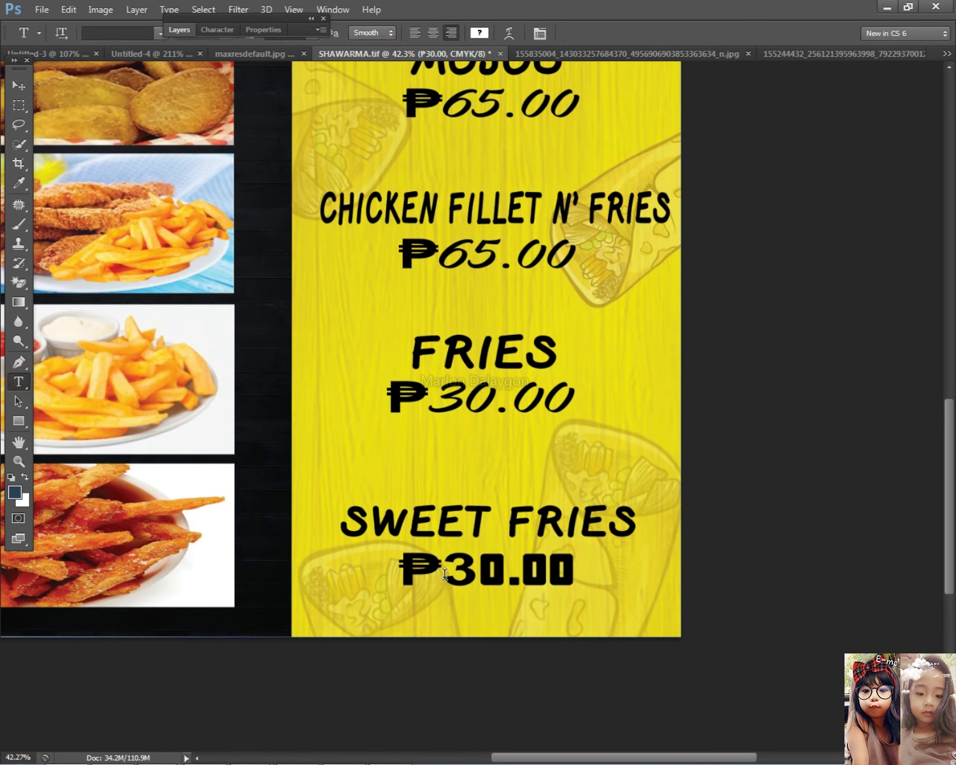
pyautogui.moveTo(445, 573); pyautogui.dragTo(574, 573)
pyautogui.click(121, 31)
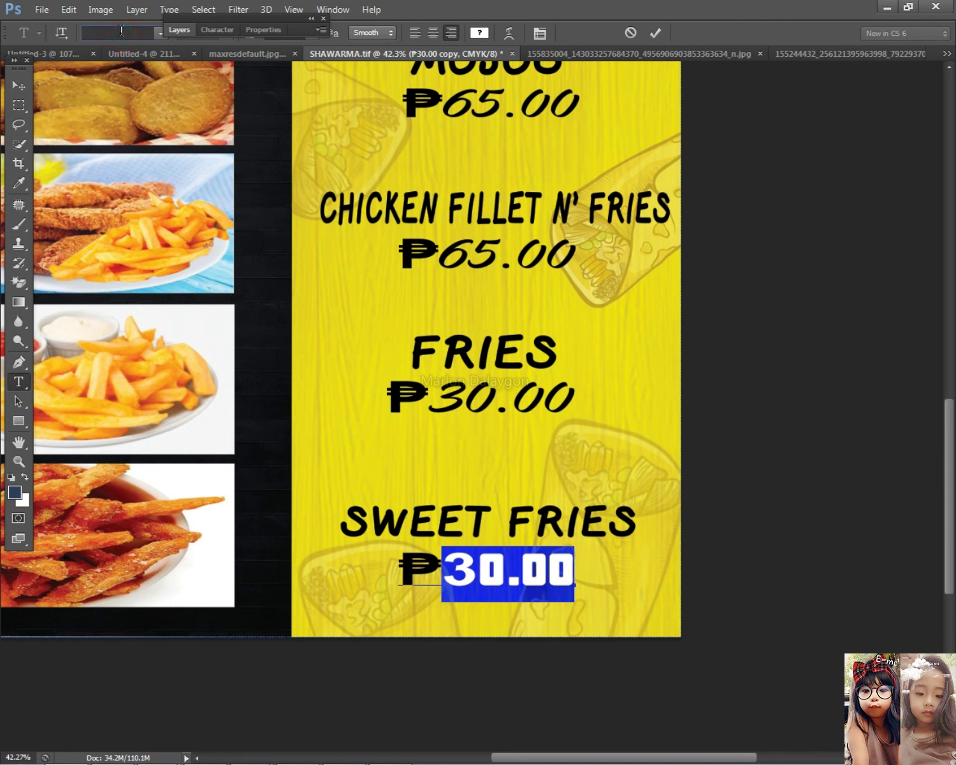
pyautogui.write('Master Of Break...')
pyautogui.press('Return')
pyautogui.click(509, 584)
pyautogui.moveTo(447, 569); pyautogui.dragTo(676, 405)
pyautogui.write('Maste')
pyautogui.press('Return')
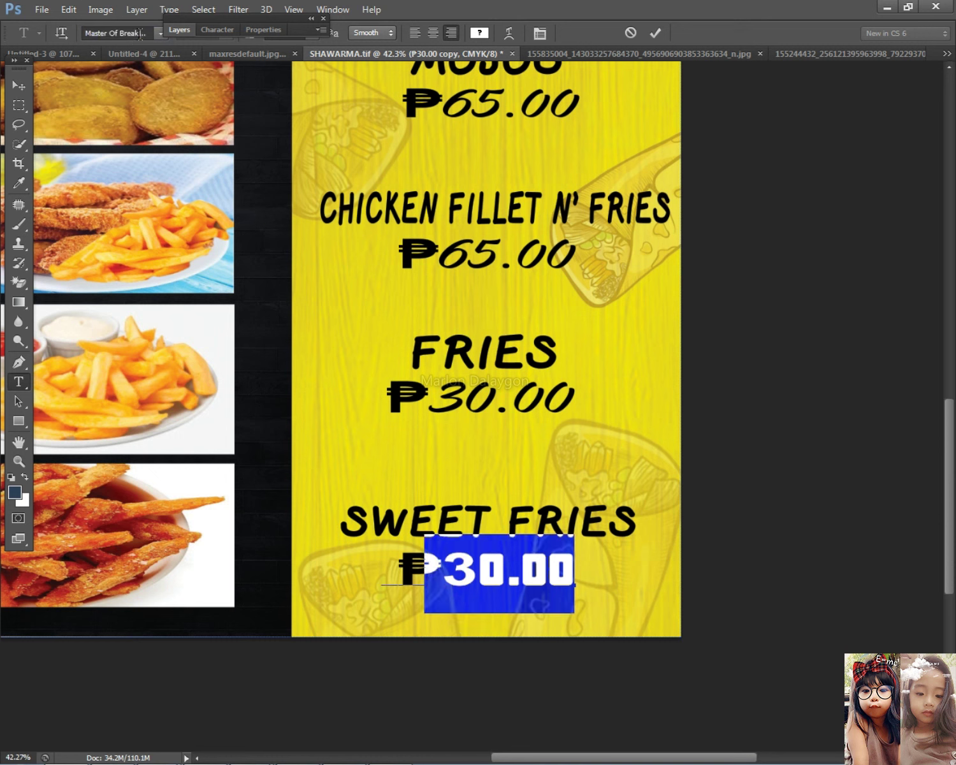
pyautogui.click(18, 85)
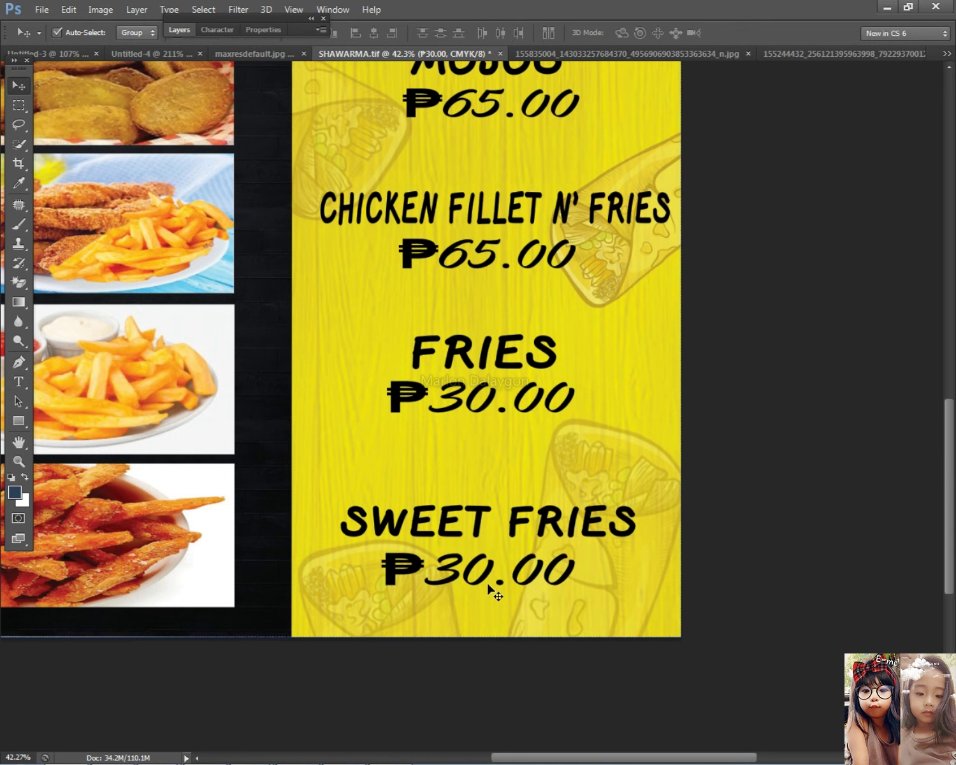
pyautogui.moveTo(512, 577); pyautogui.dragTo(524, 577)
pyautogui.scroll(-3, 688, 521)
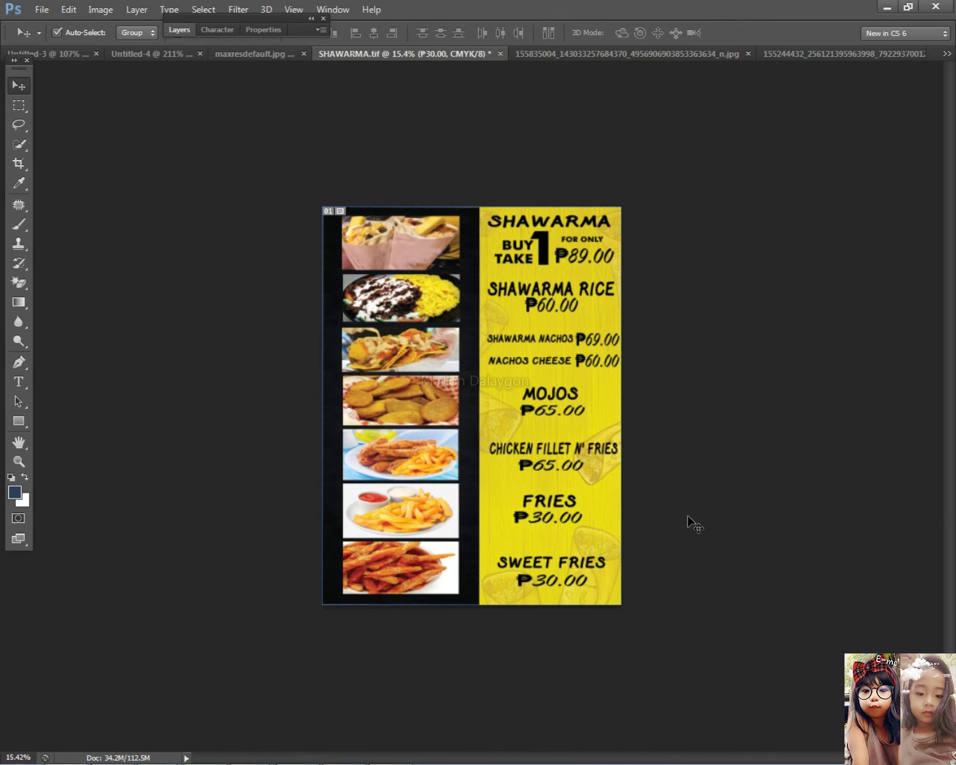
# - Select the FRIES price layer and nudge it slightly right under its name
pyautogui.scroll(2, 569, 494)
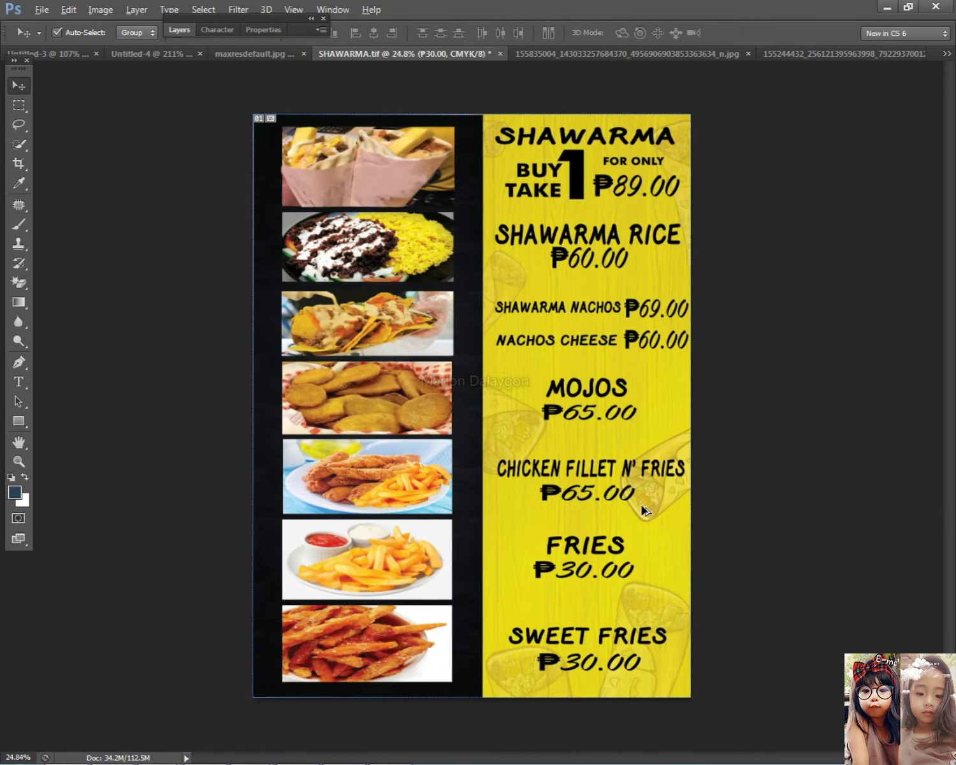
pyautogui.rightClick(573, 593)
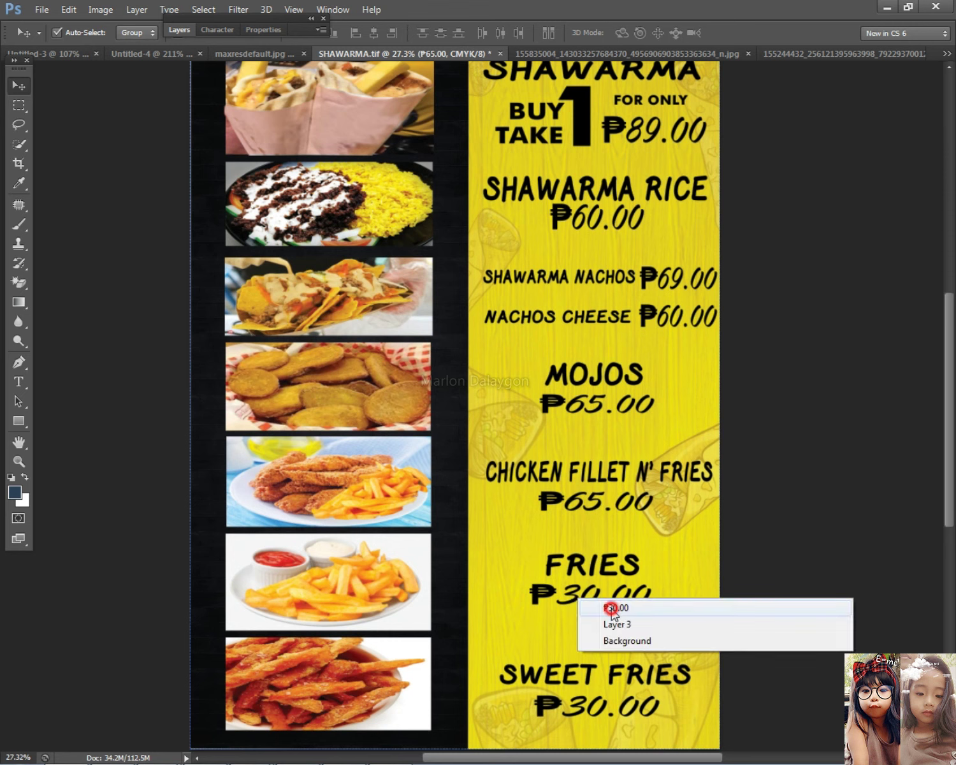
pyautogui.click(612, 609)
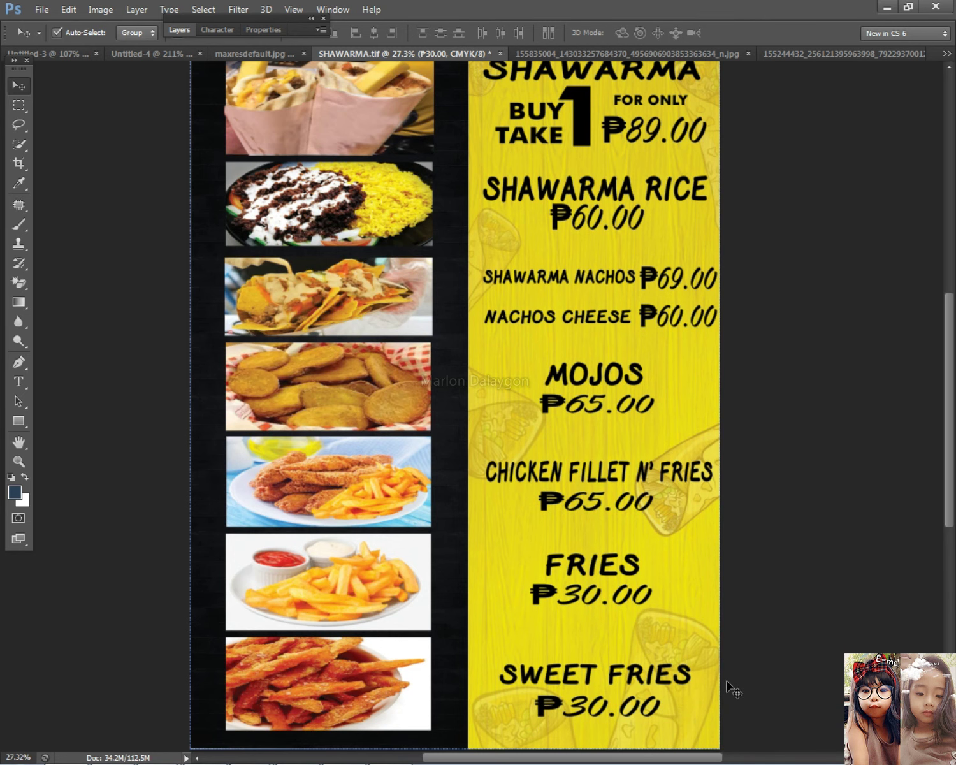
pyautogui.scroll(-2, 730, 682)
pyautogui.scroll(2, 660, 490)
# - Select the MOJOS name and price together and nudge them sideways to align with the other menu items
pyautogui.moveTo(715, 429); pyautogui.dragTo(604, 409)
pyautogui.moveTo(612, 381); pyautogui.dragTo(604, 385)
pyautogui.press('Right')
pyautogui.press('Right')
pyautogui.press('Right')
pyautogui.press('Right')
# - Nudge the two nachos prices slightly left and fine-tune the position of the SHAWARMA RICE text
pyautogui.moveTo(734, 336); pyautogui.dragTo(620, 299)
pyautogui.press('Left')
pyautogui.press('Left')
pyautogui.moveTo(705, 253); pyautogui.dragTo(567, 223)
pyautogui.moveTo(608, 262); pyautogui.dragTo(580, 222)
pyautogui.press('Right')
pyautogui.press('Up')
pyautogui.press('Left')
# - Select the BUY 1 TAKE 1 offer text with its ₱89.00 price and nudge it slightly left
pyautogui.moveTo(515, 135); pyautogui.dragTo(645, 166)
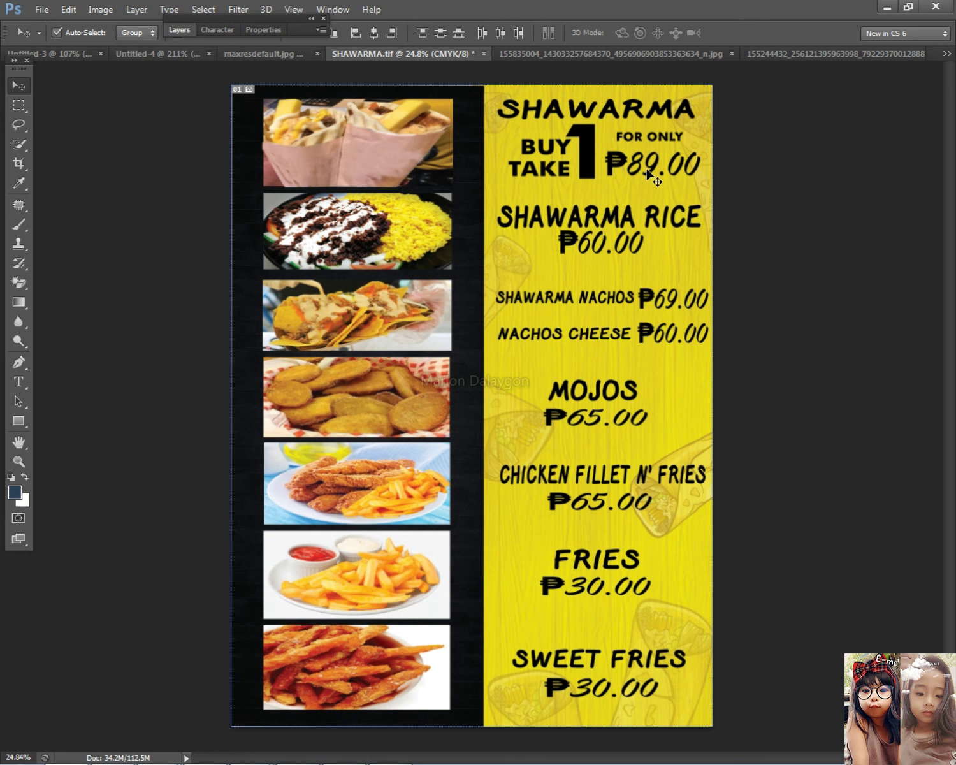
pyautogui.scroll(-4, 736, 226)
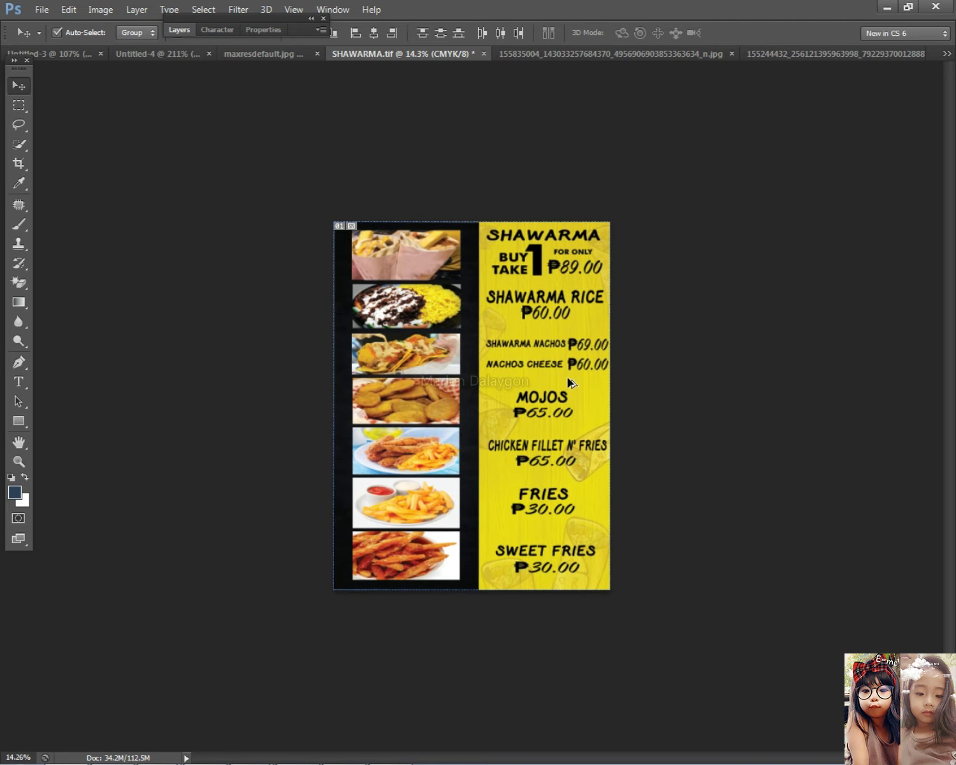
pyautogui.scroll(2, 569, 381)
pyautogui.press('Left')
pyautogui.press('Left')
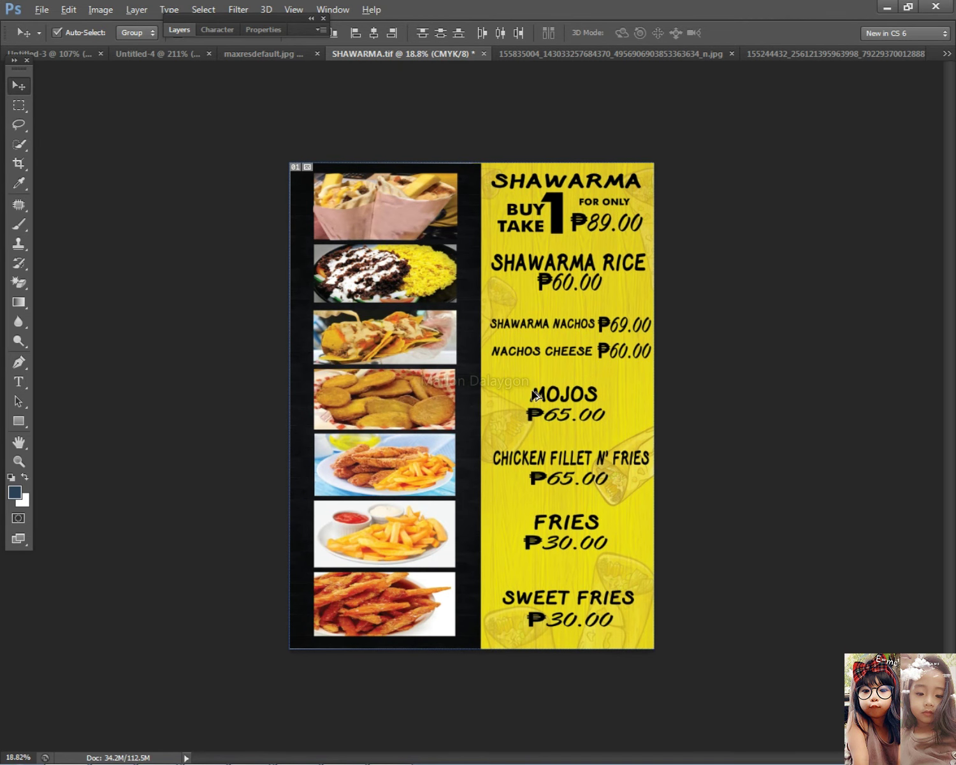
# - Save the menu as SHAWARMA.tif
pyautogui.scroll(-2, 541, 403)
pyautogui.scroll(2, 647, 405)
pyautogui.click(43, 9)
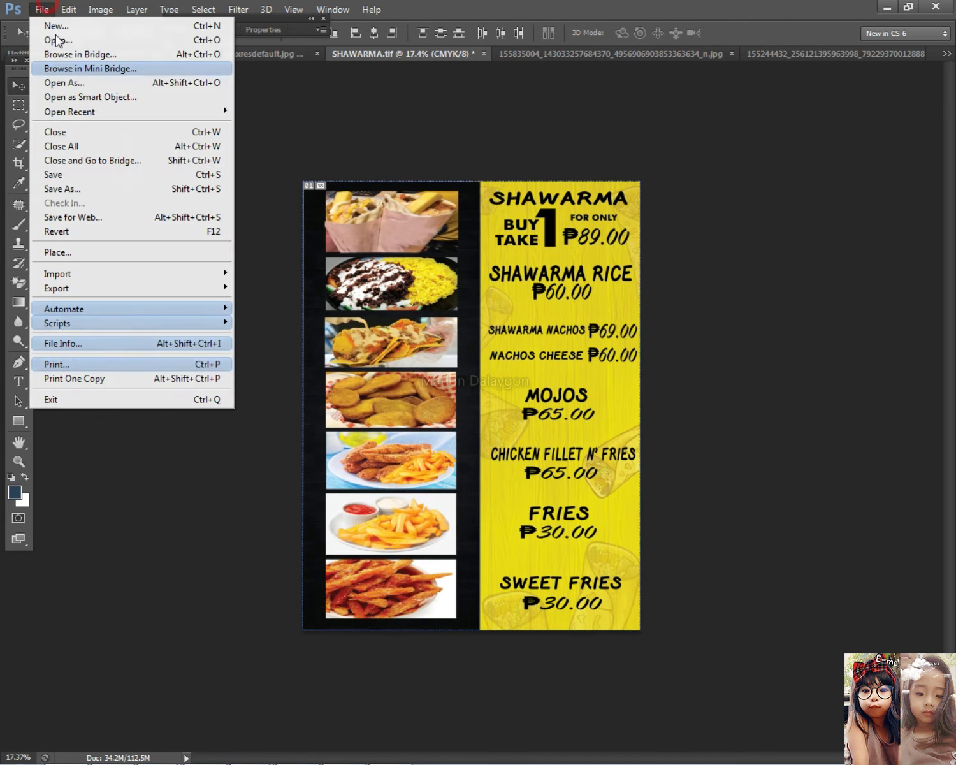
pyautogui.click(61, 188)
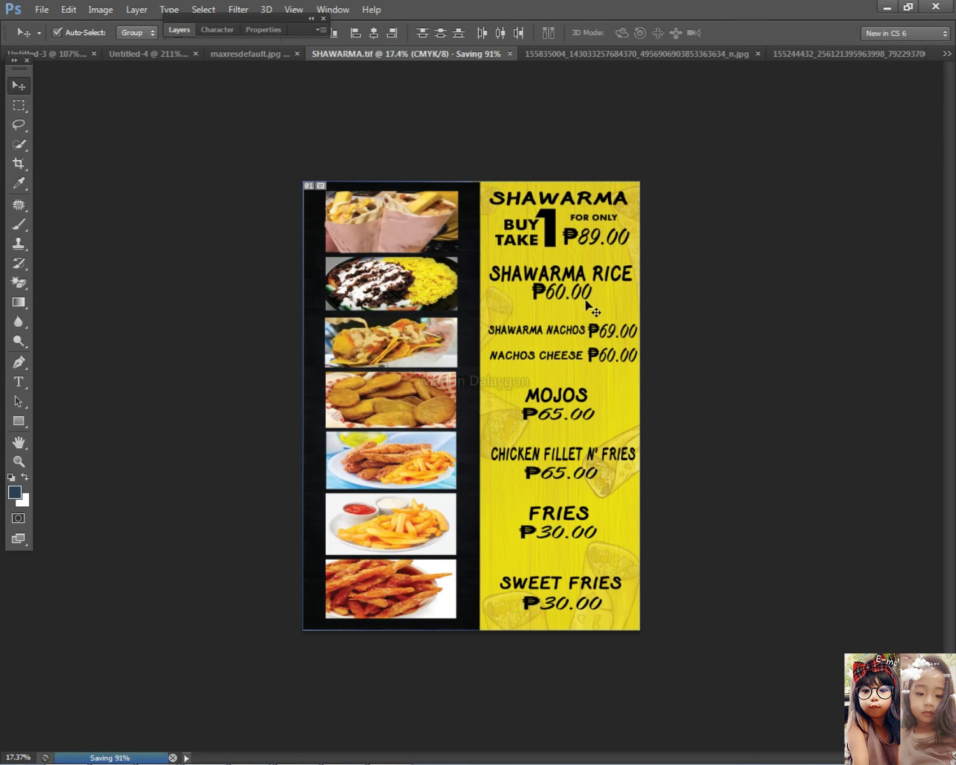
pyautogui.scroll(2, 590, 305)
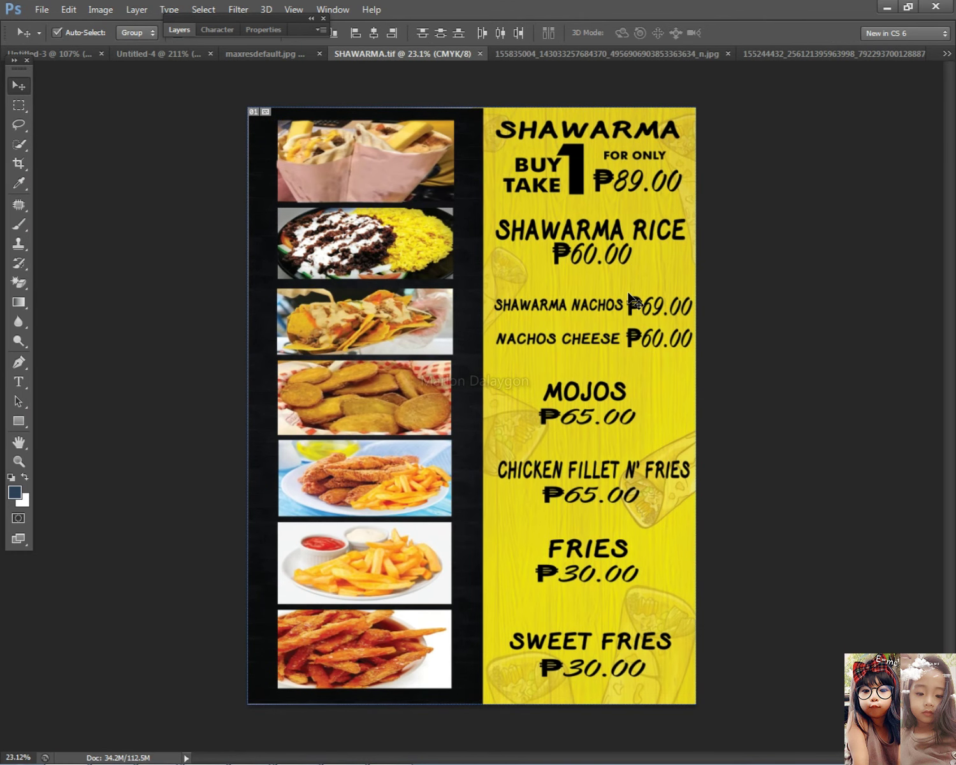
# - Switch to Chrome, open the client's Messenger chat and send the copied screenshot of the menu
pyautogui.hotkey('alt', 'Tab')
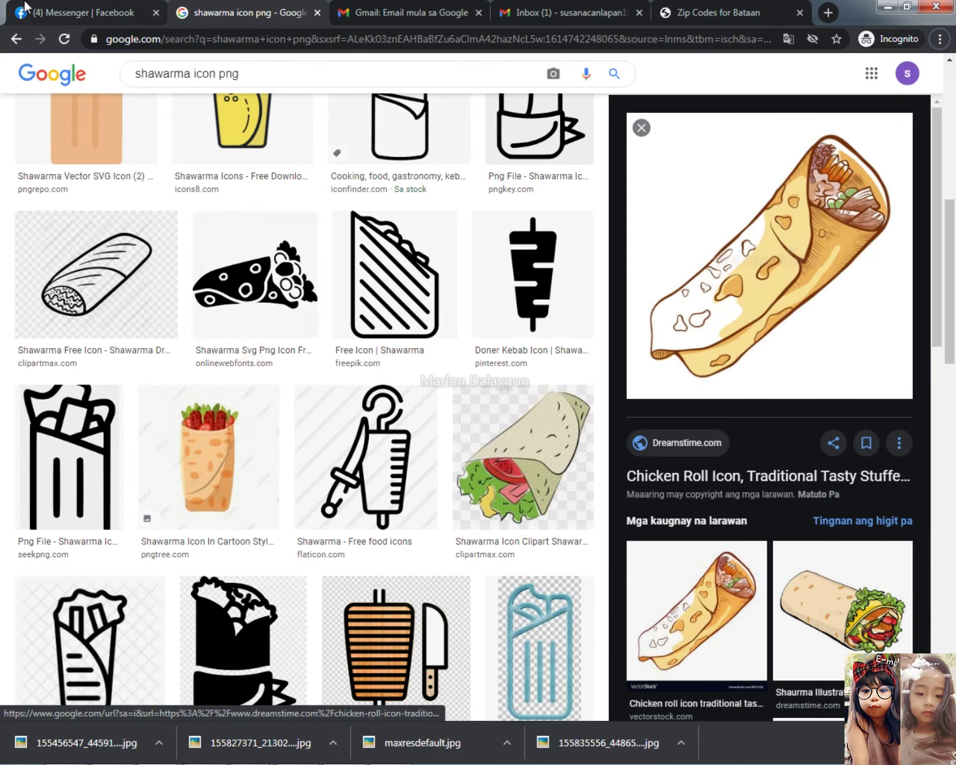
pyautogui.click(83, 12)
pyautogui.click(132, 214)
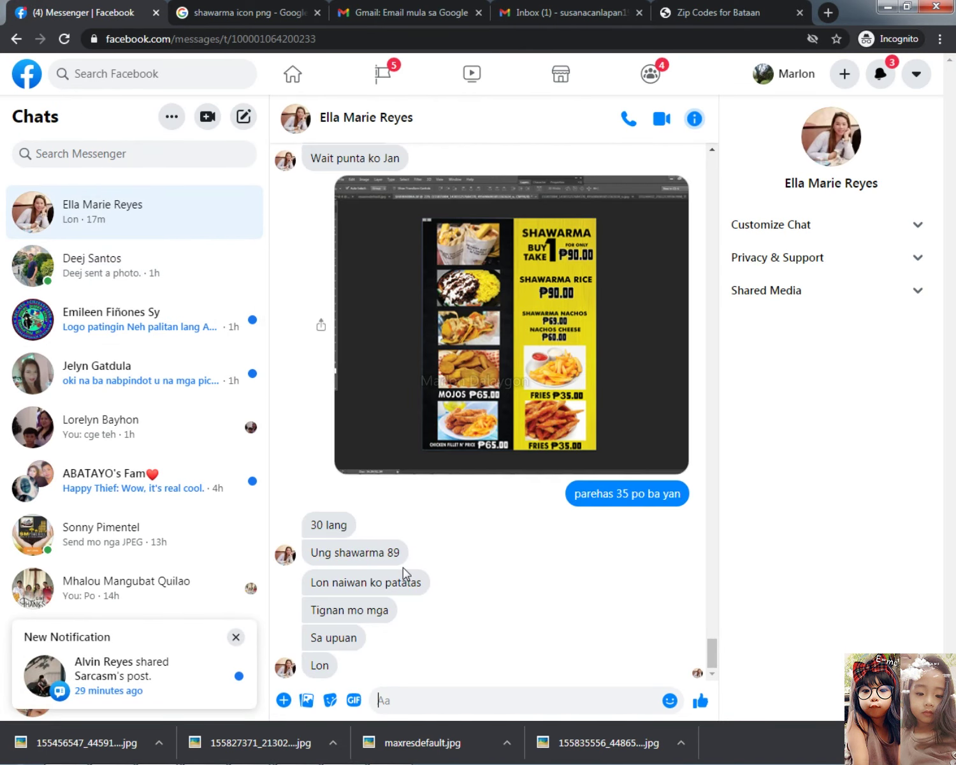
pyautogui.click(422, 705)
pyautogui.hotkey('ctrl', 'v')
pyautogui.press('Return')
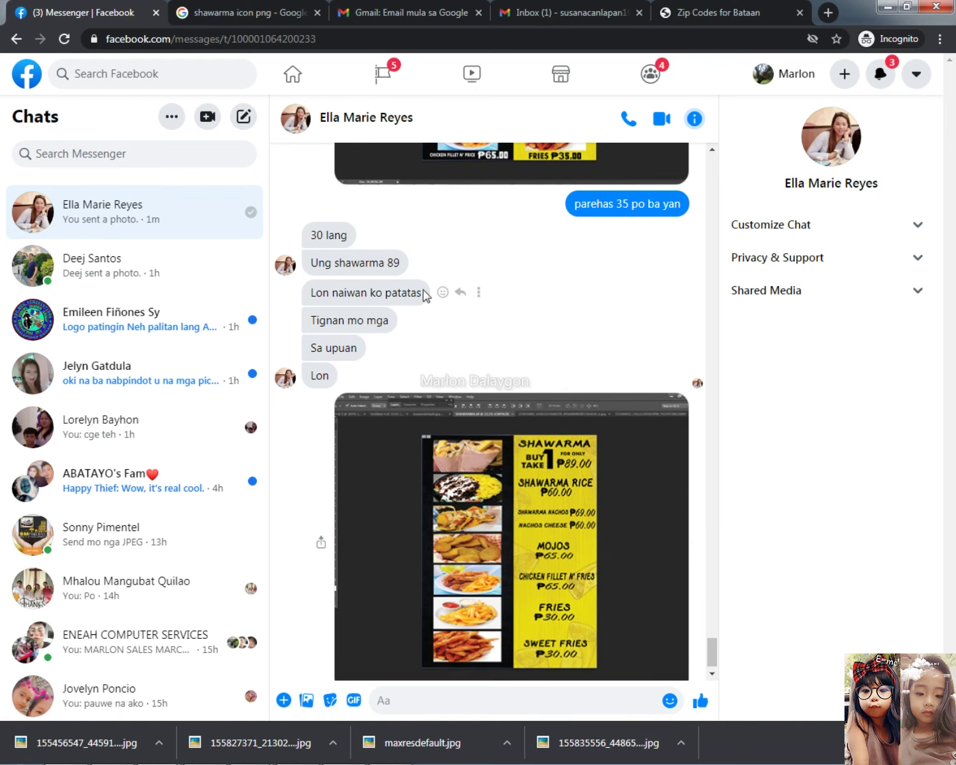
# - Reply "yupx" to the client's message about the patatas
pyautogui.click(476, 292)
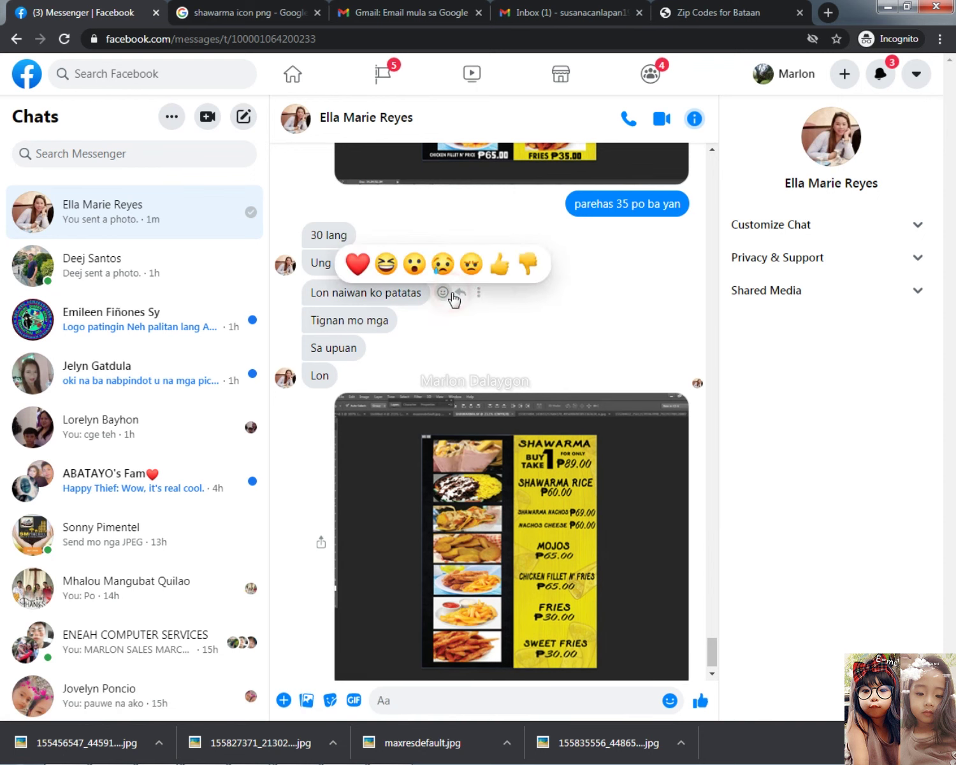
pyautogui.click(459, 293)
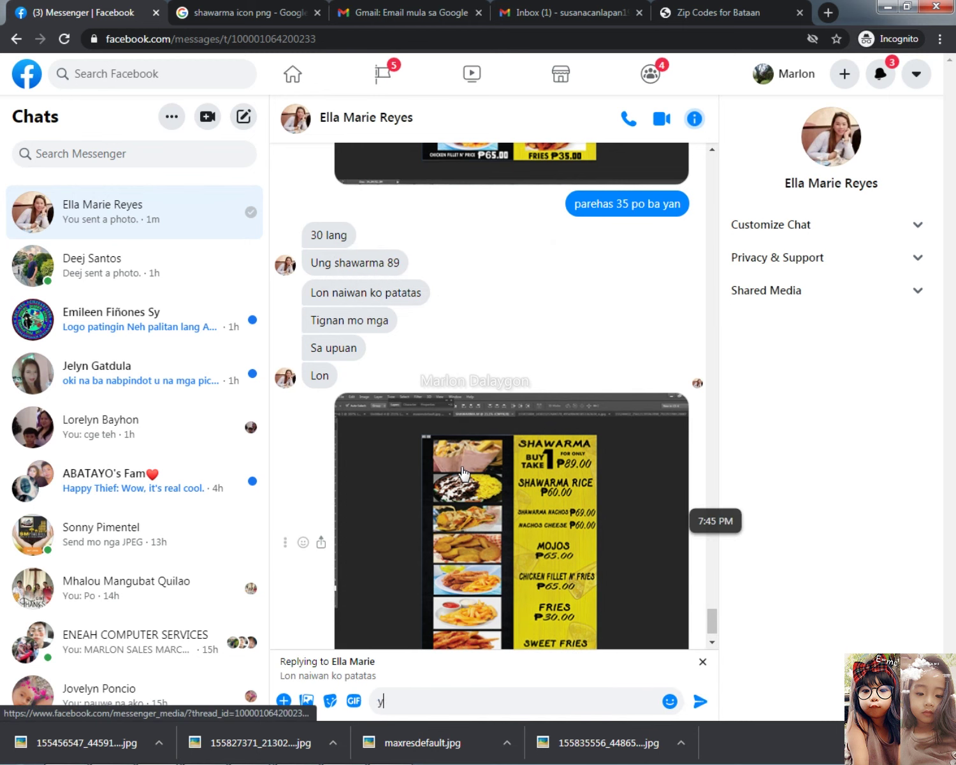
pyautogui.write('yupx')
pyautogui.press('Return')
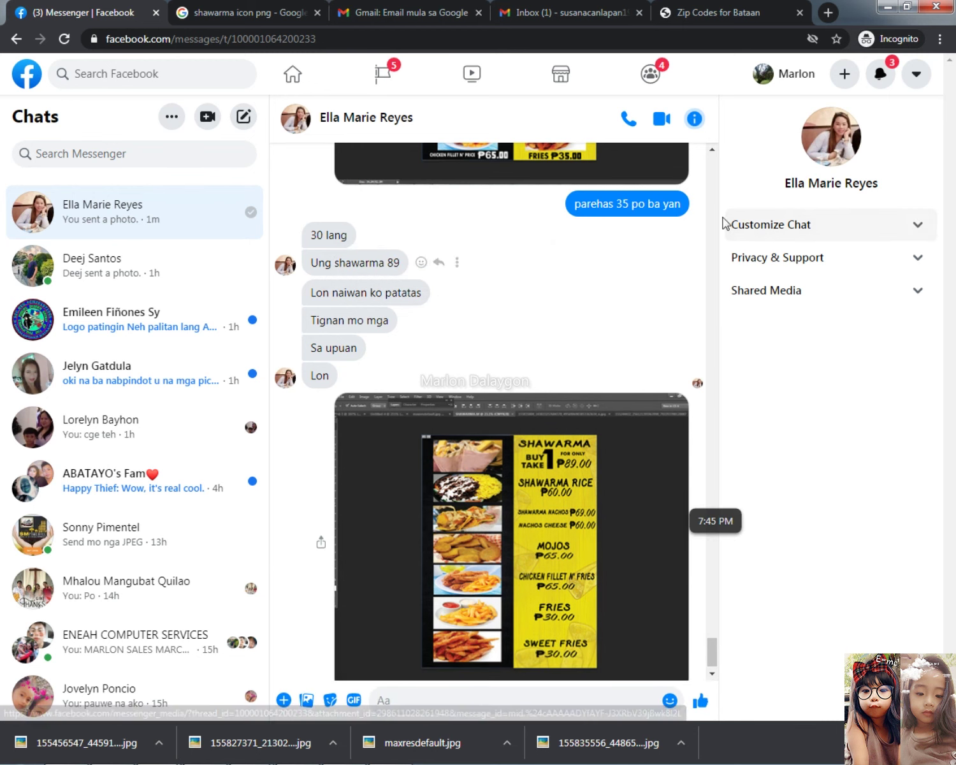
# - Look over the menu in Photoshop, check the client's Messenger chat for a response, and return to Photoshop
pyautogui.click(888, 9)
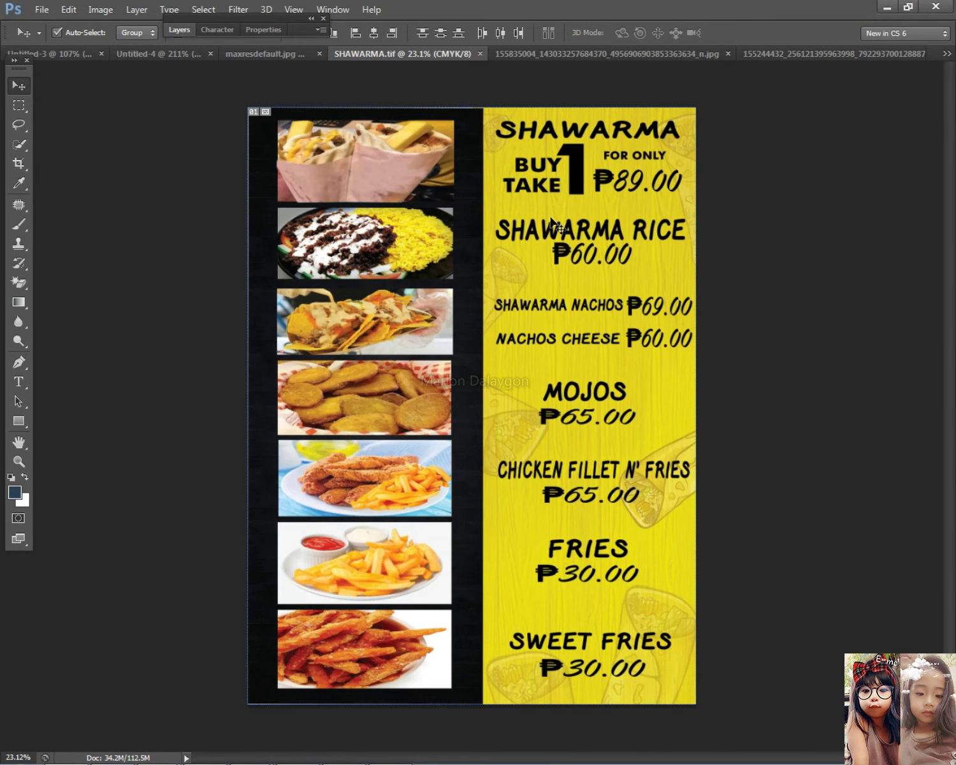
pyautogui.scroll(2, 707, 352)
pyautogui.scroll(-3, 706, 352)
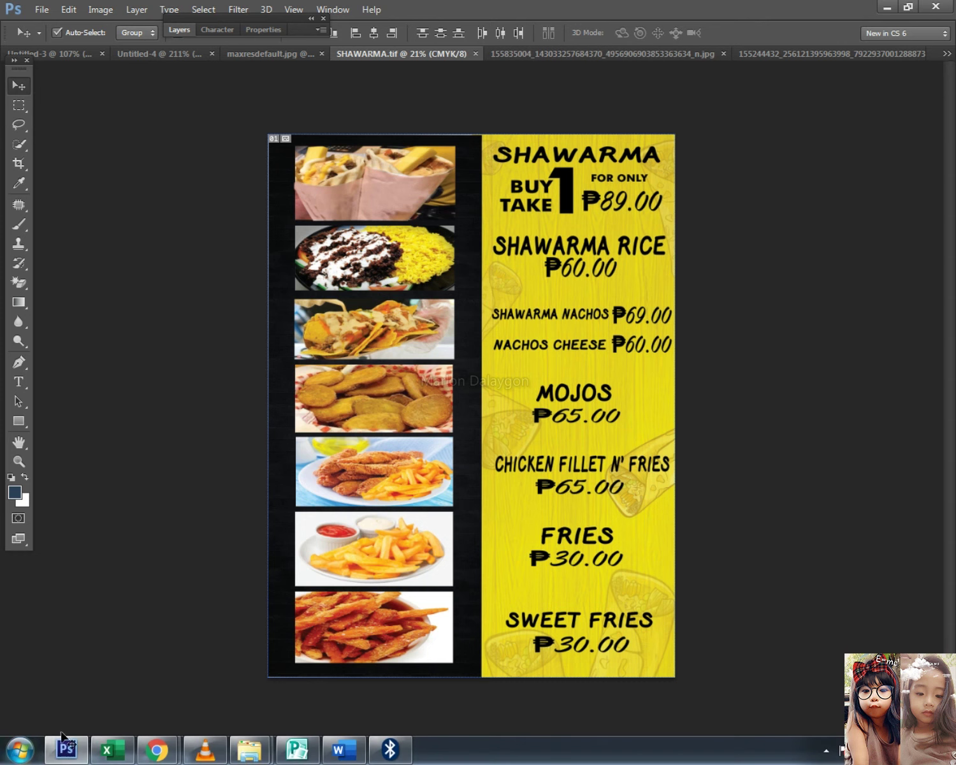
pyautogui.click(157, 745)
pyautogui.click(234, 655)
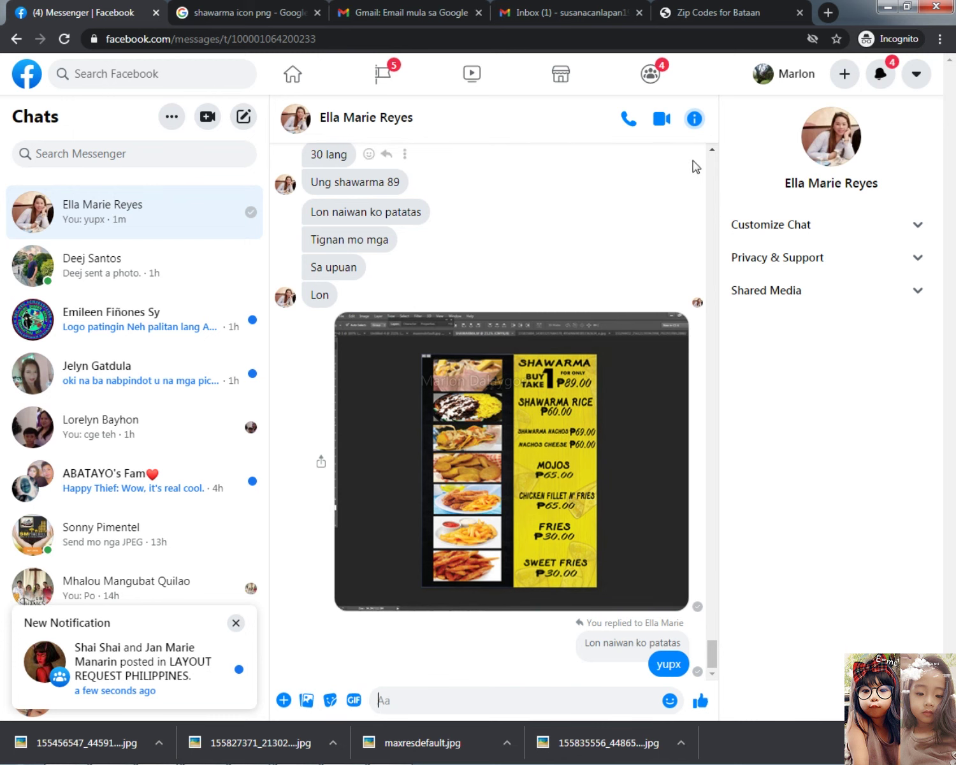
pyautogui.click(886, 6)
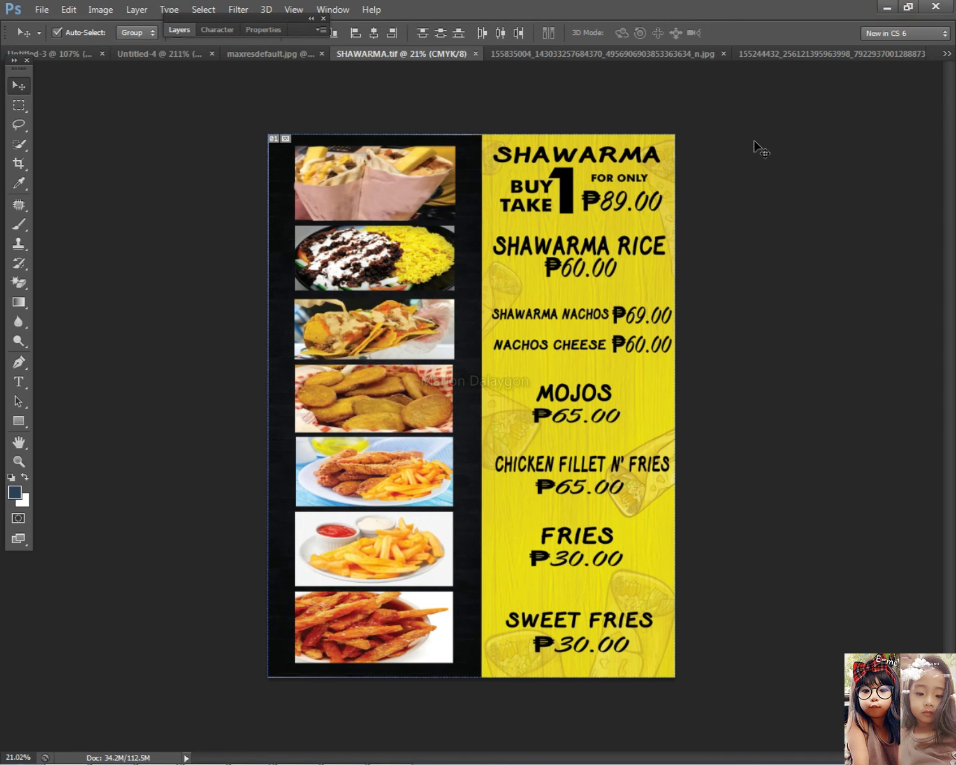
# - Select the whole column of food photos and nudge it slightly left on the black panel
pyautogui.click(231, 135)
pyautogui.moveTo(259, 102); pyautogui.dragTo(416, 672)
pyautogui.press('Left')
pyautogui.press('Left')
pyautogui.press('Left')
pyautogui.scroll(-1, 419, 564)
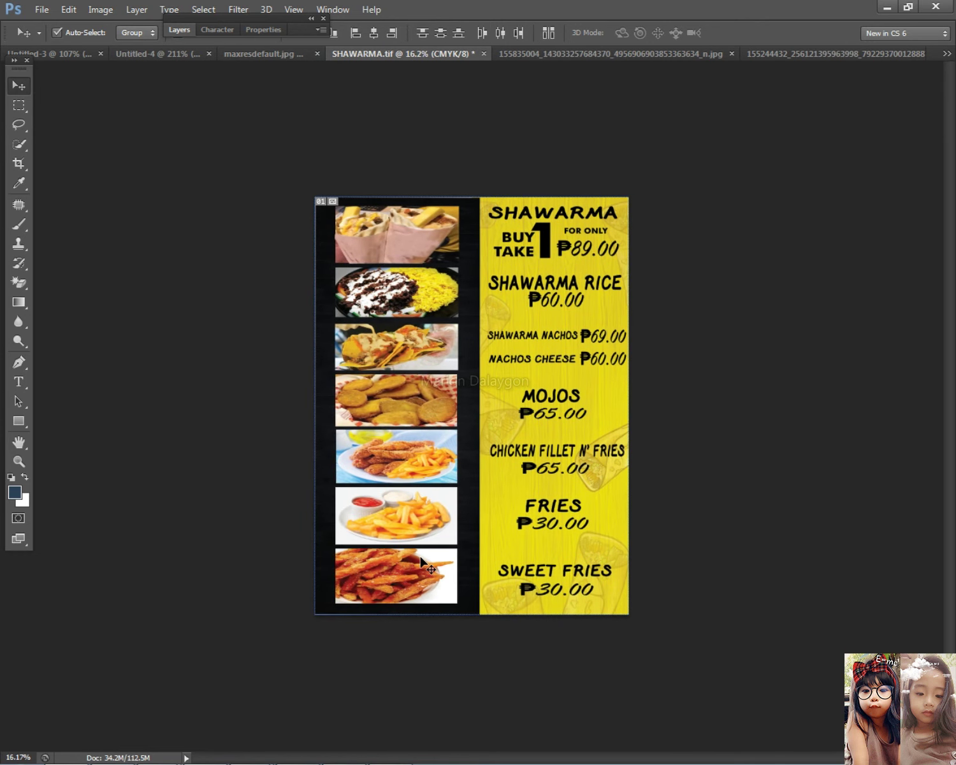
pyautogui.scroll(2, 418, 547)
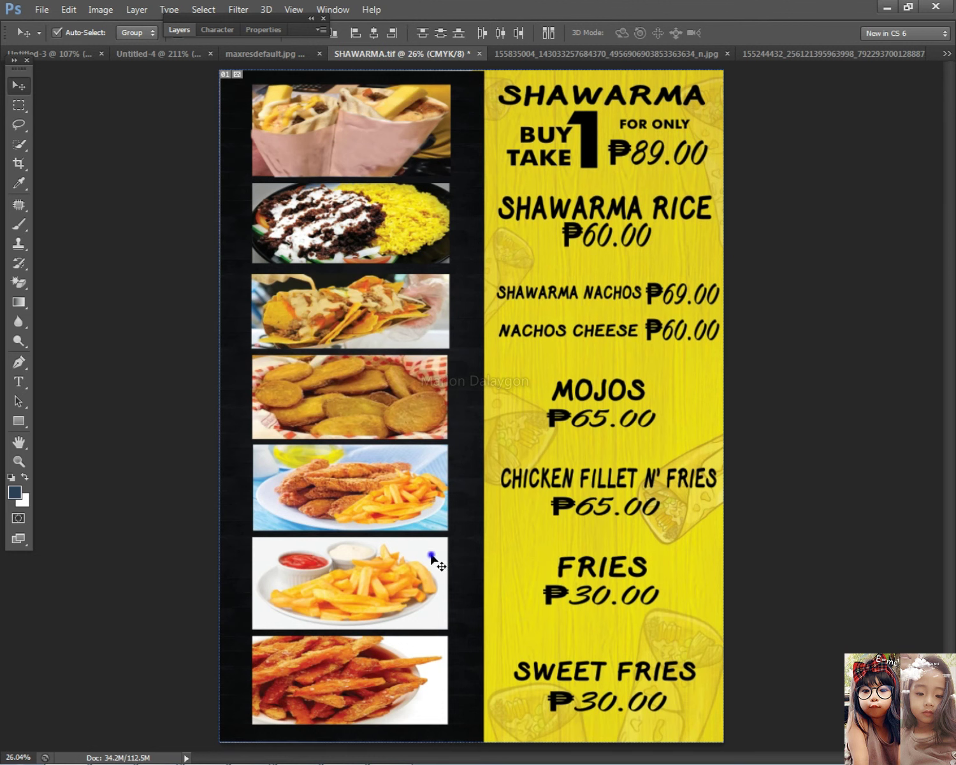
# - Nudge the fries, chicken fillet, mojos and nachos photos slightly down to even out the gaps between them
pyautogui.rightClick(431, 556)
pyautogui.click(441, 565)
pyautogui.press('Down')
pyautogui.rightClick(378, 495)
pyautogui.click(396, 499)
pyautogui.hotkey('shift', 'Down')
pyautogui.rightClick(380, 419)
pyautogui.click(408, 419)
pyautogui.rightClick(408, 326)
pyautogui.click(434, 333)
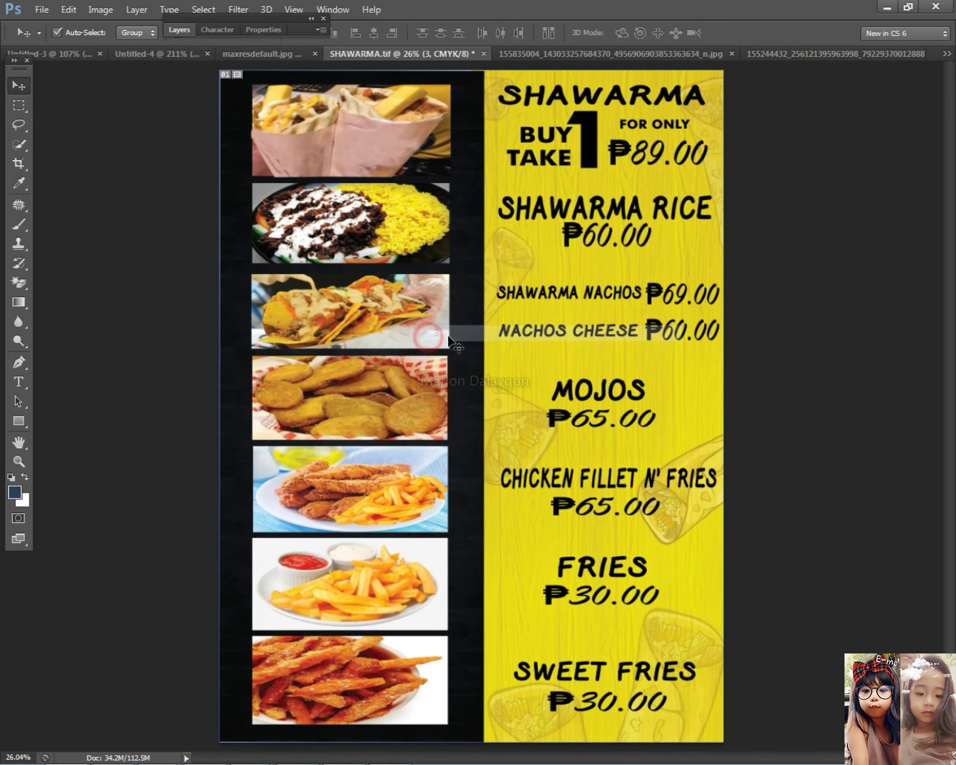
# - Nudge the shawarma rice and shawarma photos slightly up, deselect them and save the file
pyautogui.rightClick(341, 198)
pyautogui.click(370, 206)
pyautogui.press('Up')
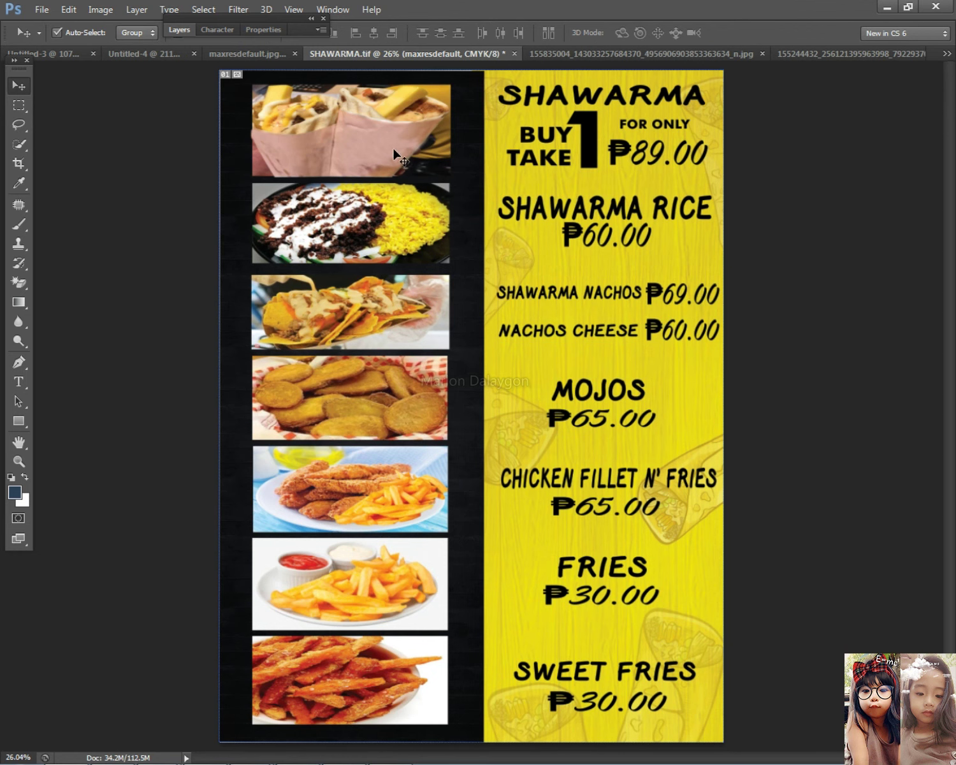
pyautogui.rightClick(394, 153)
pyautogui.click(428, 159)
pyautogui.hotkey('shift', 'Up')
pyautogui.click(776, 313)
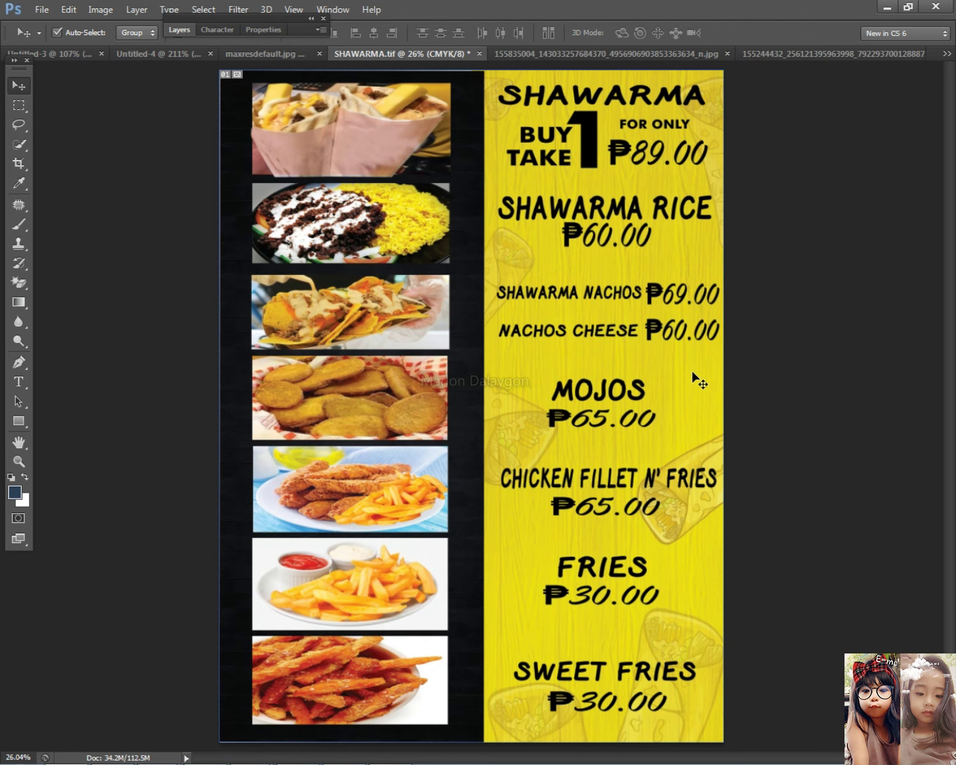
pyautogui.hotkey('ctrl', 's')
# - Nudge the mojos photo slightly right to line up with the photo column and save the file
pyautogui.rightClick(405, 381)
pyautogui.click(447, 389)
pyautogui.press('Right')
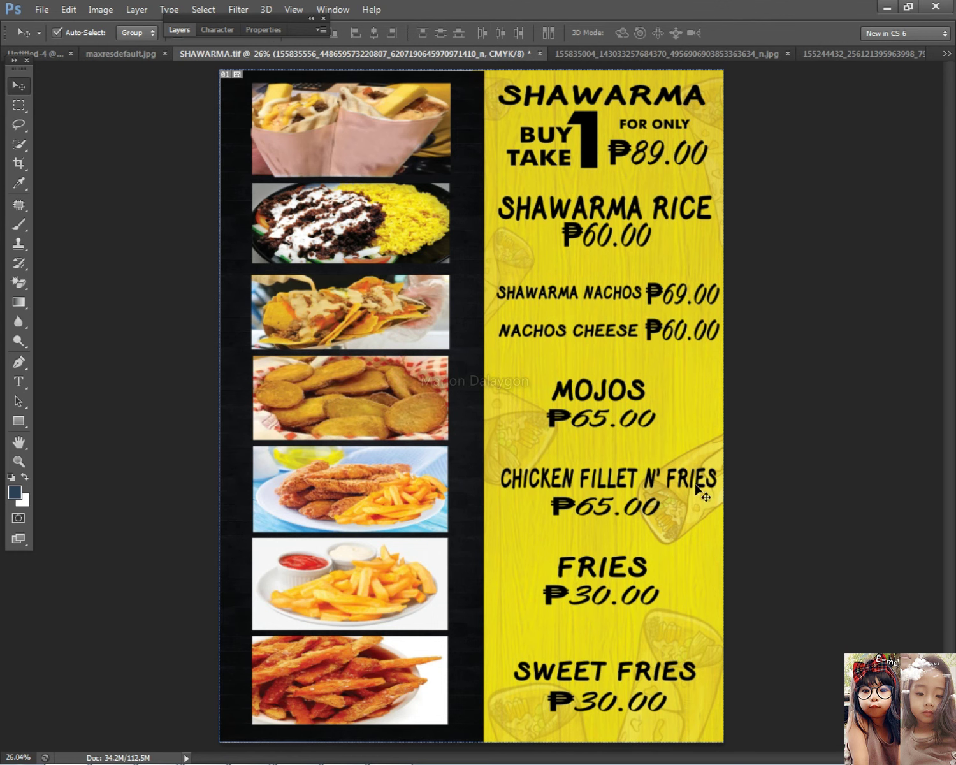
pyautogui.scroll(1, 247, 323)
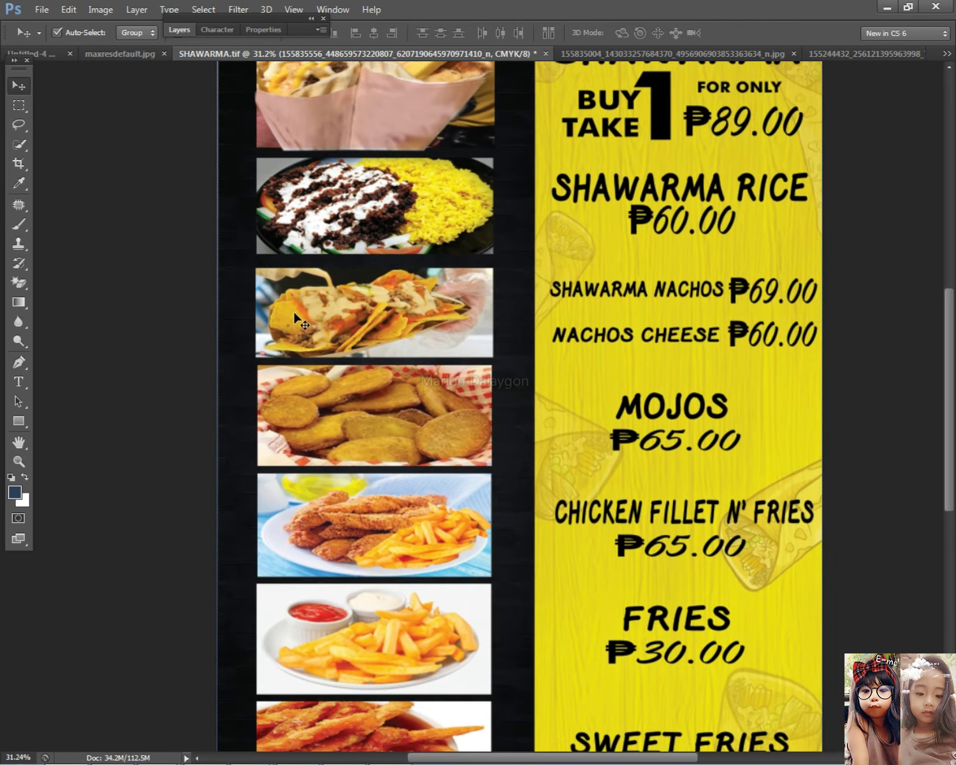
pyautogui.scroll(-2, 588, 364)
pyautogui.hotkey('ctrl', 's')
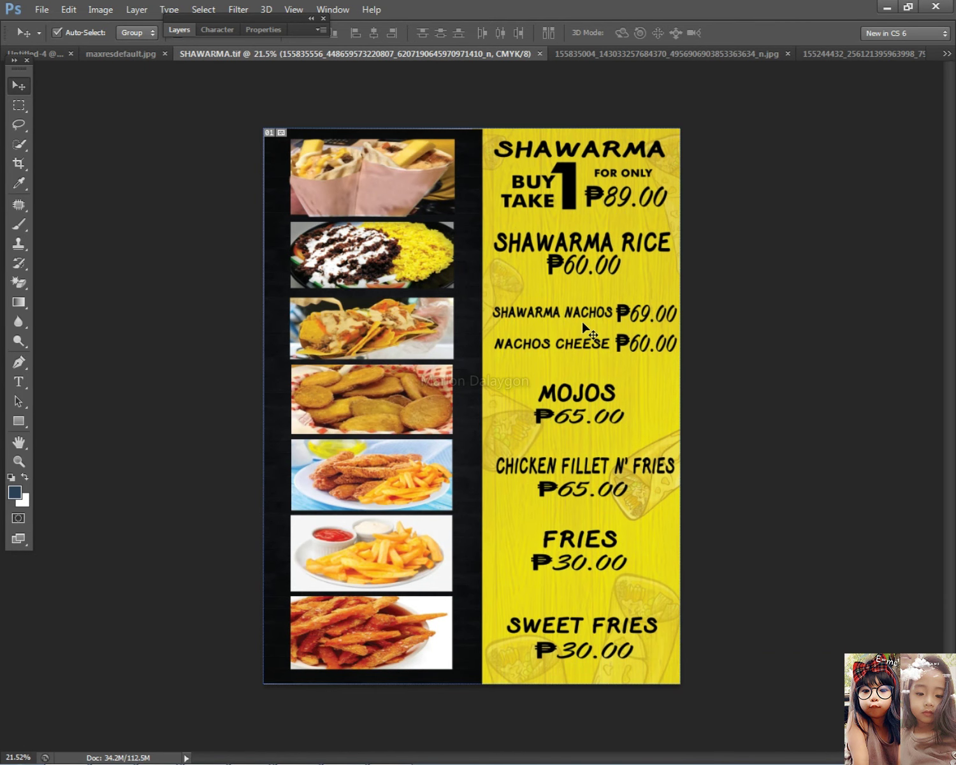
# - Shift the sweet fries photo slightly down and save the menu again as TIFF under the name SHAWARMA.tif
pyautogui.moveTo(438, 626); pyautogui.dragTo(438, 628)
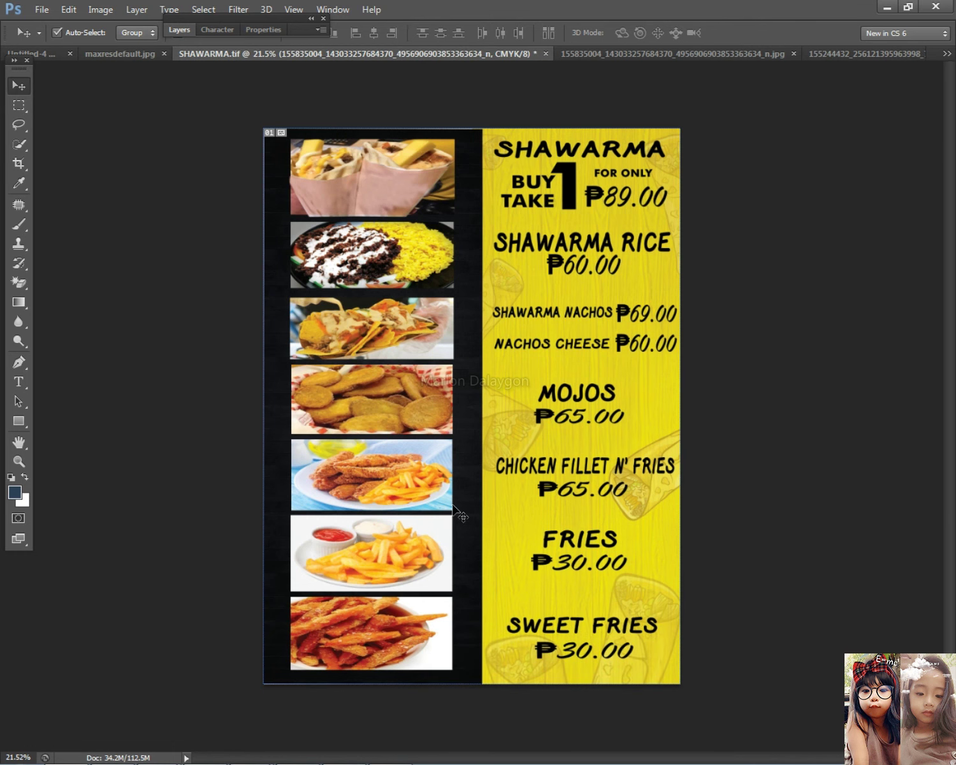
pyautogui.click(42, 10)
pyautogui.click(73, 188)
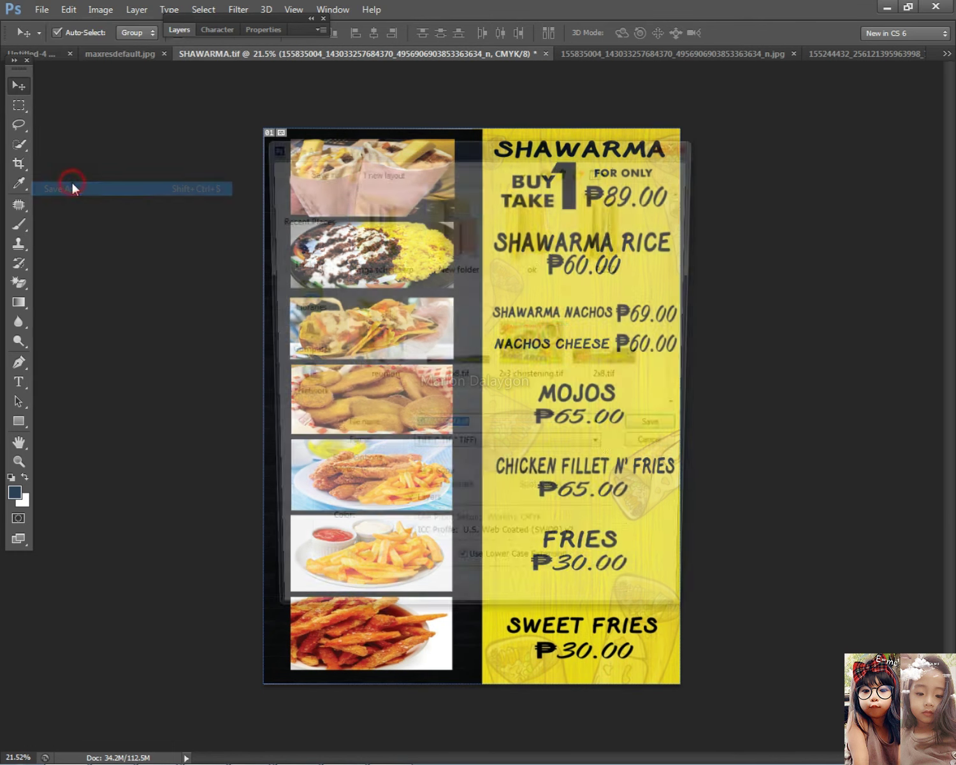
pyautogui.press('Return')
pyautogui.press('Return')
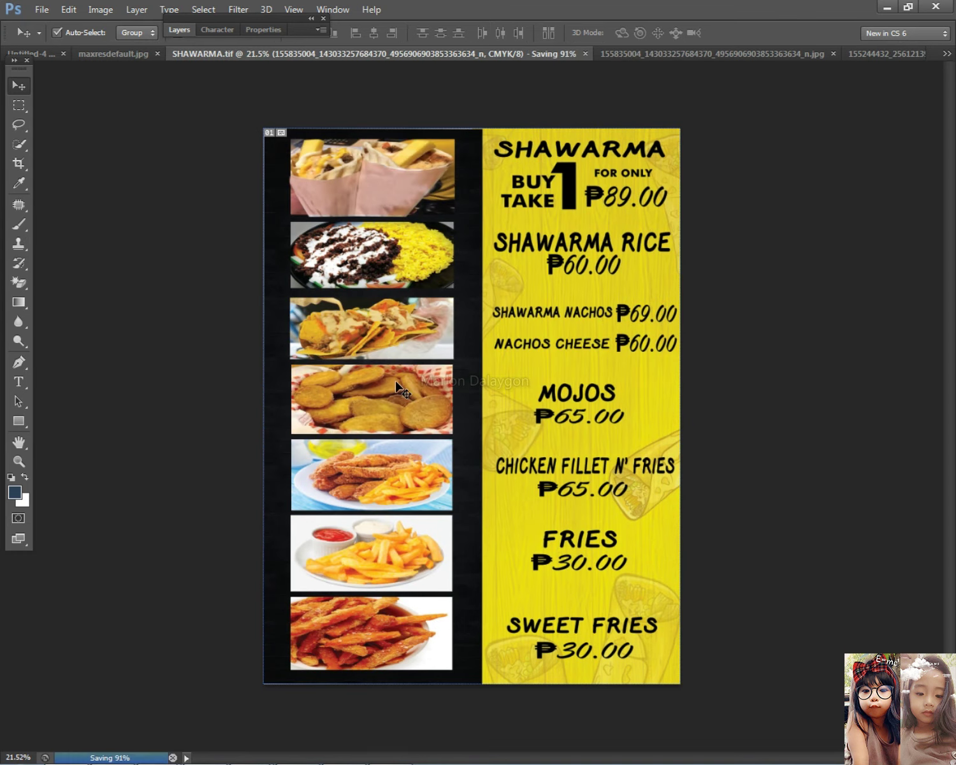
# - Show the desktop, select the items there and delete them
pyautogui.press('super+d')
pyautogui.rightClick(231, 298)
pyautogui.click(269, 342)
pyautogui.moveTo(203, 229); pyautogui.dragTo(2, 3)
pyautogui.press('Delete')
pyautogui.press('Return')
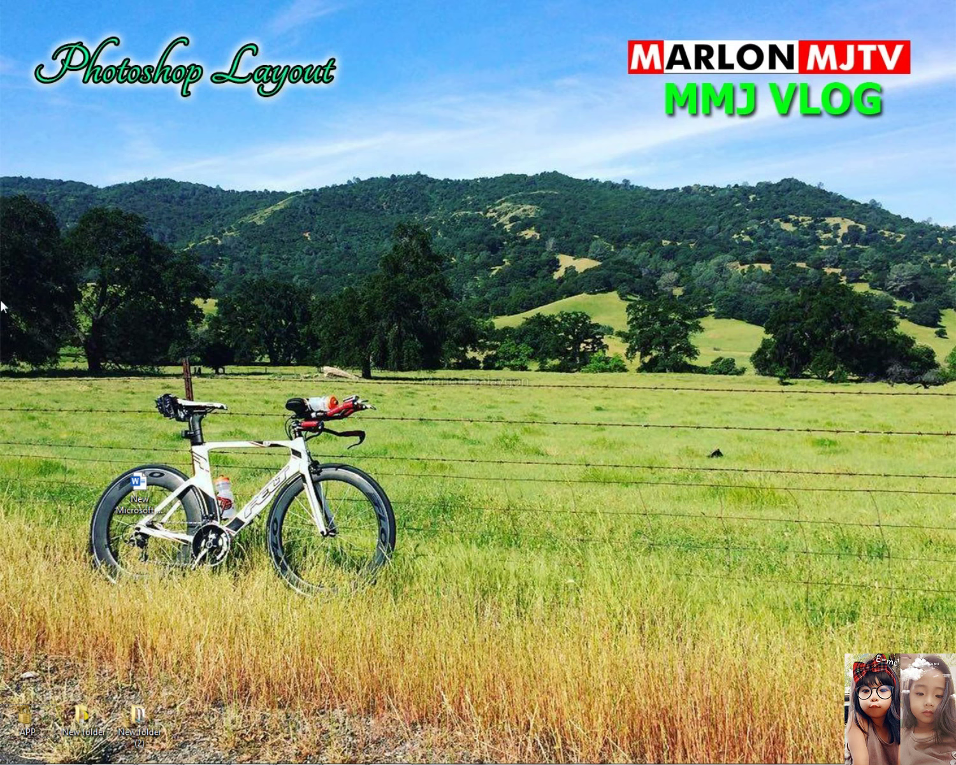
# - Switch back to Photoshop and look over the finished menu layout
pyautogui.moveTo(19, 762)
pyautogui.click(75, 752)
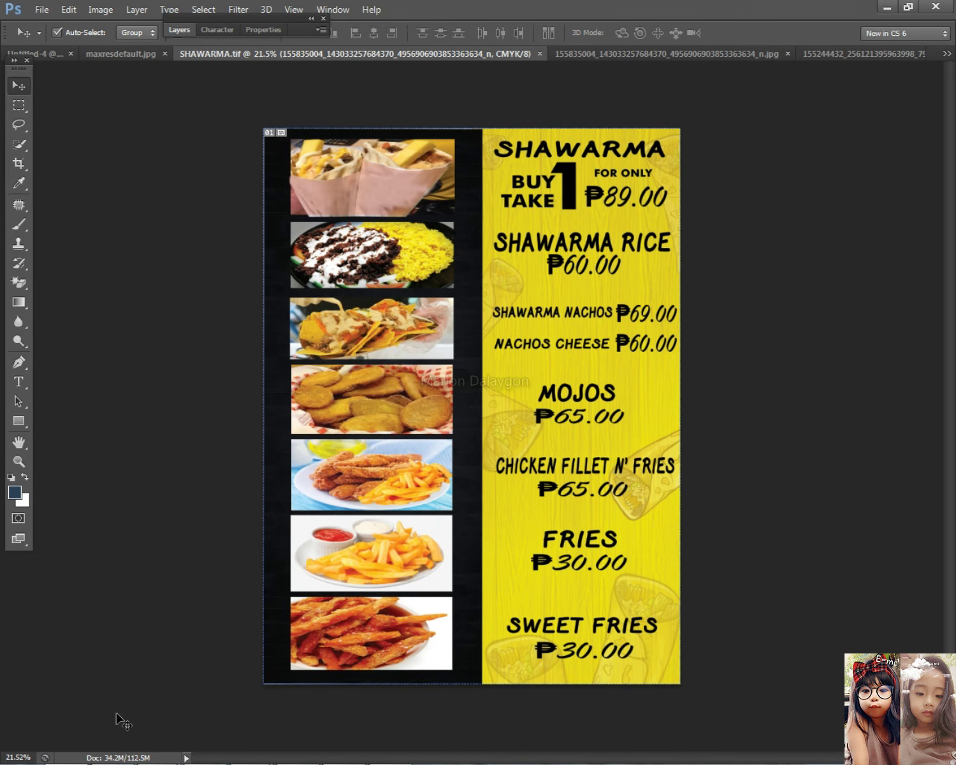
pyautogui.scroll(-4, 131, 749)
pyautogui.scroll(6, 132, 747)
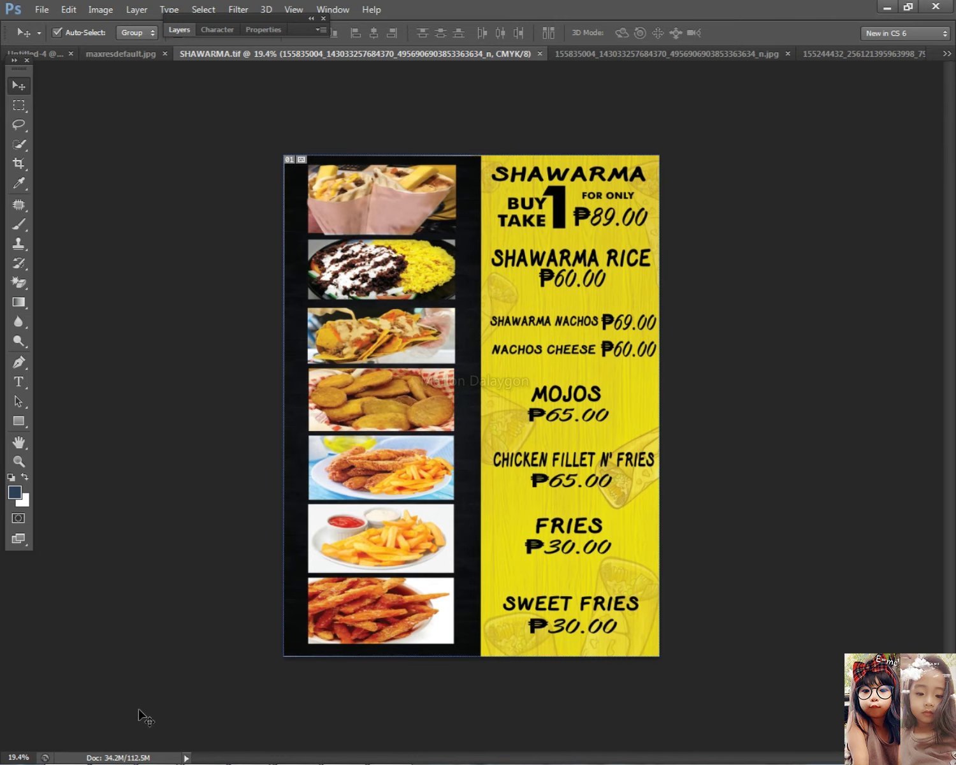
pyautogui.scroll(-1, 378, 521)
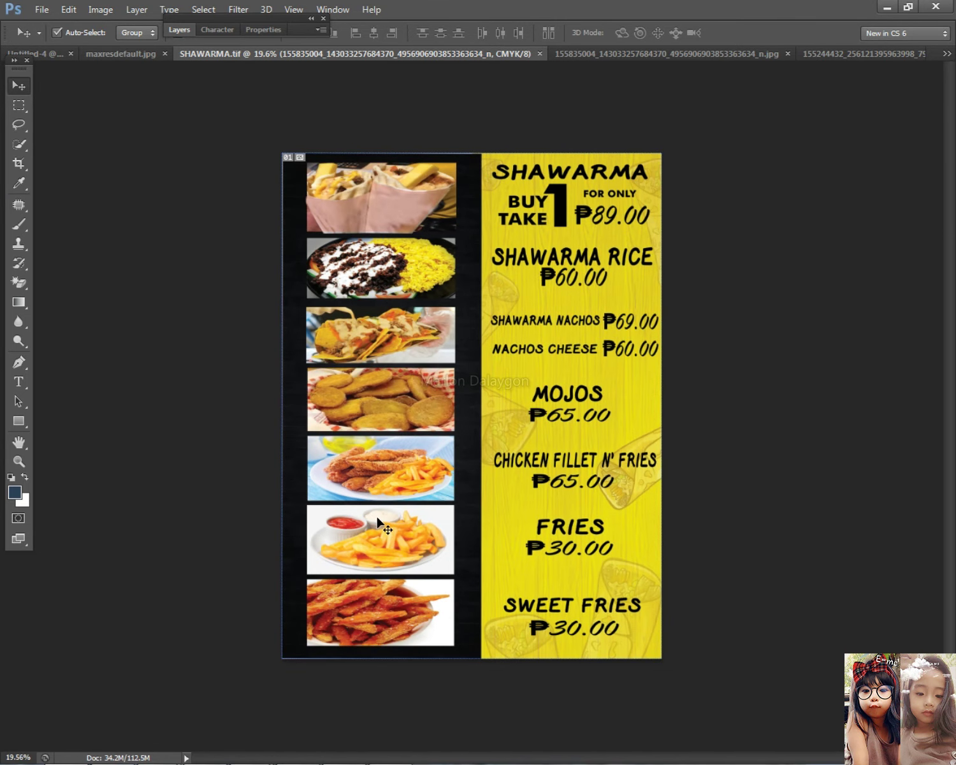